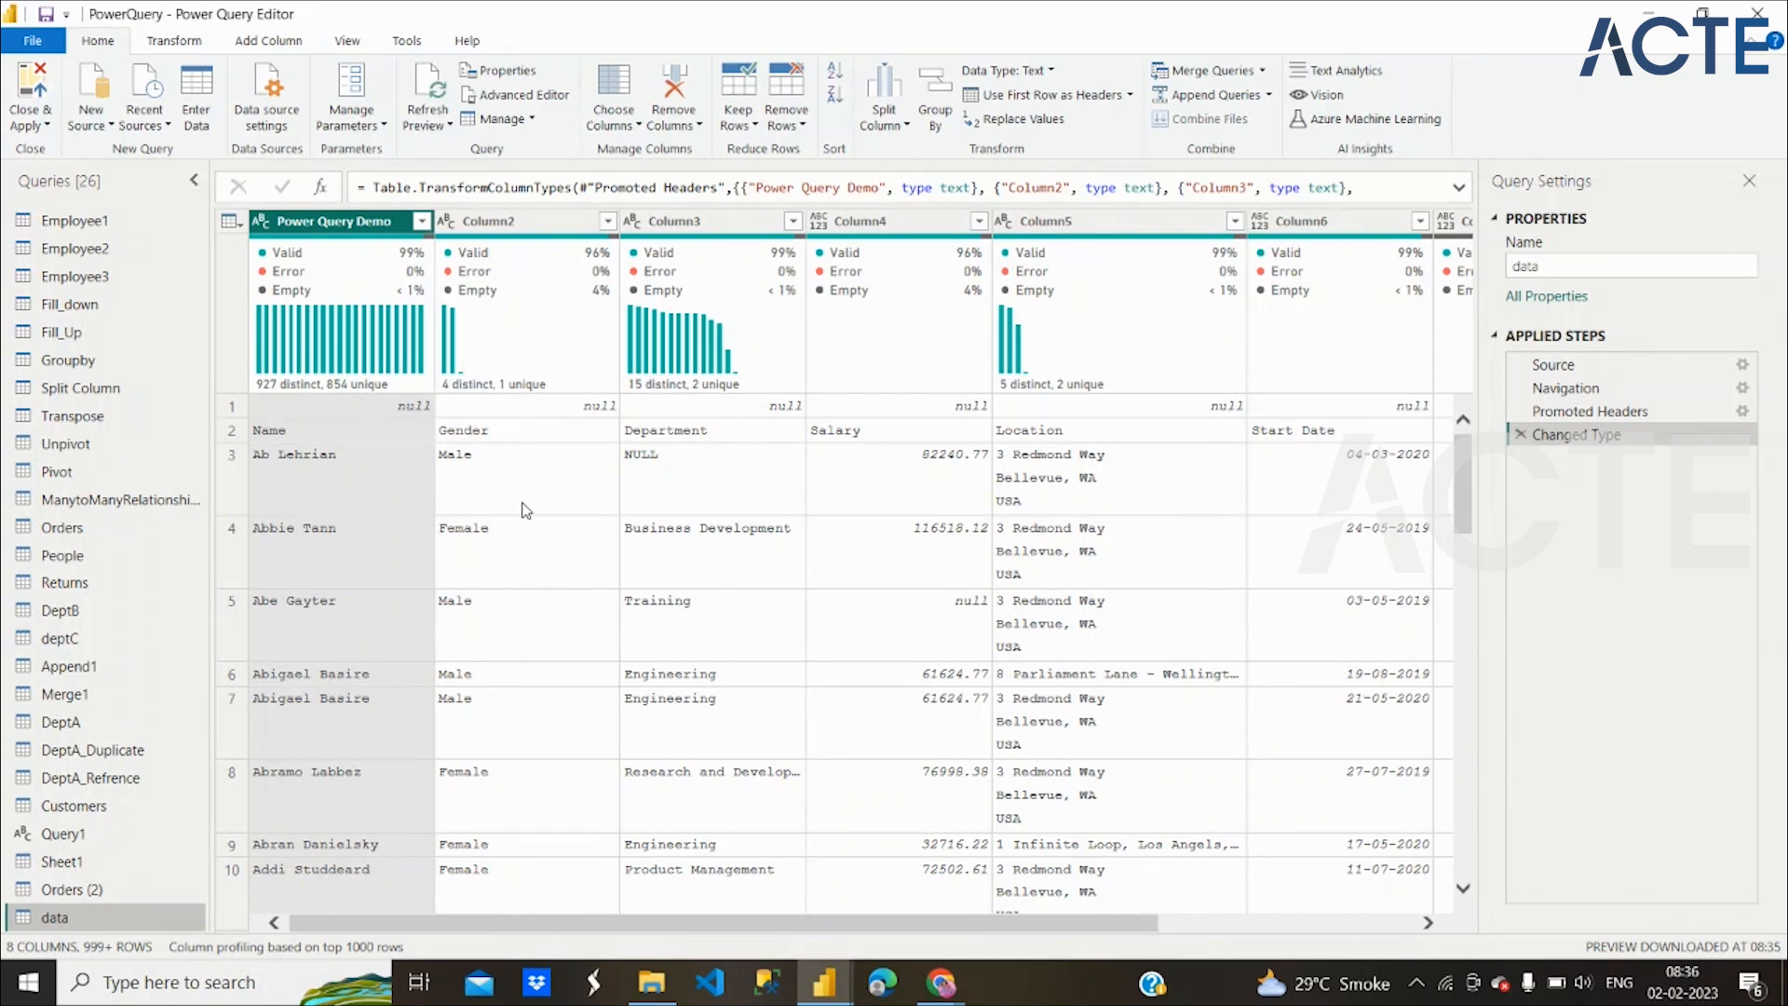
Review the filter values available in Column2, leaving the column unfiltered
mouse_move(577, 345)
left_click(608, 220)
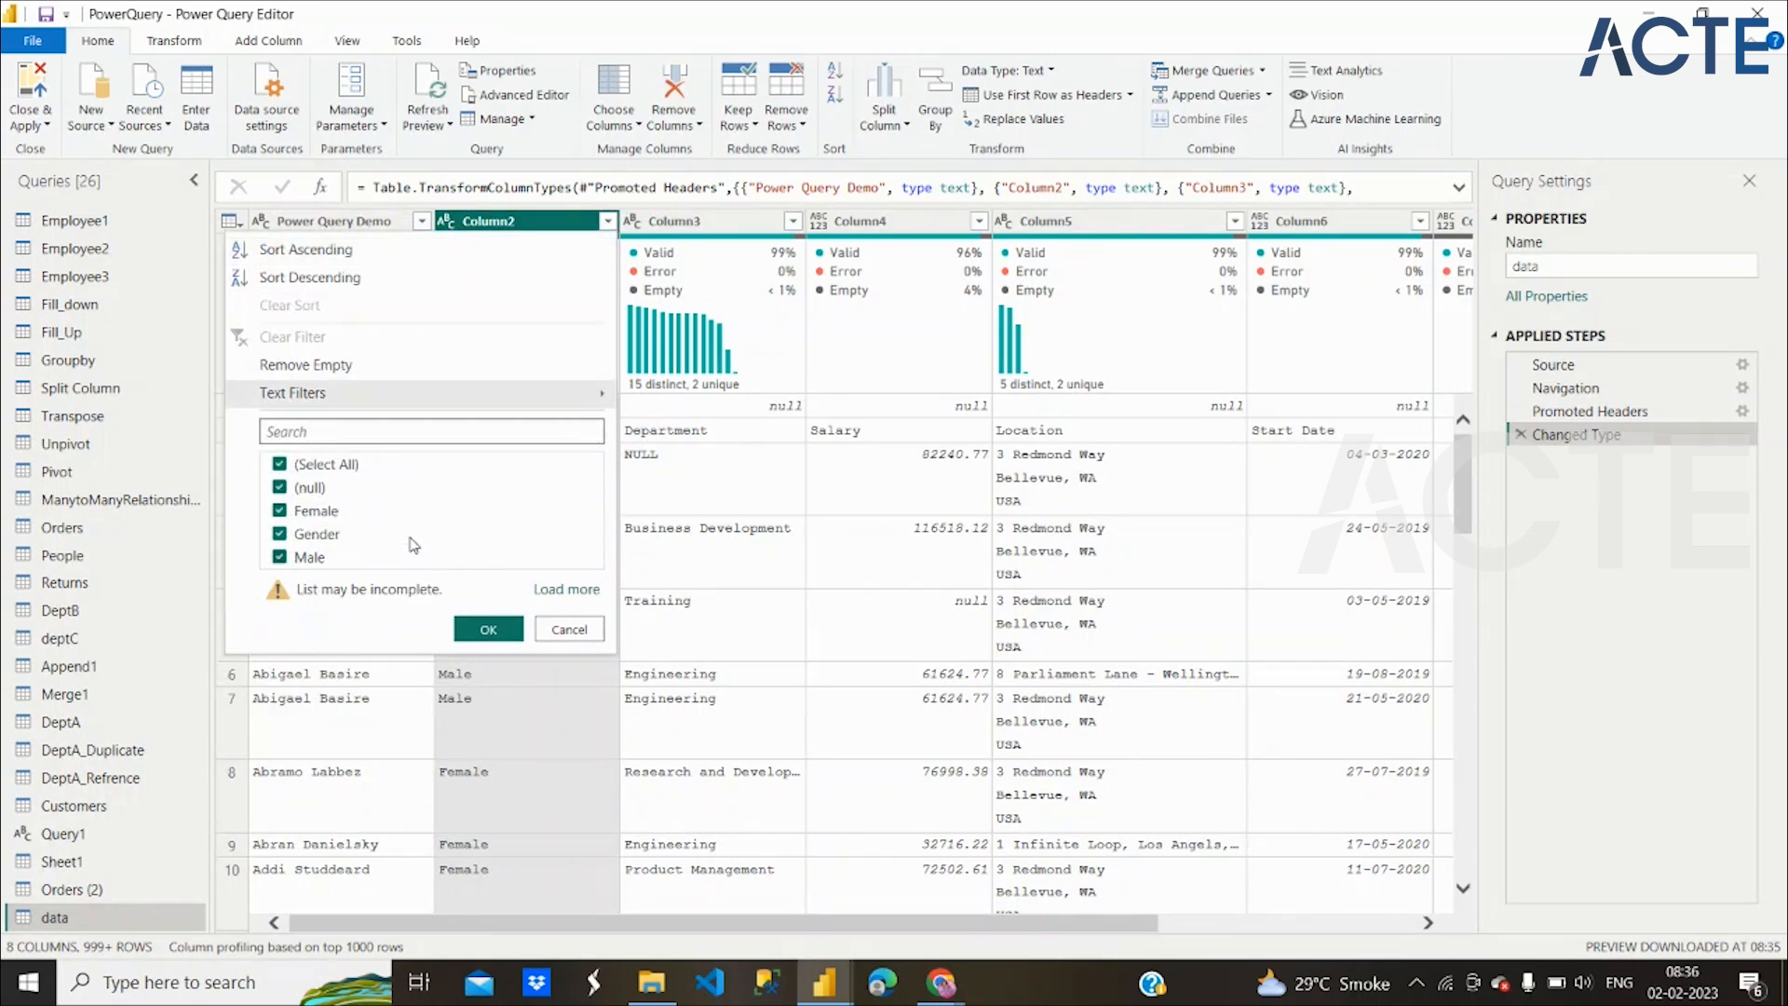
left_click(549, 631)
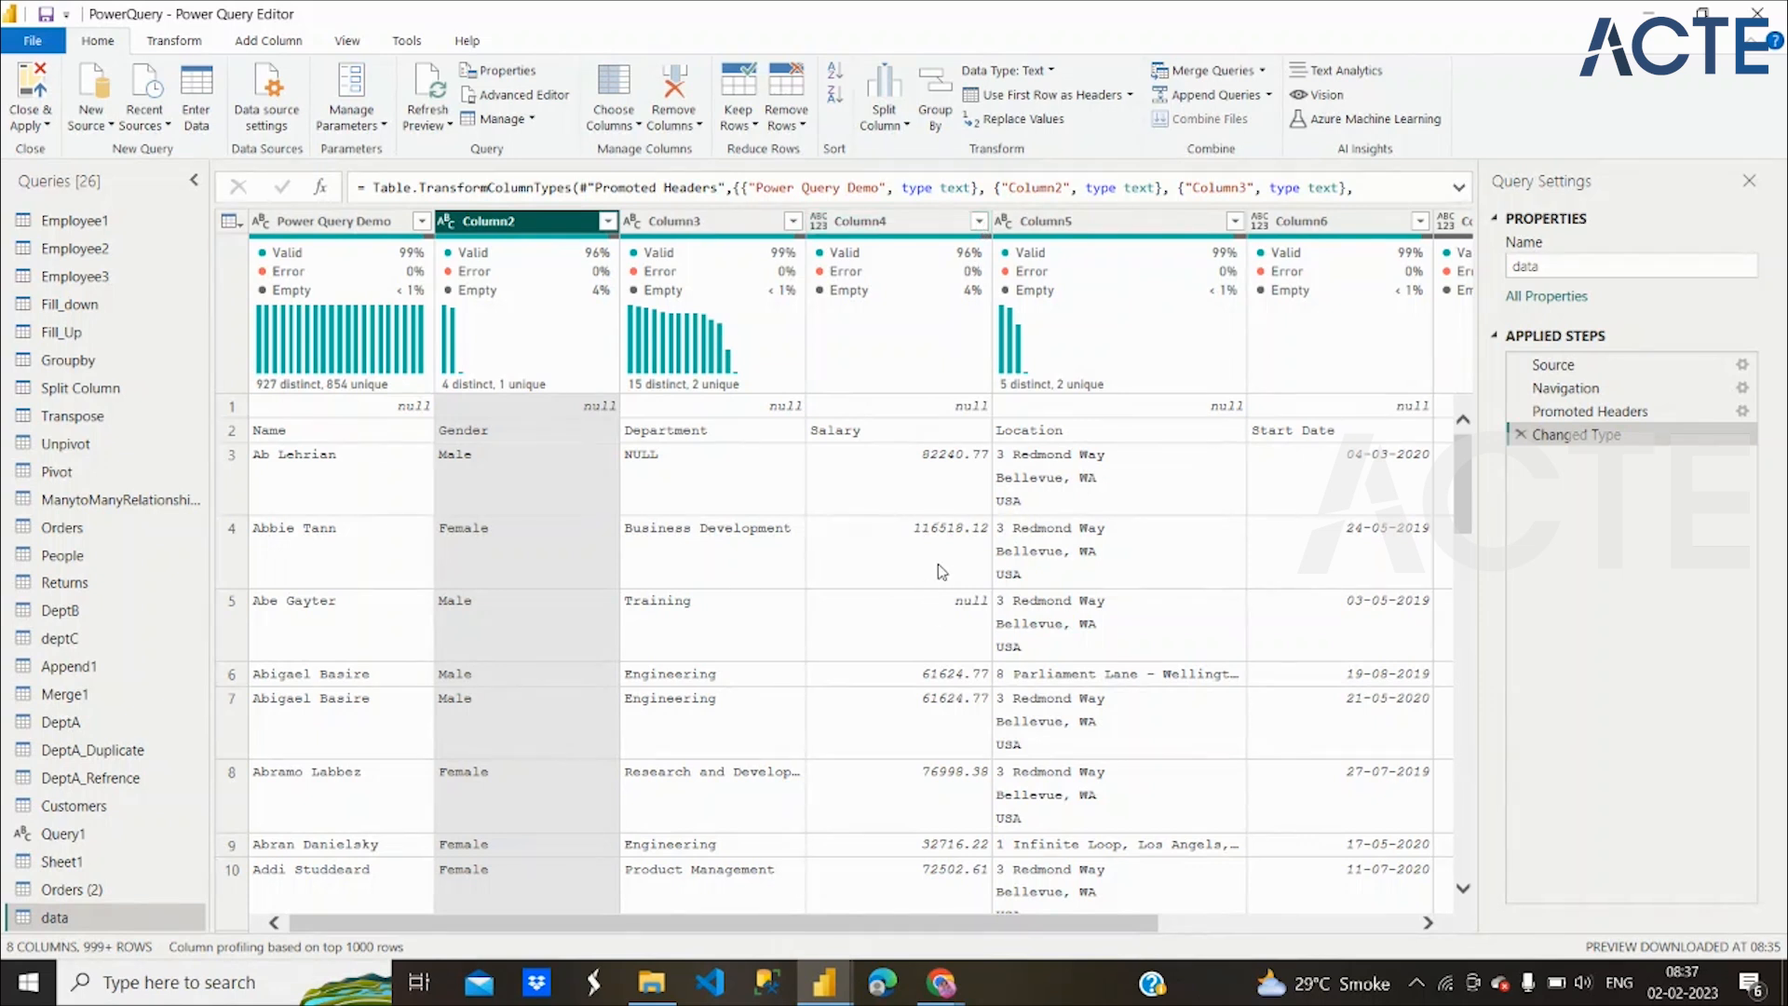
Apply a filter on Column4 with all values selected, including null
left_click(979, 222)
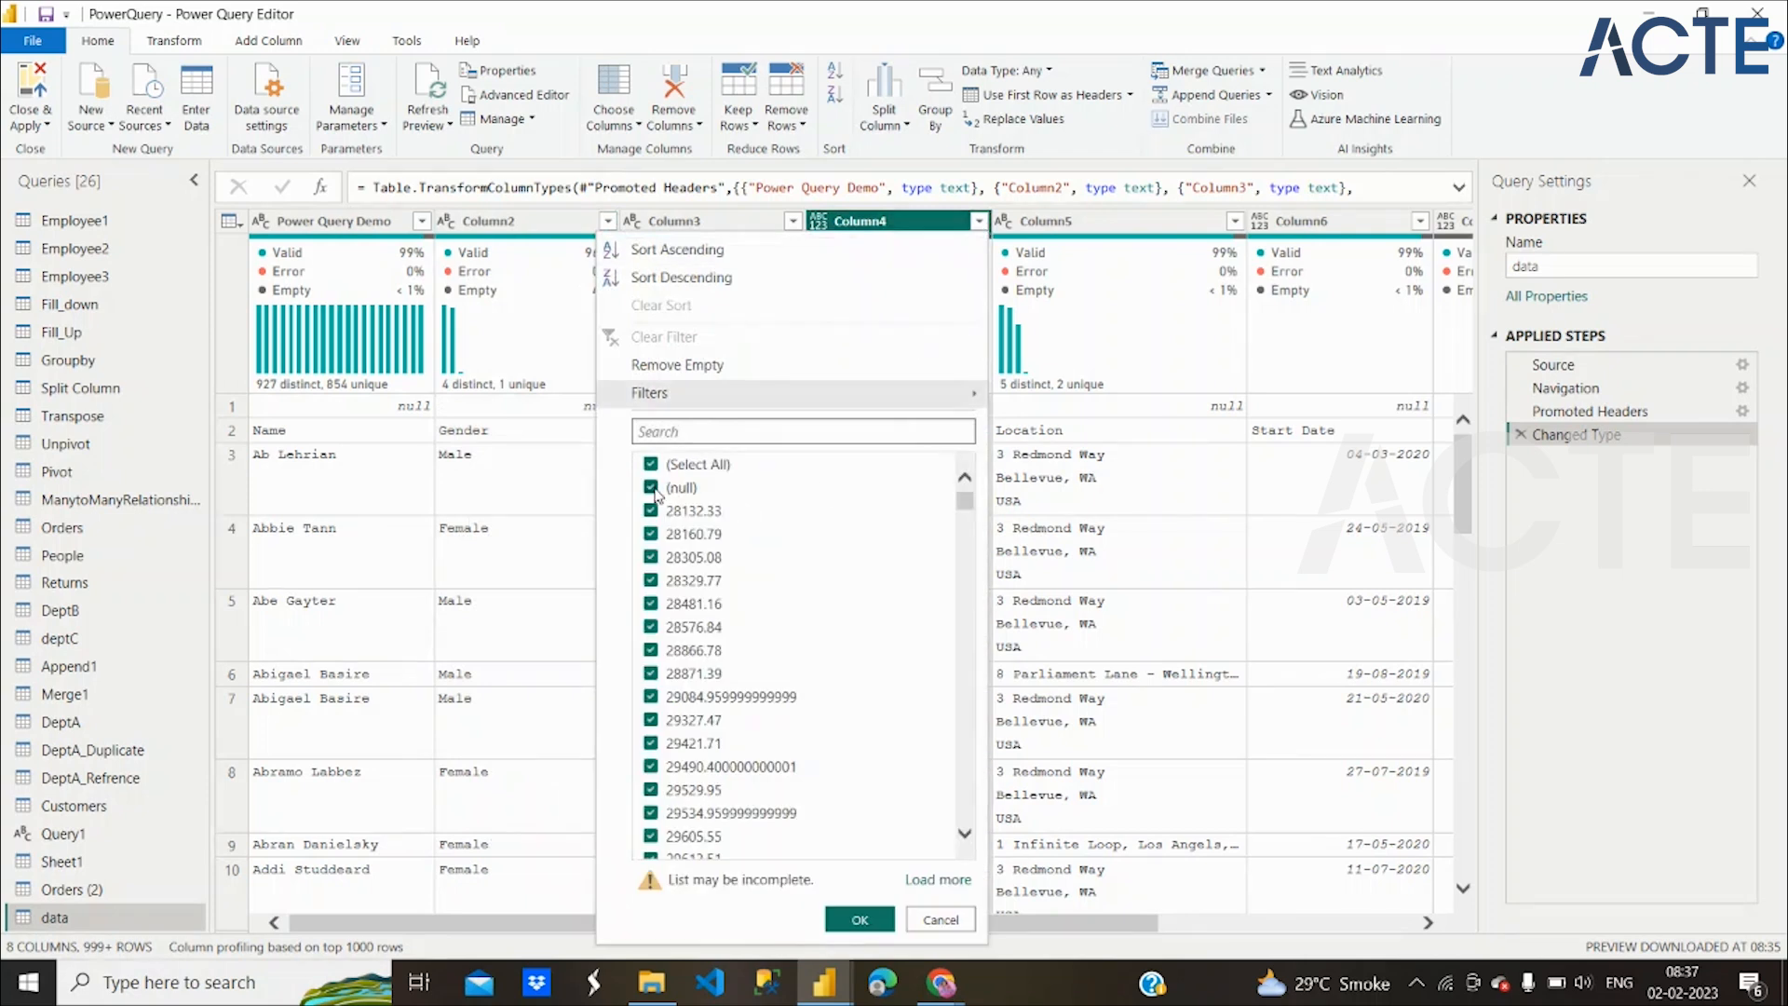
left_click(651, 488)
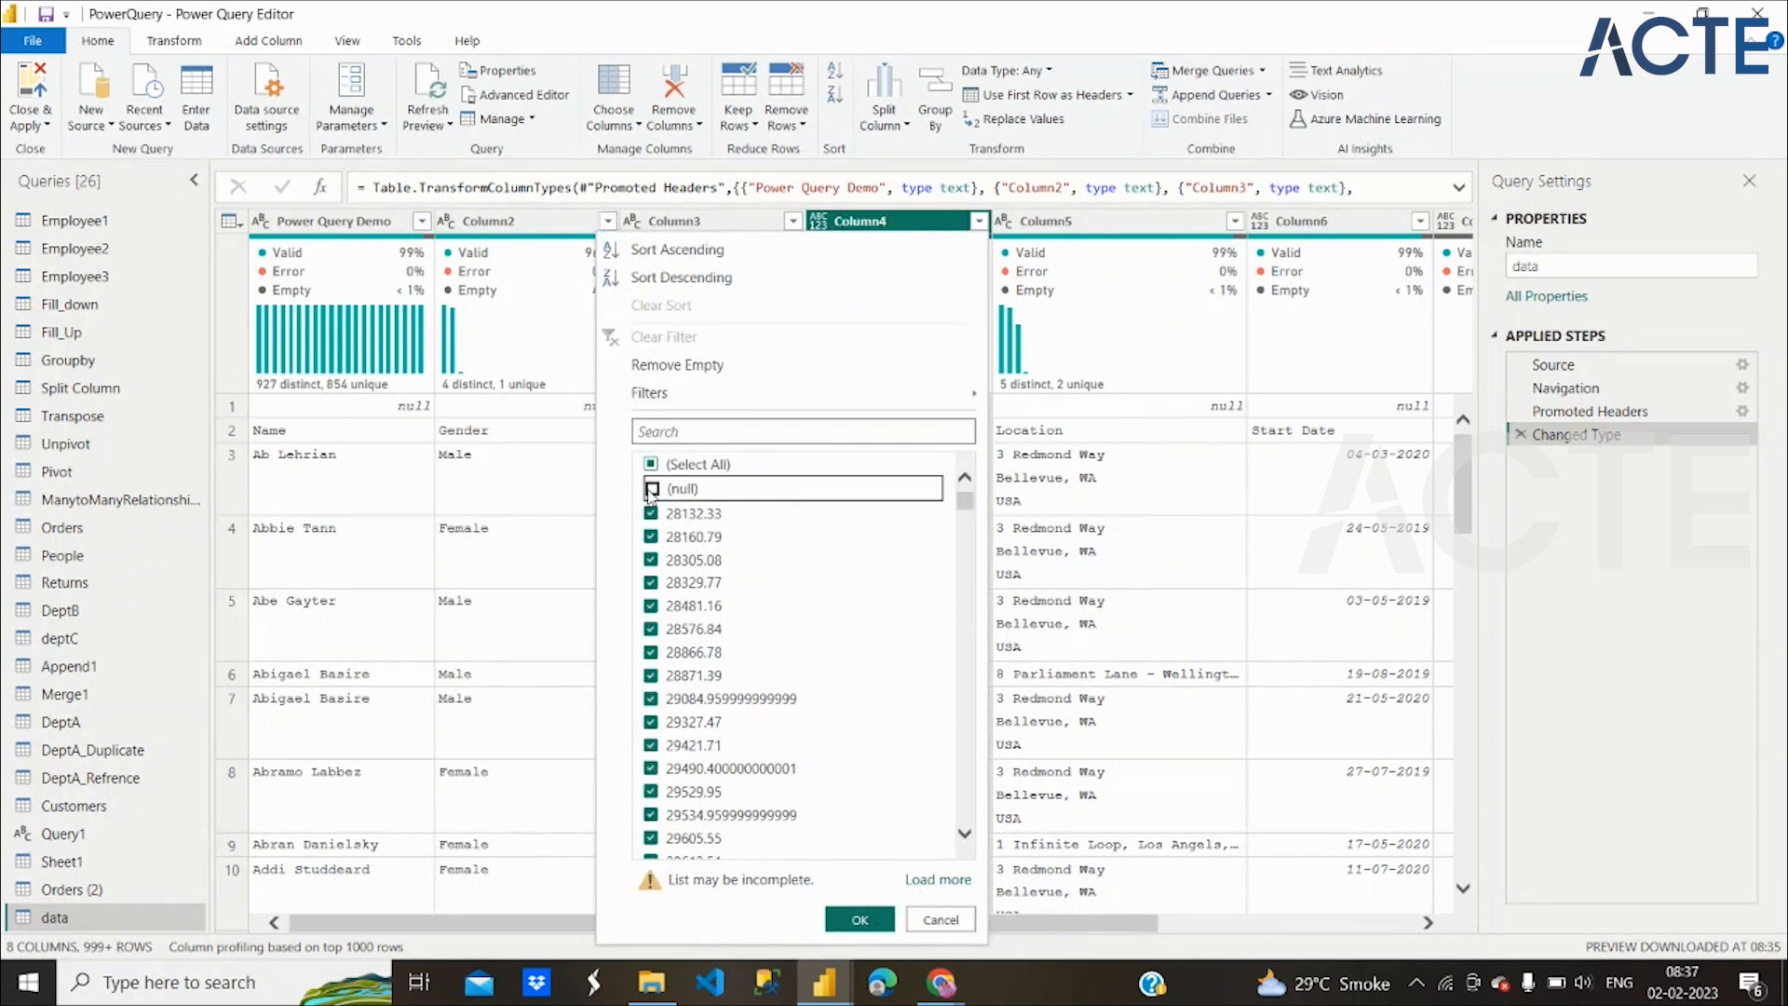
left_click(651, 489)
left_click(859, 919)
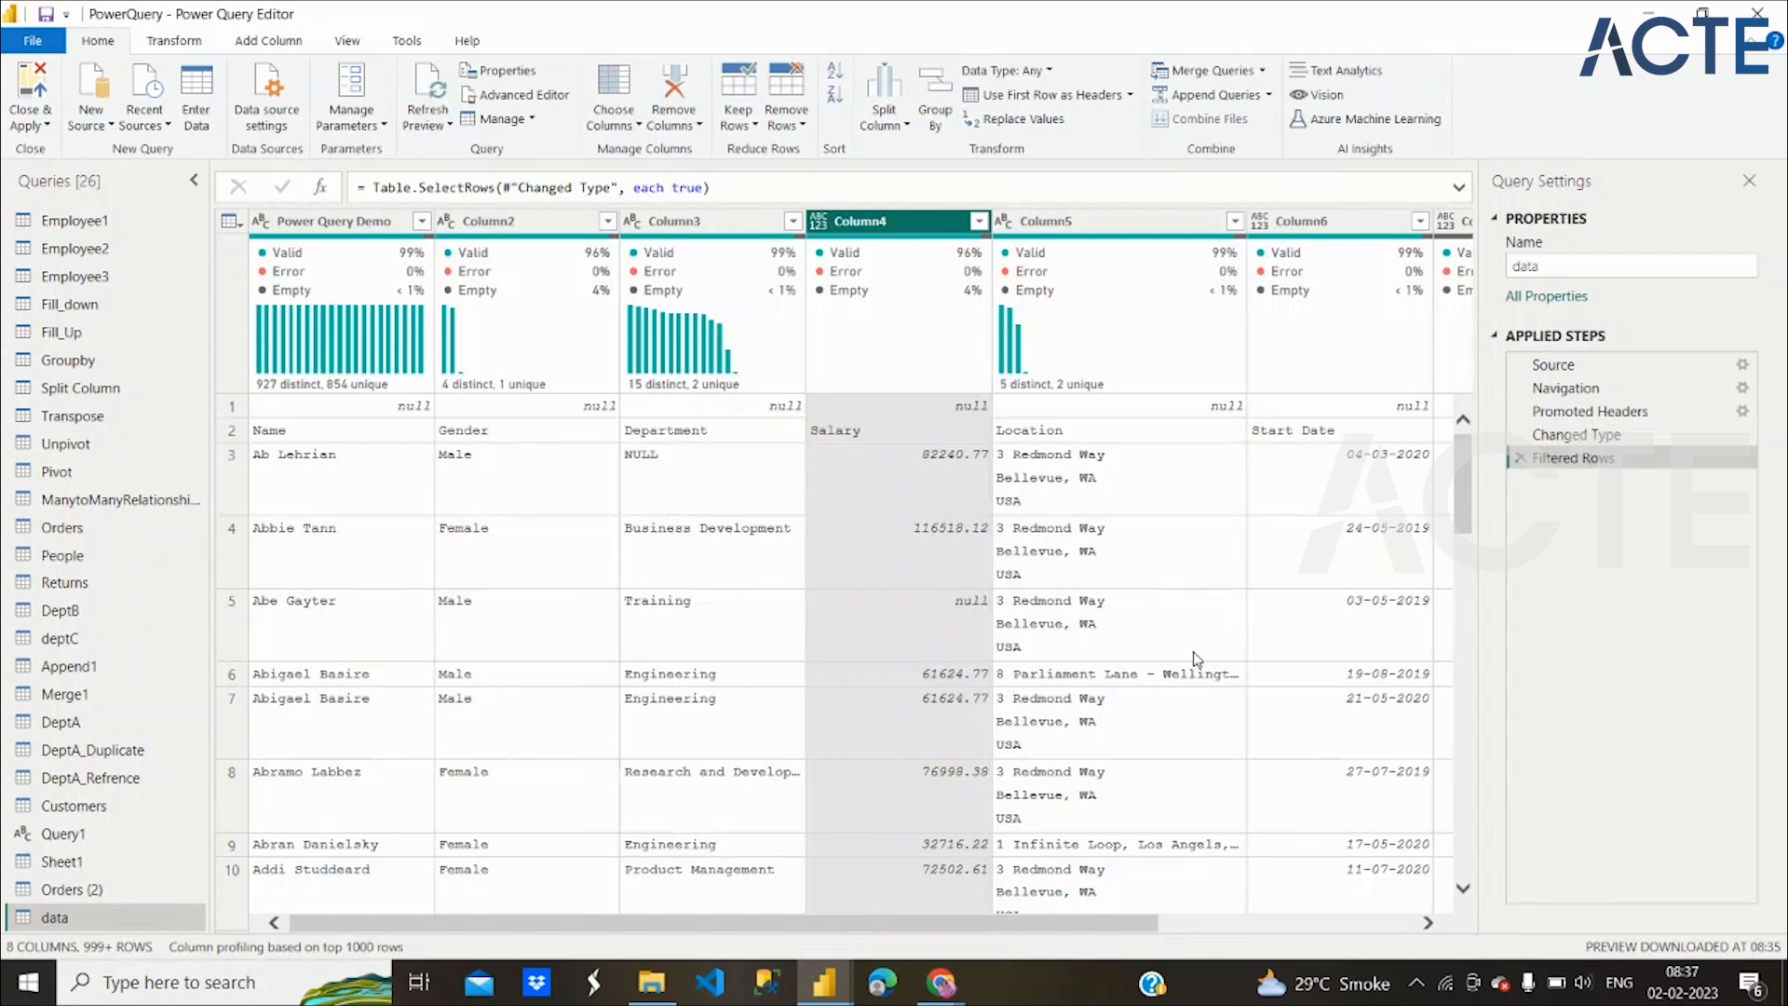
Remove the top 1 row from the data query
scroll(1196, 658, "right", 4)
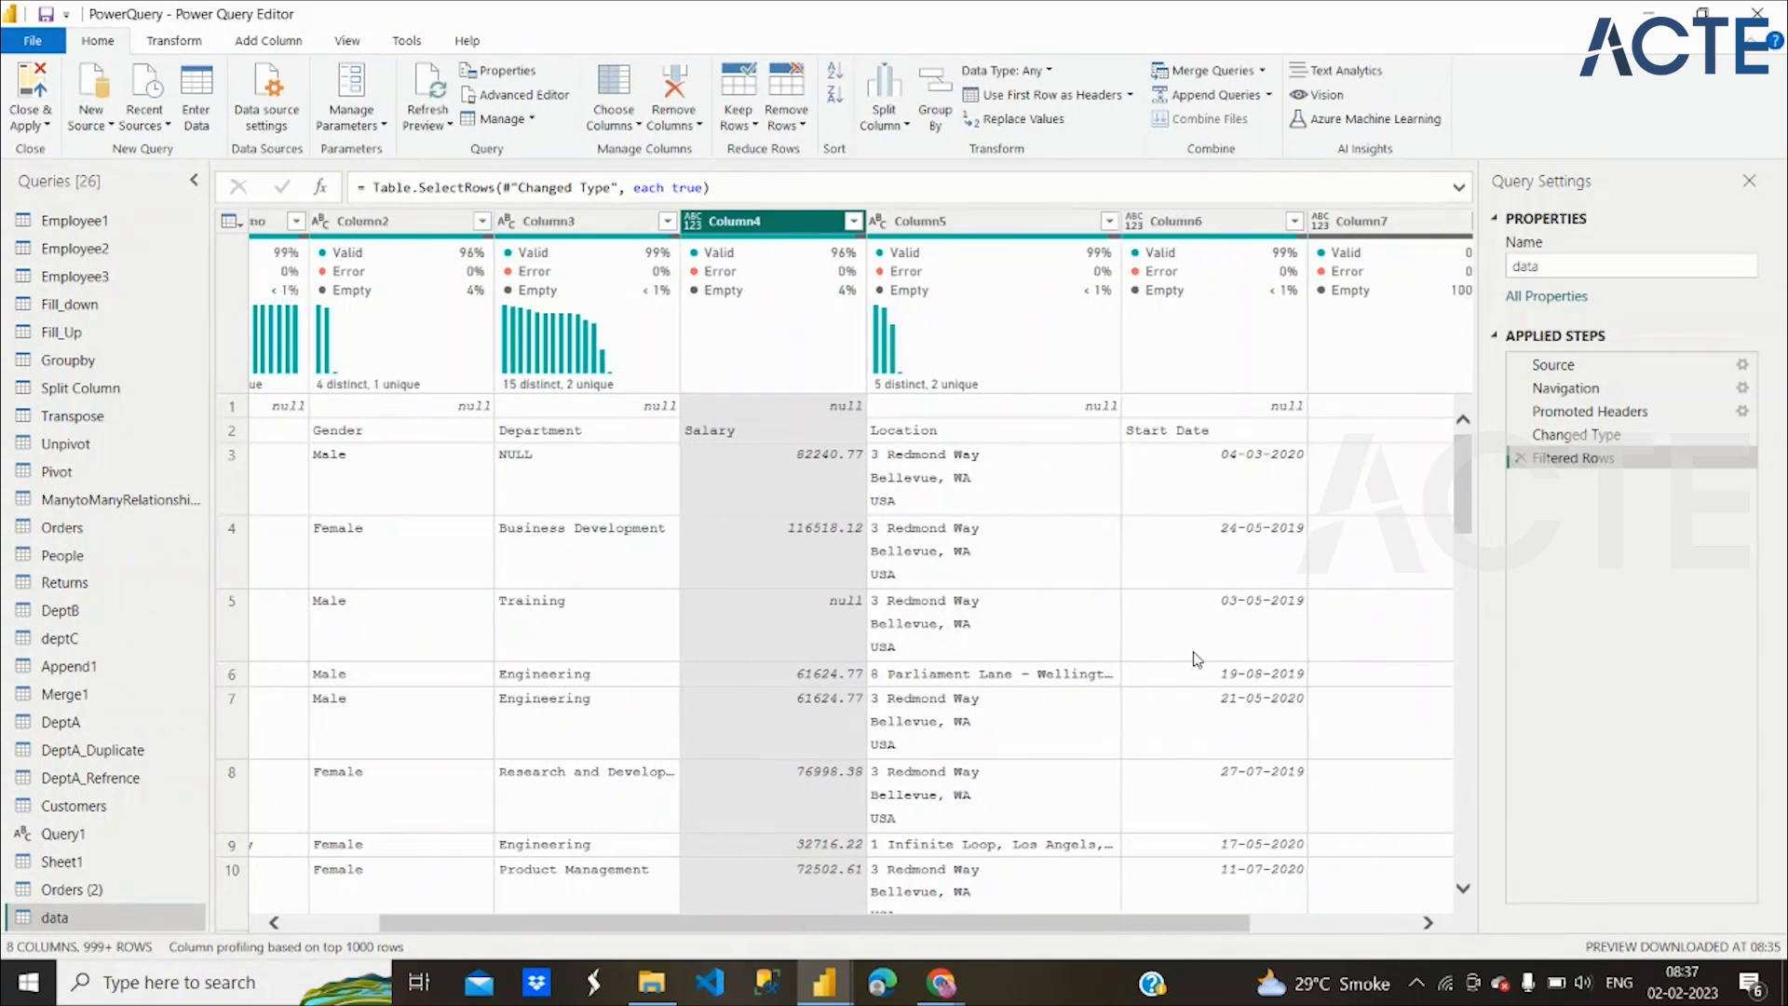
scroll(1197, 658, "left", 4)
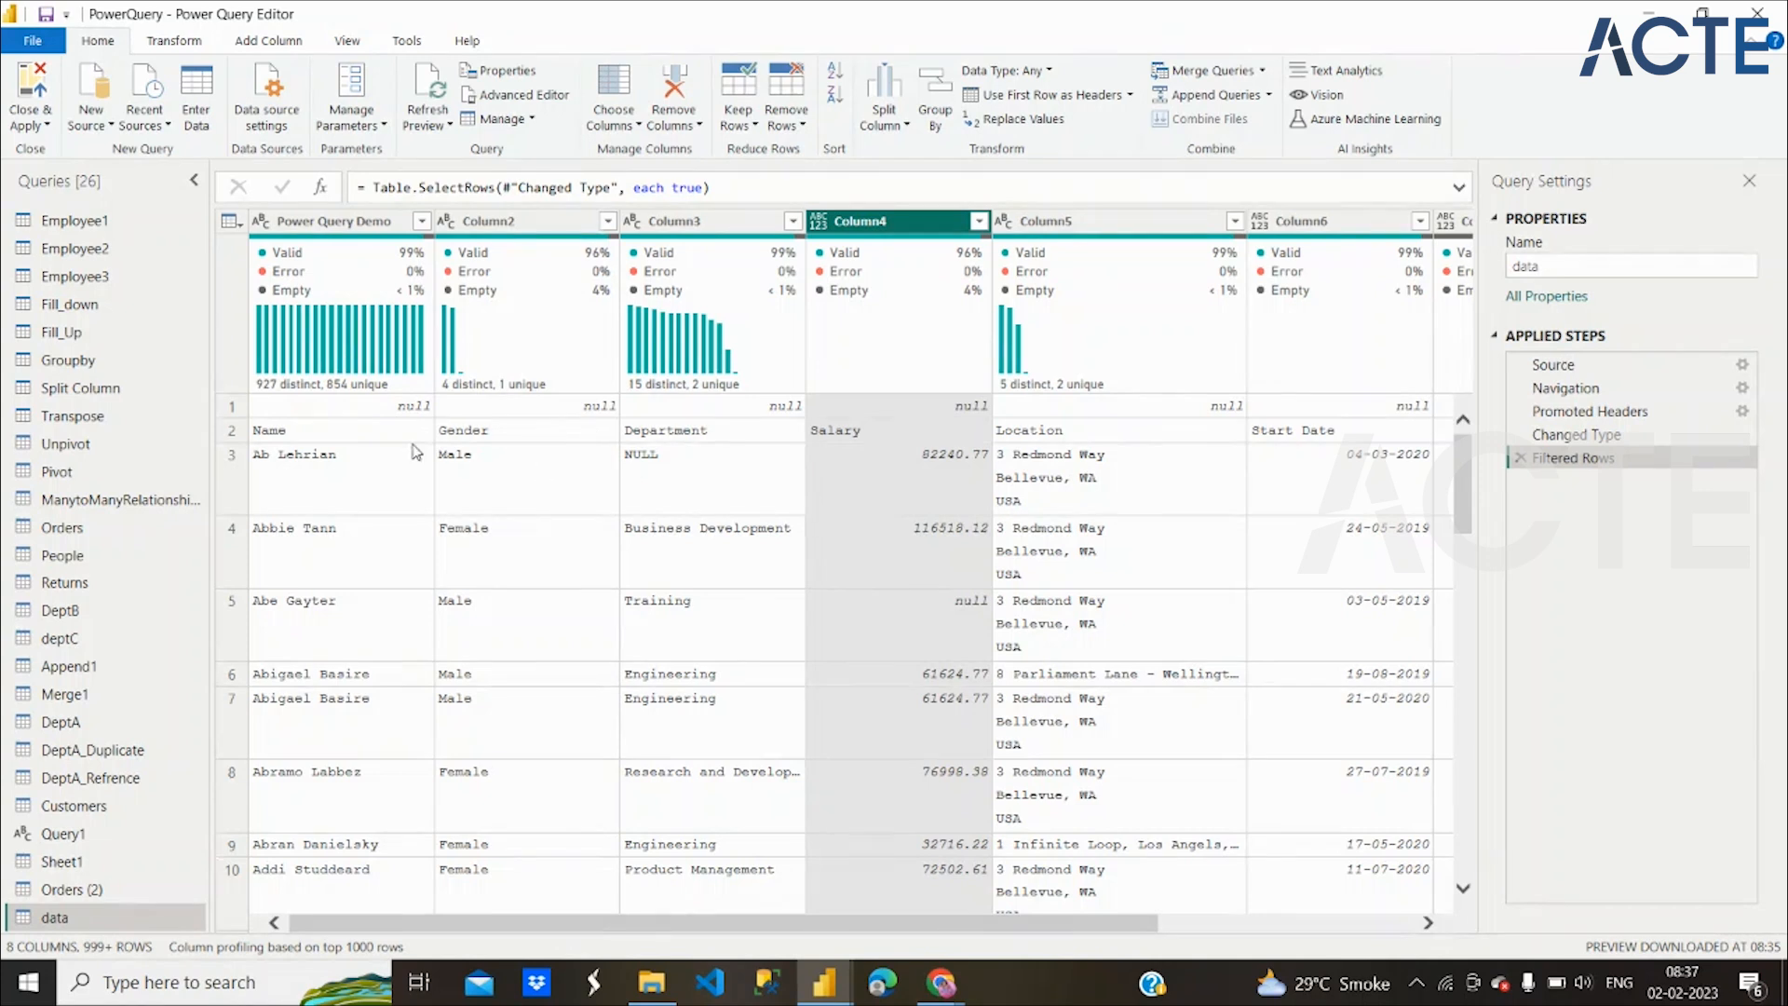
mouse_move(491, 394)
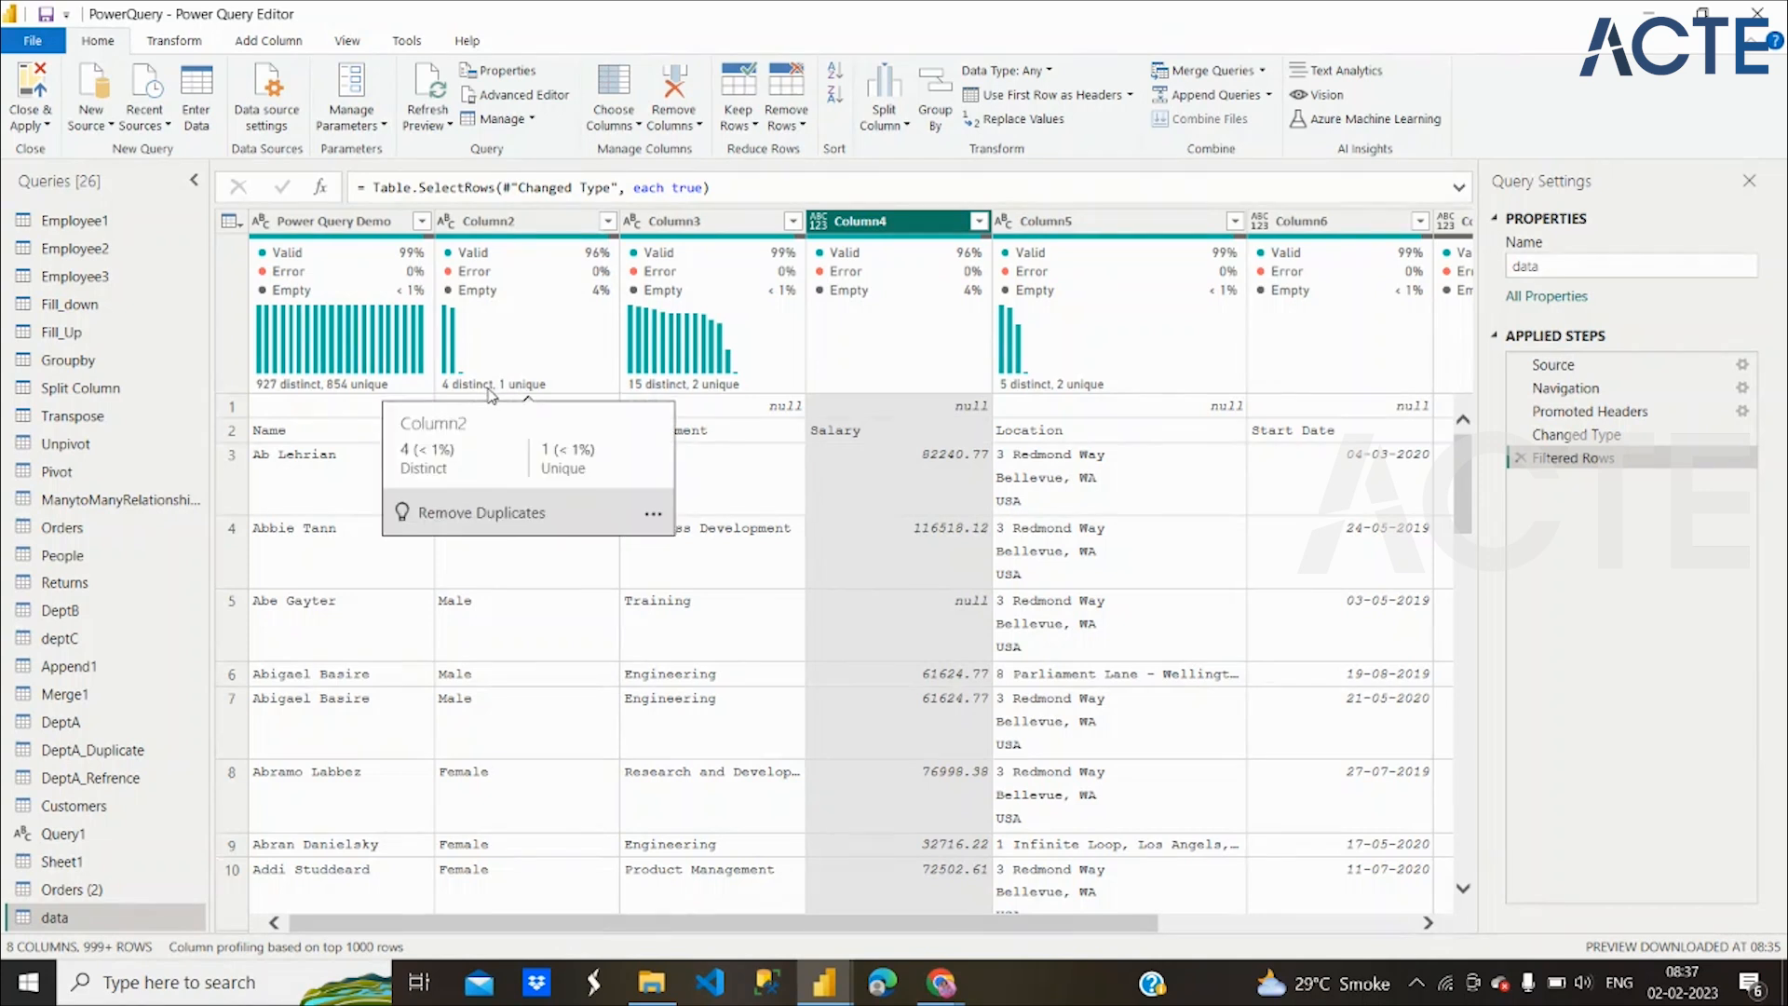
left_click(793, 126)
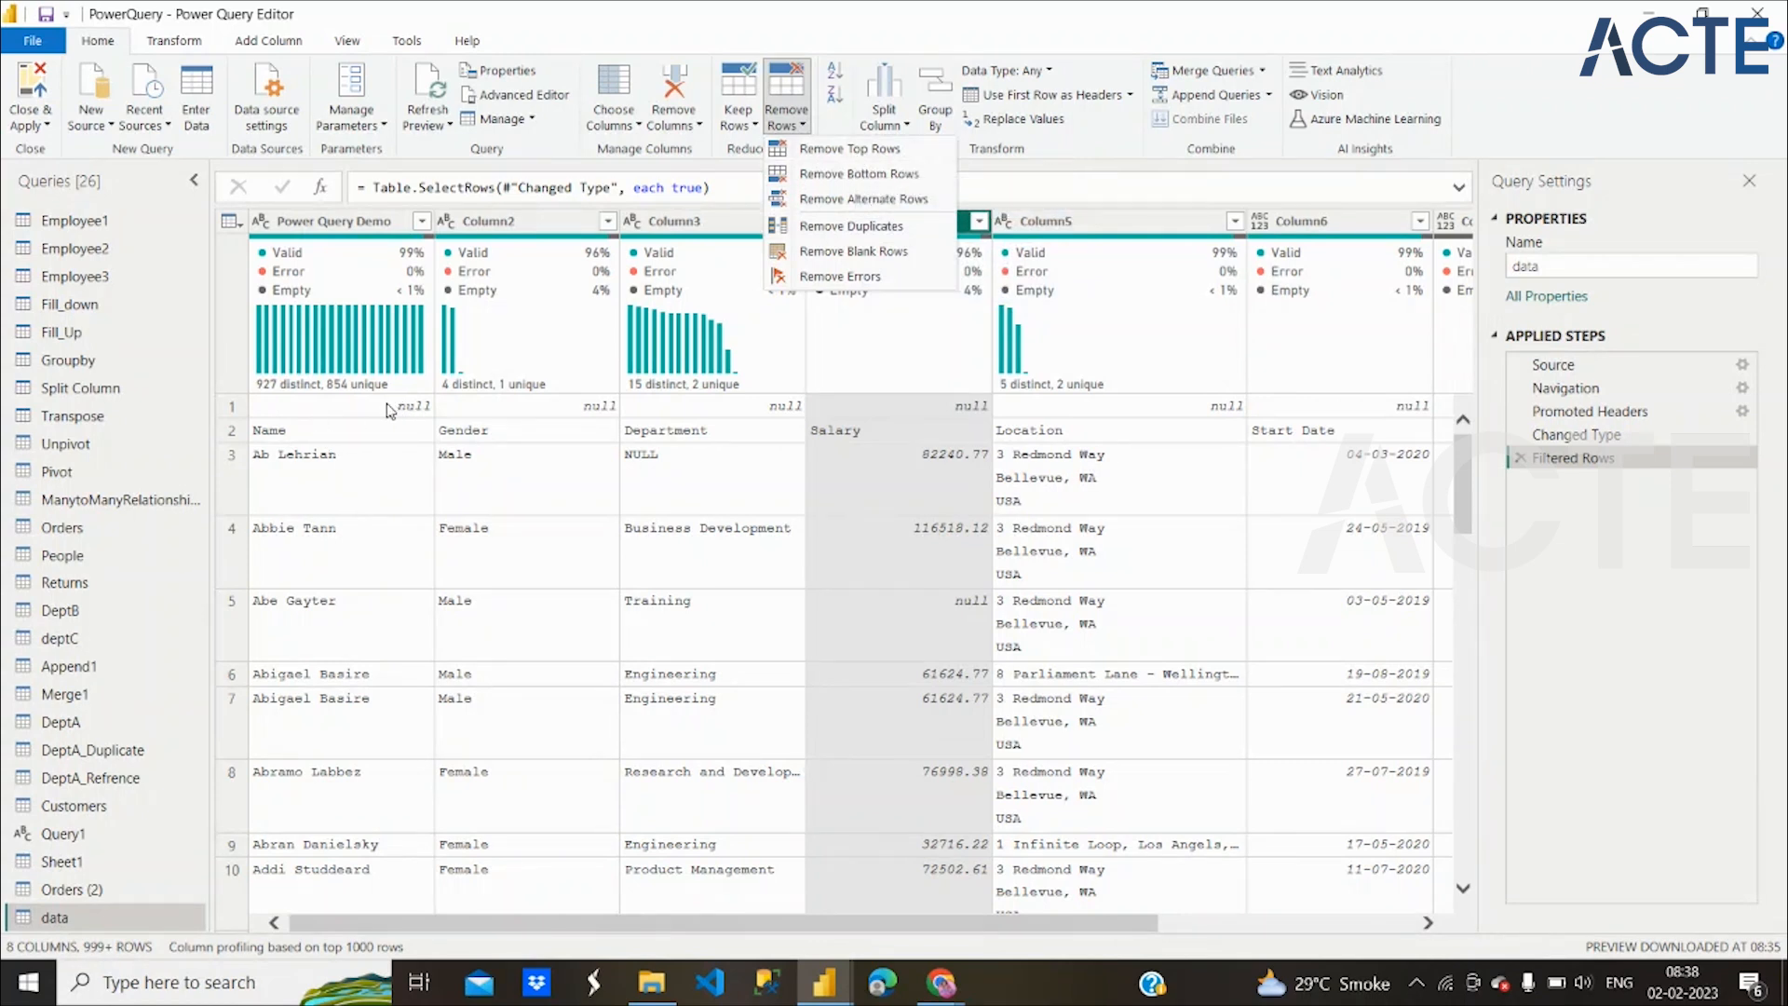
left_click(860, 149)
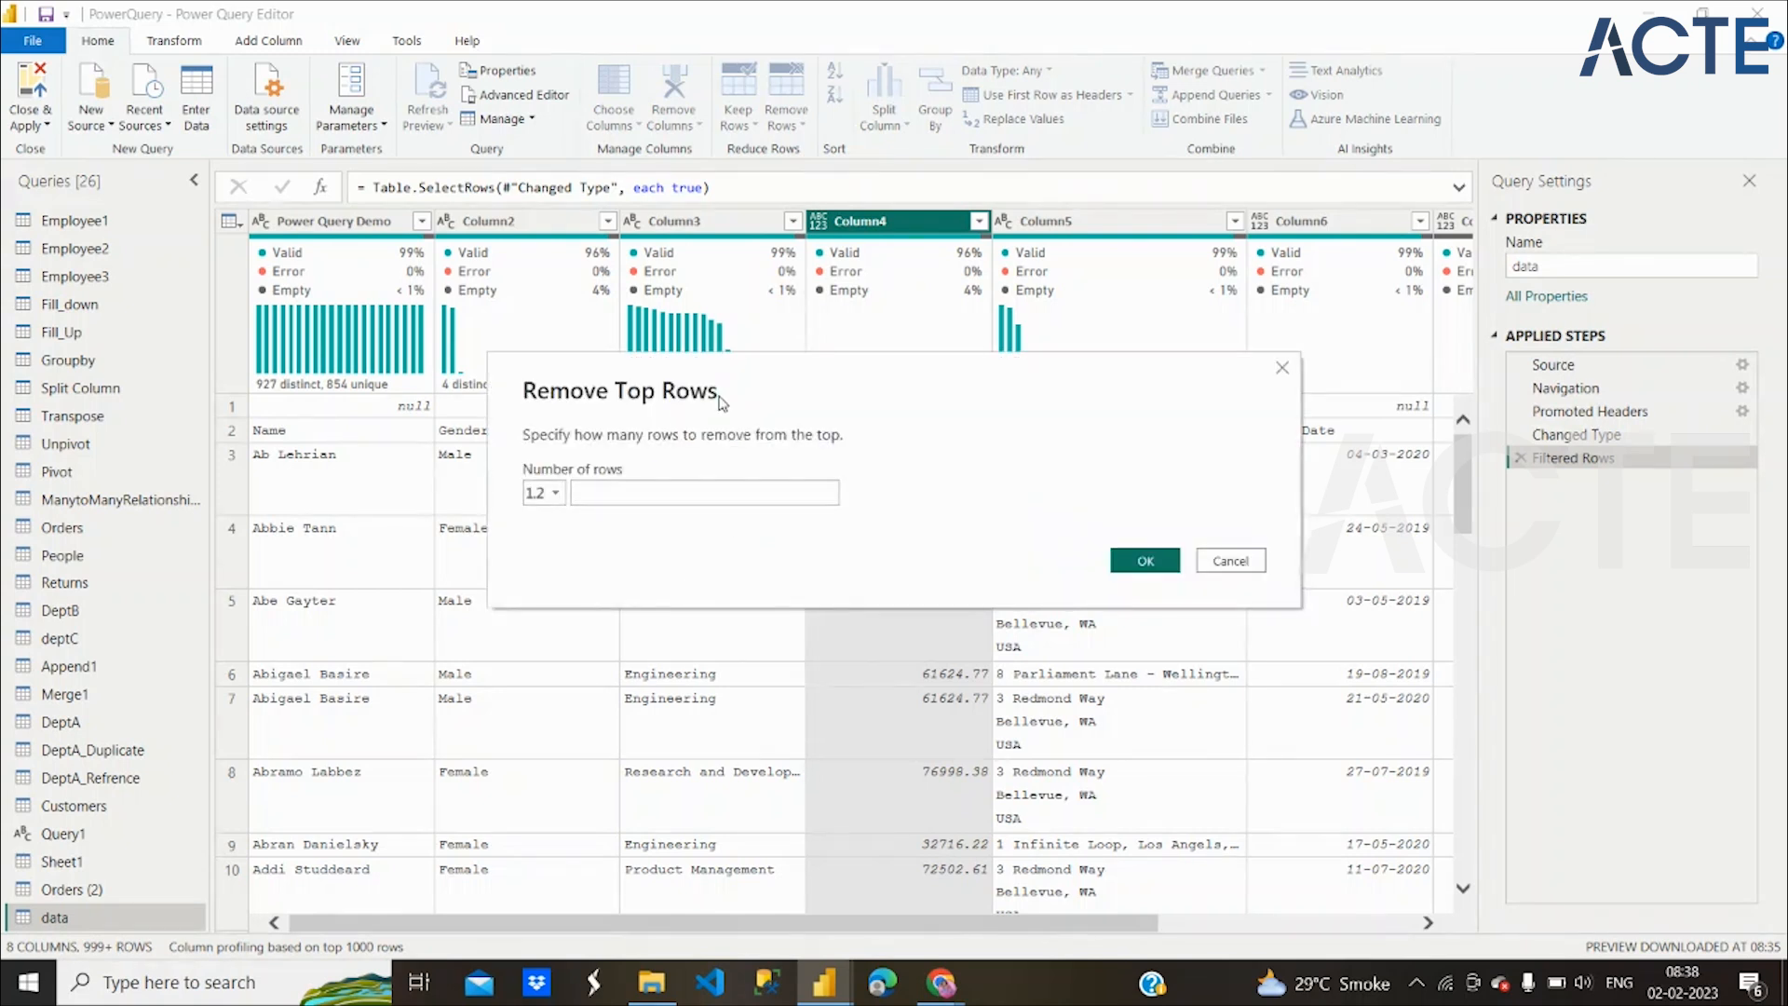
left_click_drag(719, 400, 781, 289)
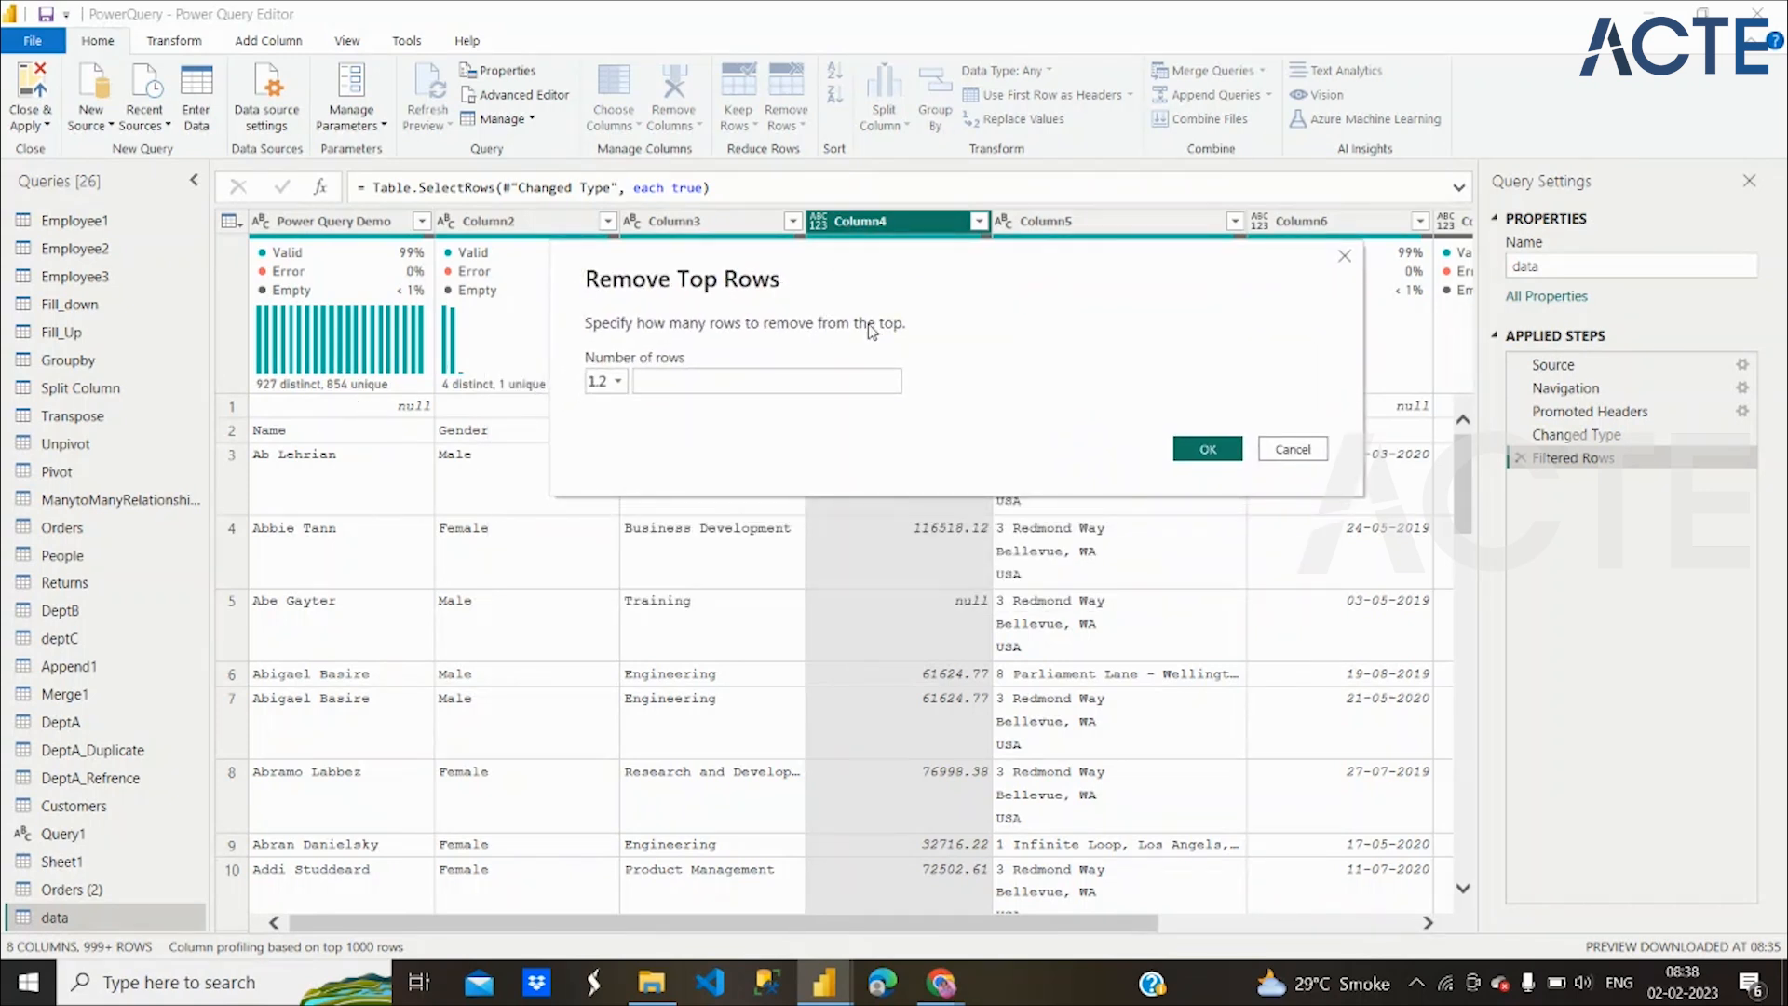
left_click(812, 380)
type("1")
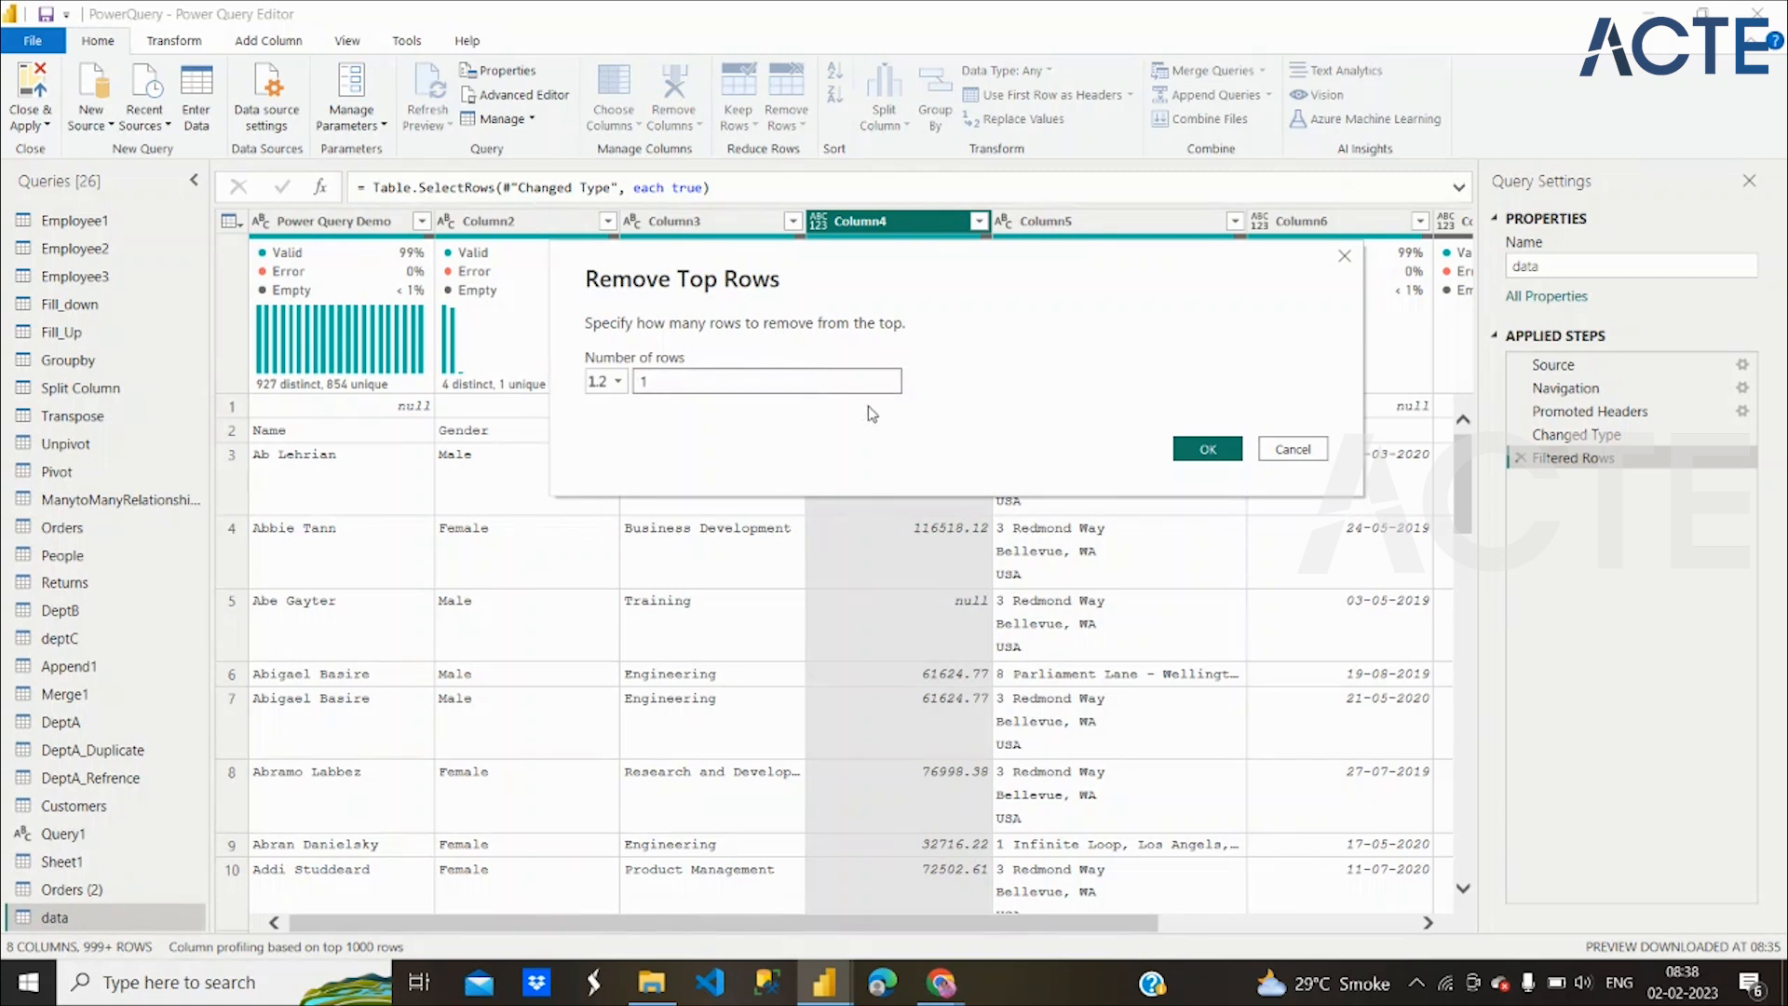
left_click(1201, 448)
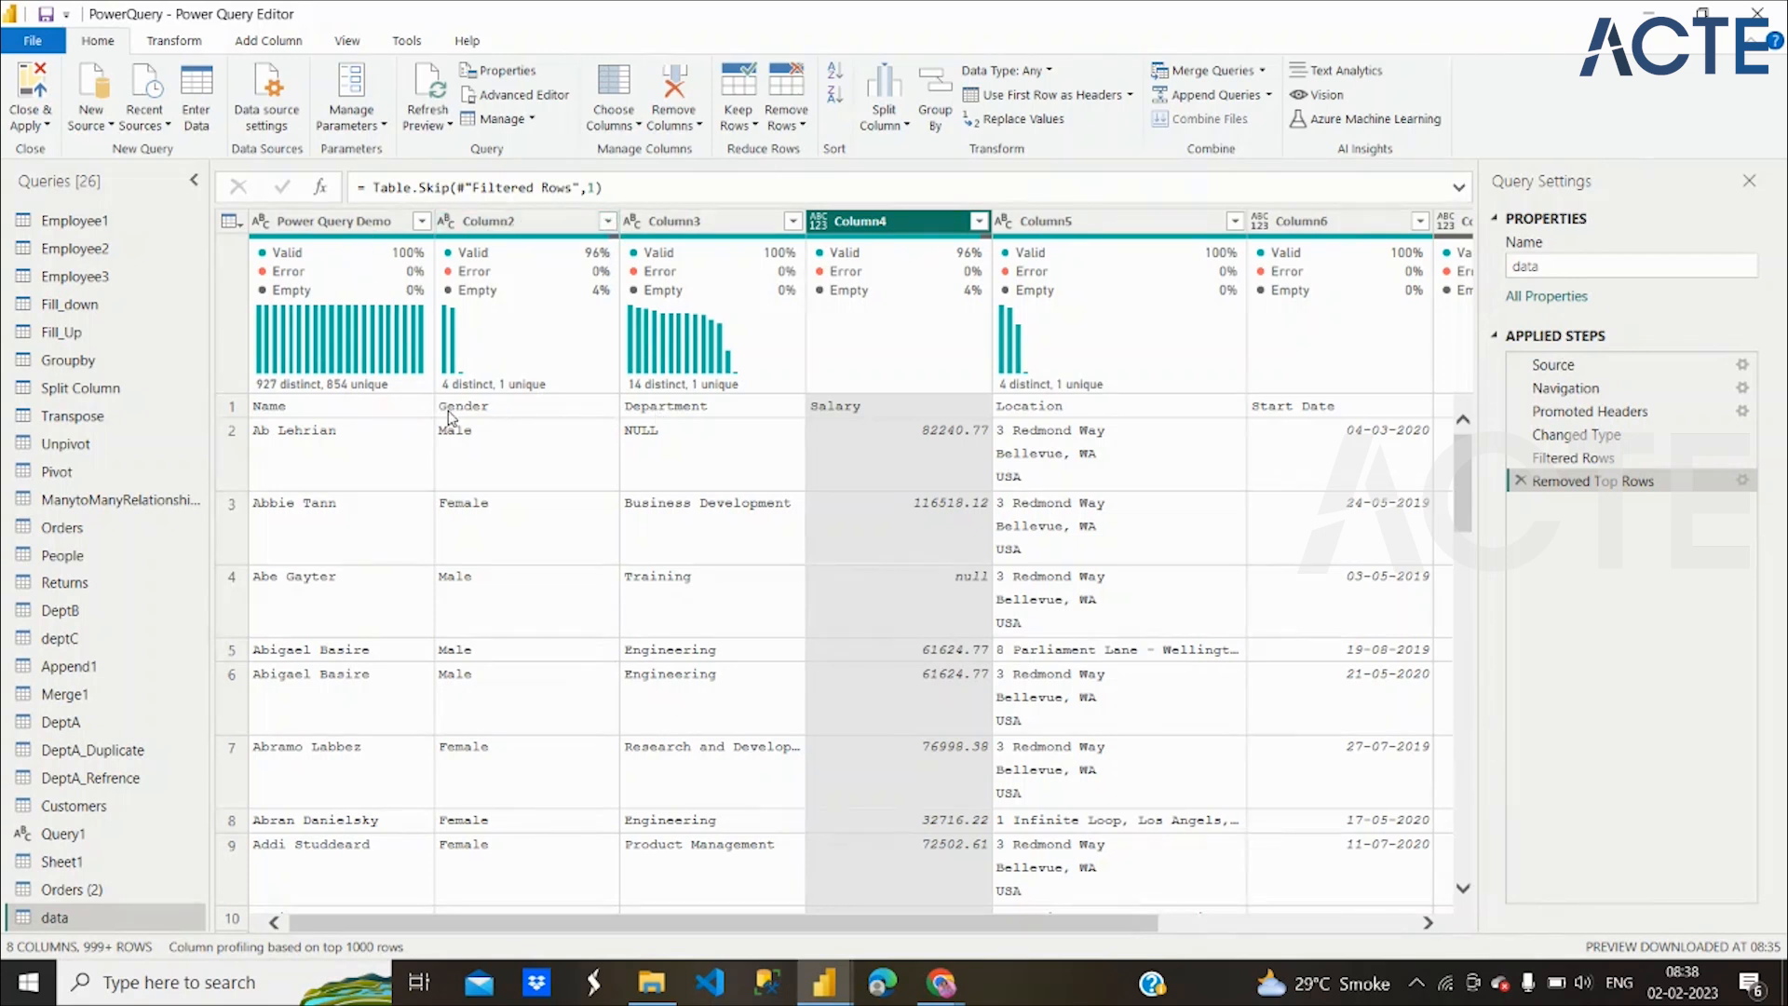
Use the first row of the data query as column headers and look through the rows
left_click(993, 105)
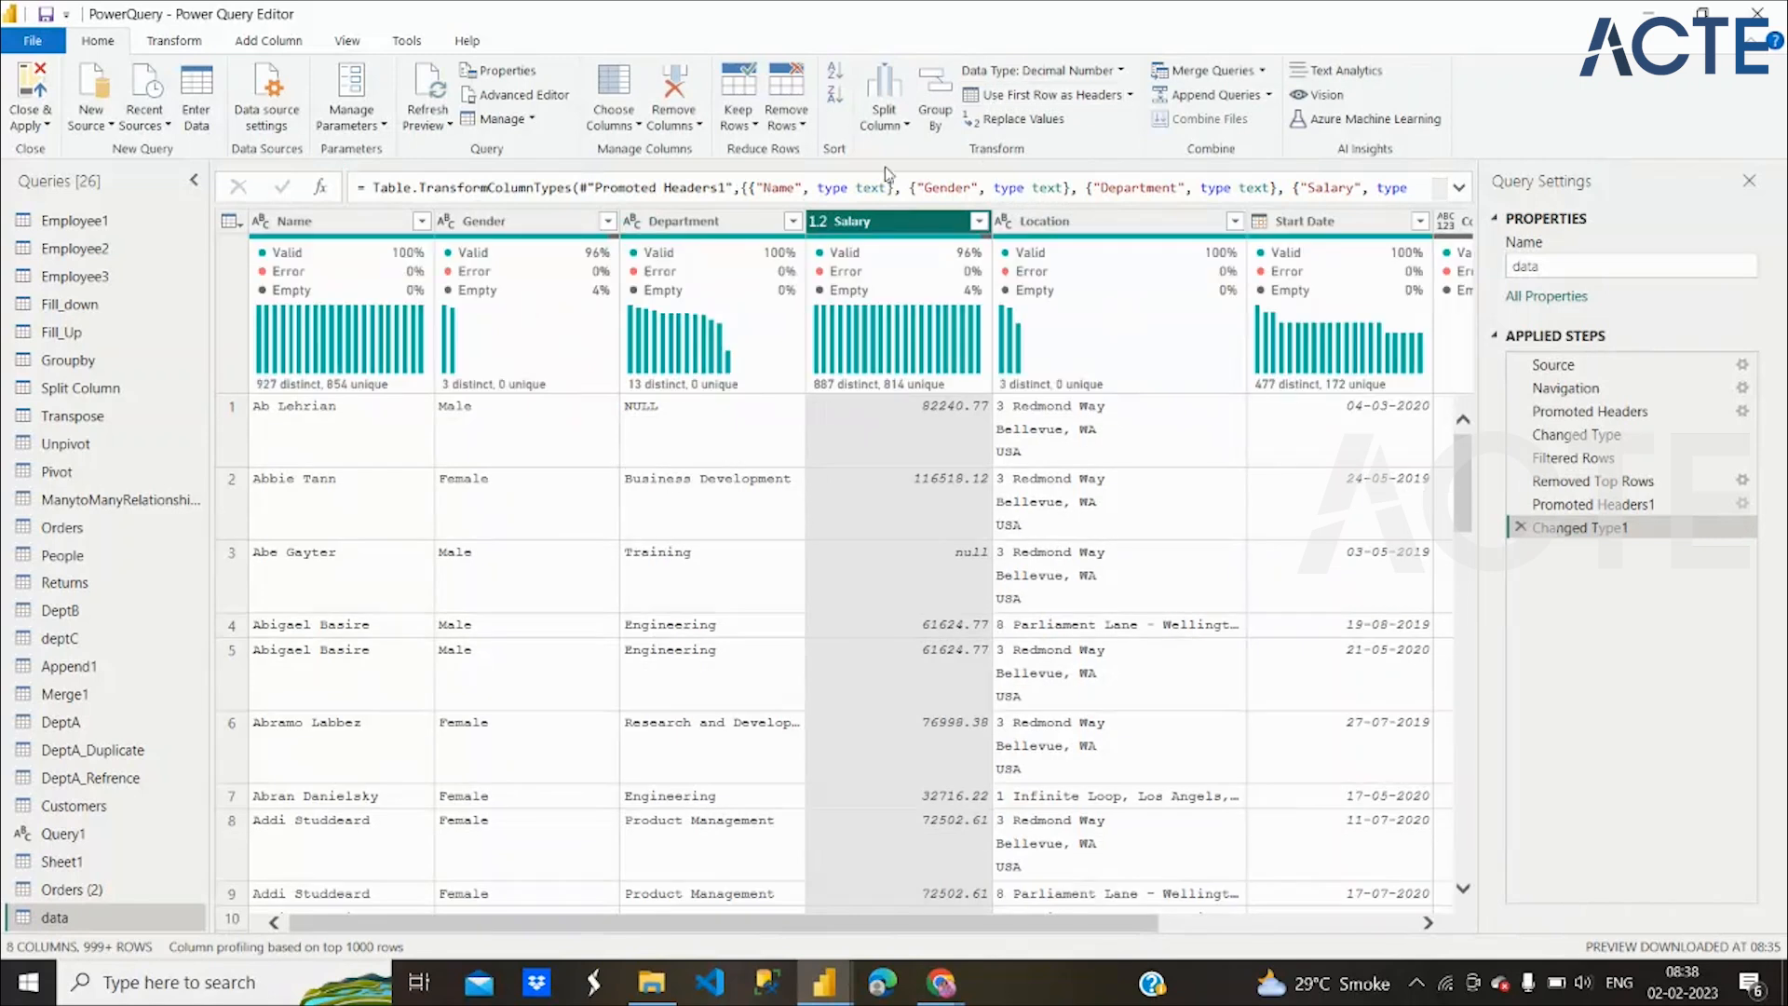
mouse_move(936, 346)
scroll(585, 561, "down", 8)
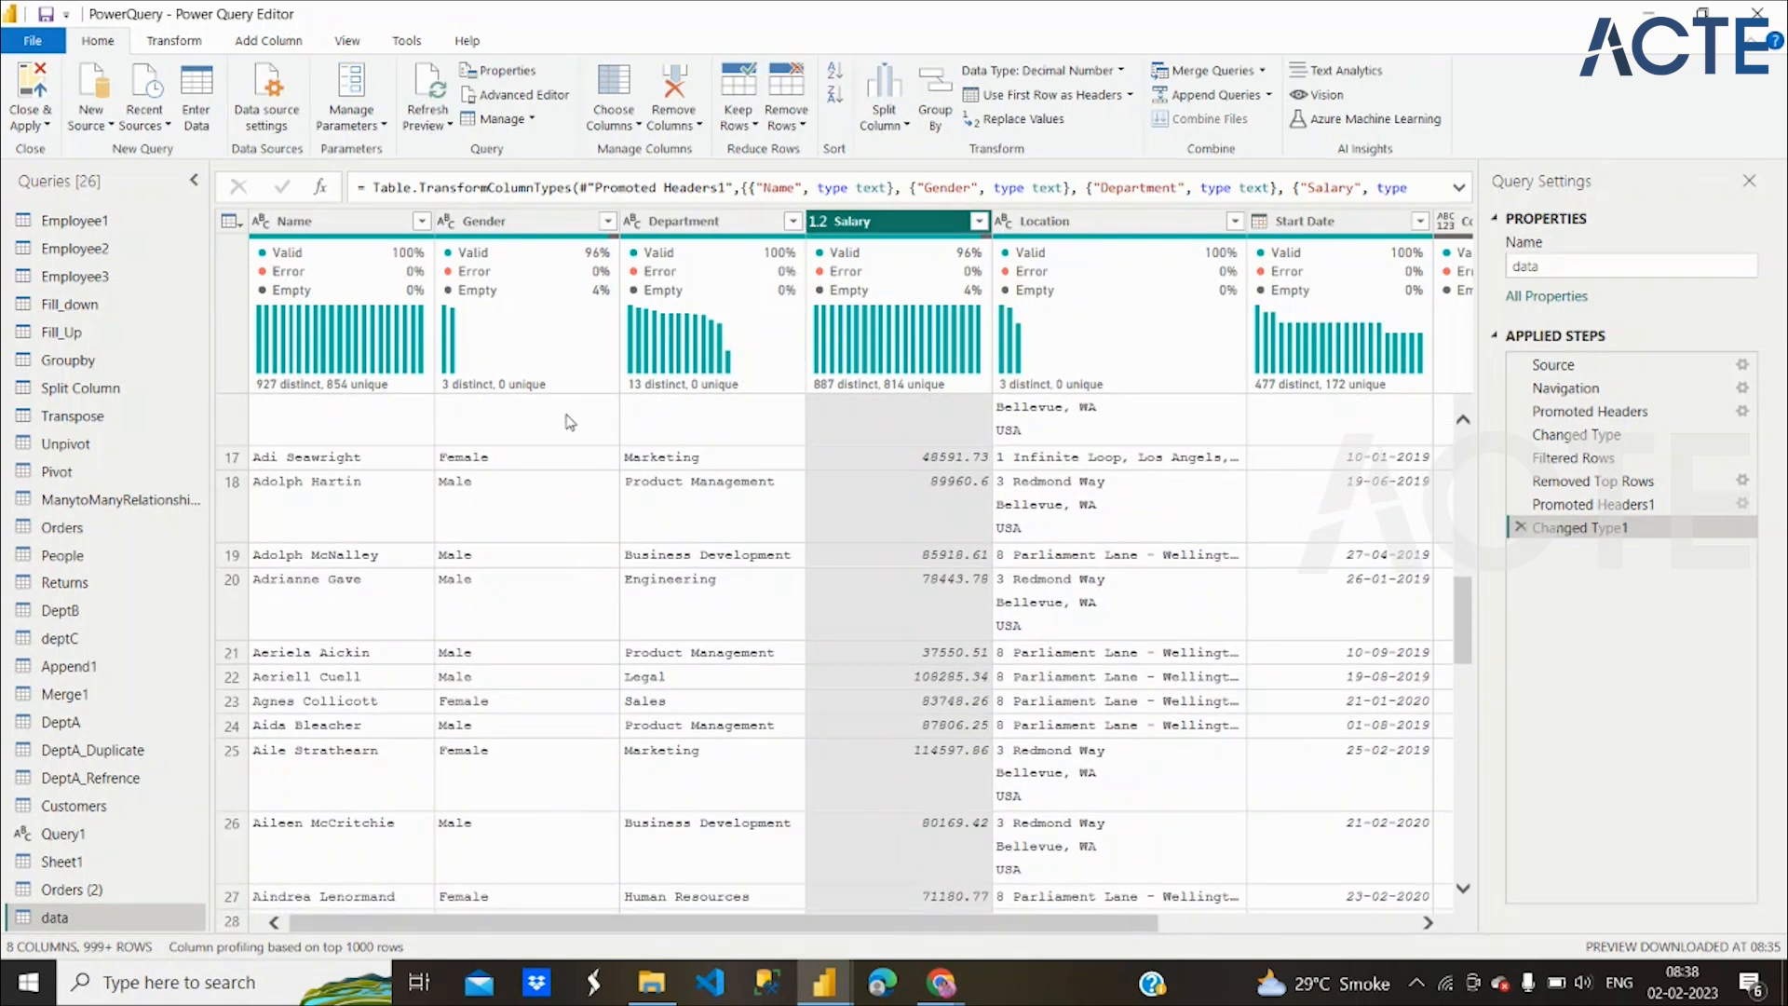
scroll(570, 421, "up", 5)
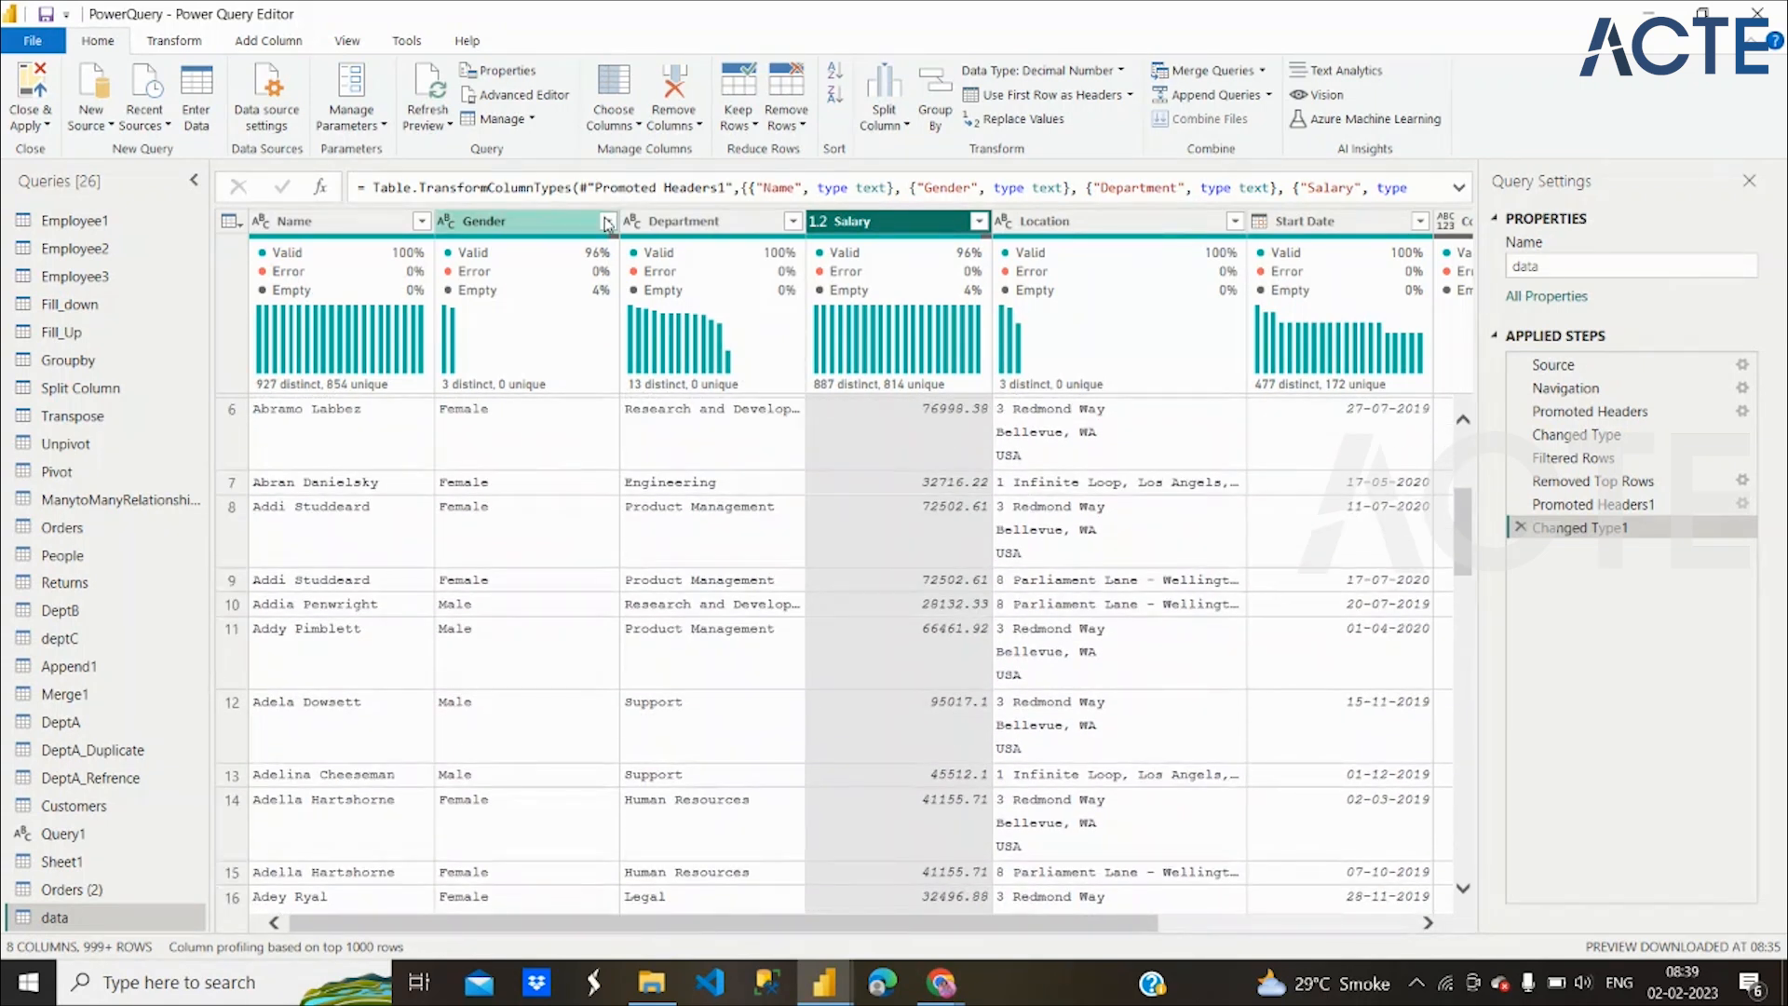
left_click(523, 229)
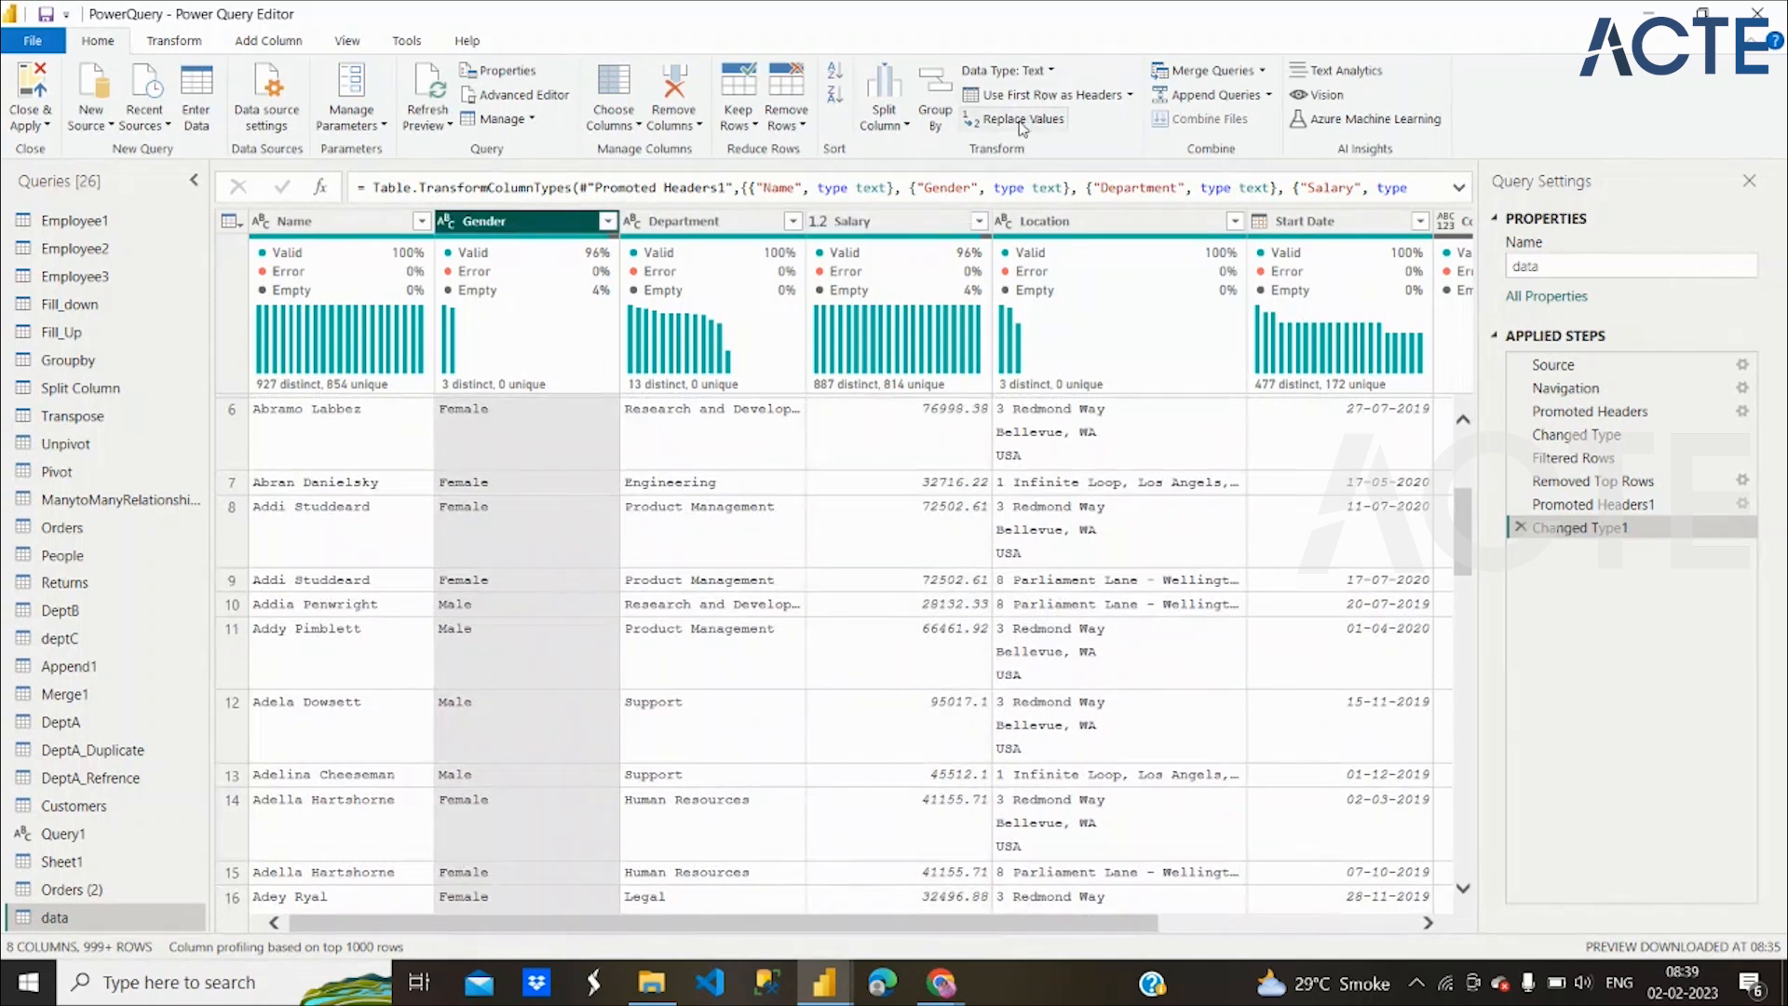
right_click(497, 224)
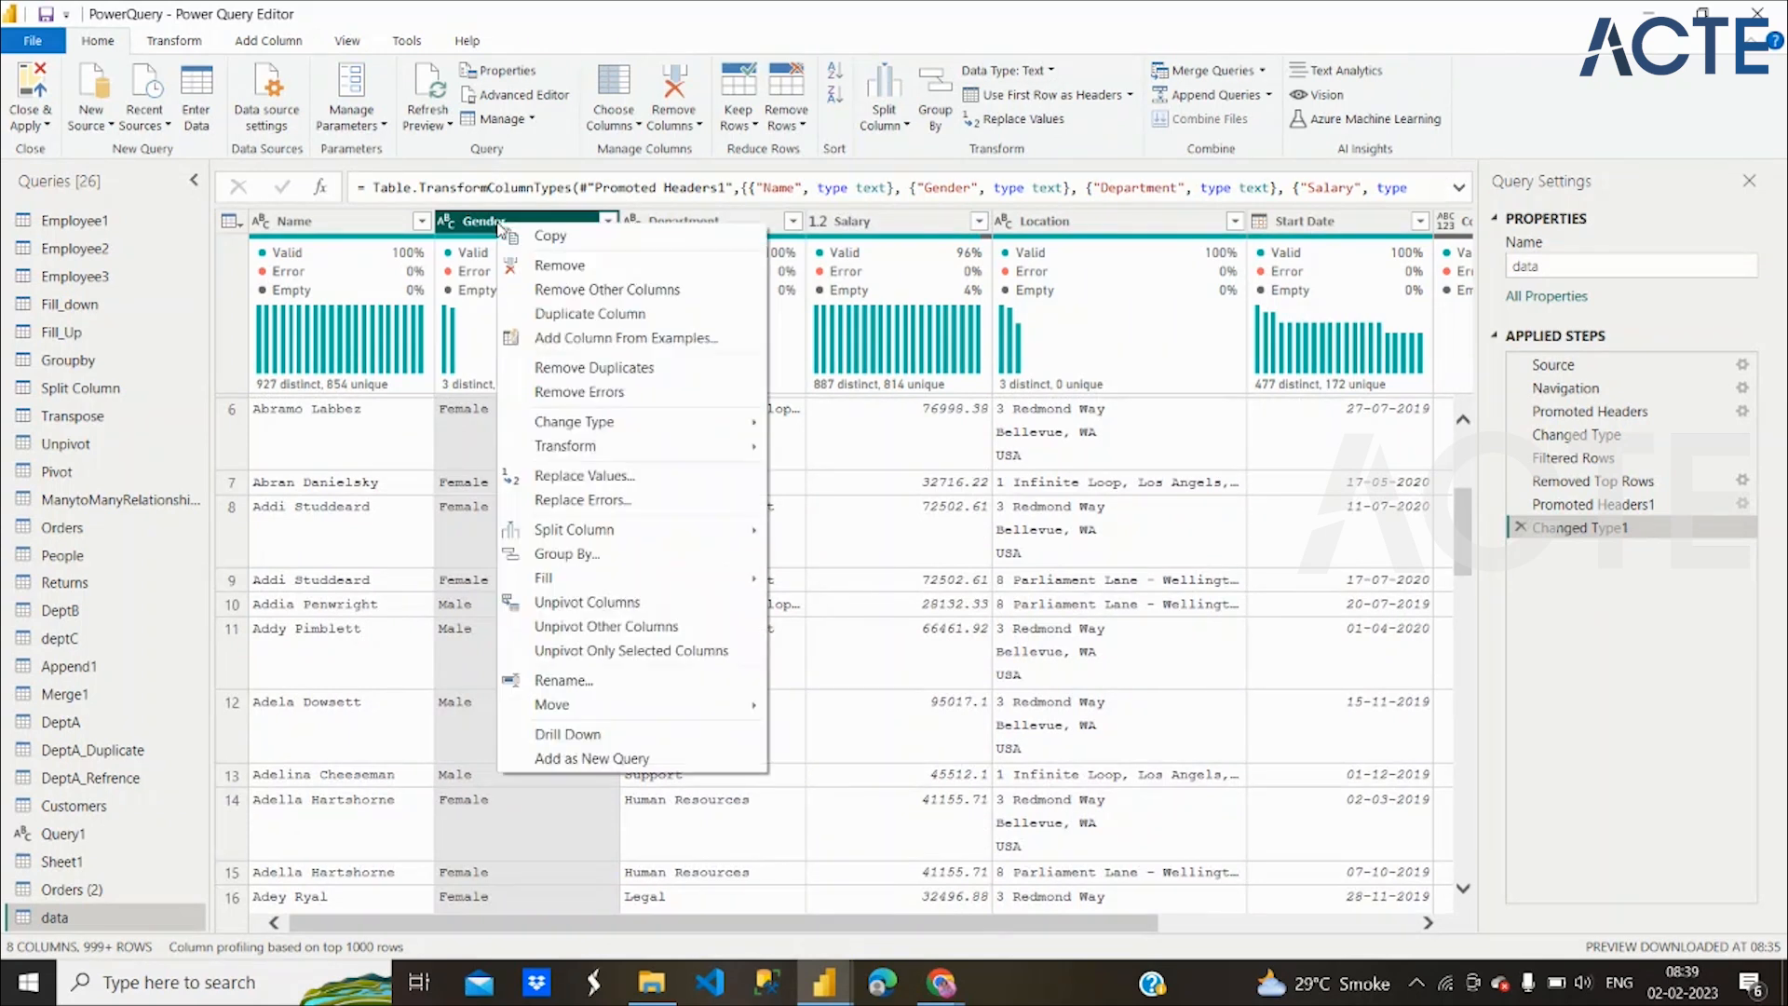
left_click(606, 476)
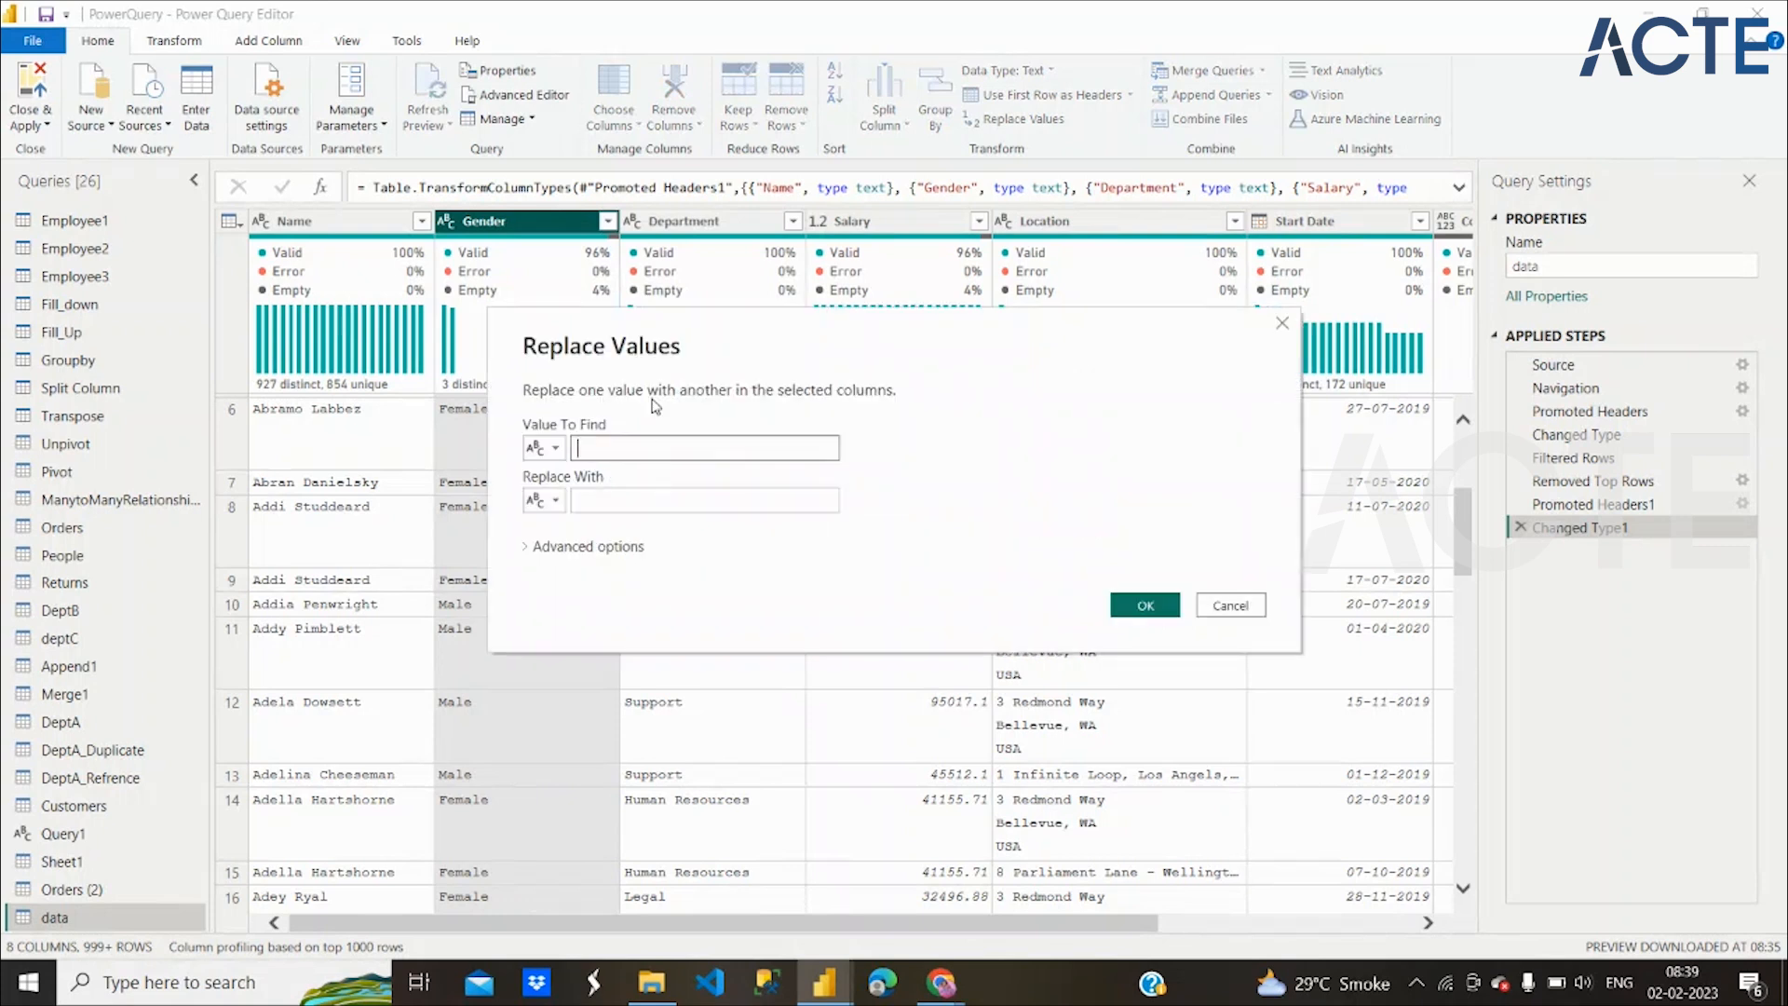
left_click_drag(745, 346, 842, 314)
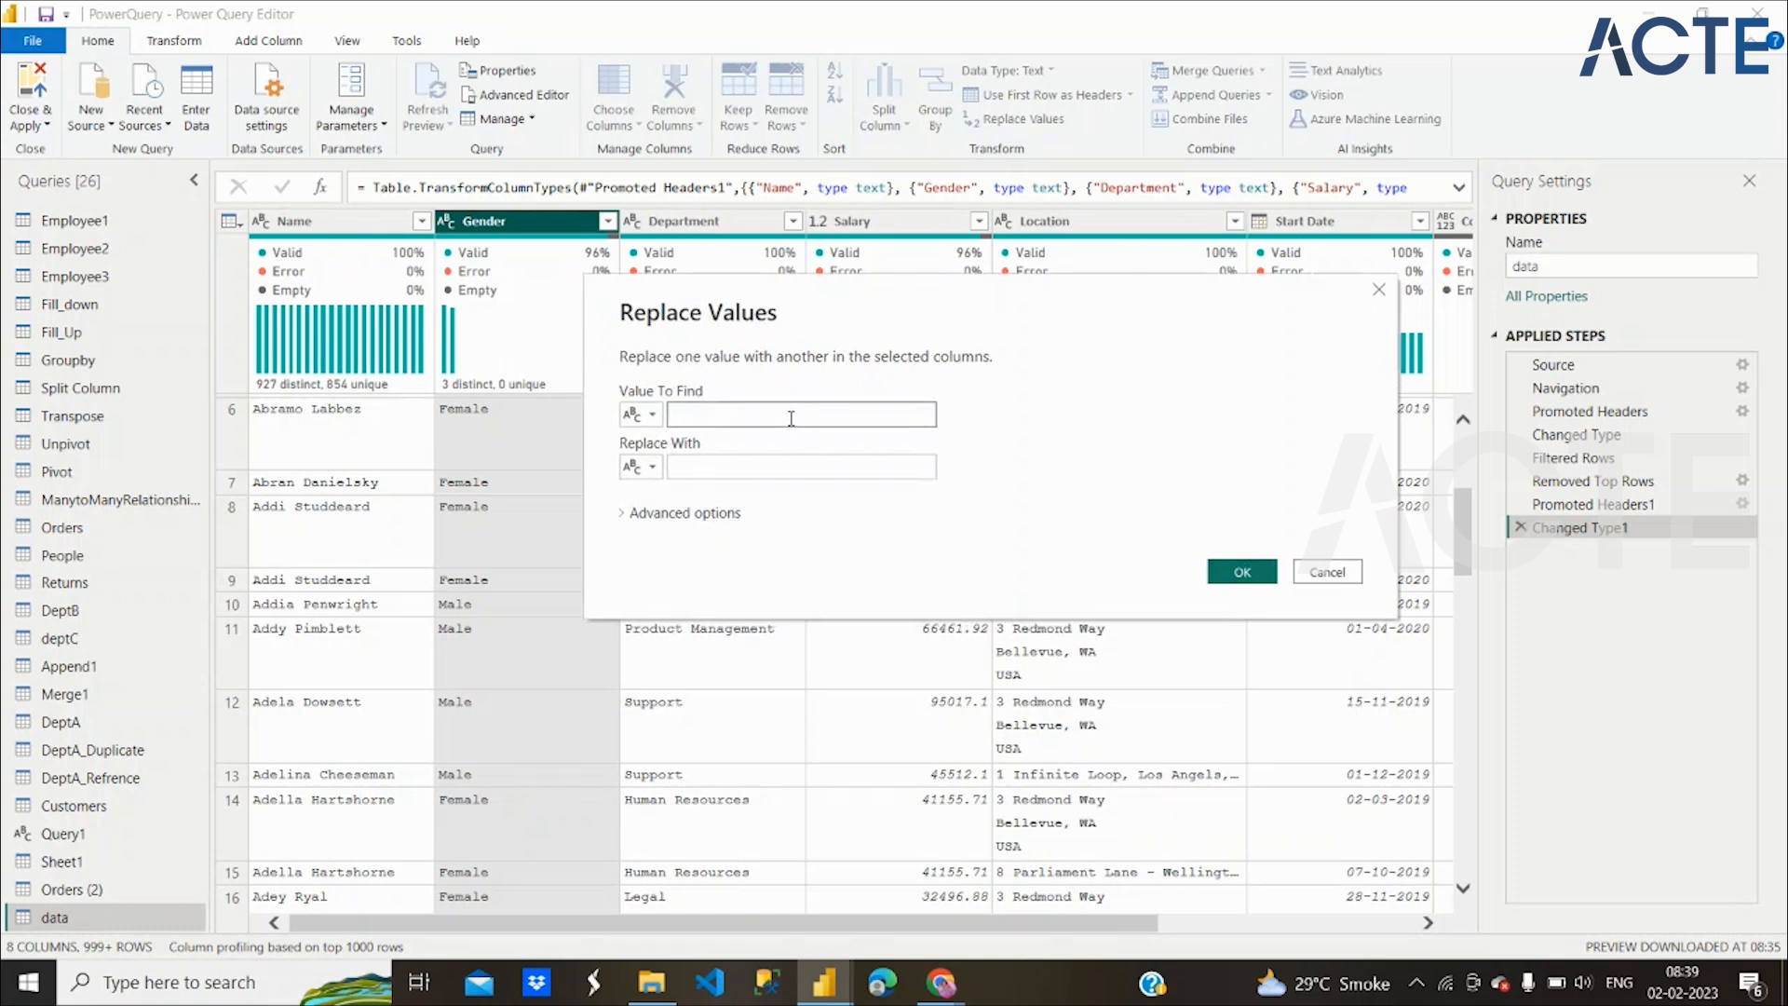
left_click(785, 469)
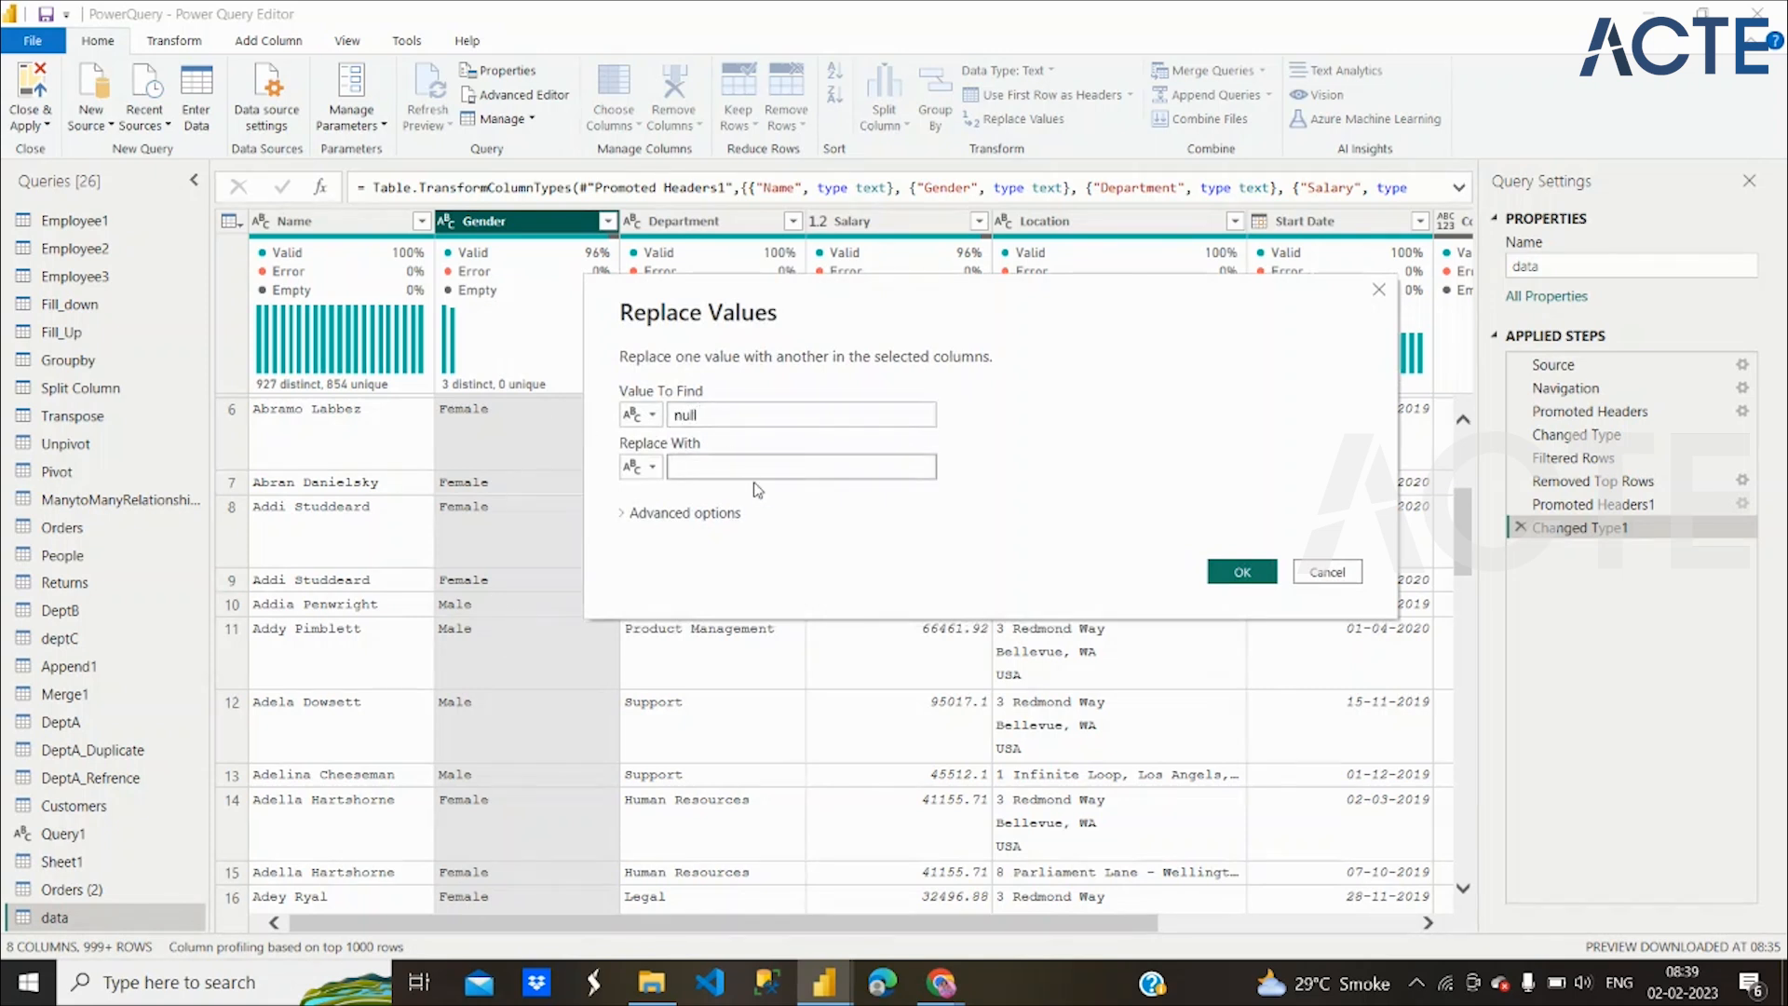
type("Other")
left_click_drag(792, 311, 897, 281)
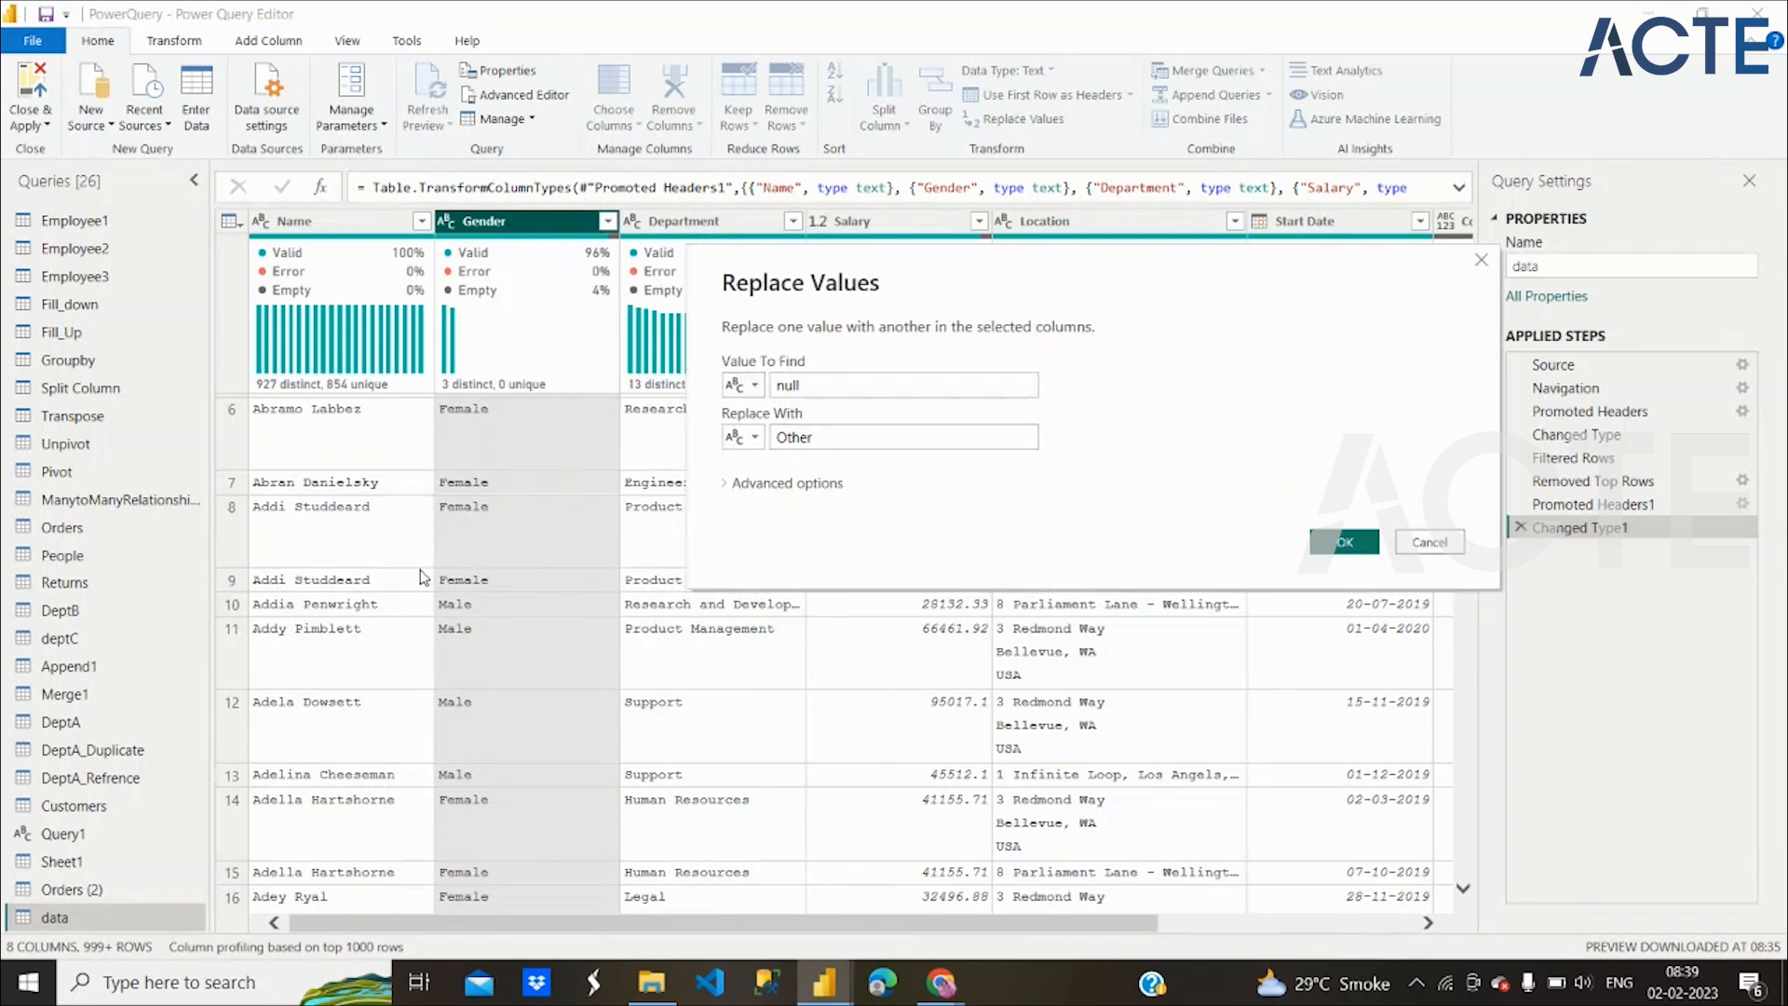
left_click(1434, 545)
Replace null values in the Gender column with Others and apply the column's filter with all values selected
scroll(610, 736, "down", 3)
scroll(610, 736, "down", 12)
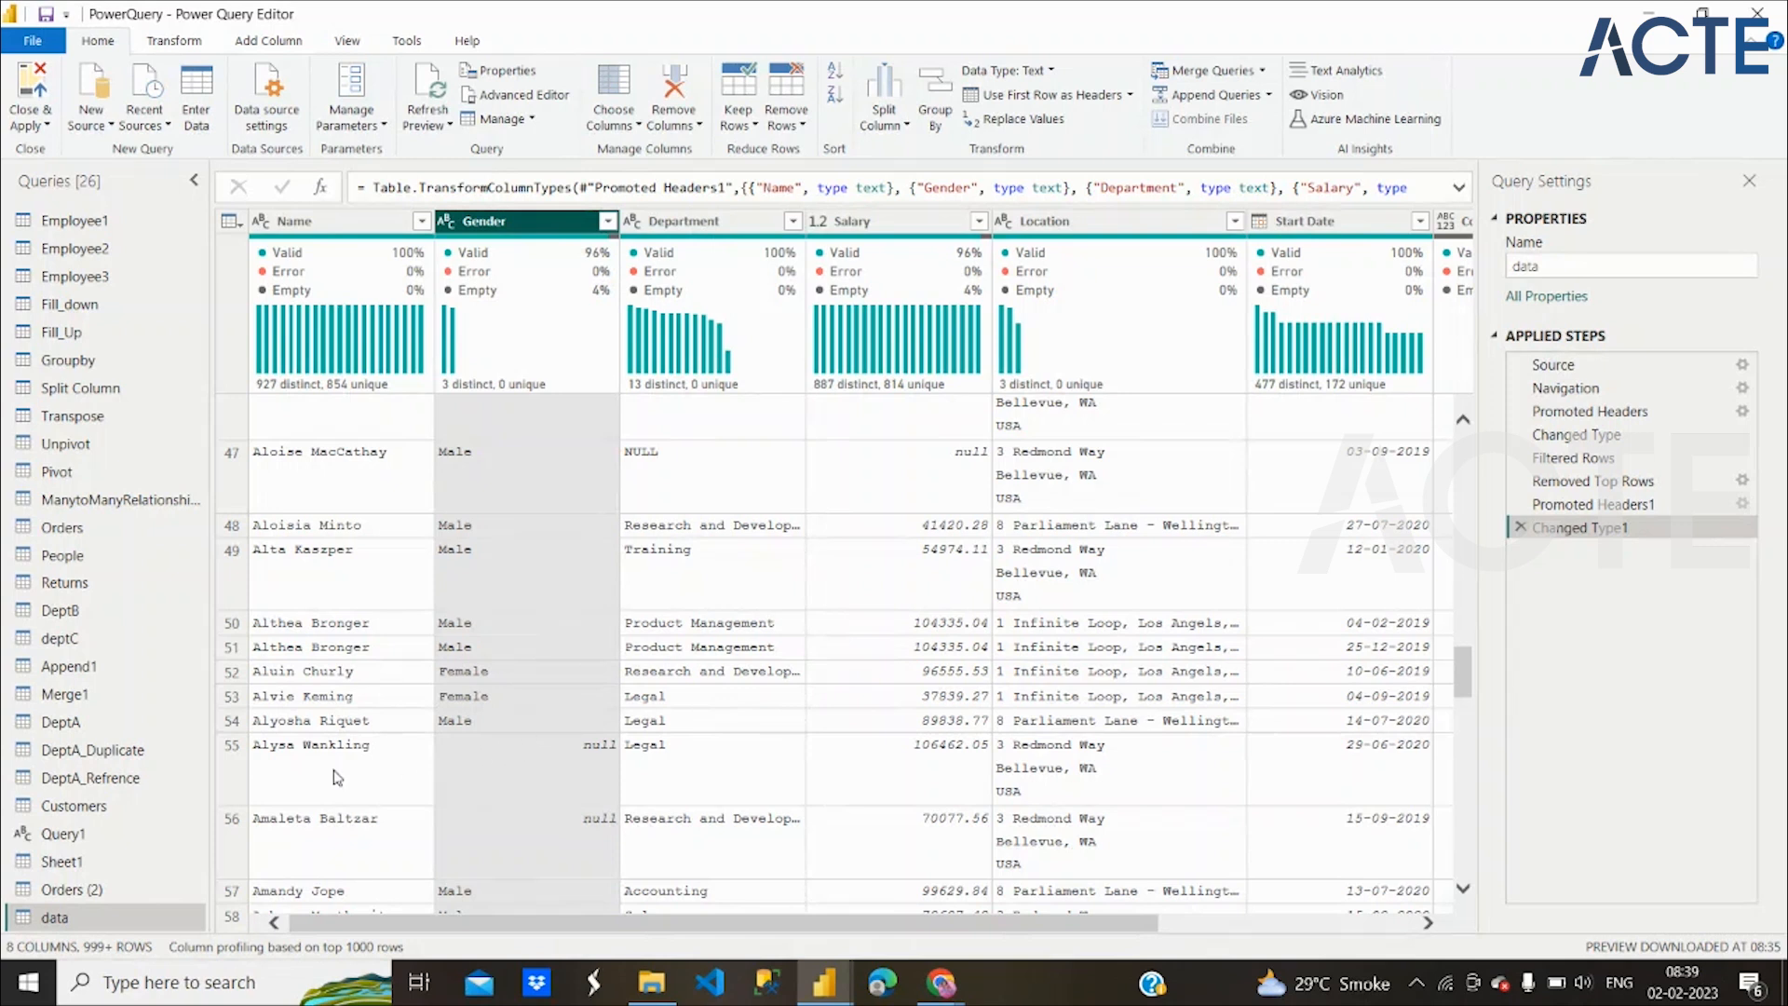
scroll(310, 657, "down", 3)
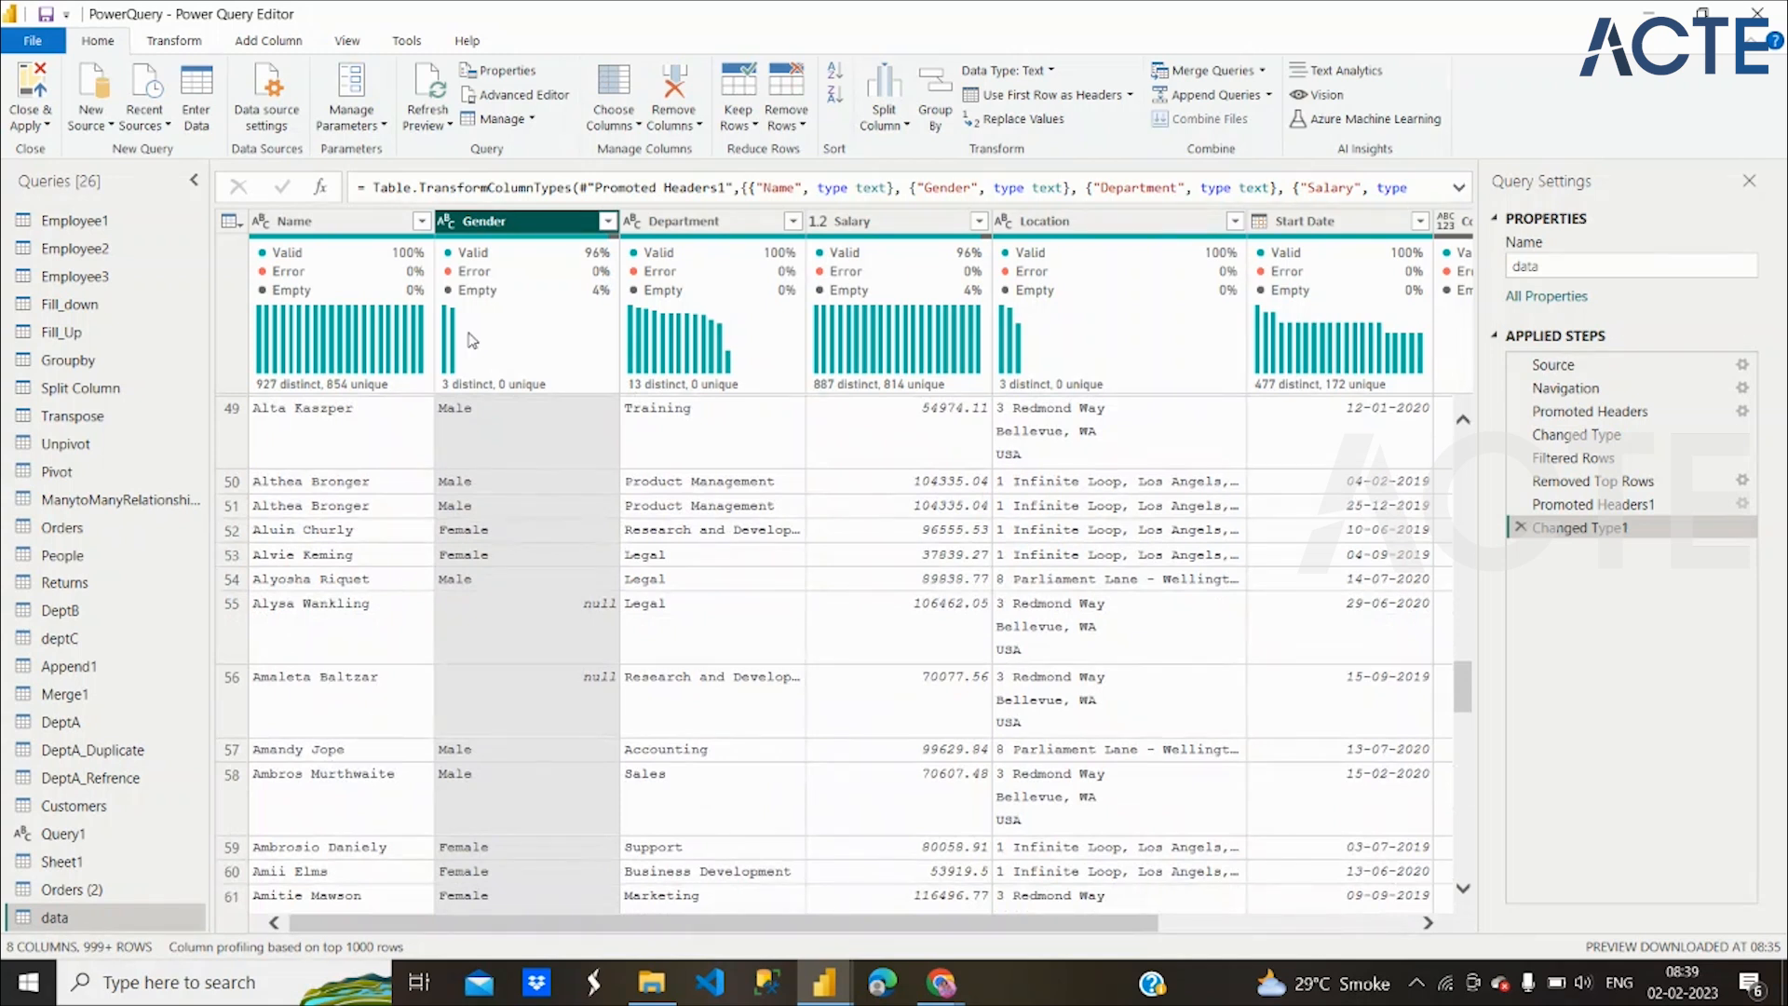
right_click(504, 231)
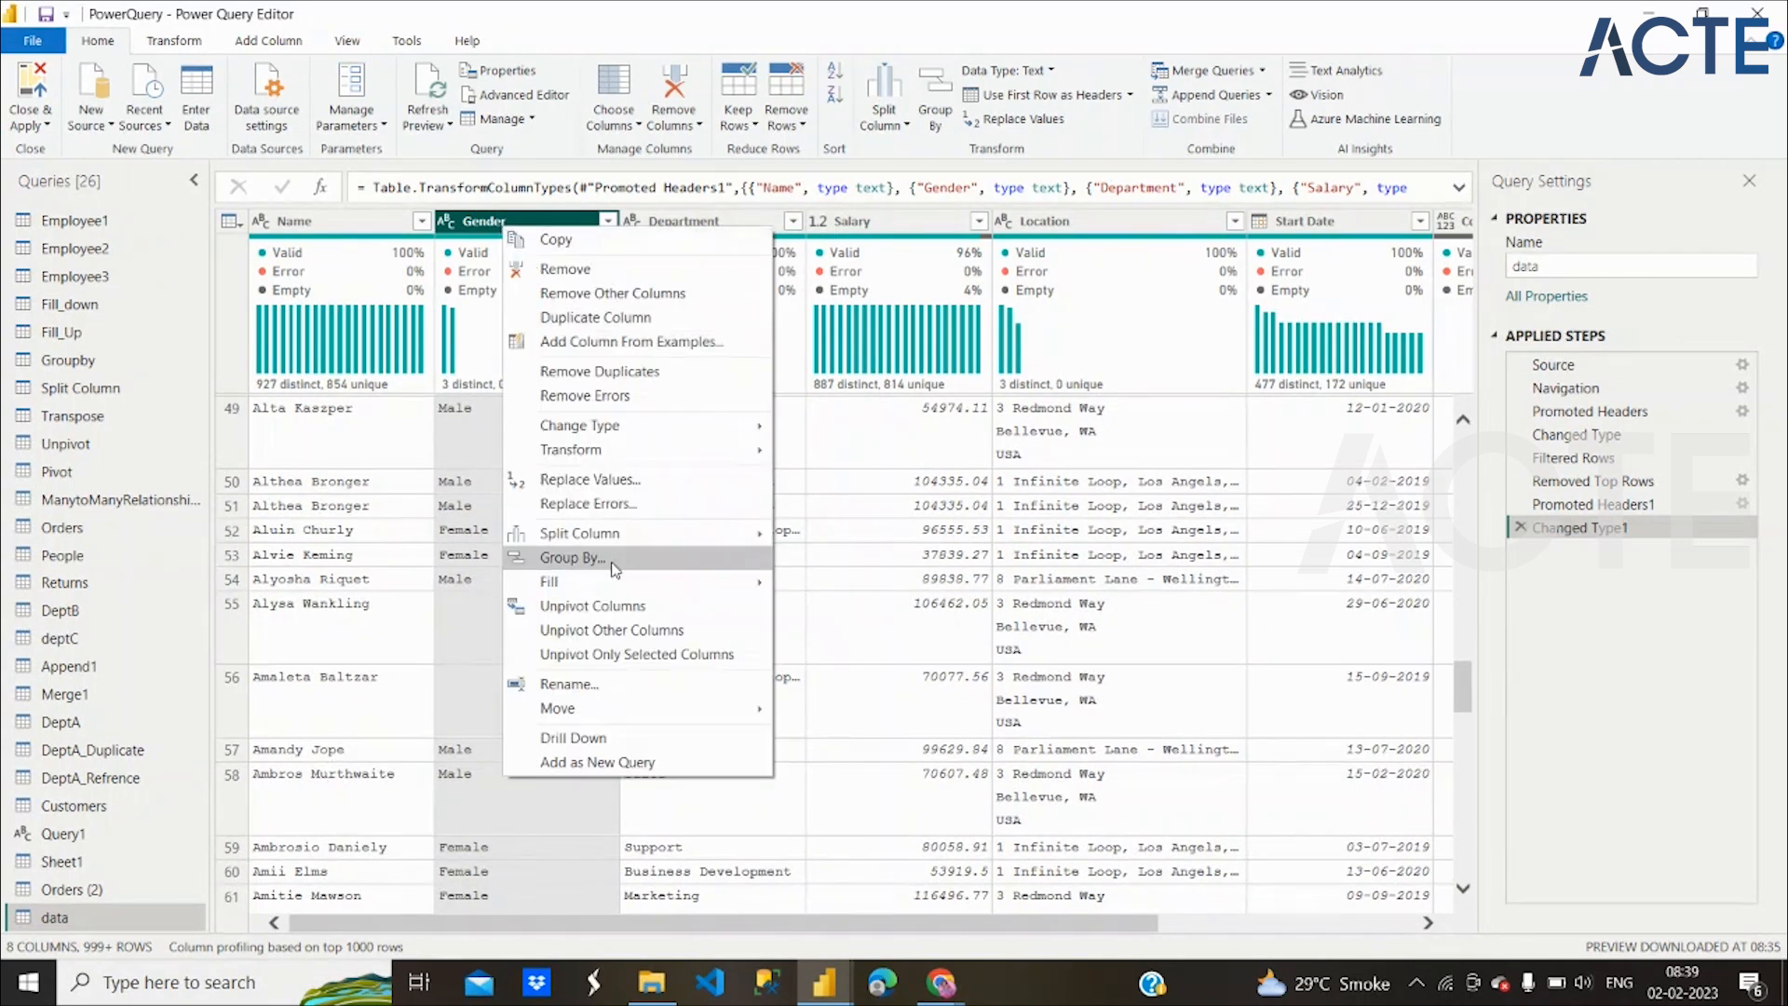
left_click(610, 488)
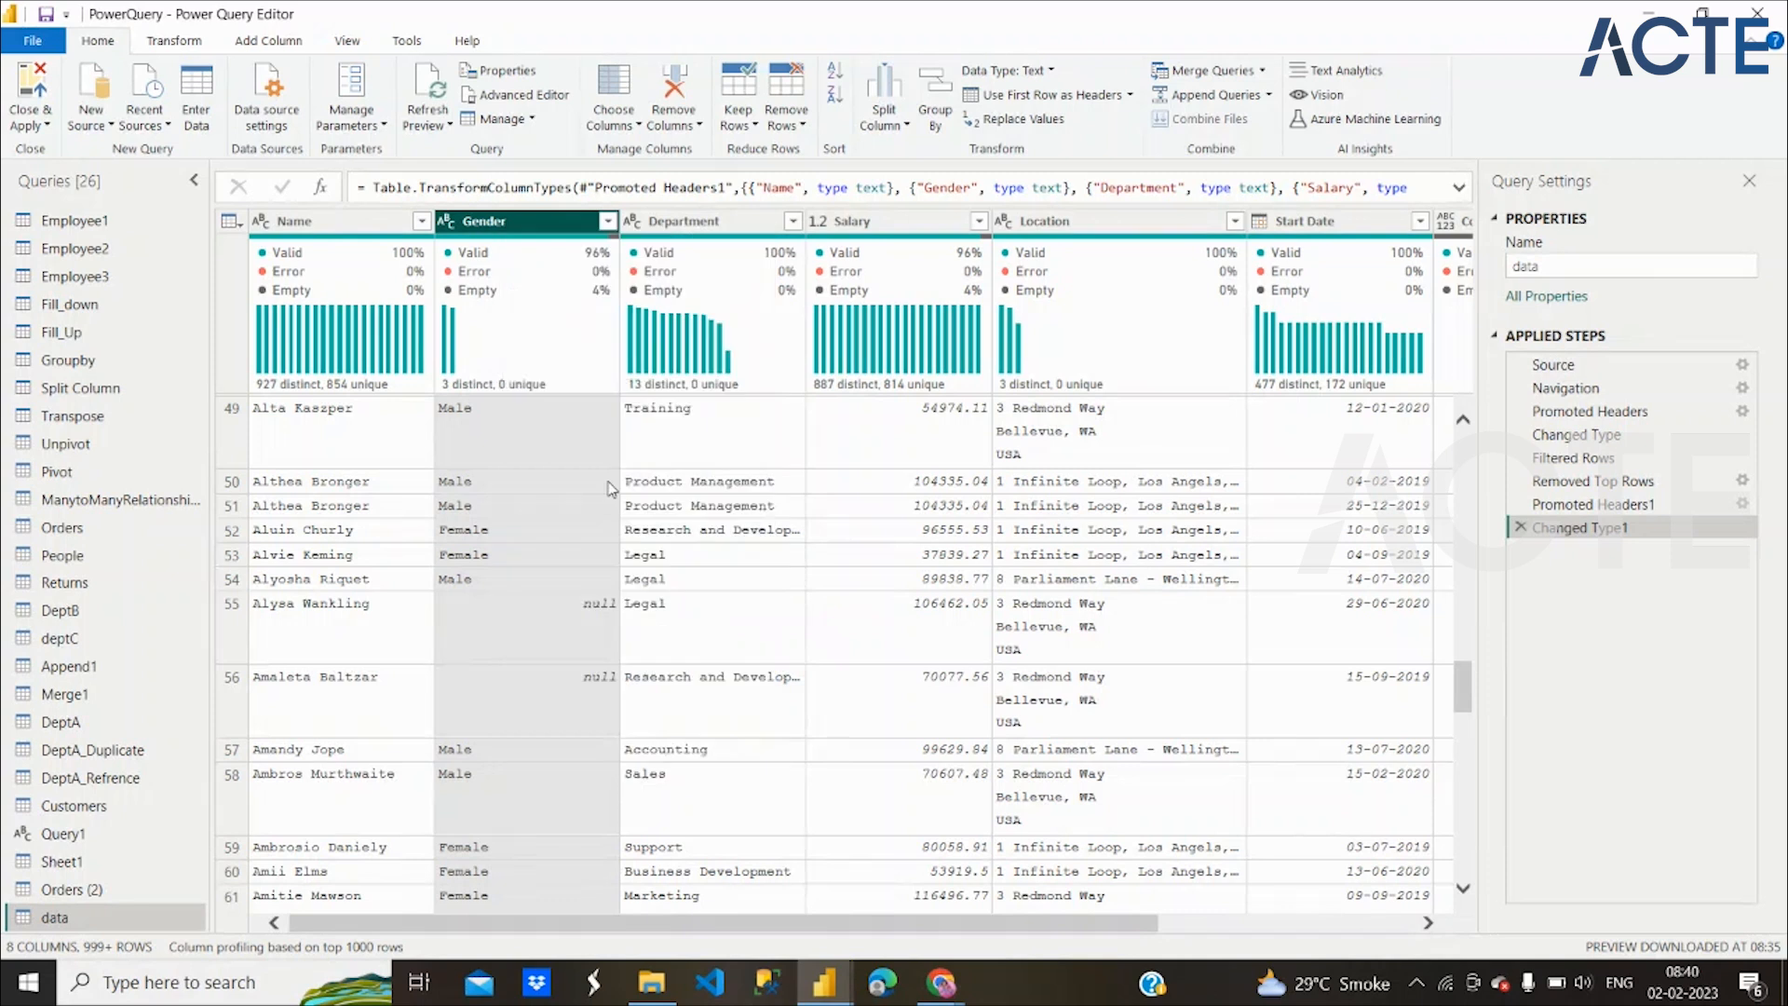
type("null")
left_click(726, 500)
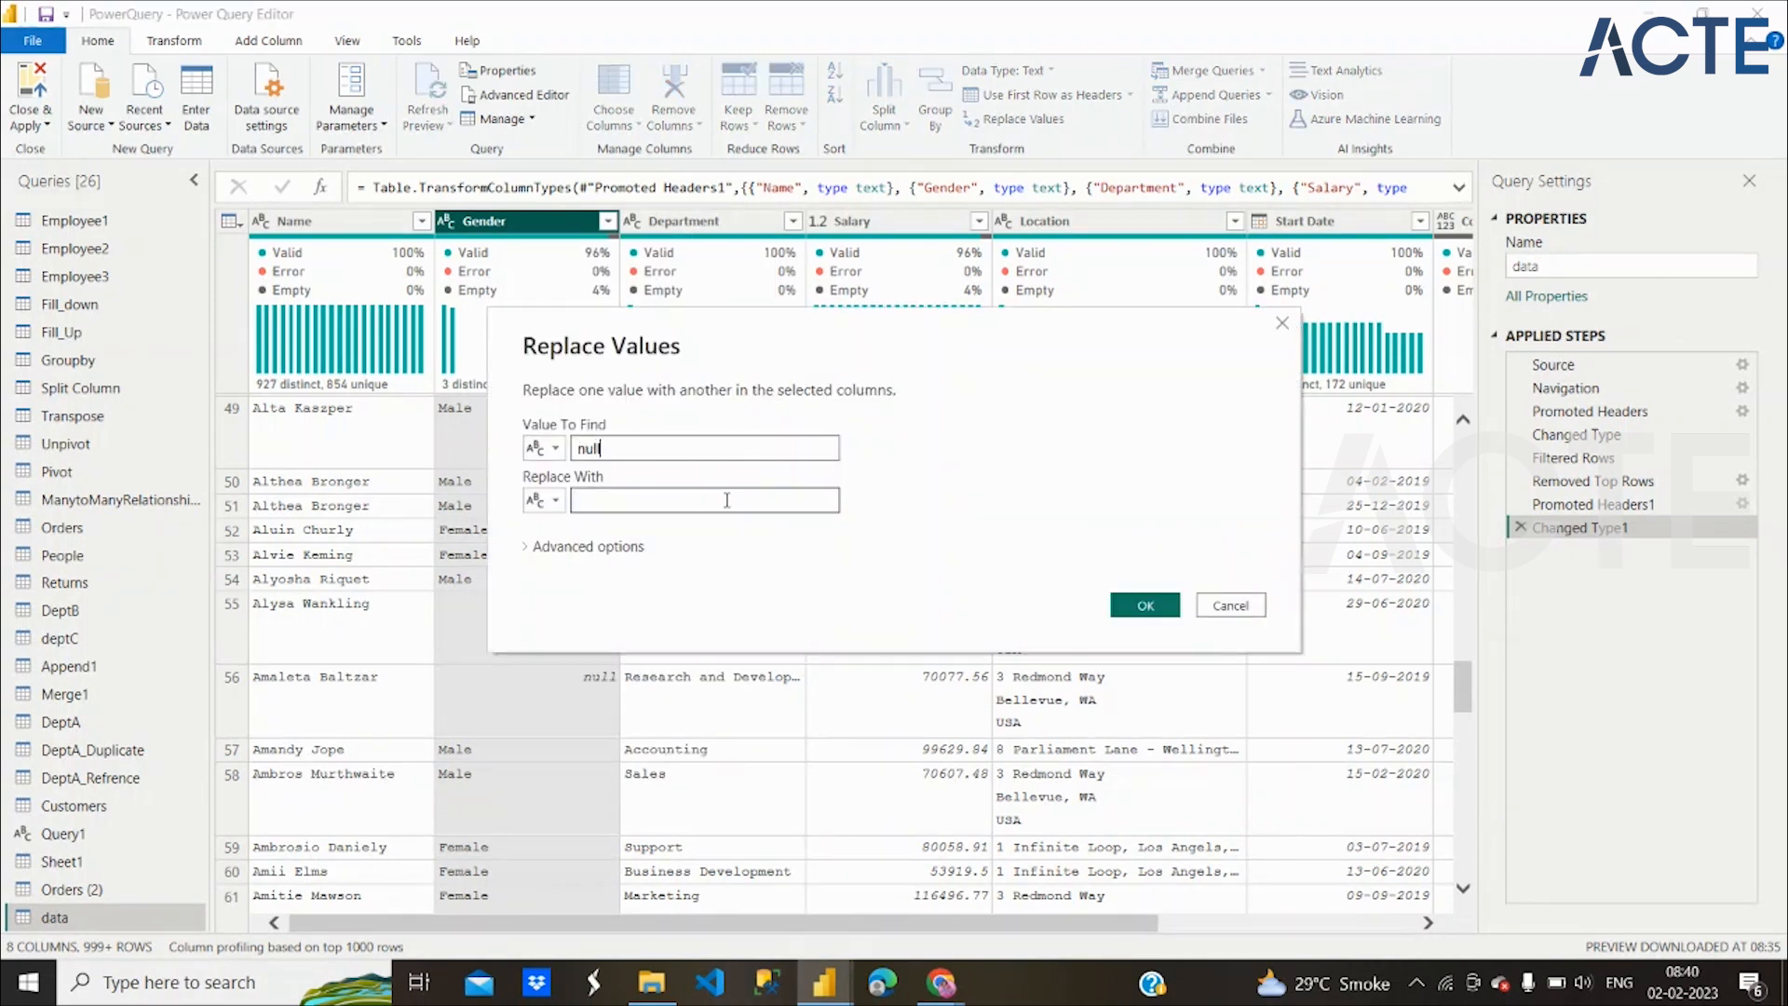
type("Others")
left_click(1146, 607)
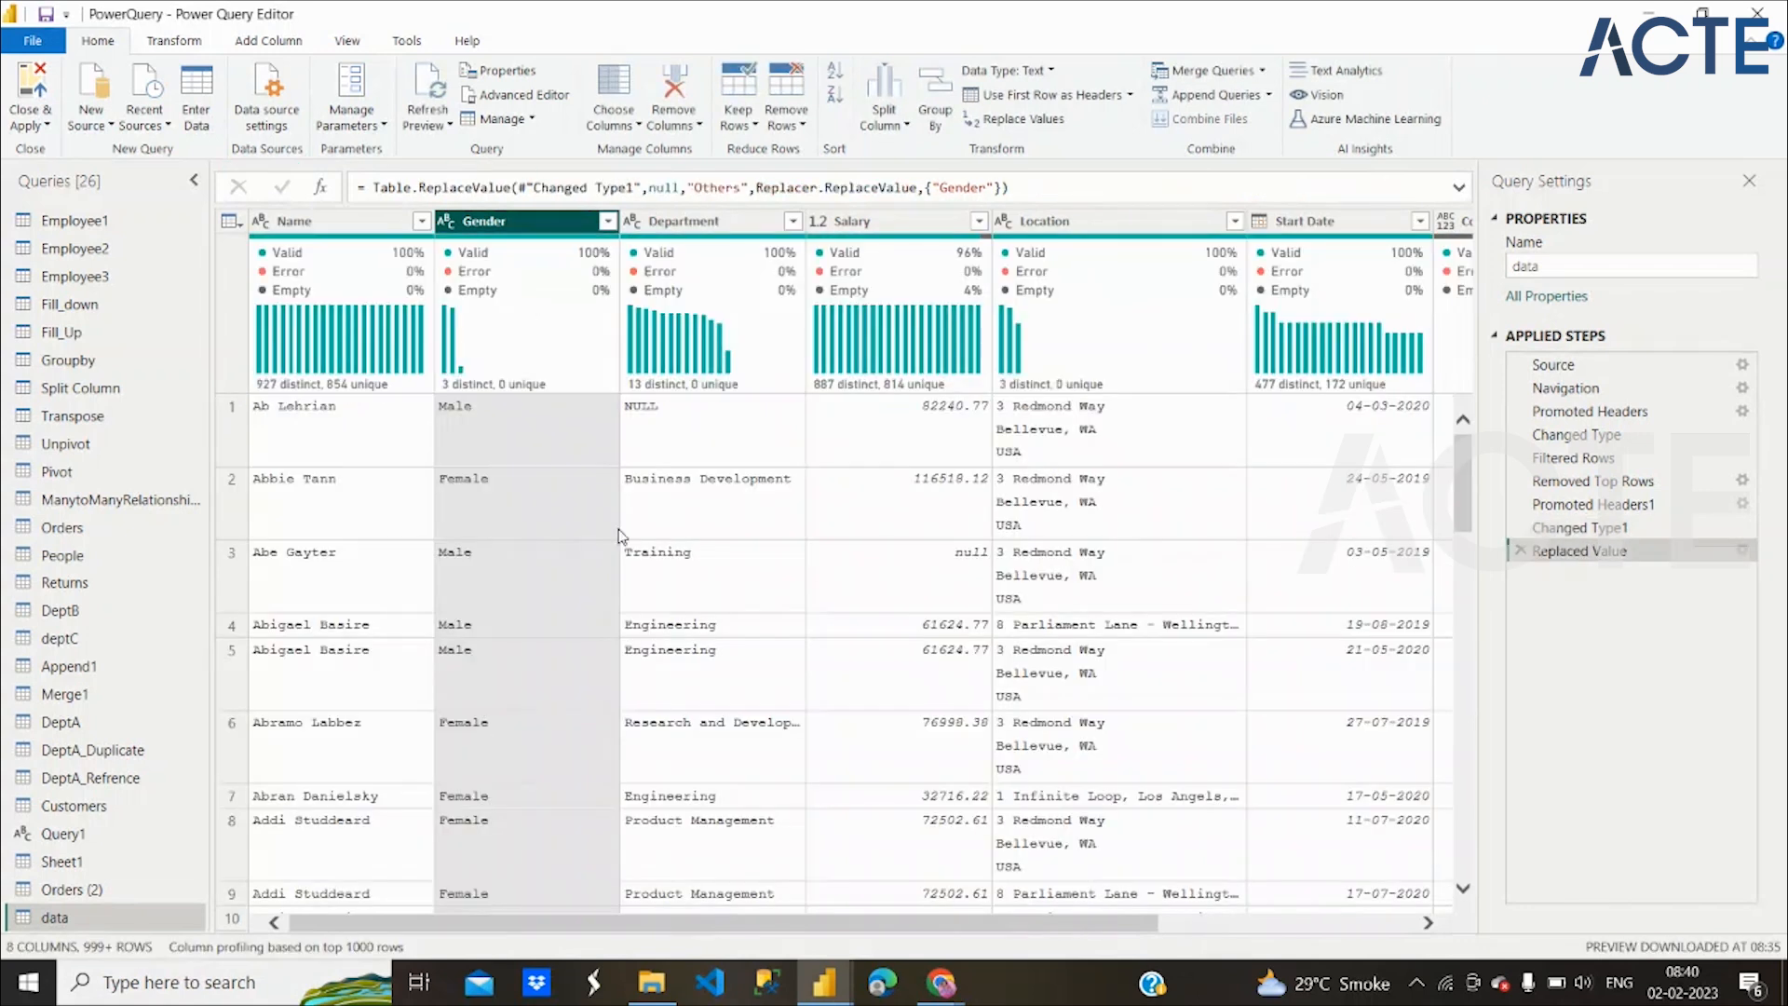
left_click(608, 222)
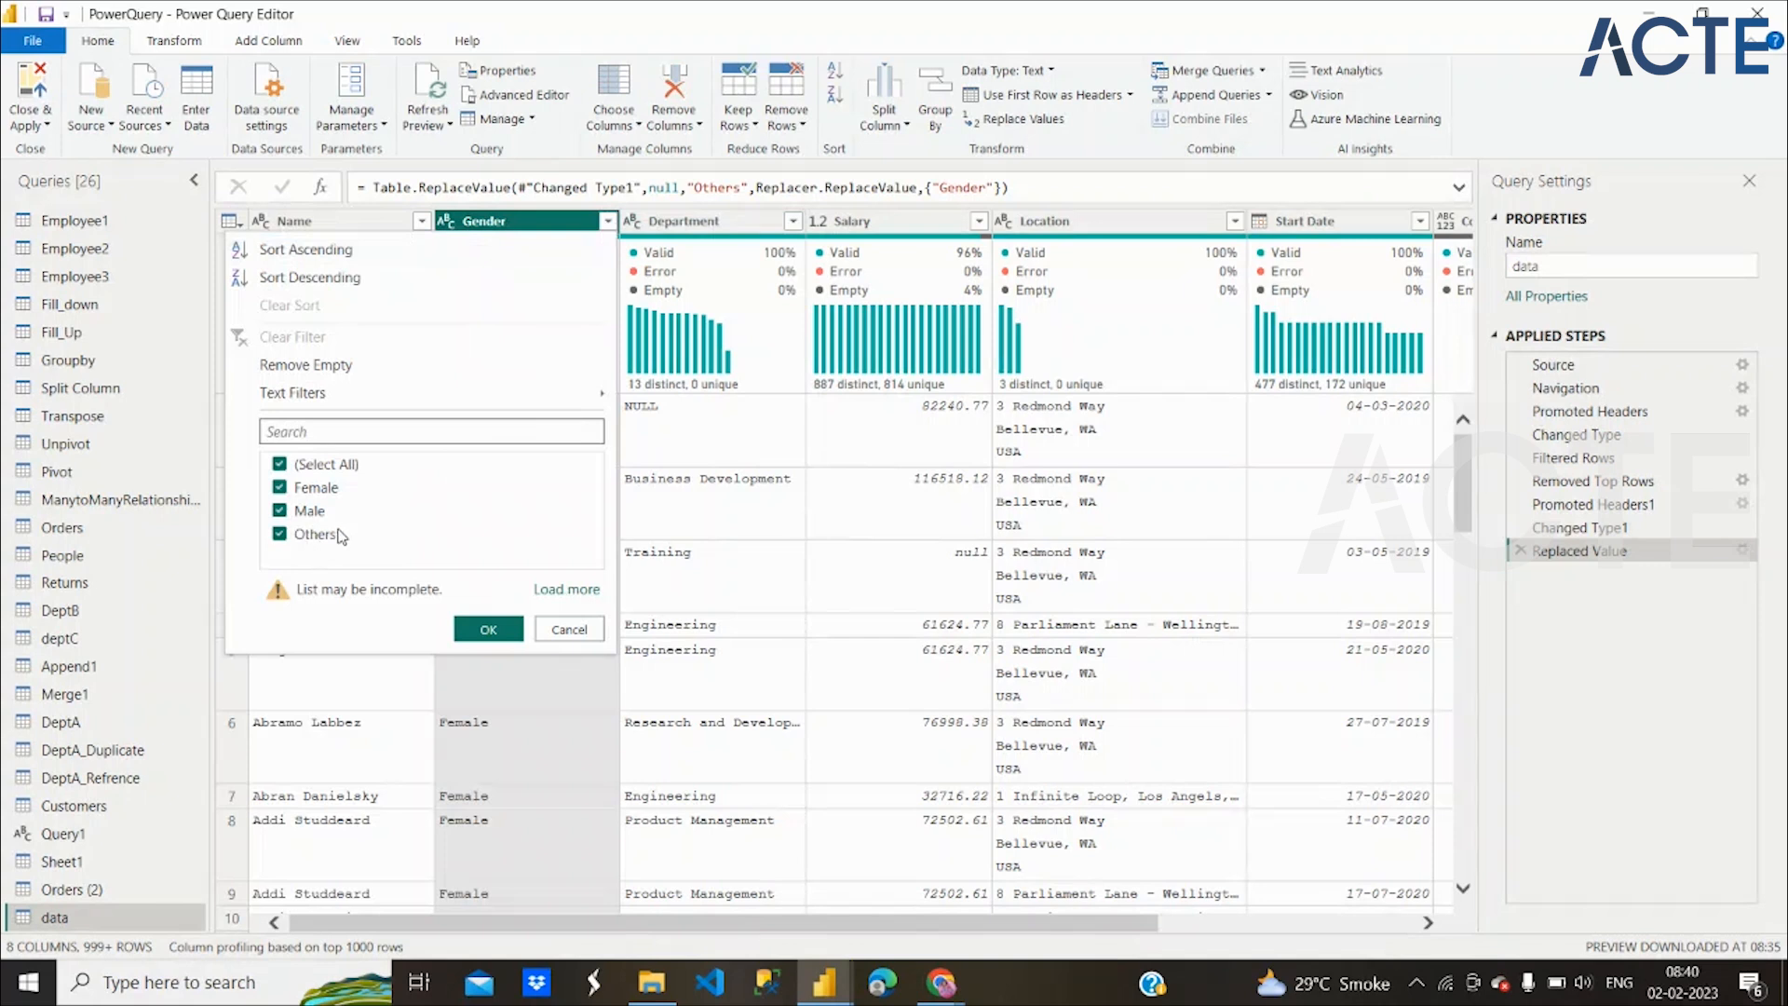
left_click(498, 633)
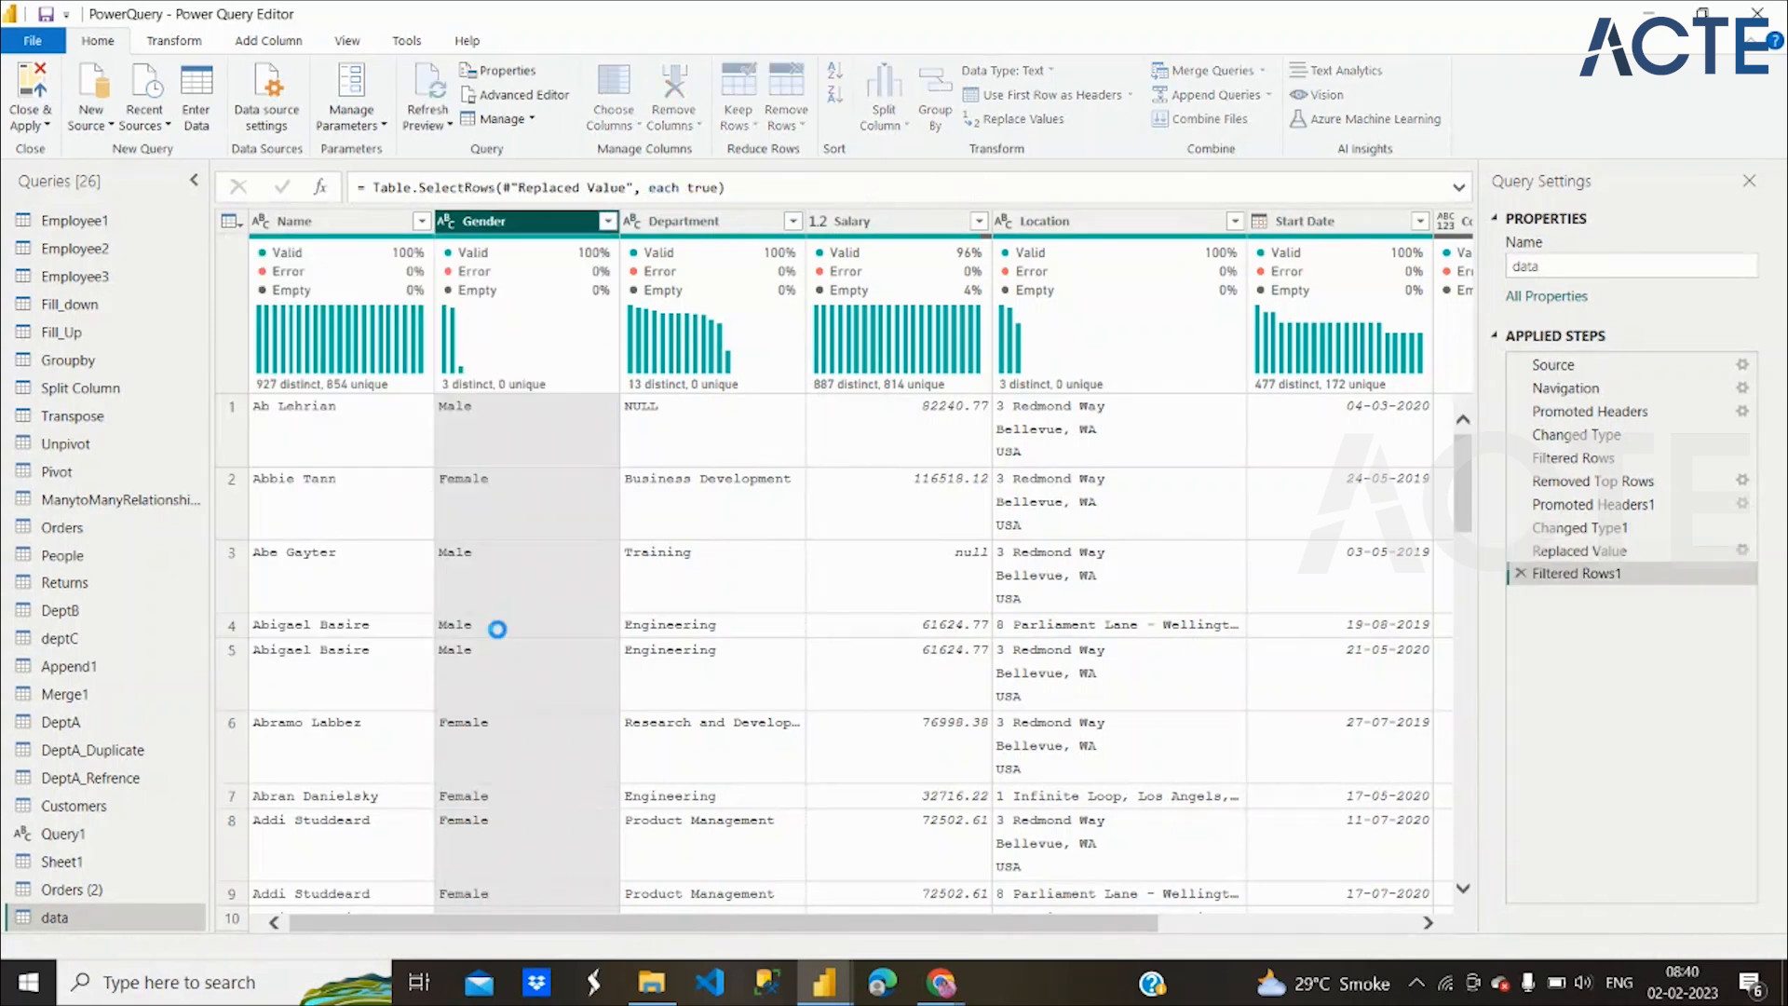
Replace NULL with Engineering in the Department column and look over the updated rows
left_click(710, 222)
right_click(710, 224)
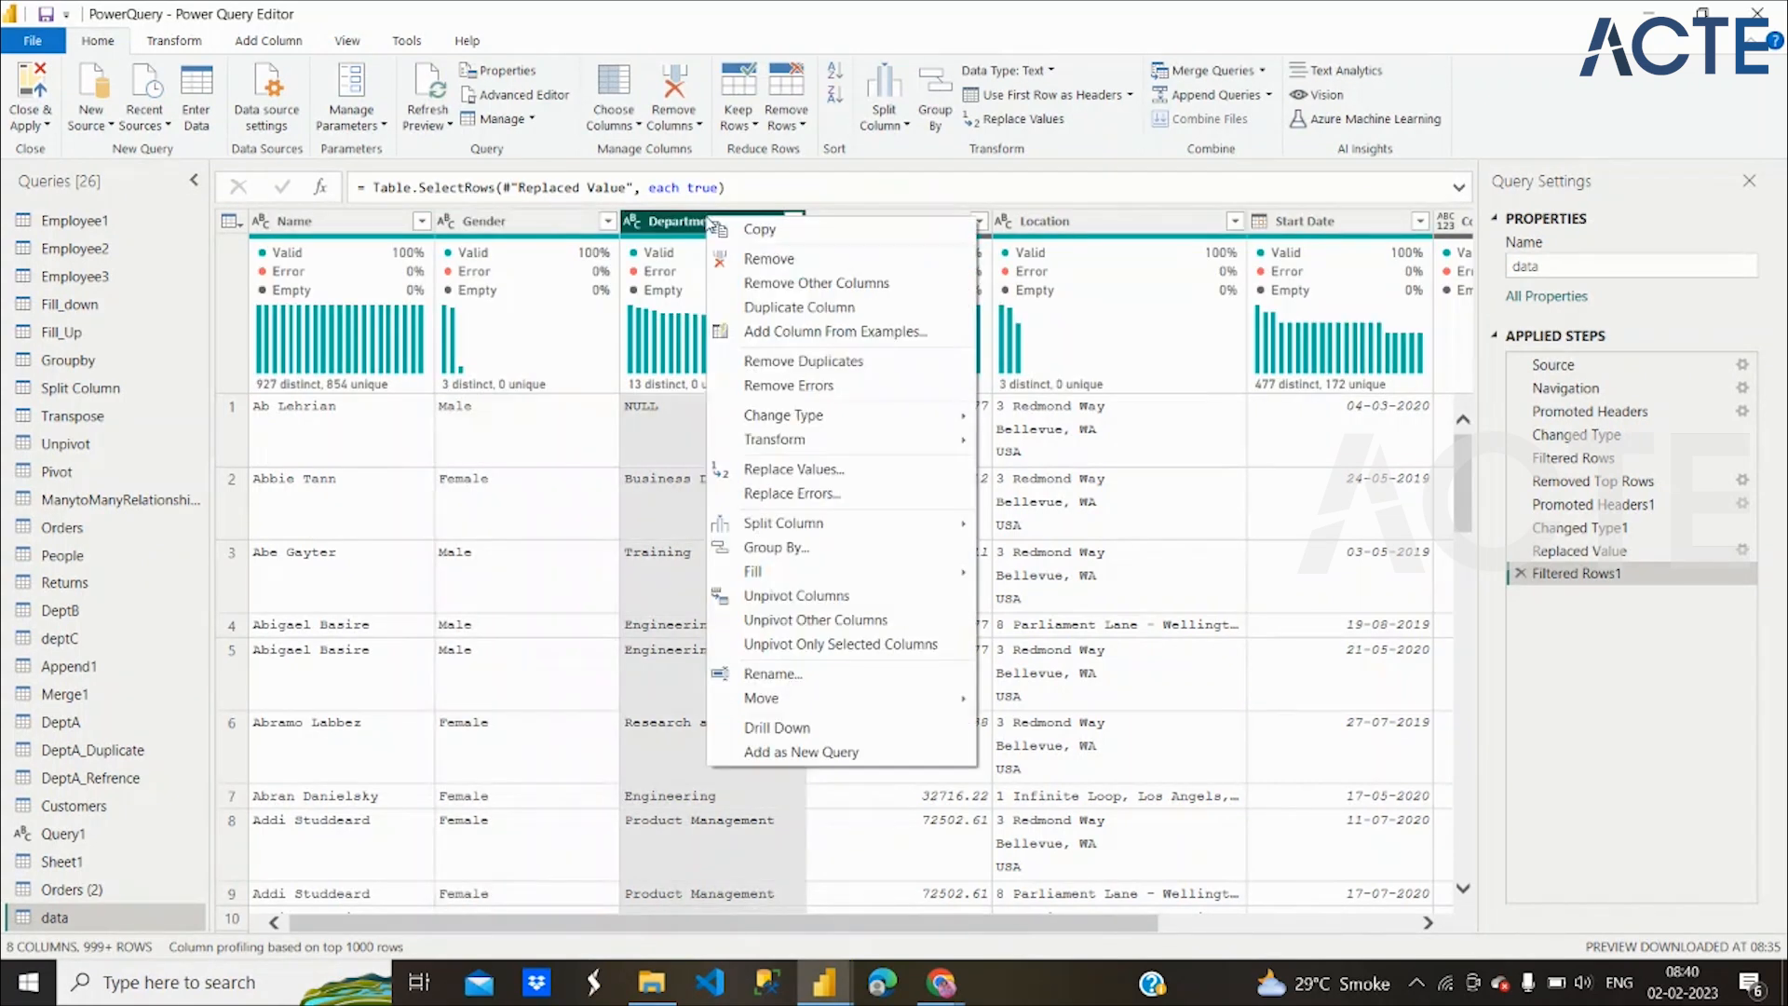
left_click(848, 478)
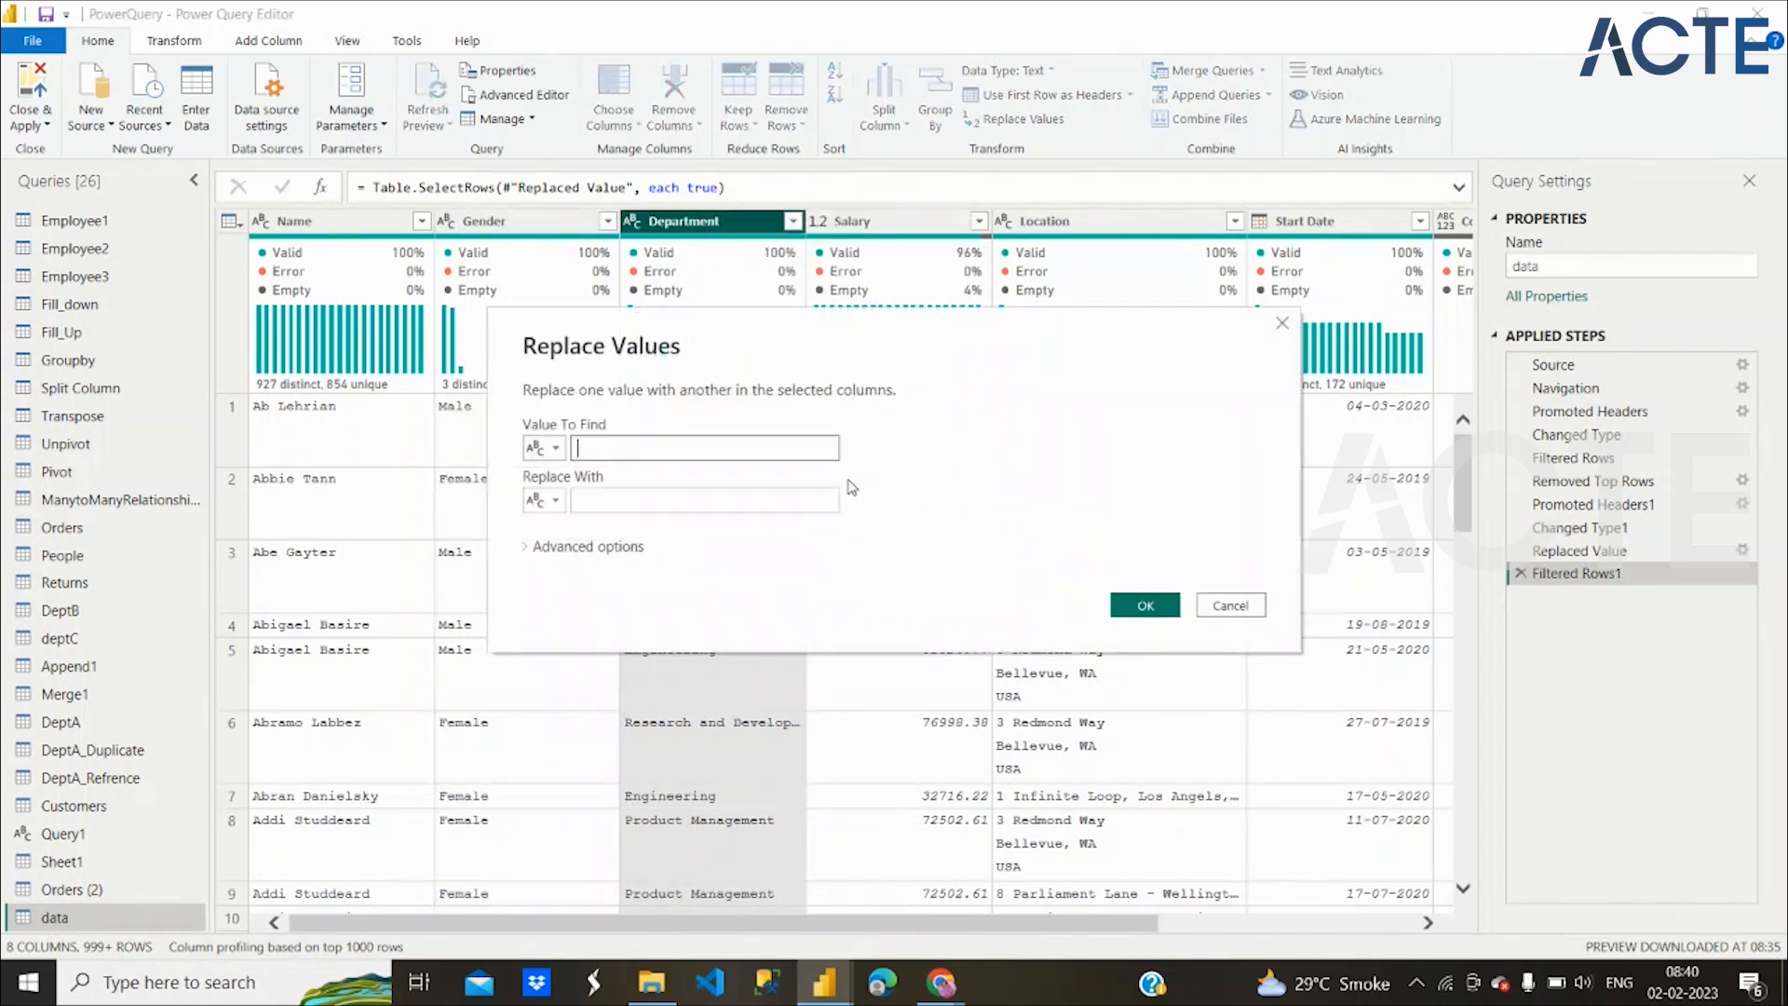
type("NULL")
left_click_drag(780, 335, 1005, 226)
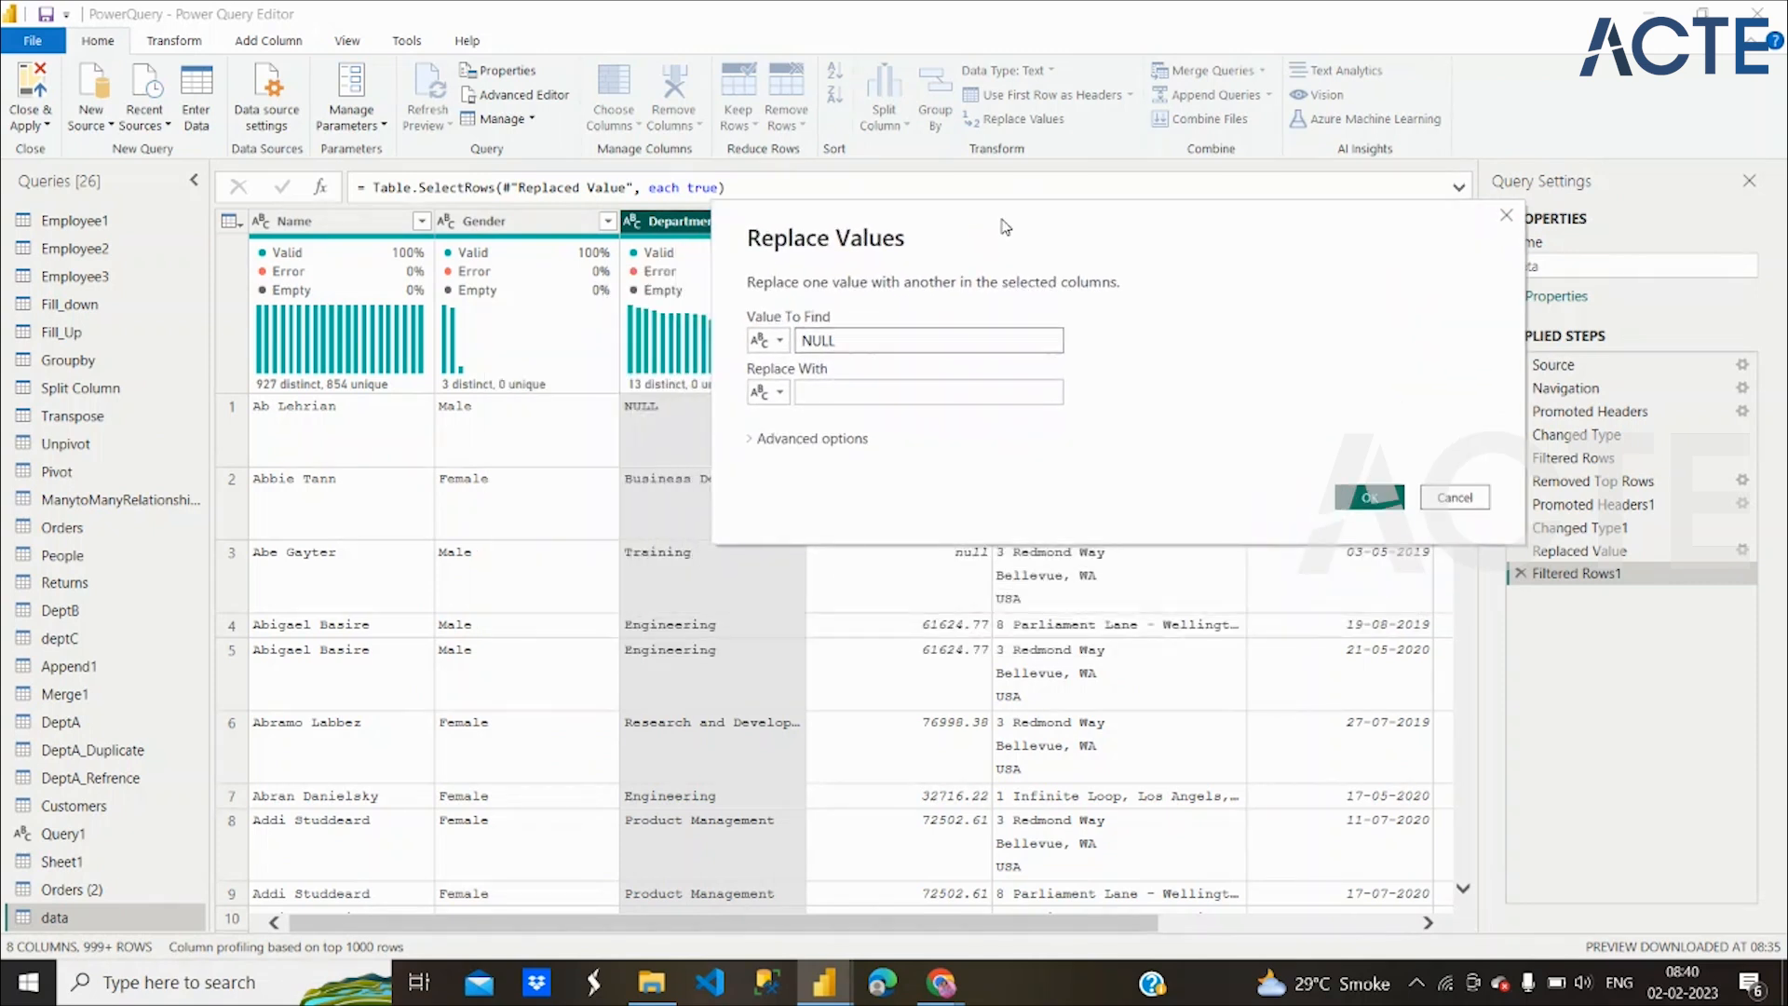
left_click(815, 404)
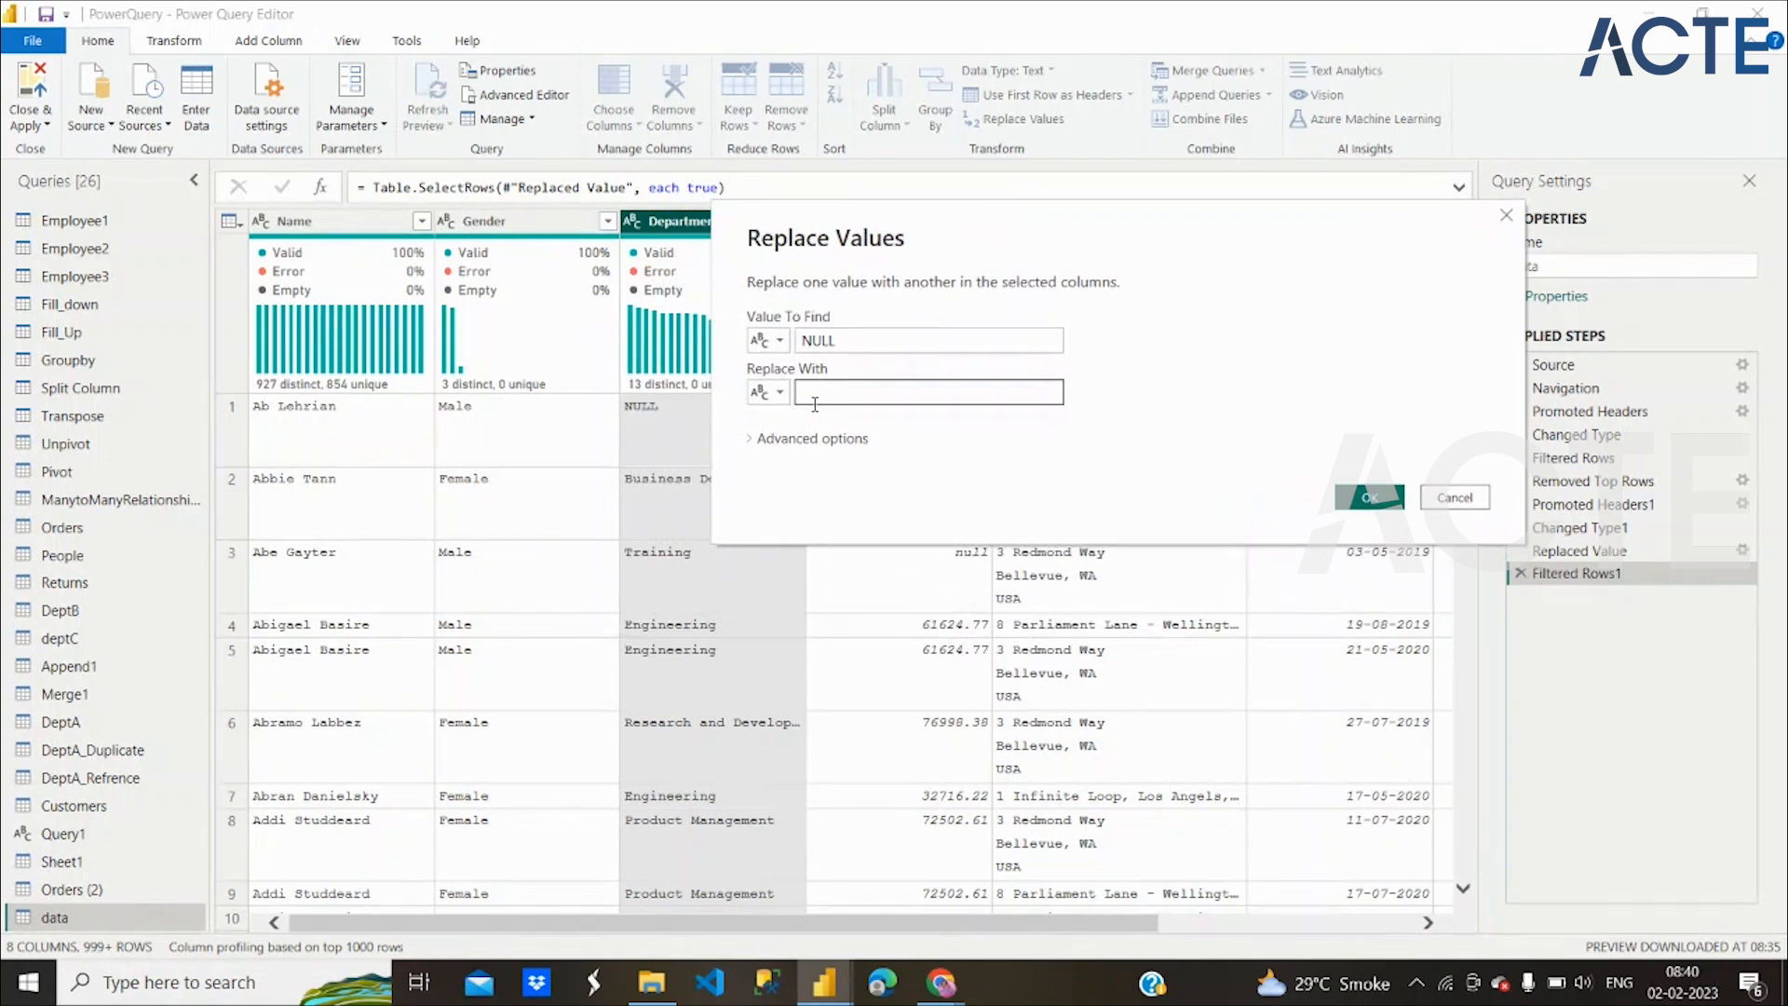
type("Engineering")
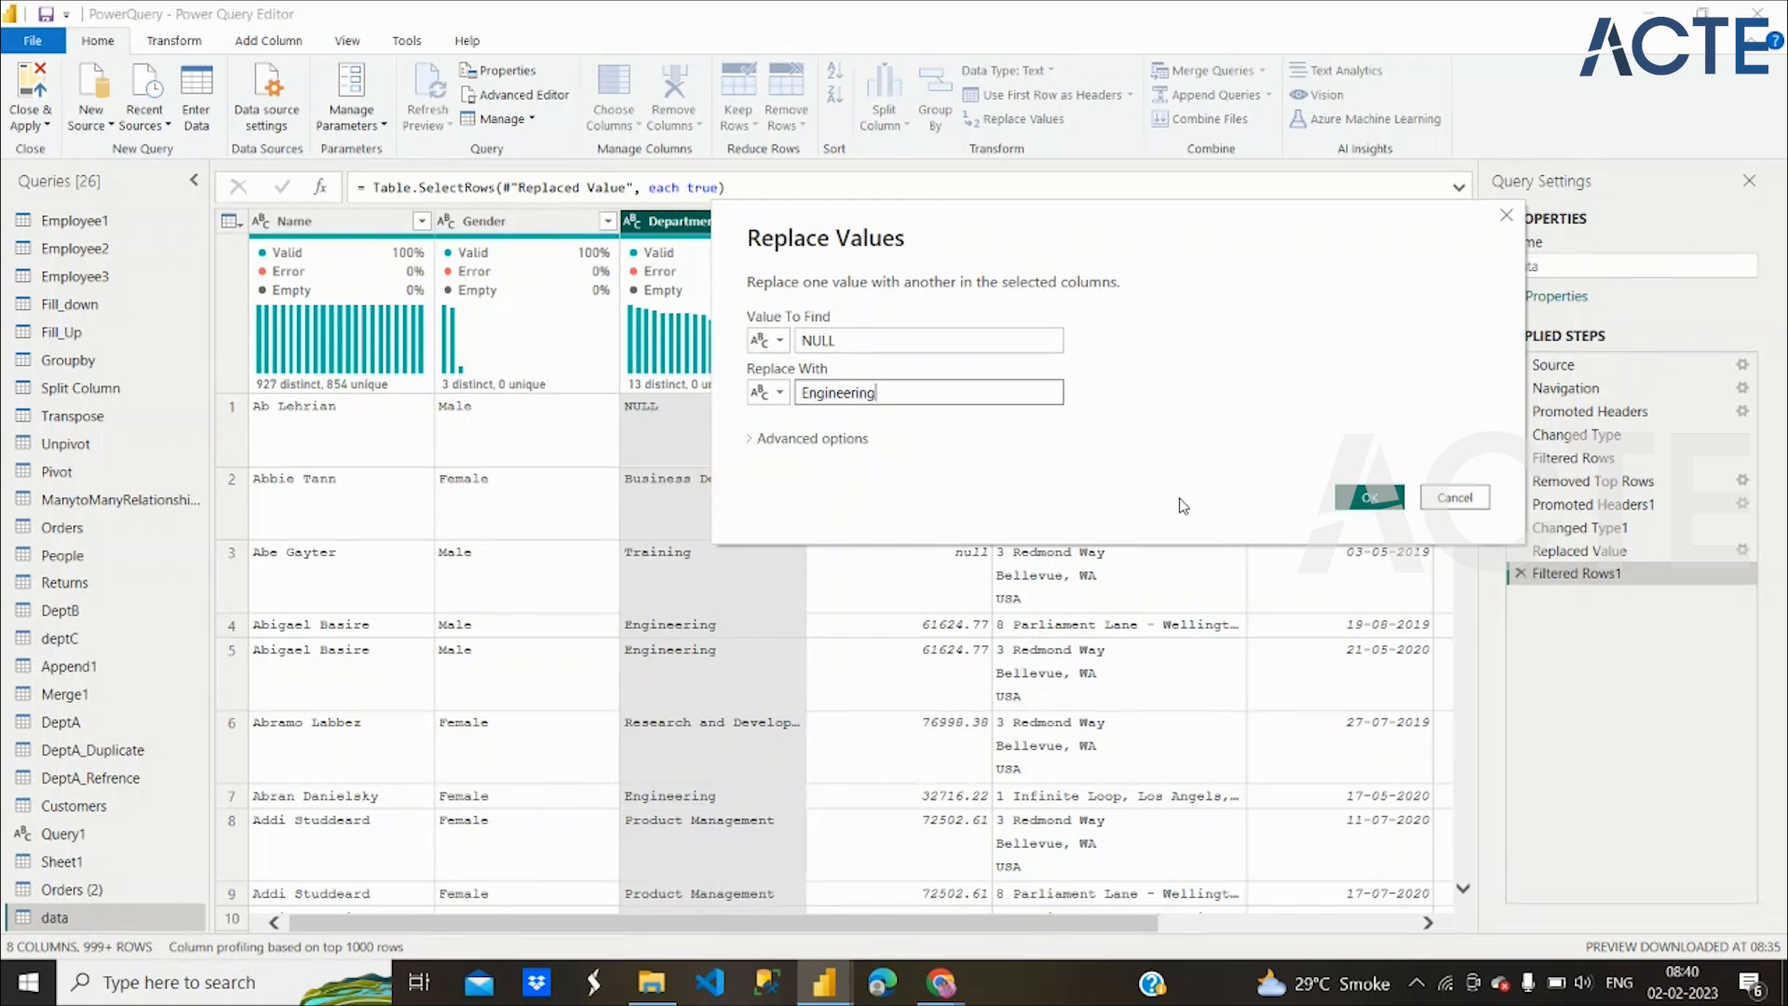
left_click(1369, 498)
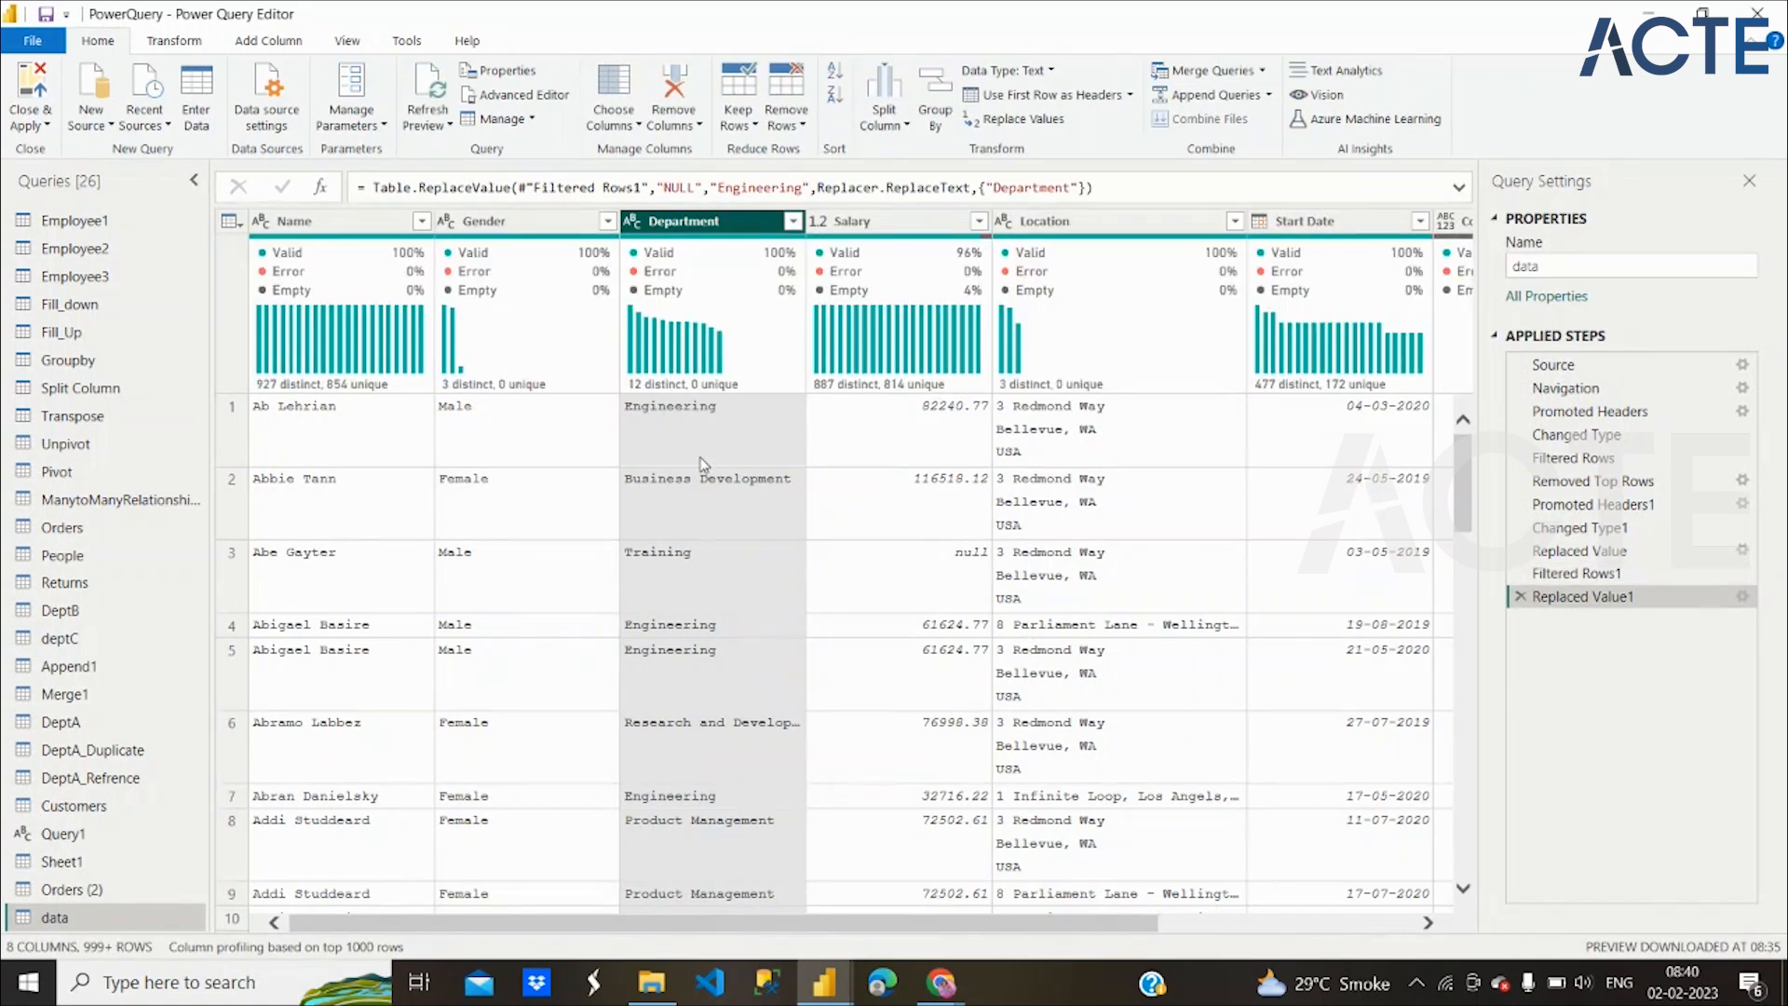
scroll(712, 573, "down", 4)
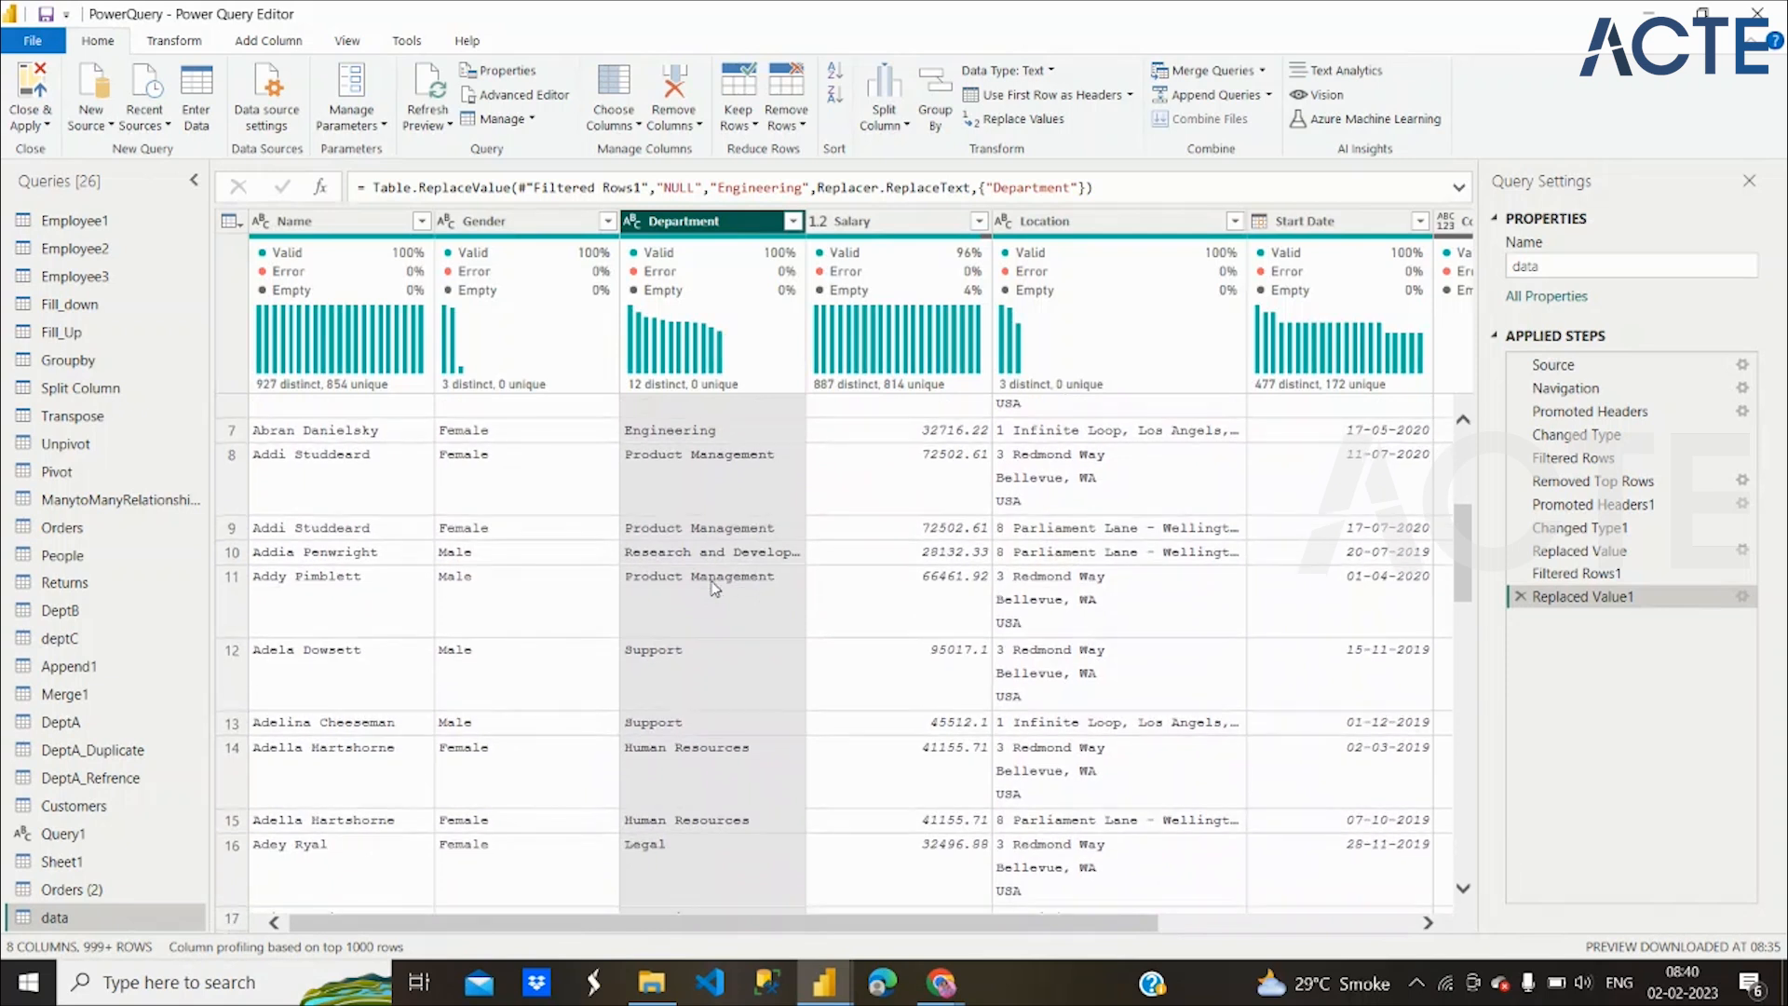
scroll(714, 587, "up", 4)
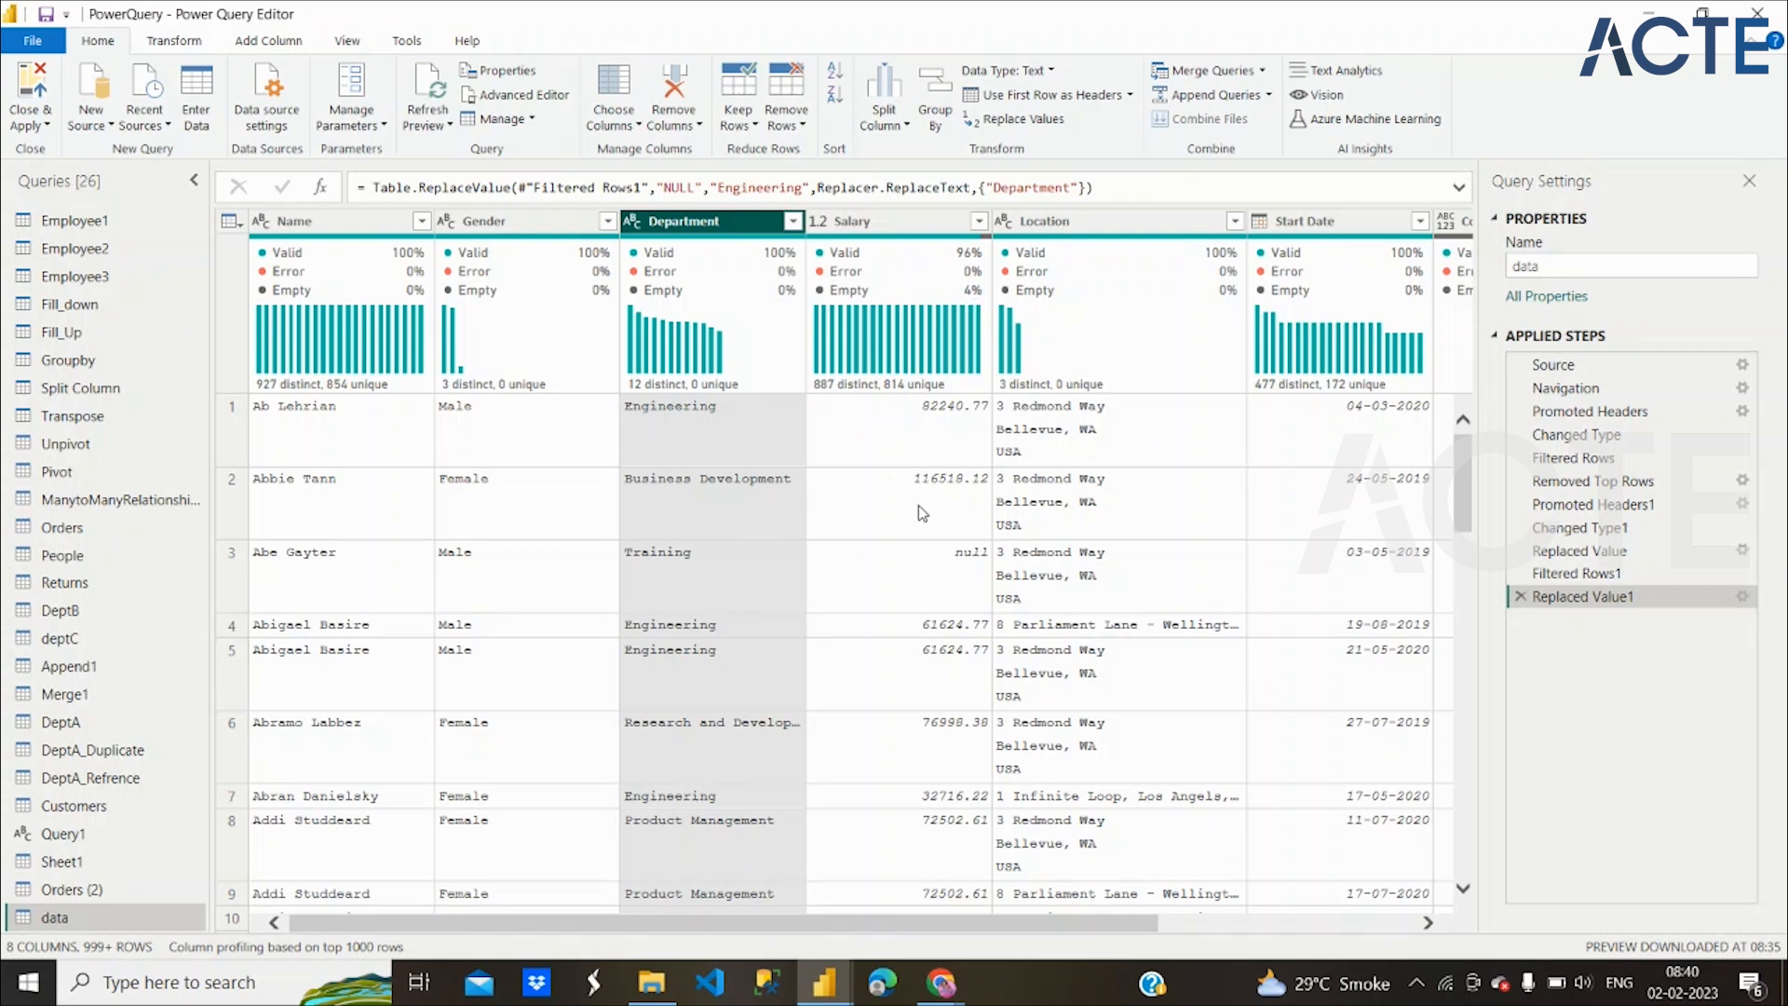
Filter the Salary column to exclude null values and check the not-null condition in the formula
left_click(950, 223)
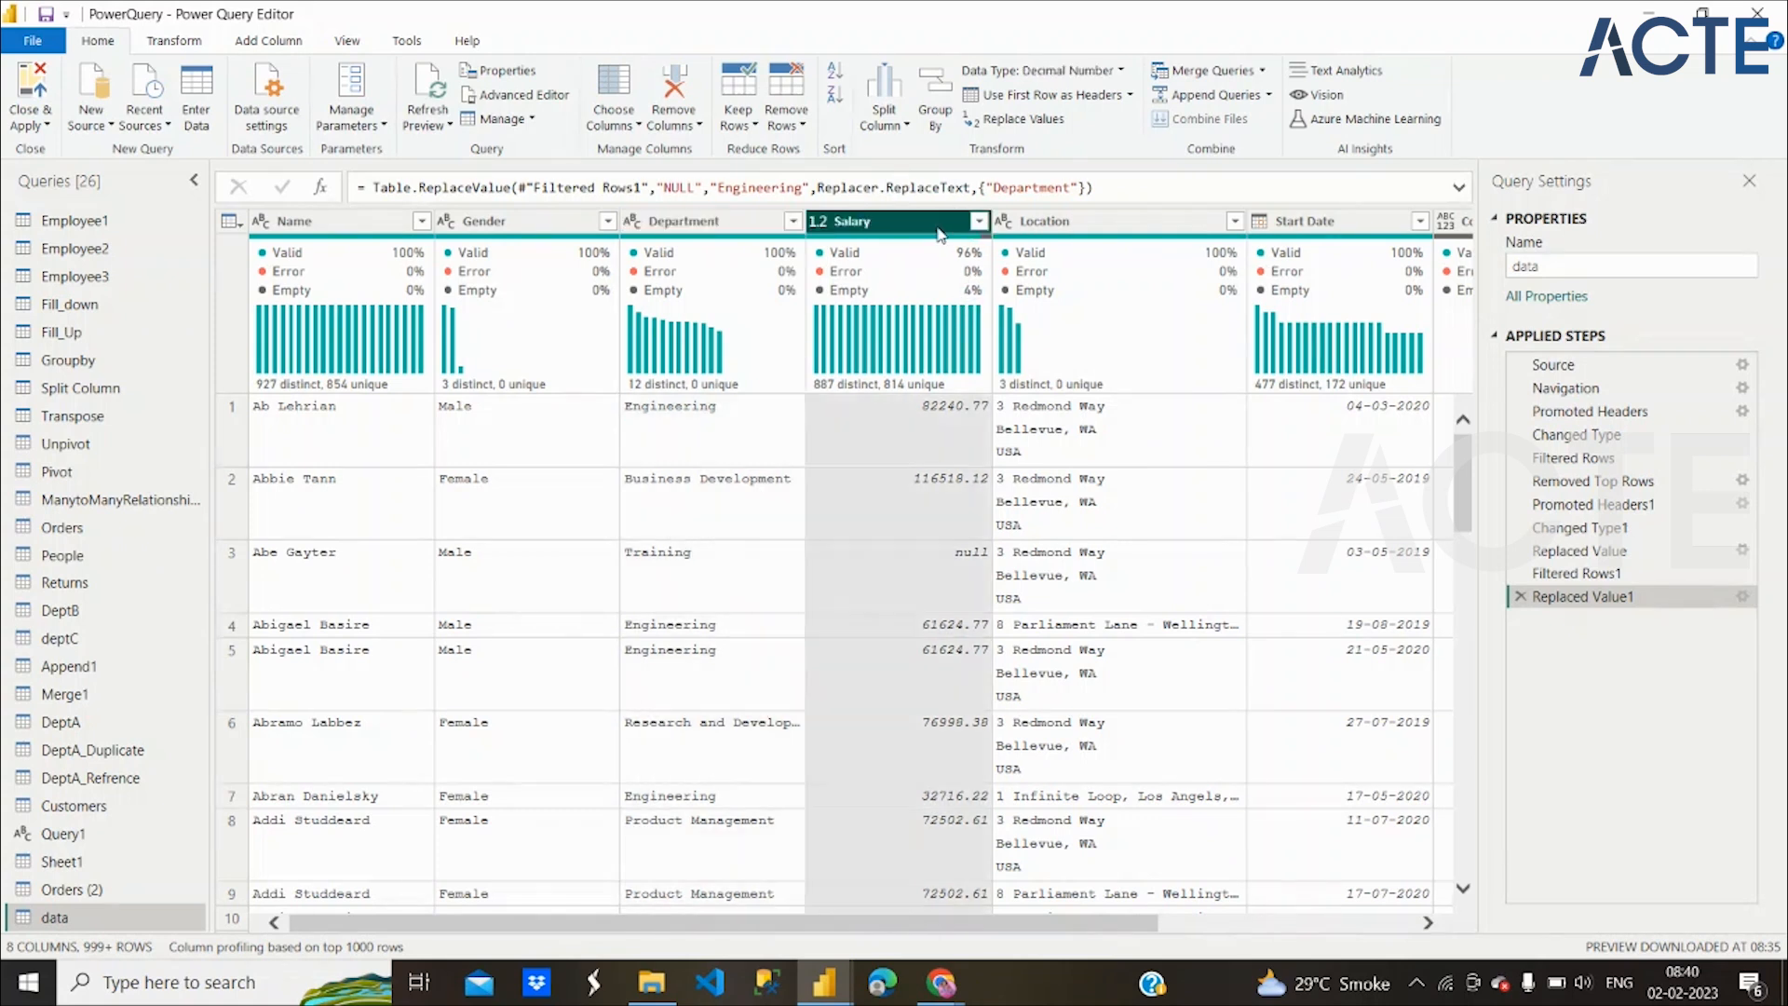
left_click(978, 222)
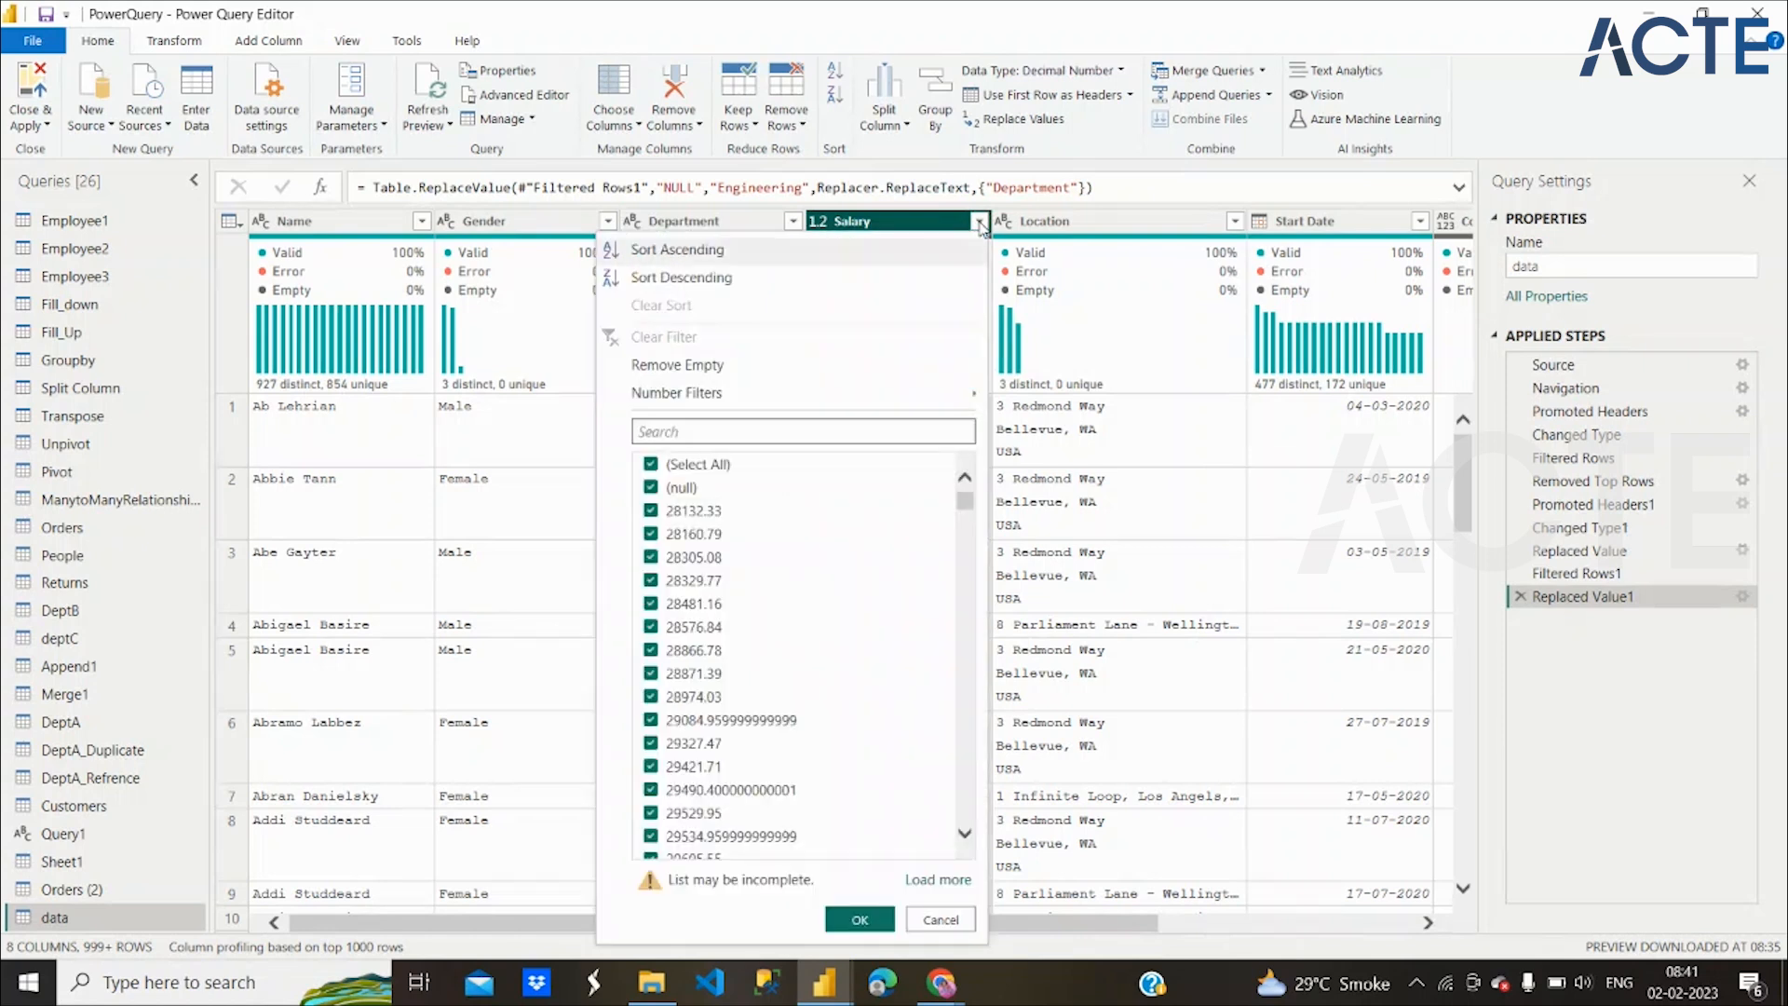
left_click(651, 490)
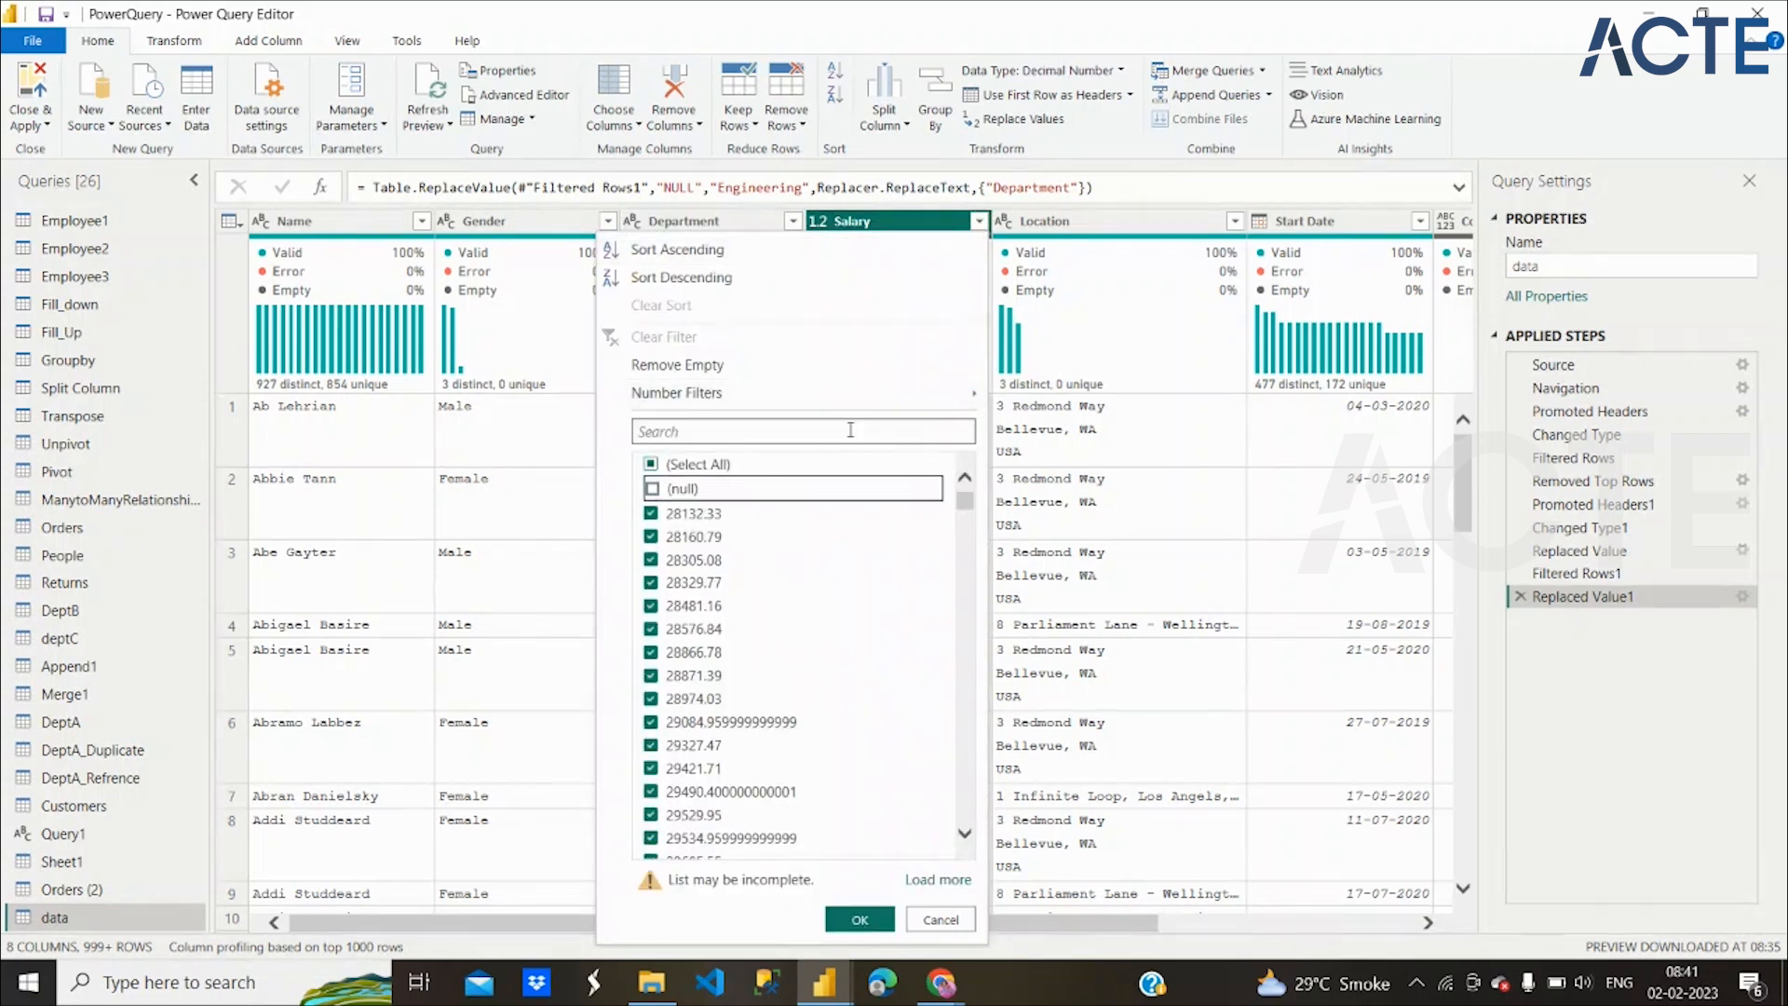
left_click(859, 920)
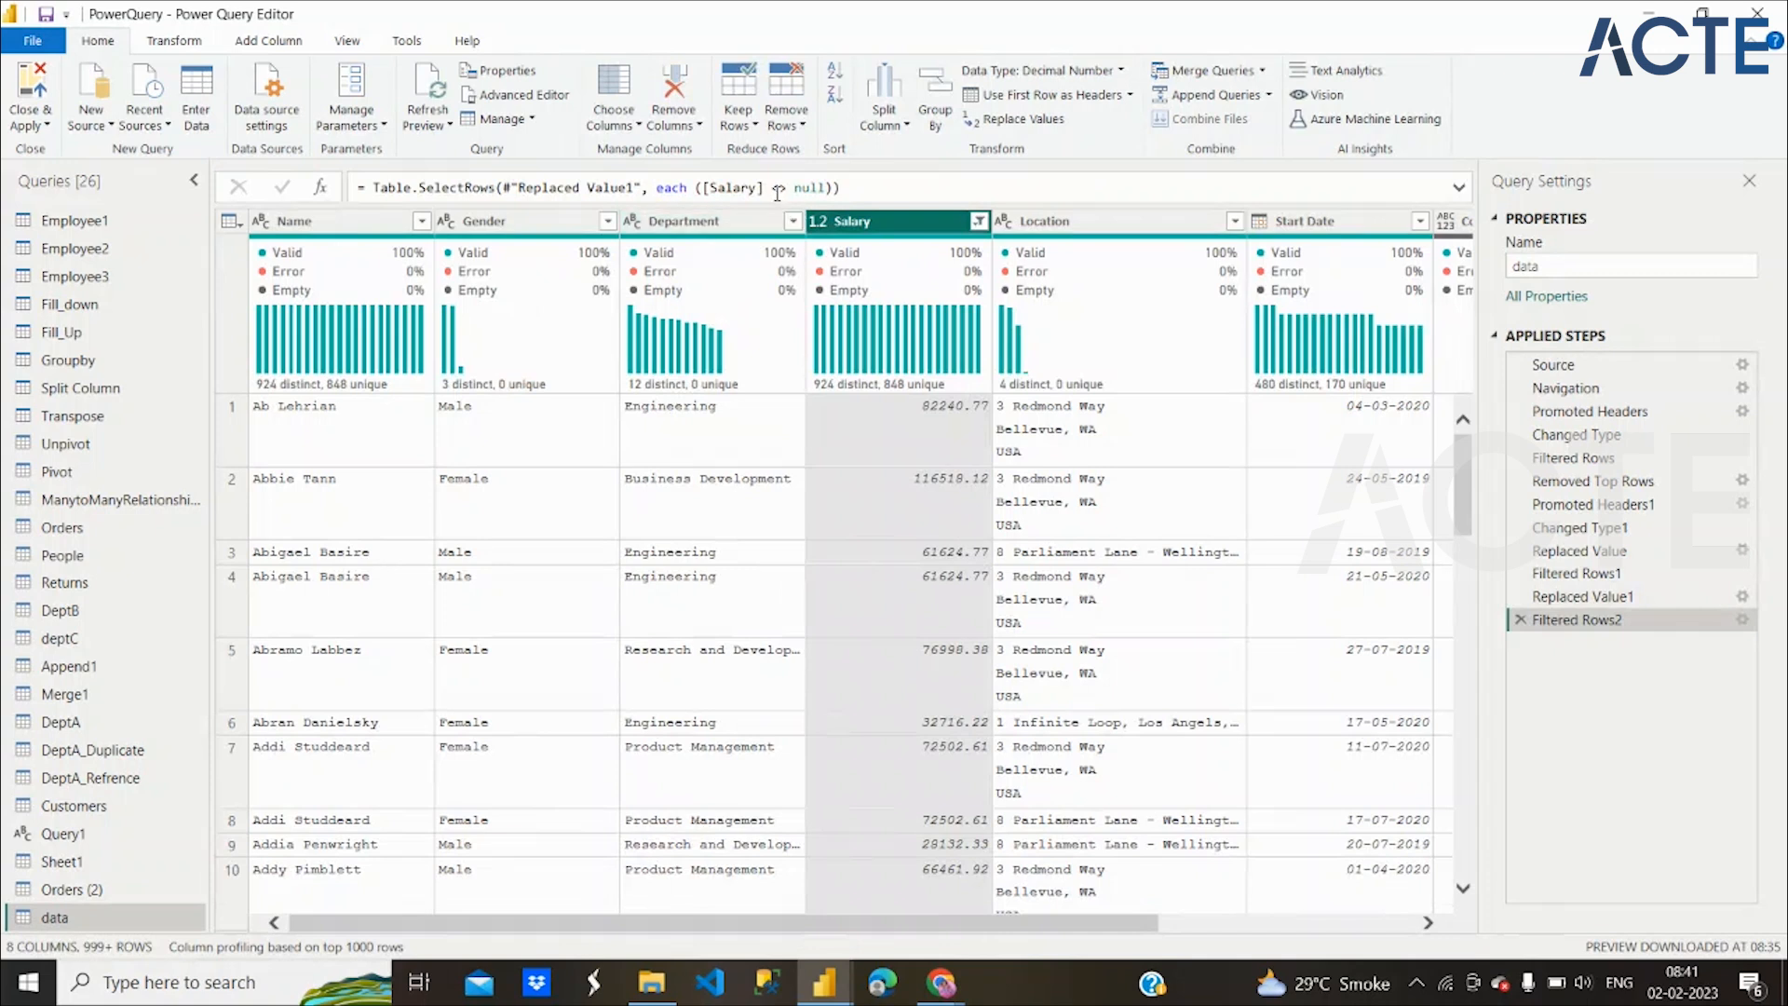
left_click_drag(771, 190, 812, 188)
left_click(810, 187)
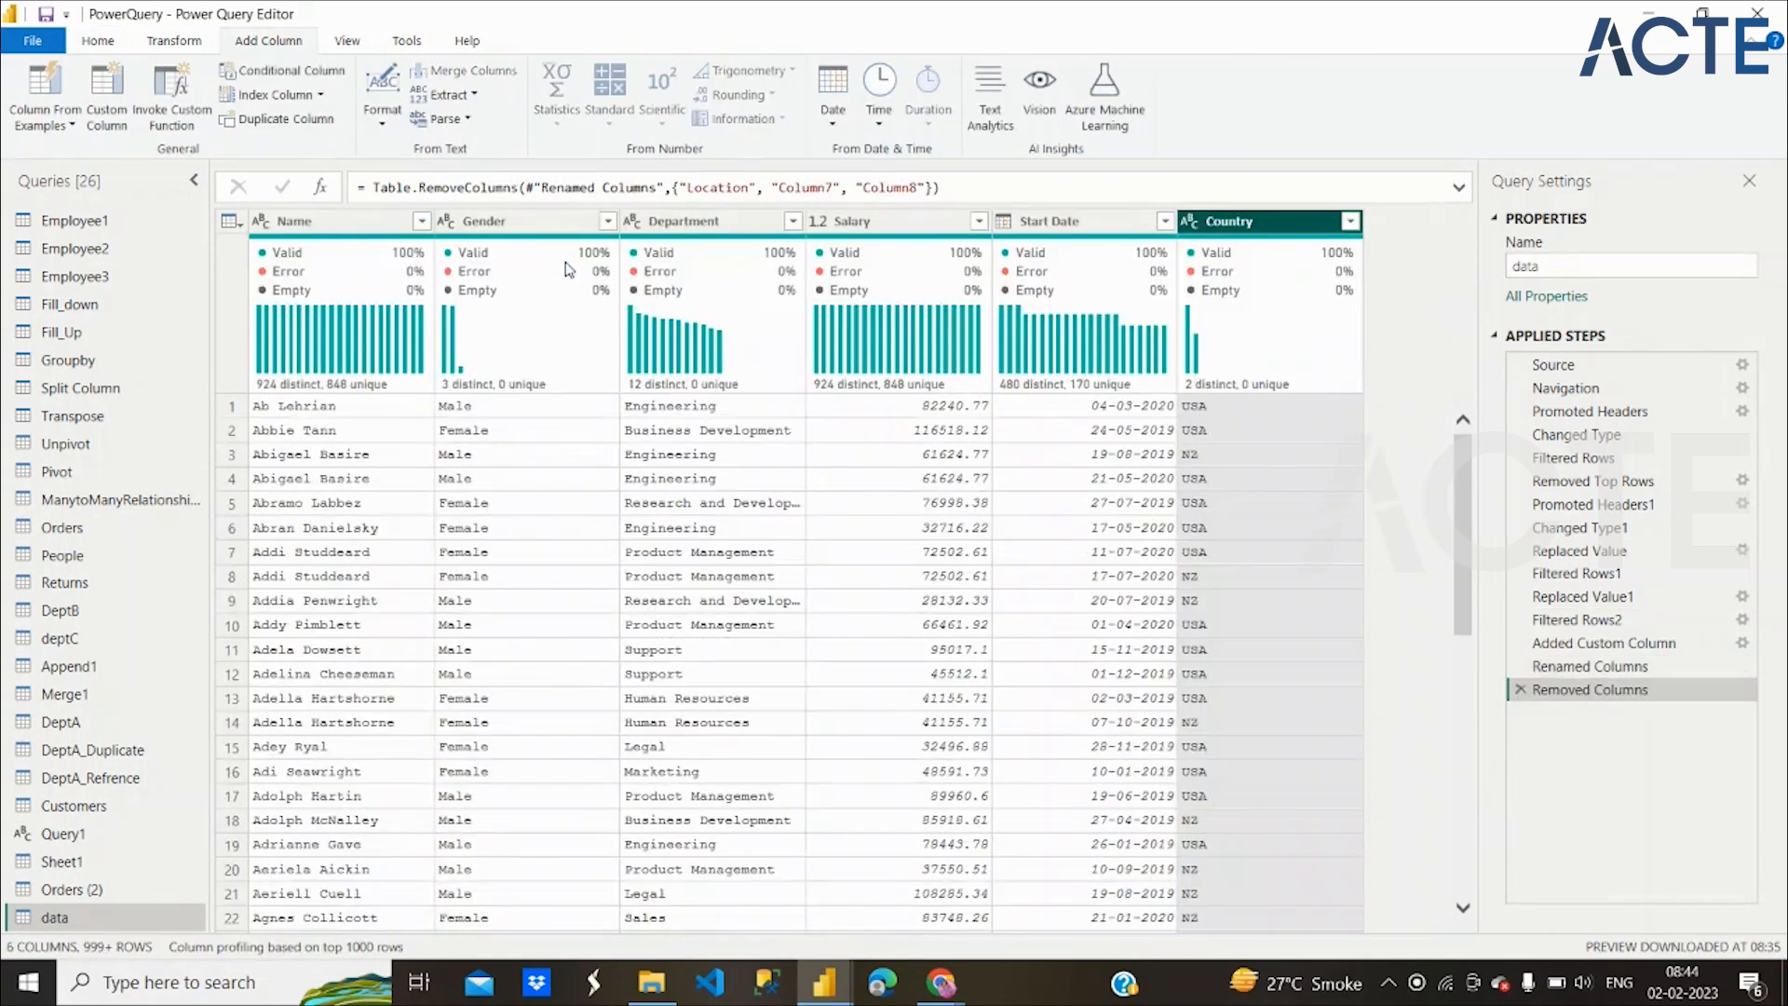
Add a new Year column extracted from the Start Date column
mouse_move(1312, 380)
left_click(1049, 223)
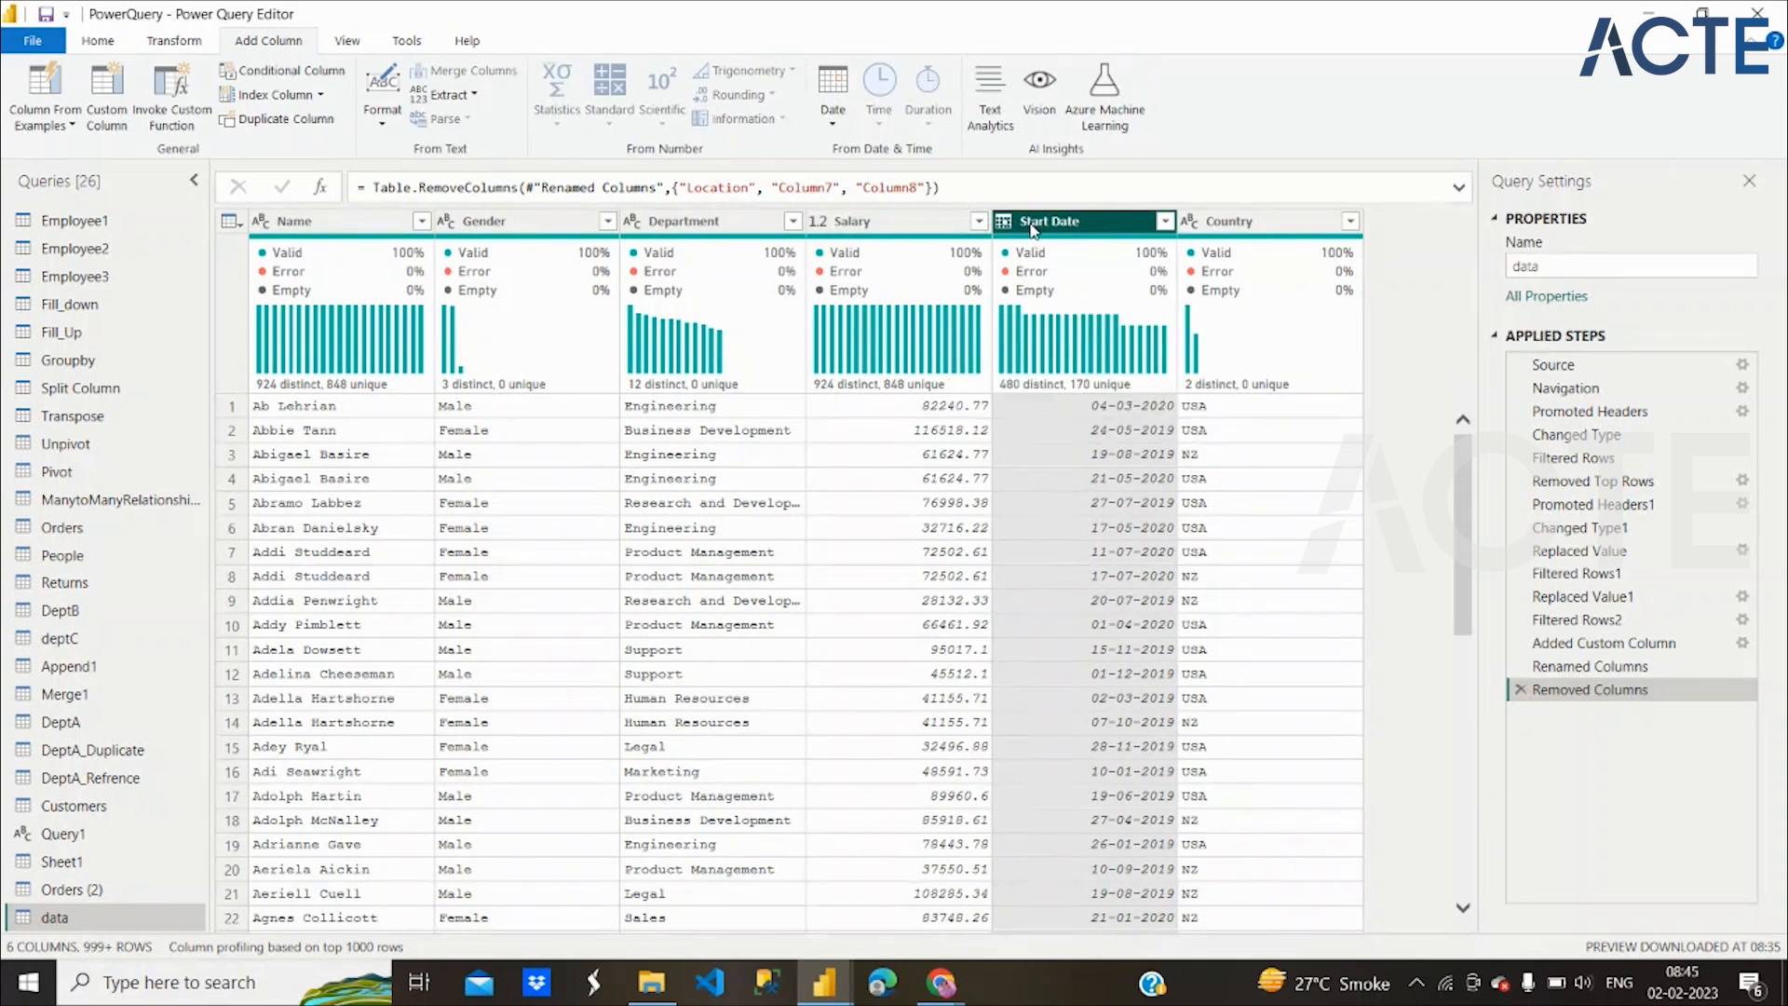
left_click(176, 47)
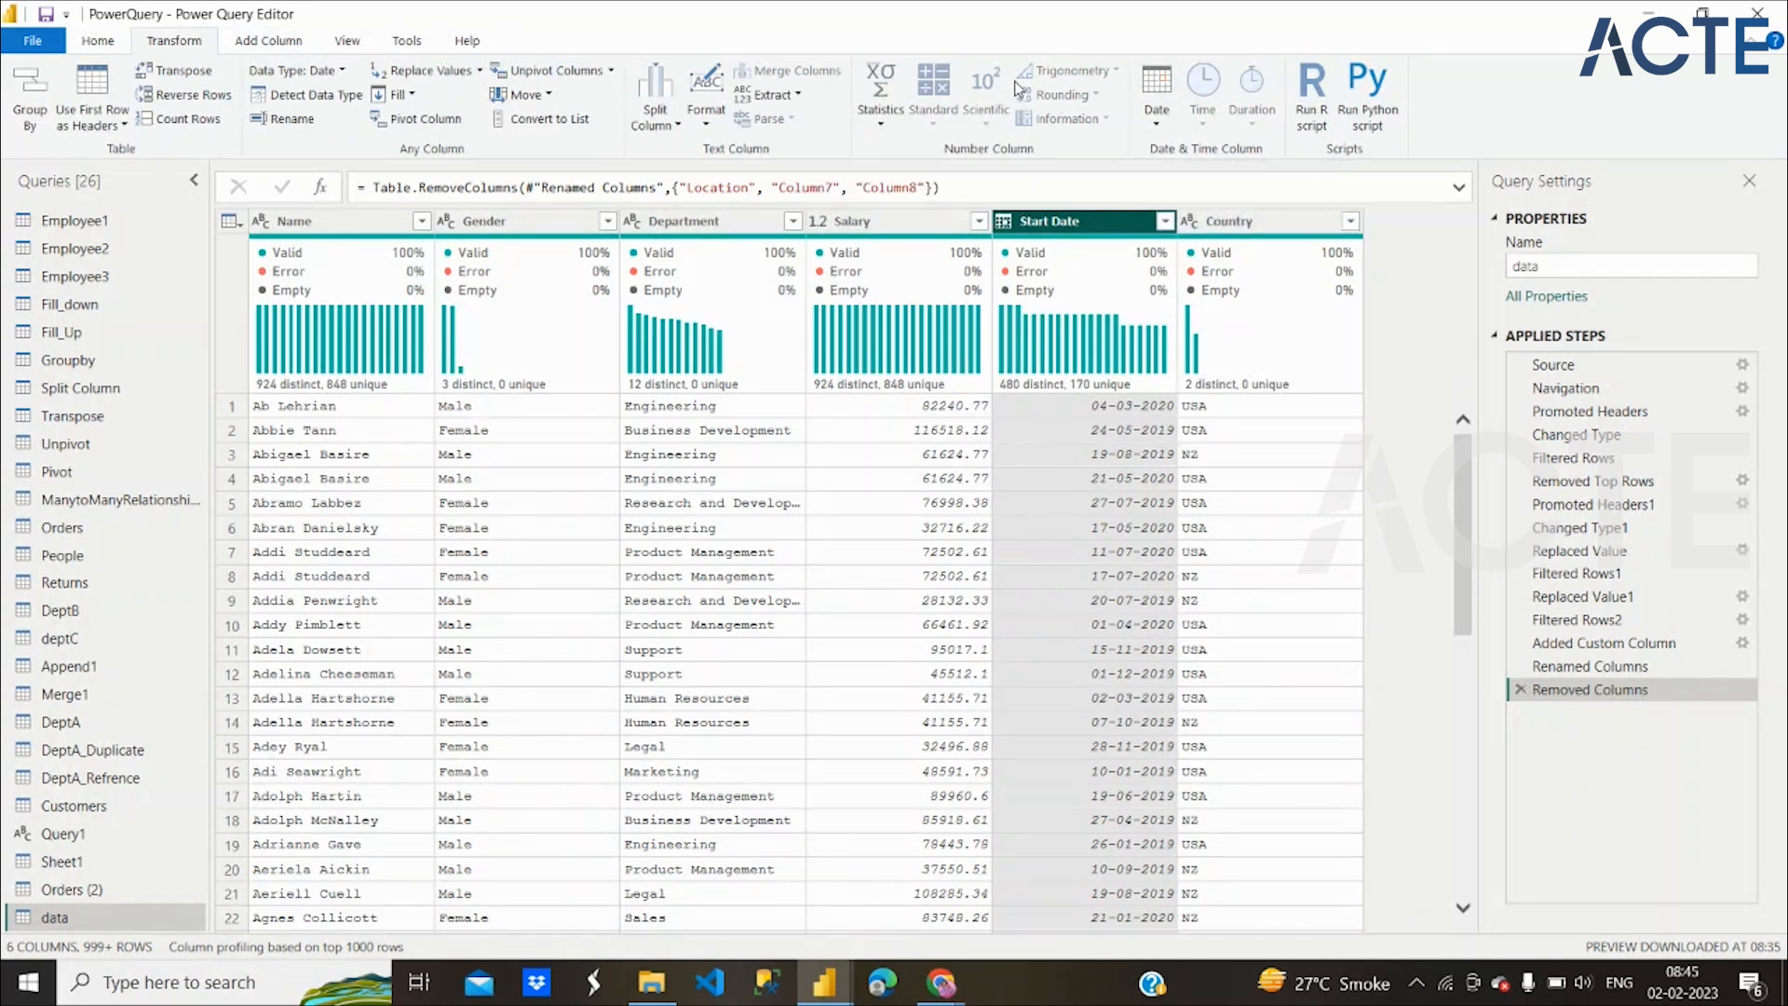
left_click(289, 45)
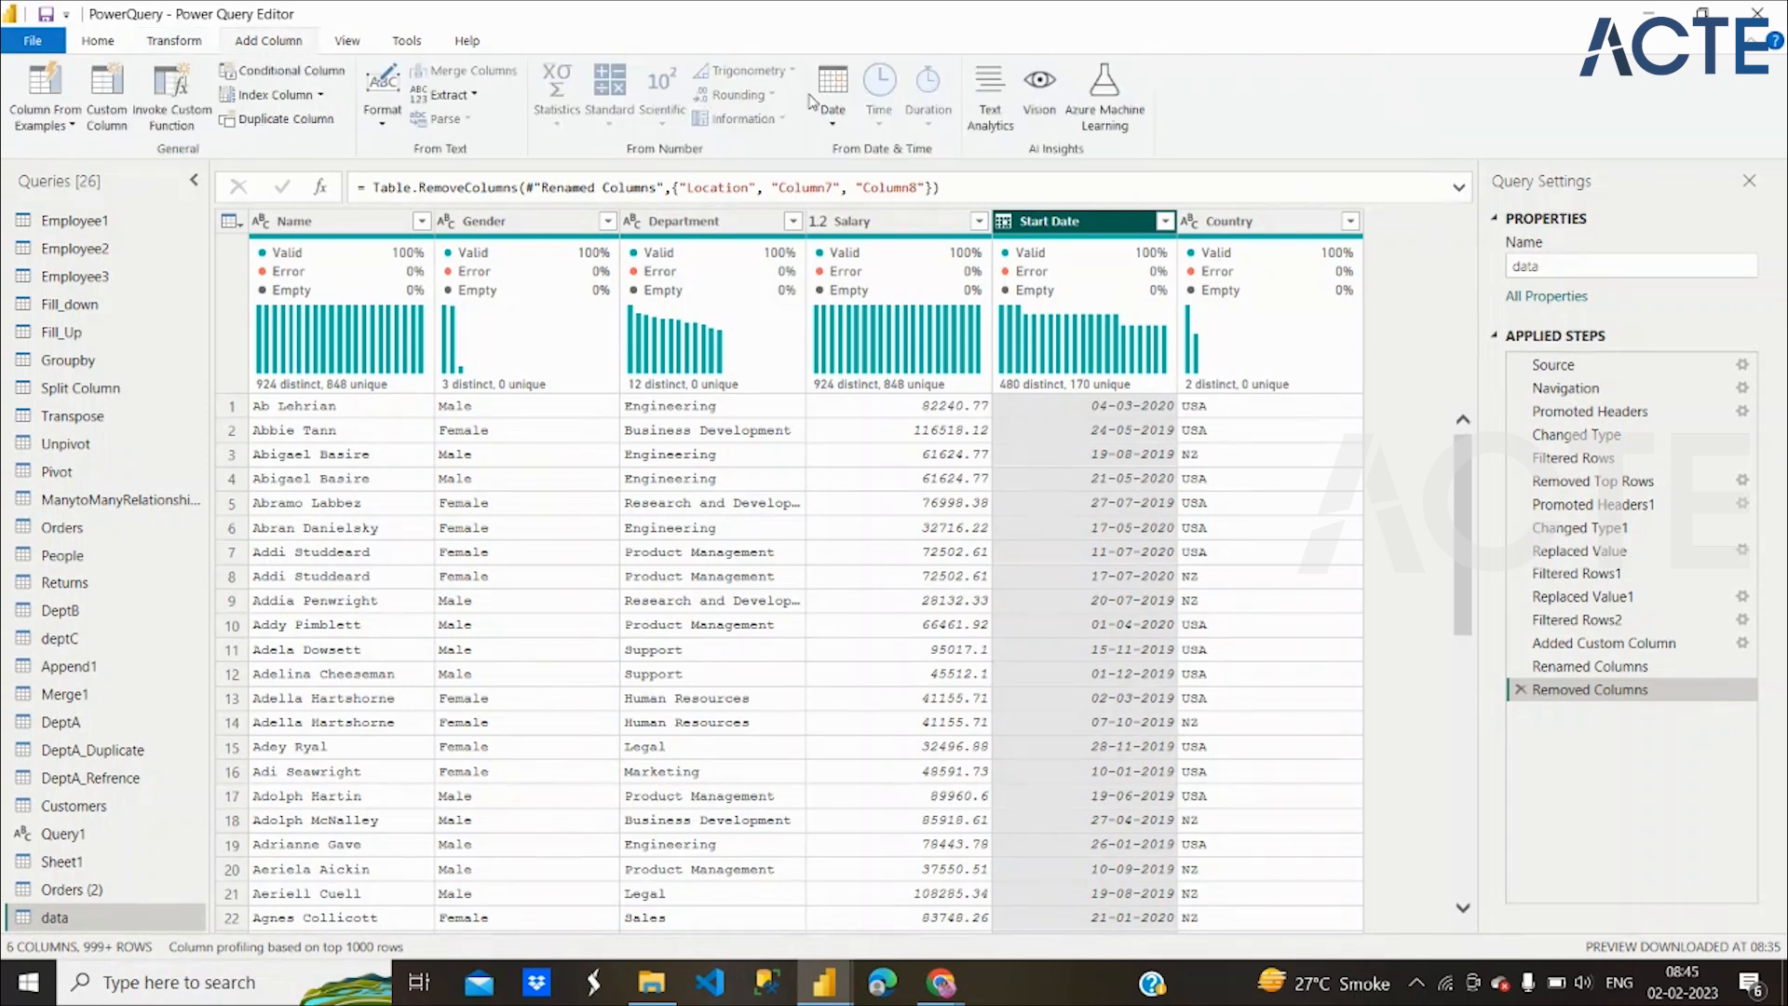
left_click(832, 123)
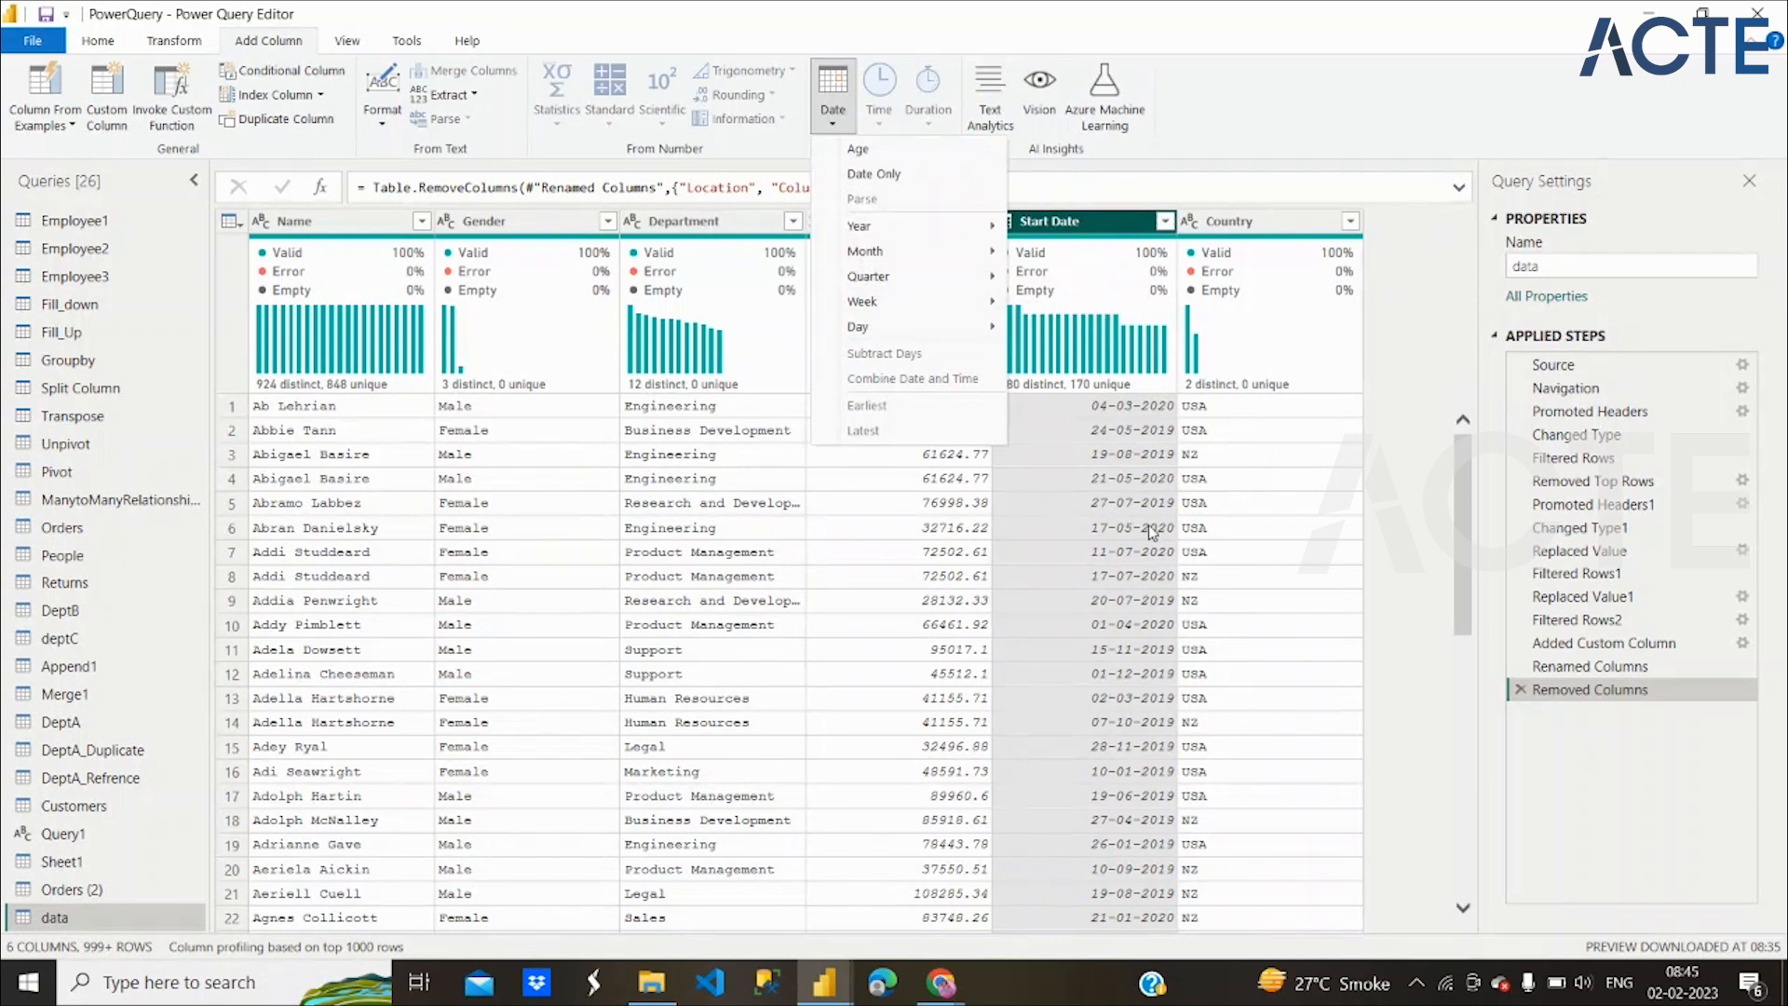
mouse_move(903, 225)
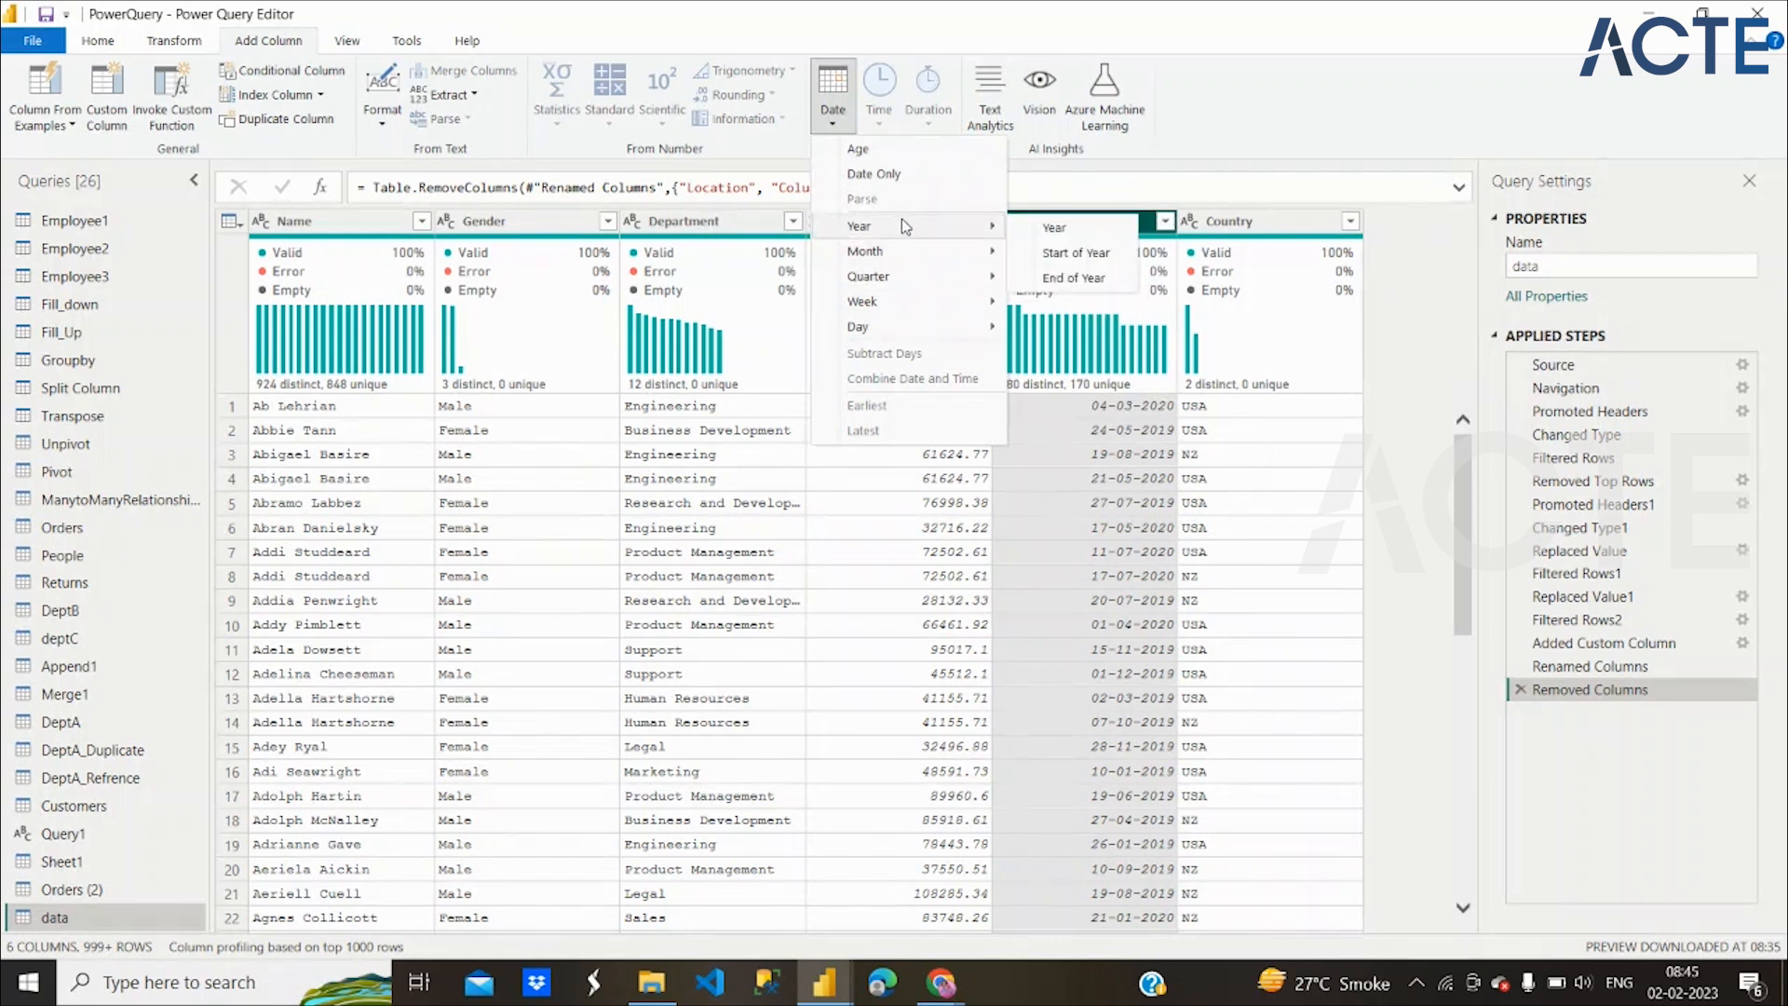
left_click(1051, 229)
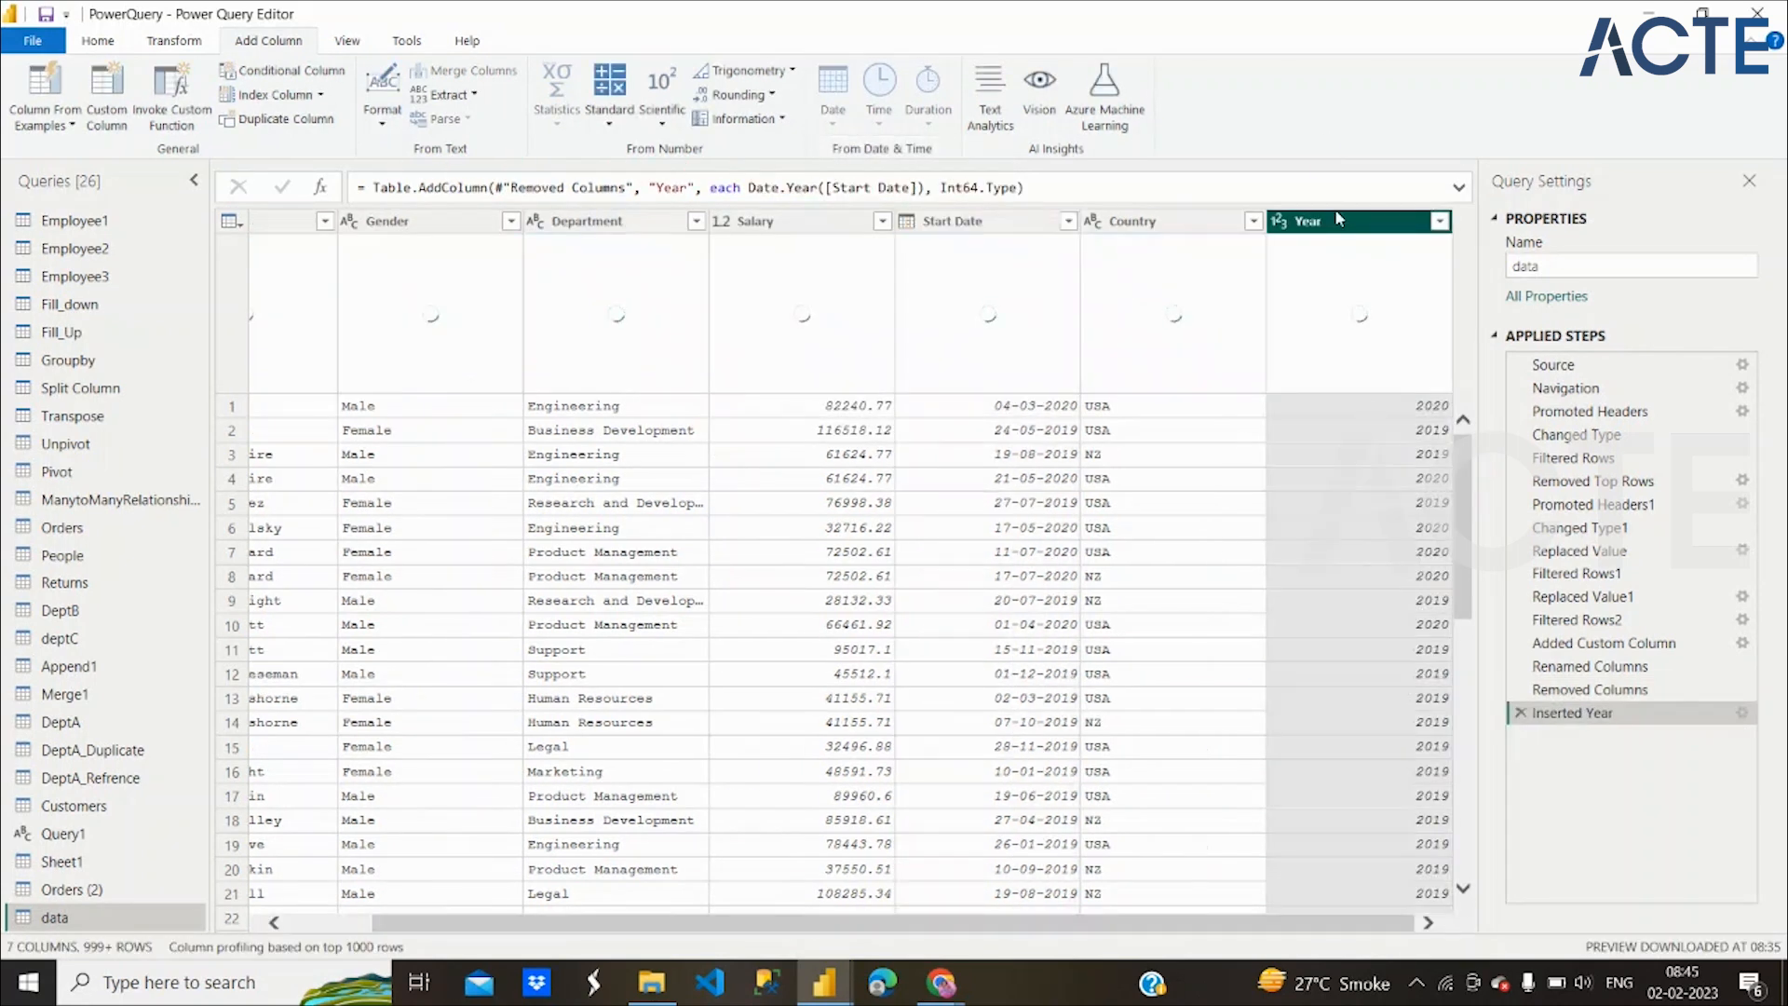
Examine the month, week and day extraction options available for the Start Date column without adding another column
left_click(957, 221)
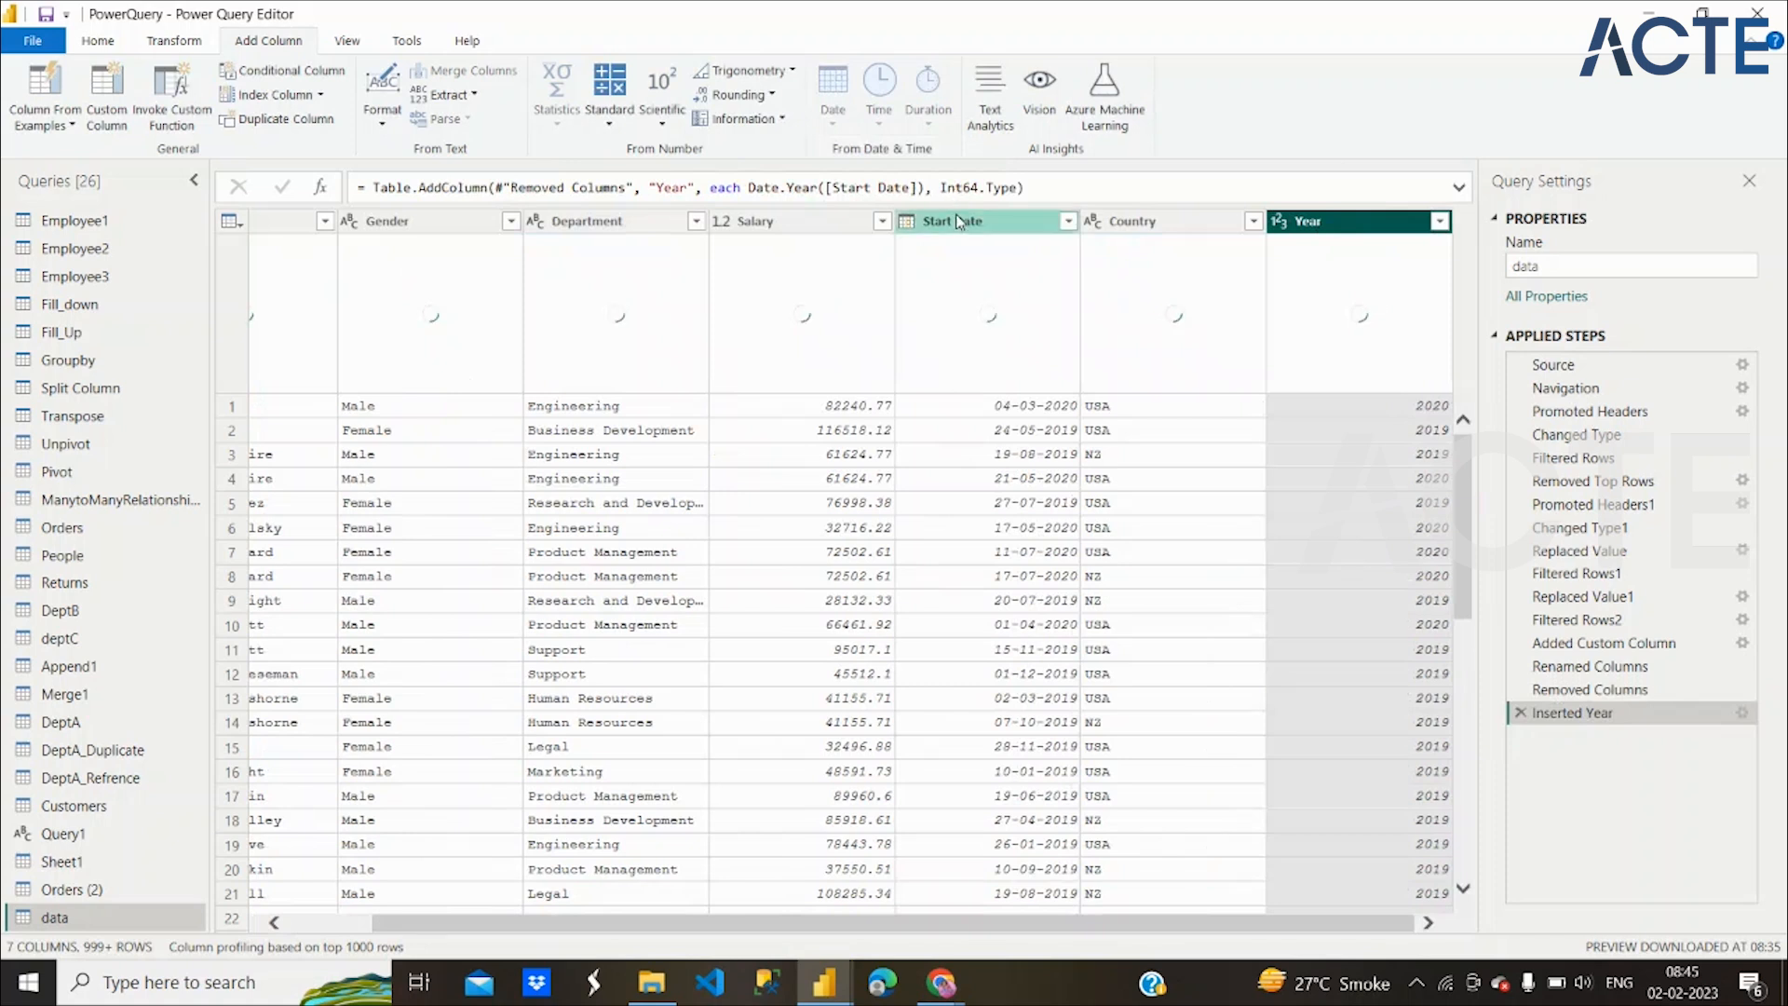
left_click(832, 89)
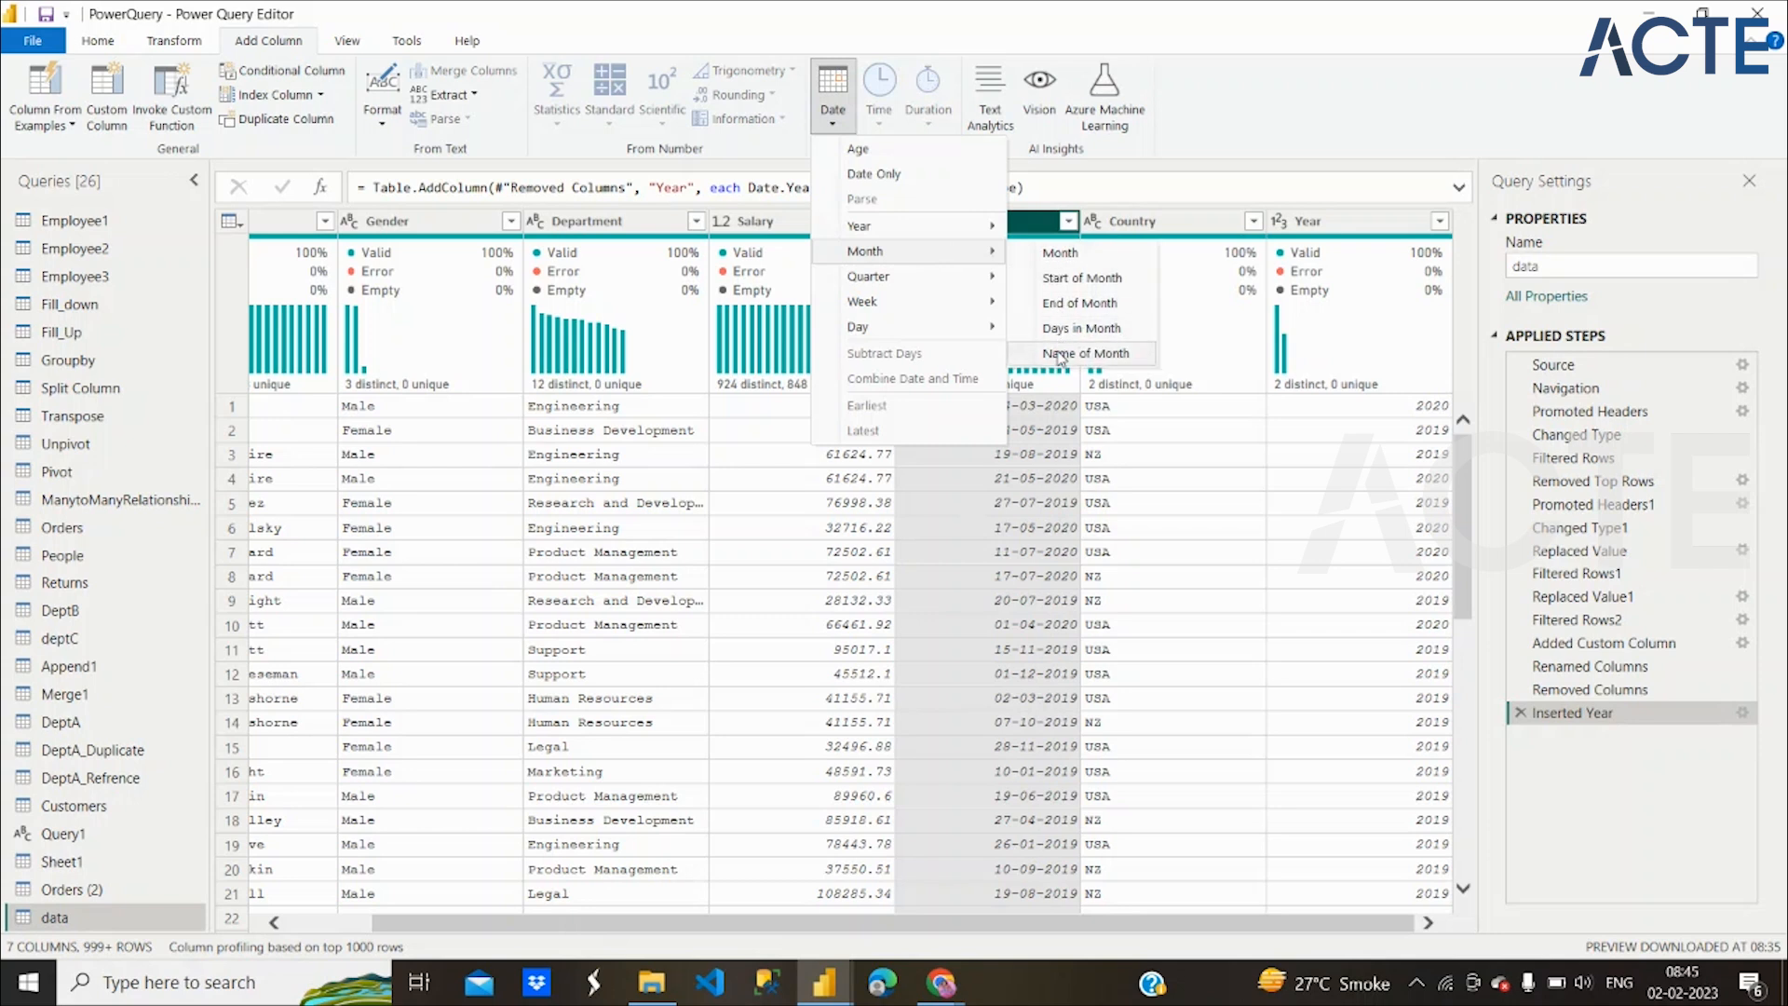
mouse_move(903, 279)
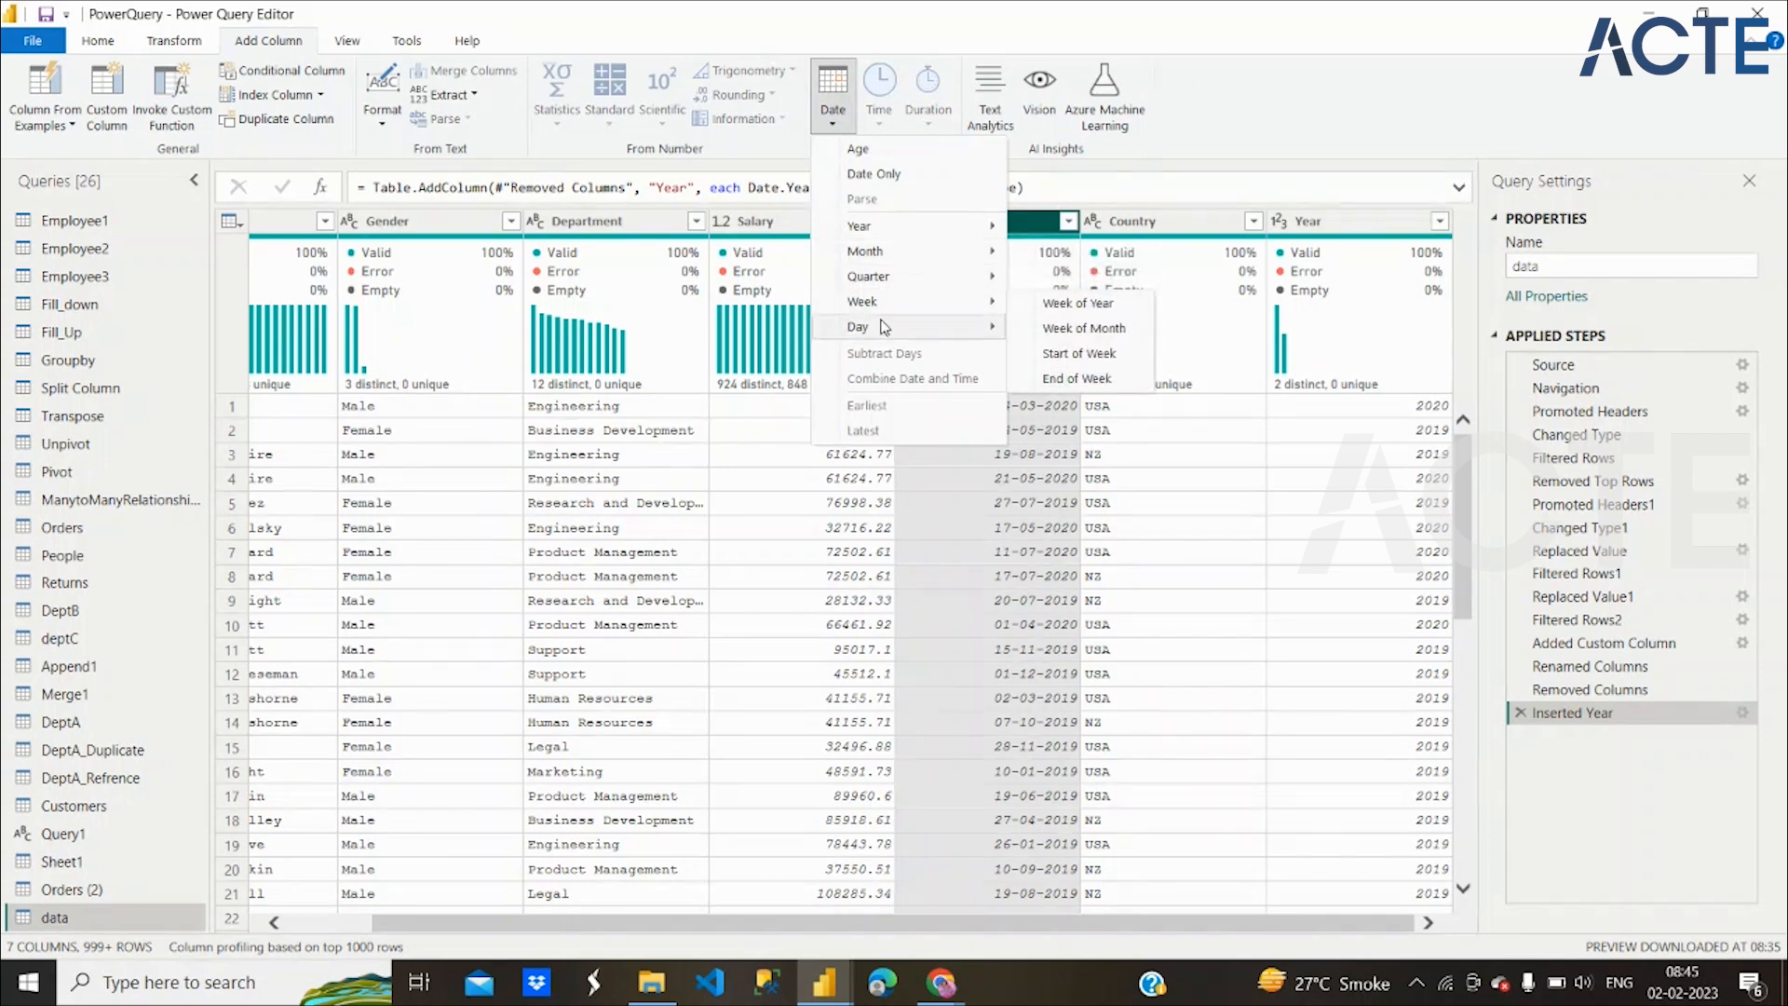
mouse_move(891, 338)
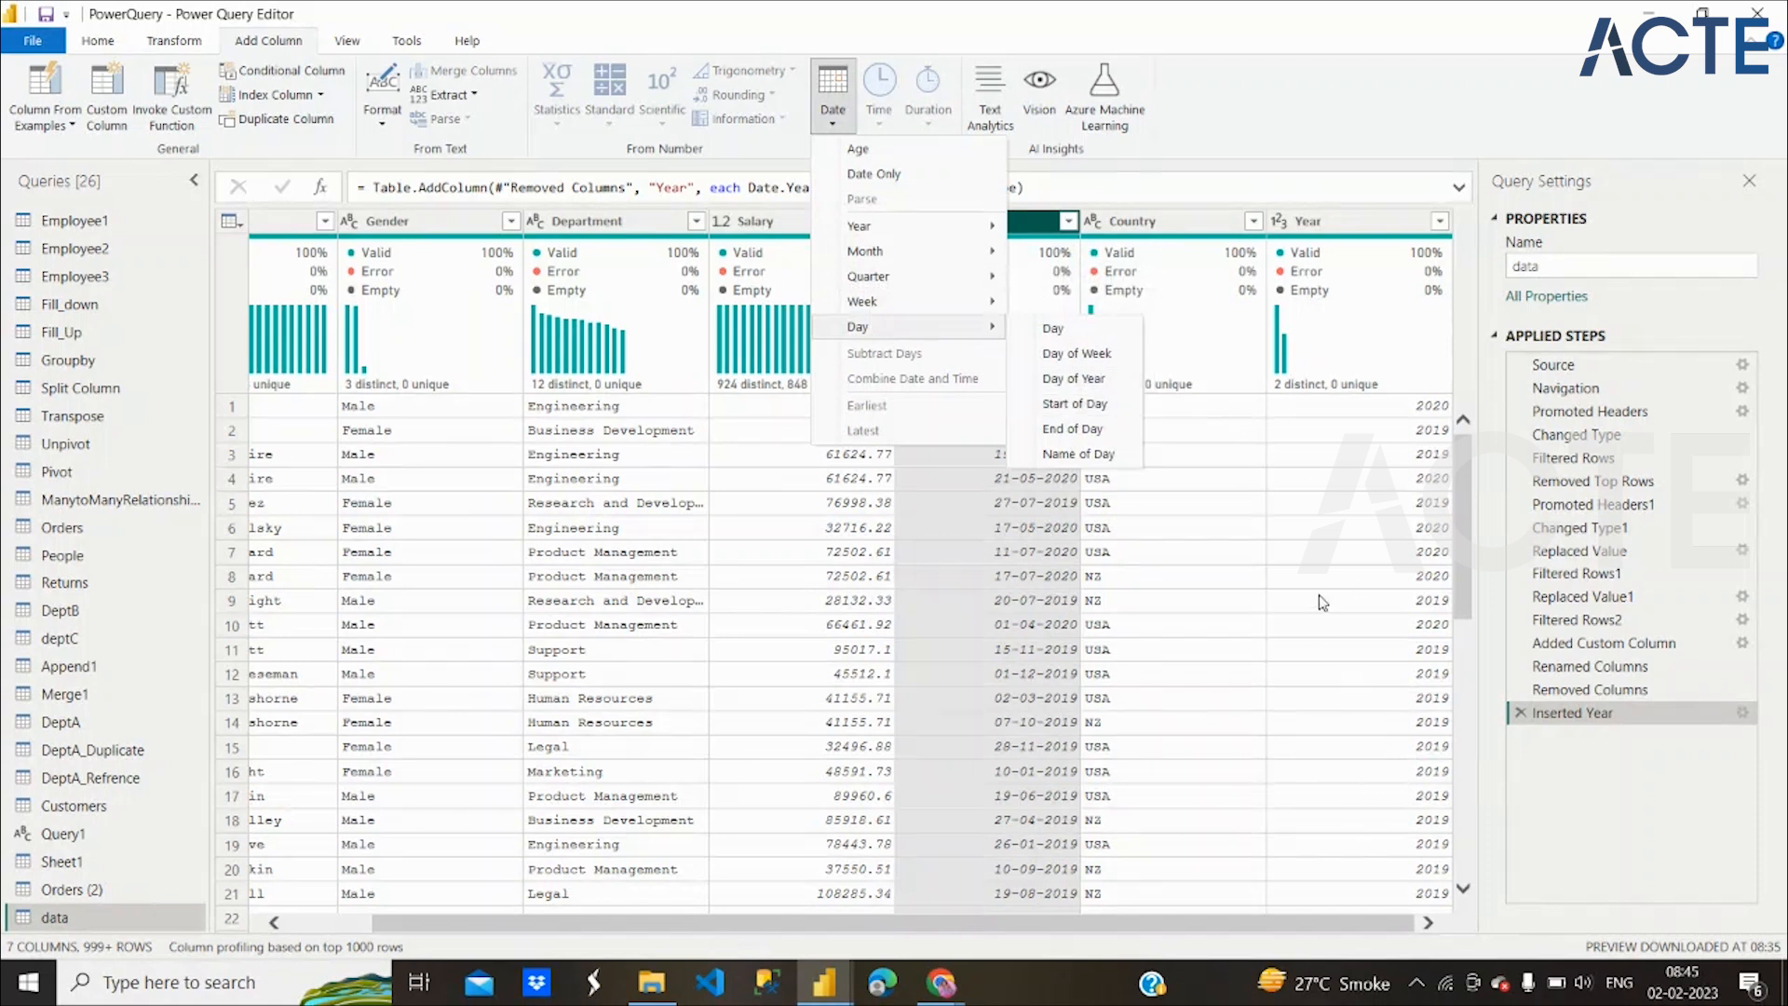
left_click(1316, 922)
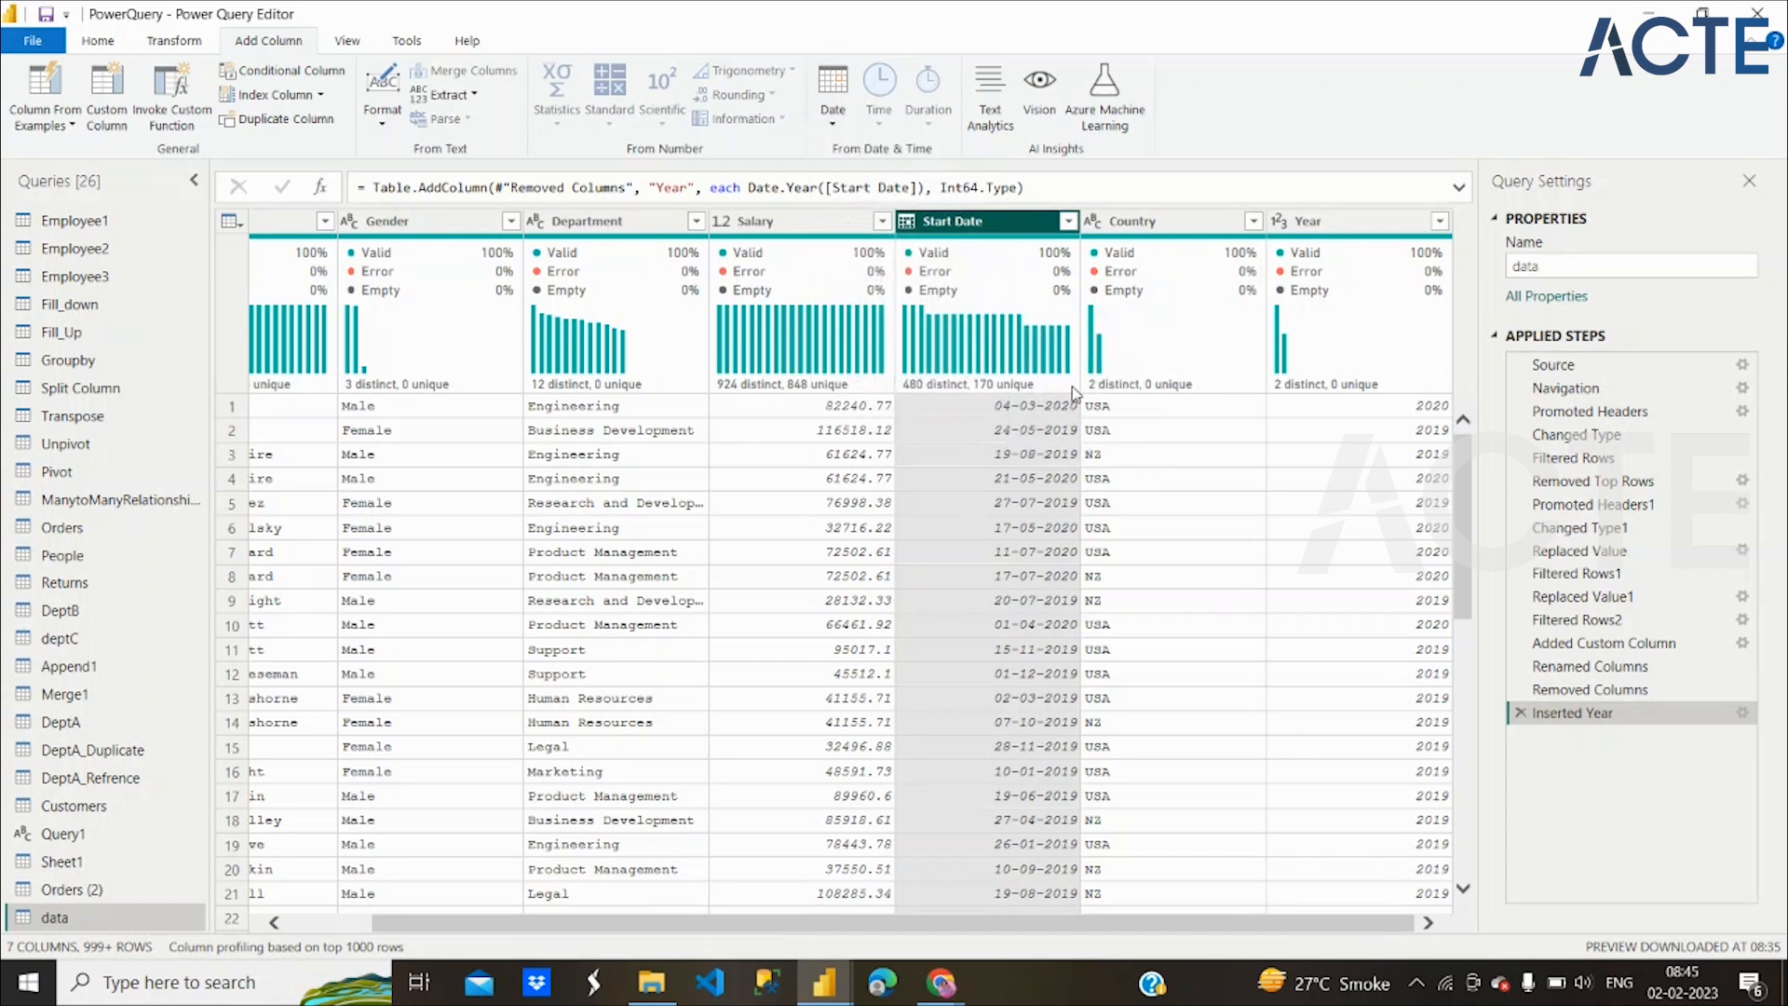
left_click(1145, 228)
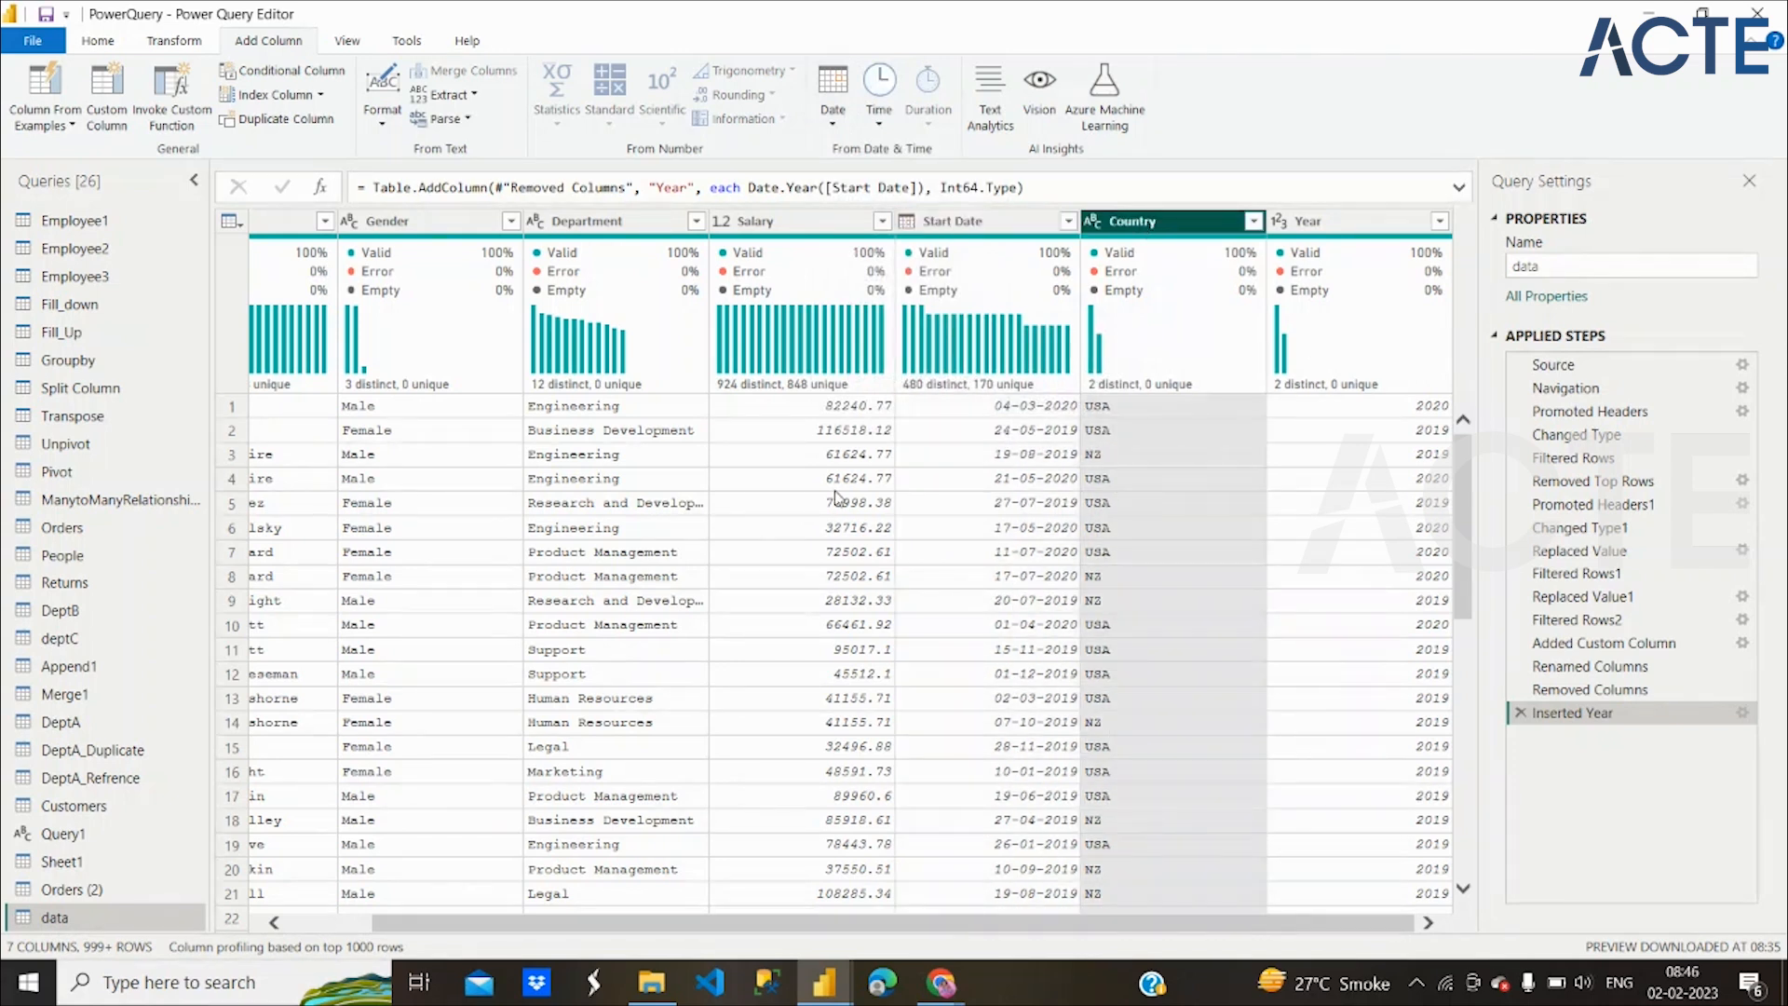
scroll(836, 498, "left", 3)
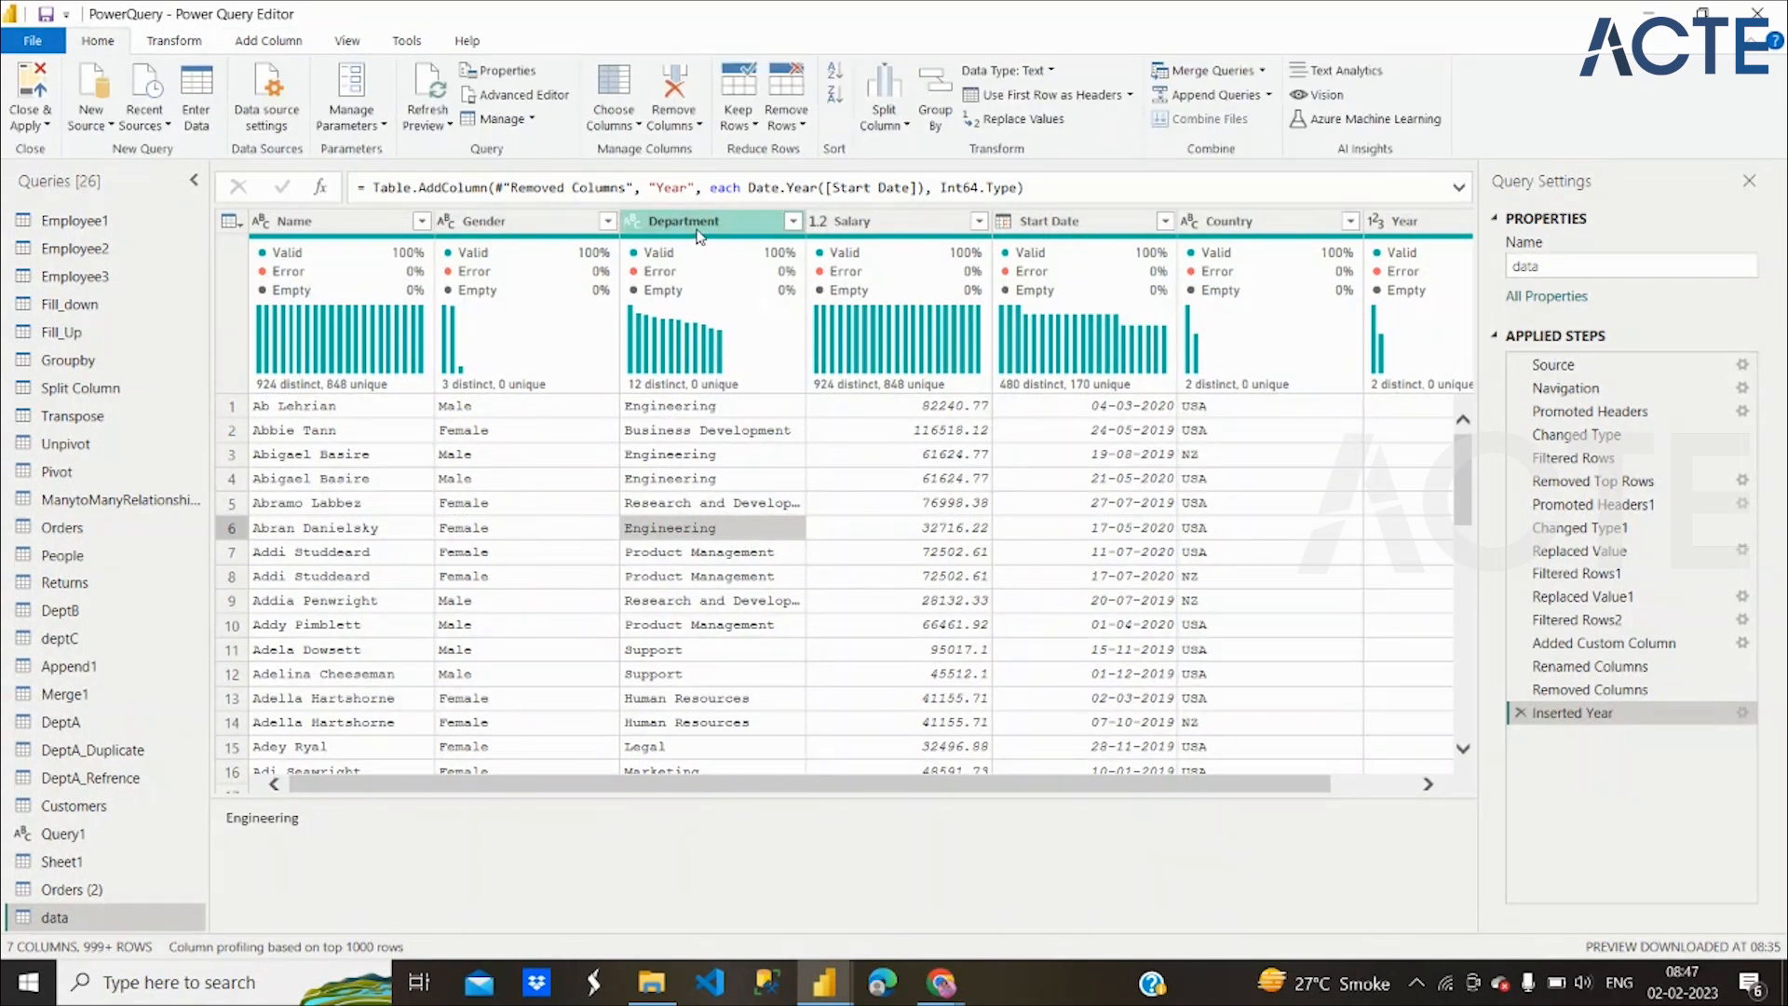
Remove alternate rows from the data query, starting at row 1, removing 3 rows and keeping 10
left_click(697, 223)
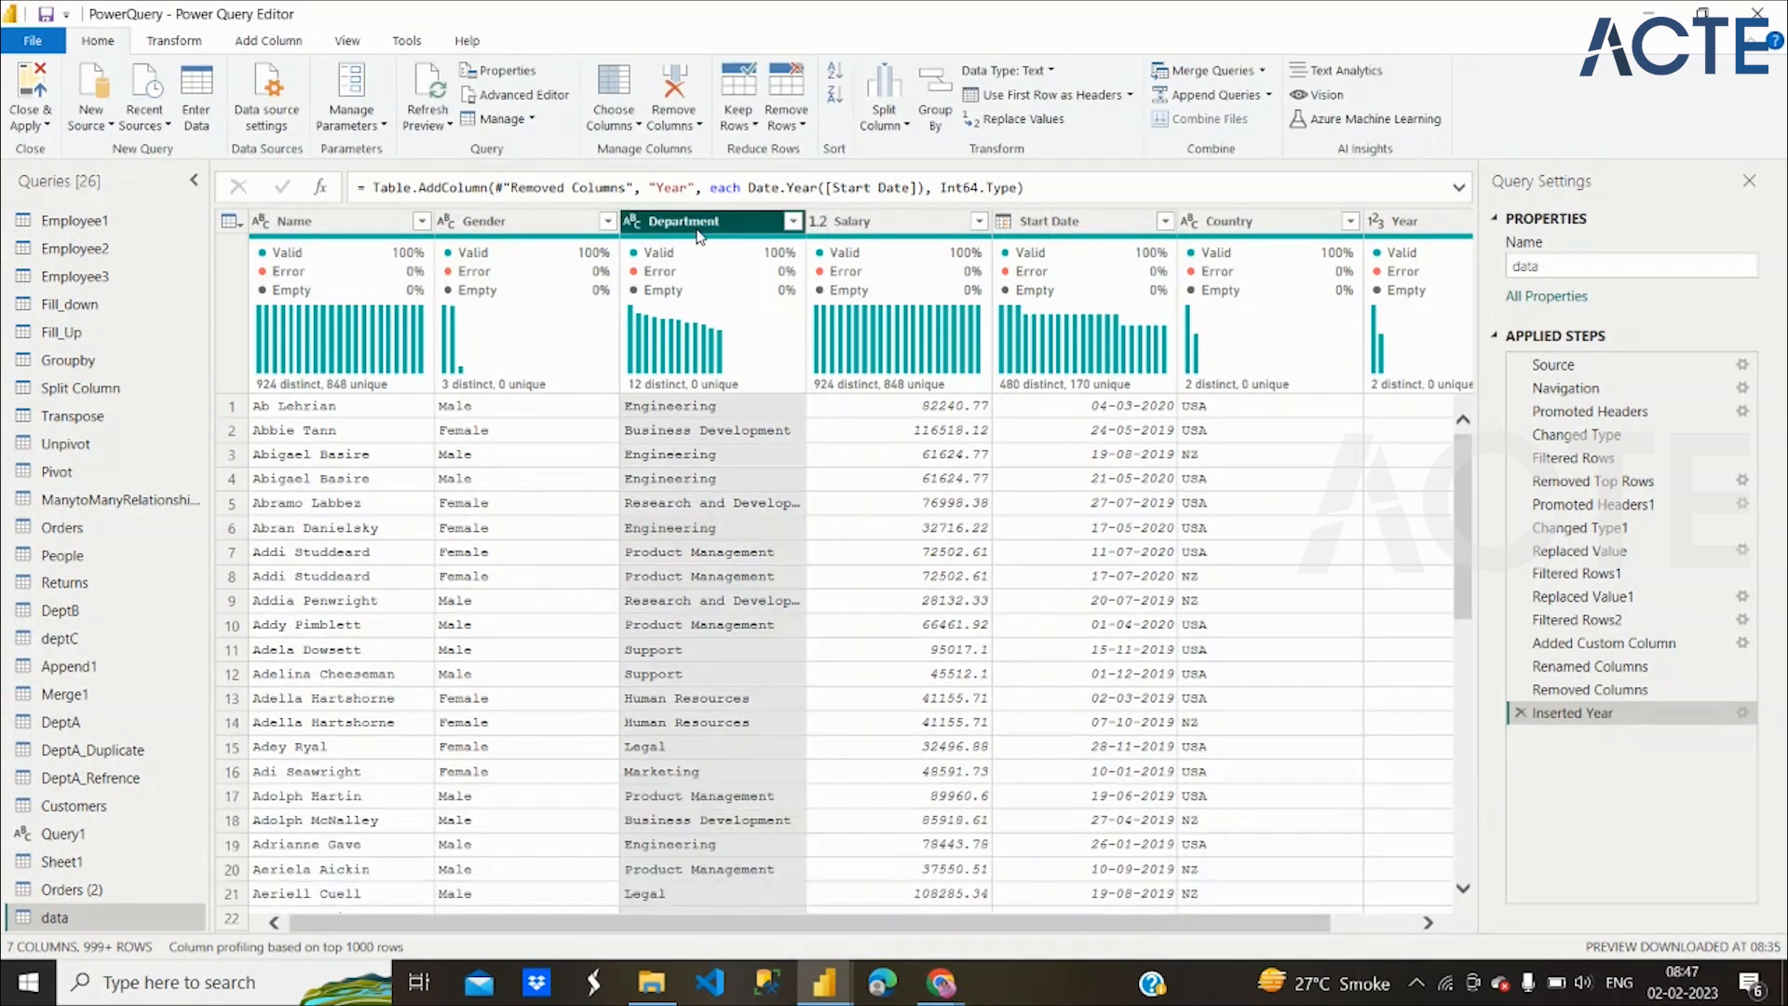
left_click(785, 117)
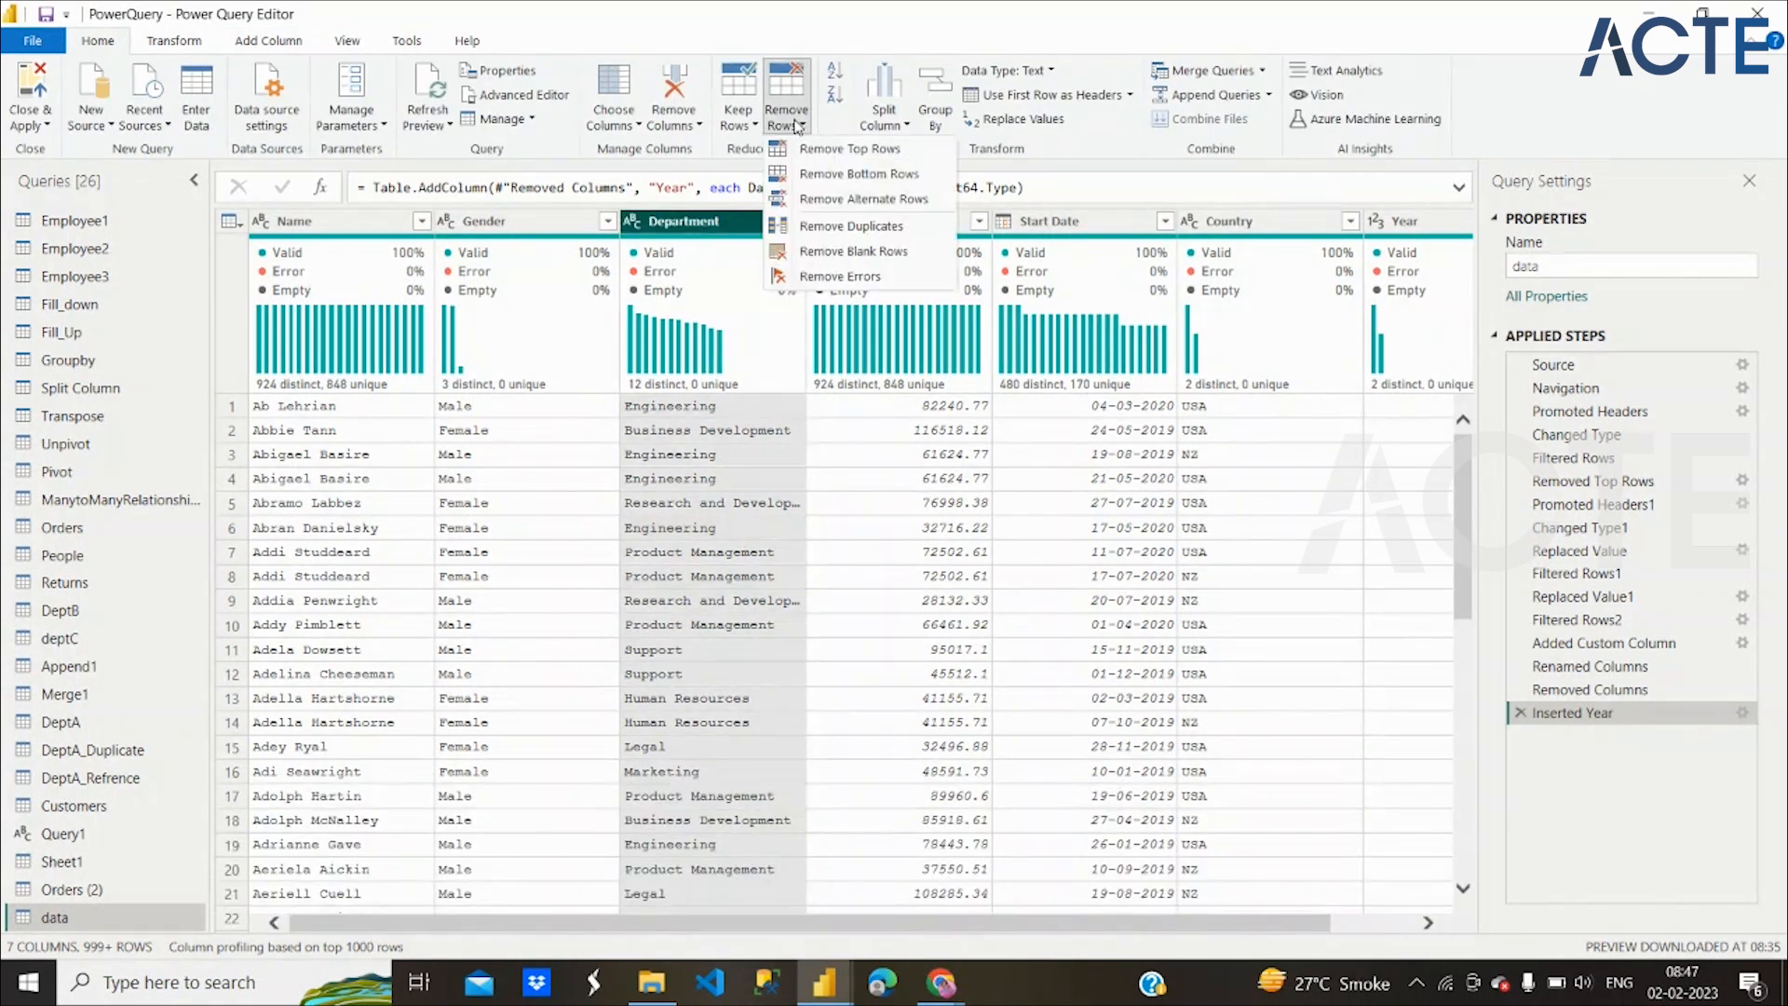
left_click(816, 201)
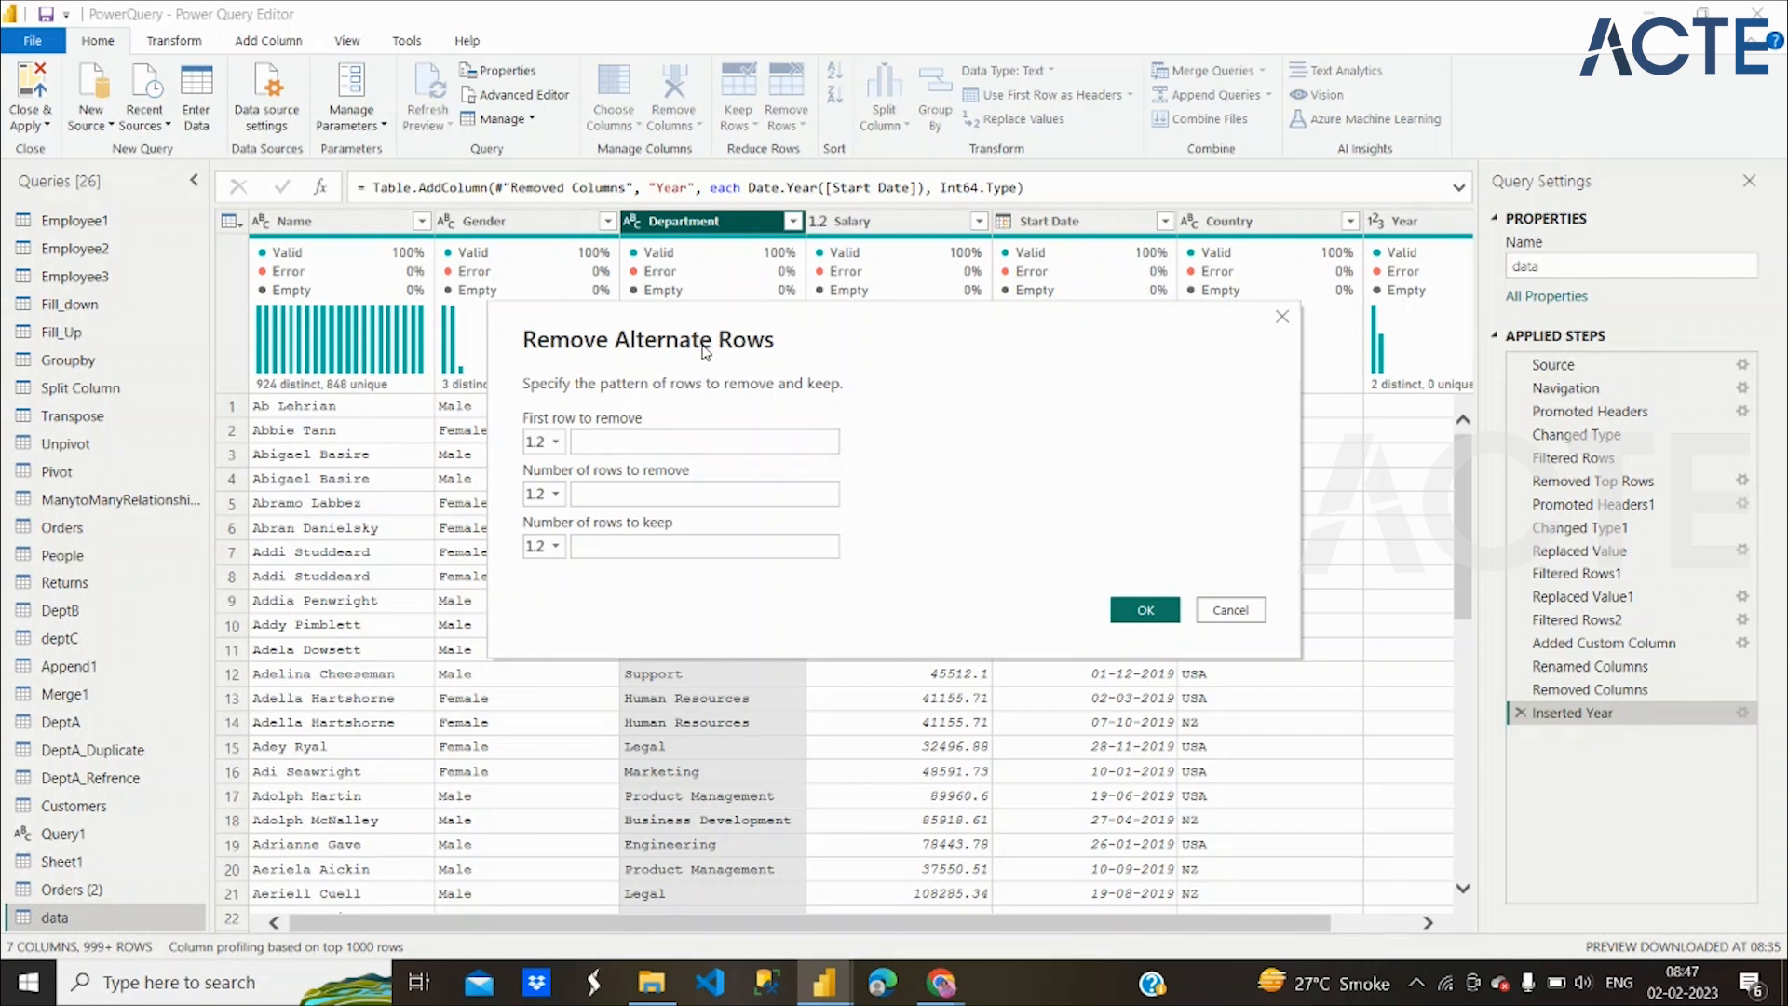
left_click(612, 441)
type("1")
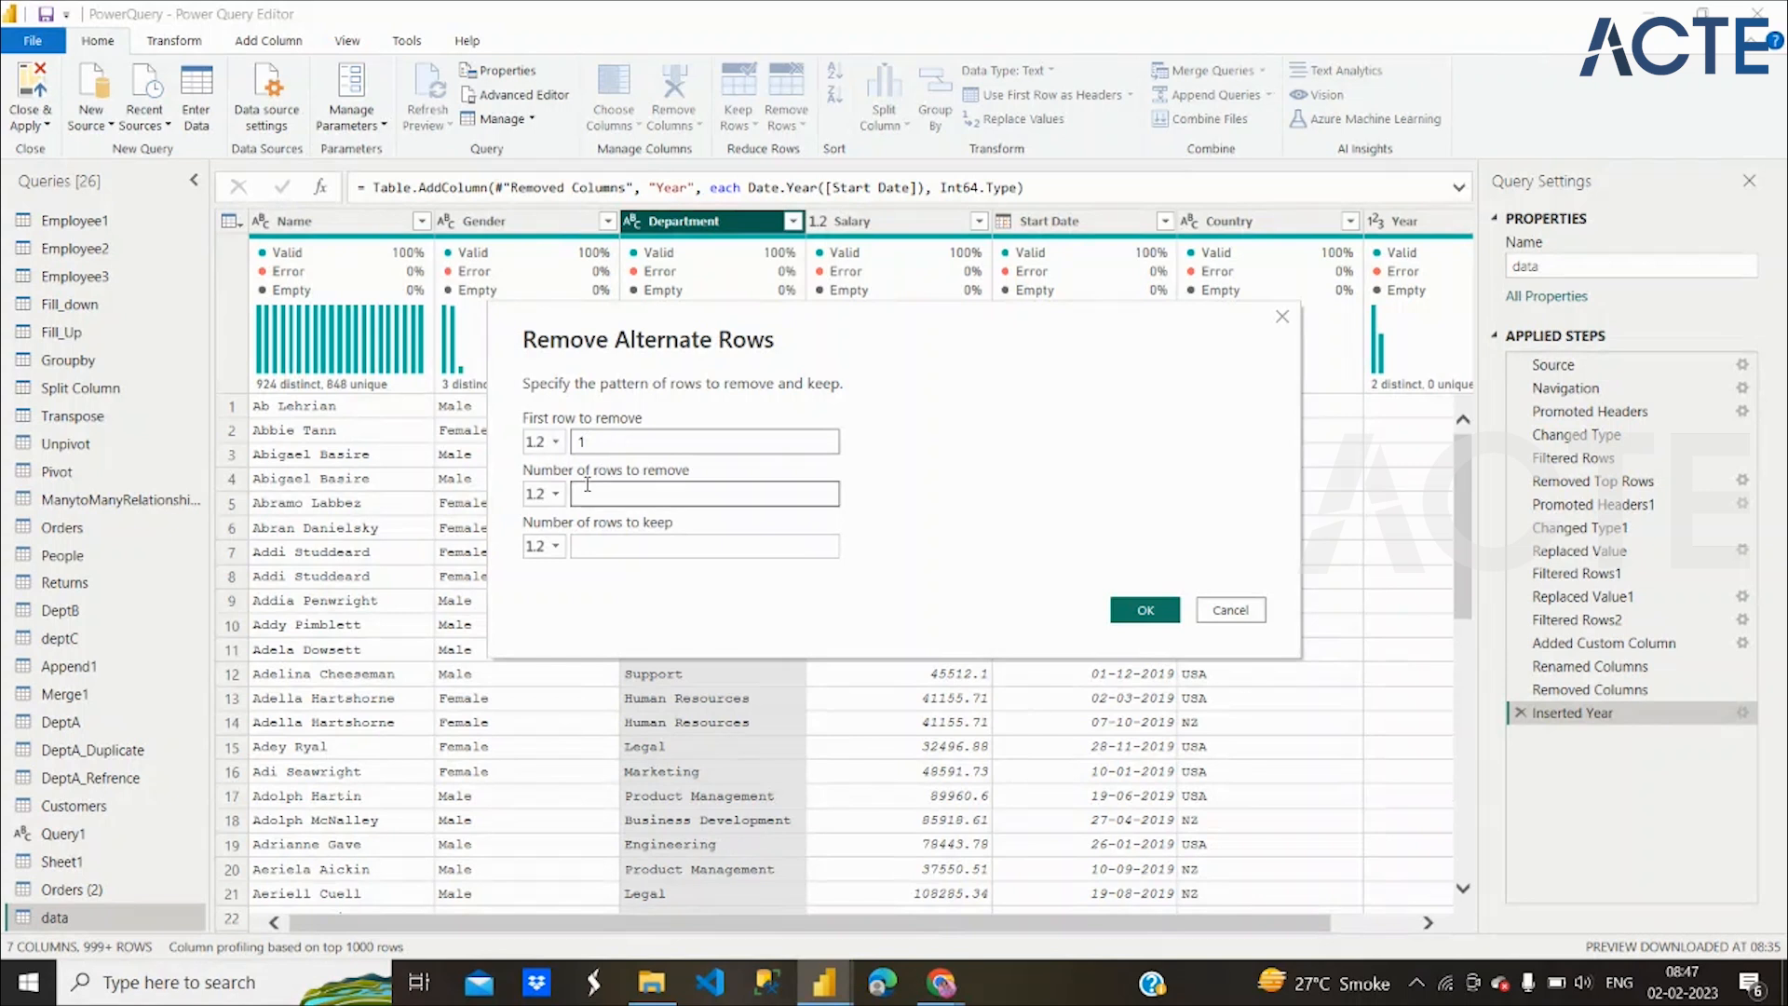
left_click(591, 540)
type("3")
left_click(681, 504)
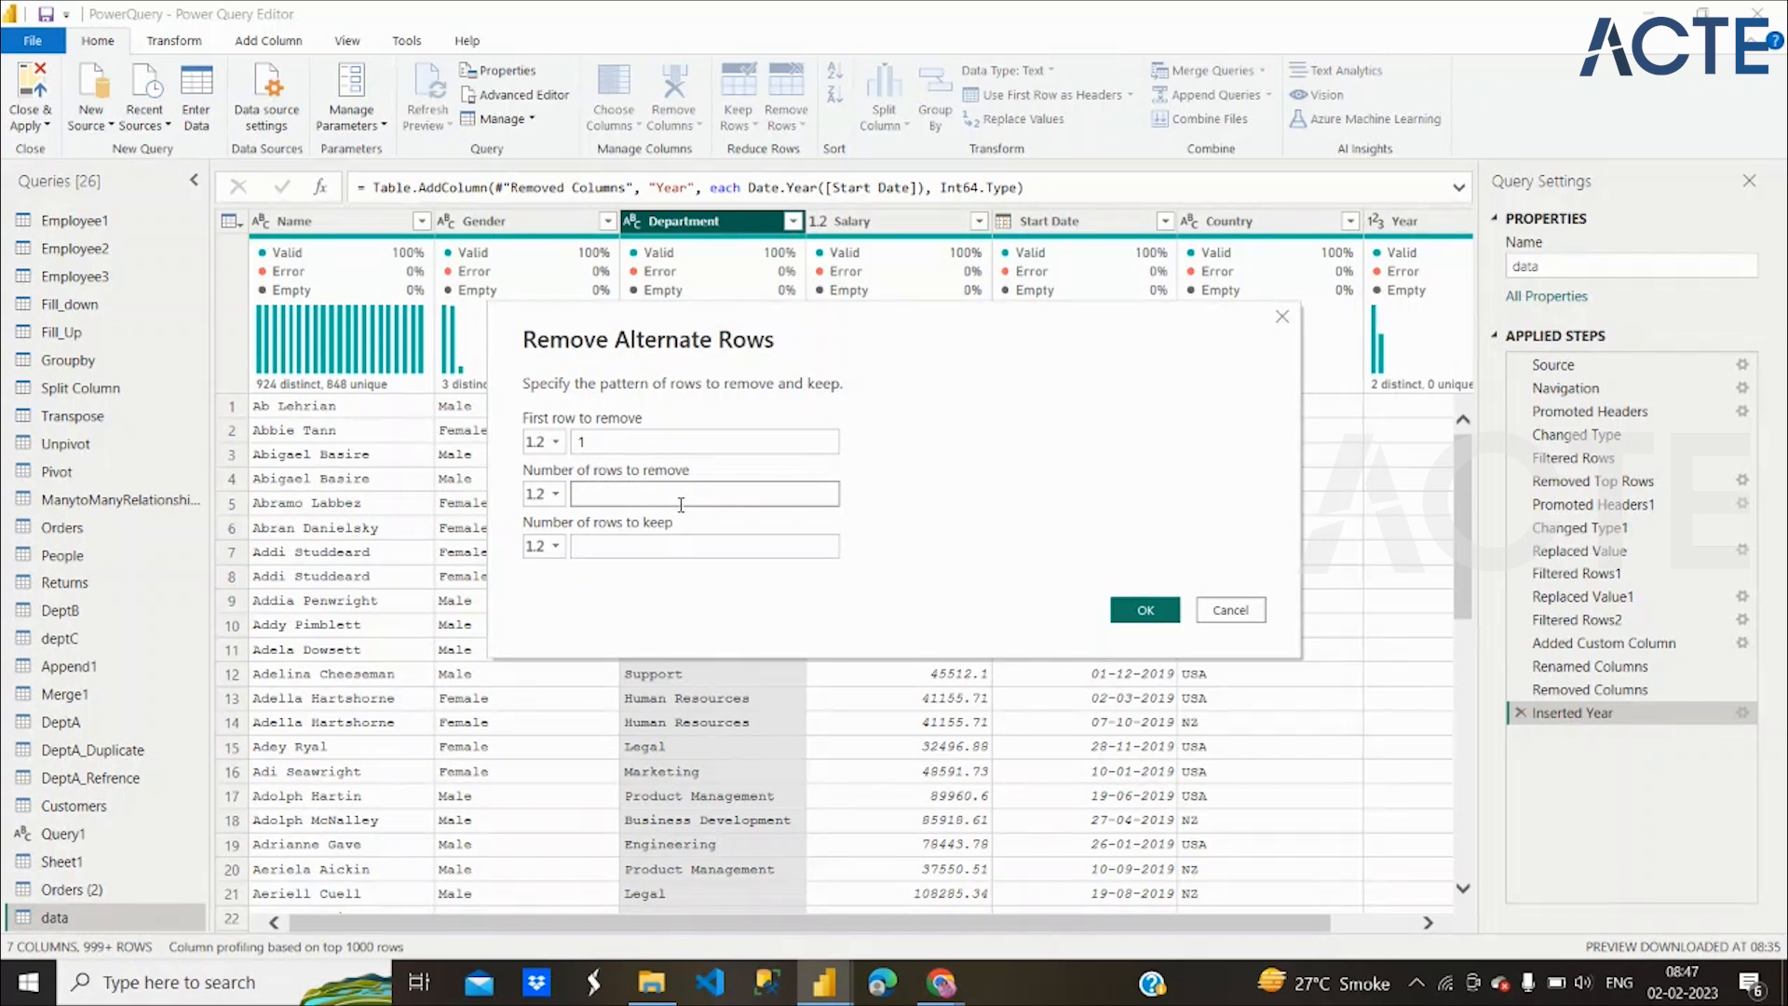
left_click(680, 547)
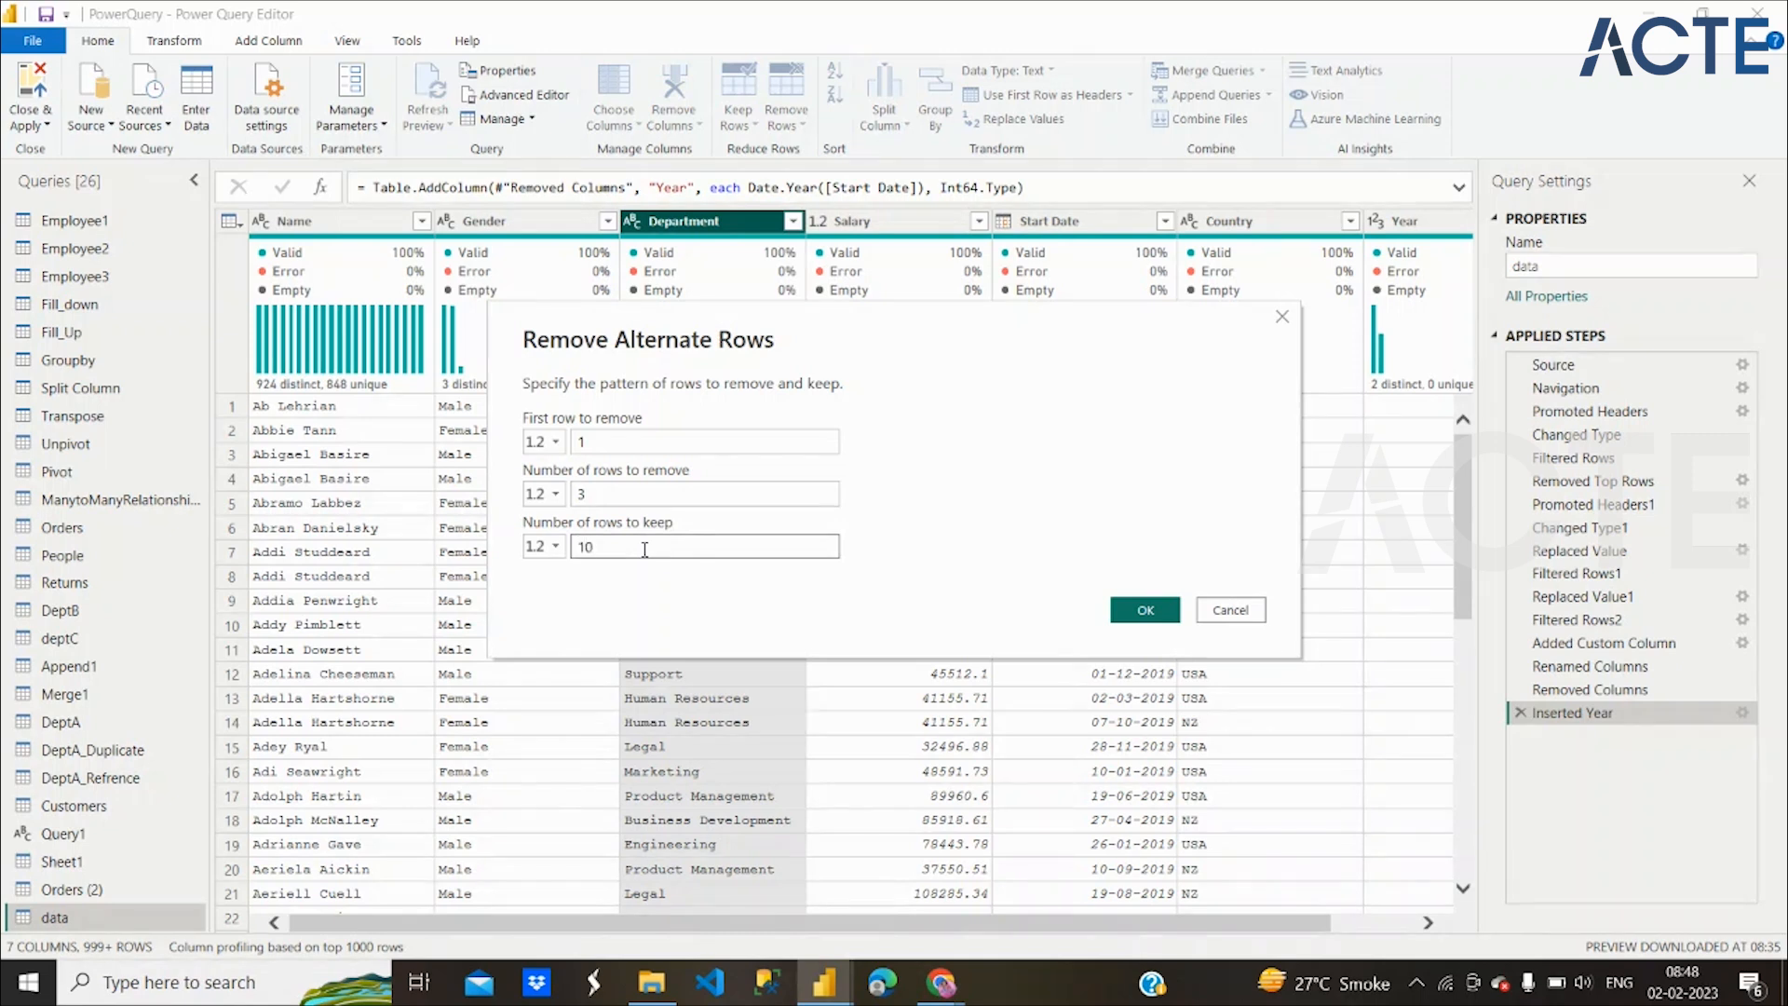
left_click(1145, 616)
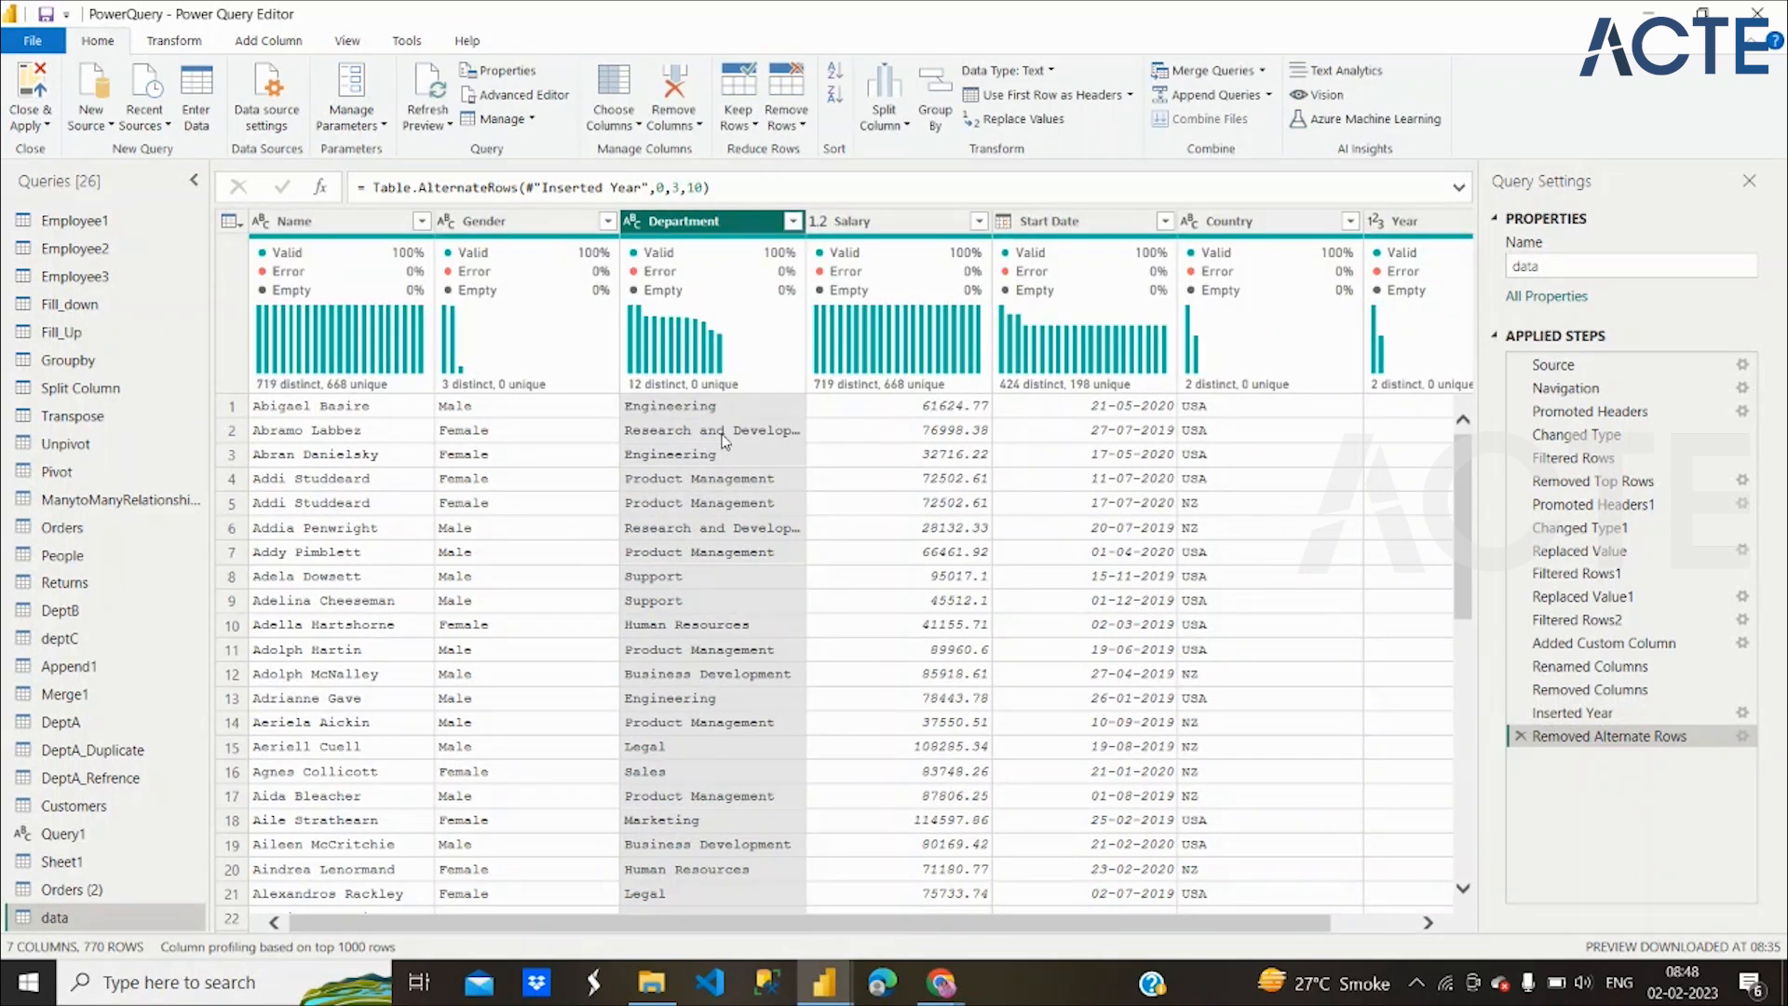
Delete the Removed Alternate Rows step from the query's applied steps
left_click_drag(1616, 691, 1620, 700)
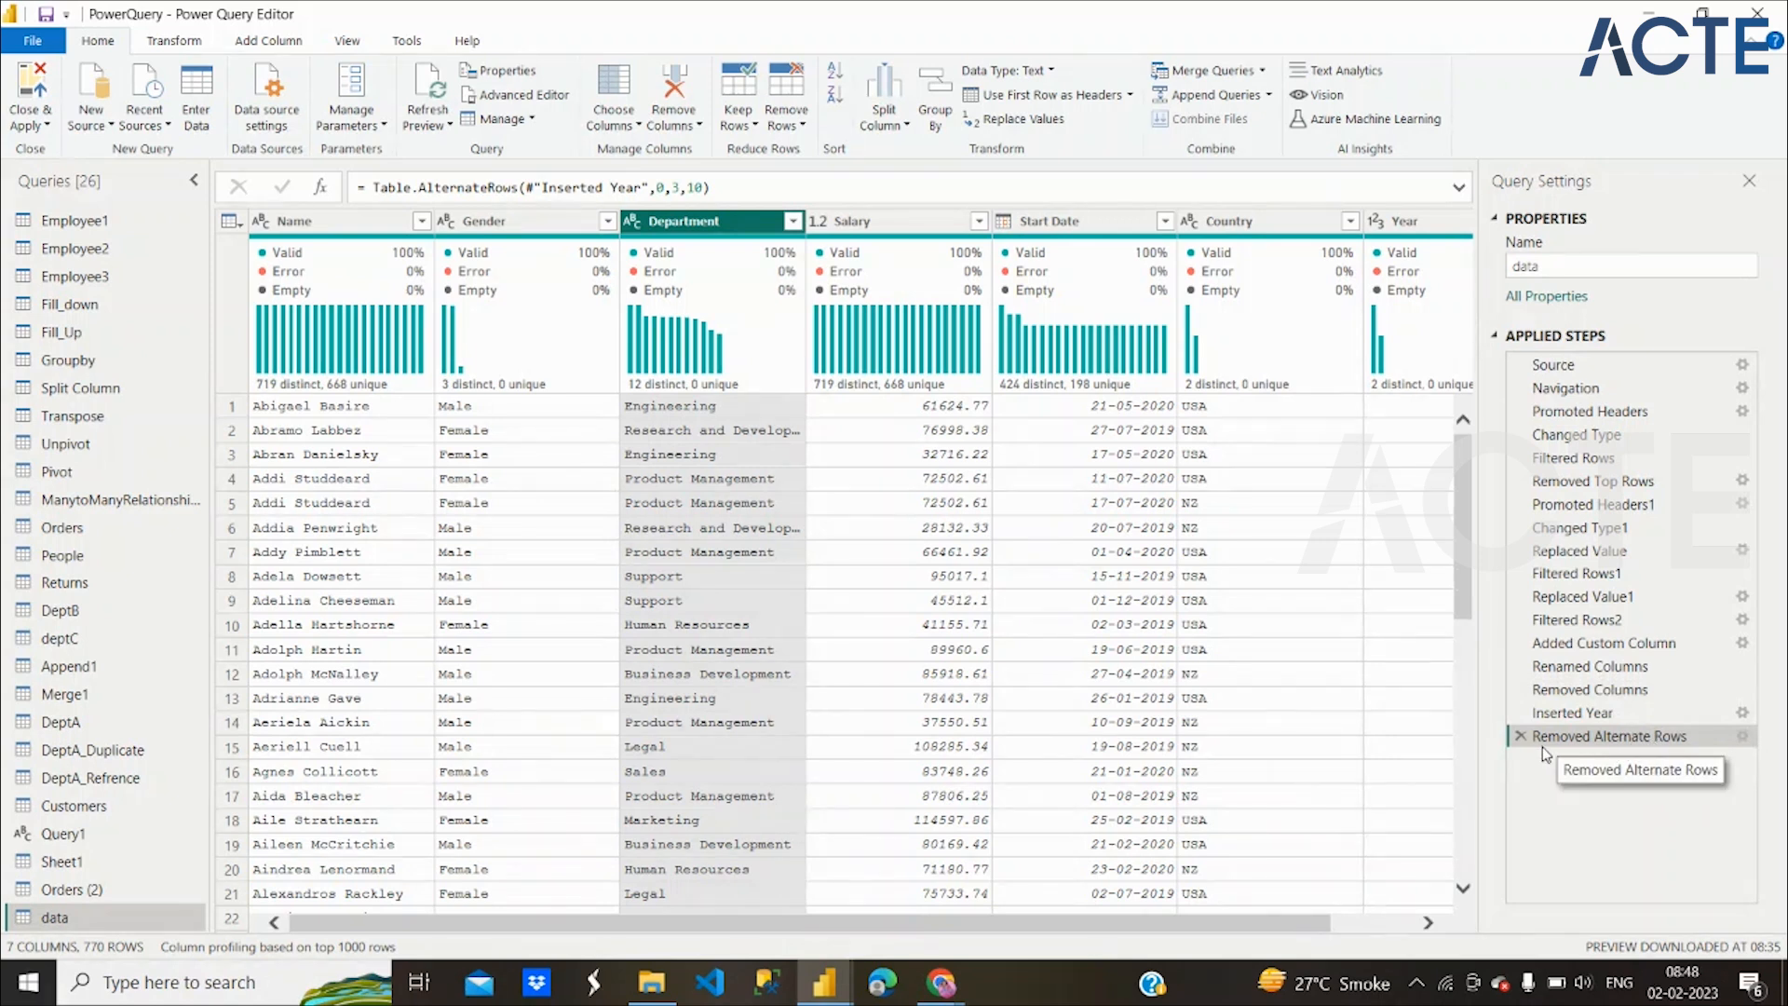
left_click(1521, 736)
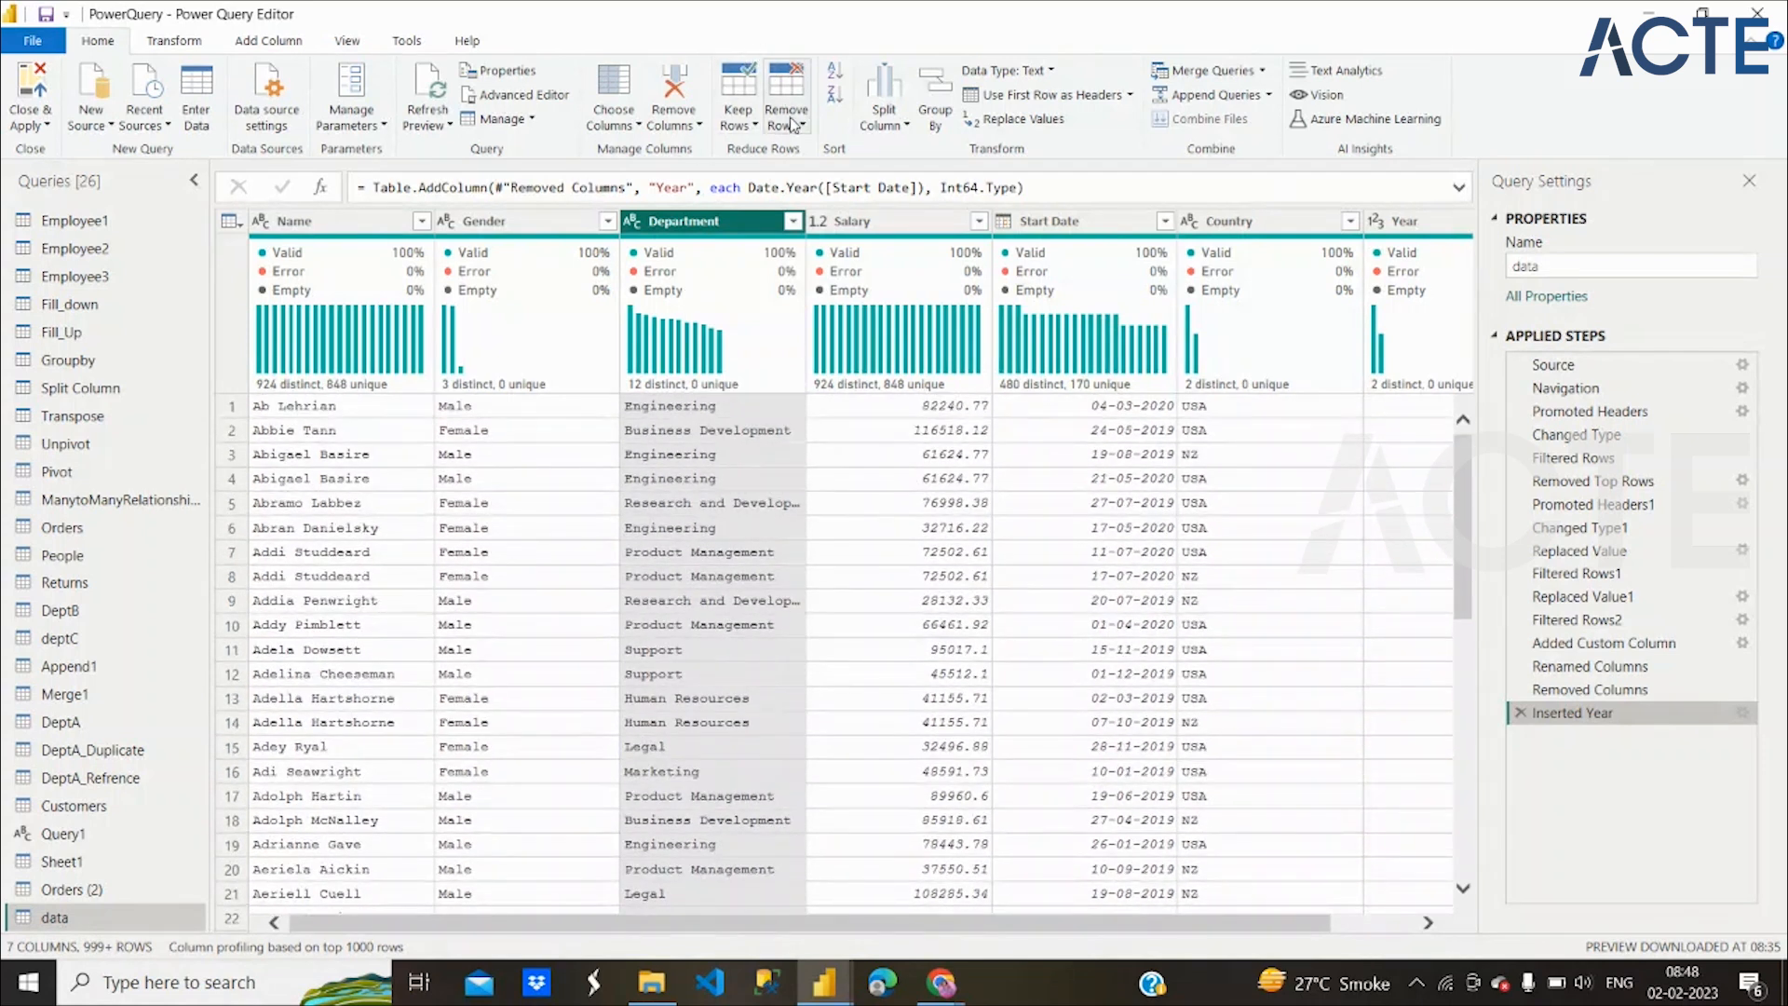
Remove alternate rows from the data query, starting at row 9, removing 5 and keeping 15, and delete the resulting applied step
left_click(792, 124)
left_click(806, 198)
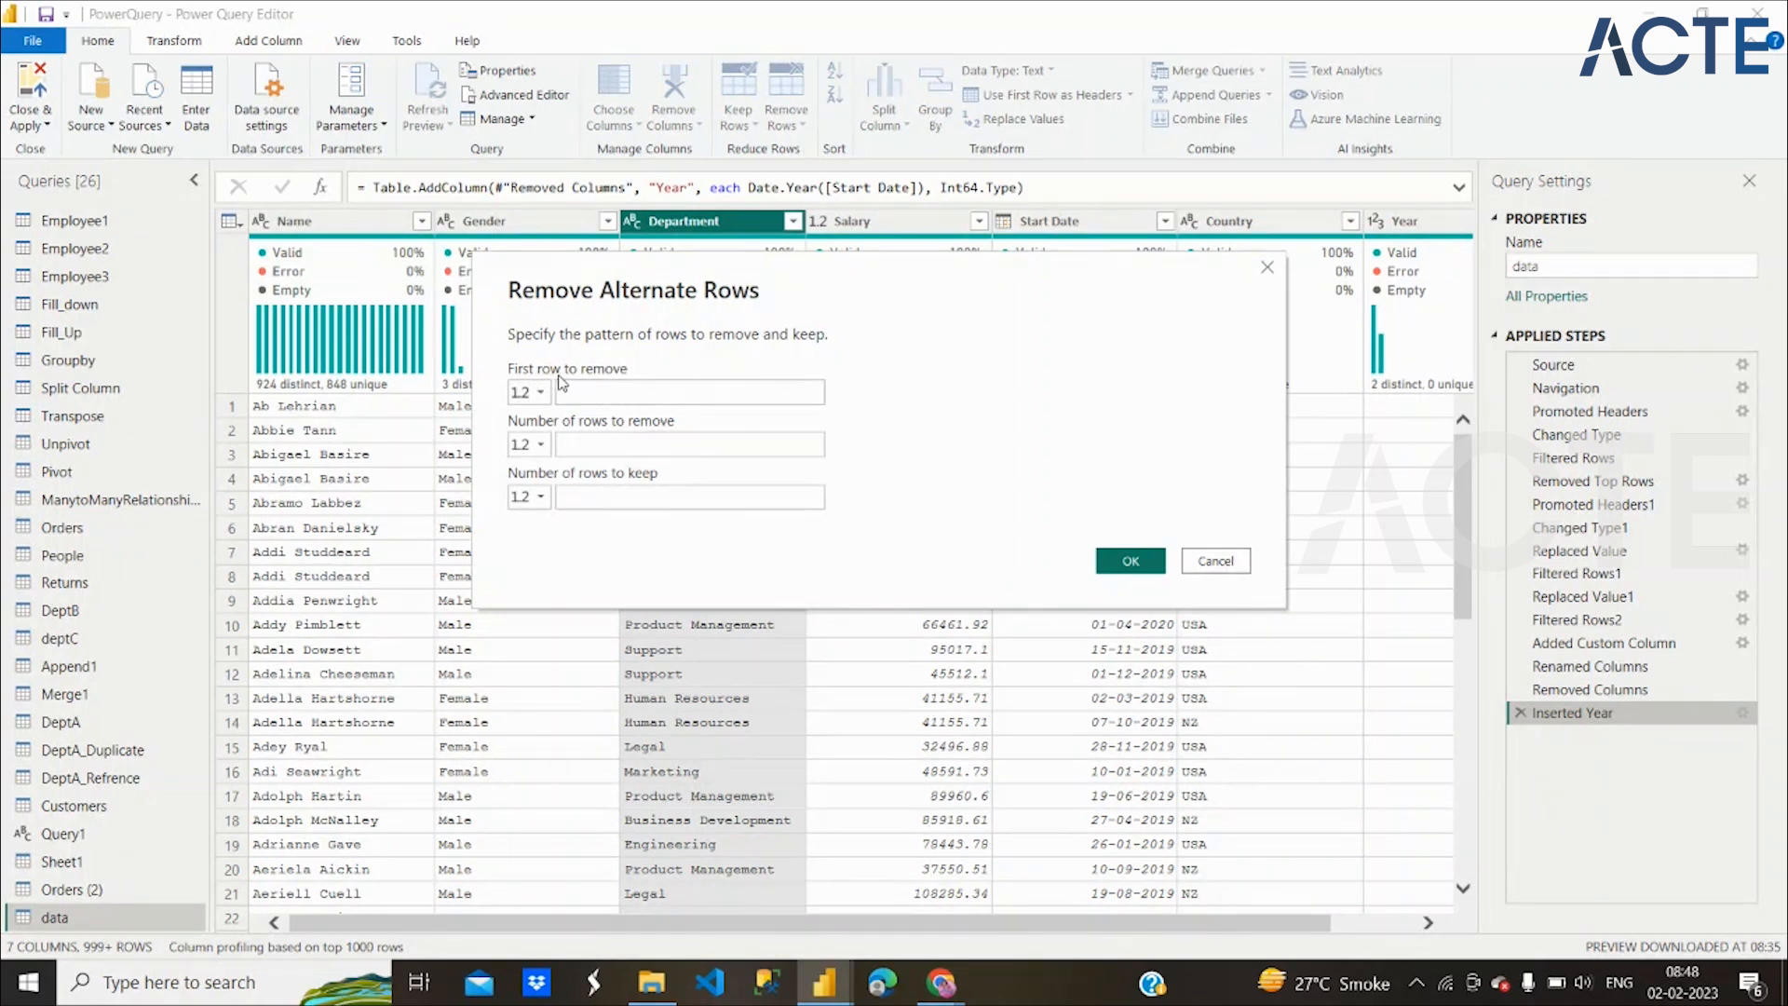
left_click(613, 392)
left_click(583, 446)
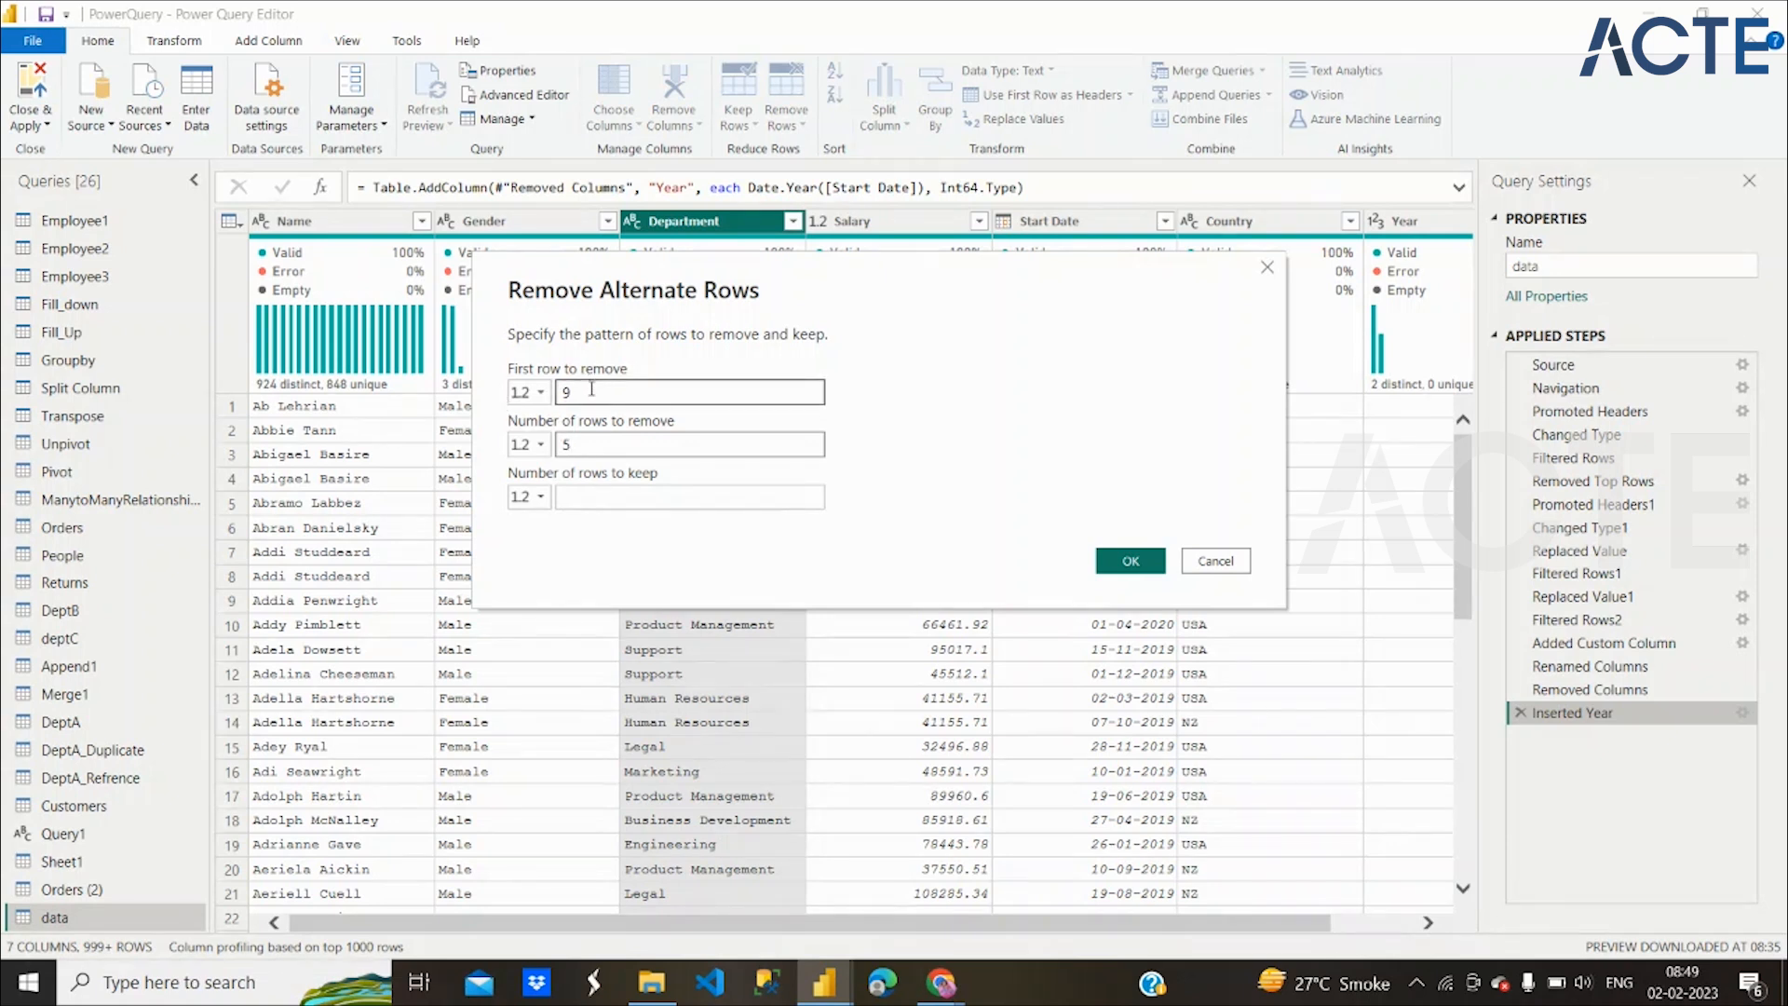
left_click(592, 499)
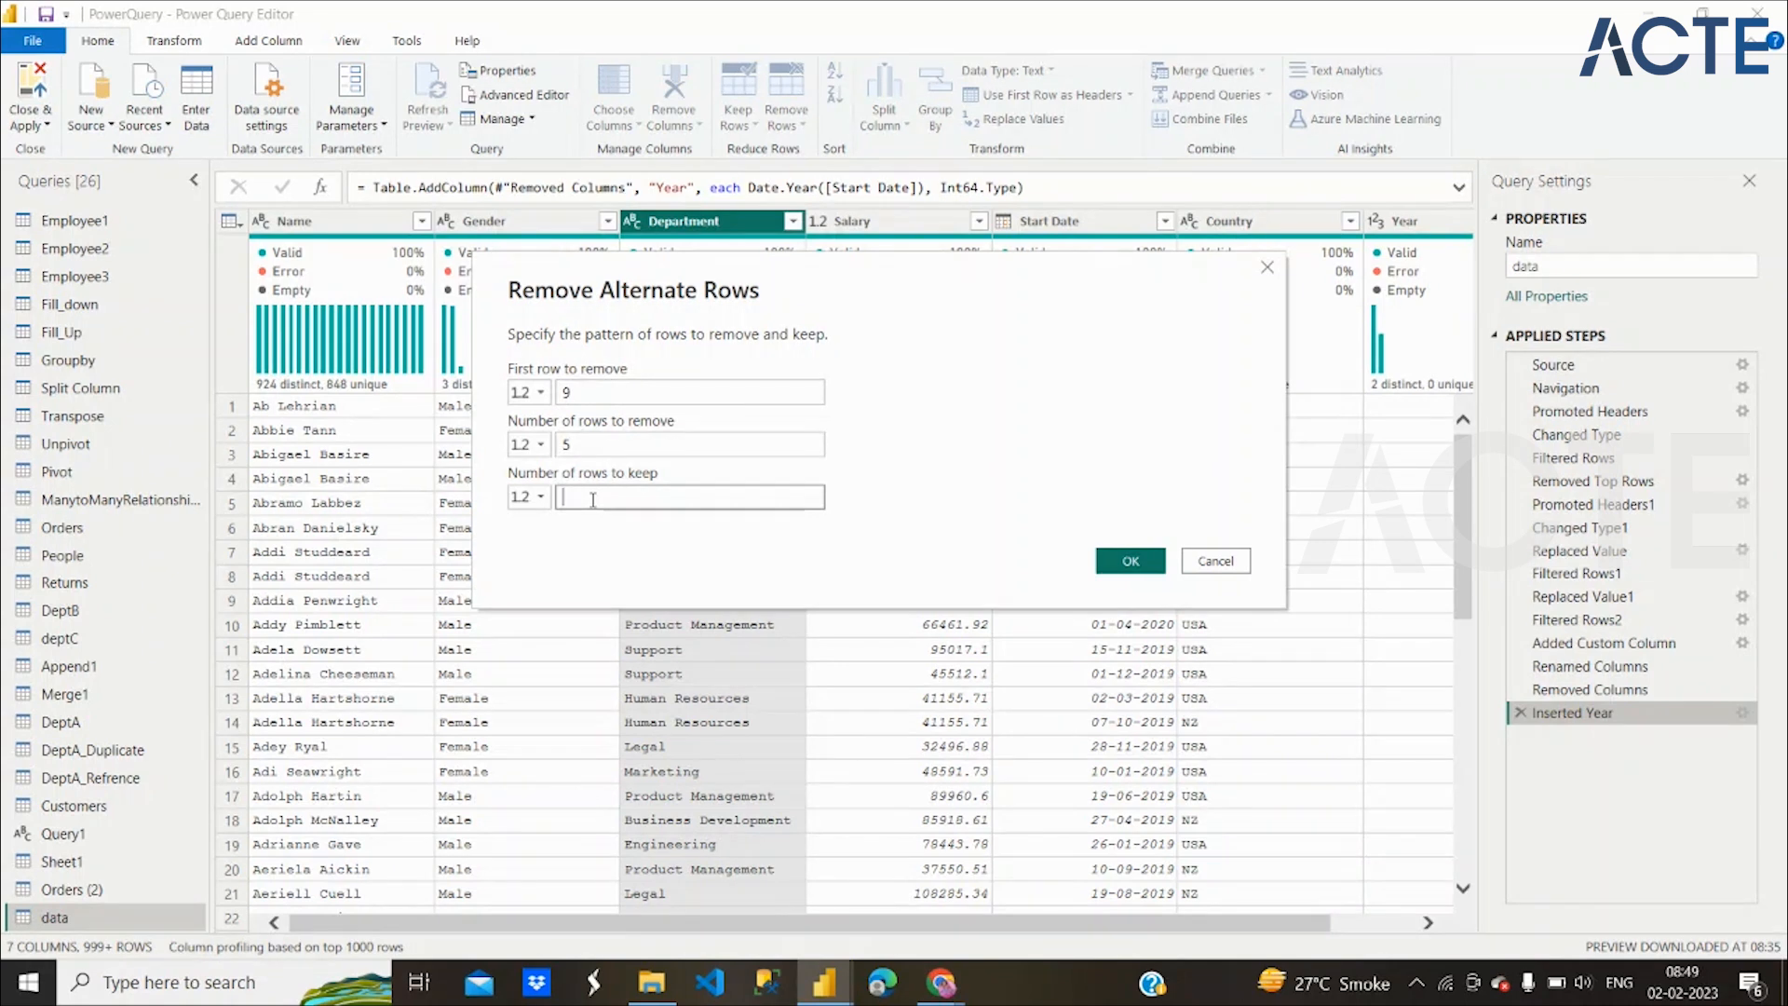
type("15")
left_click(1130, 562)
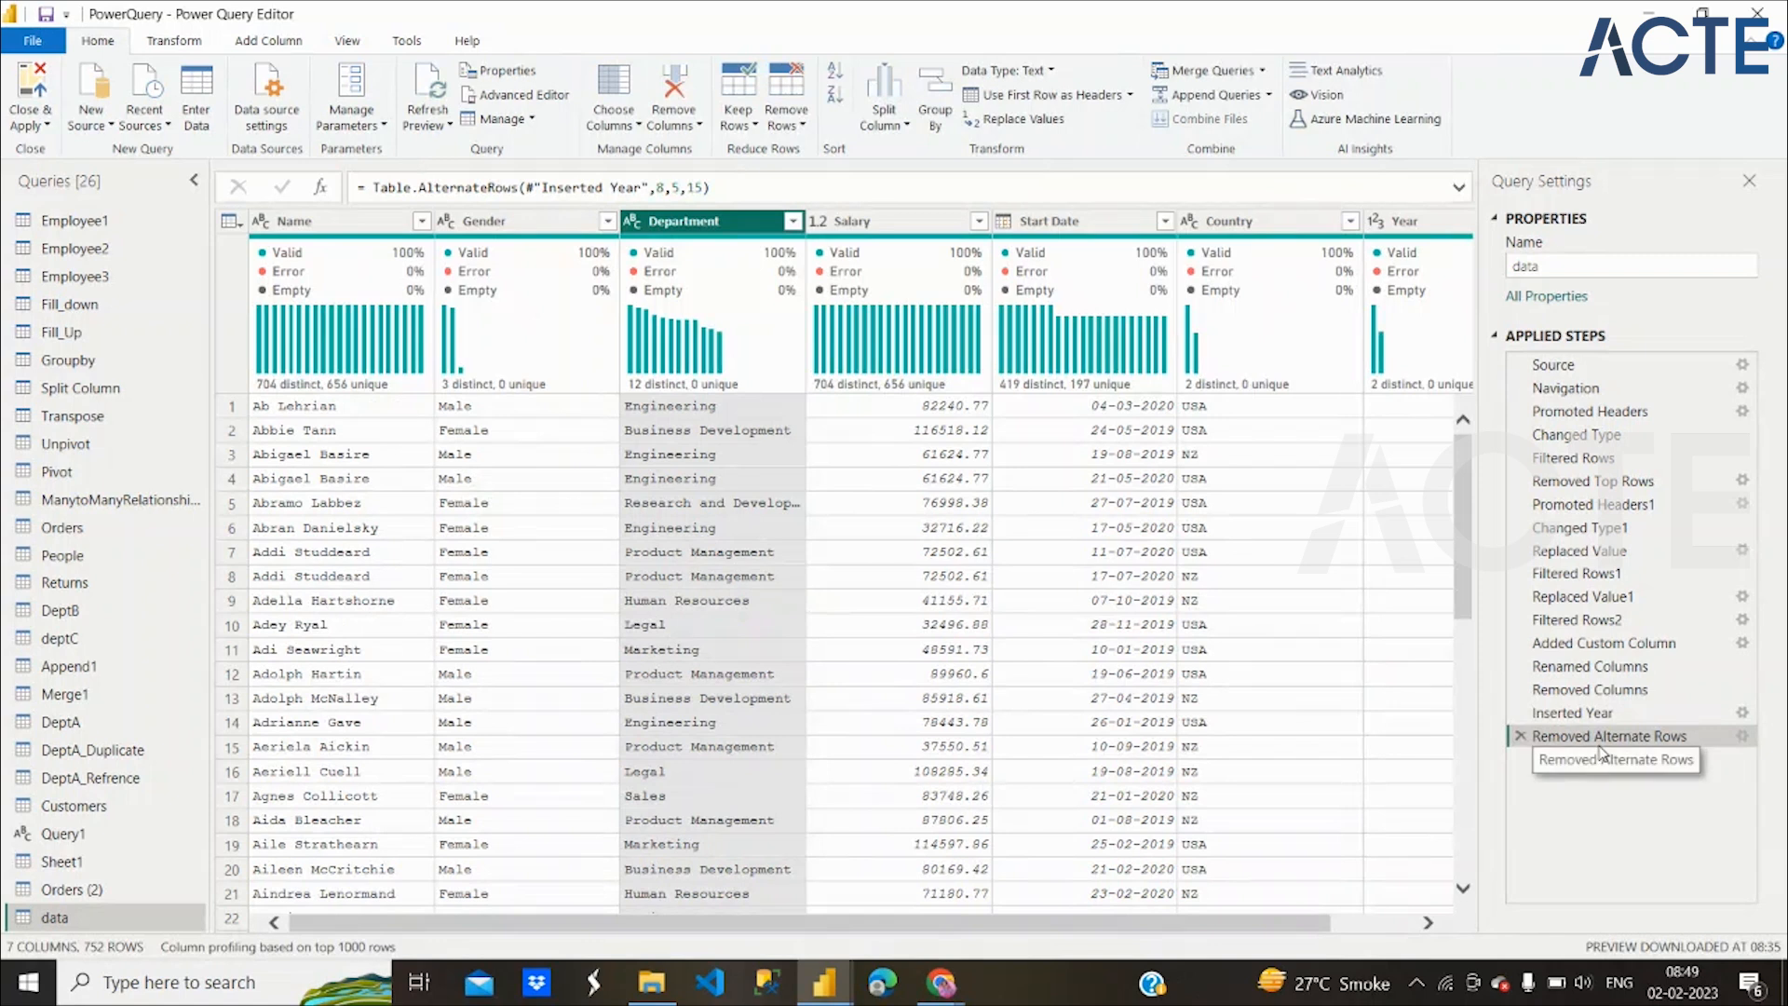
left_click(1521, 738)
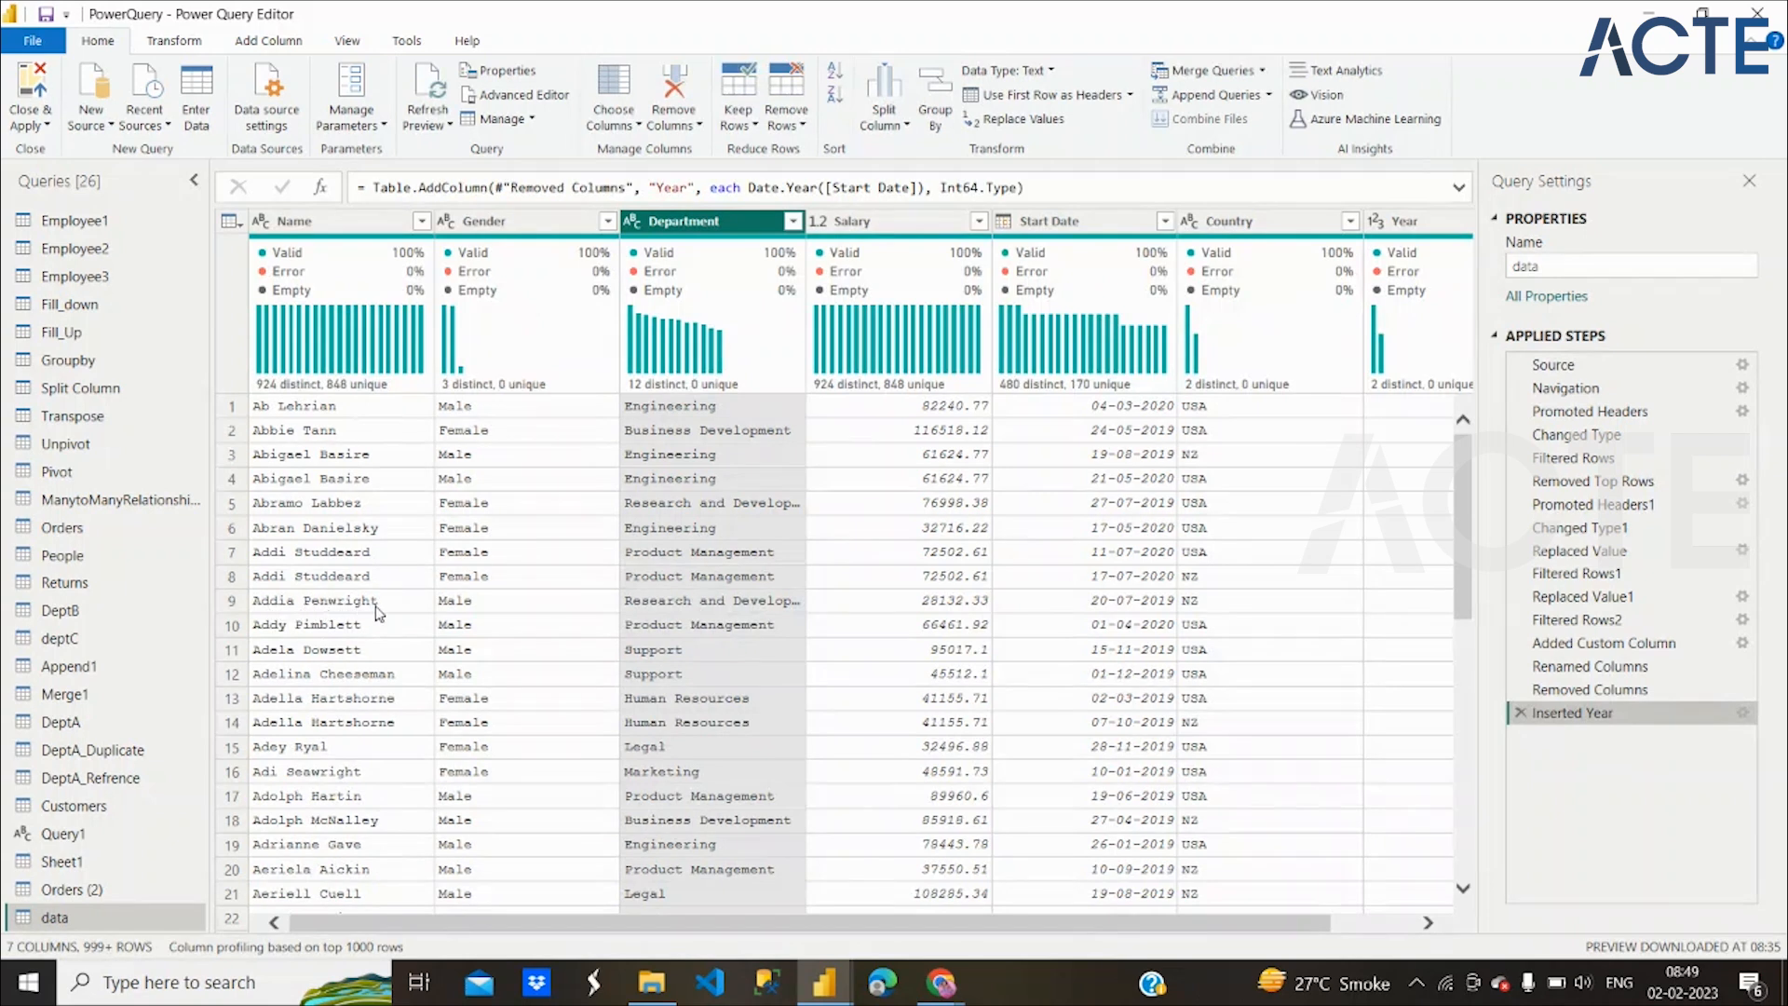
Remove alternate rows from the data query, starting at row 9, removing 10 rows and keeping 15
left_click(786, 121)
left_click(831, 198)
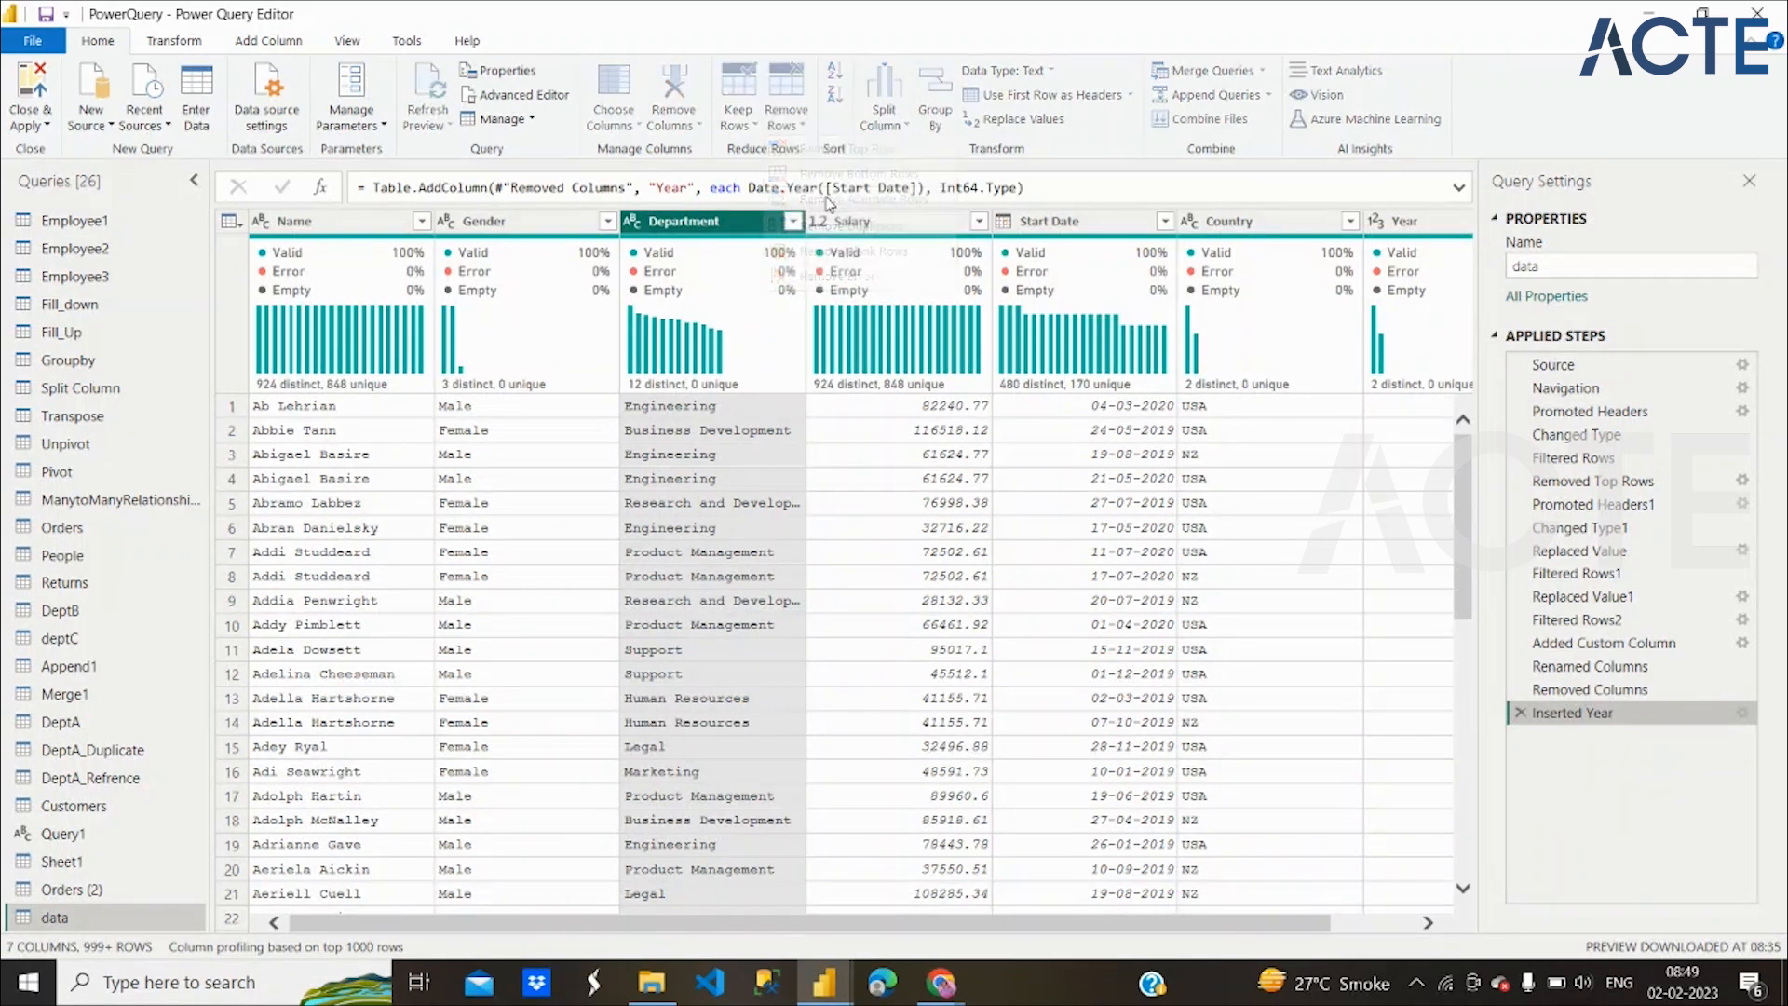
type("9")
left_click(676, 496)
type("10")
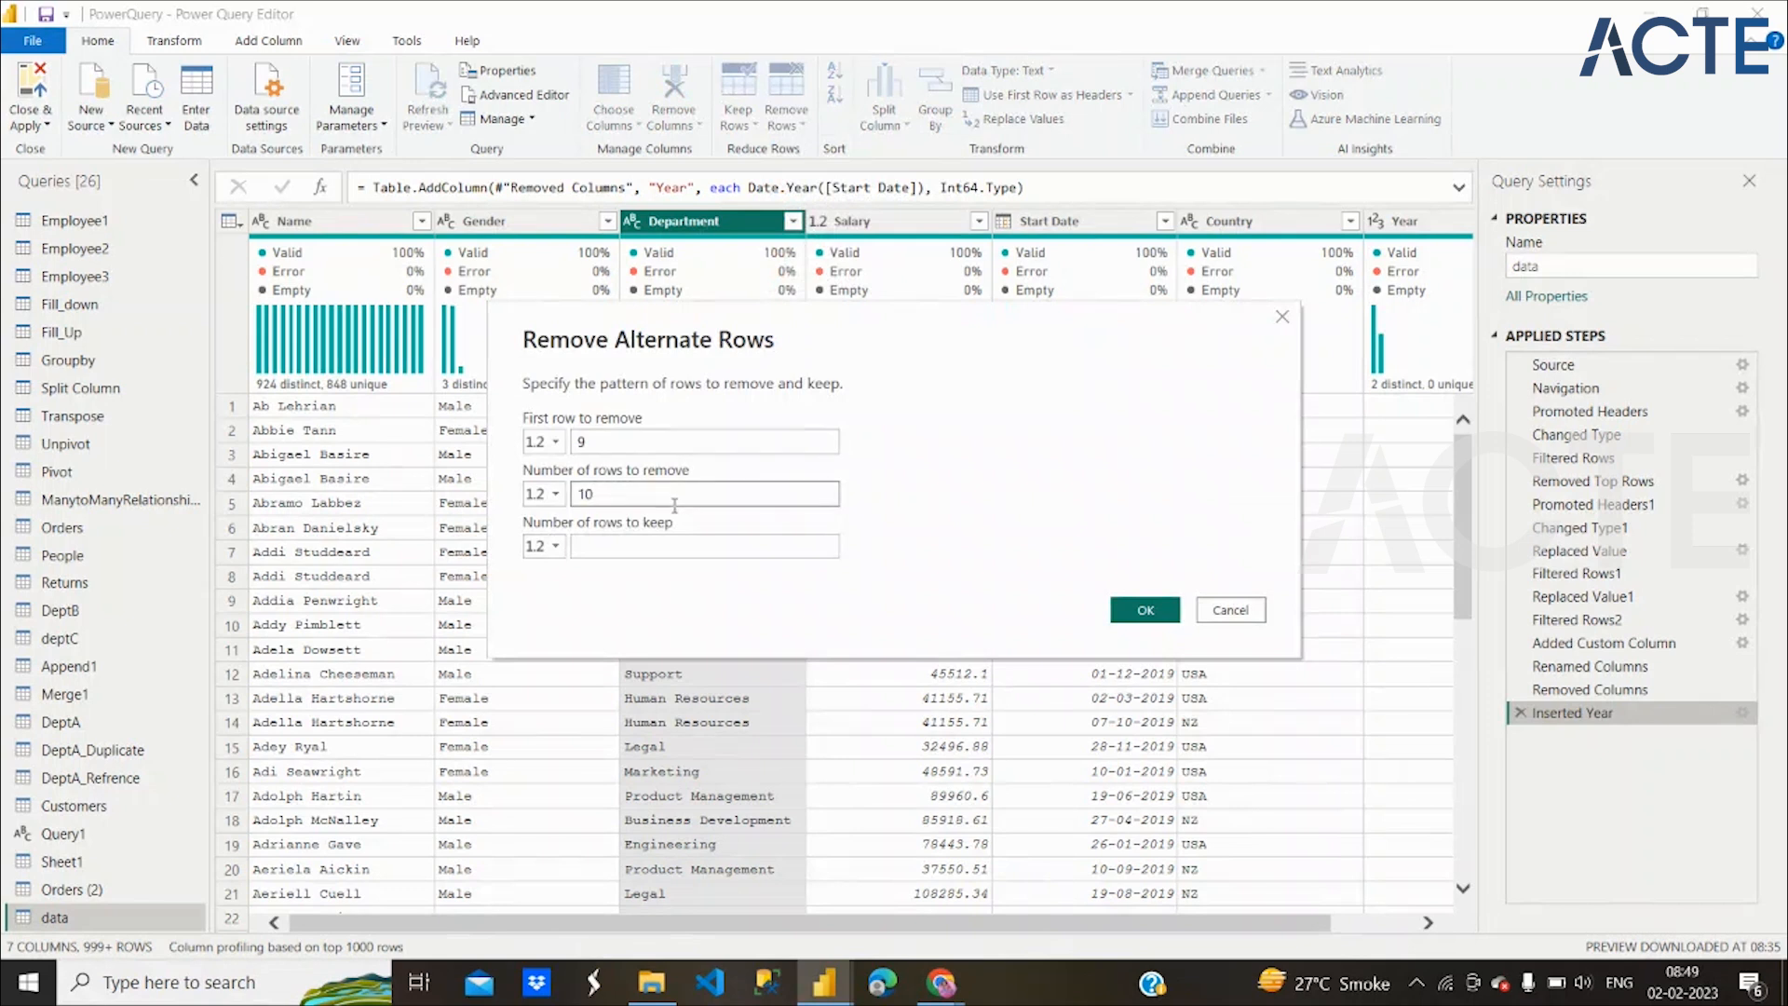
left_click(680, 545)
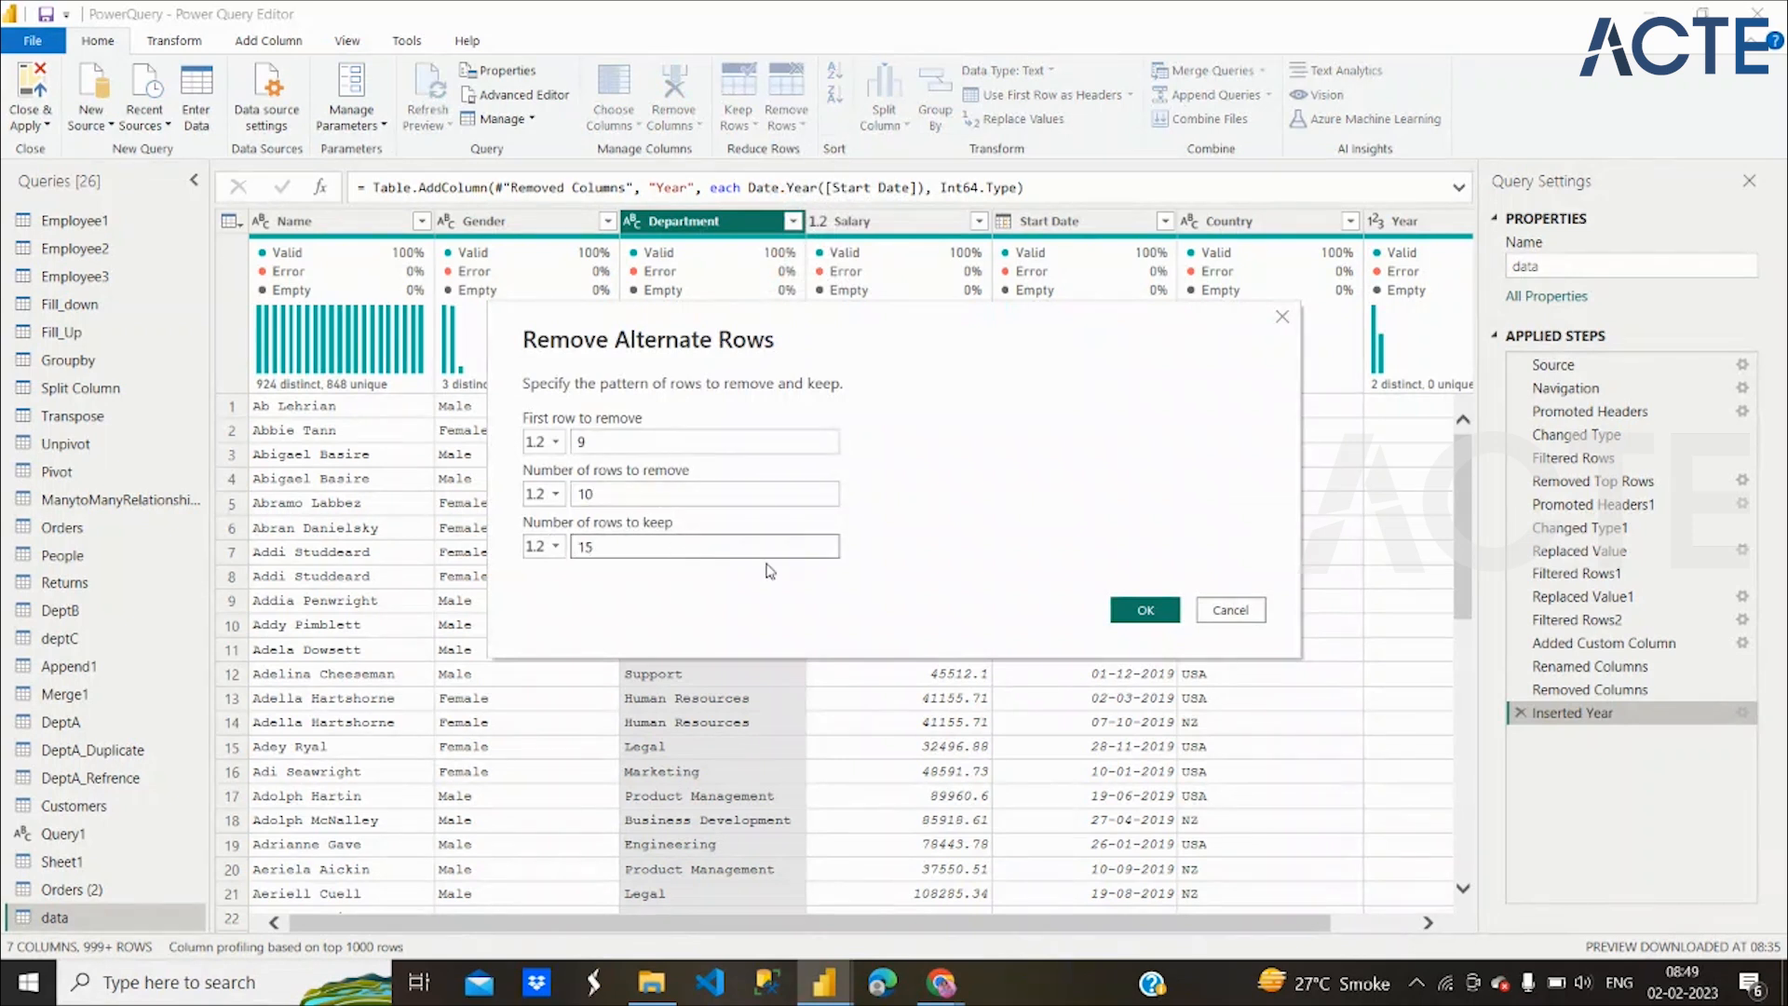
left_click(1145, 610)
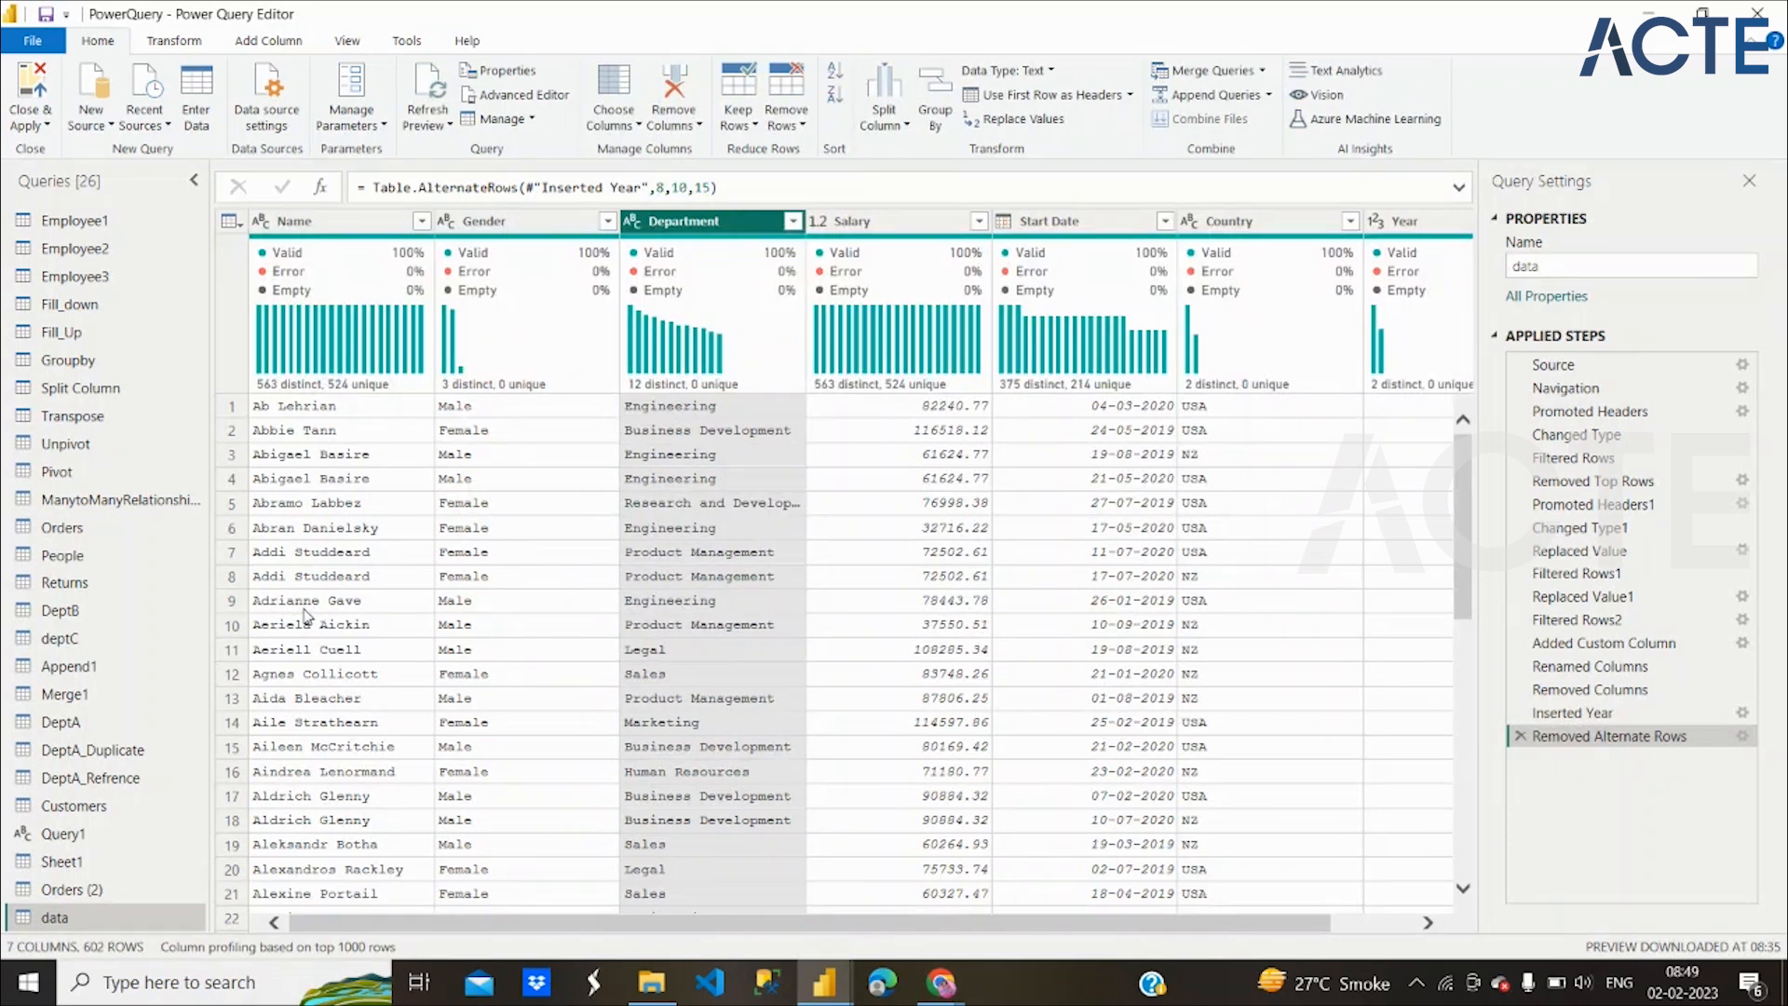
left_click(786, 112)
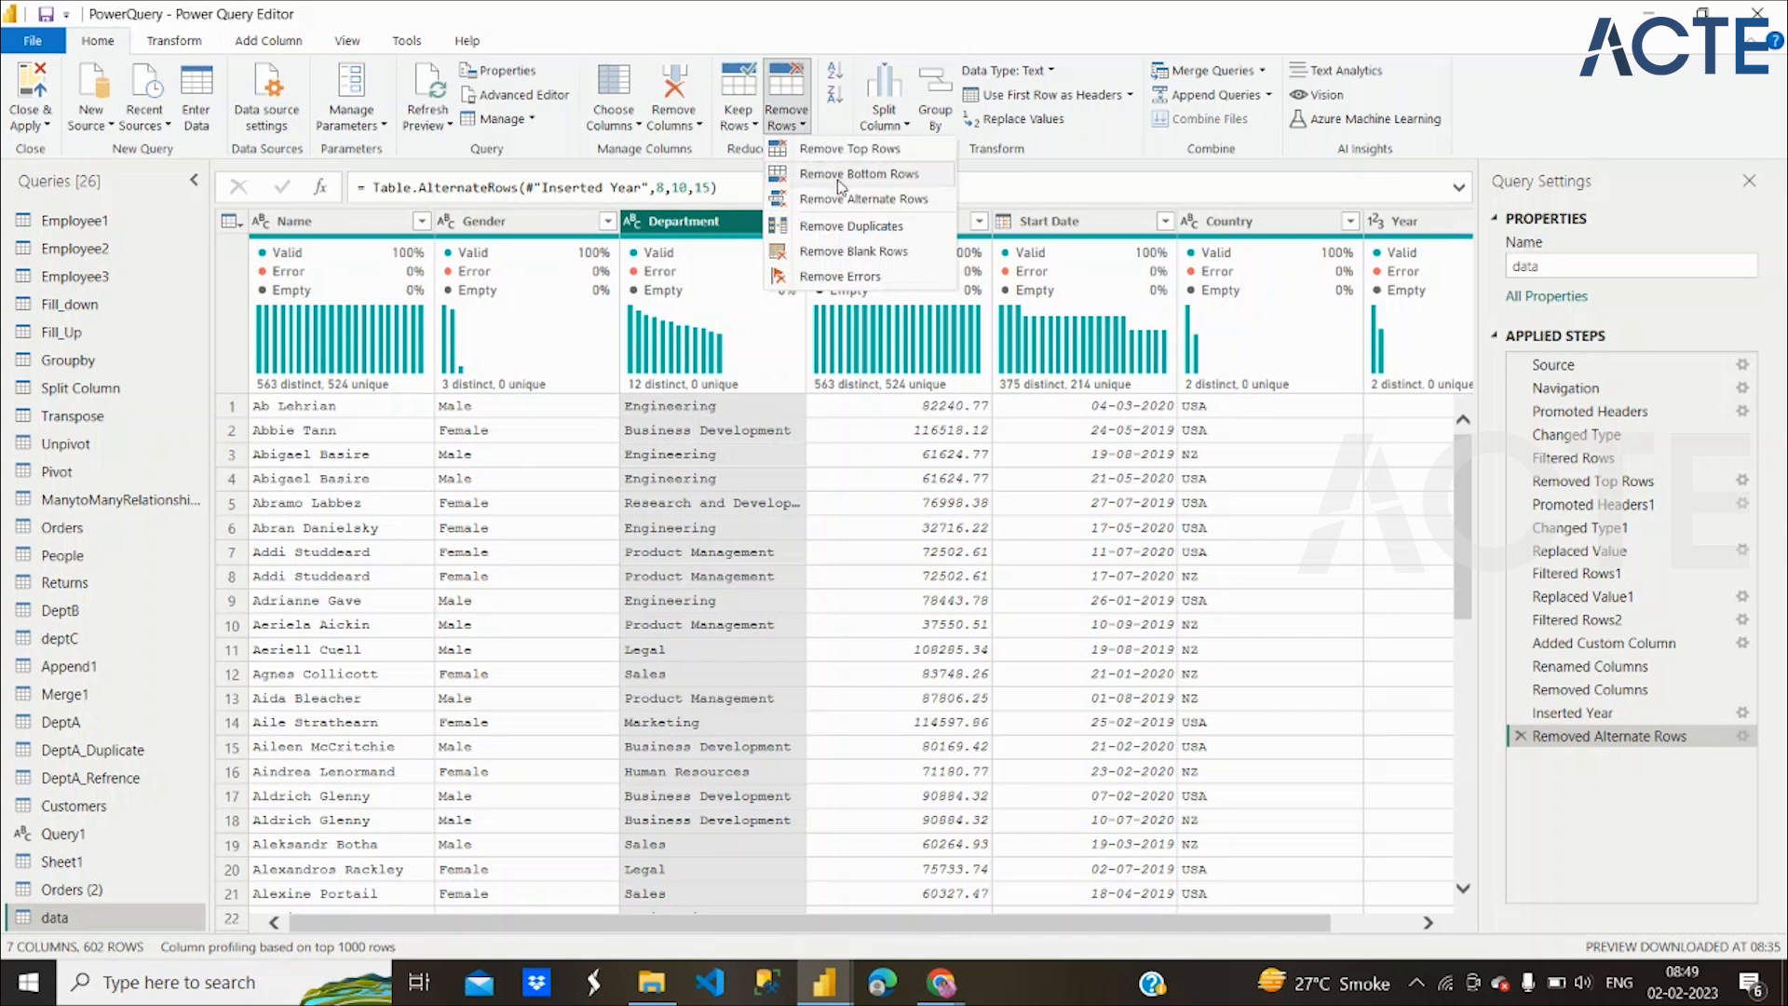
left_click(849, 199)
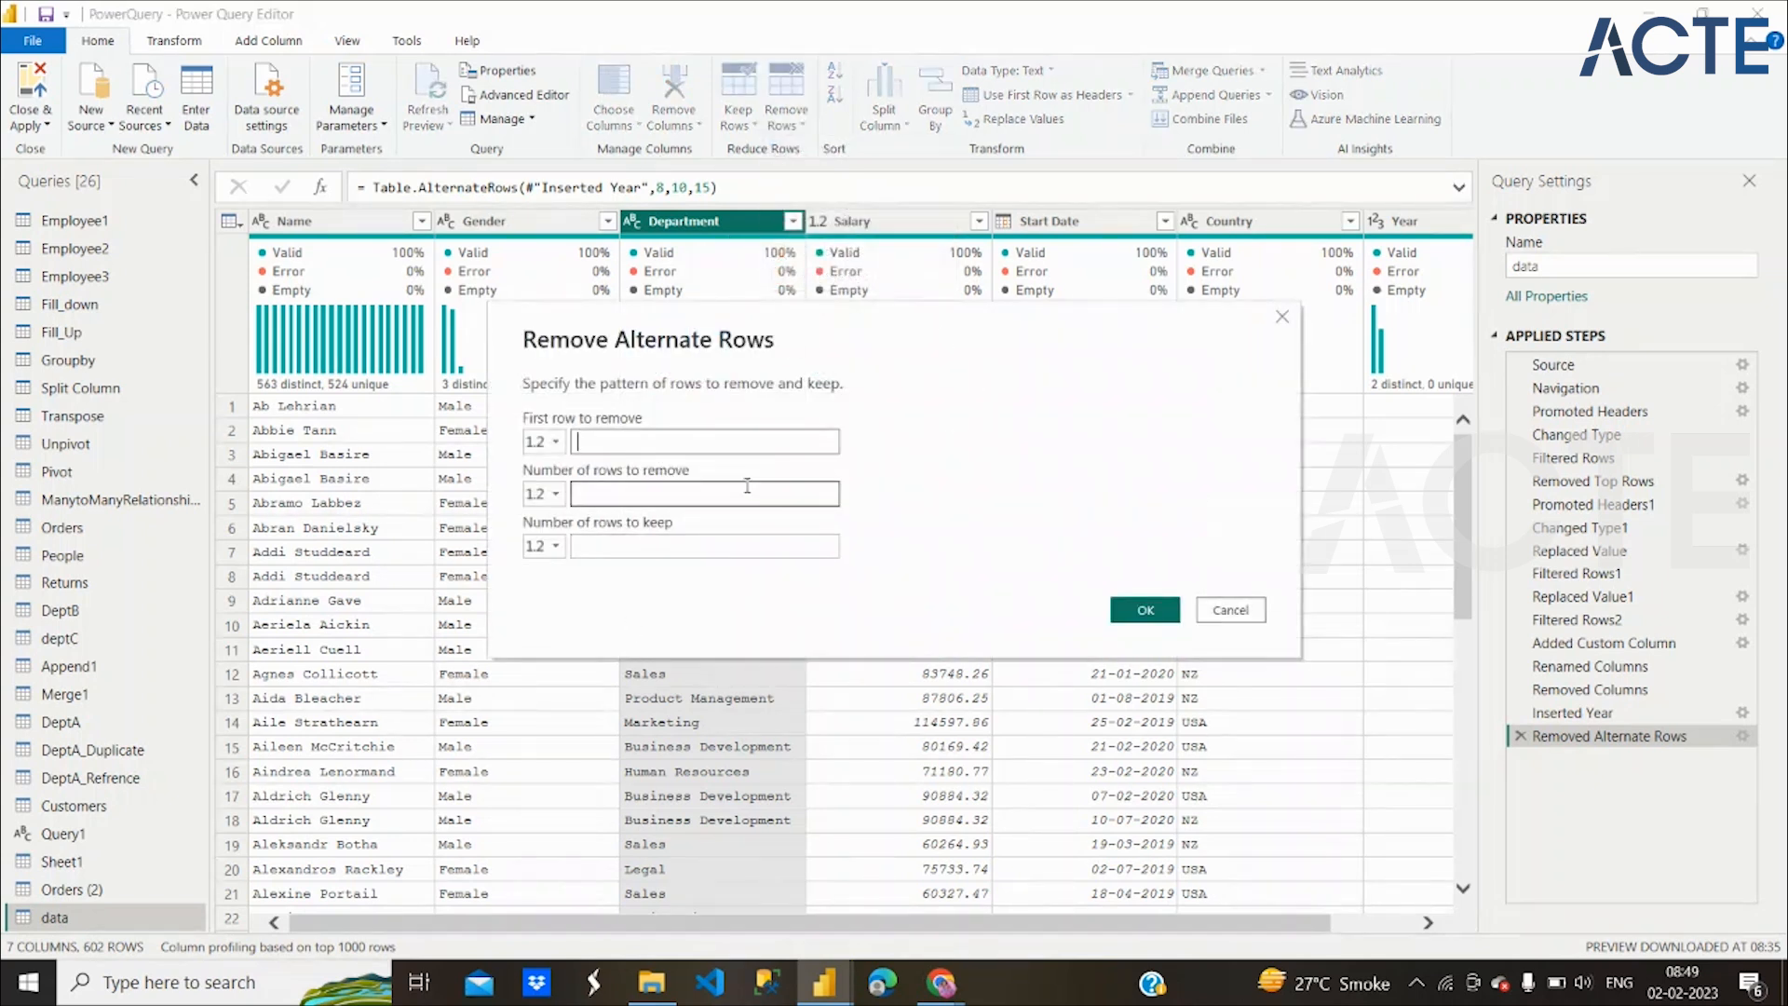
left_click(764, 385)
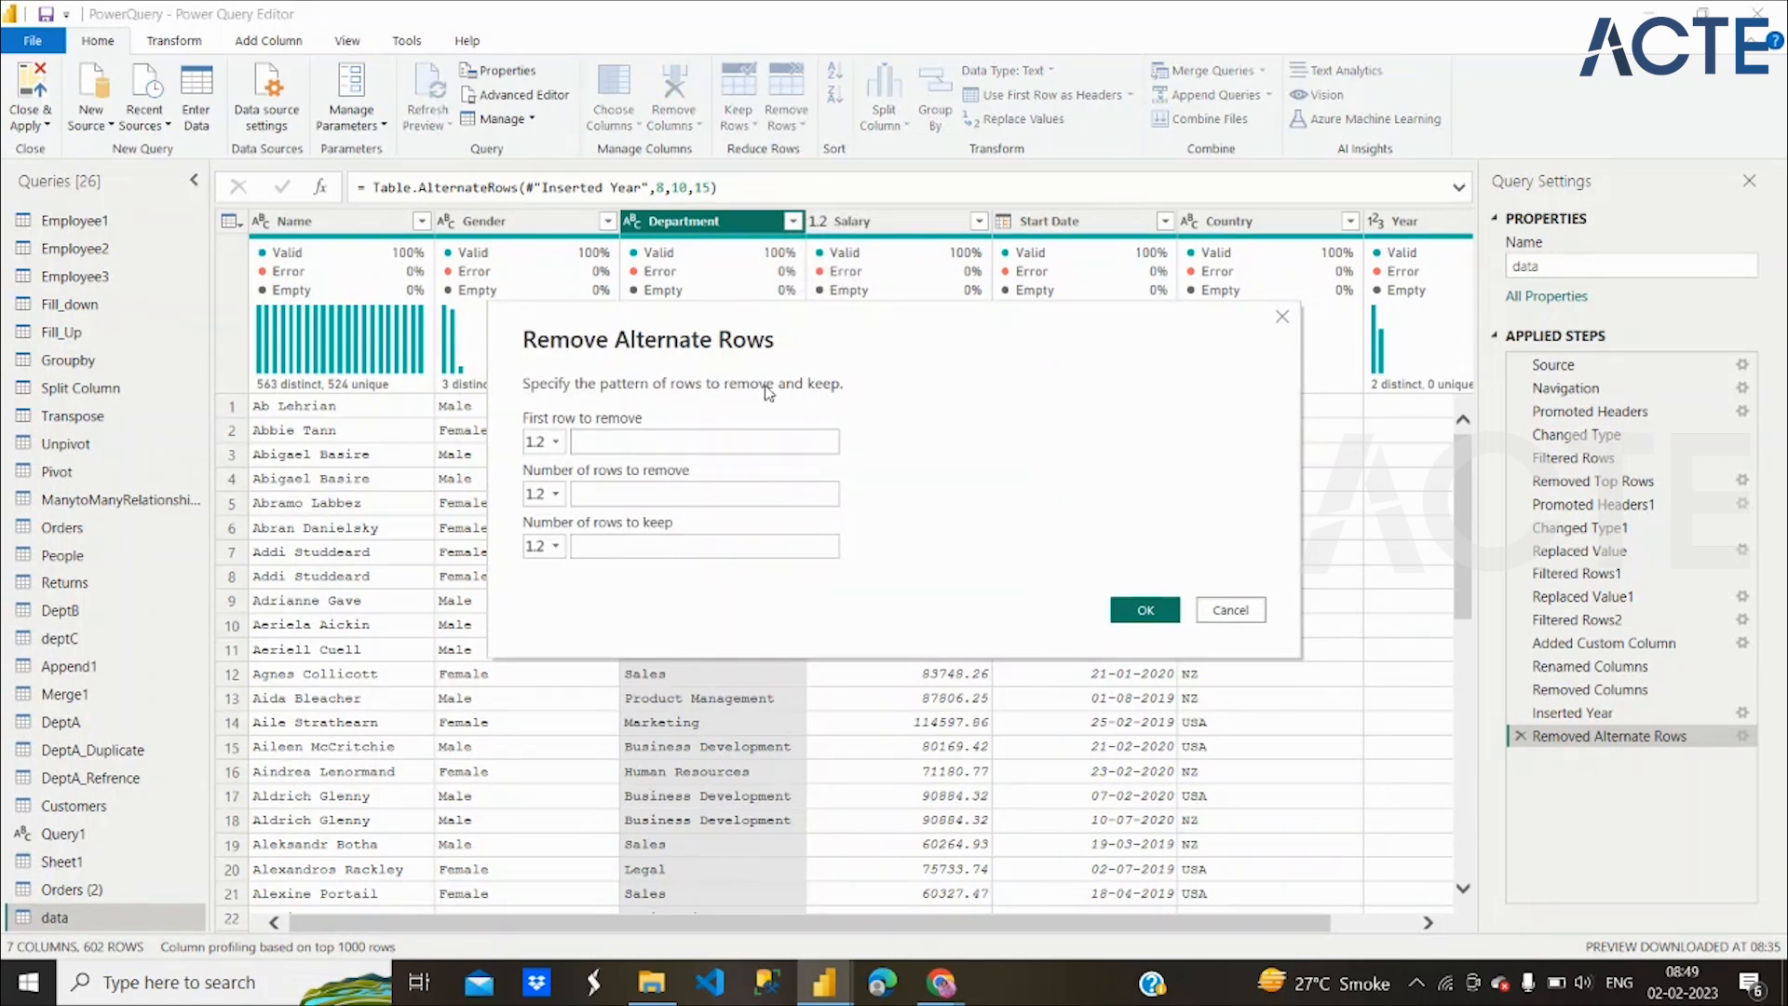
left_click(1211, 609)
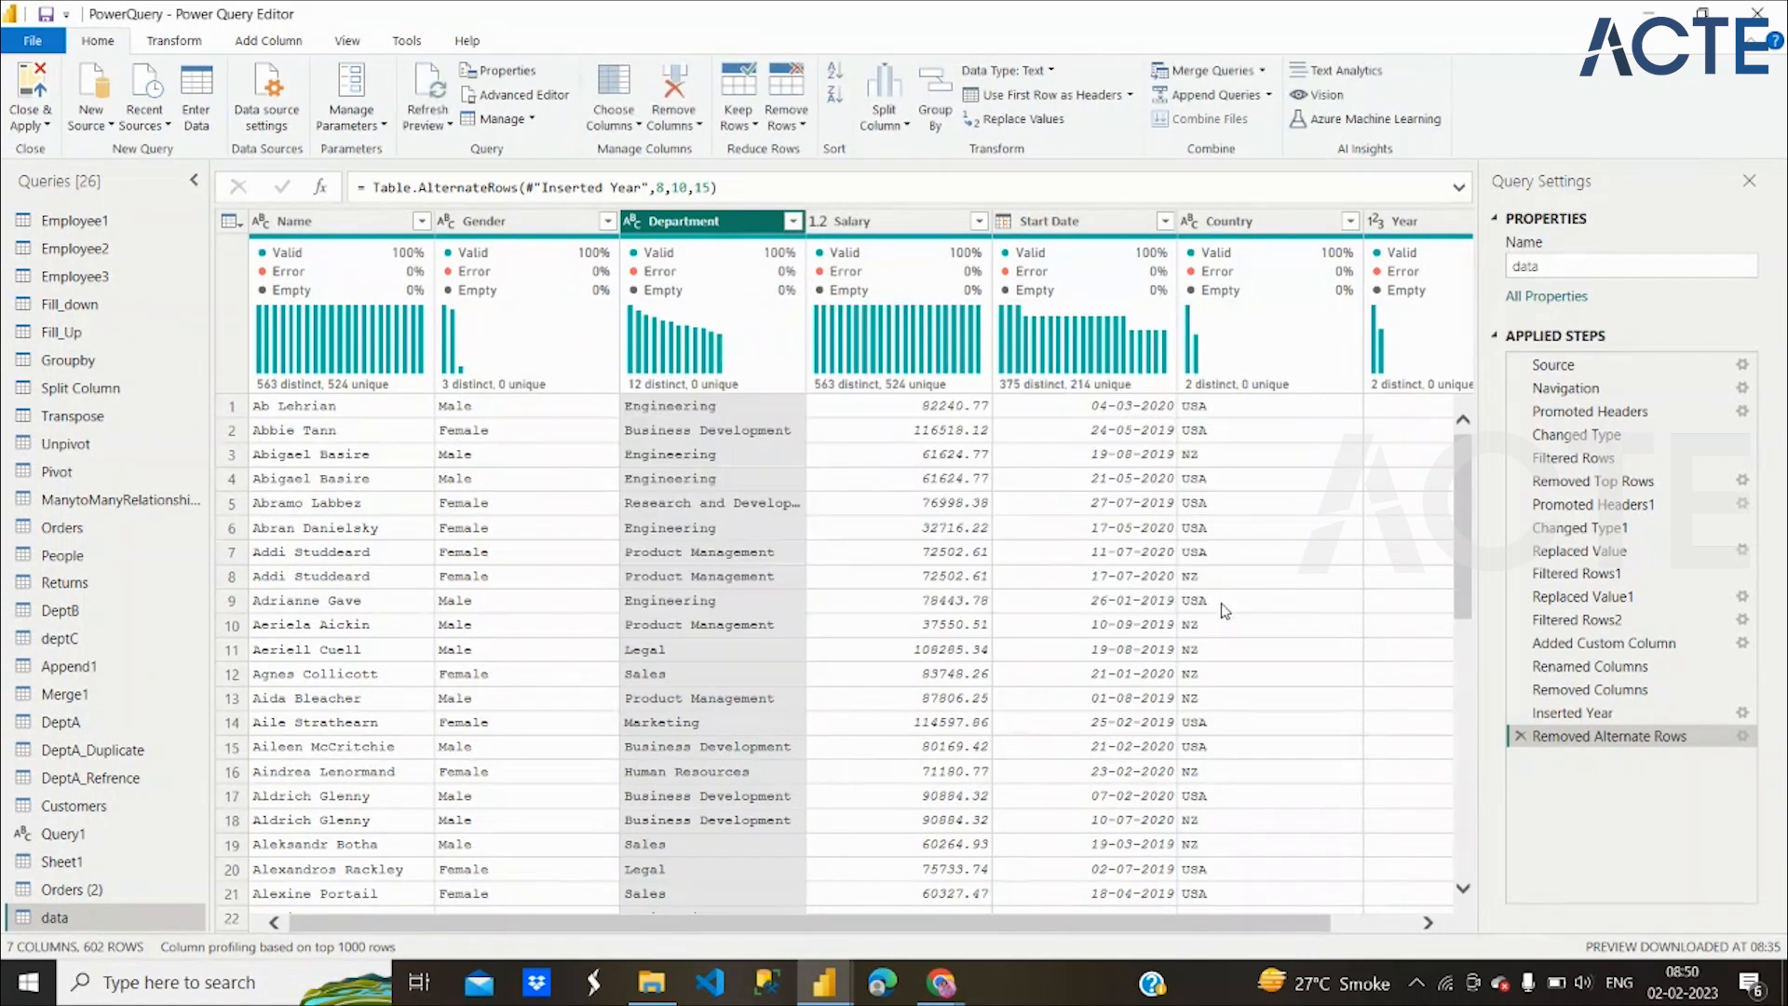
Delete the Removed Alternate Rows step from the applied steps and select the Gender column
left_click(1519, 735)
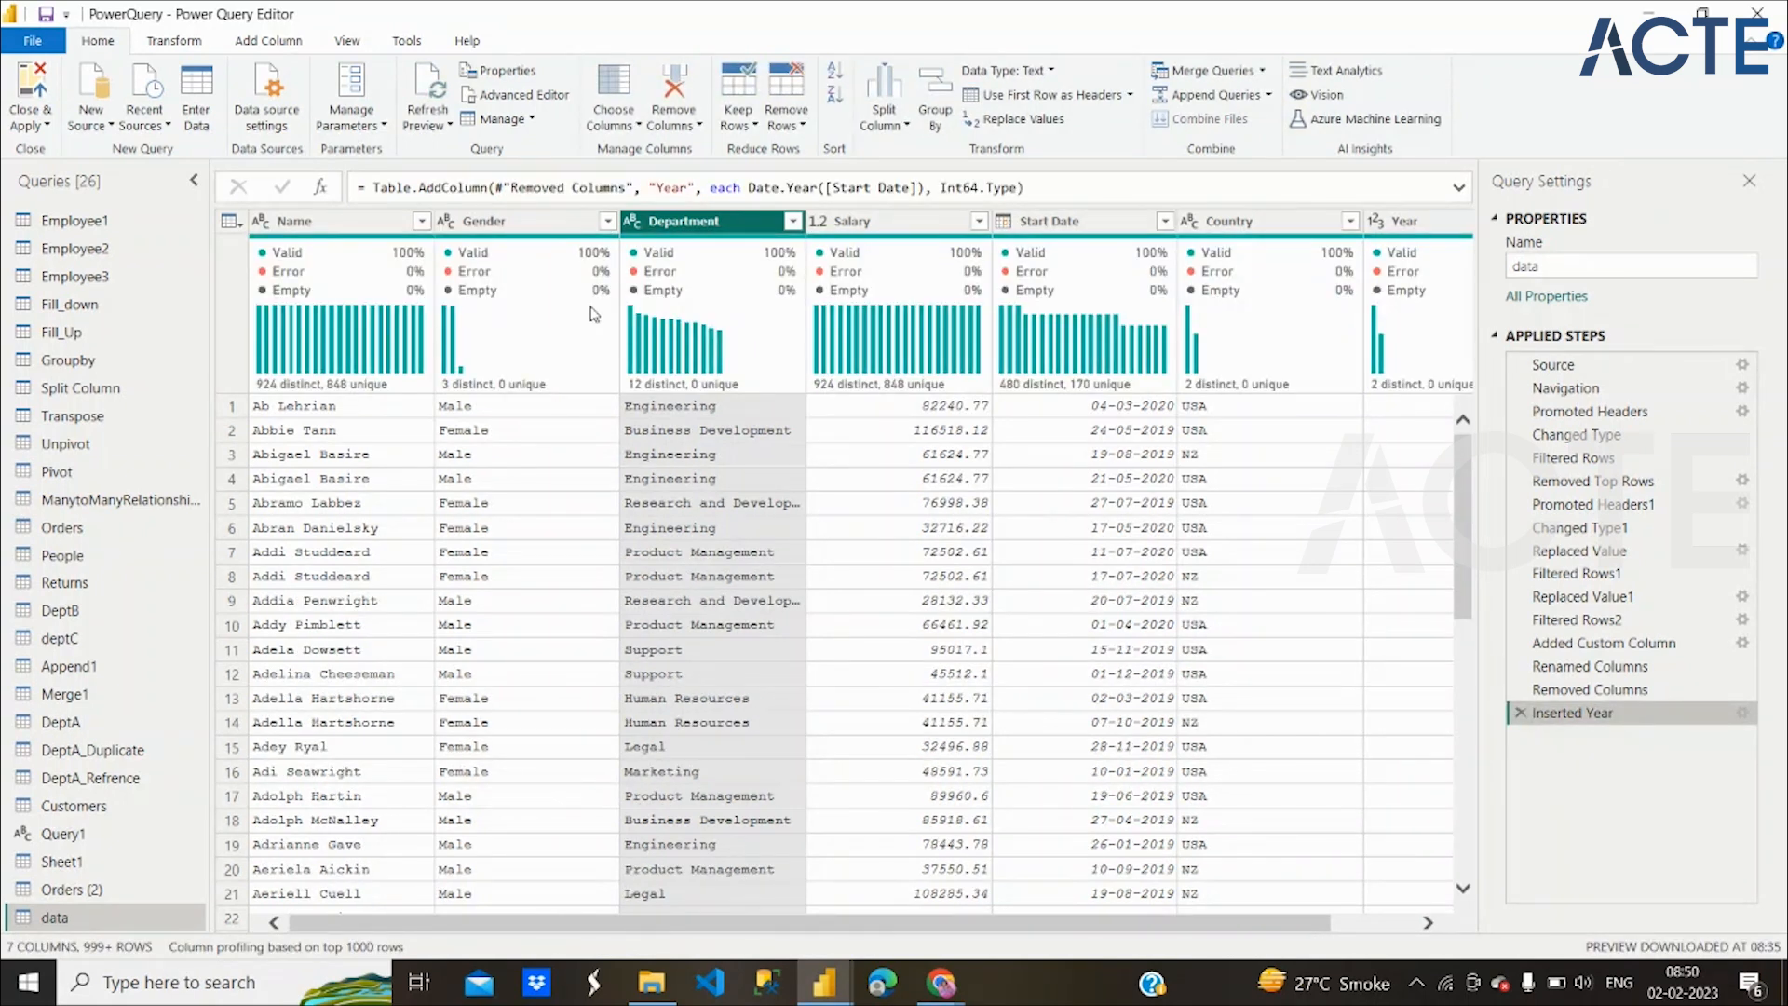
left_click(594, 313)
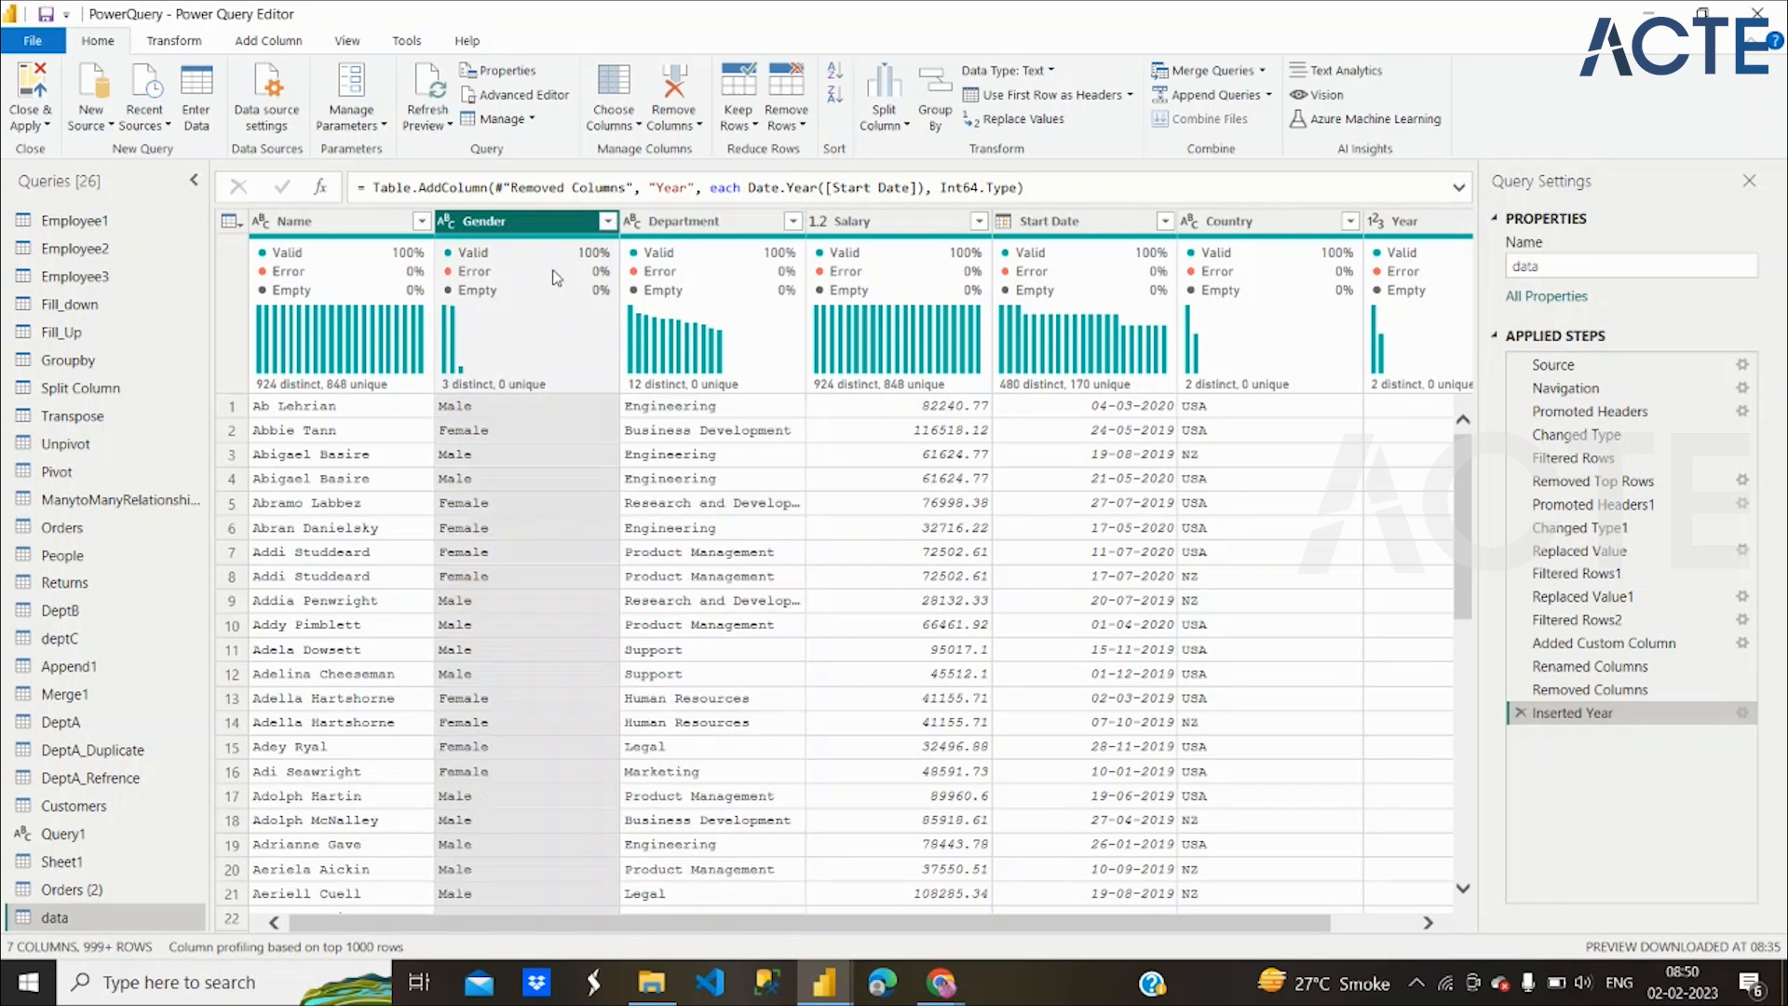
Examine the Keep Rows options and the Keep Range of Rows settings without applying them
left_click(736, 121)
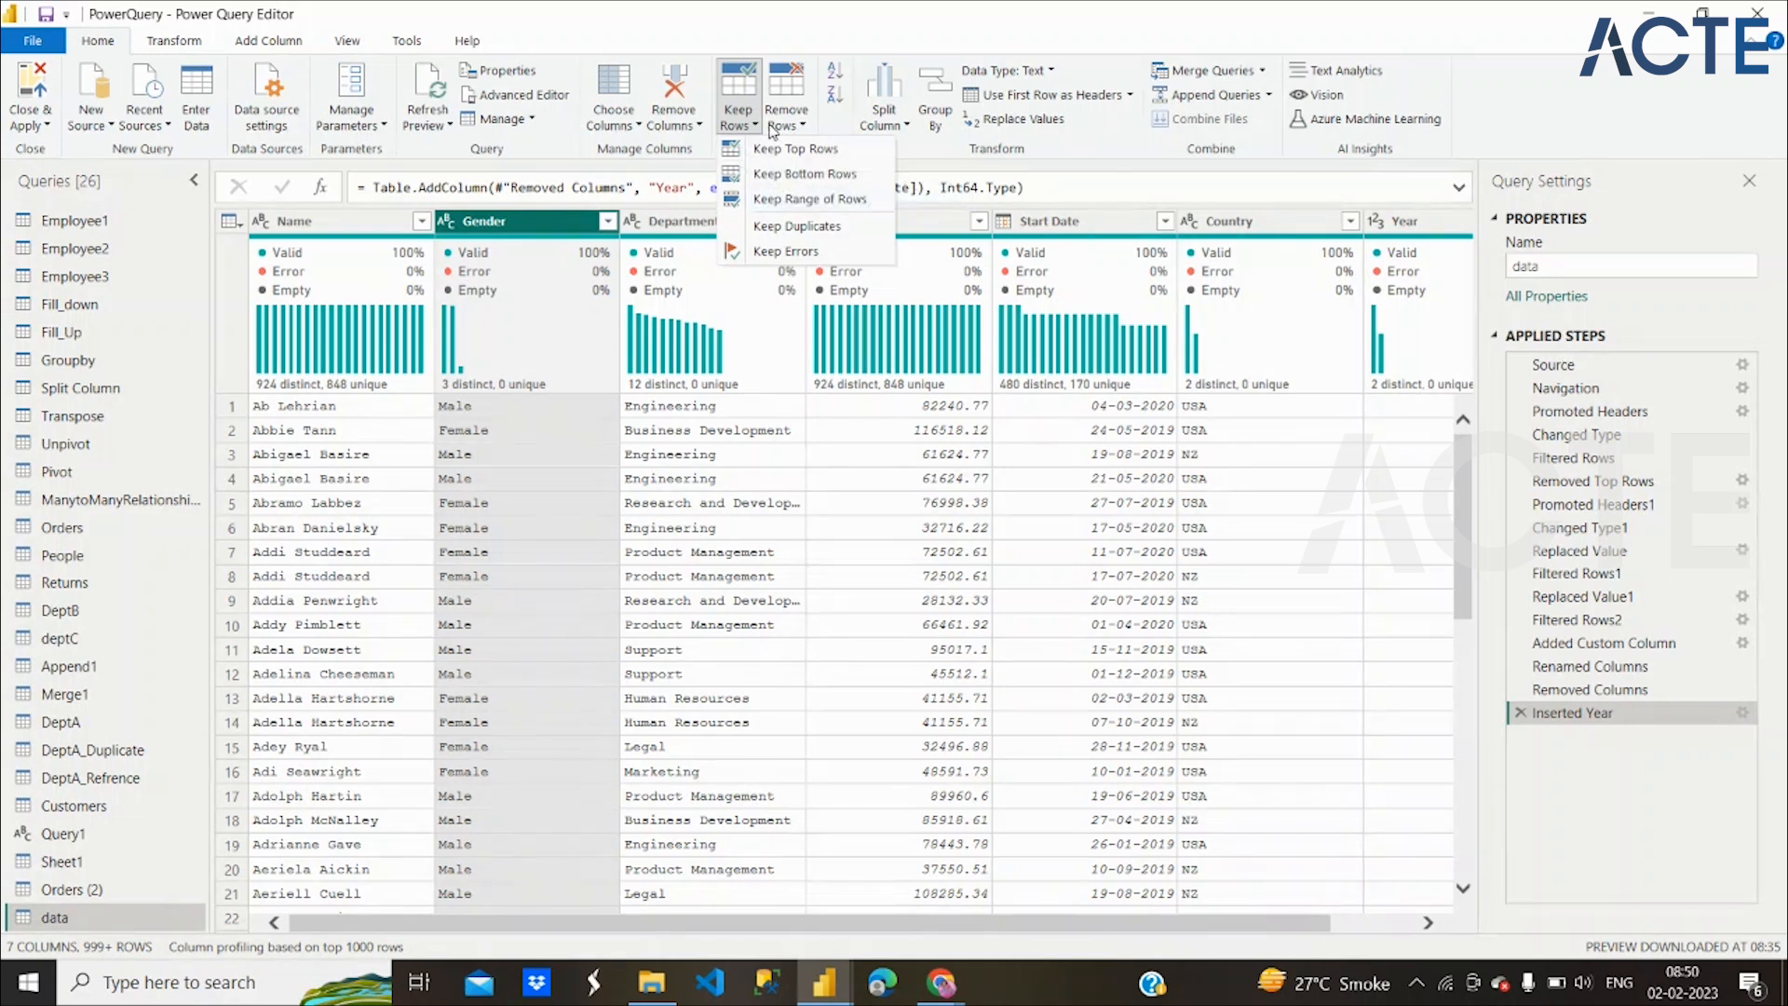
left_click(763, 199)
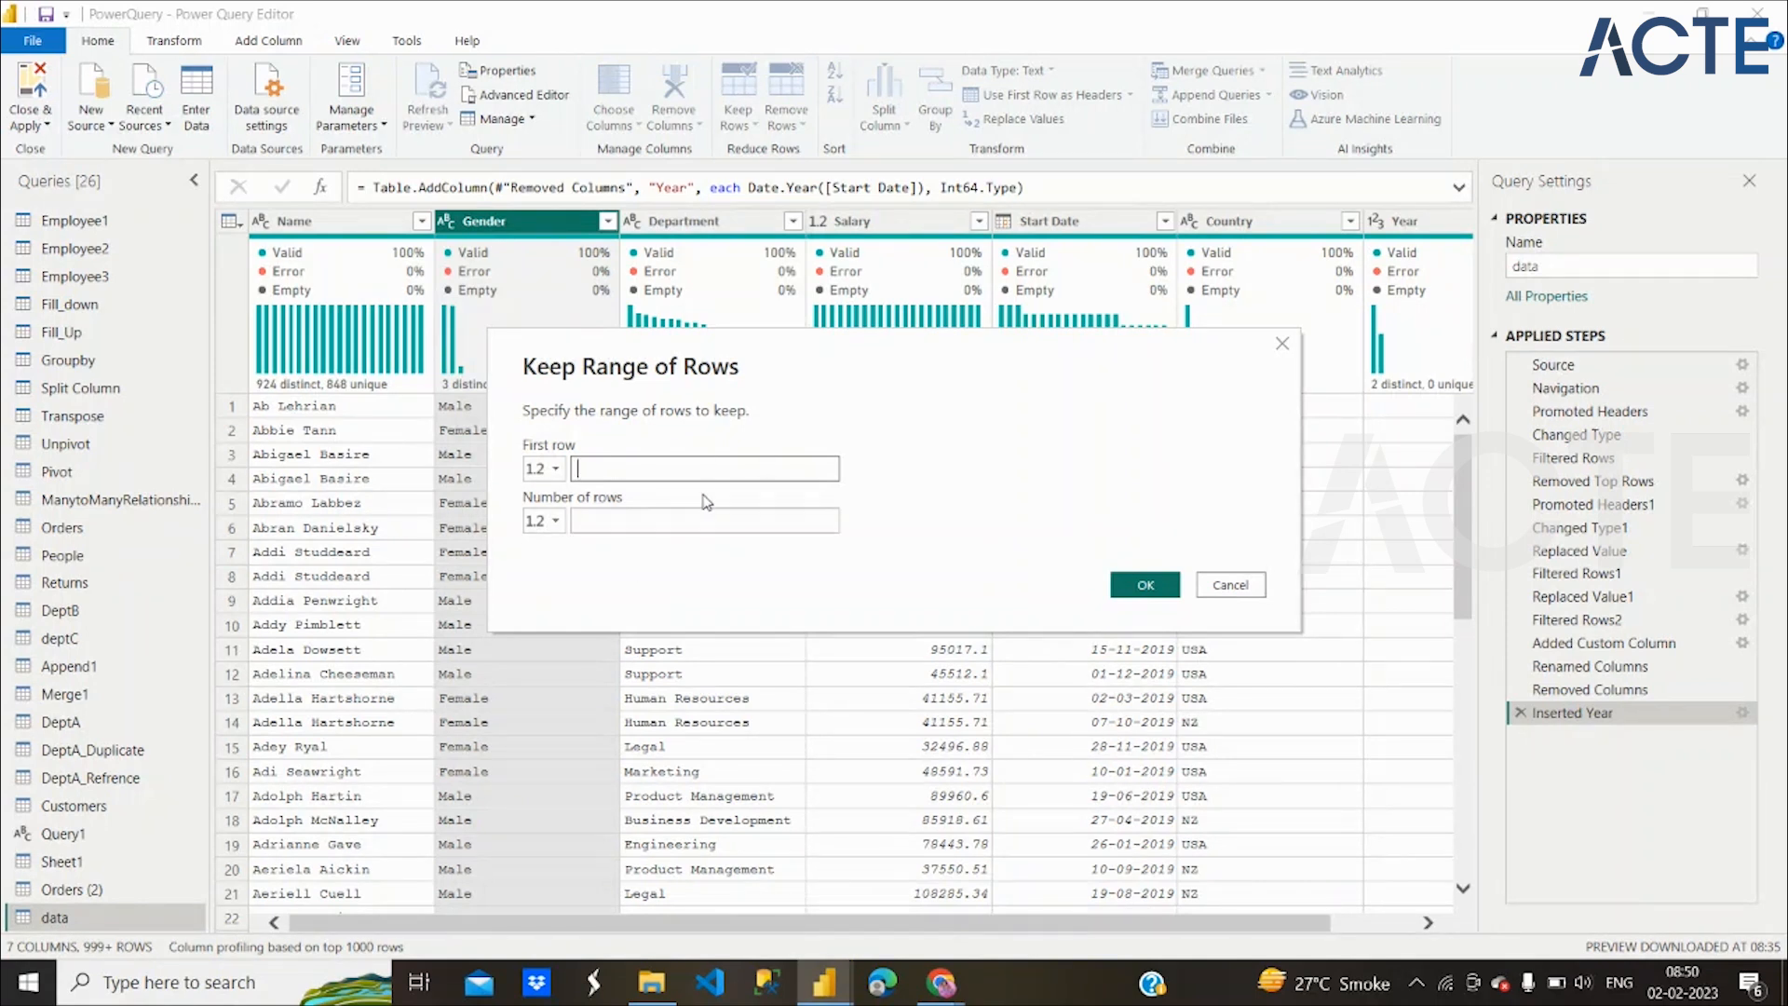
left_click(1227, 586)
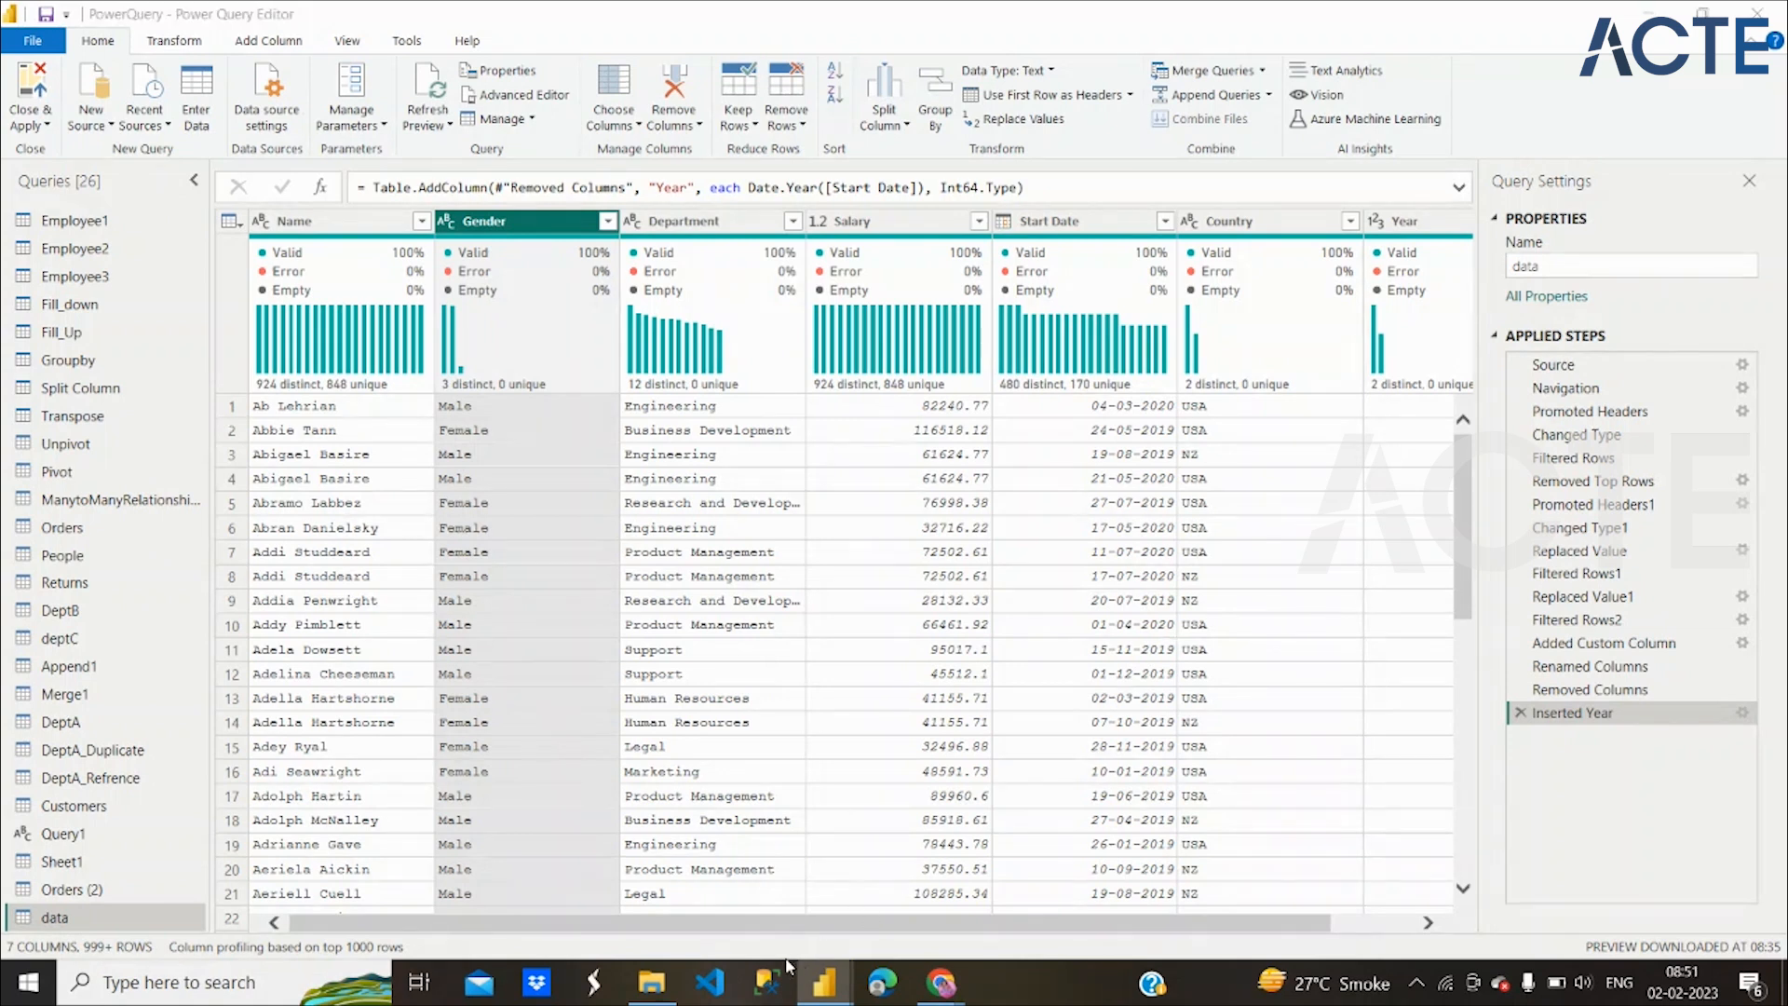
Switch to File Explorer and open the Power BI course presentation from the parent folder of Power Query
left_click(652, 982)
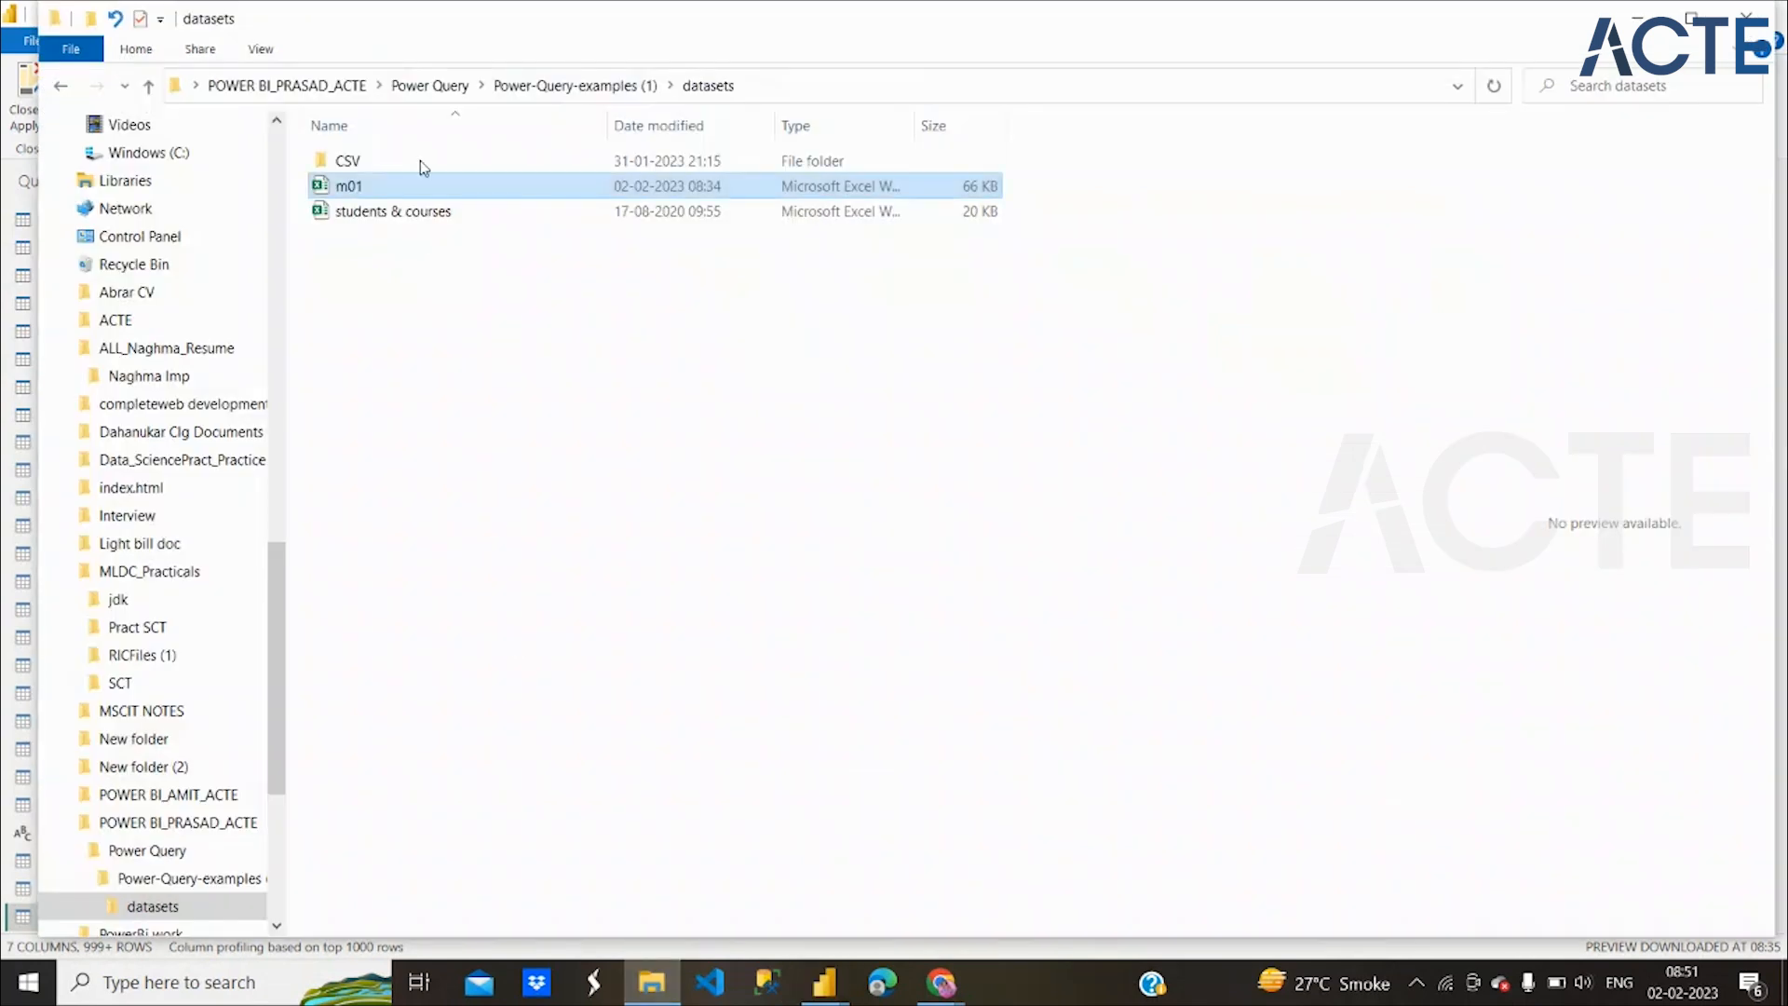
left_click(562, 87)
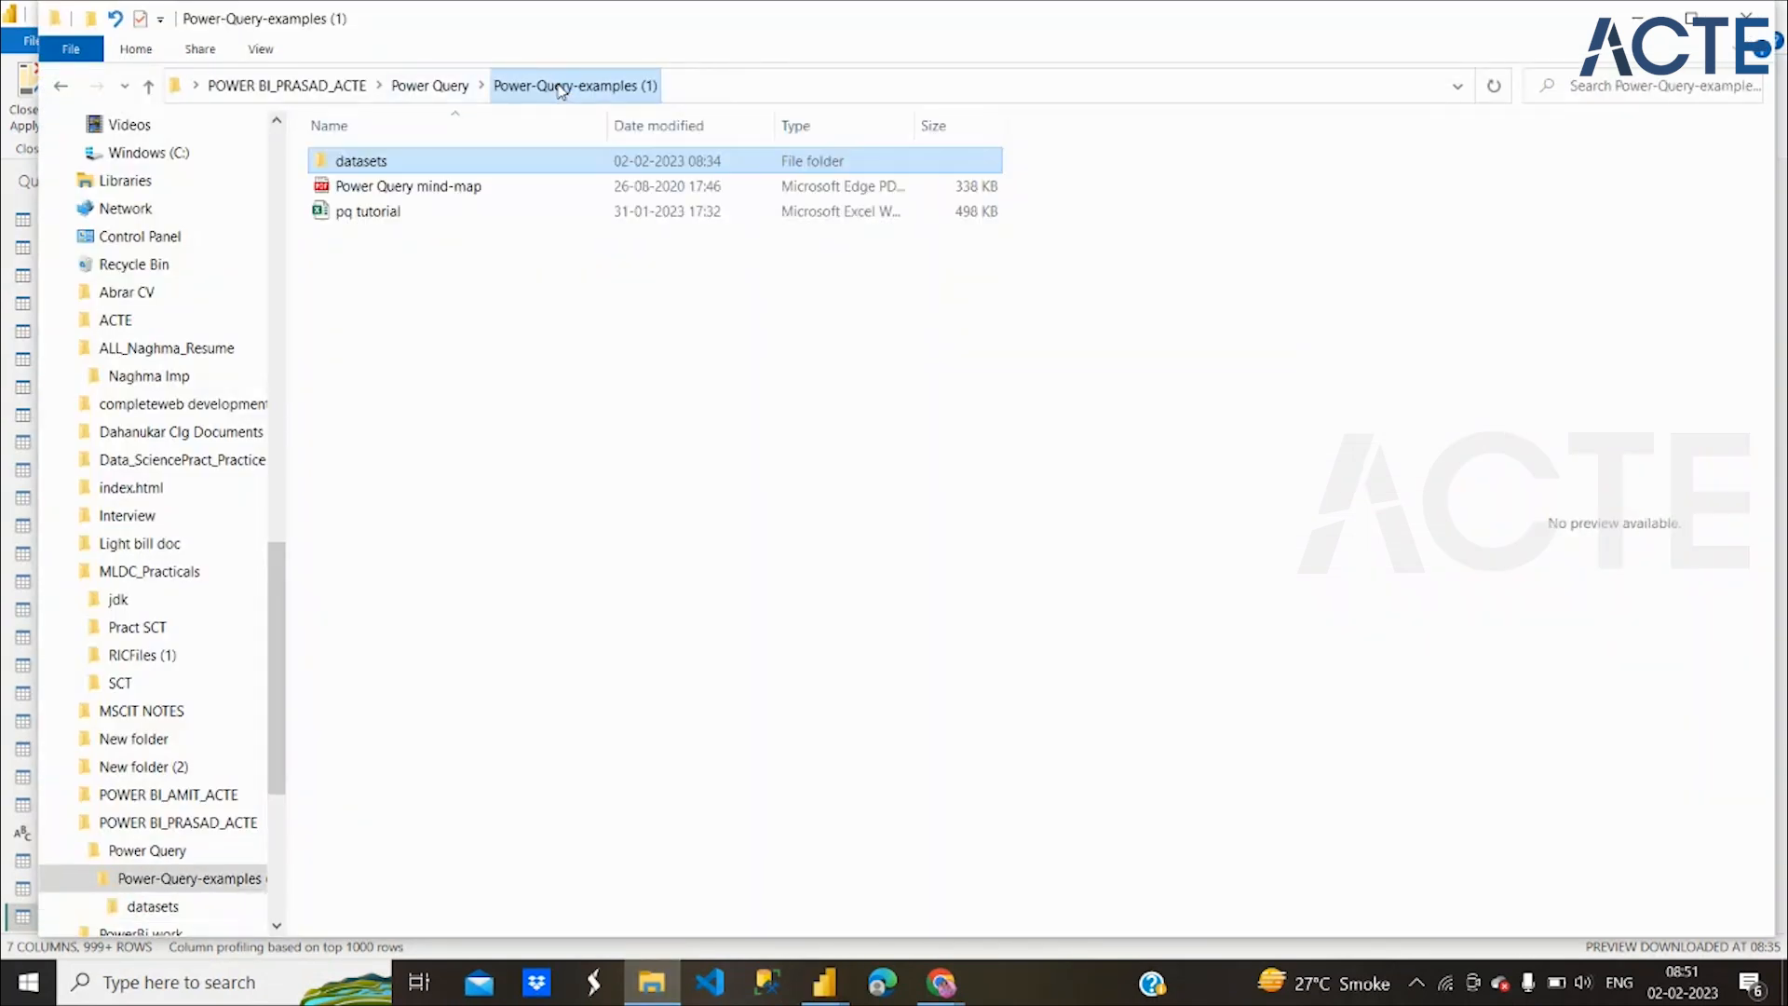
left_click(402, 86)
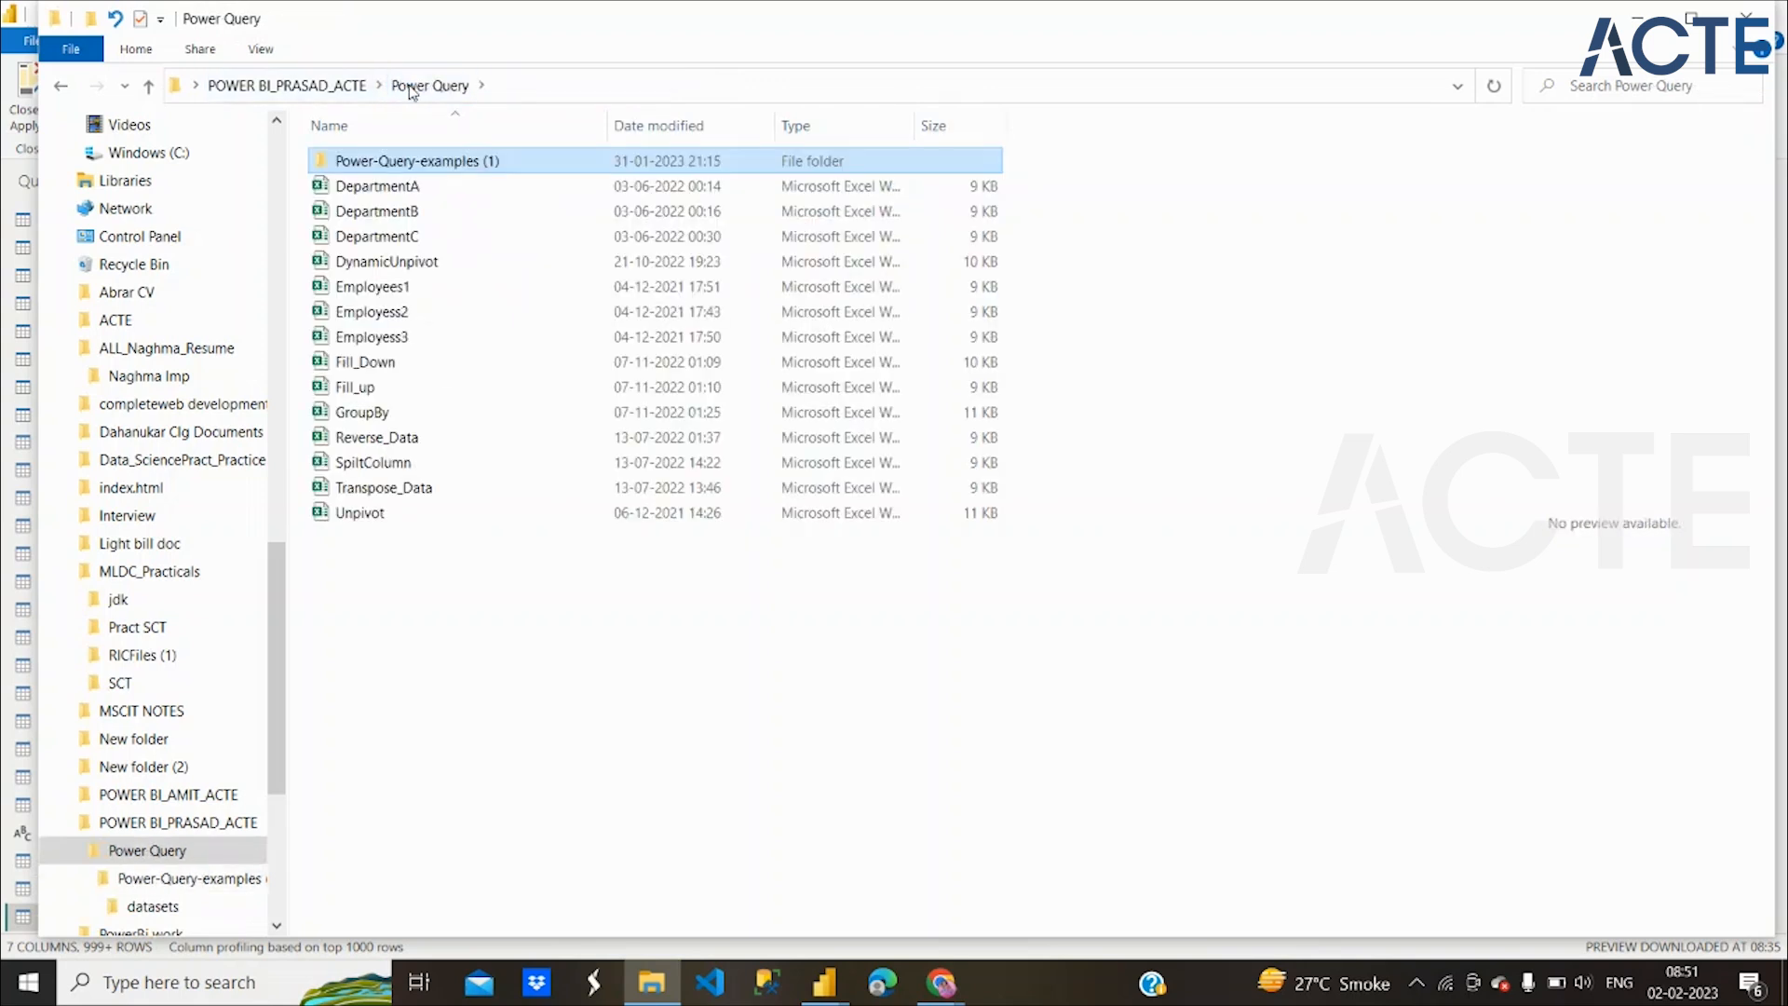
left_click(326, 83)
left_click(377, 217)
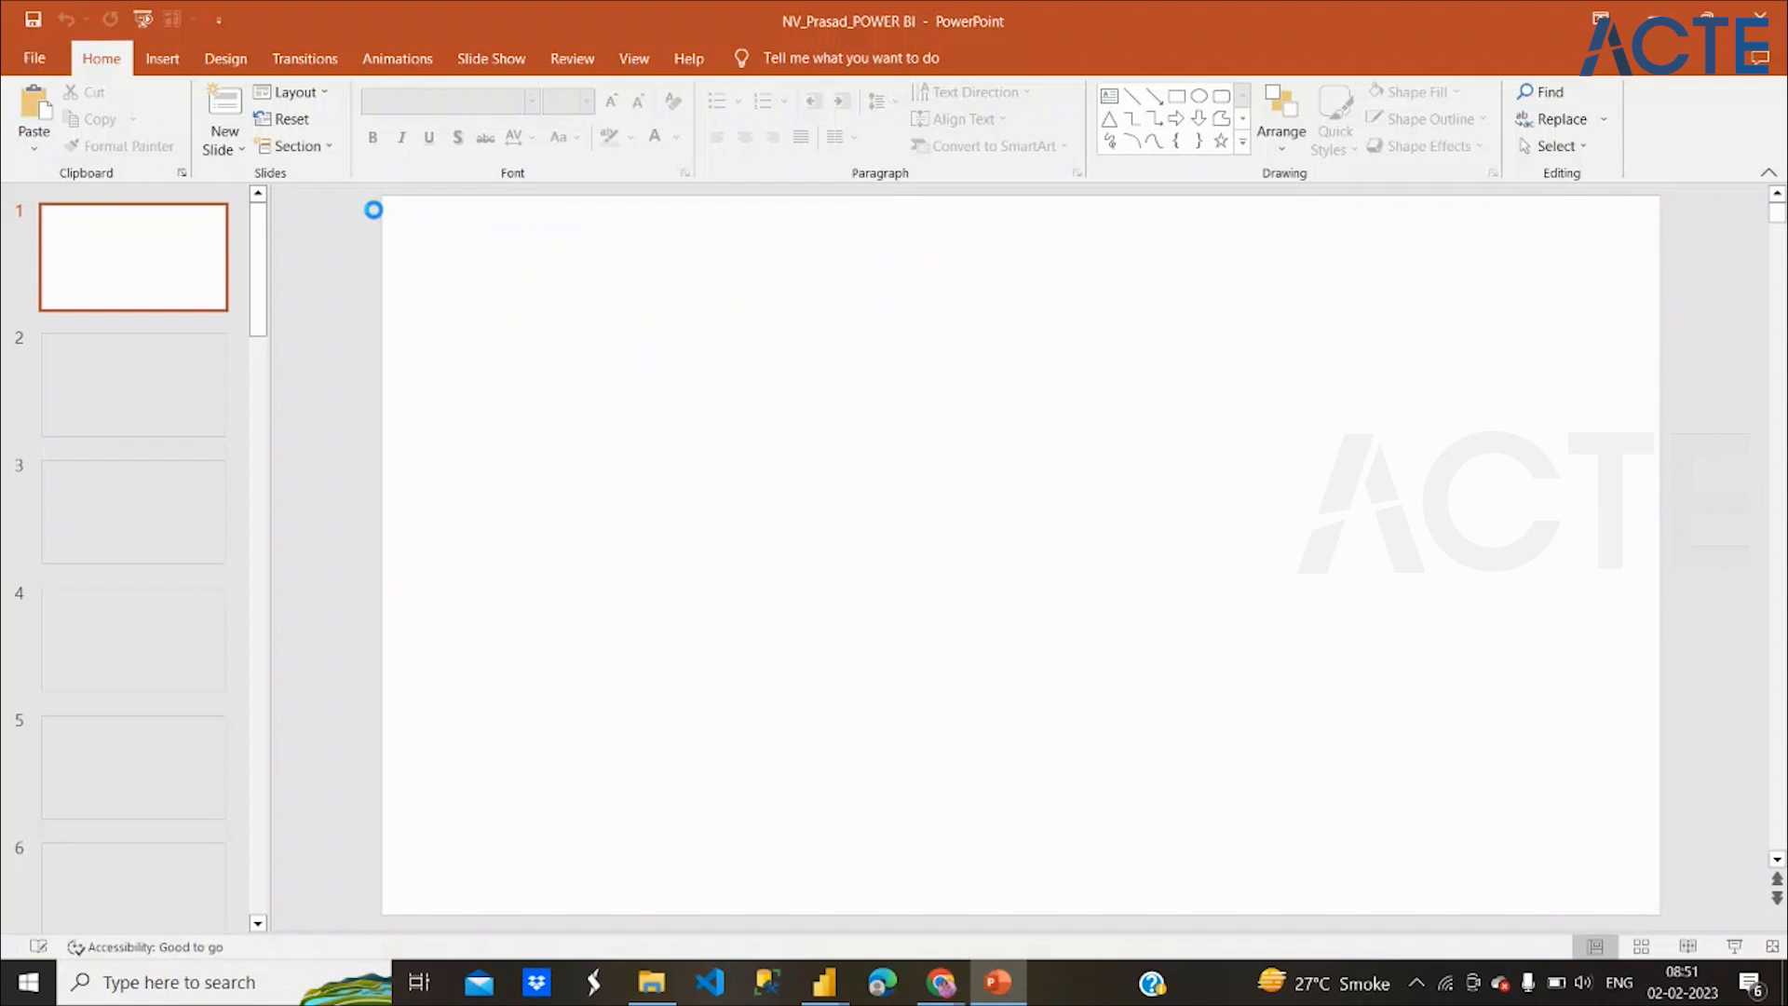
Go to slide 21 and copy the Wikipedia link listed under Web Dataset For PQ
left_click_drag(258, 330, 214, 877)
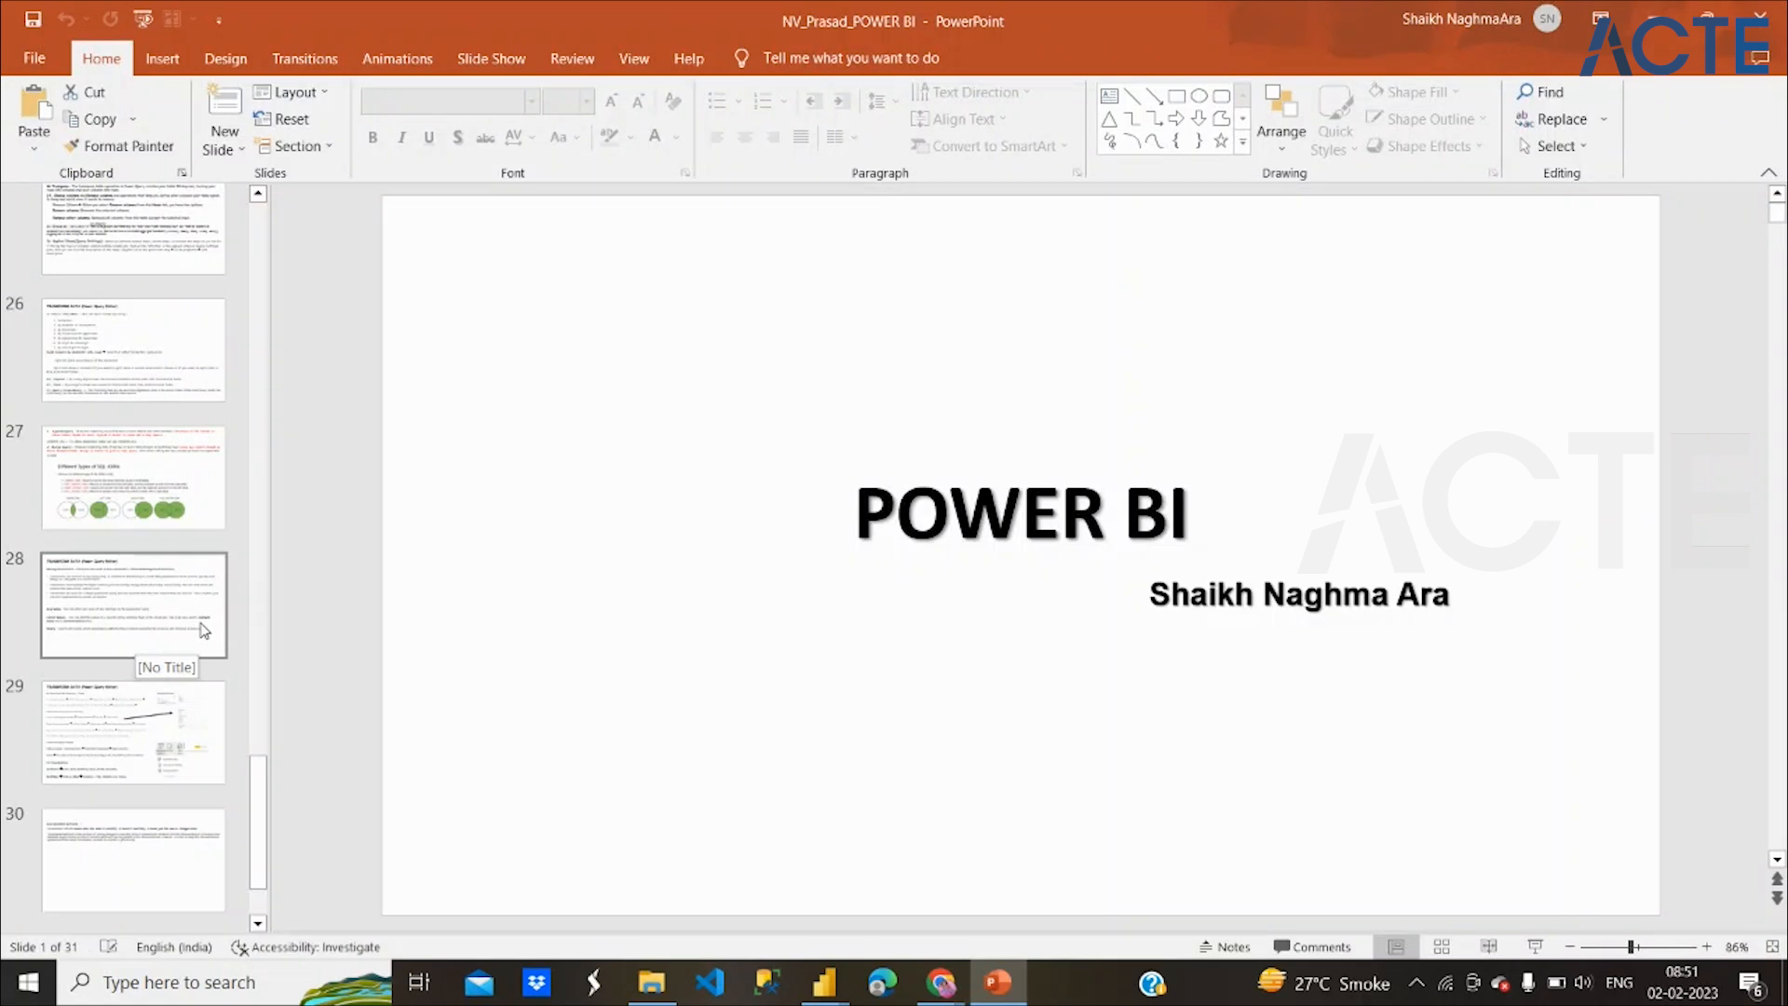
scroll(185, 410, "up", 5)
left_click(187, 410)
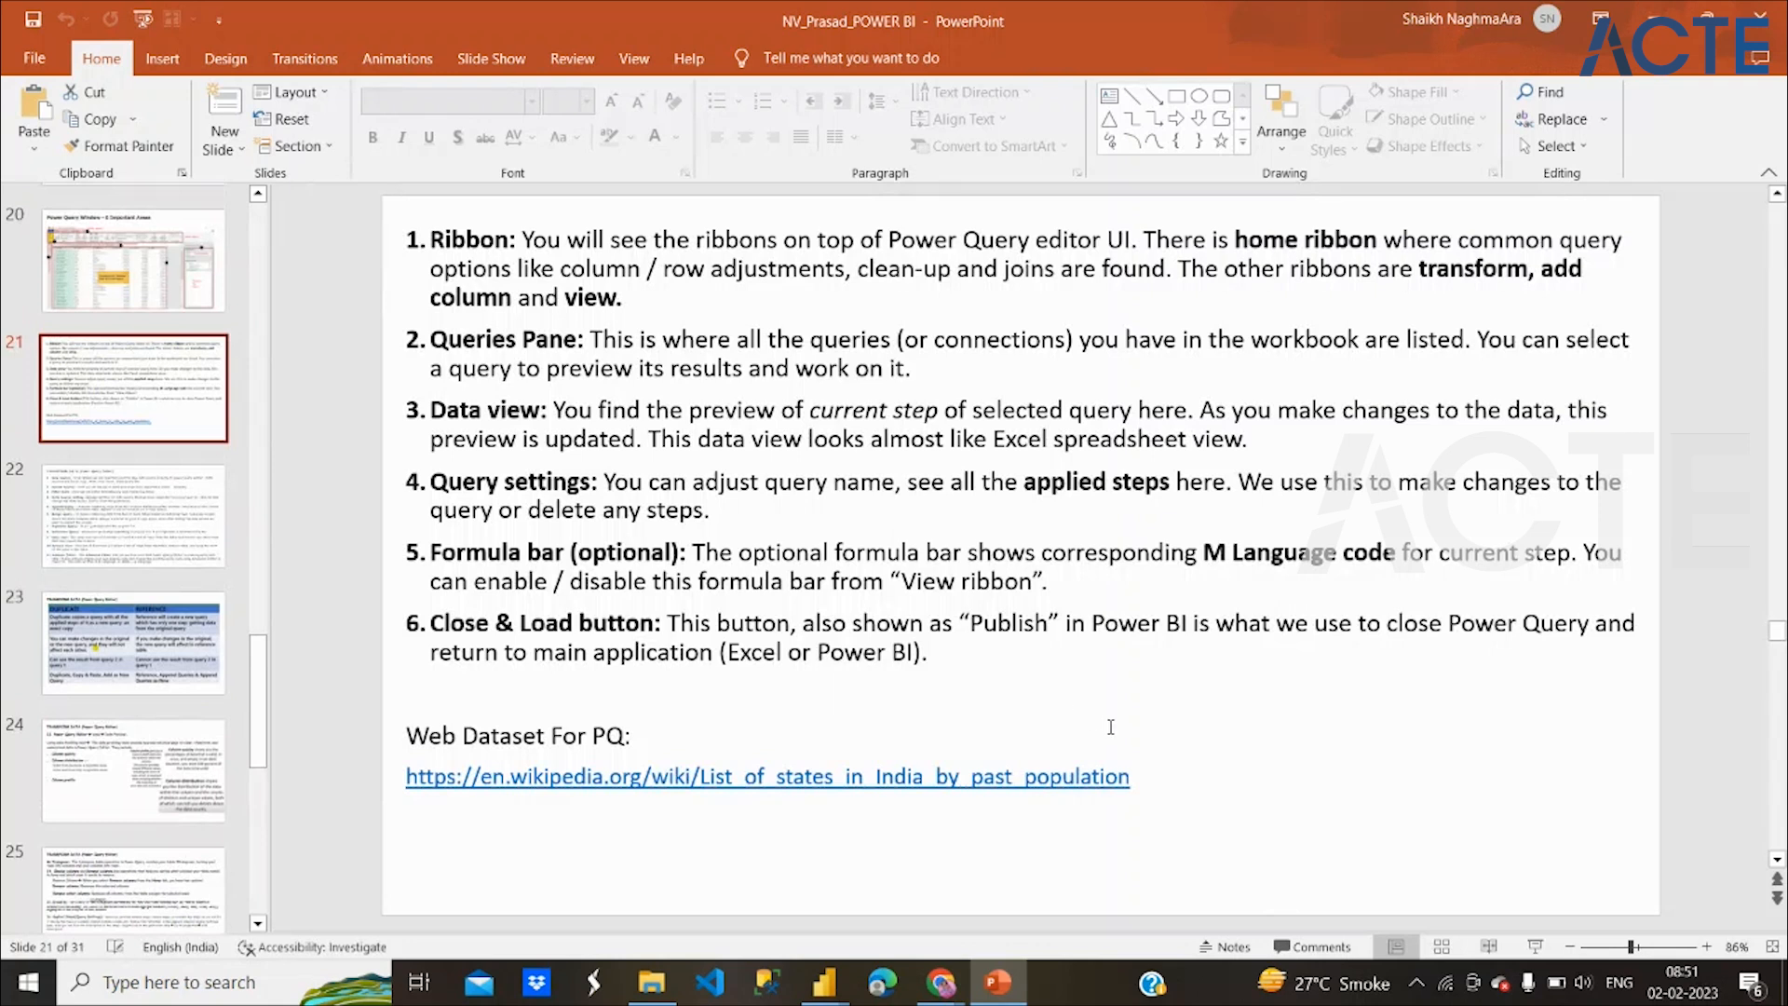
left_click_drag(1151, 771, 395, 765)
key("ctrl+c")
left_click(854, 710)
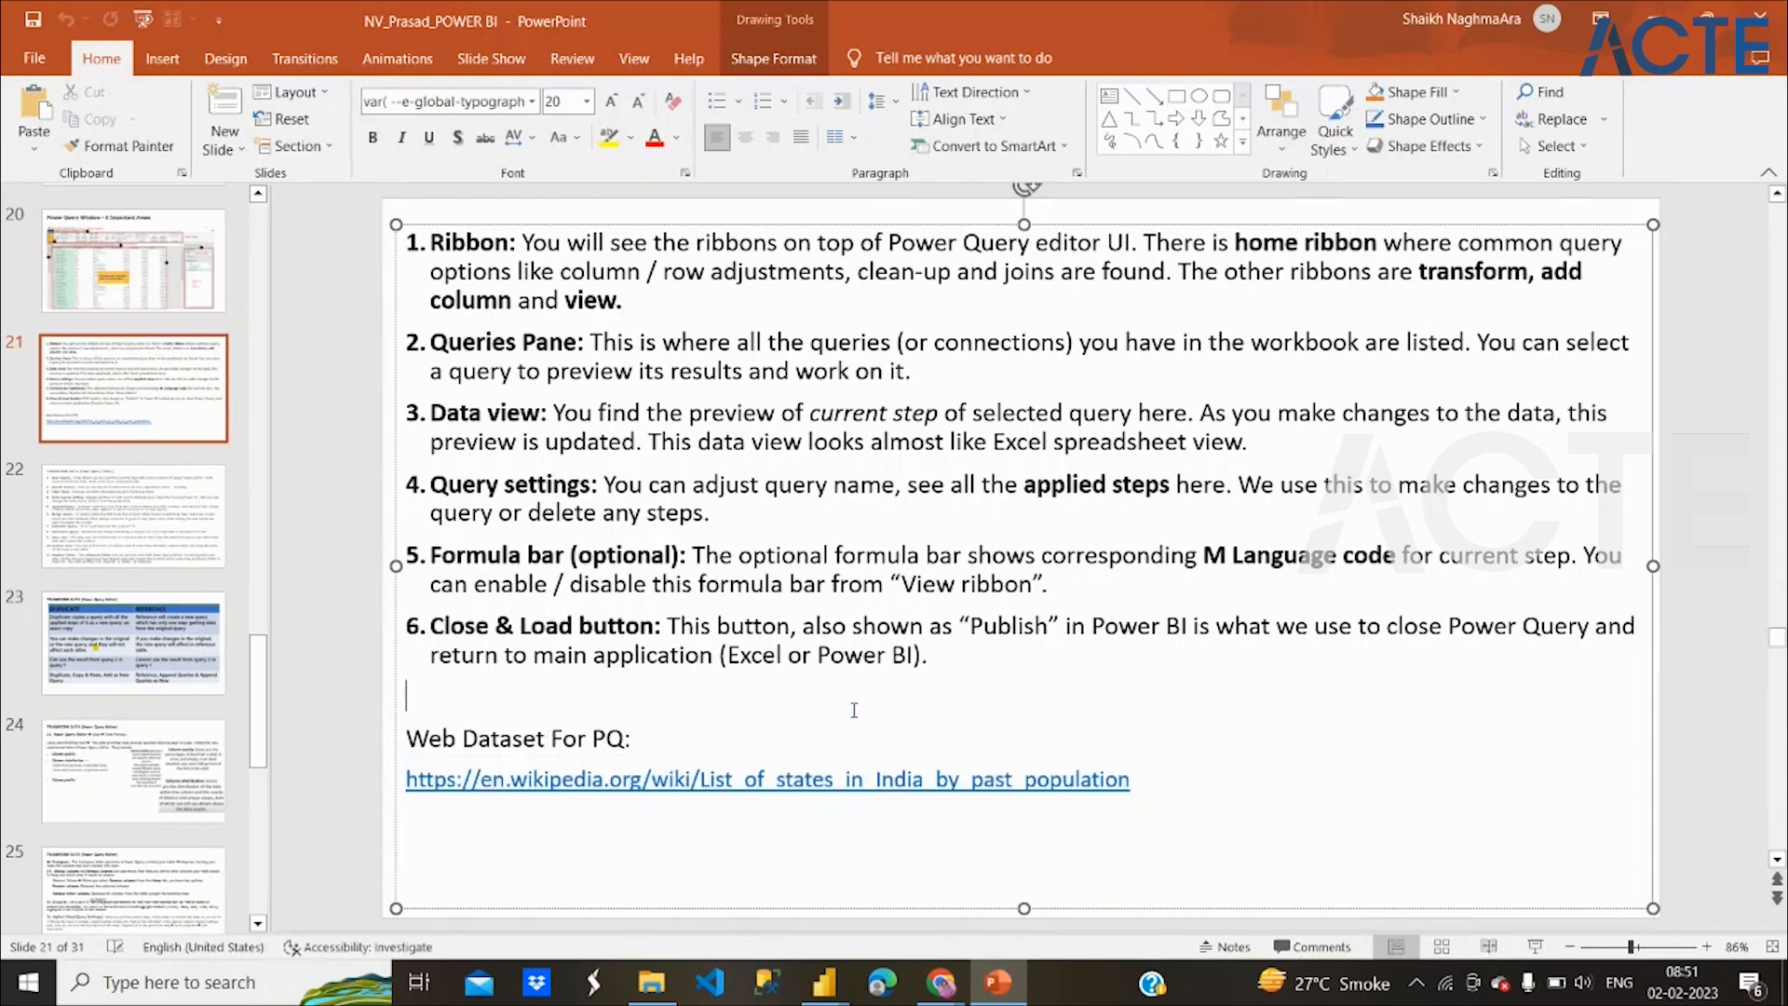
Switch to Chrome and open the copied Wikipedia link to the list of states in India by past population in a new tab
left_click(819, 995)
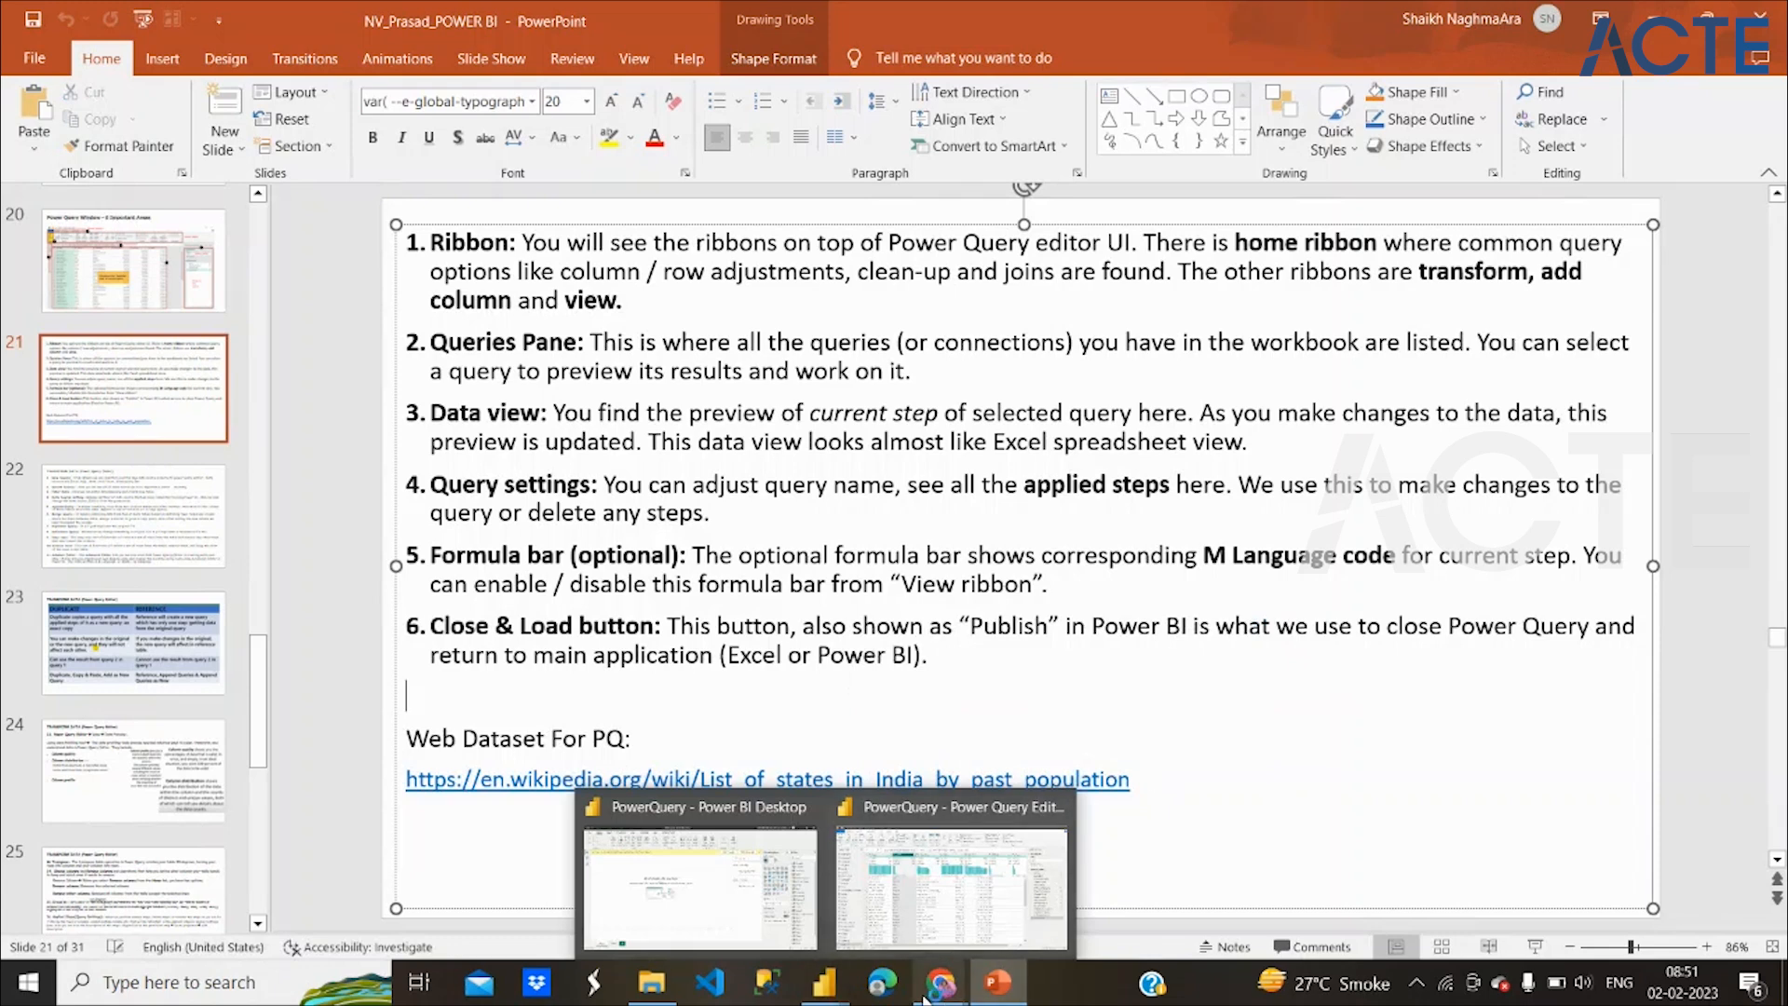
mouse_move(941, 982)
left_click(701, 863)
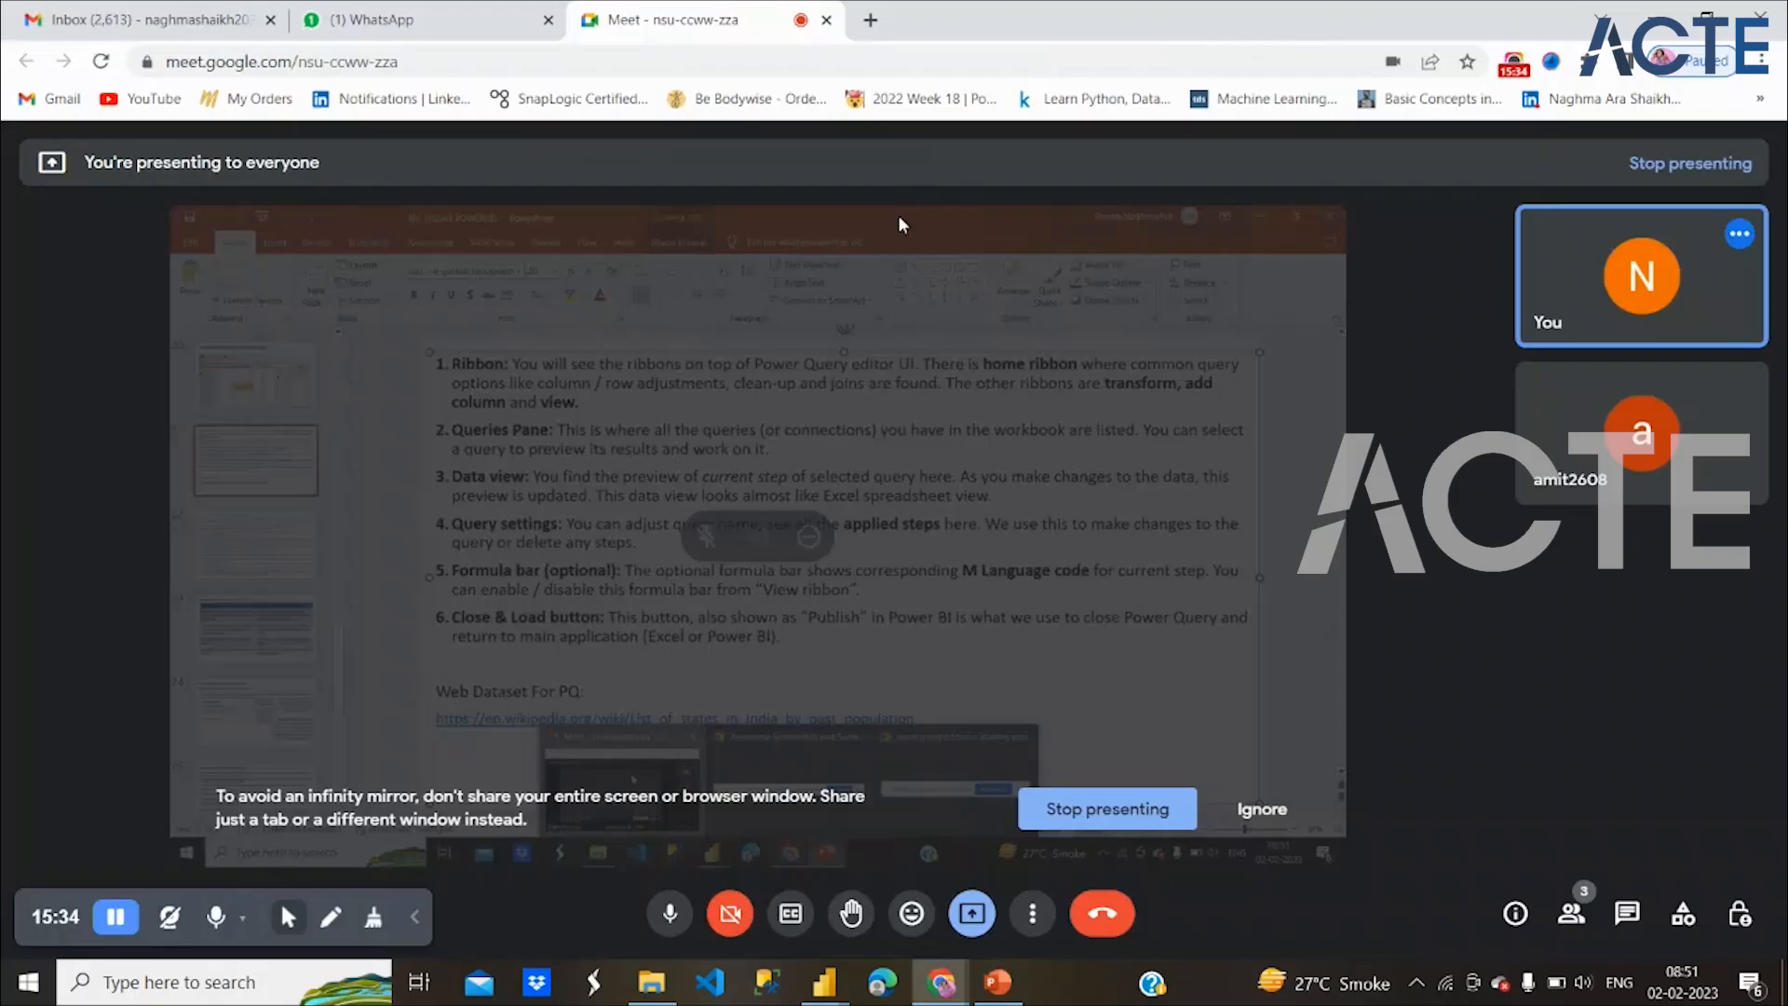
left_click(871, 21)
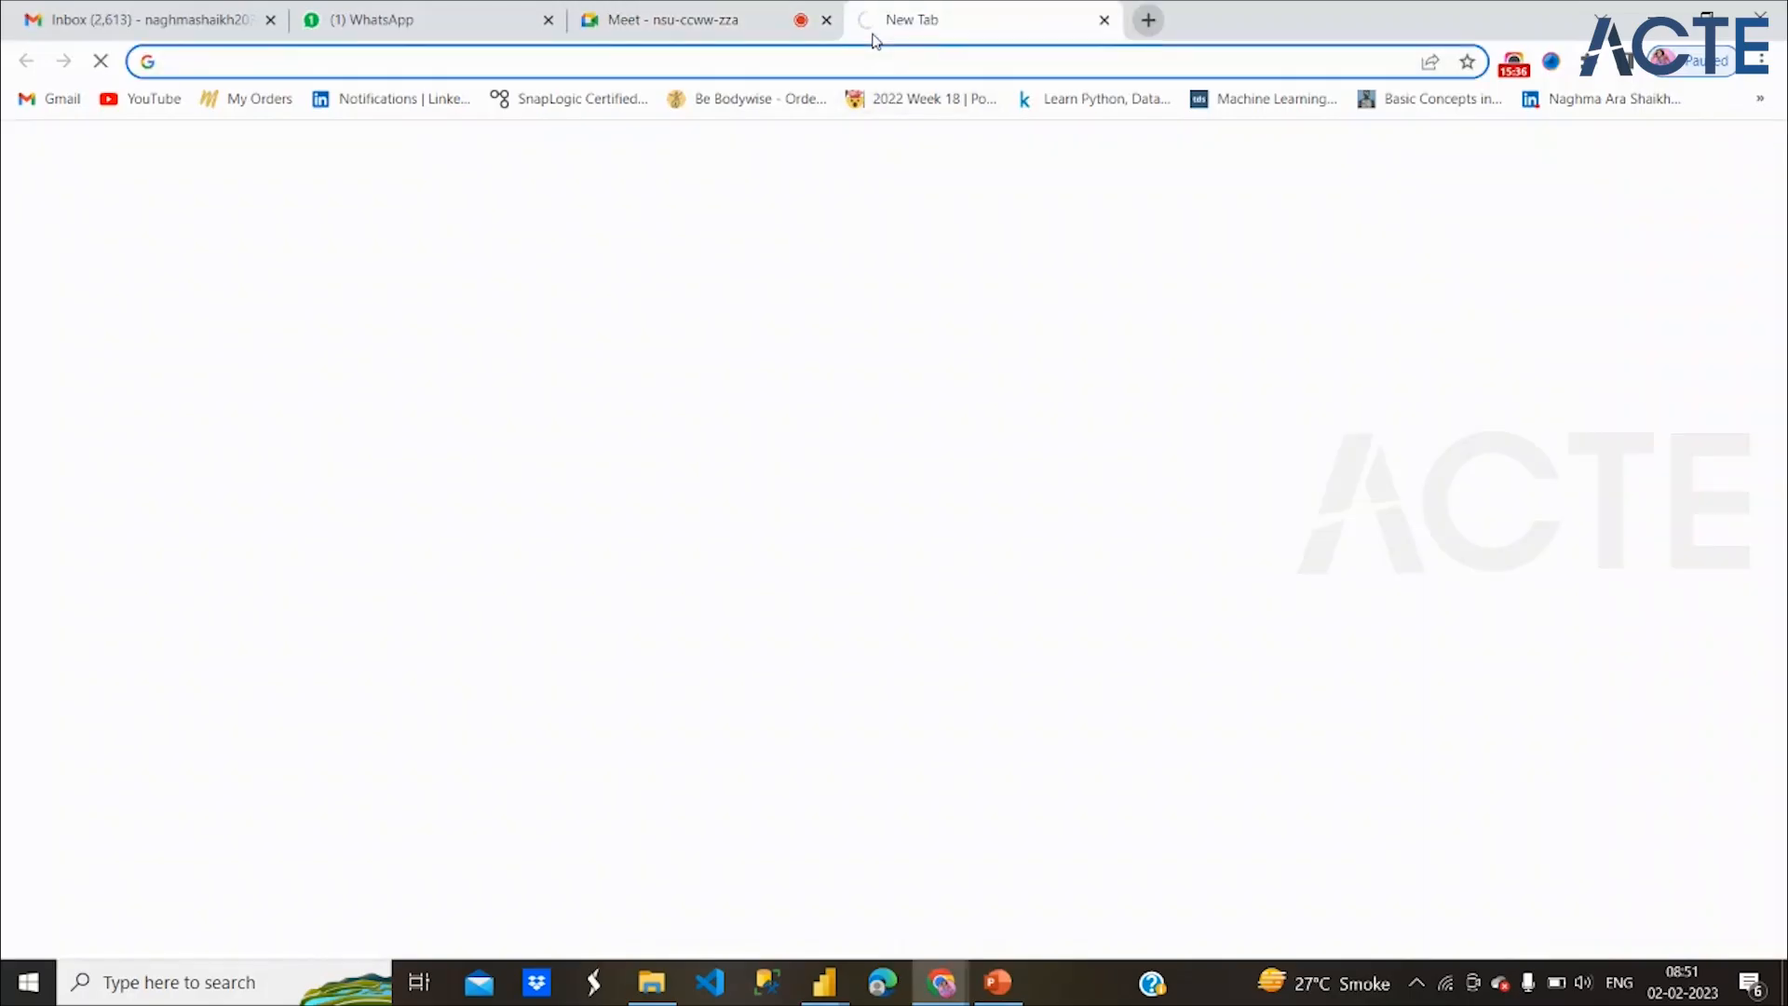
key("ctrl+v")
key("Return")
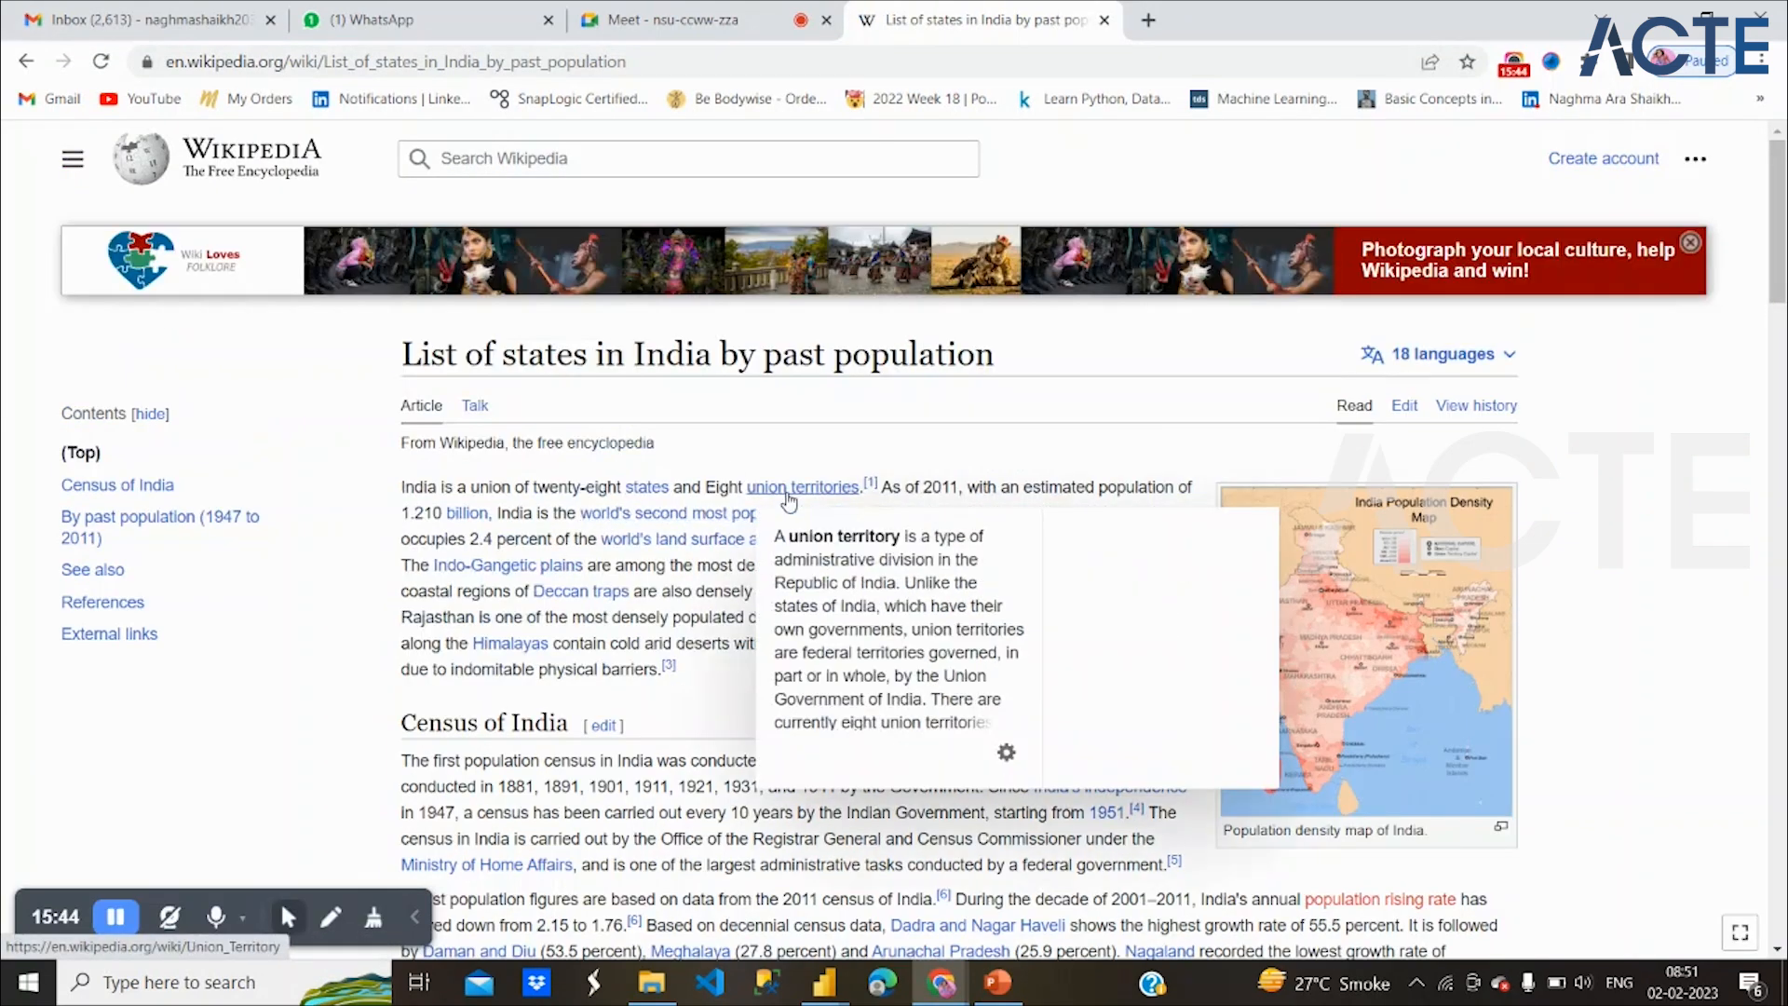
Examine the table of state populations by census year in the By past population (1947 to 2011) section
scroll(736, 558, "down", 2)
scroll(684, 607, "down", 8)
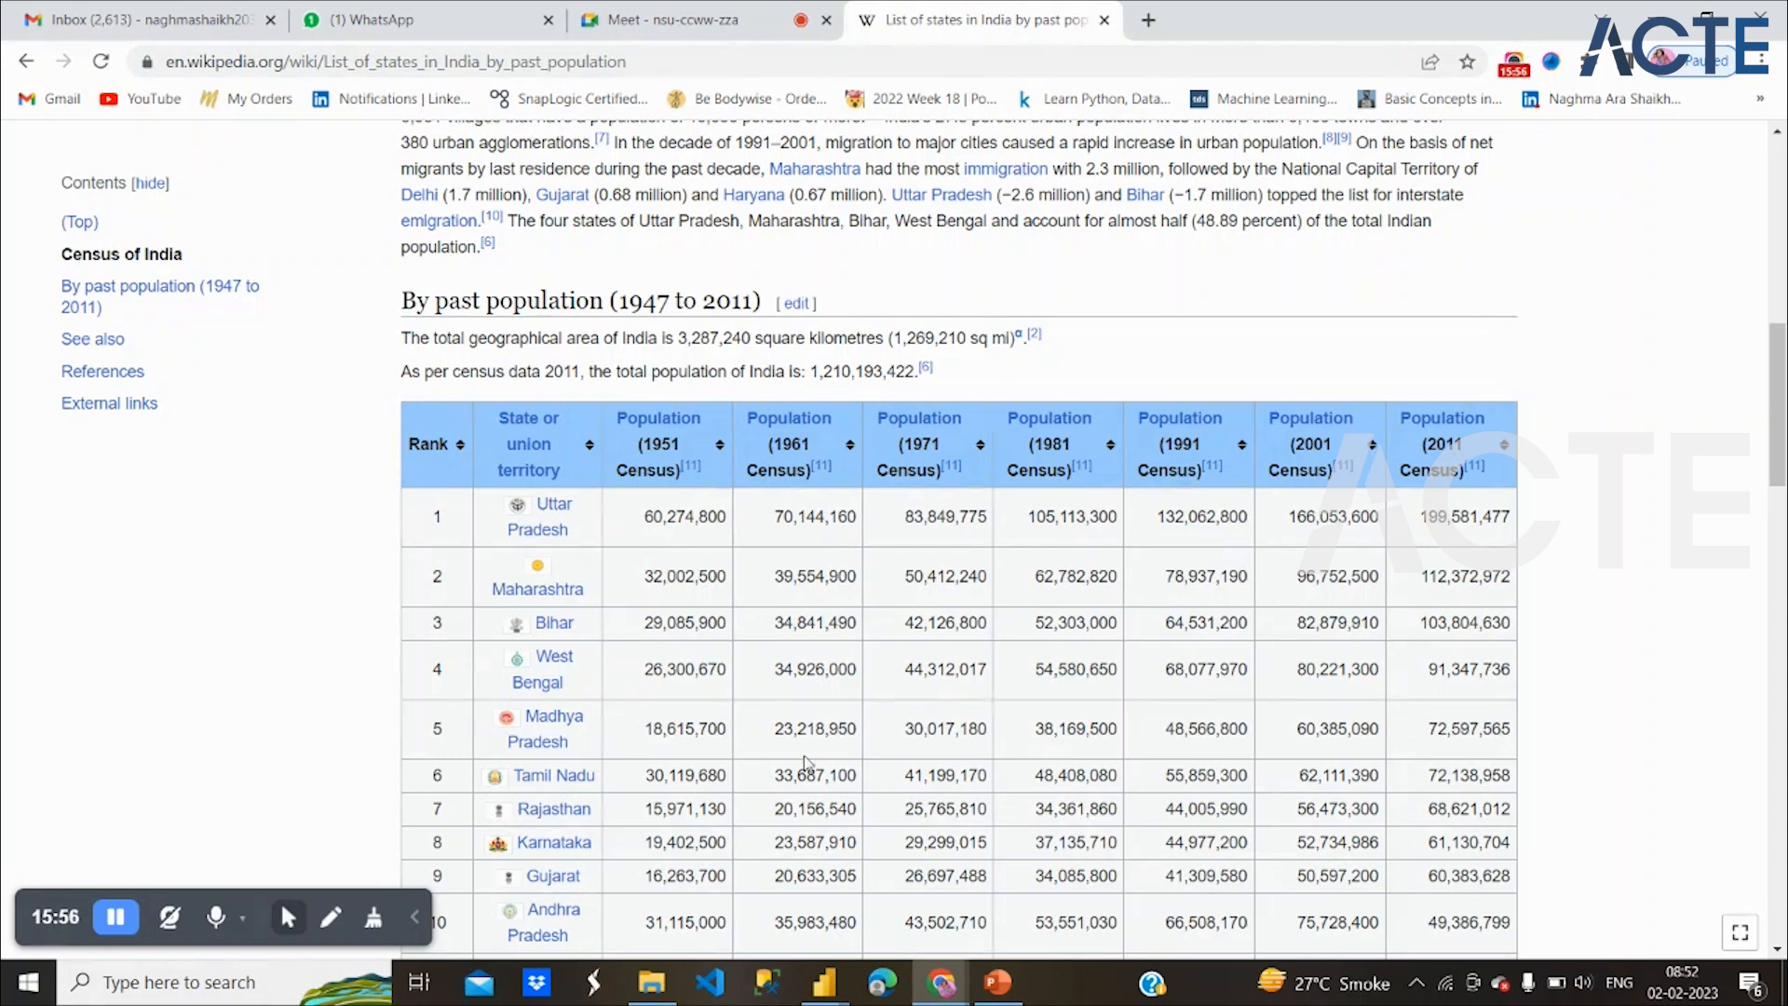
scroll(806, 762, "down", 1)
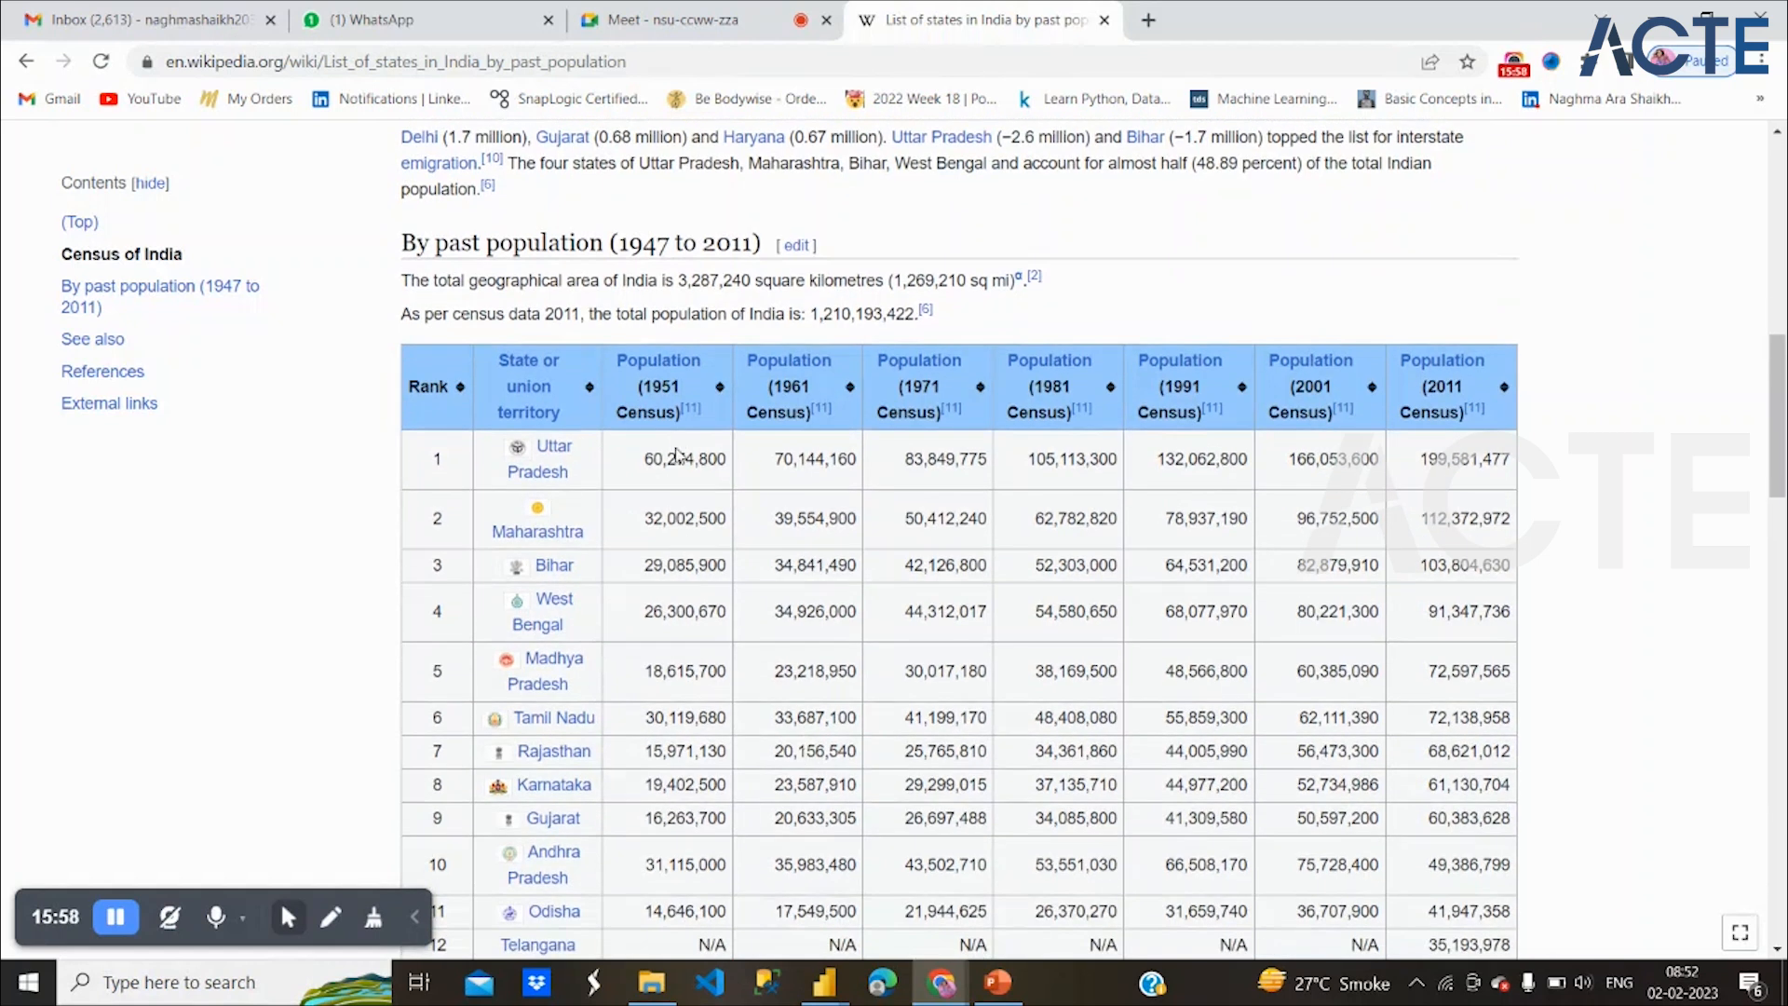
scroll(689, 559, "down", 3)
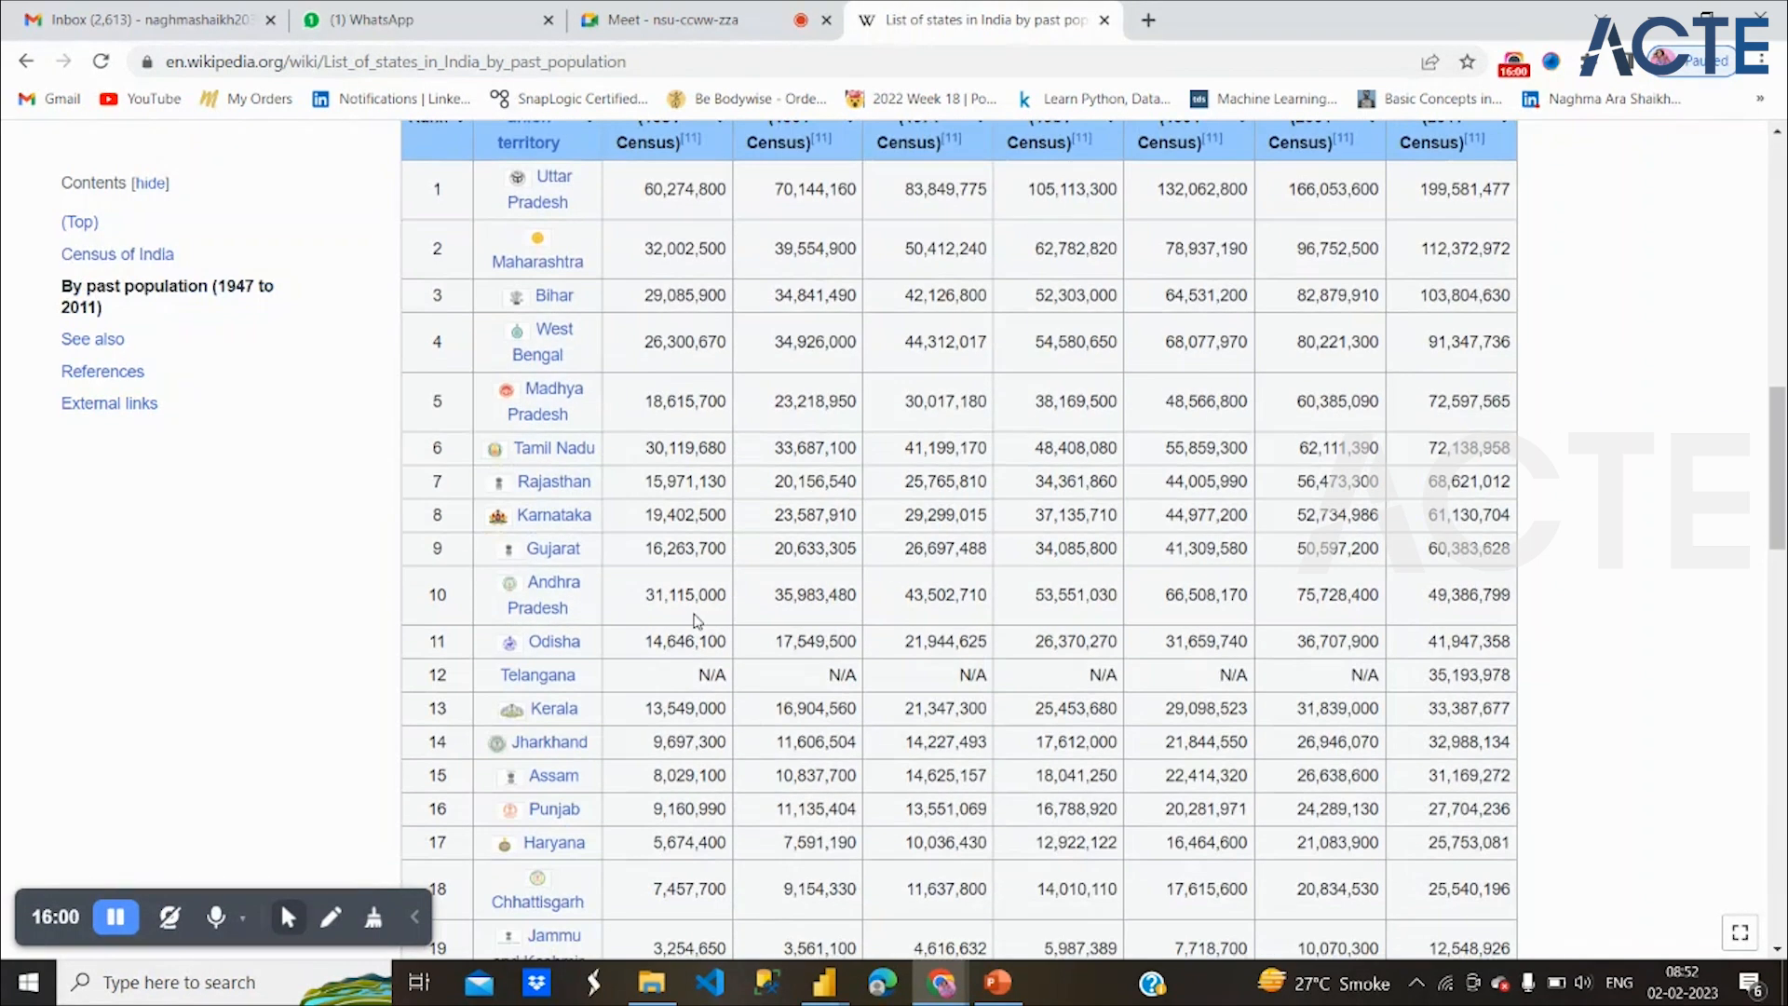
scroll(972, 713, "up", 2)
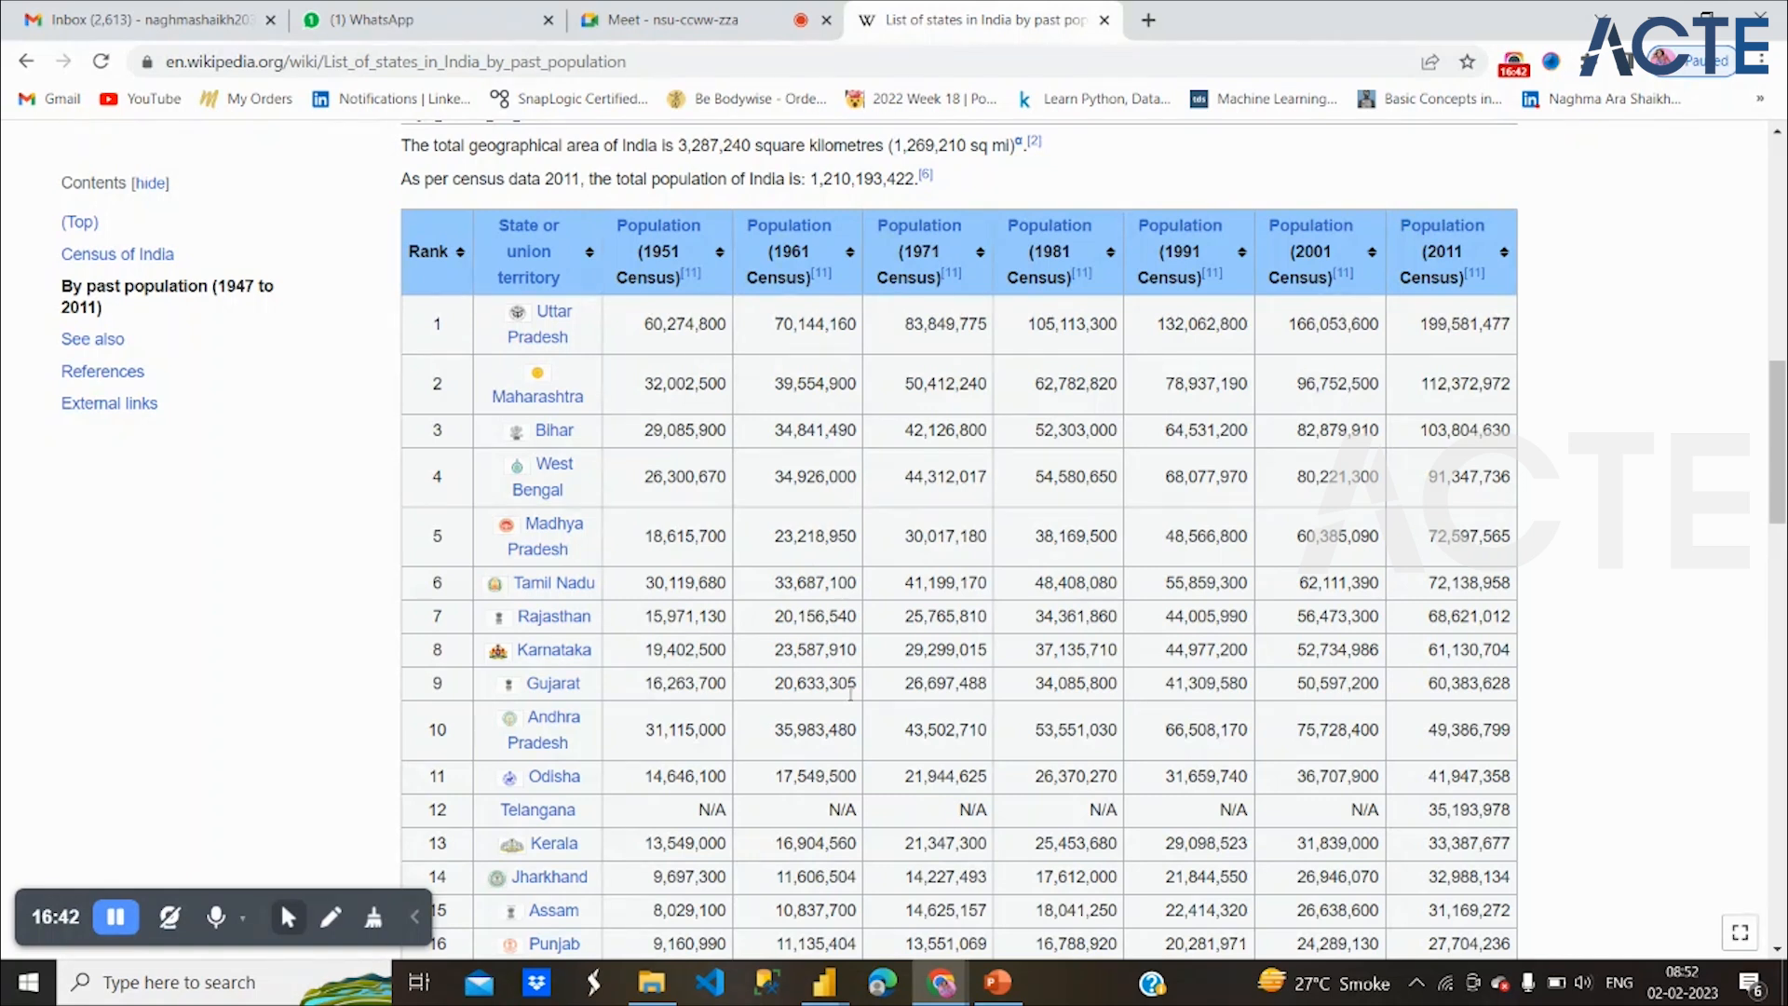
Switch back to the Power Query Editor window
mouse_move(807, 991)
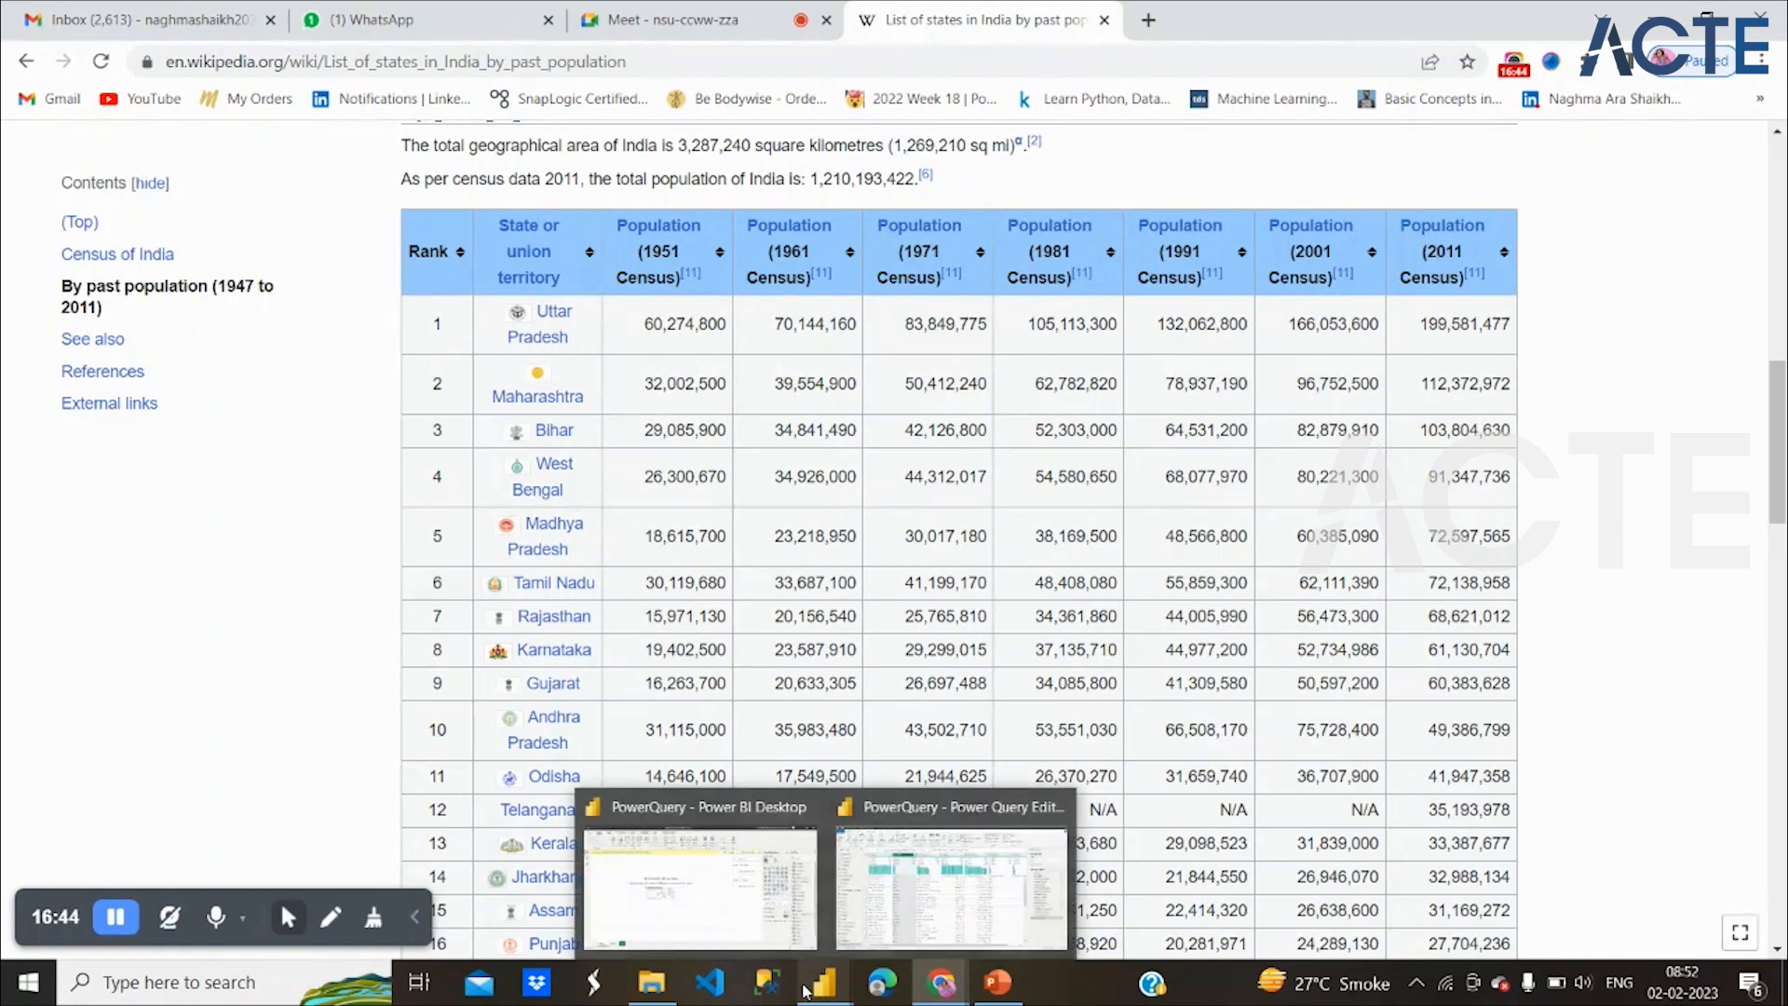
left_click(866, 931)
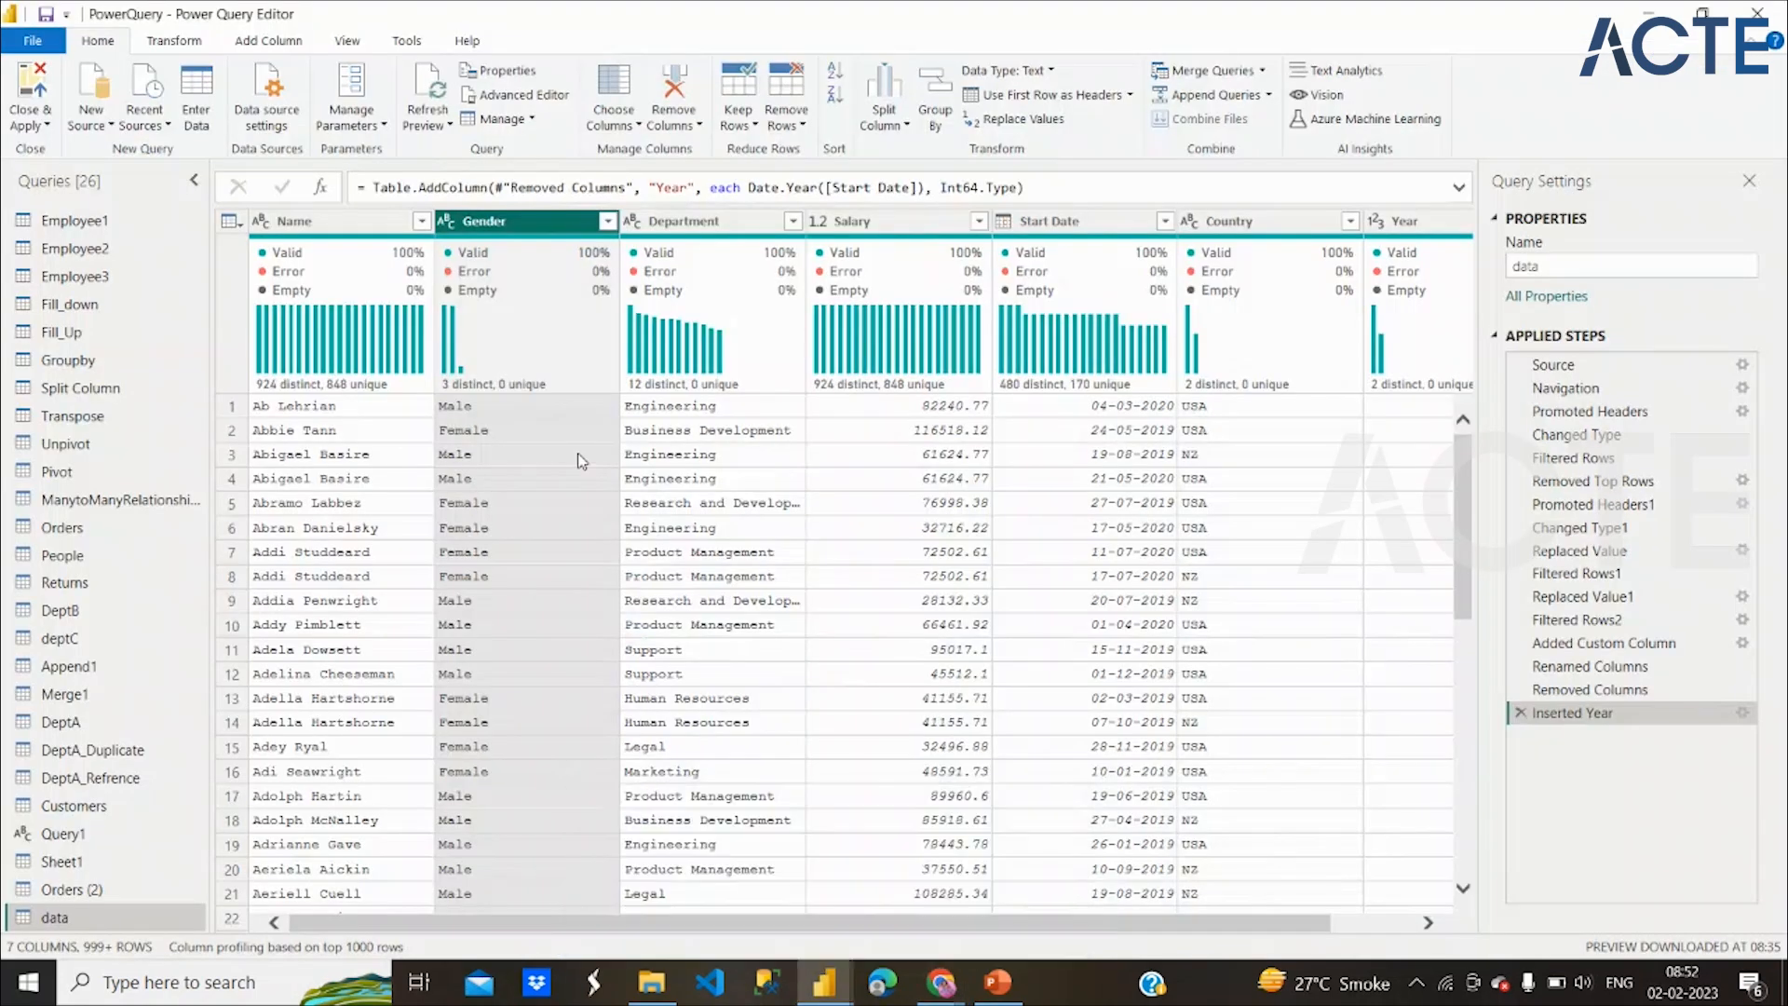
Close and apply the Power Query changes, switching from Chrome back to the Power BI Desktop window
left_click(35, 88)
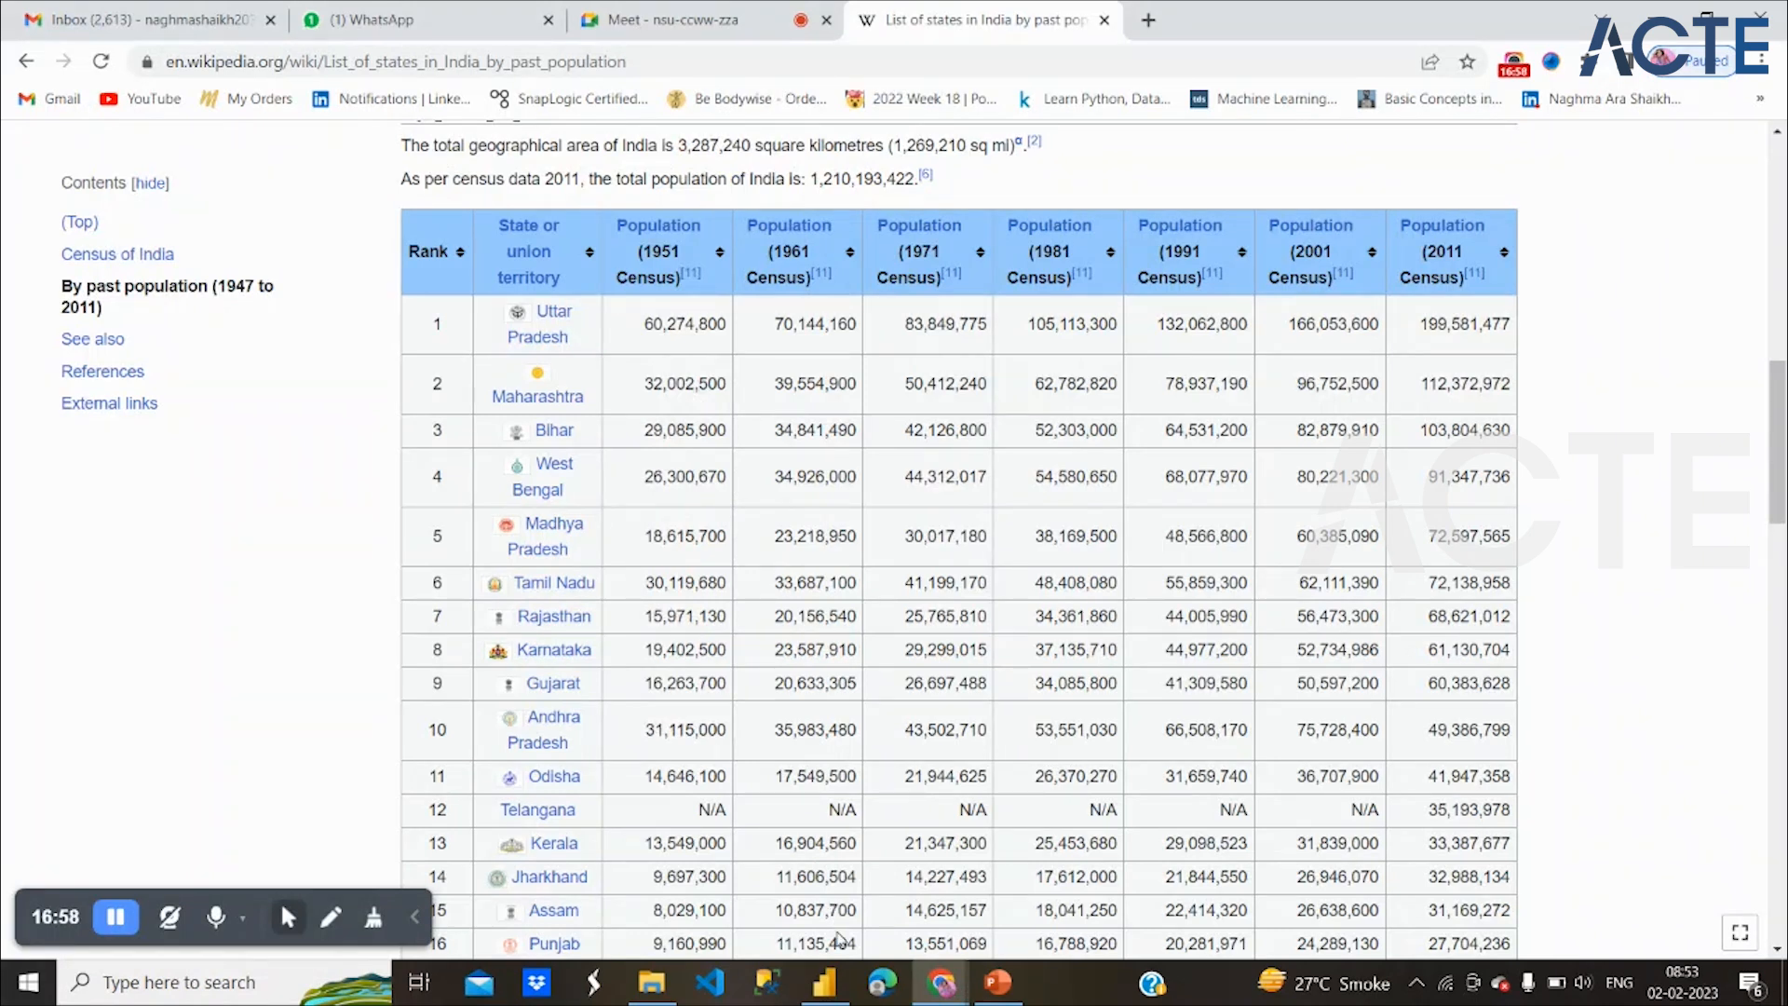
mouse_move(838, 988)
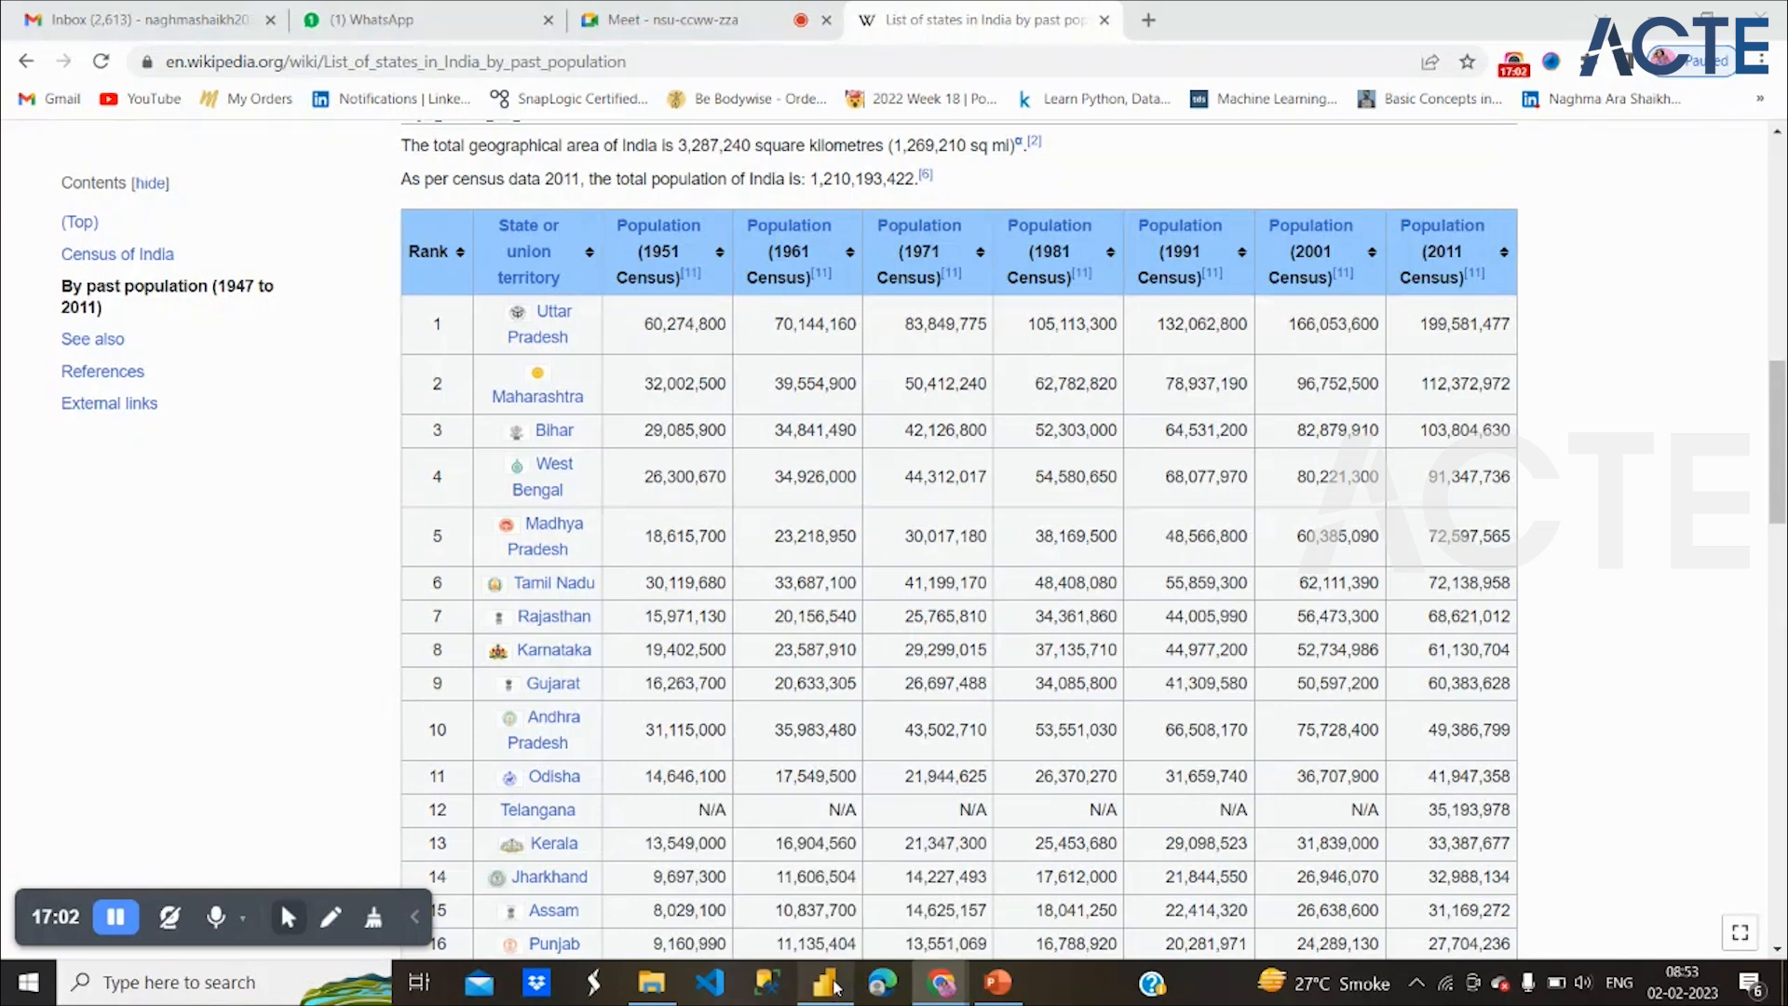
left_click(835, 986)
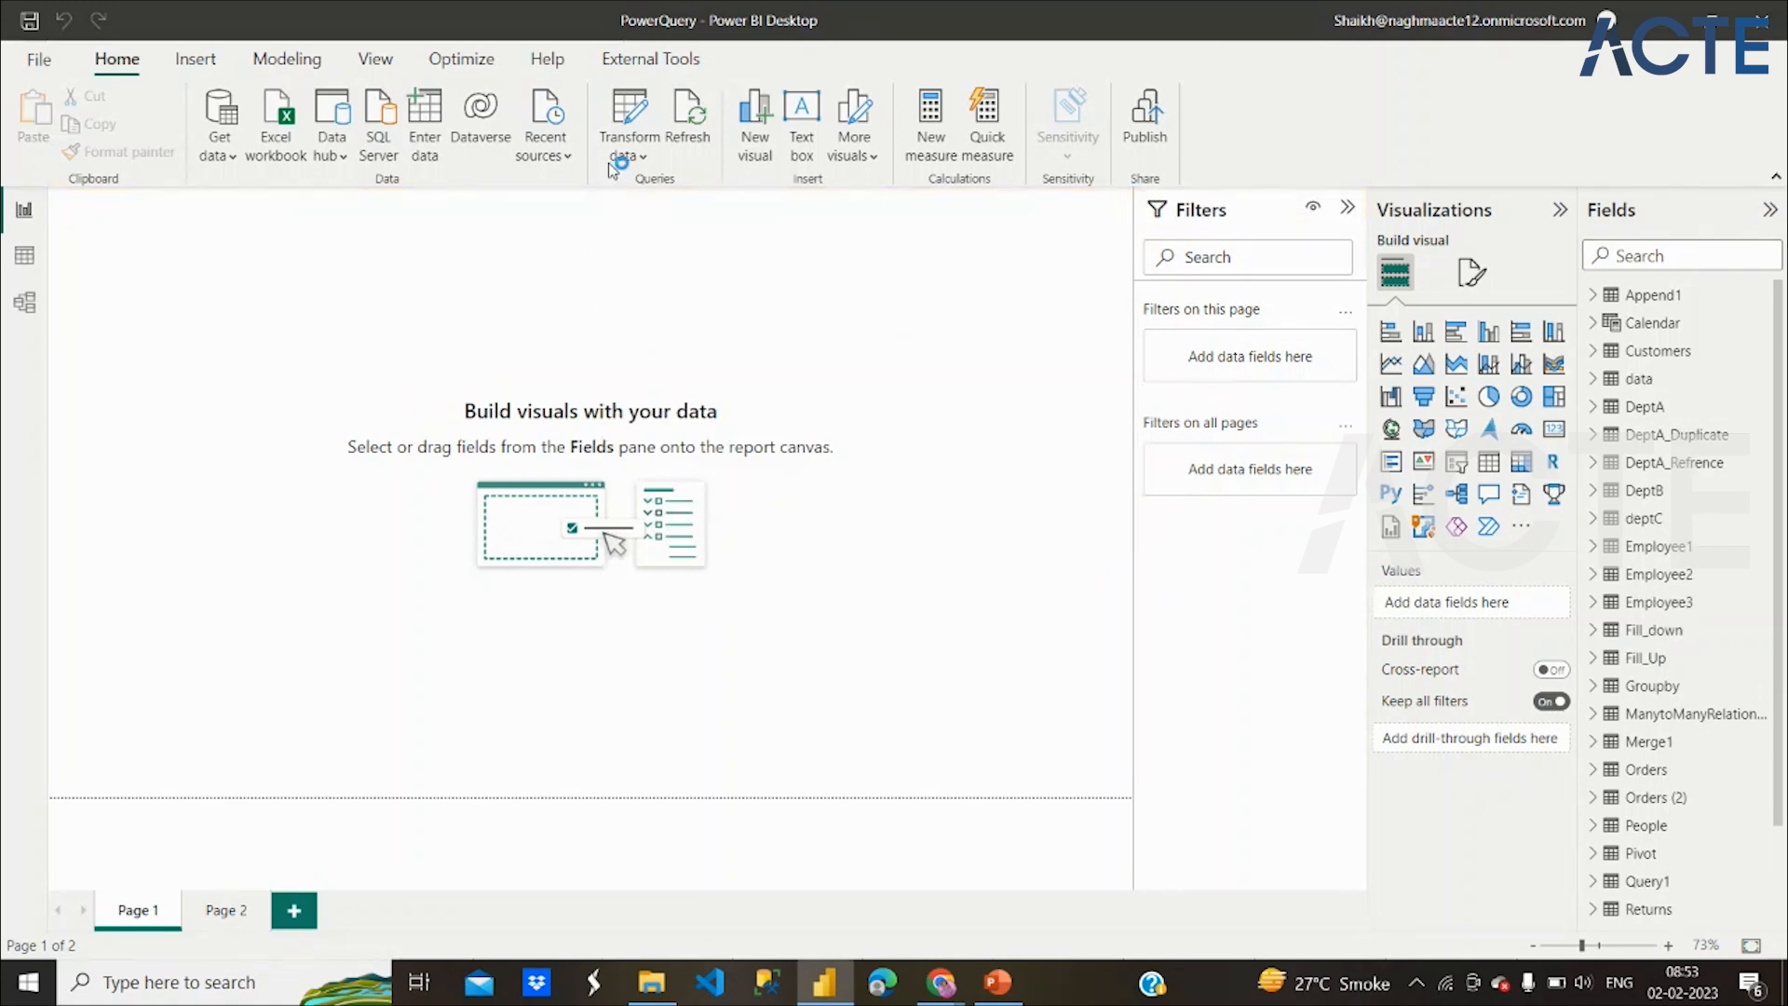
left_click(240, 156)
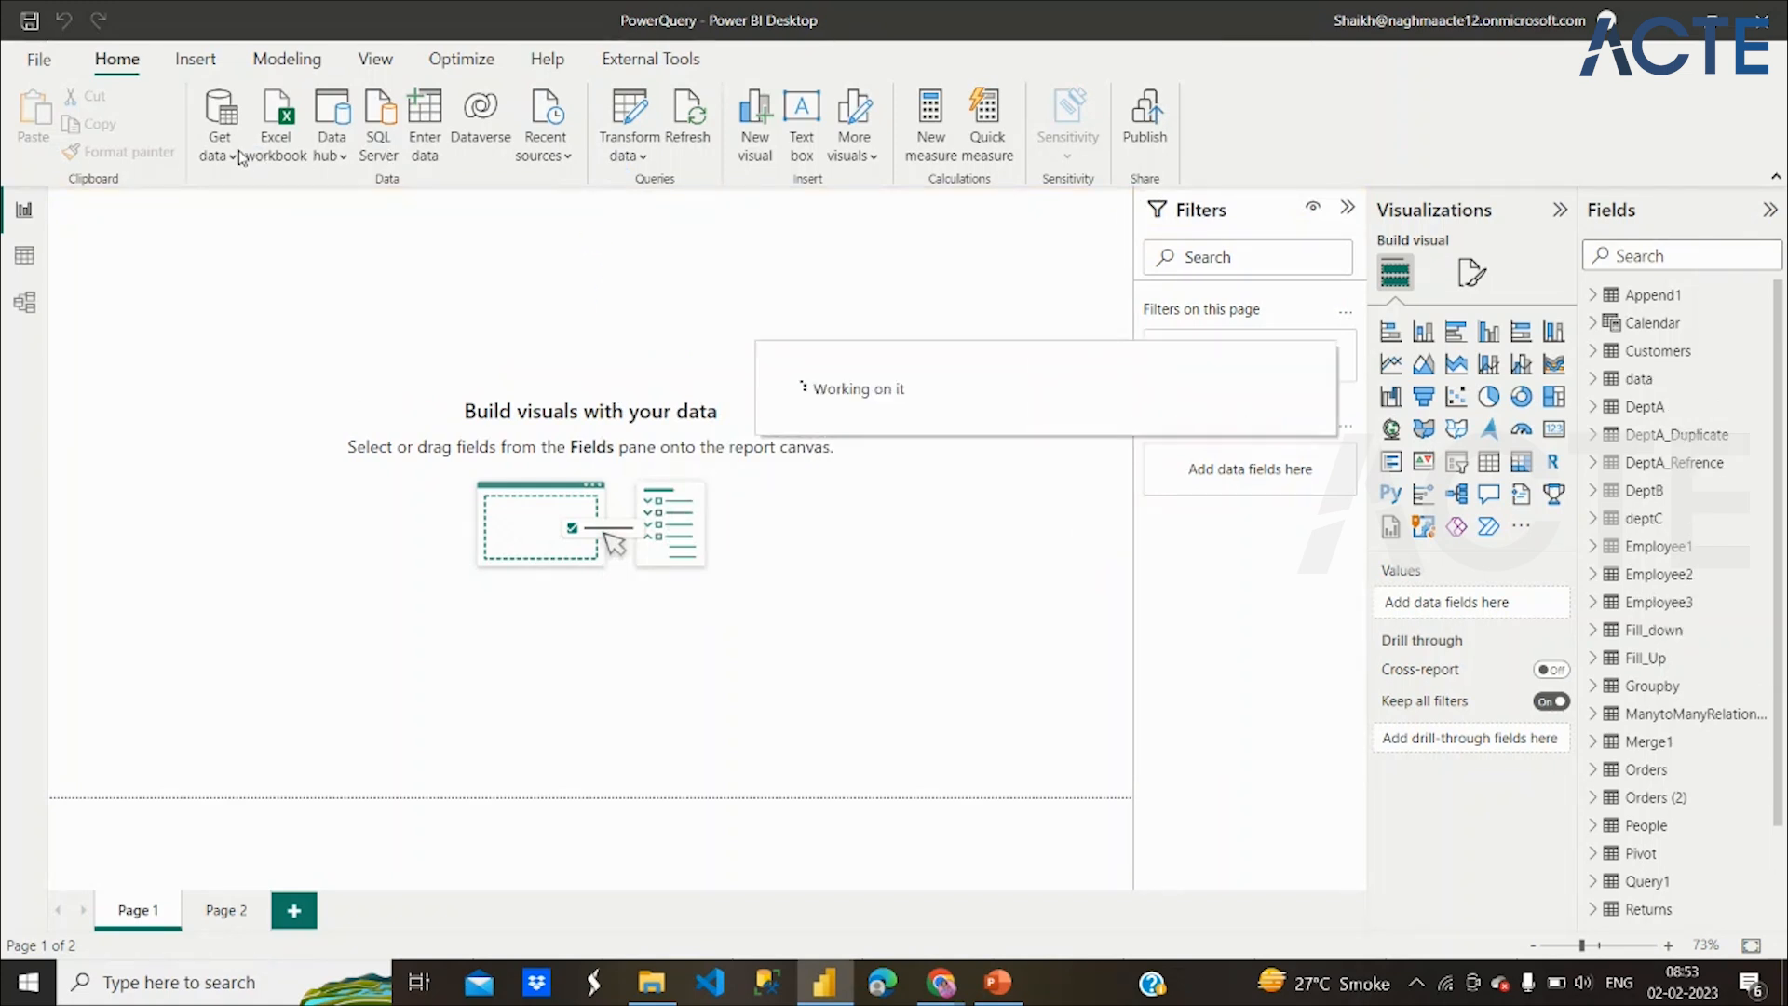
left_click(217, 157)
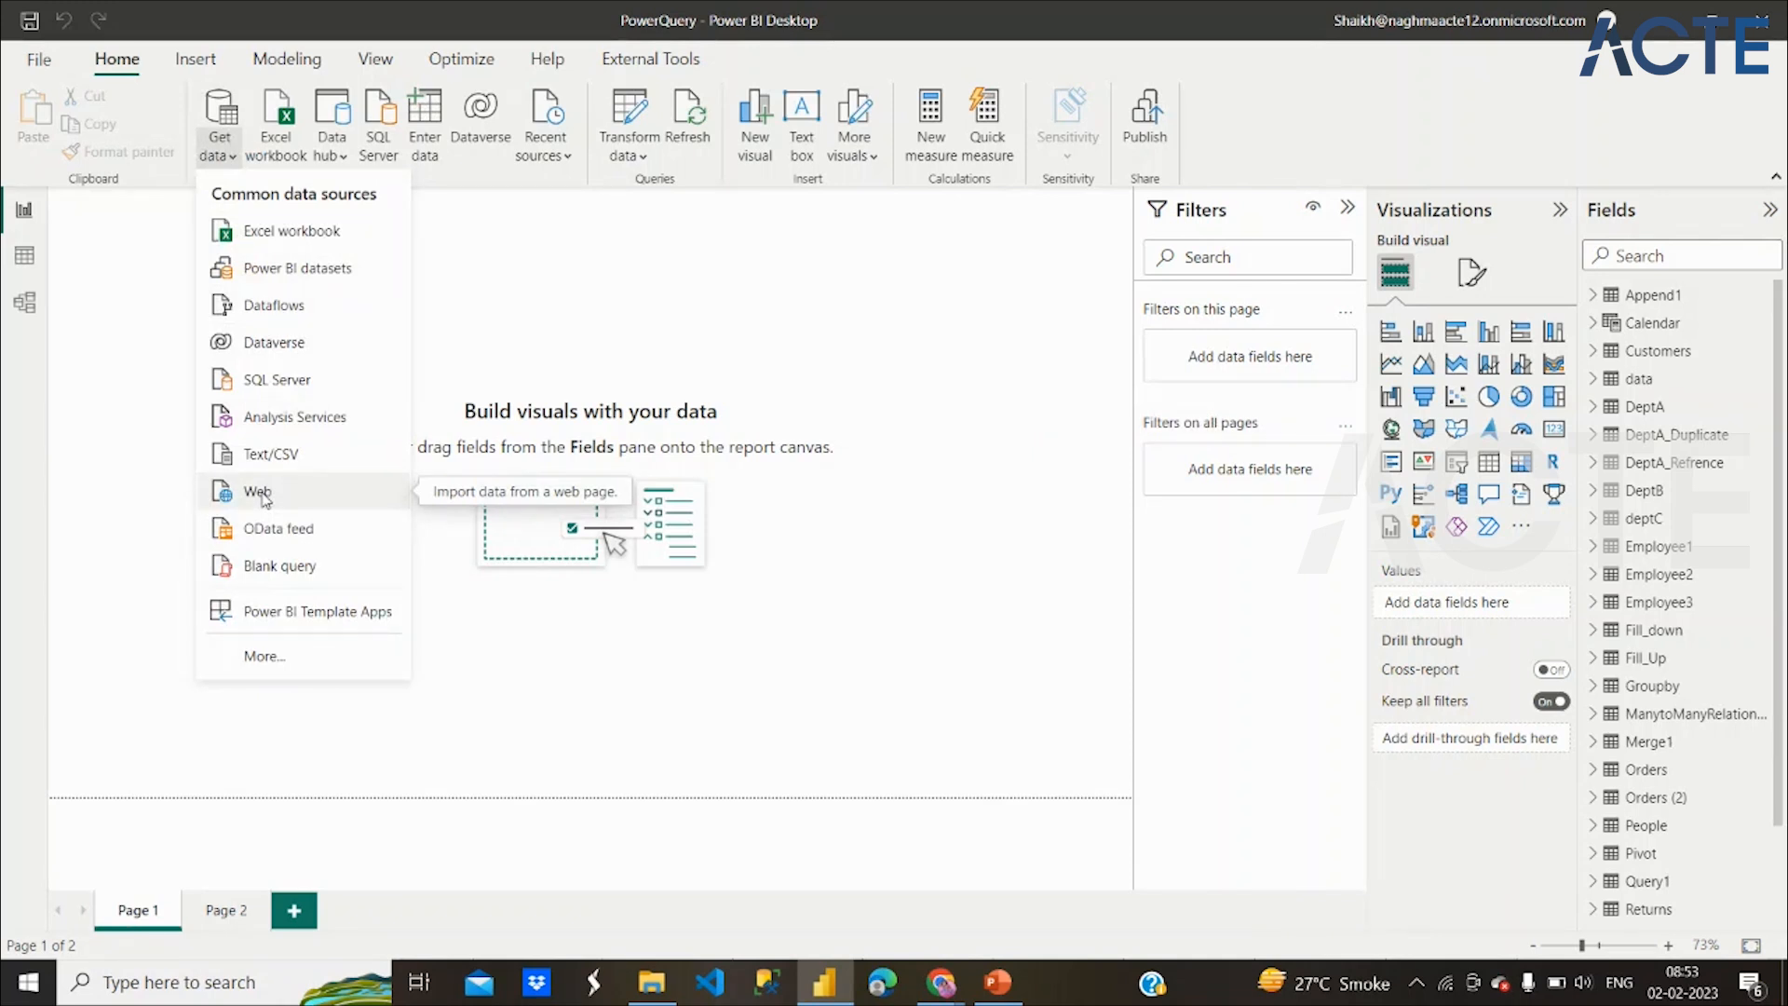
left_click(257, 492)
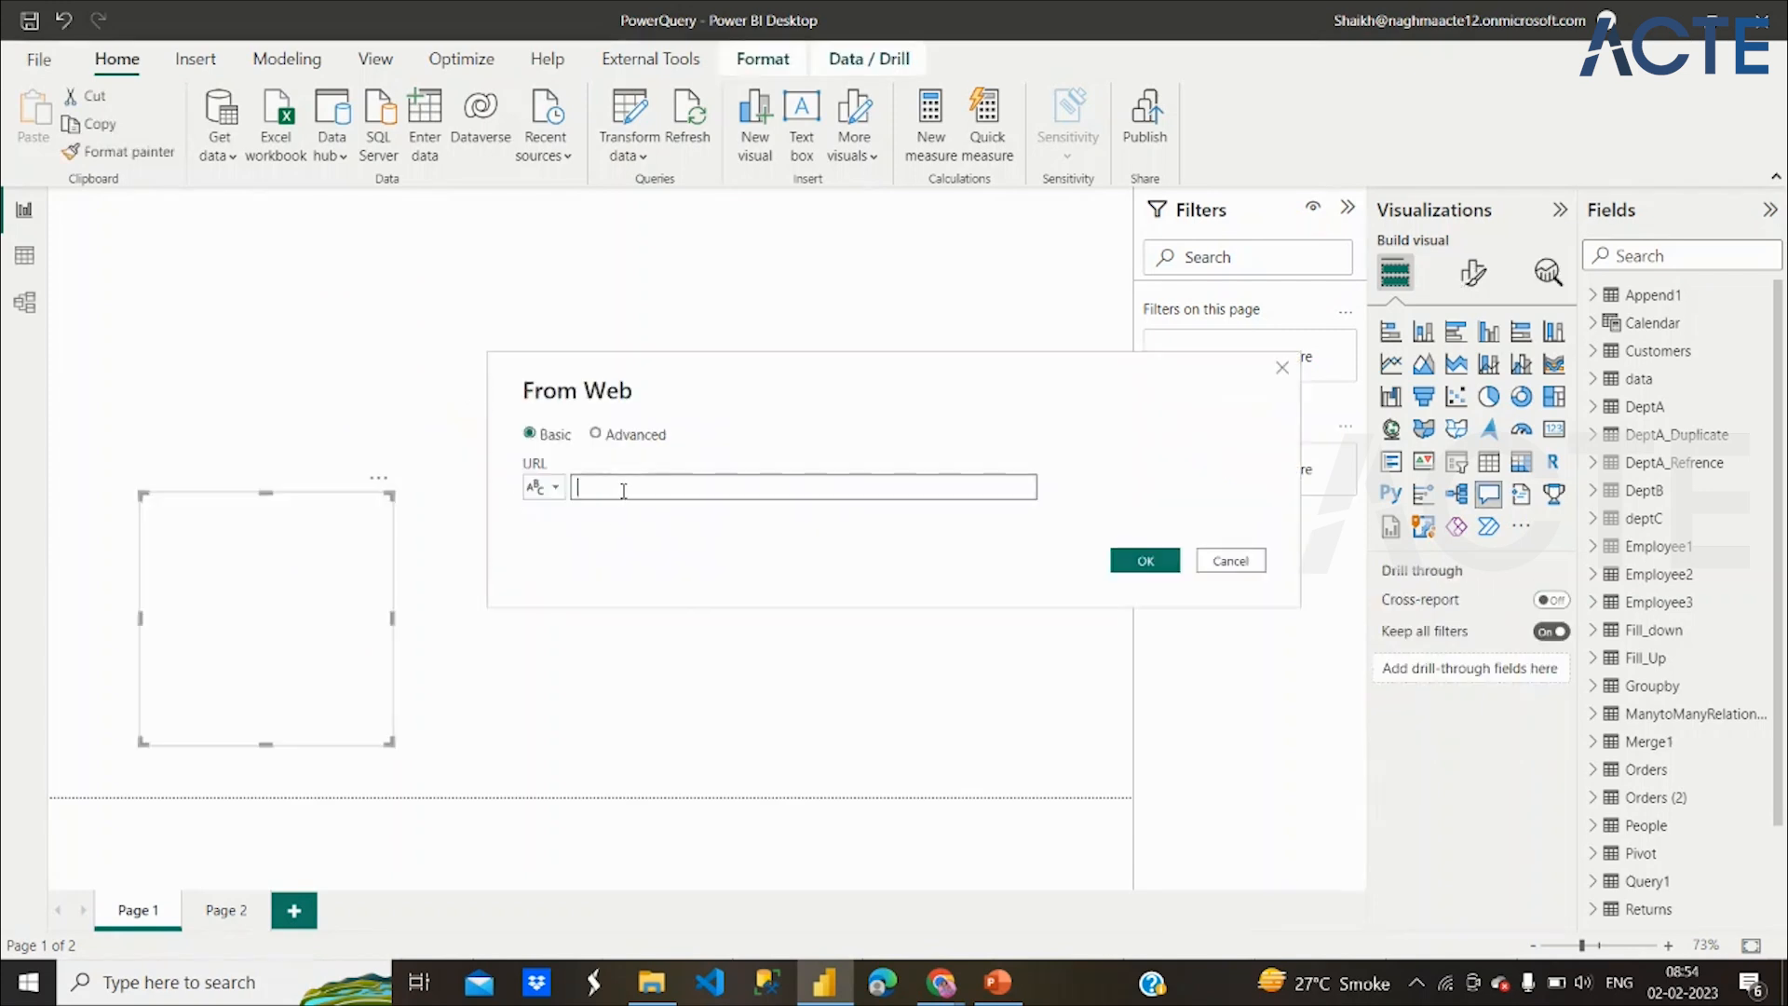
key("ctrl+v")
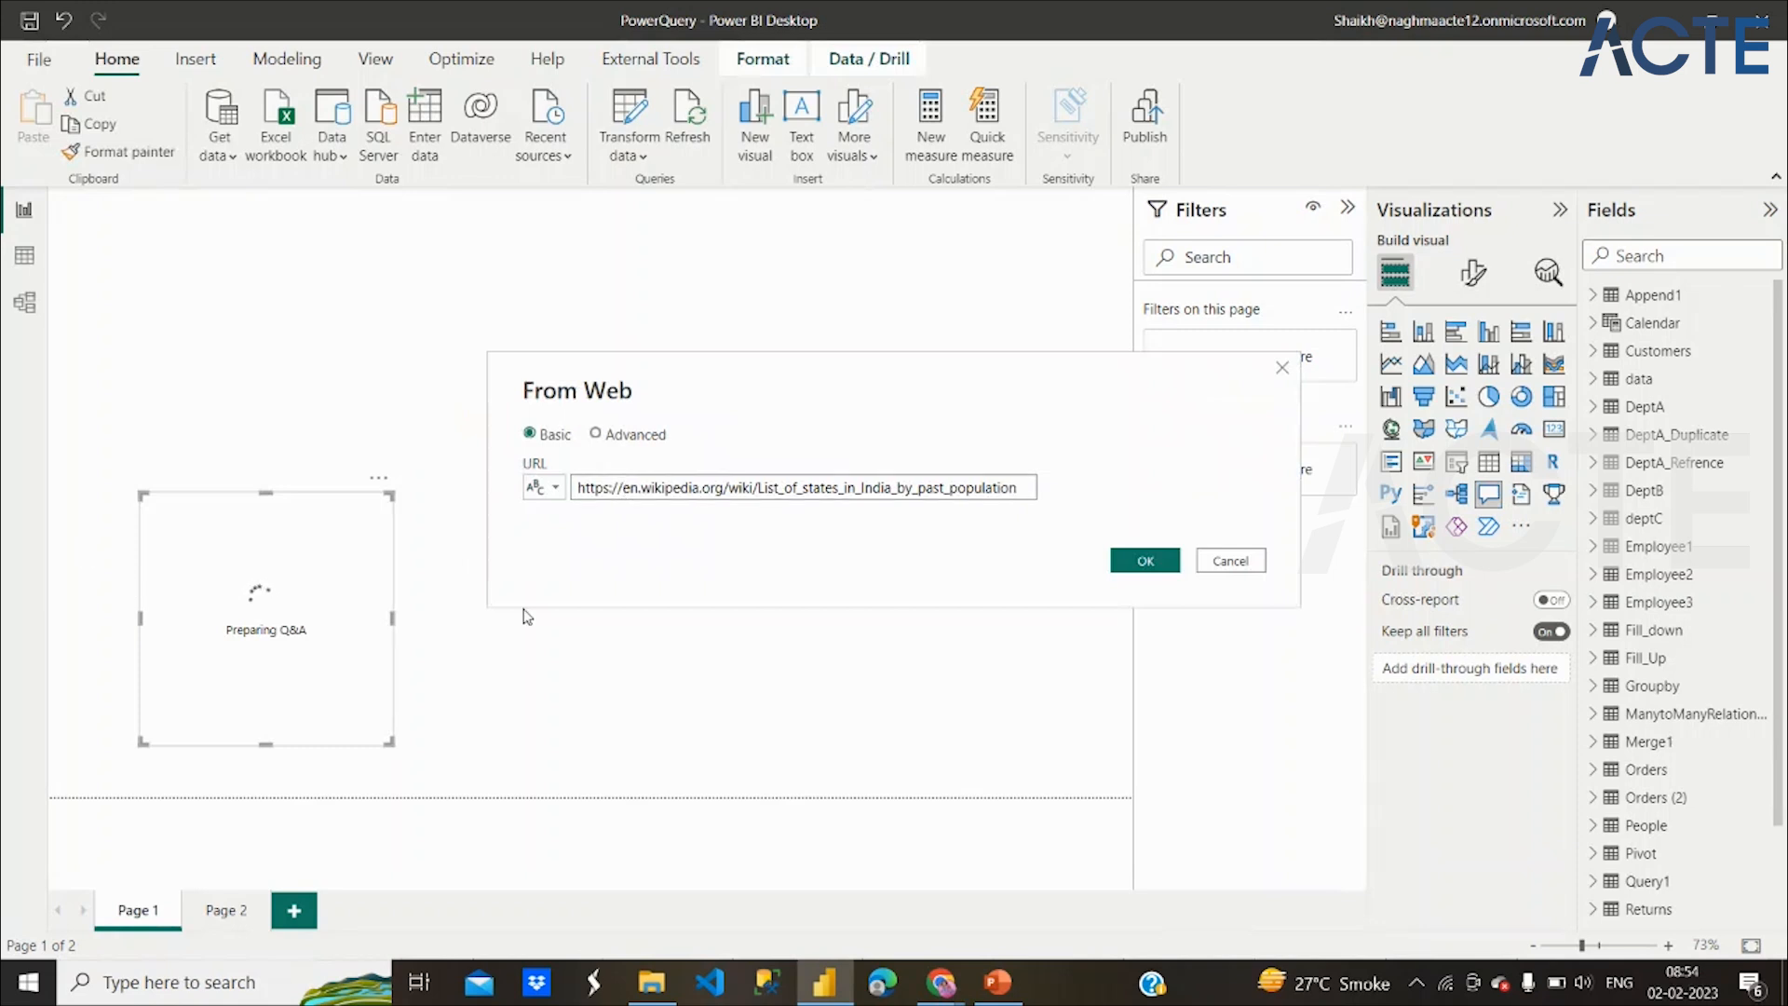
left_click(1147, 563)
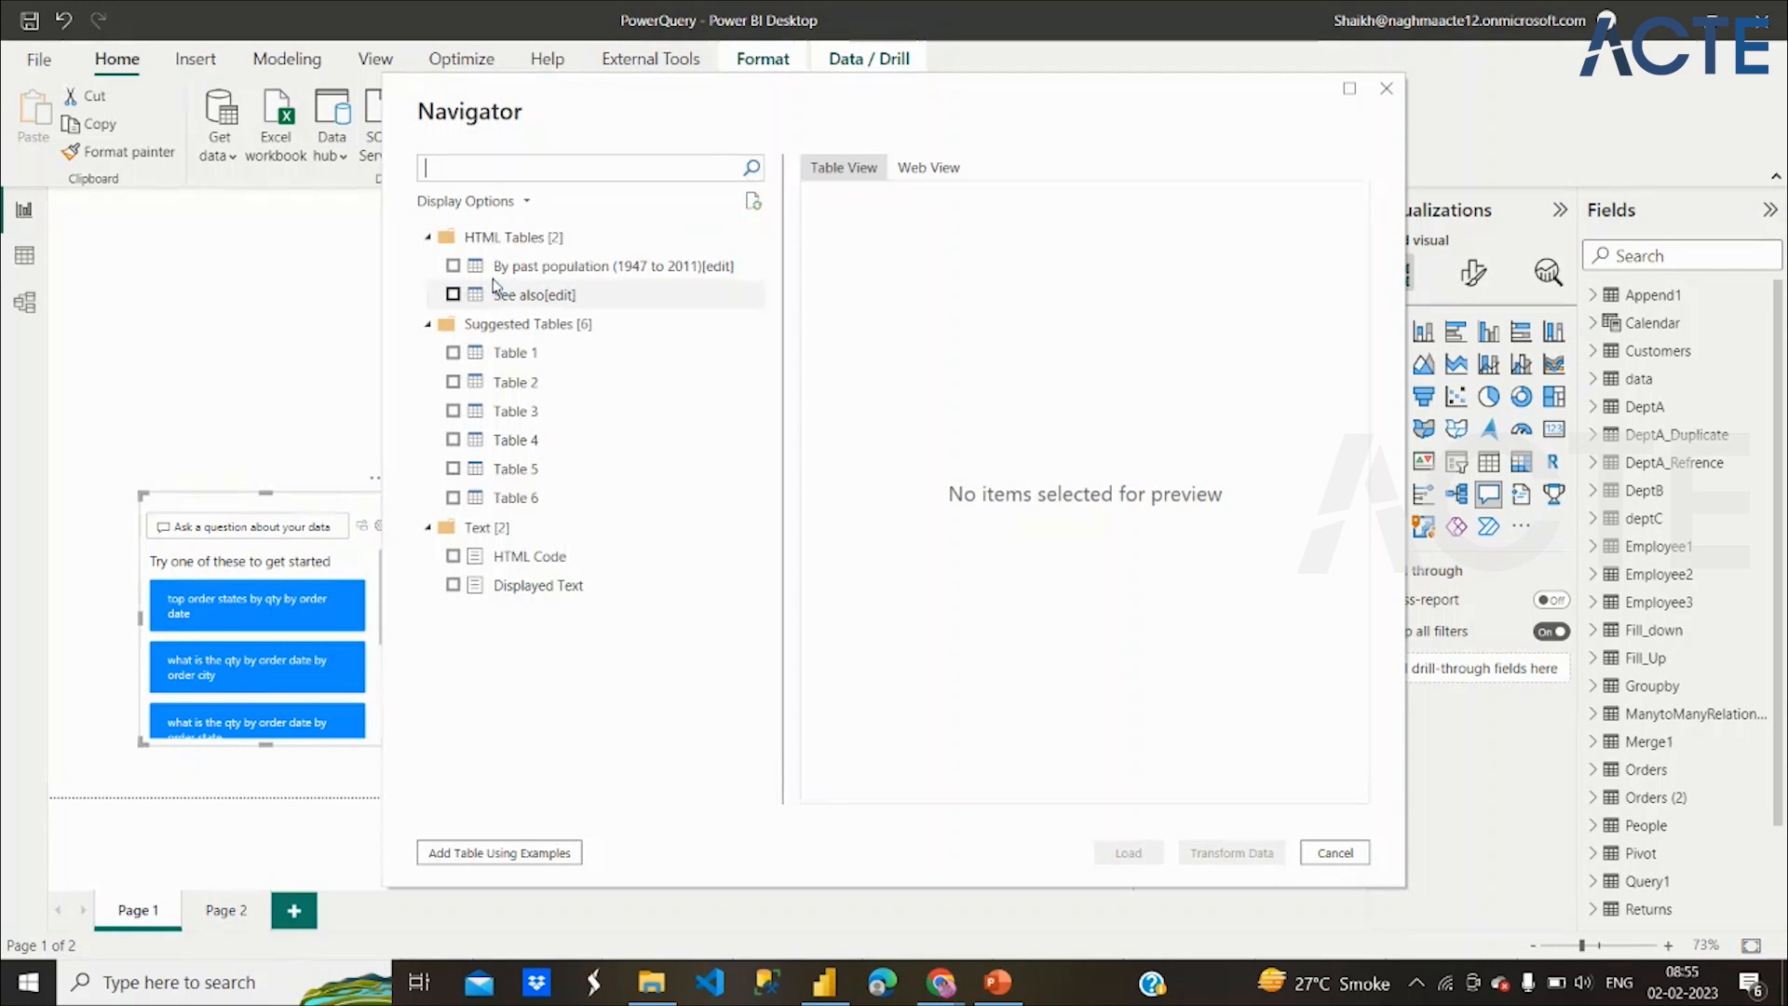
Preview the tables found on the page, choose only By past population (1947 to 2011)[edit], and bring it into Power Query for transformation
left_click(495, 270)
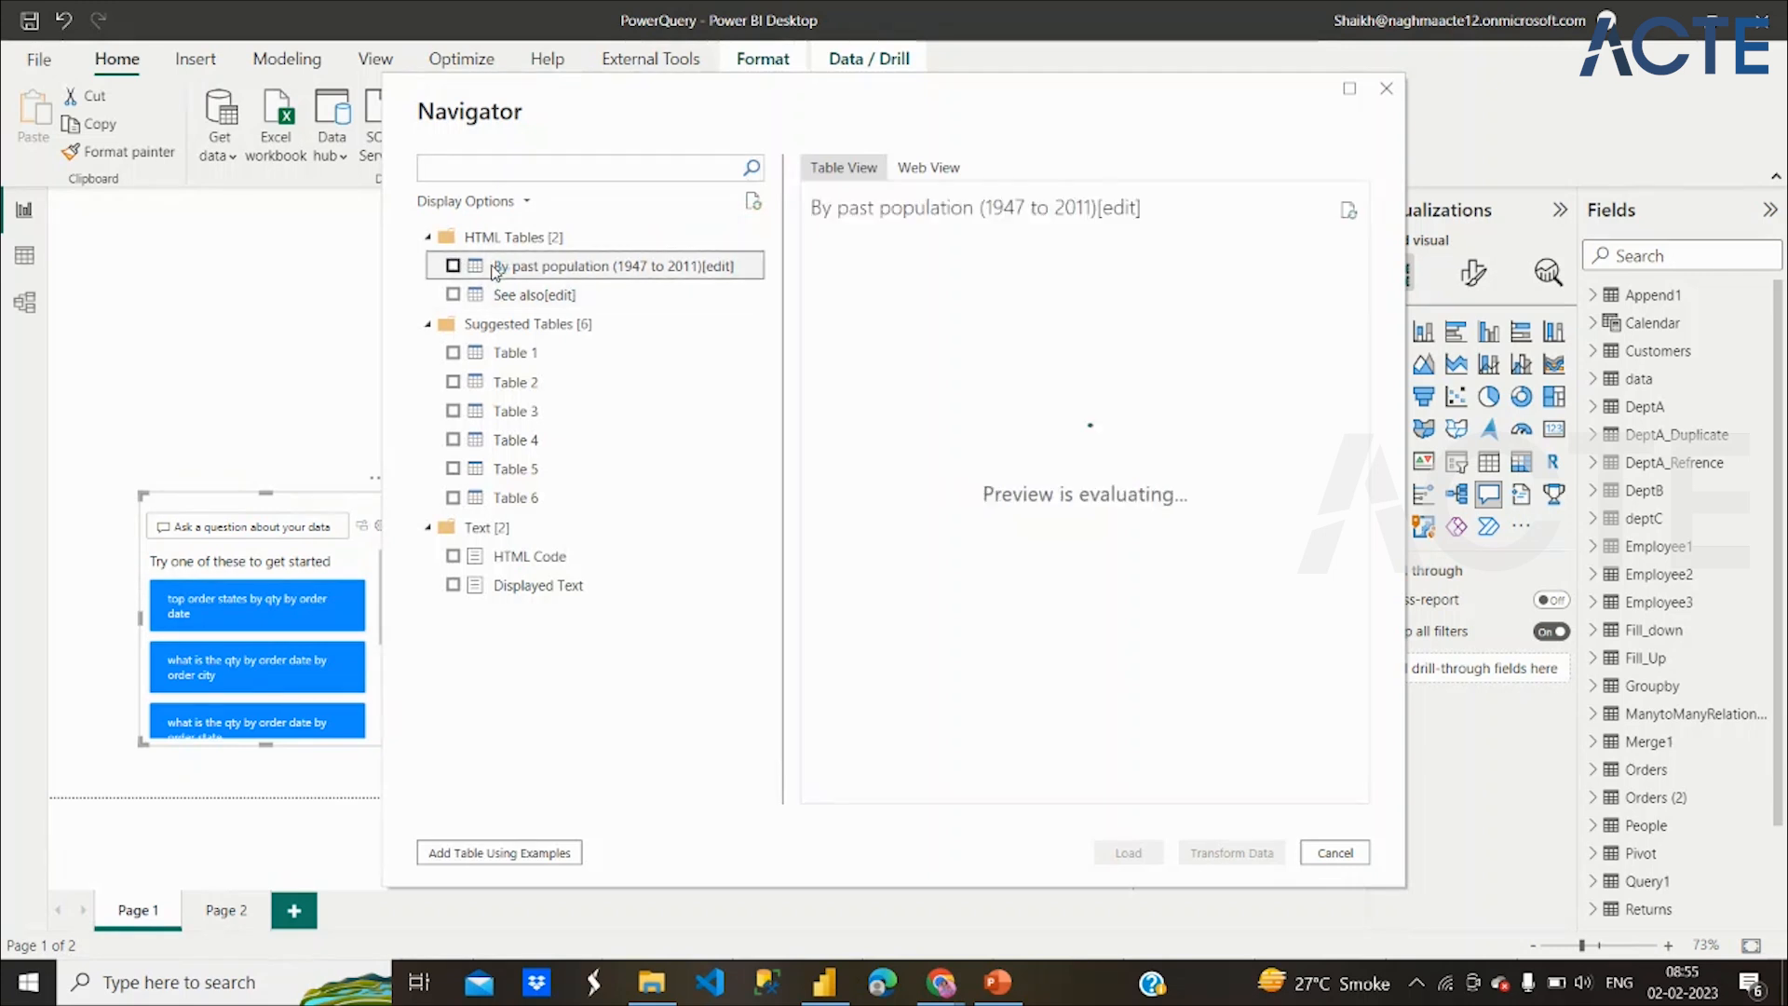
left_click(453, 267)
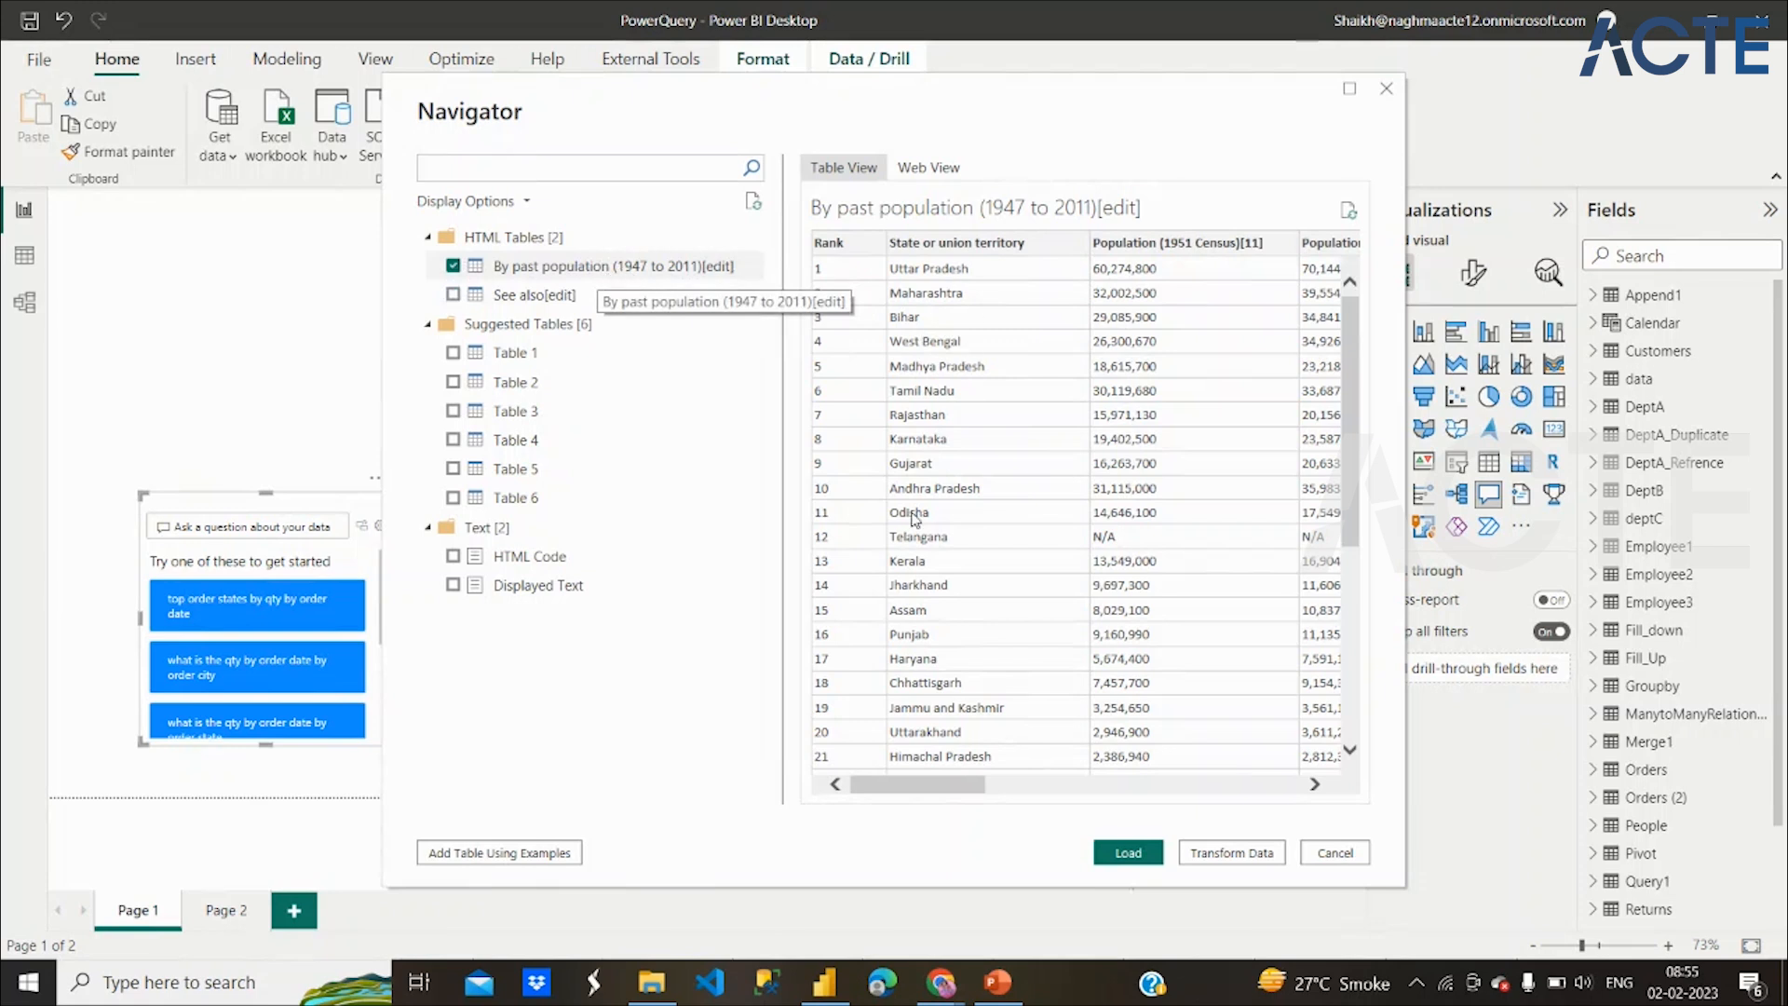
left_click(521, 300)
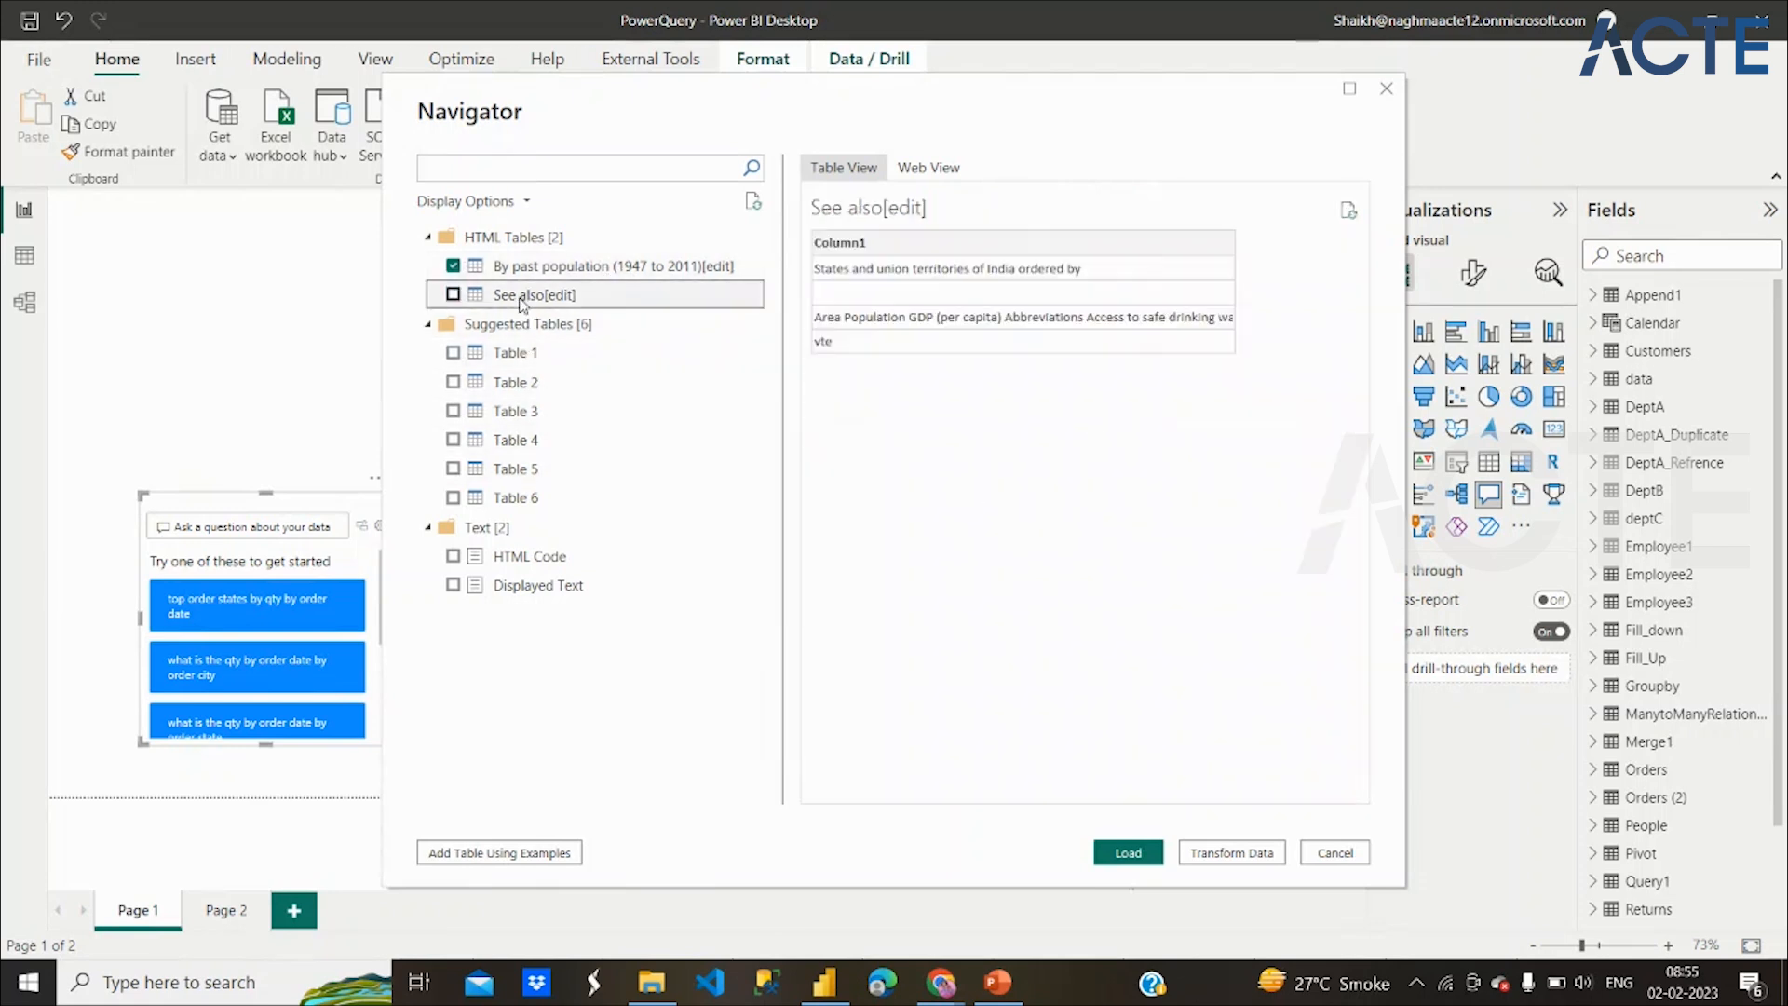
left_click(516, 364)
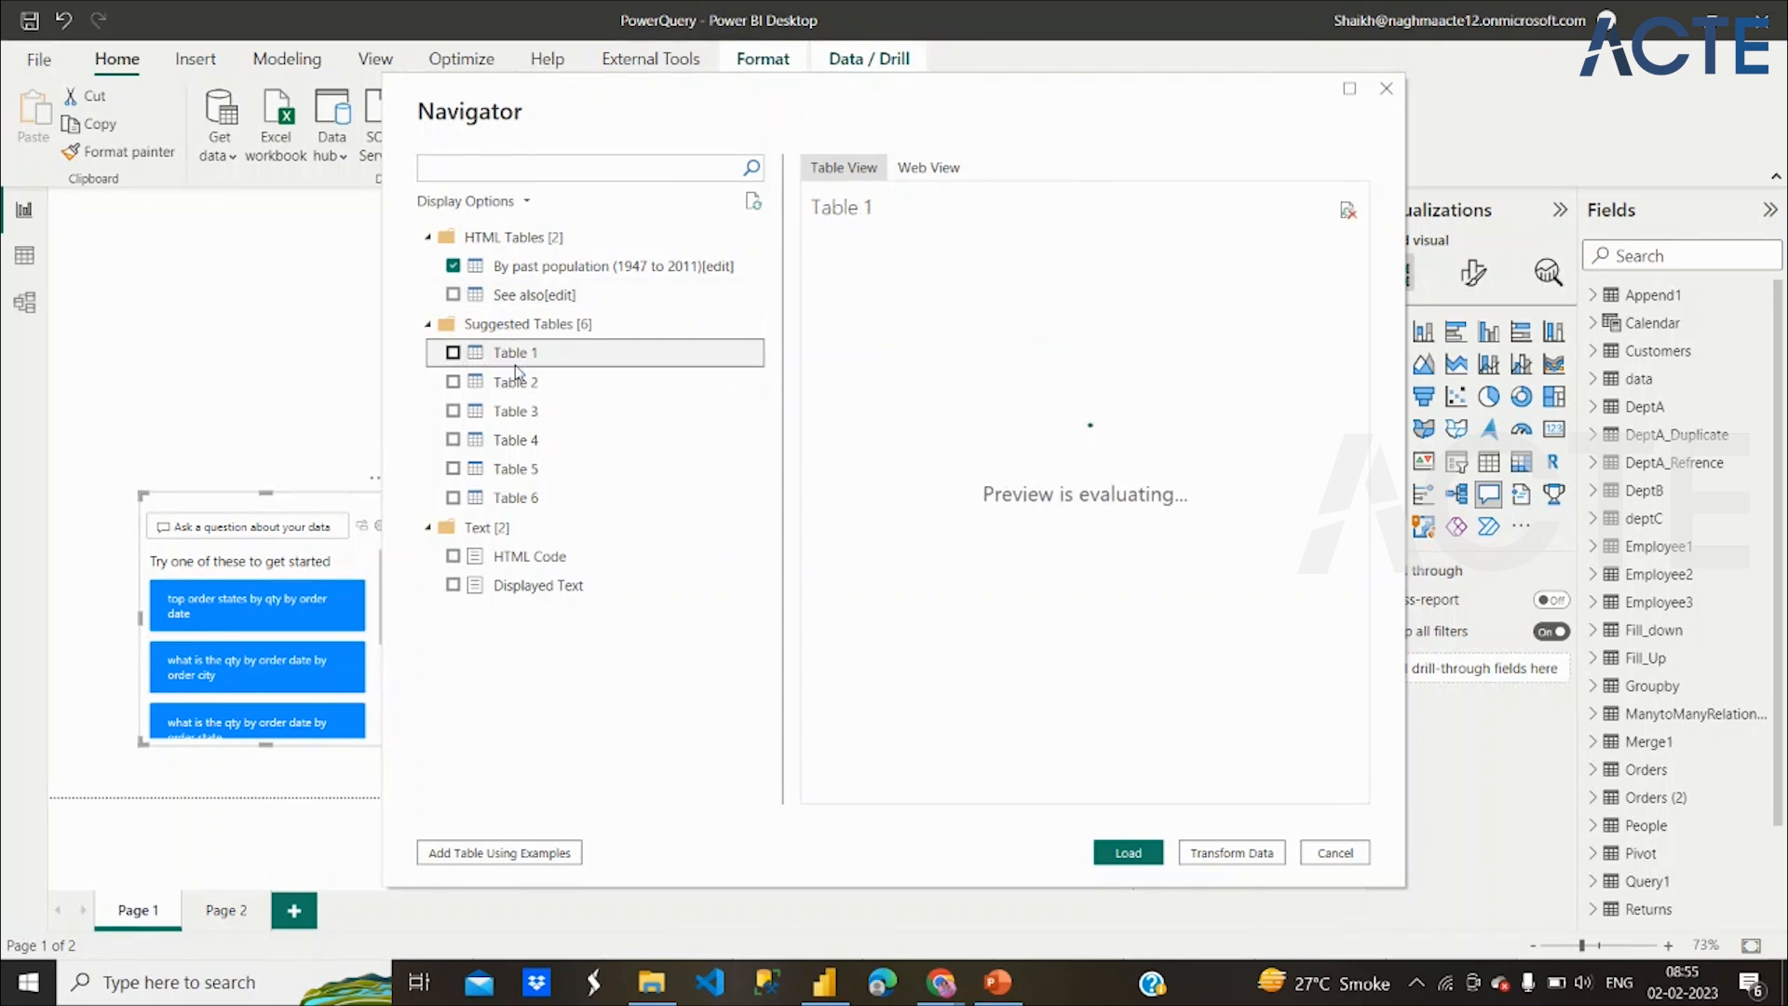
left_click(517, 381)
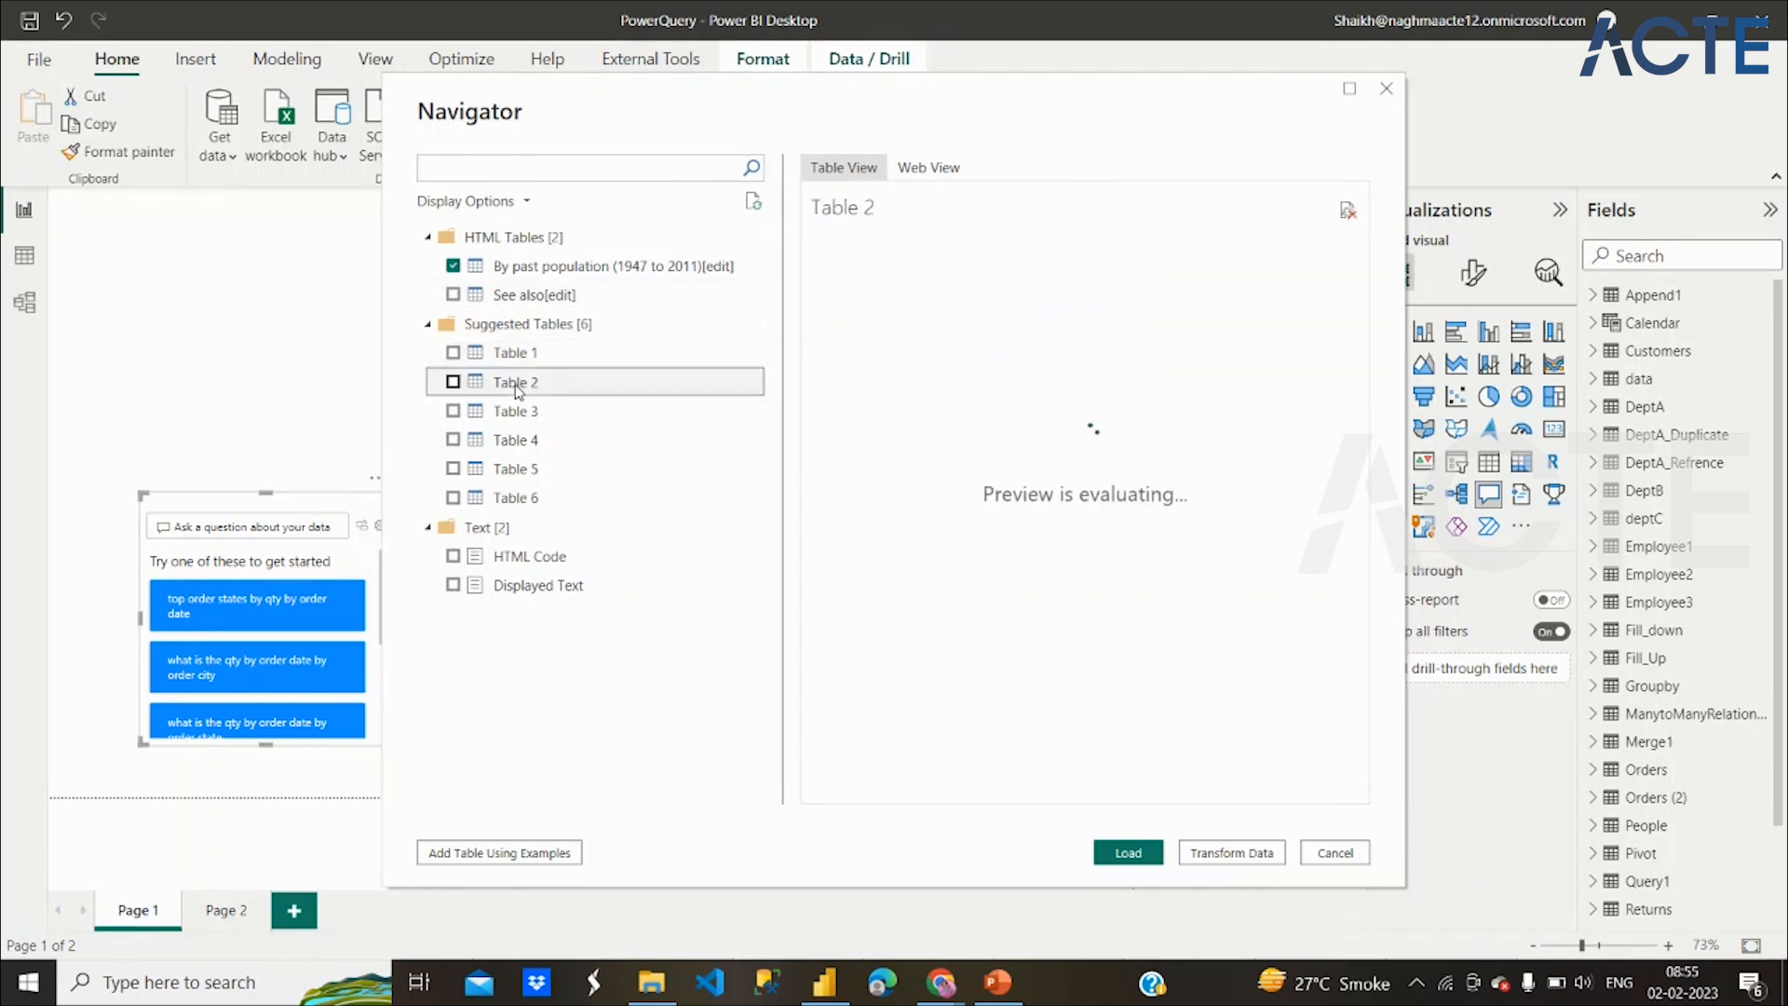
left_click(519, 412)
left_click(527, 273)
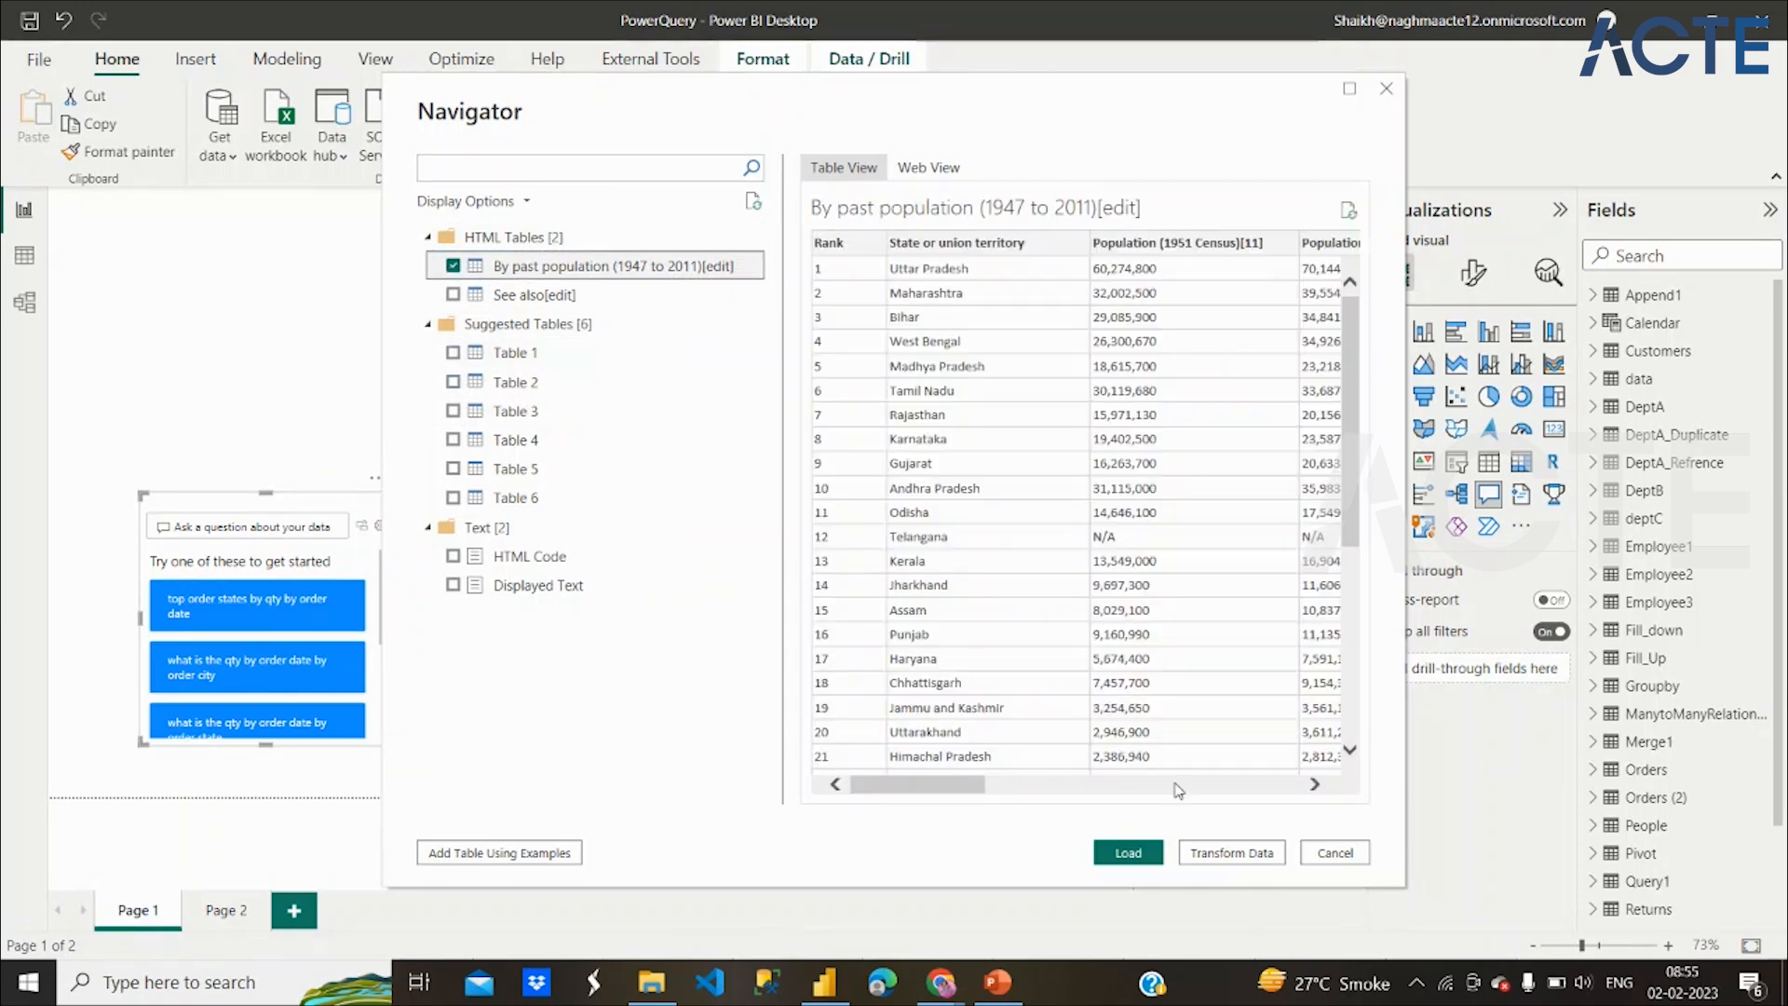
left_click(1232, 857)
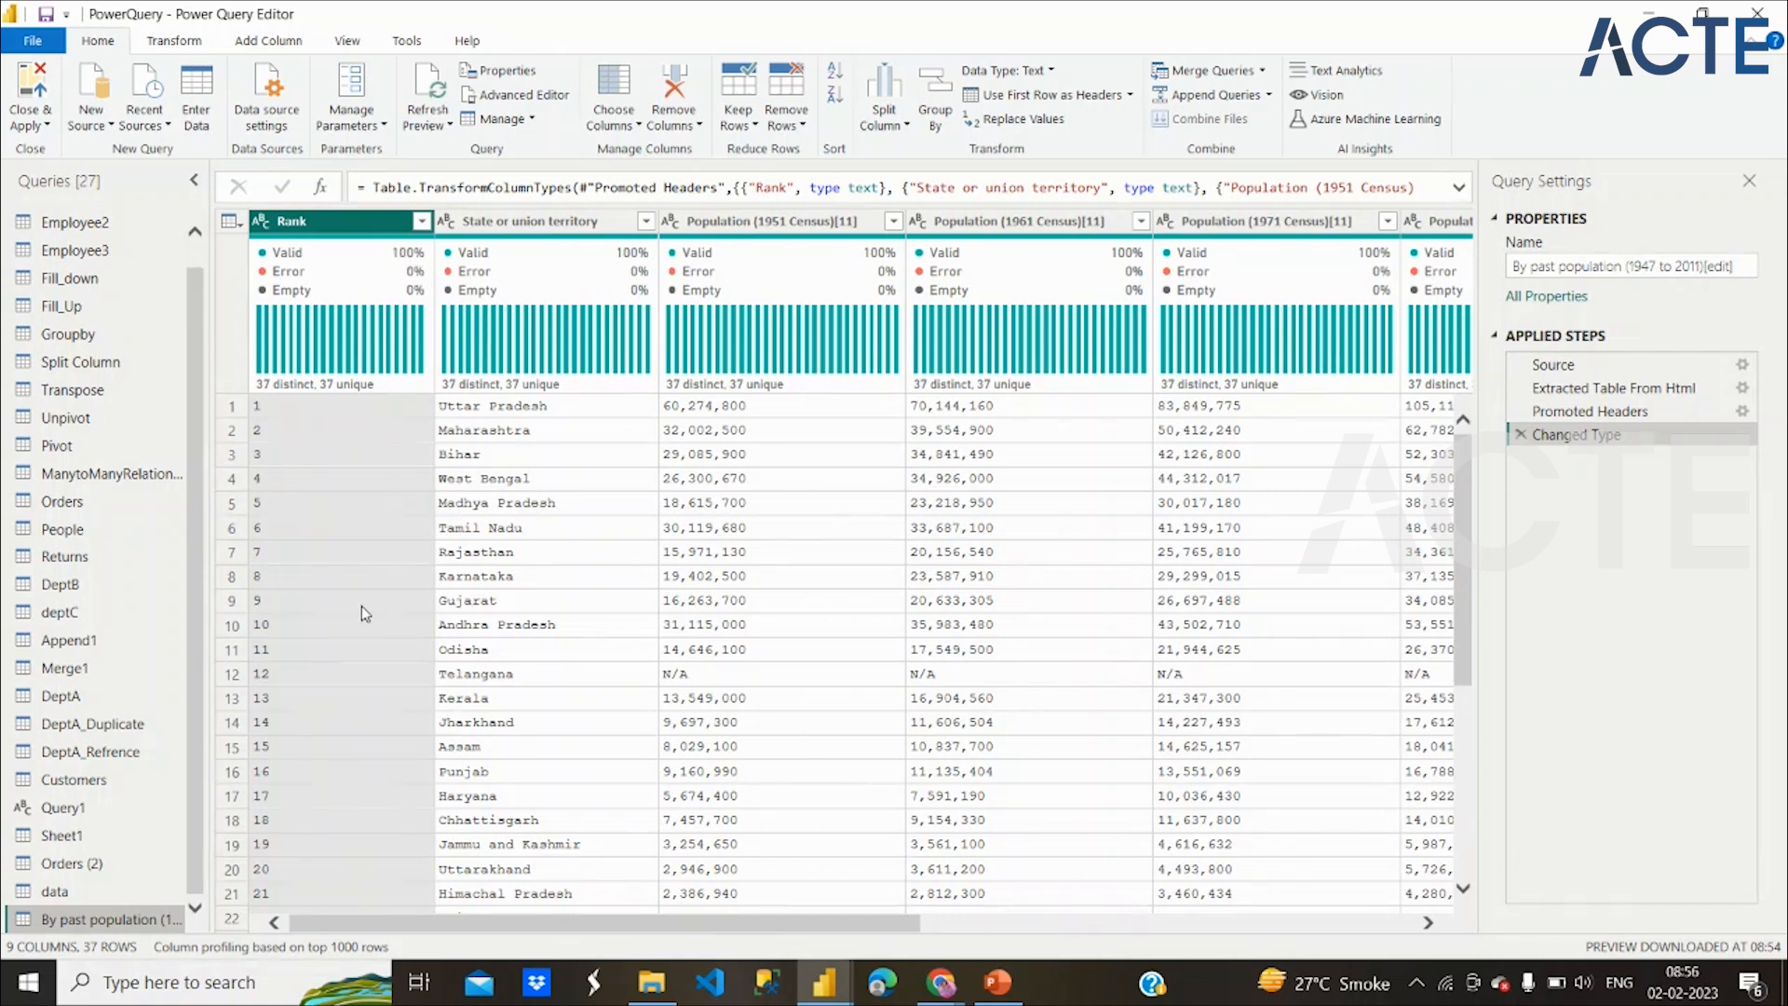
Unpivot all the census population columns, keeping Rank and State or union territory as the fixed columns
scroll(985, 583, "right", 3)
scroll(985, 583, "right", 3)
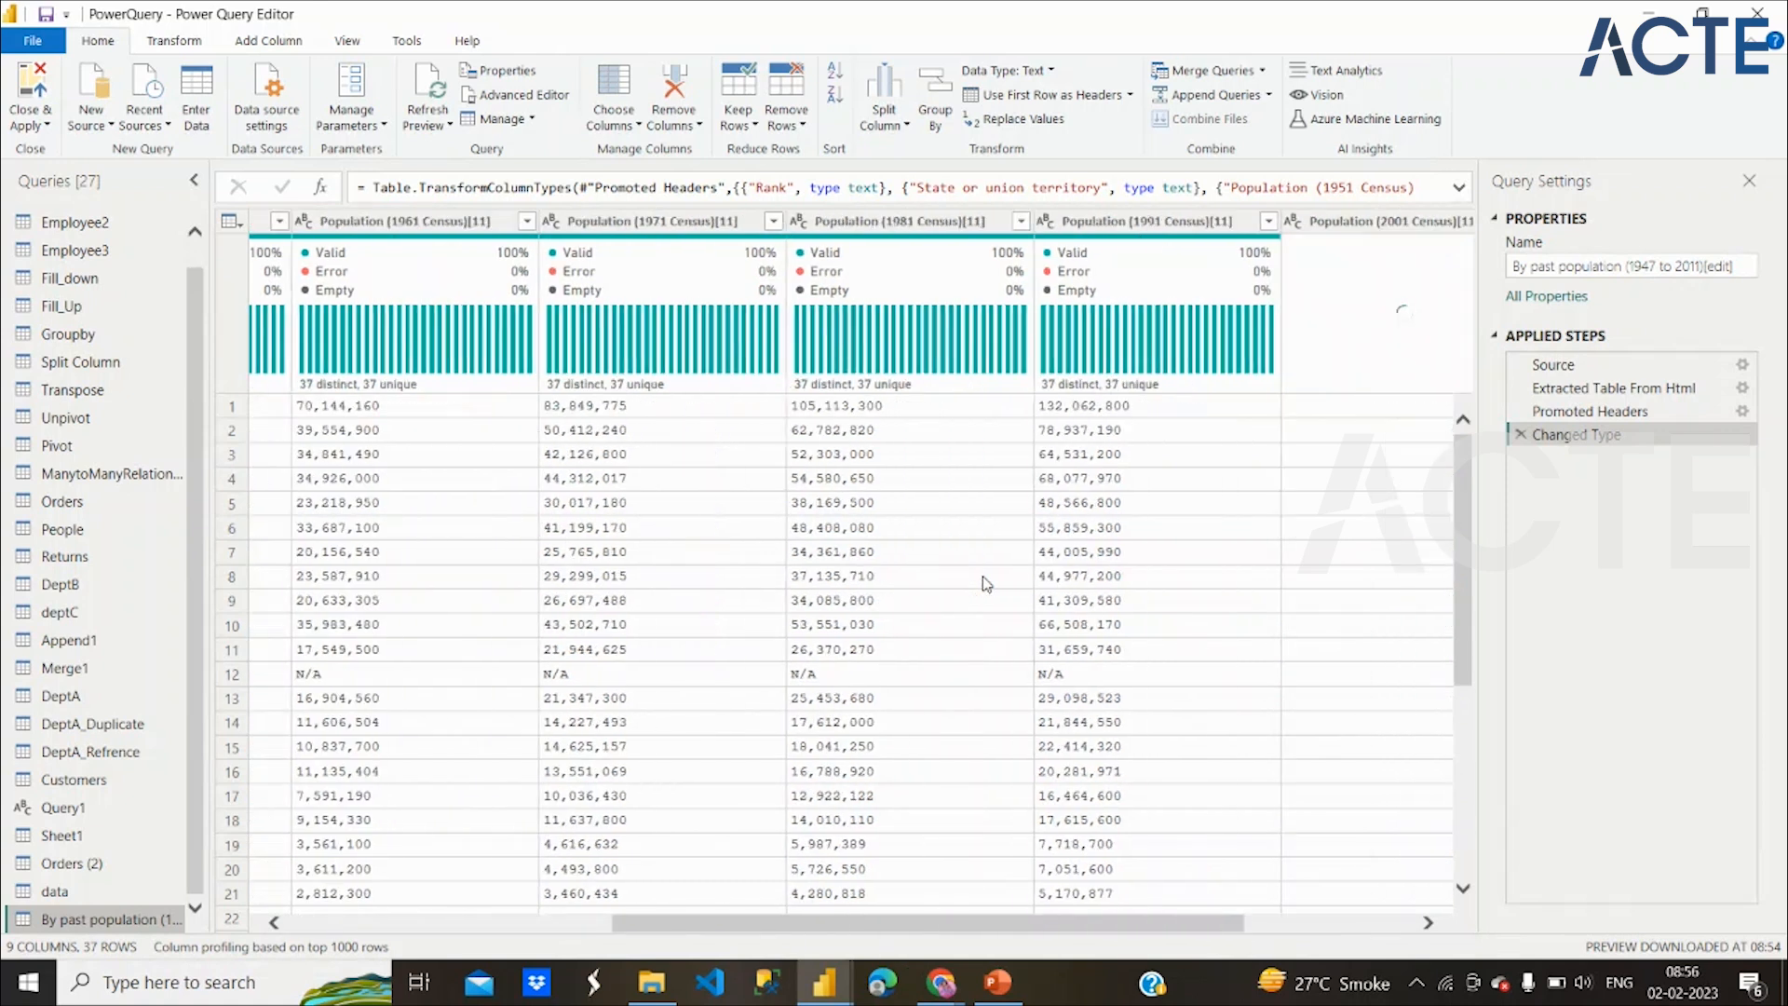
scroll(985, 584, "right", 3)
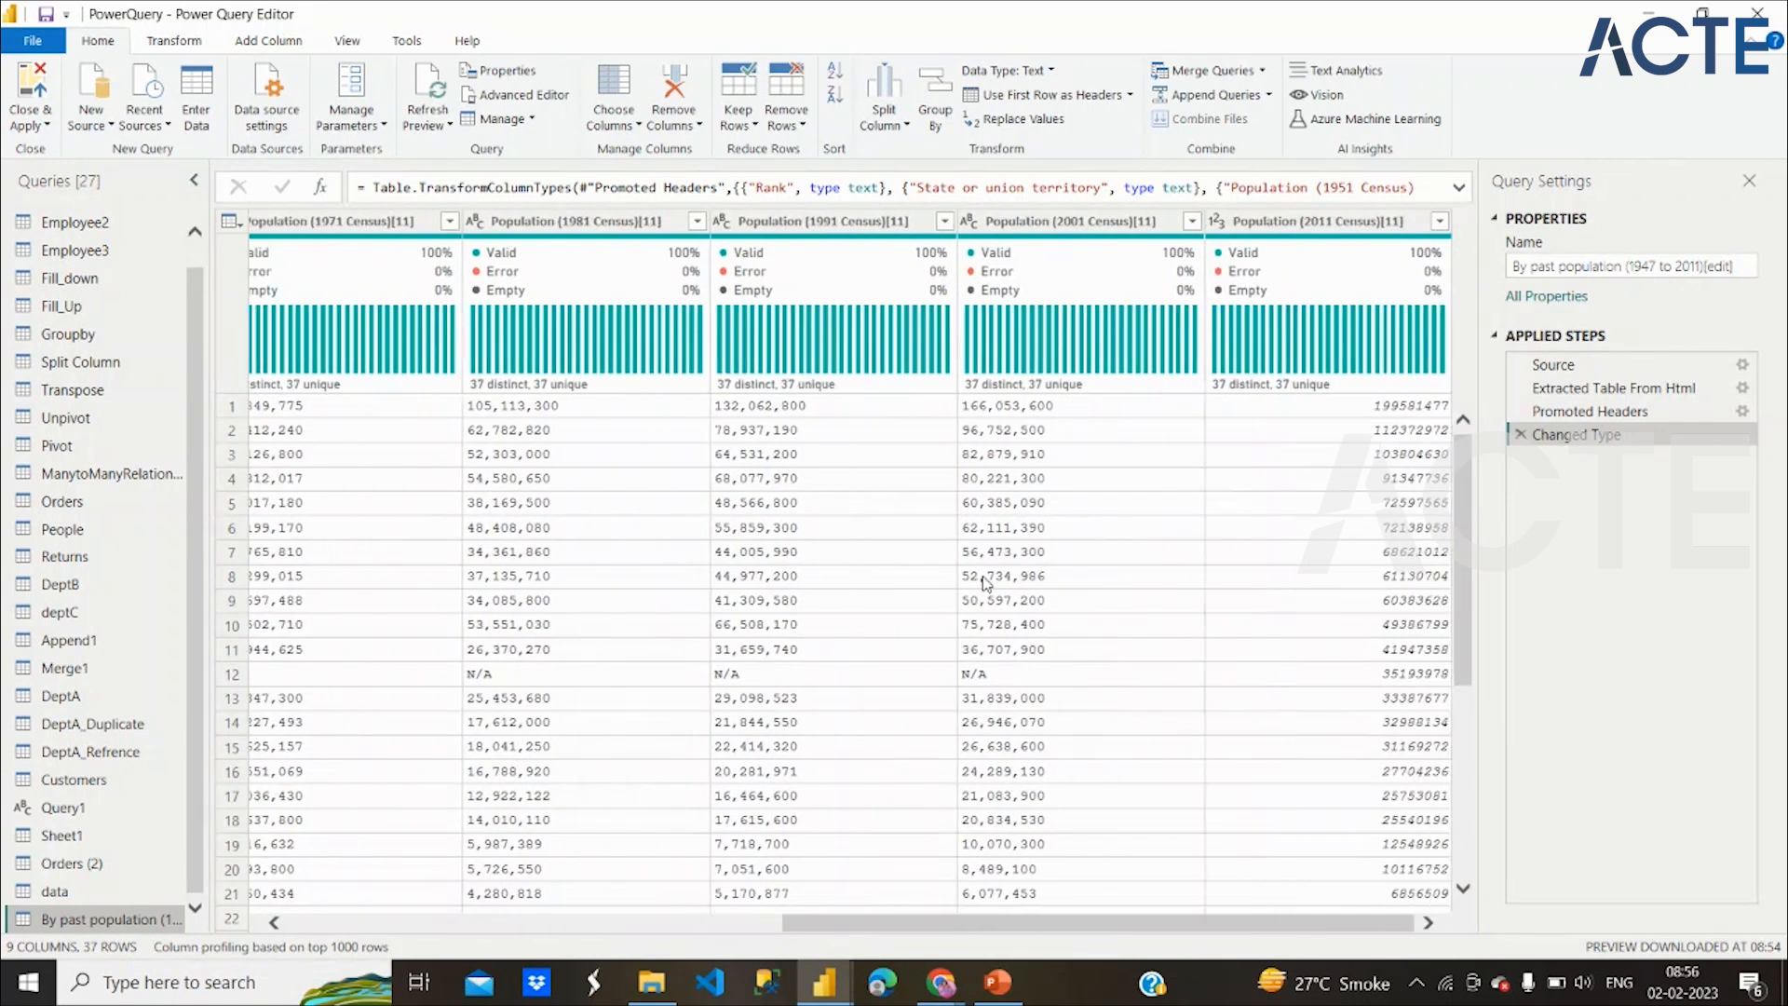
scroll(1071, 864, "left", 10)
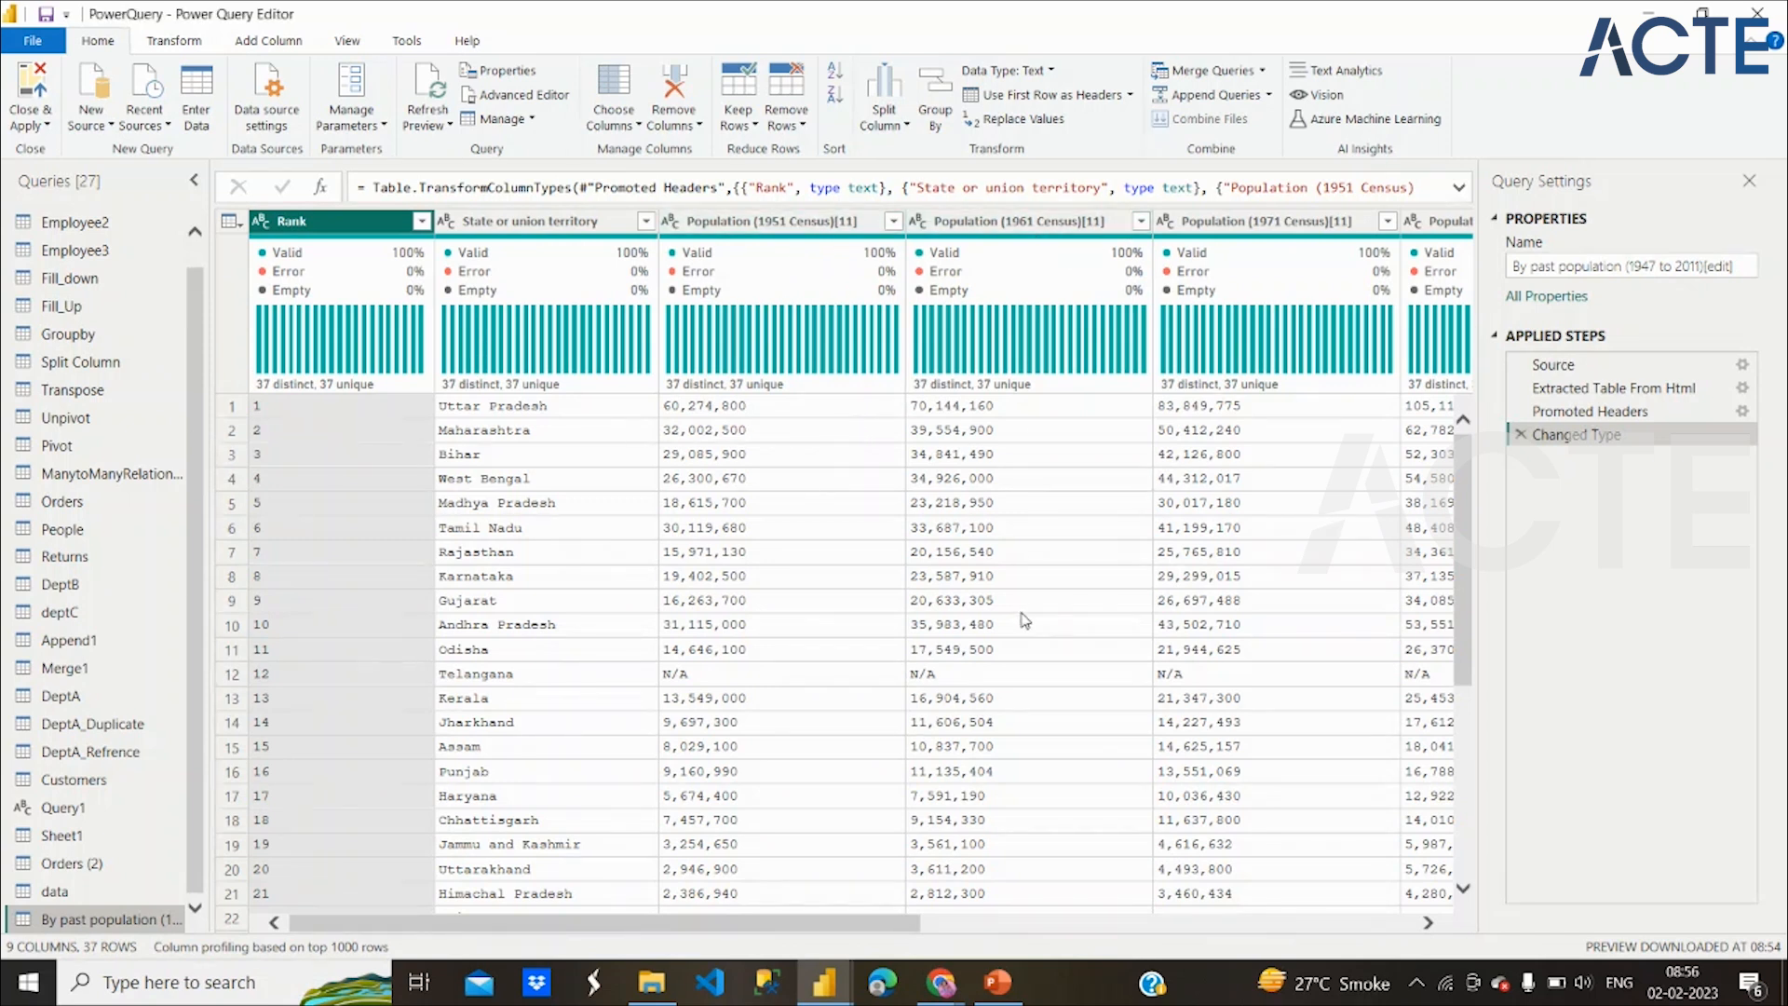
left_click(575, 228, "ctrl")
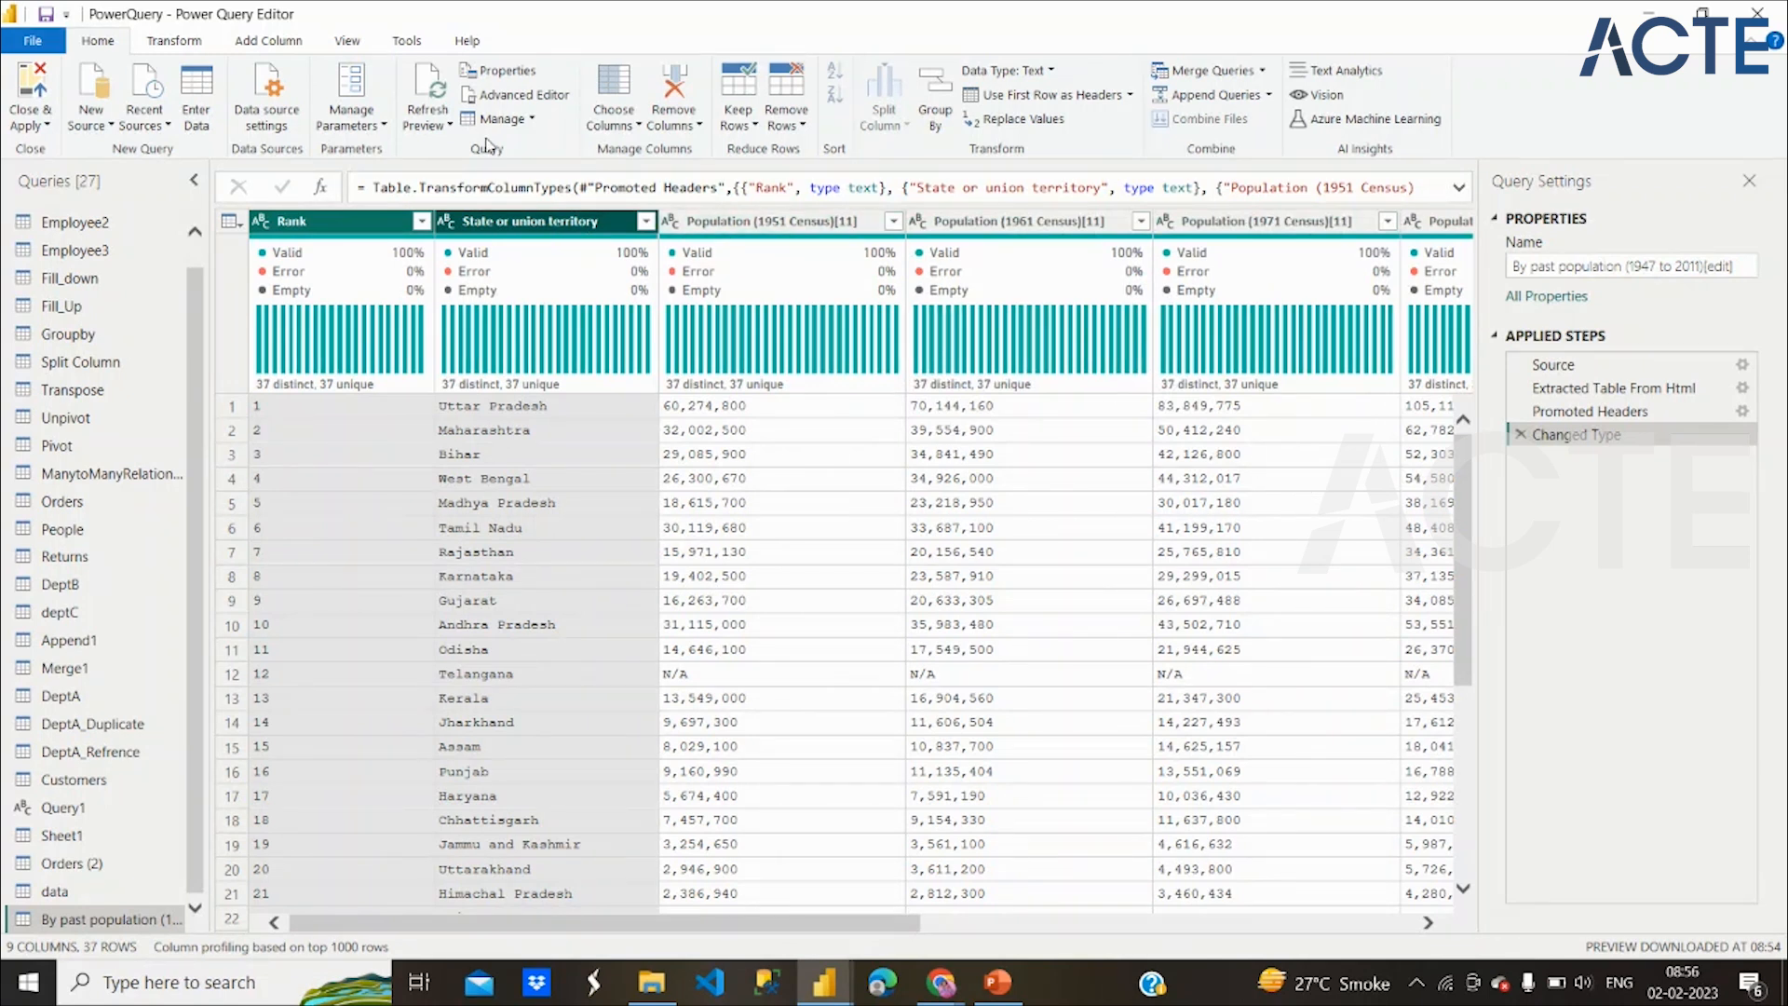
left_click(168, 39)
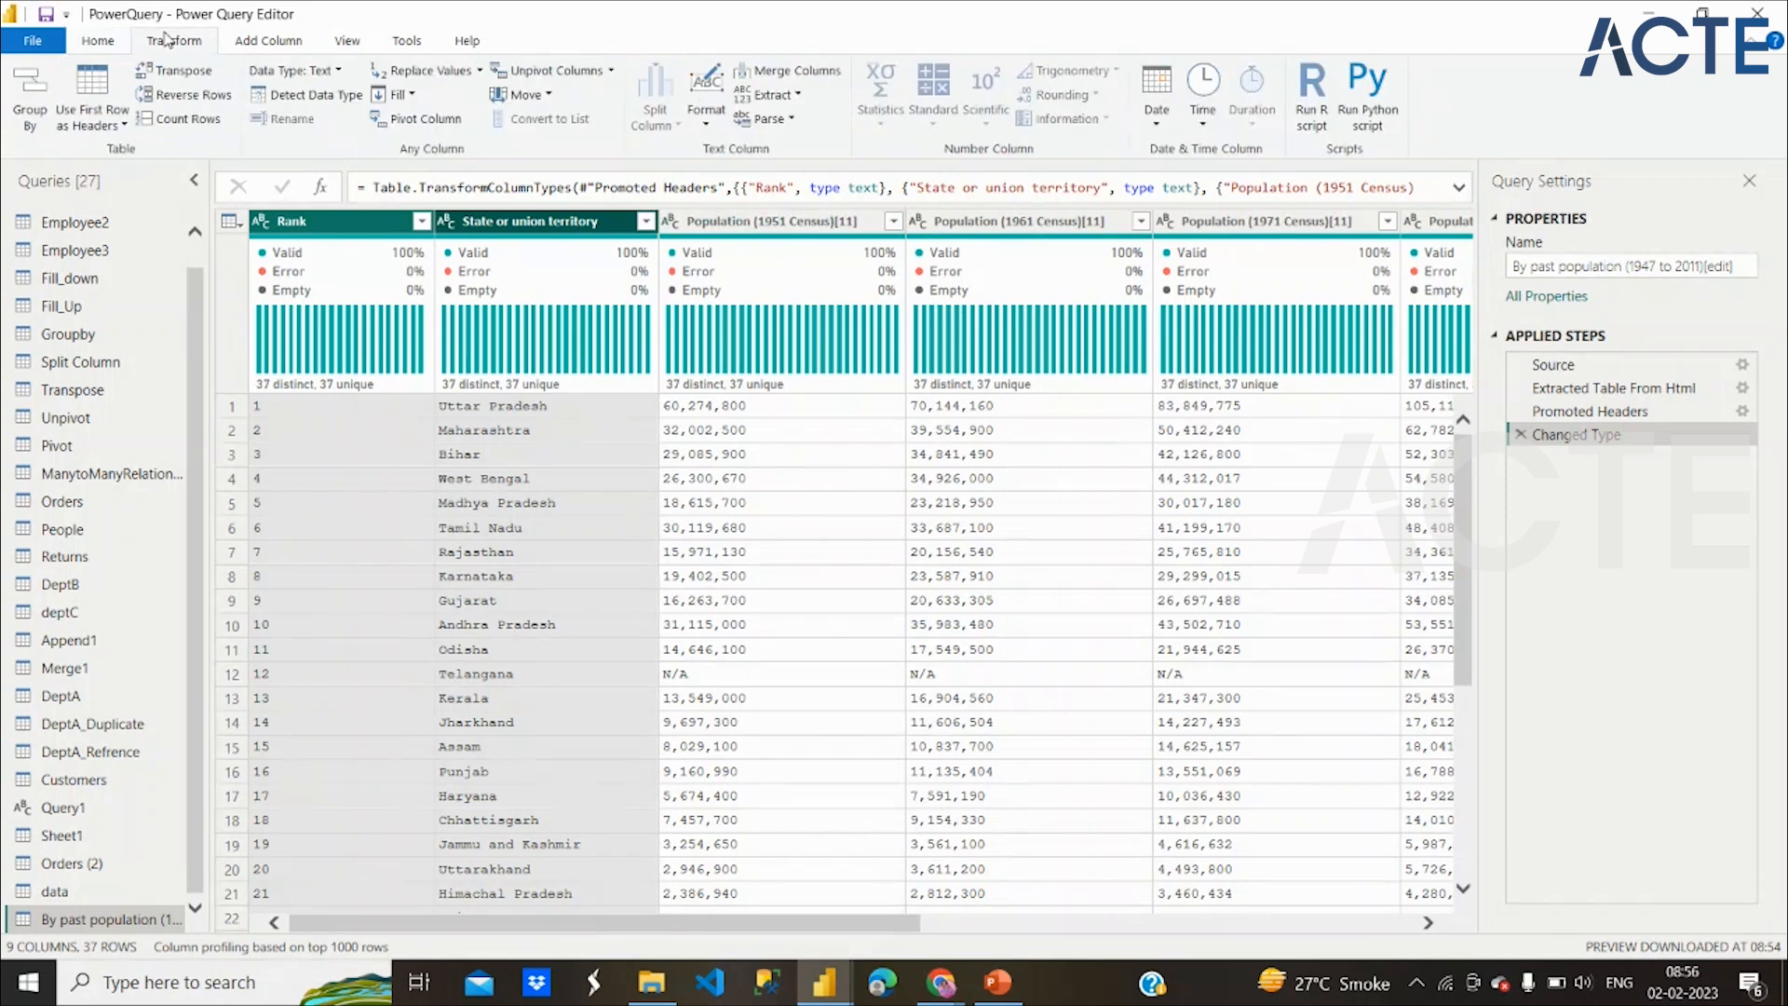
left_click(611, 72)
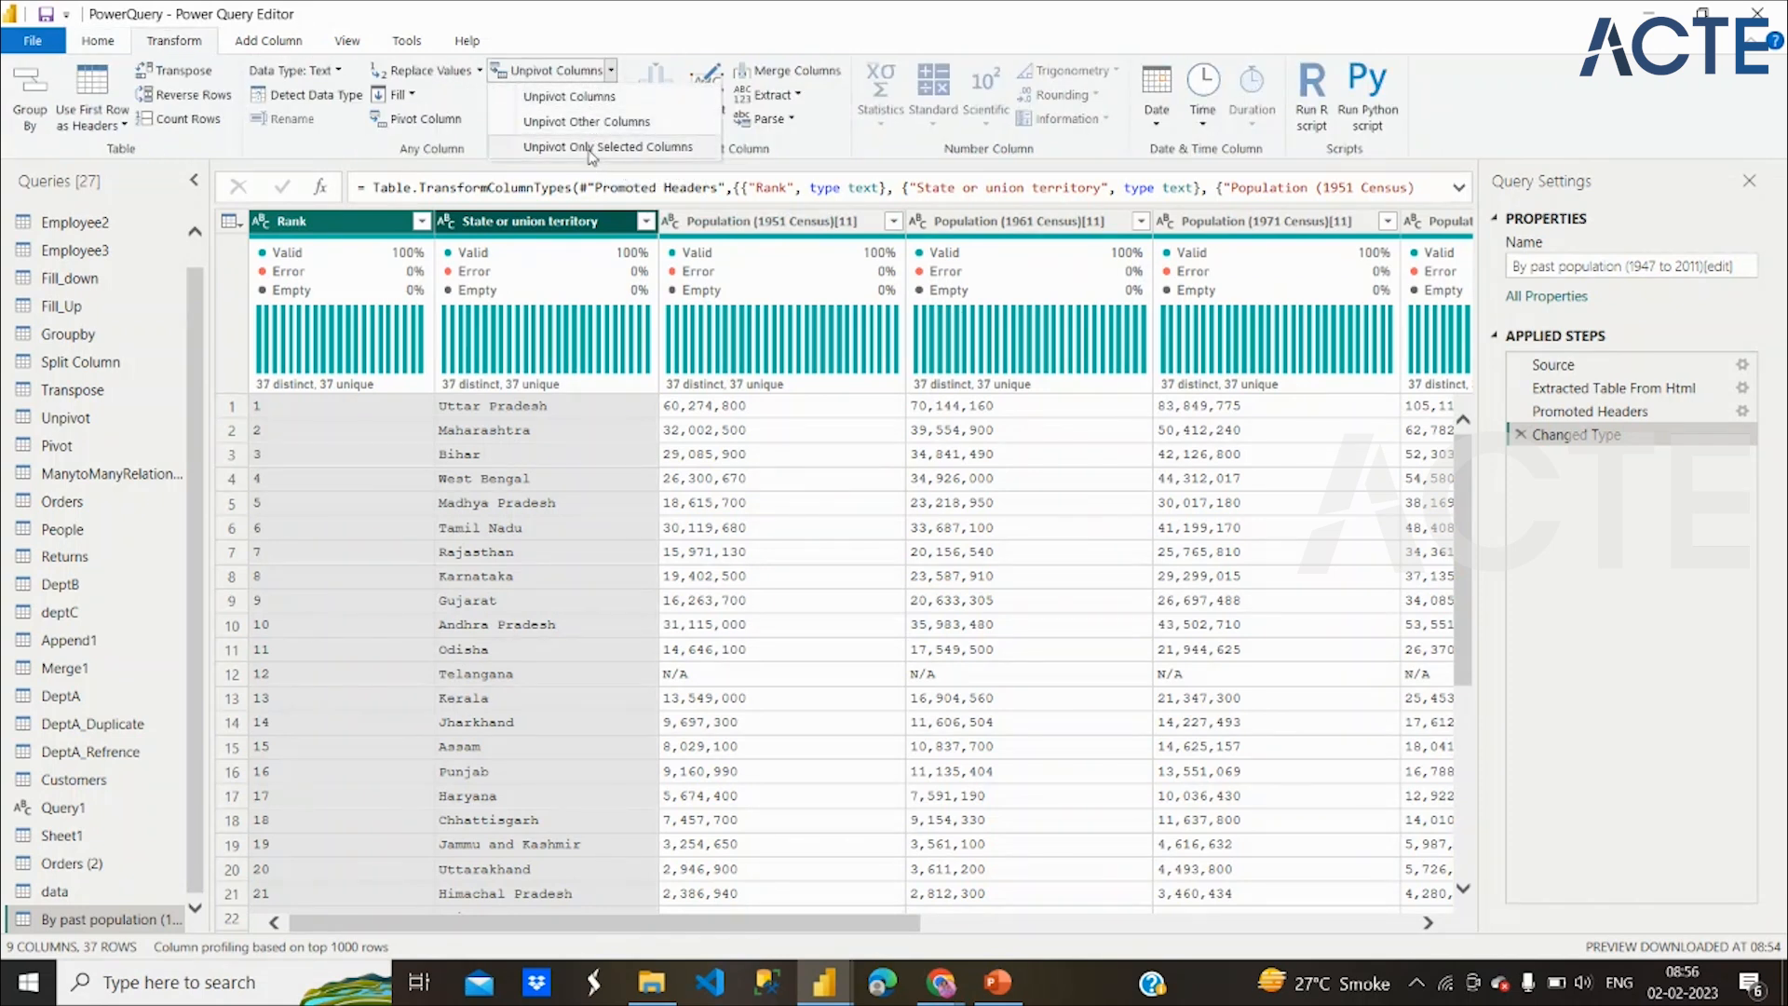
left_click(580, 122)
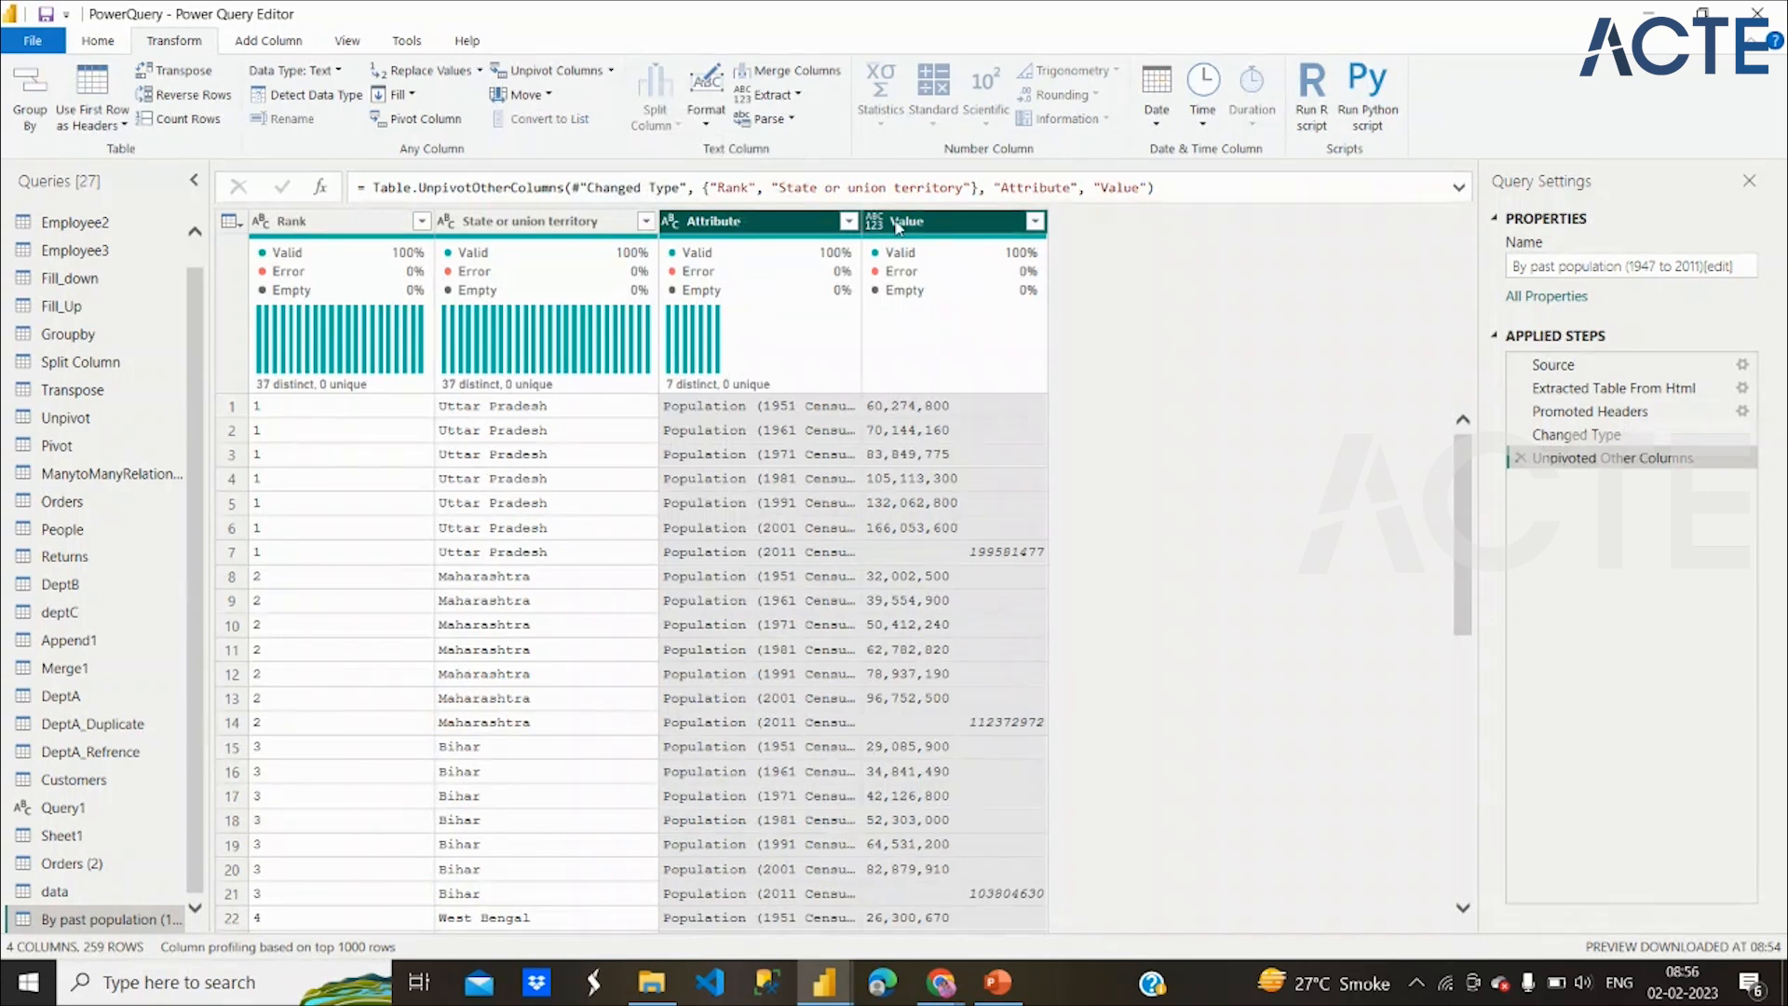
Extract the census year in the Attribute column as the text between the delimiters "(" and a space
left_click(784, 456)
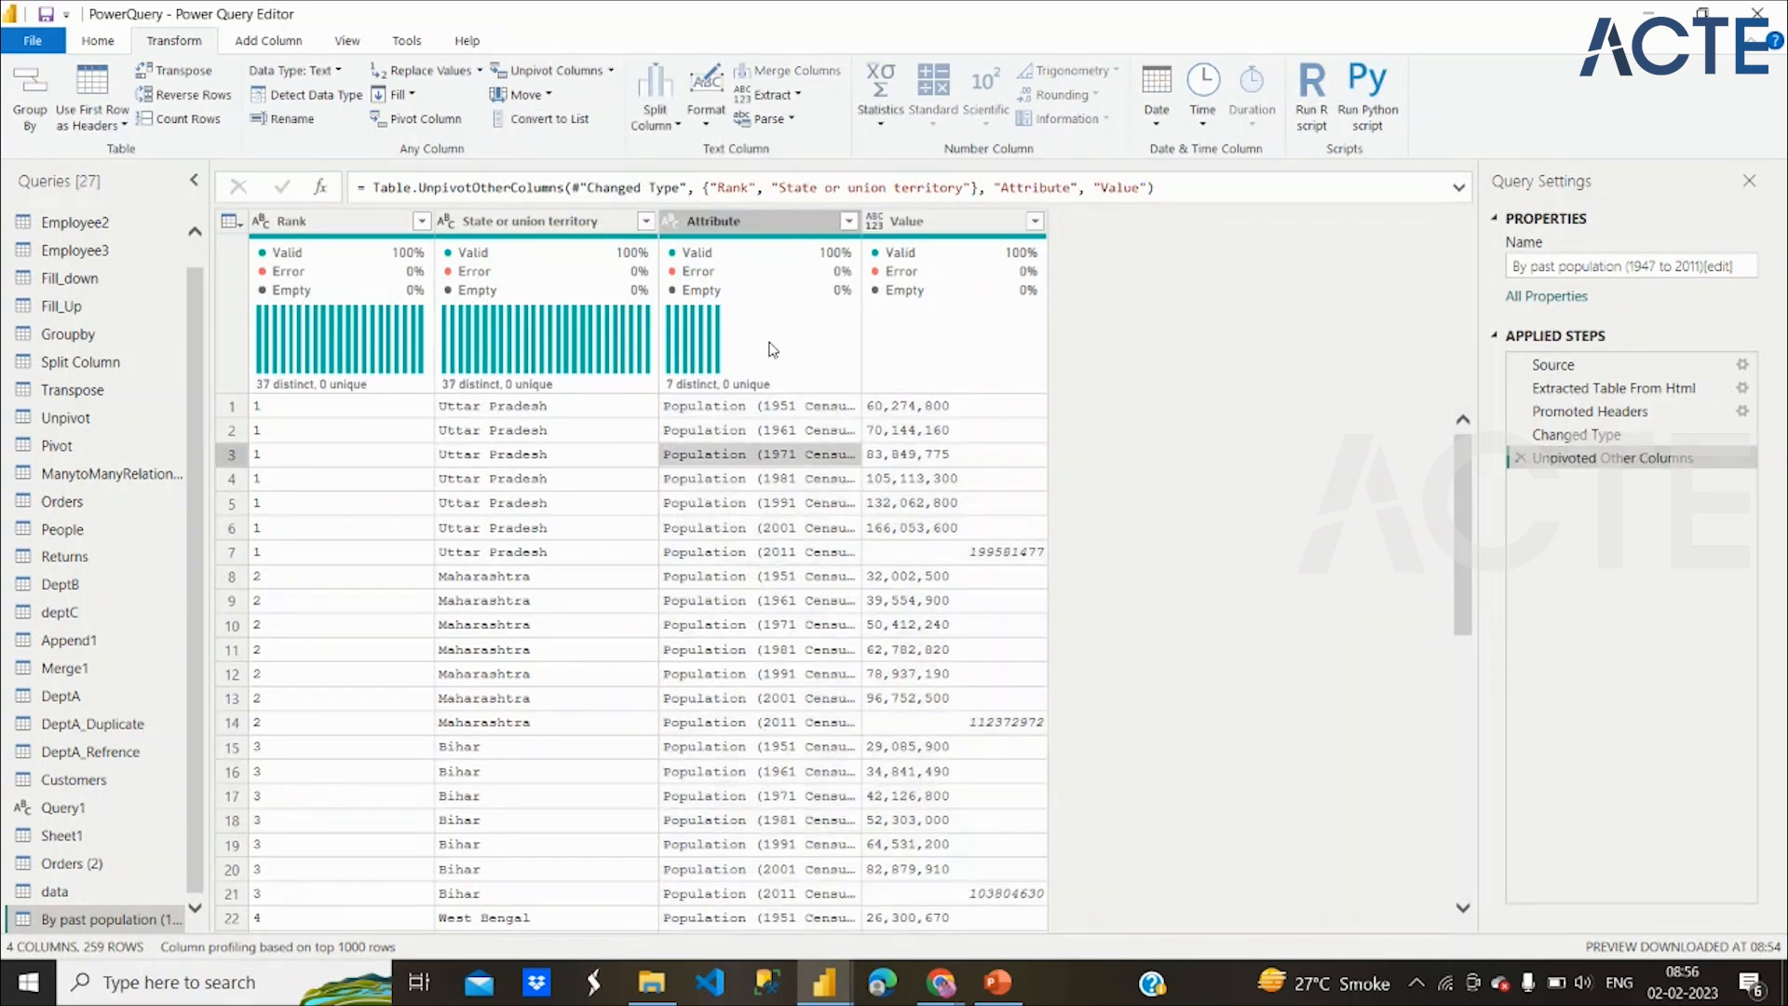
left_click(769, 228)
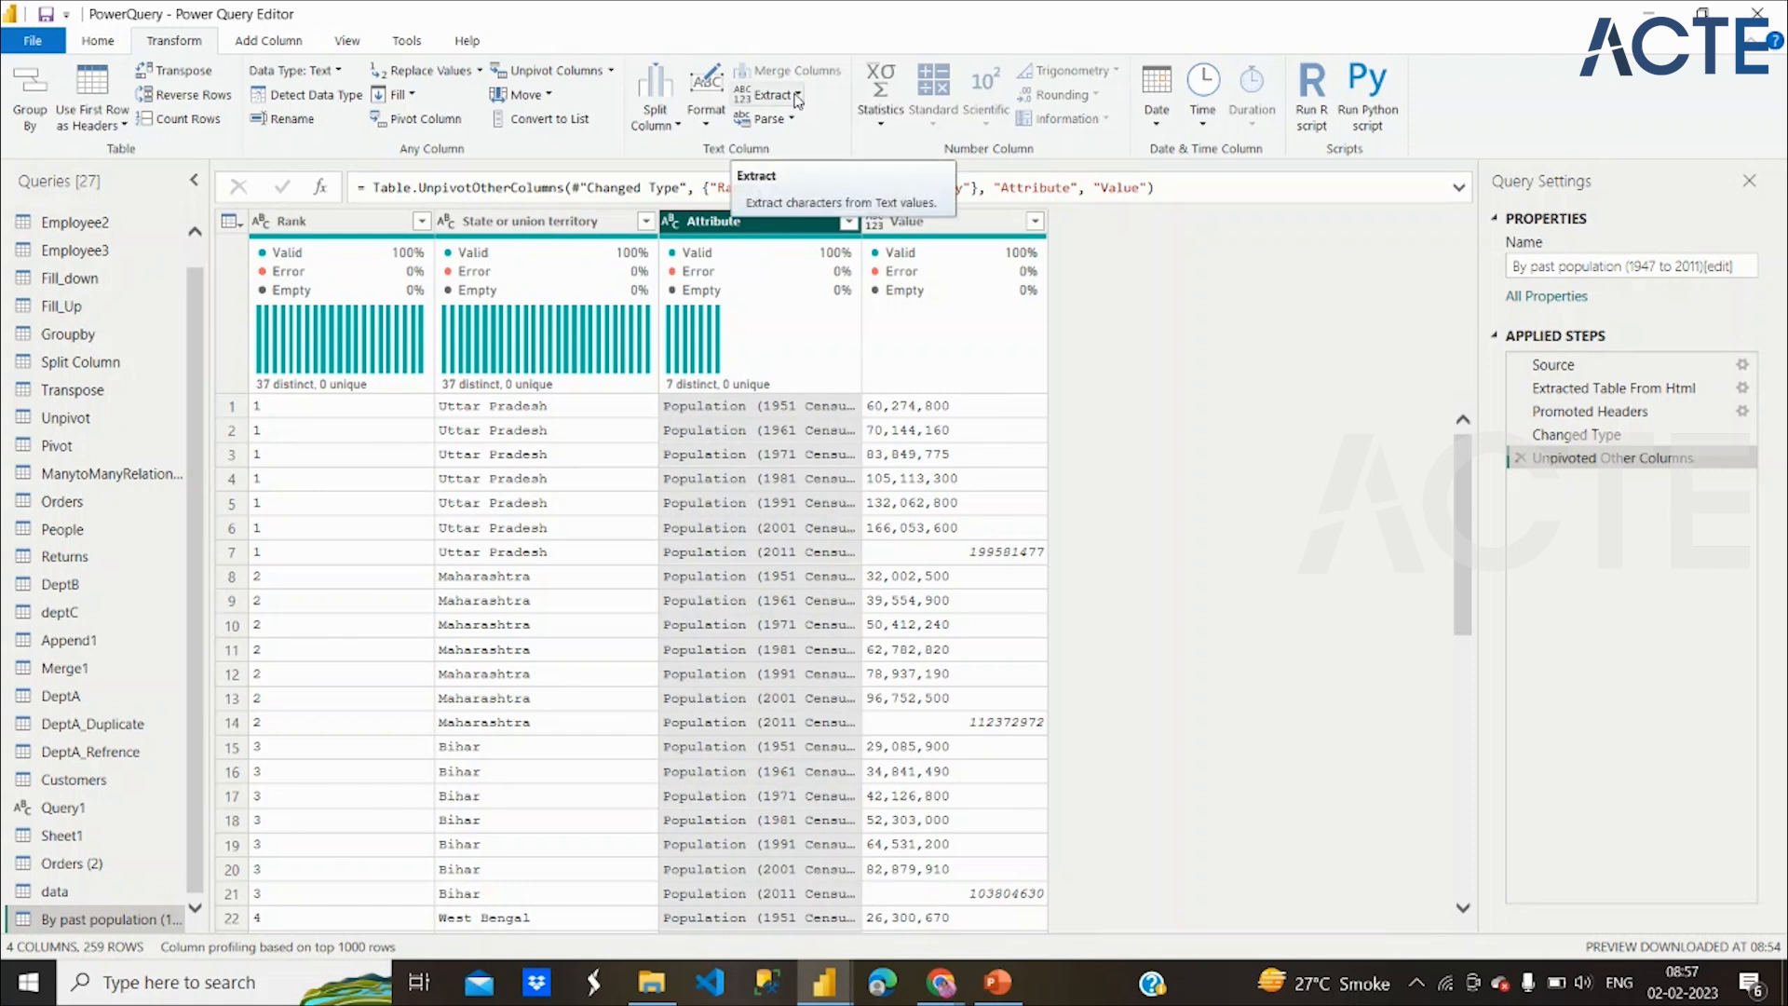
left_click(285, 42)
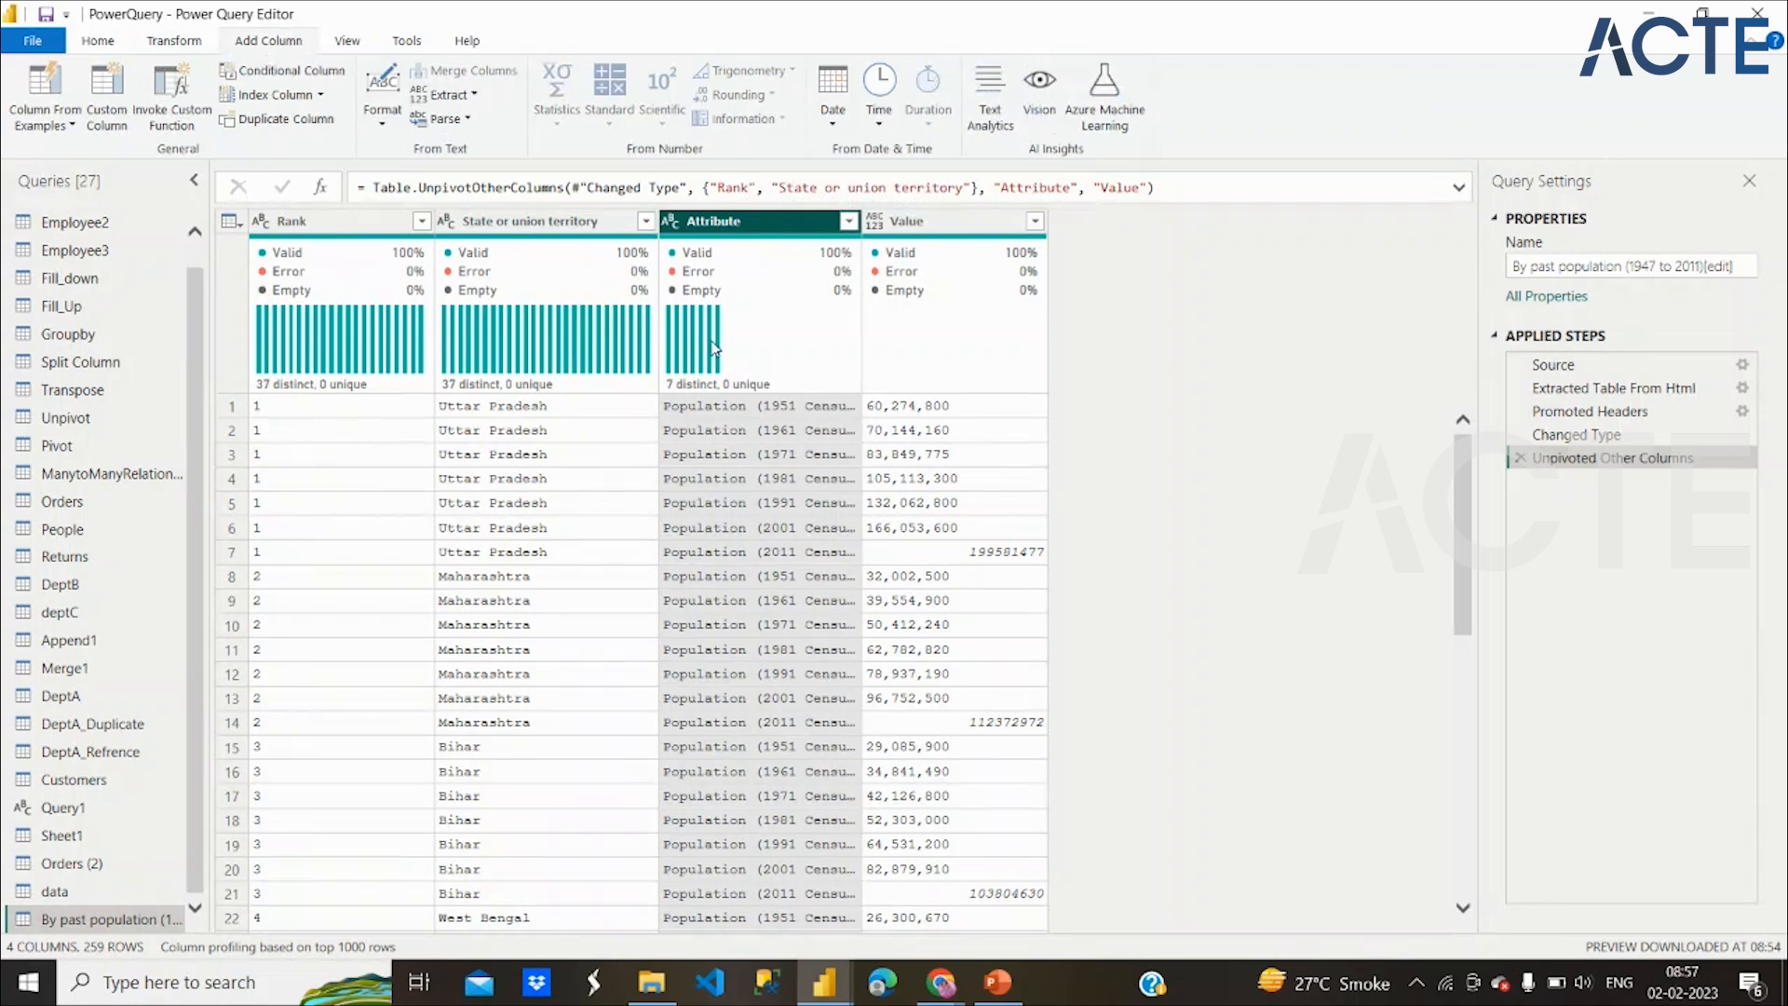
left_click(172, 41)
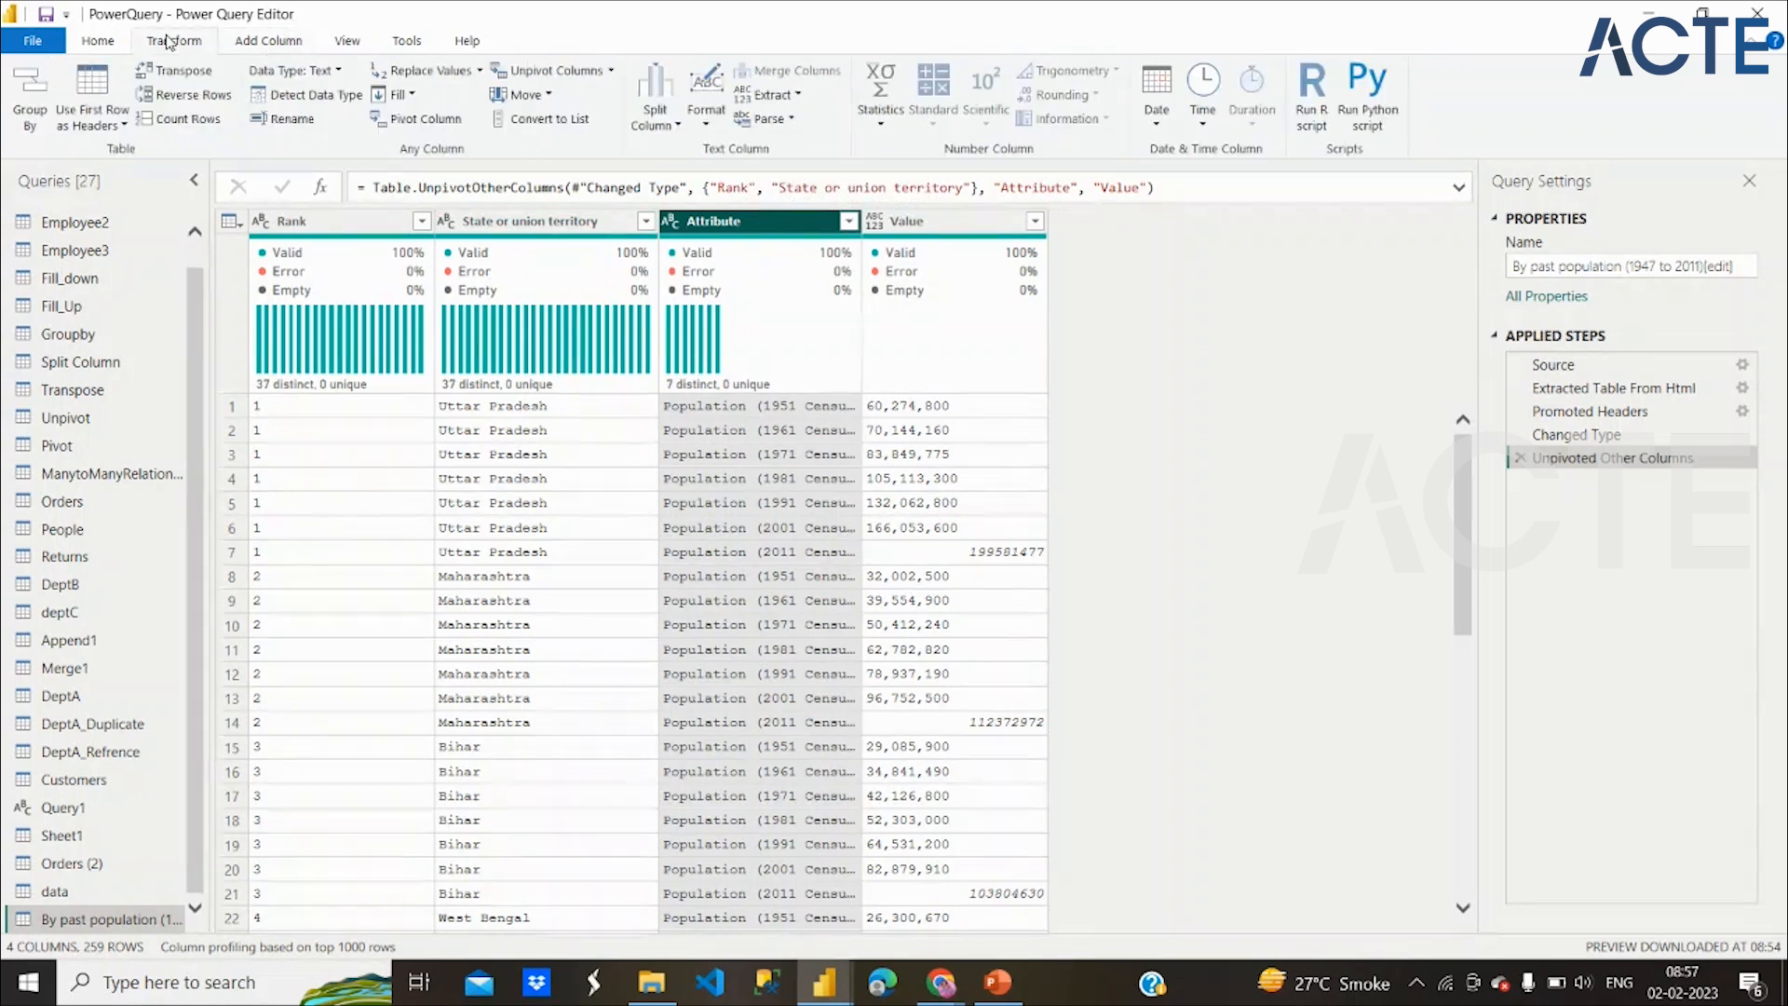
left_click(799, 95)
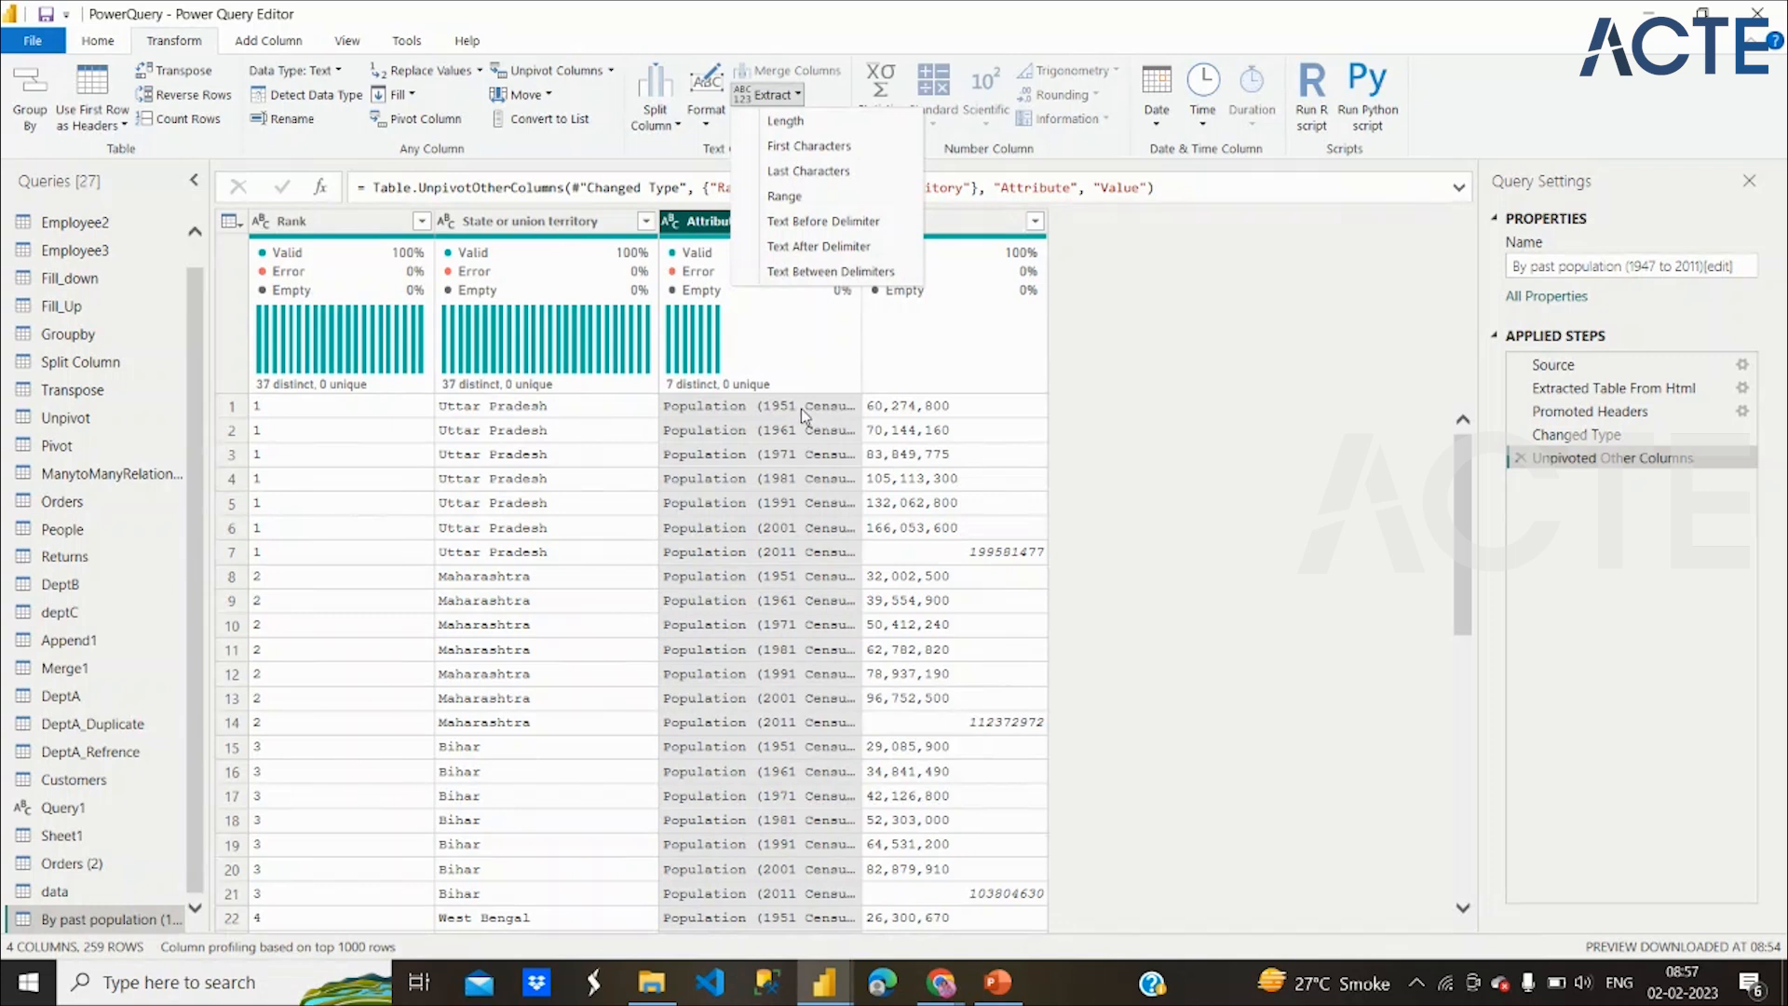
left_click(820, 272)
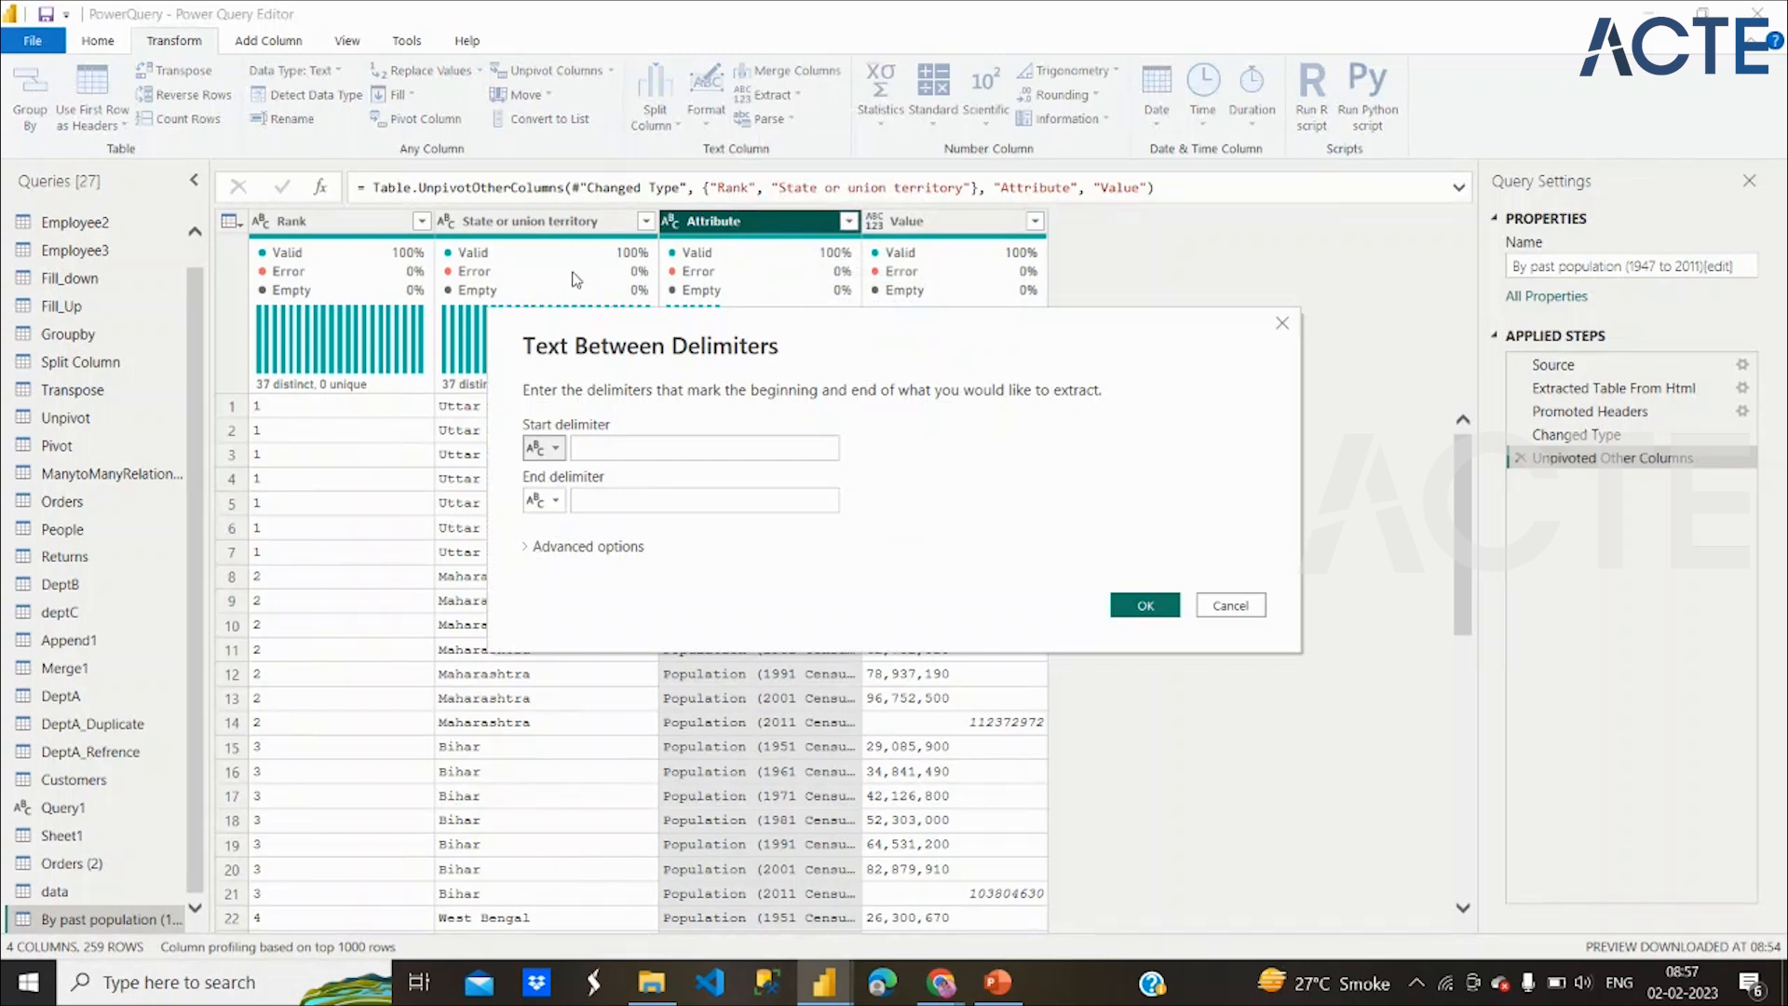
left_click(588, 449)
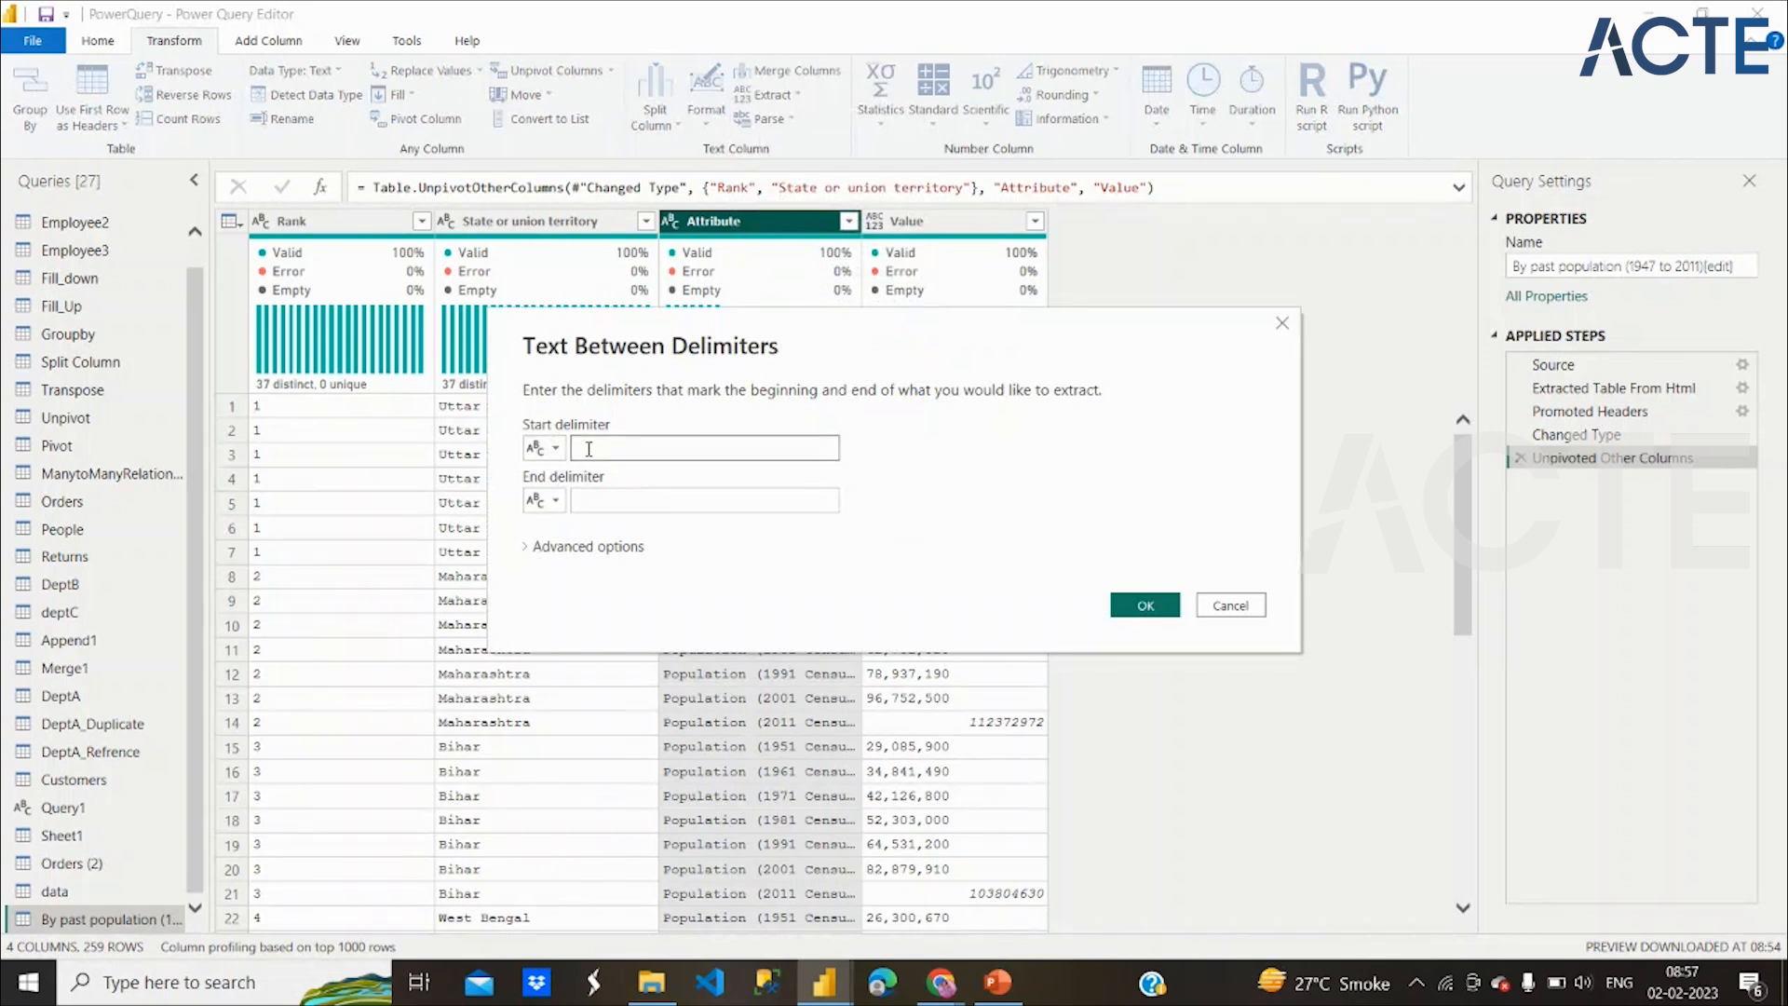
type("(")
left_click(600, 497)
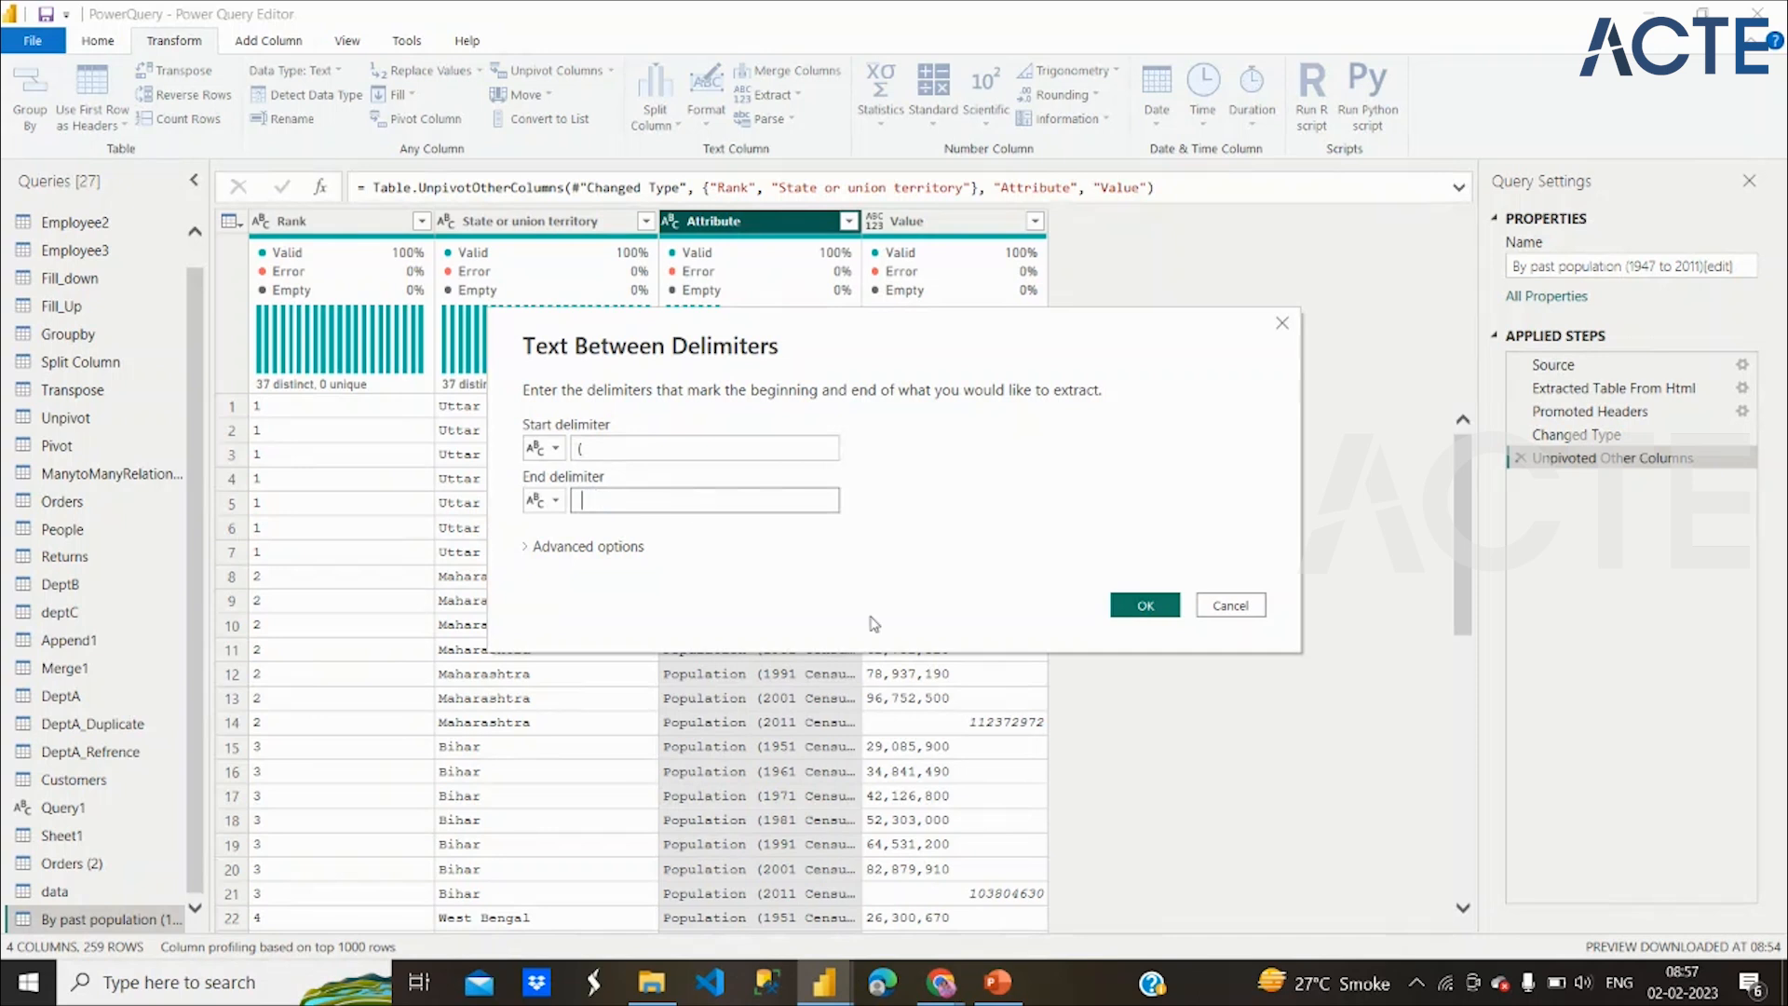
left_click(1145, 605)
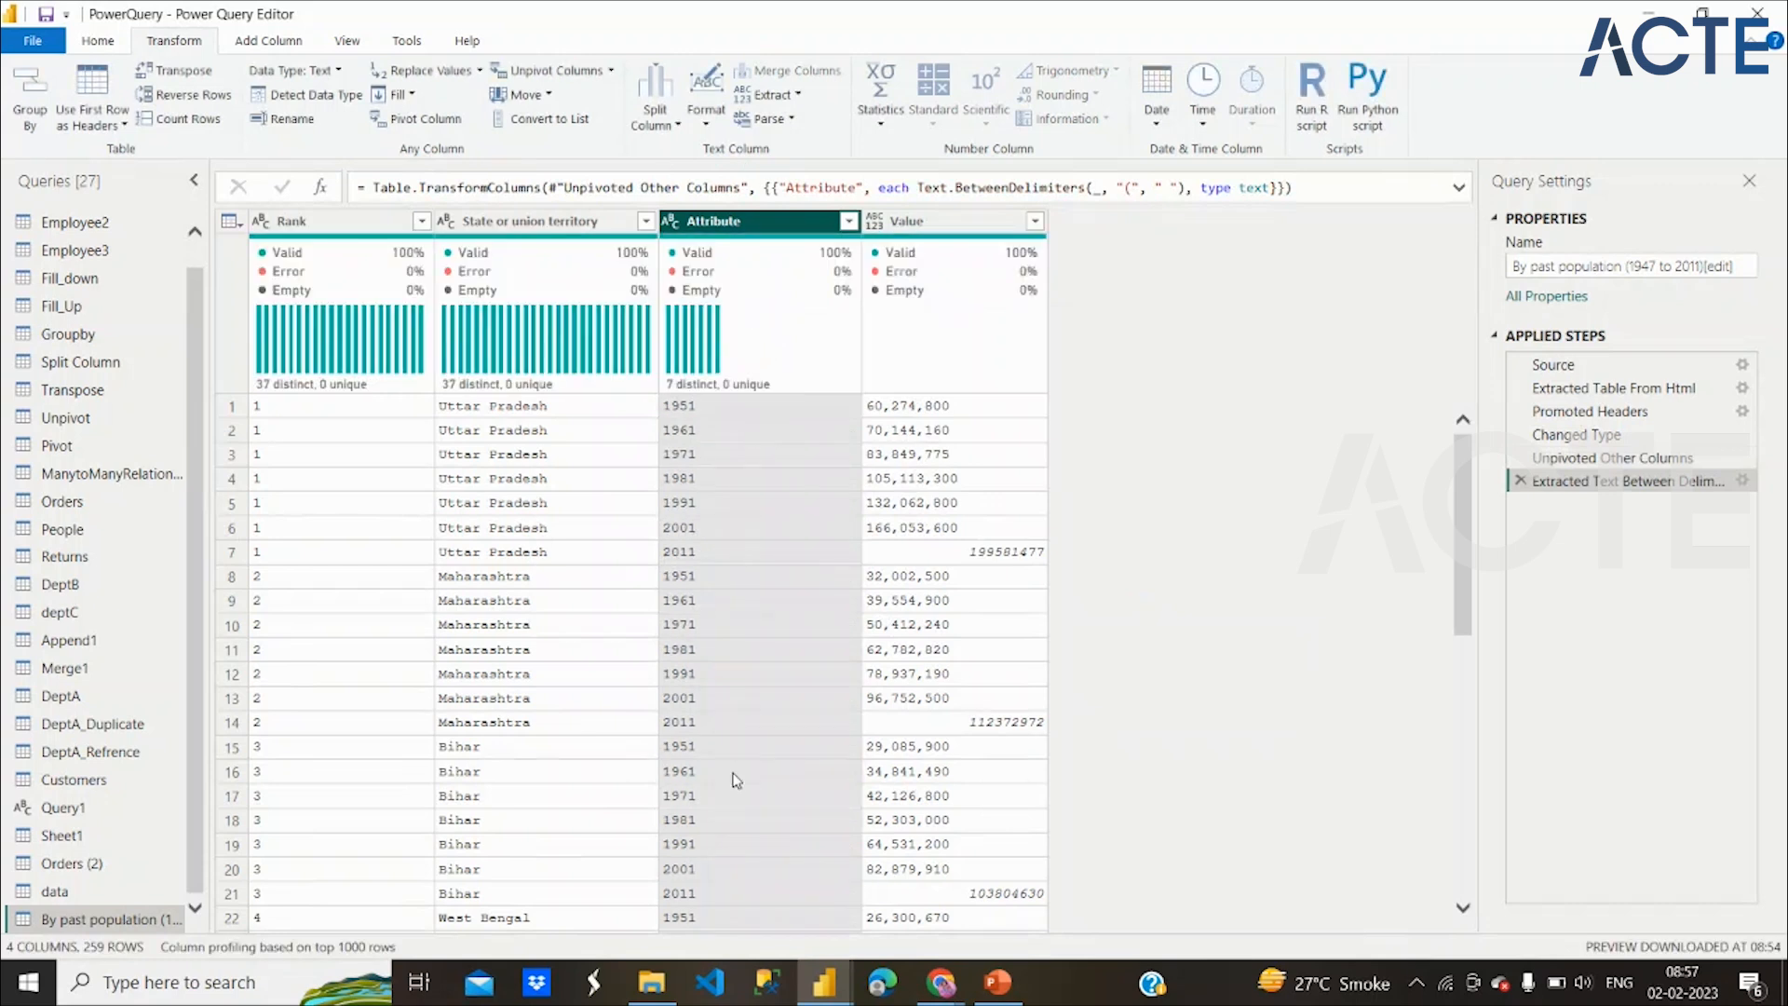
Rename the Attribute column to Year
left_click(731, 823)
scroll(722, 581, "up", 2)
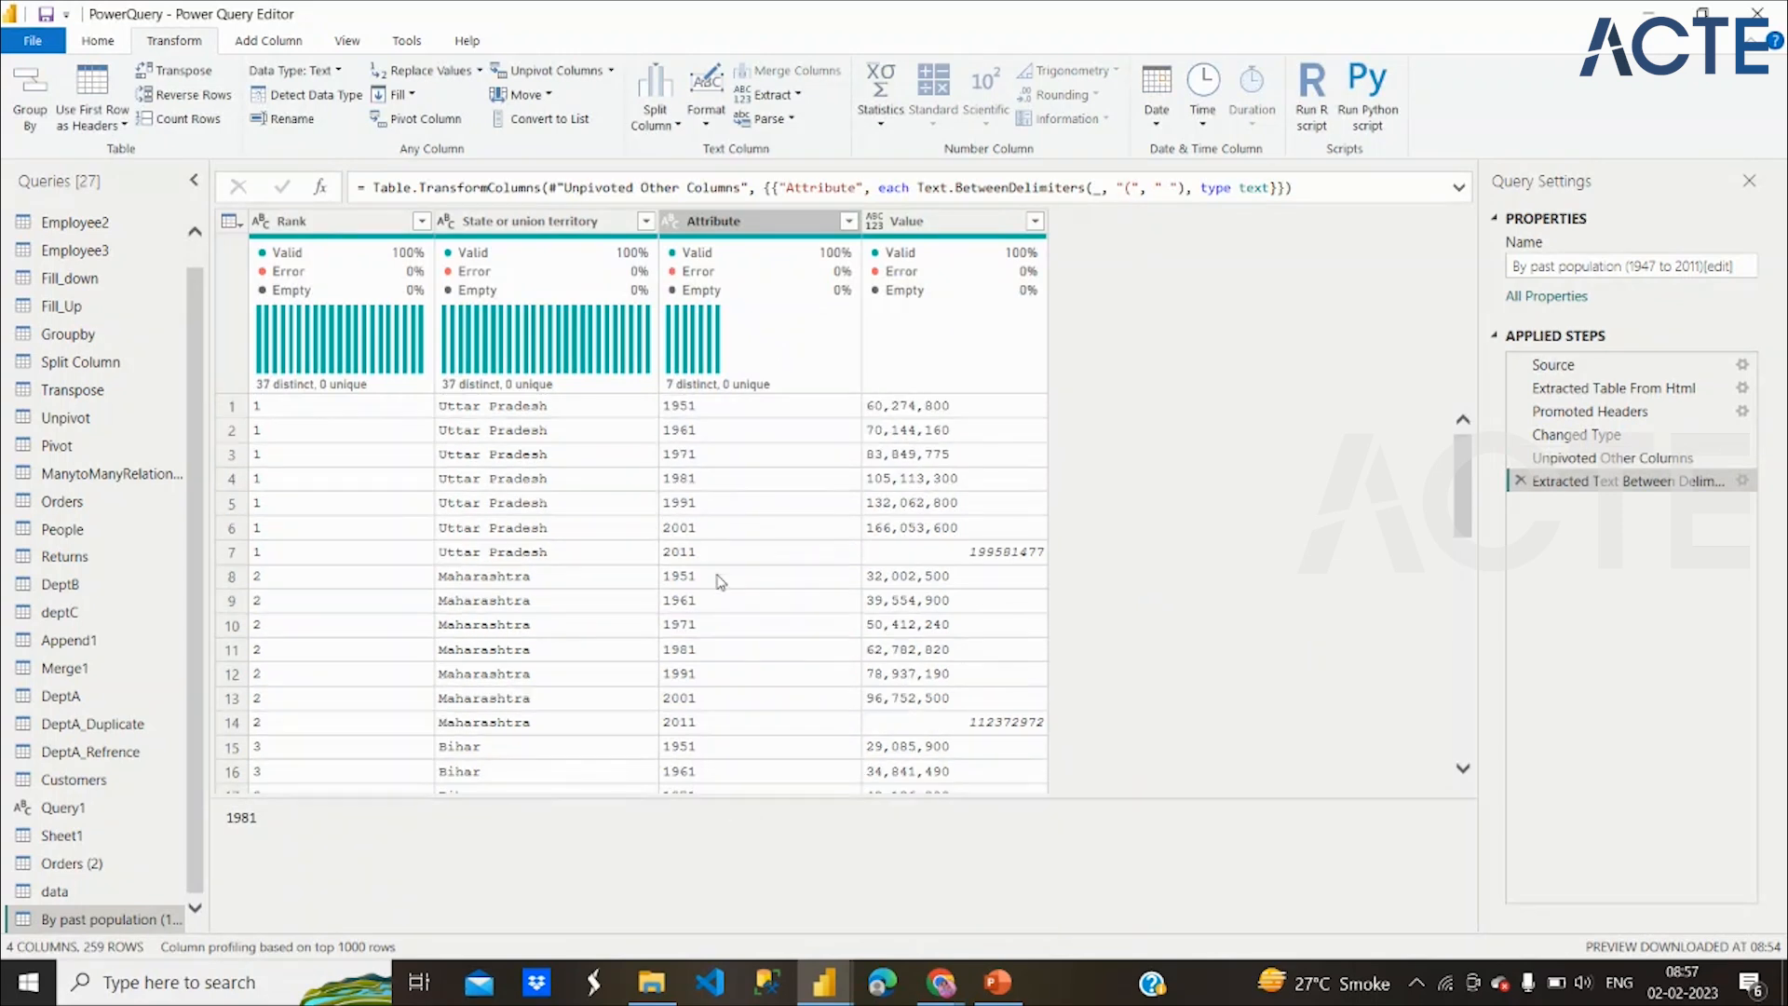
double_click(720, 223)
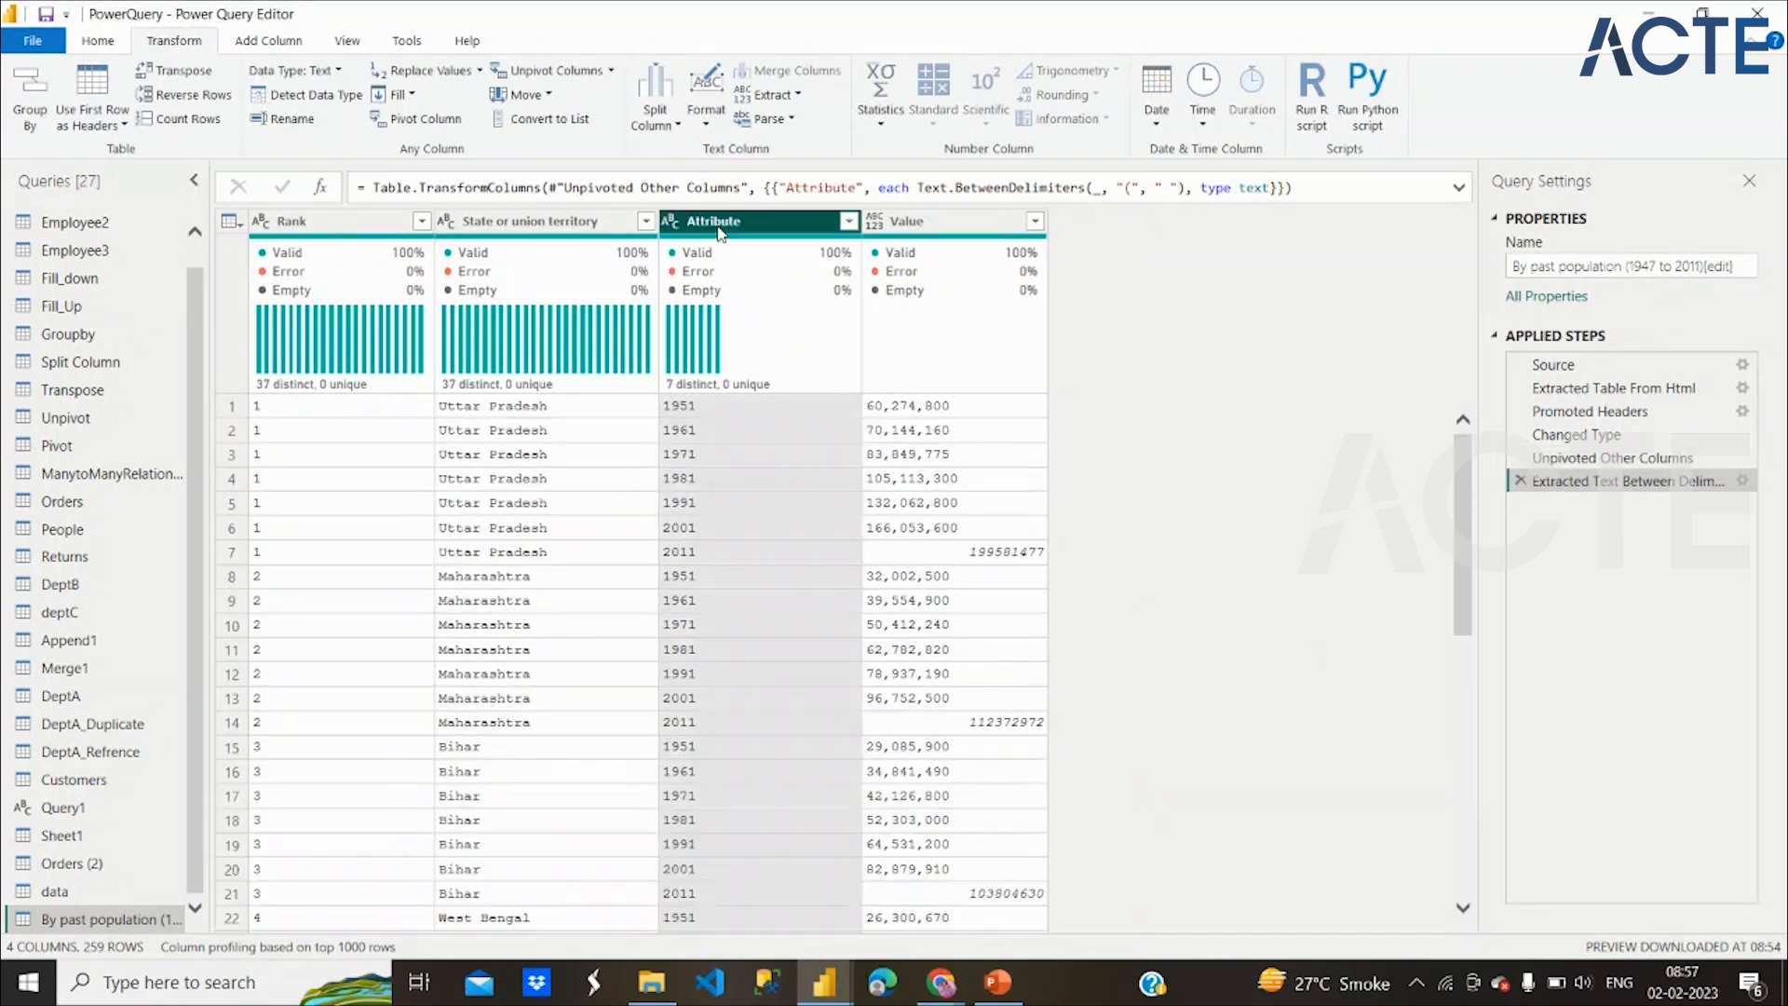
type("Year")
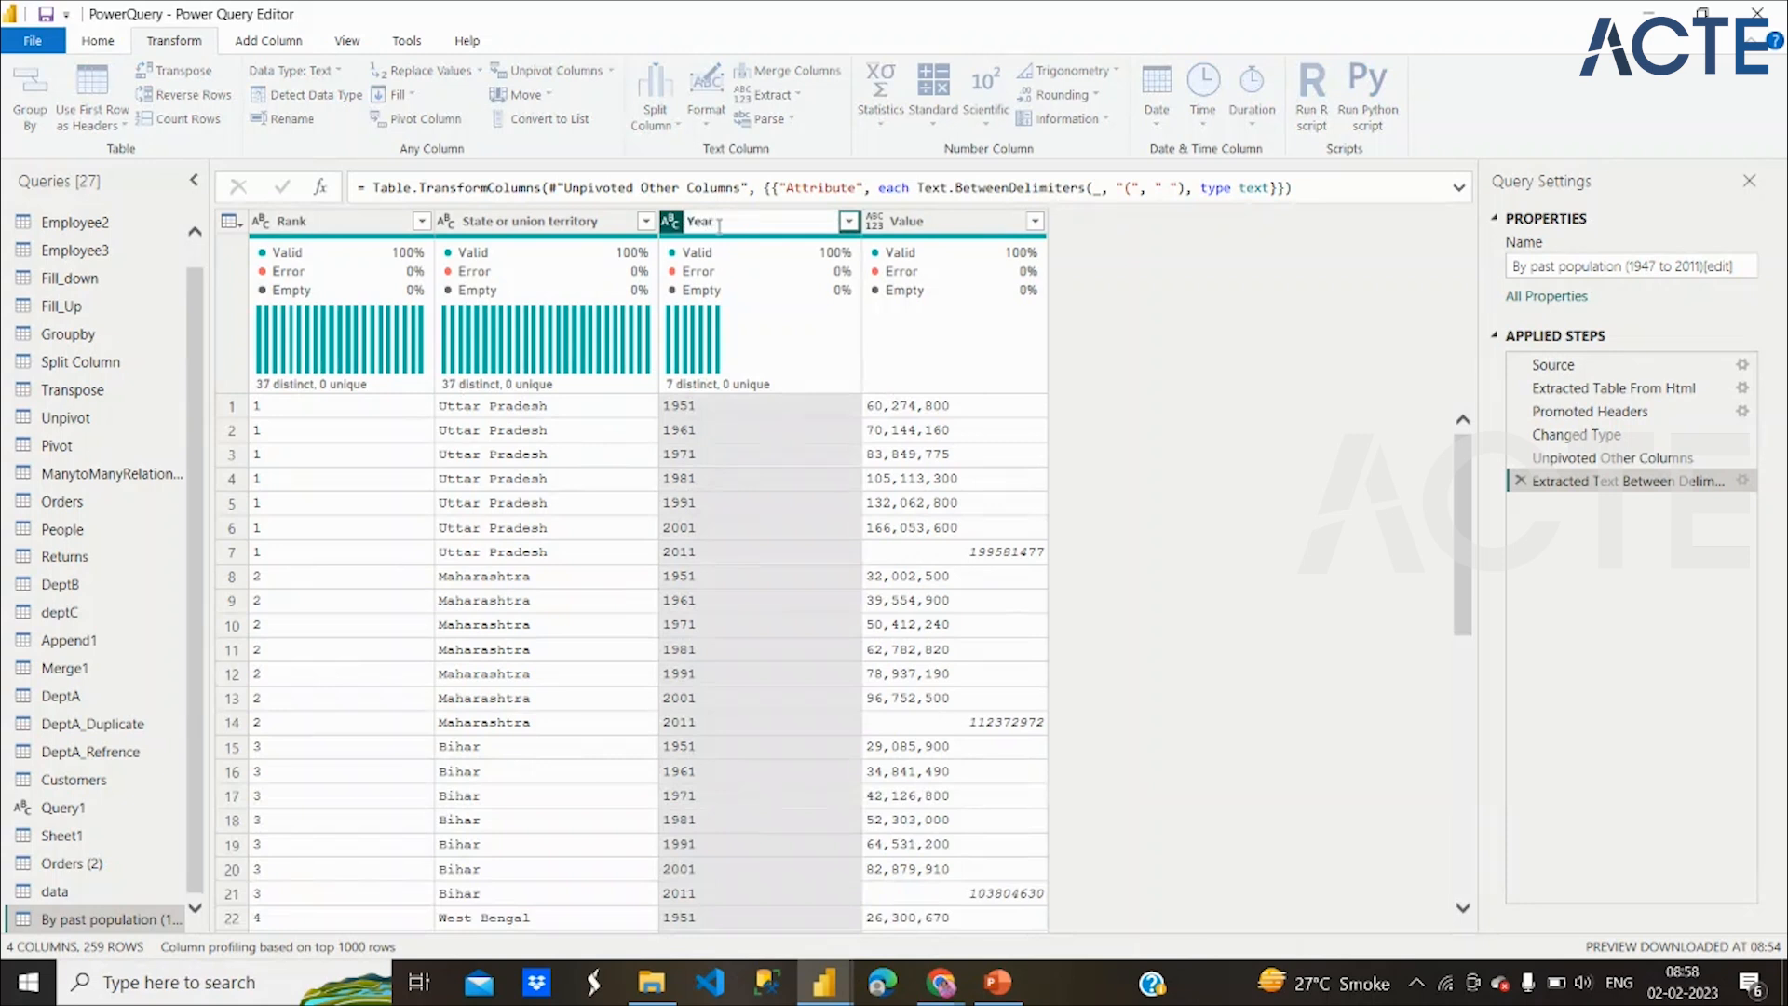
key("Return")
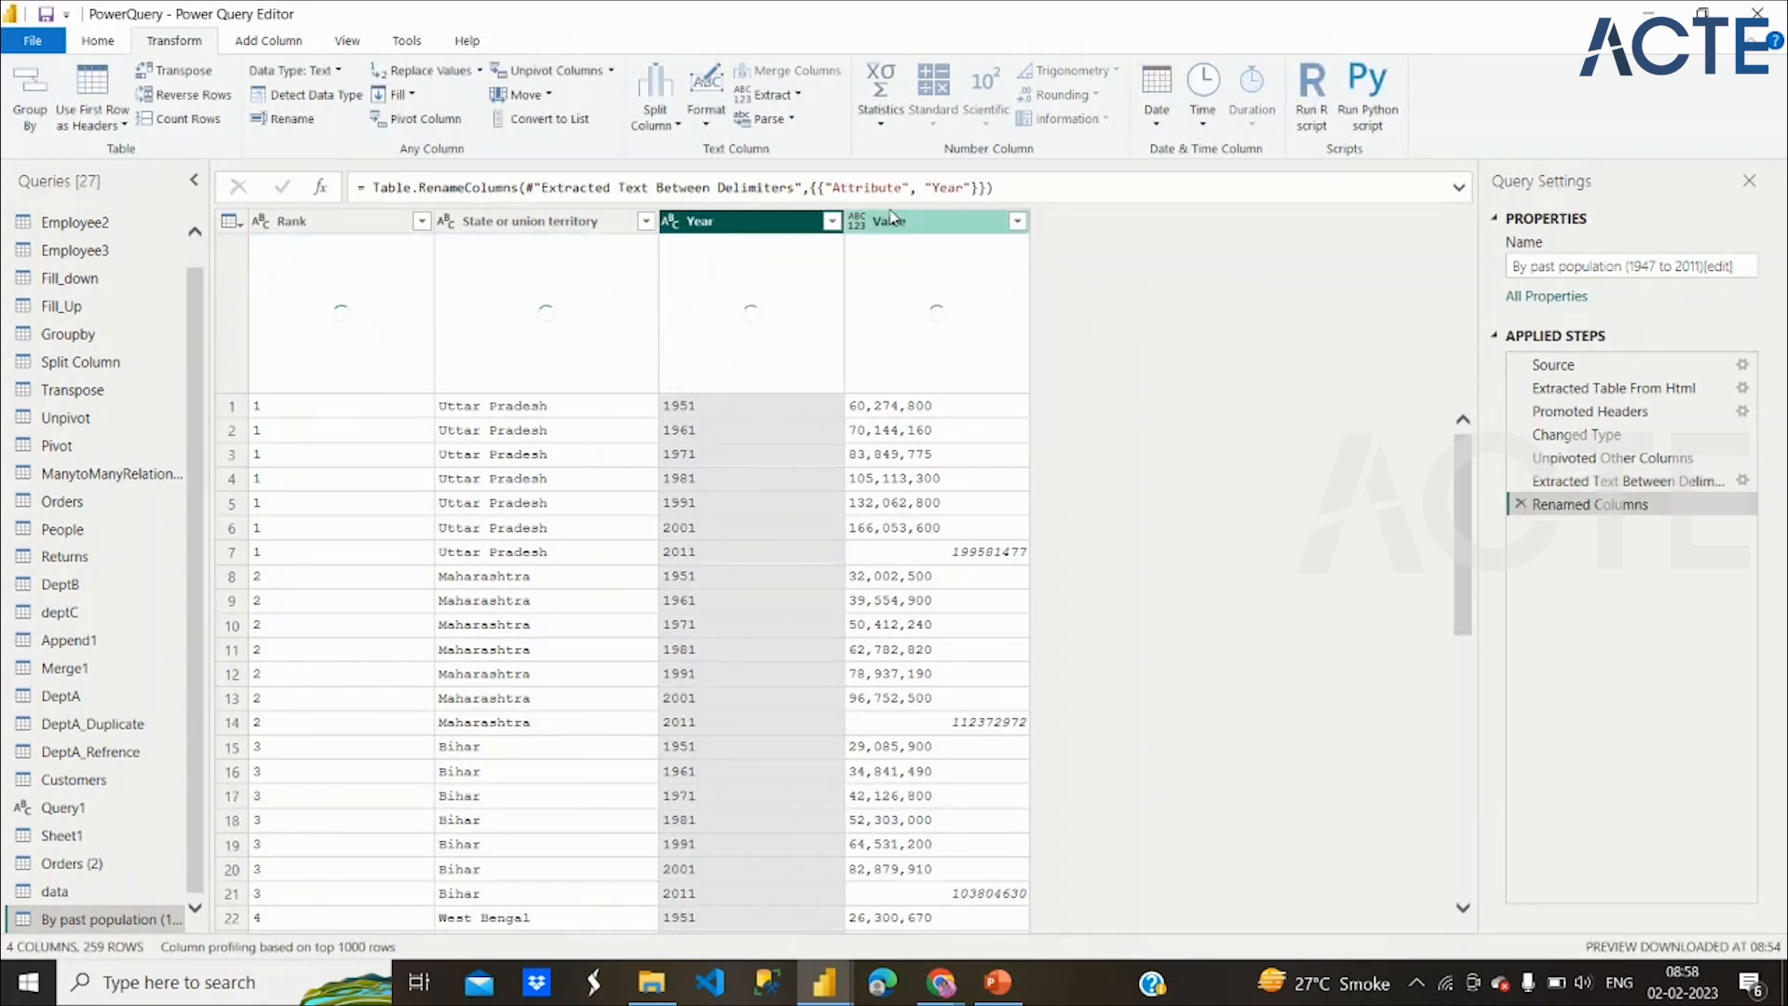
Move the Value column ahead of Year, detect its data type, and inspect the column for errors
left_click_drag(925, 232, 739, 245)
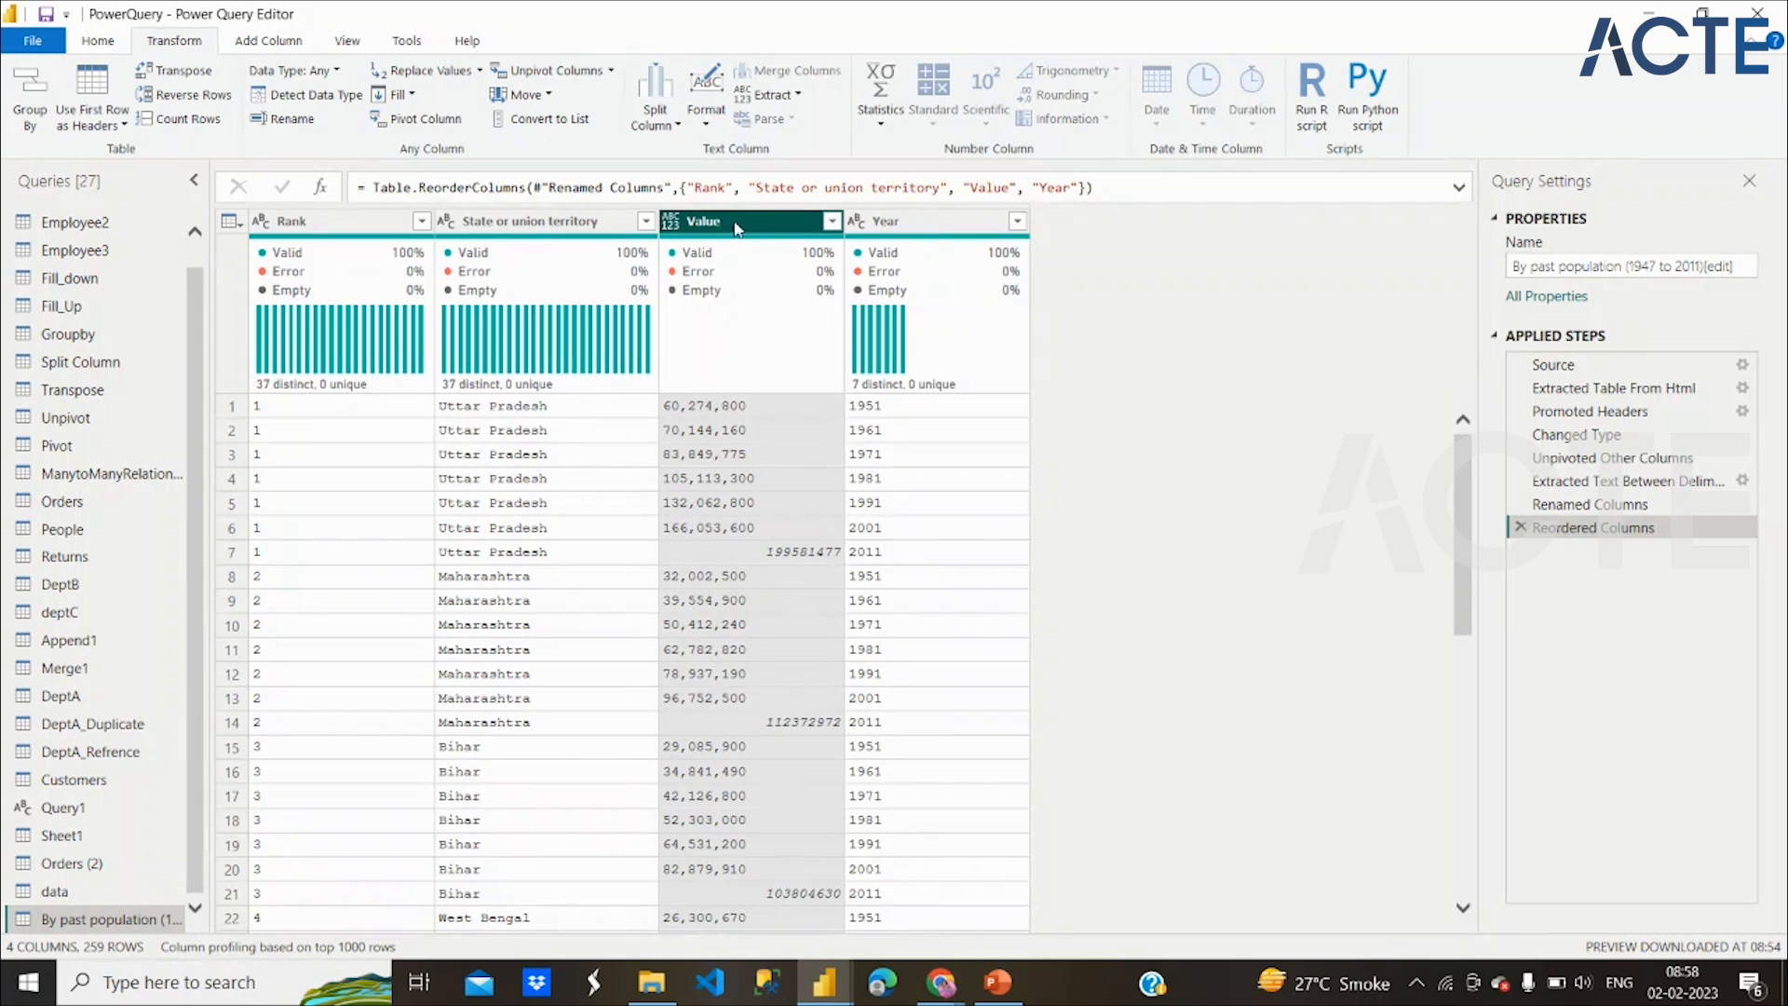
left_click(328, 101)
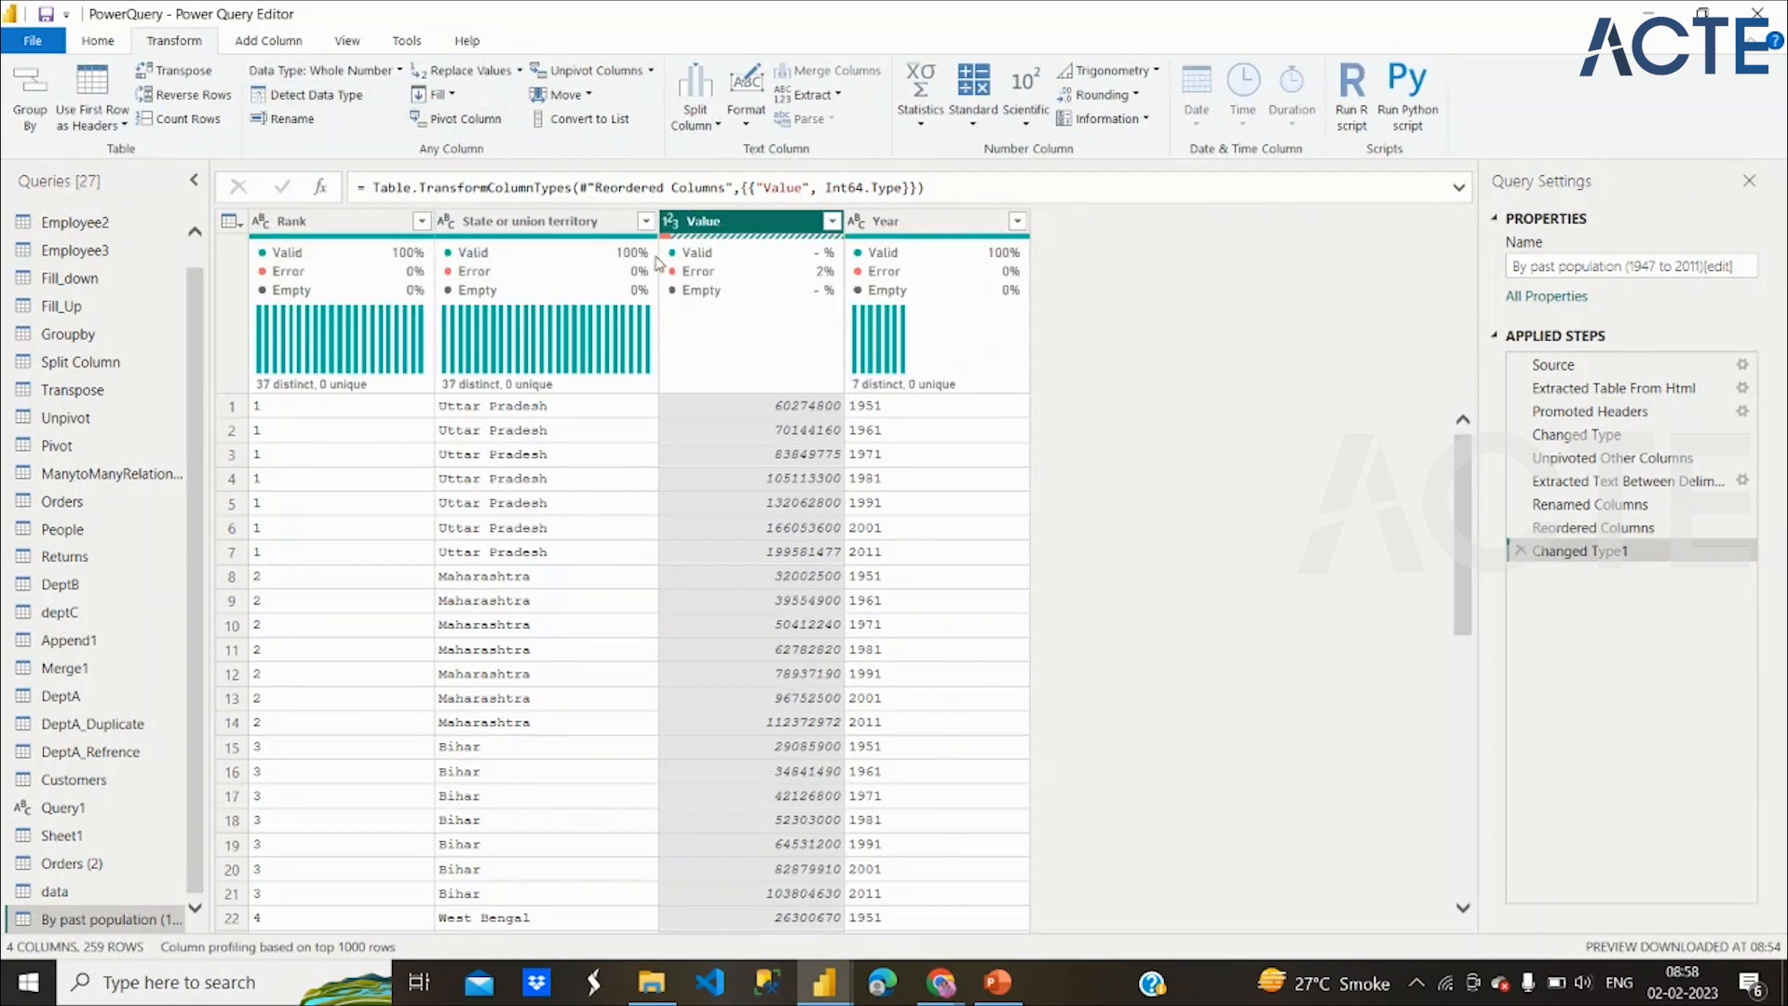
mouse_move(689, 250)
scroll(792, 734, "down", 9)
scroll(794, 740, "down", 13)
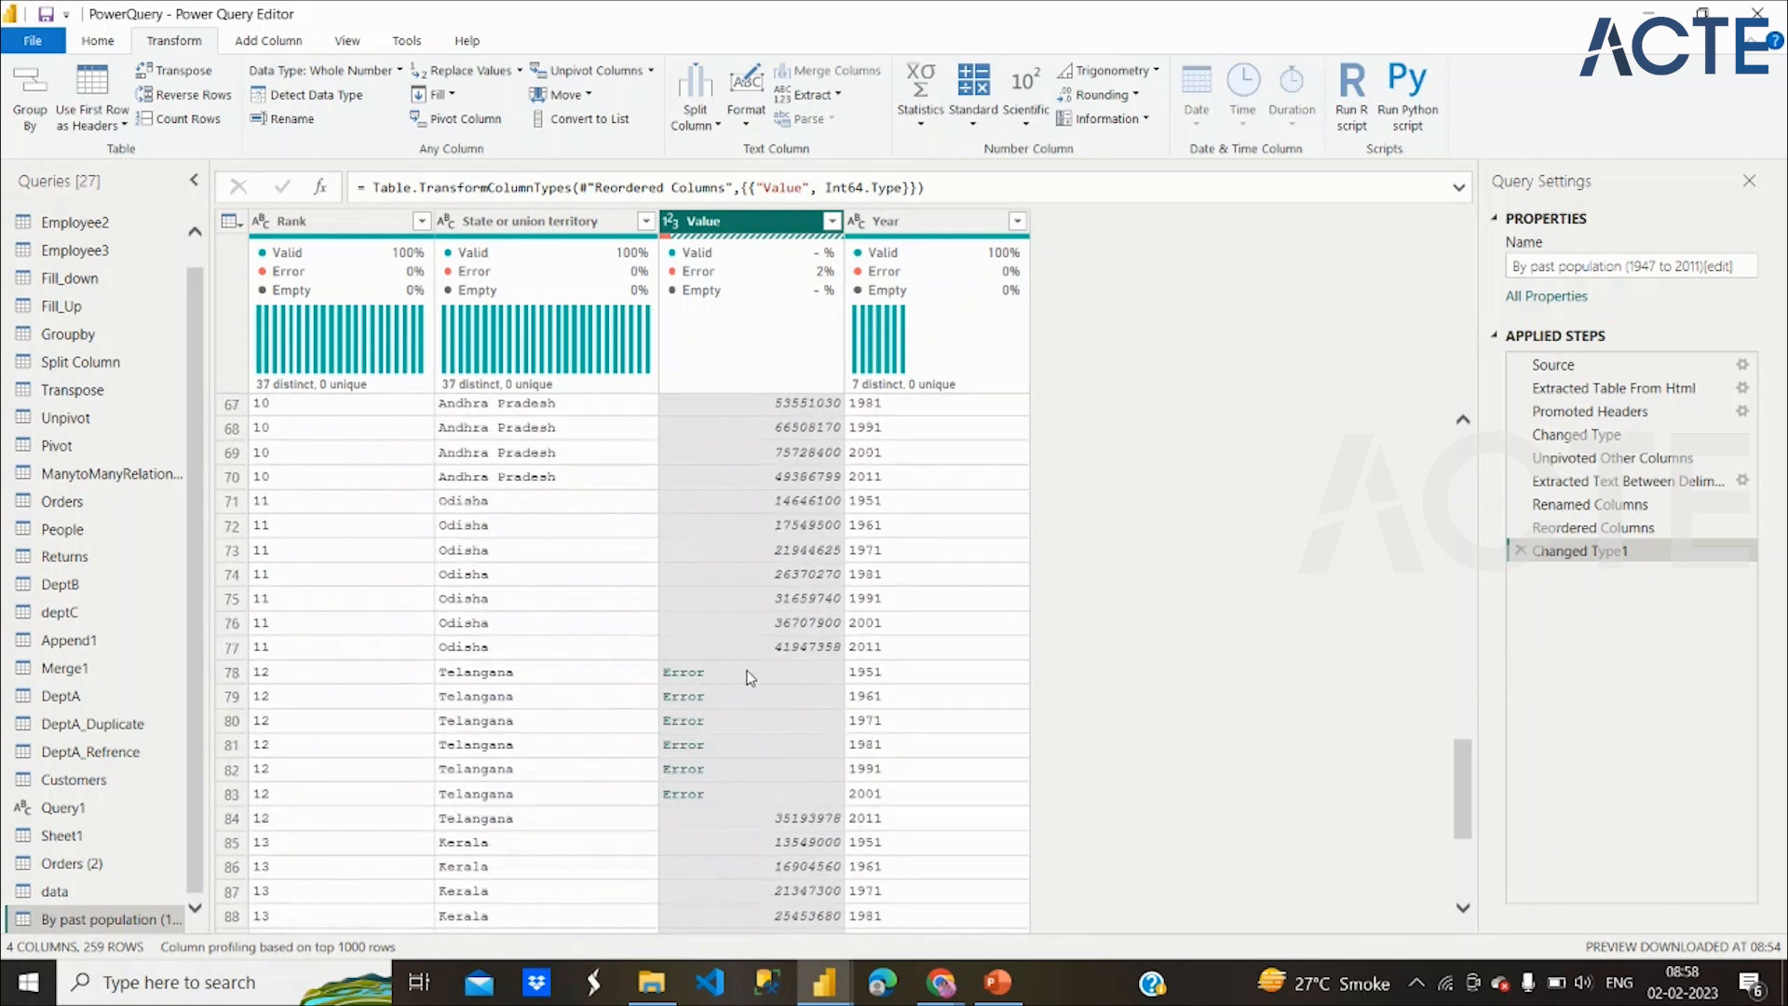
right_click(766, 231)
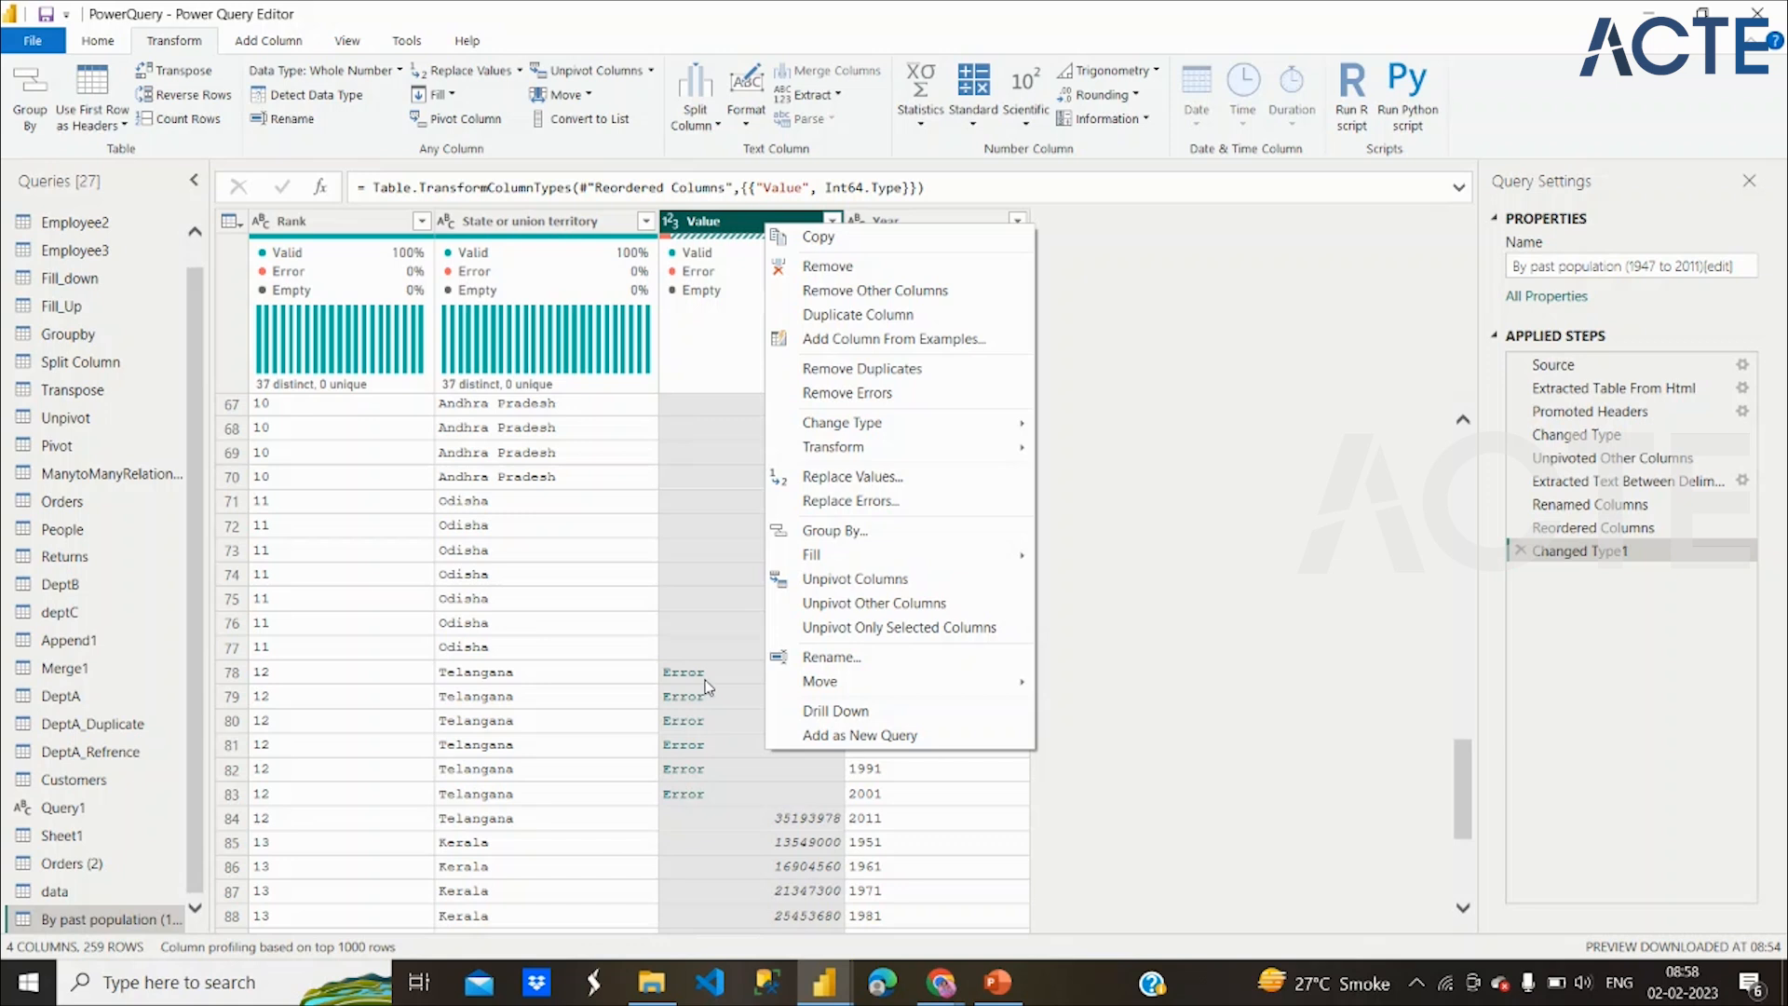
left_click(827, 501)
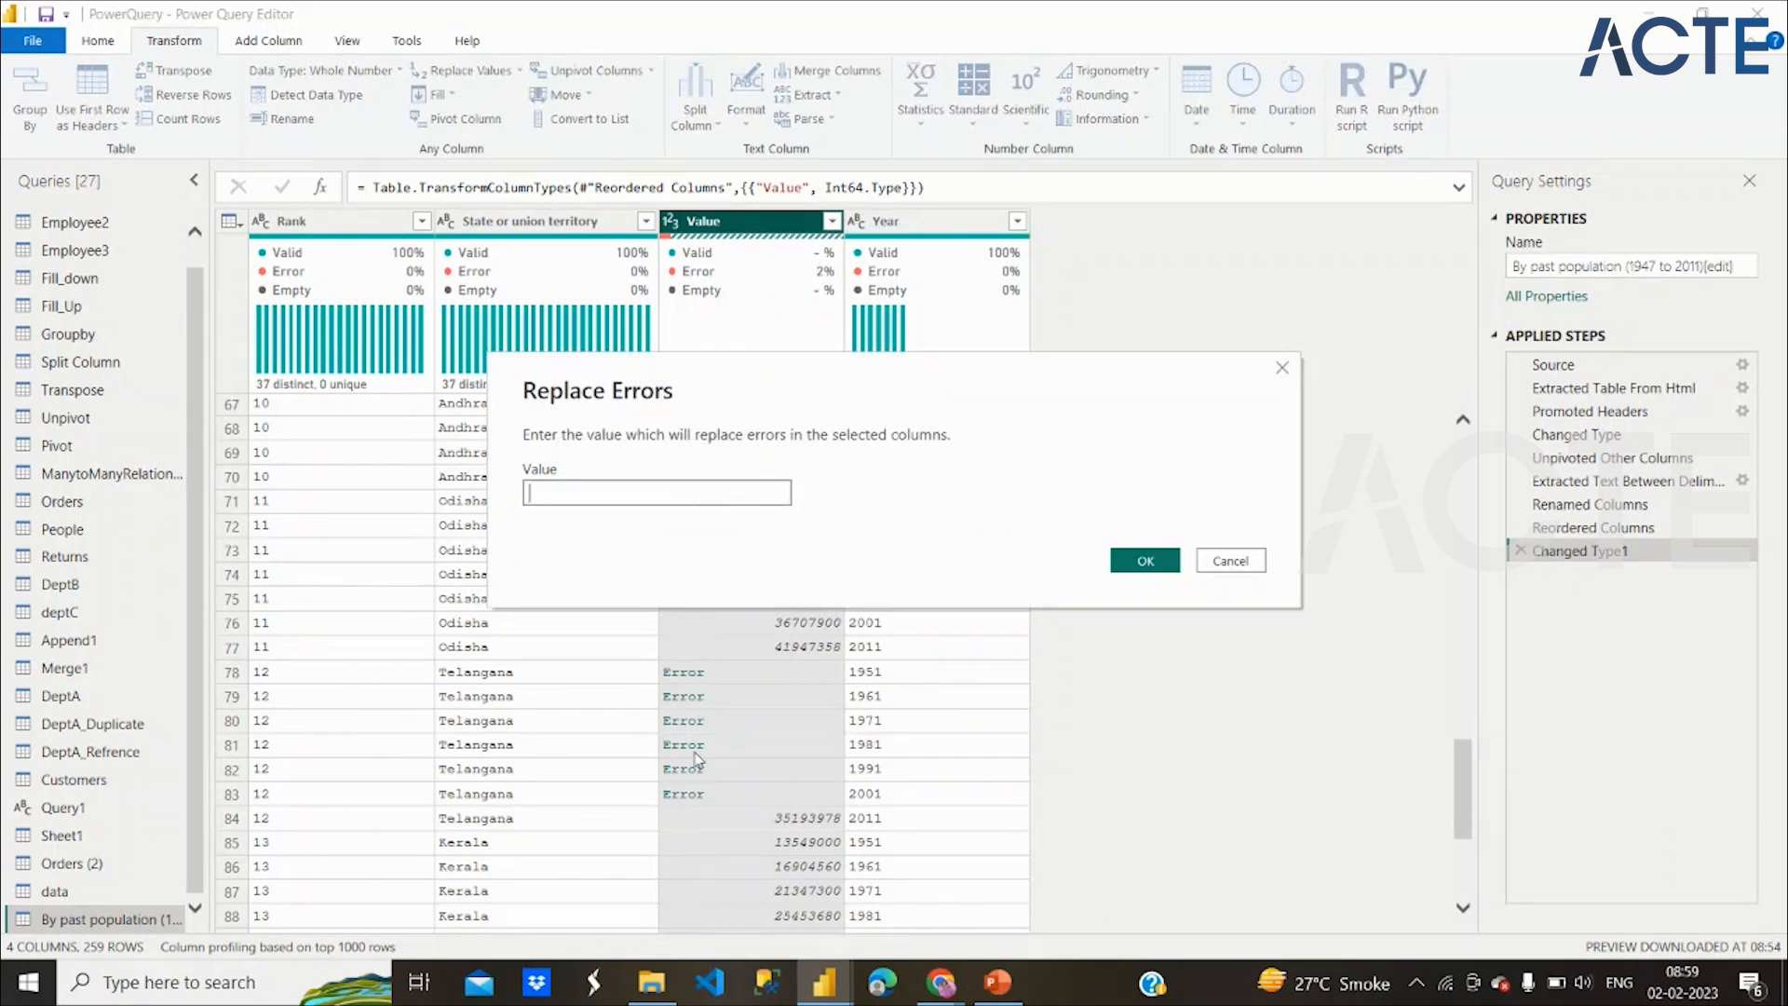
left_click(1223, 561)
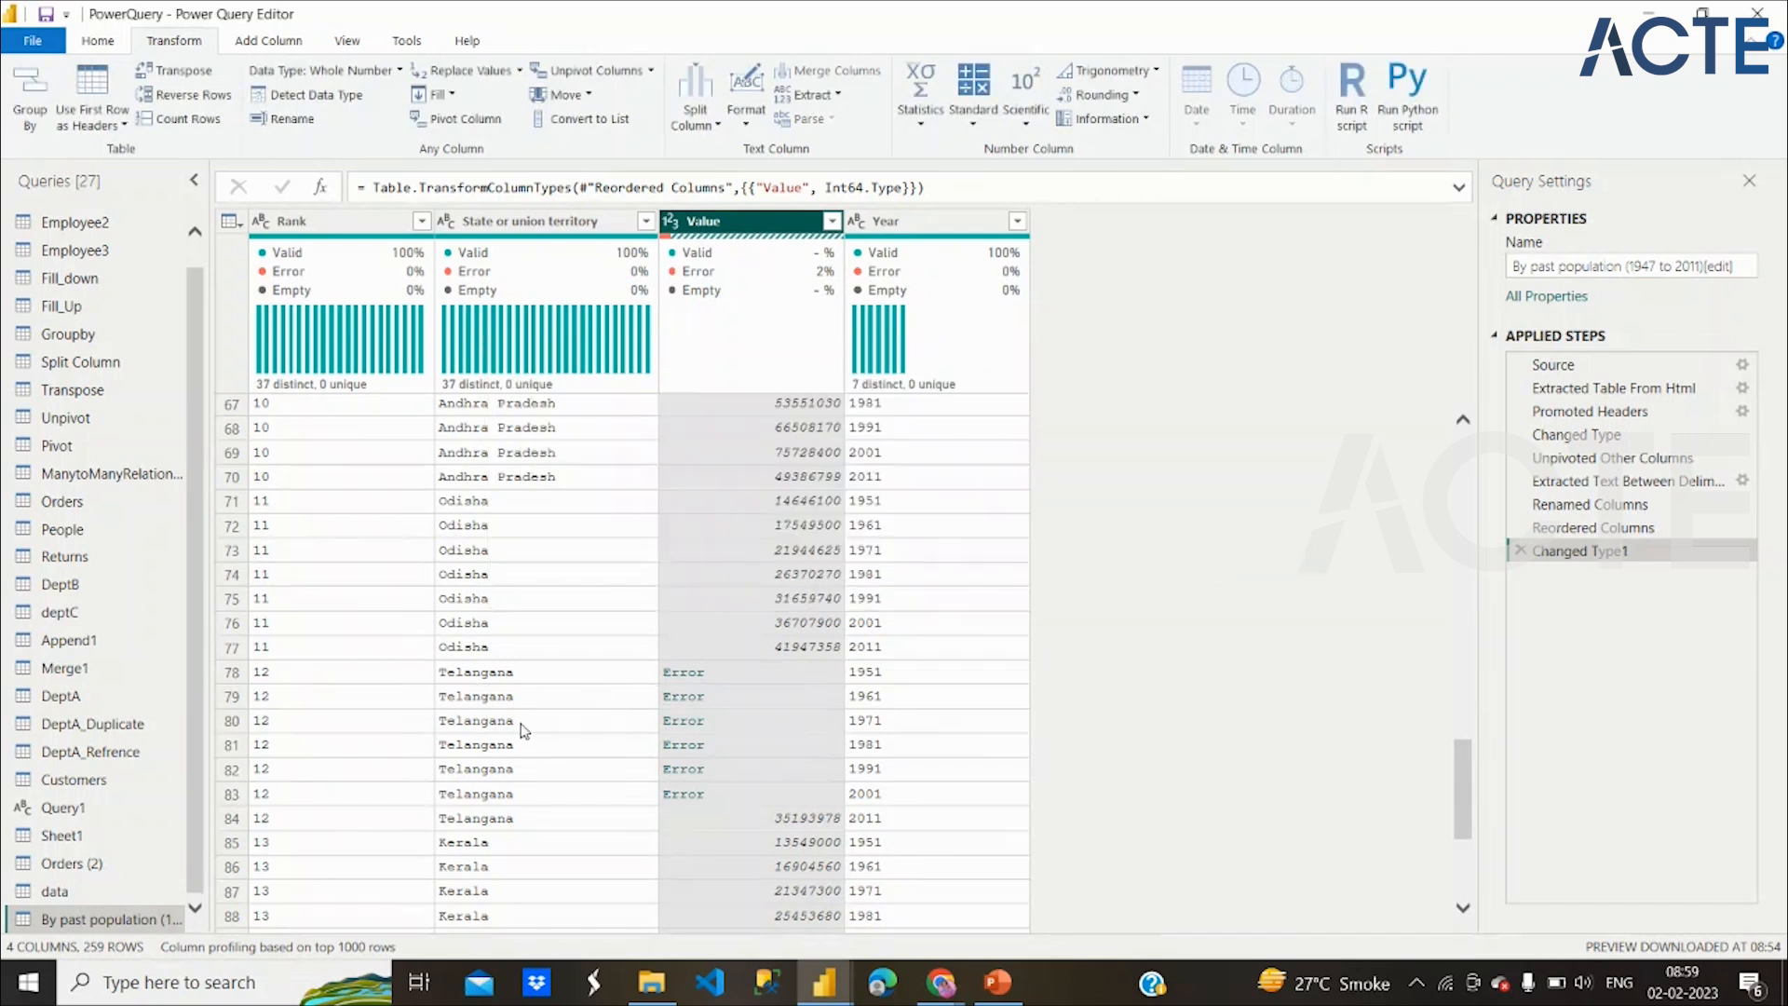
Remove the rows with errors in the Value column and check the remaining rows
right_click(786, 224)
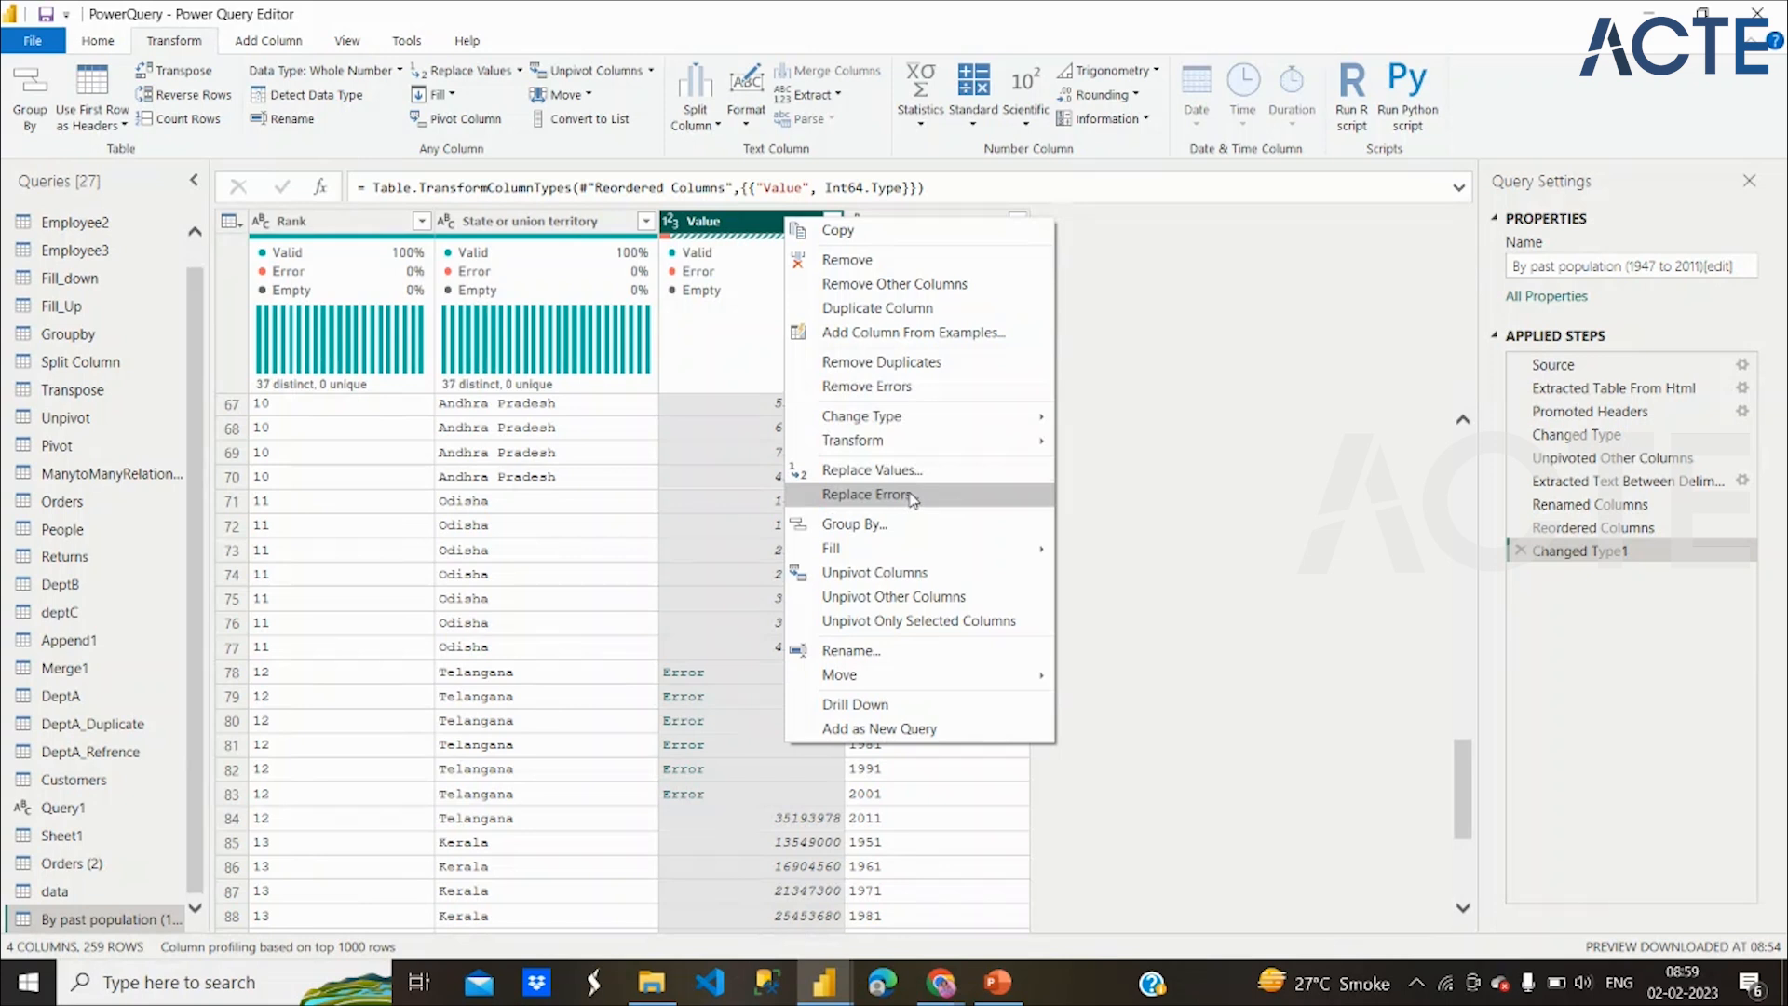
left_click(873, 395)
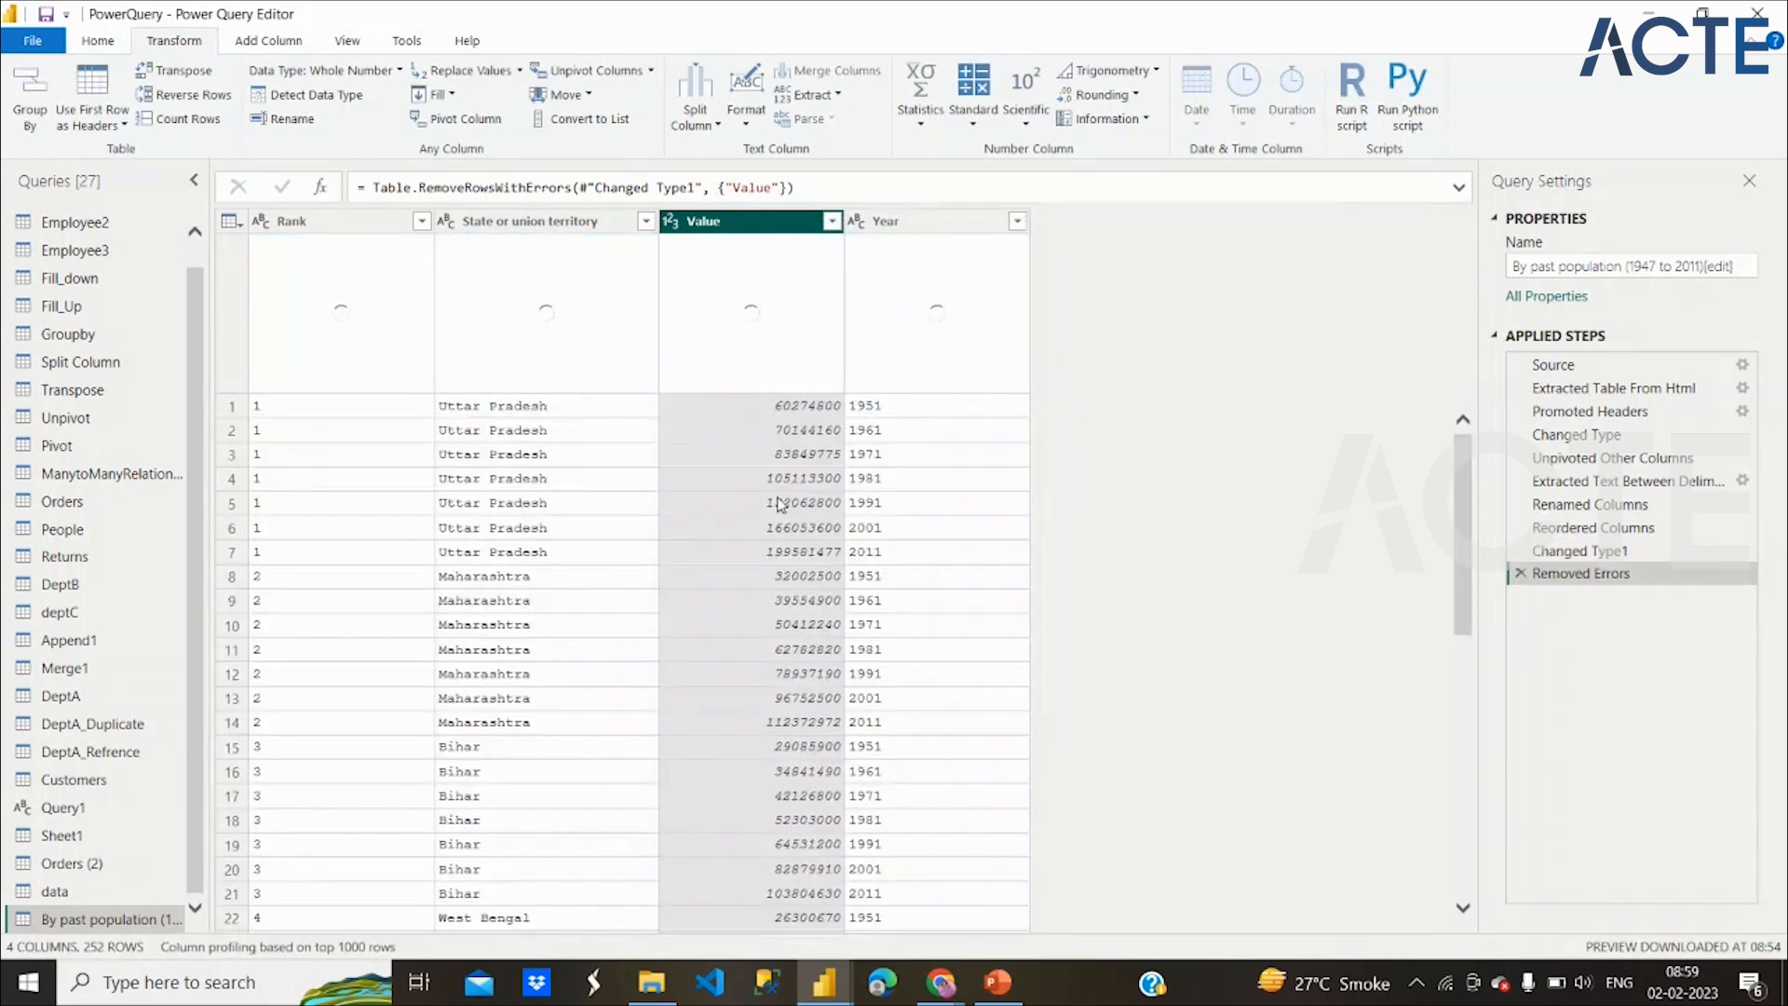
scroll(744, 687, "down", 18)
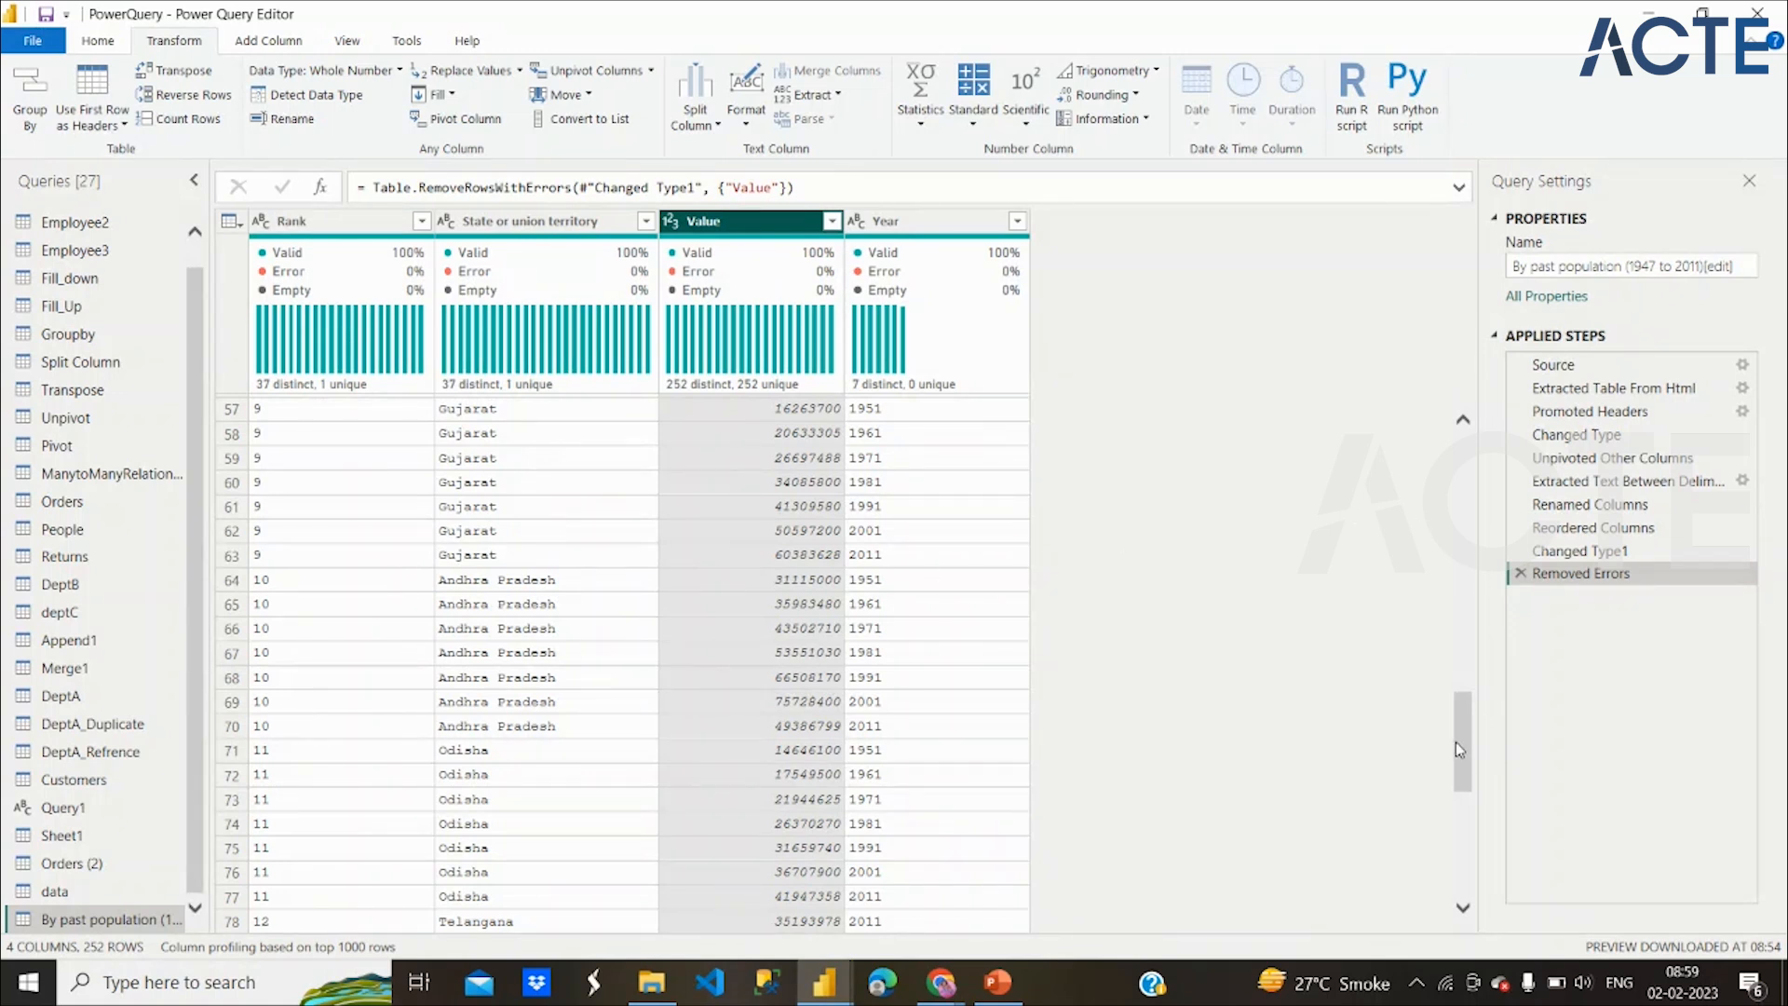
left_click_drag(1463, 749, 1455, 510)
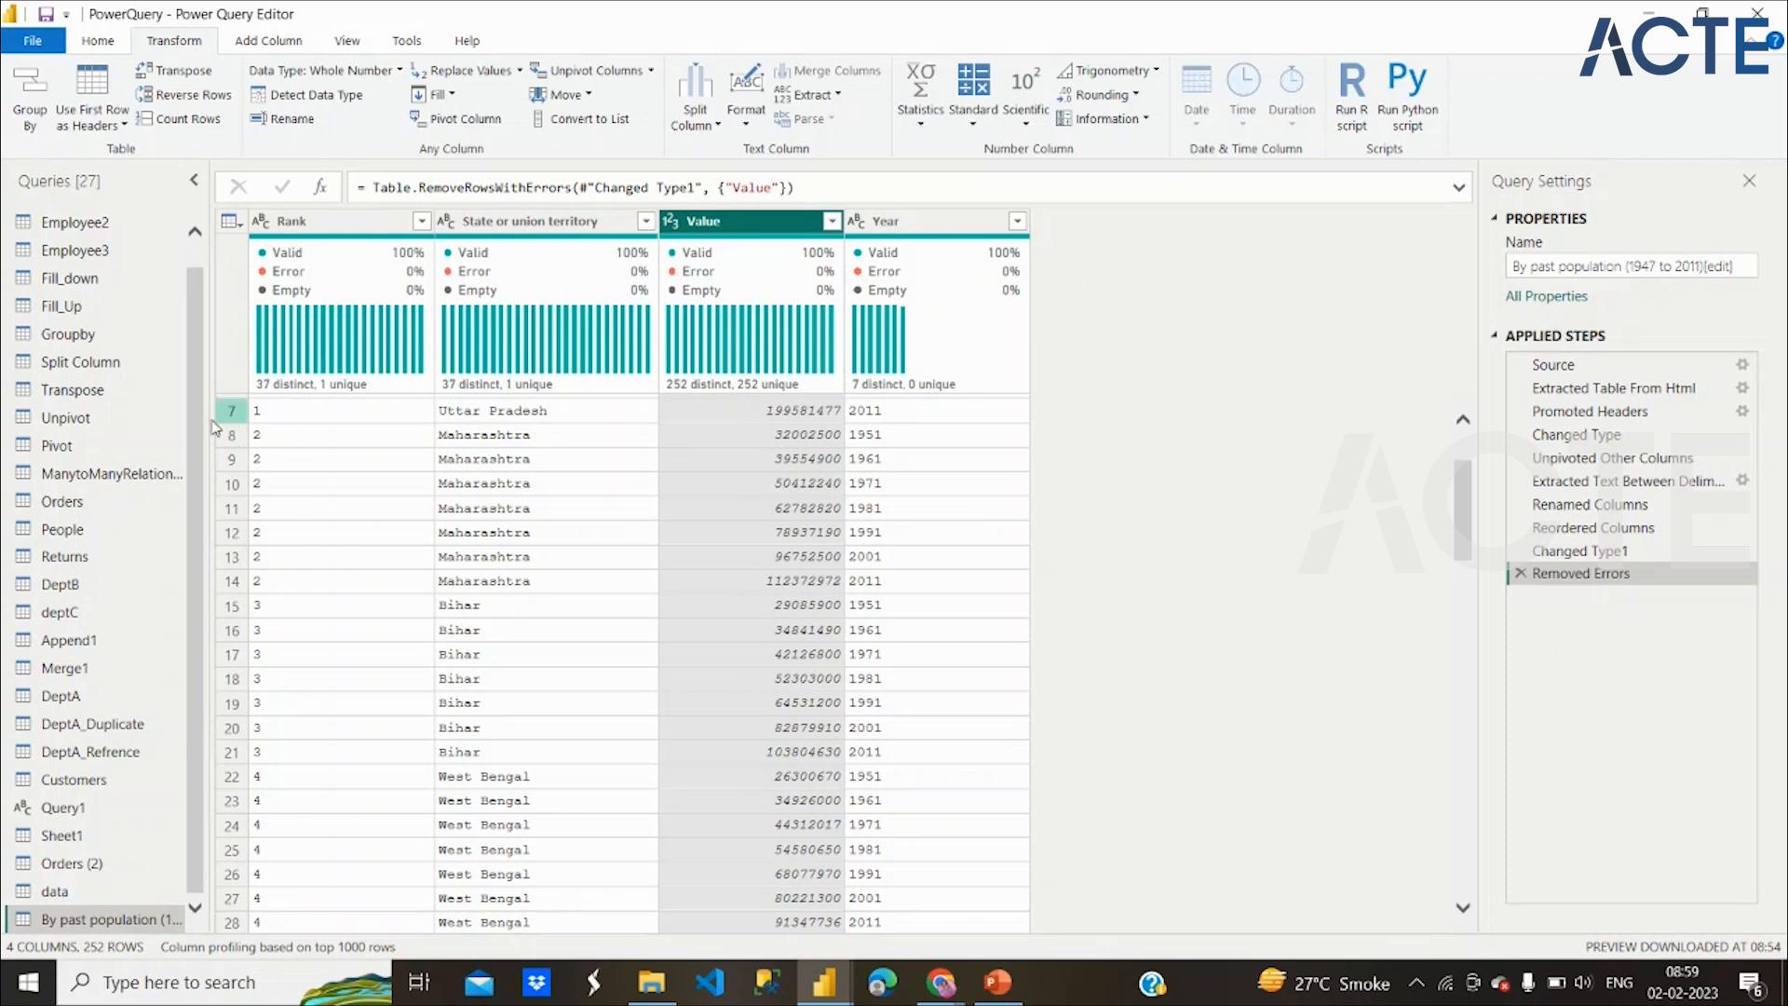
Look through the Split Column query with a refreshed preview and the data query, and return to the By past population query
left_click(67, 417)
left_click(80, 371)
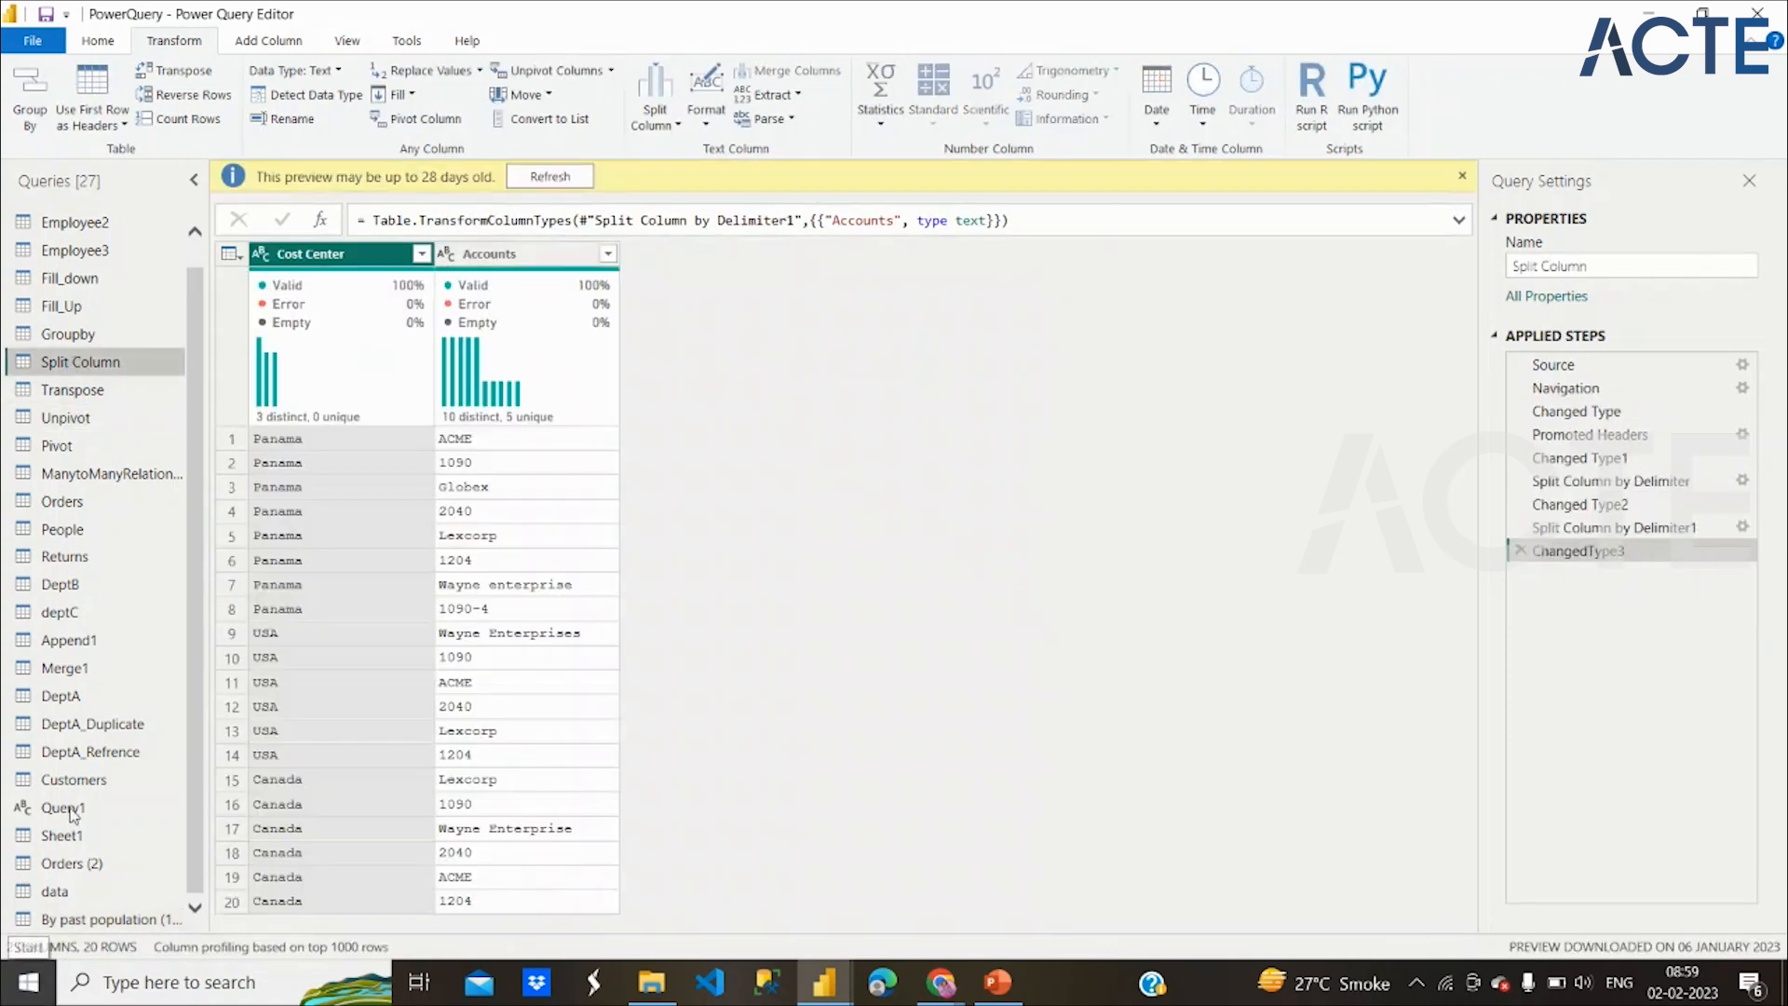
left_click(551, 177)
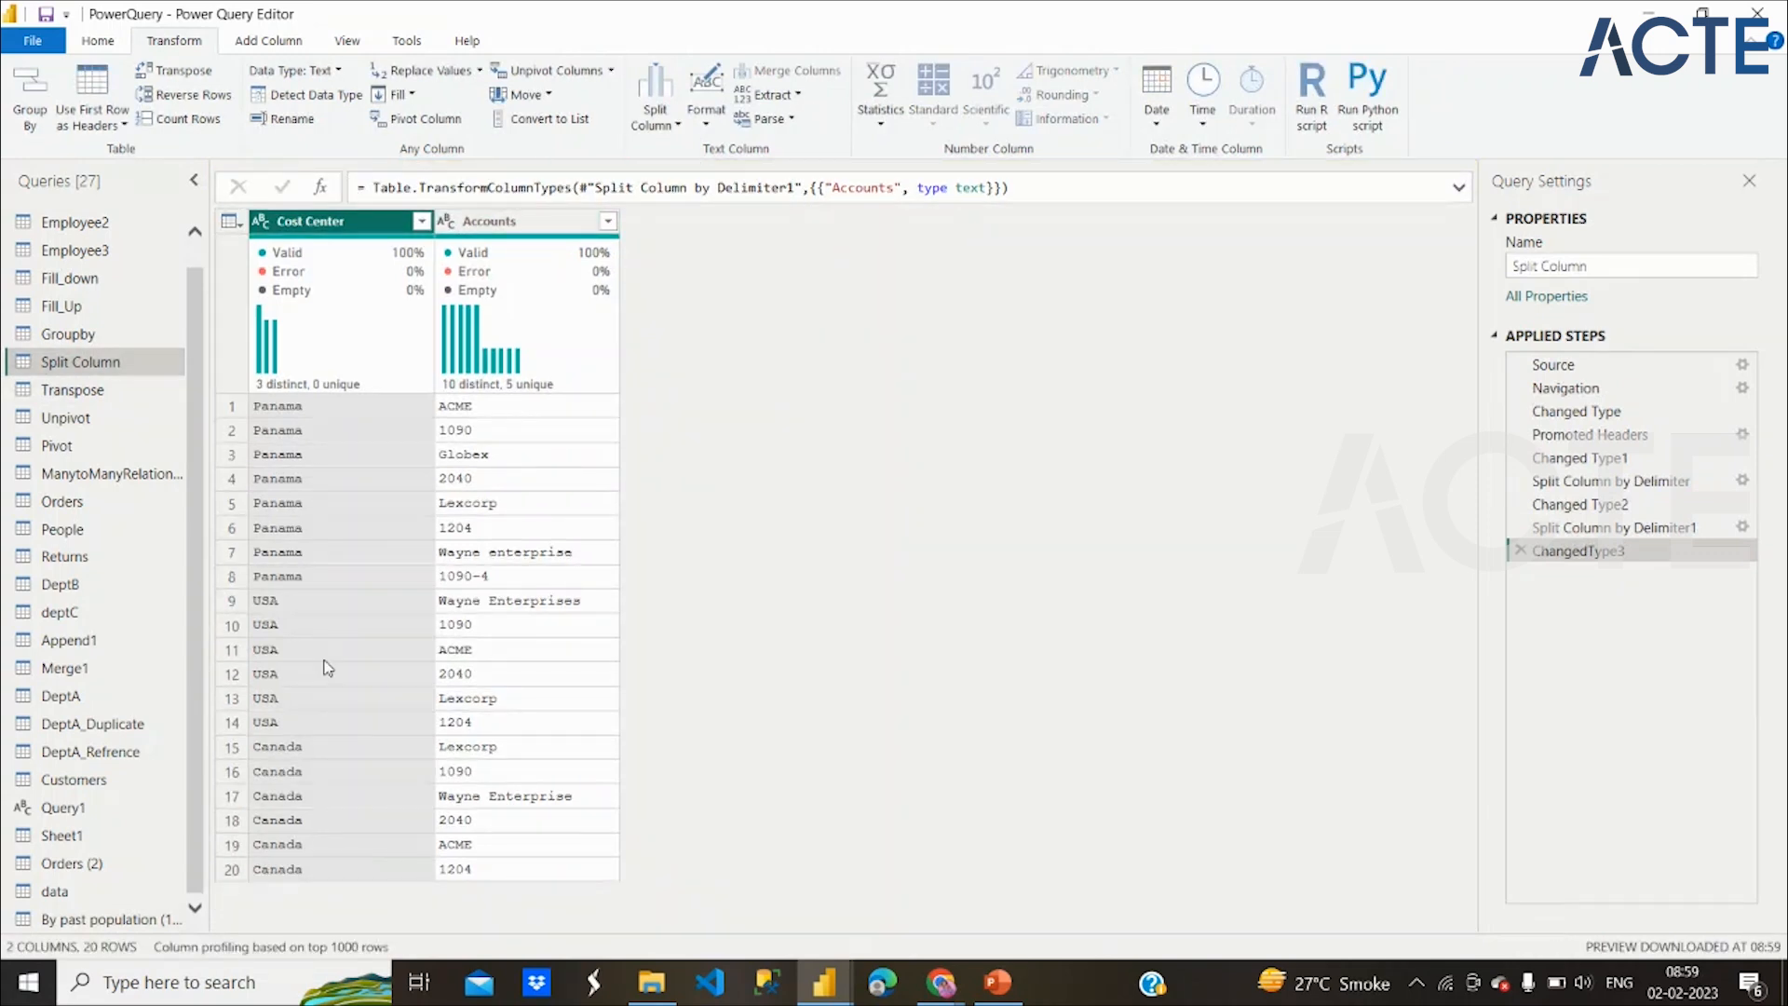
left_click(112, 890)
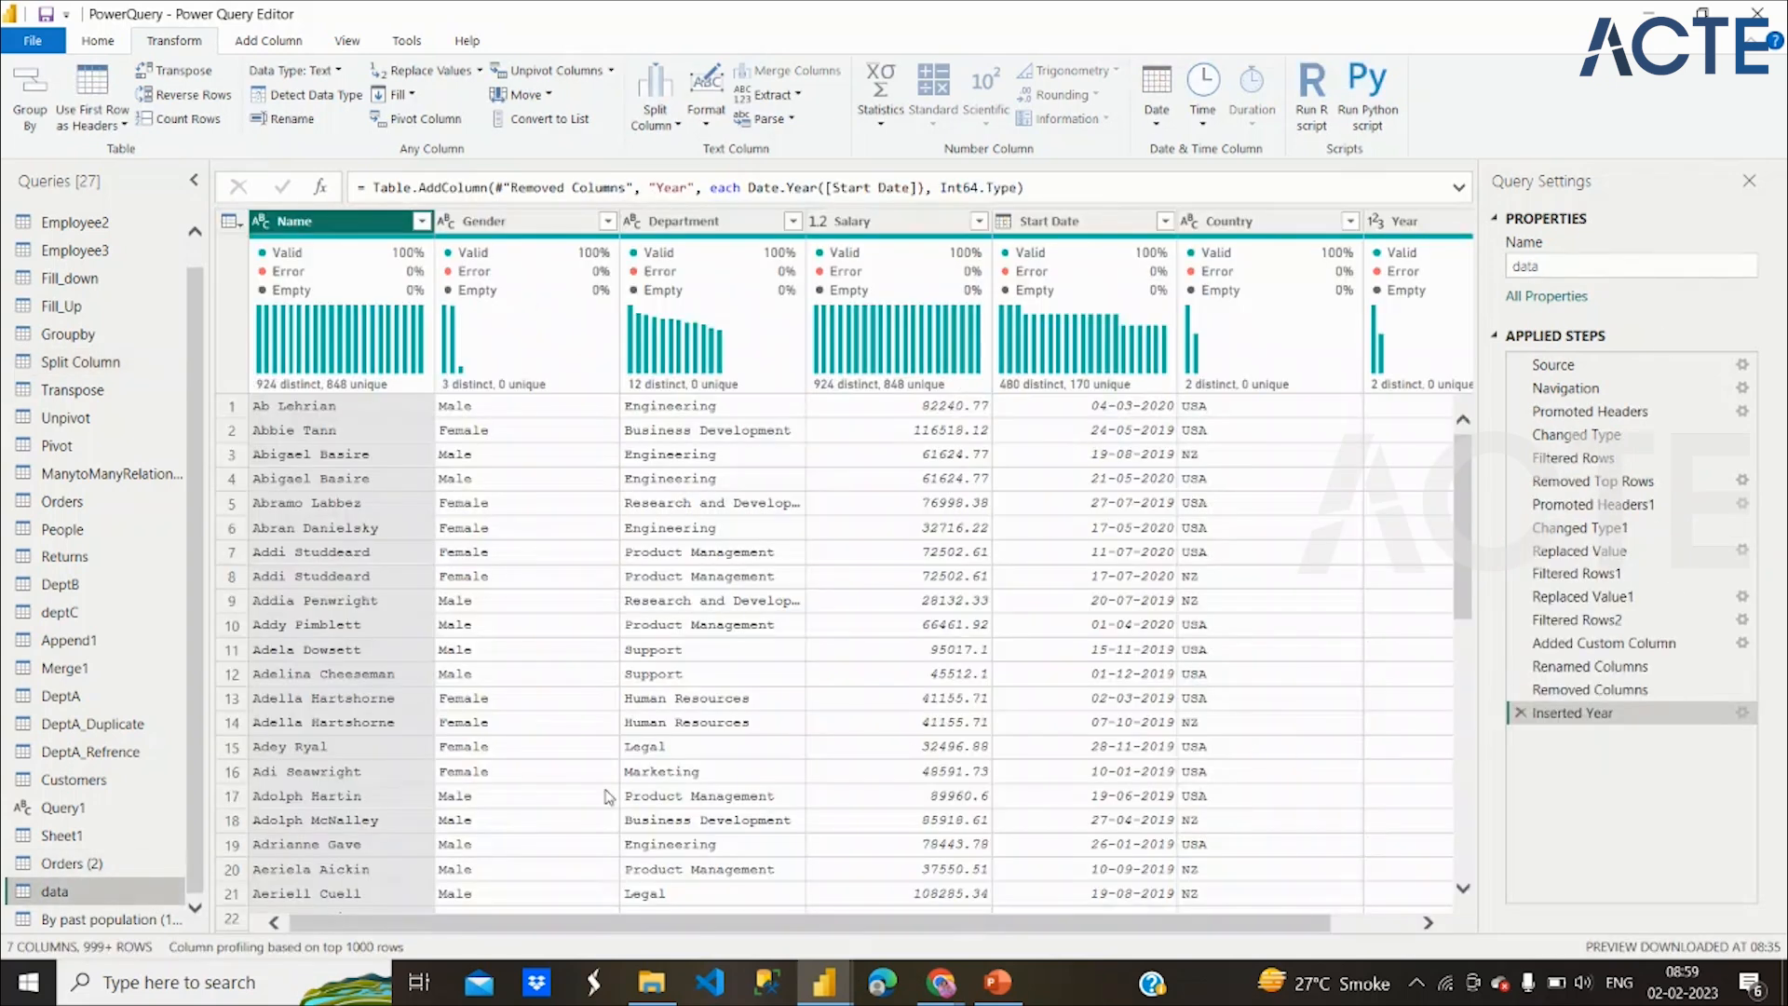
left_click(138, 925)
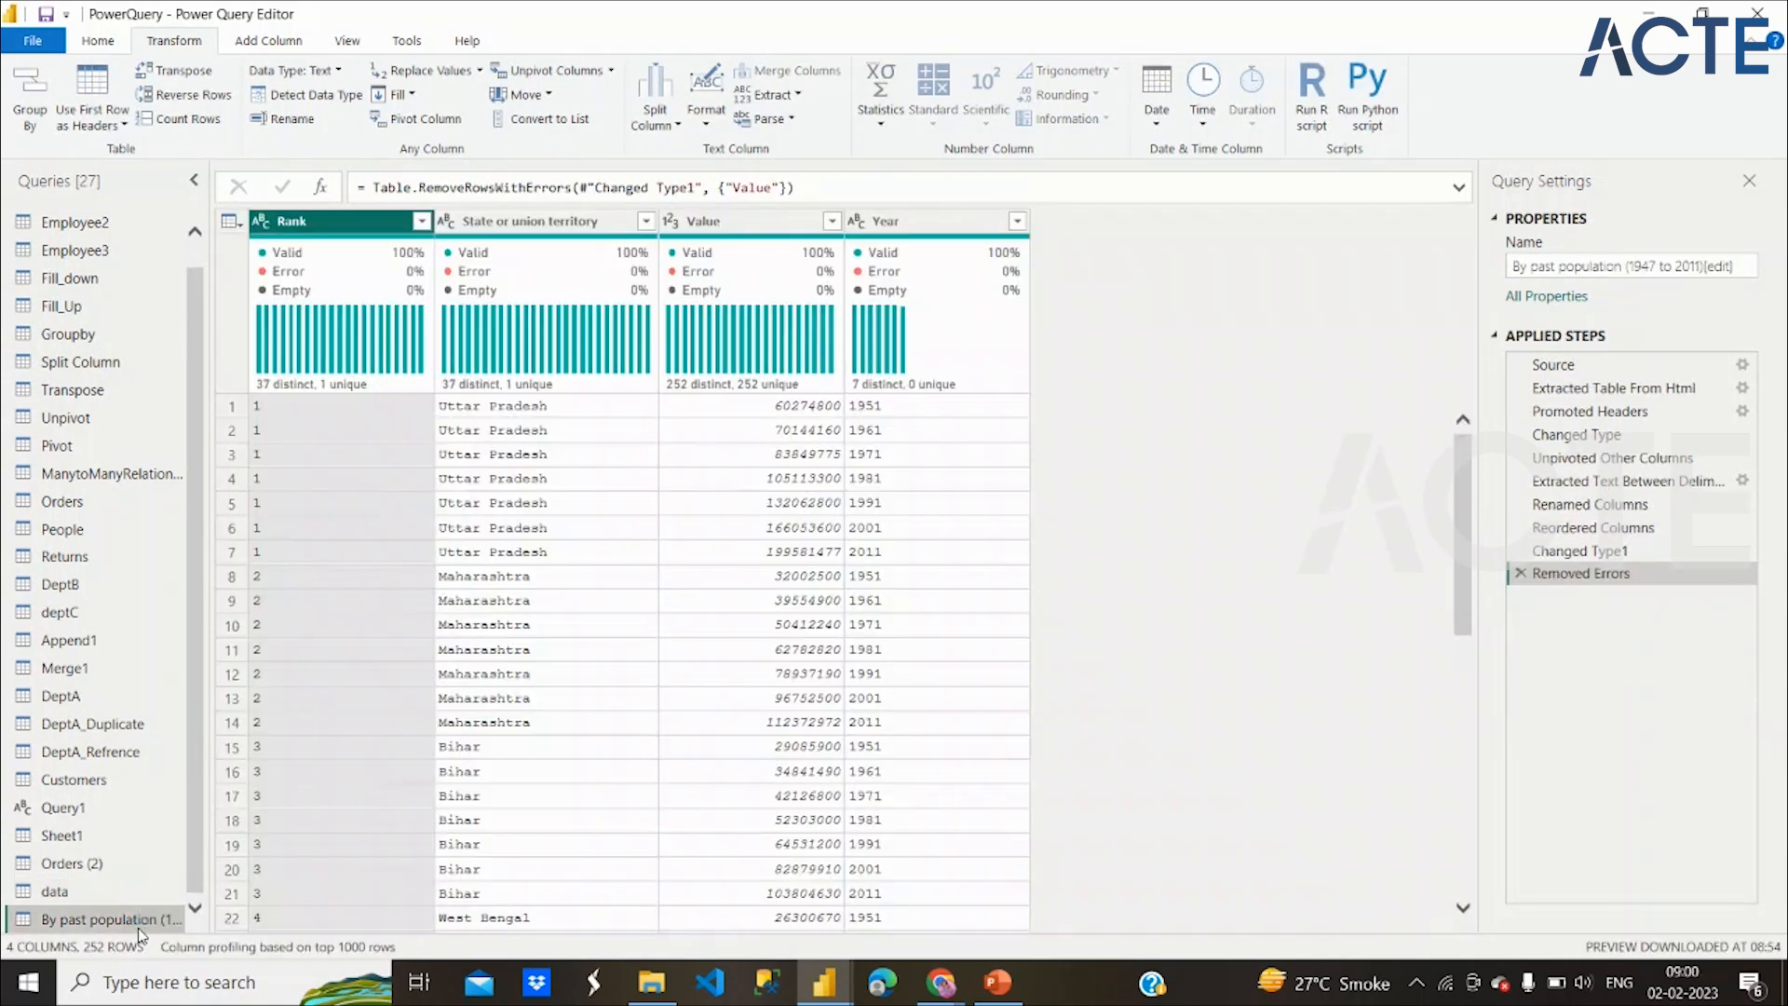
Close the Power Query Editor and apply the query changes to the report
scroll(123, 655, "up", 1)
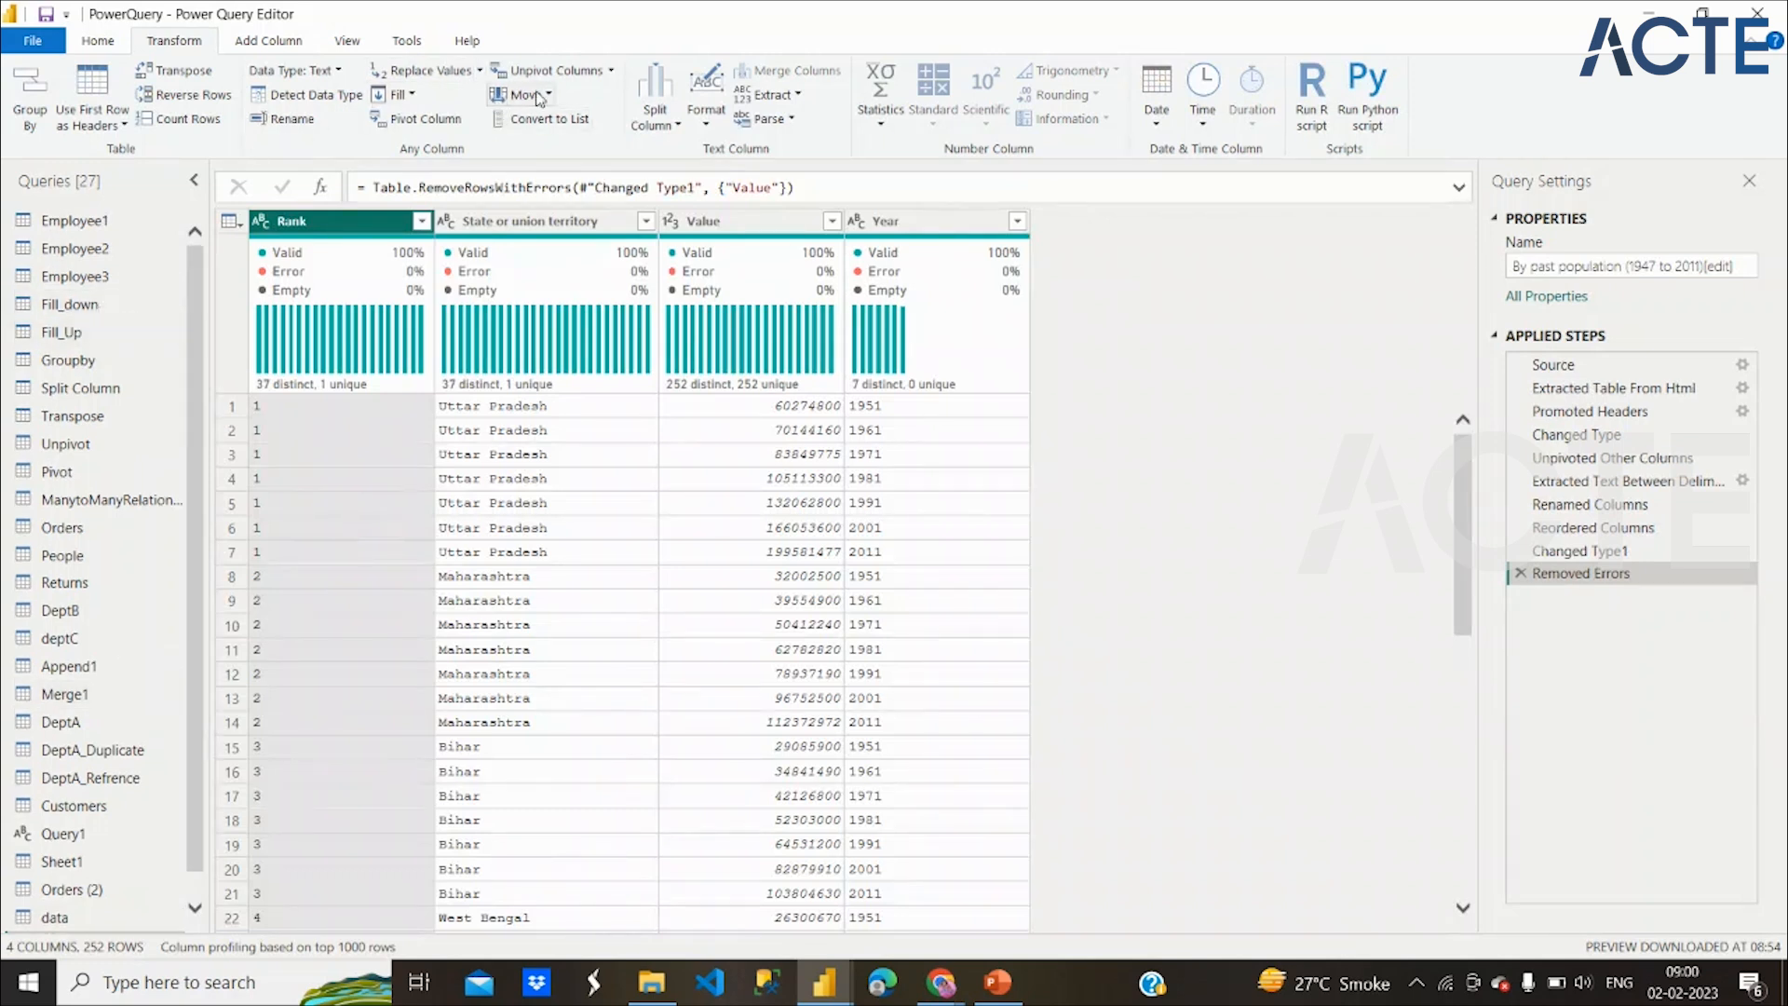
left_click(284, 43)
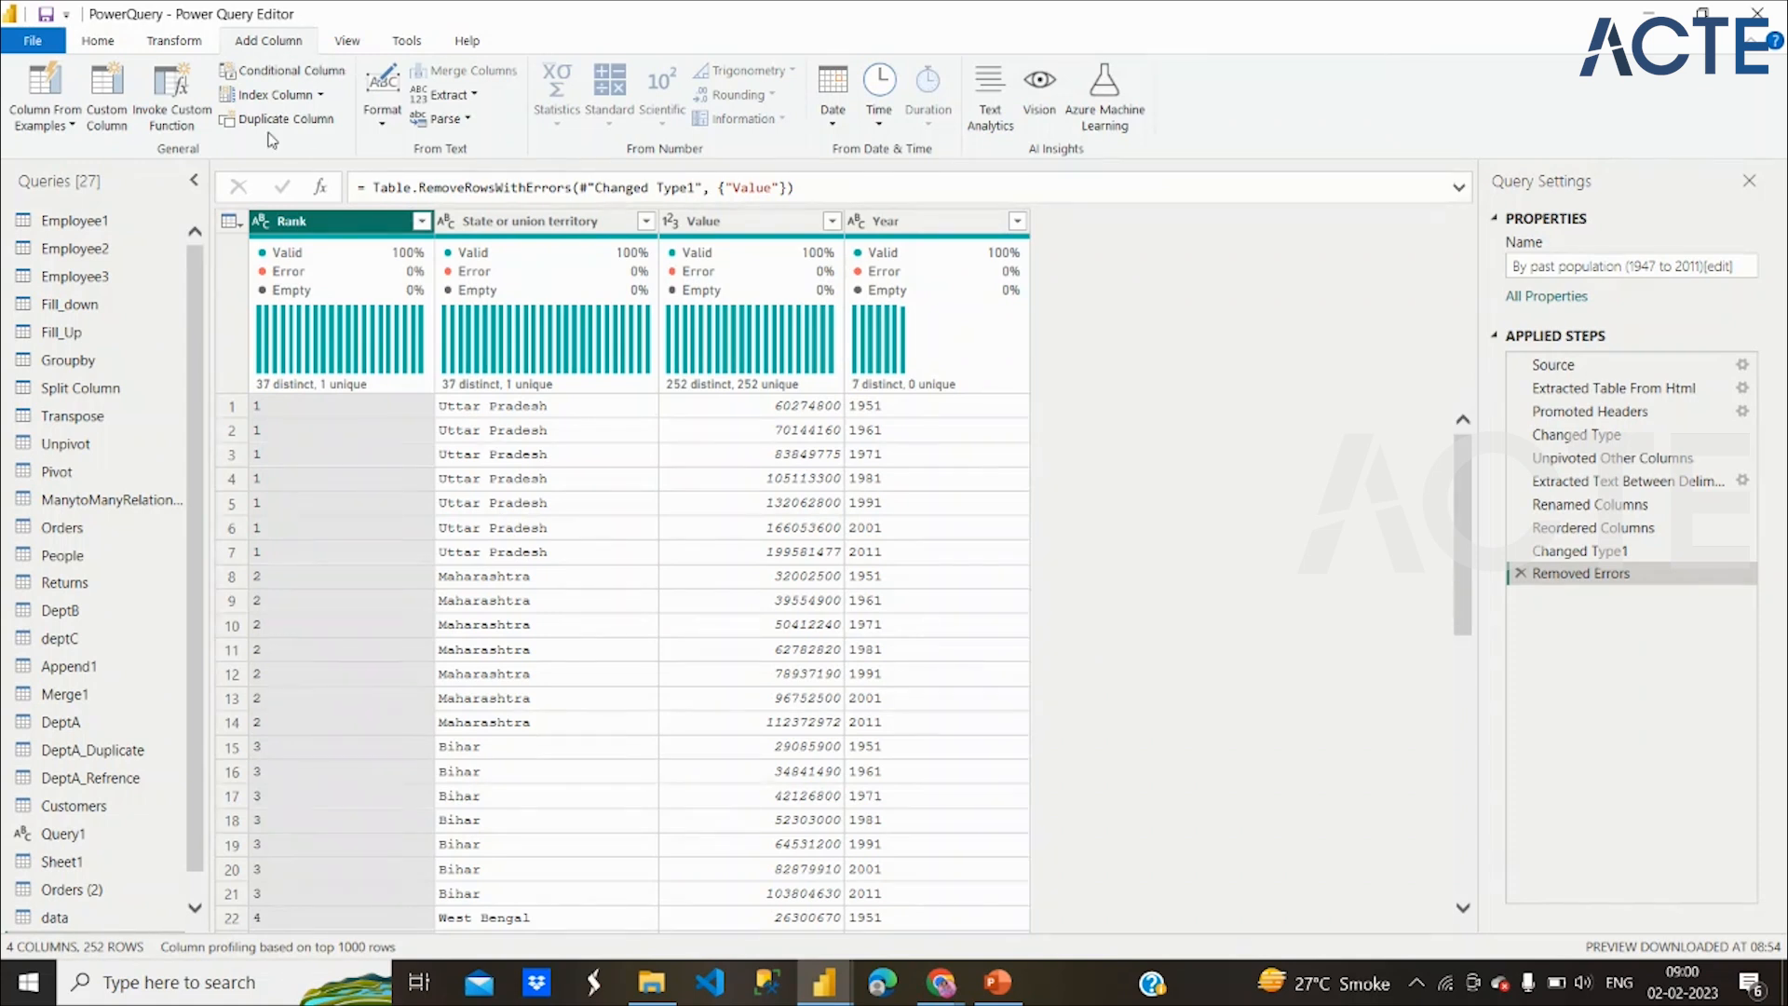
left_click(109, 41)
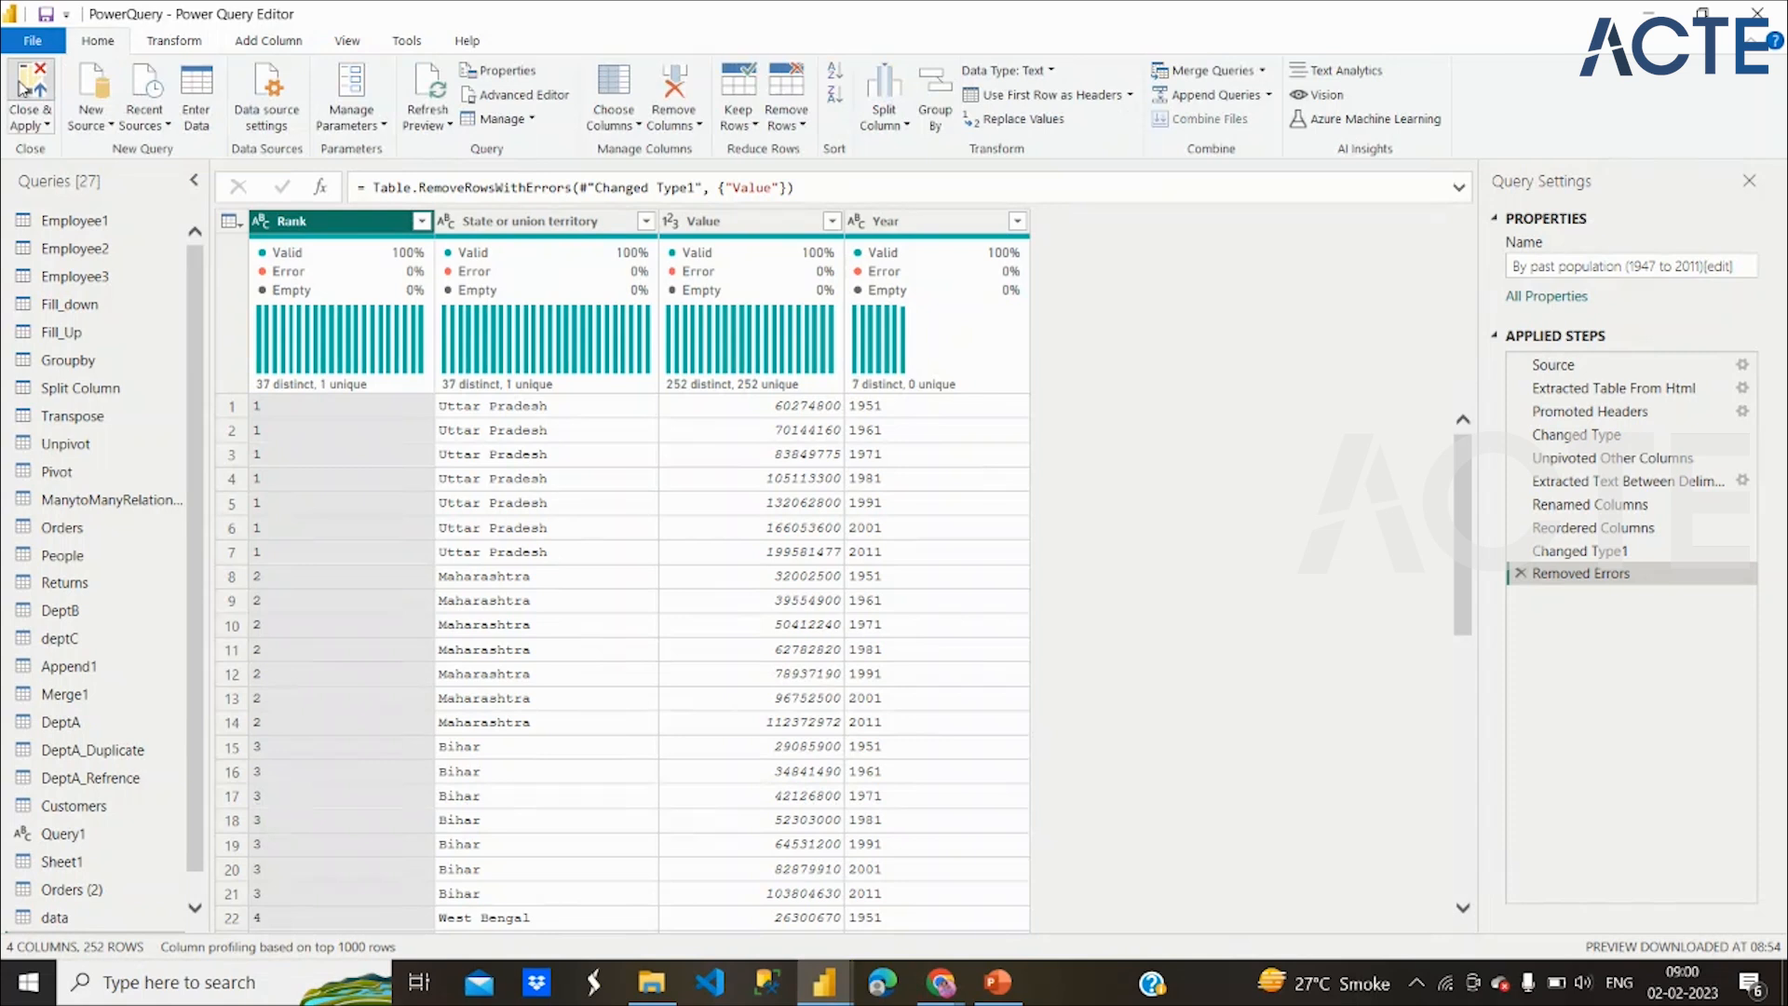
left_click(25, 88)
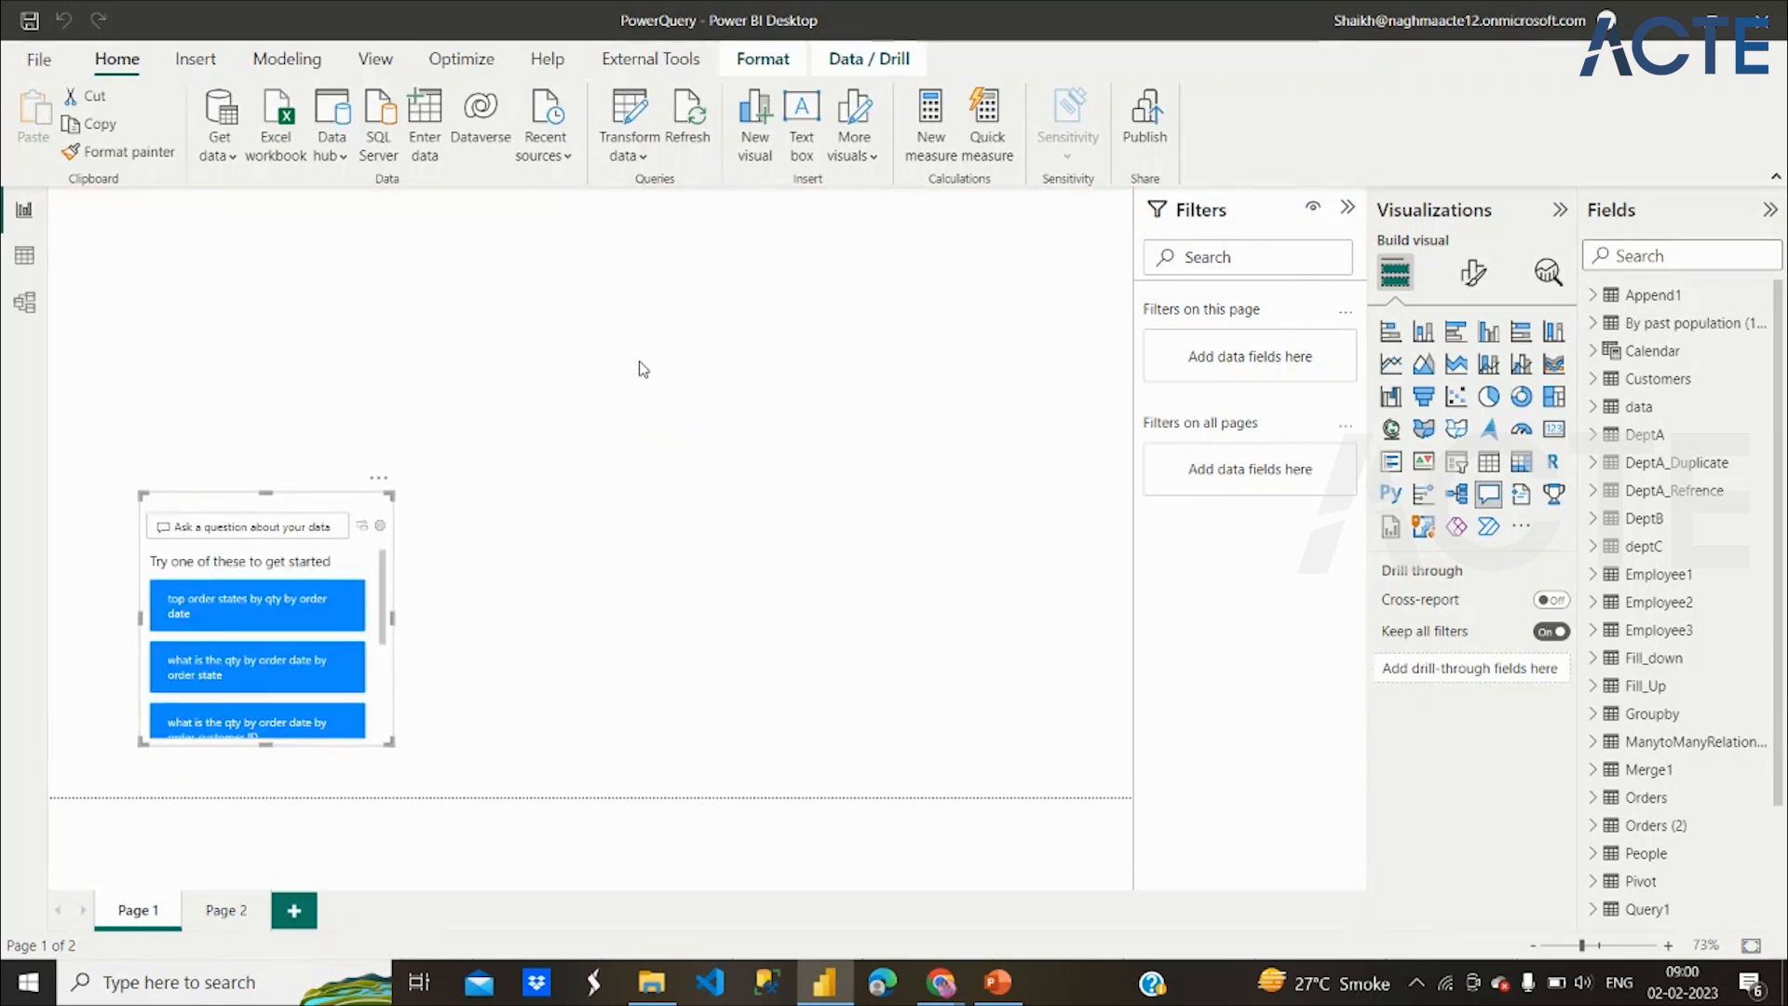
Remove the Q&A visual from Page 1
left_click(378, 478)
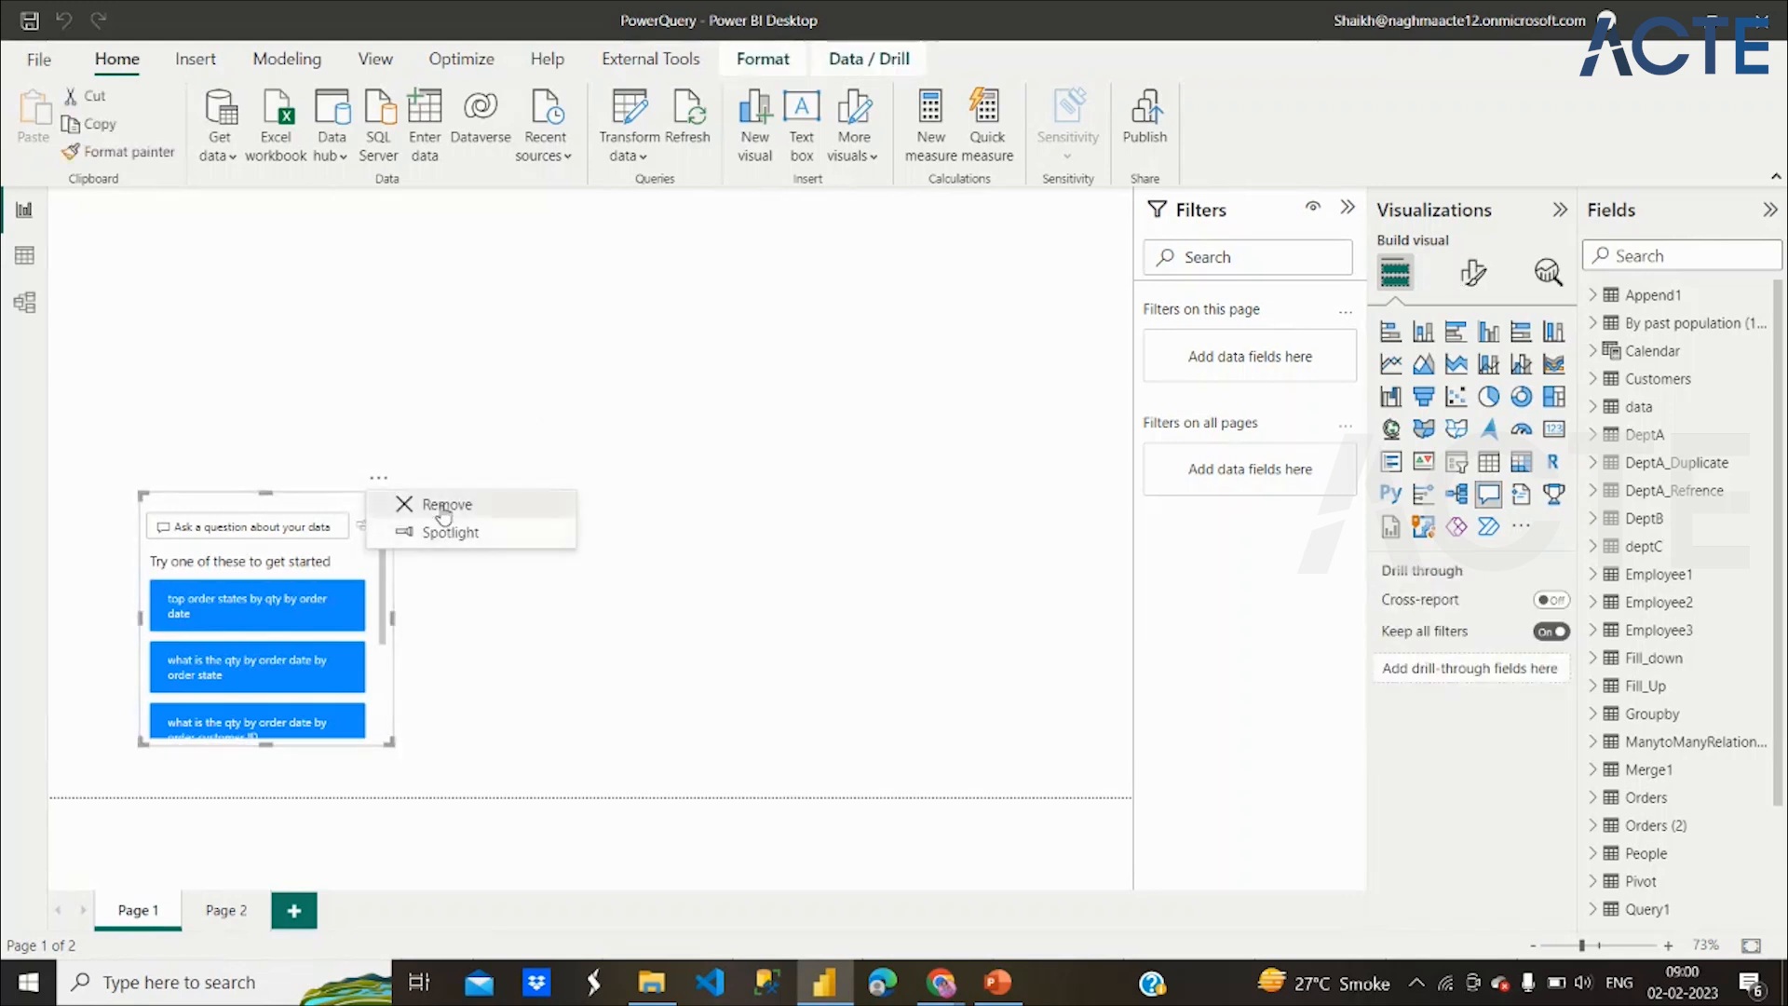
left_click(444, 512)
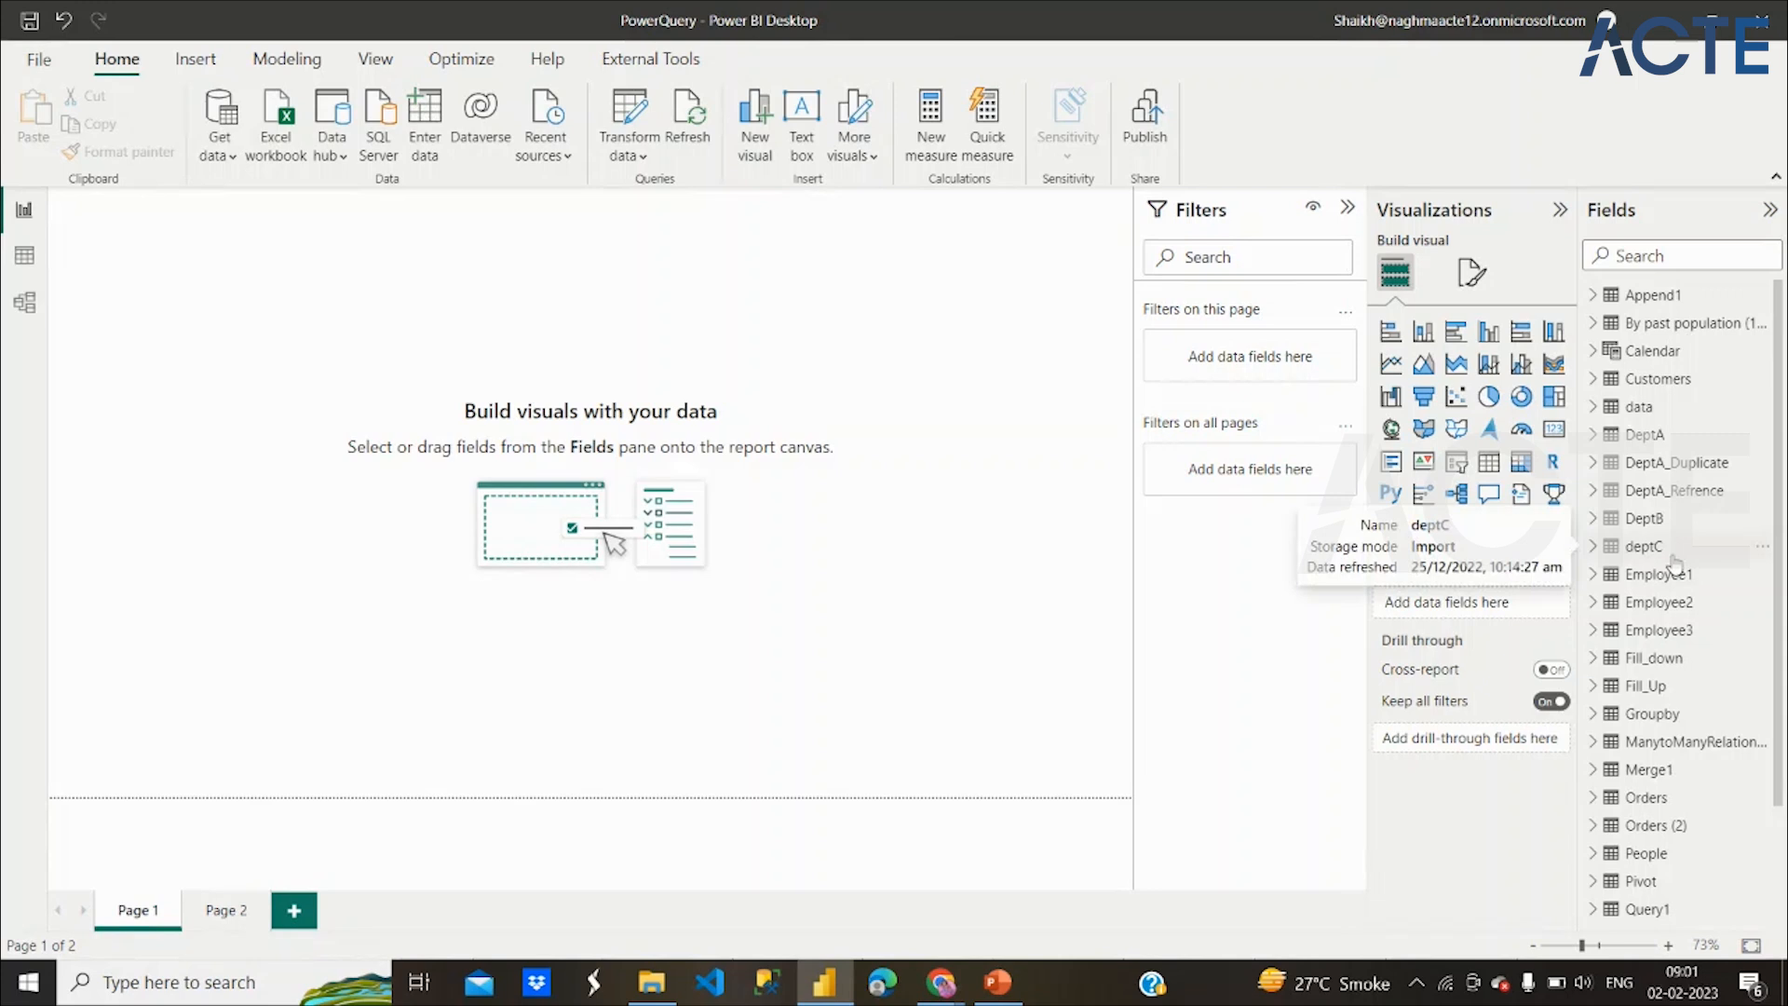
Locate the Orders and Orders (2) tables among the fields and add an empty table visual to Page 1
scroll(1676, 628, "down", 2)
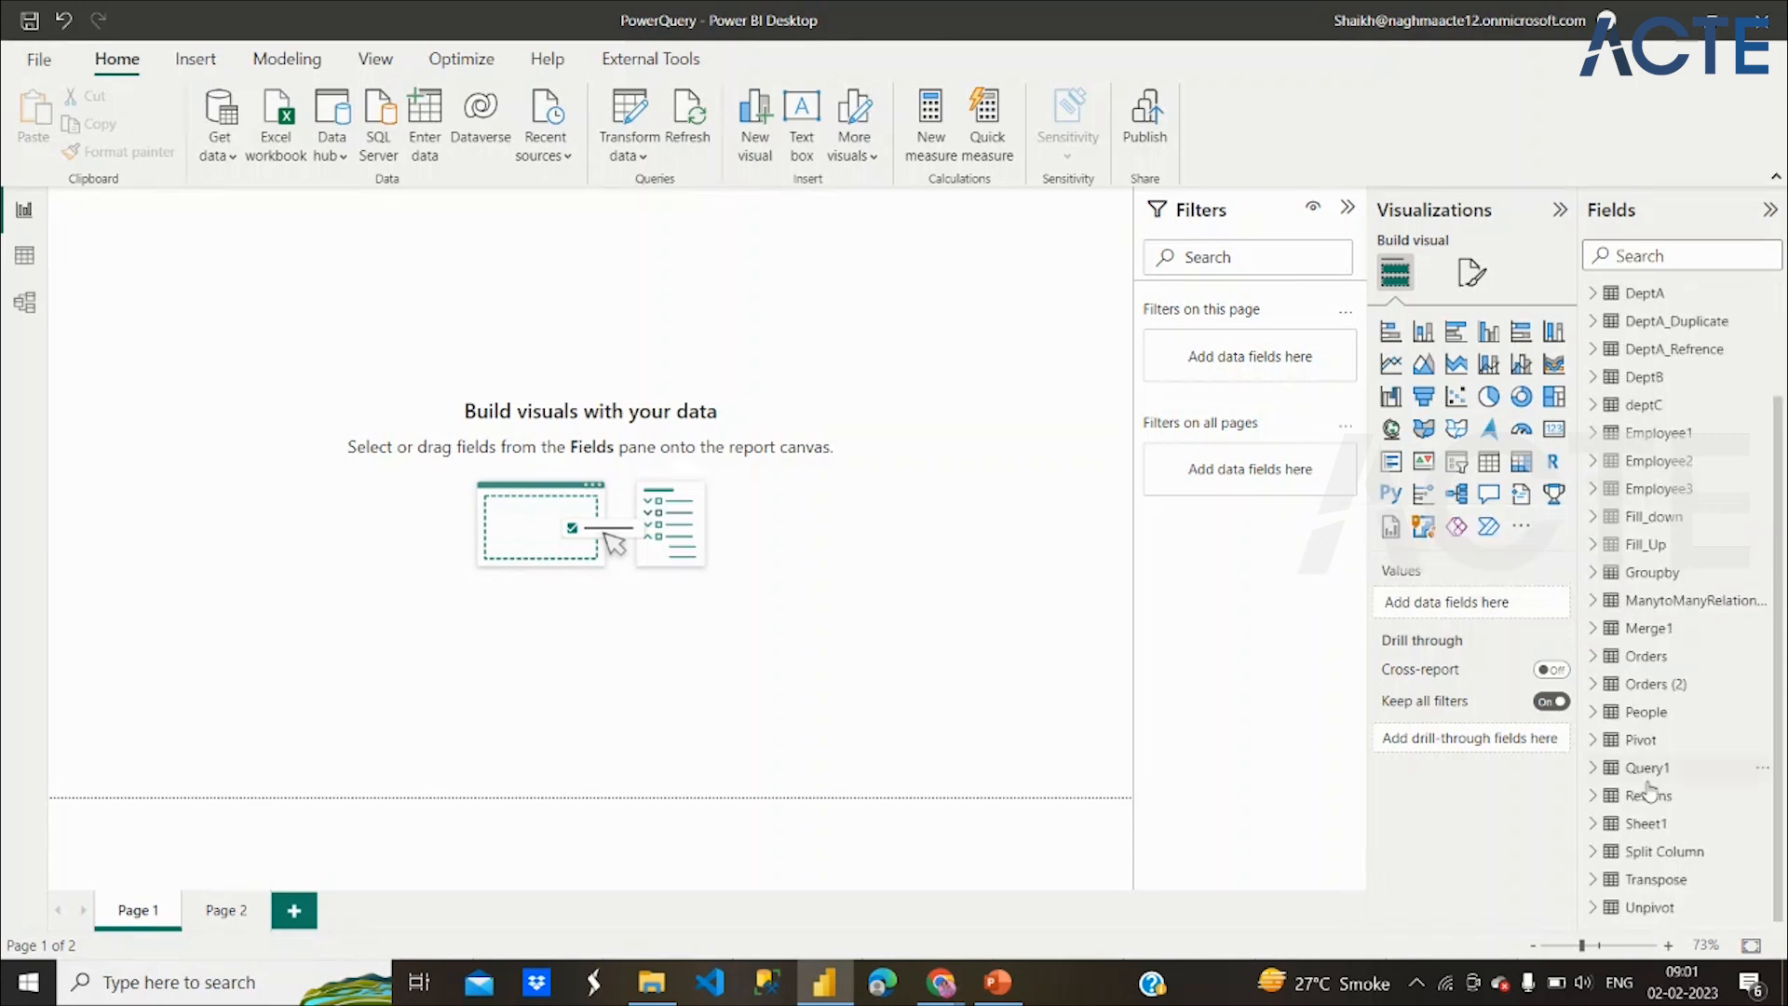
left_click(1636, 663)
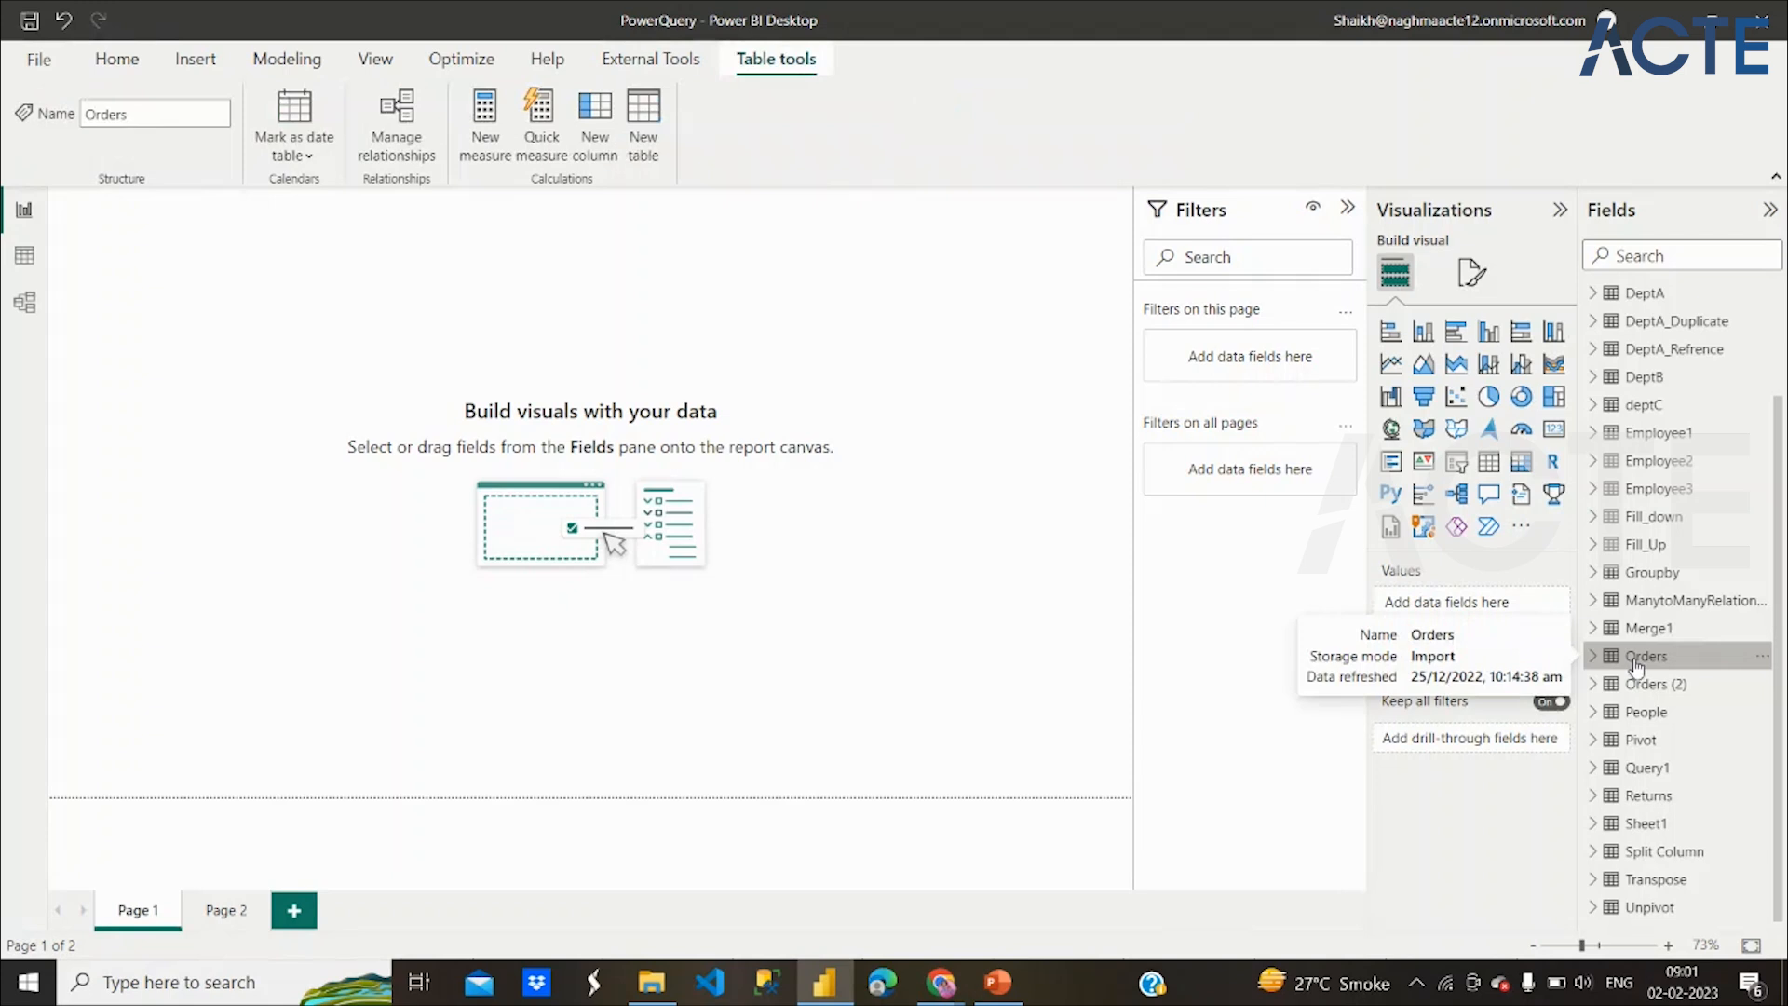
left_click(1651, 684)
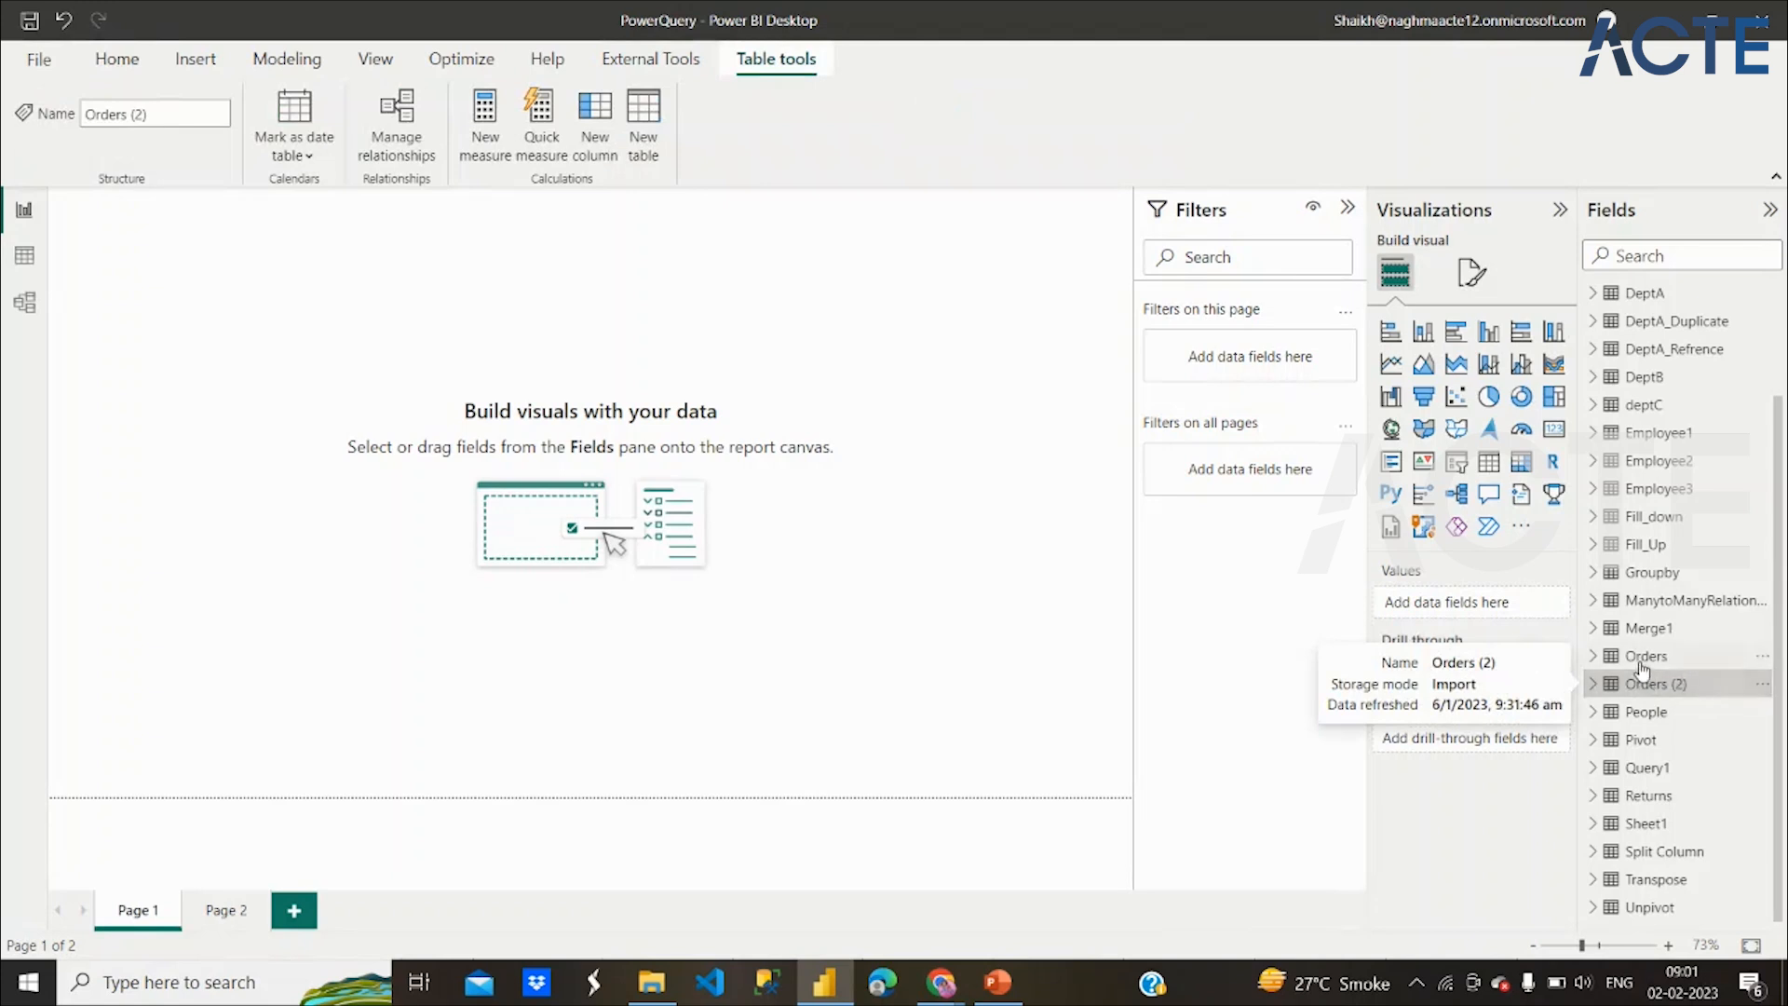
left_click(1641, 663)
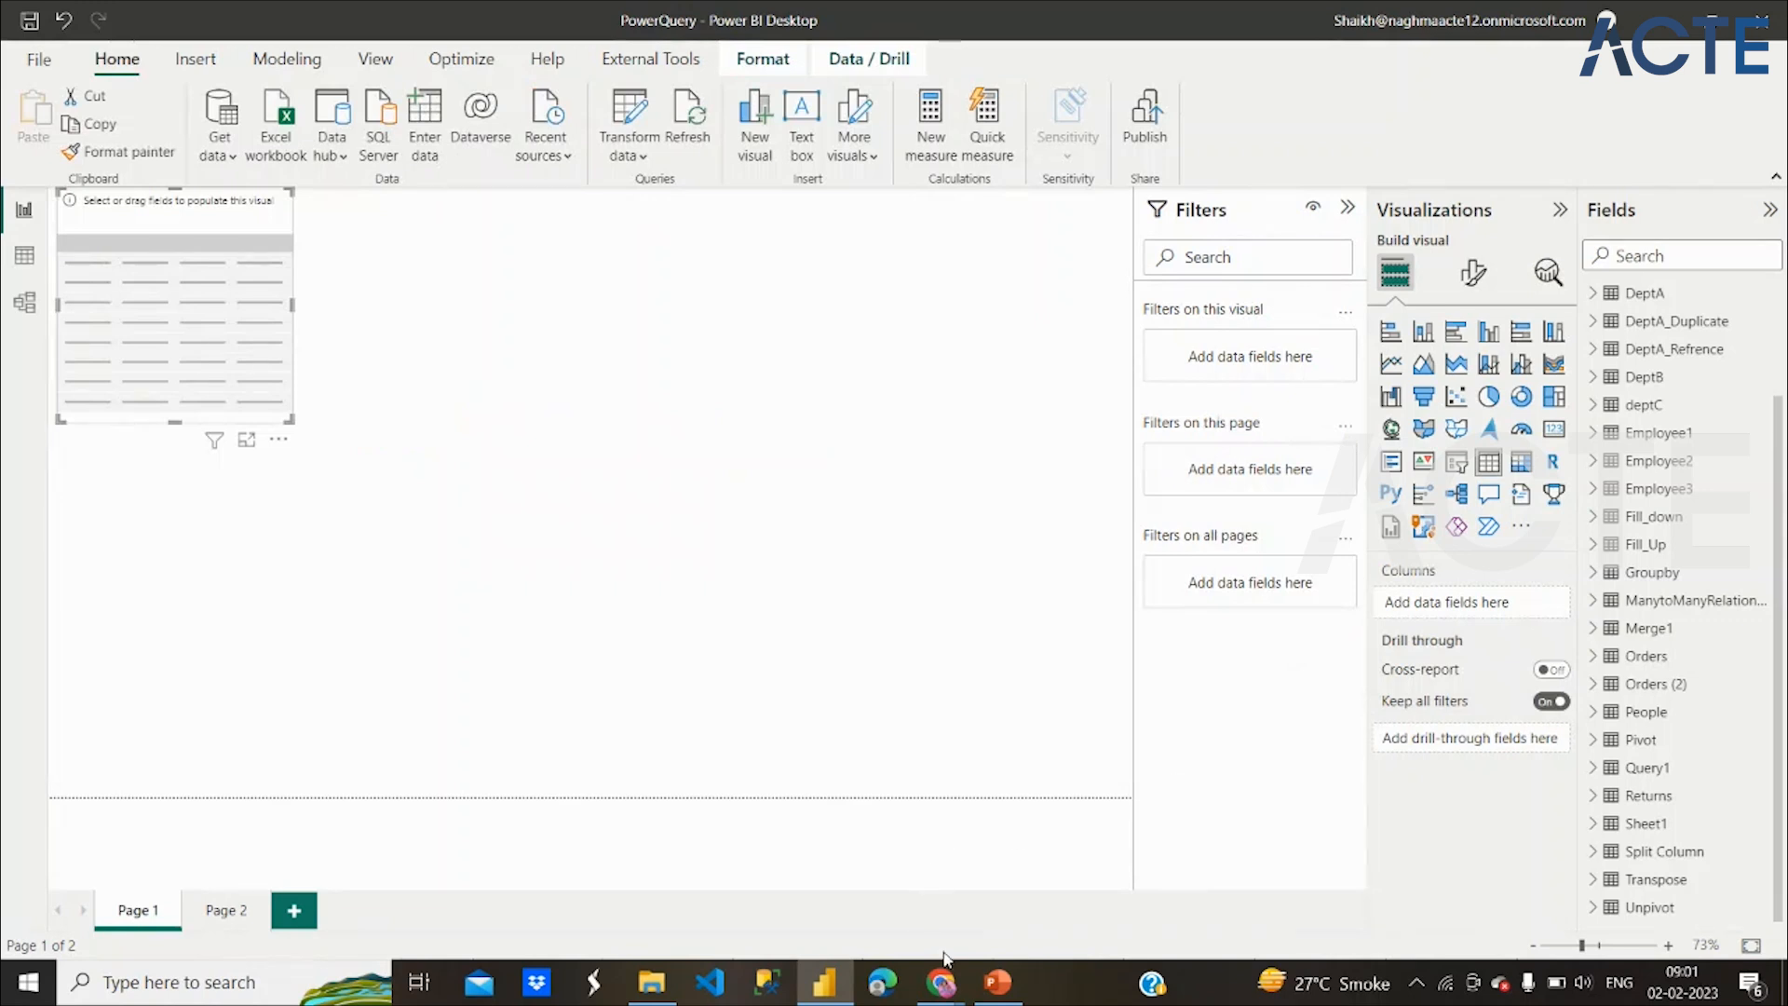
Switch to the Google Meet call in Chrome to mute and unmute the microphone, and return to Power BI Desktop
mouse_move(957, 986)
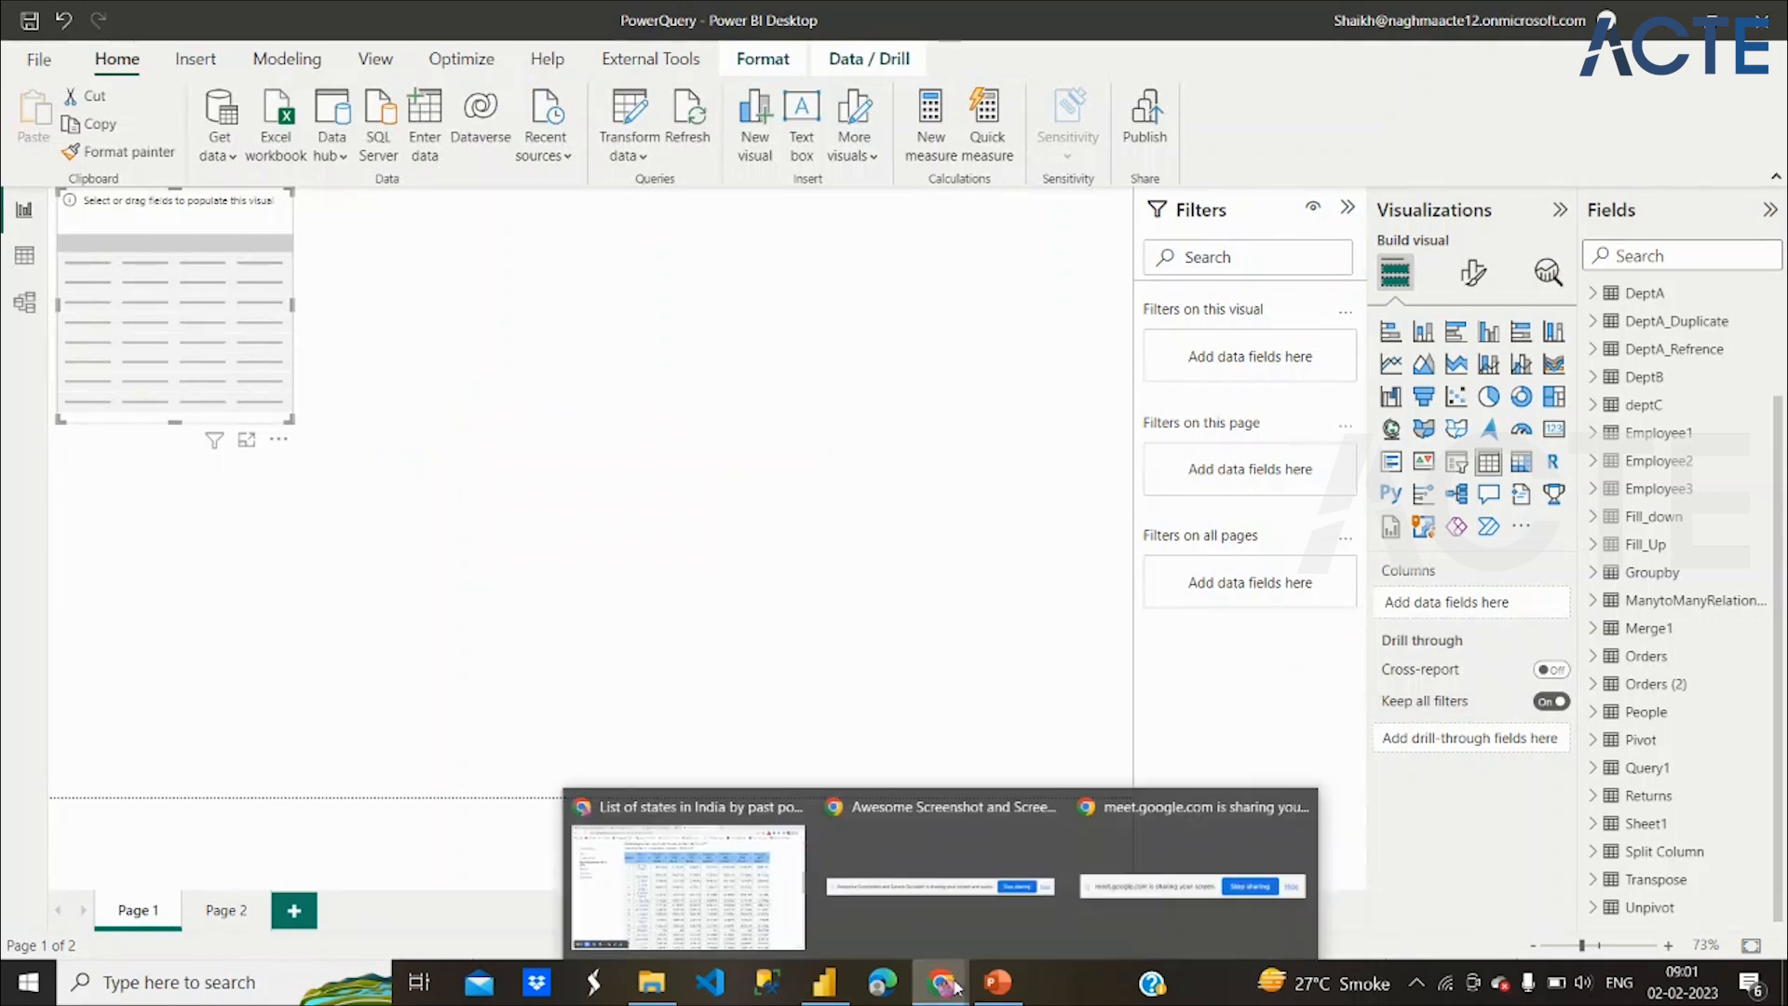
left_click(770, 899)
left_click(671, 20)
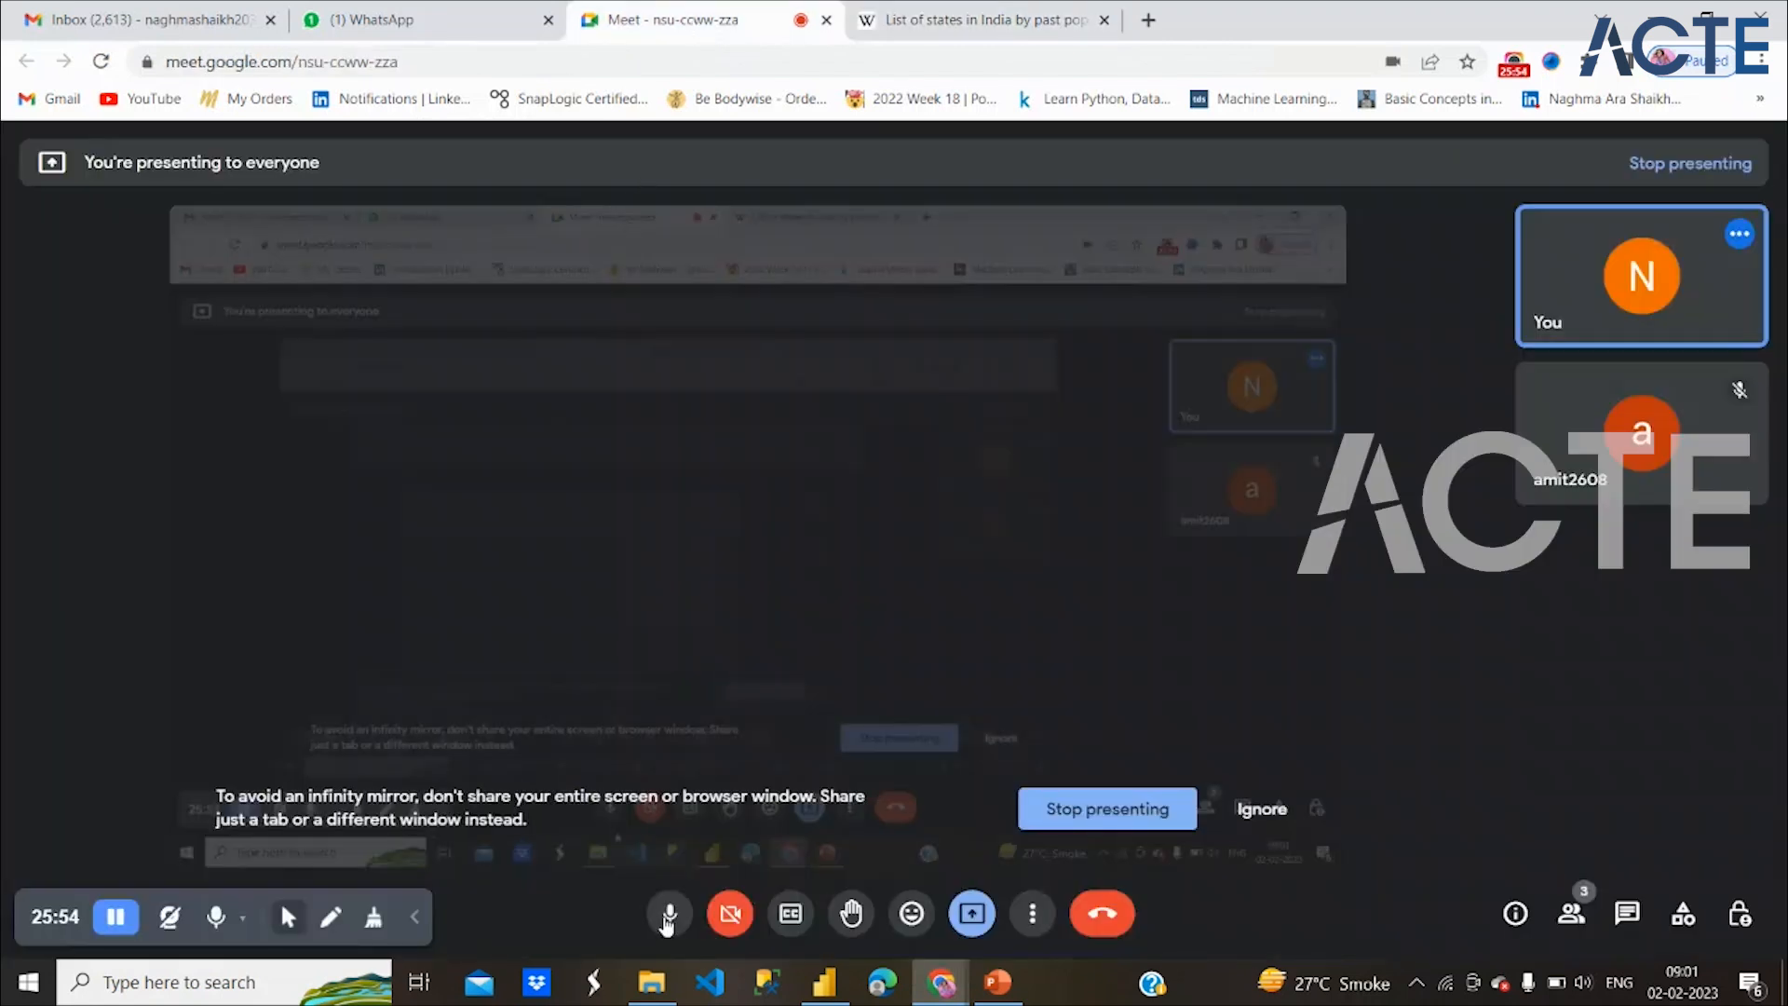
left_click(669, 912)
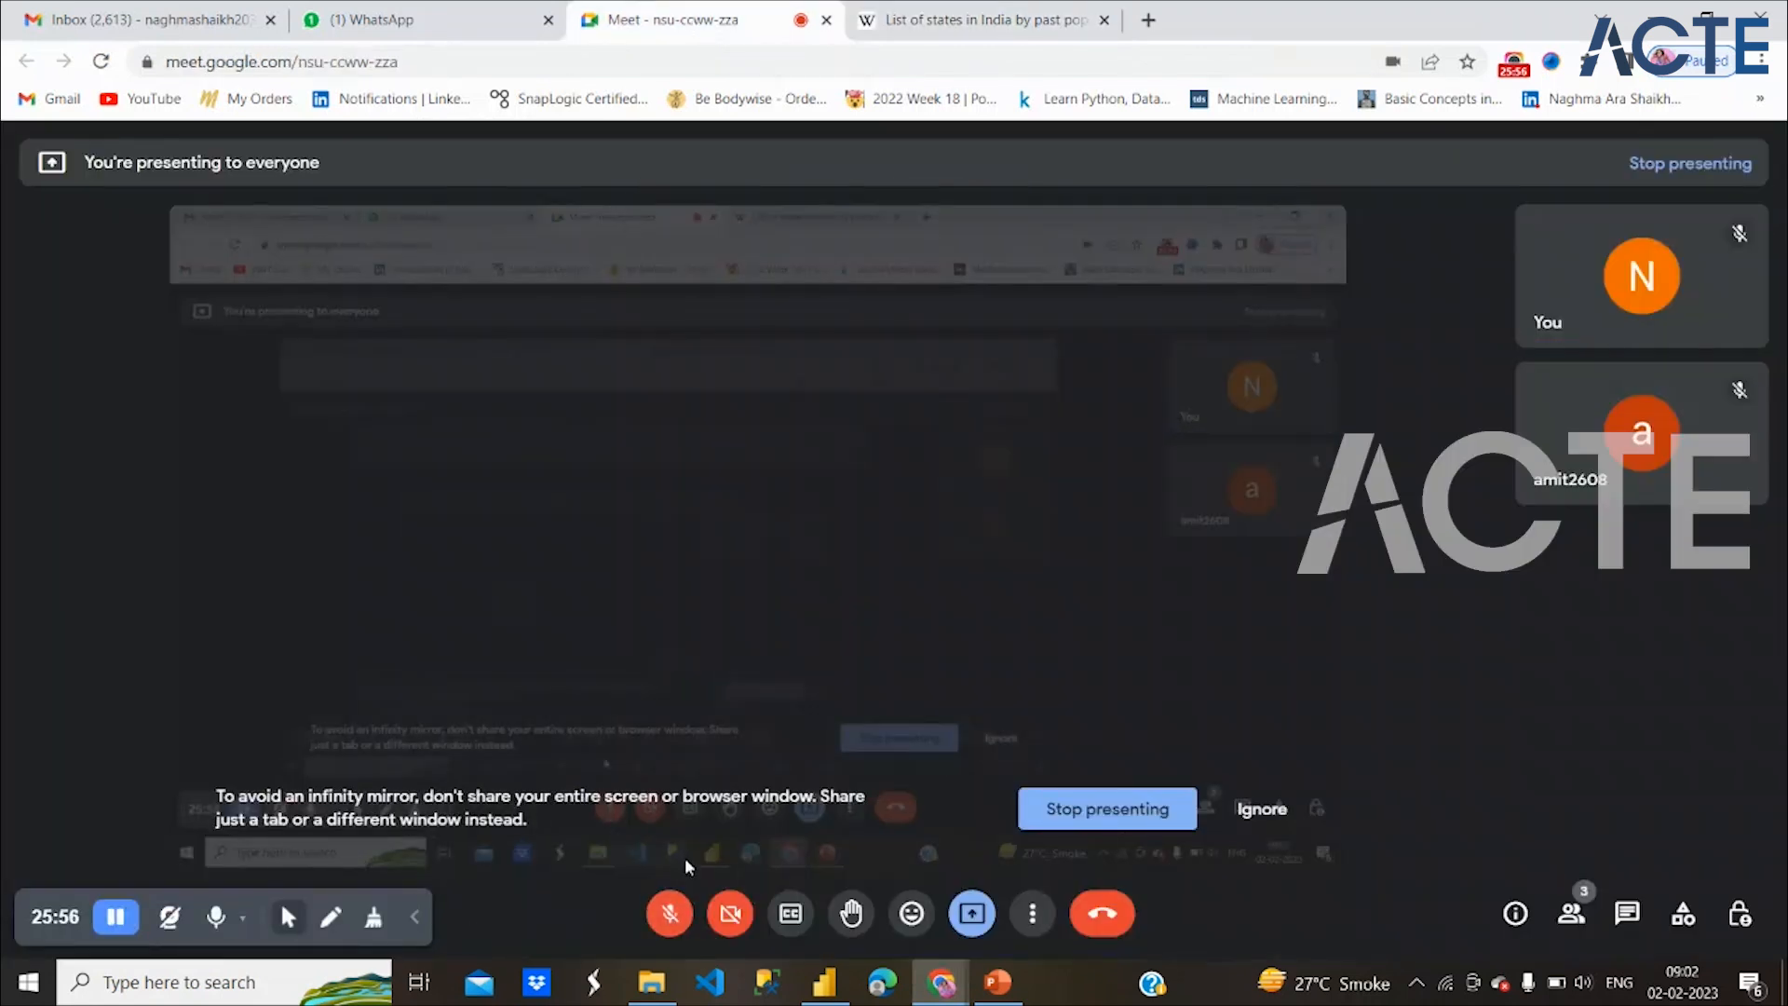
left_click(671, 910)
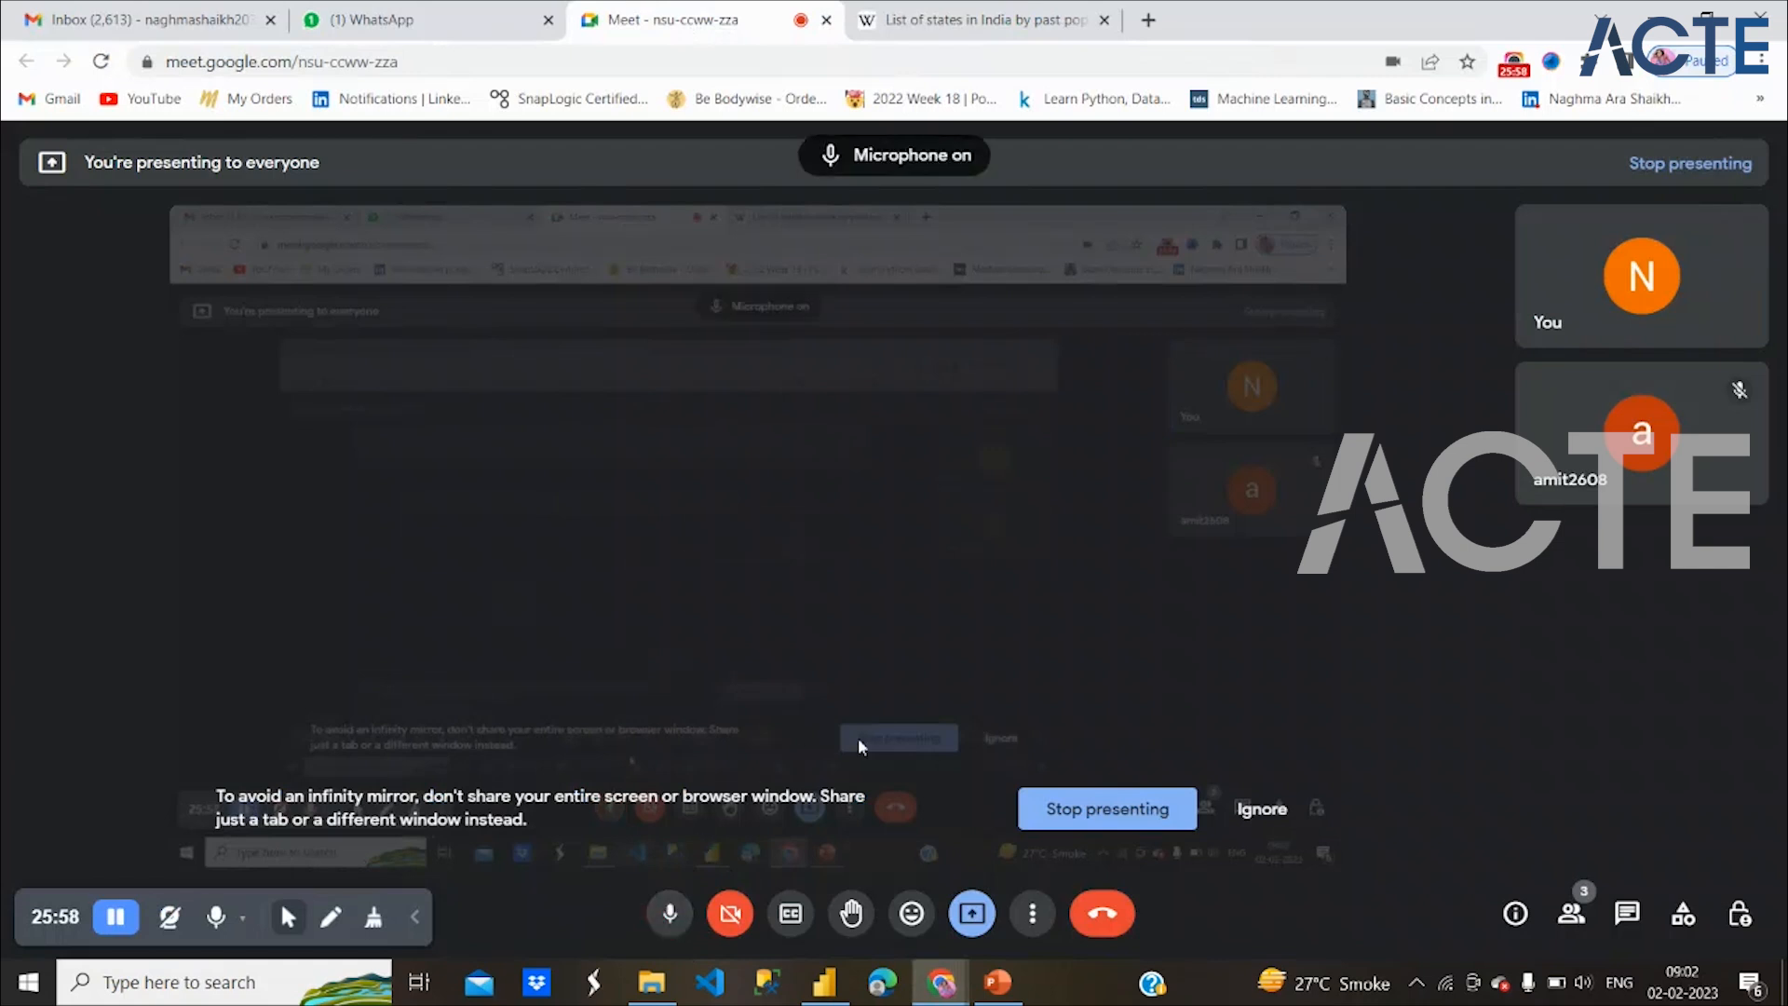
left_click(829, 985)
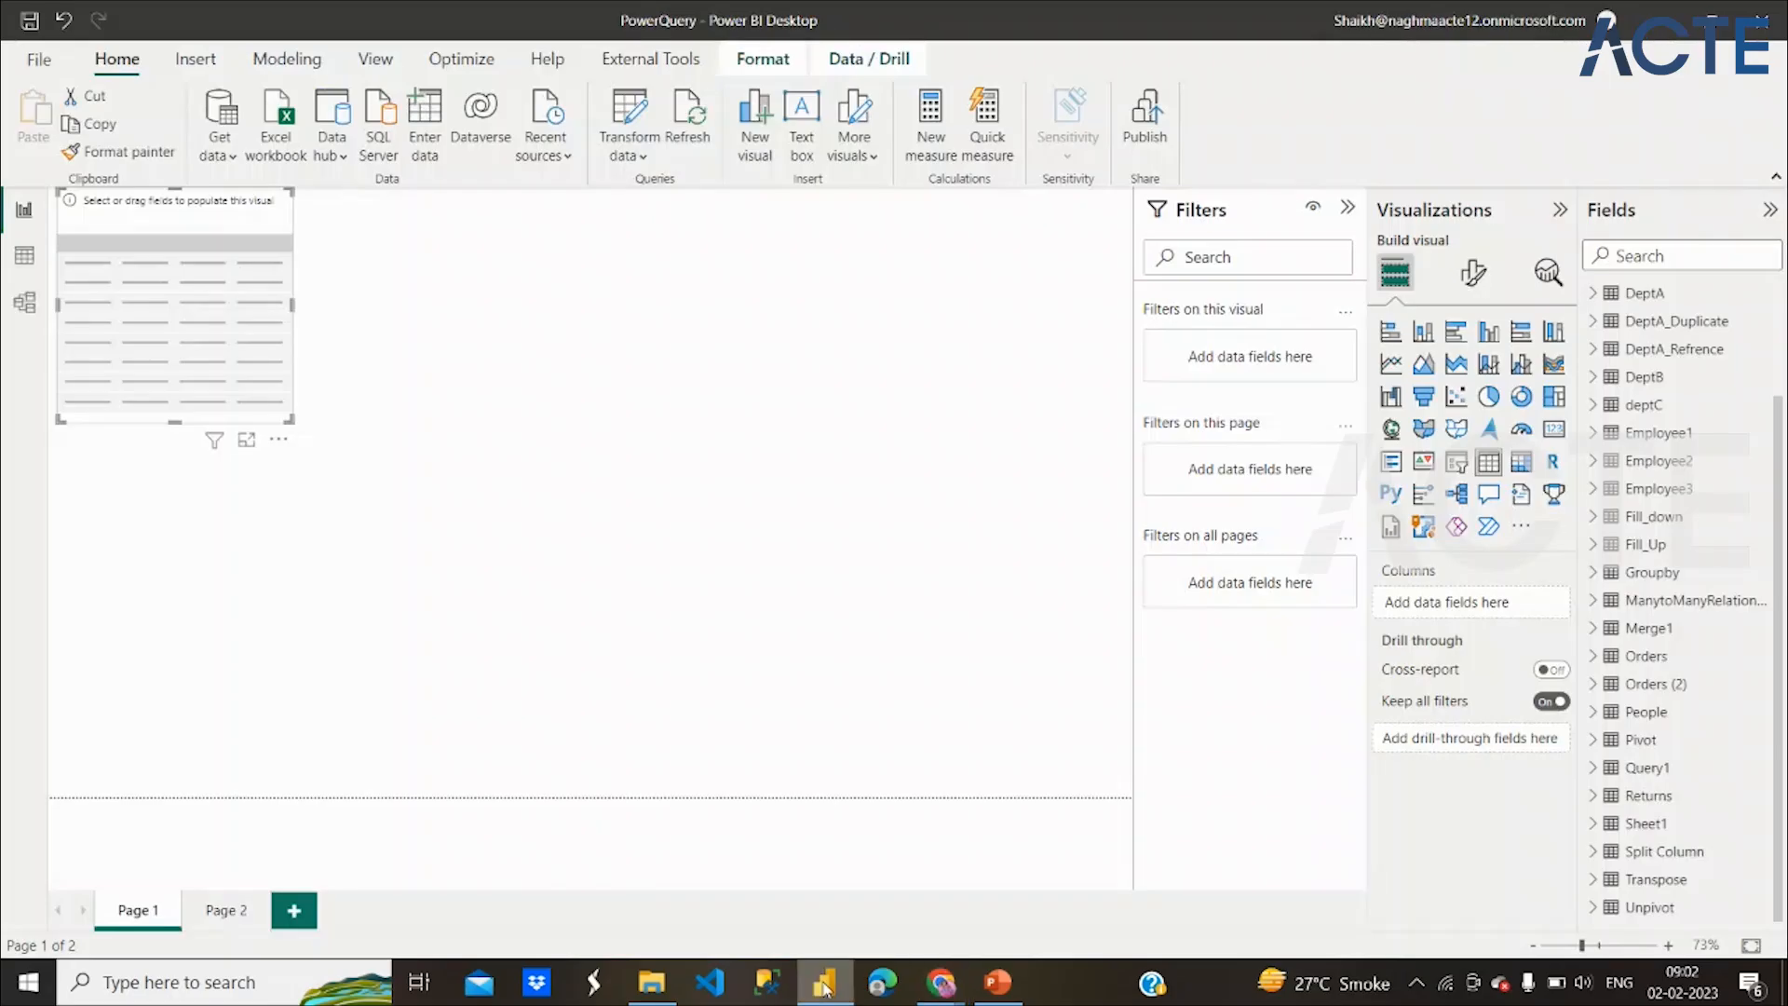
Move the empty table visual away from the page's upper-left corner and enlarge it
left_click_drag(246, 367, 363, 493)
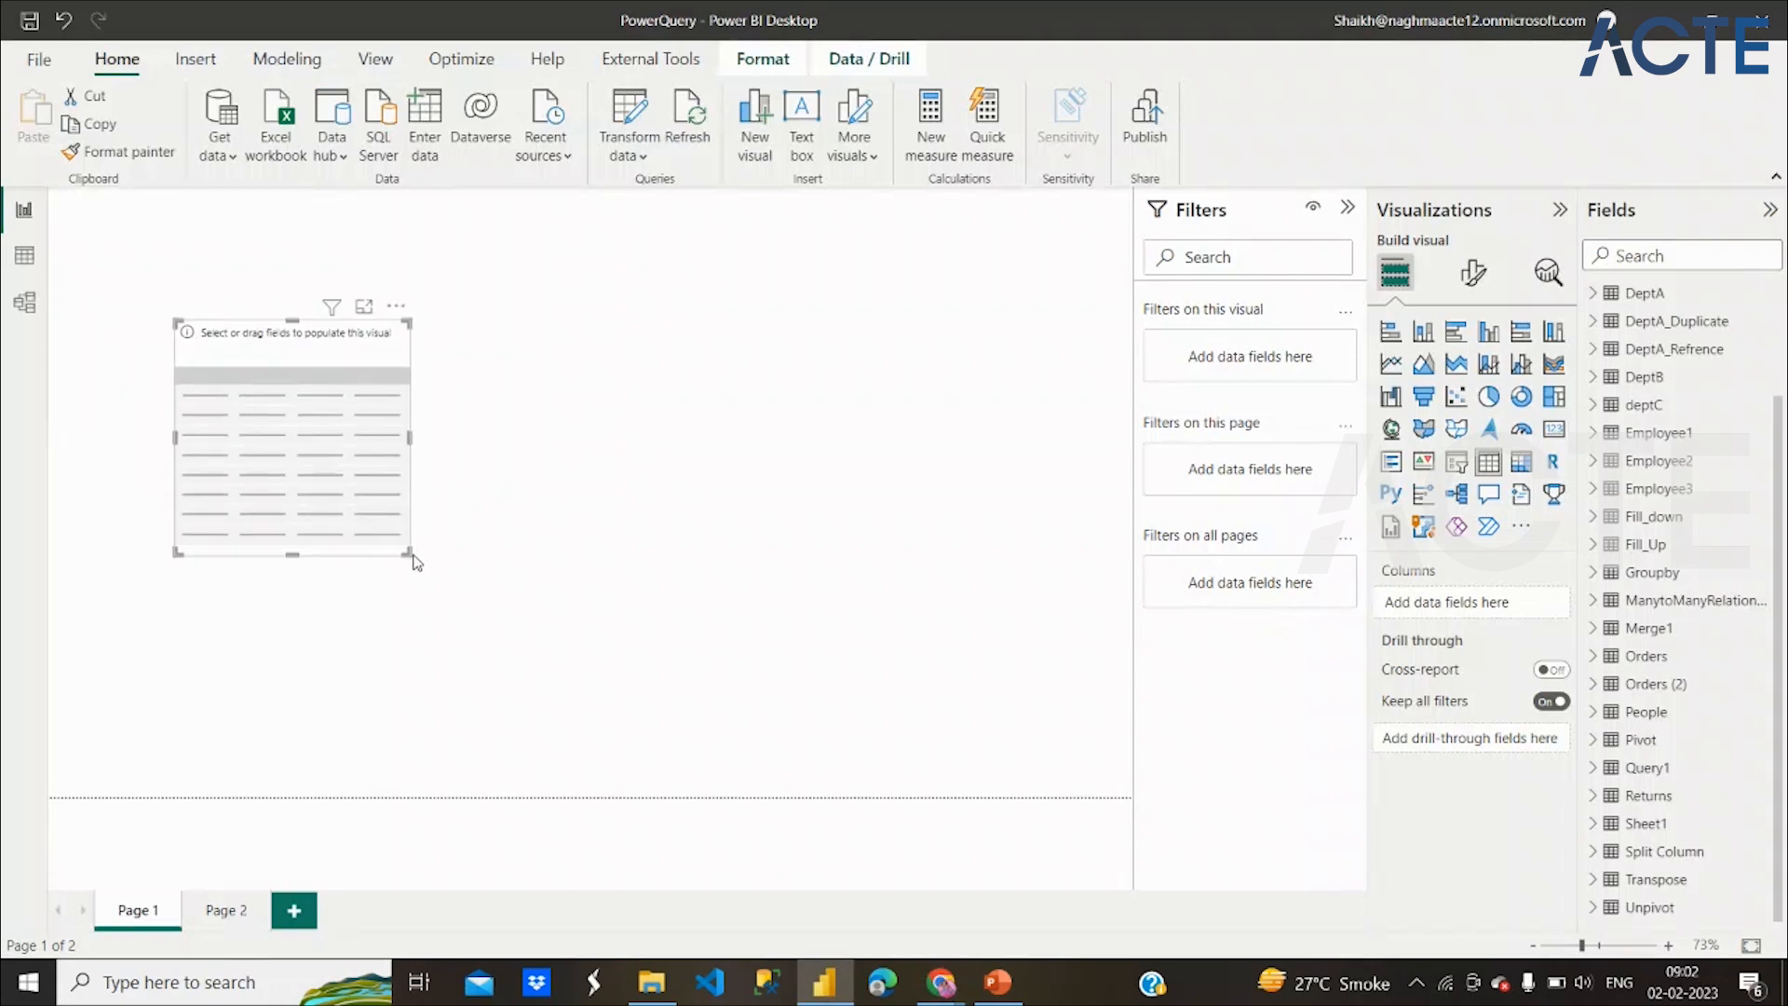
left_click_drag(405, 556, 550, 639)
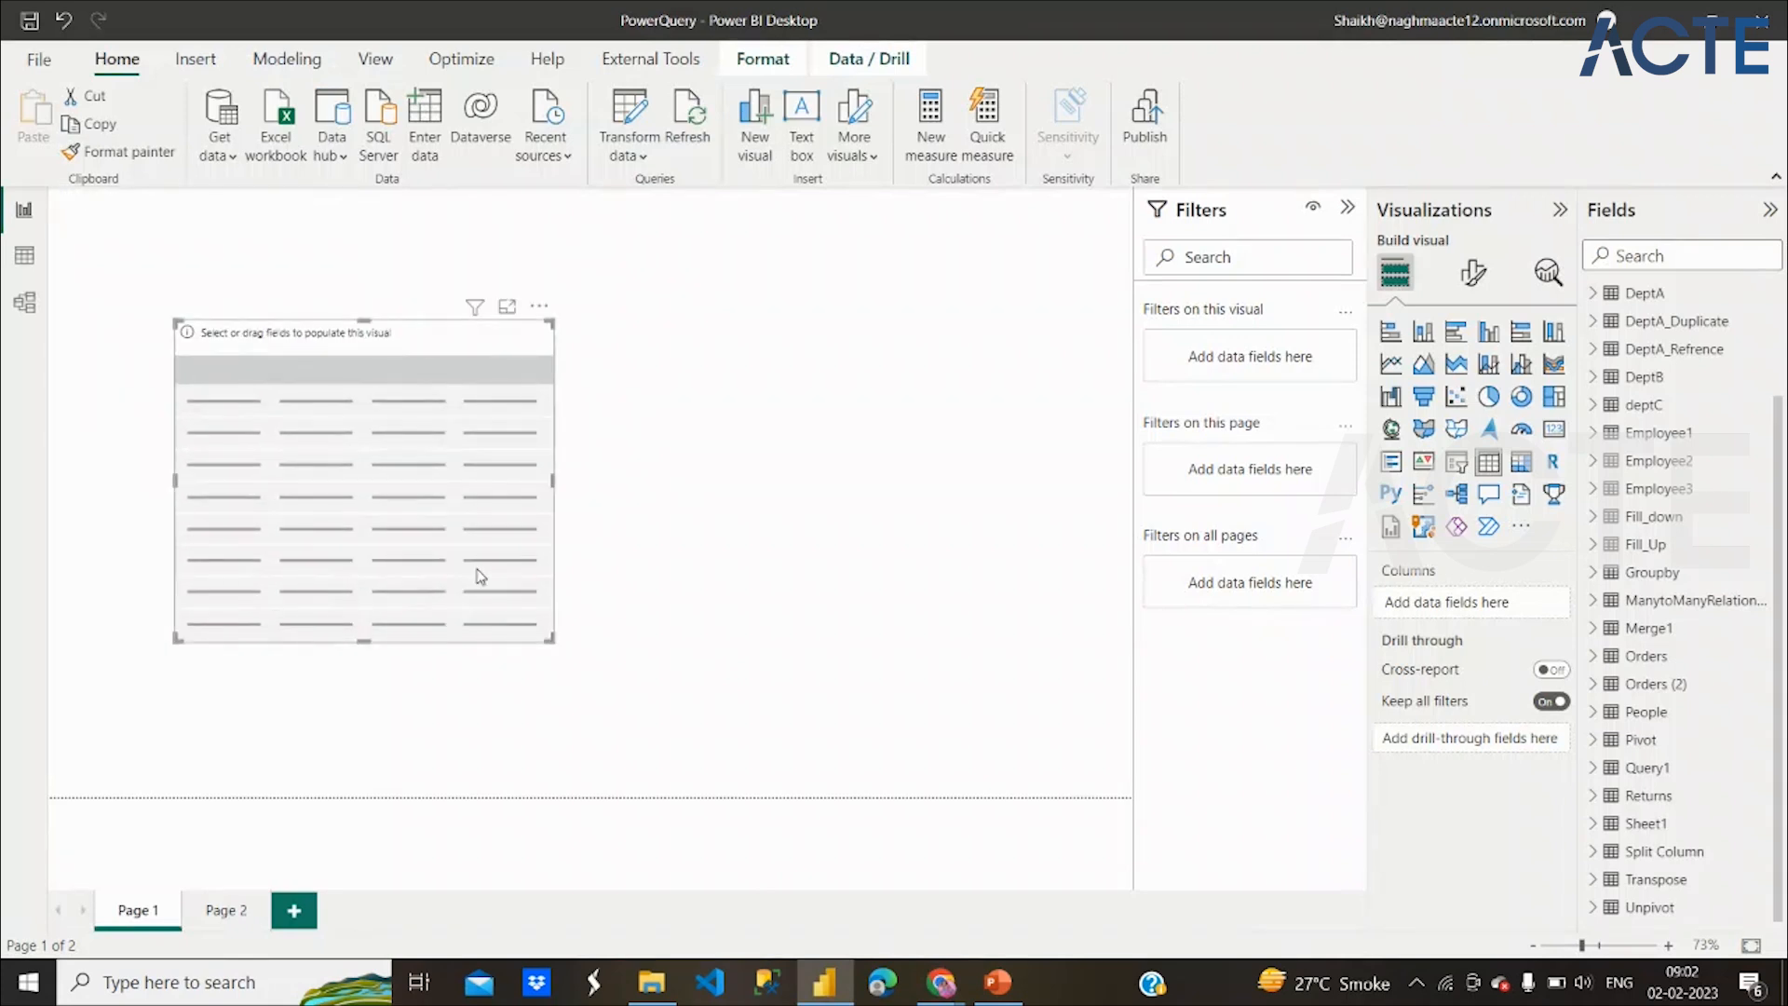
left_click_drag(479, 574, 432, 571)
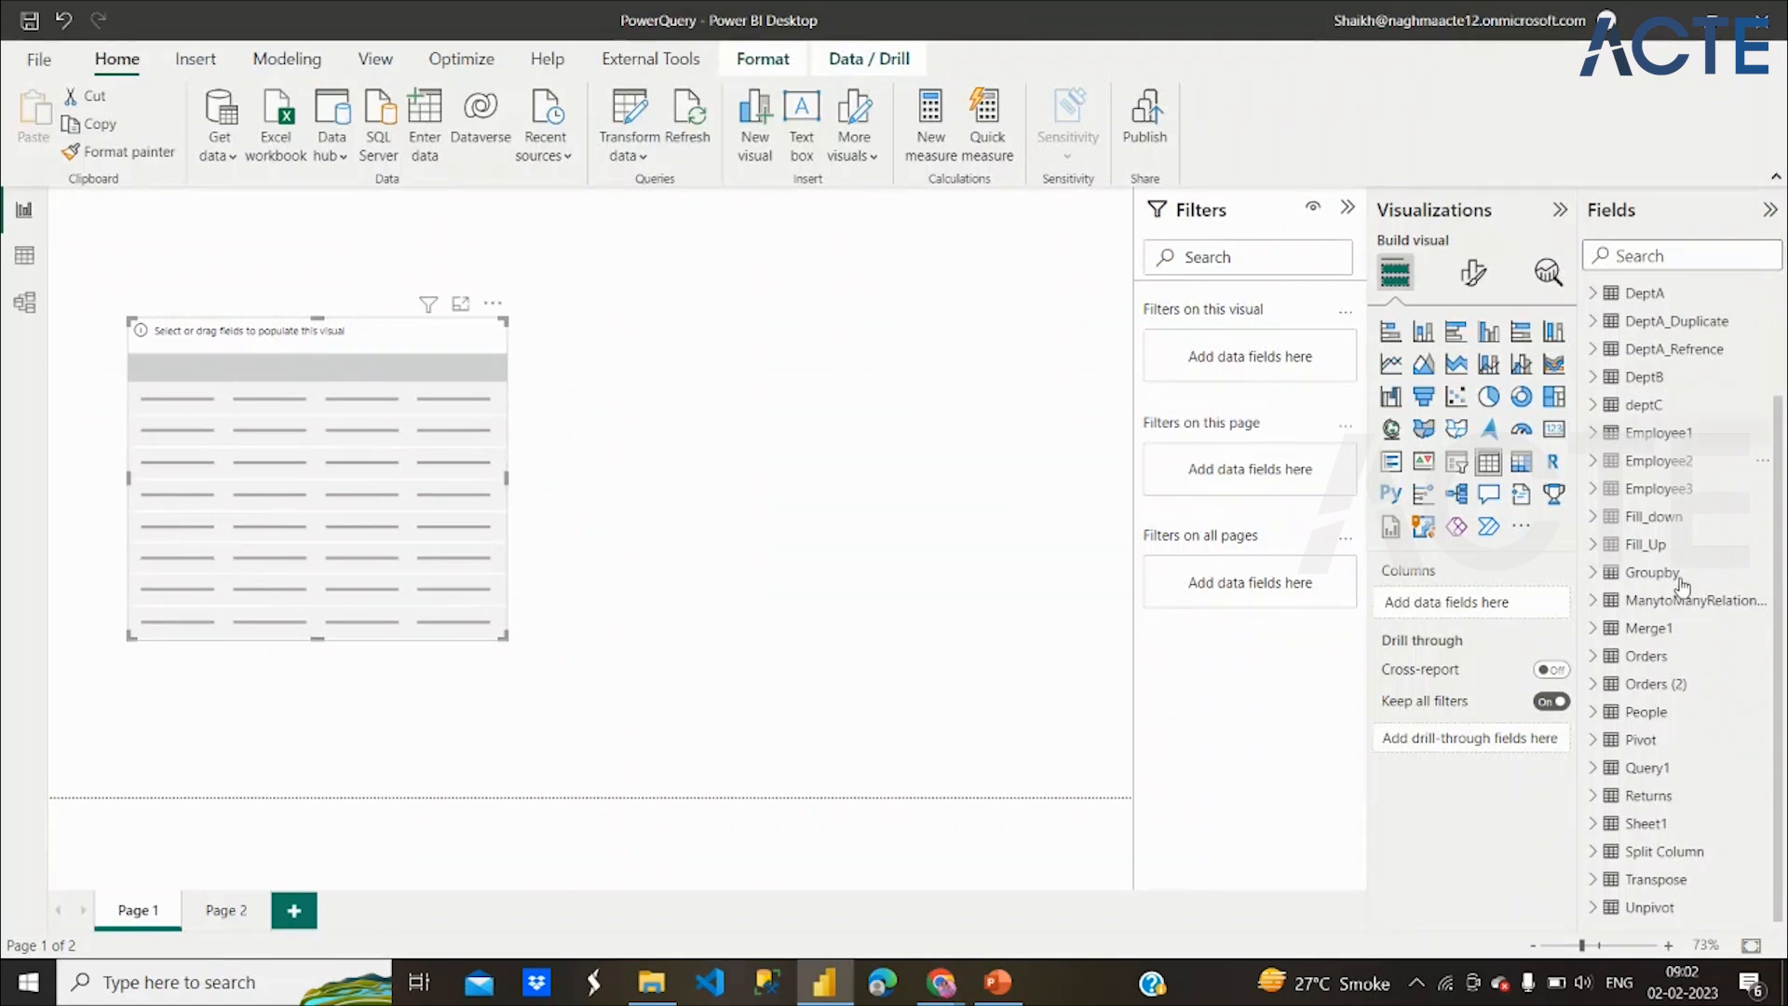
Fill the empty table visual with City, Profit, Sales and Quantity from the Orders table
left_click(1594, 659)
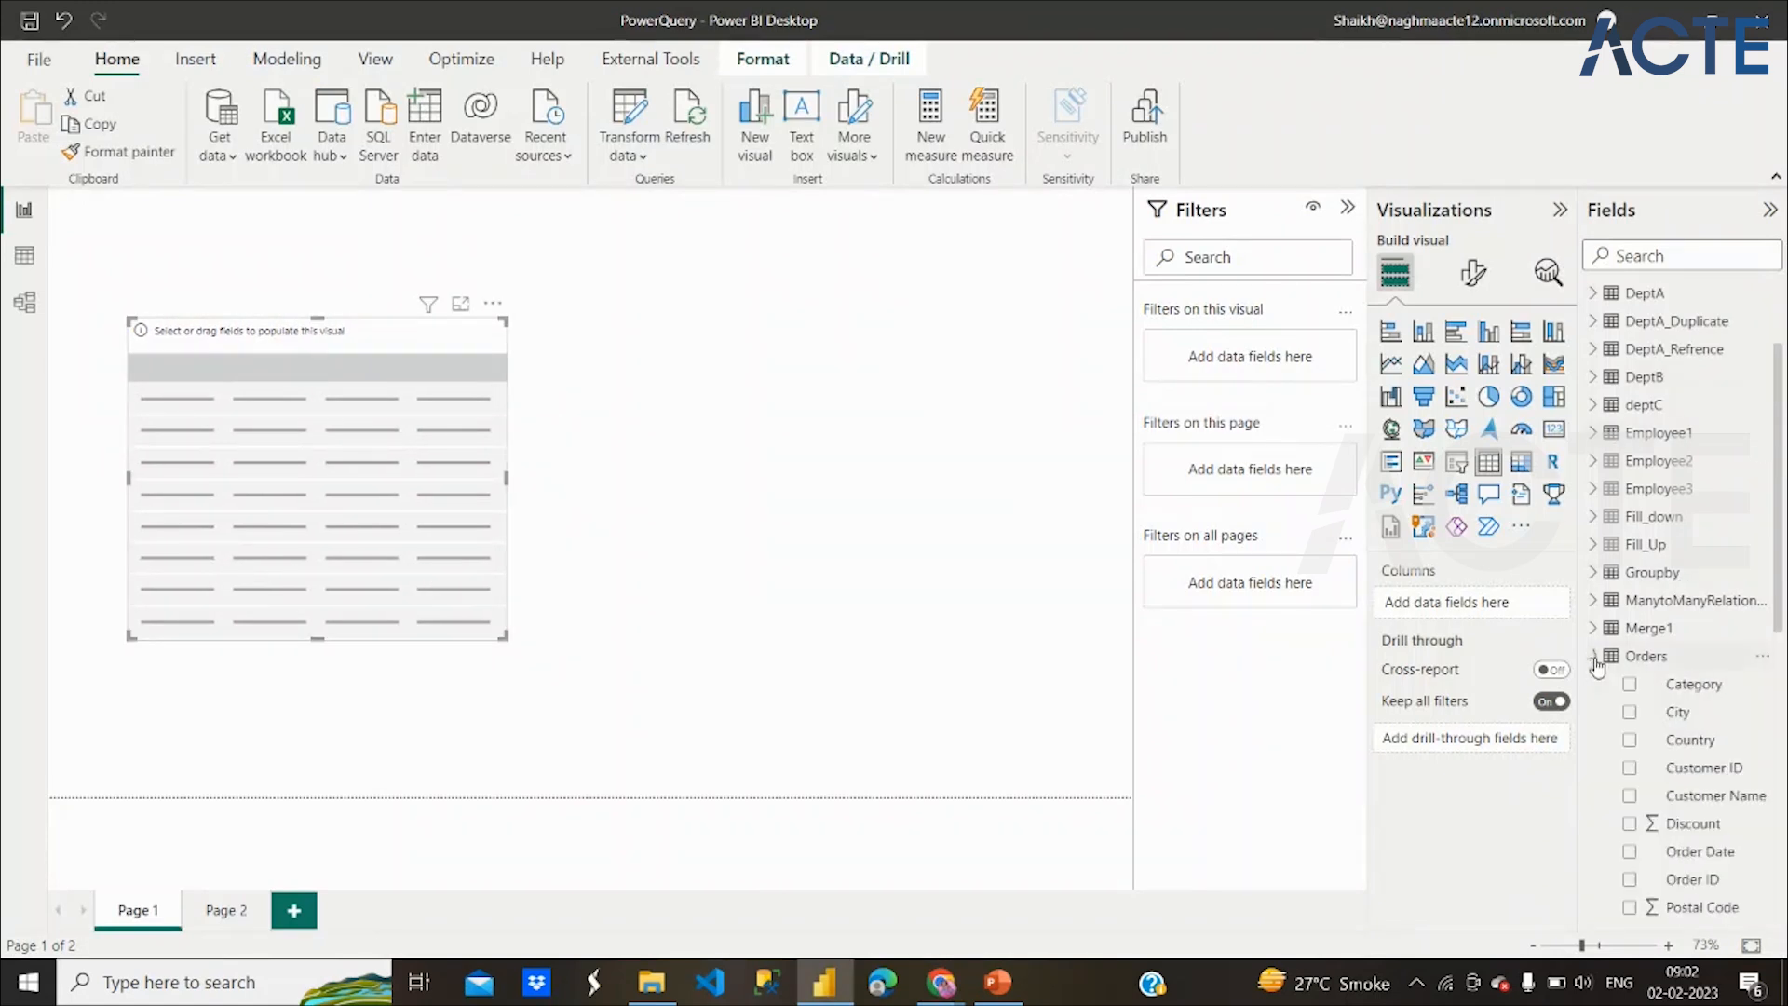
scroll(1661, 693, "down", 3)
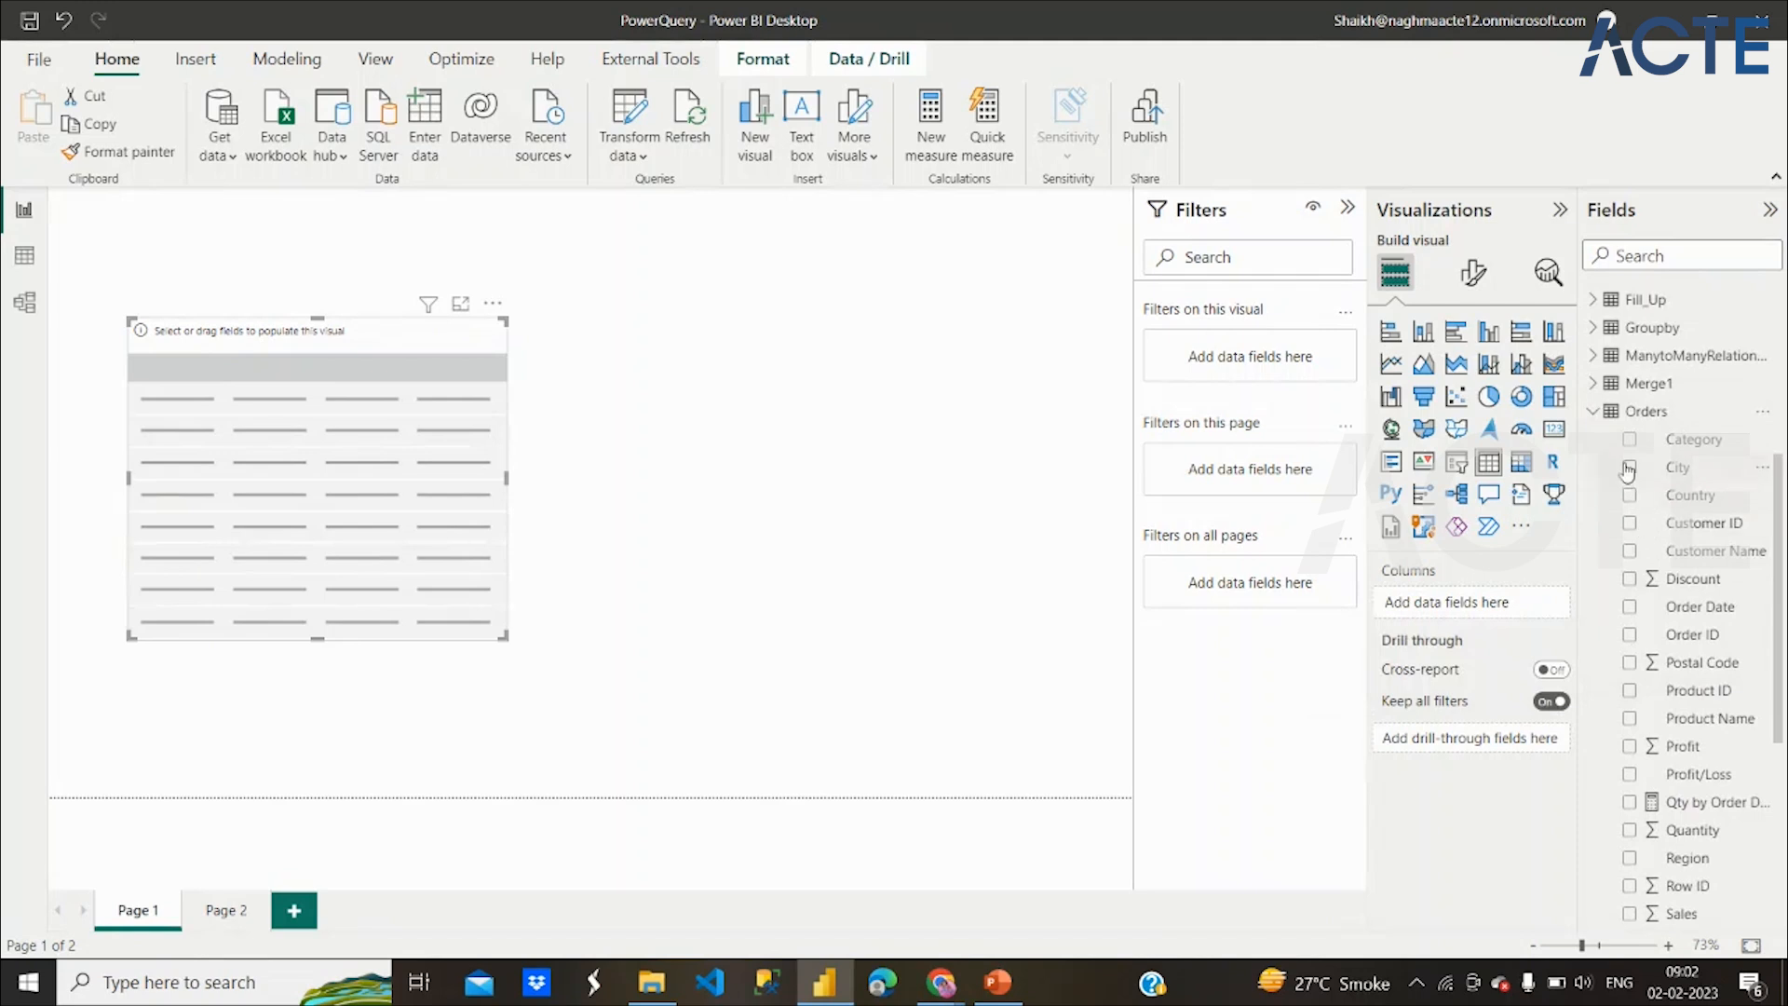
left_click(1630, 747)
scroll(1735, 762, "down", 2)
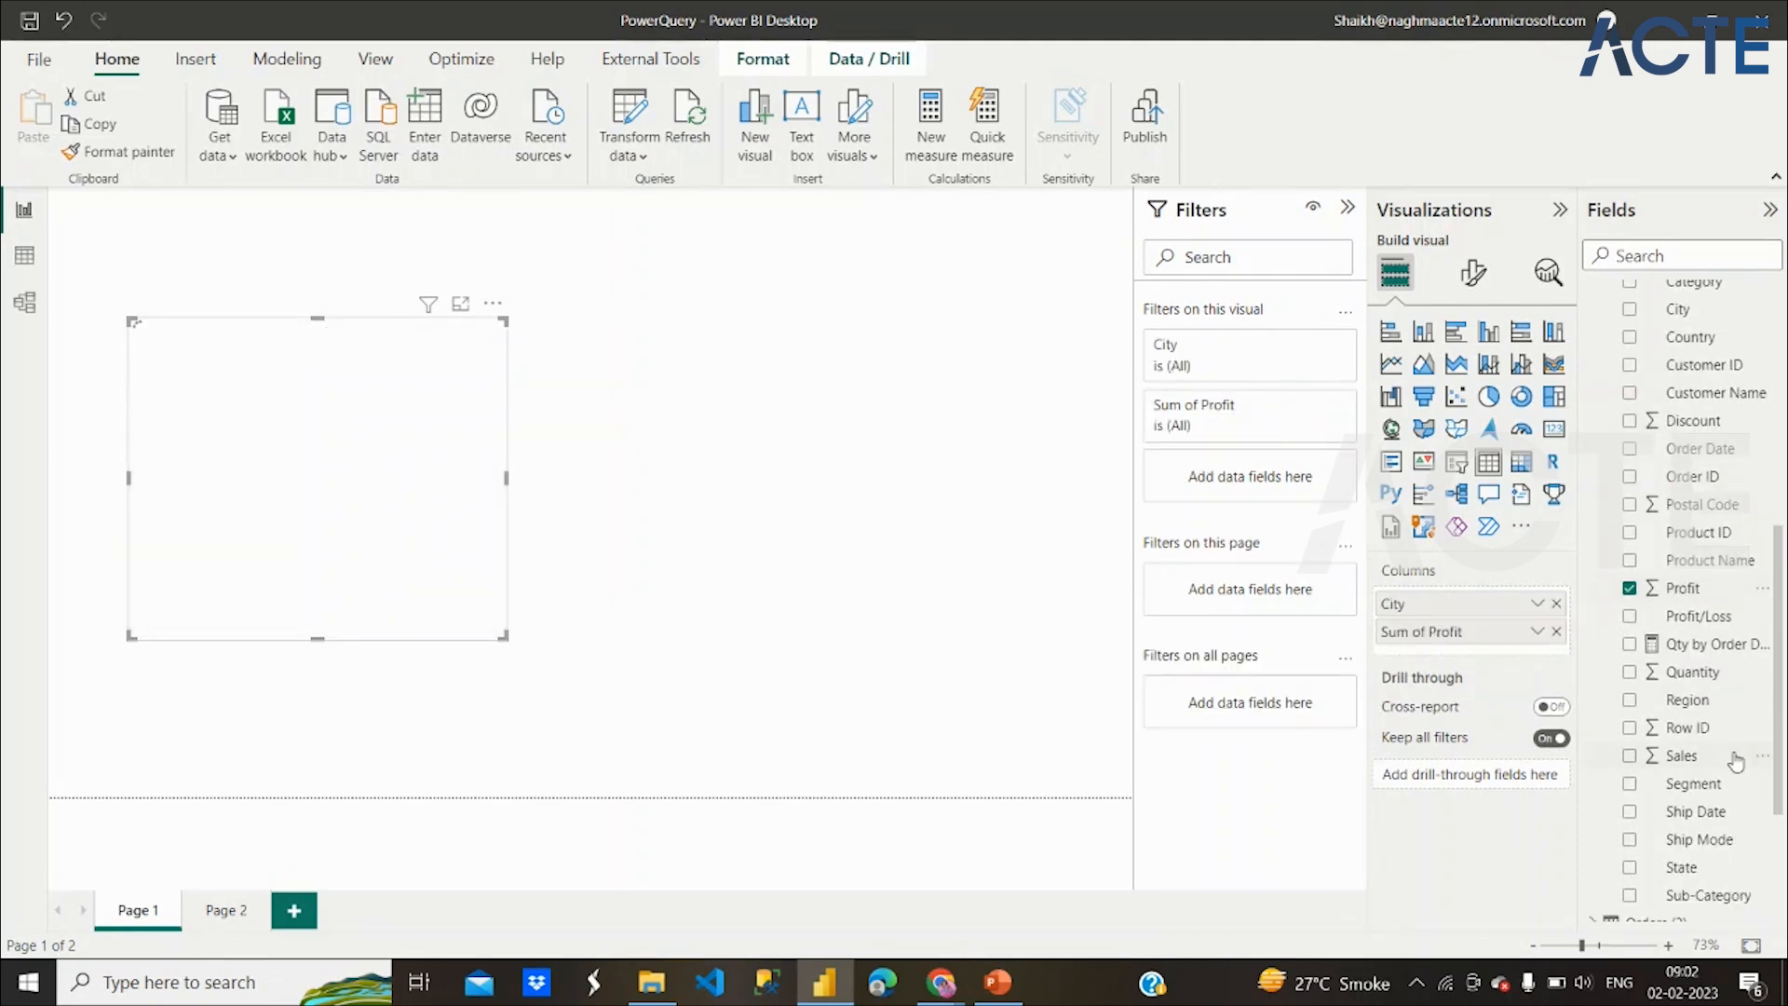
left_click(1628, 757)
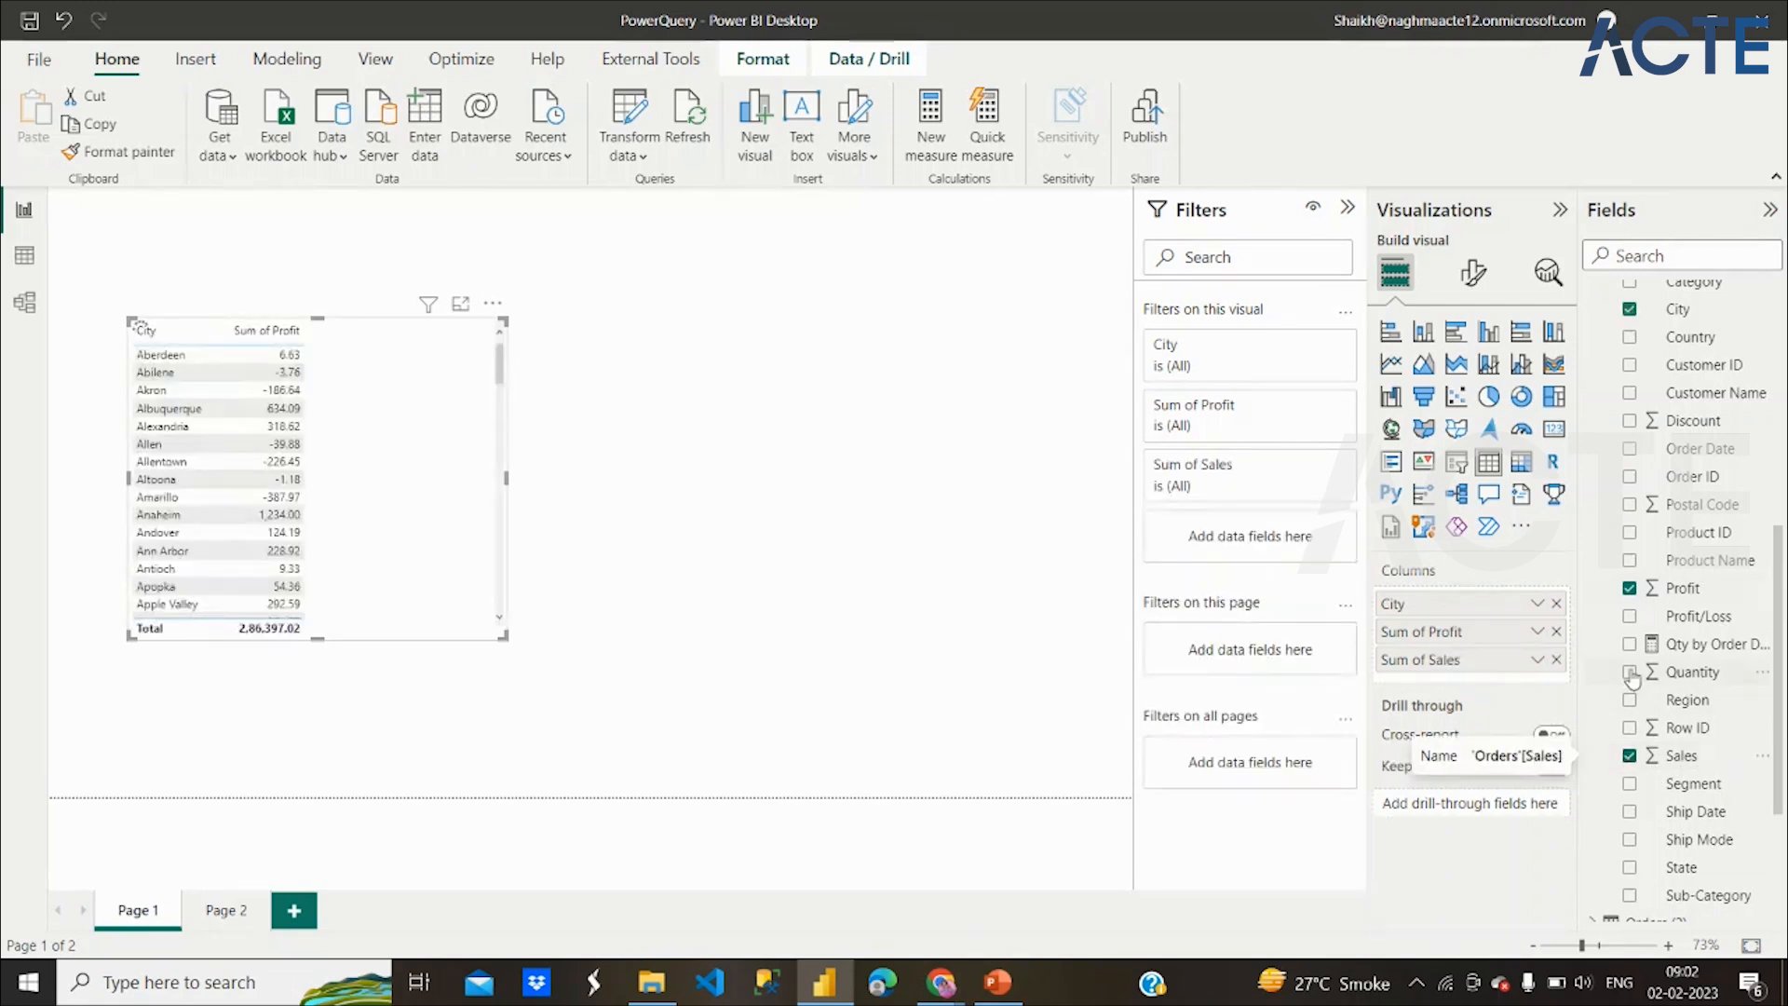
left_click(1629, 672)
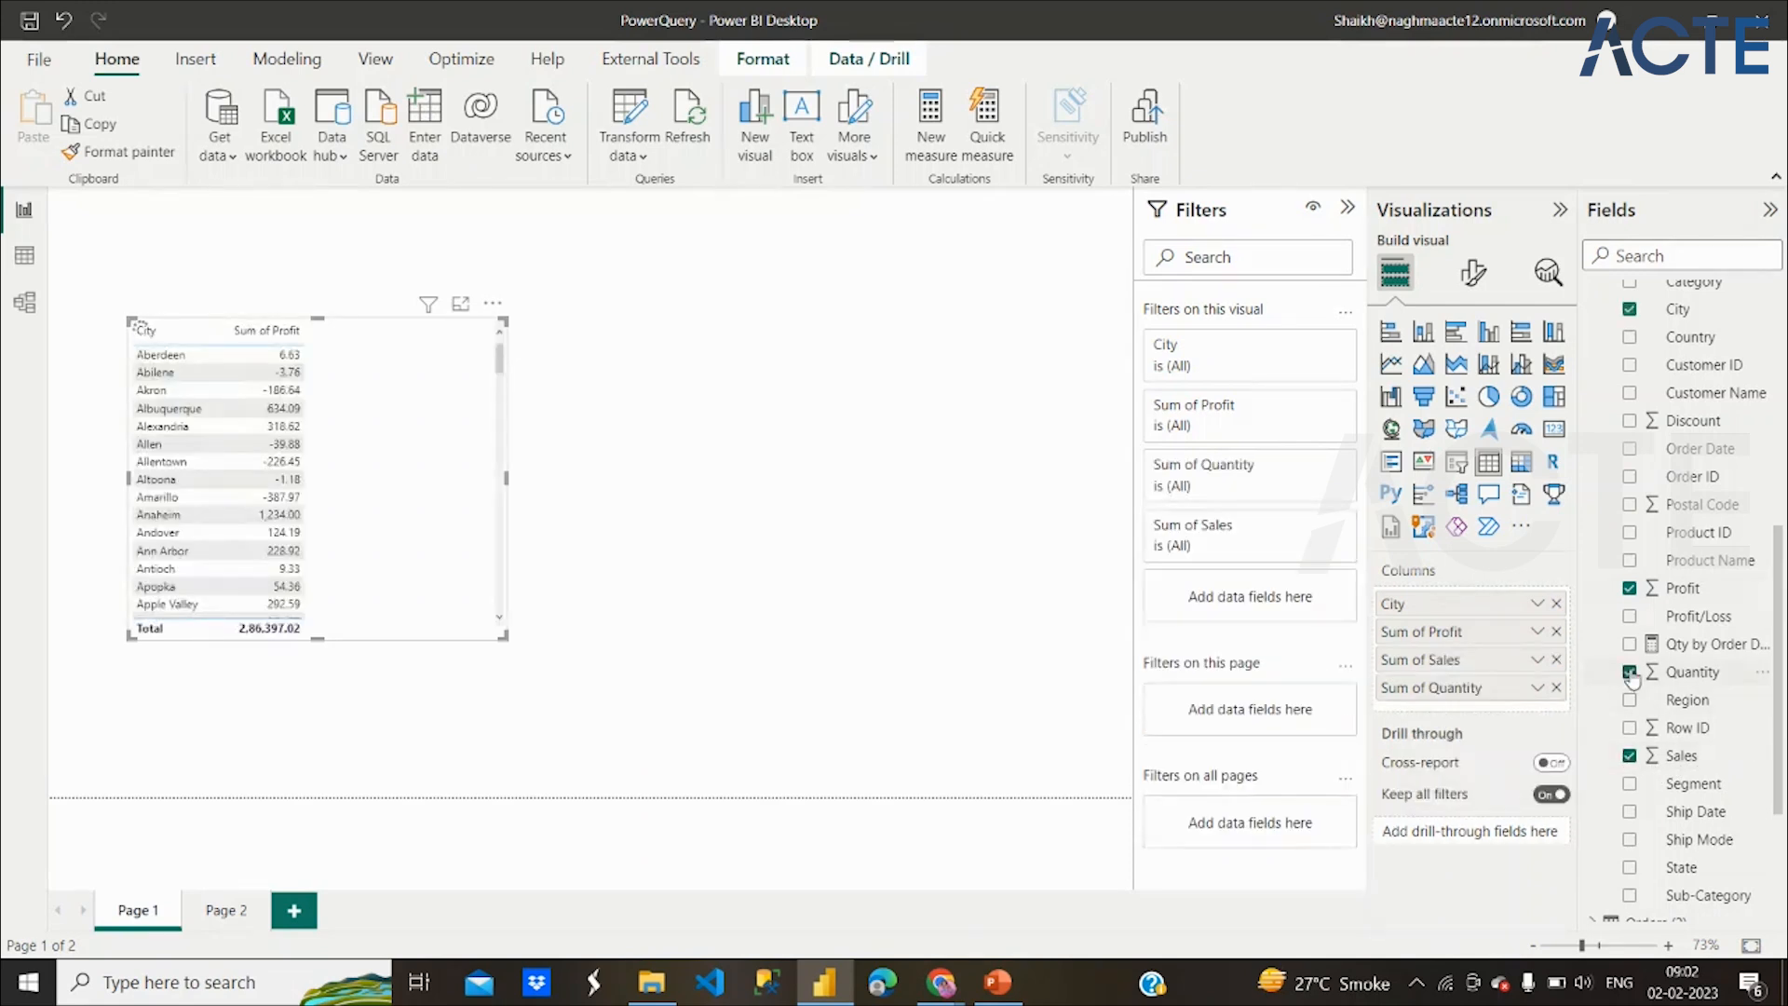
Set the table visual's values font size to 16 and enlarge the visual until all four columns fit
left_click(1478, 278)
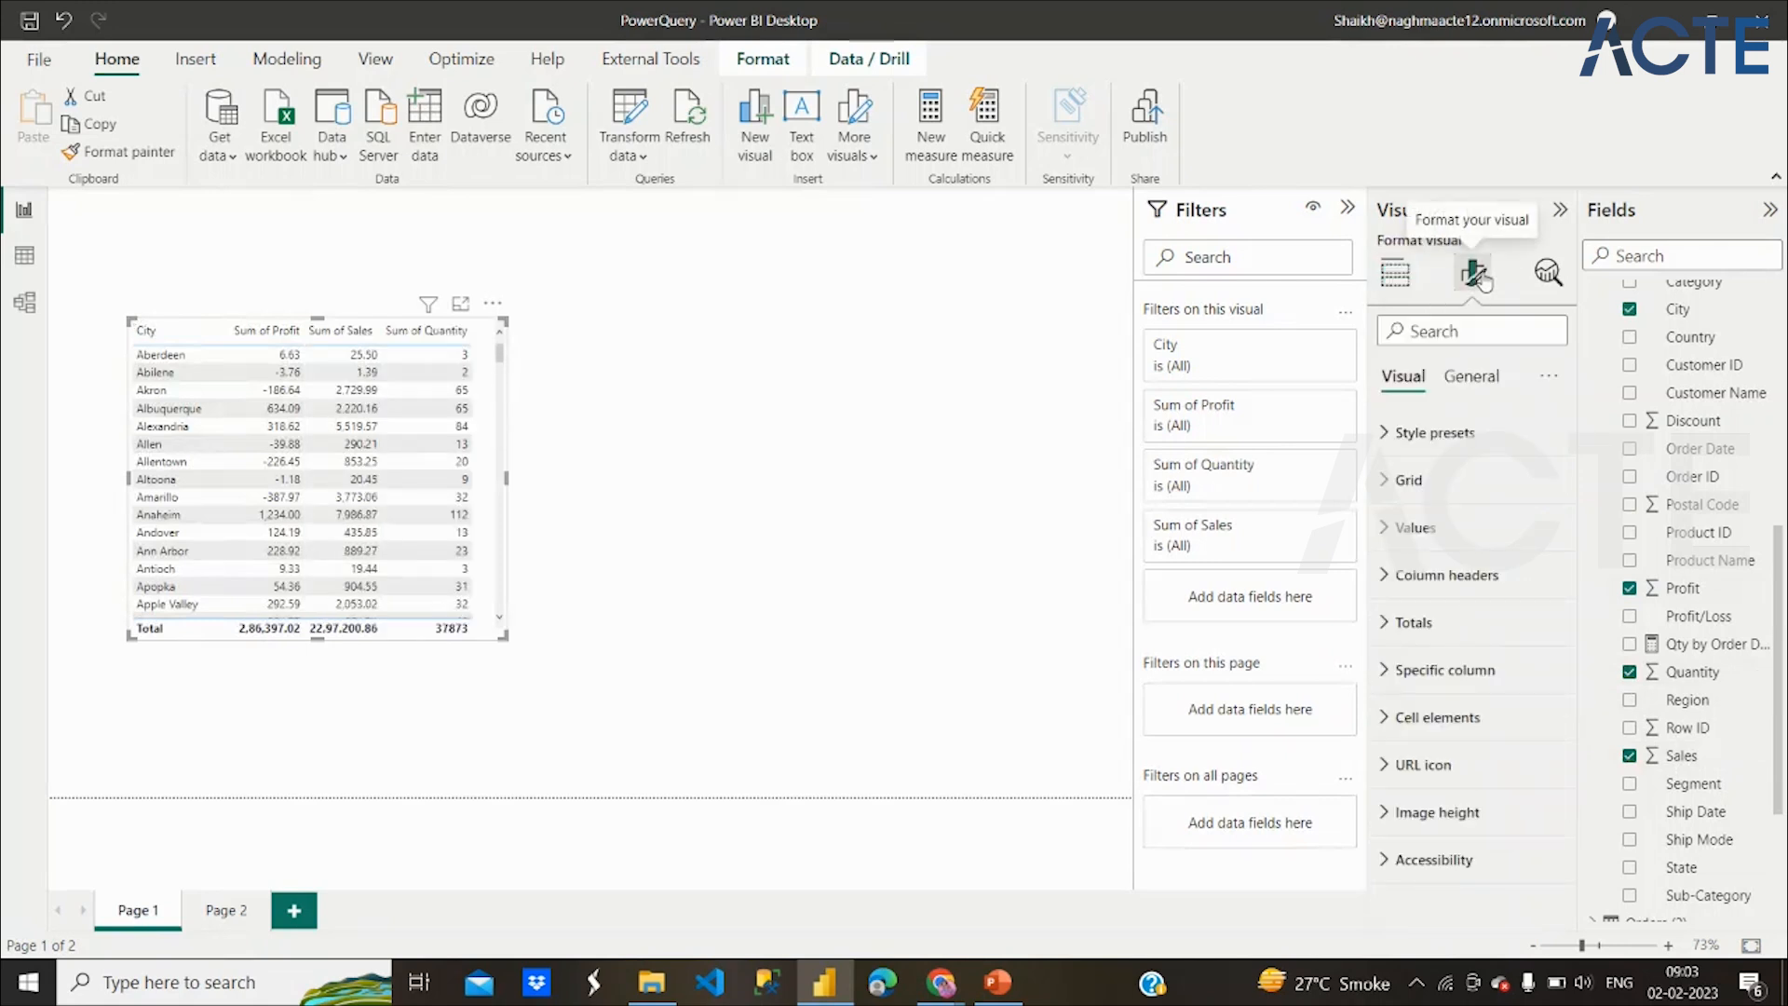
left_click(1439, 537)
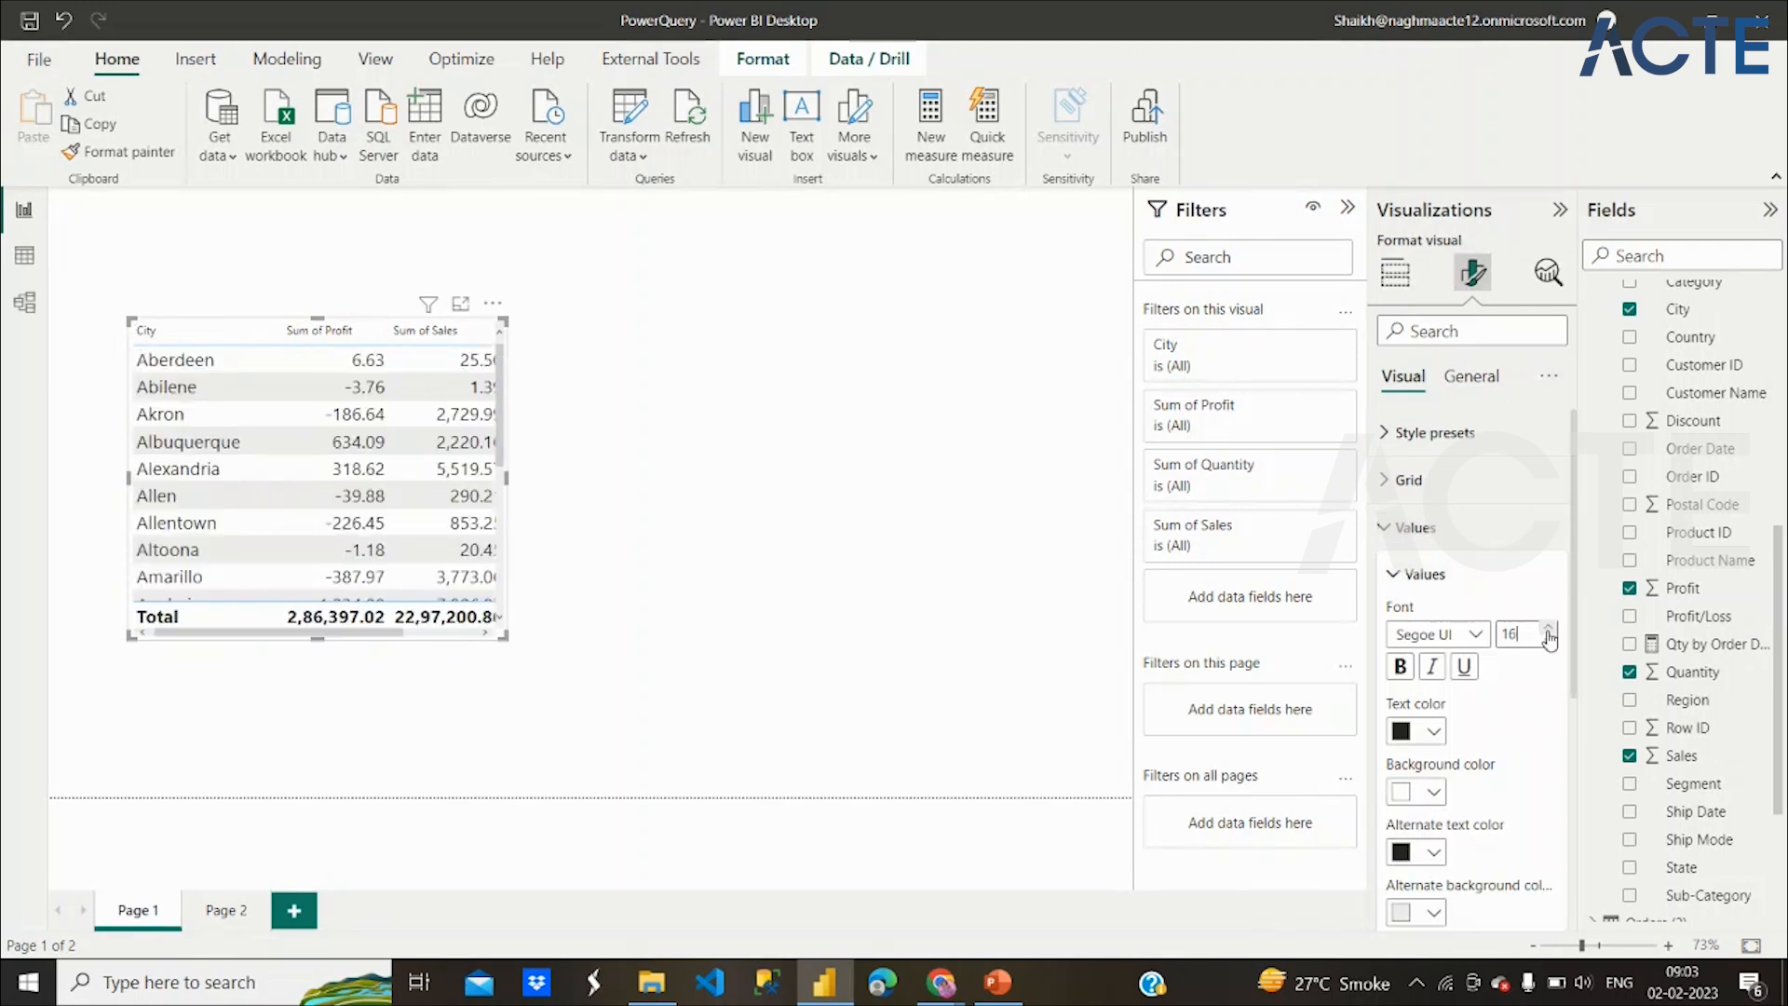
left_click_drag(500, 642, 642, 668)
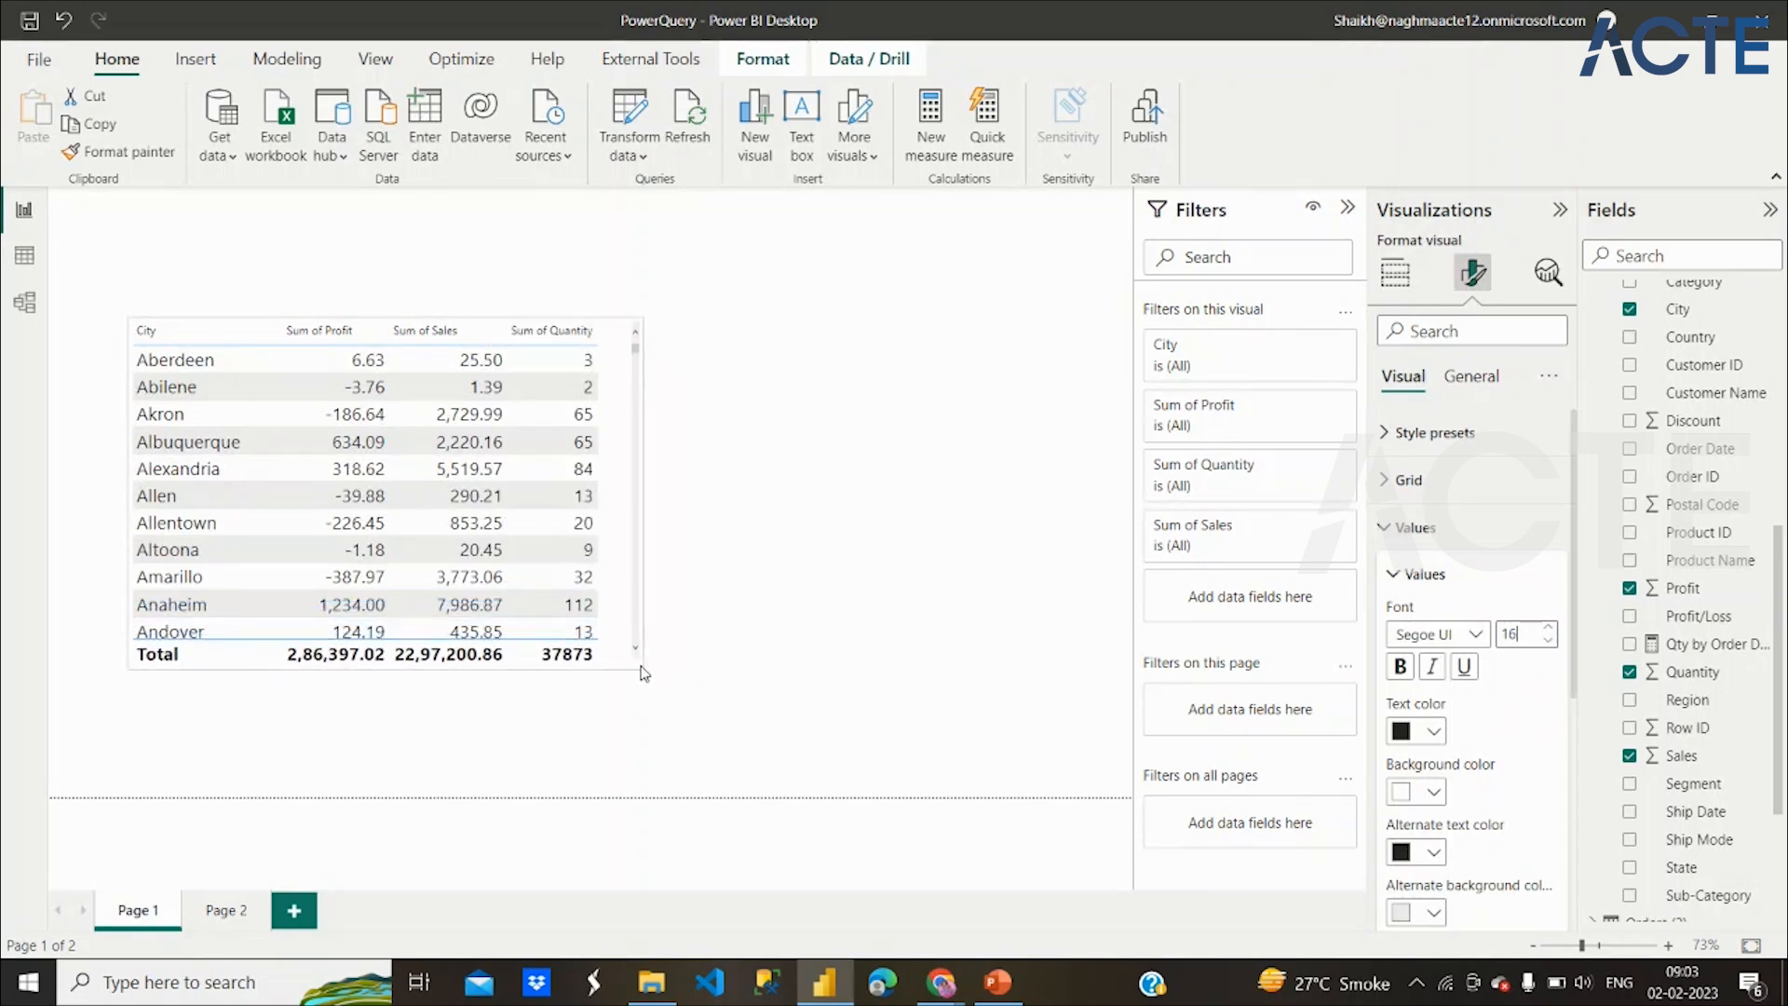
Turn on the table visual's border and move the table slightly closer to the page's left edge
left_click(1484, 382)
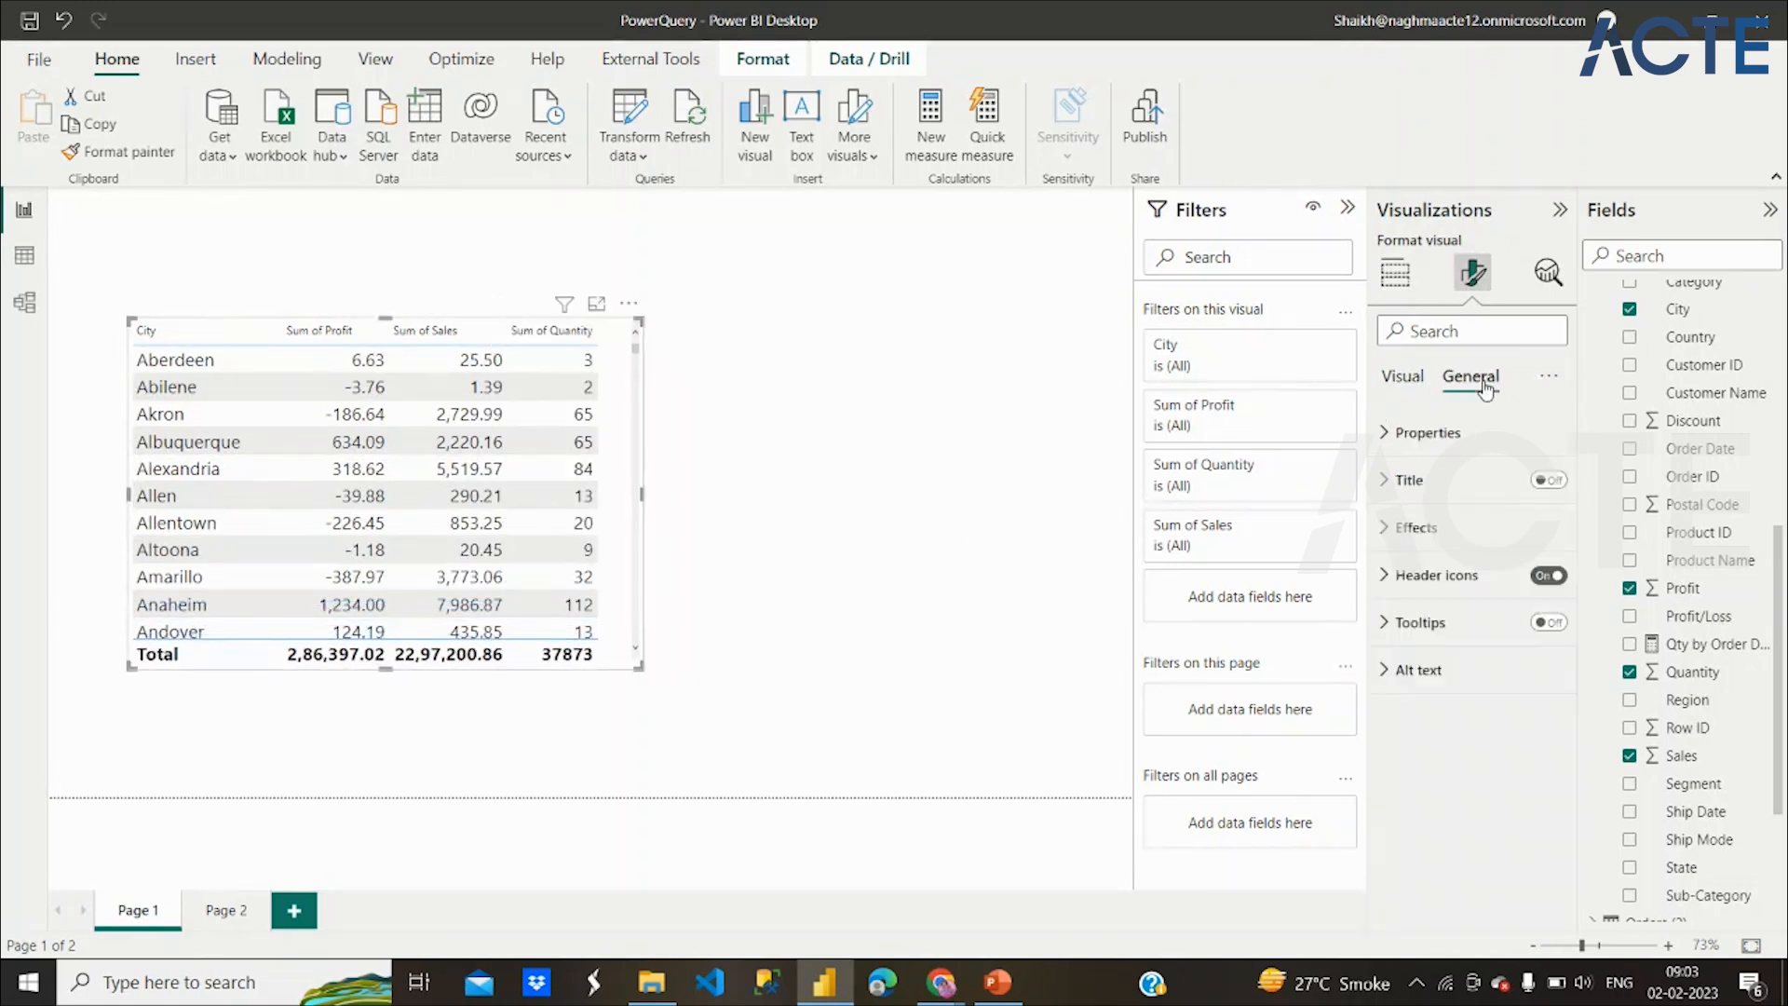
left_click(1479, 527)
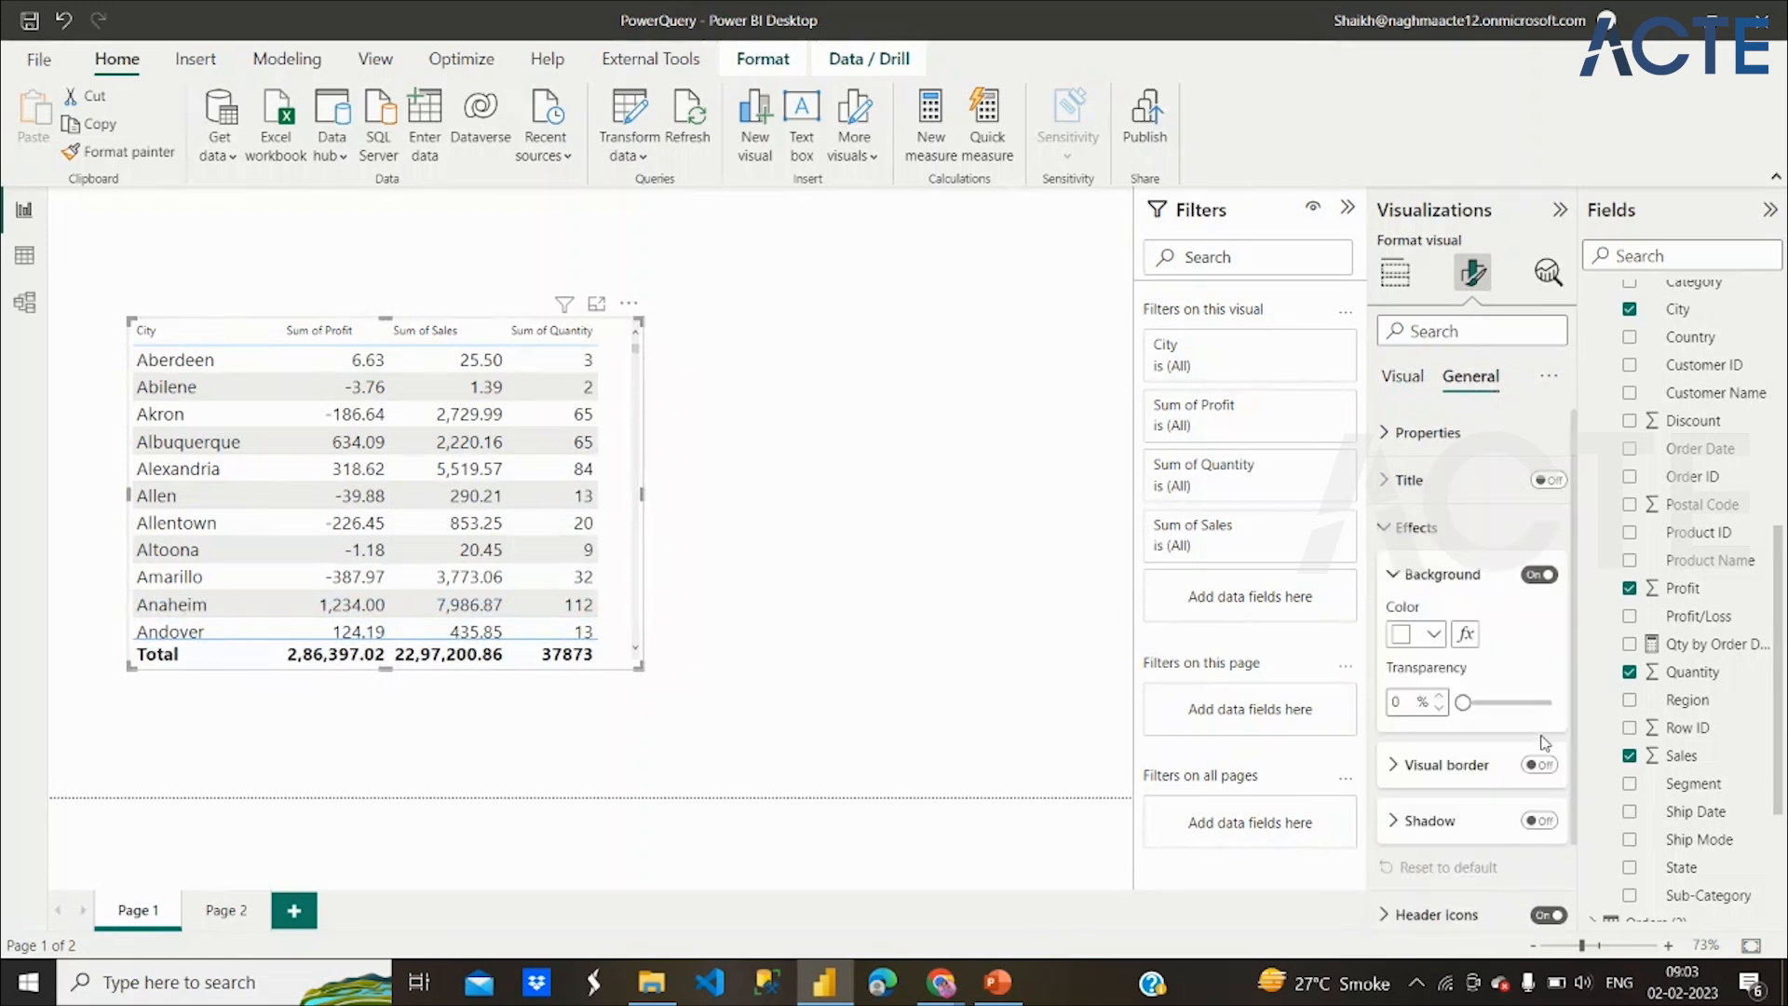
left_click(1539, 765)
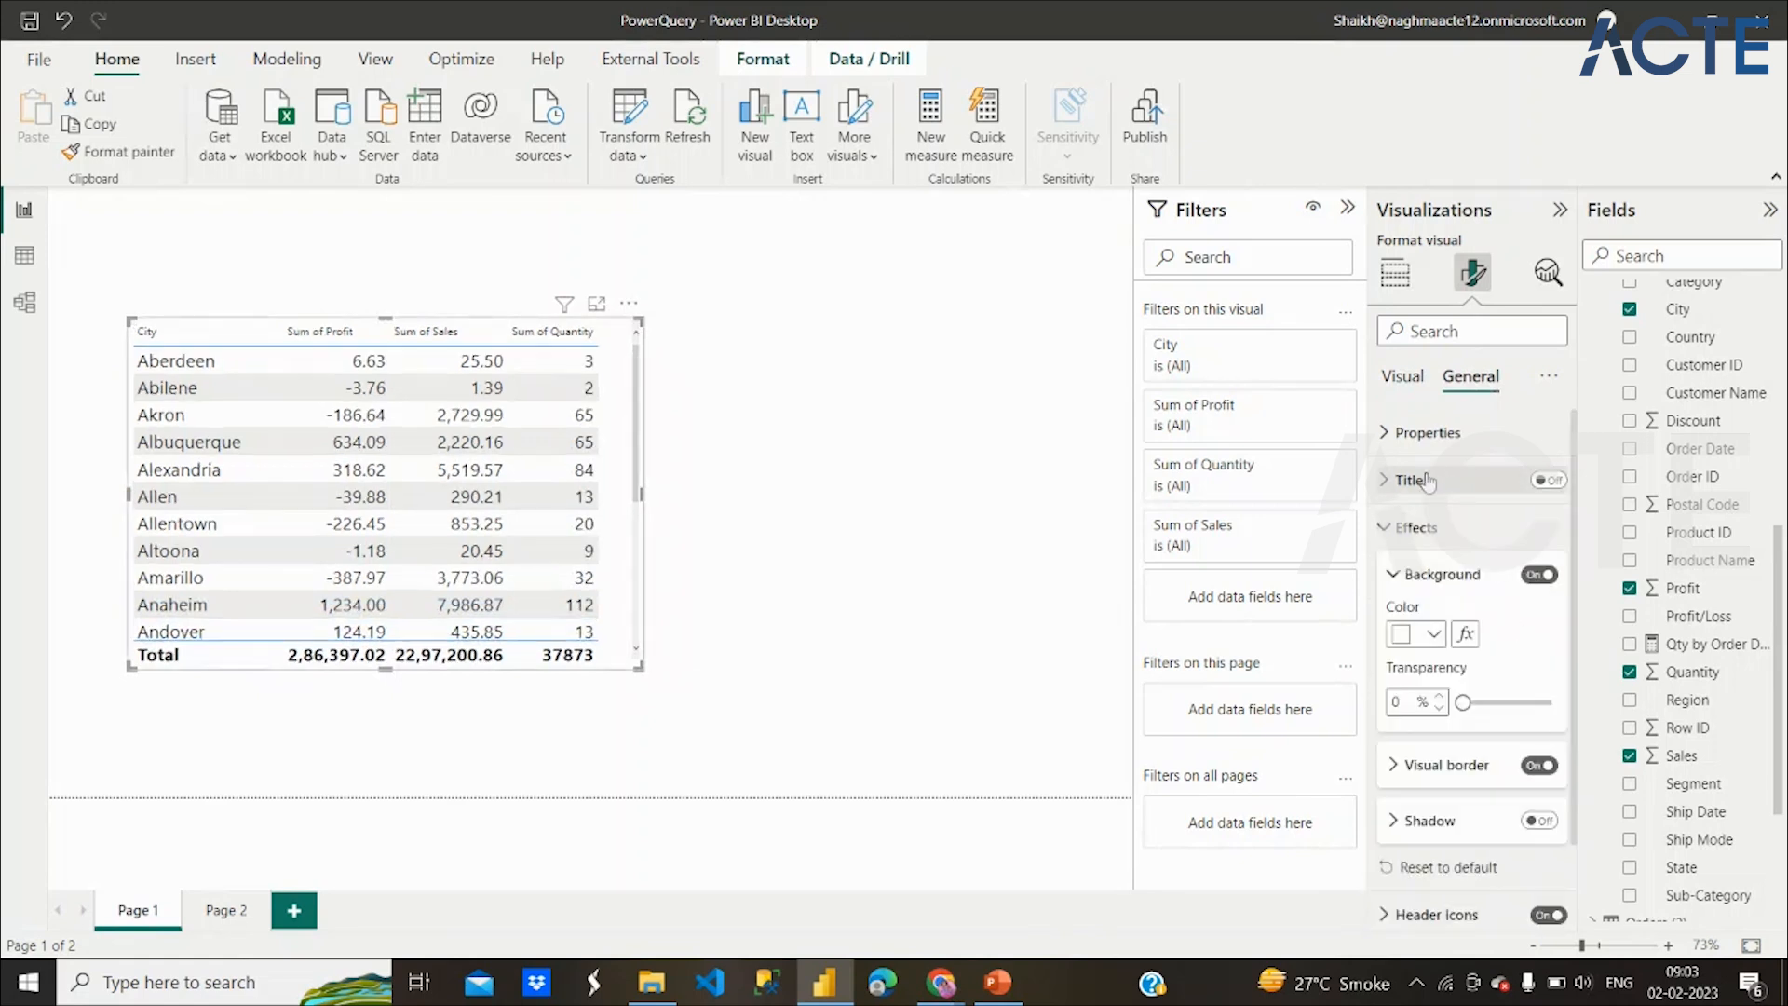
left_click(1416, 527)
left_click(1399, 389)
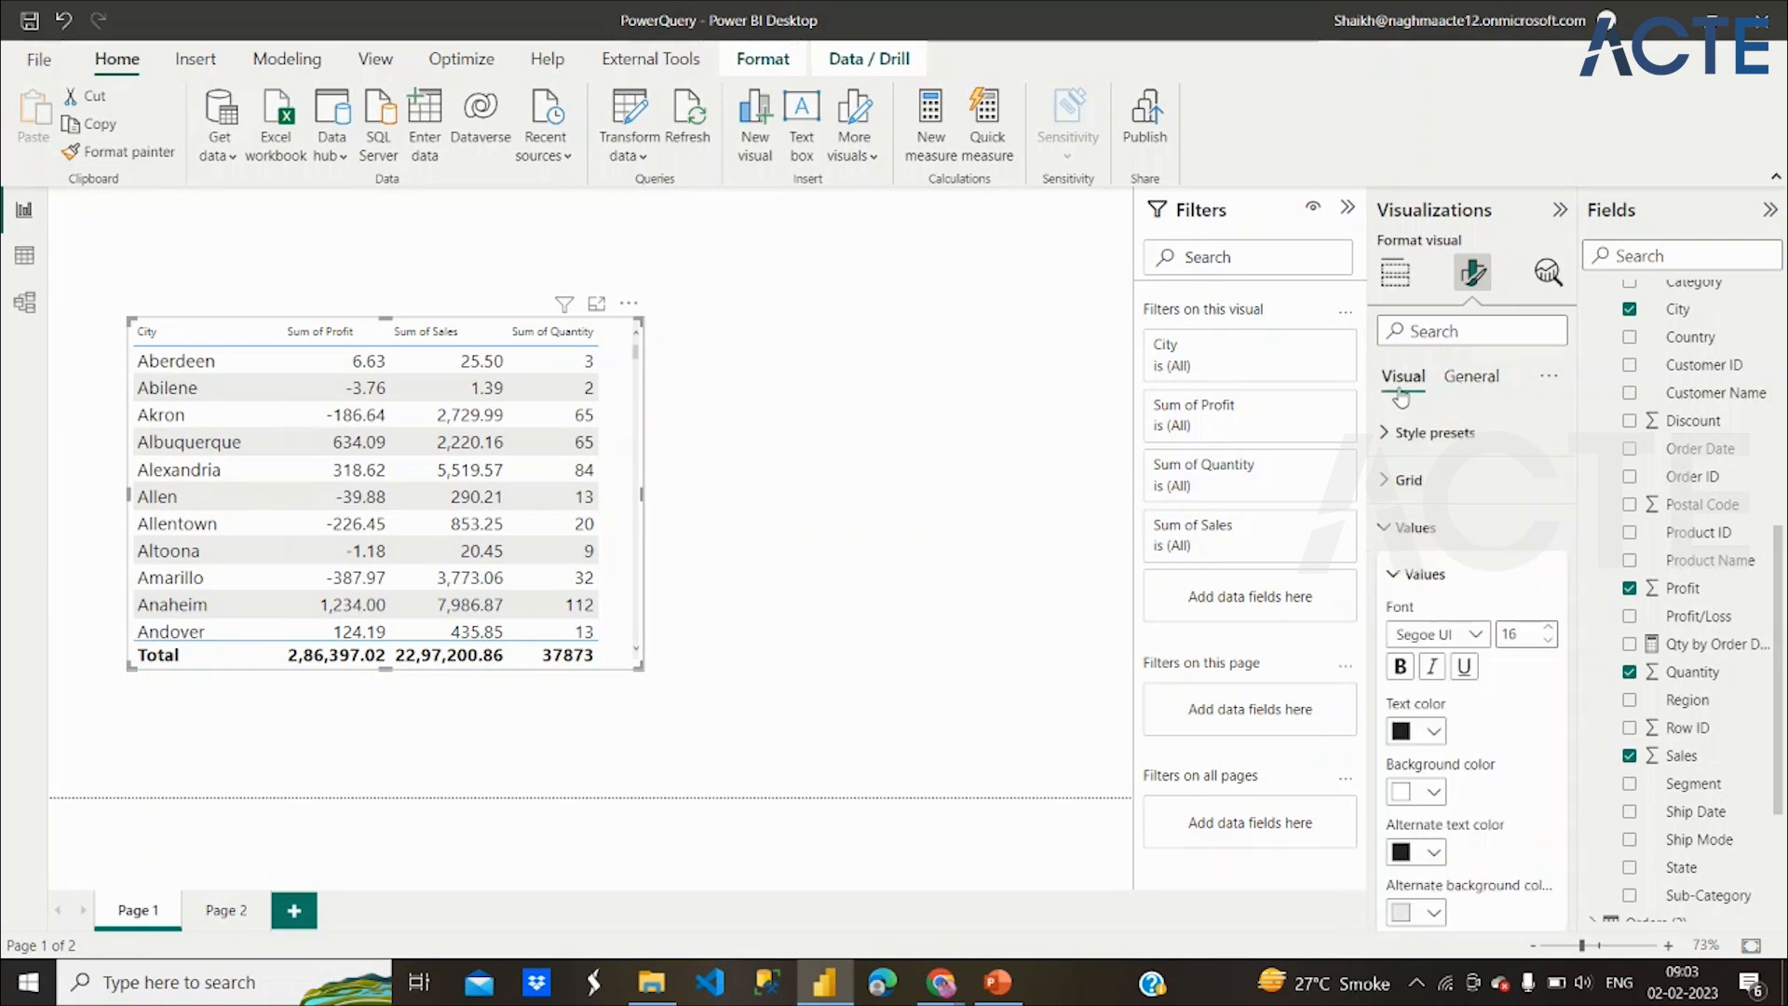
left_click(873, 522)
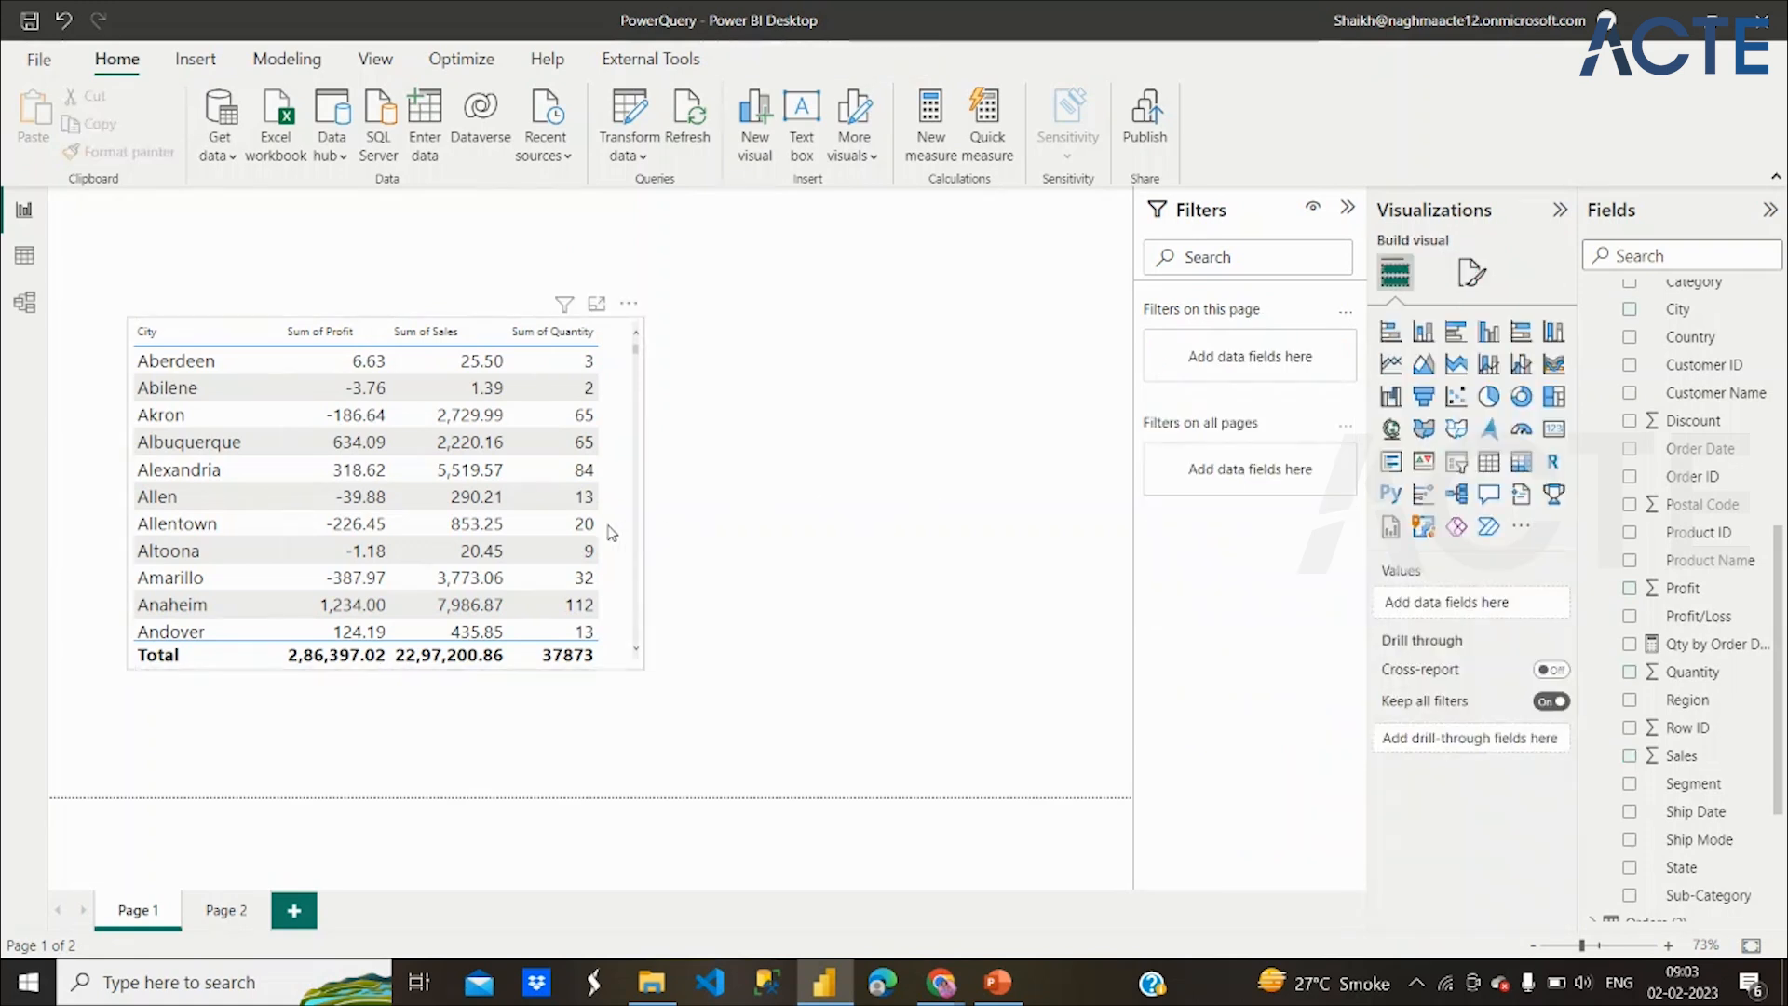
left_click_drag(609, 532, 586, 529)
left_click(838, 459)
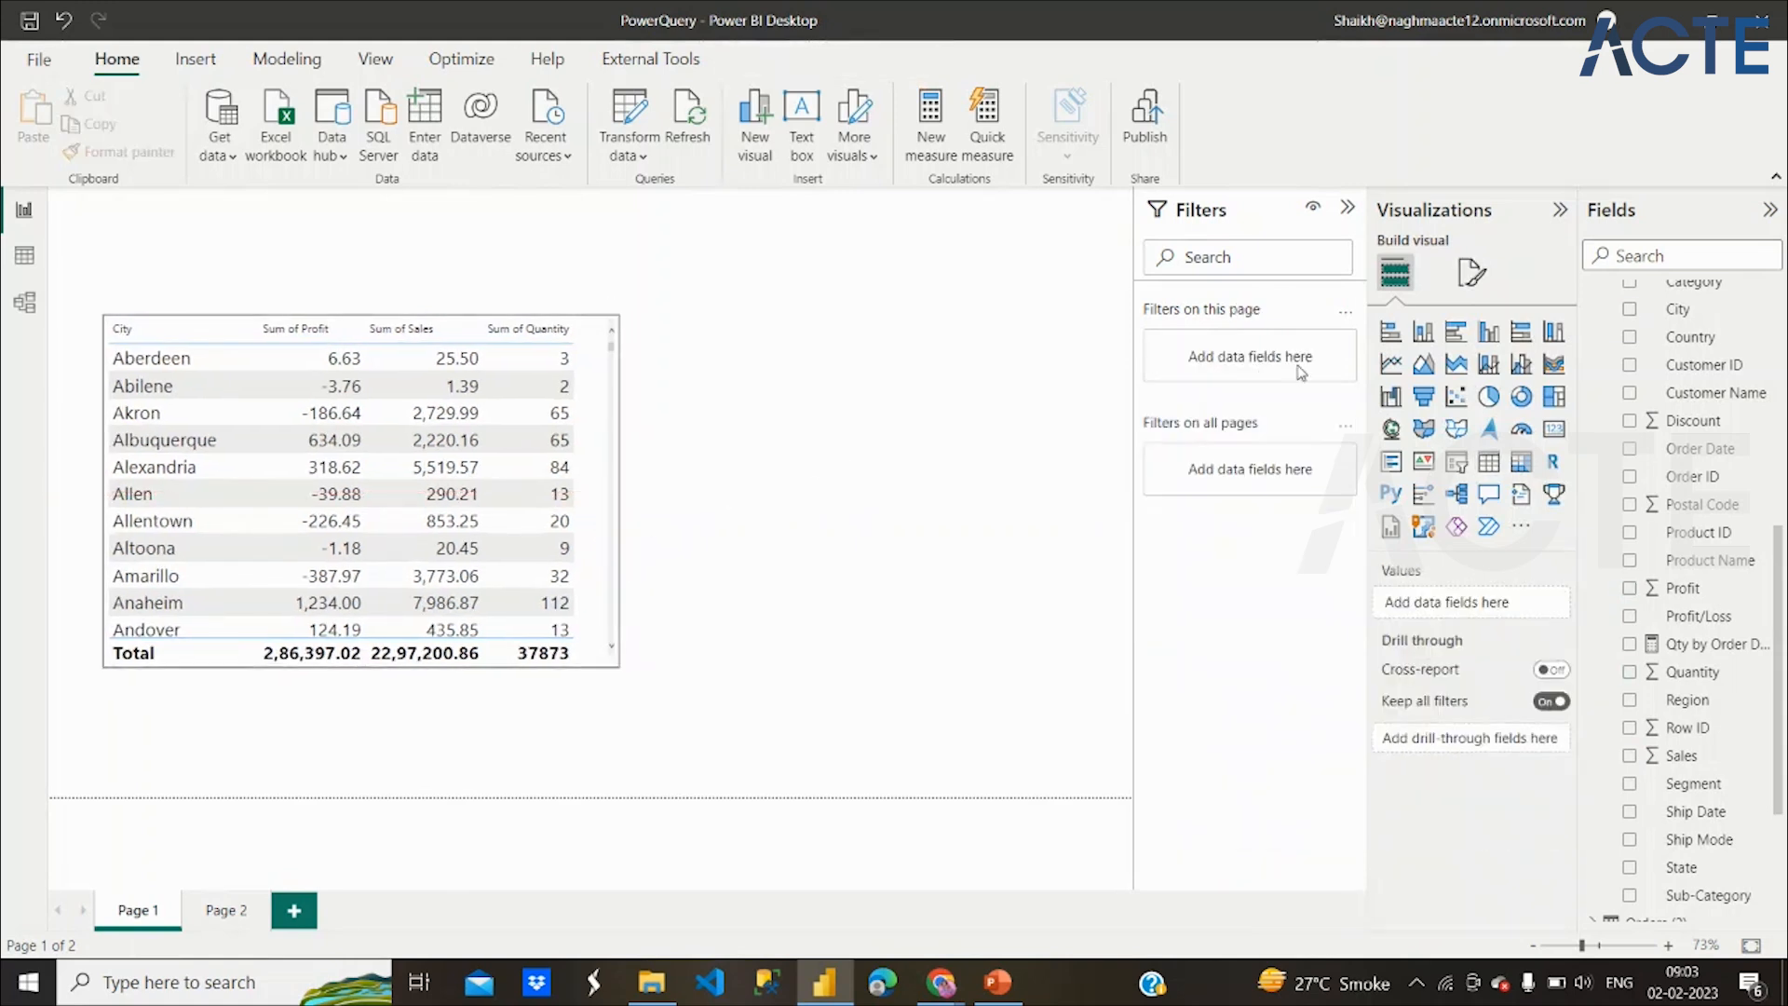
Add an empty map visual to Page 1 and resize and place it to the right of the table
left_click(1392, 430)
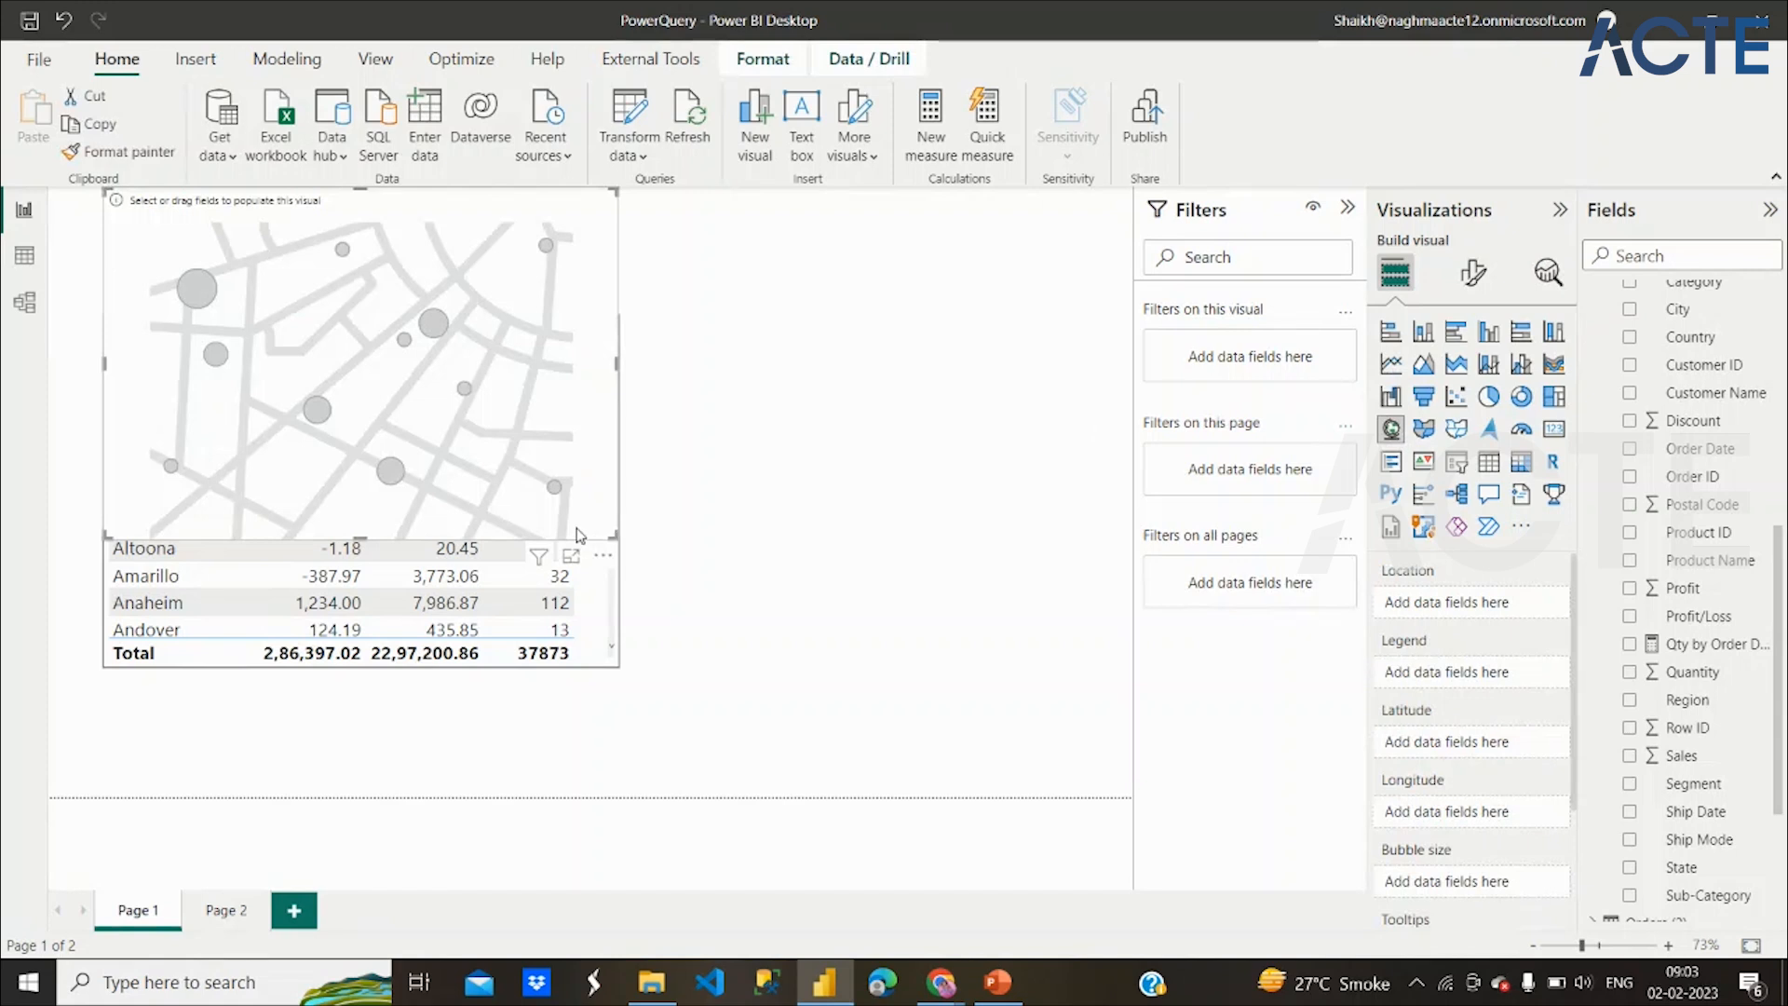
left_click_drag(579, 535, 427, 492)
left_click_drag(363, 376, 918, 456)
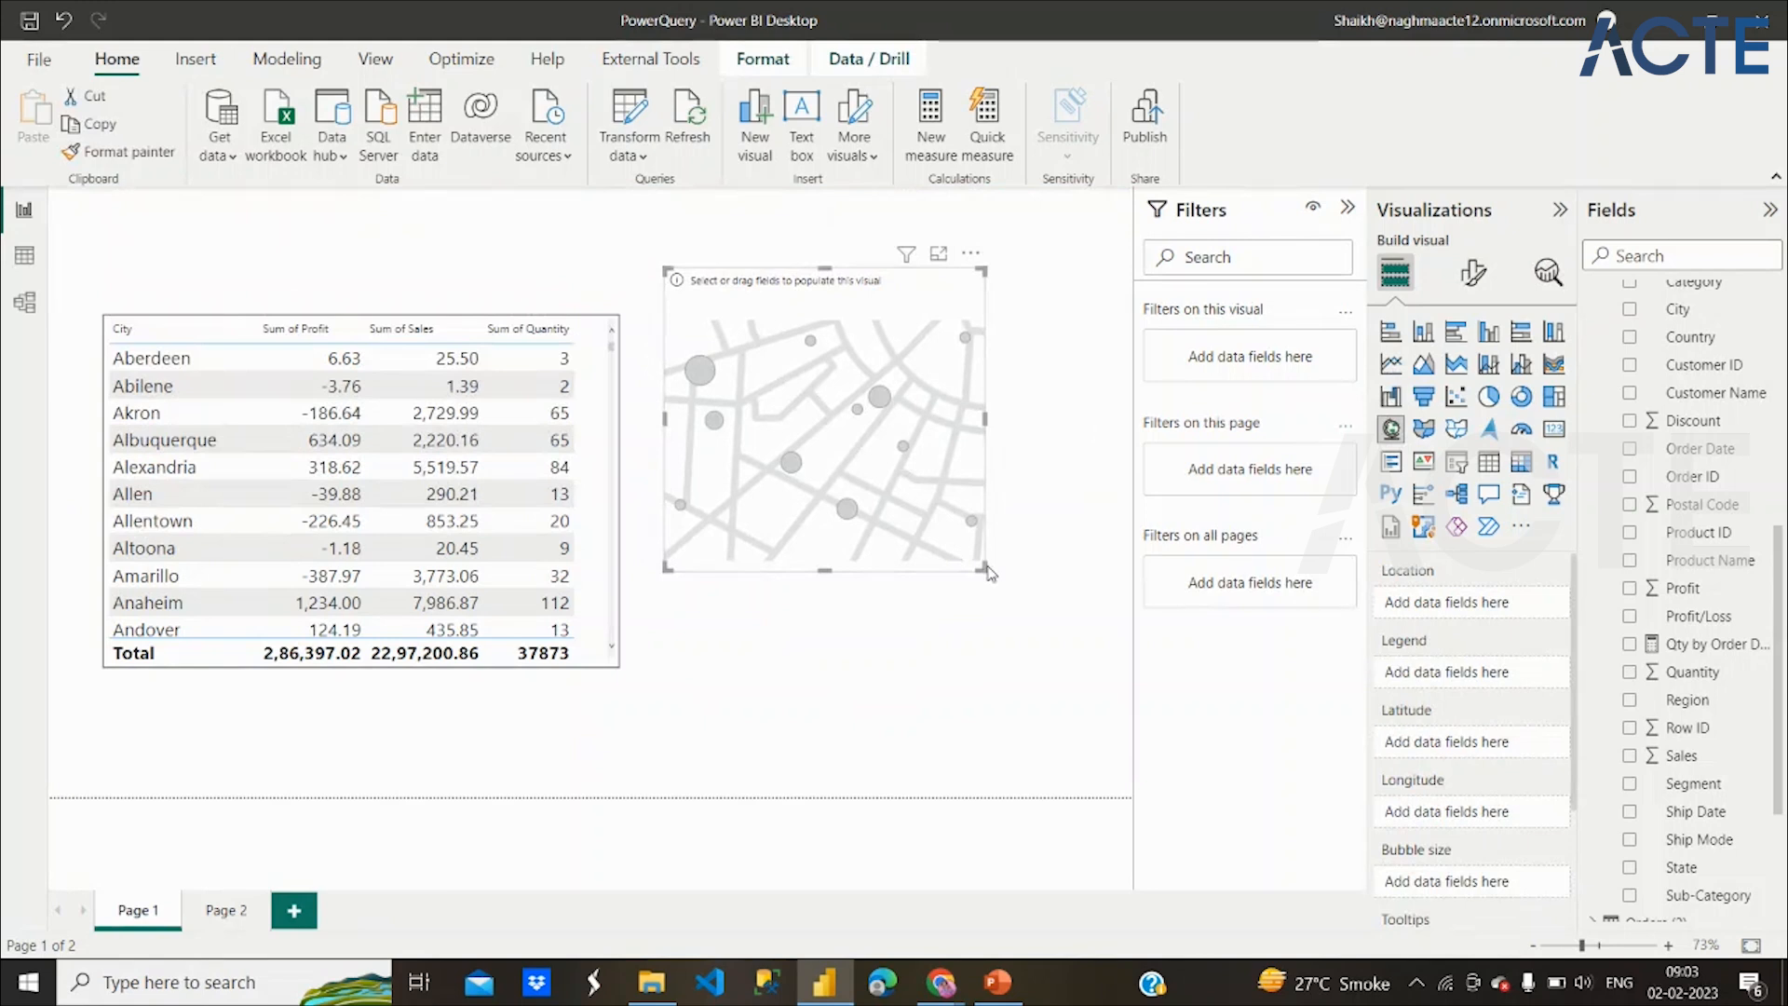
left_click_drag(987, 572, 1042, 584)
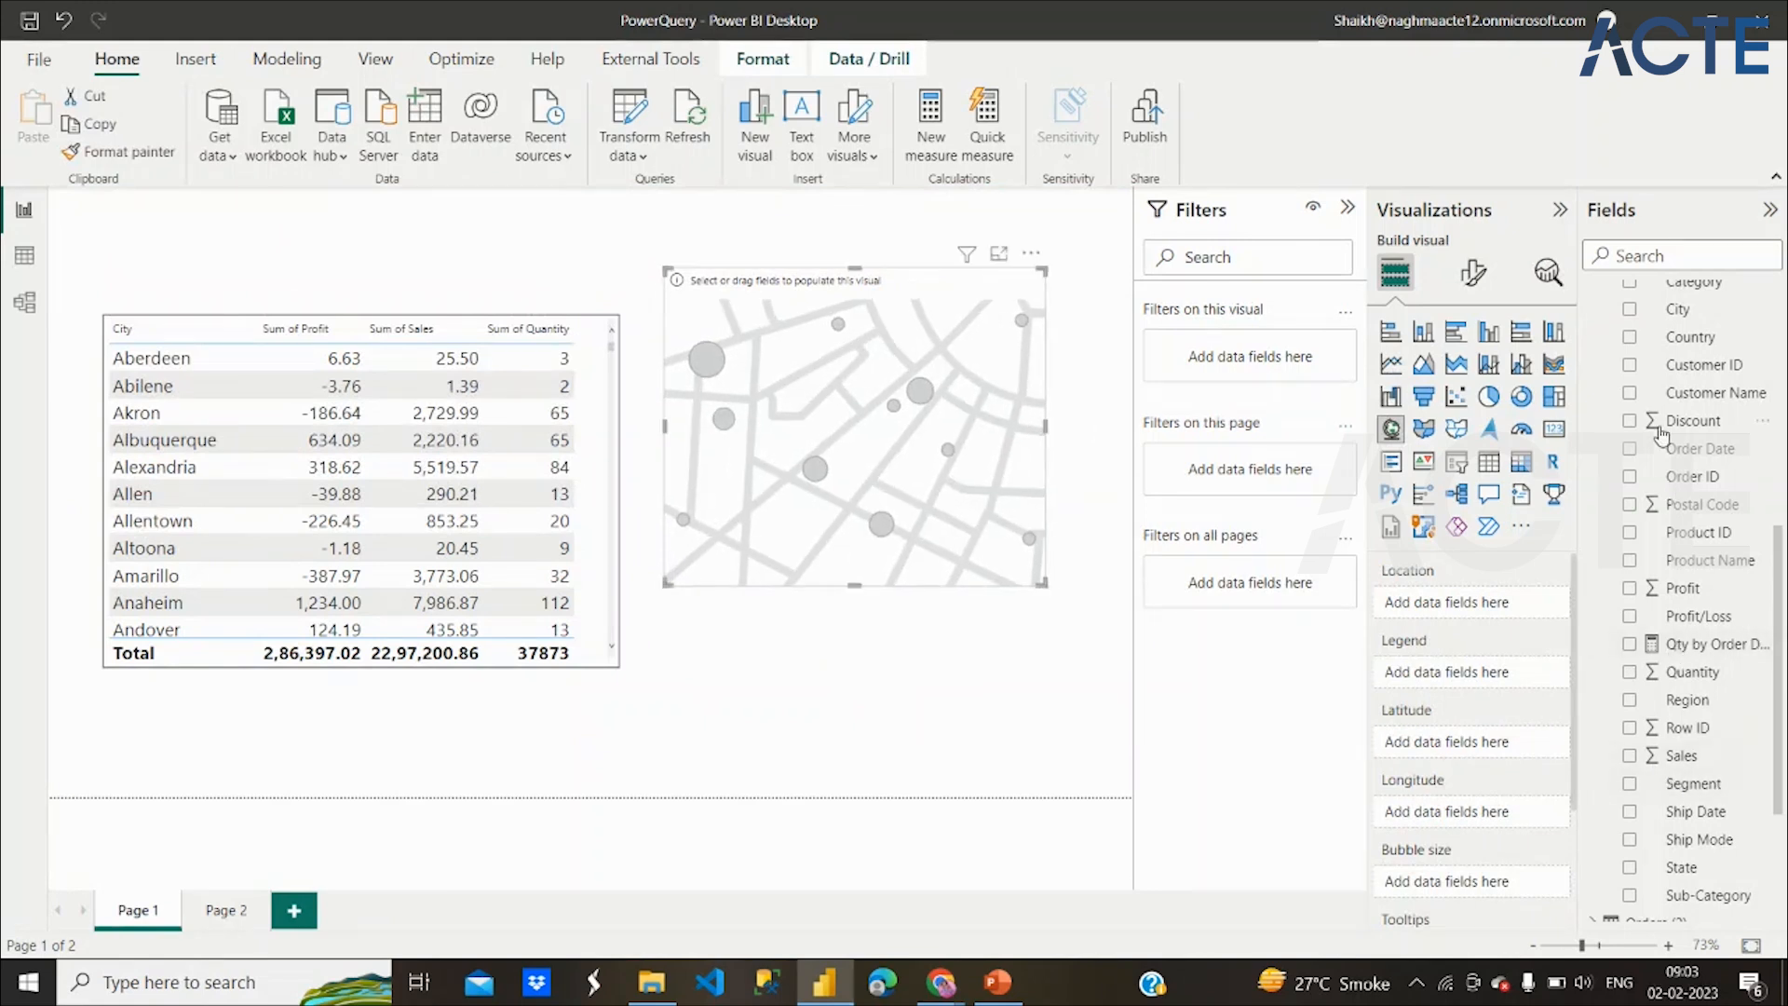
Convert the map to an Azure map with State as location, City as legend and Sales as size
left_click(1628, 311)
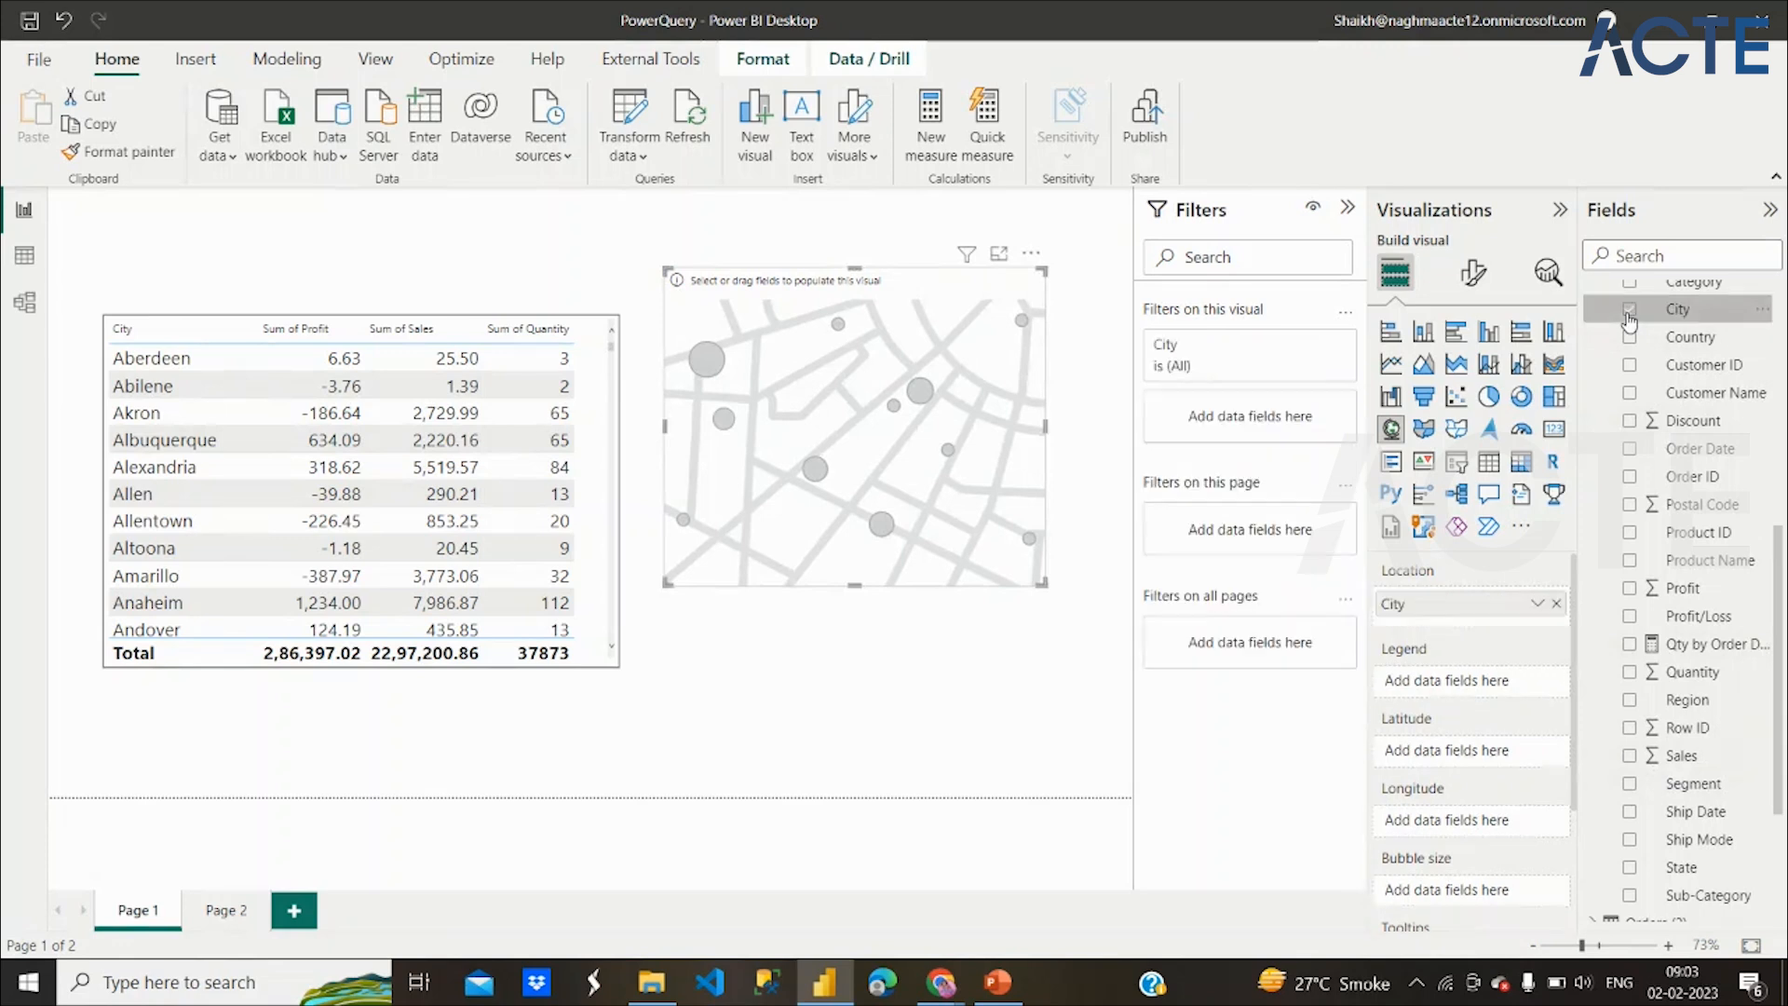
left_click(1628, 756)
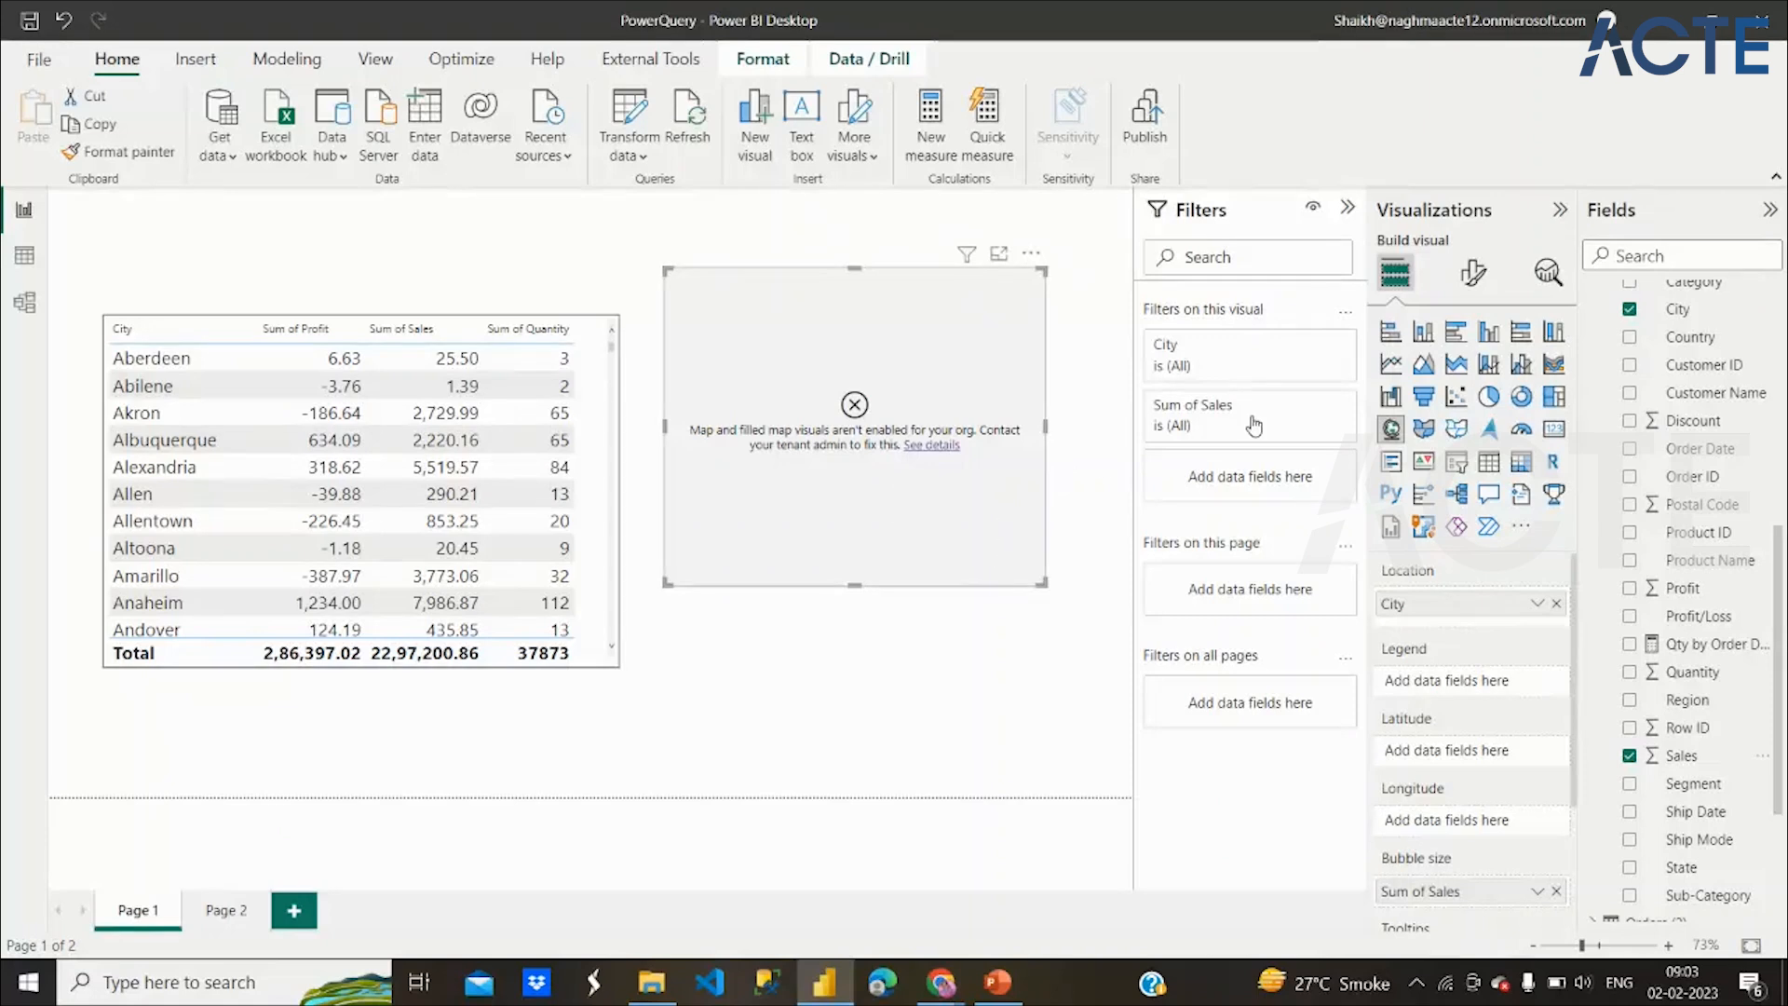
left_click(1491, 433)
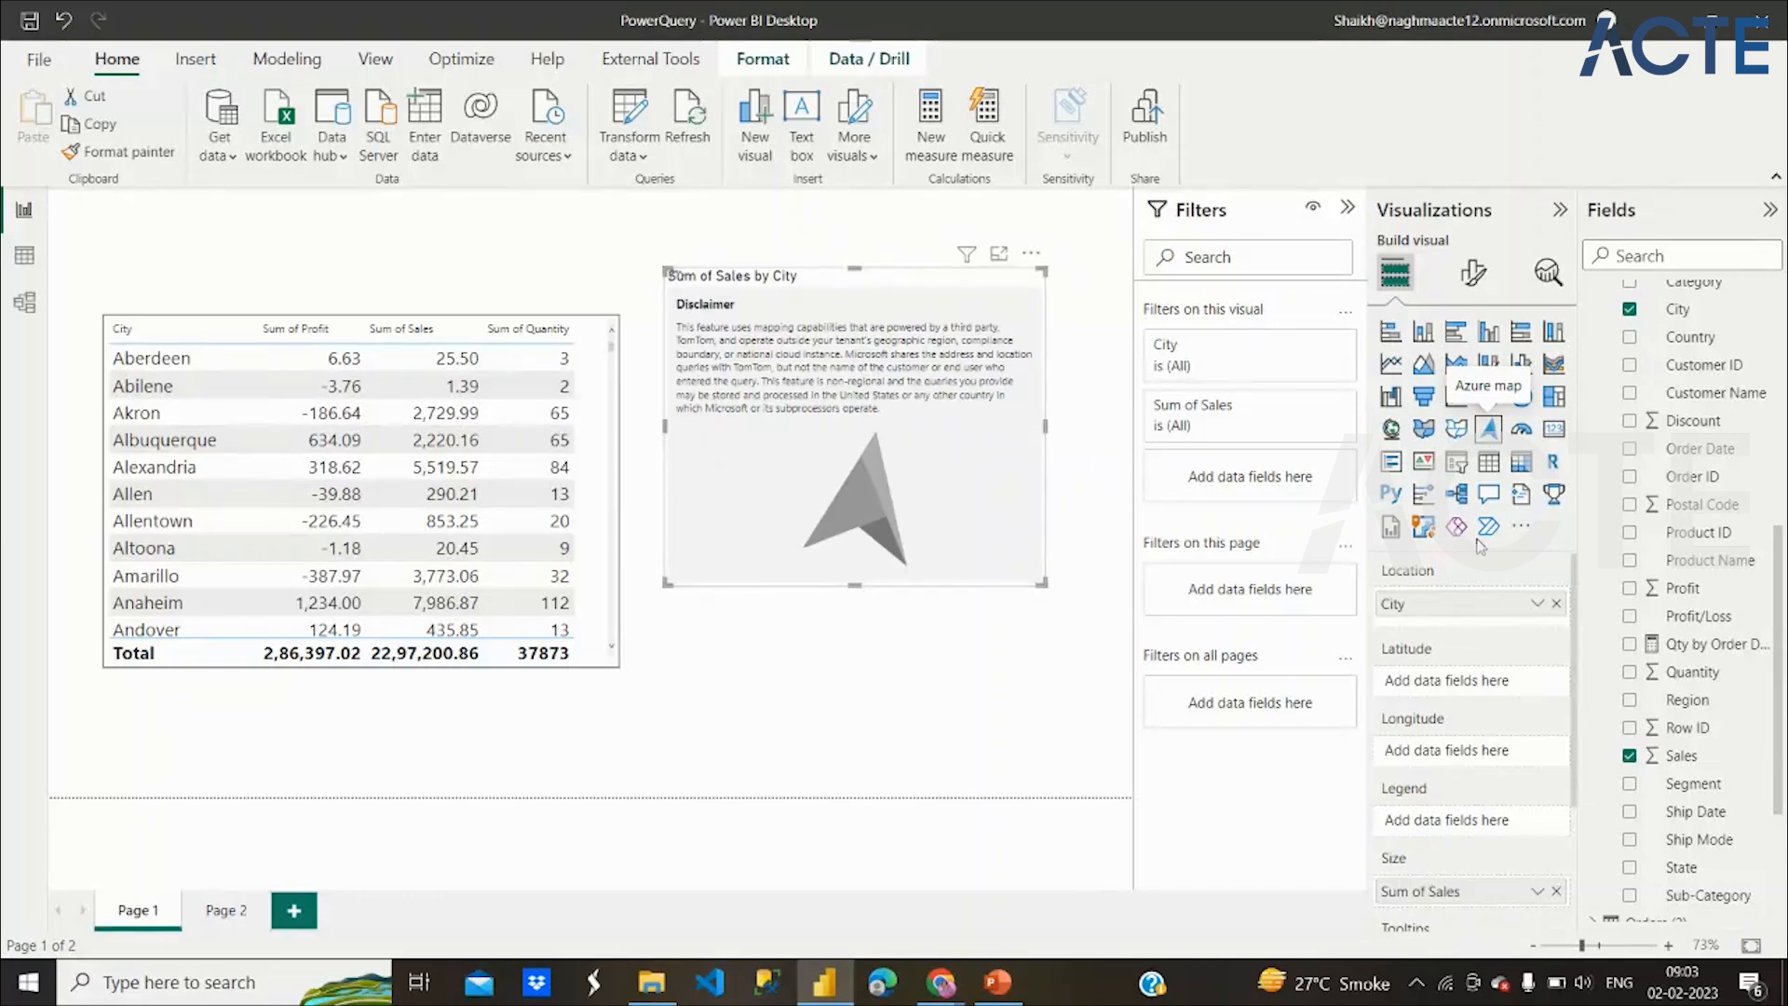
left_click_drag(1443, 607, 1437, 829)
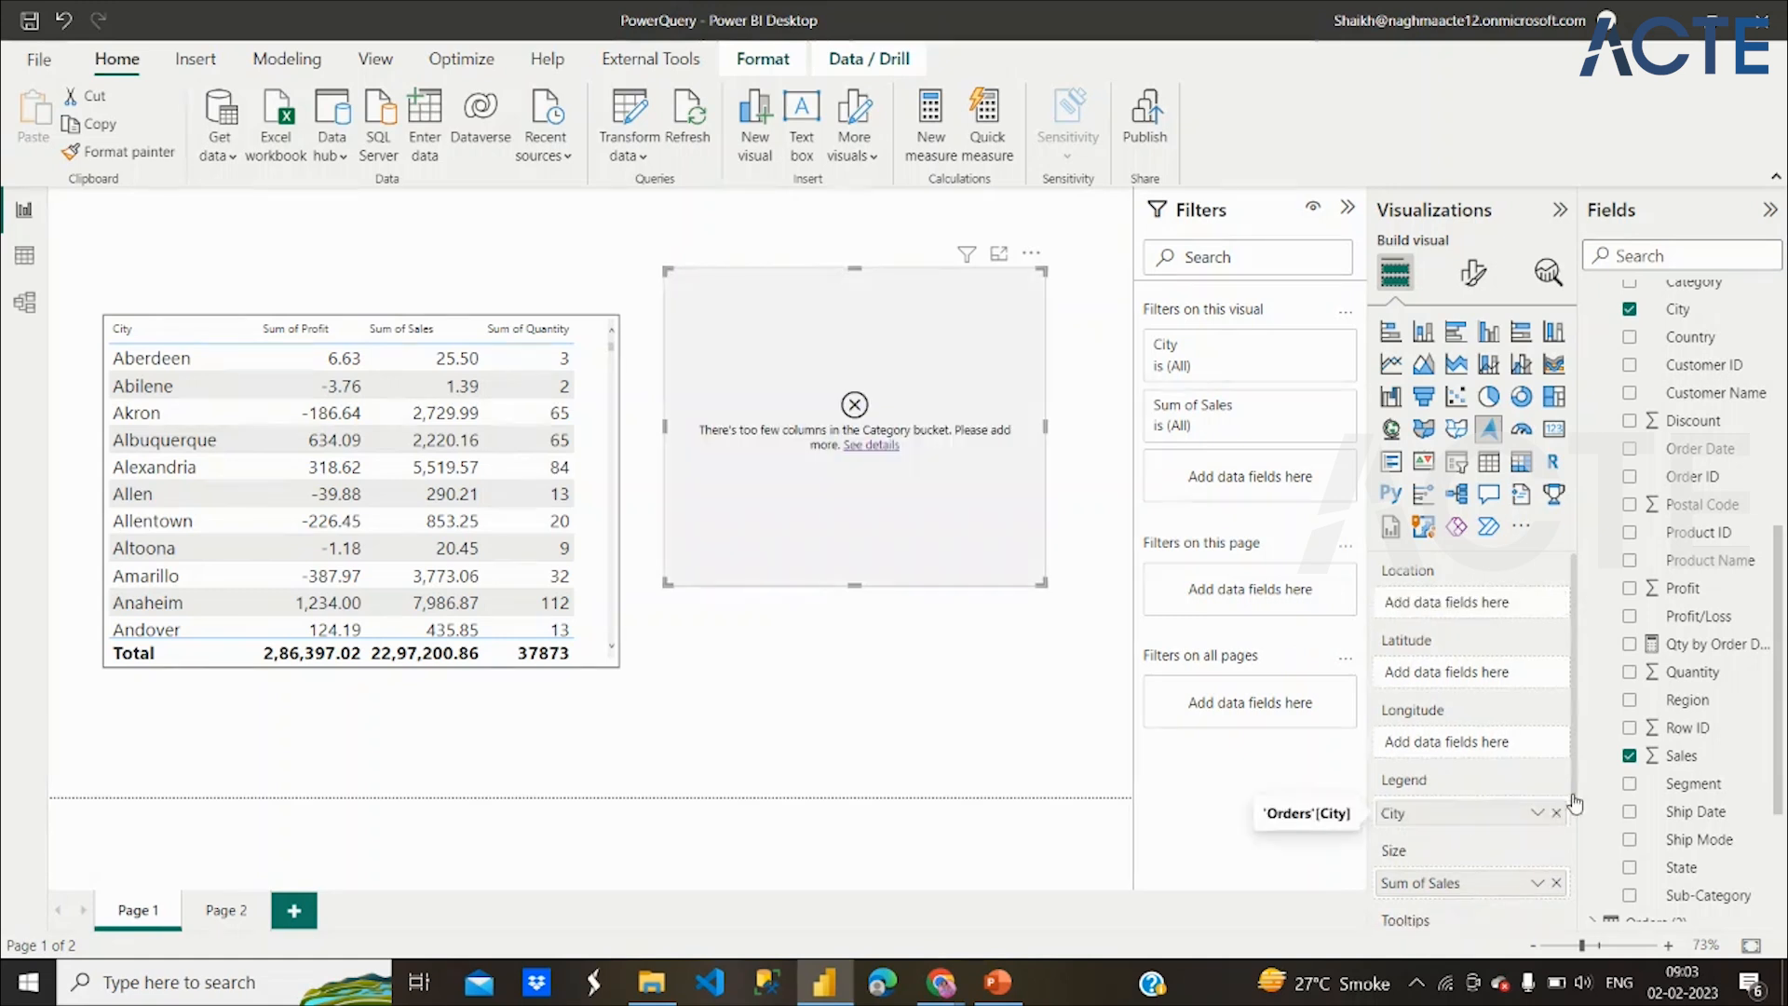
left_click(1631, 870)
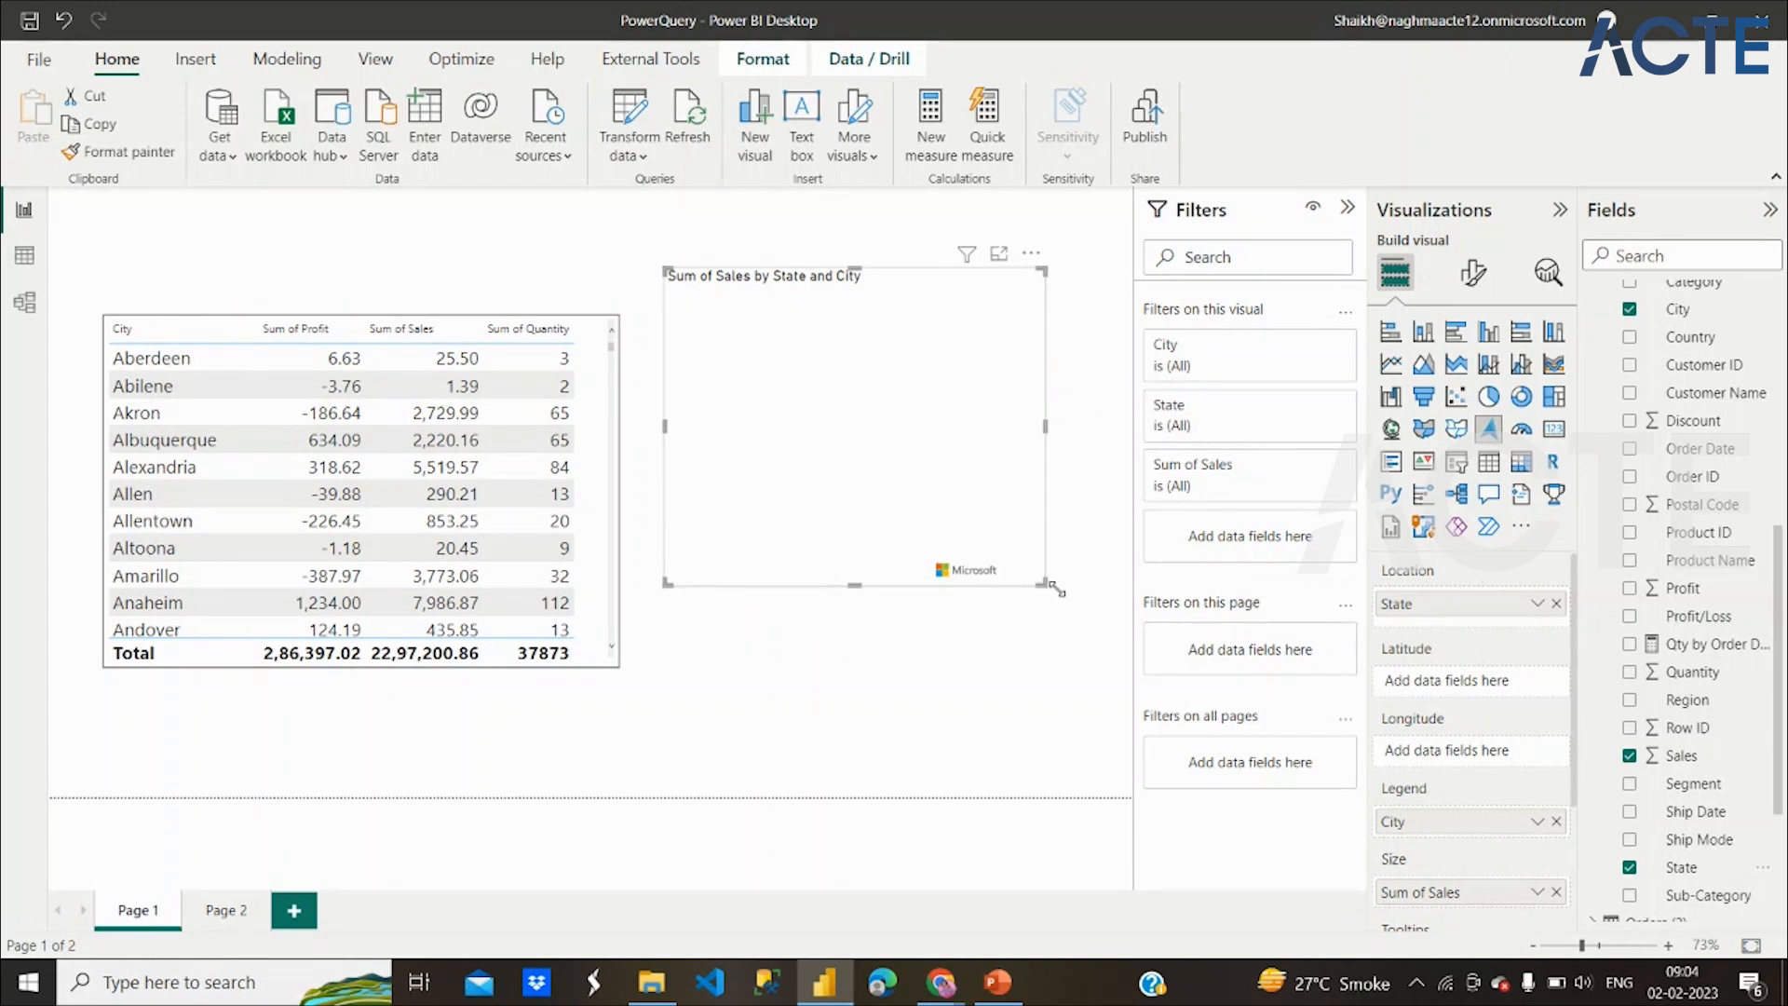
Enlarge the Azure map visual slightly in width and height beside the table
left_click_drag(1040, 583, 1068, 599)
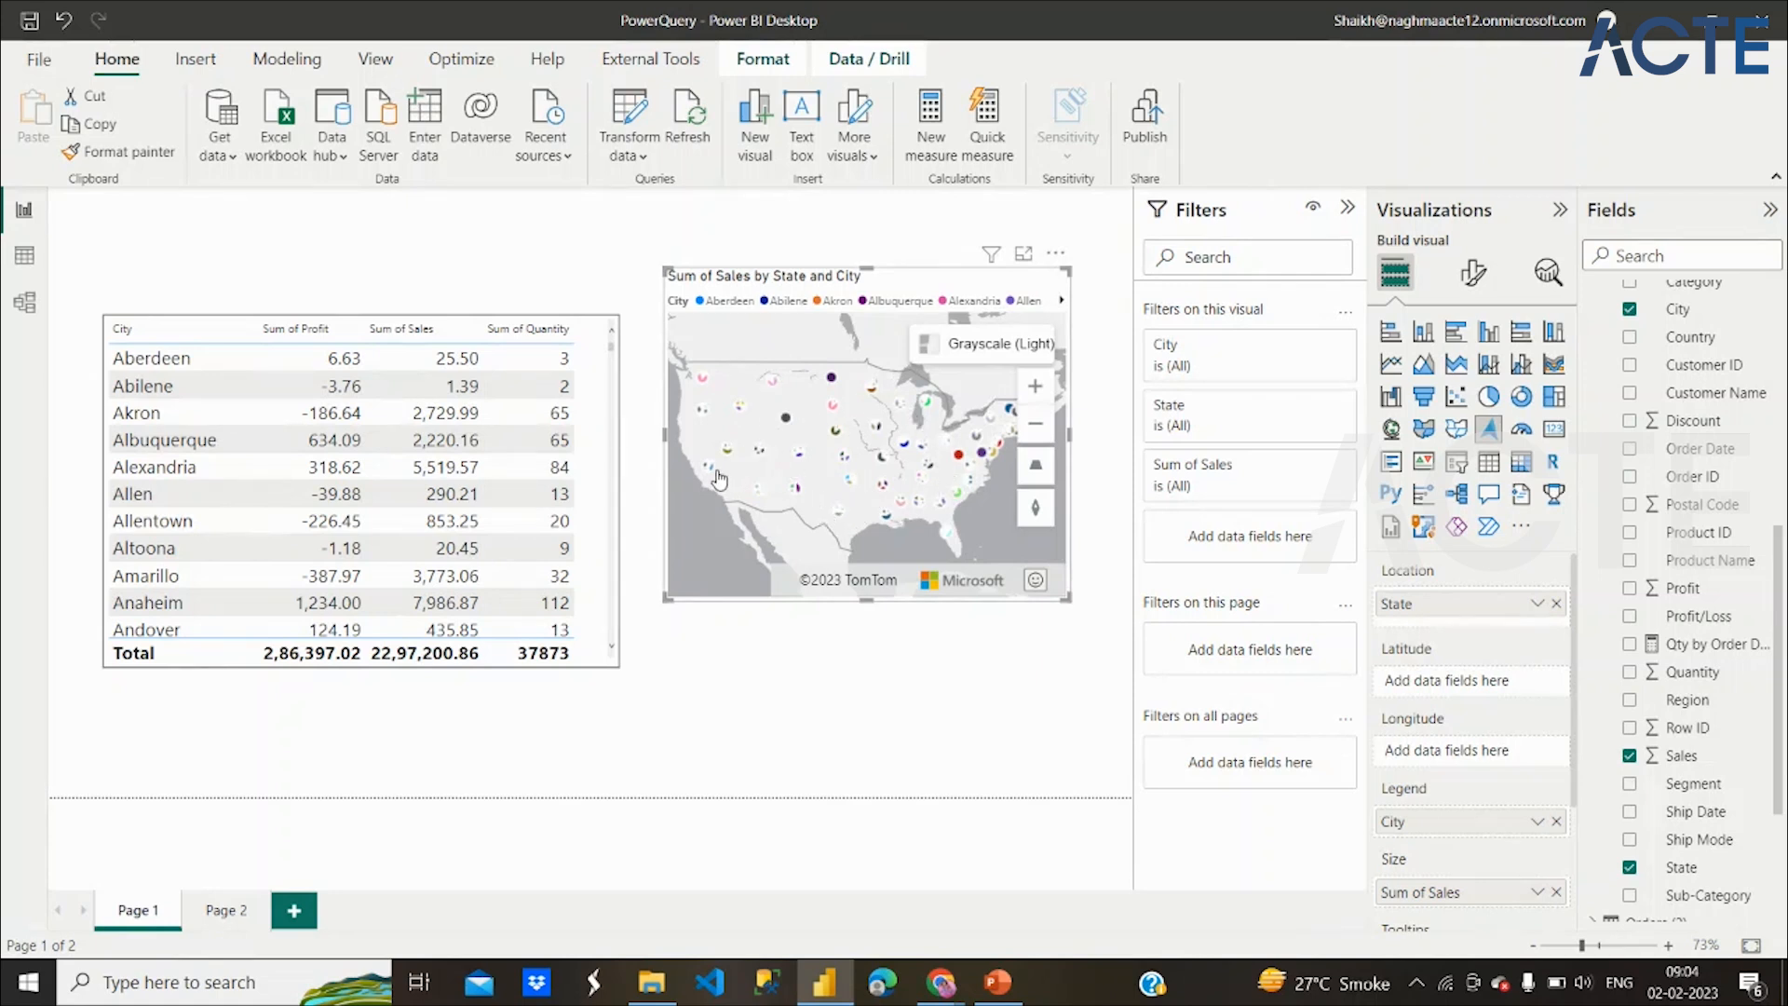
left_click(1045, 350)
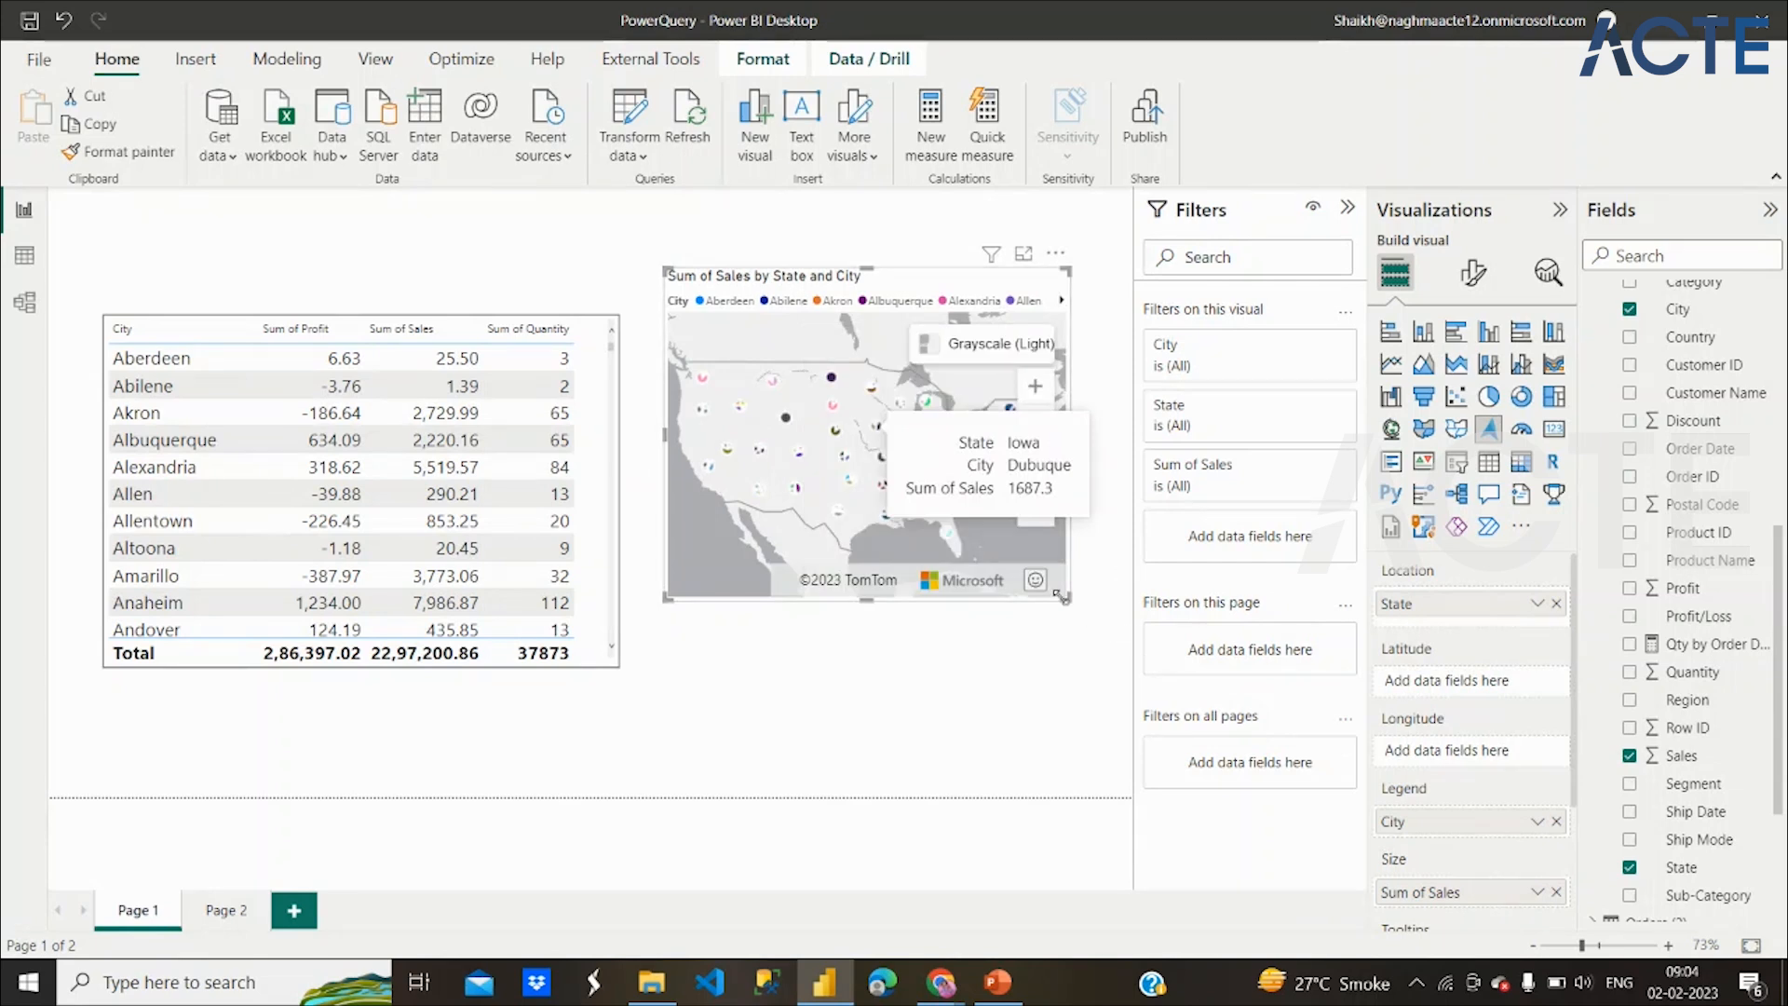
left_click_drag(1064, 601, 1089, 649)
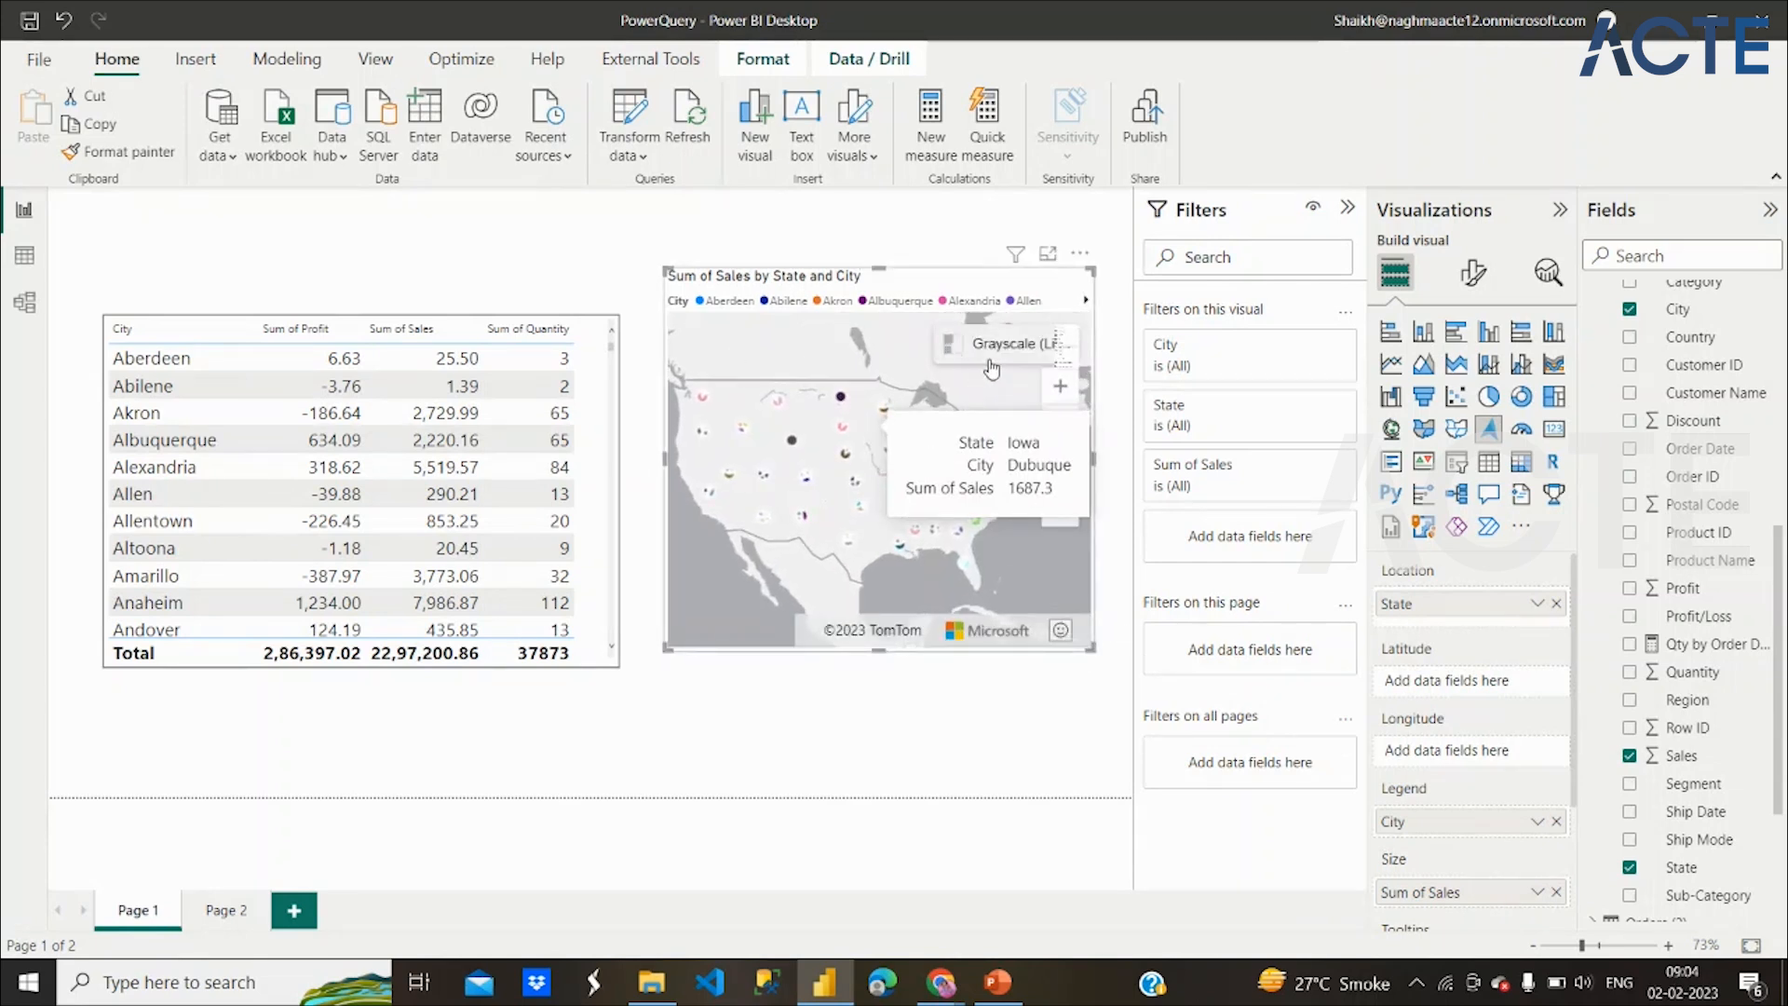
Expand the Azure map in focus mode, try the Satellite style and set the map style to Terra
left_click(1033, 344)
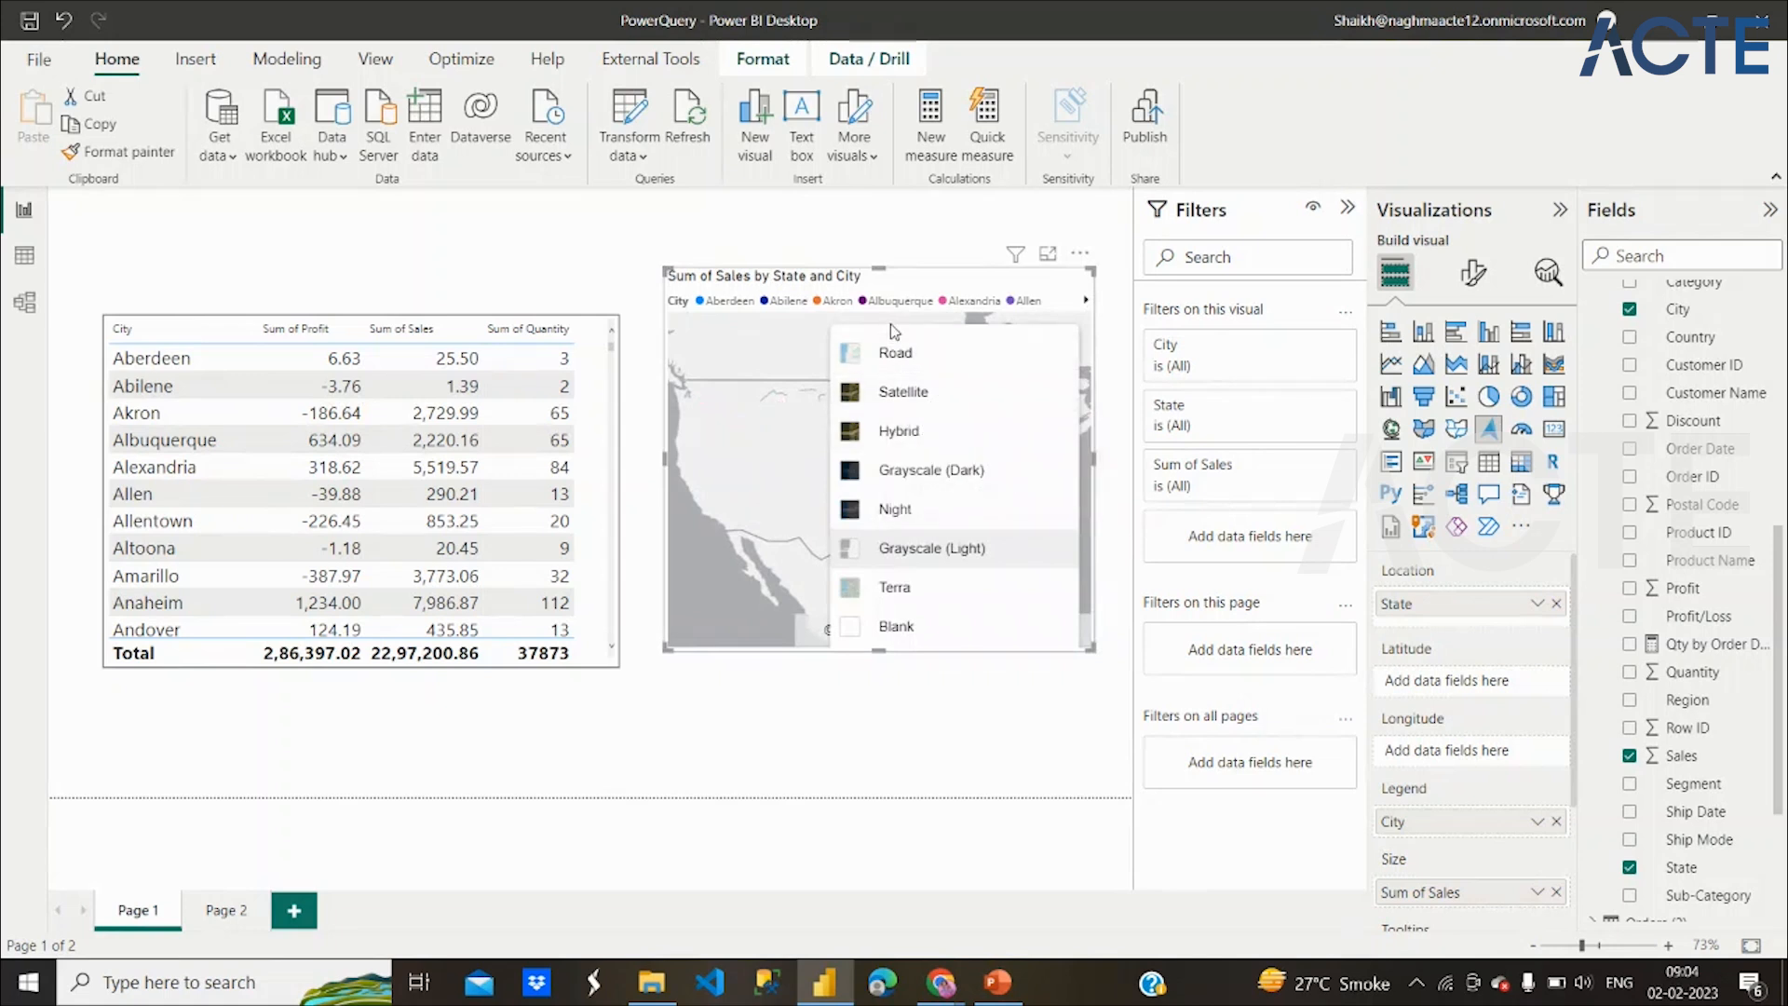
left_click(1066, 333)
left_click(1041, 337)
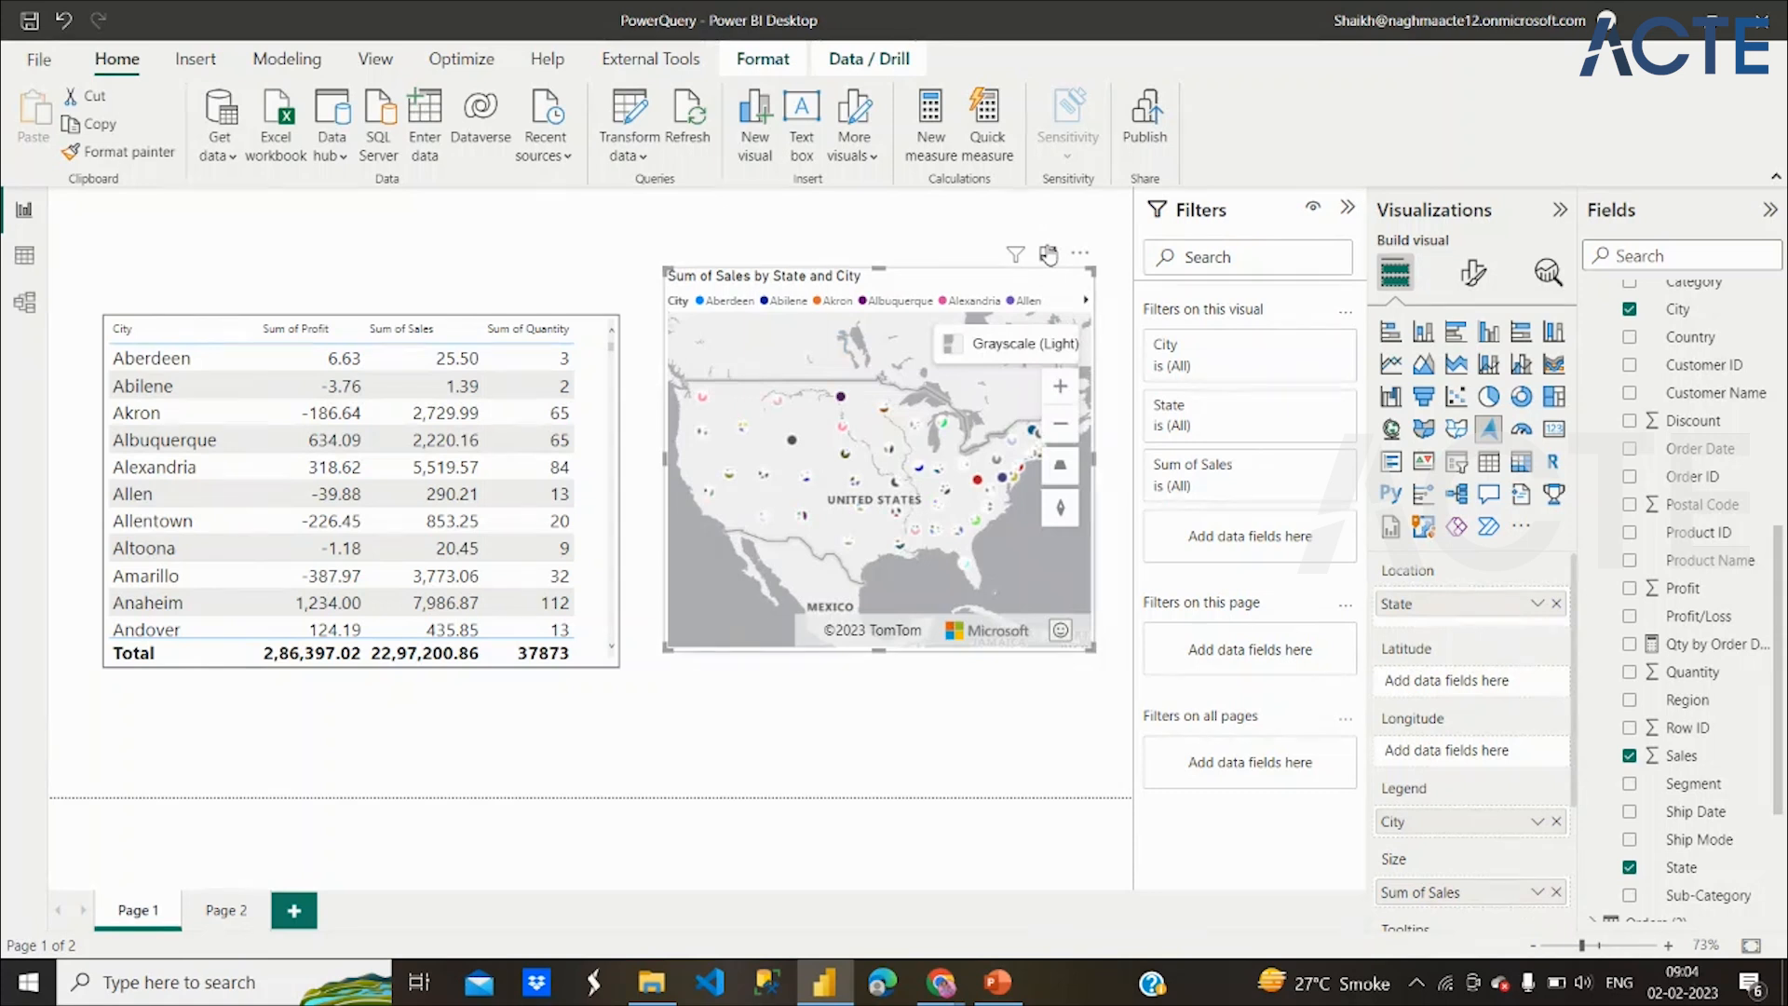
left_click(1047, 254)
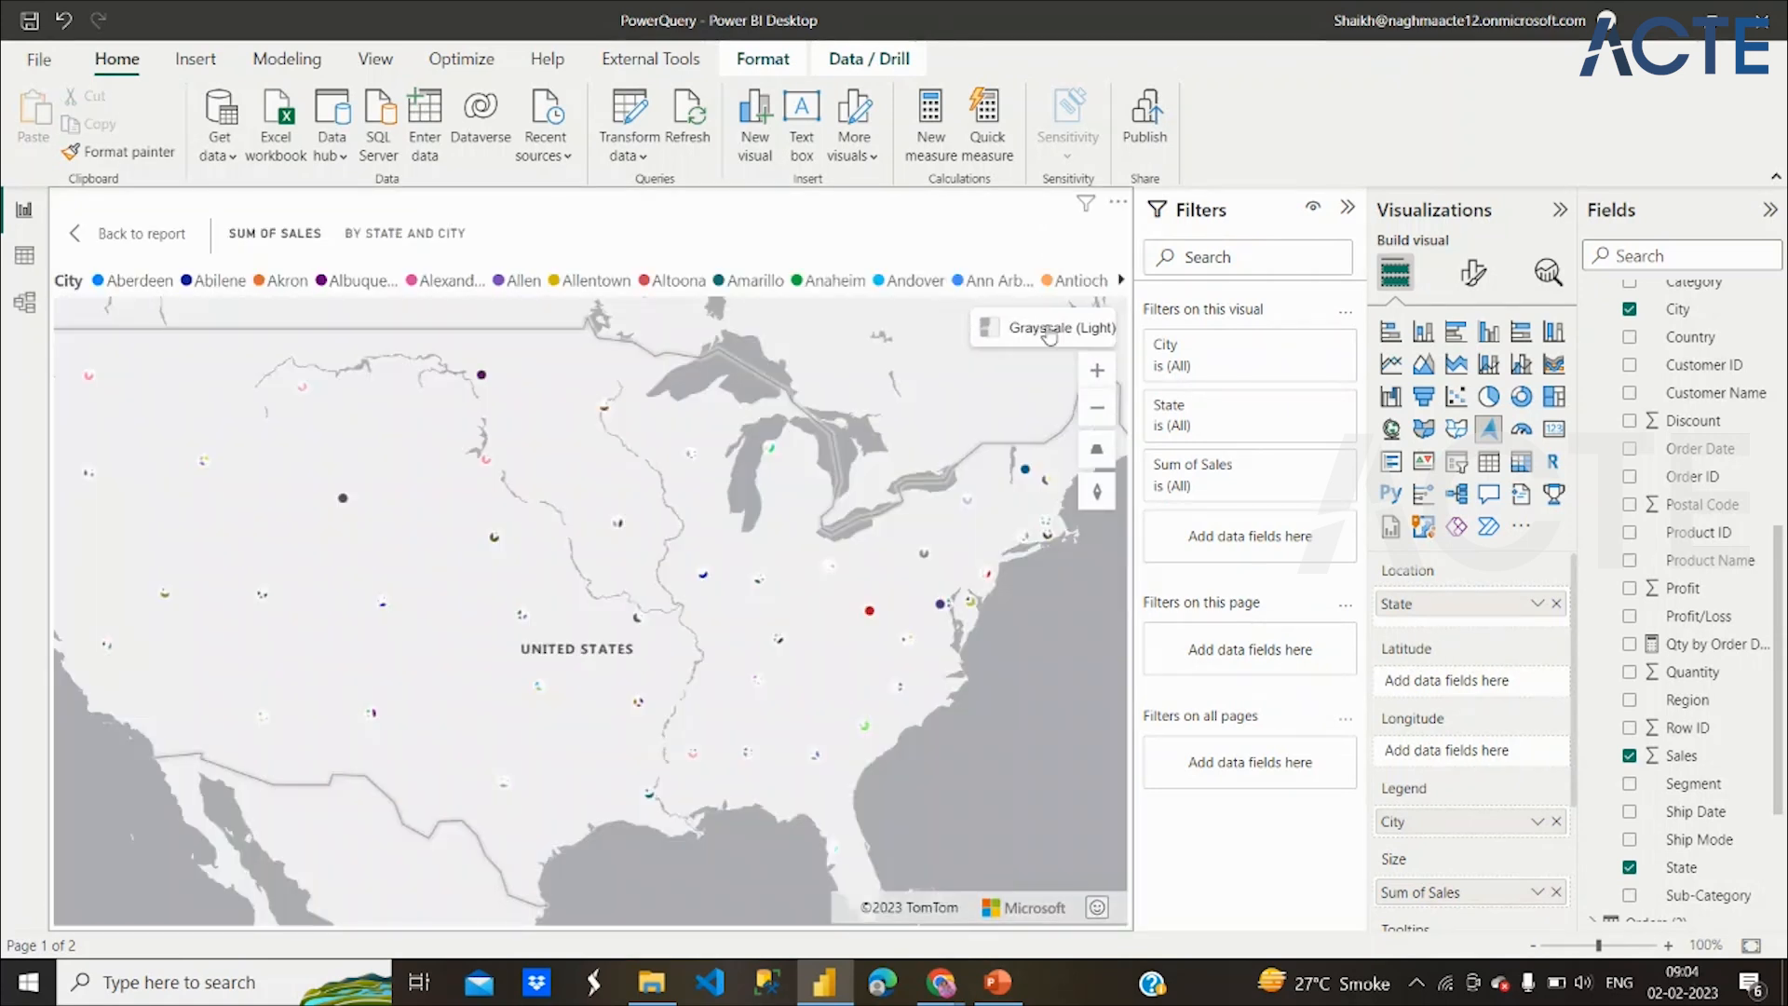
left_click(1047, 330)
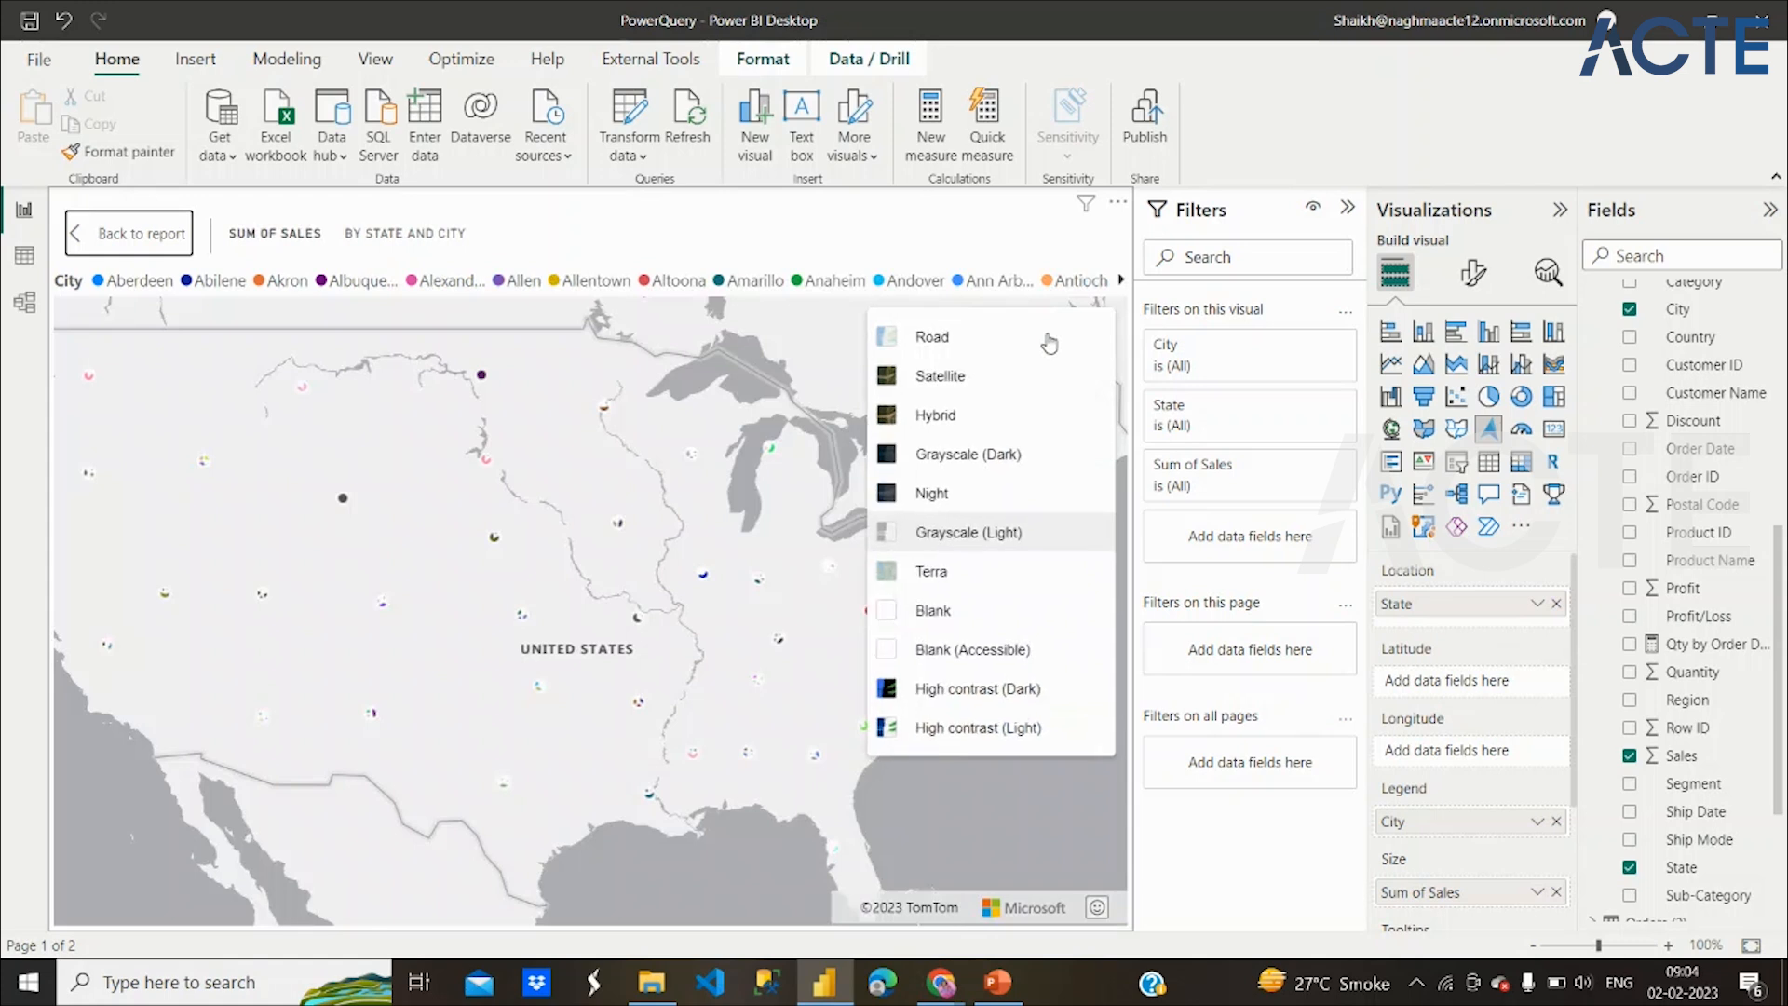
left_click(984, 390)
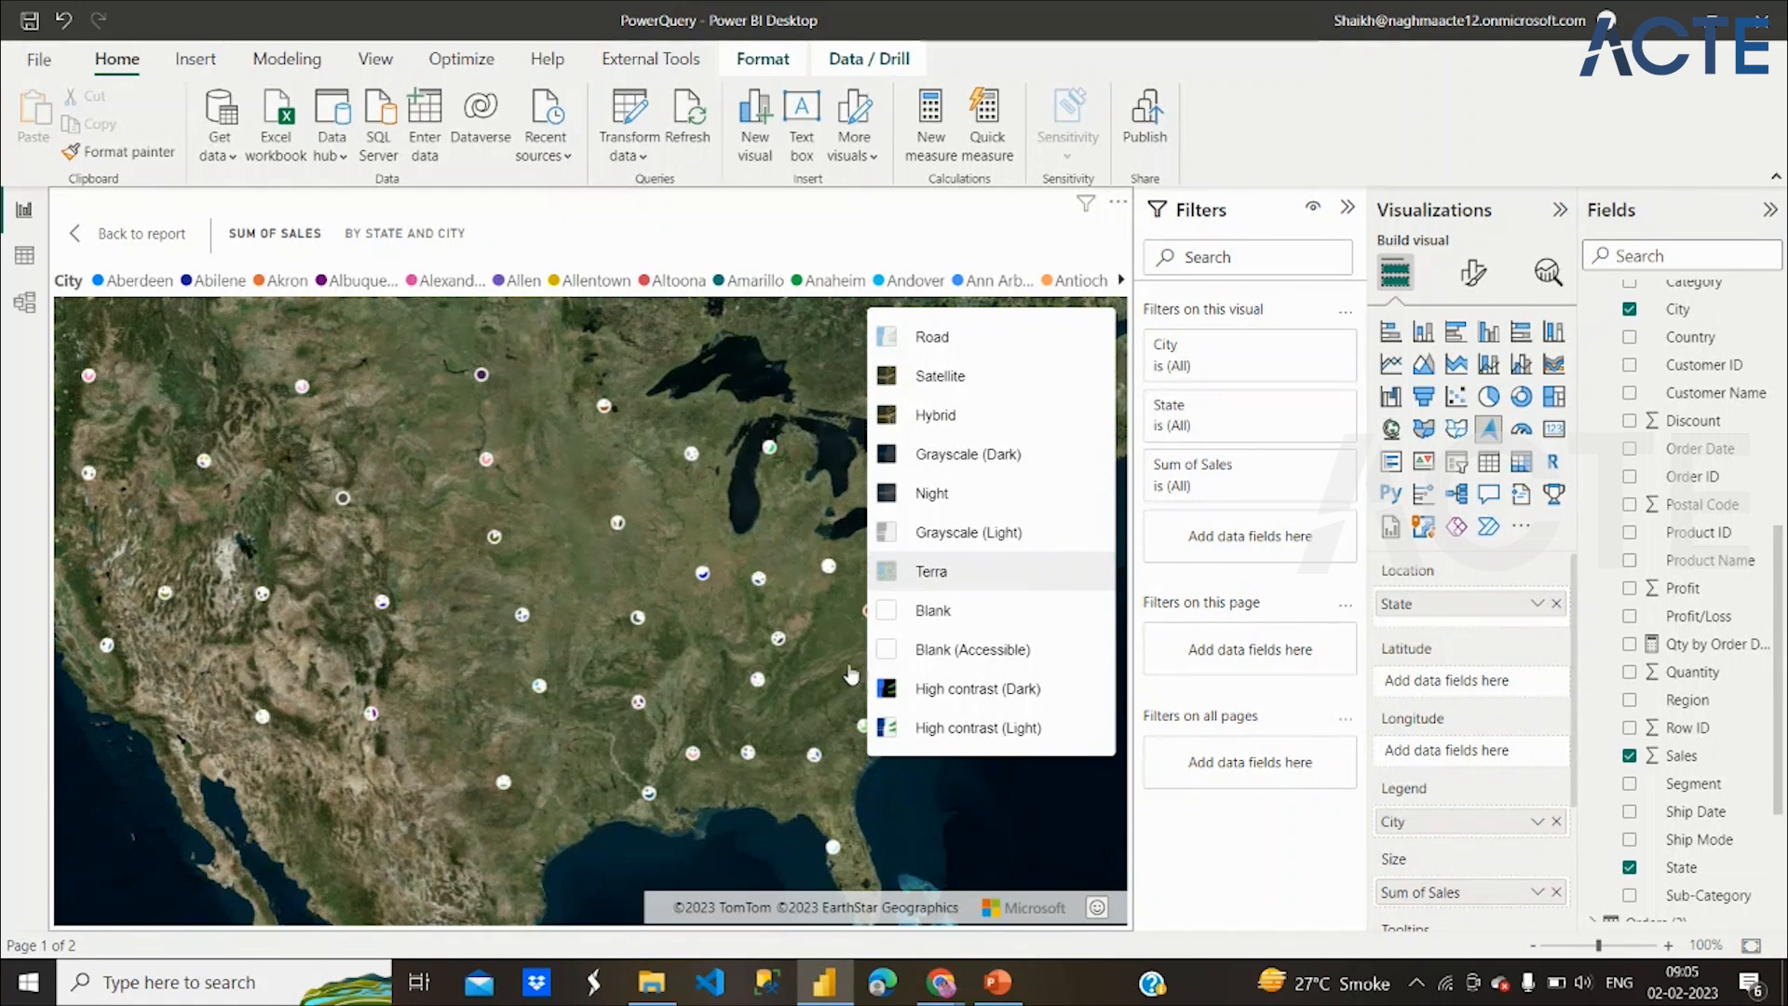
left_click(792, 619)
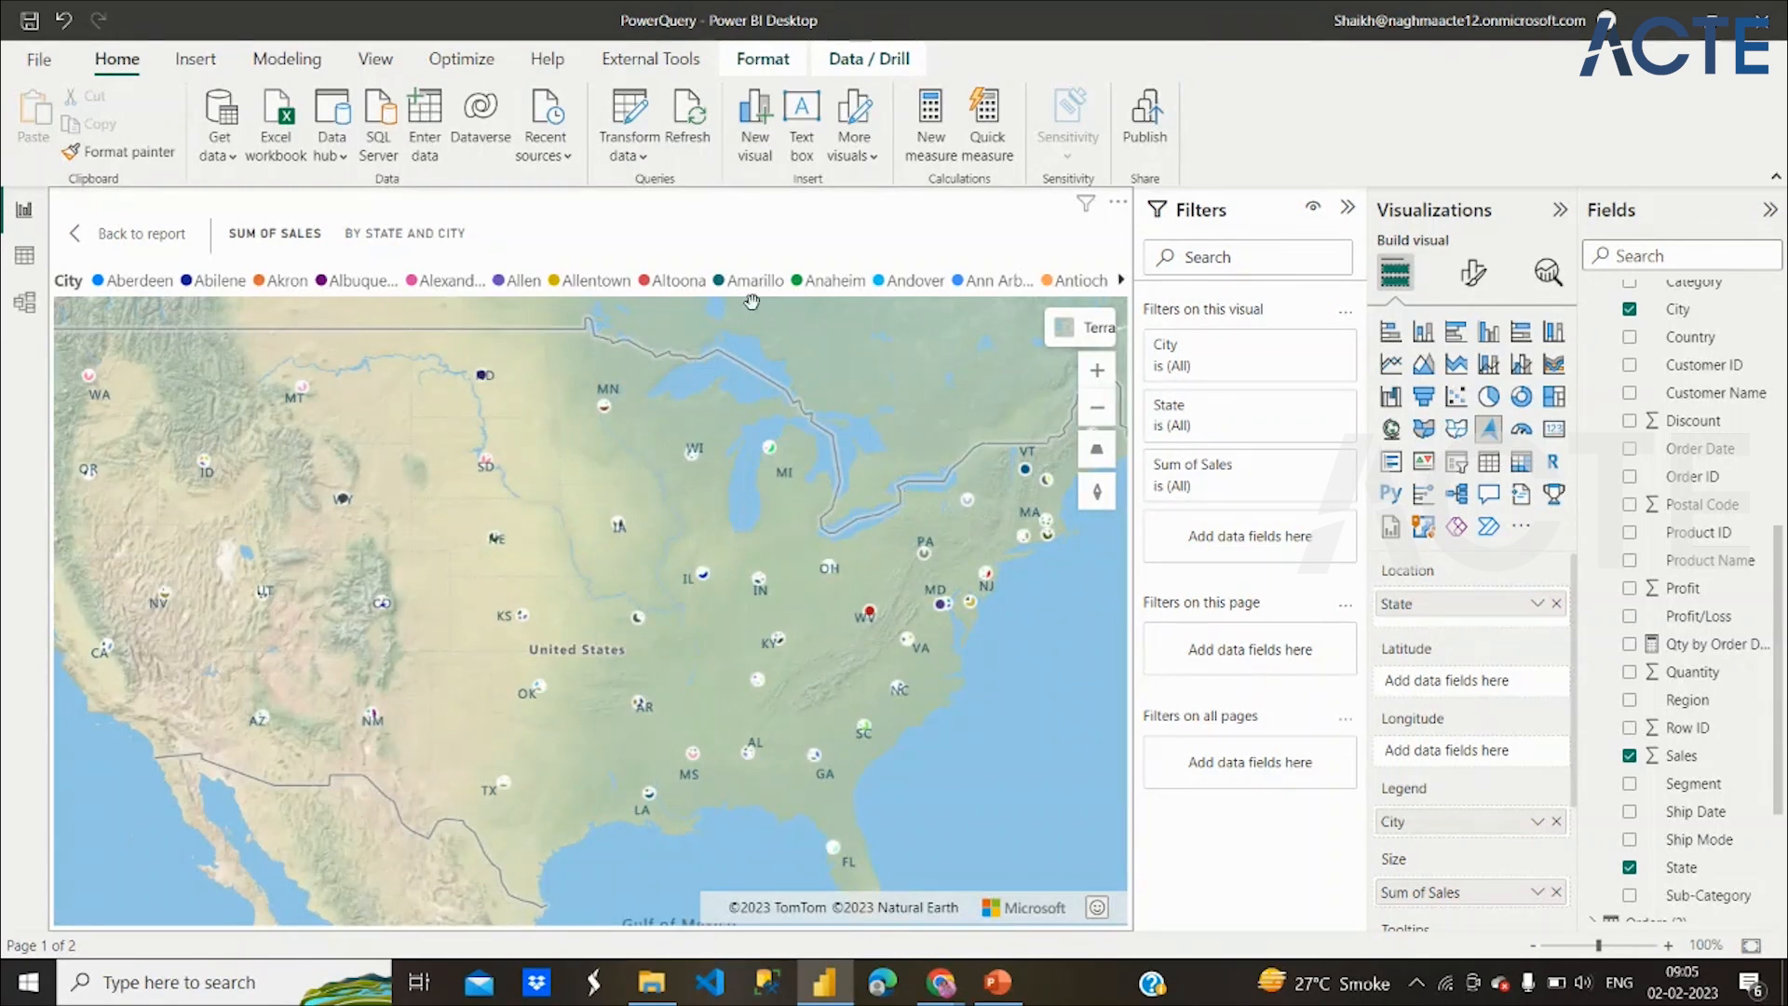
Review the available map styles again and return from focus mode to the report page
left_click(1076, 327)
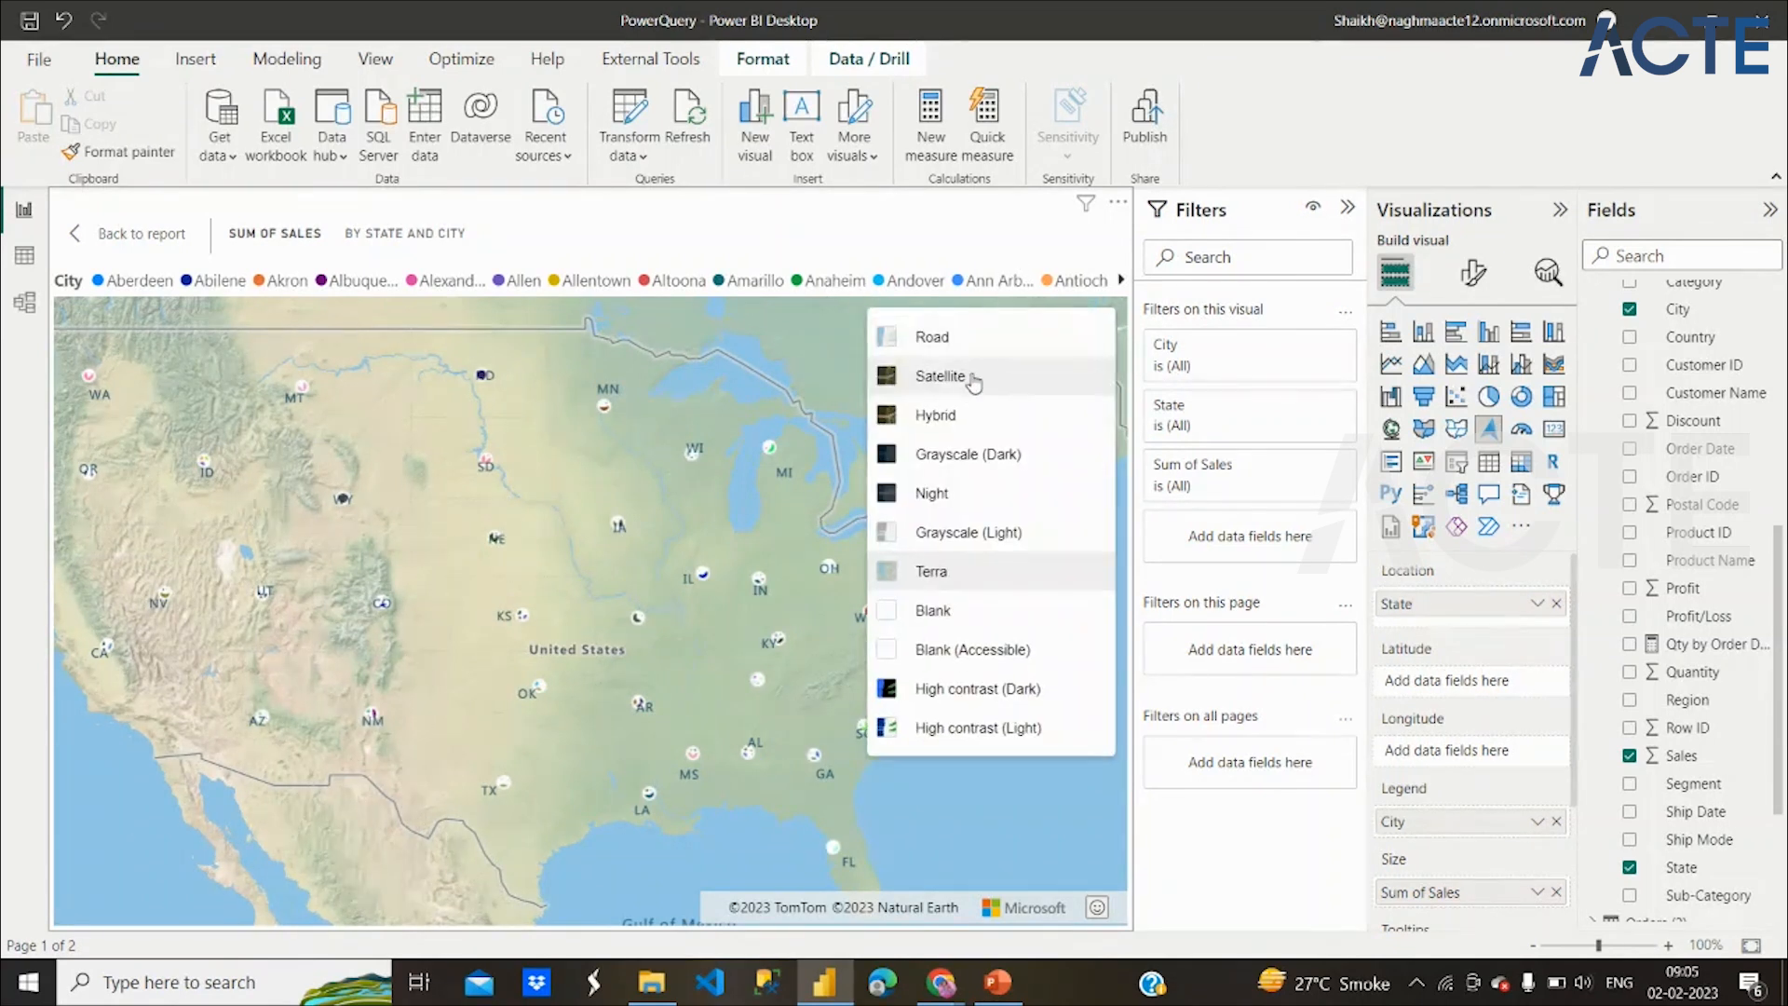
left_click(1103, 340)
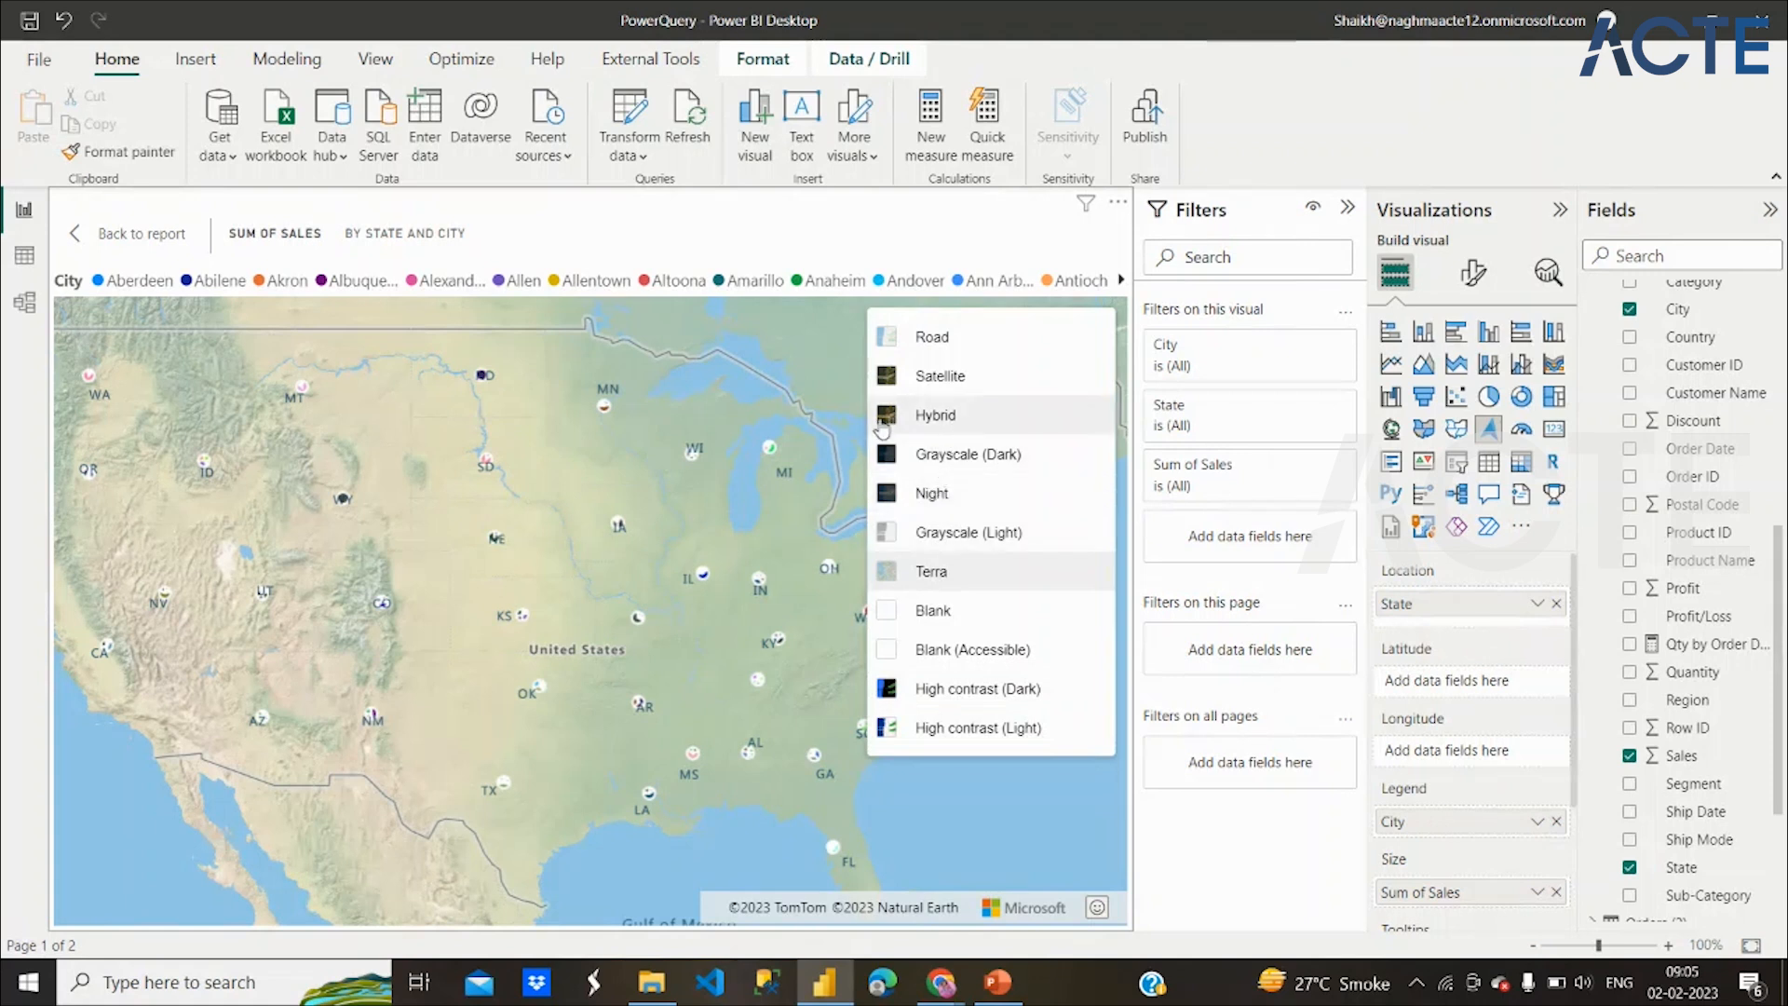
left_click(142, 240)
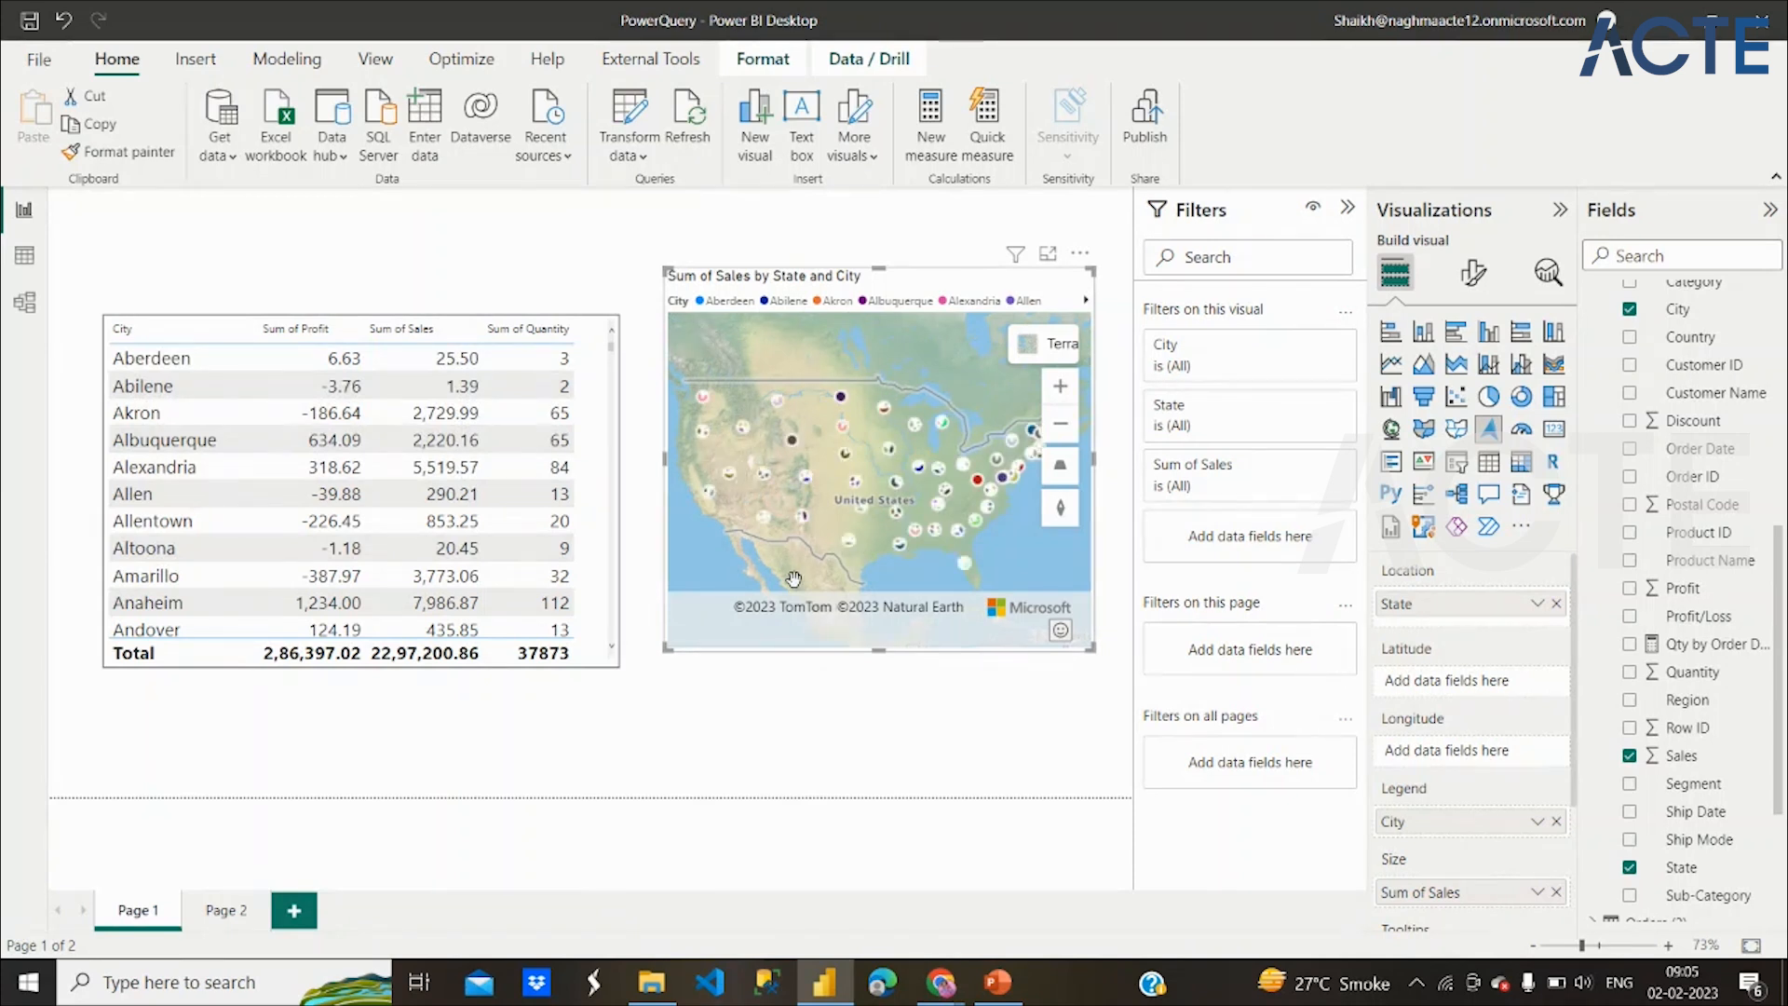
Open the Power Query Editor and start a new parameter named City_P with type Text
left_click(637, 125)
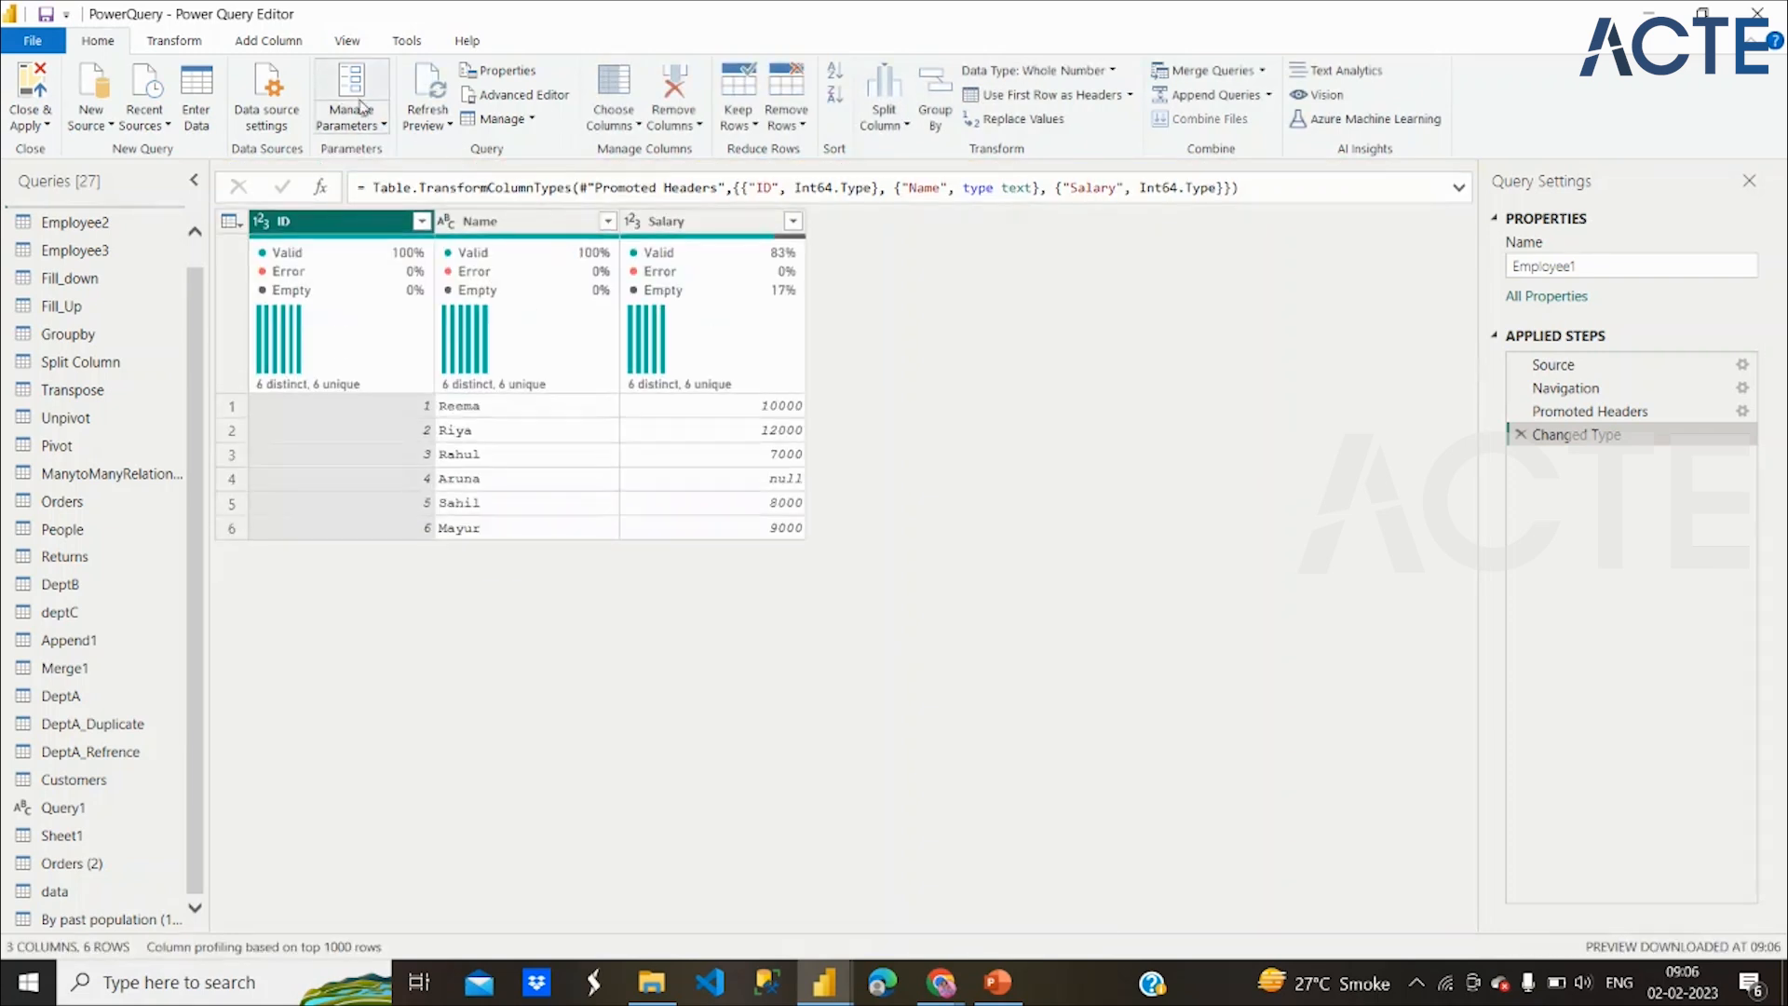
left_click(366, 124)
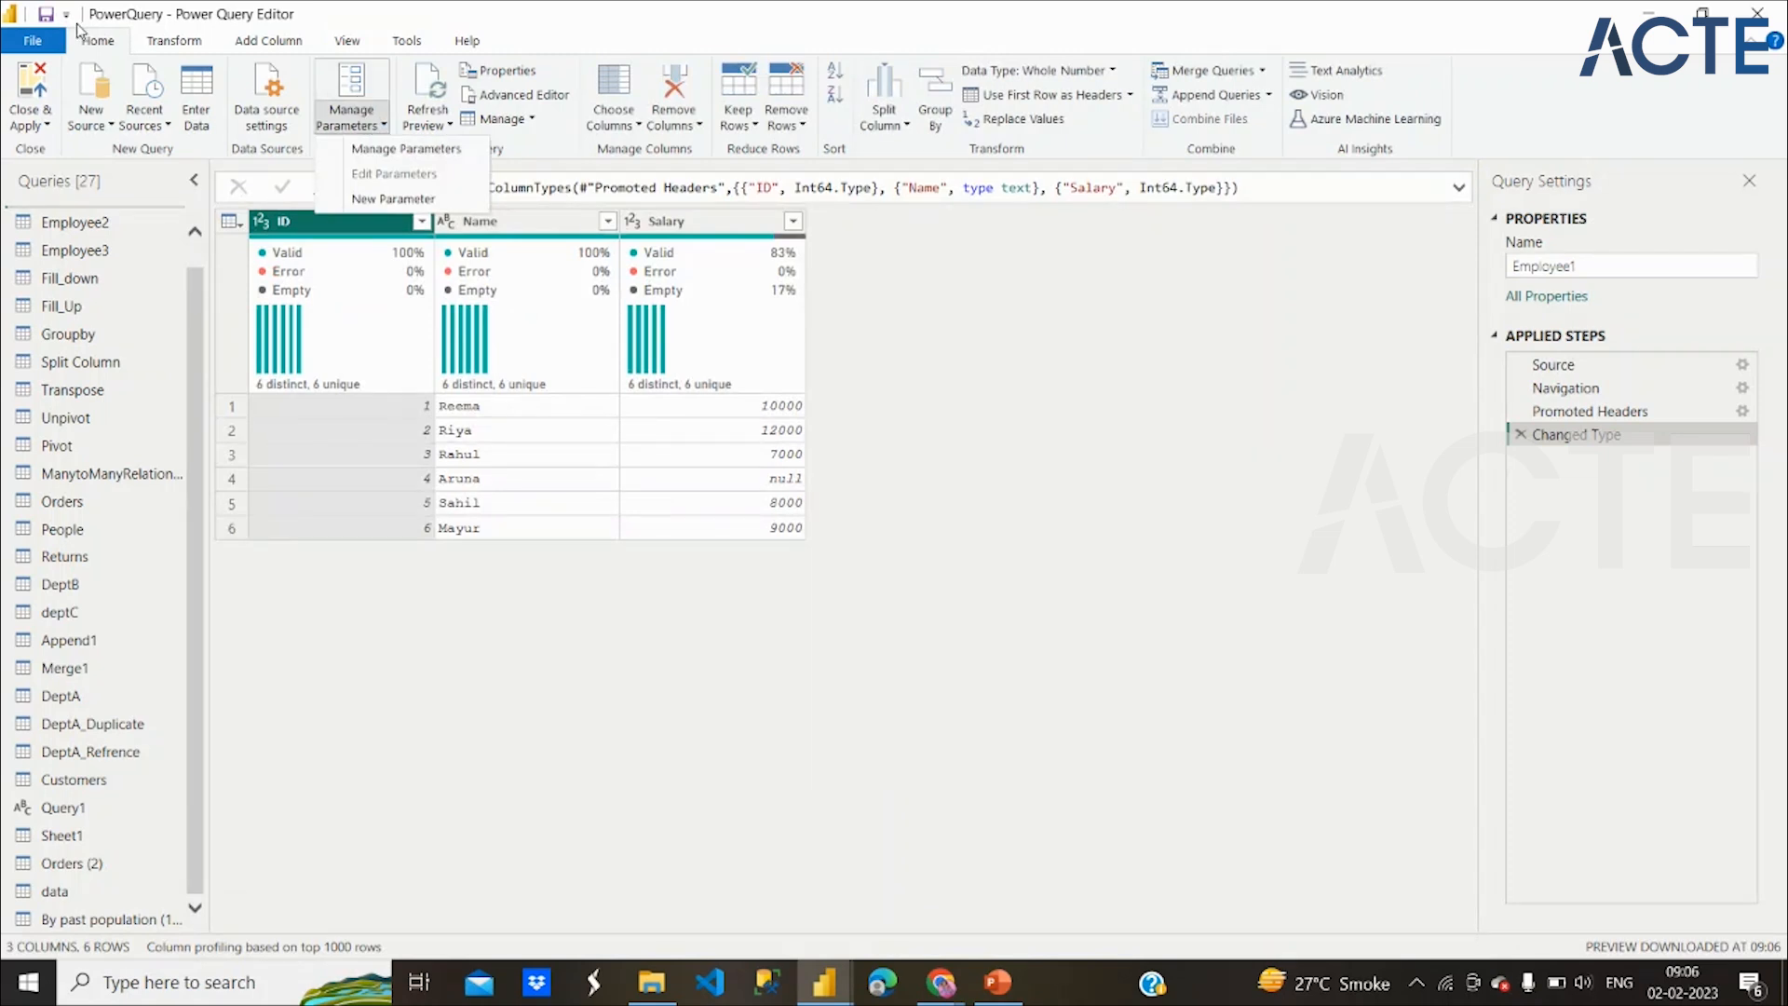
left_click(351, 199)
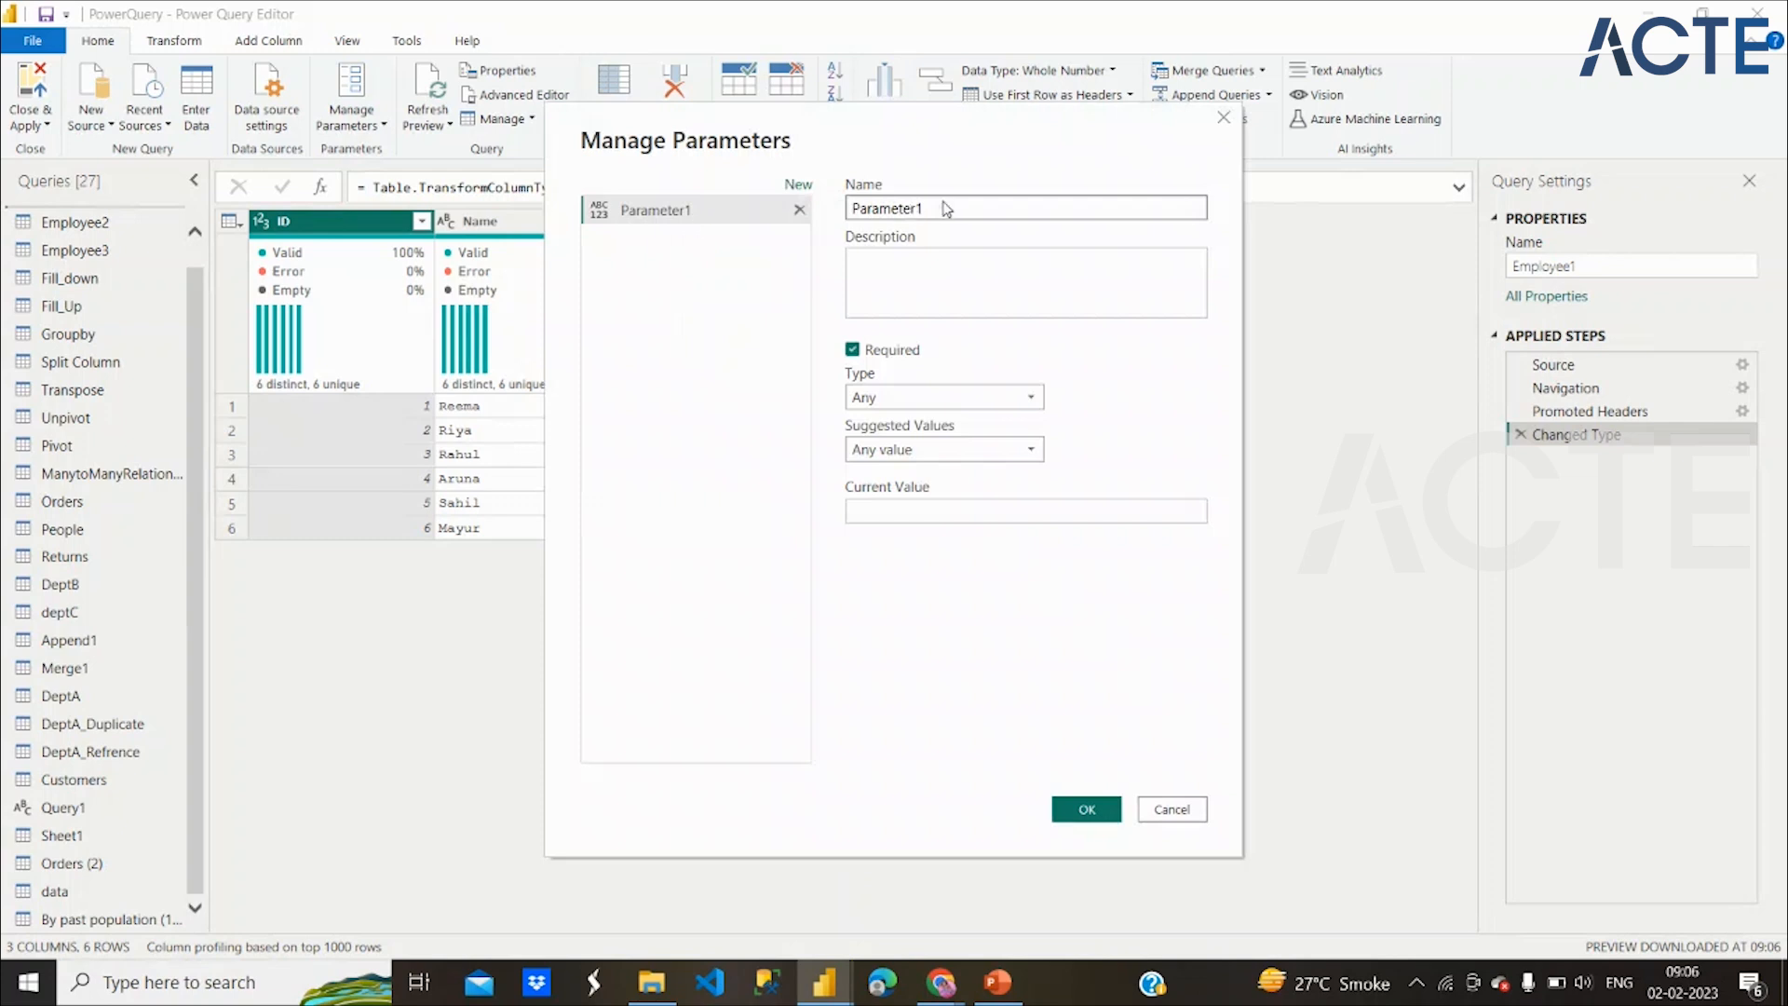
left_click_drag(929, 211, 827, 213)
key("BackSpace")
type("City_P")
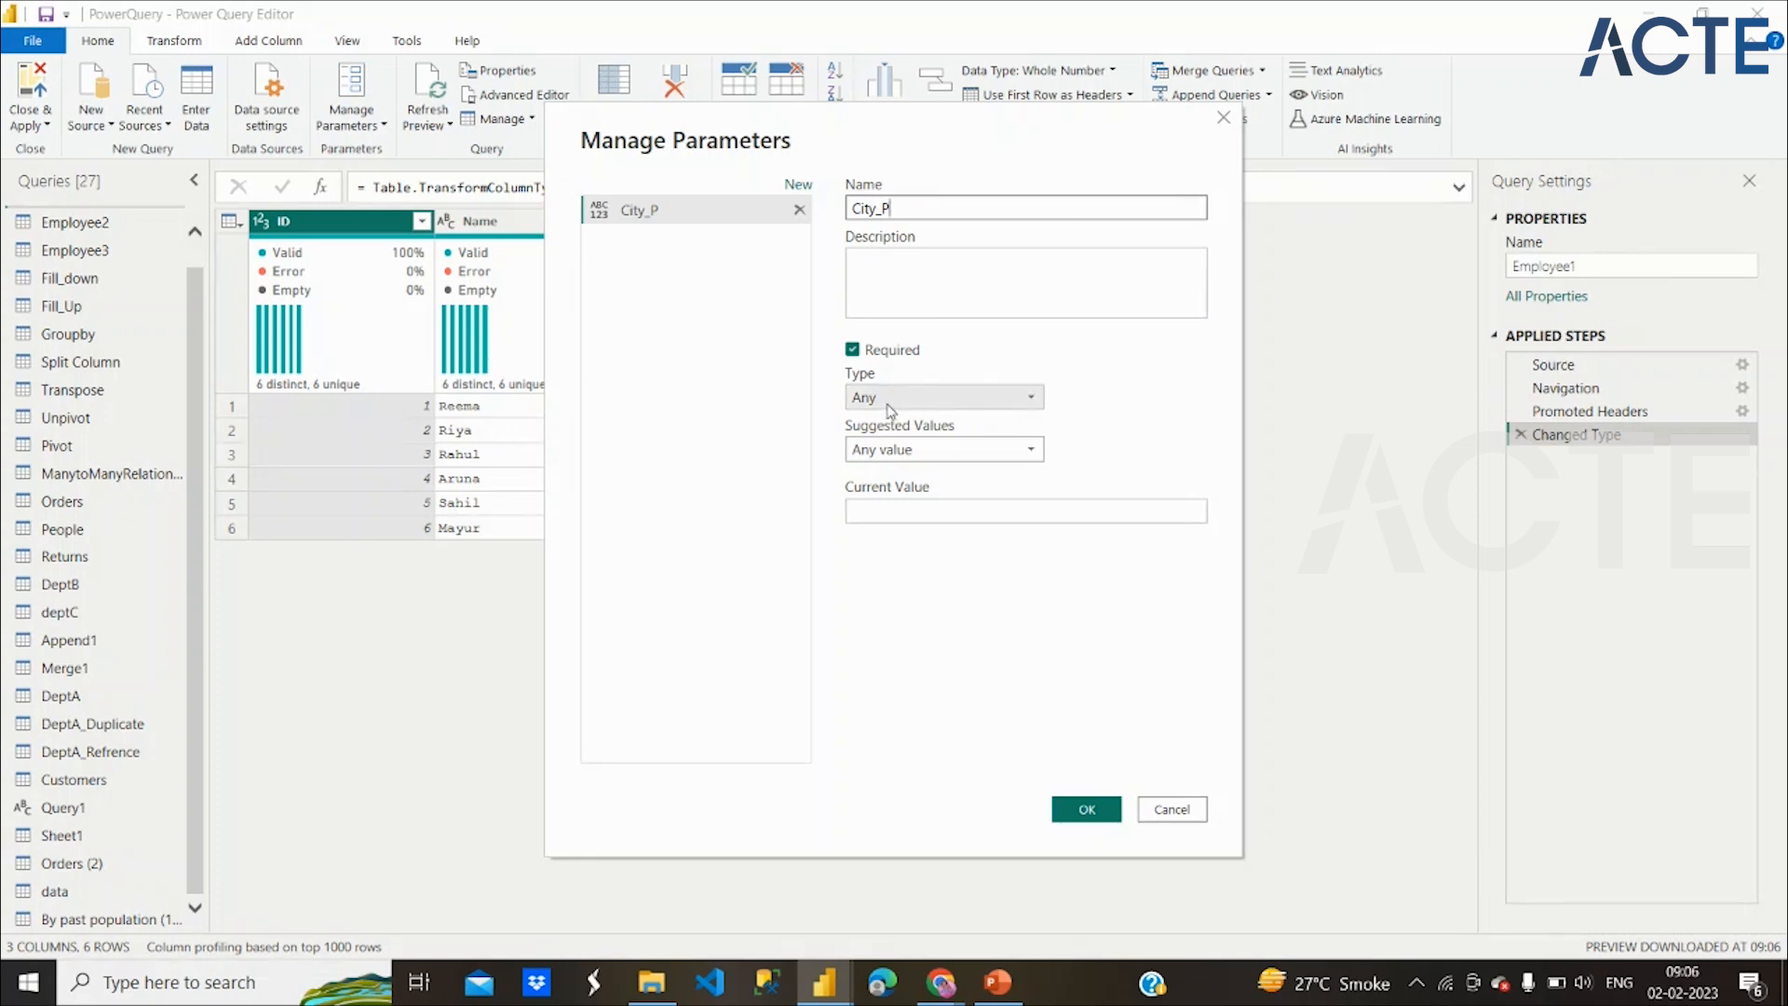
left_click(888, 402)
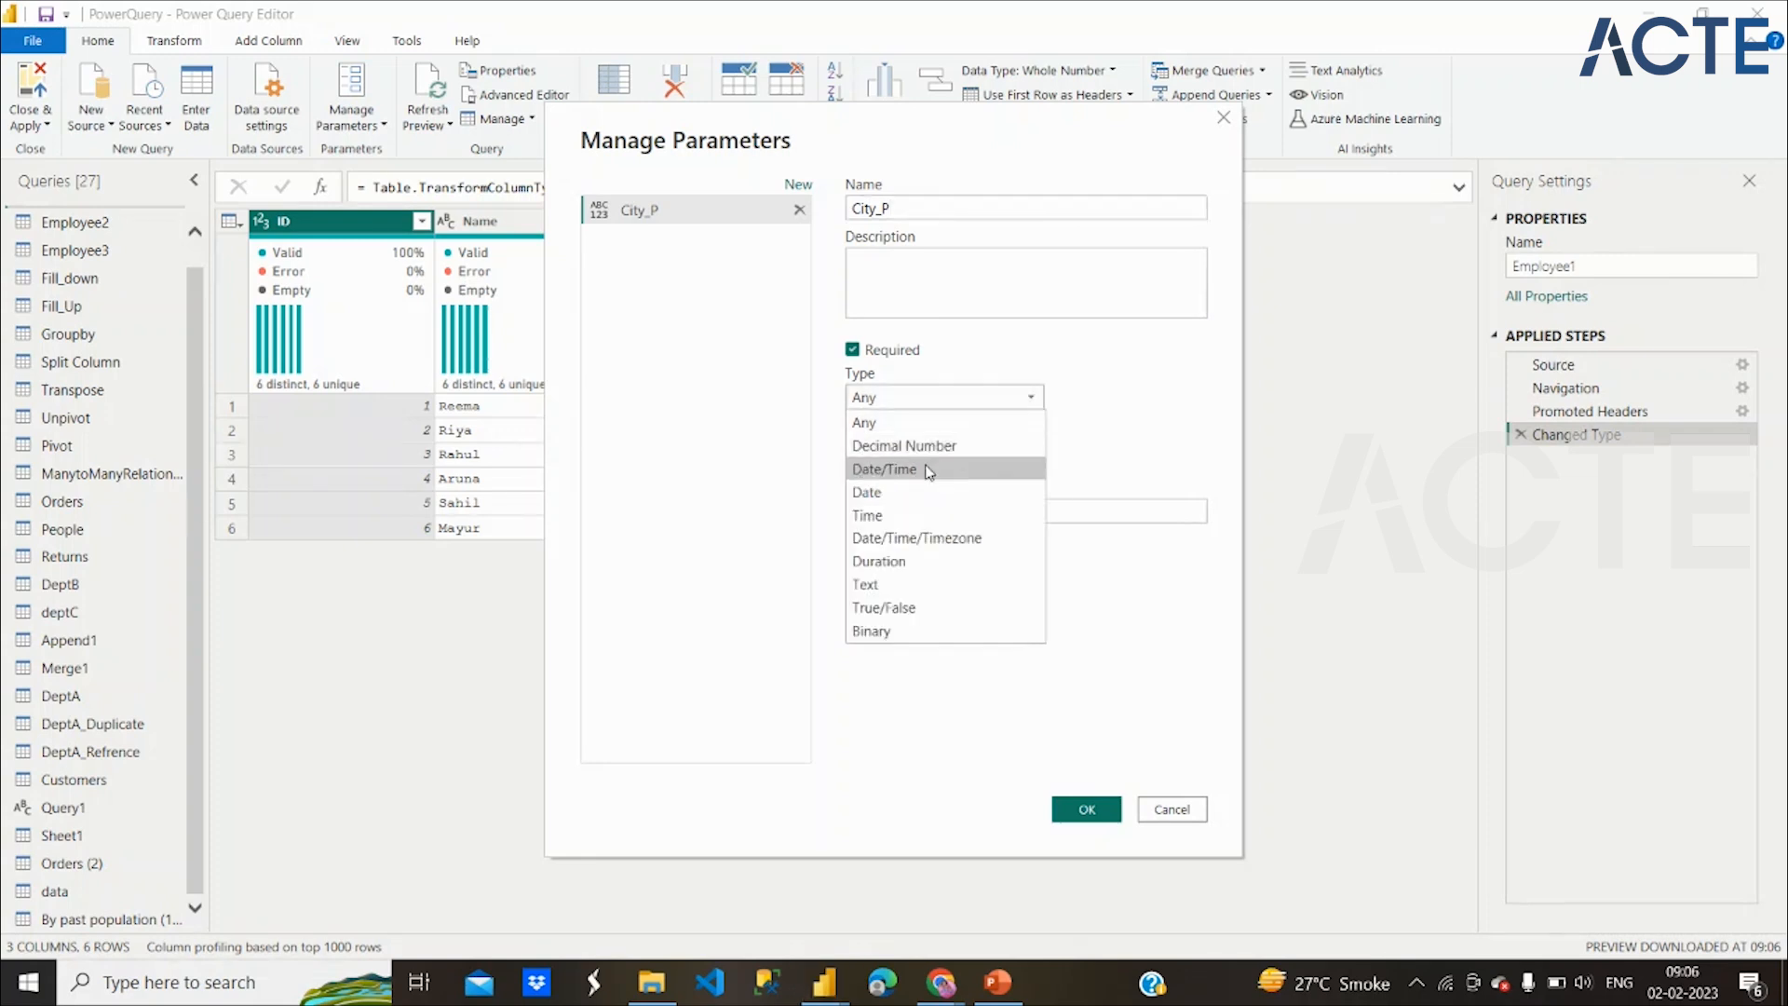
left_click(877, 585)
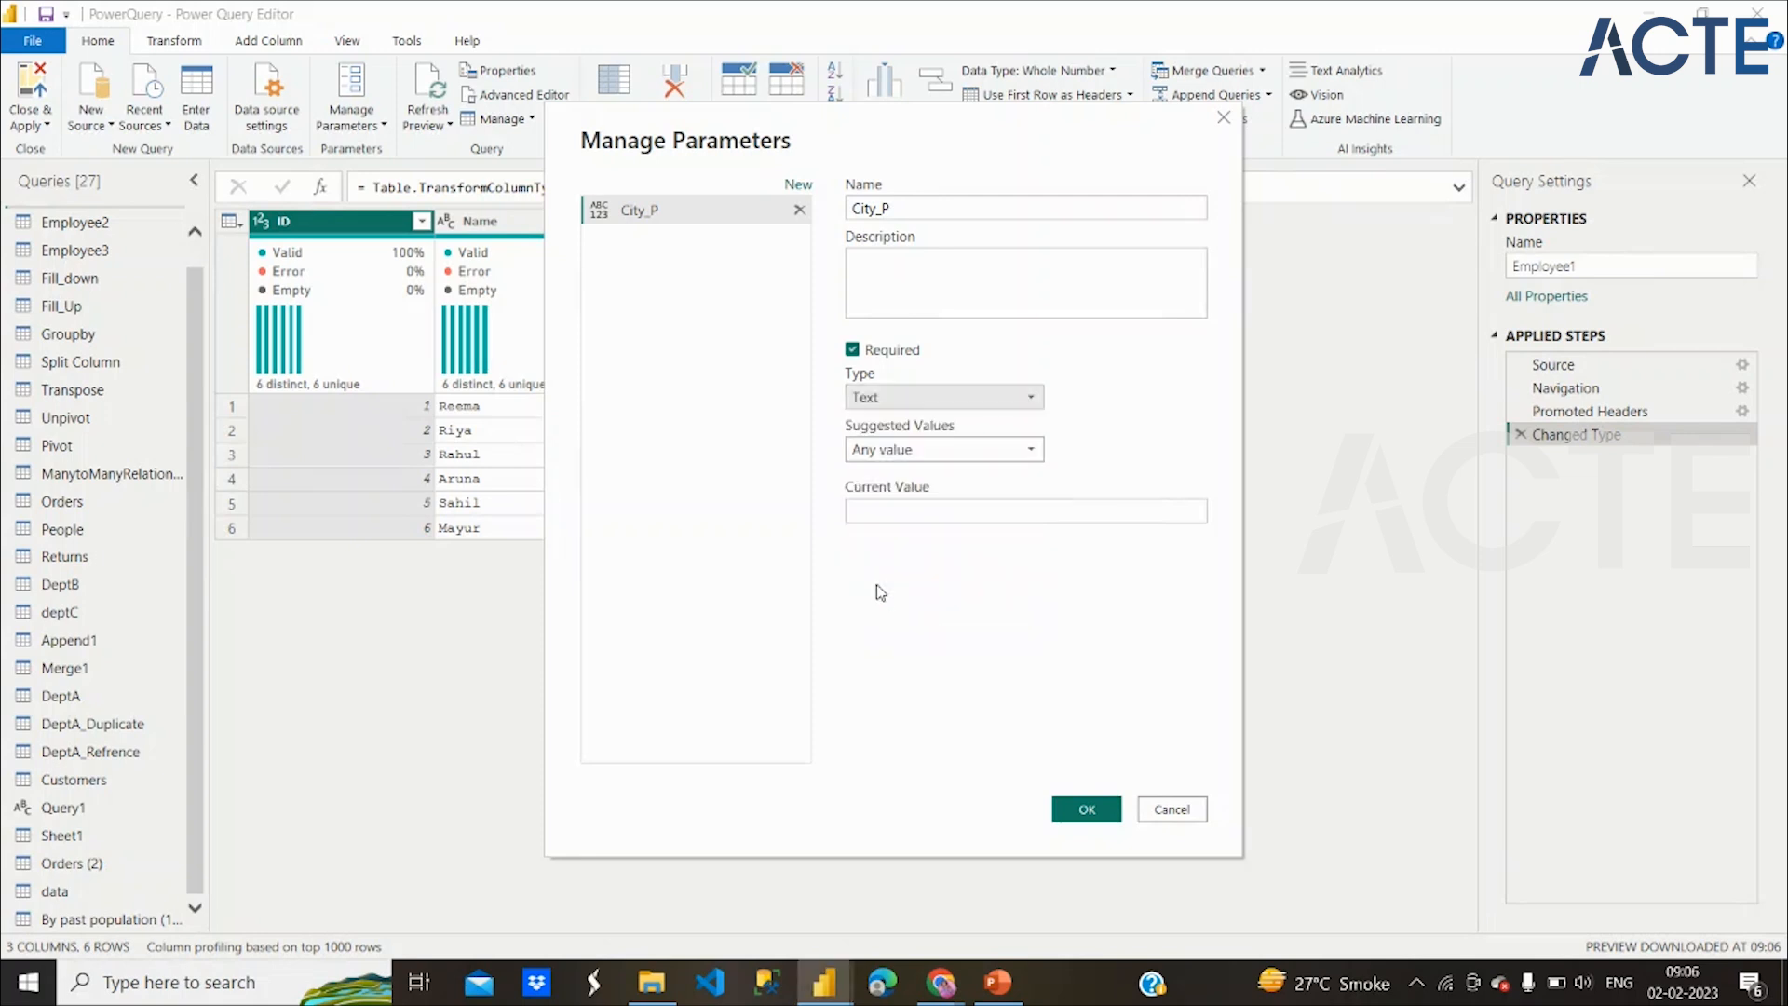
Try List of values and Query as the suggested values of City_P, looking through the queries offered
left_click(897, 454)
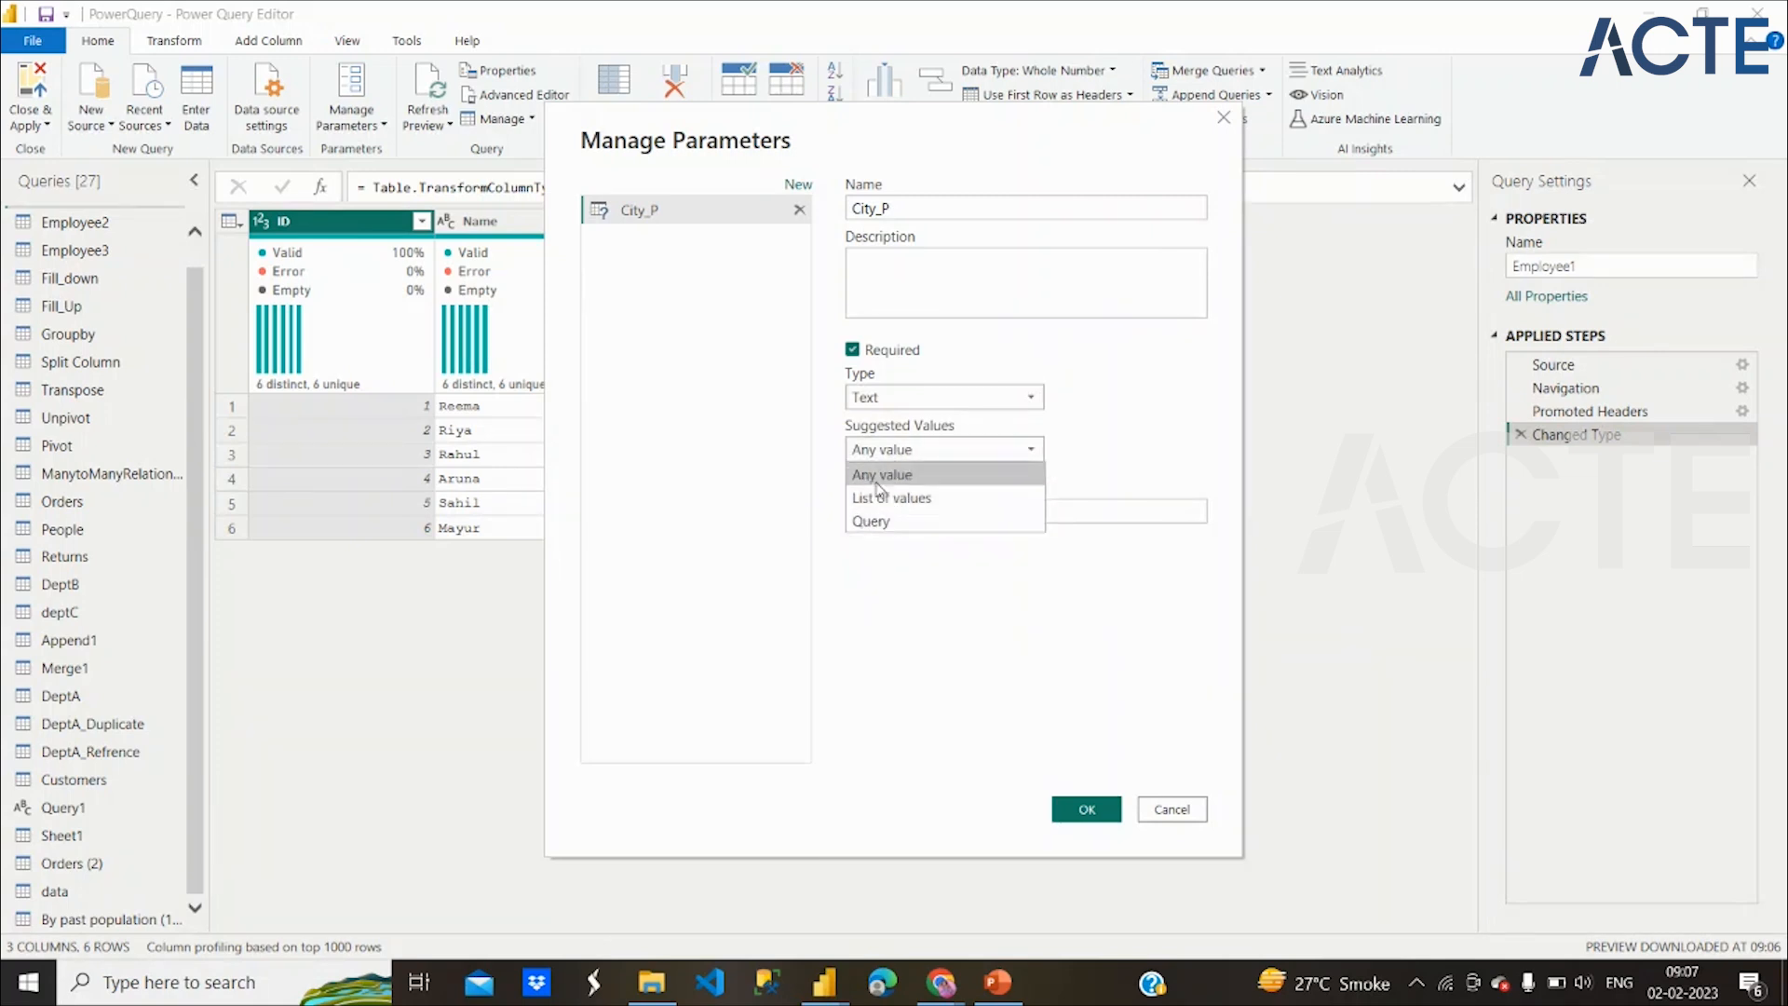
left_click(1073, 509)
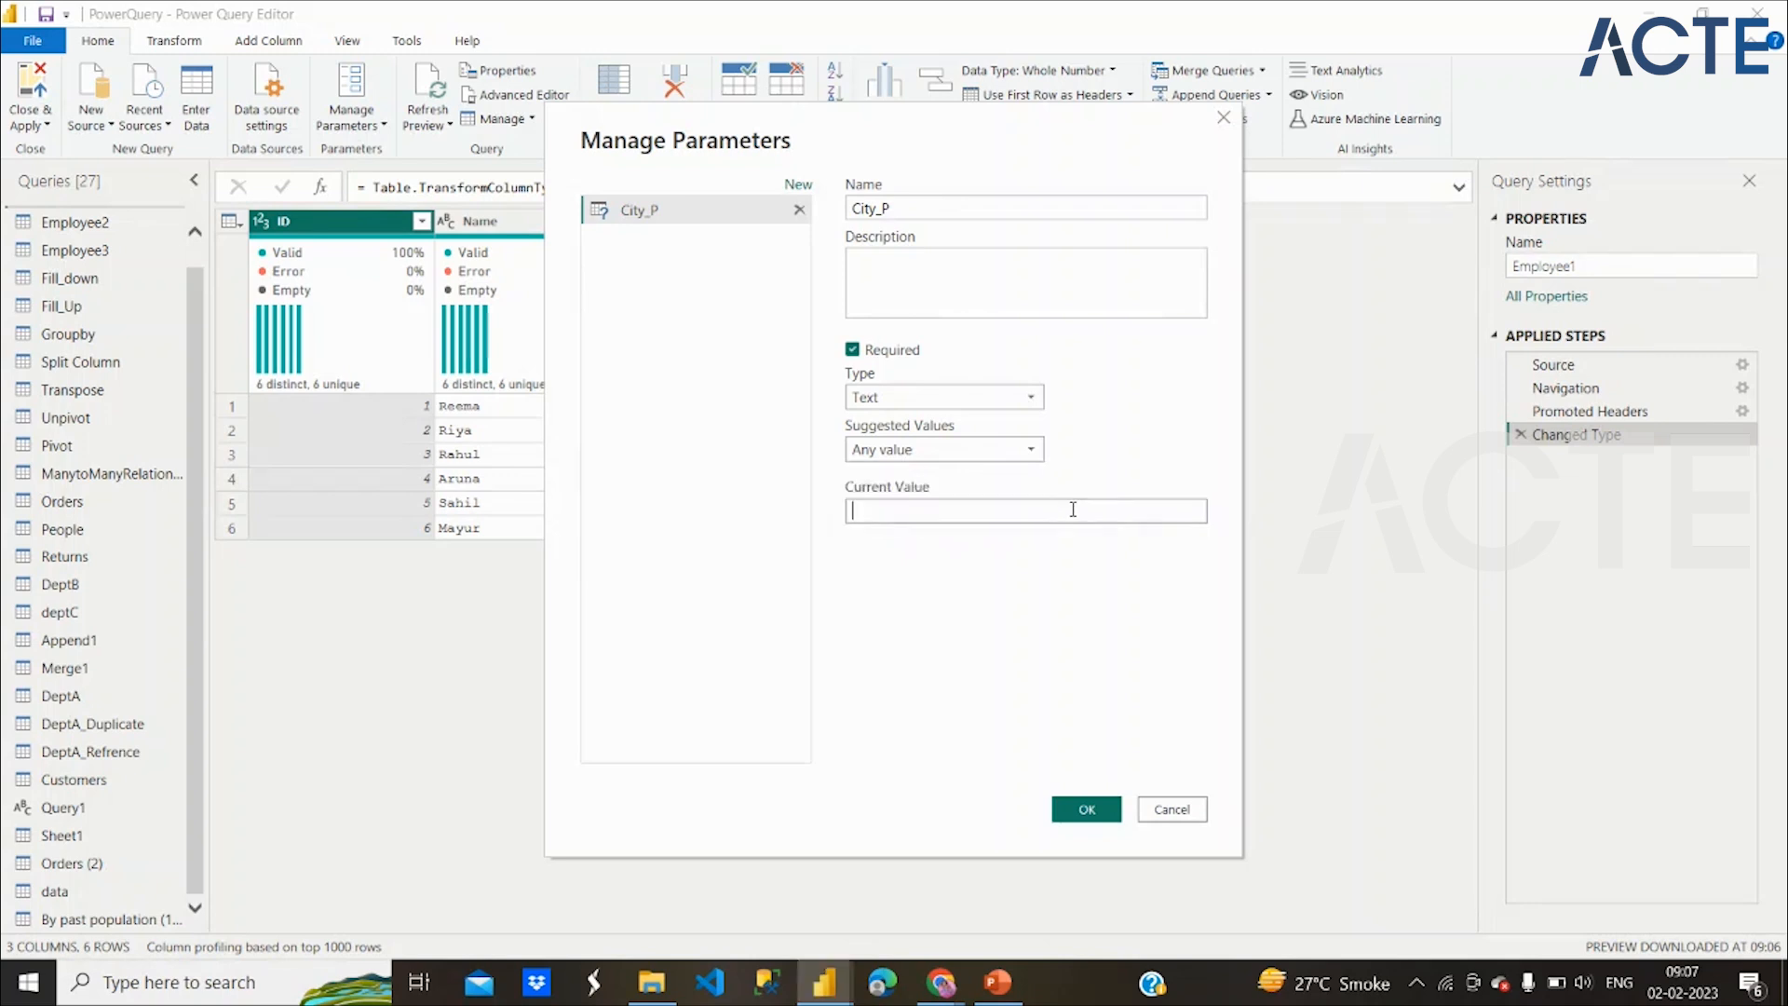
left_click(949, 453)
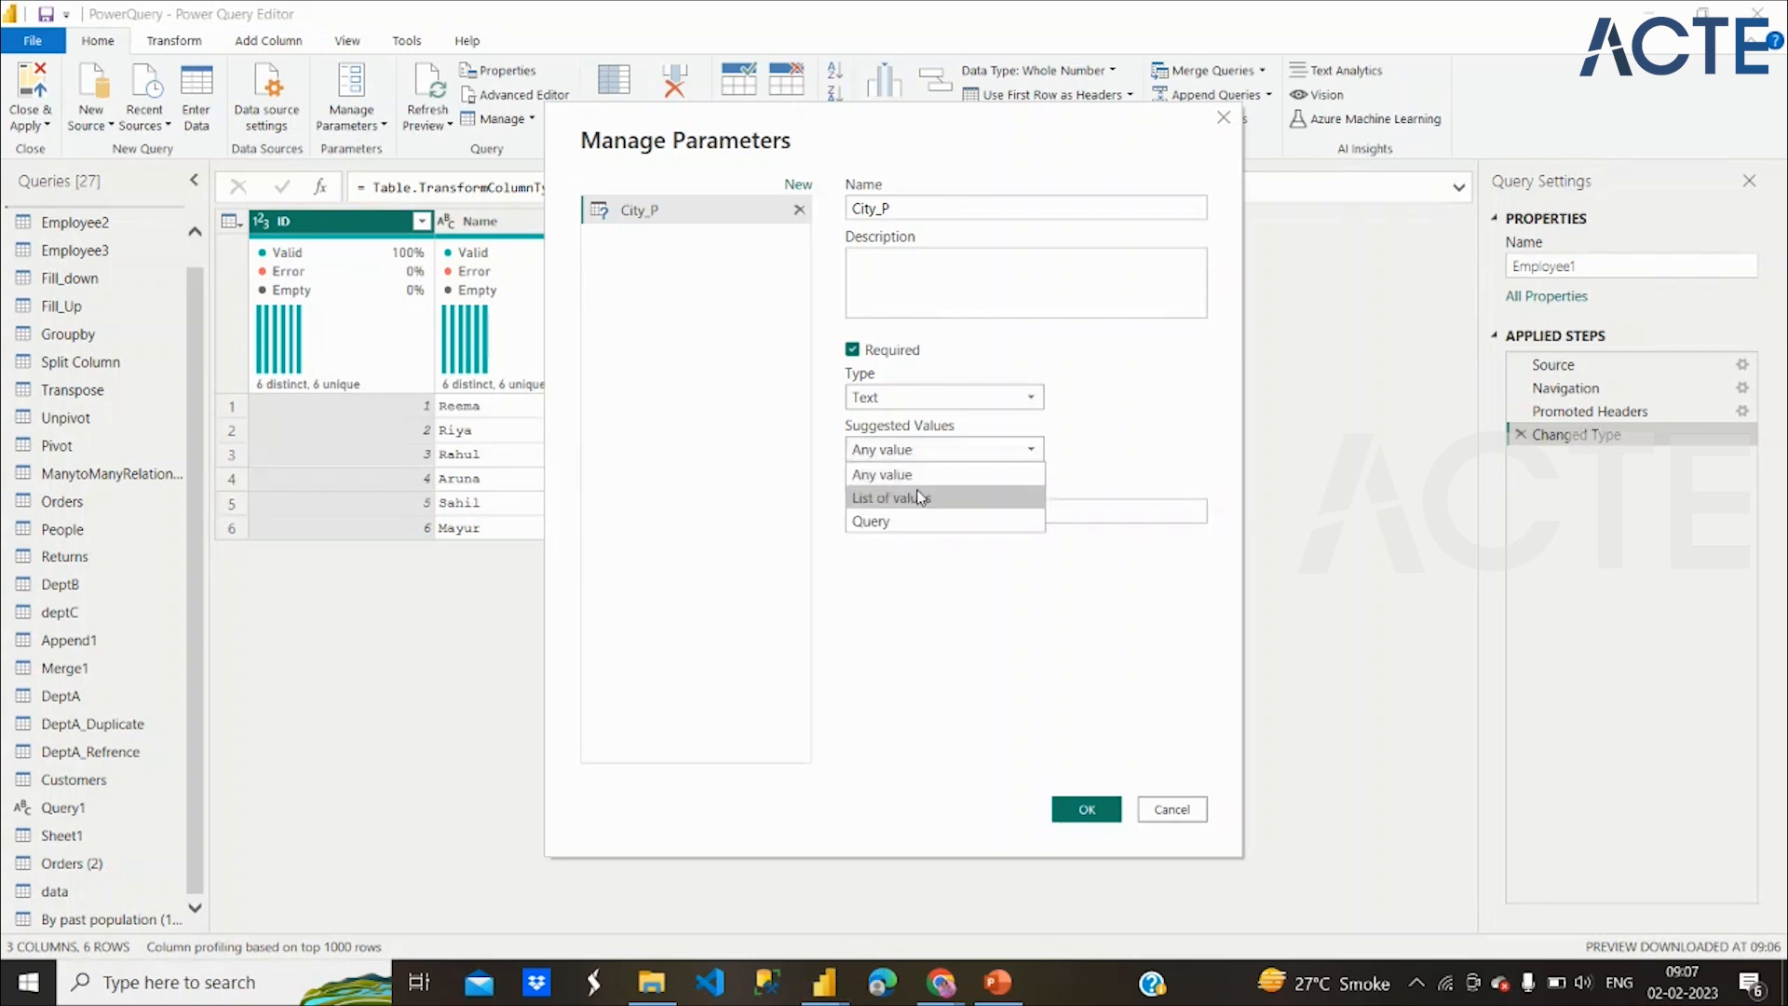
left_click(1101, 513)
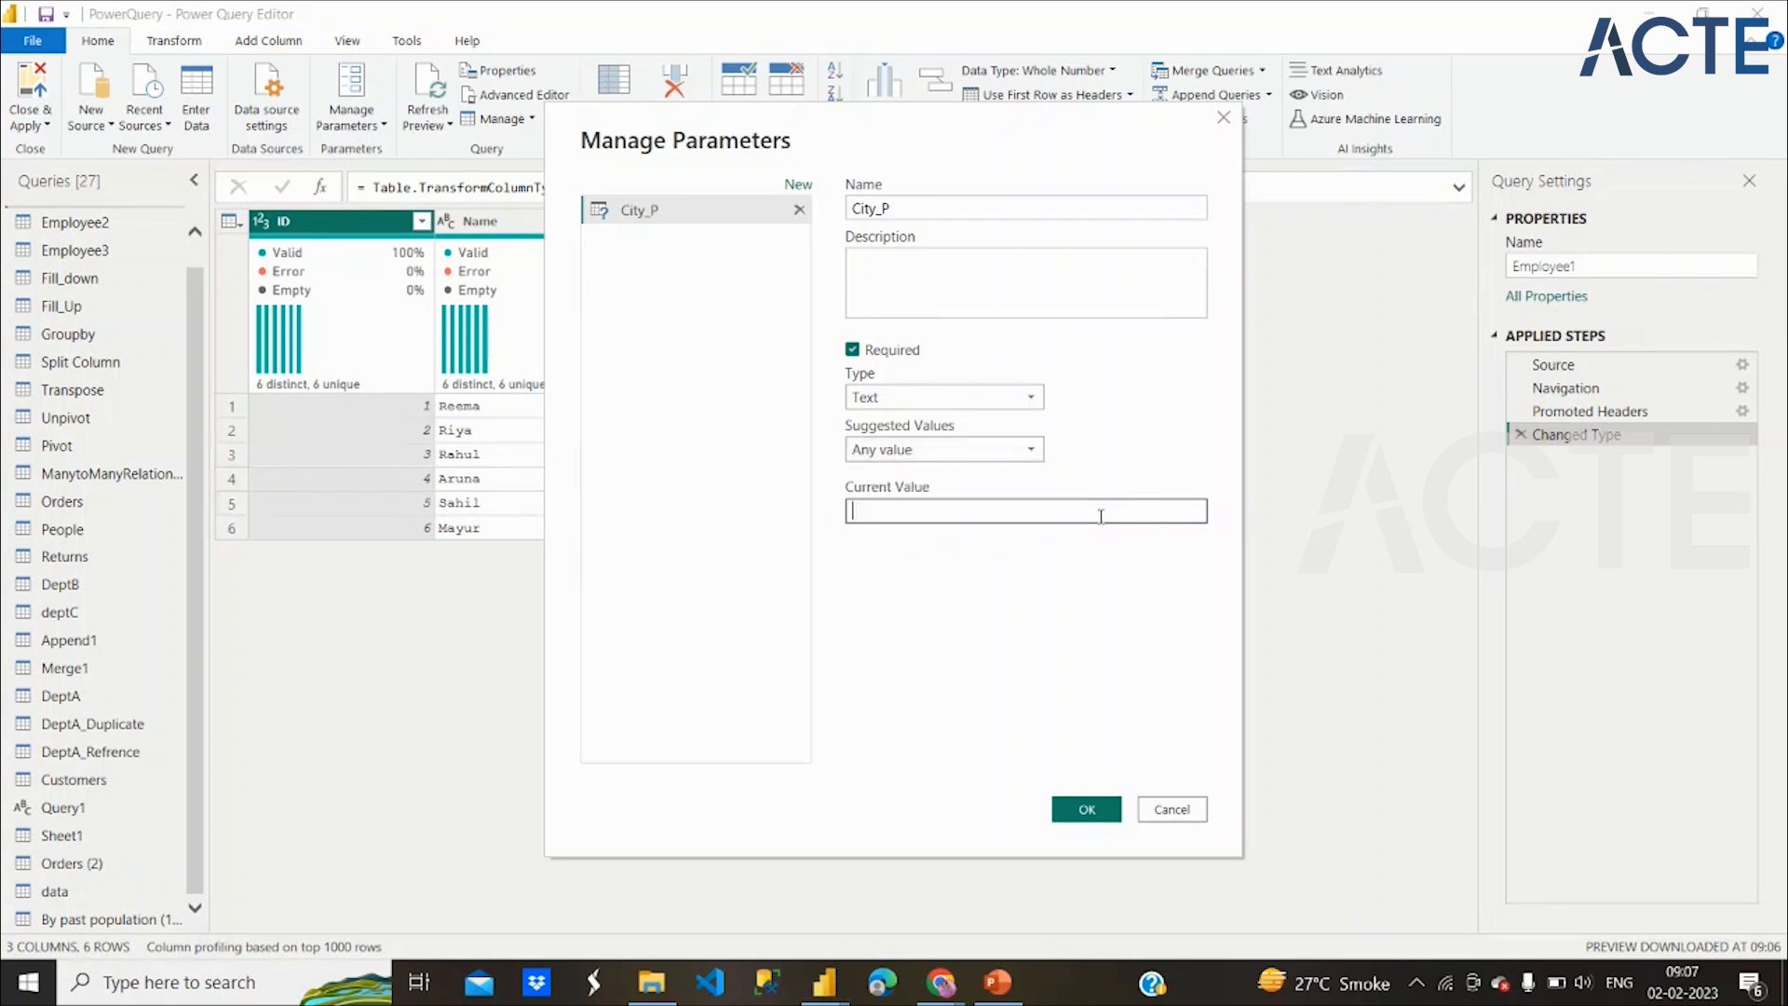
left_click(934, 449)
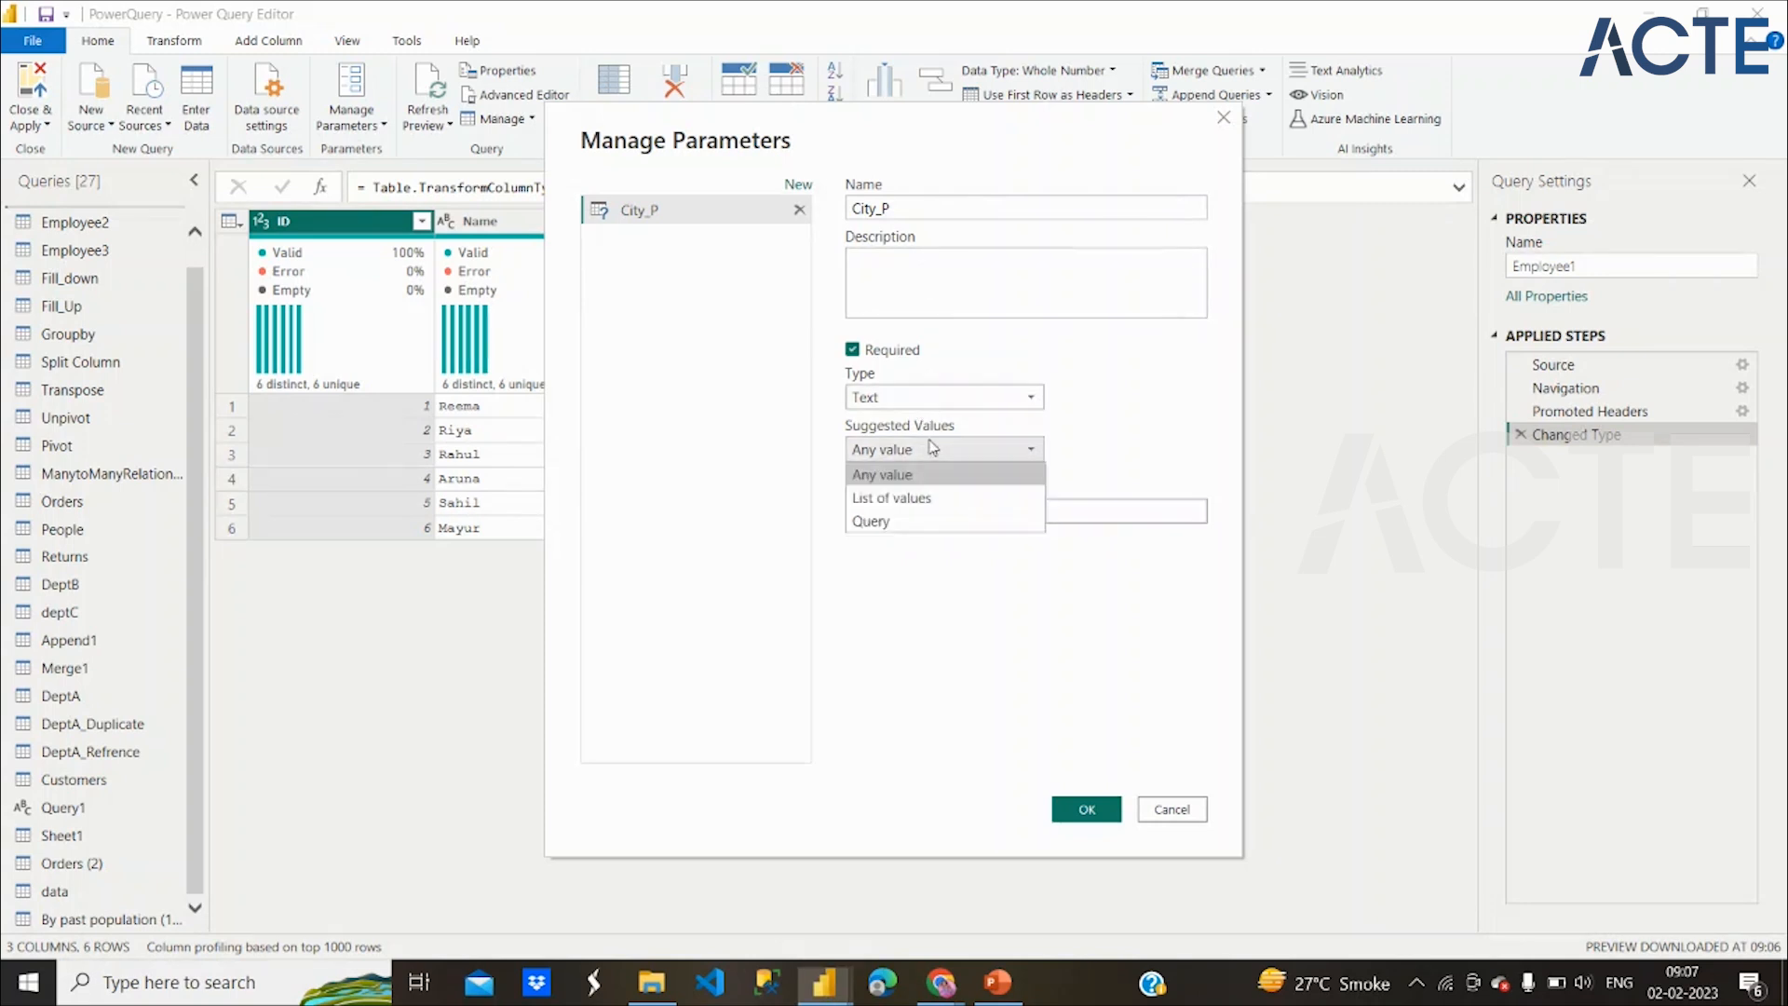
left_click(891, 500)
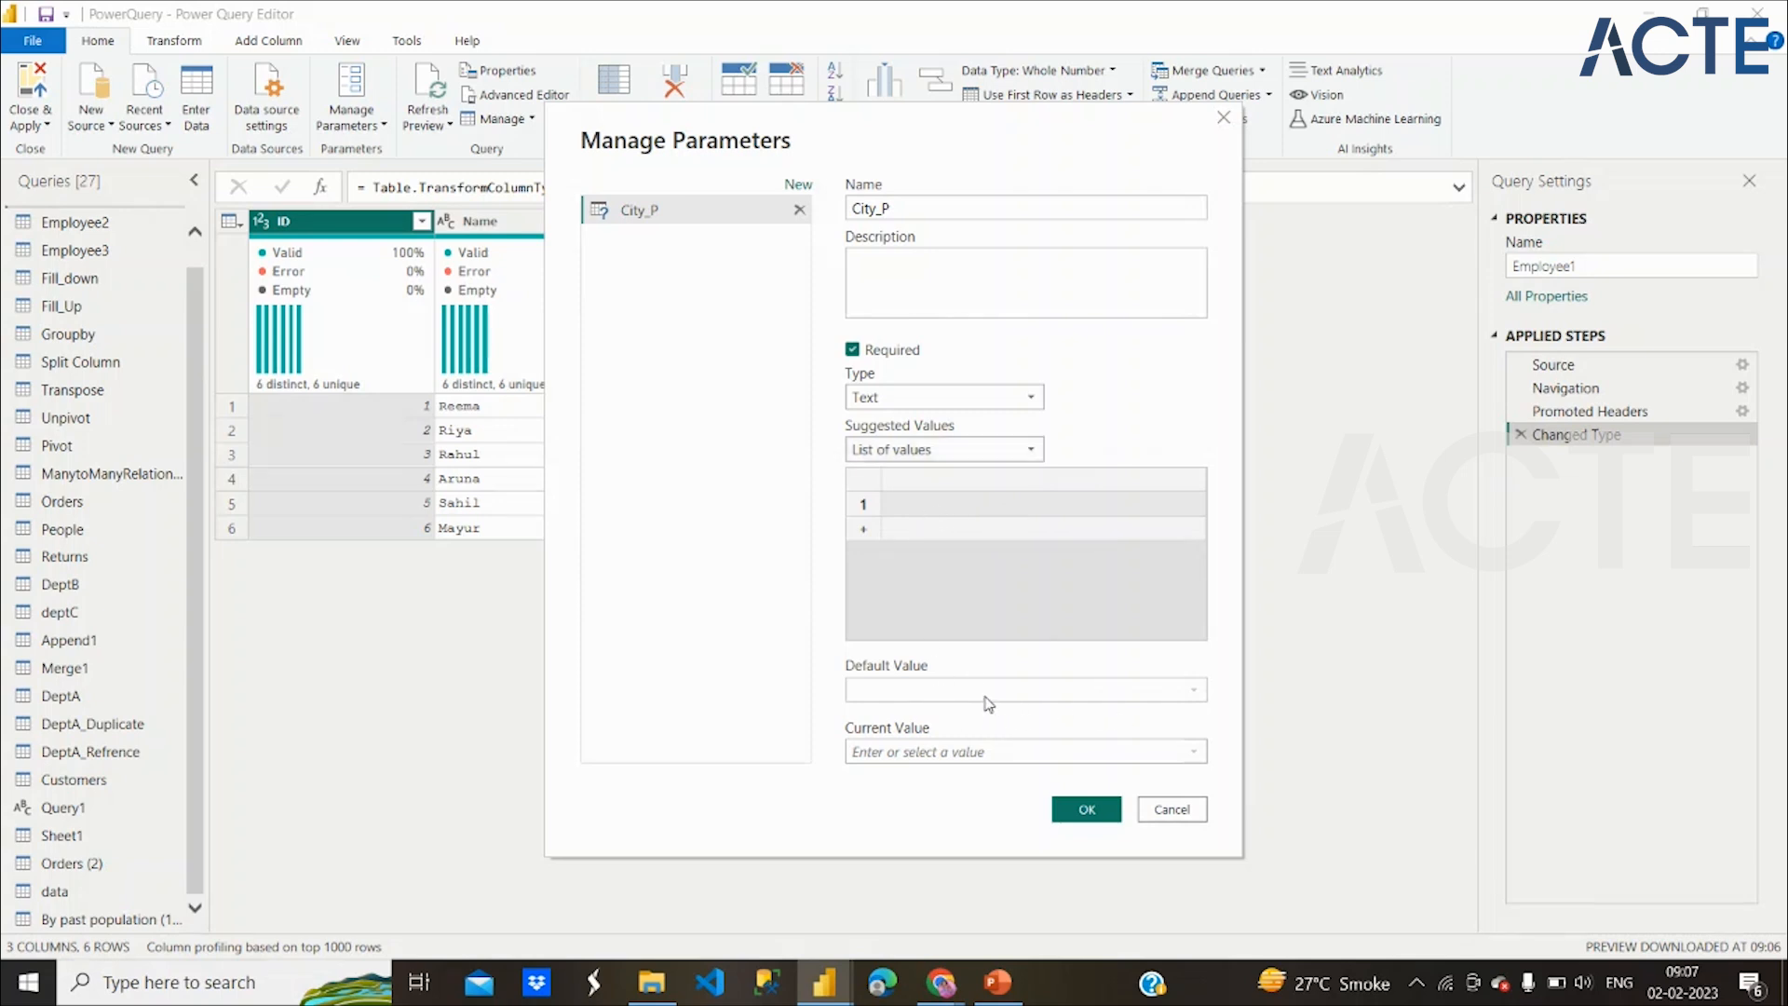
left_click(962, 452)
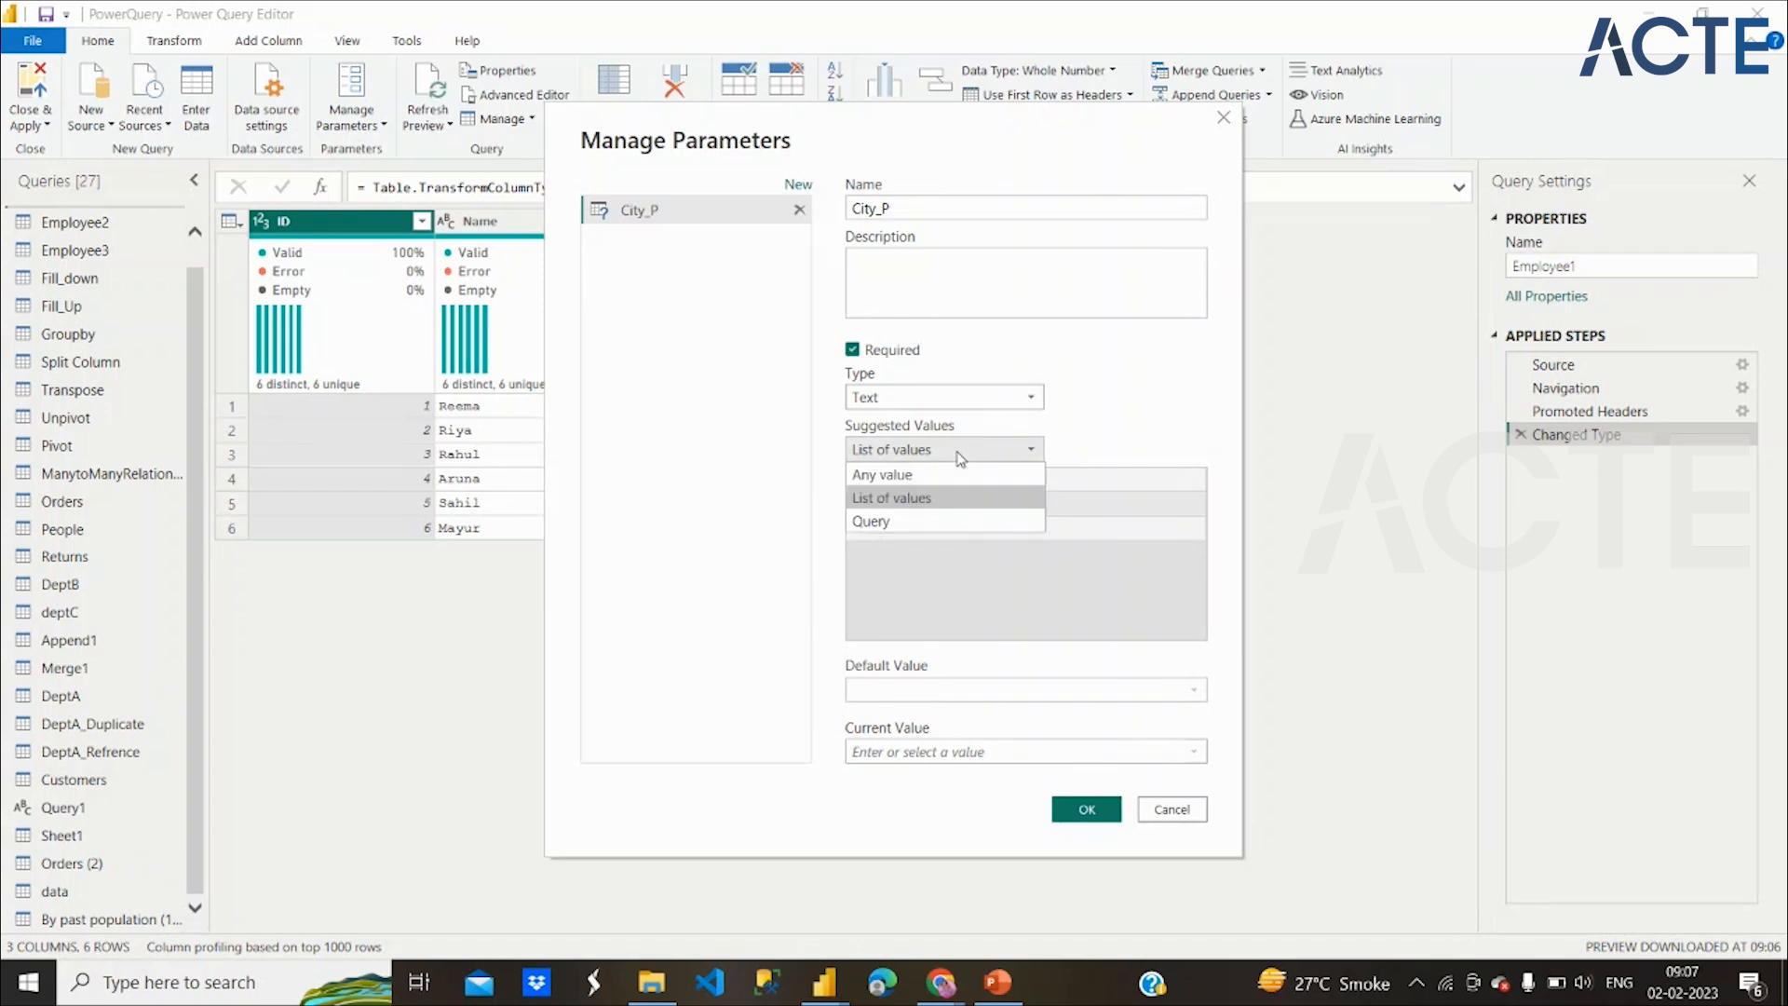
left_click(914, 523)
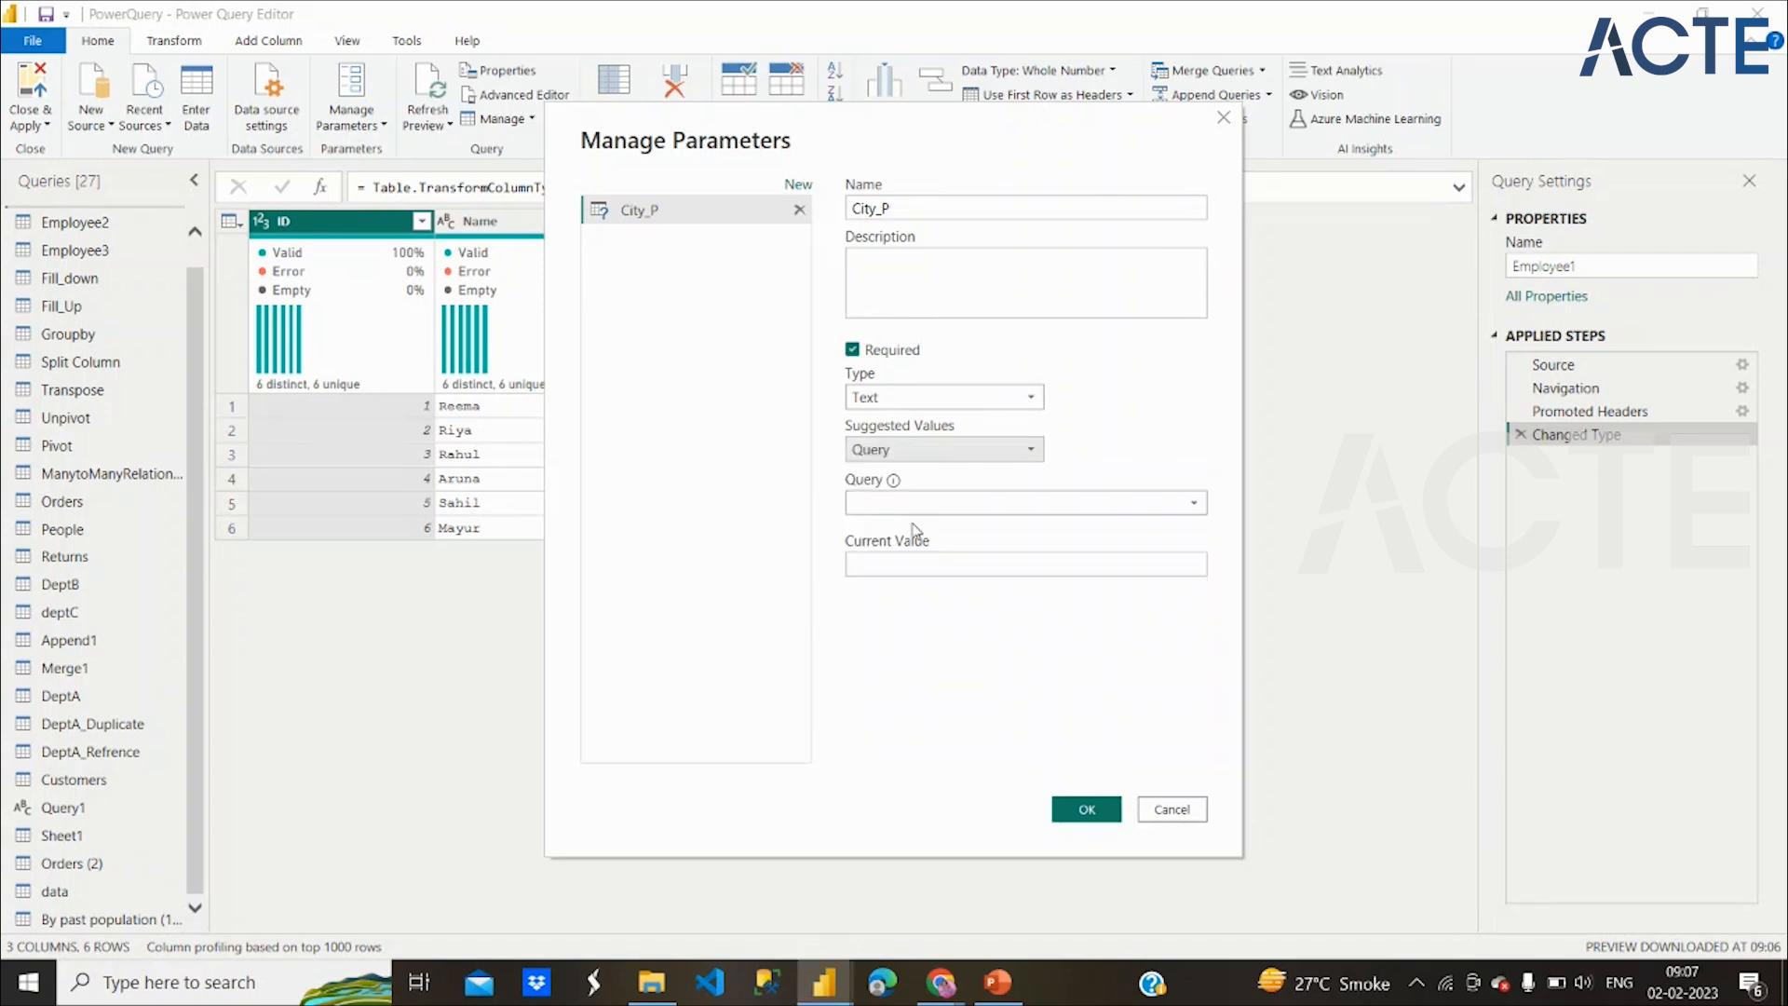
left_click(927, 508)
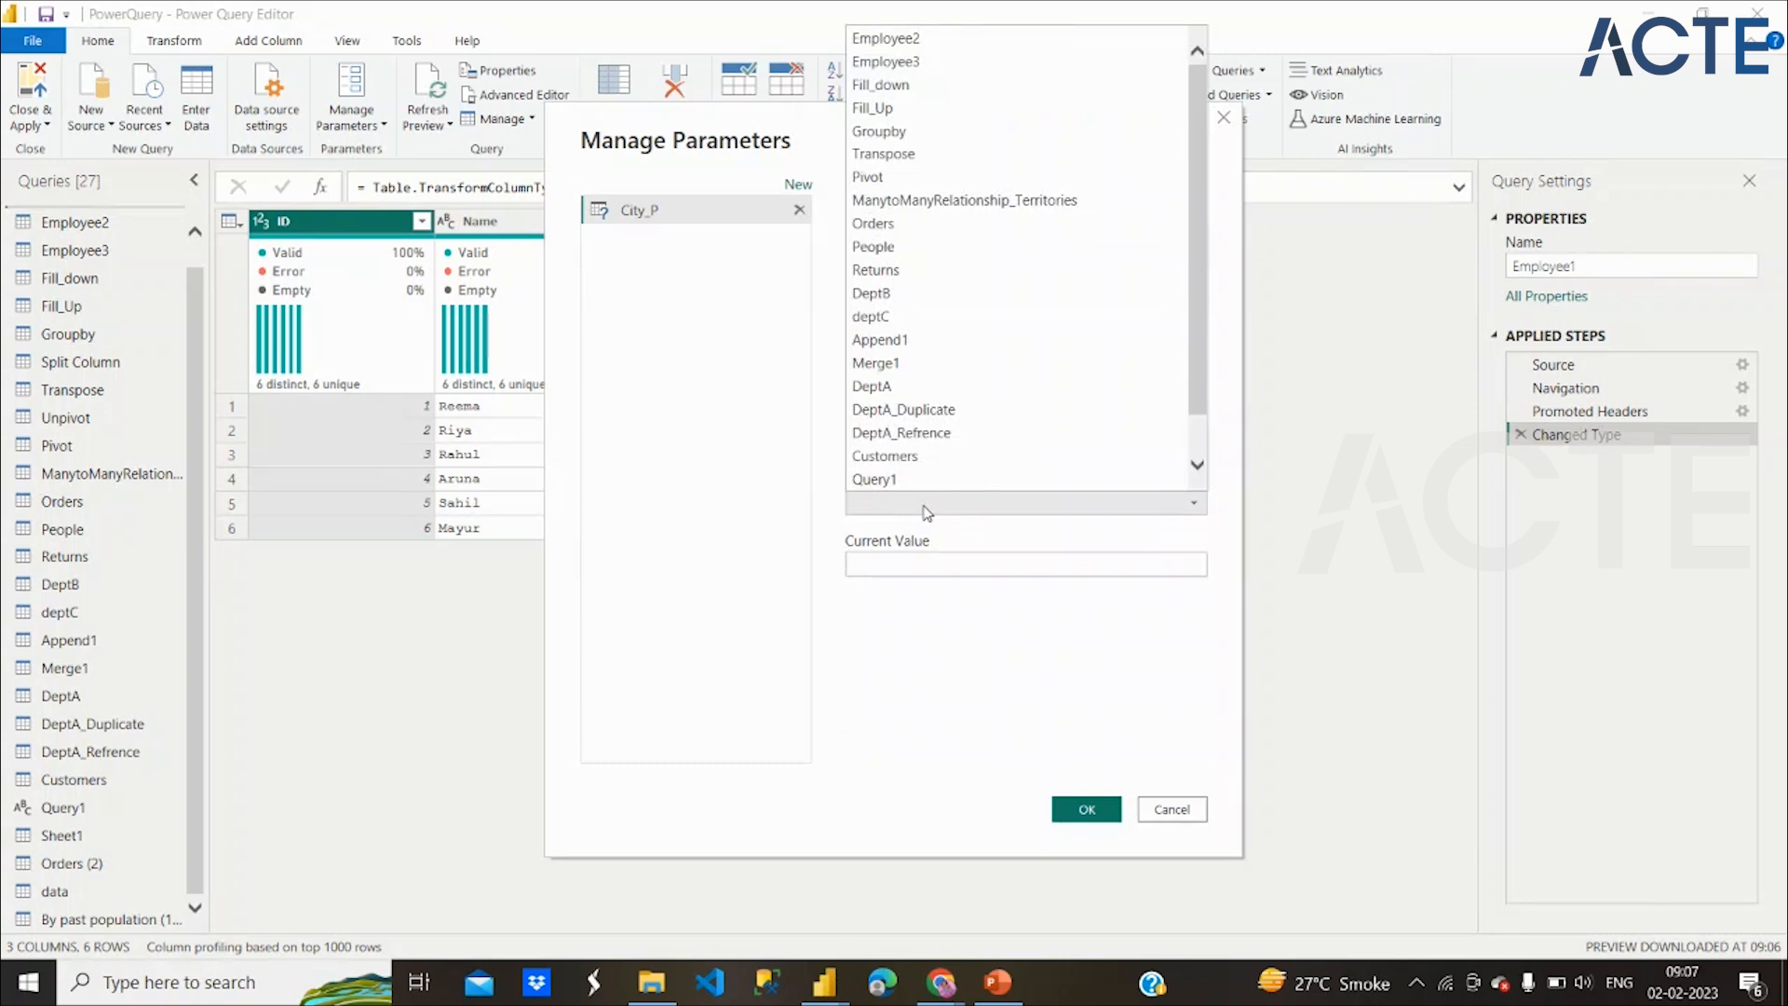
scroll(934, 403, "down", 1)
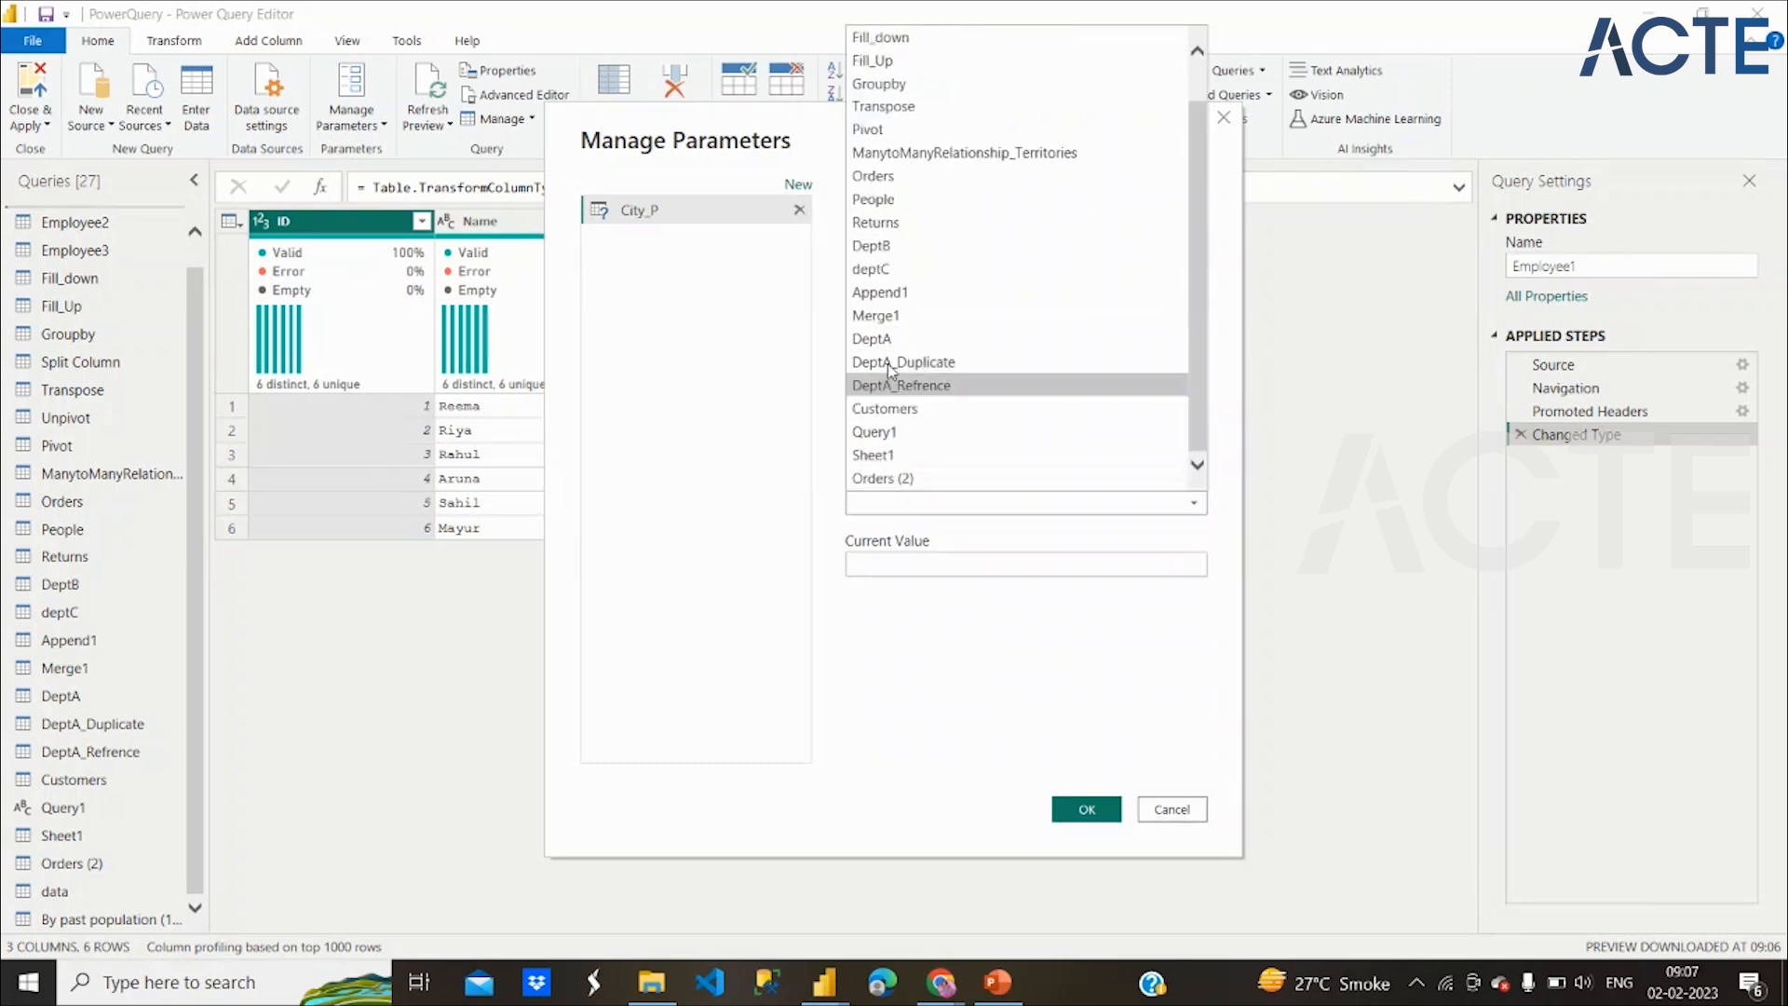
left_click(913, 510)
mouse_move(895, 482)
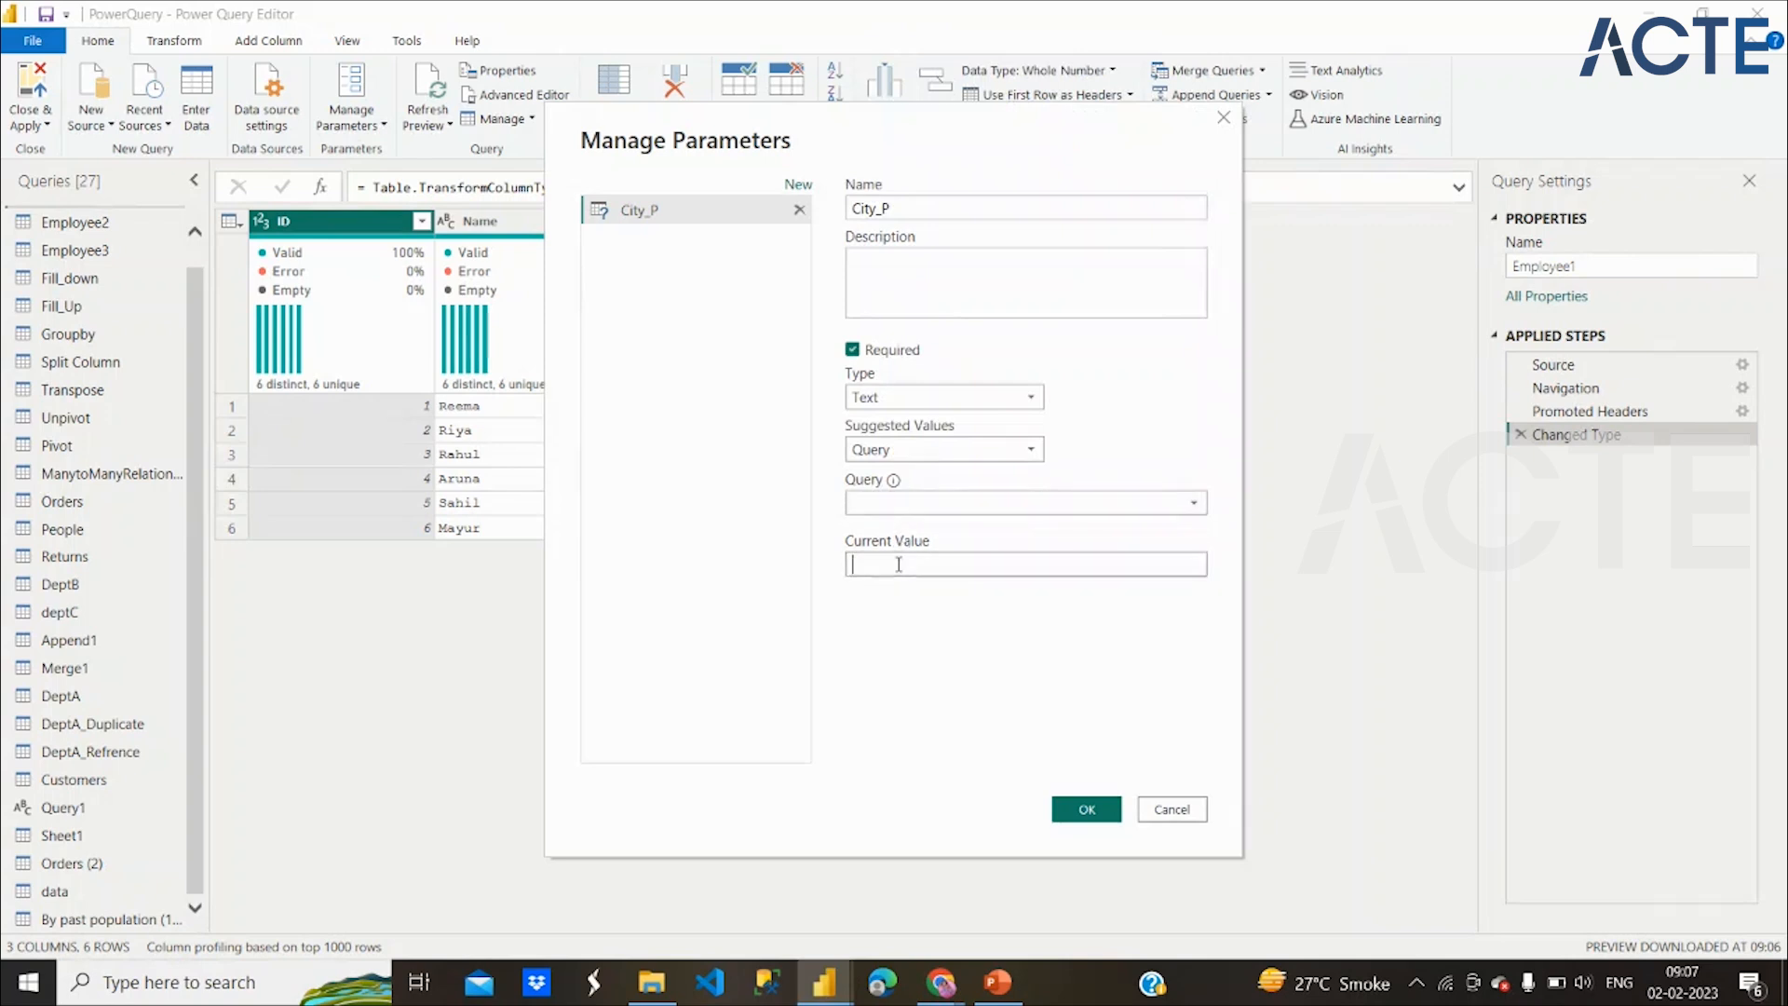
Set the suggested values of City_P to Any value, enter Akron as its current value and create the parameter
left_click(880, 451)
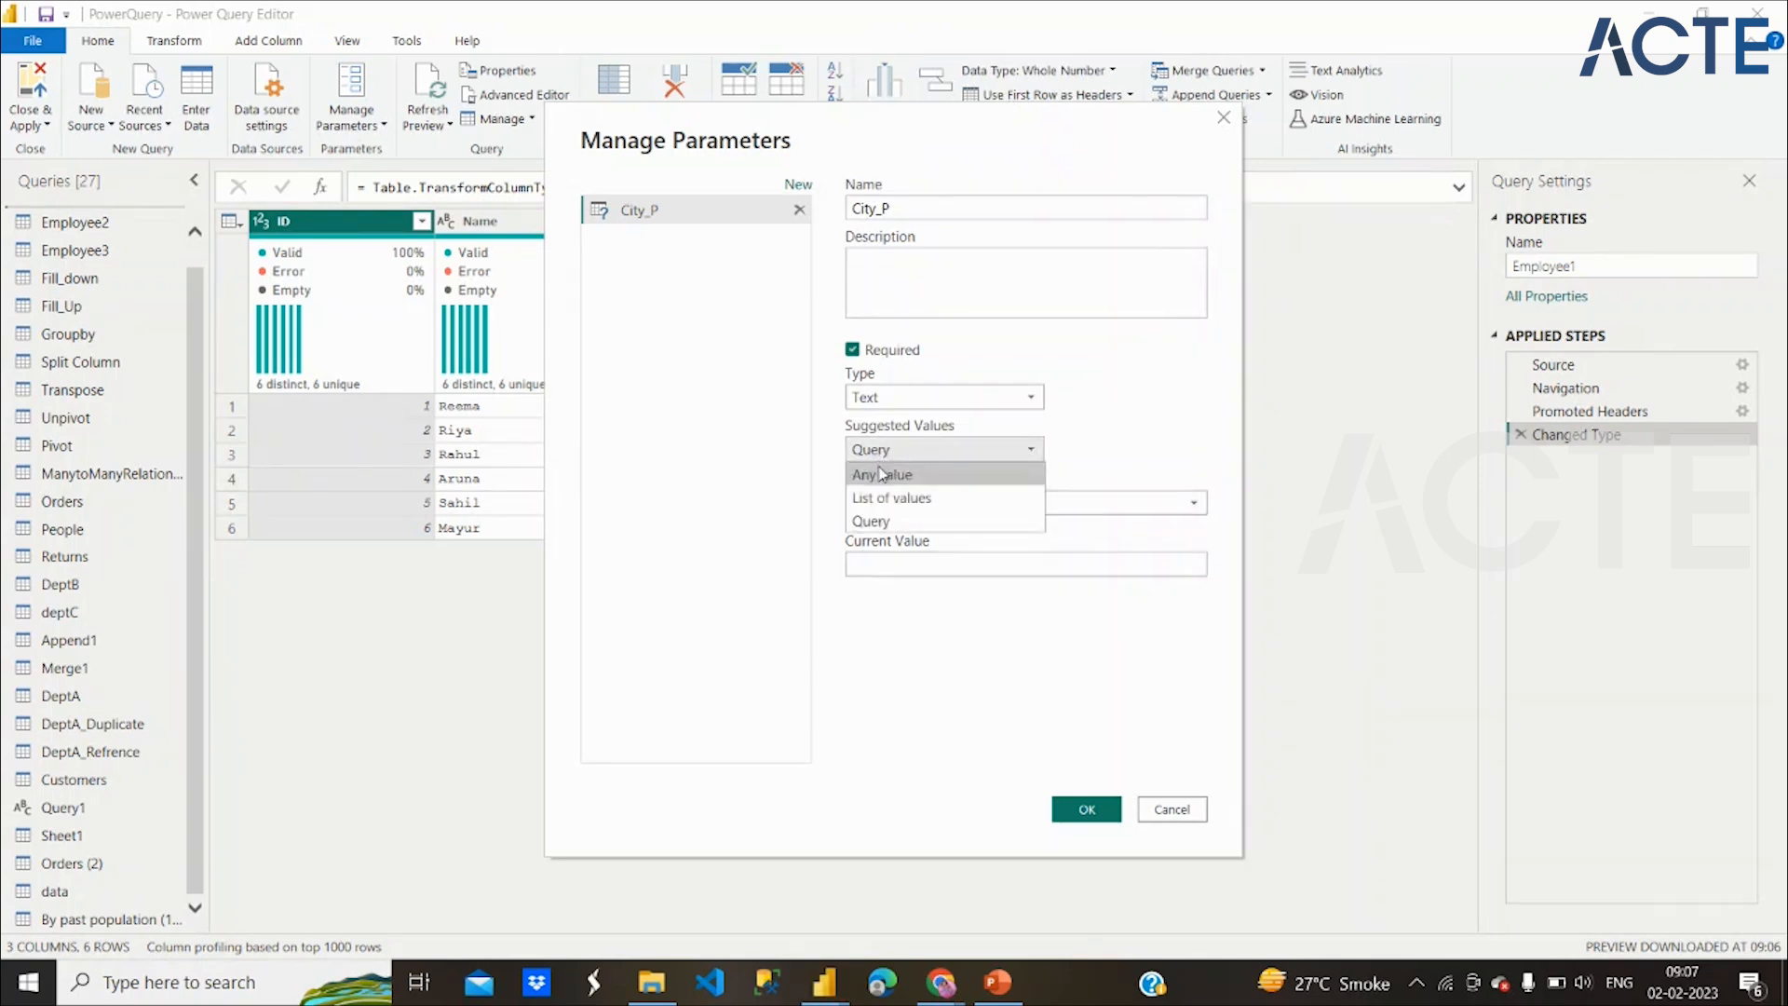
left_click(882, 474)
left_click(892, 507)
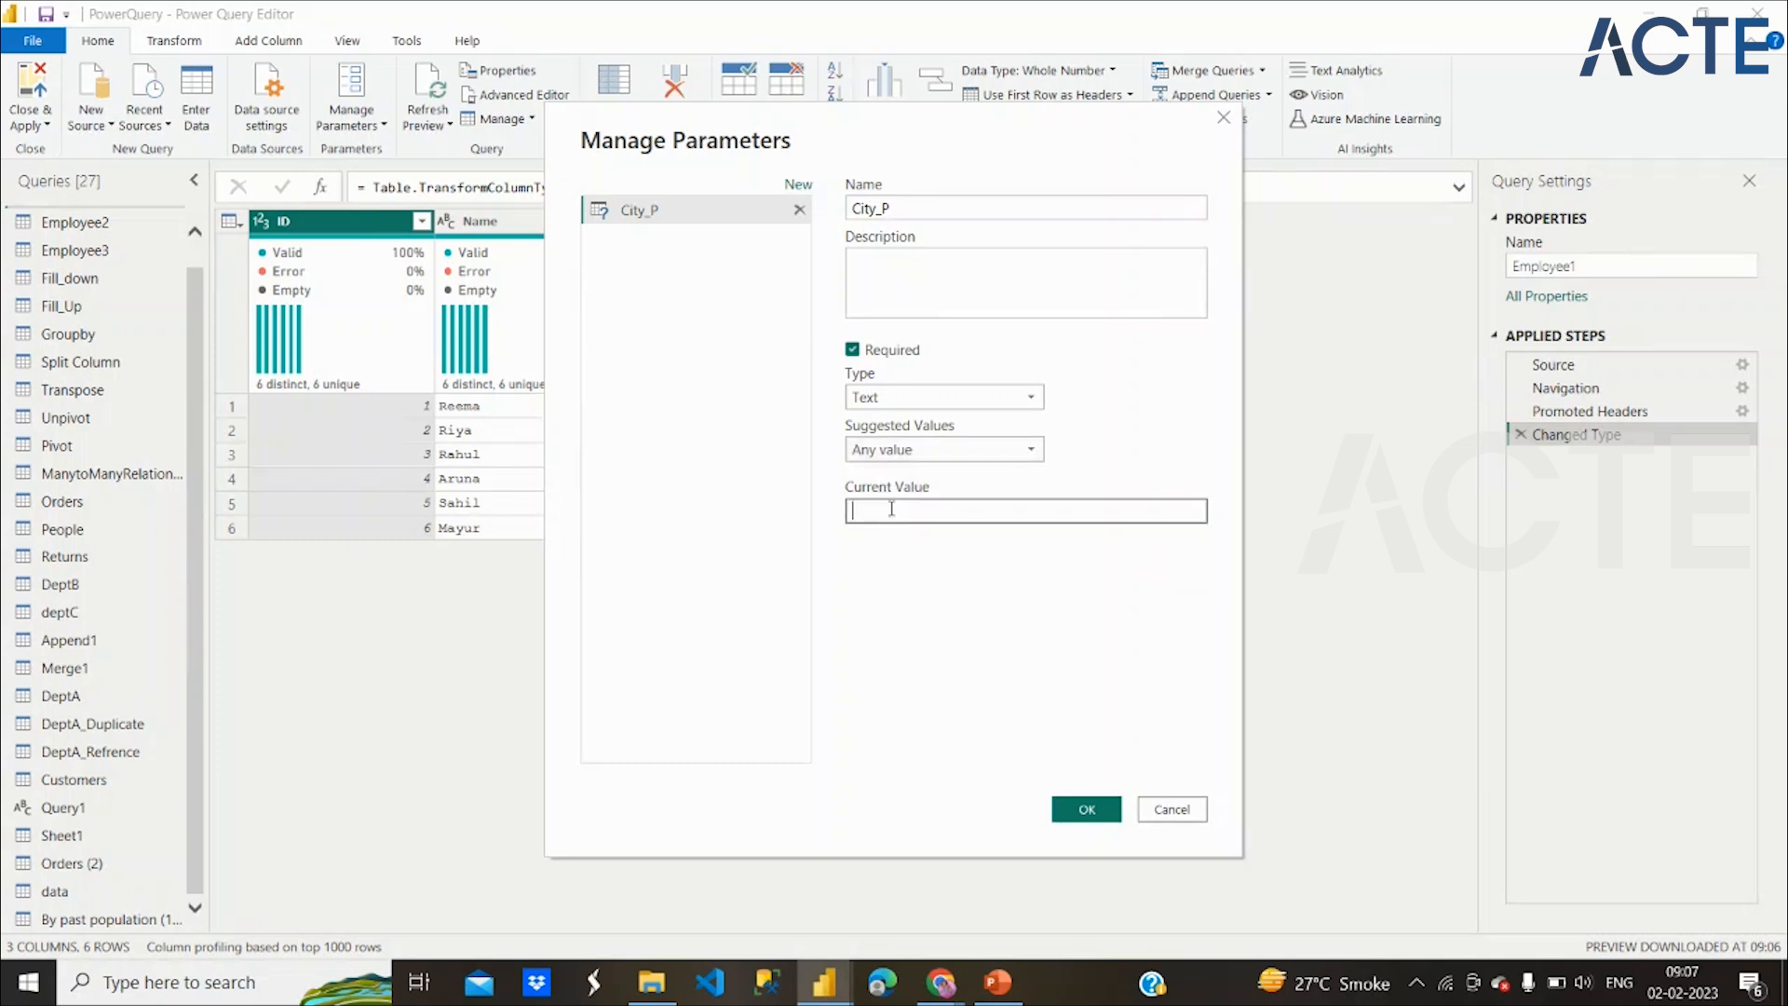
type("Akron")
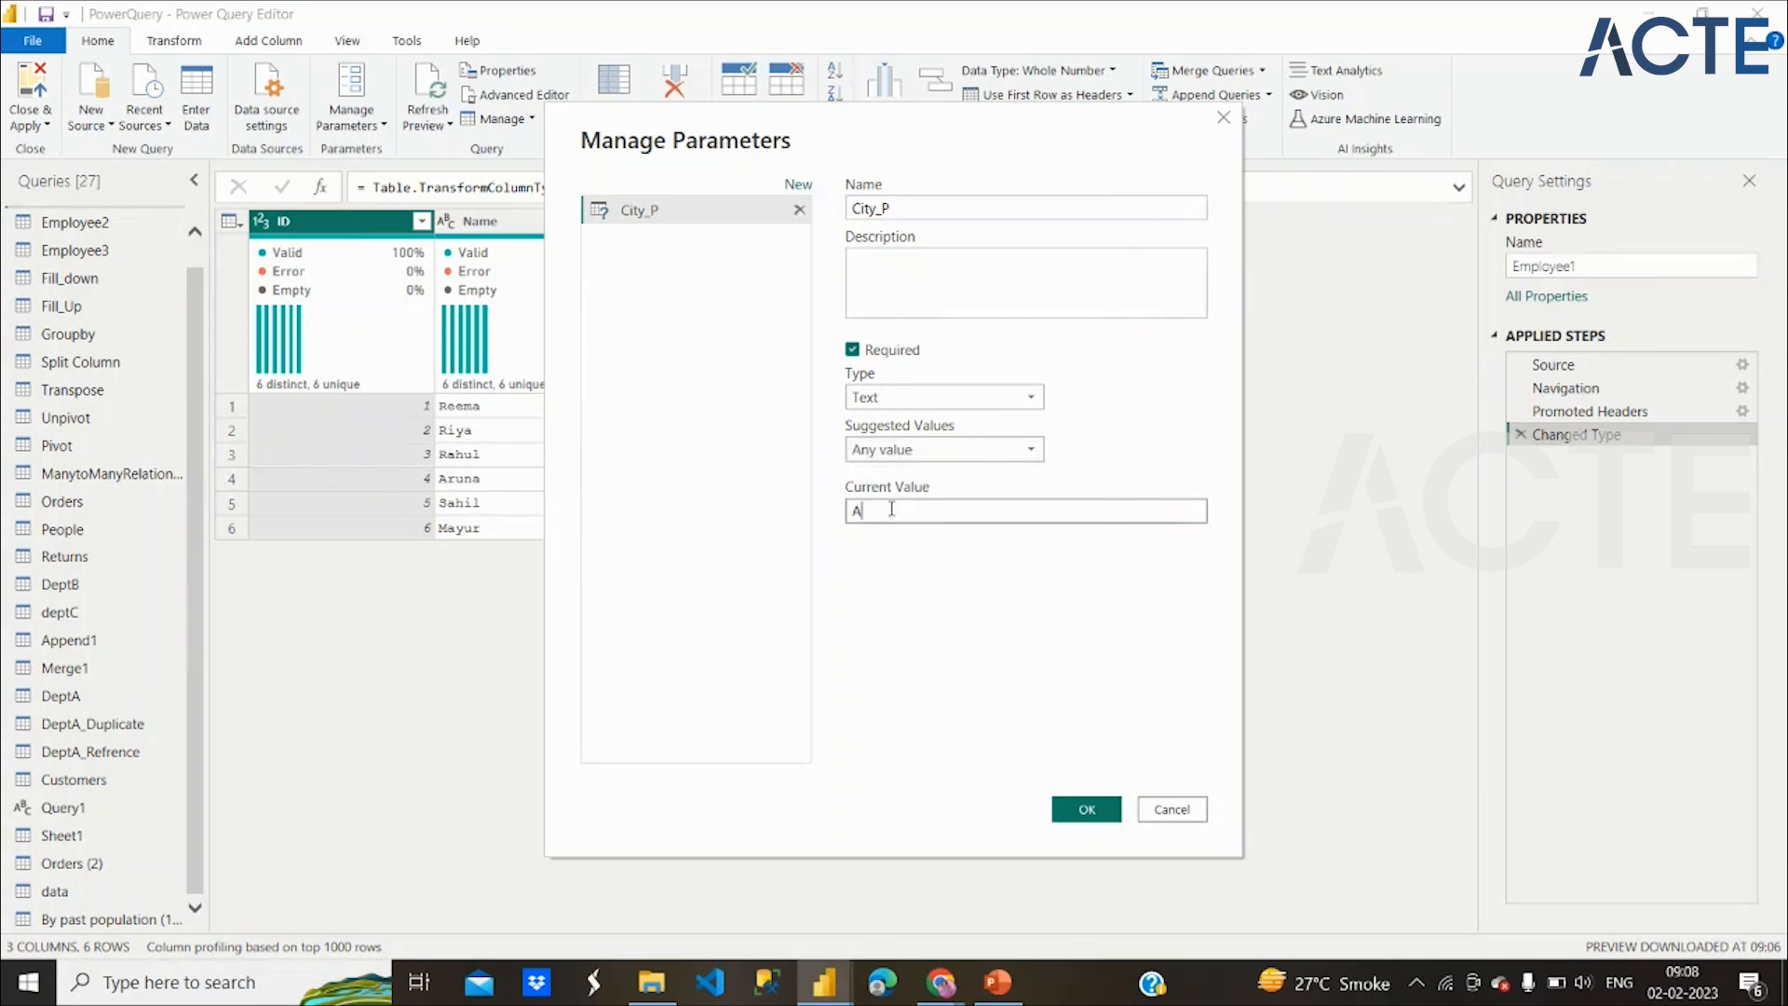
key("BackSpace")
left_click(1097, 816)
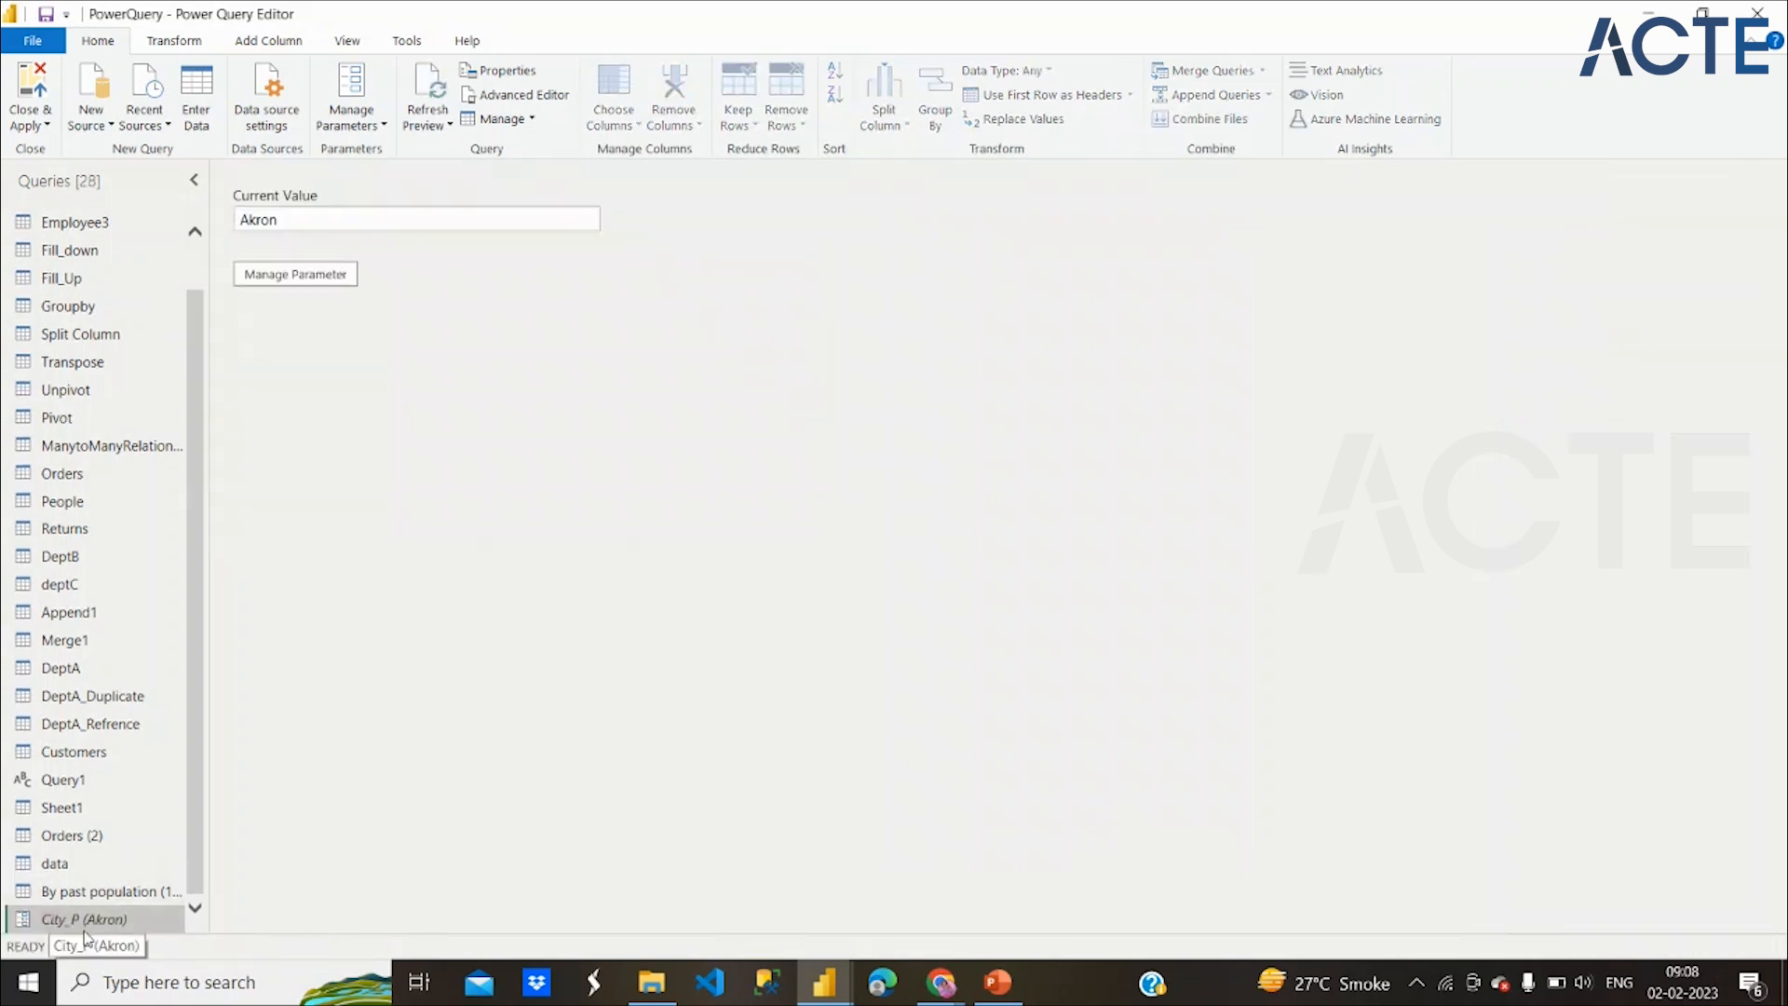
Open the Orders query, select its City column and bring up the commands available for it
scroll(101, 773, "up", 1)
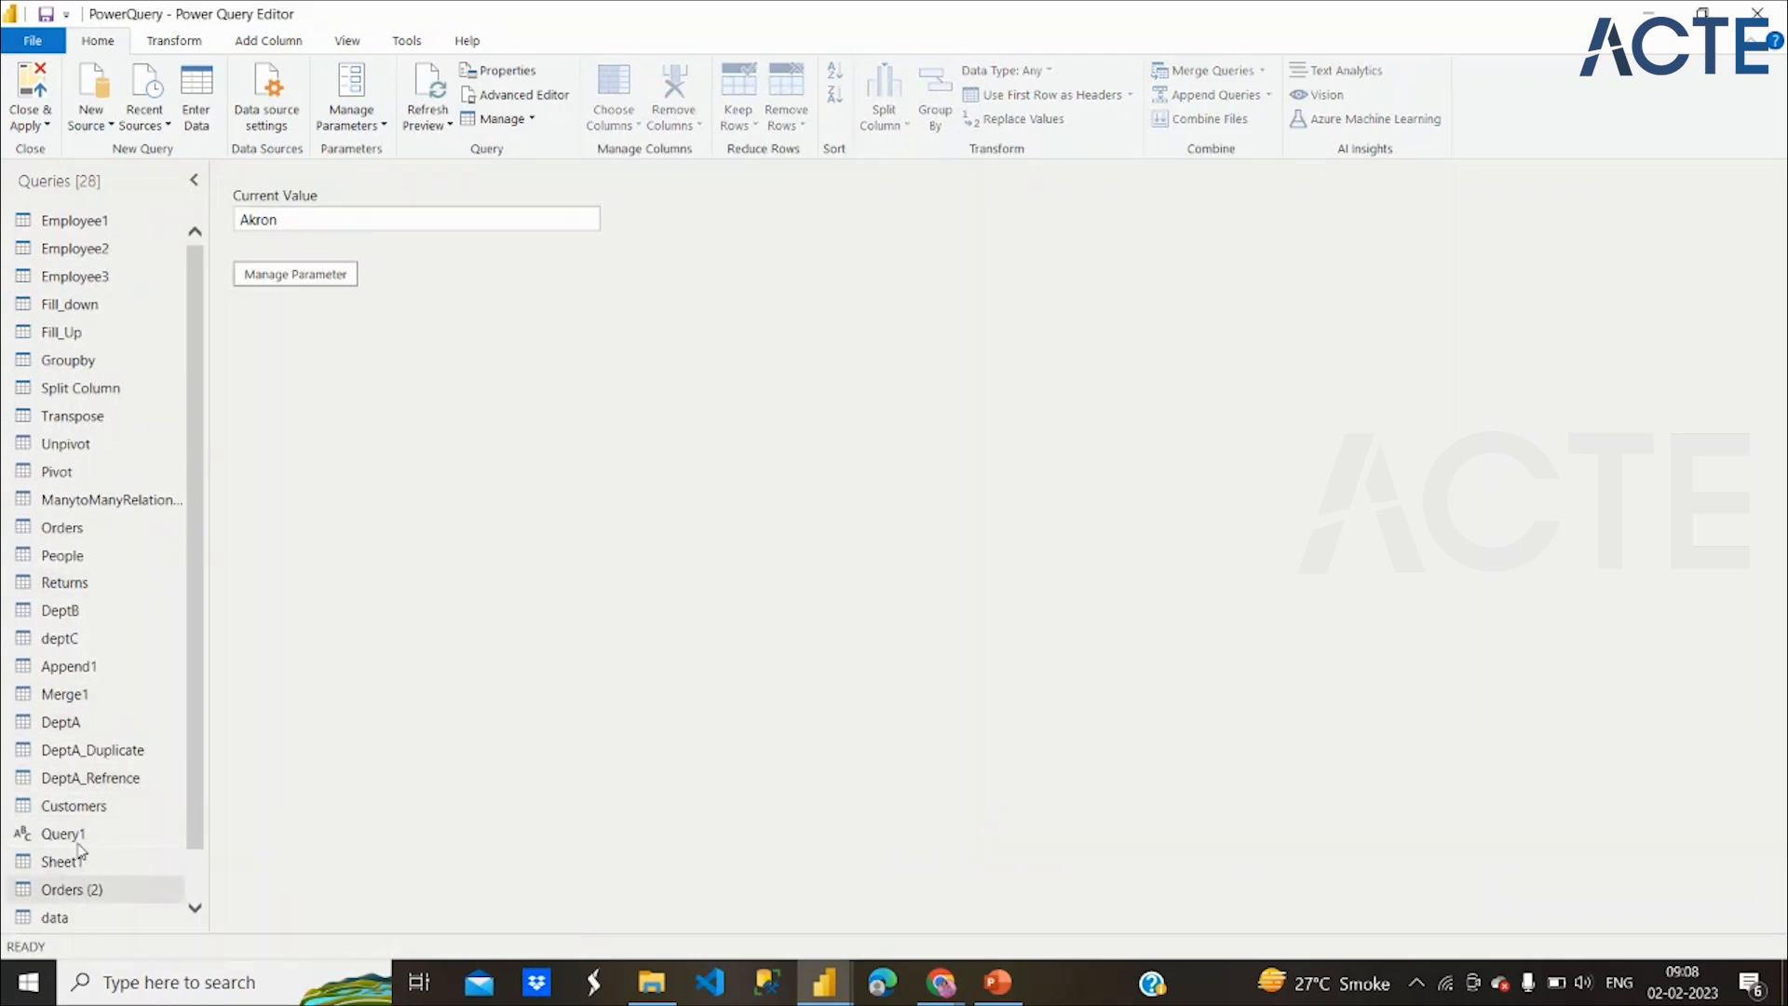
left_click(62, 529)
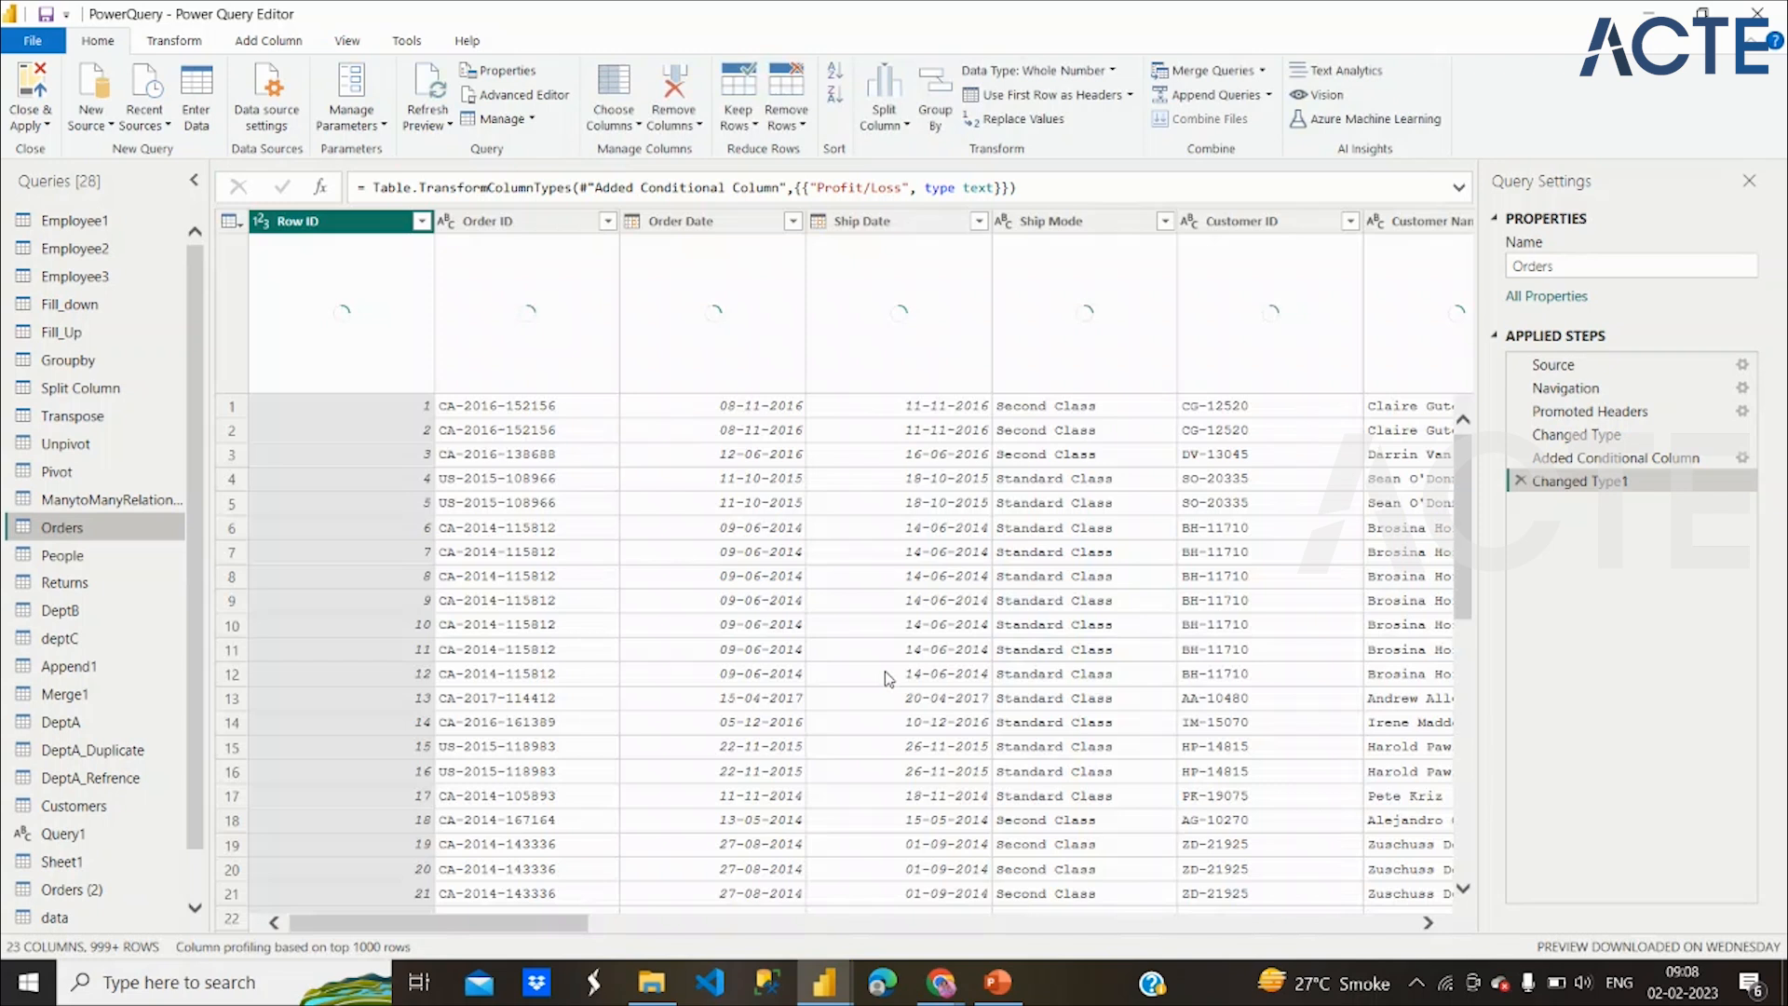
scroll(959, 610, "right", 5)
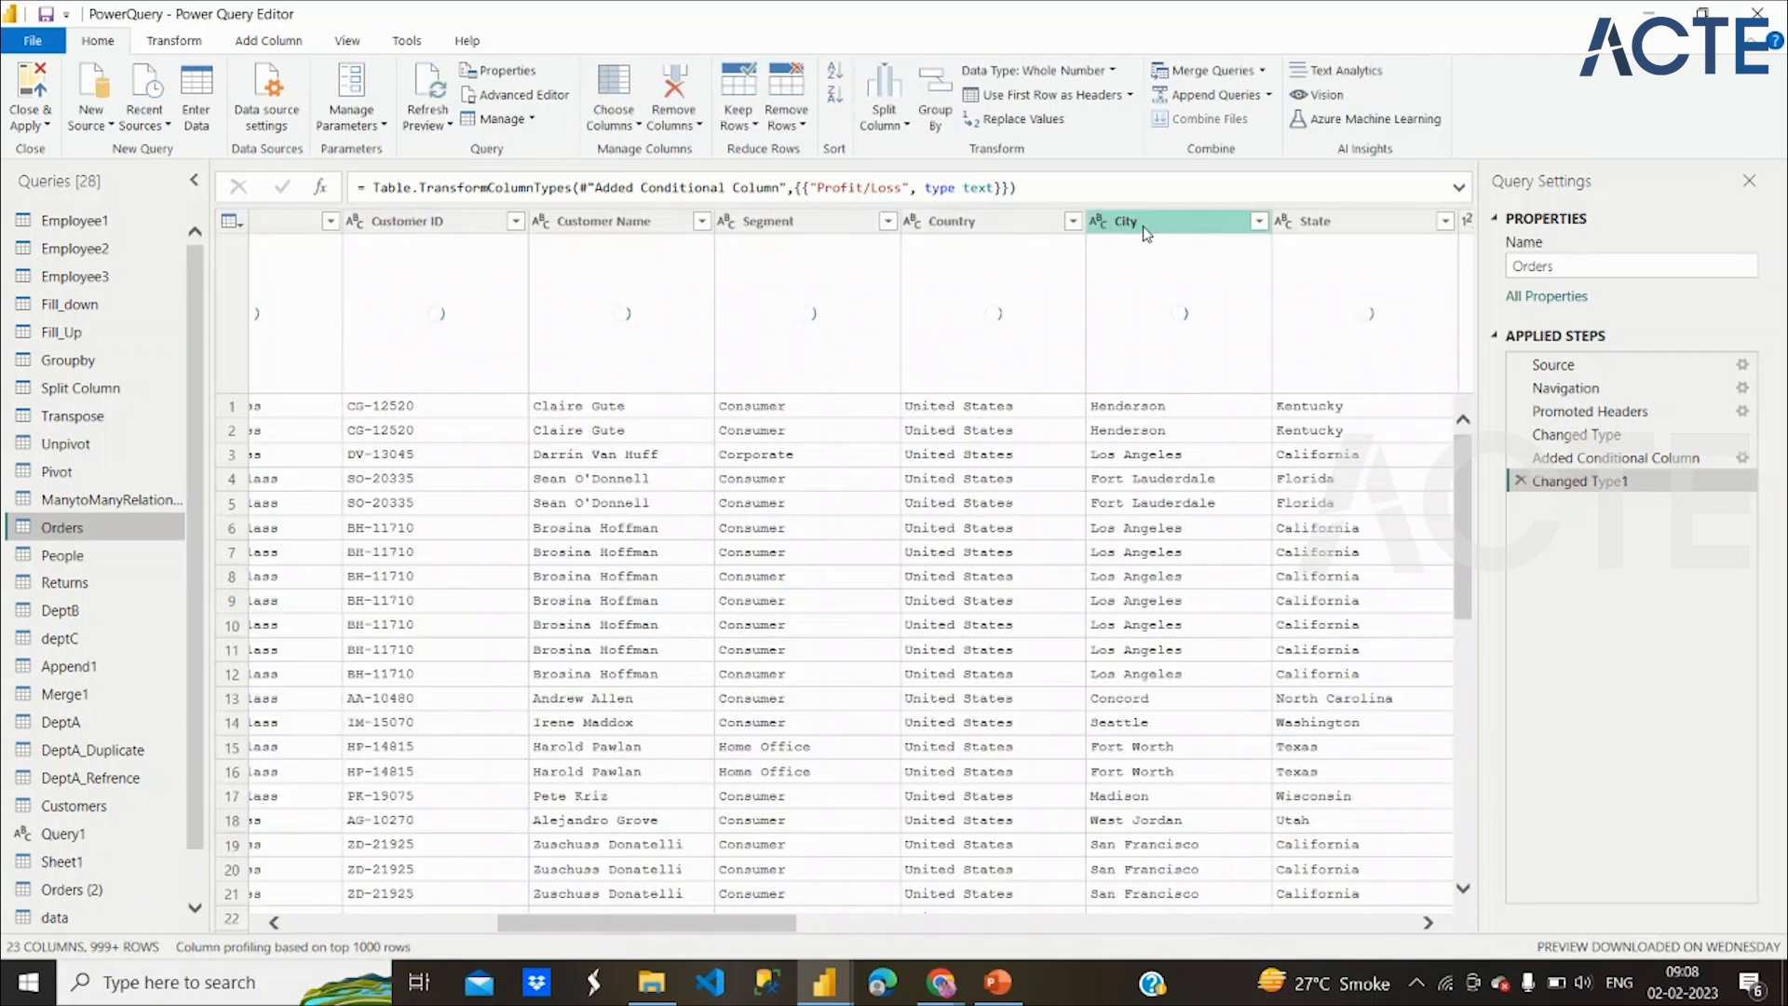
left_click(1145, 224)
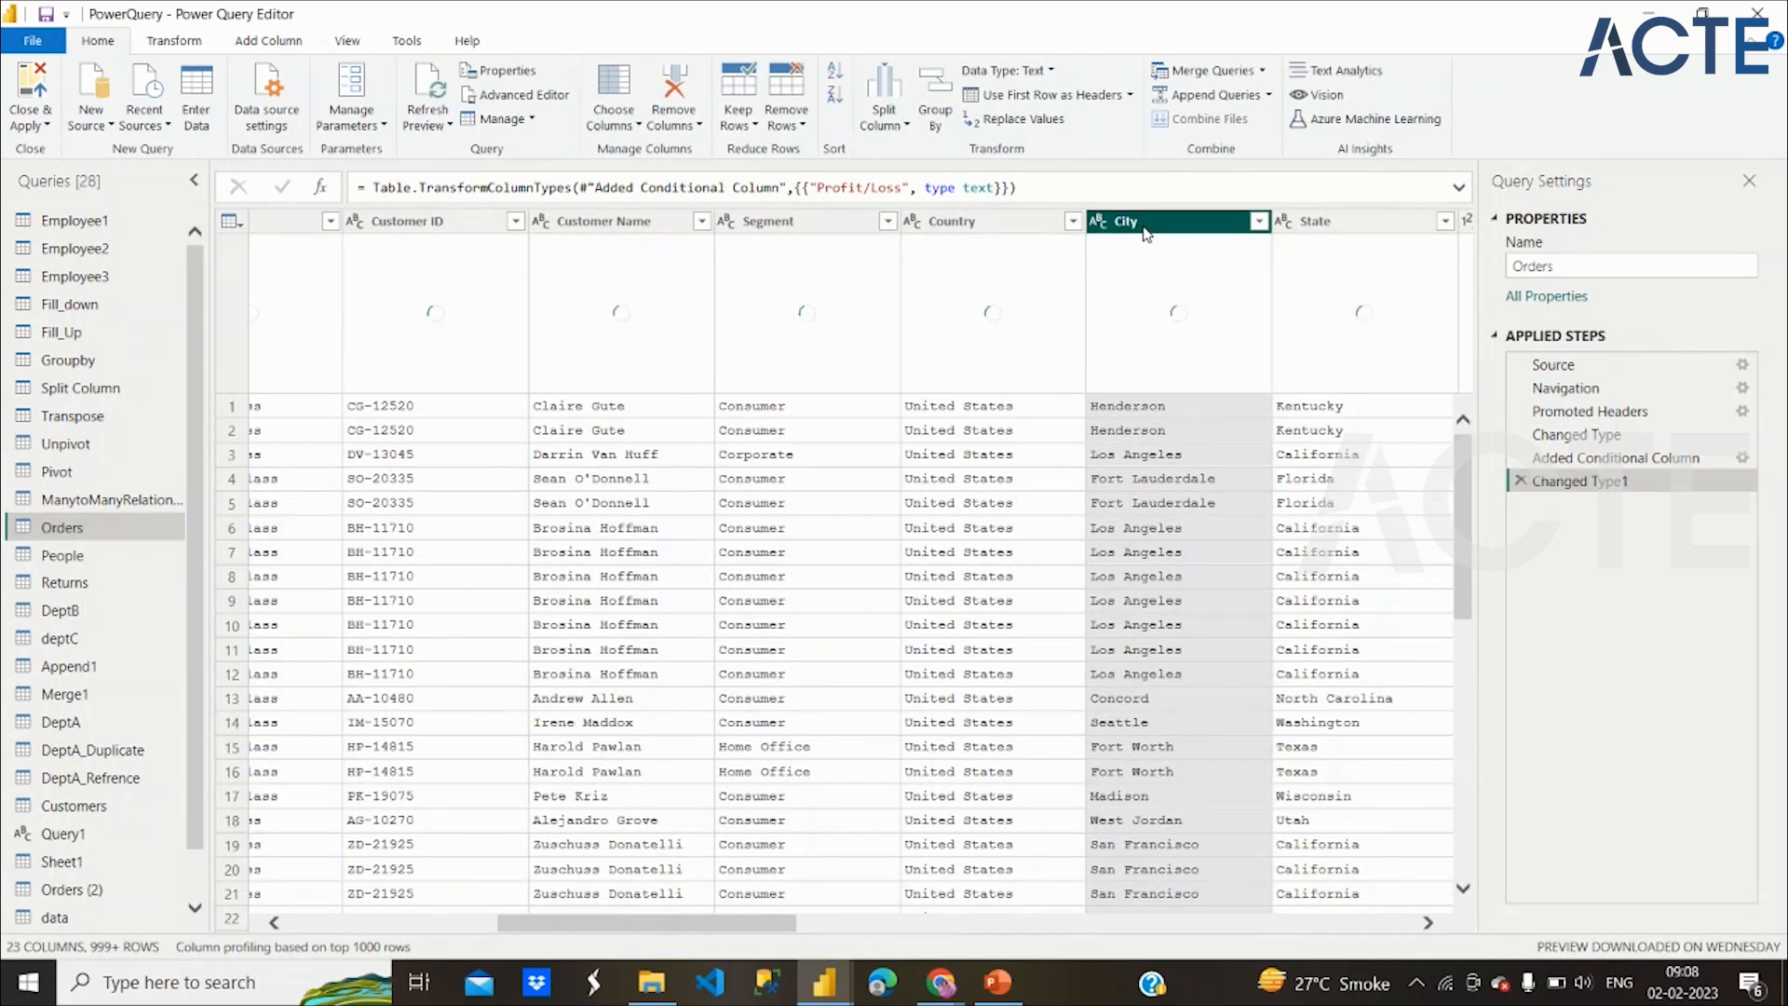
right_click(1146, 234)
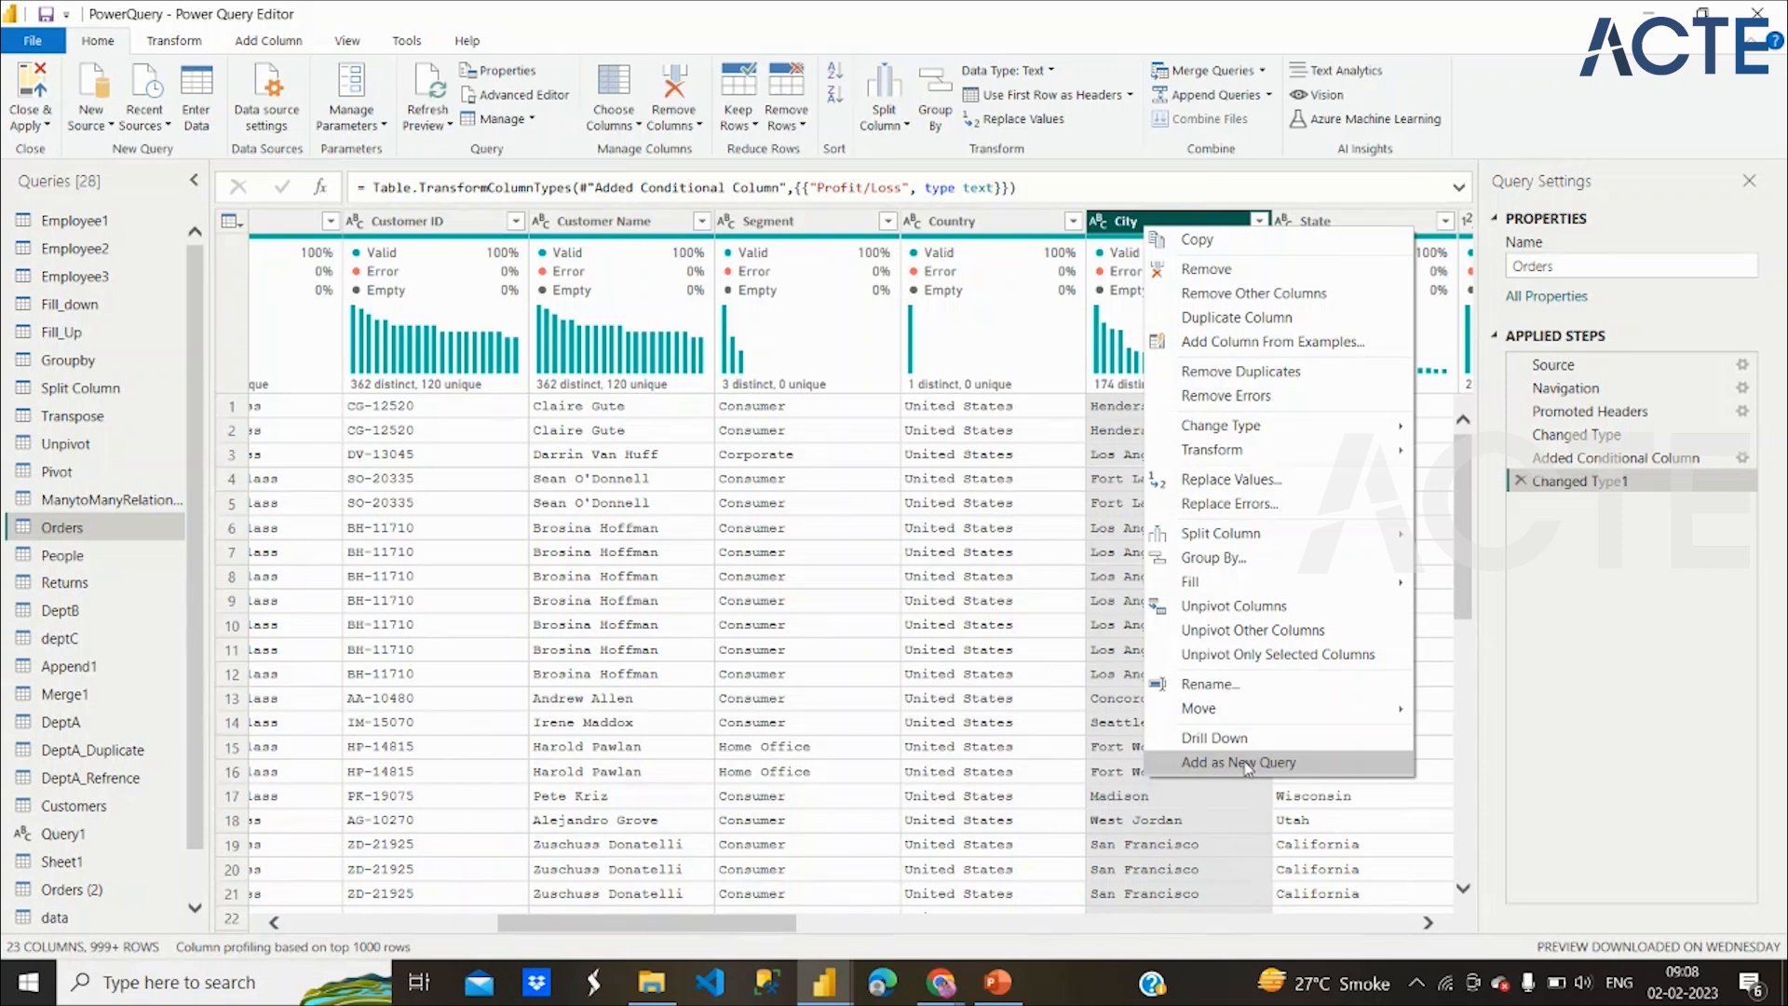
Select the Country column together with City and examine which commands are offered for multiple columns
left_click(969, 228, "ctrl")
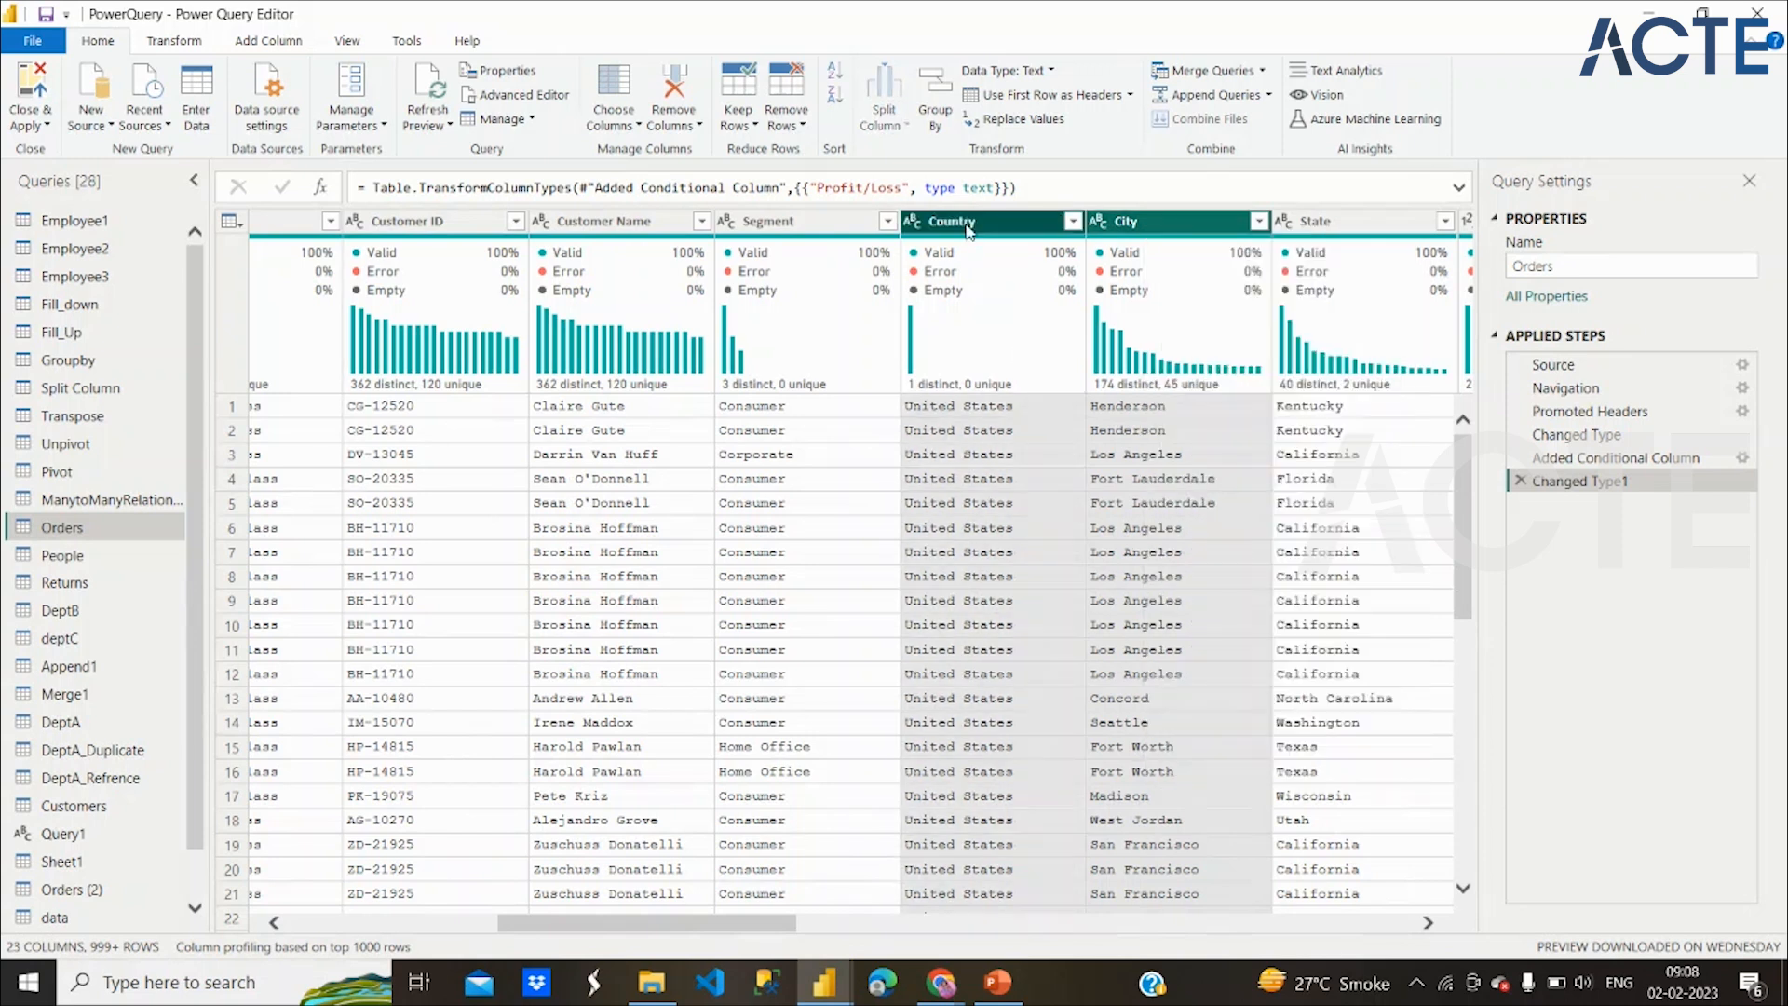
right_click(970, 230)
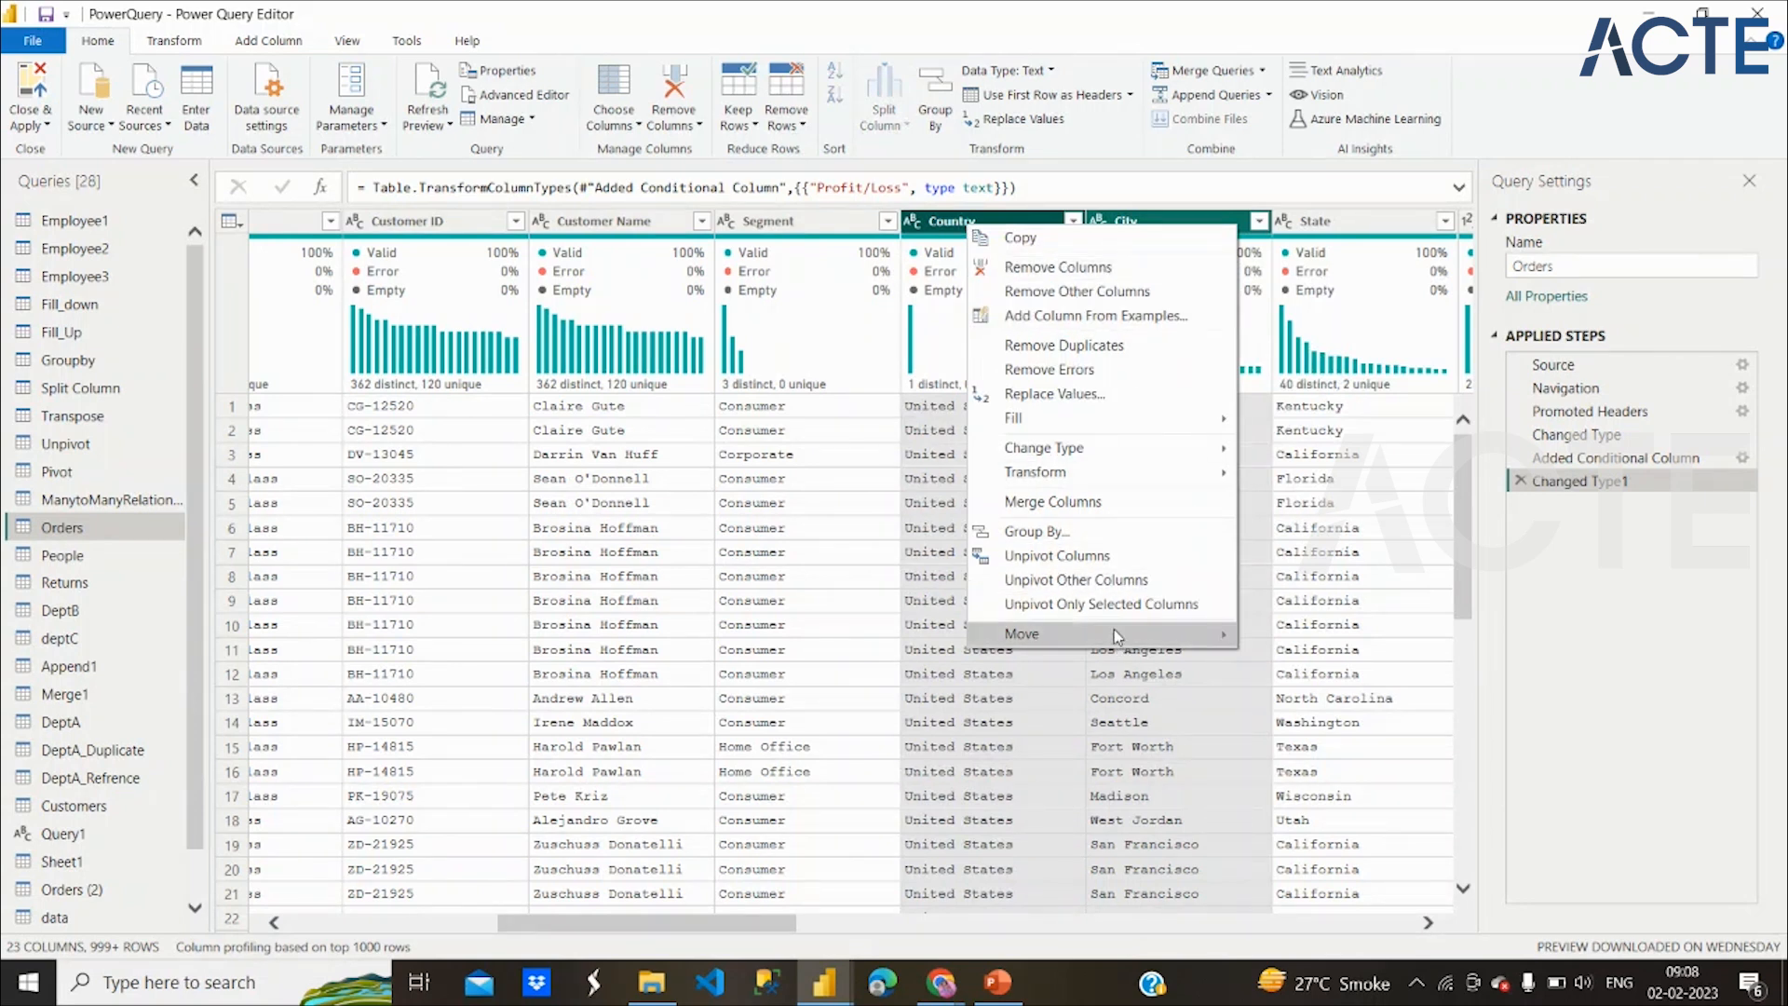
mouse_move(1114, 634)
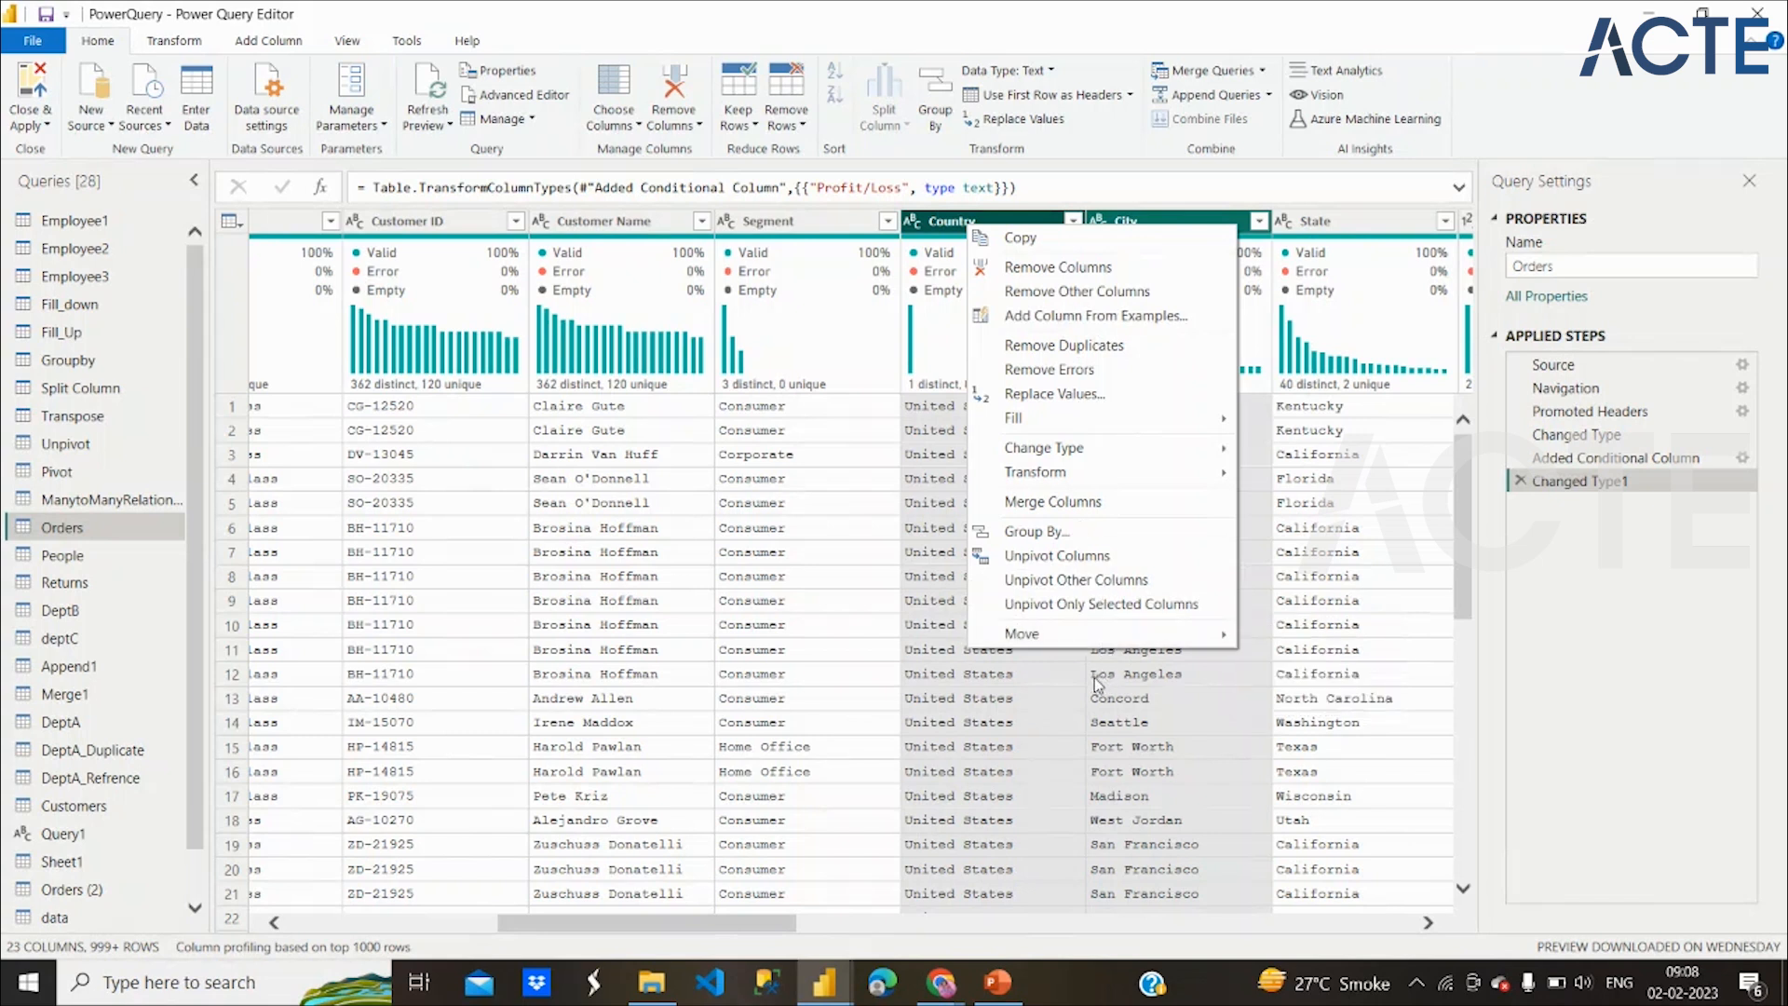
Add the City column of Orders alone as a new query and remove the duplicates from the resulting list
left_click(1237, 229)
right_click(1236, 229)
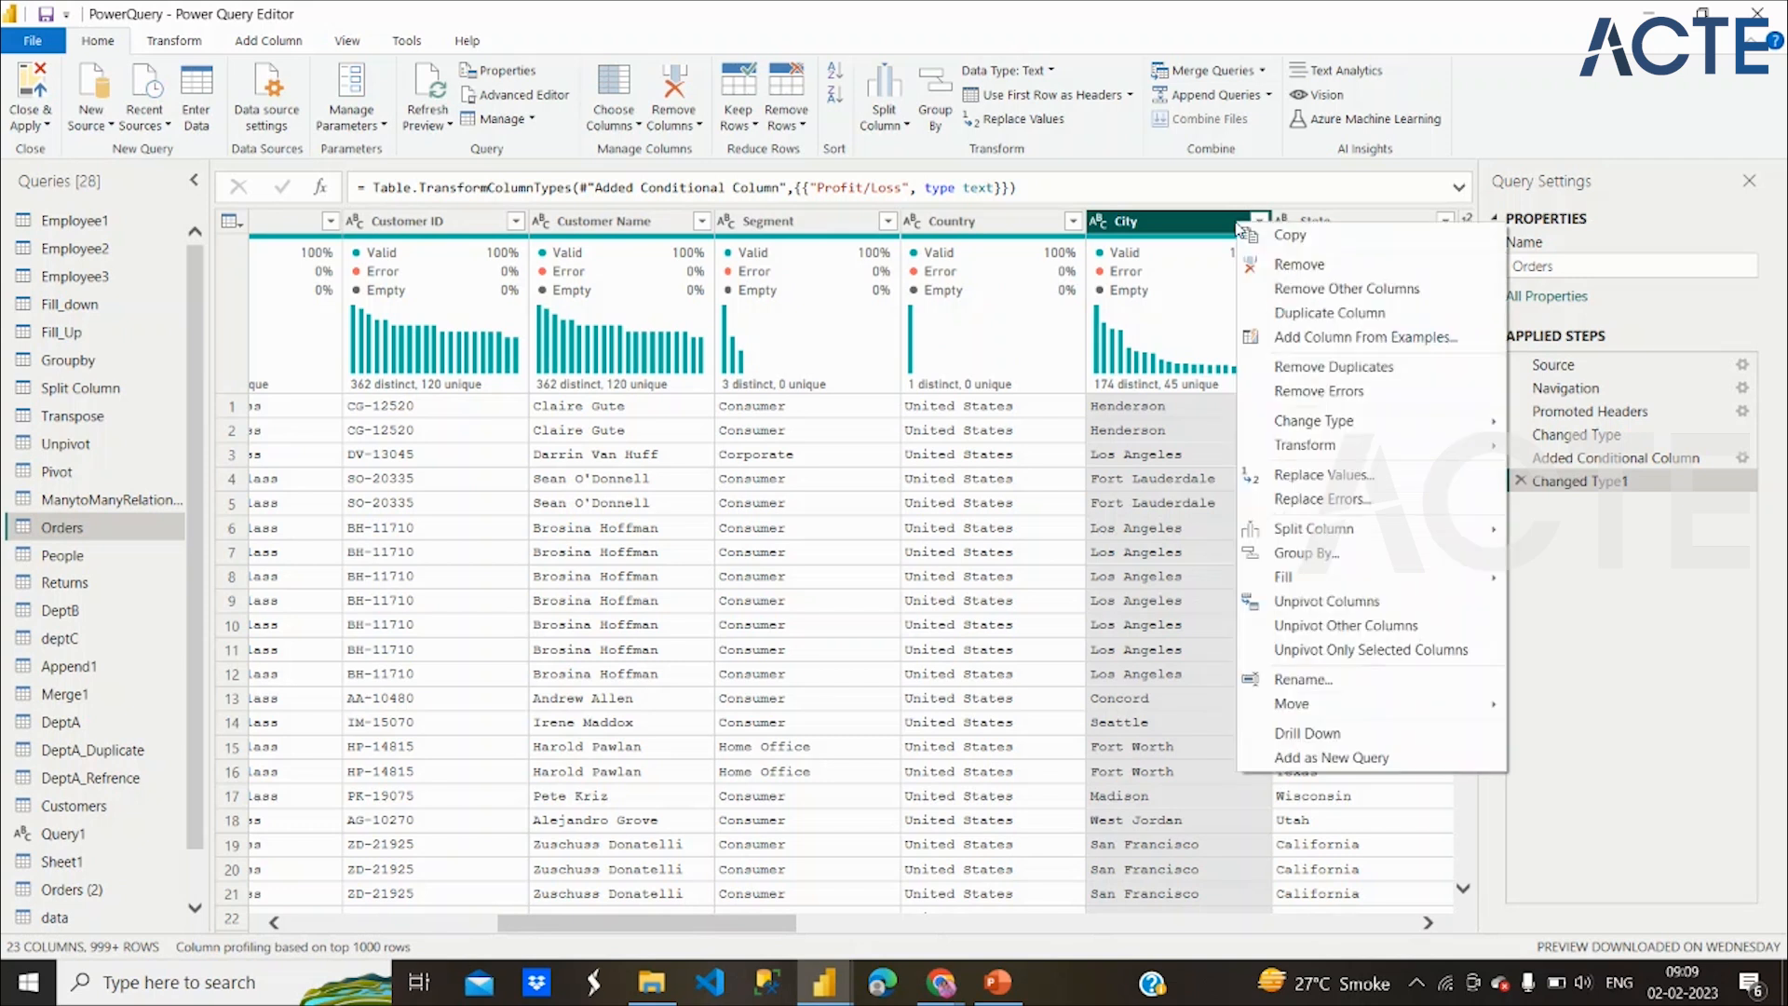
left_click(1359, 758)
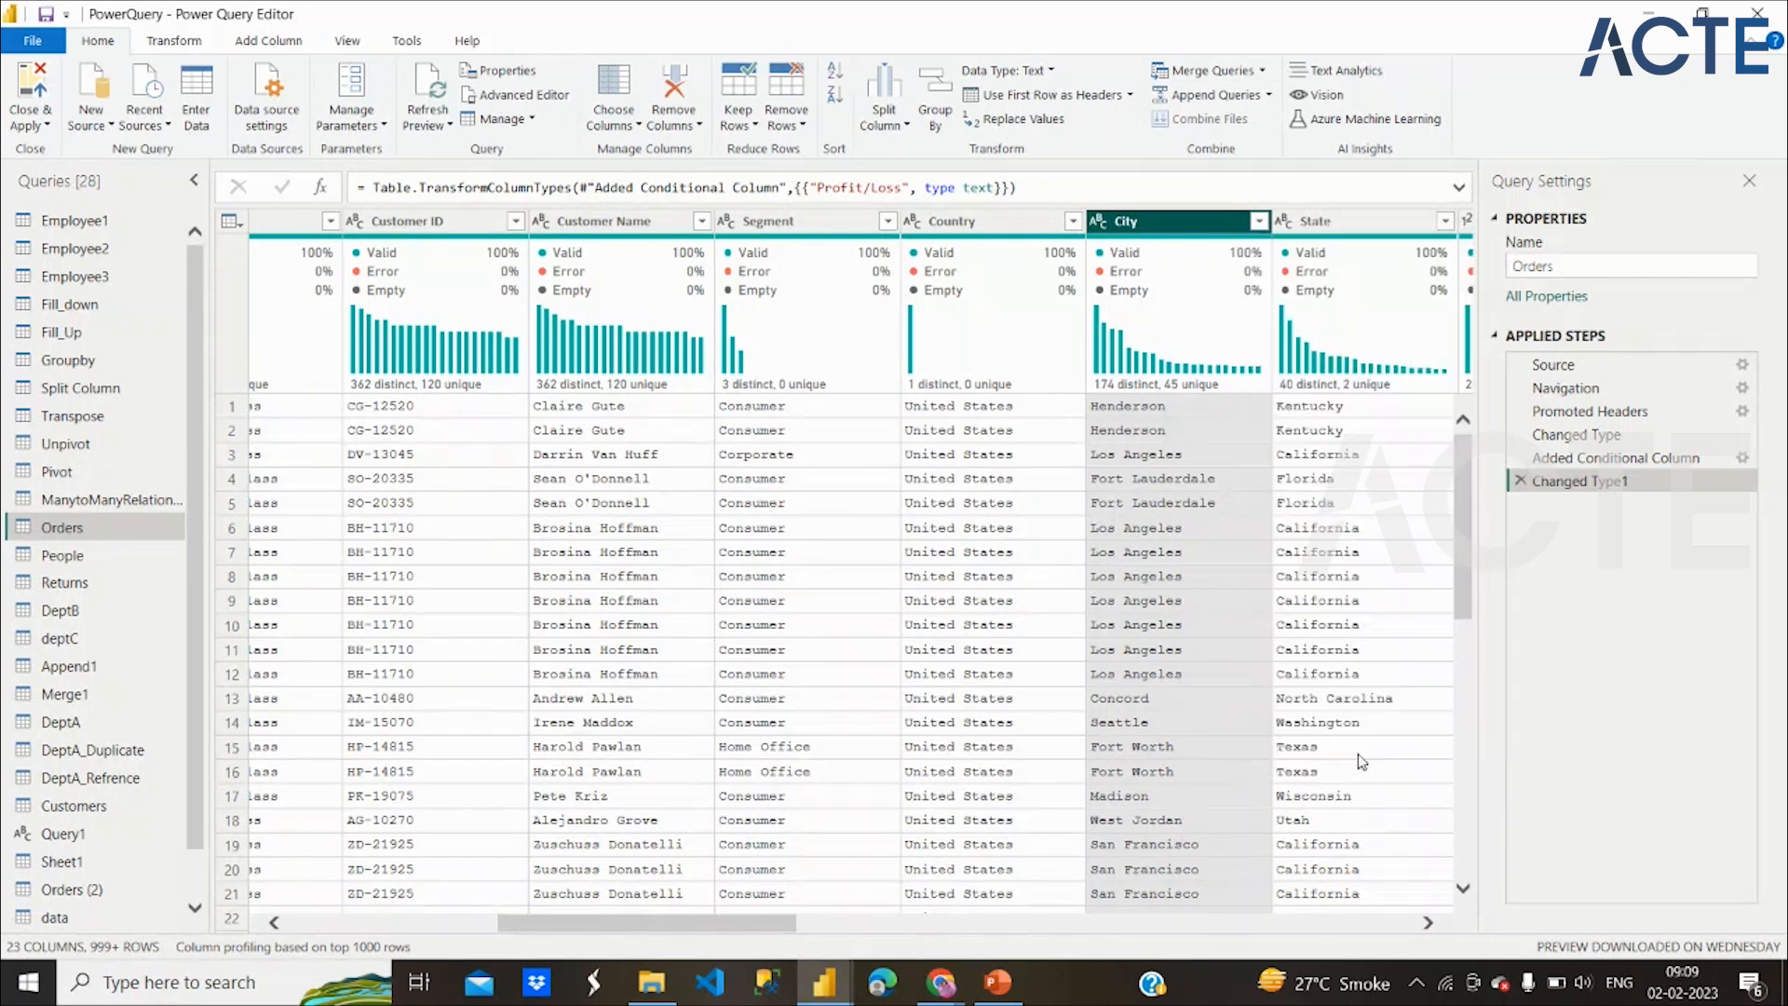
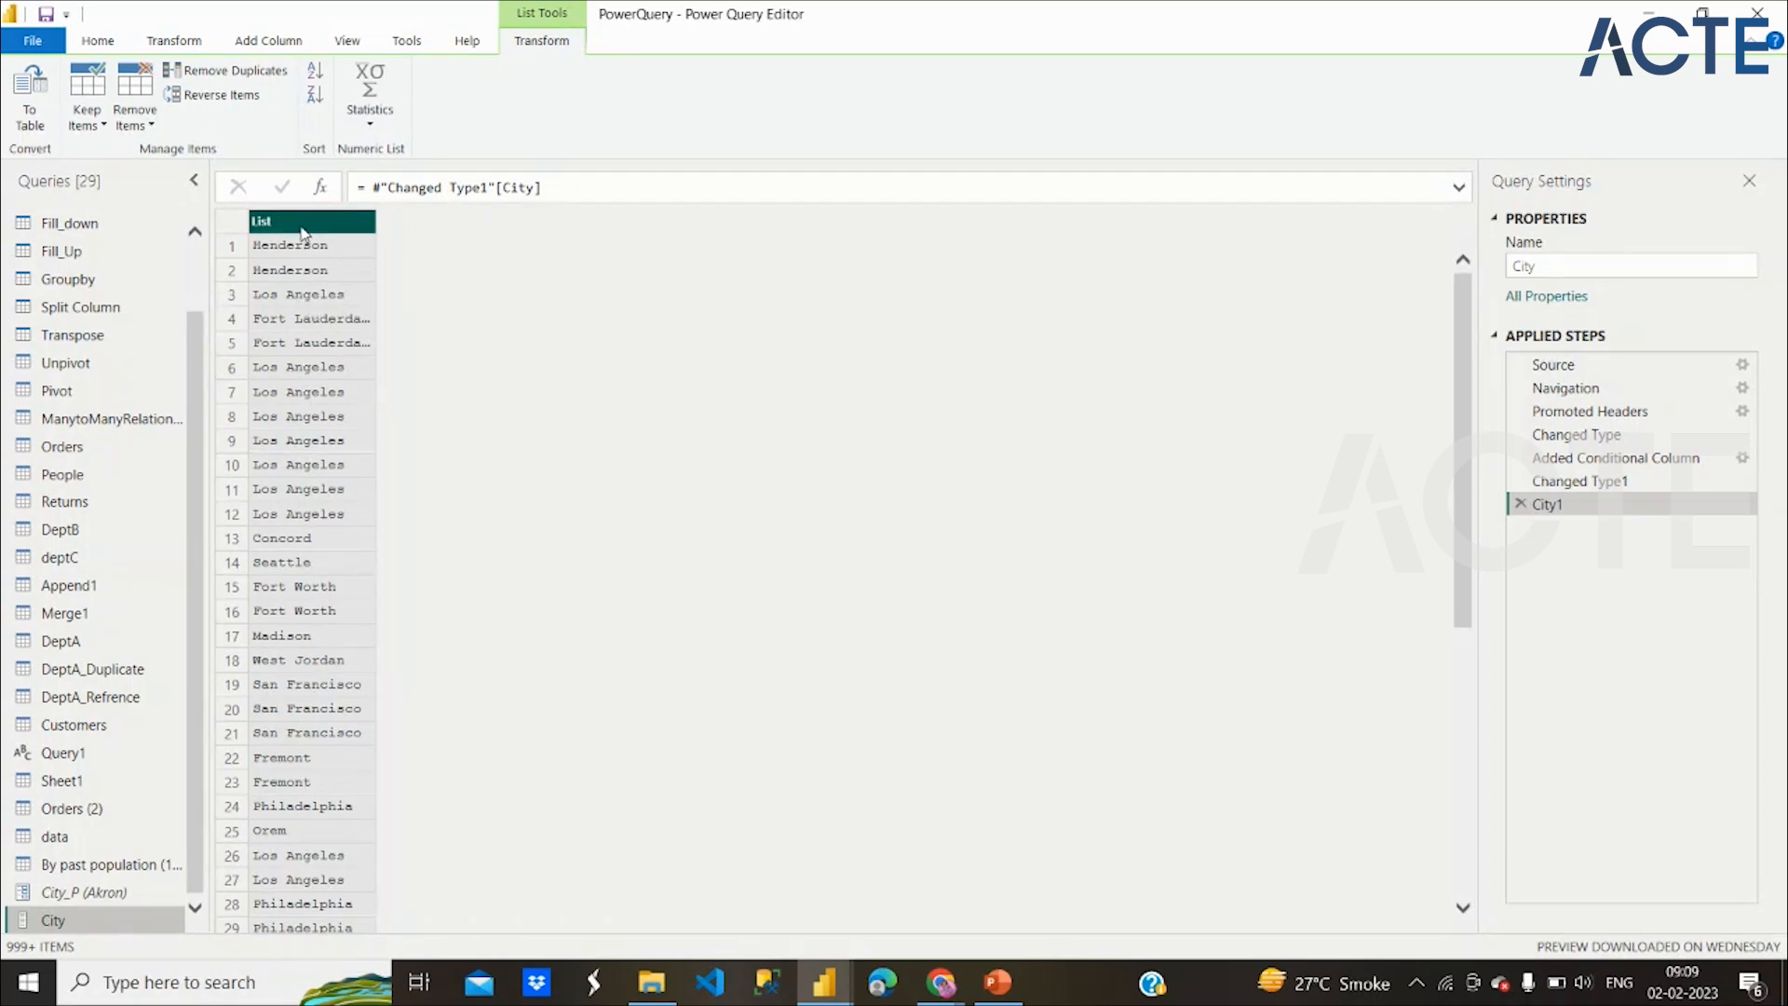
right_click(303, 234)
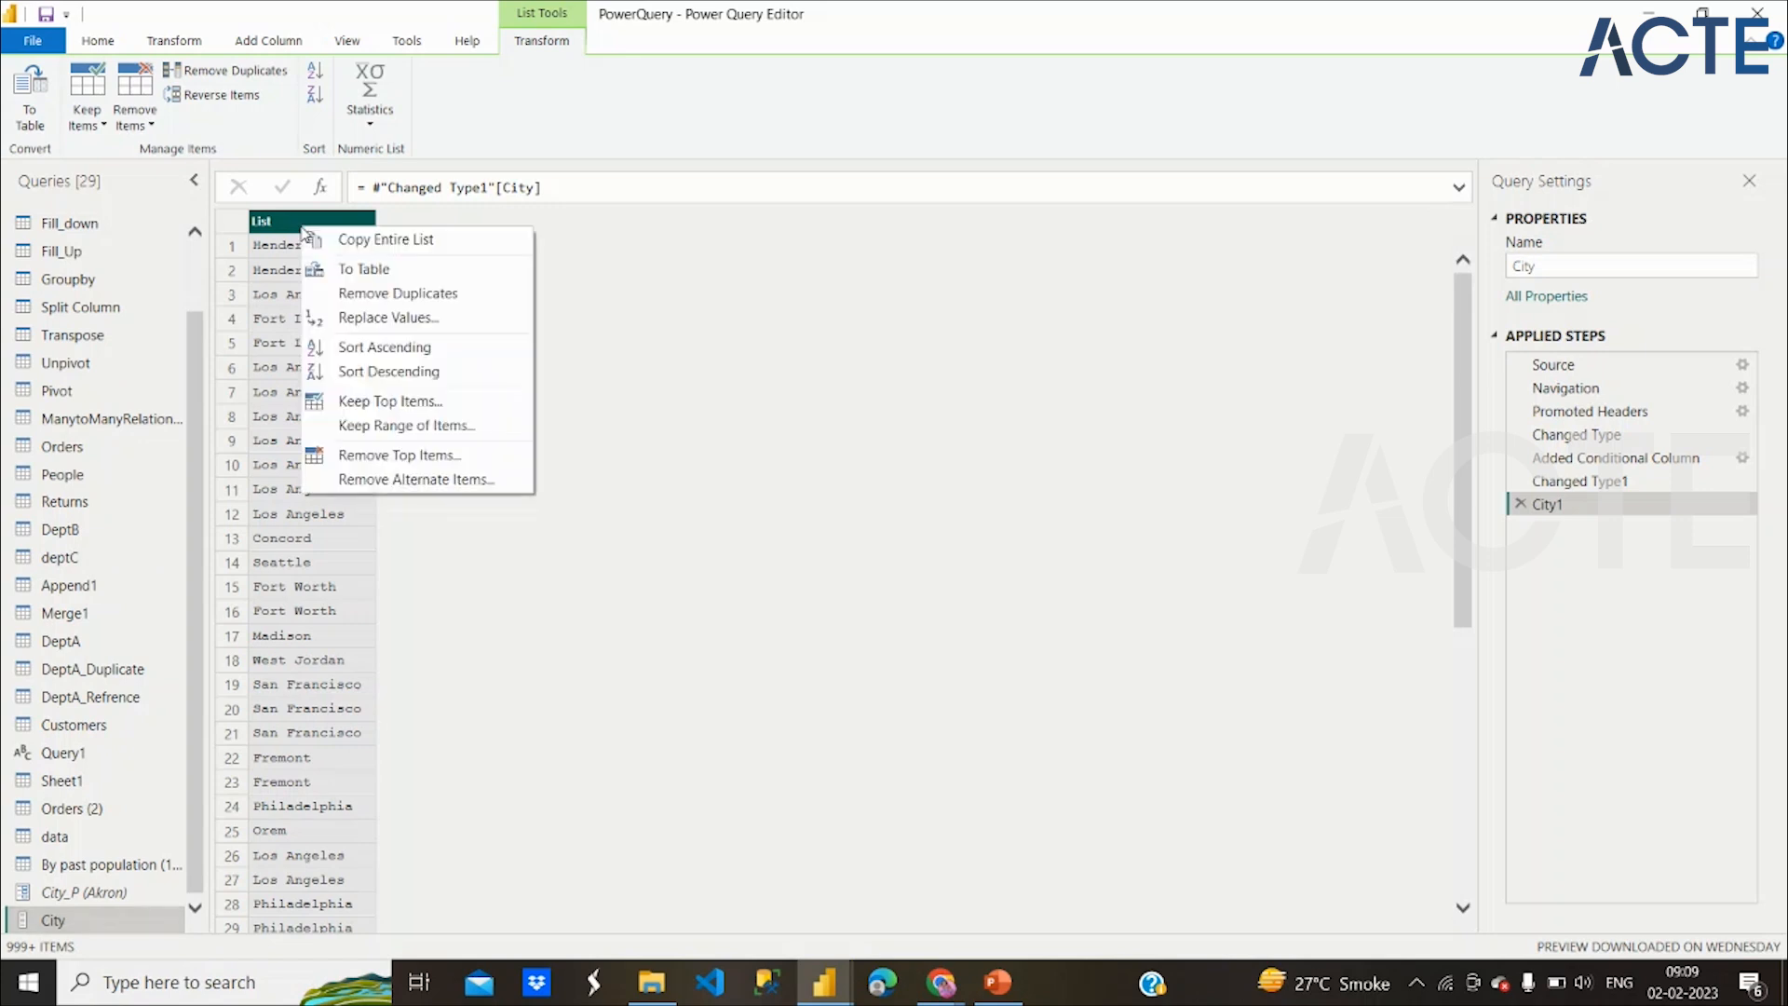
left_click(337, 294)
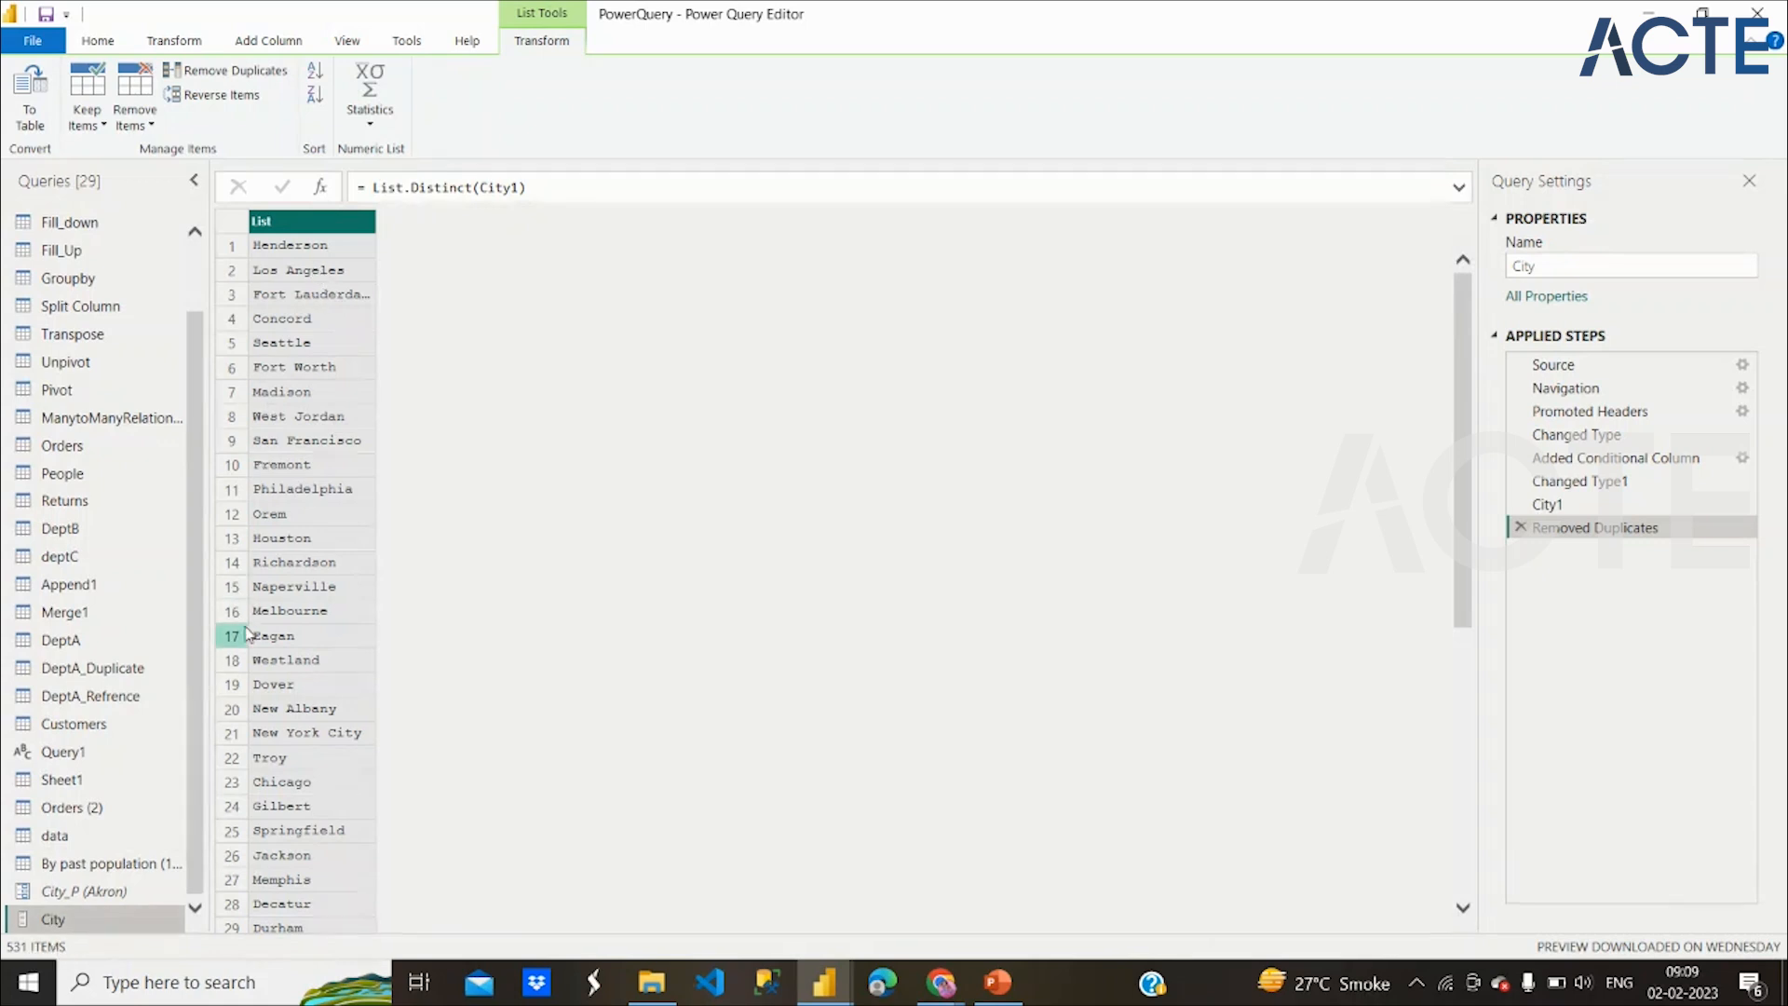
Edit the City_P parameter to take its suggested values from the City query, with Akron as its current value
left_click(110, 892)
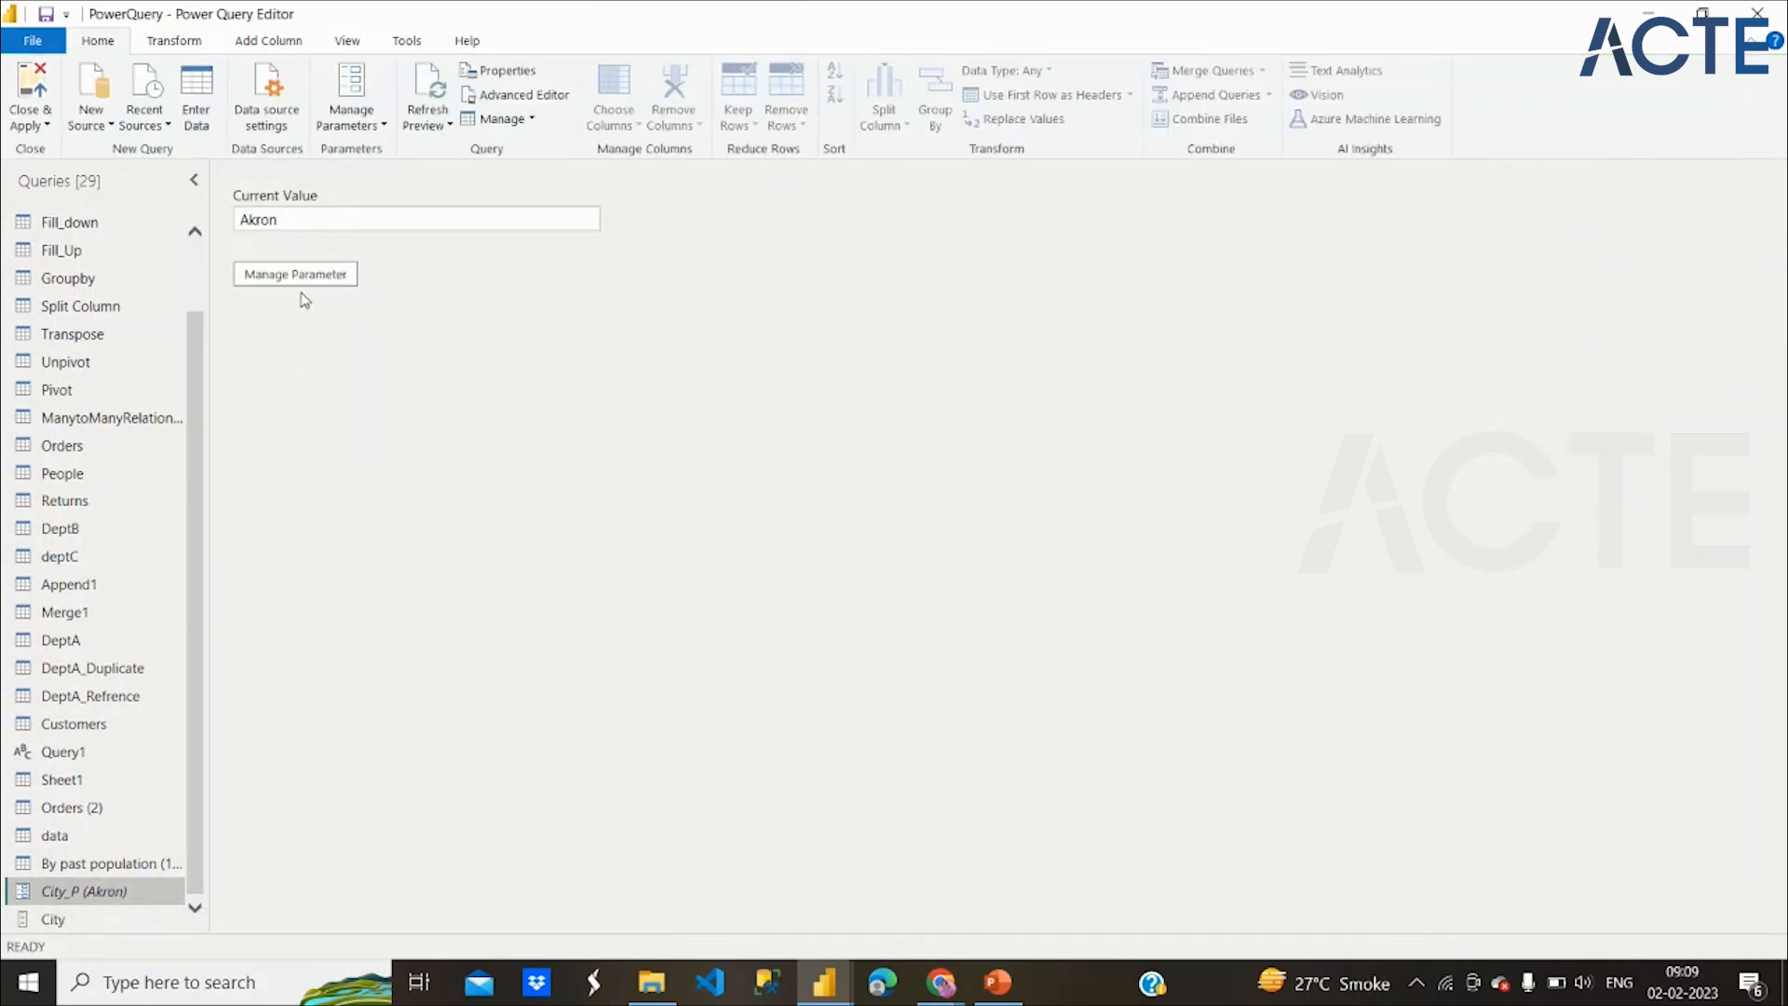
left_click(298, 275)
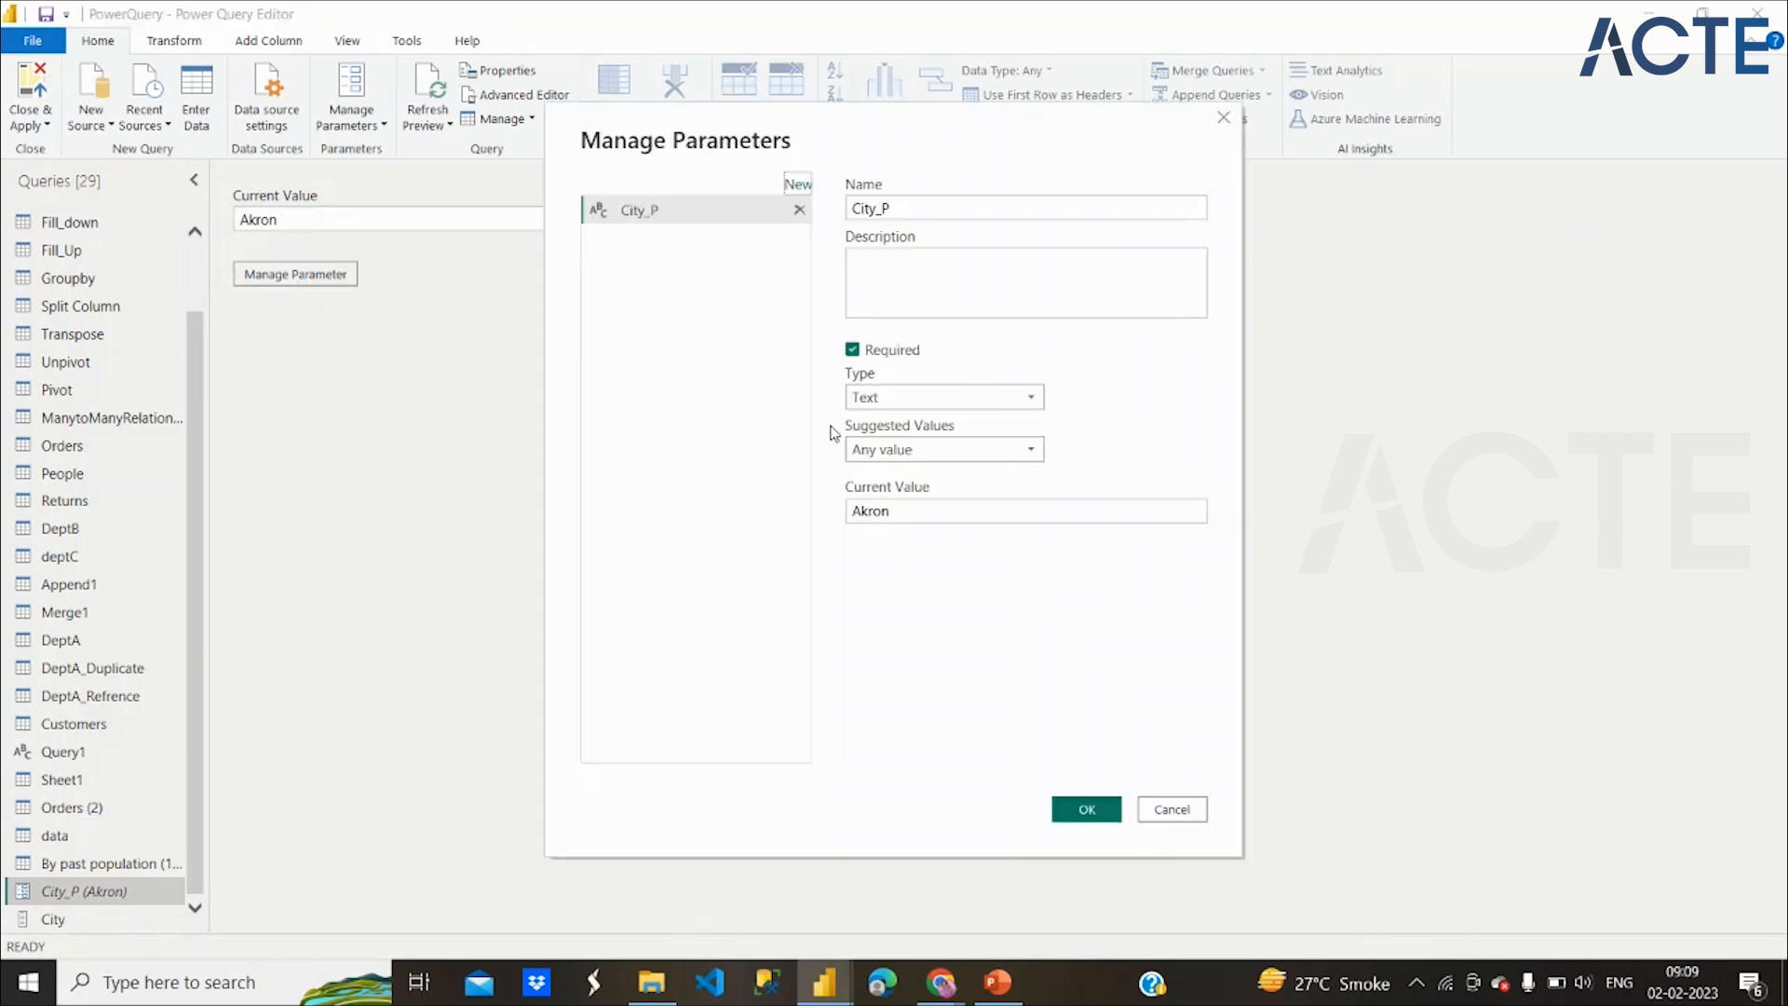
left_click(913, 450)
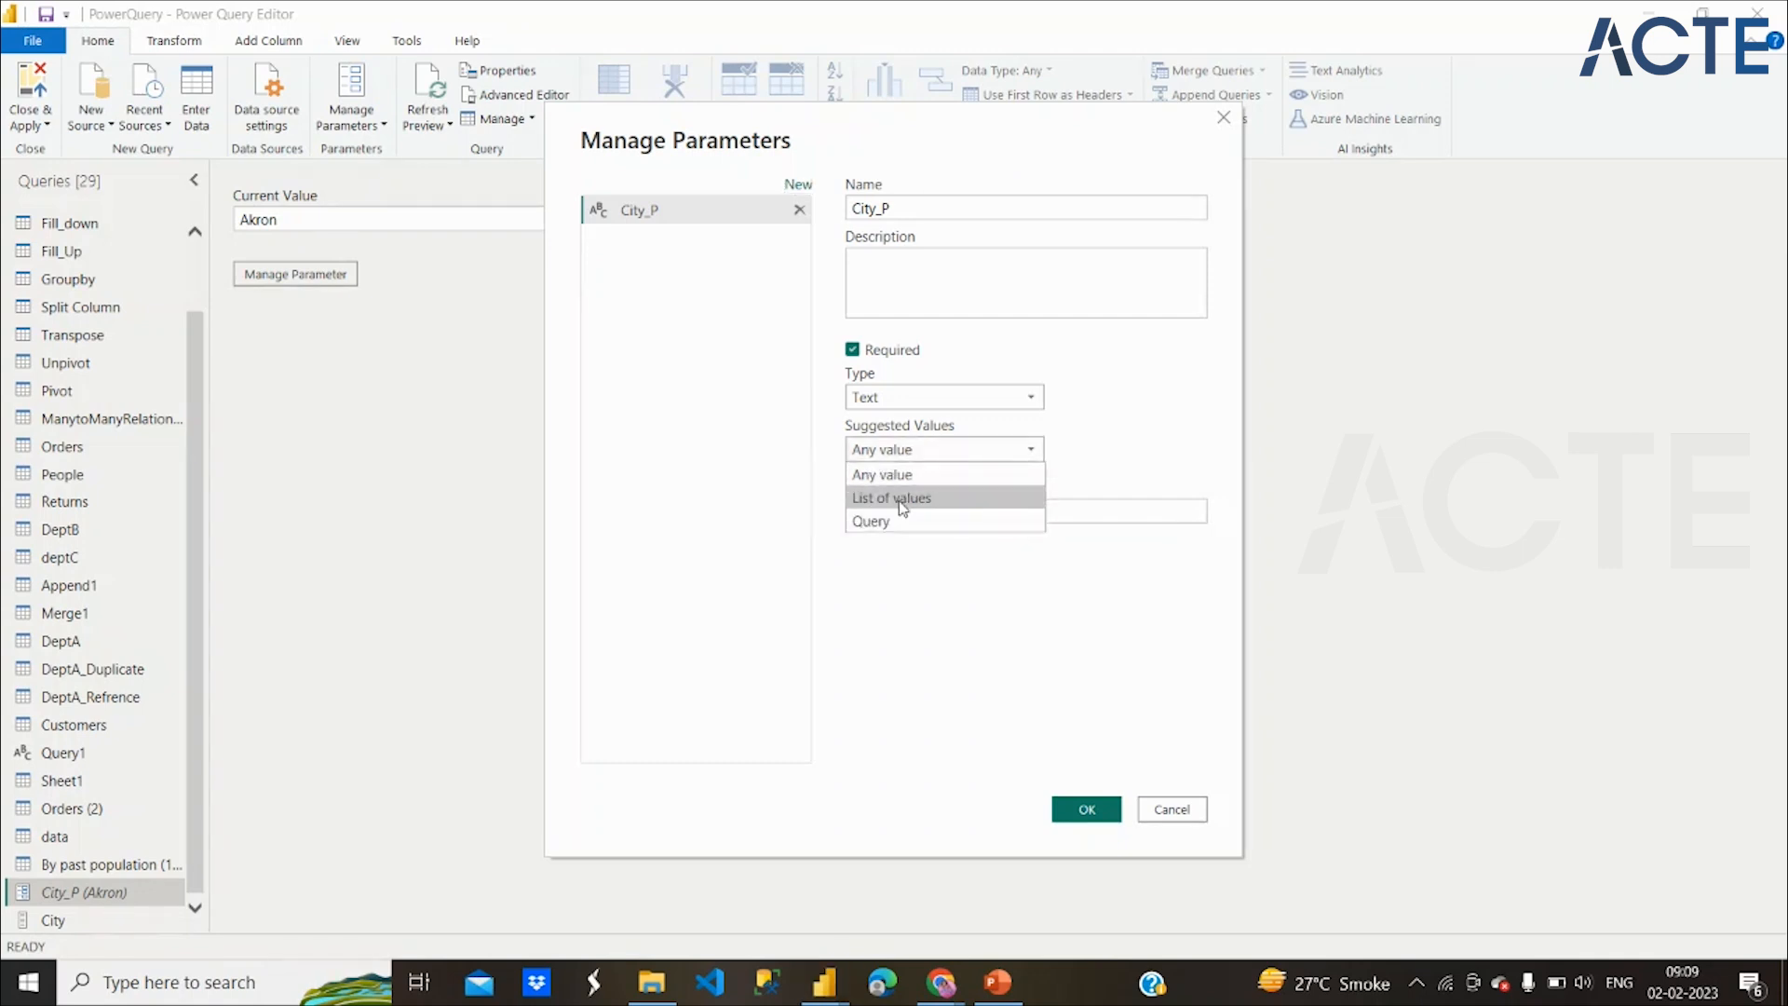
left_click(908, 498)
left_click(922, 449)
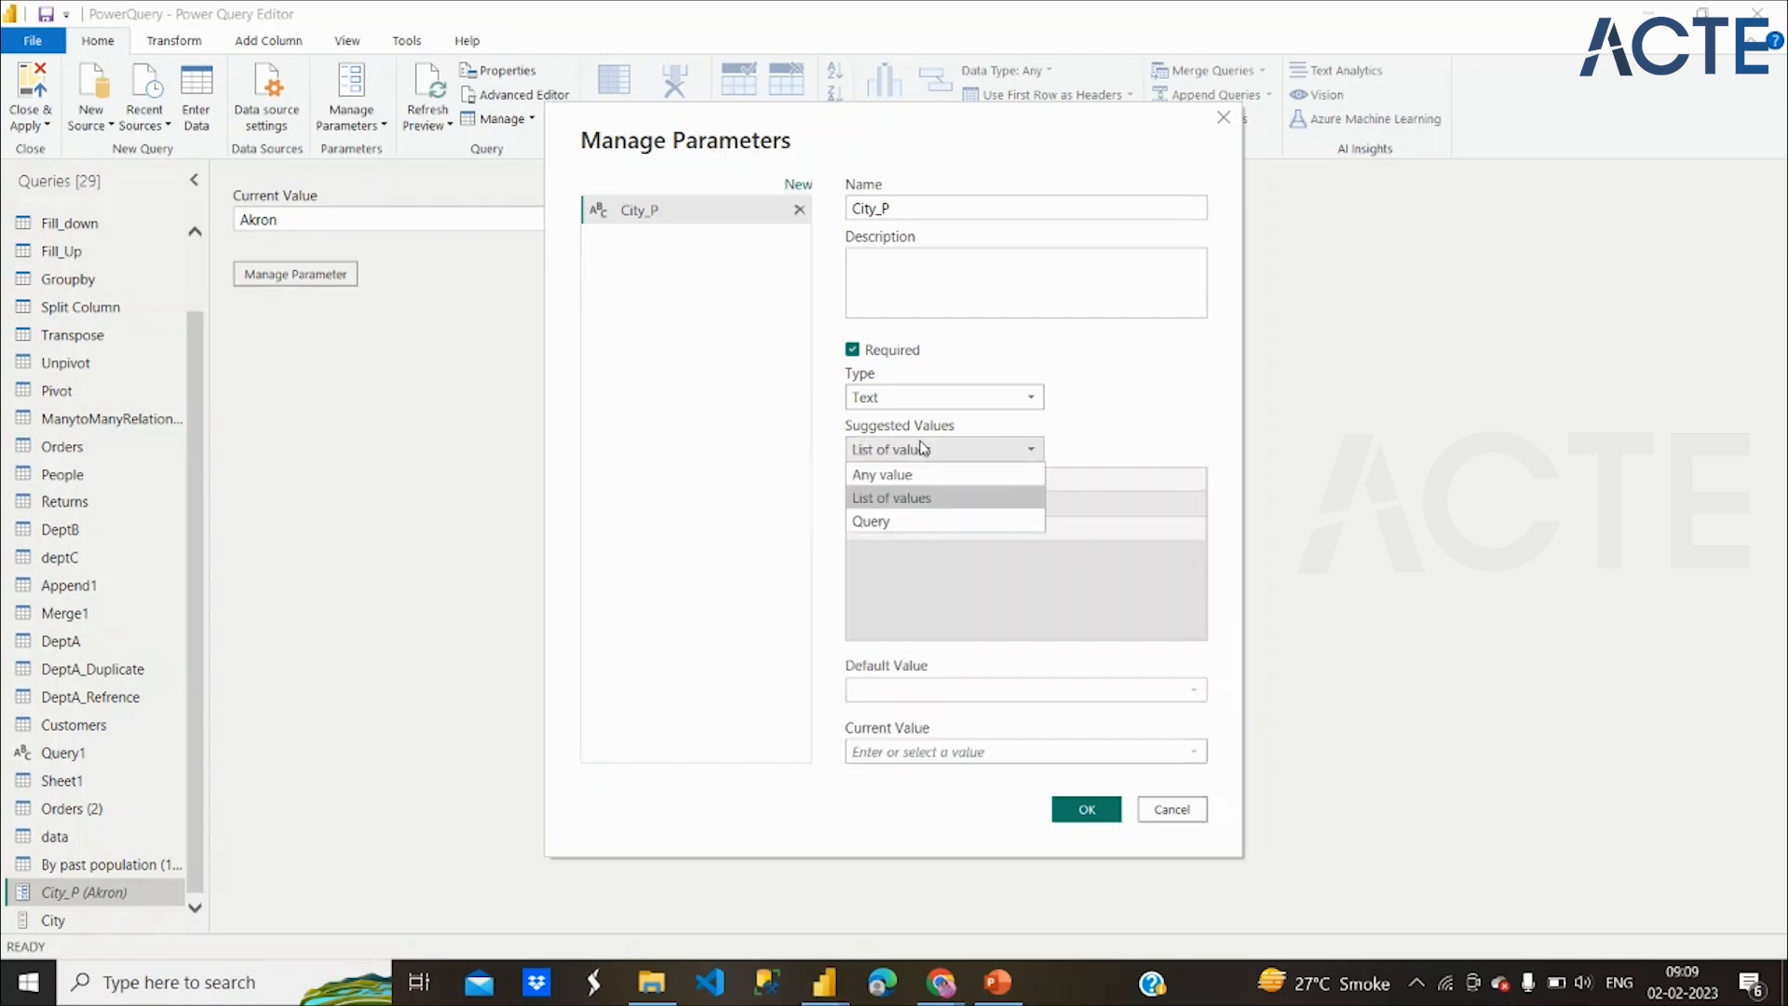
left_click(928, 523)
left_click(927, 505)
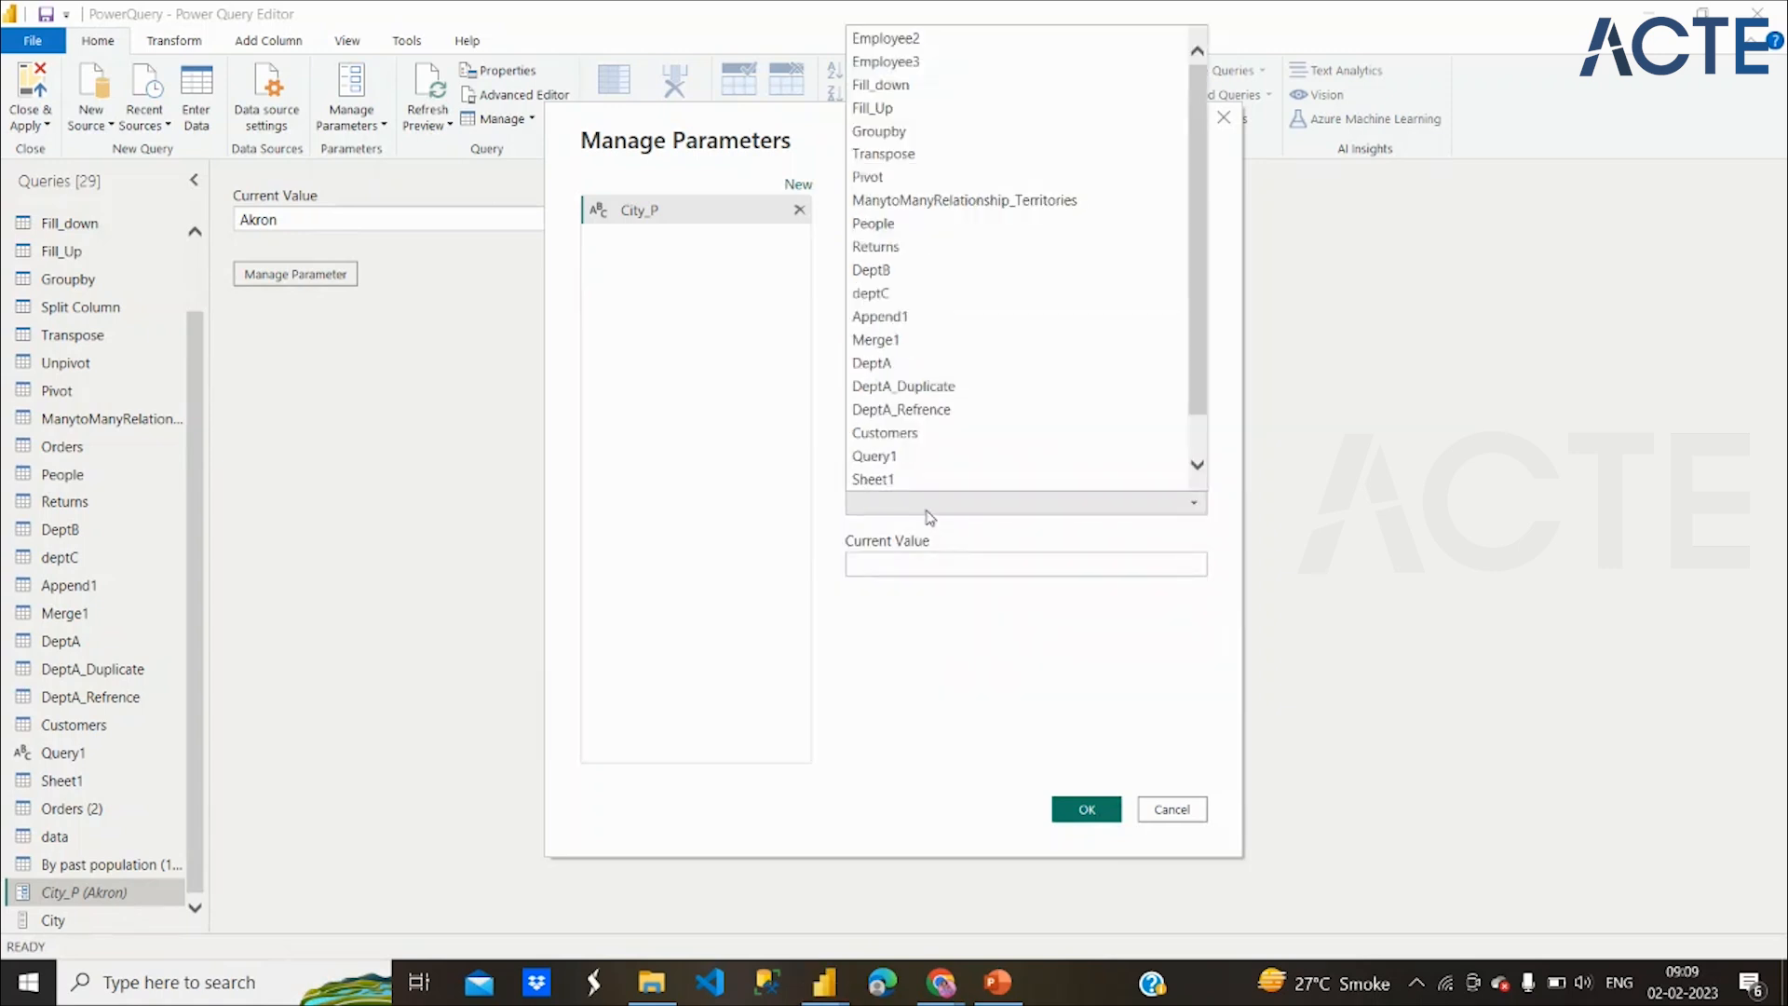
scroll(910, 461, "down", 1)
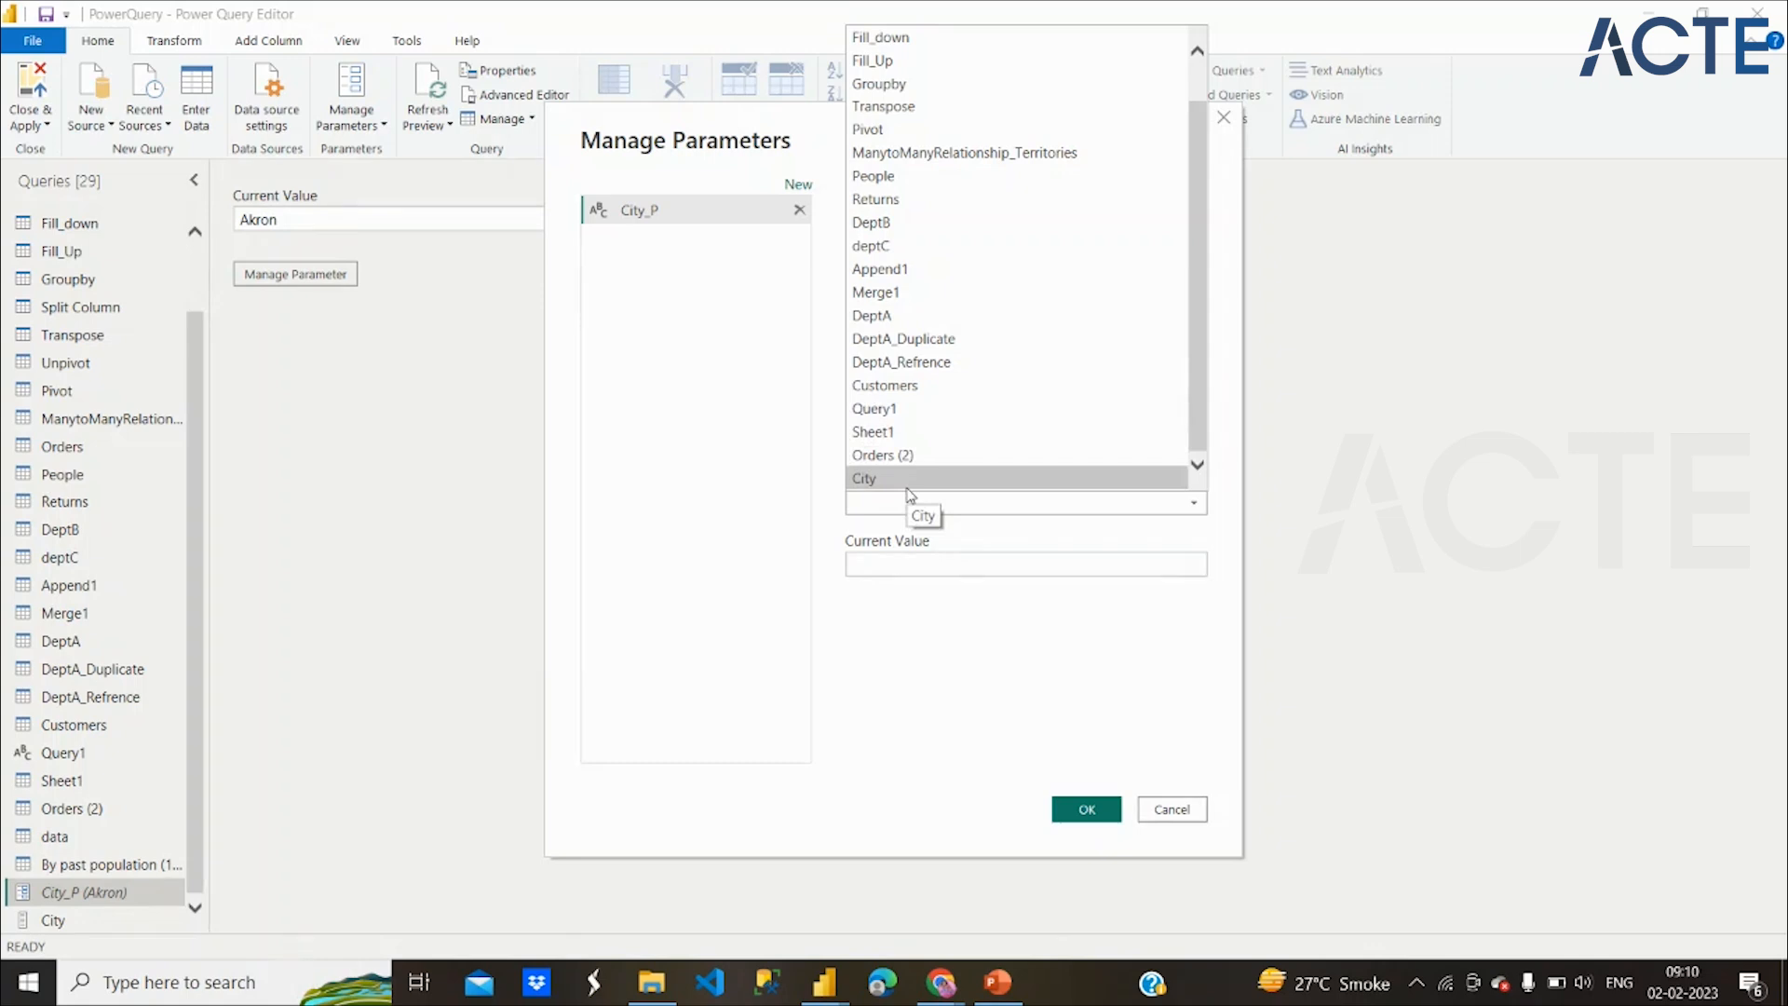
left_click(908, 488)
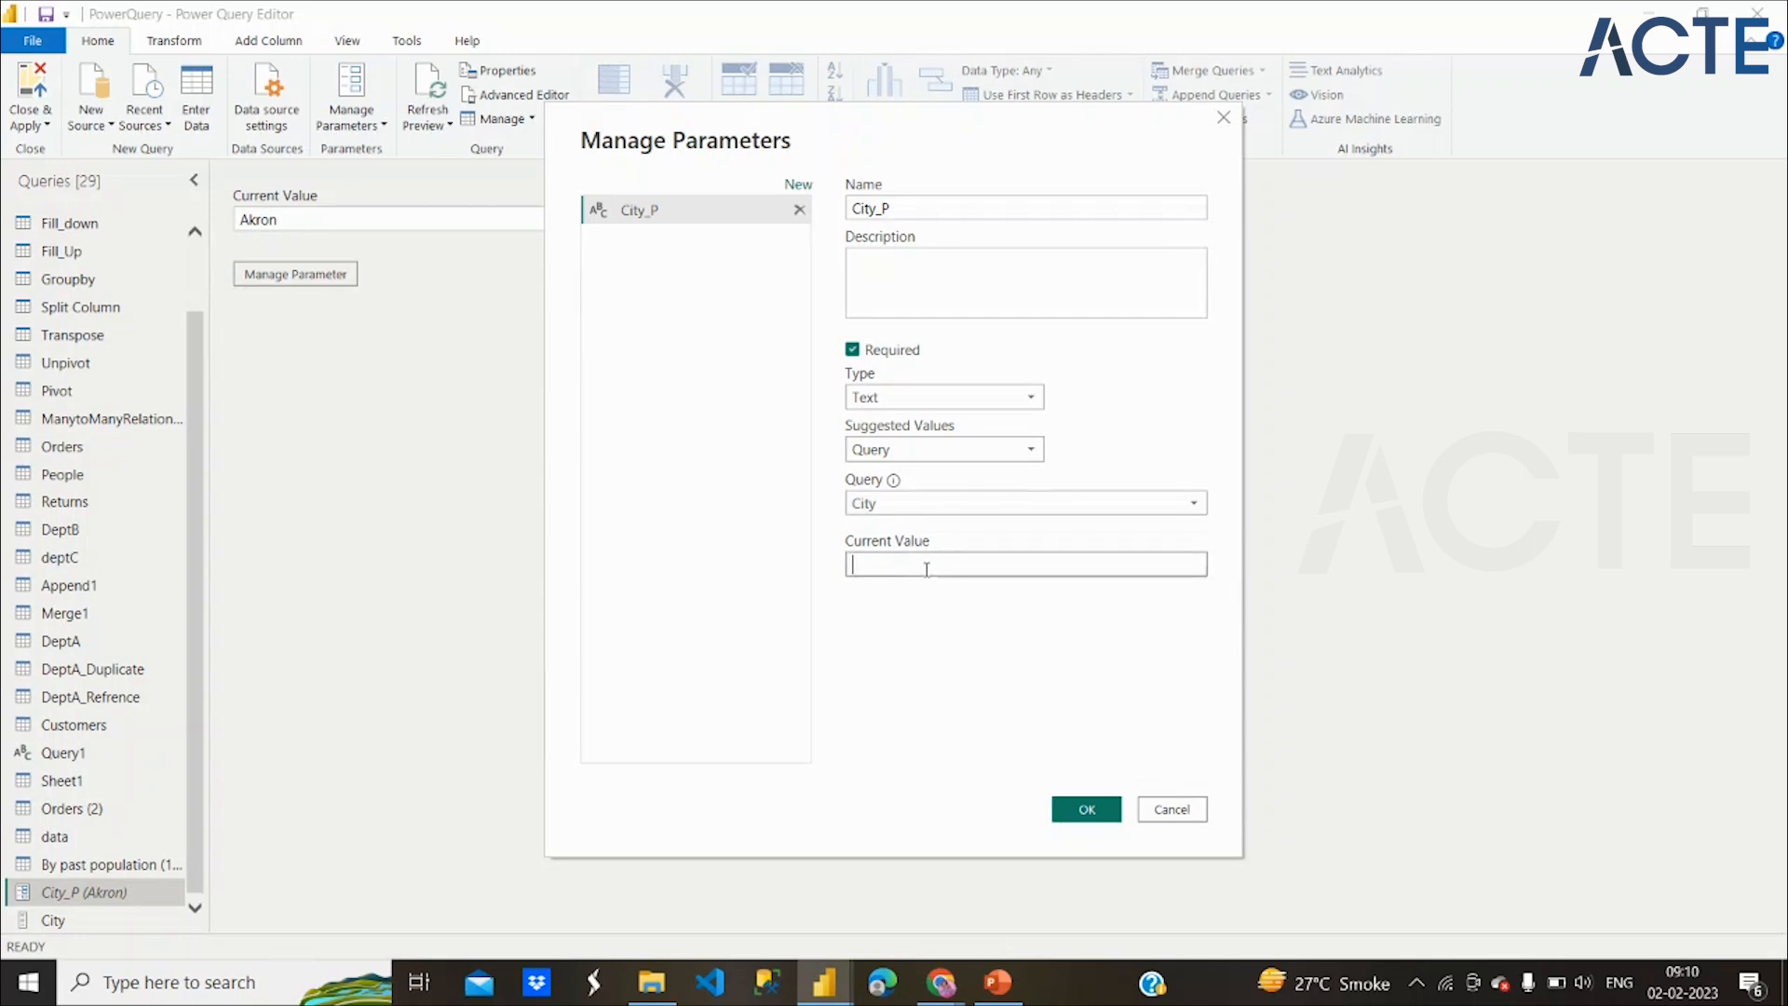
type("ron")
left_click(1089, 813)
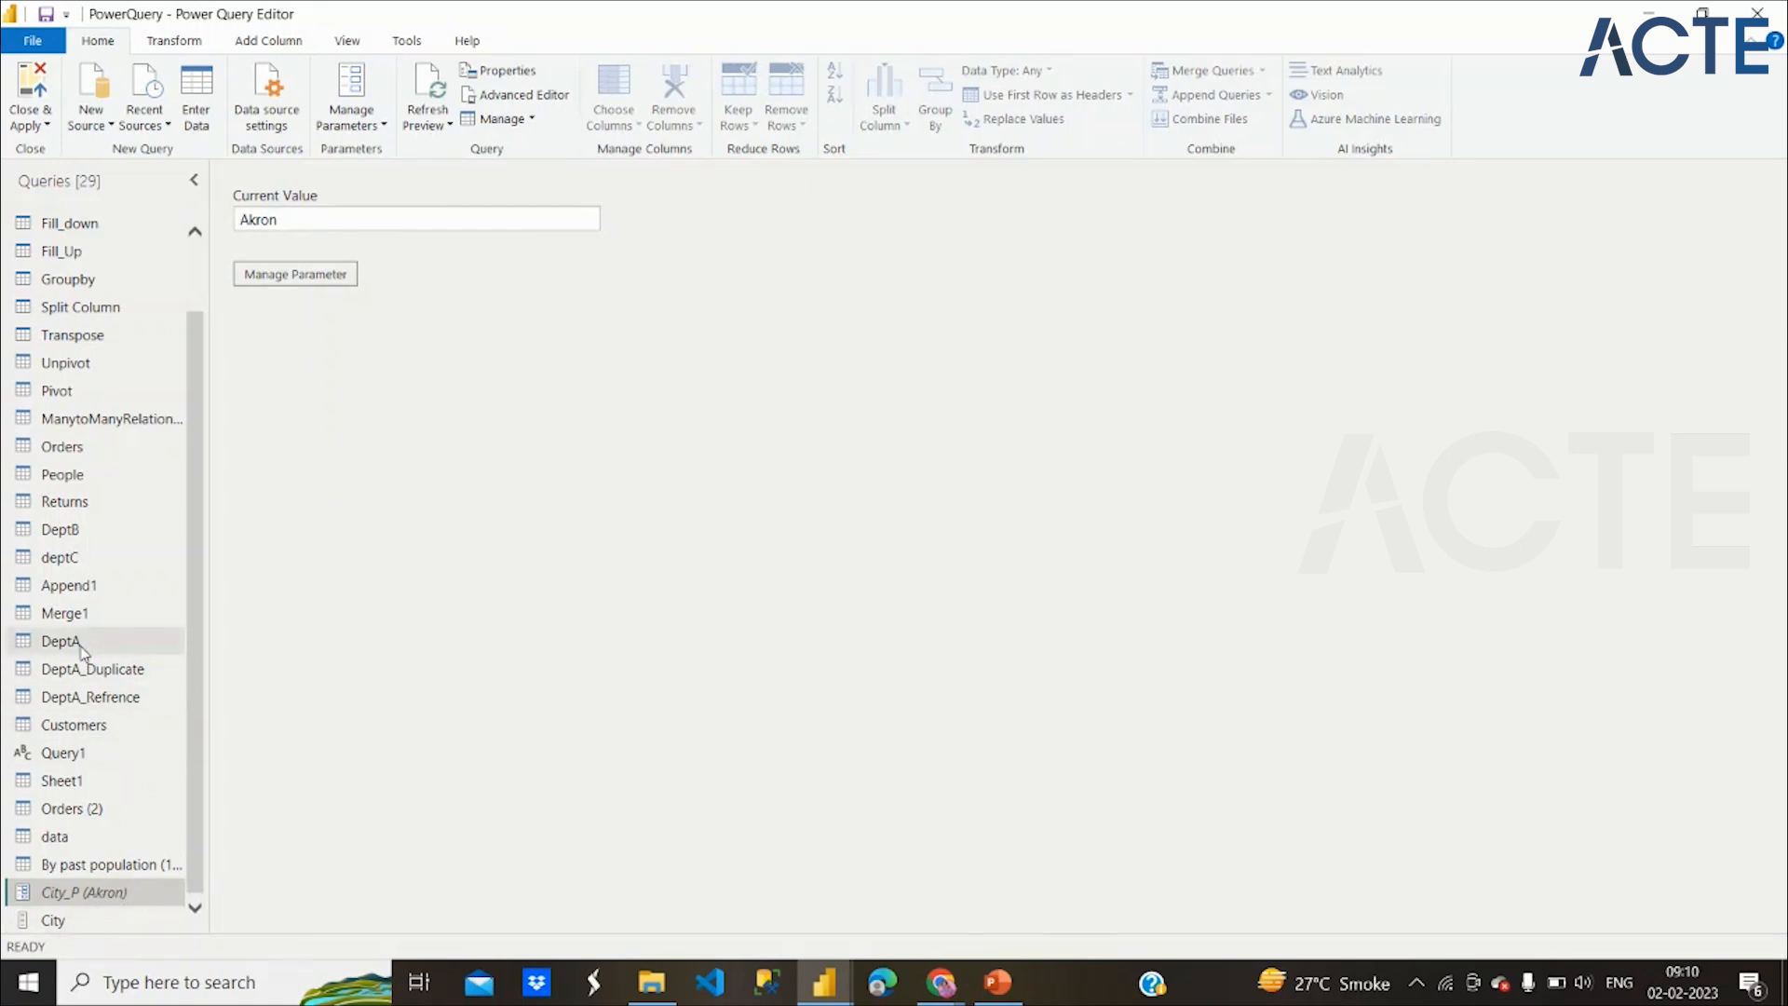
Open the Orders query and examine its M code in the Advanced Editor without changing it
left_click(65, 450)
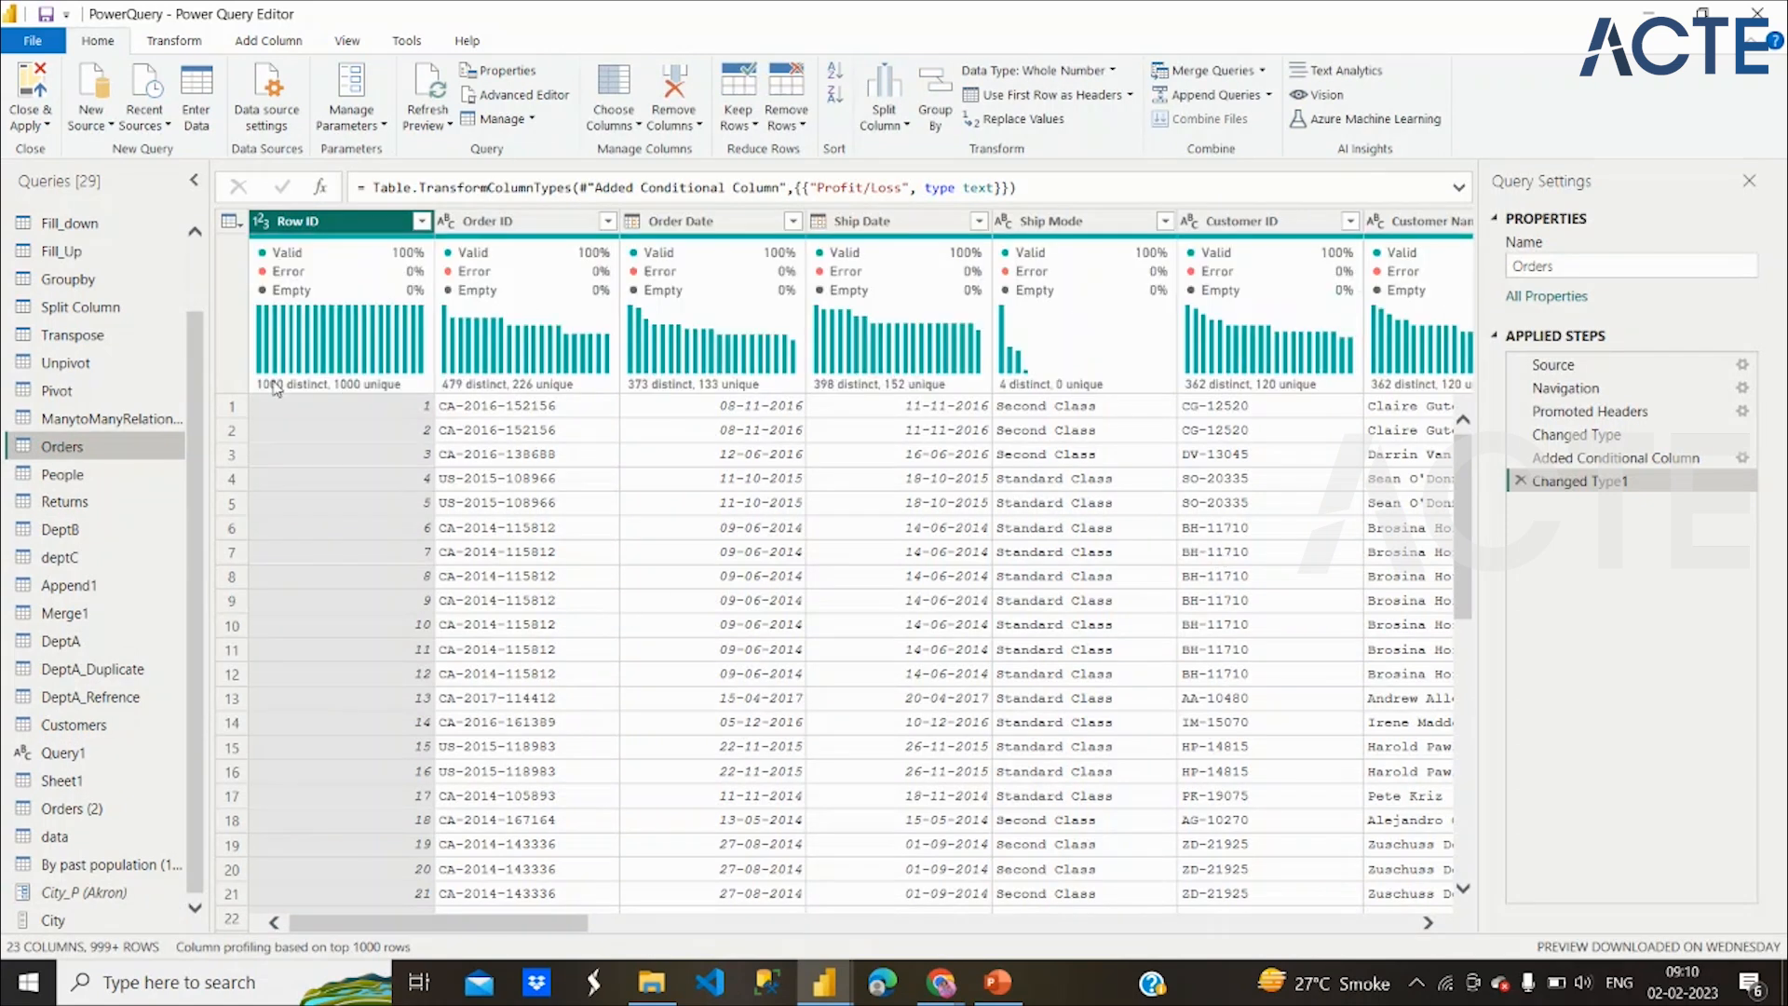
left_click(511, 97)
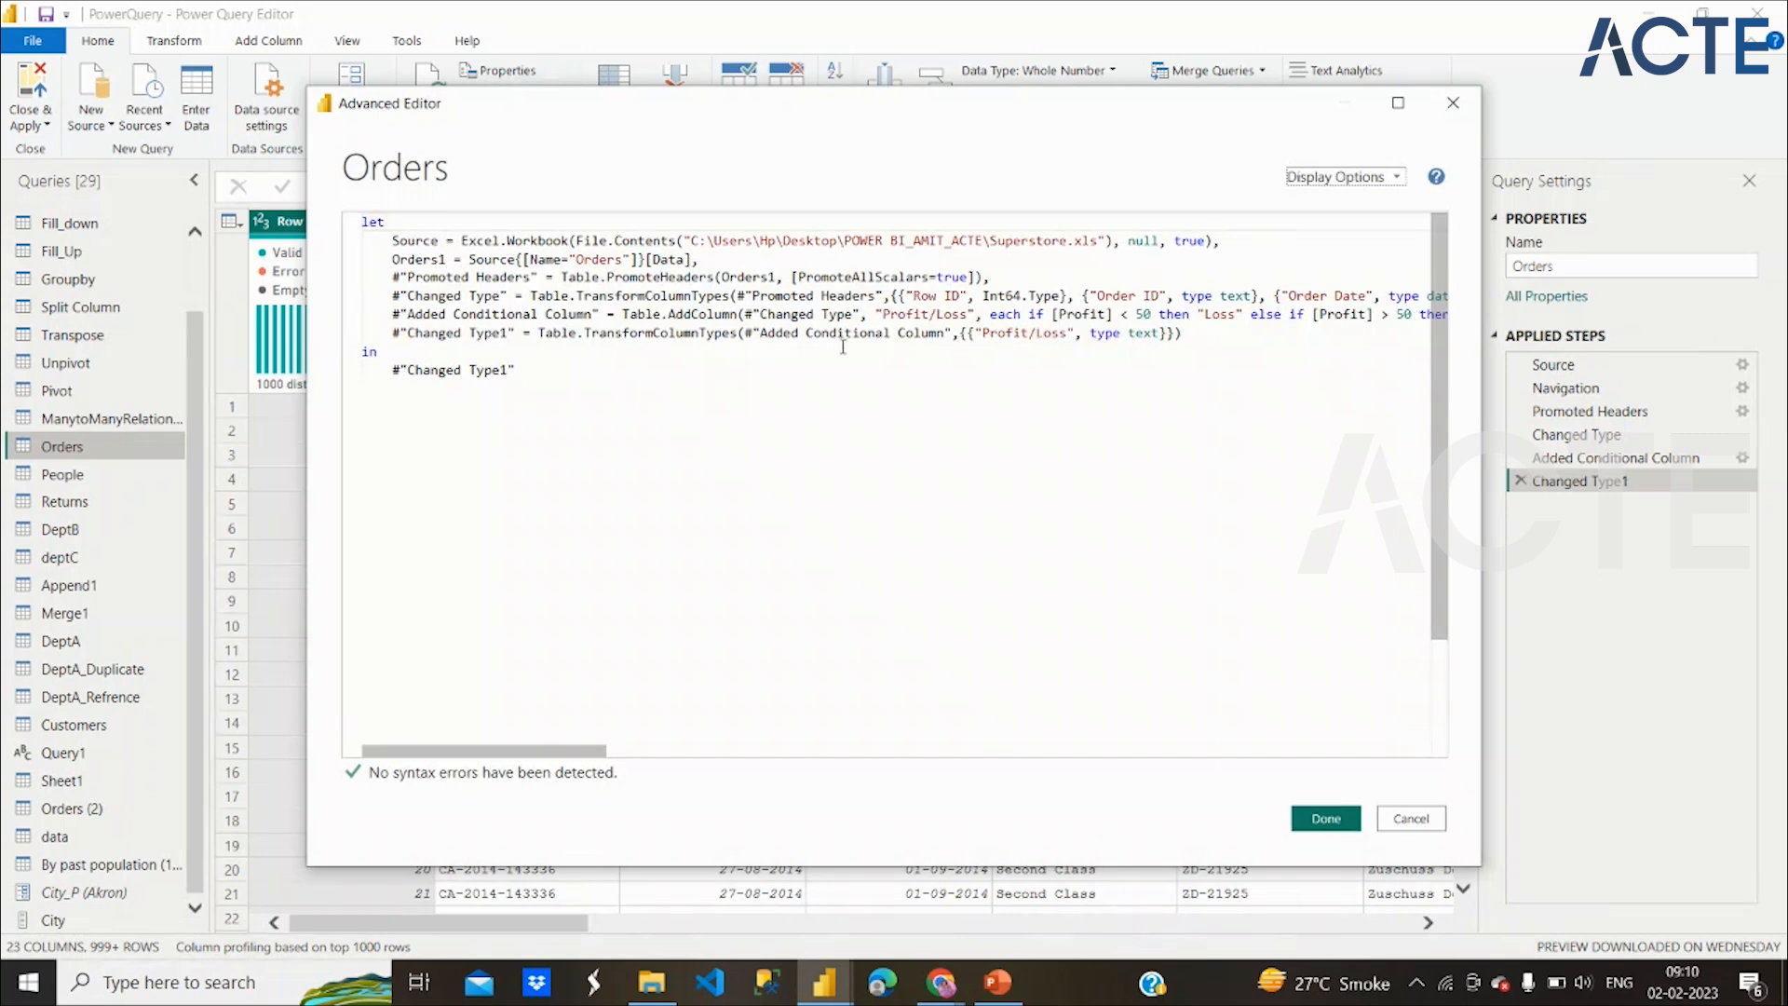
left_click(1410, 819)
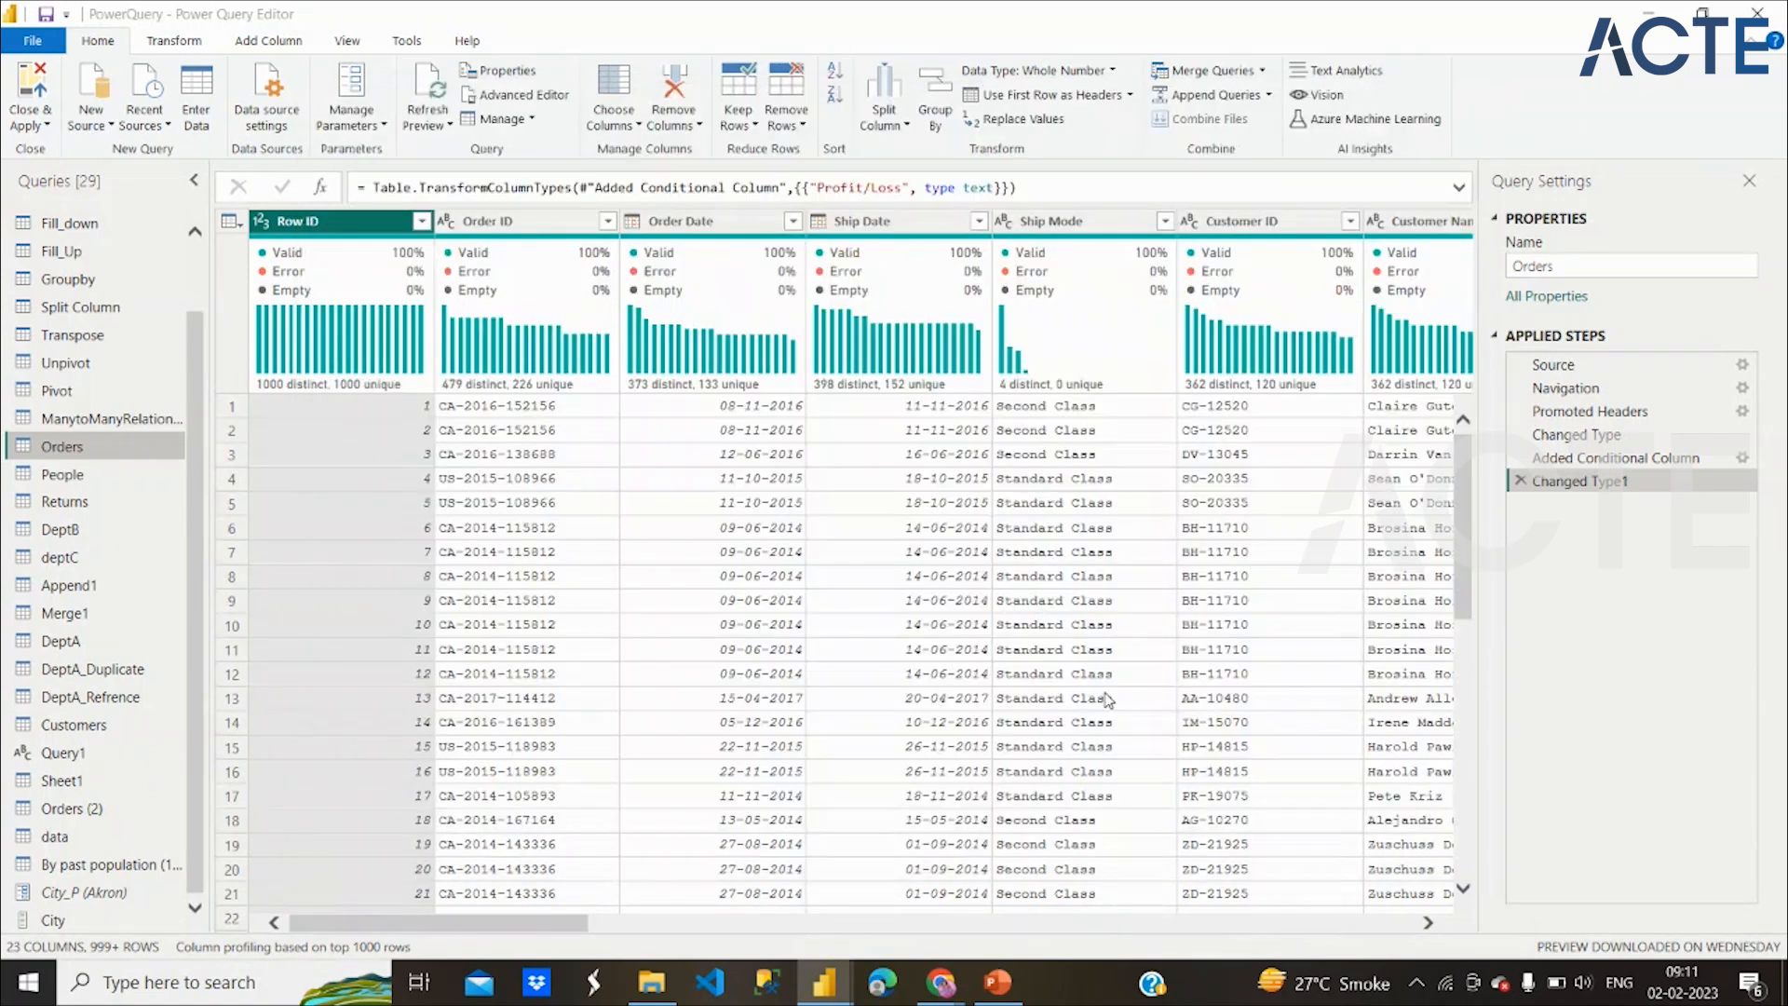
Filter the City column of Orders to keep only the Akron rows
left_click(1095, 559)
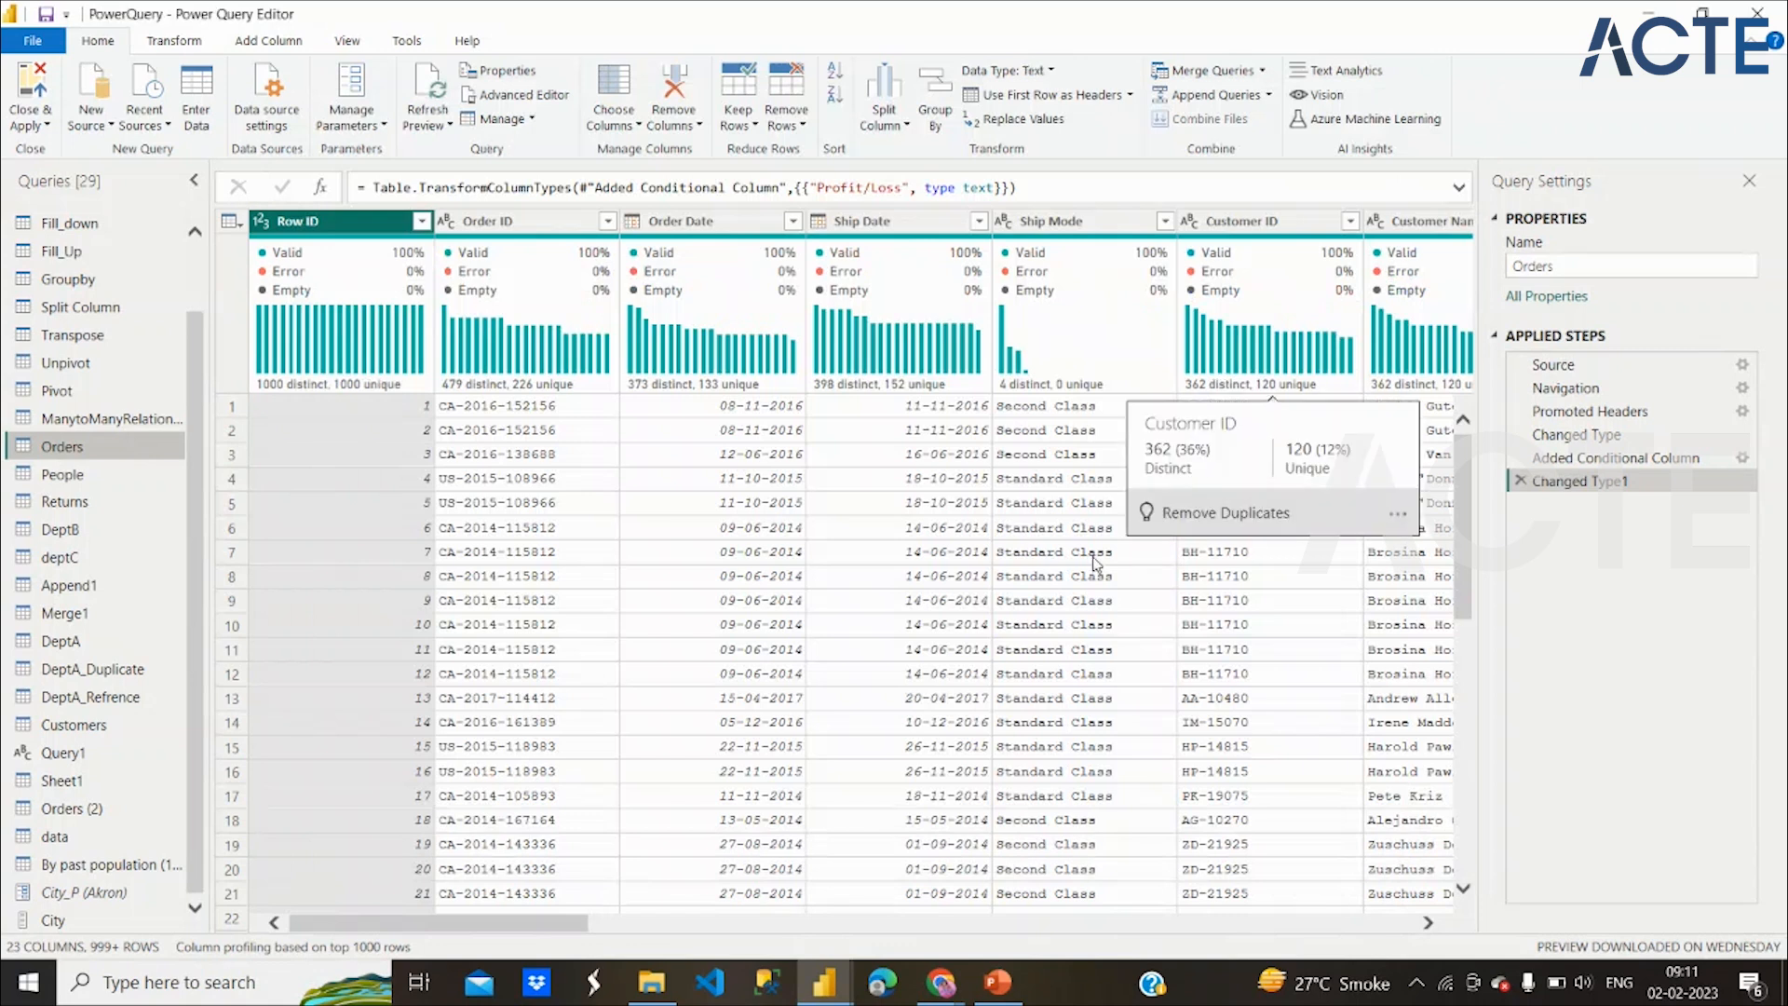
scroll(1089, 512, "right", 10)
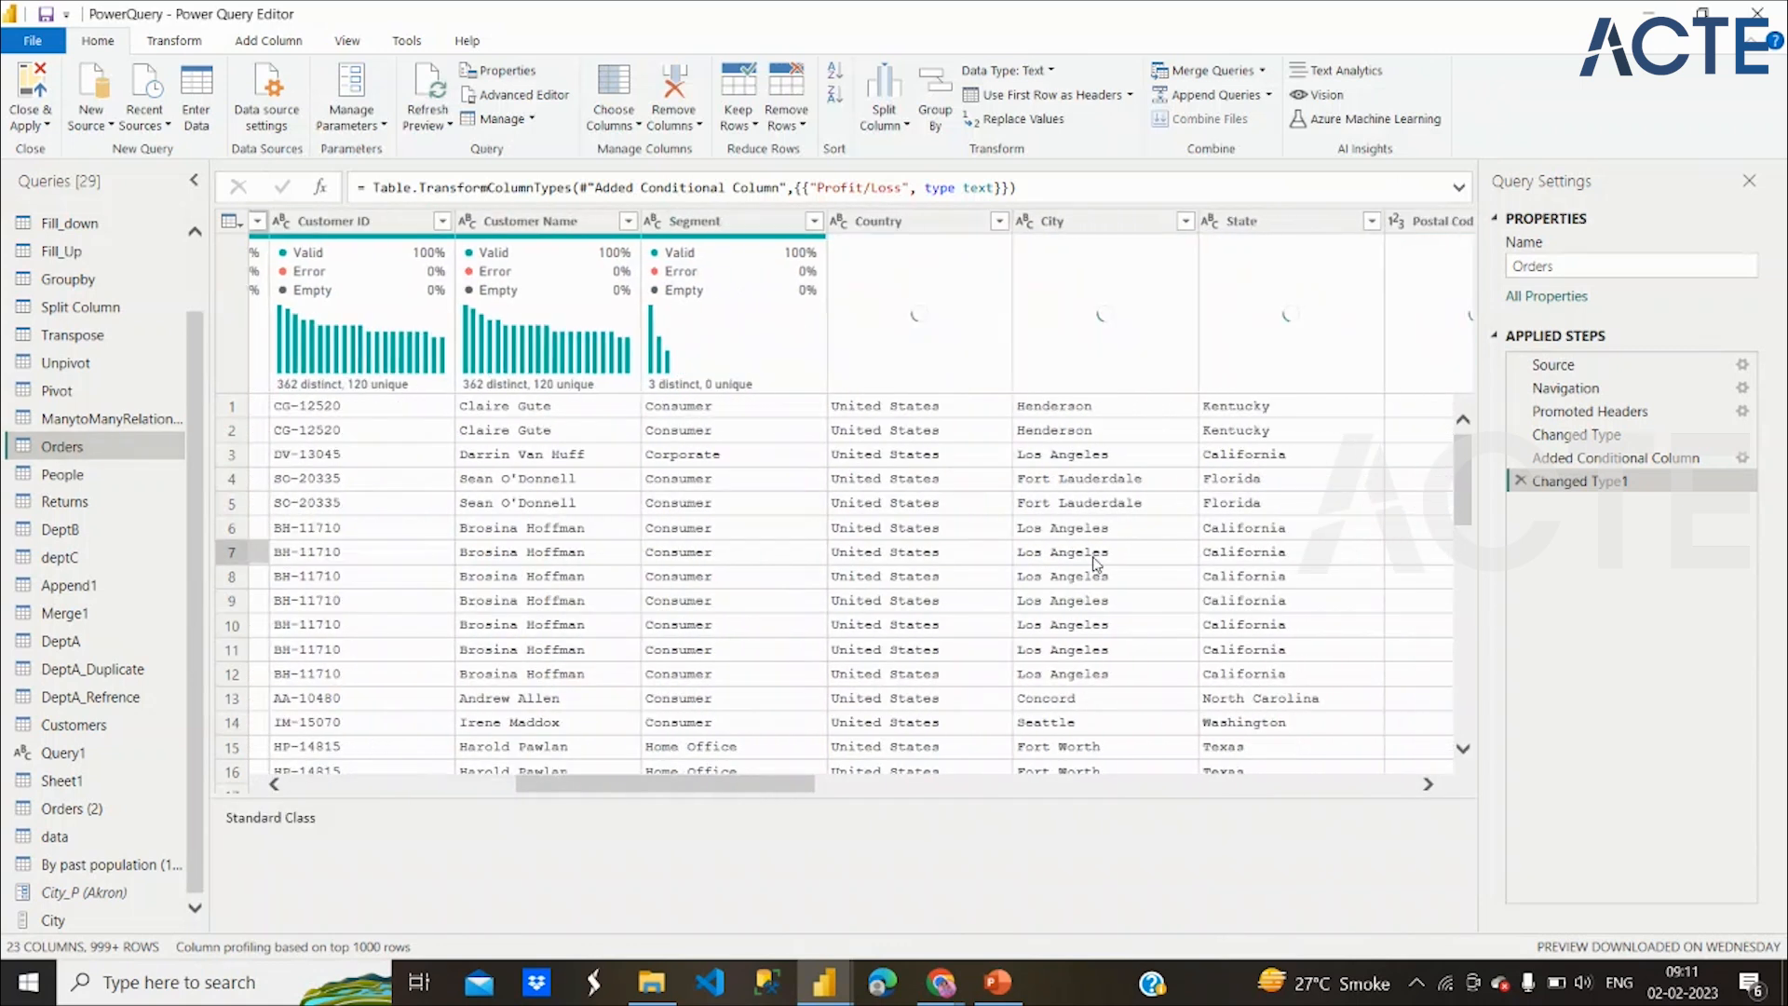
left_click(1099, 223)
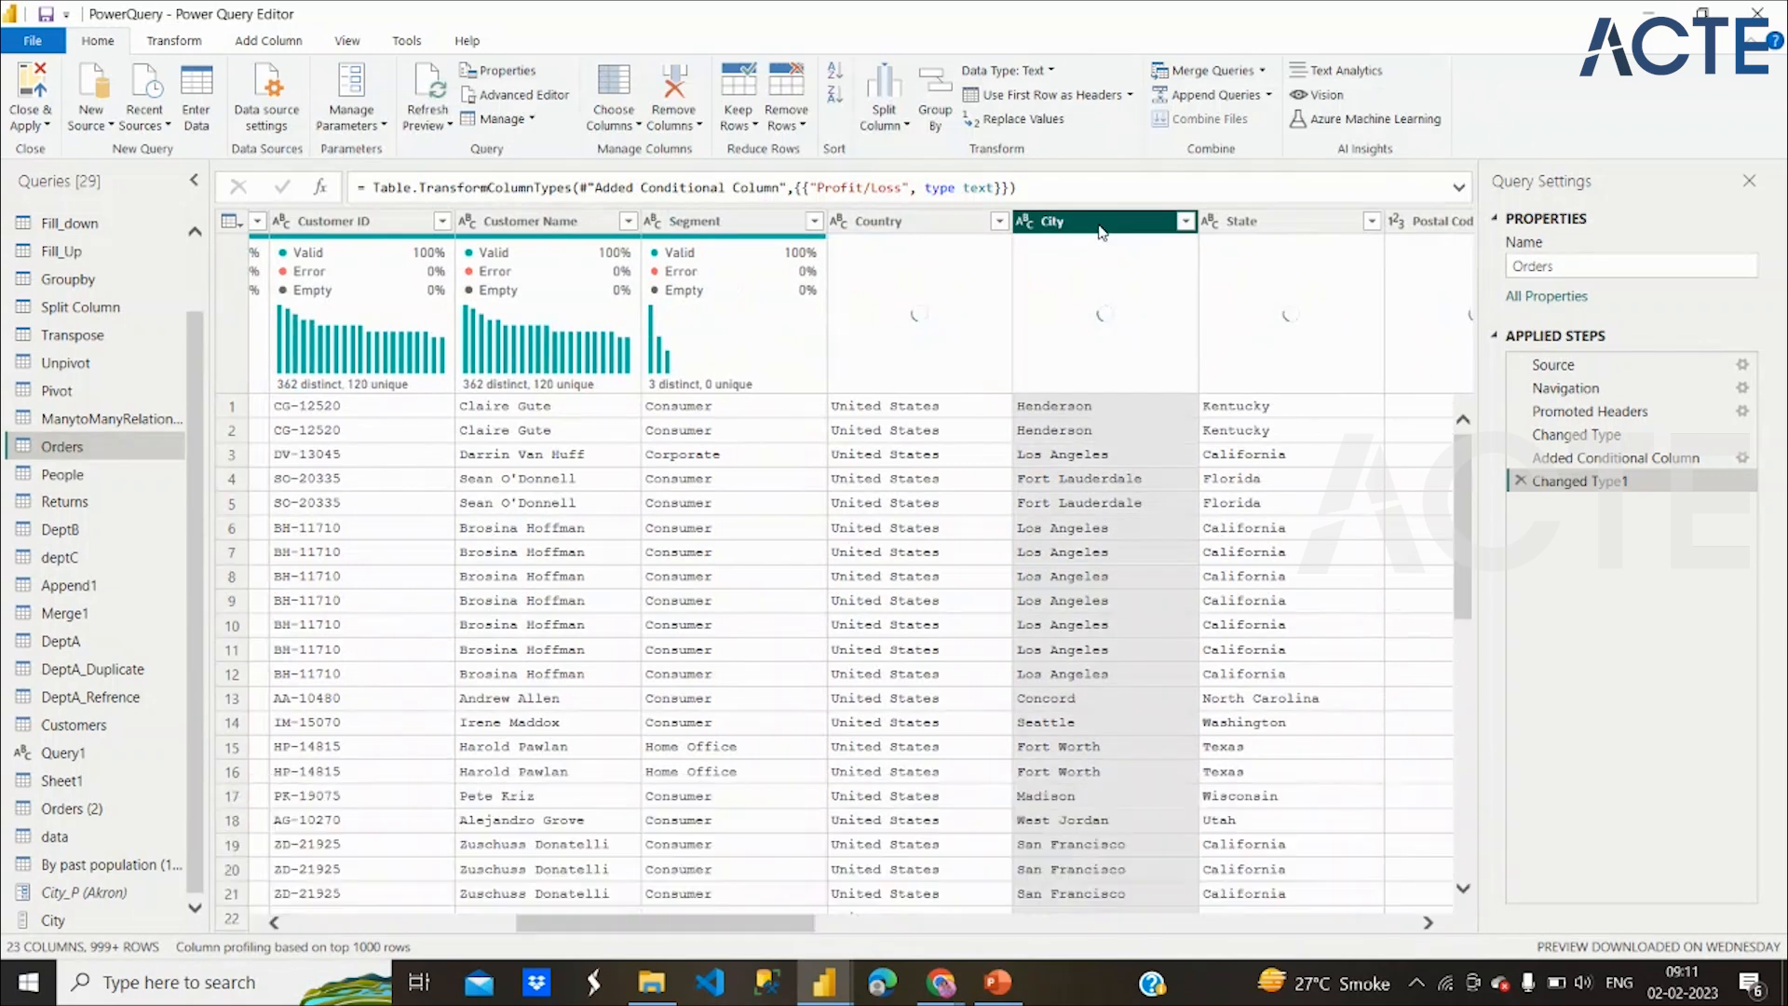
left_click(1186, 222)
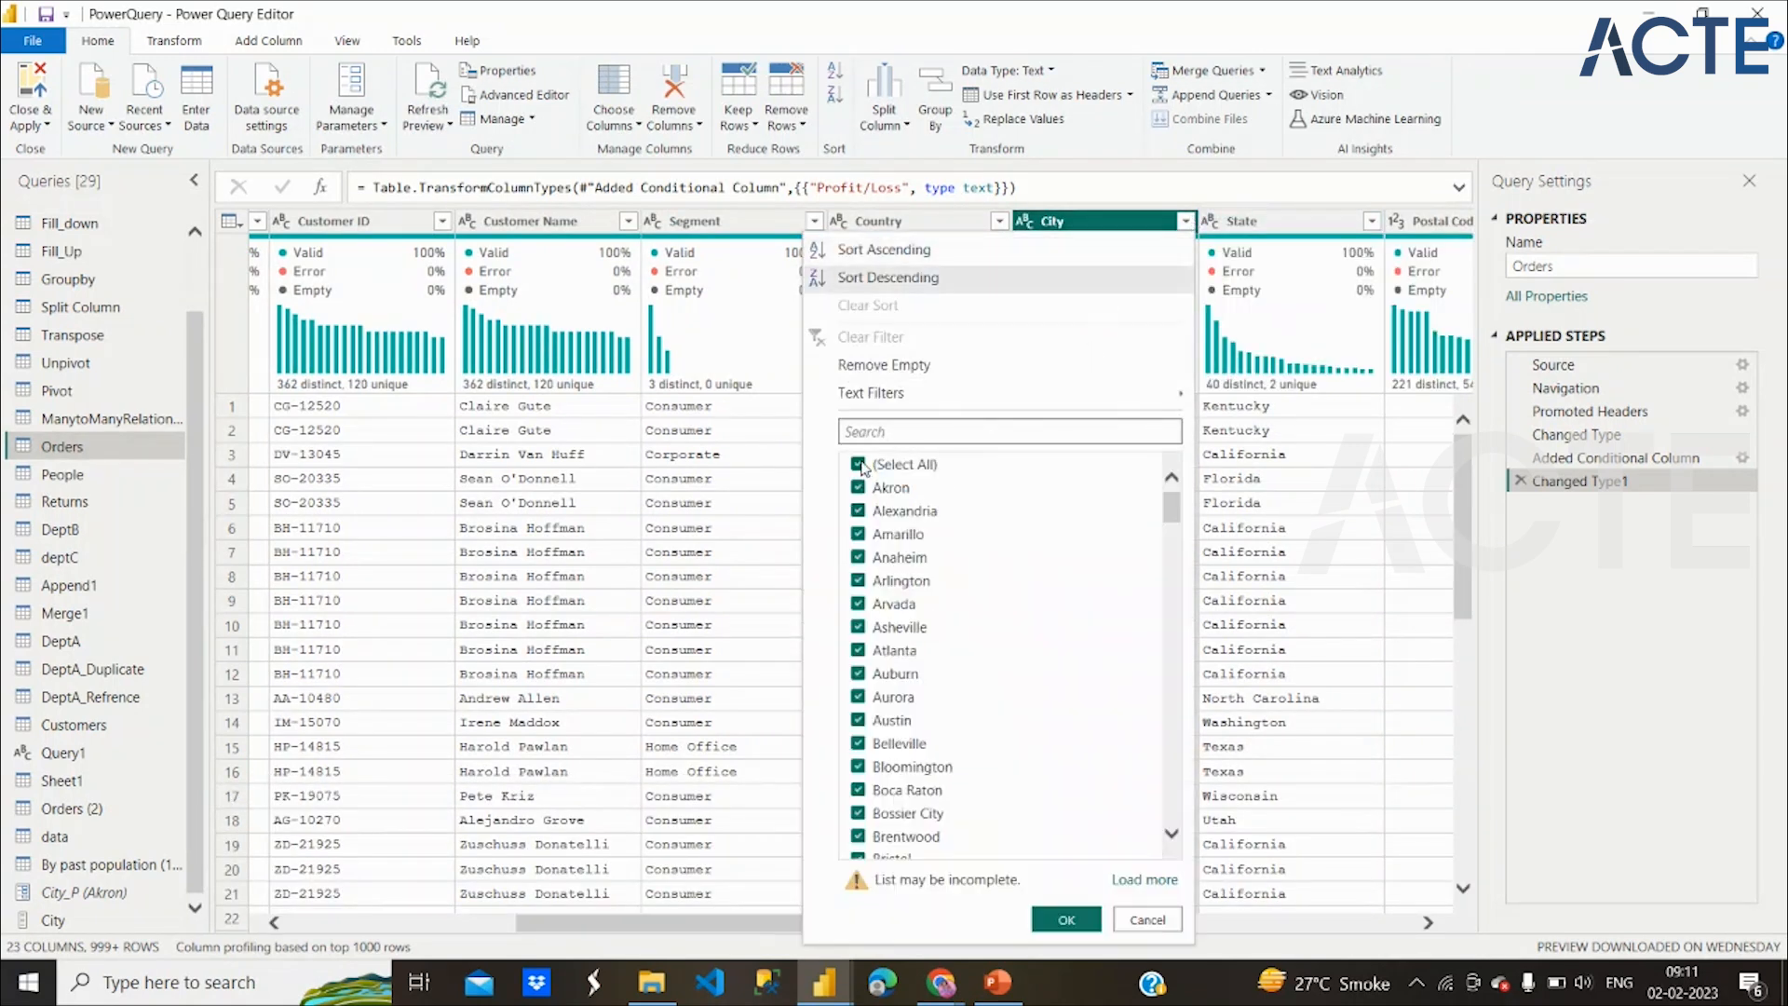
left_click(859, 466)
left_click(858, 490)
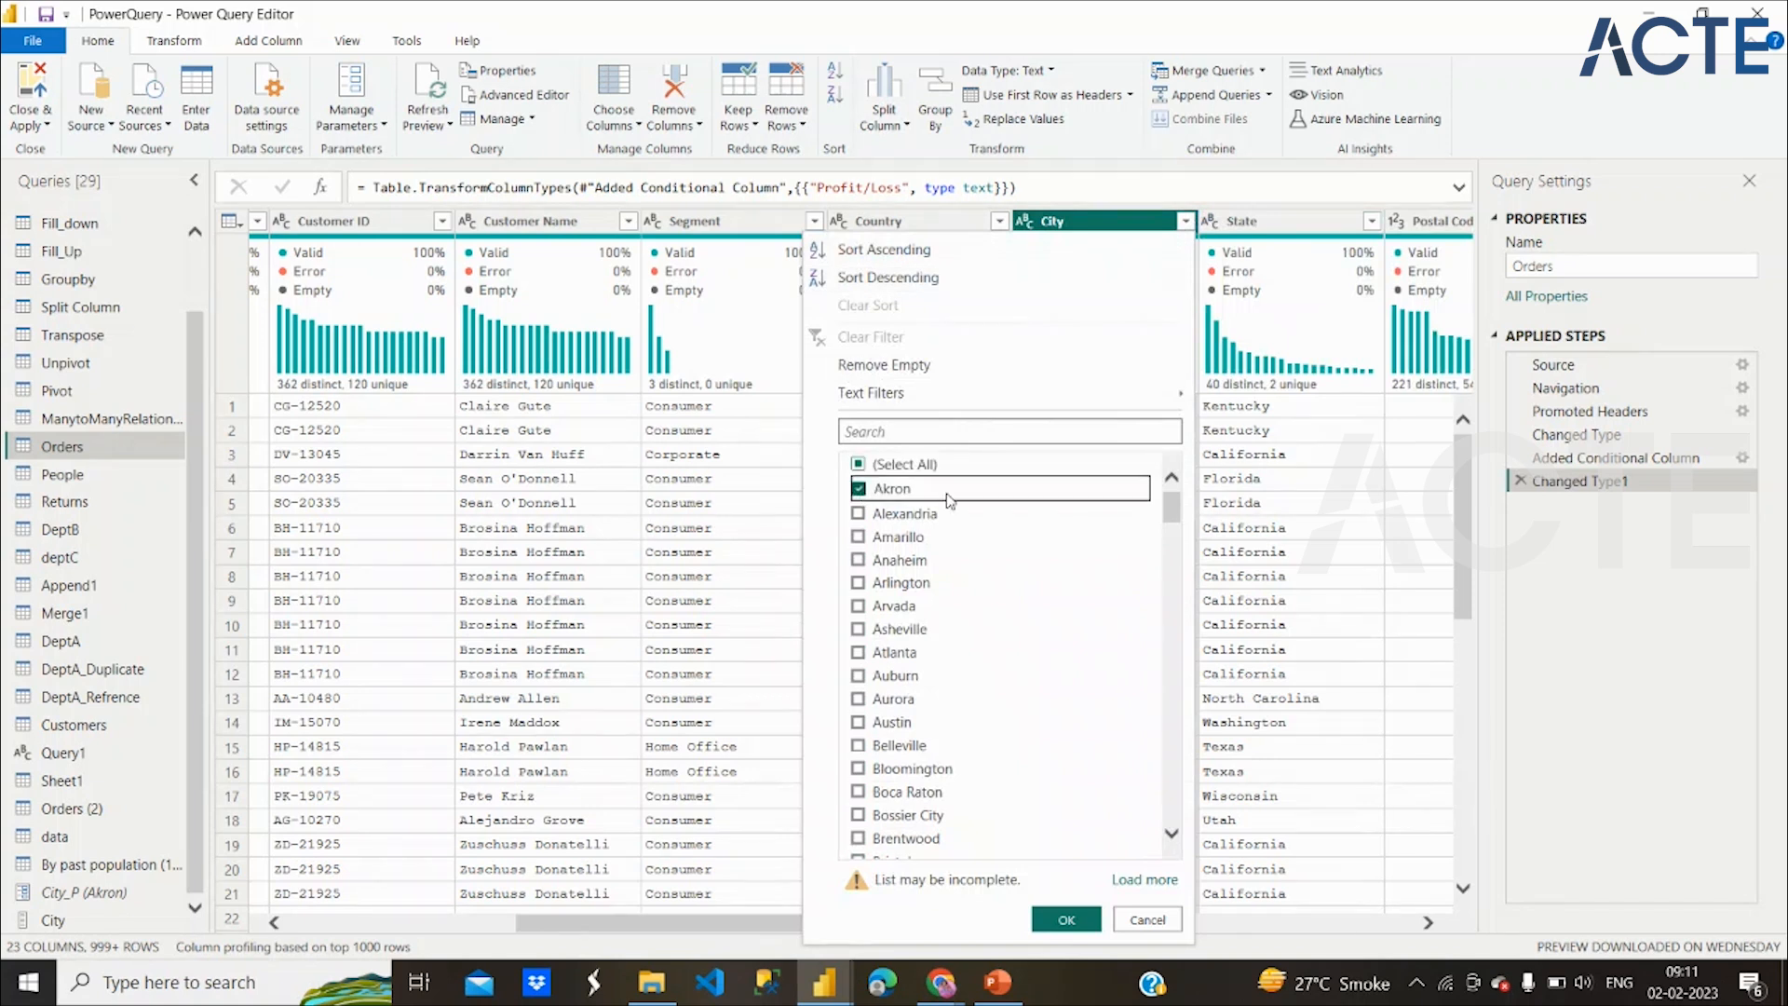
left_click(1037, 918)
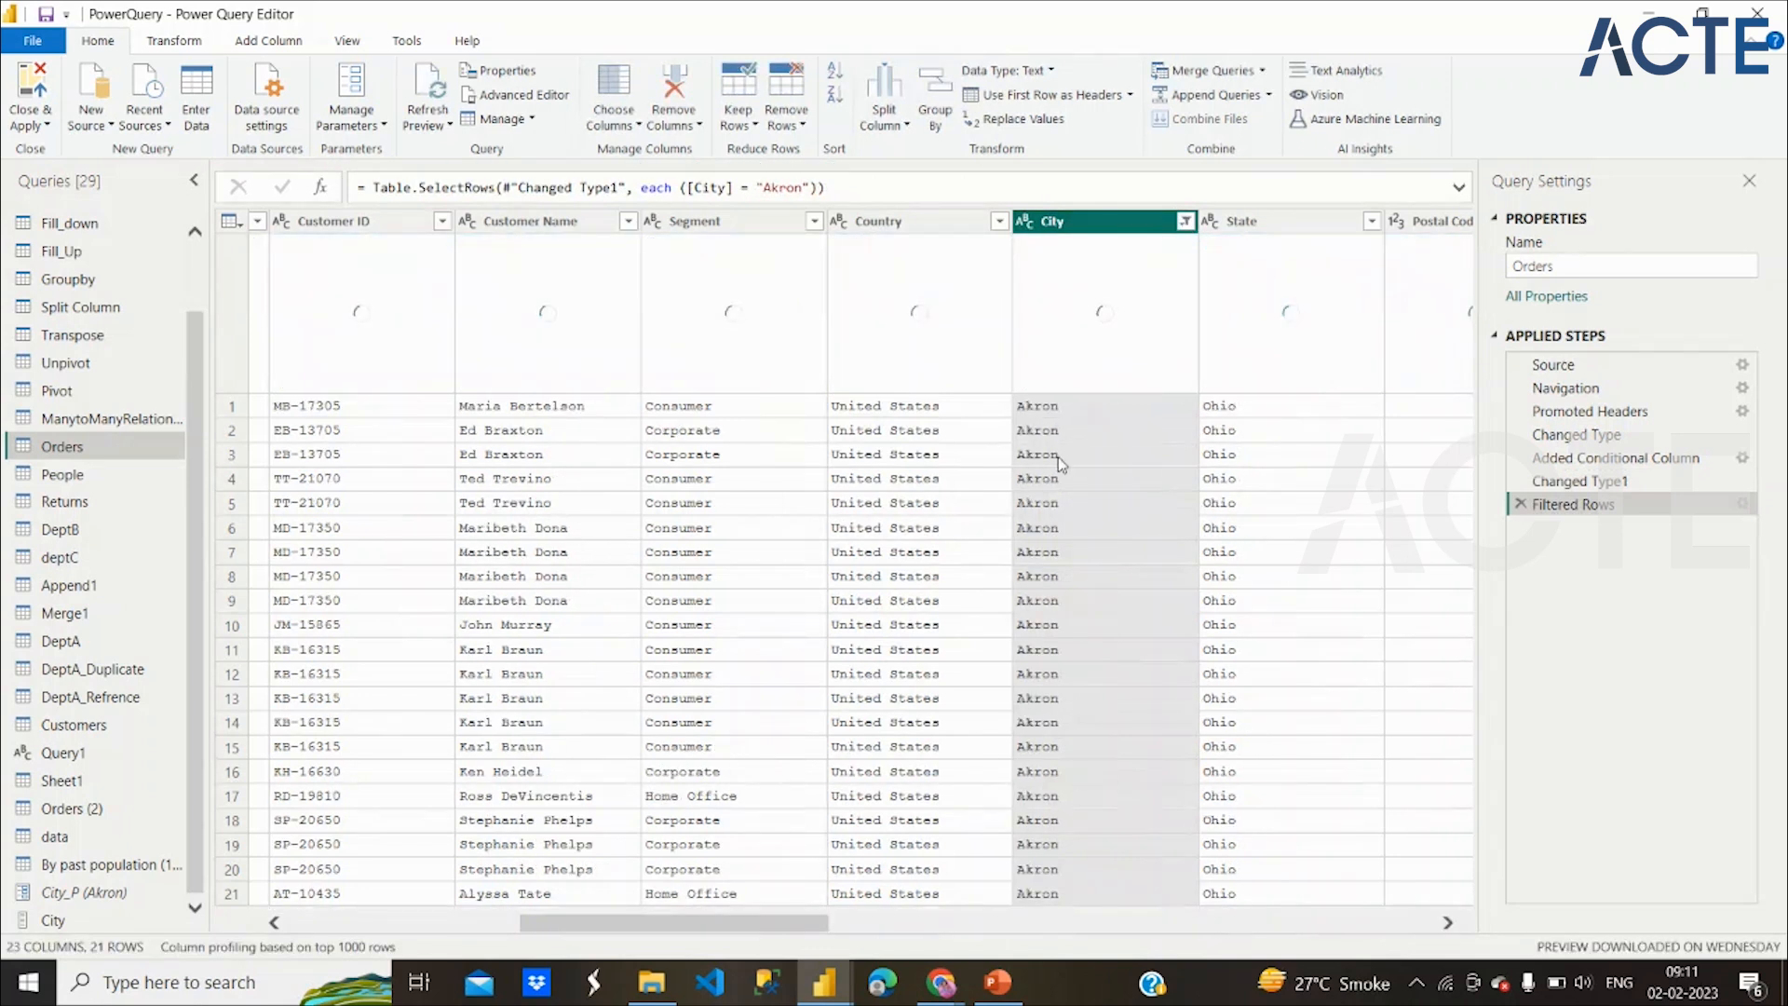
Replace the fixed "Akron" value in the Filtered Rows code of Orders with the City_P parameter and apply the code
left_click(497, 96)
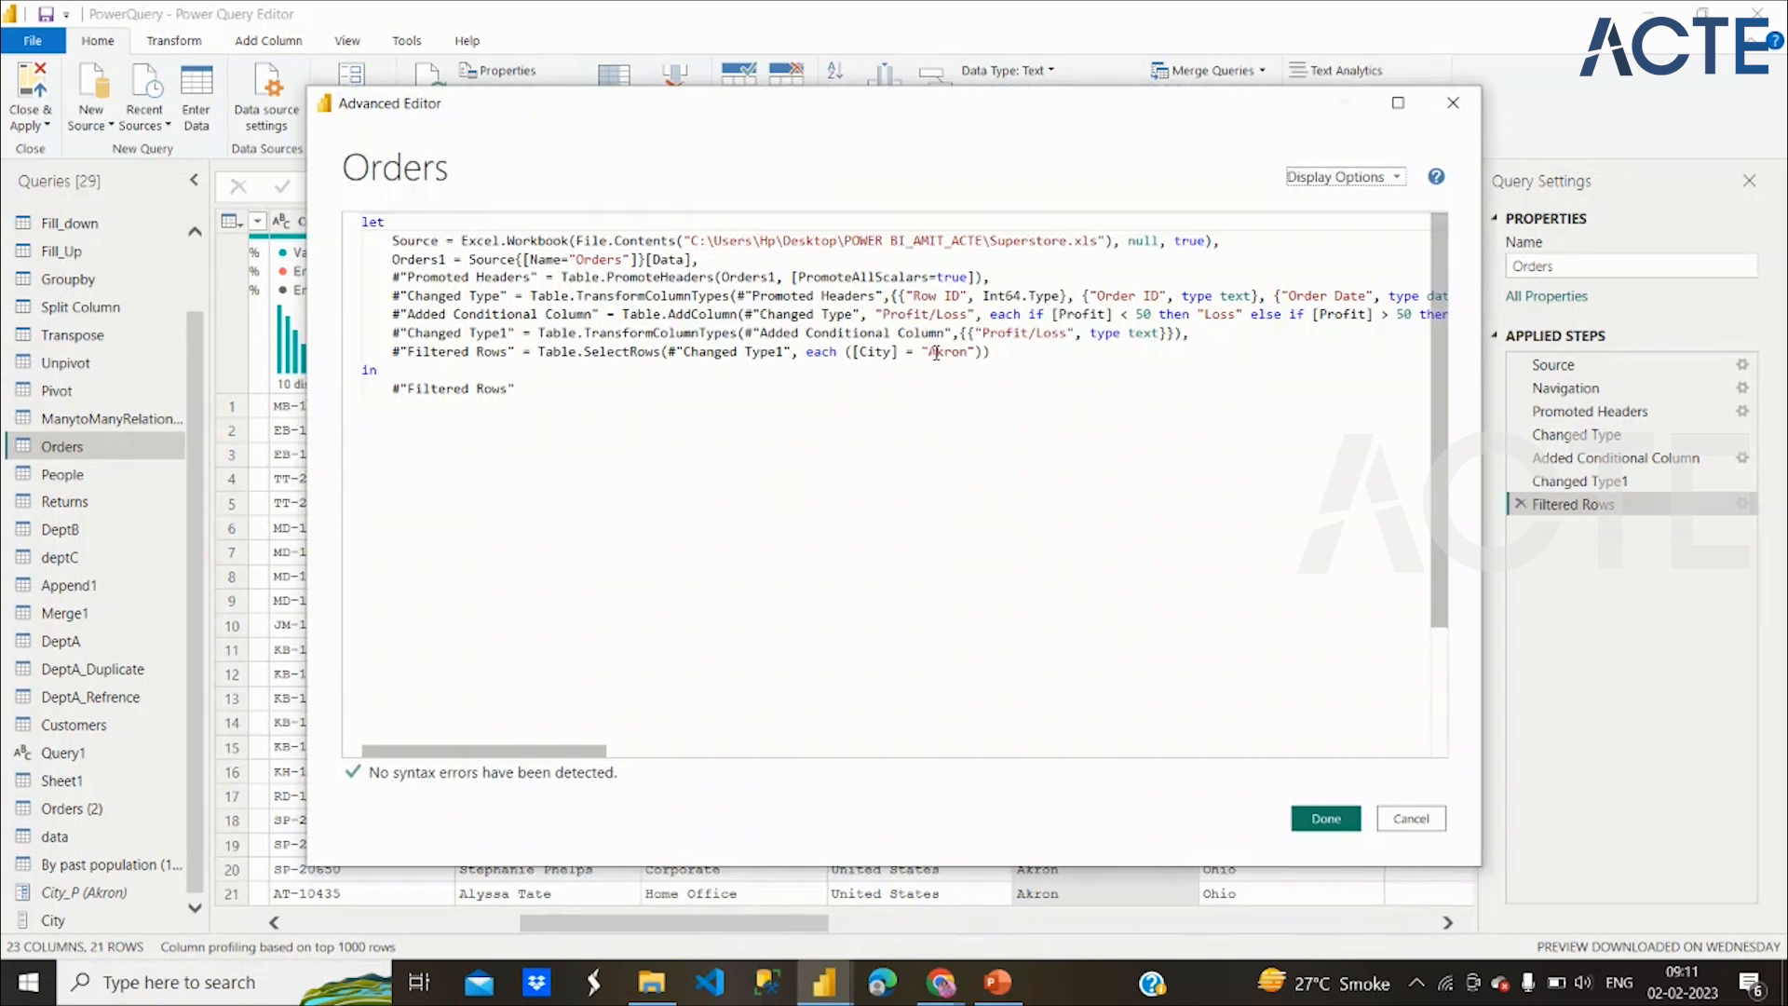
double_click(936, 353)
key("BackSpace")
key("BackSpace")
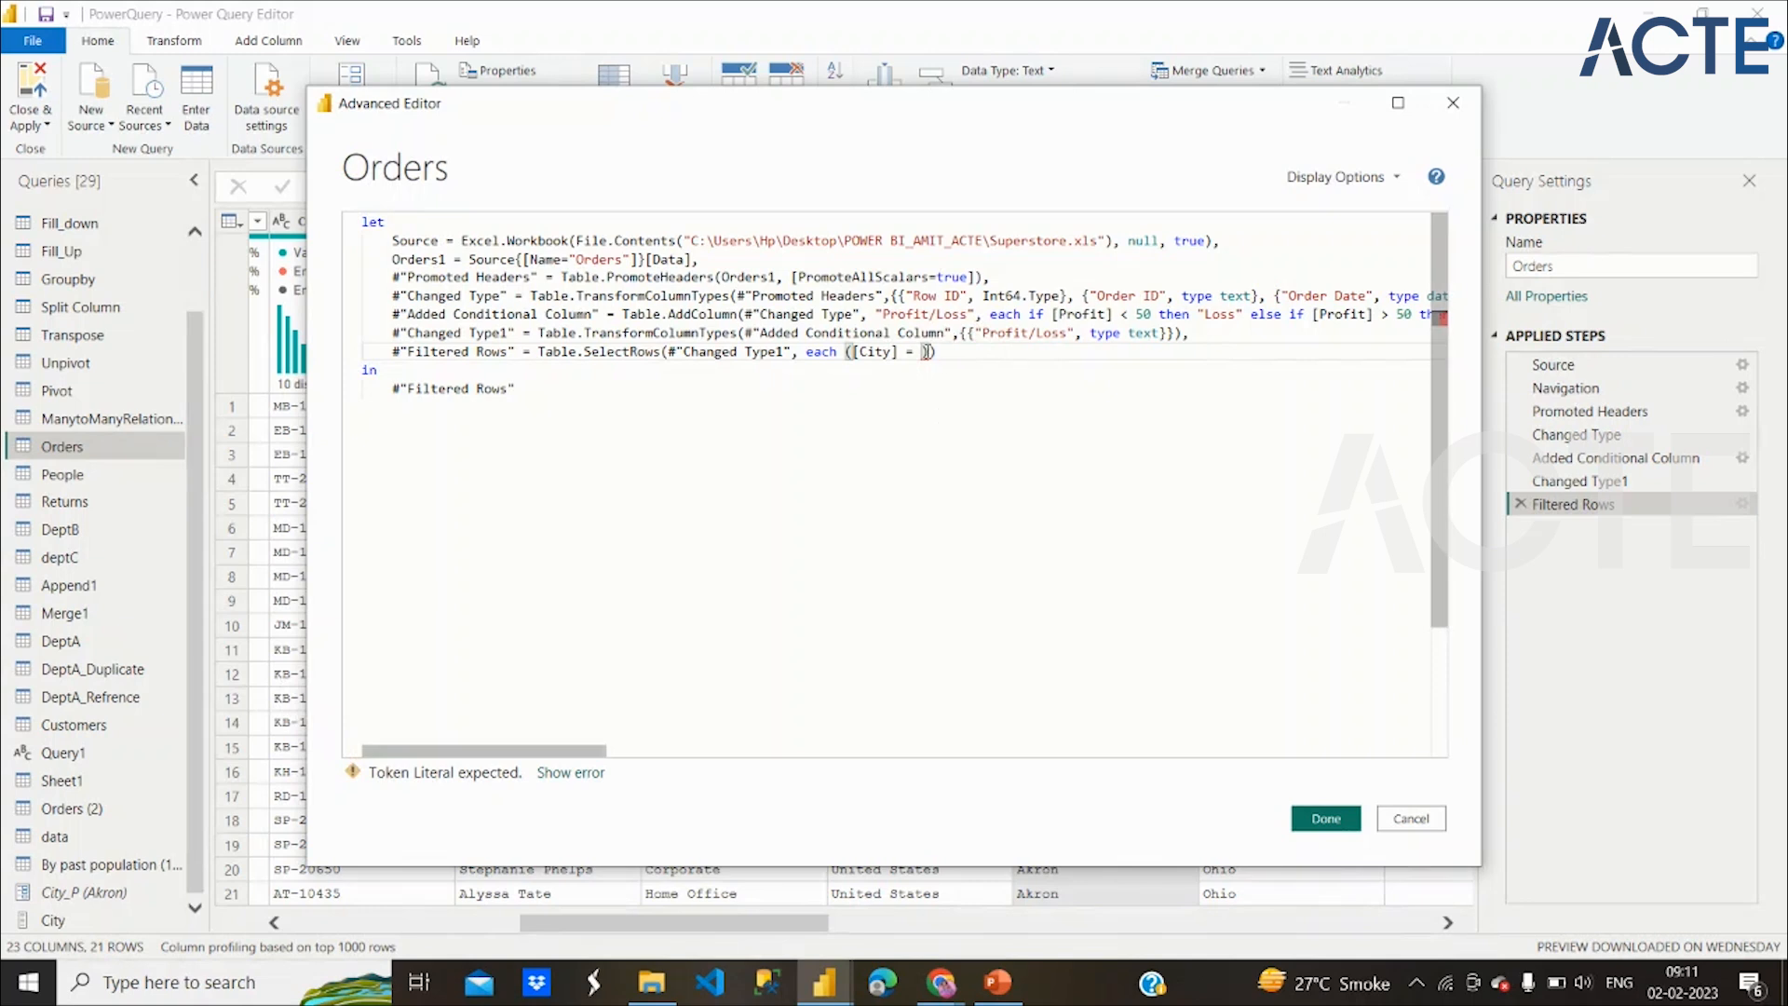
type("City")
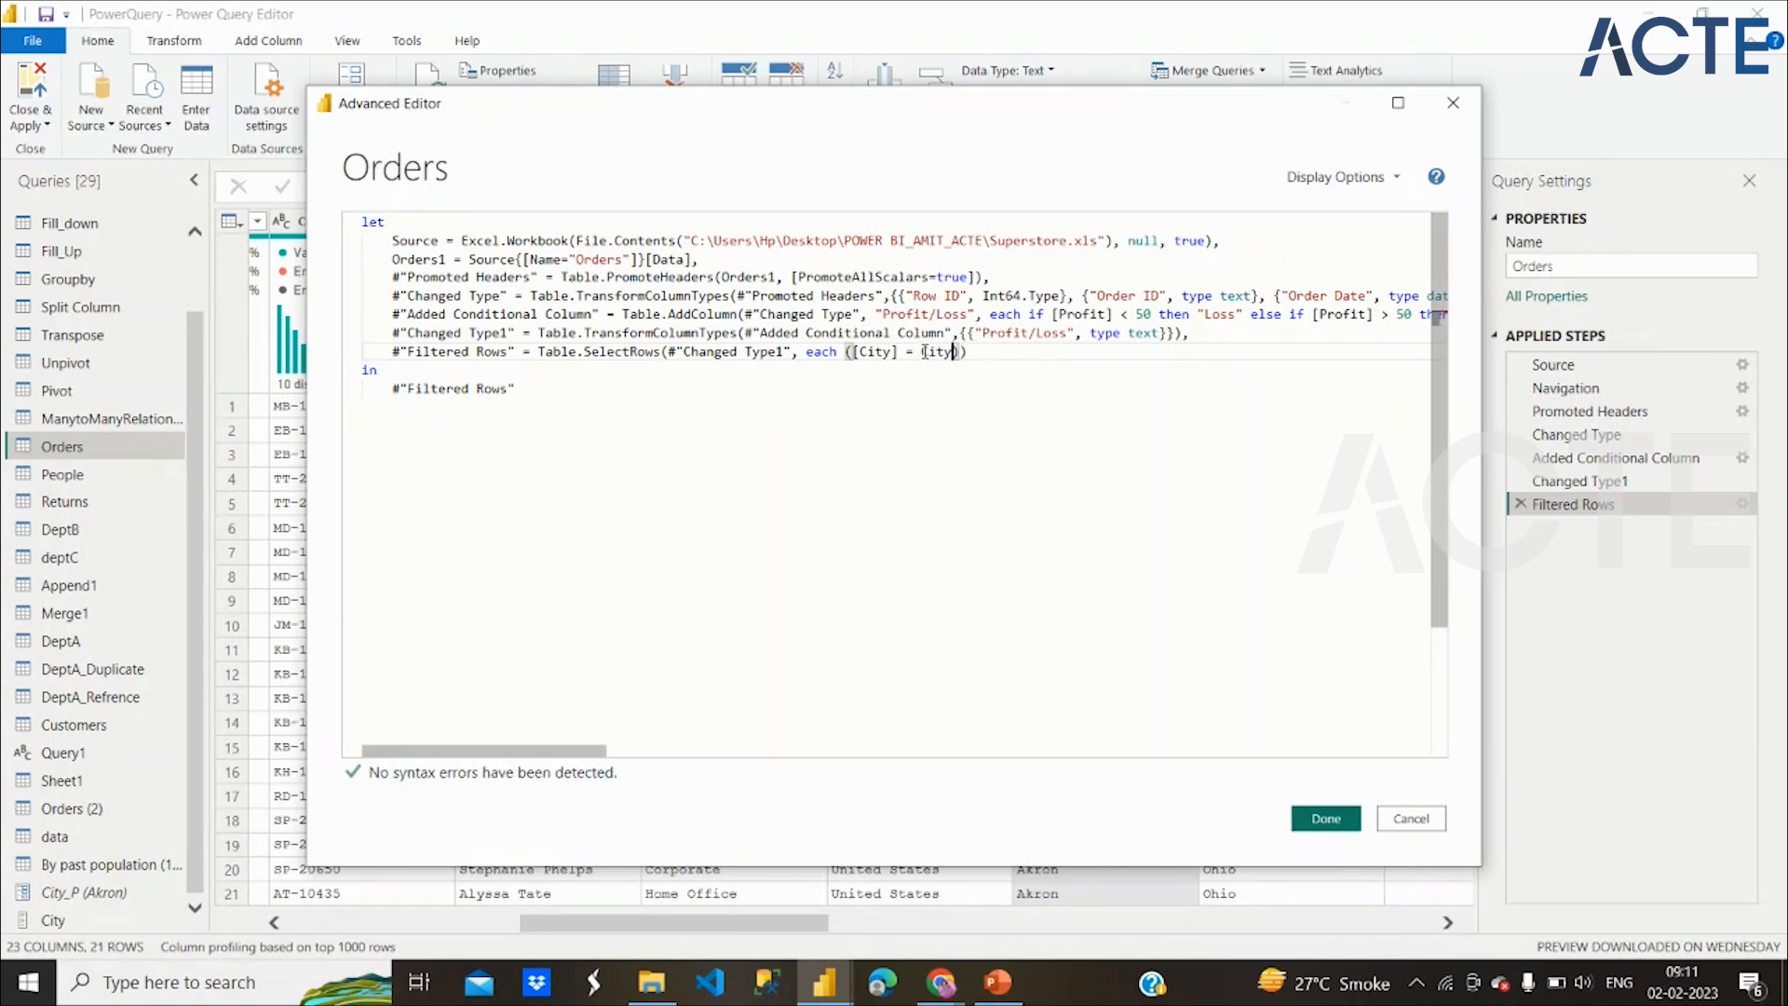
type("_")
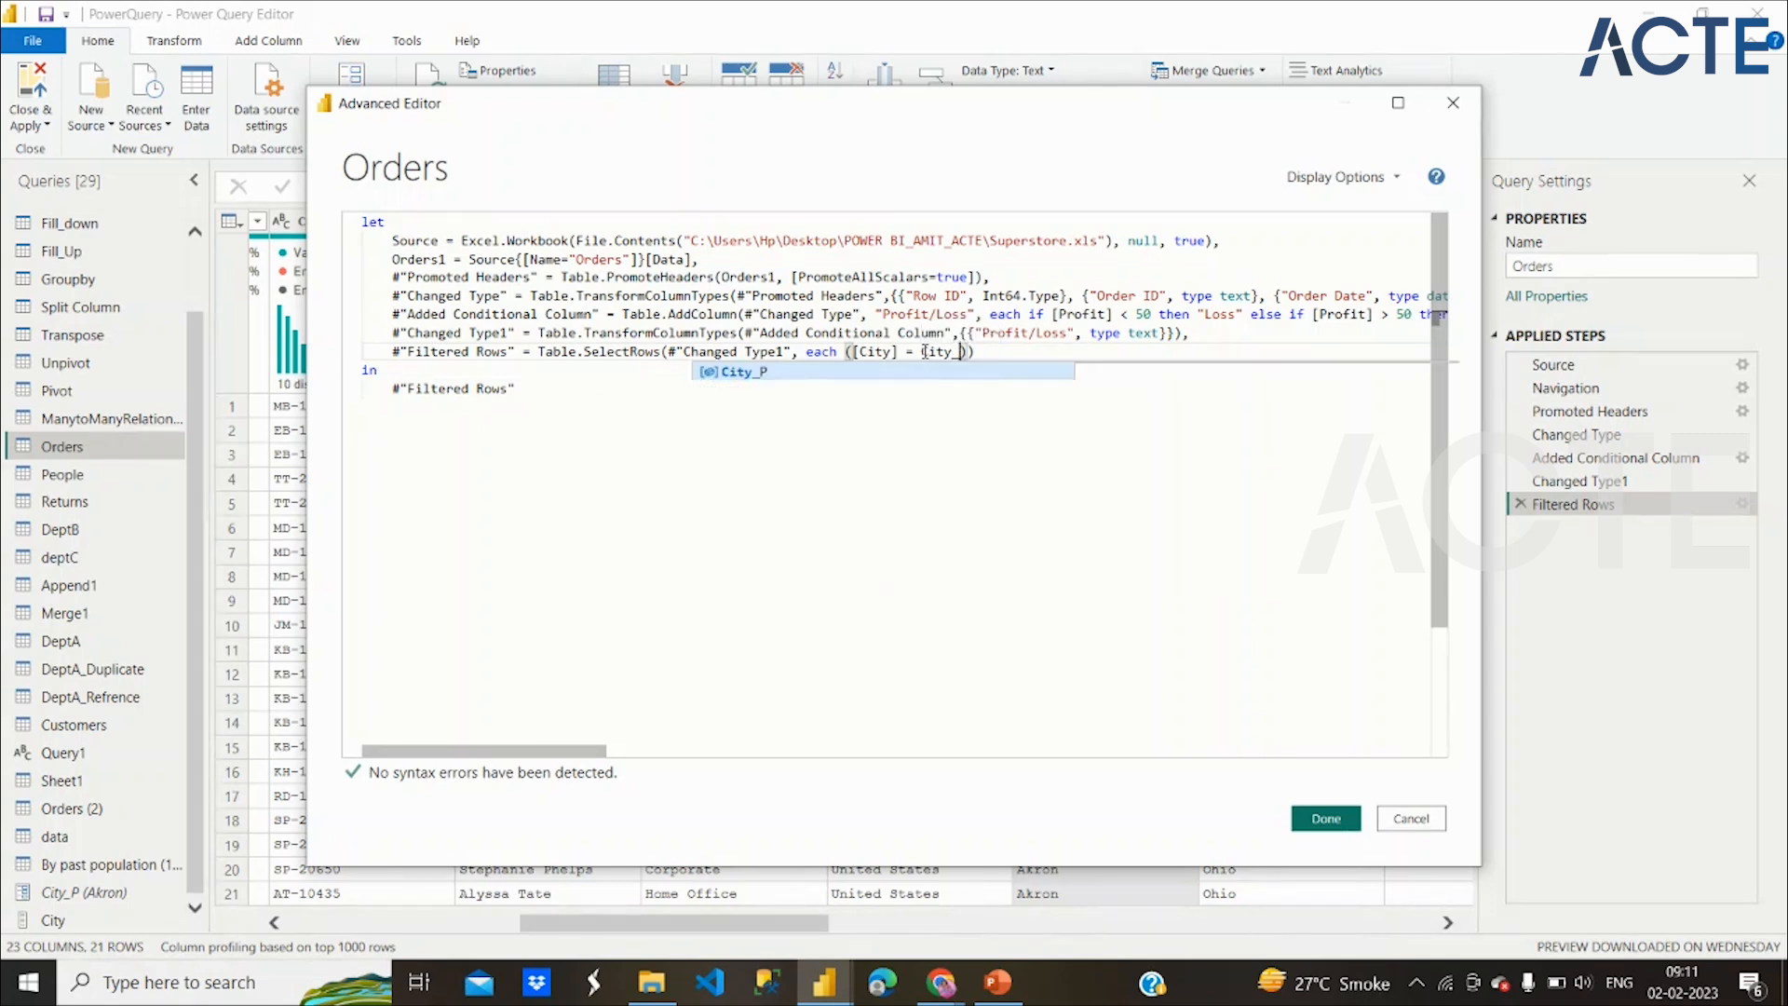
type("P")
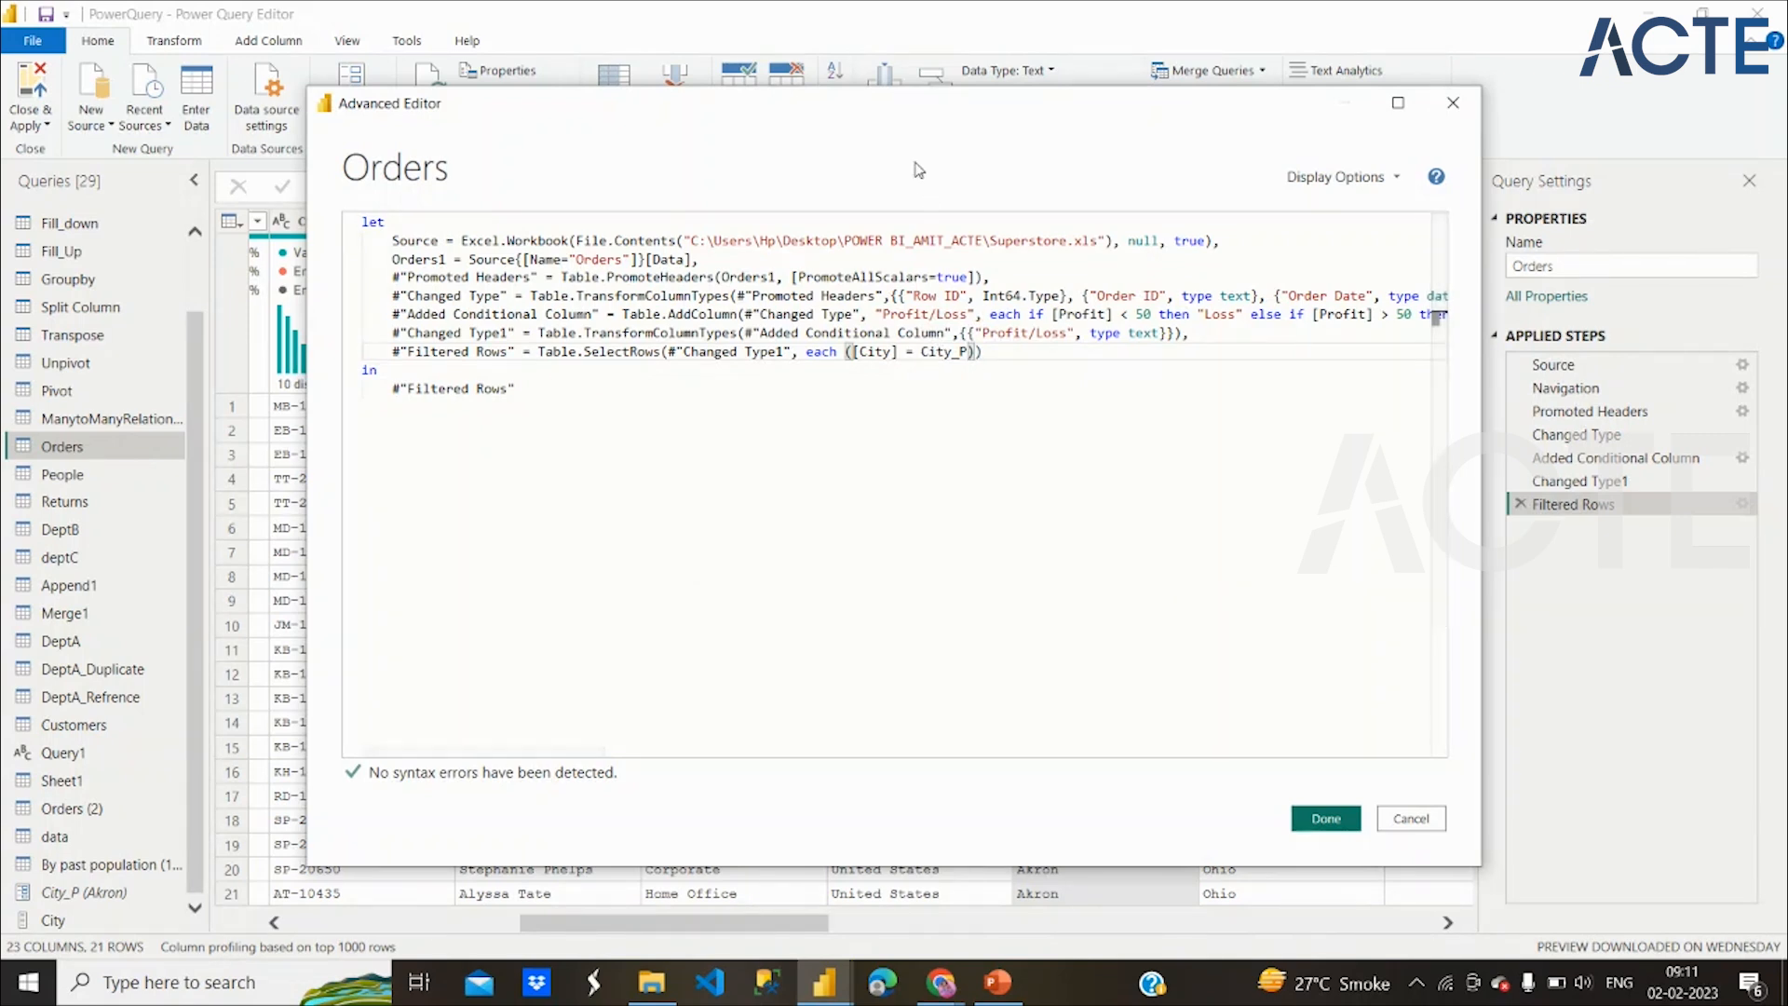
left_click(1341, 816)
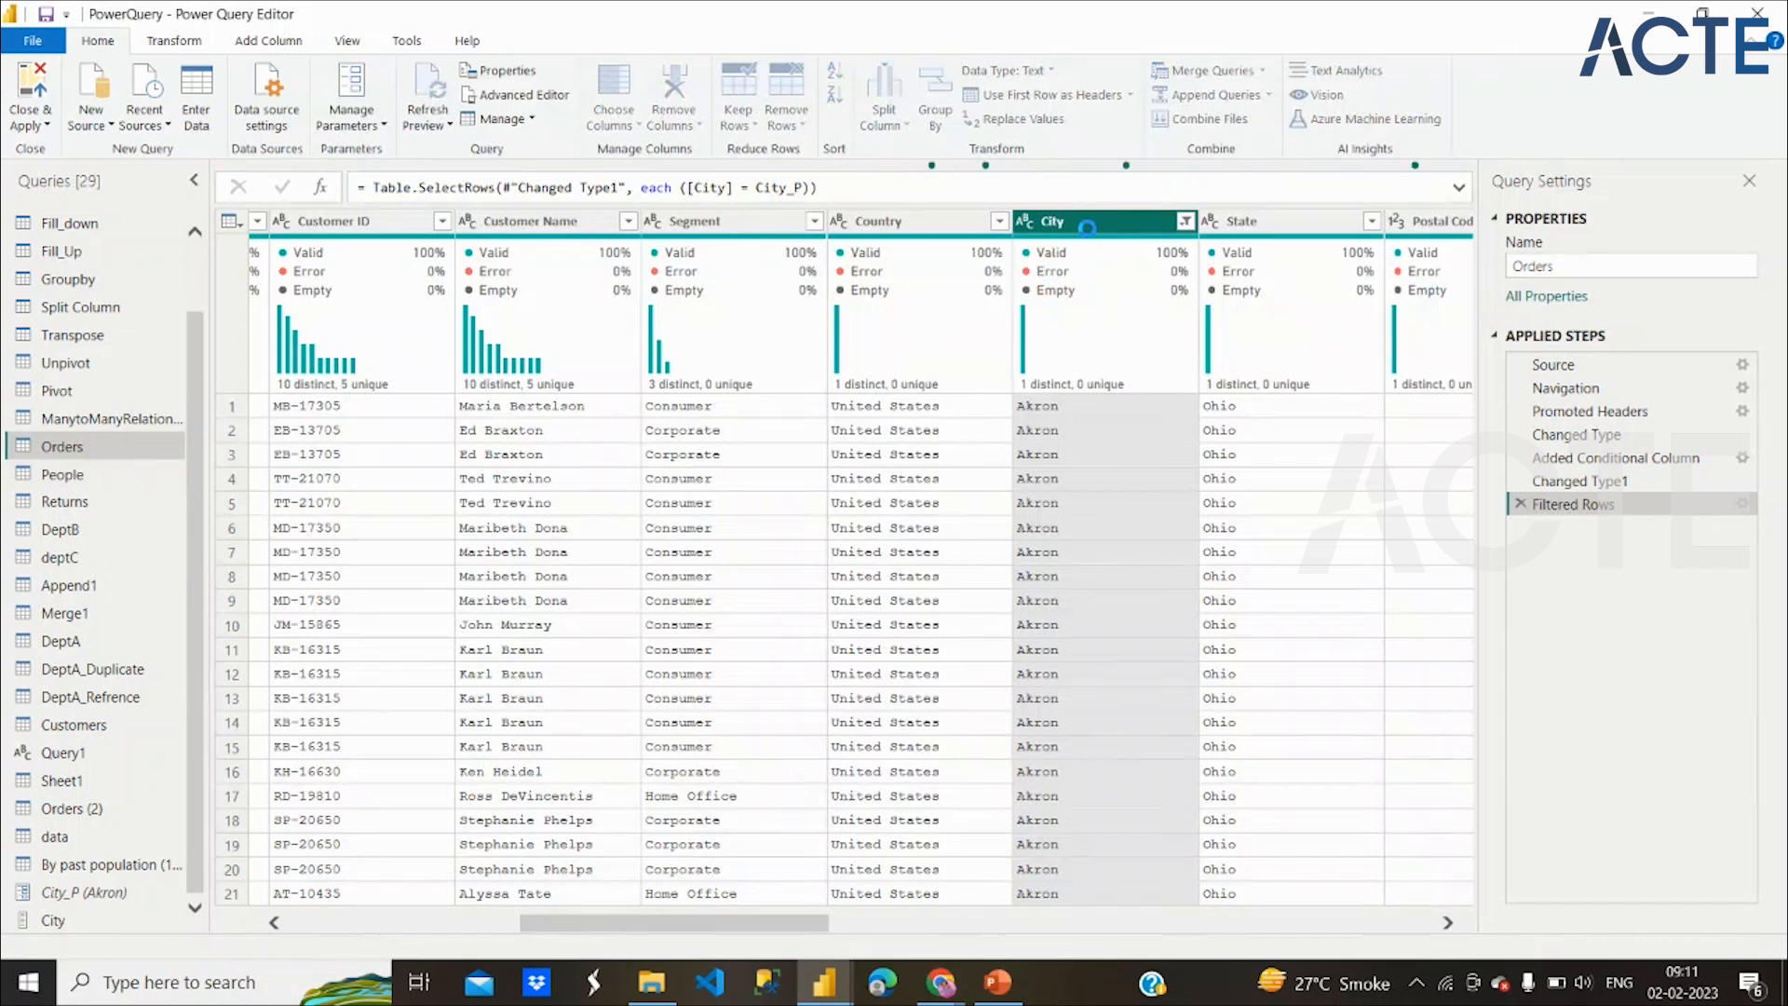
Reopen the Orders code and check the City_P reference in its Filtered Rows line
left_click(552, 101)
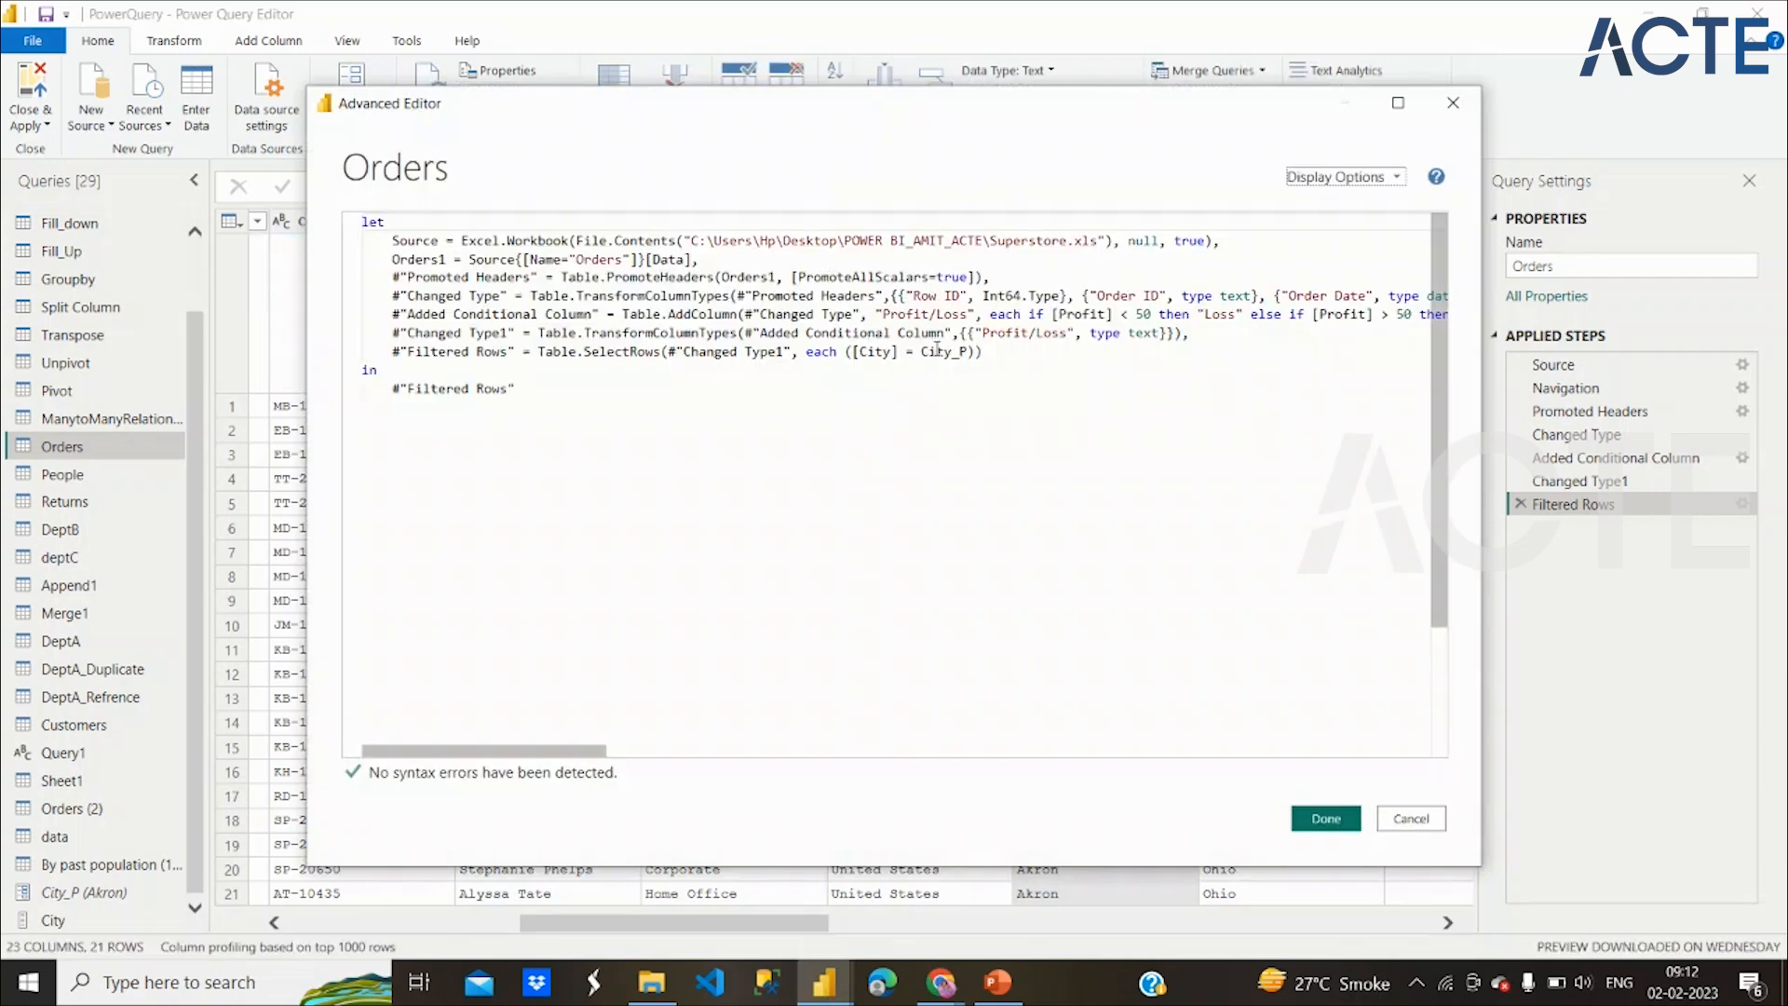
left_click(937, 350)
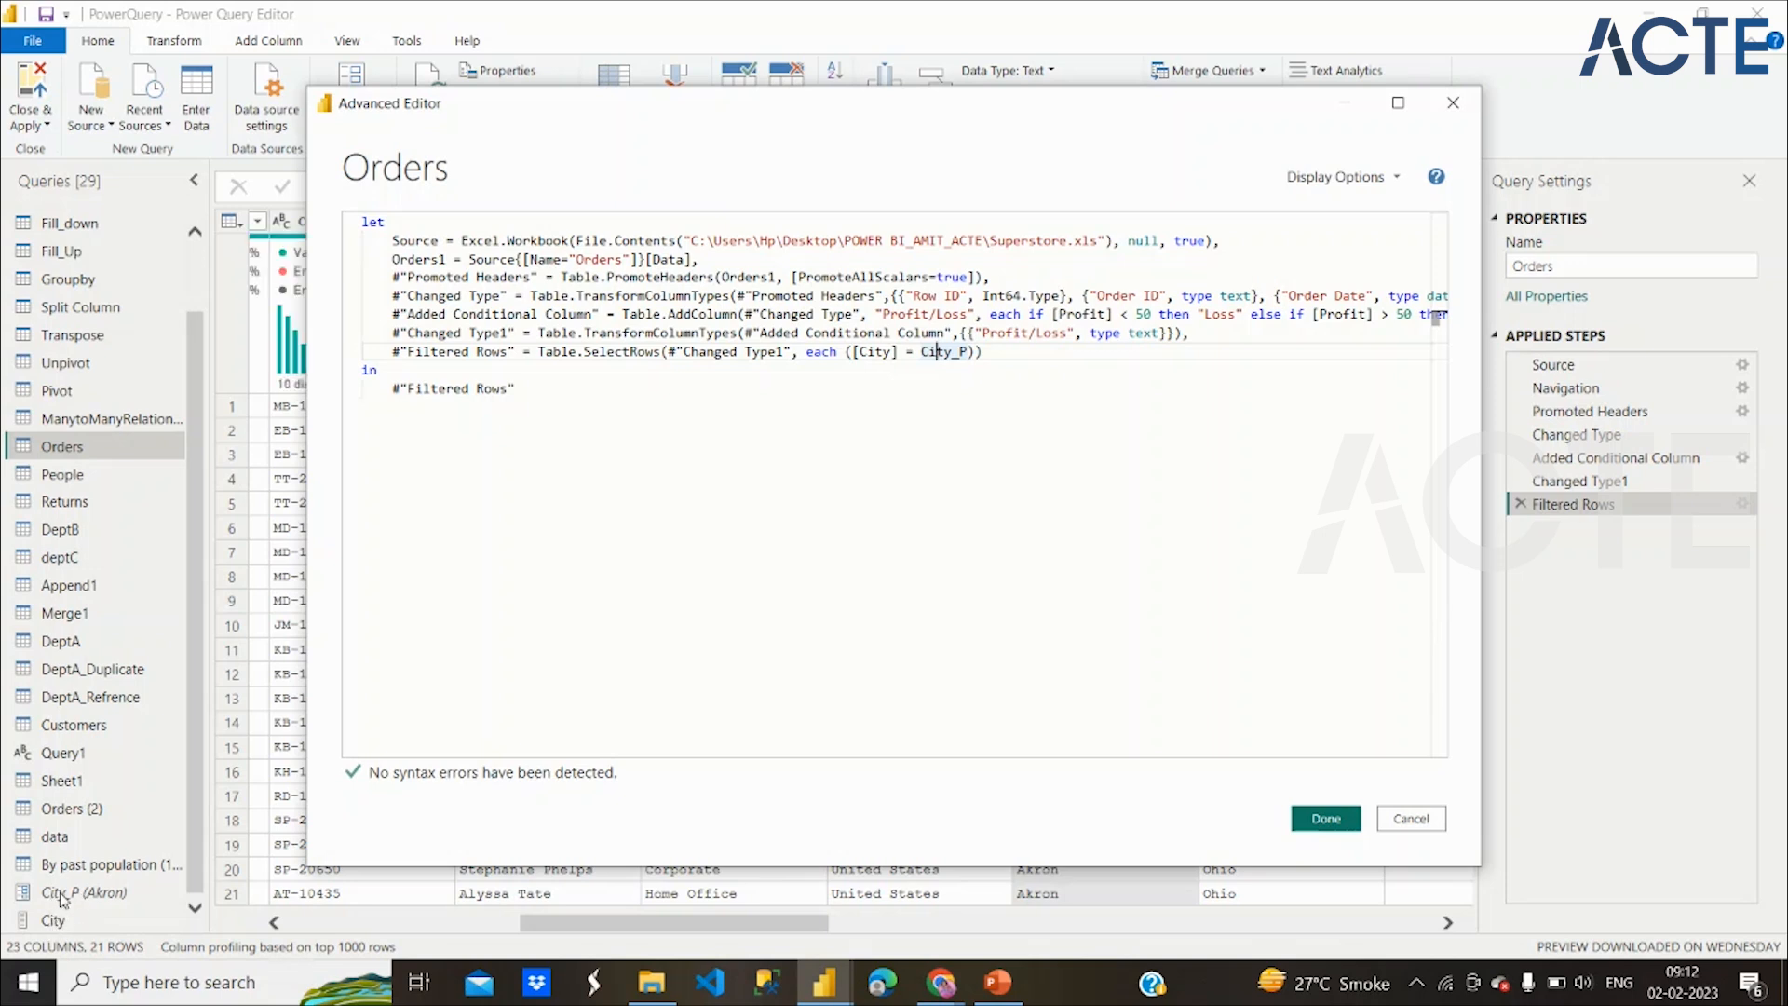
left_click(1325, 819)
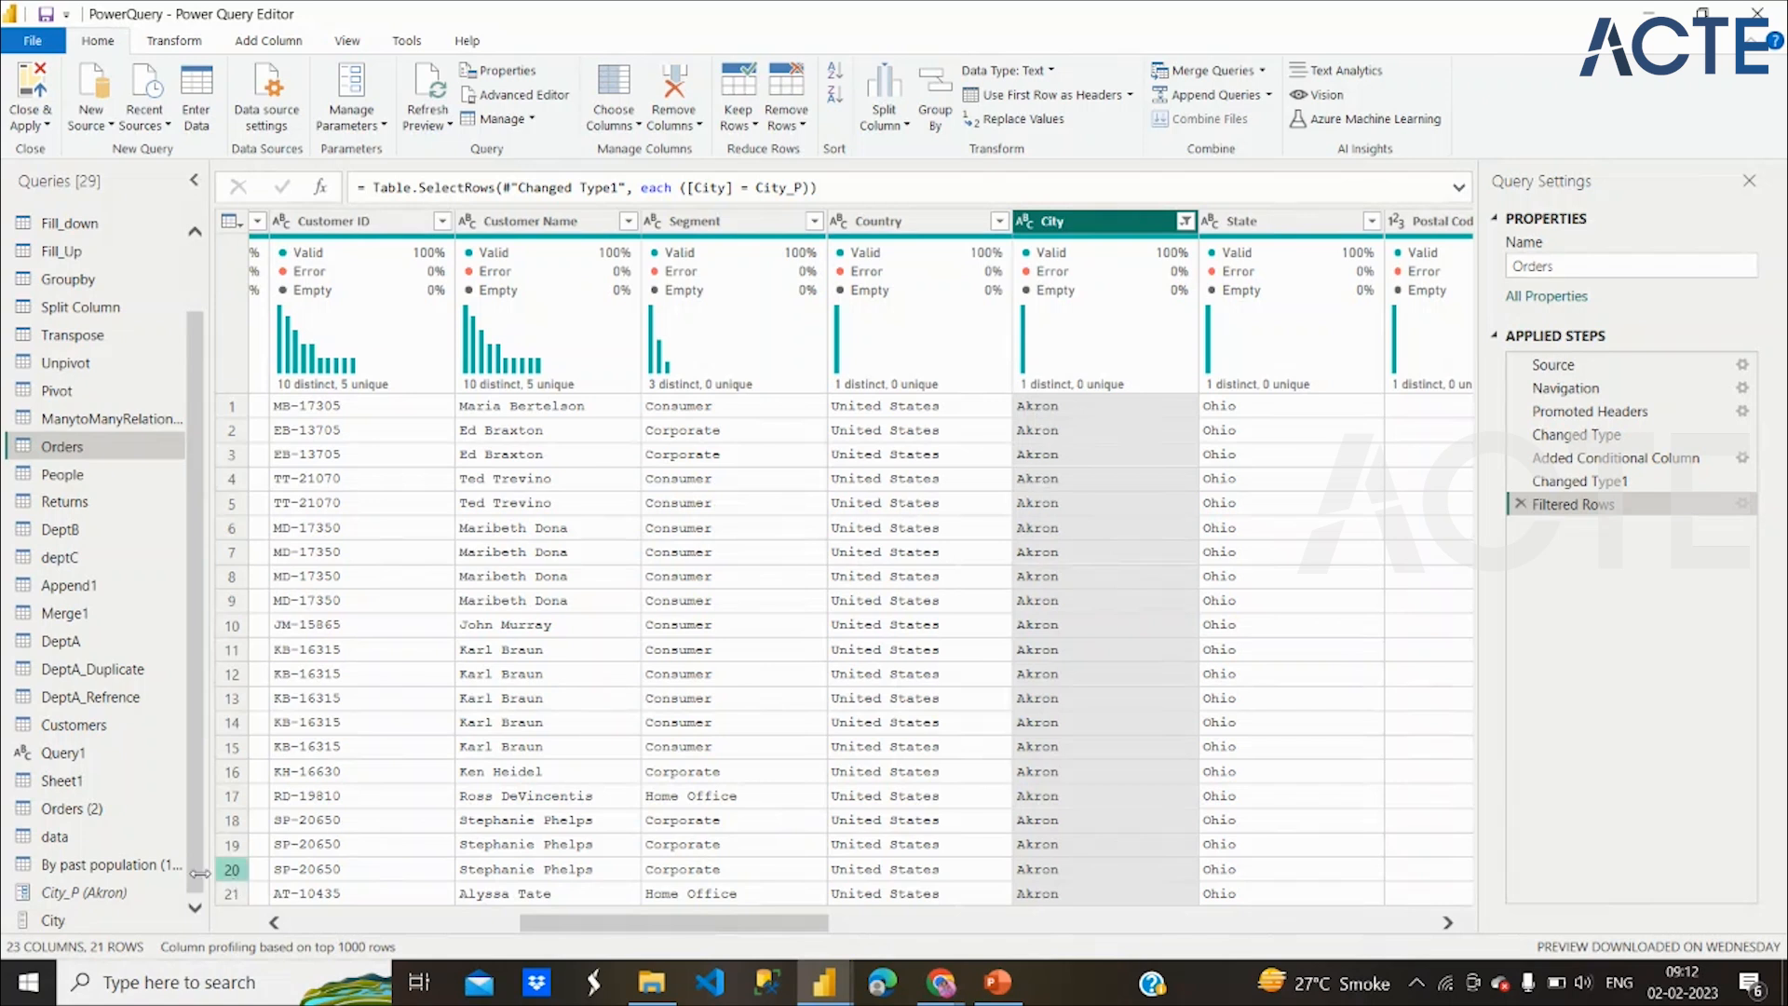
left_click(140, 895)
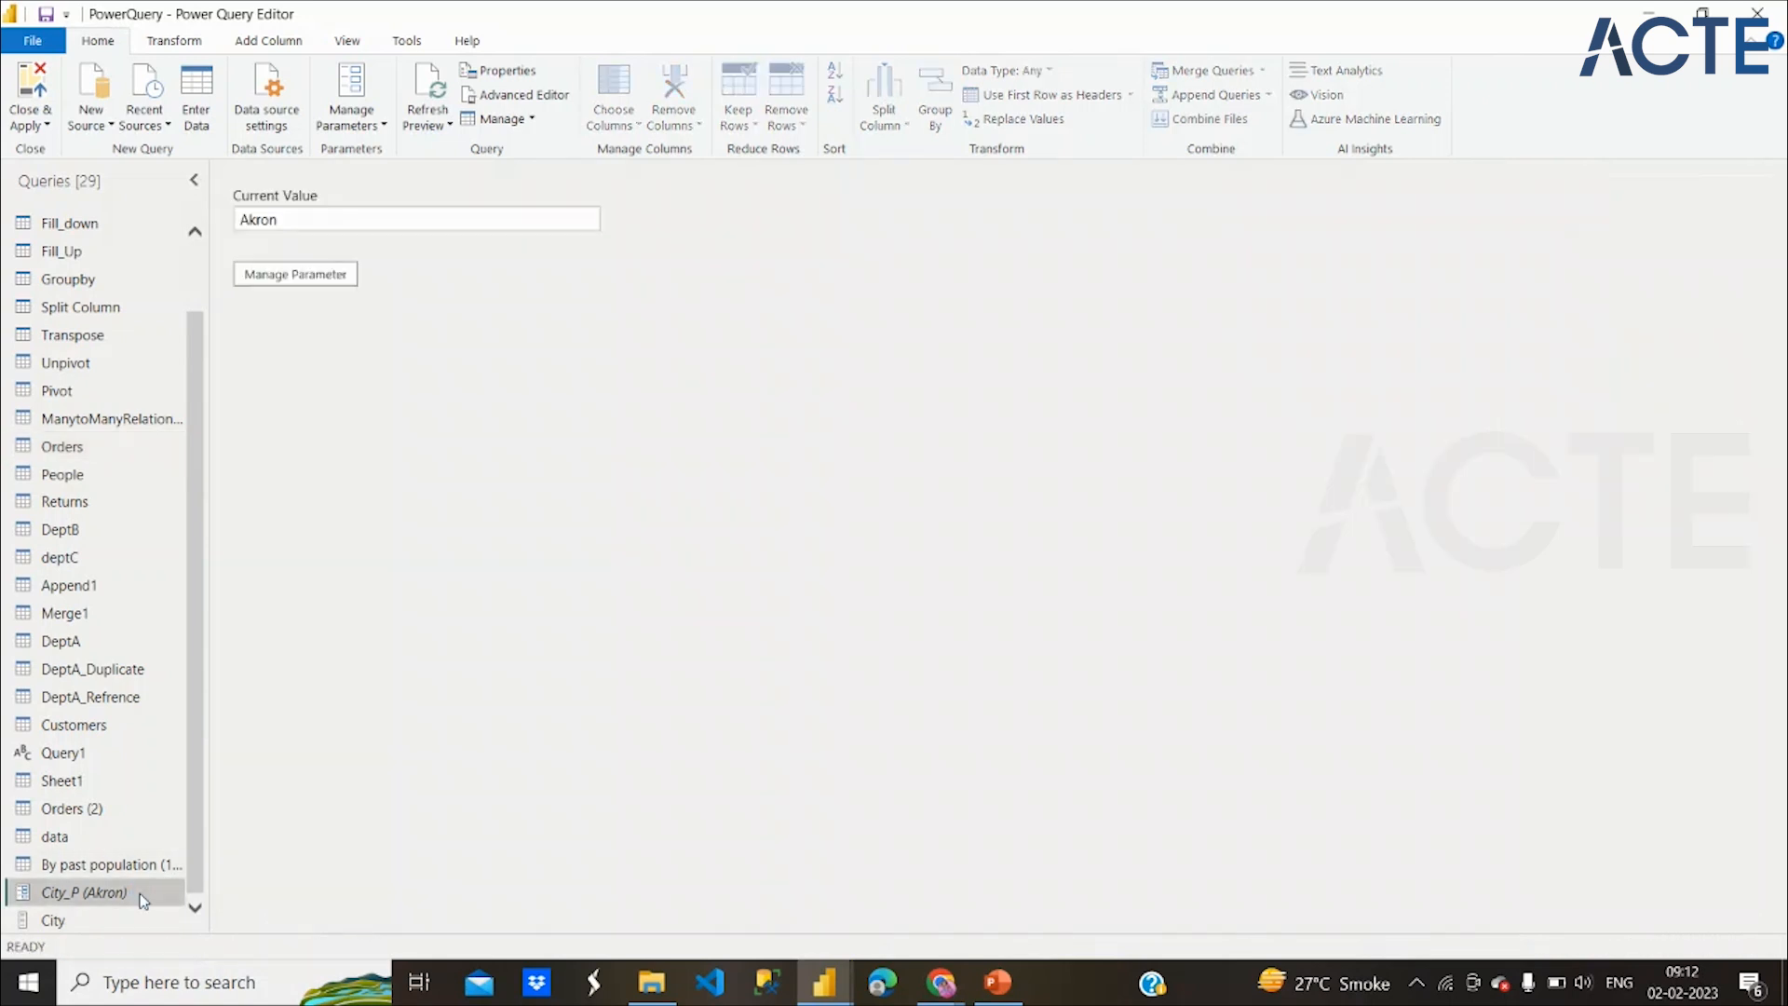
left_click(340, 276)
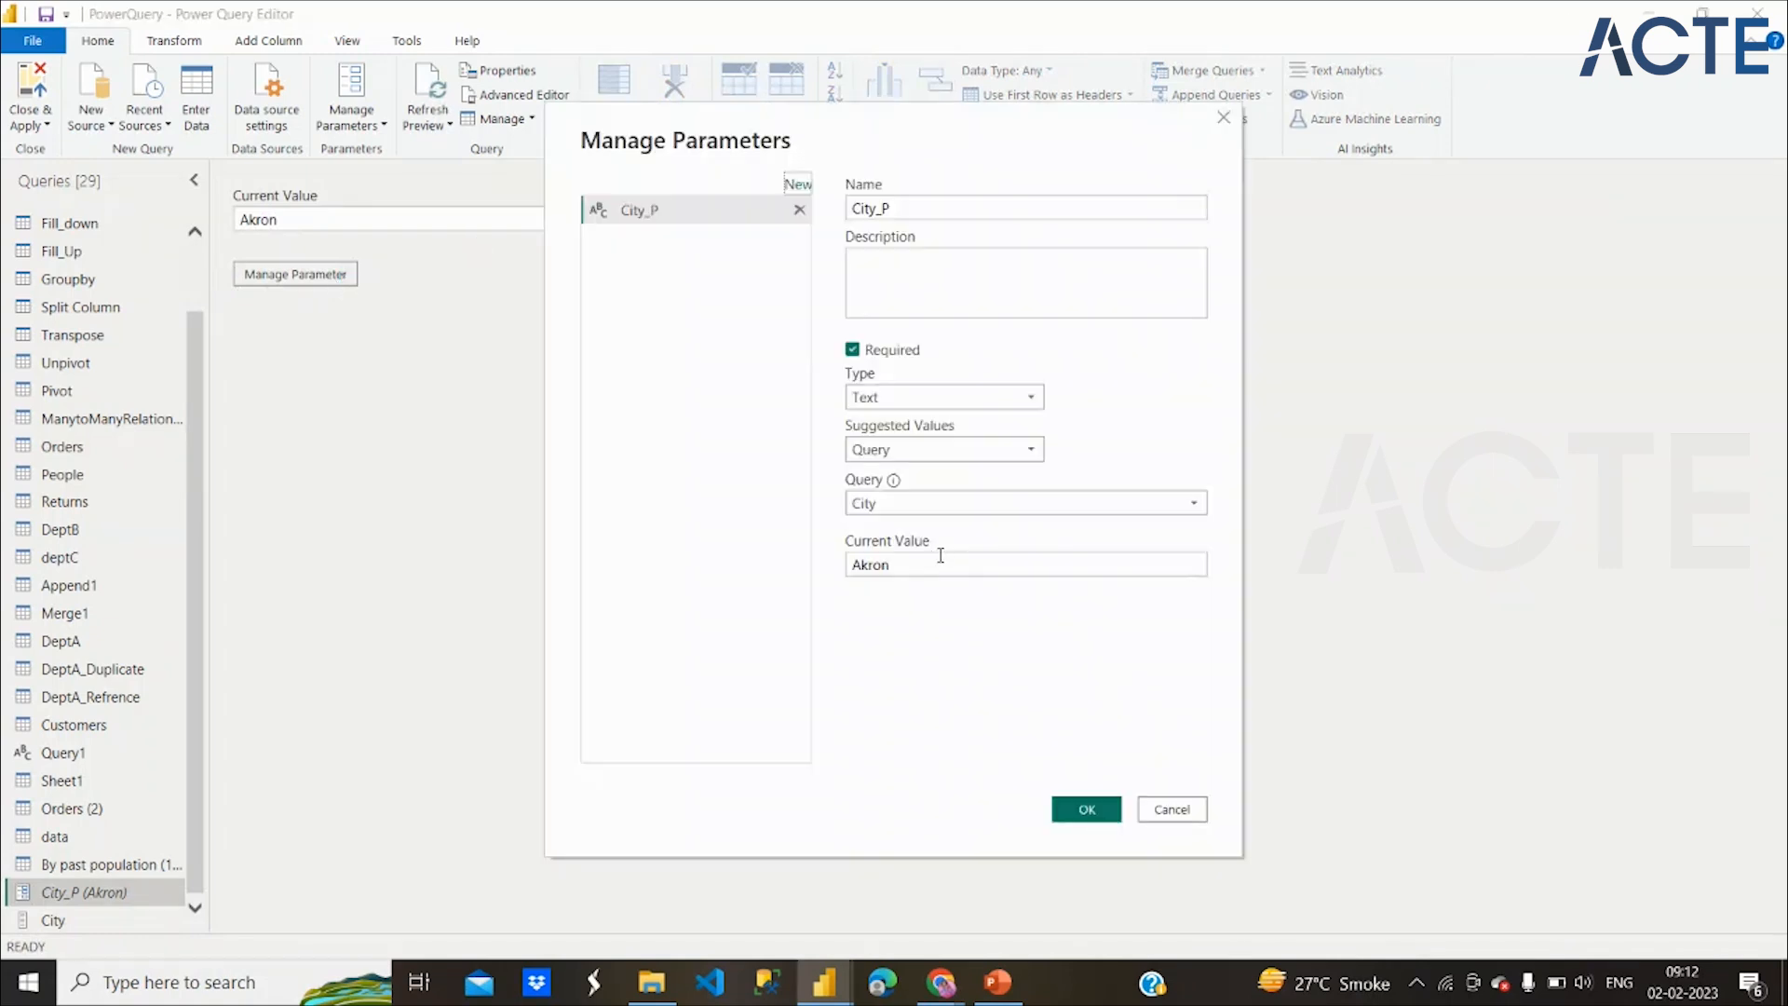
left_click_drag(920, 562, 798, 586)
key("BackSpace")
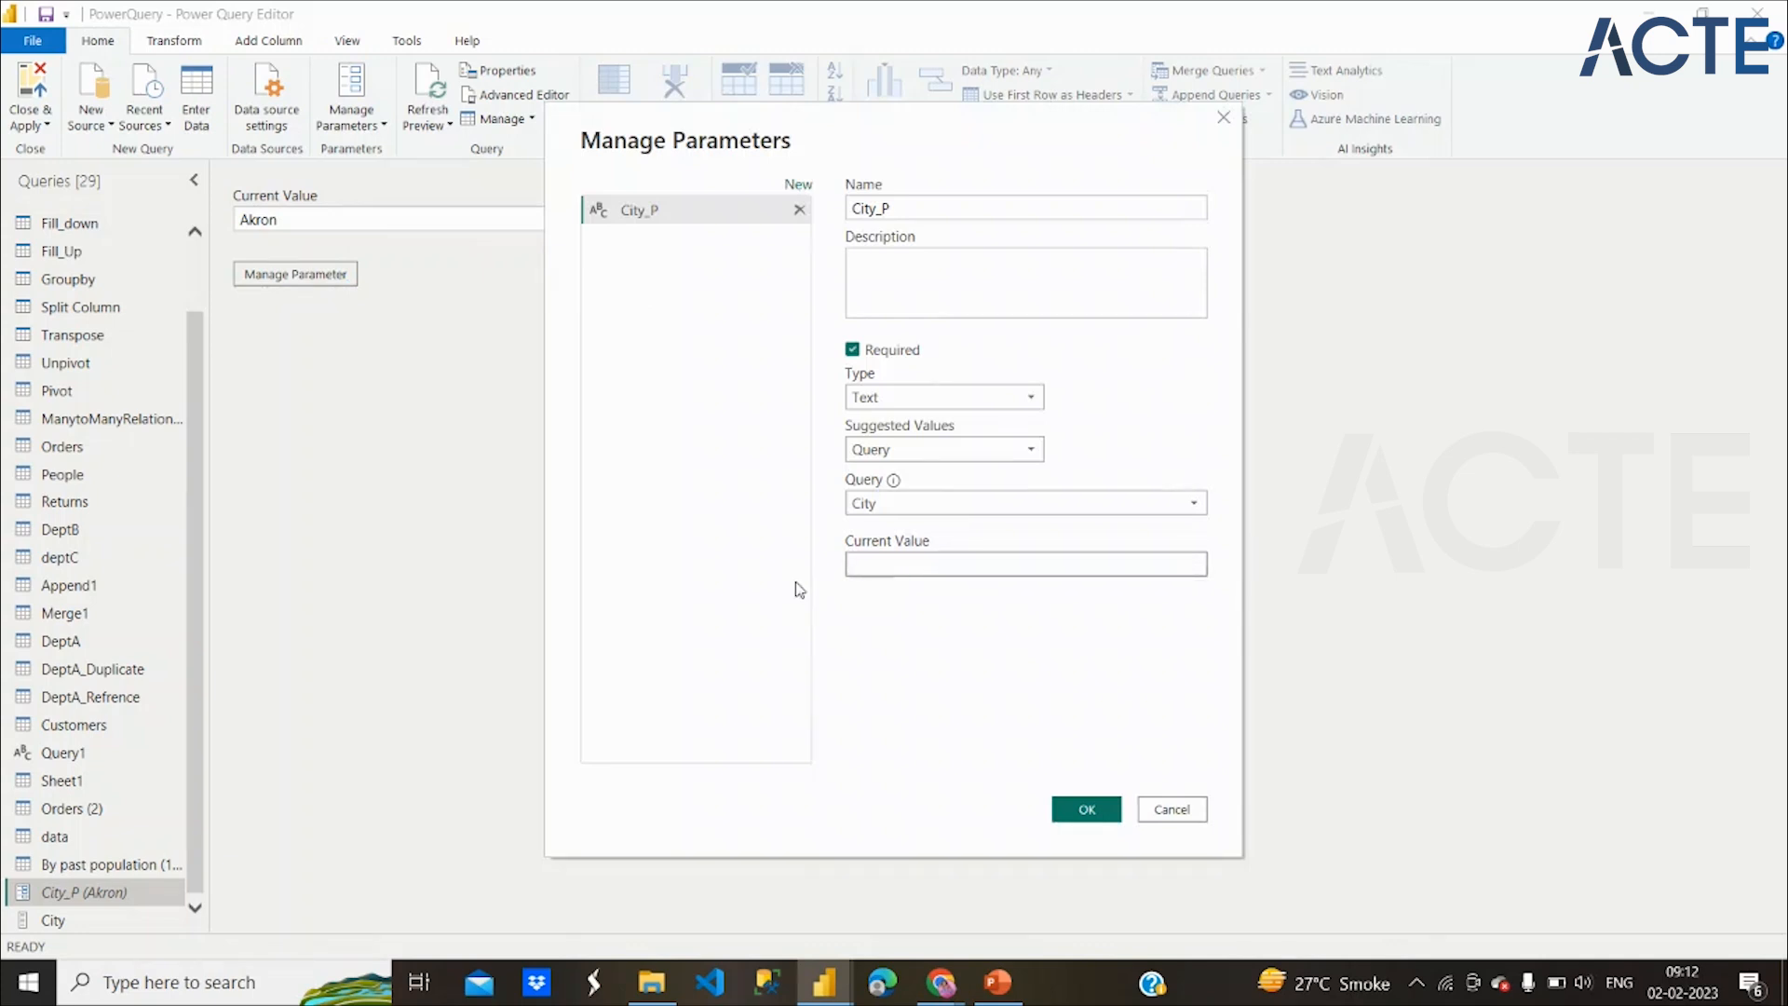
left_click(1177, 814)
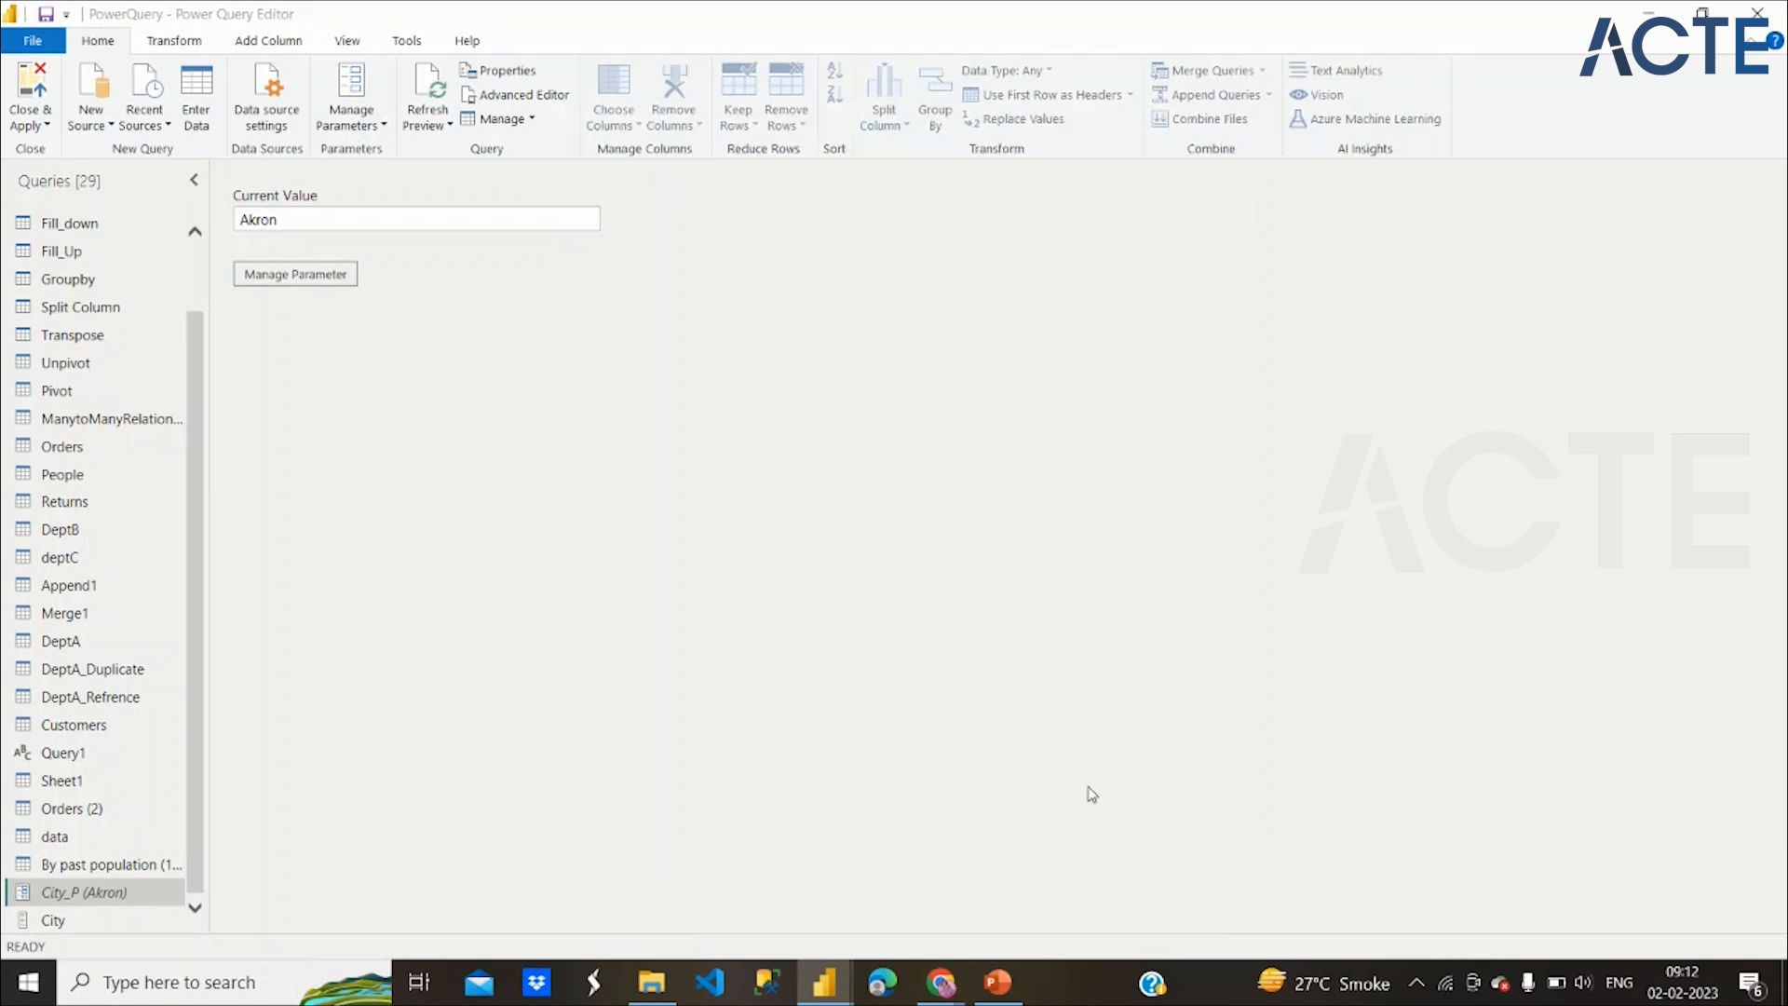
Open the City list query and select its San Francisco entry
left_click(92, 920)
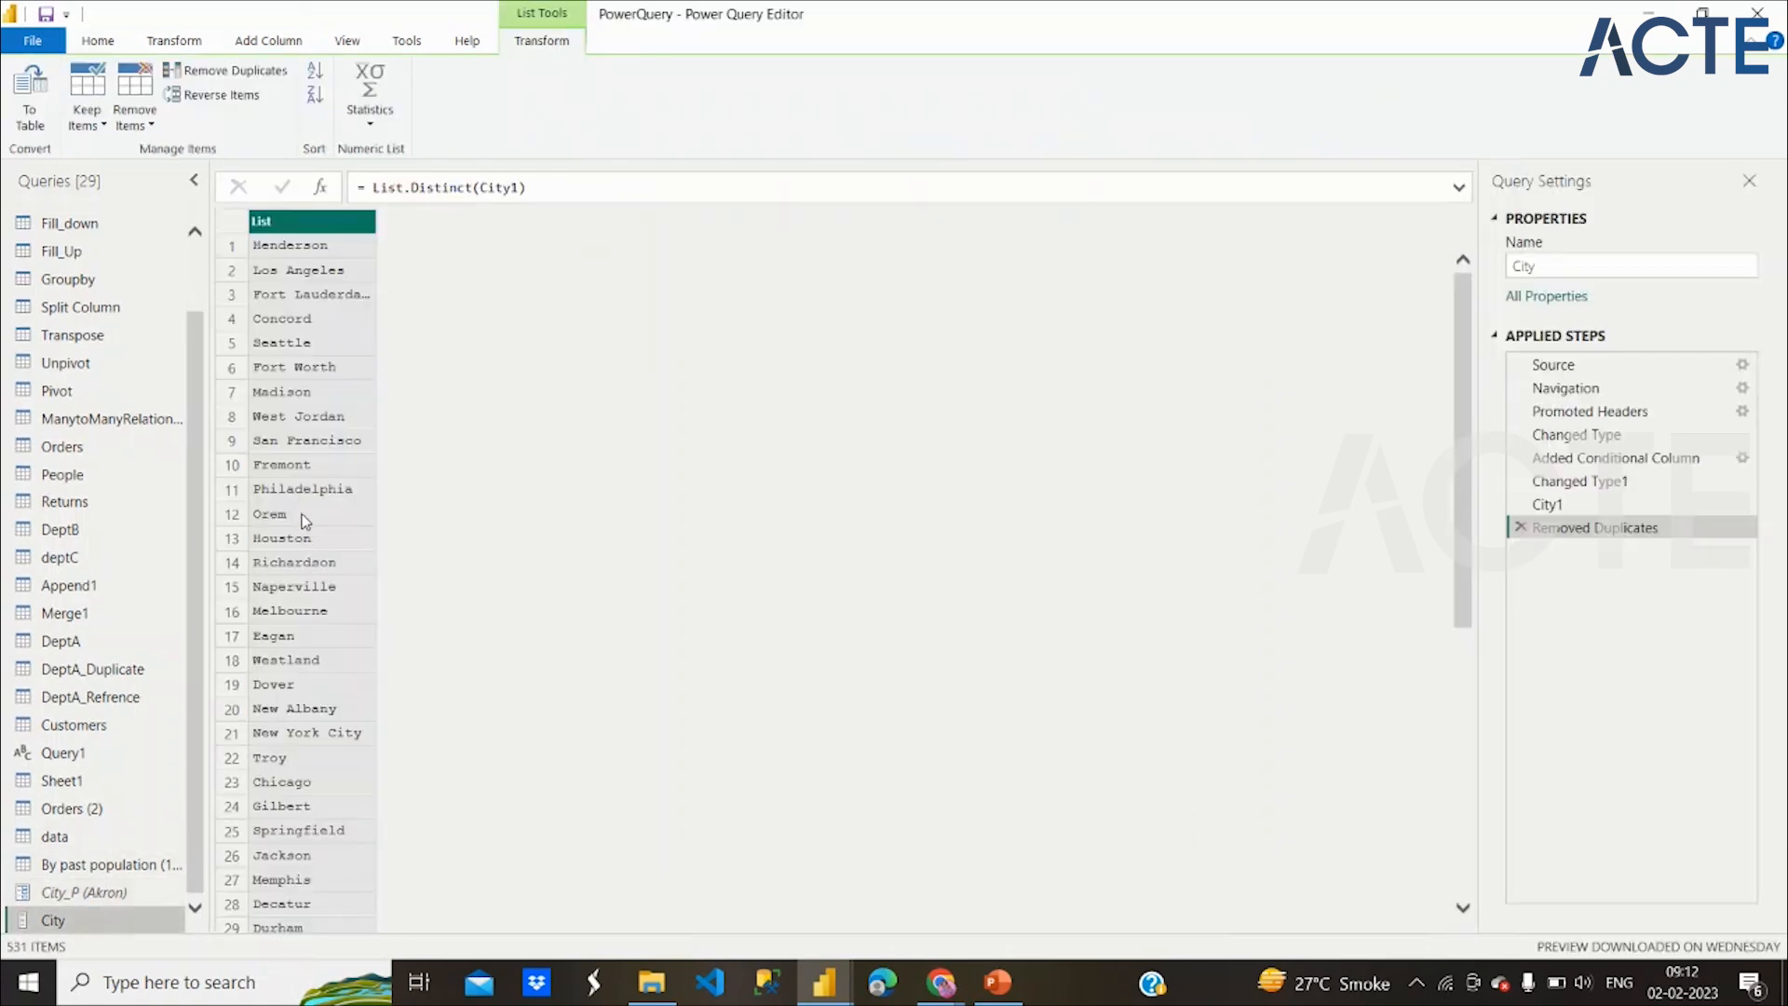
left_click(258, 448)
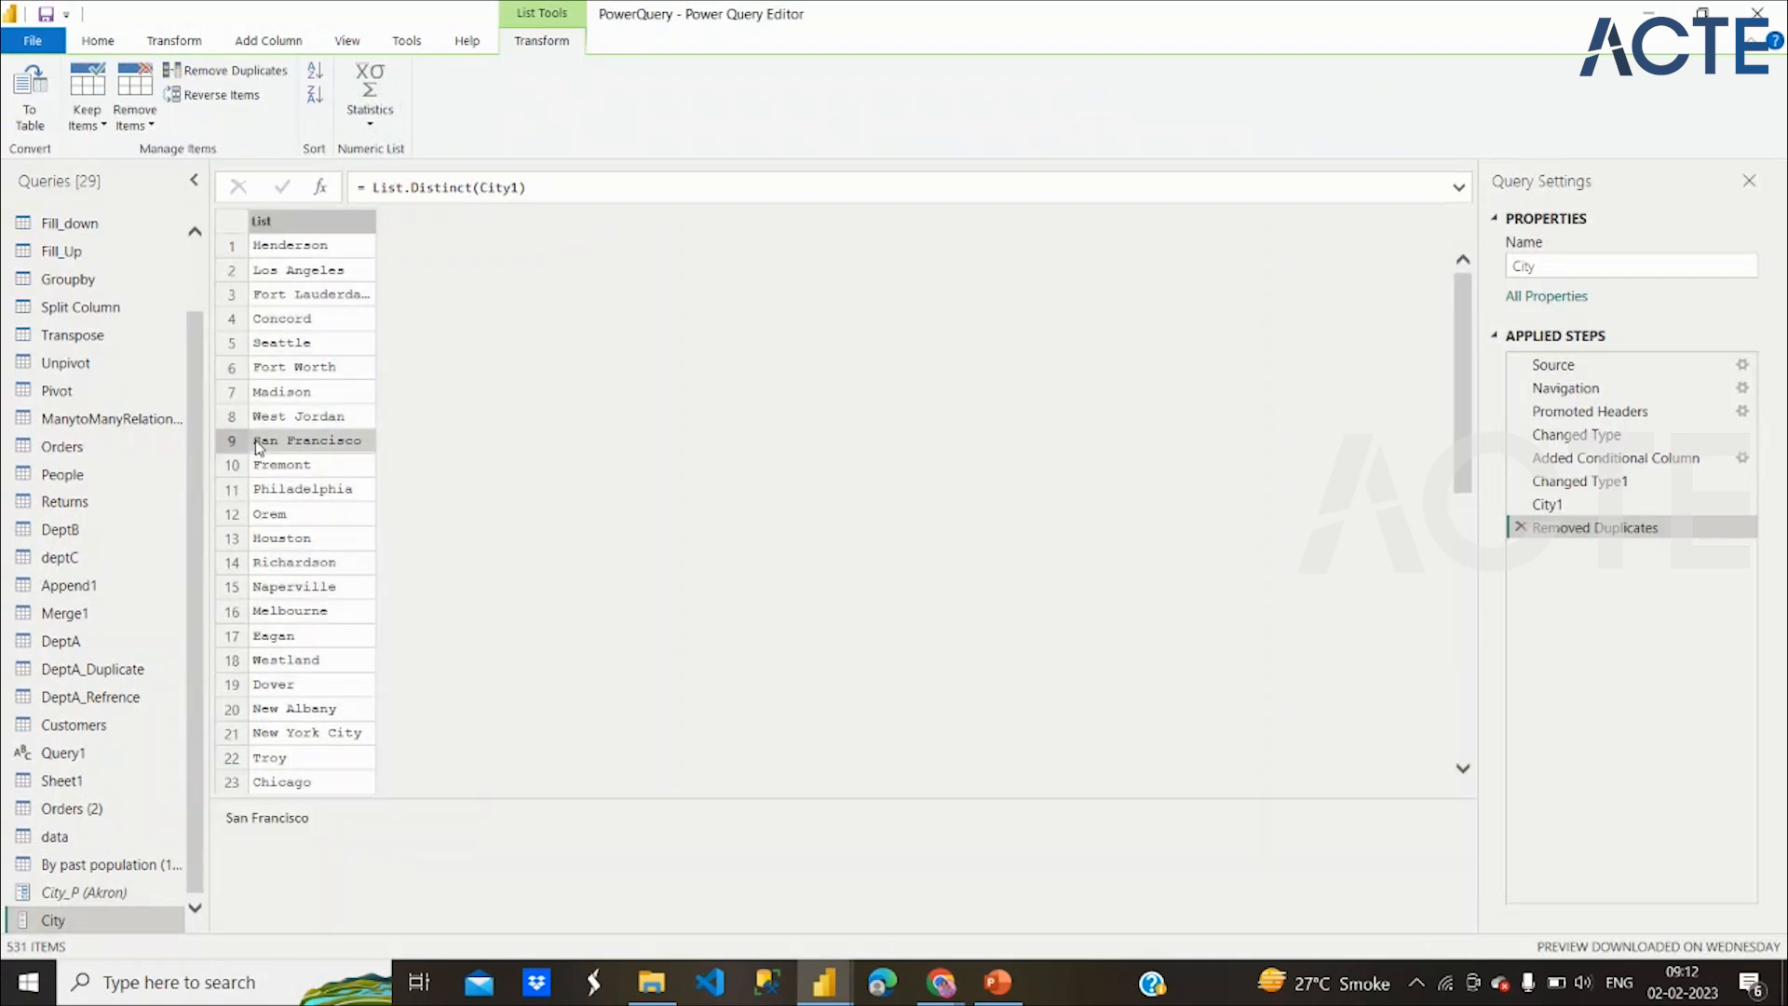
Set the current value of the City_P parameter to San Francisco, copied from the City list
left_click_drag(317, 818, 223, 816)
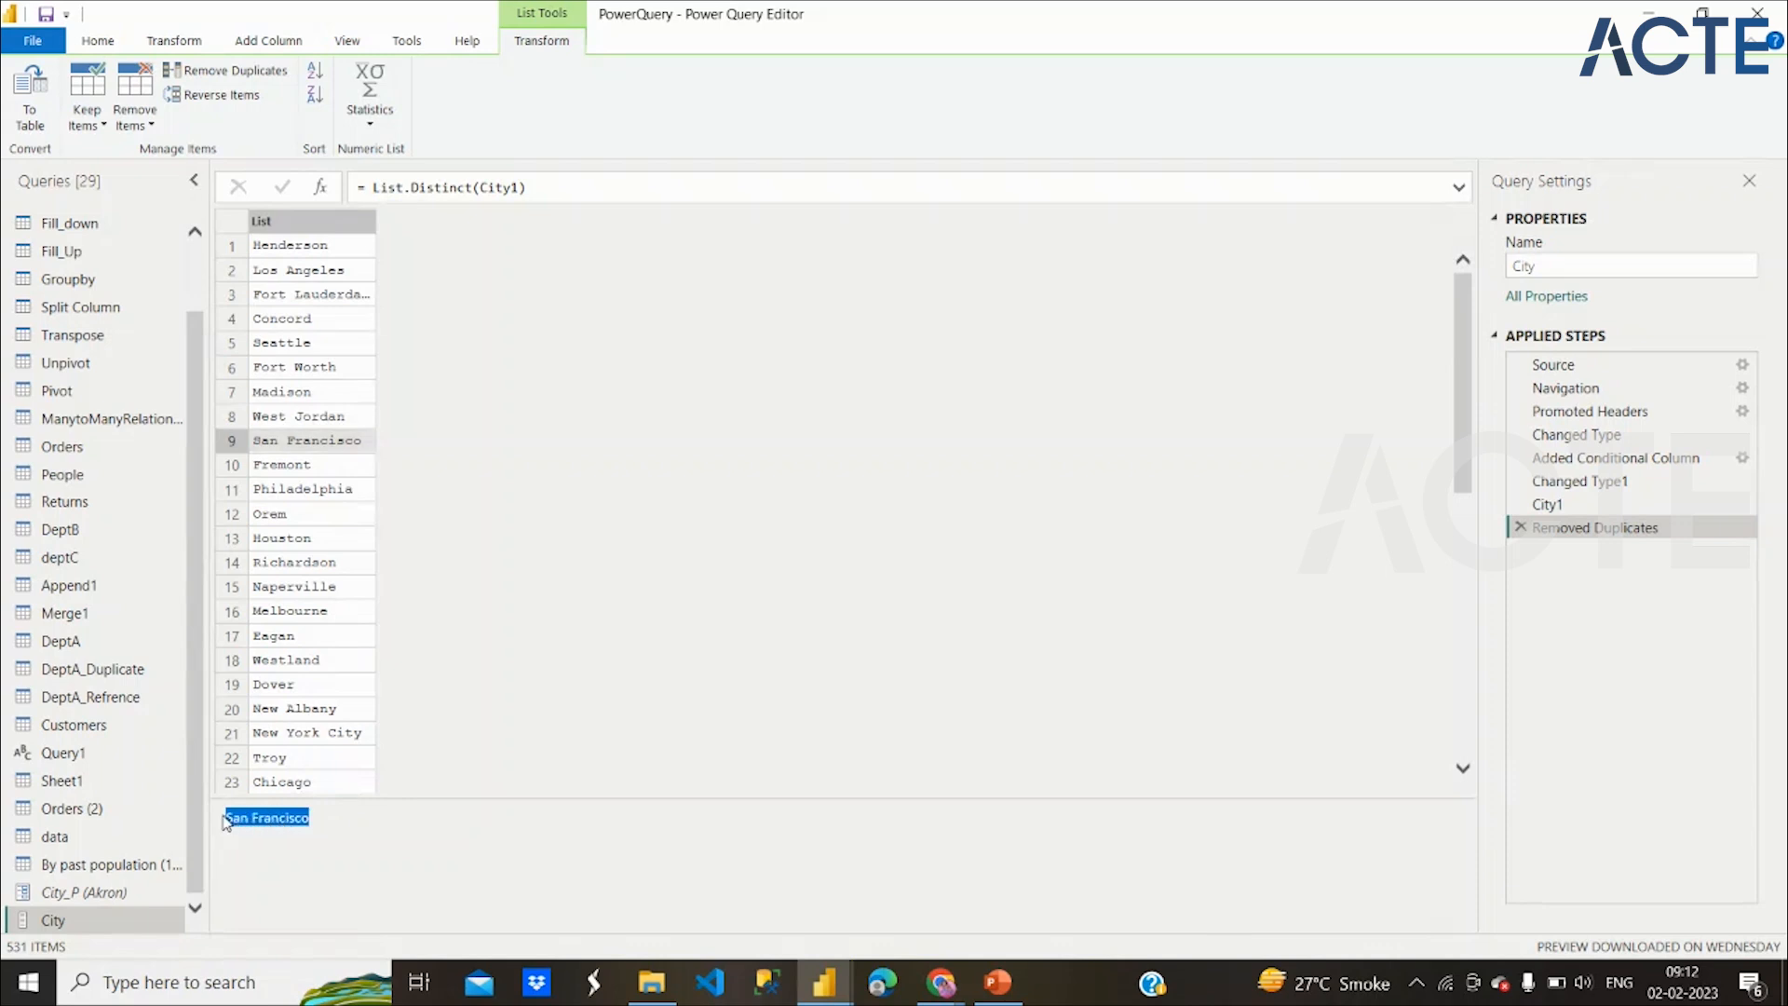
left_click(127, 896)
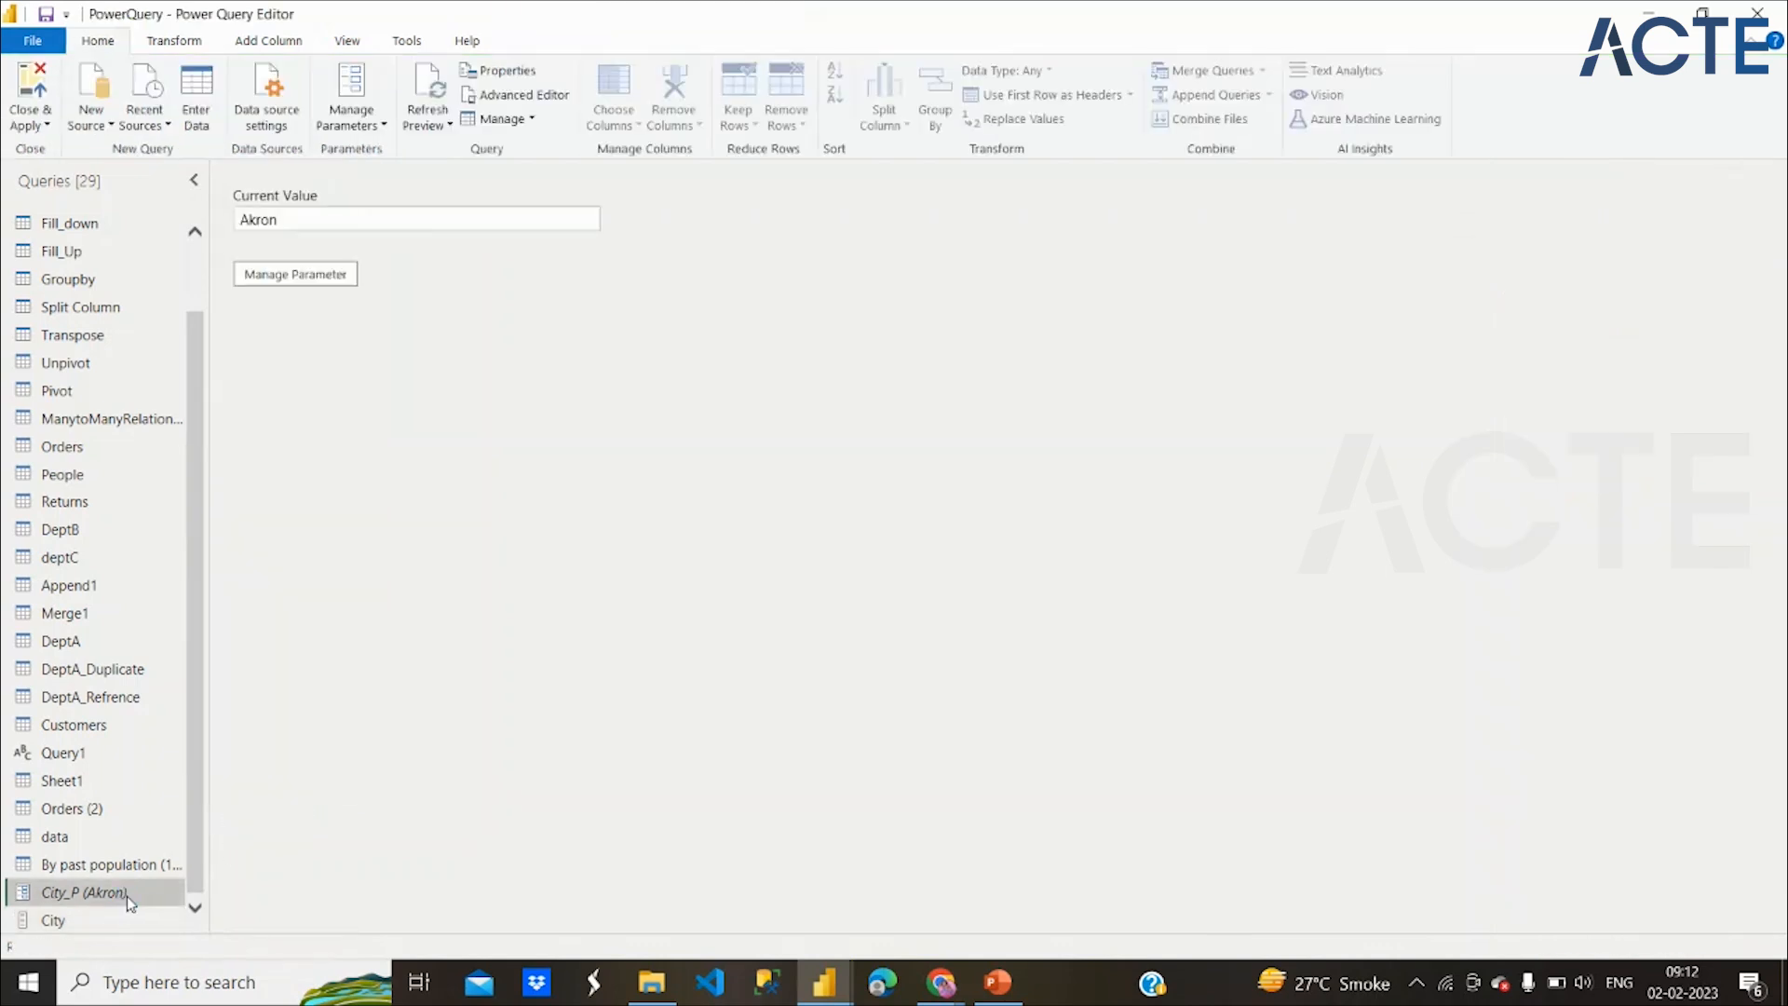
left_click(328, 277)
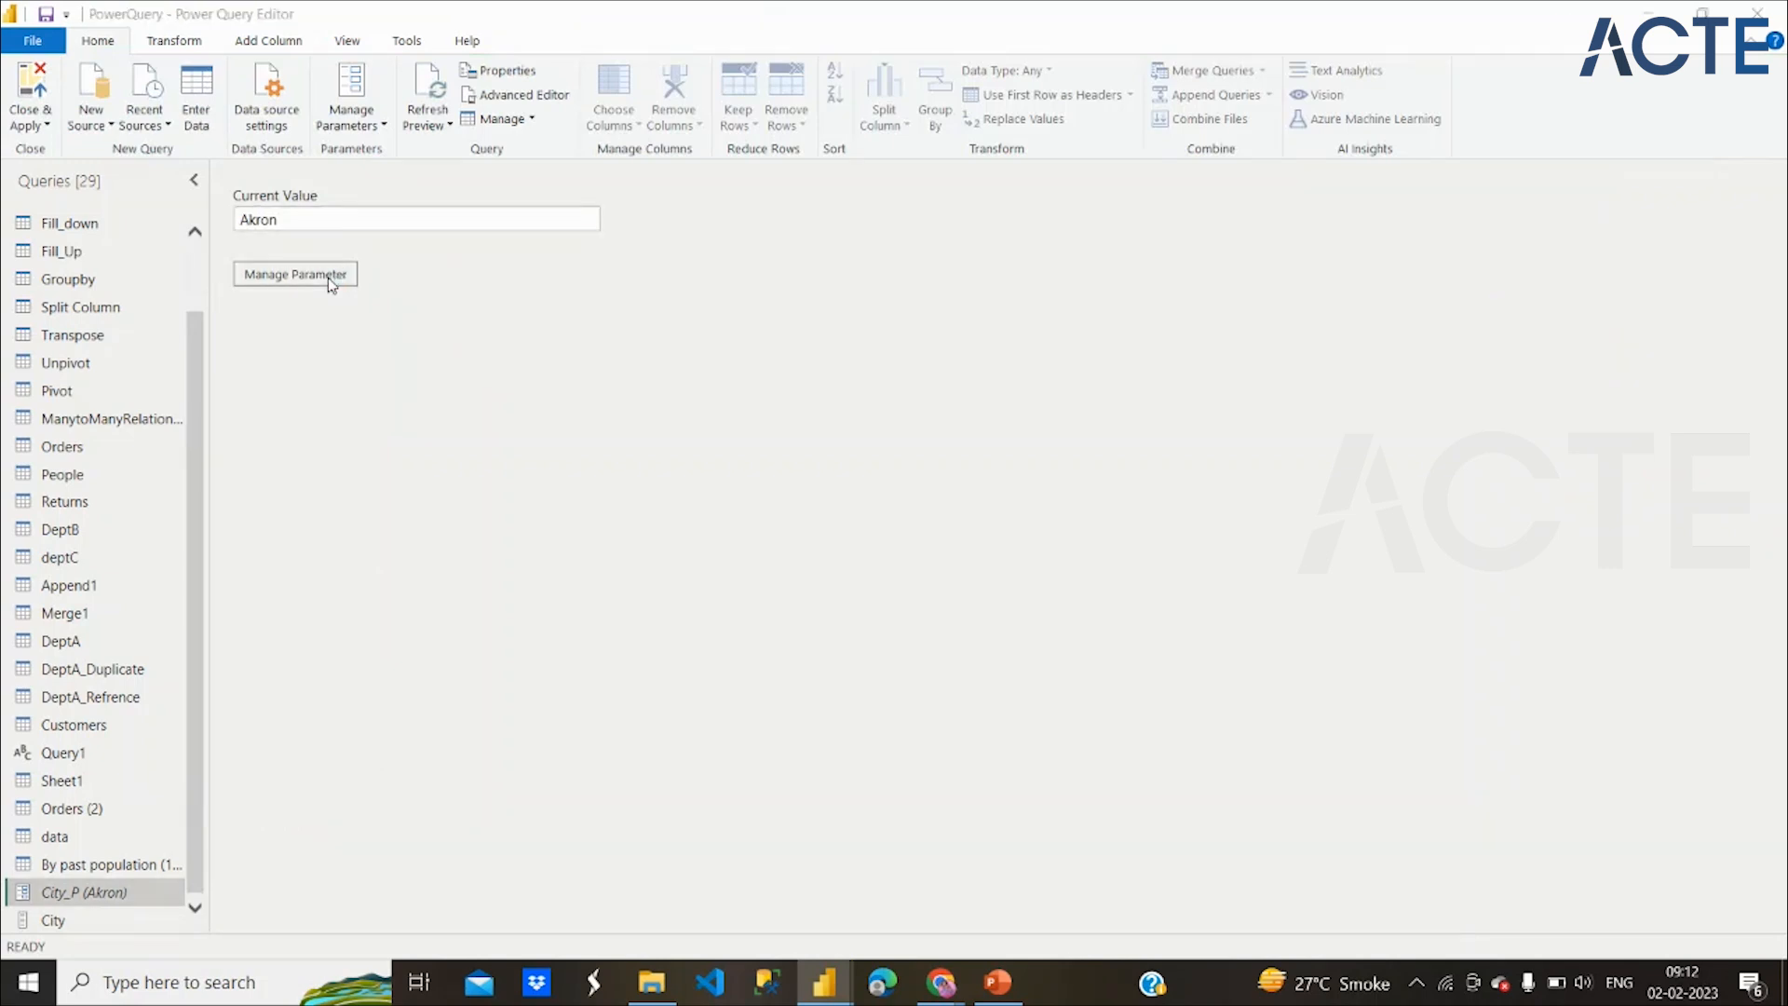
left_click(900, 573)
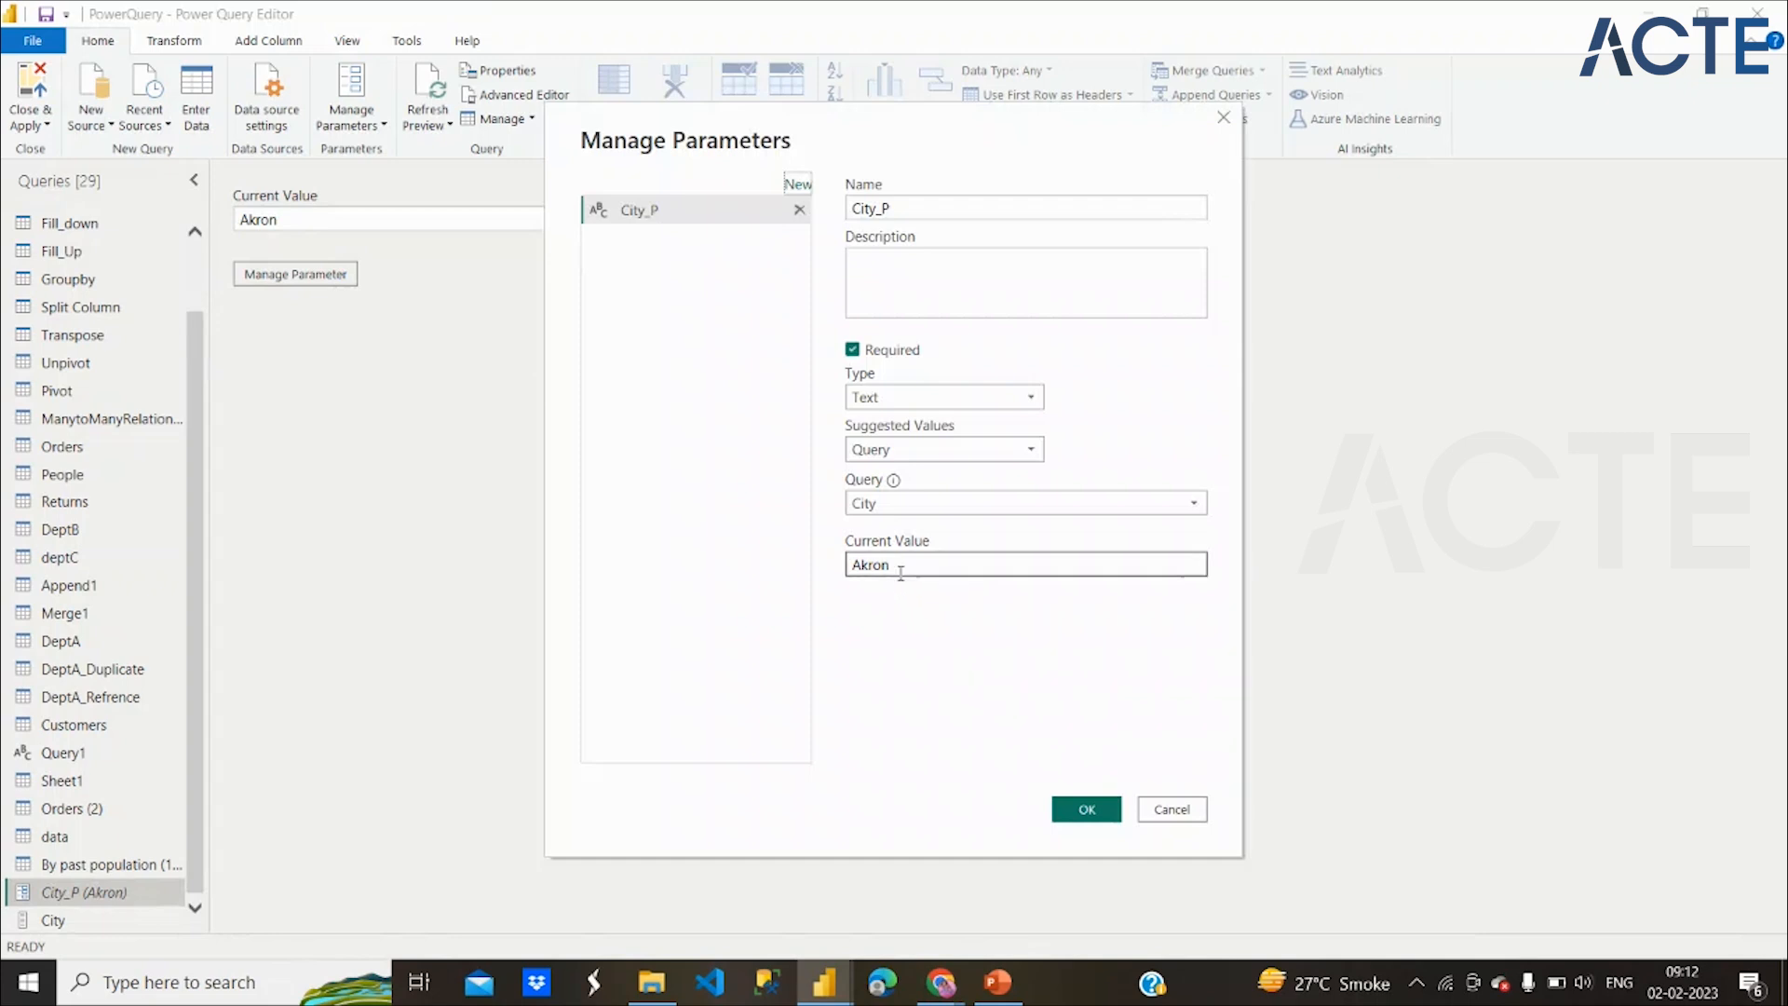
key("BackSpace")
key("BackSpace")
key("BackSpace")
key("BackSpace")
key("BackSpace")
type("San Francisco")
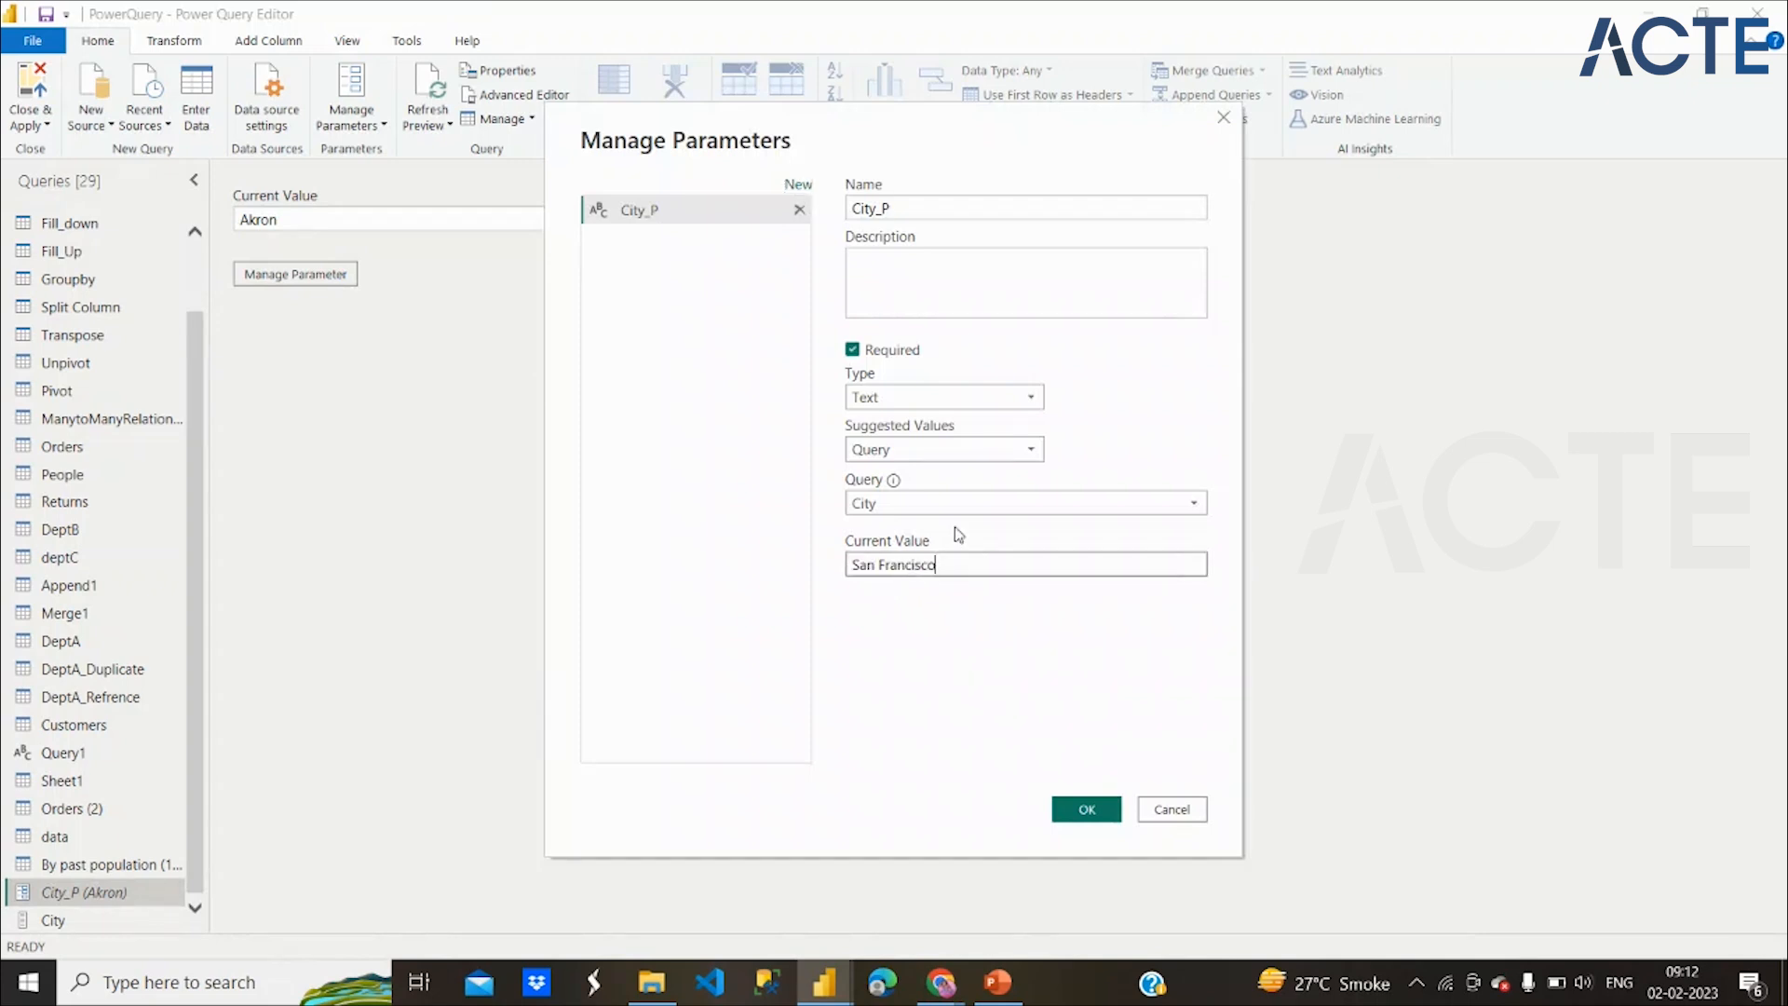
left_click(1087, 809)
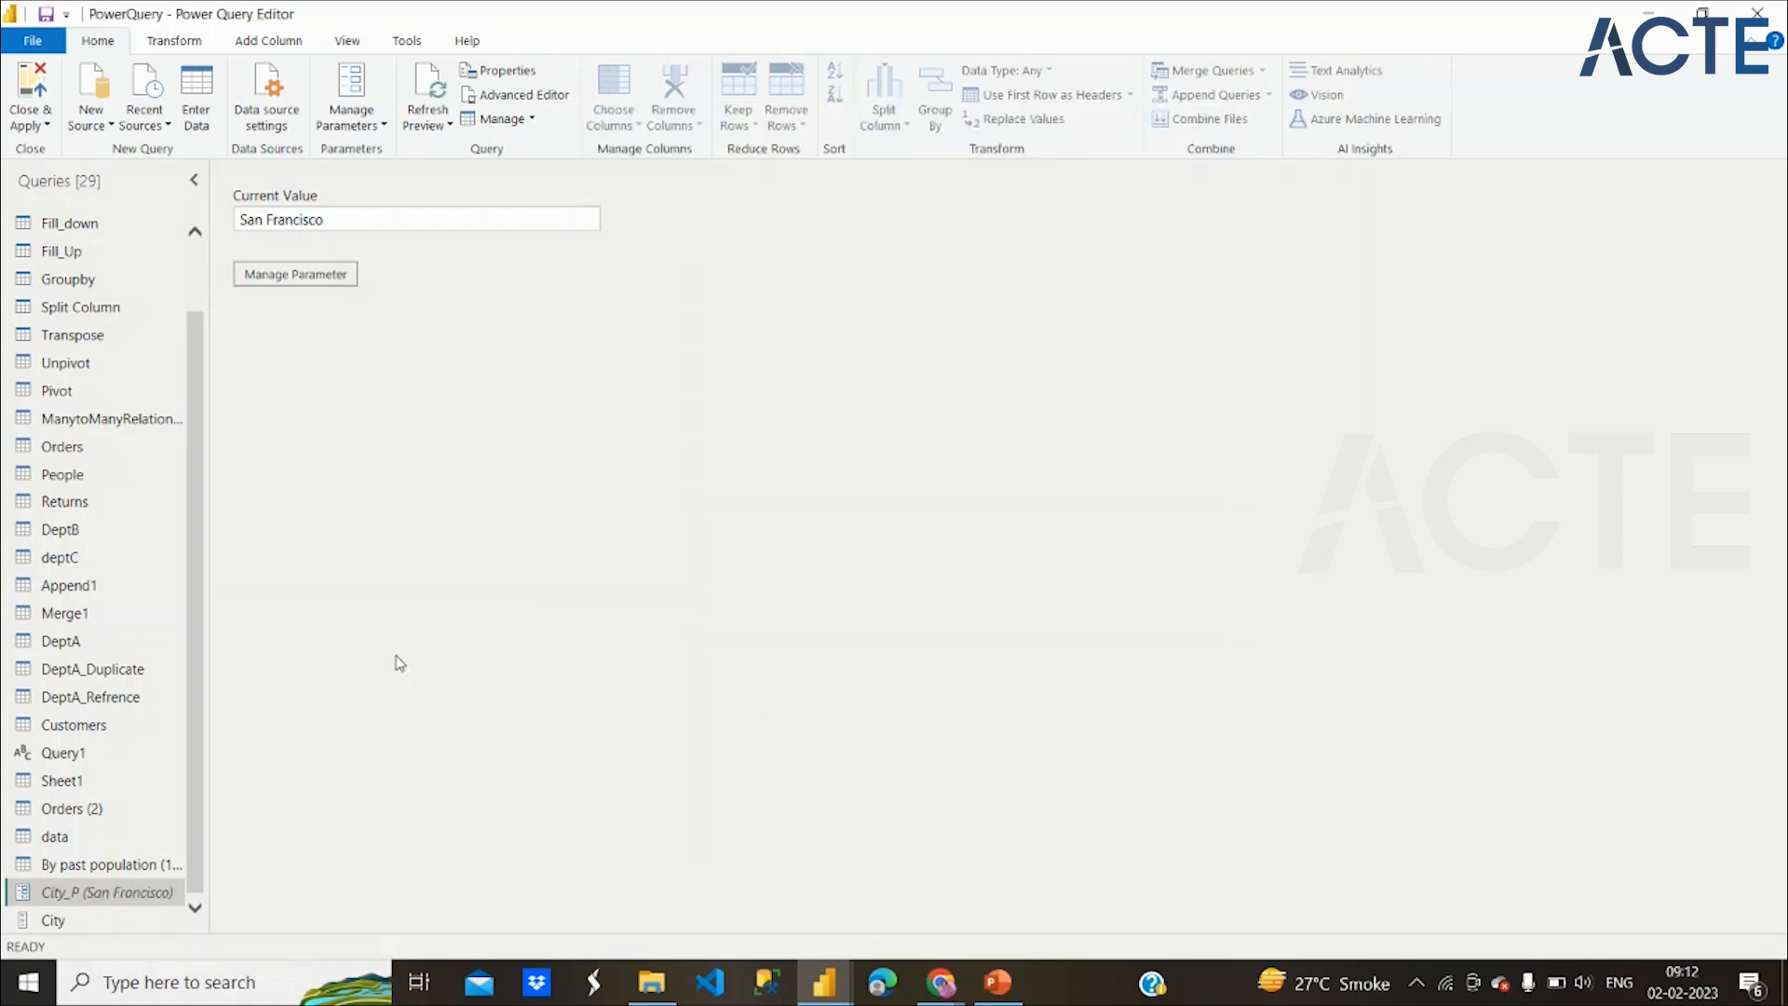
Examine the City column of the Orders query and the City_P reference in its filter formula
left_click(74, 450)
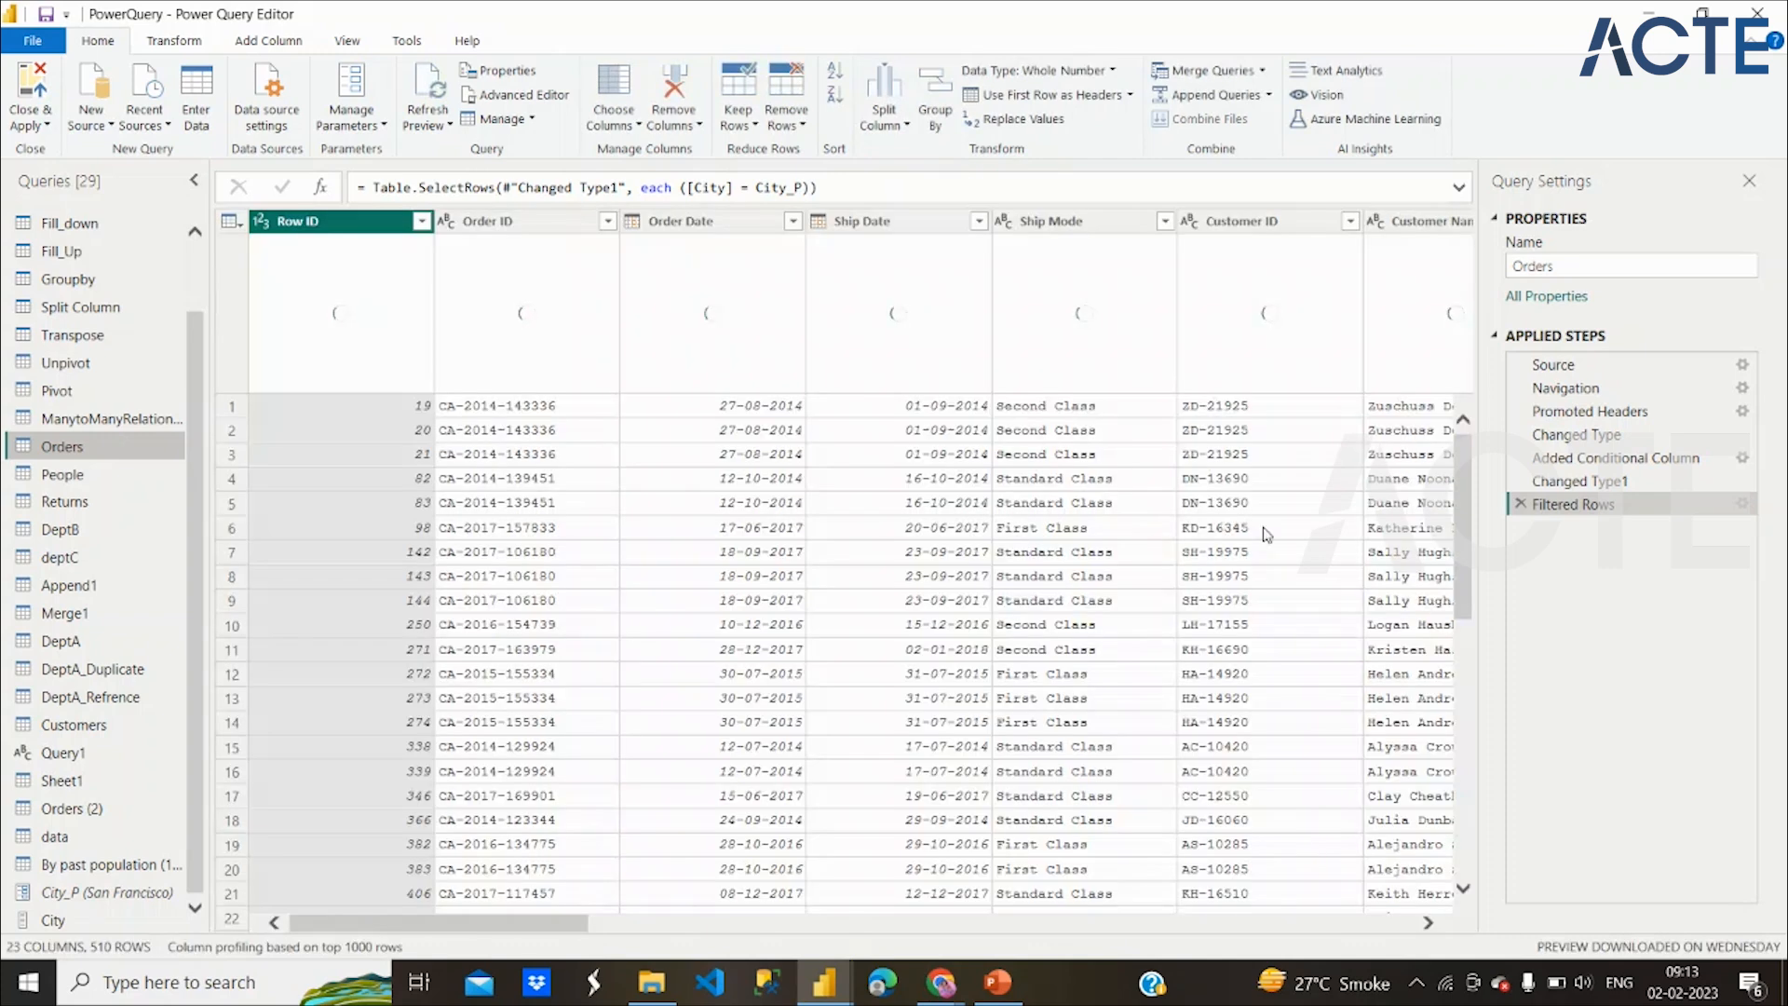
scroll(1267, 535, "right", 8)
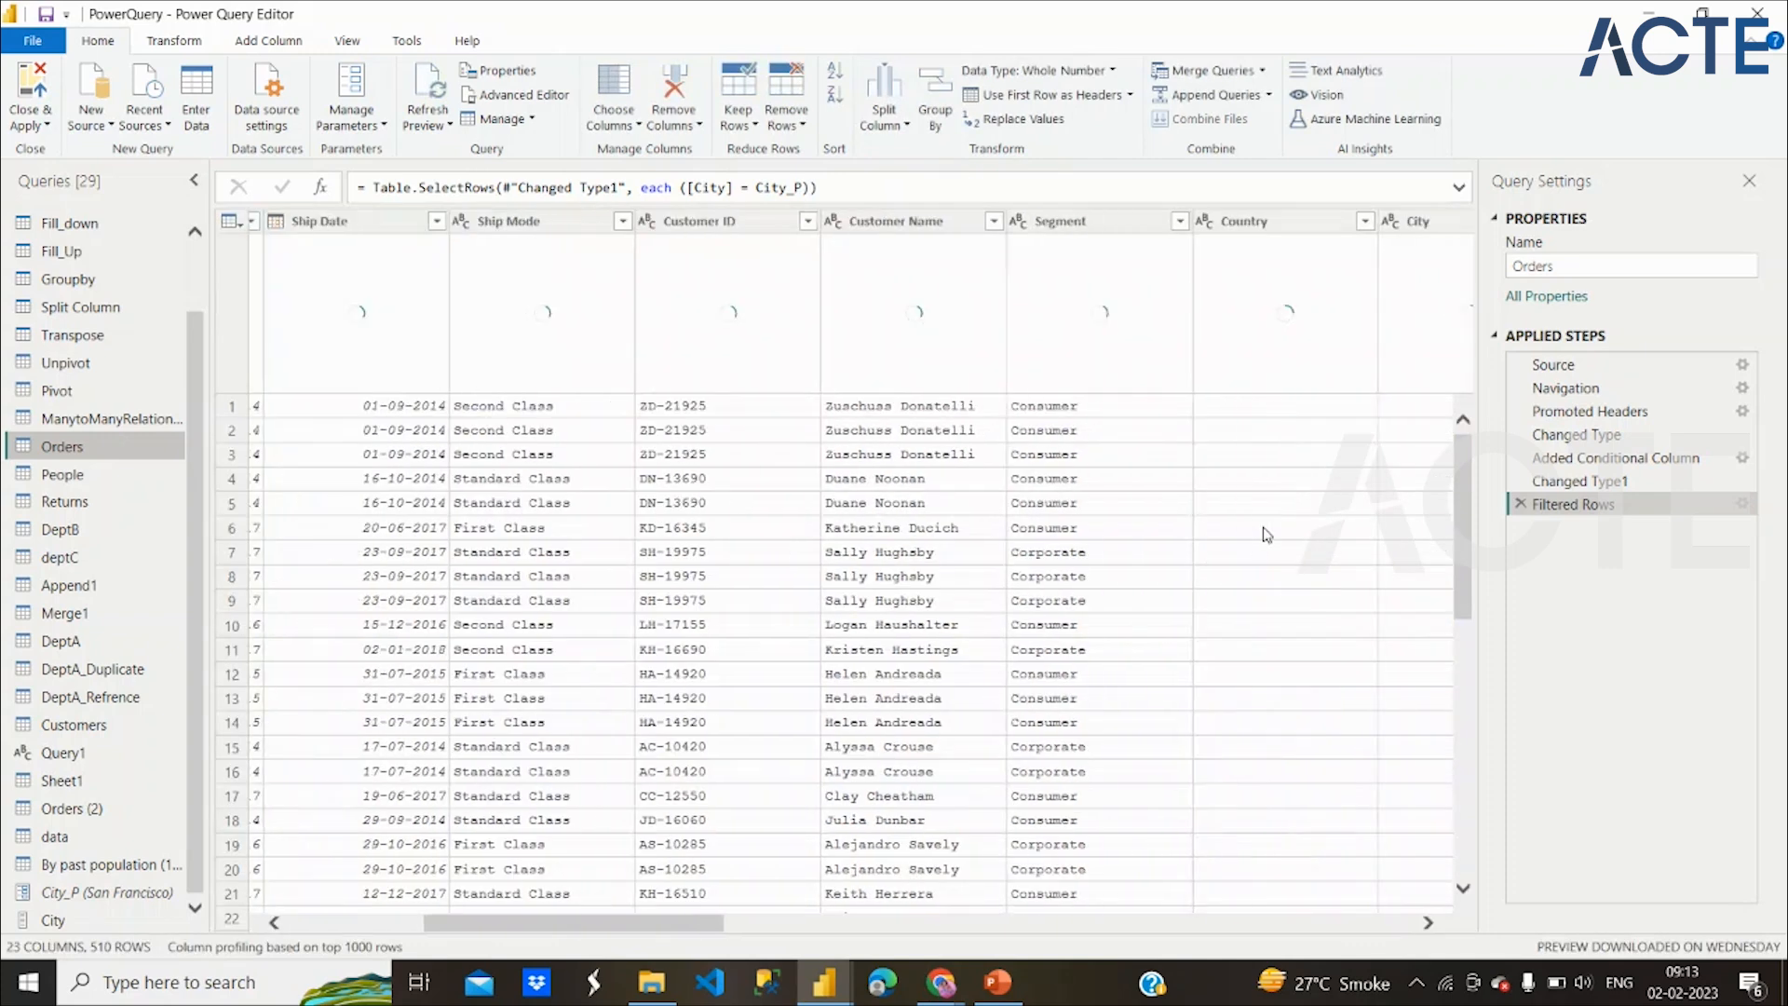
scroll(1267, 535, "right", 3)
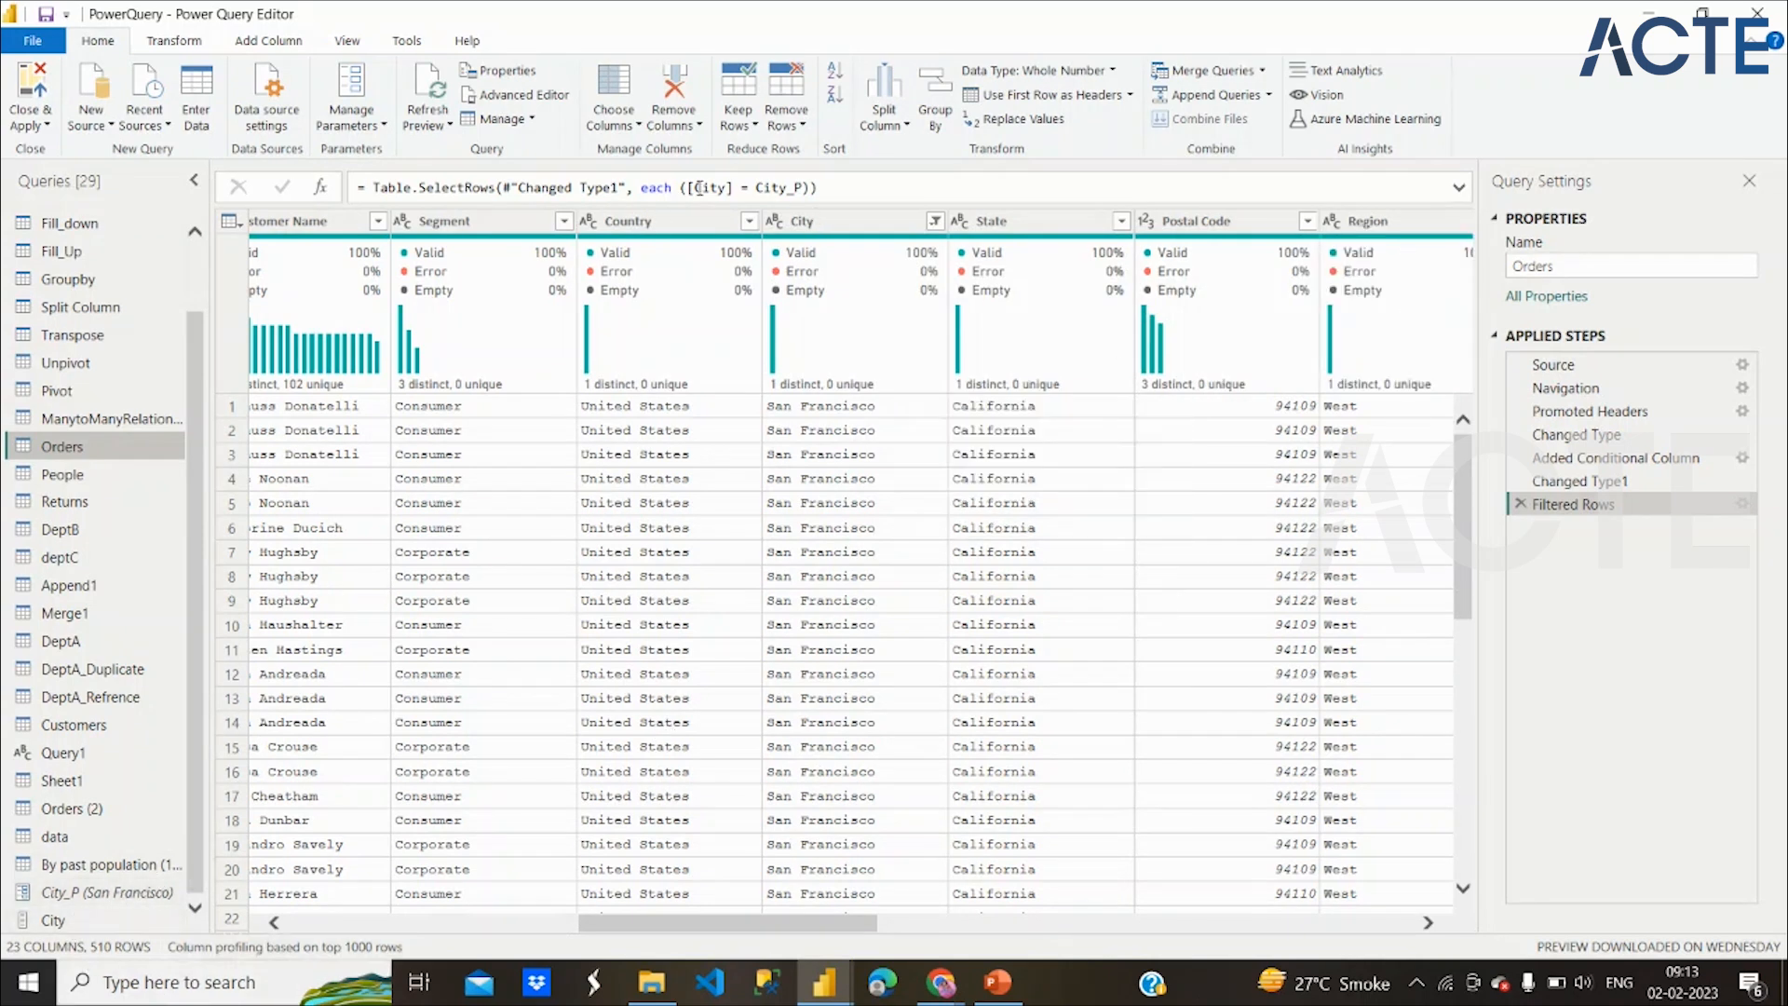
left_click(778, 184)
double_click(778, 185)
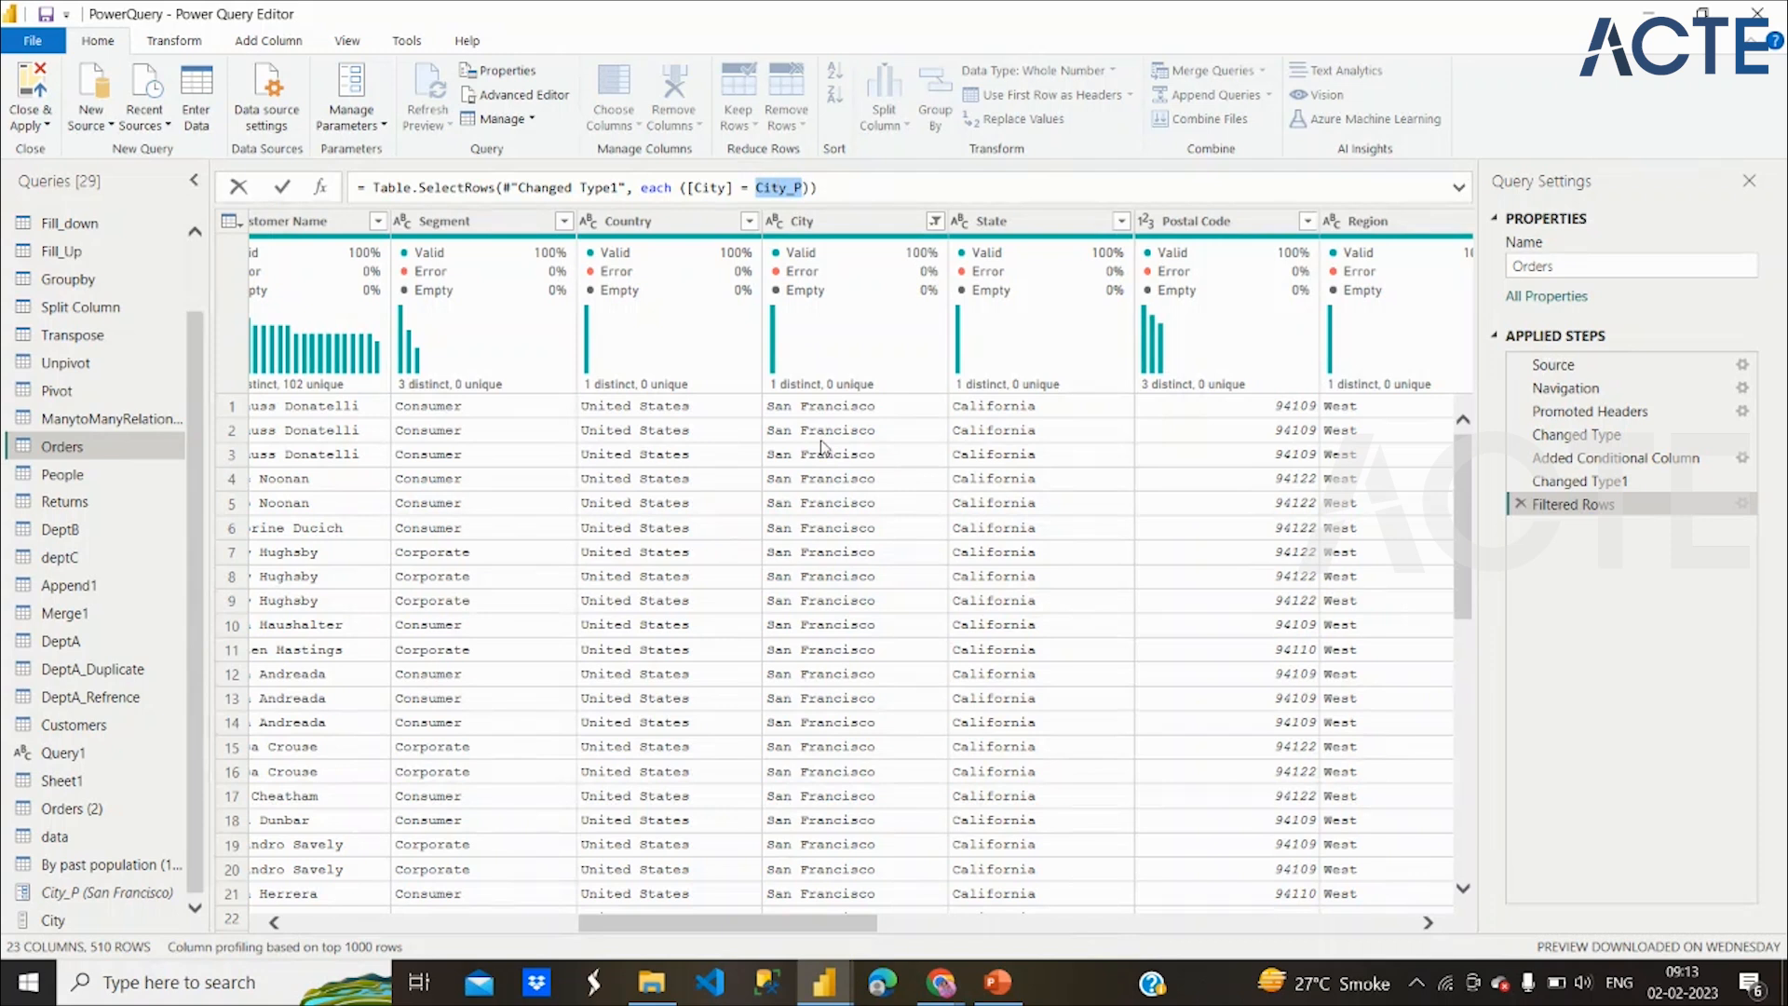
Close the Power Query Editor and apply the query changes to the report
key("Return")
left_click(41, 88)
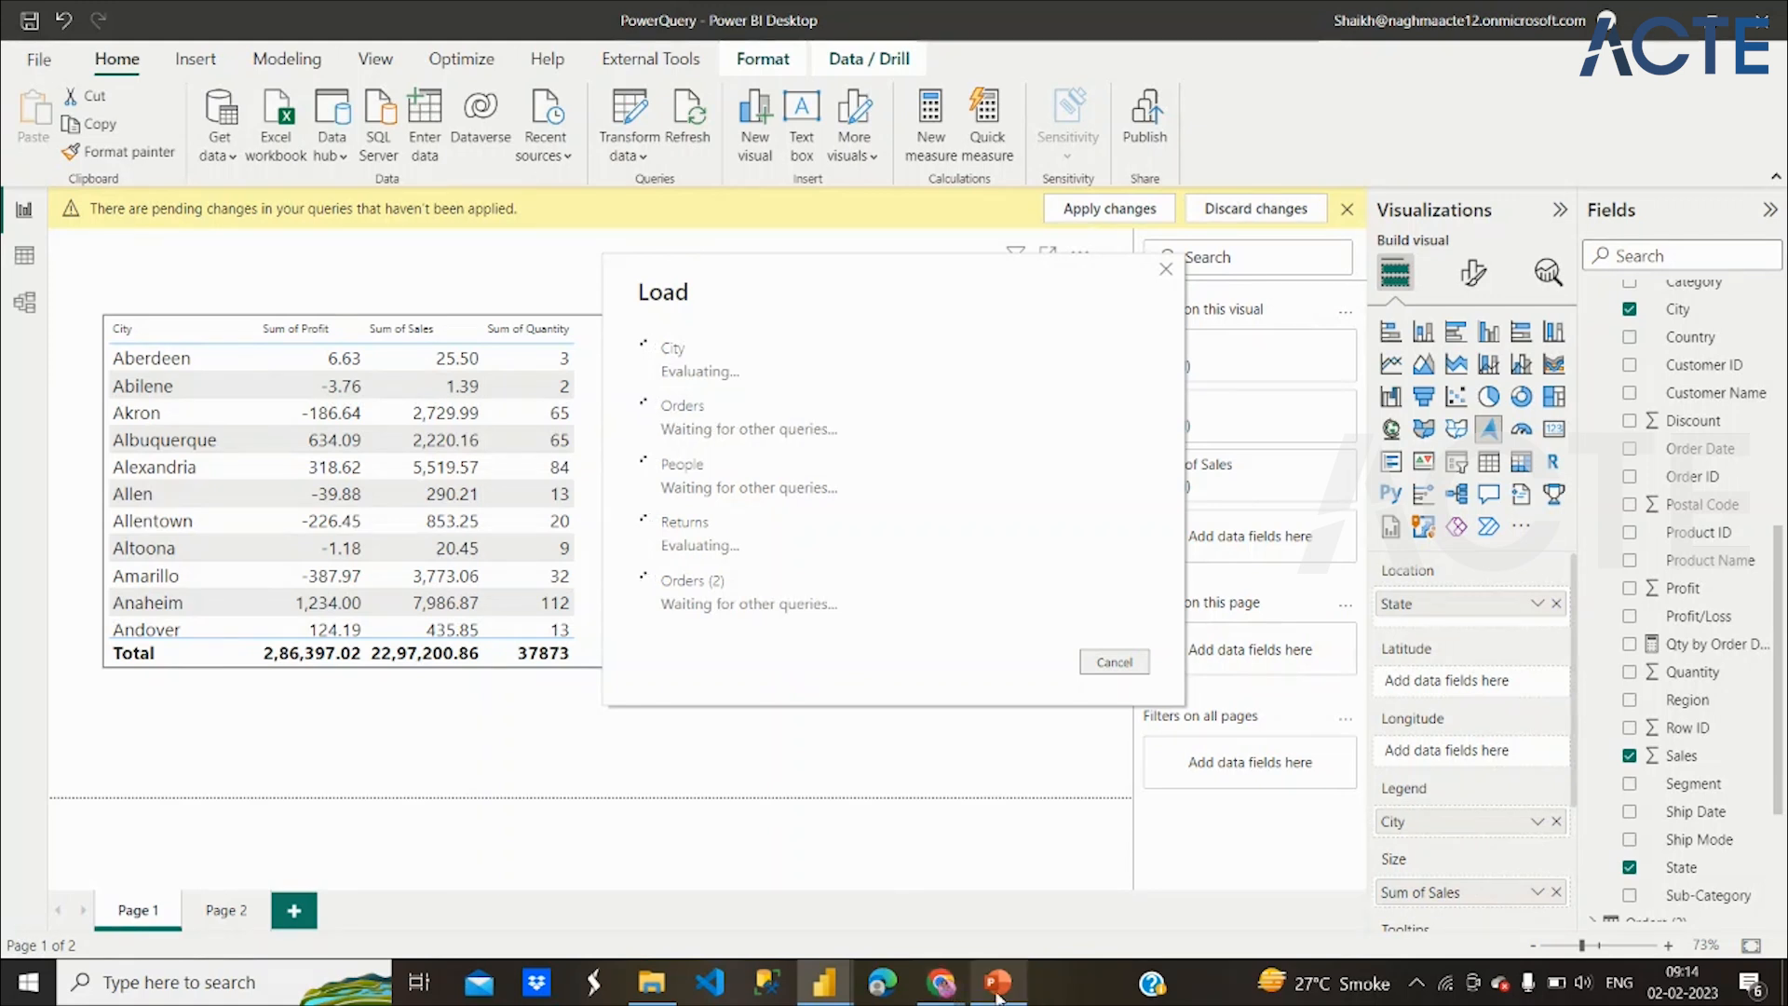
left_click(933, 993)
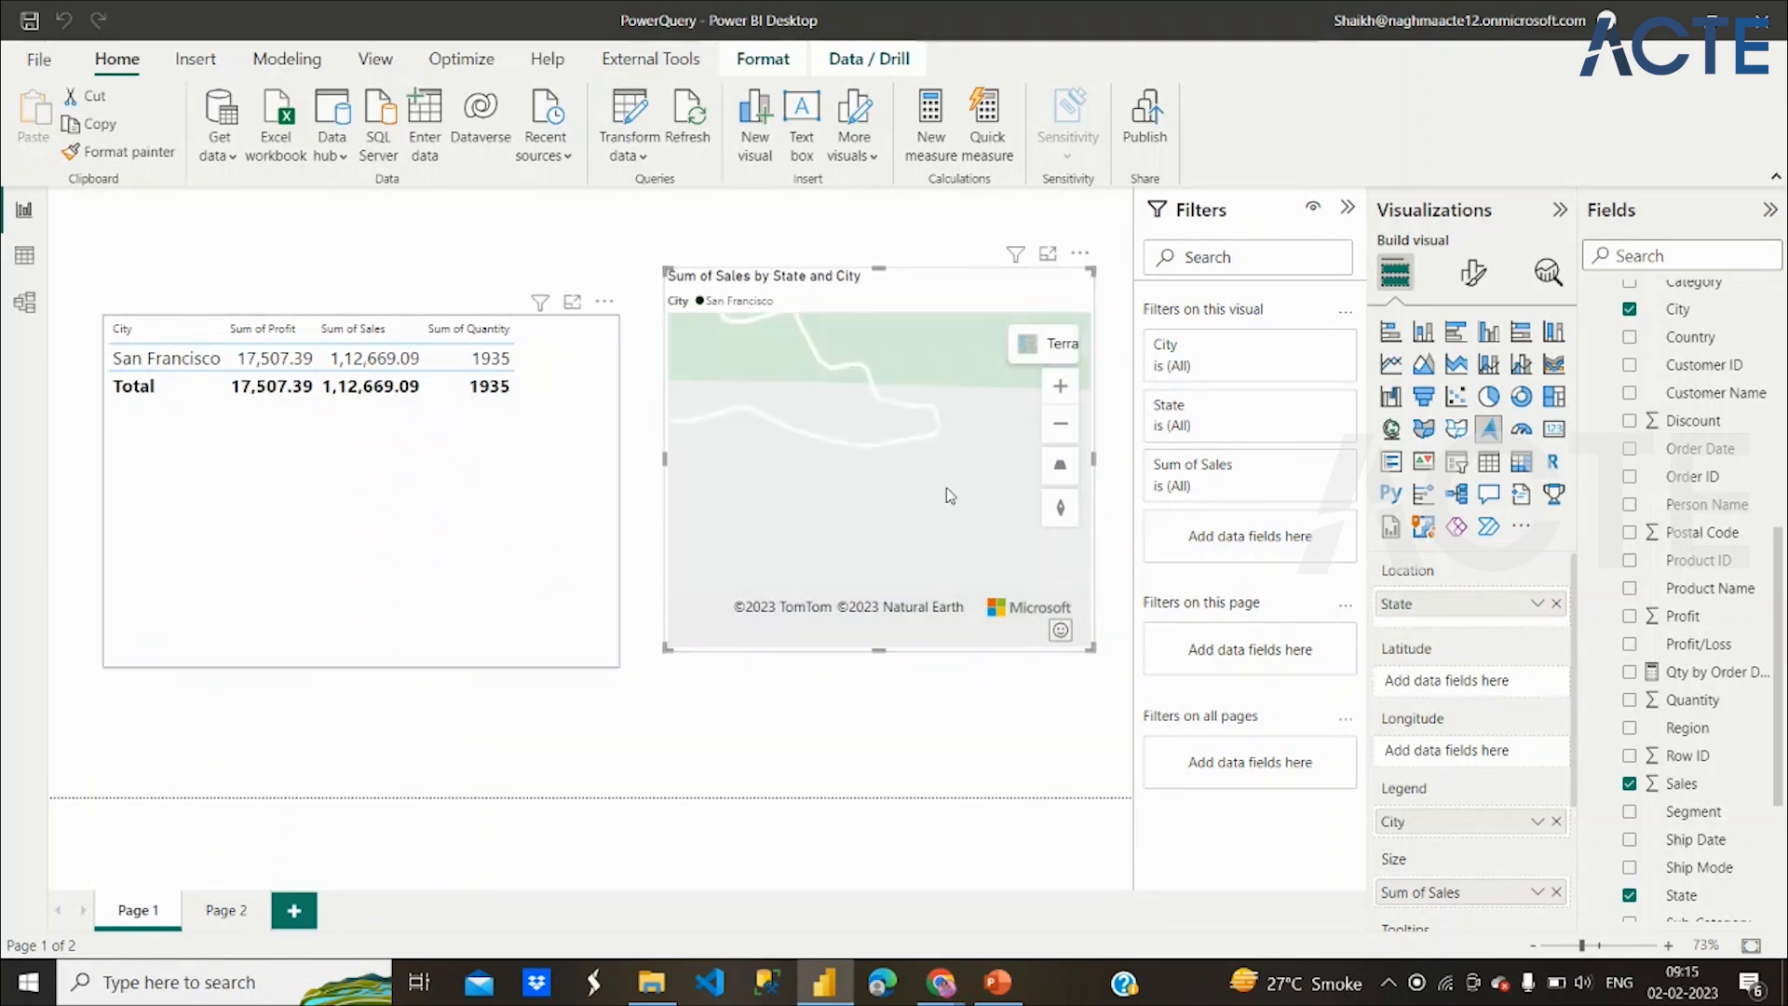
left_click(1026, 361)
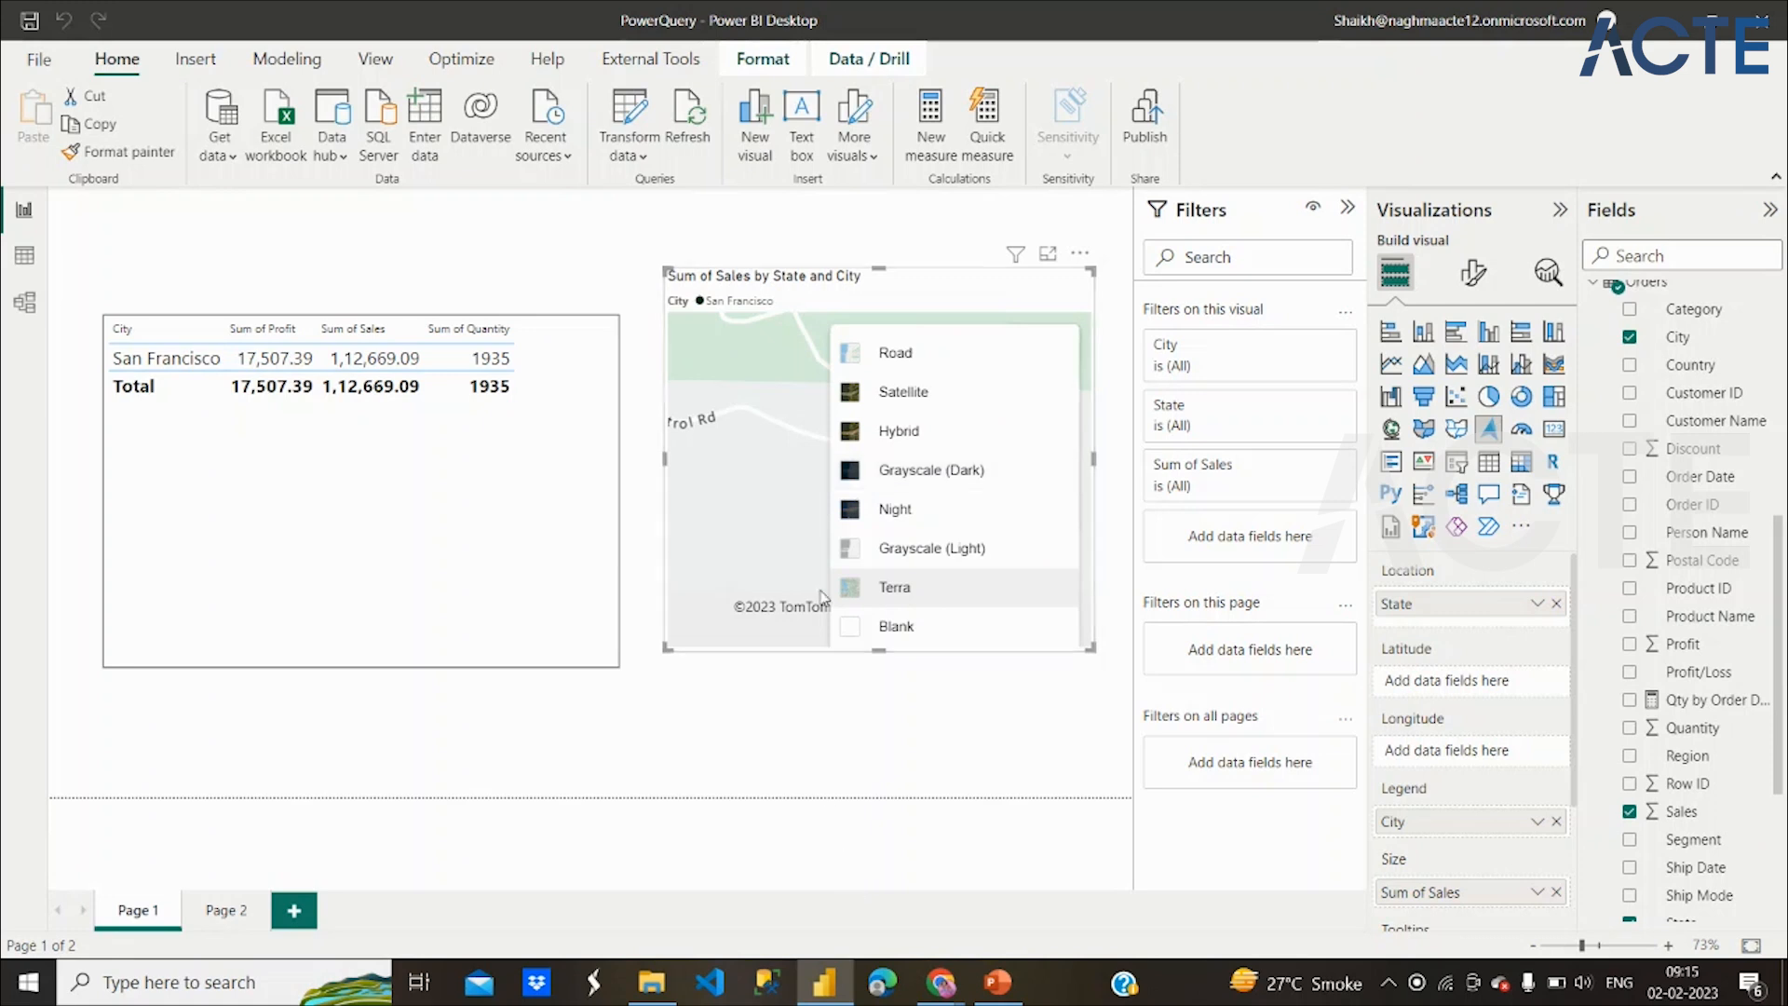
left_click(830, 710)
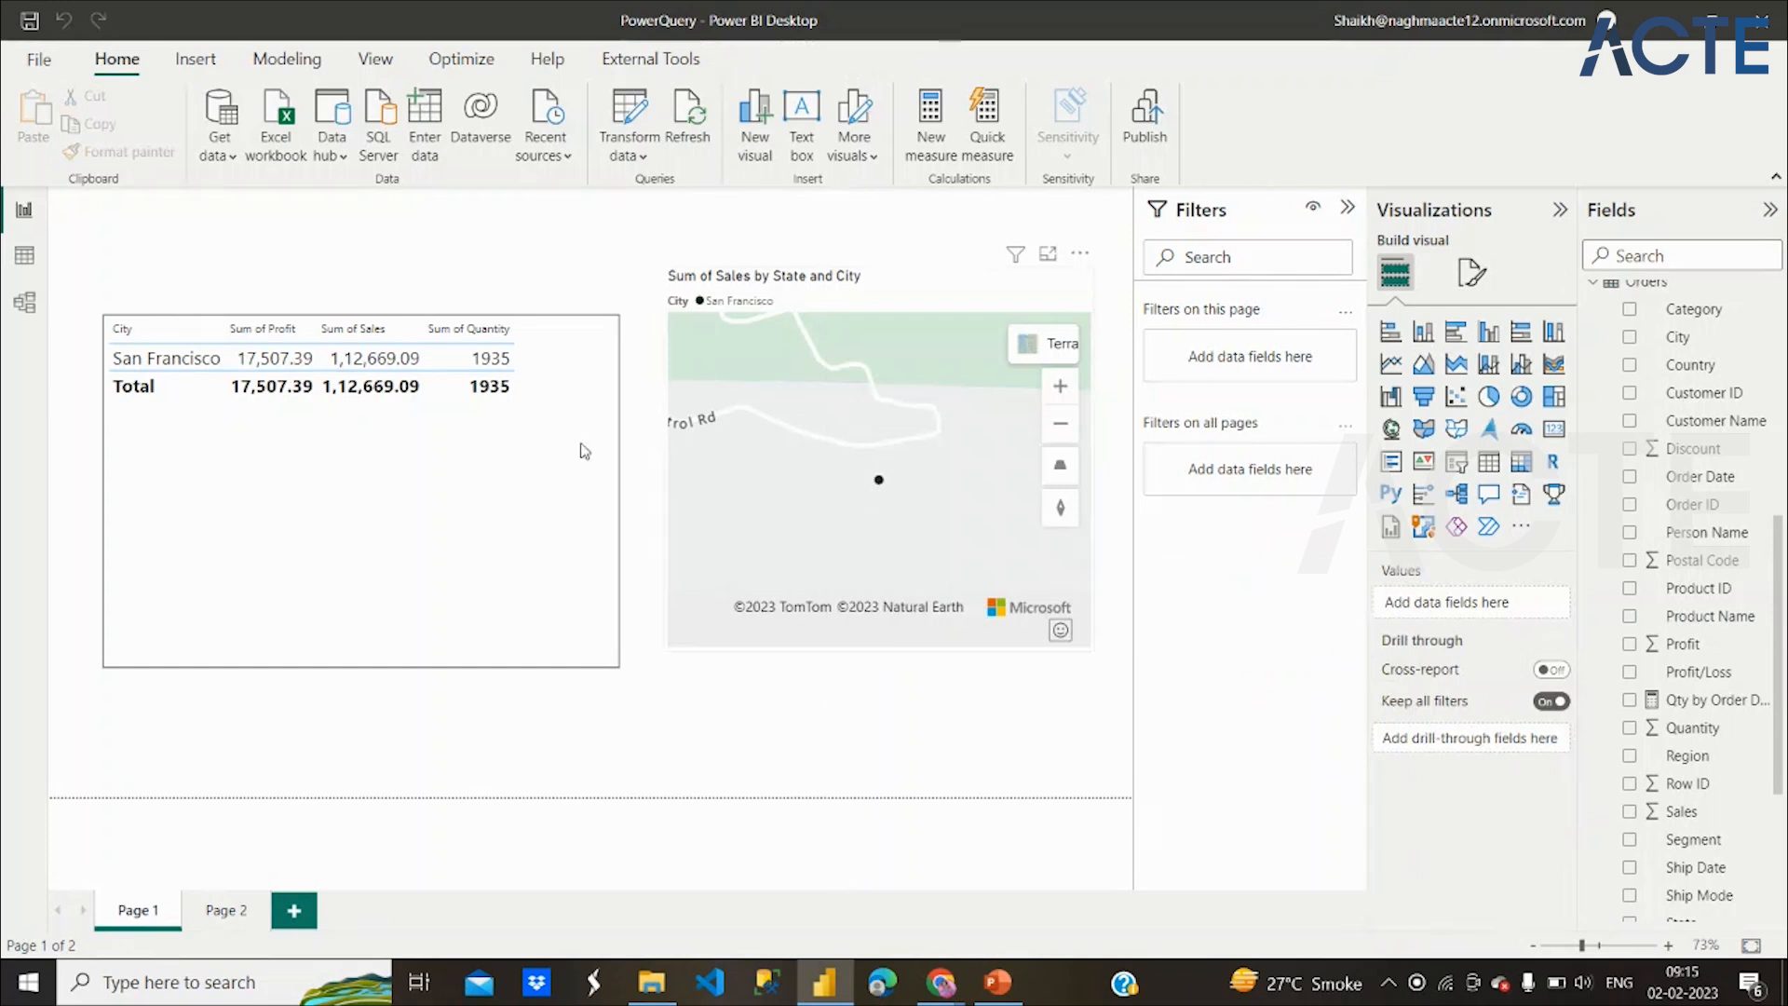
Edit the report's parameters, choosing Manchester from the city list as the City_P value
left_click(639, 159)
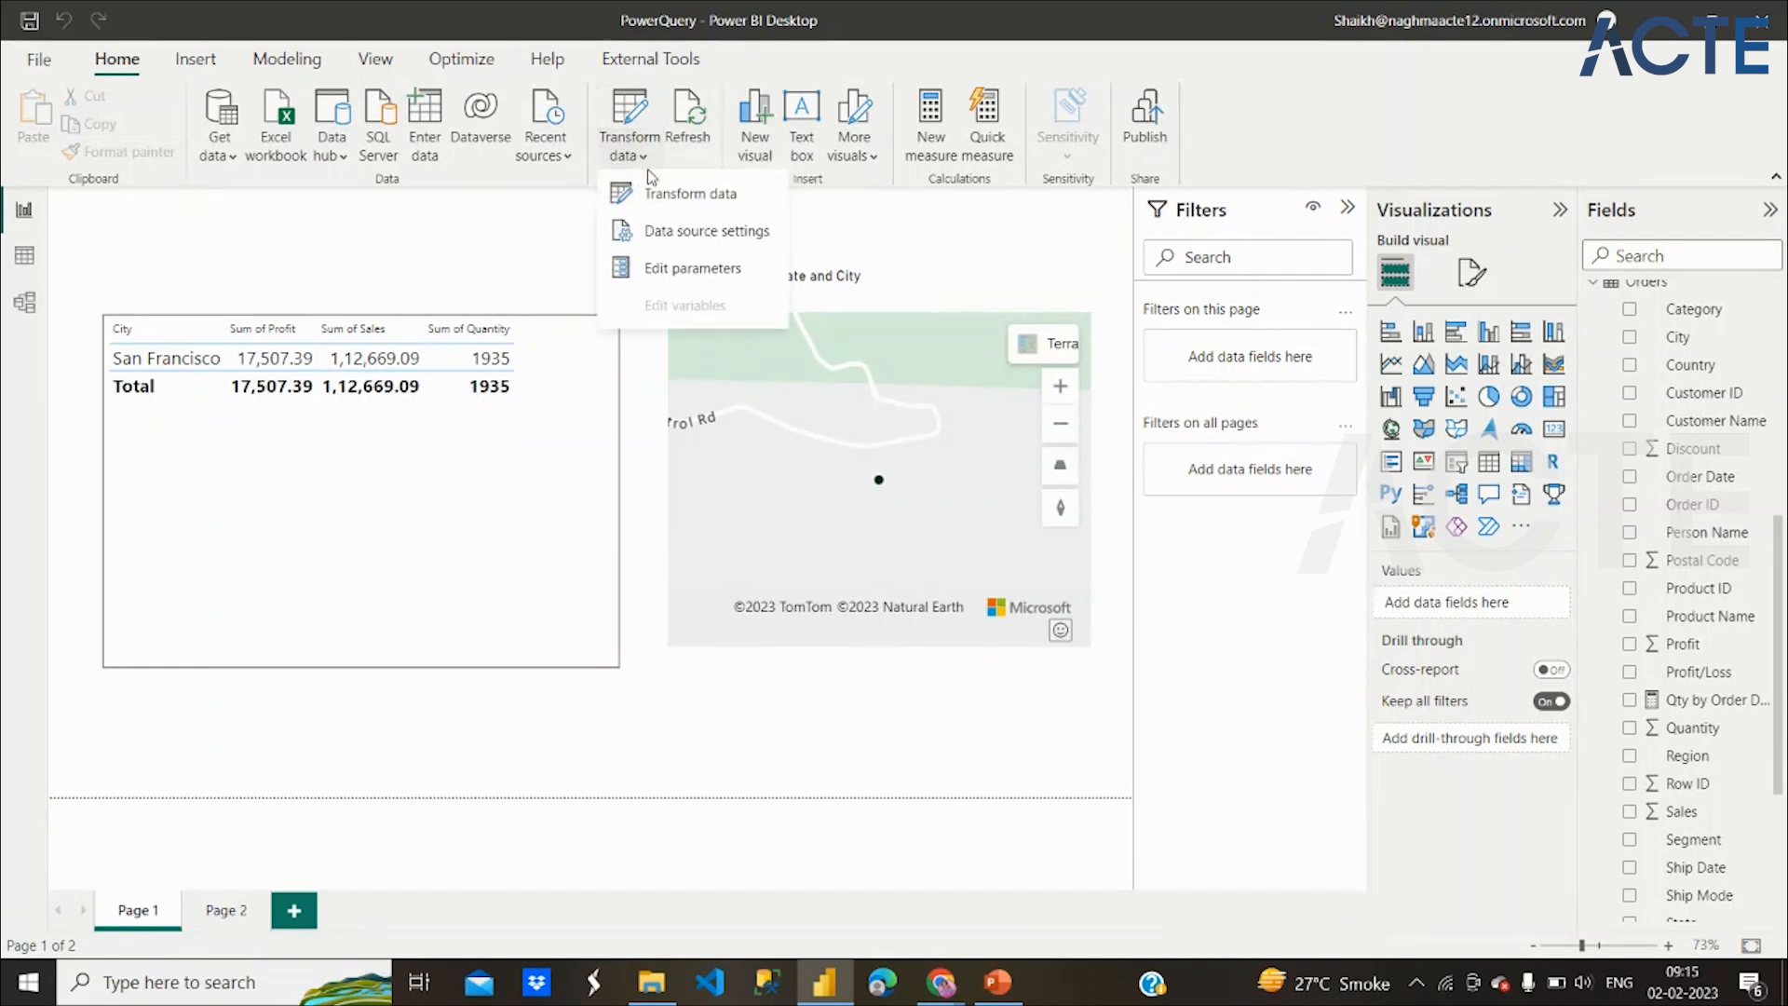
left_click(691, 267)
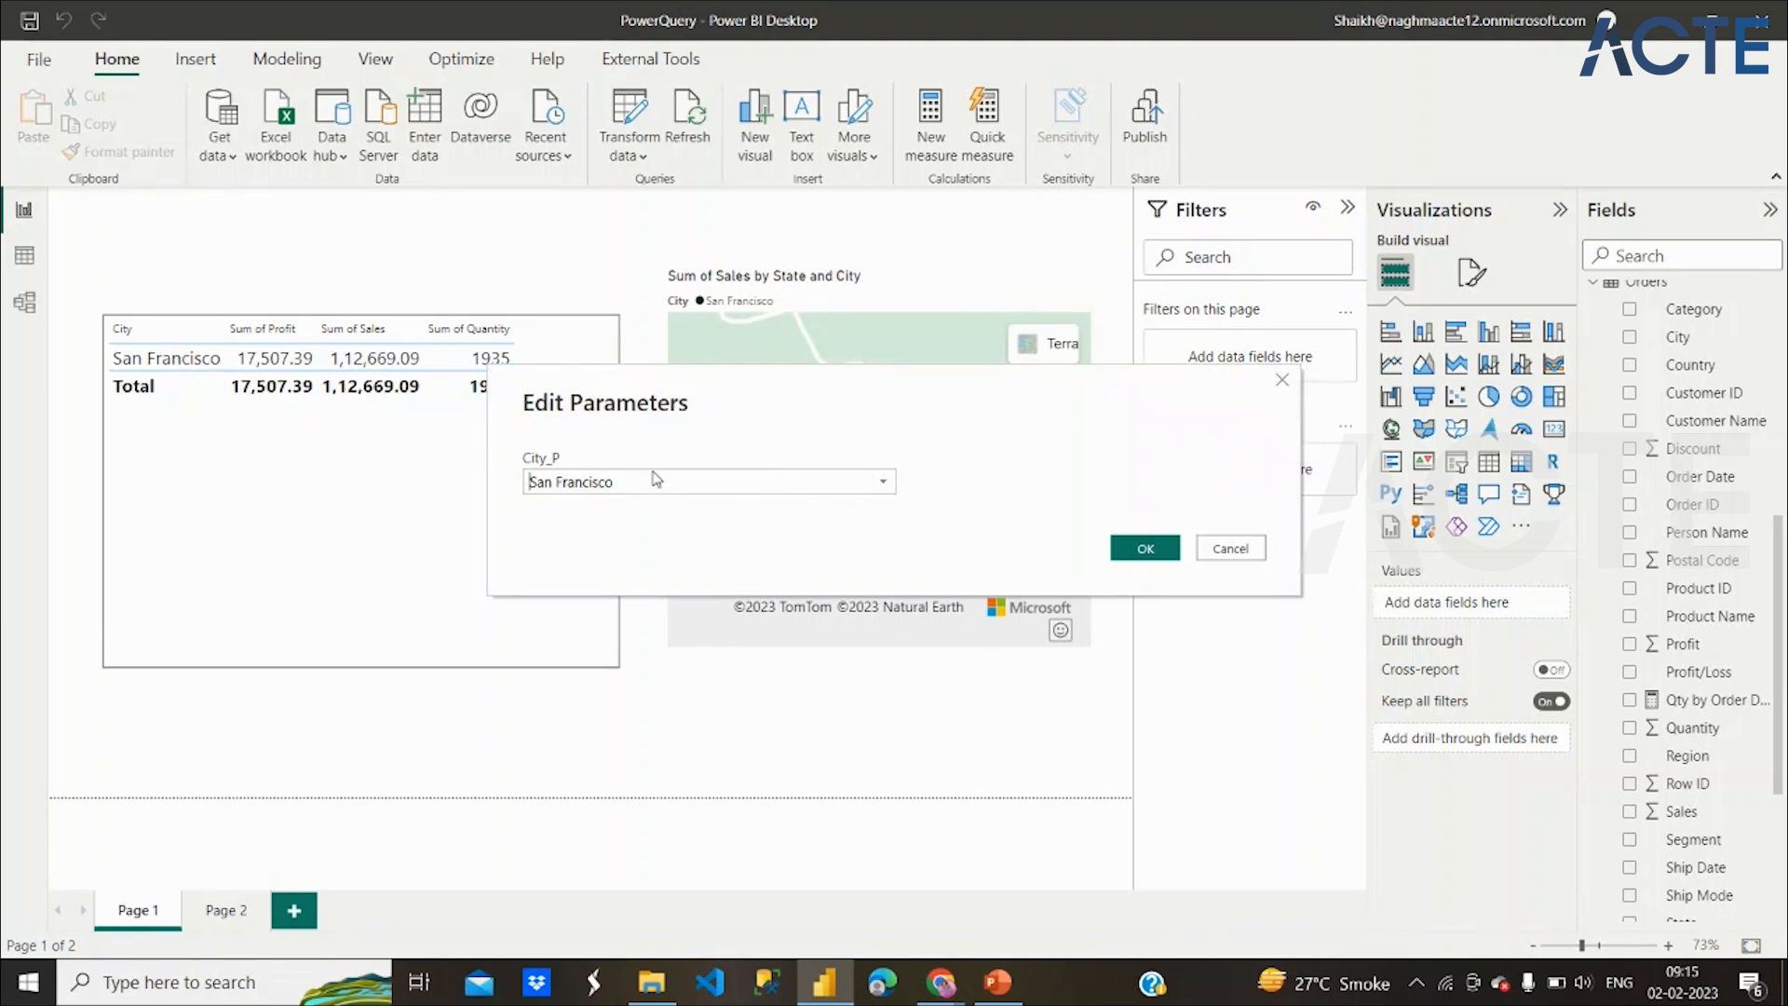
left_click(883, 483)
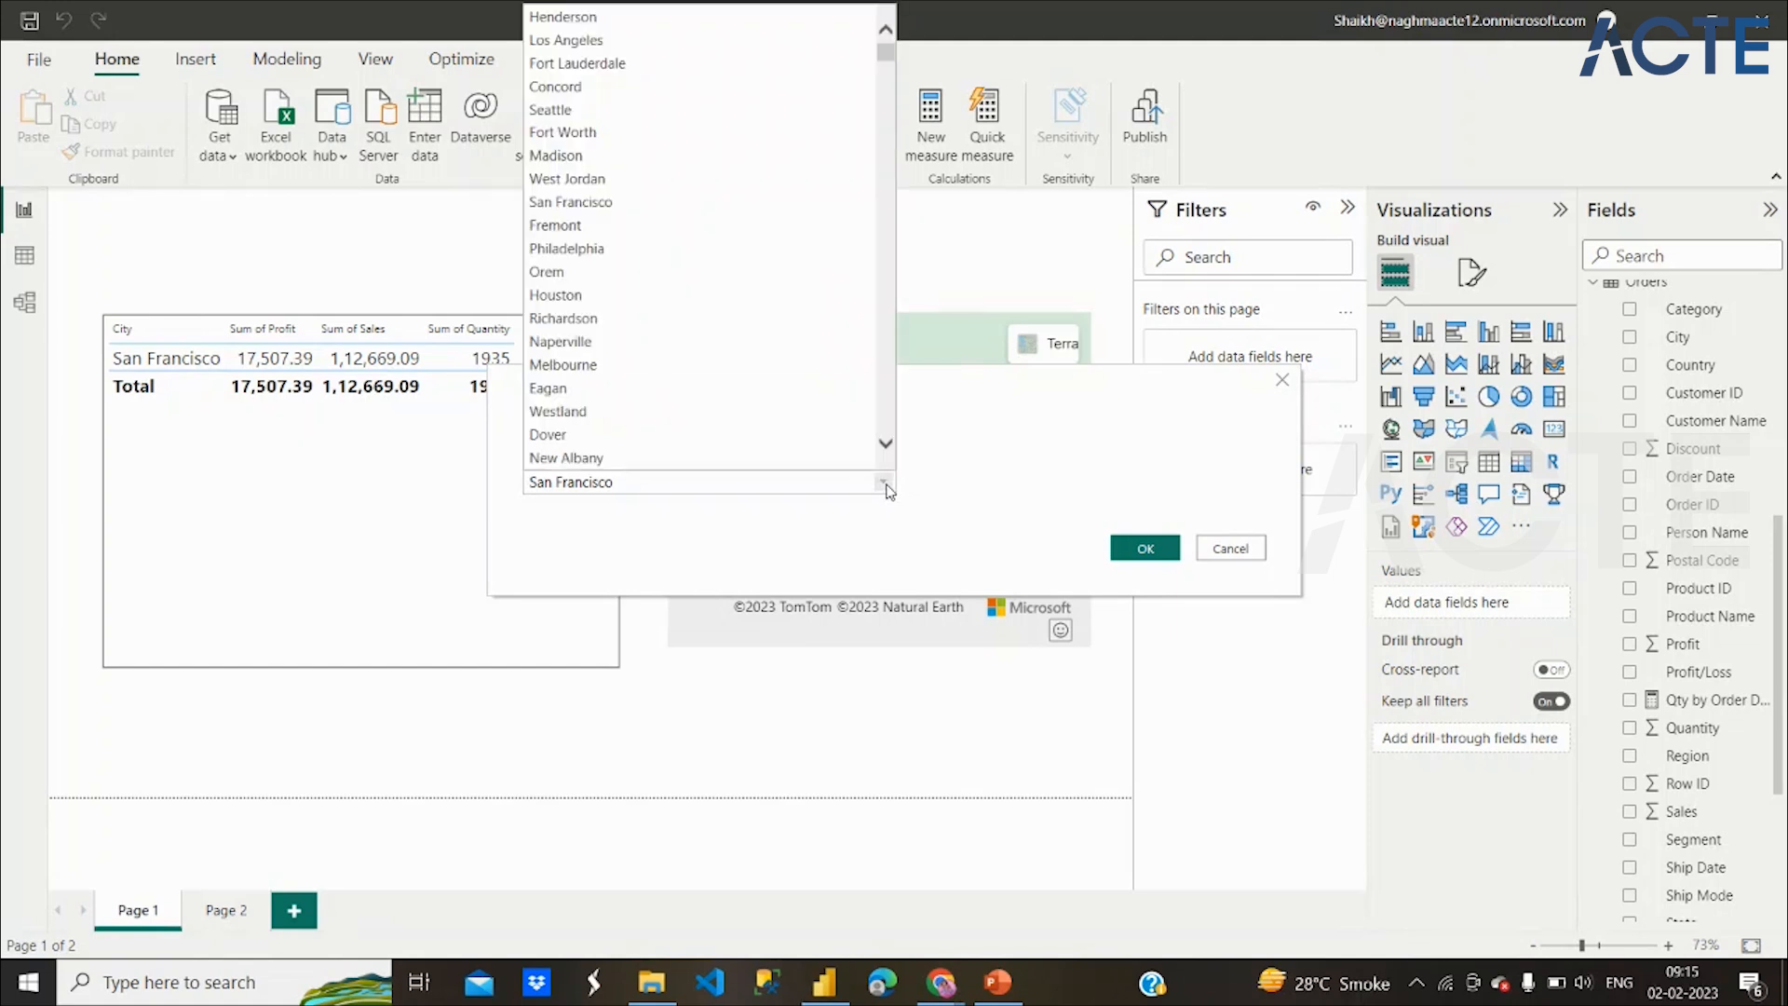
scroll(670, 321, "down", 10)
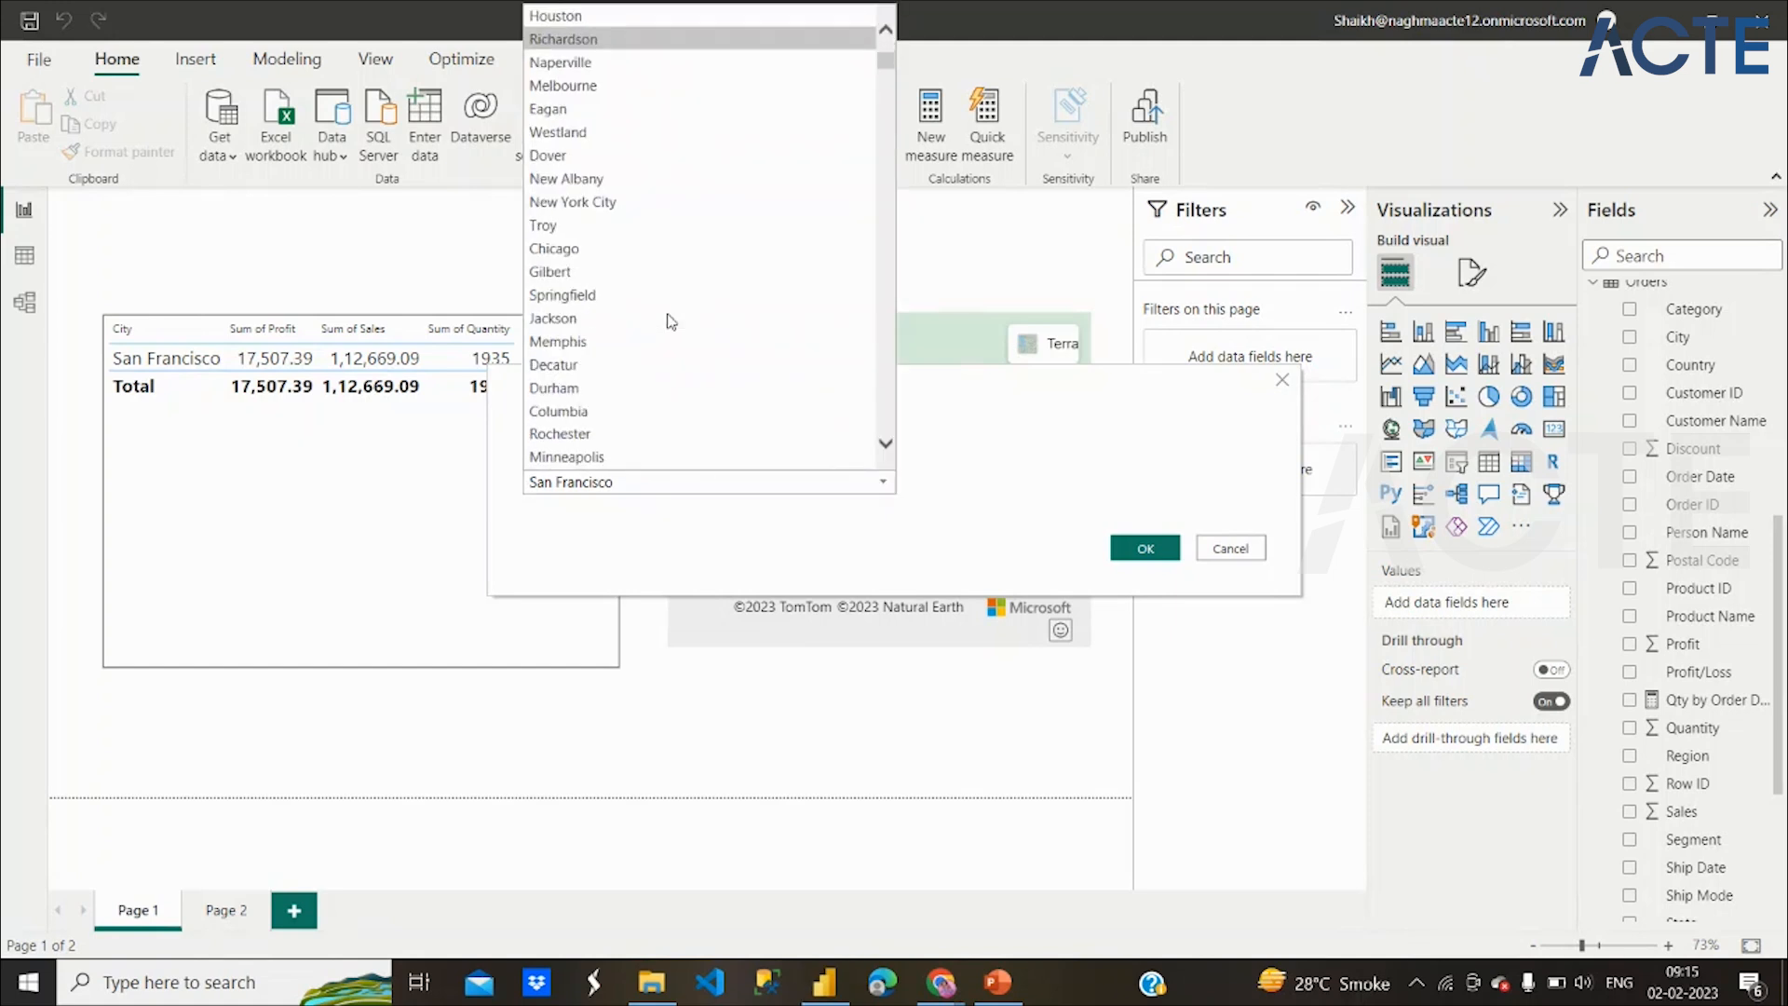
scroll(671, 322, "down", 5)
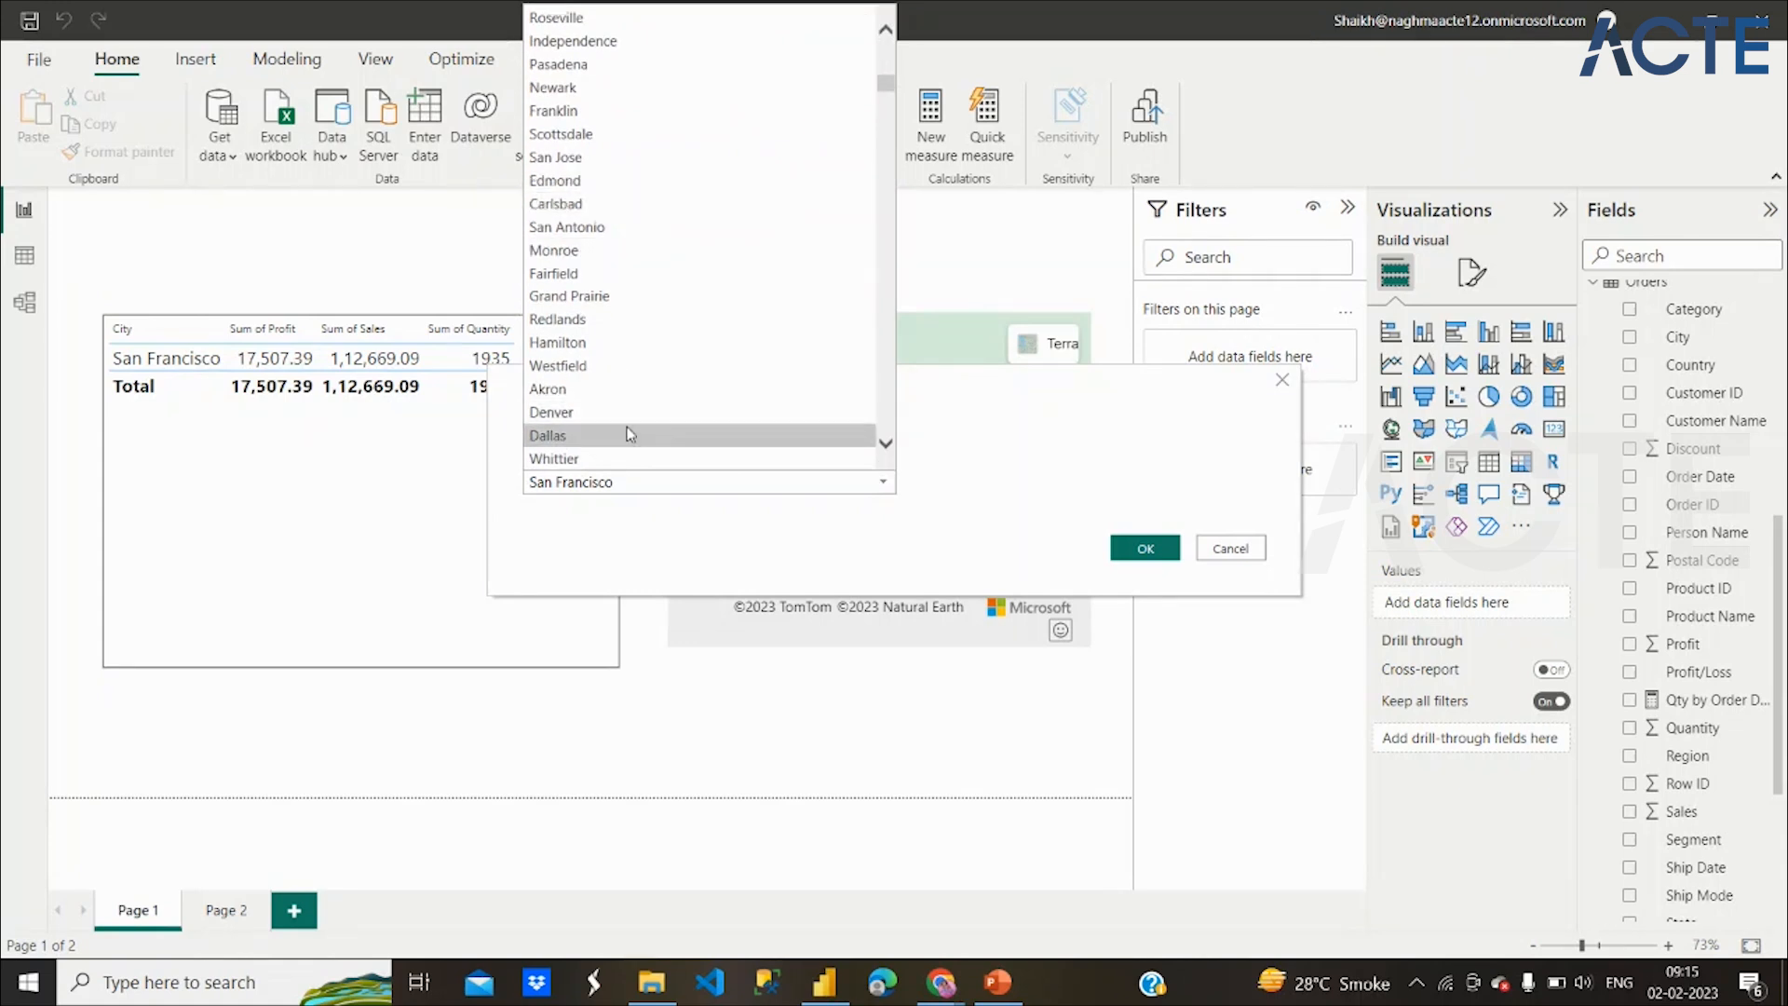
scroll(628, 431, "down", 8)
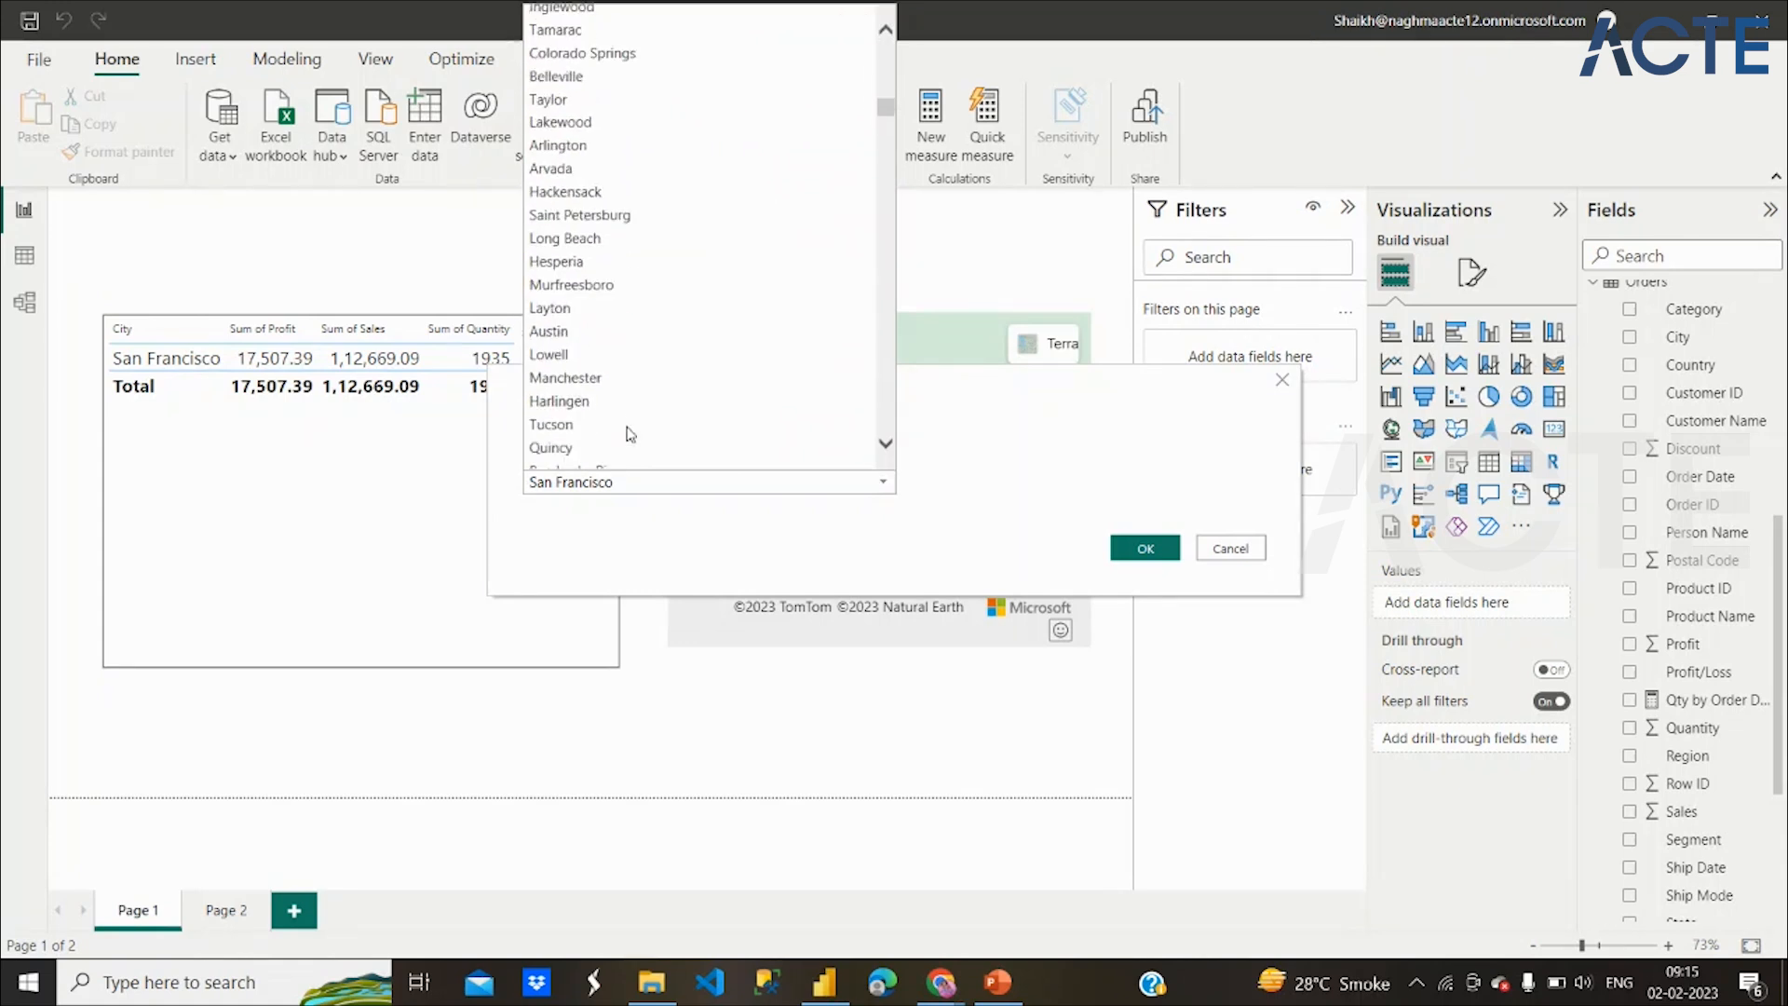
left_click(603, 382)
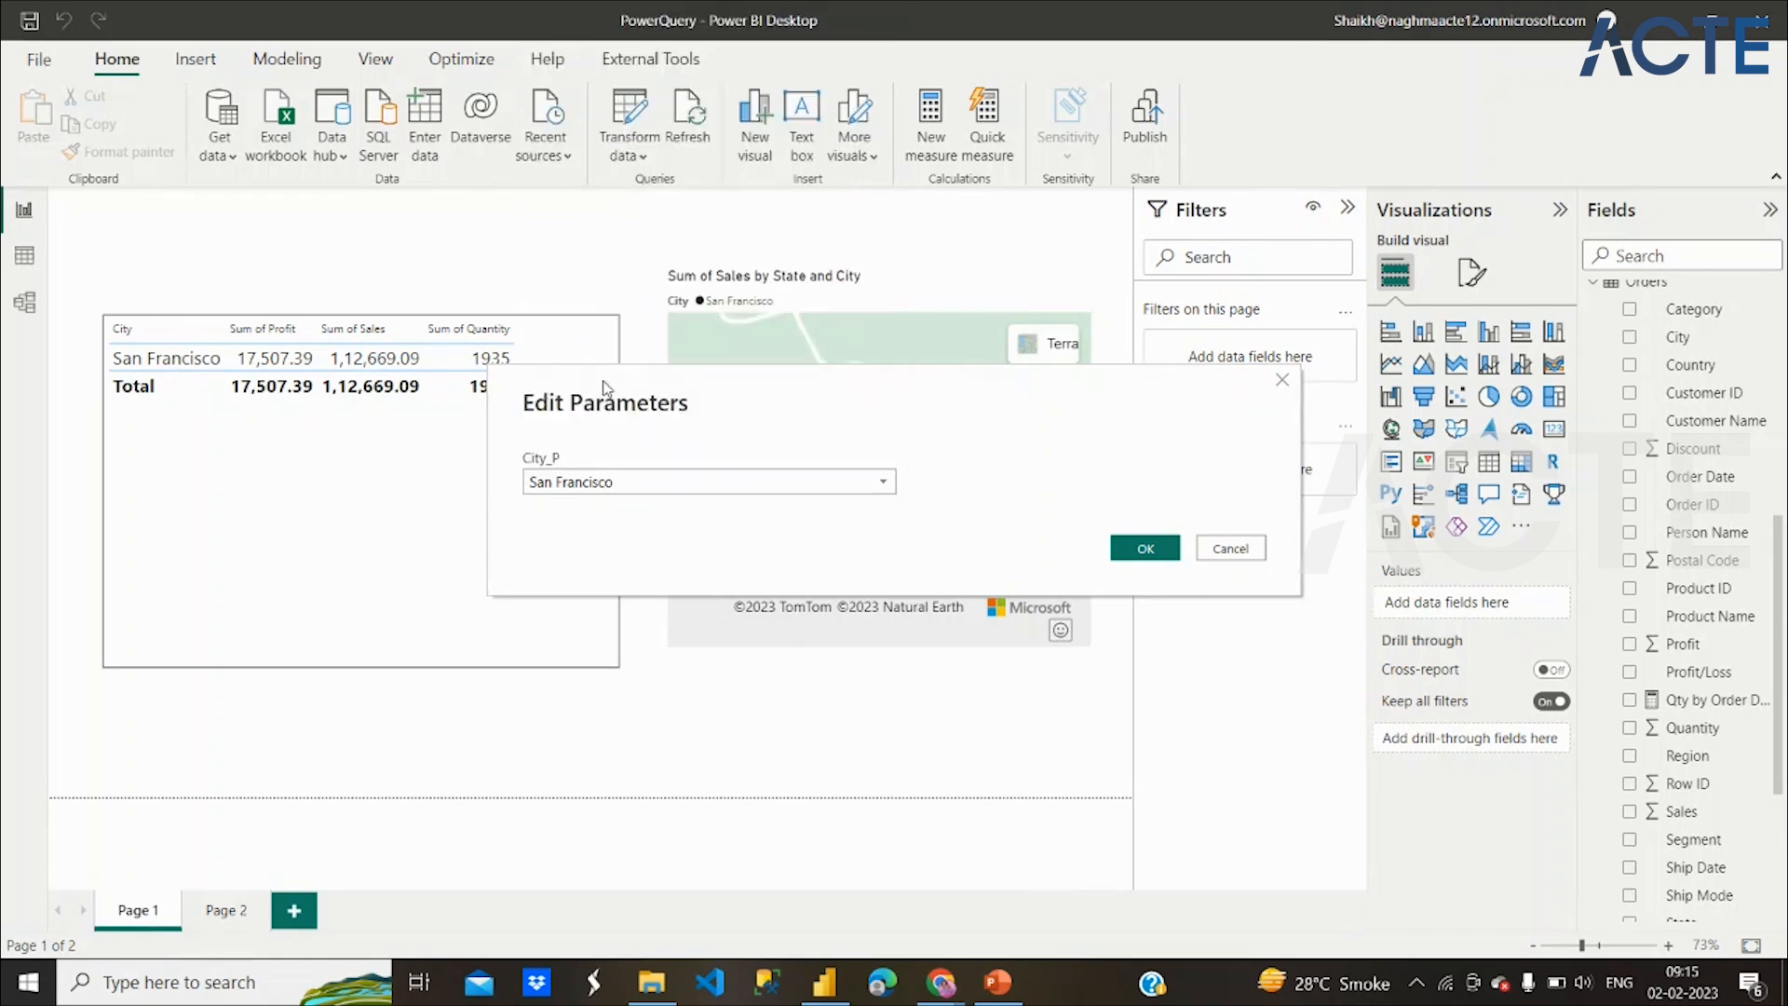
left_click(1136, 549)
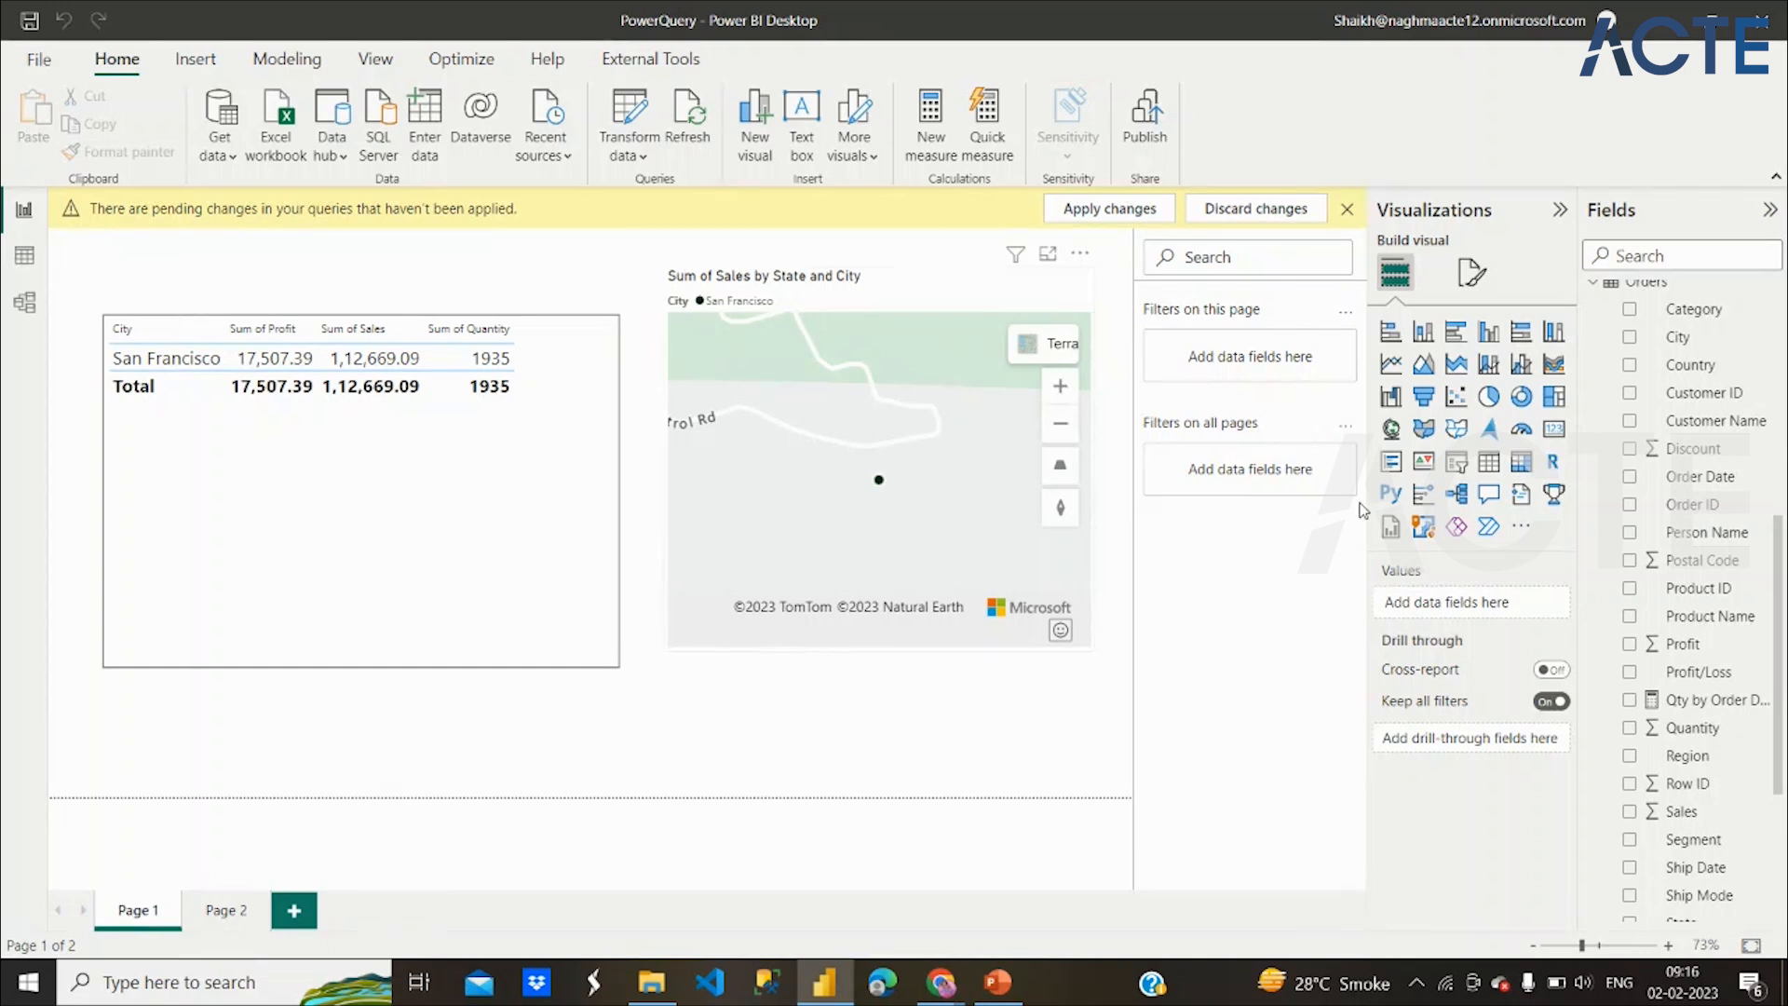
Collapse and select the Orders table in the field list, and apply the pending query changes to the report
scroll(1667, 421, "up", 1)
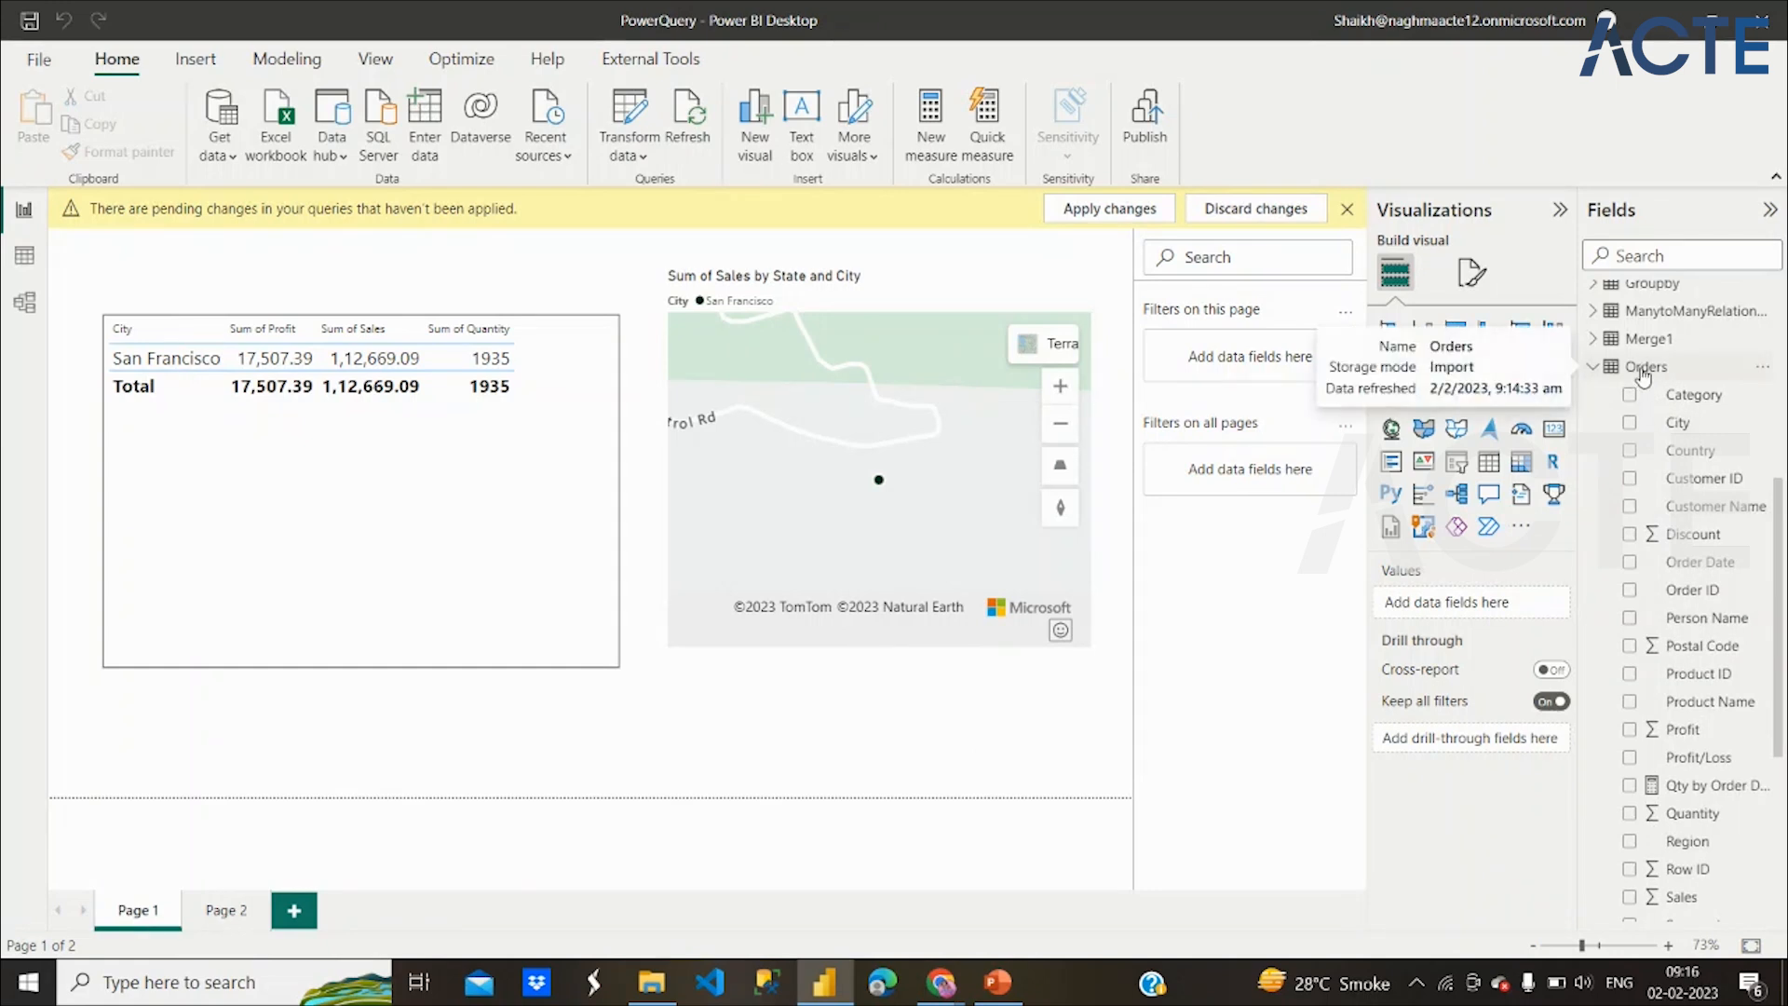
left_click(1594, 369)
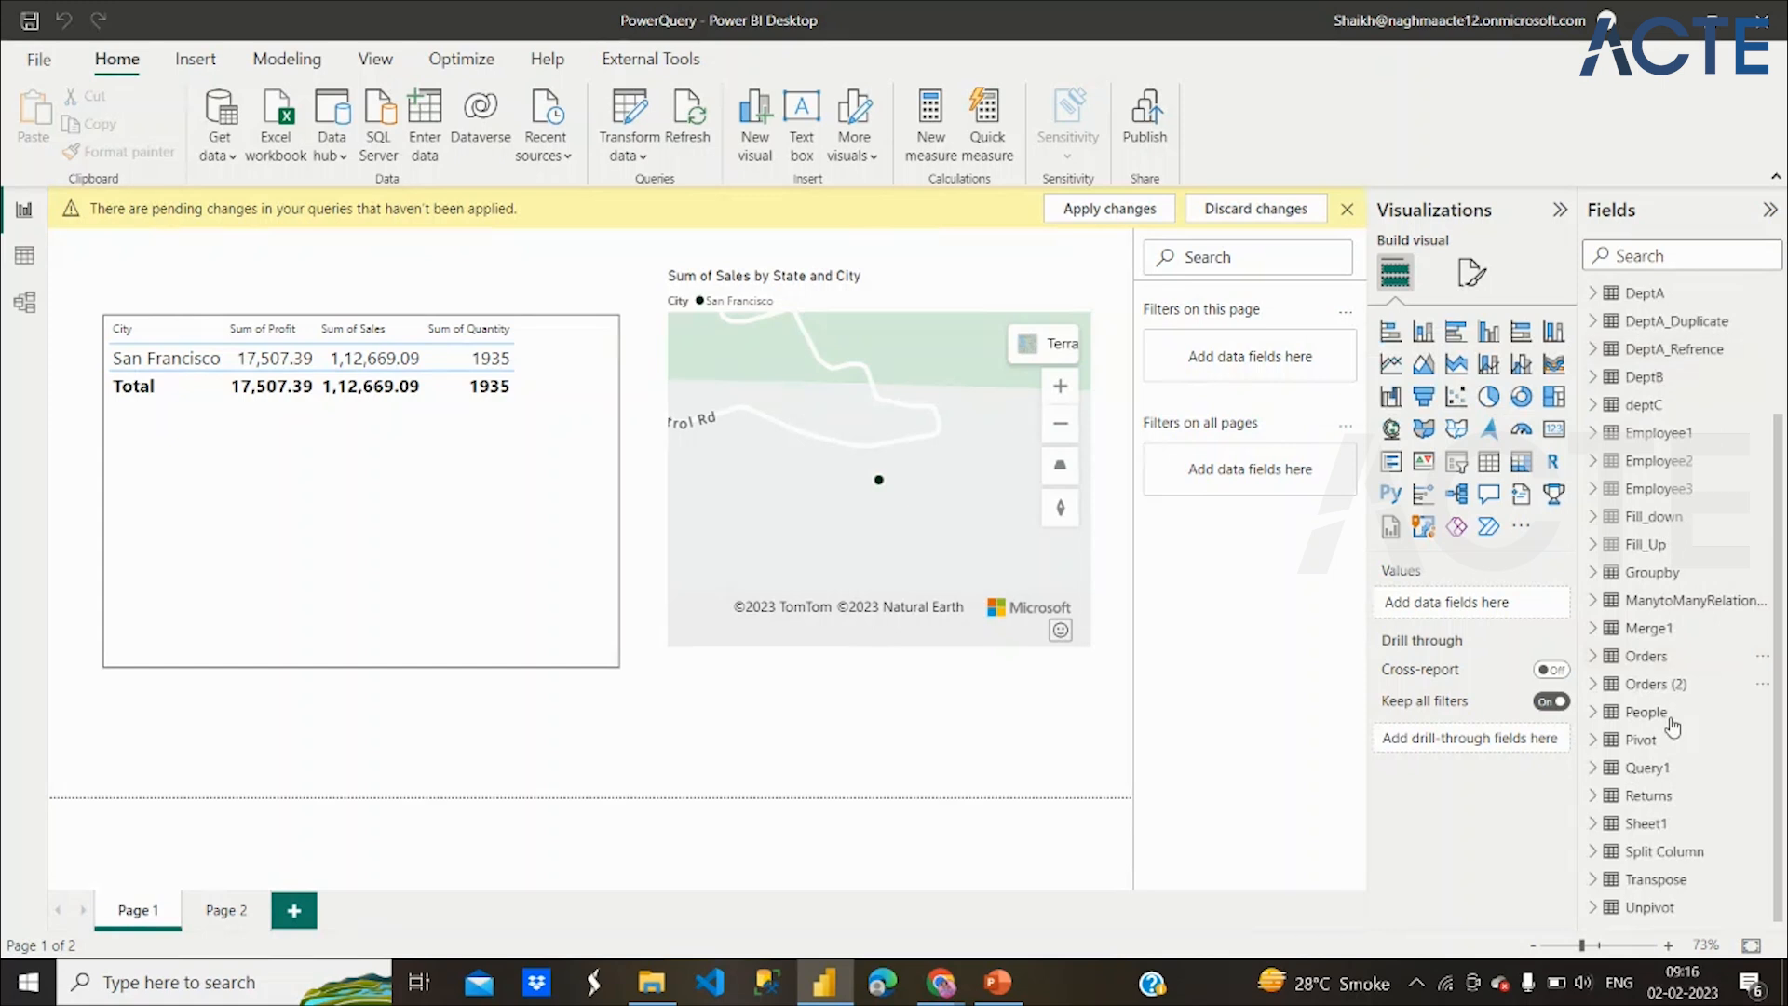
left_click(1651, 656)
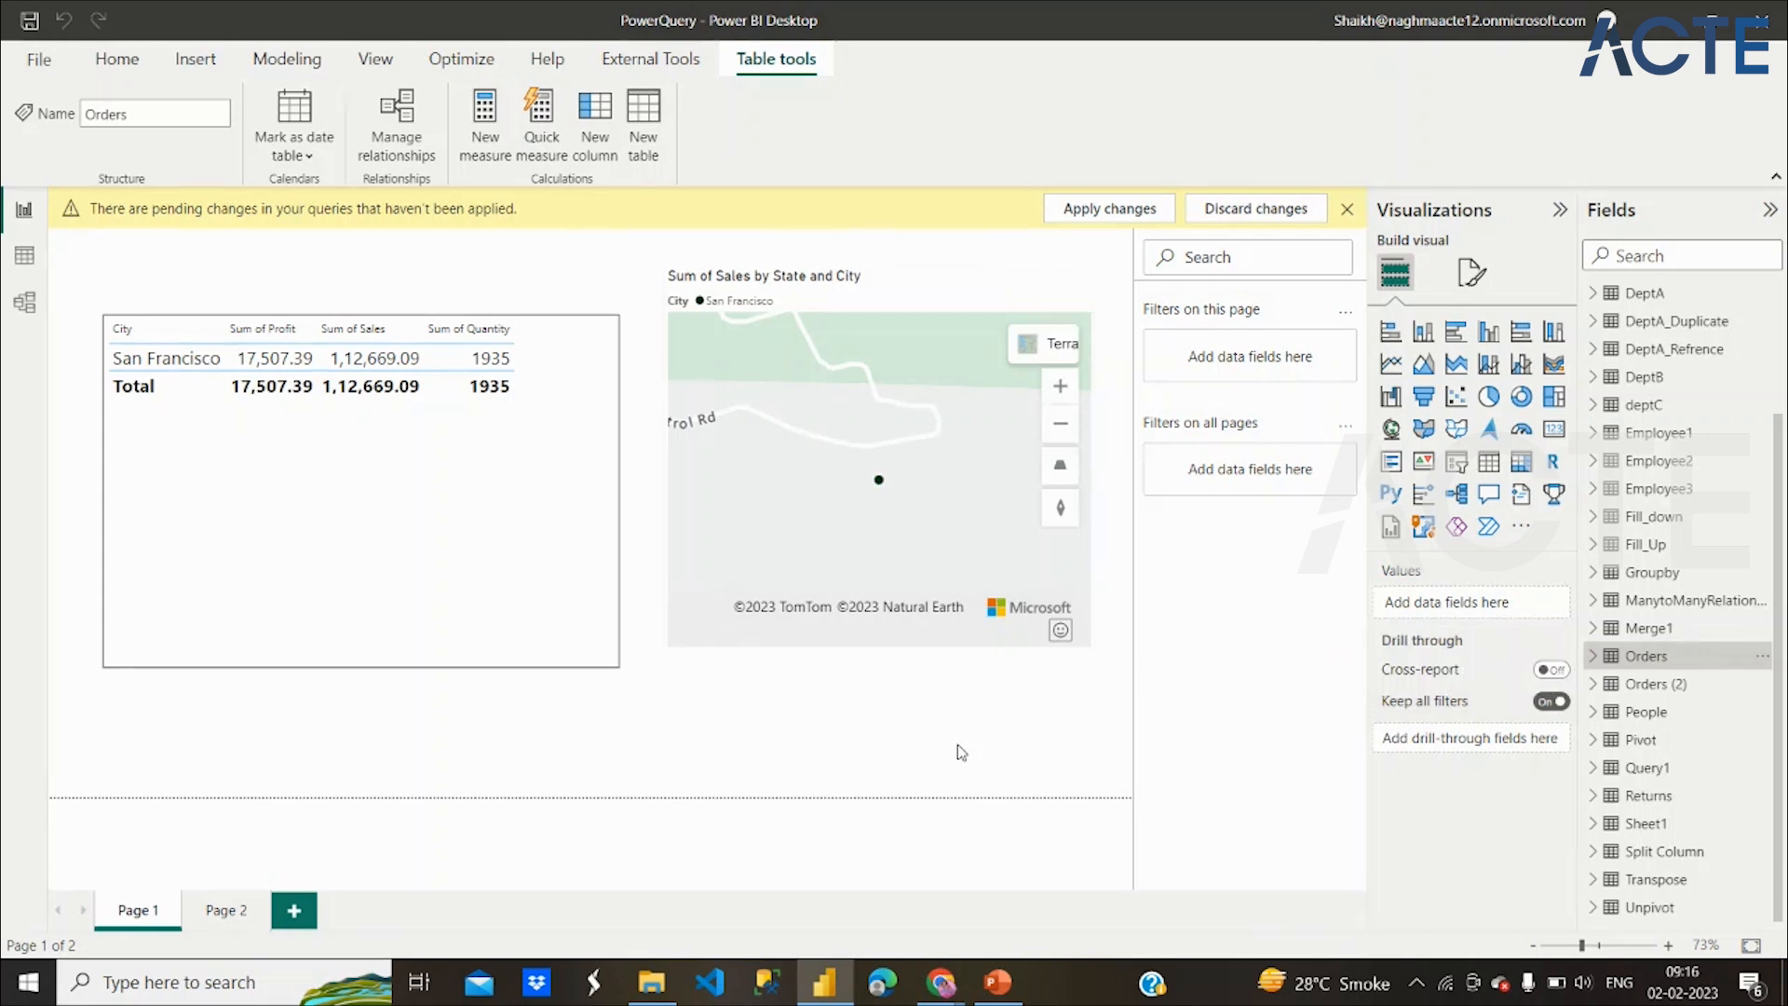
left_click(1096, 208)
Rename the report page Page 1 as Manage Parameter
double_click(136, 911)
type("Parameter")
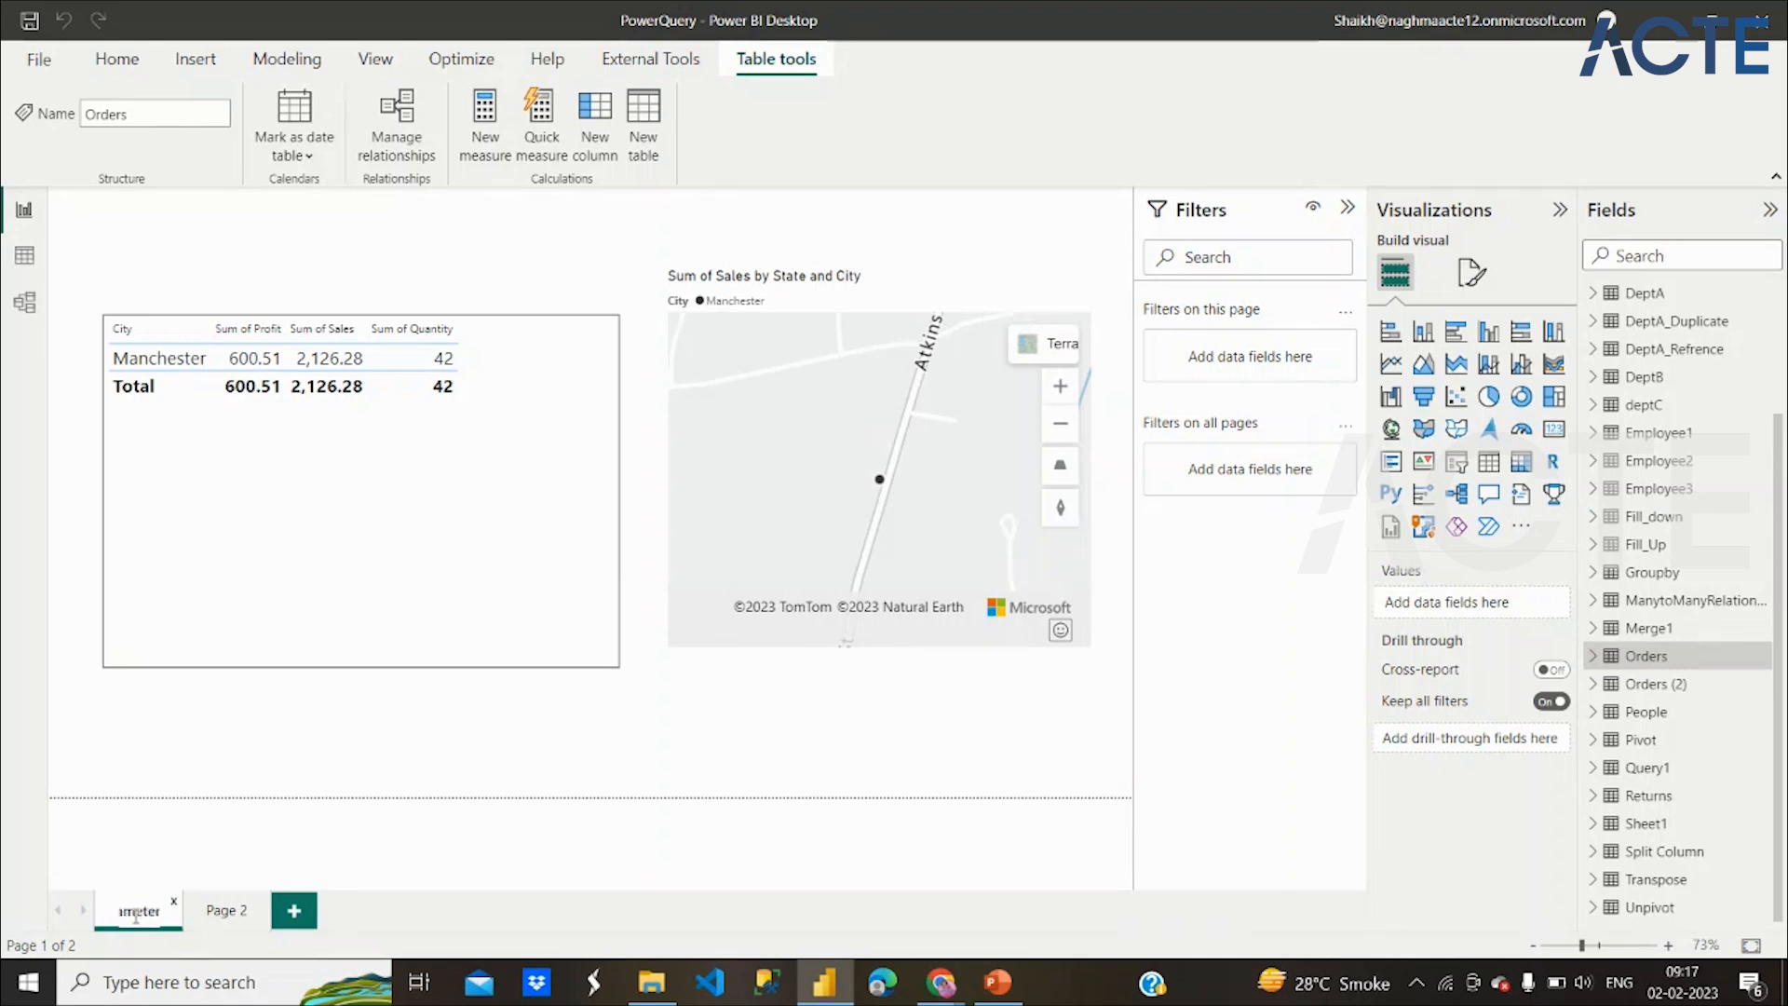
key("Return")
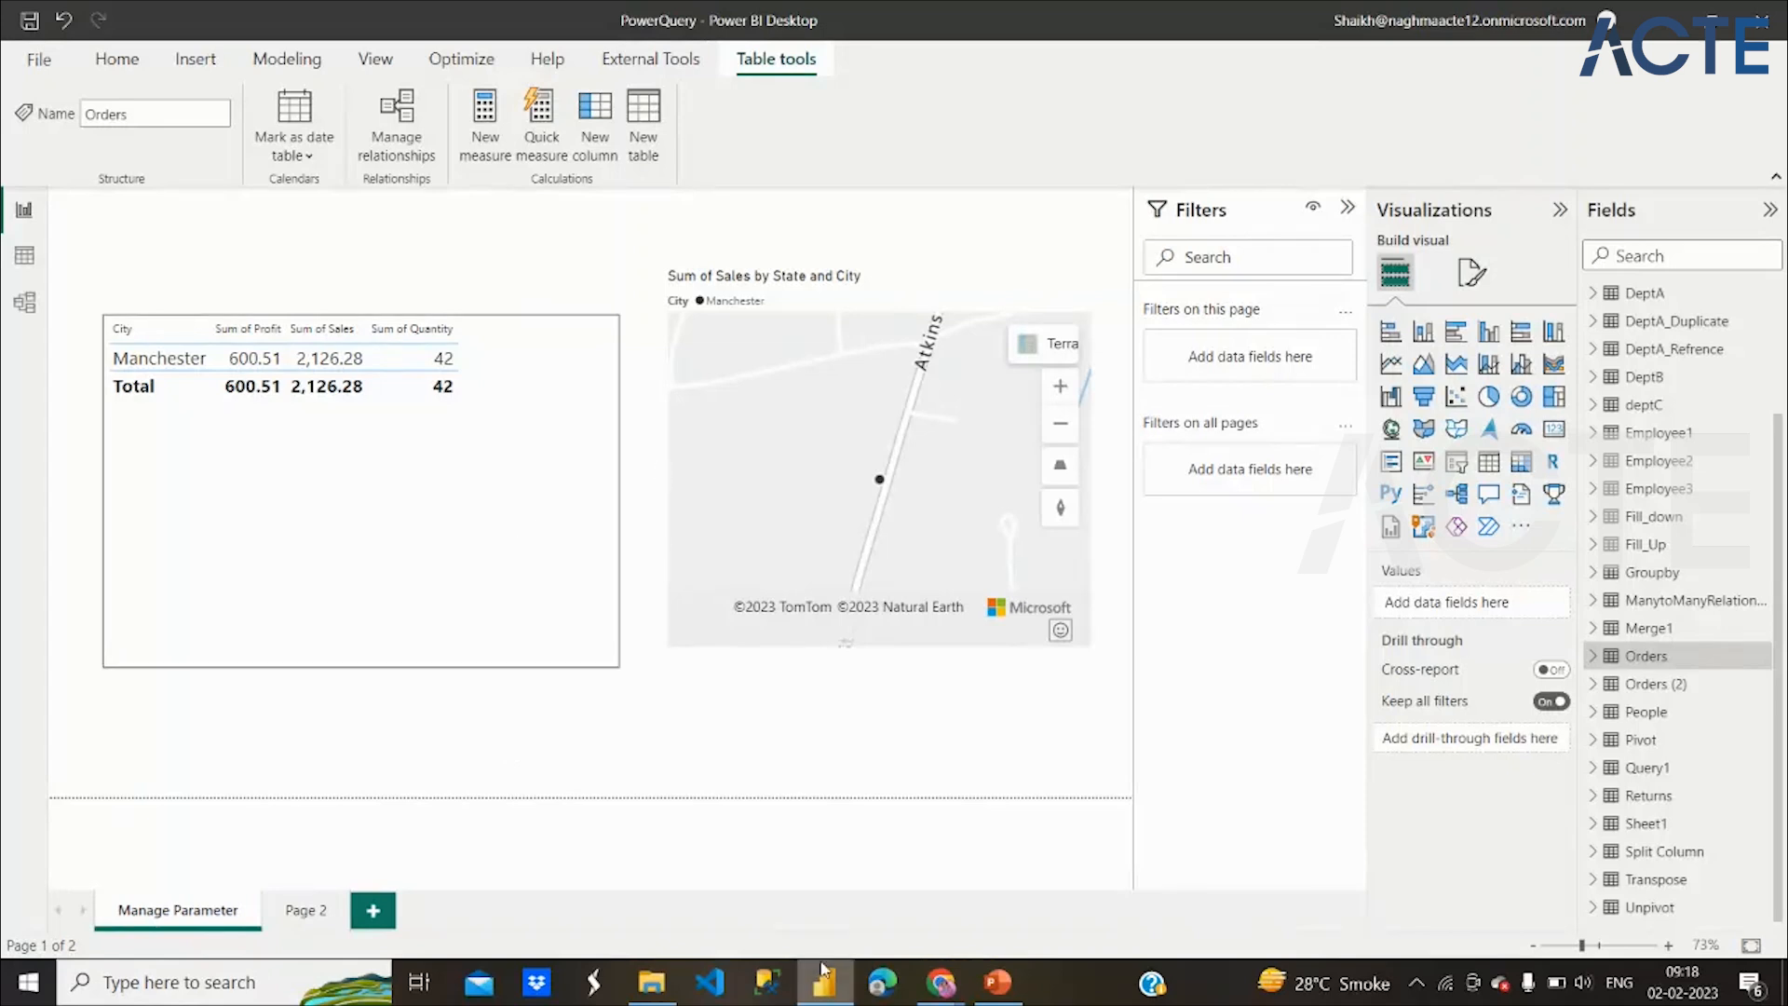
Switch to Microsoft Edge and close all the Microsoft Learn documentation tabs, keeping only the Power BI one
mouse_move(823, 973)
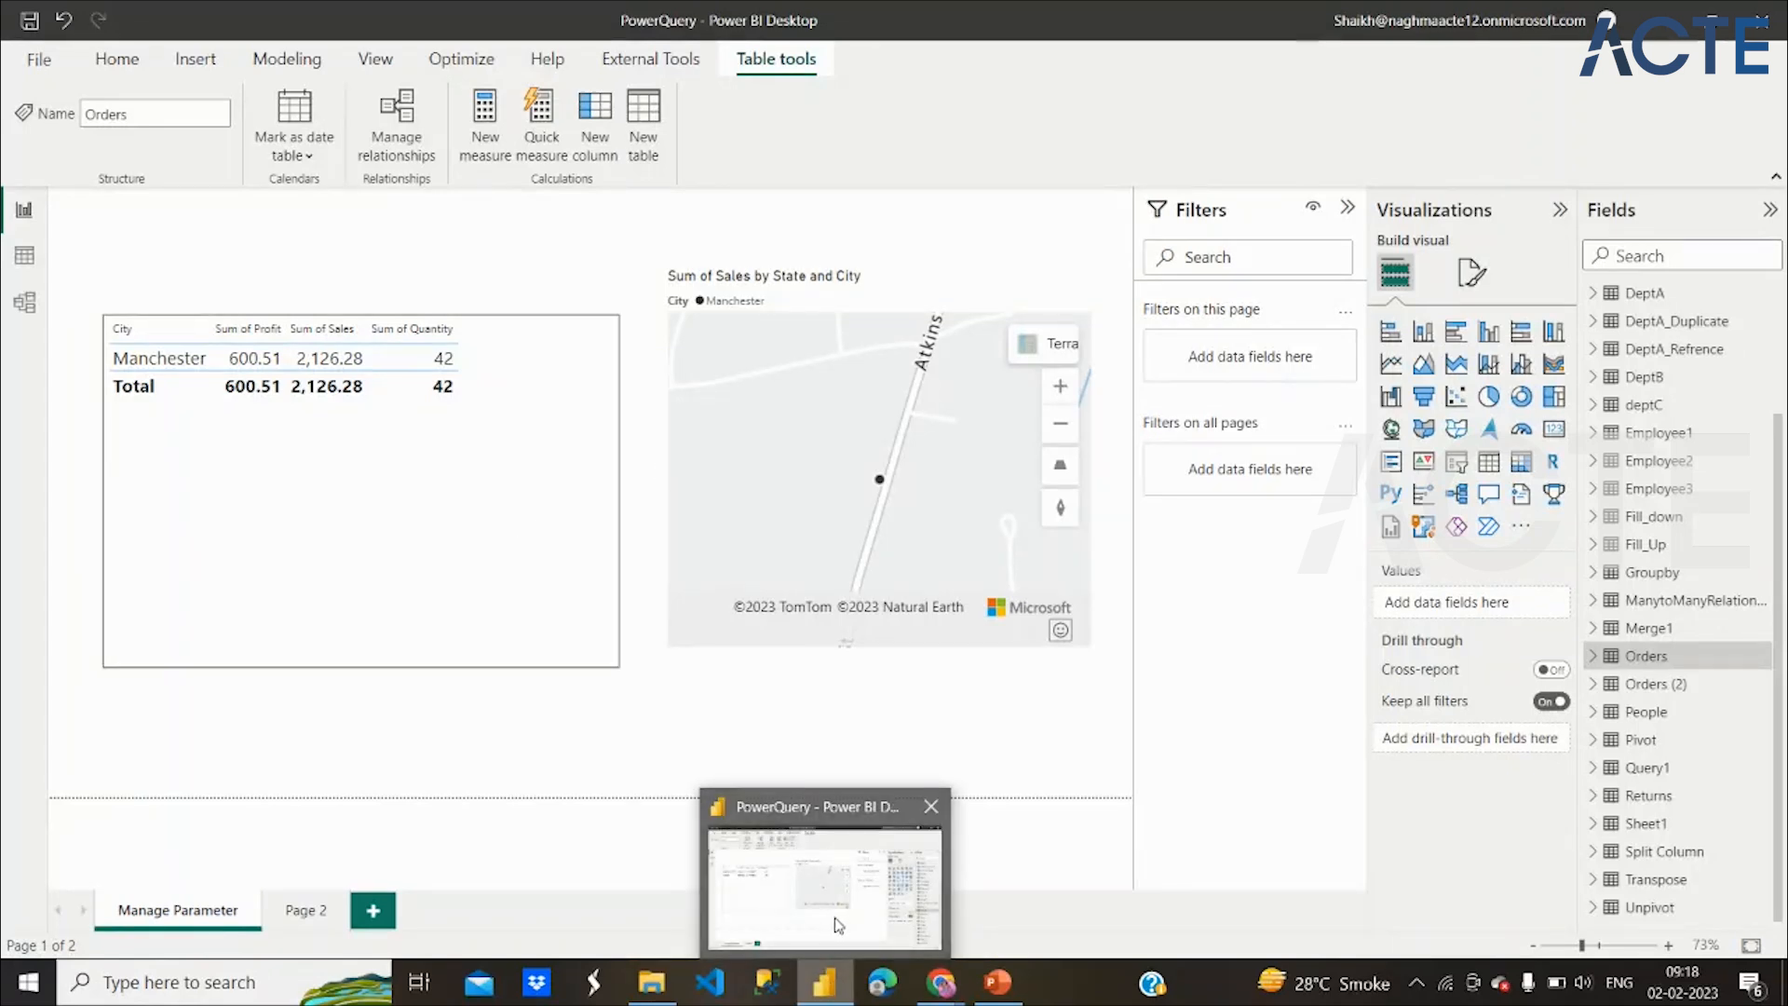
left_click(925, 762)
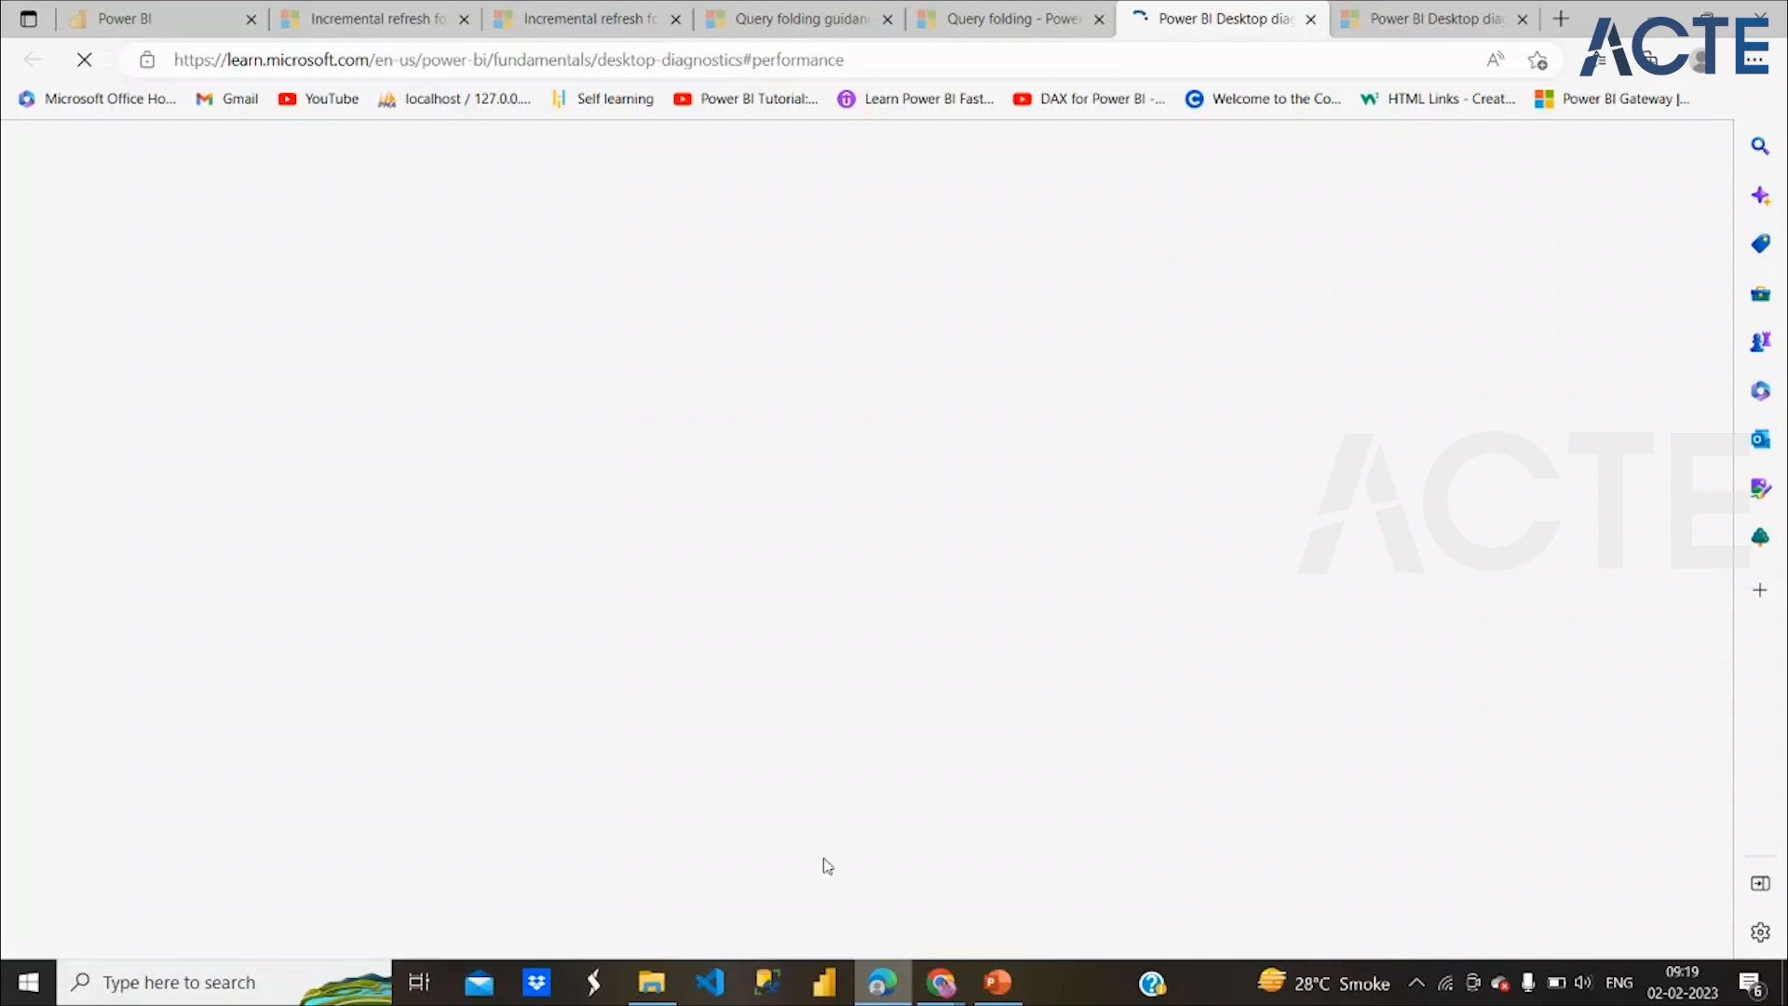
left_click(465, 18)
left_click(464, 19)
left_click(465, 18)
left_click(464, 19)
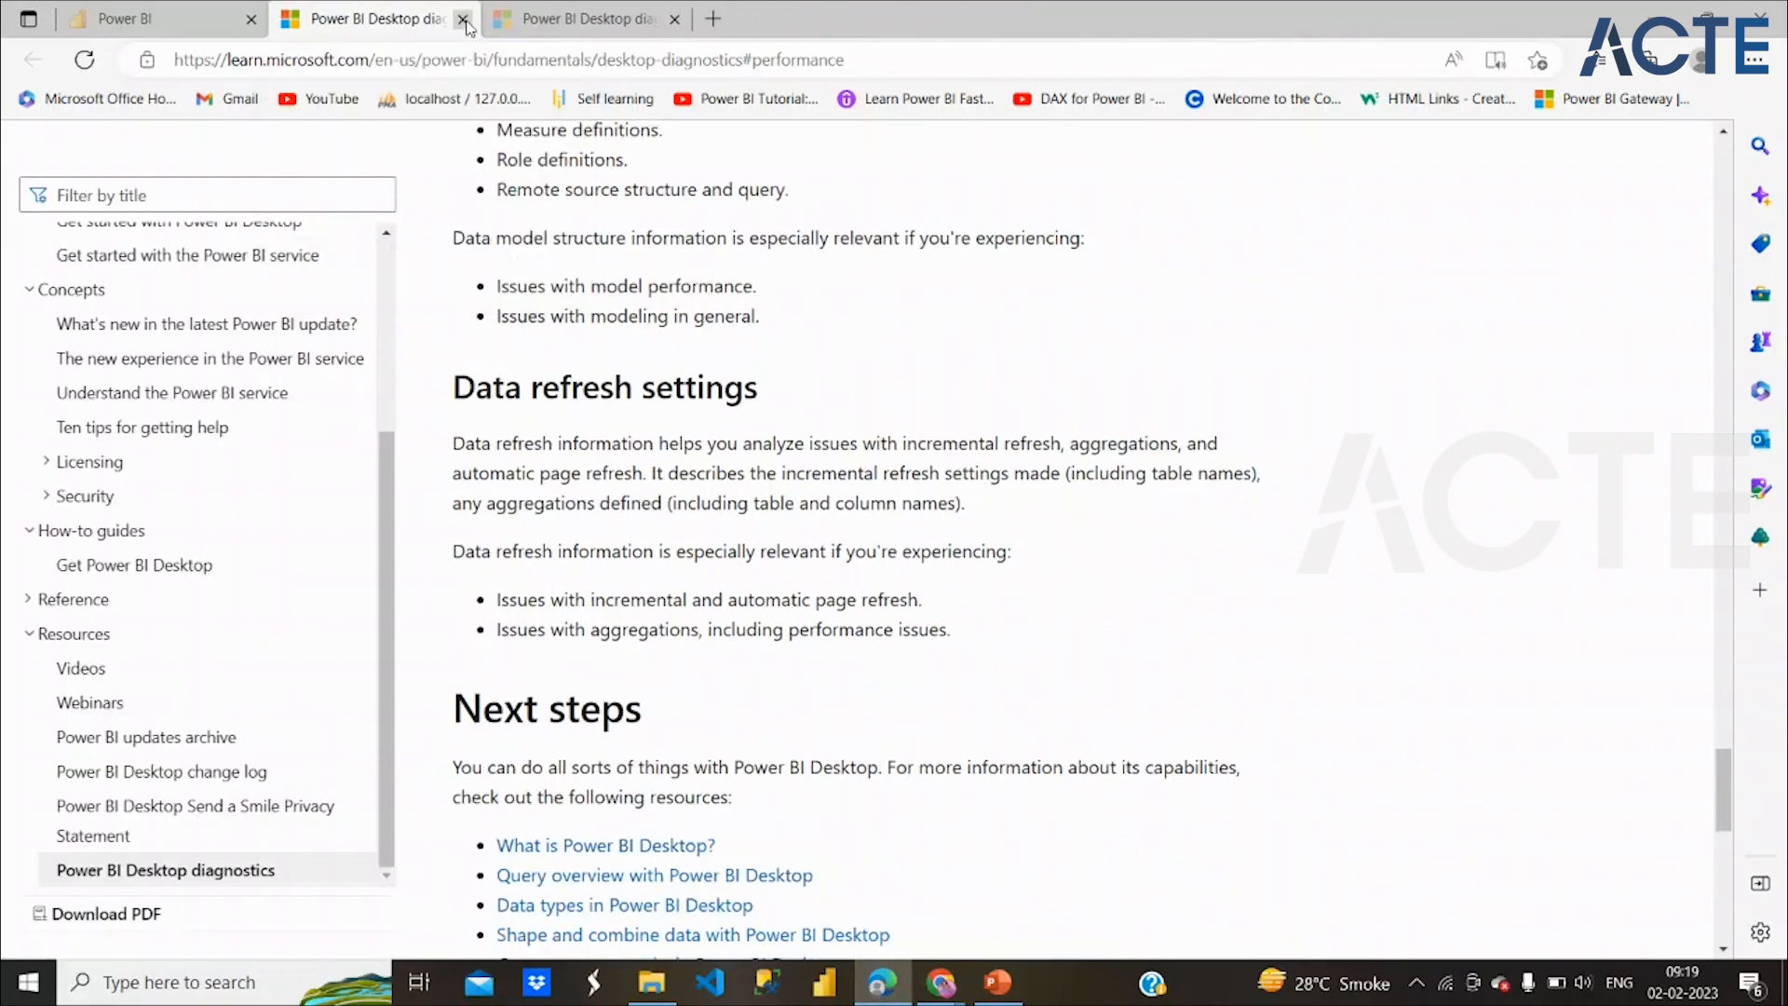
left_click(464, 19)
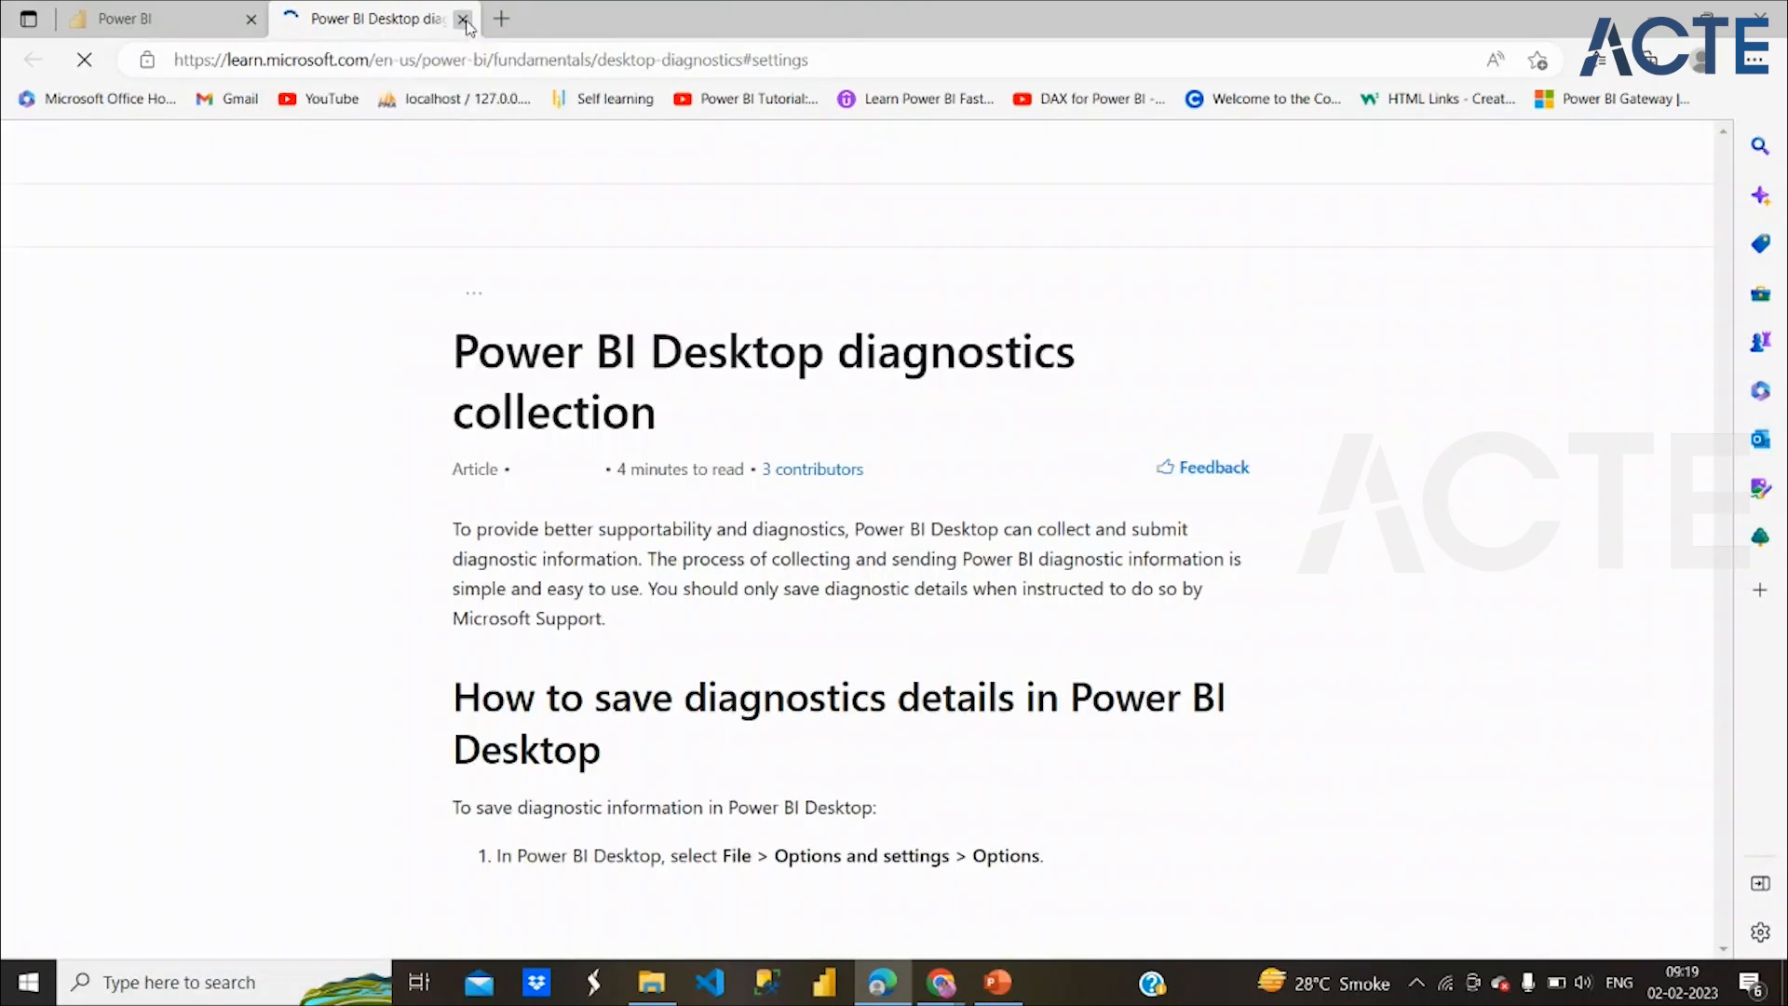
left_click(465, 18)
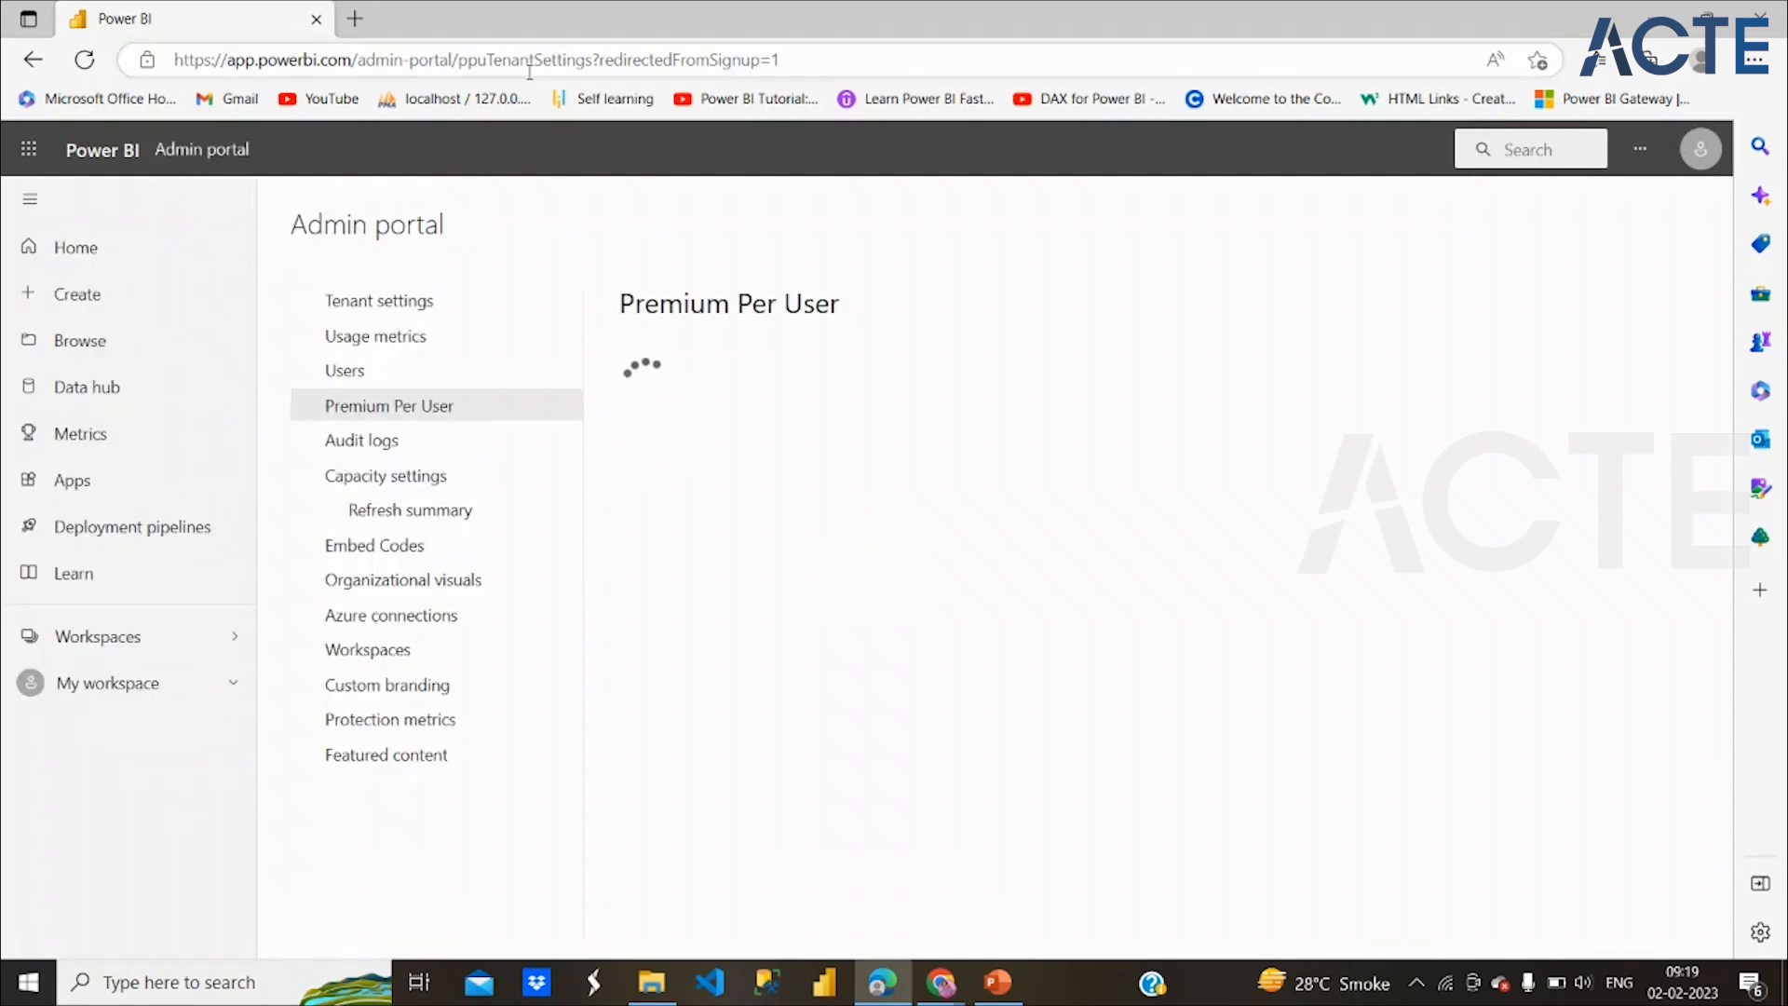
Open My workspace in the Power BI service, look through its content and view the signed-in account's details
left_click(147, 689)
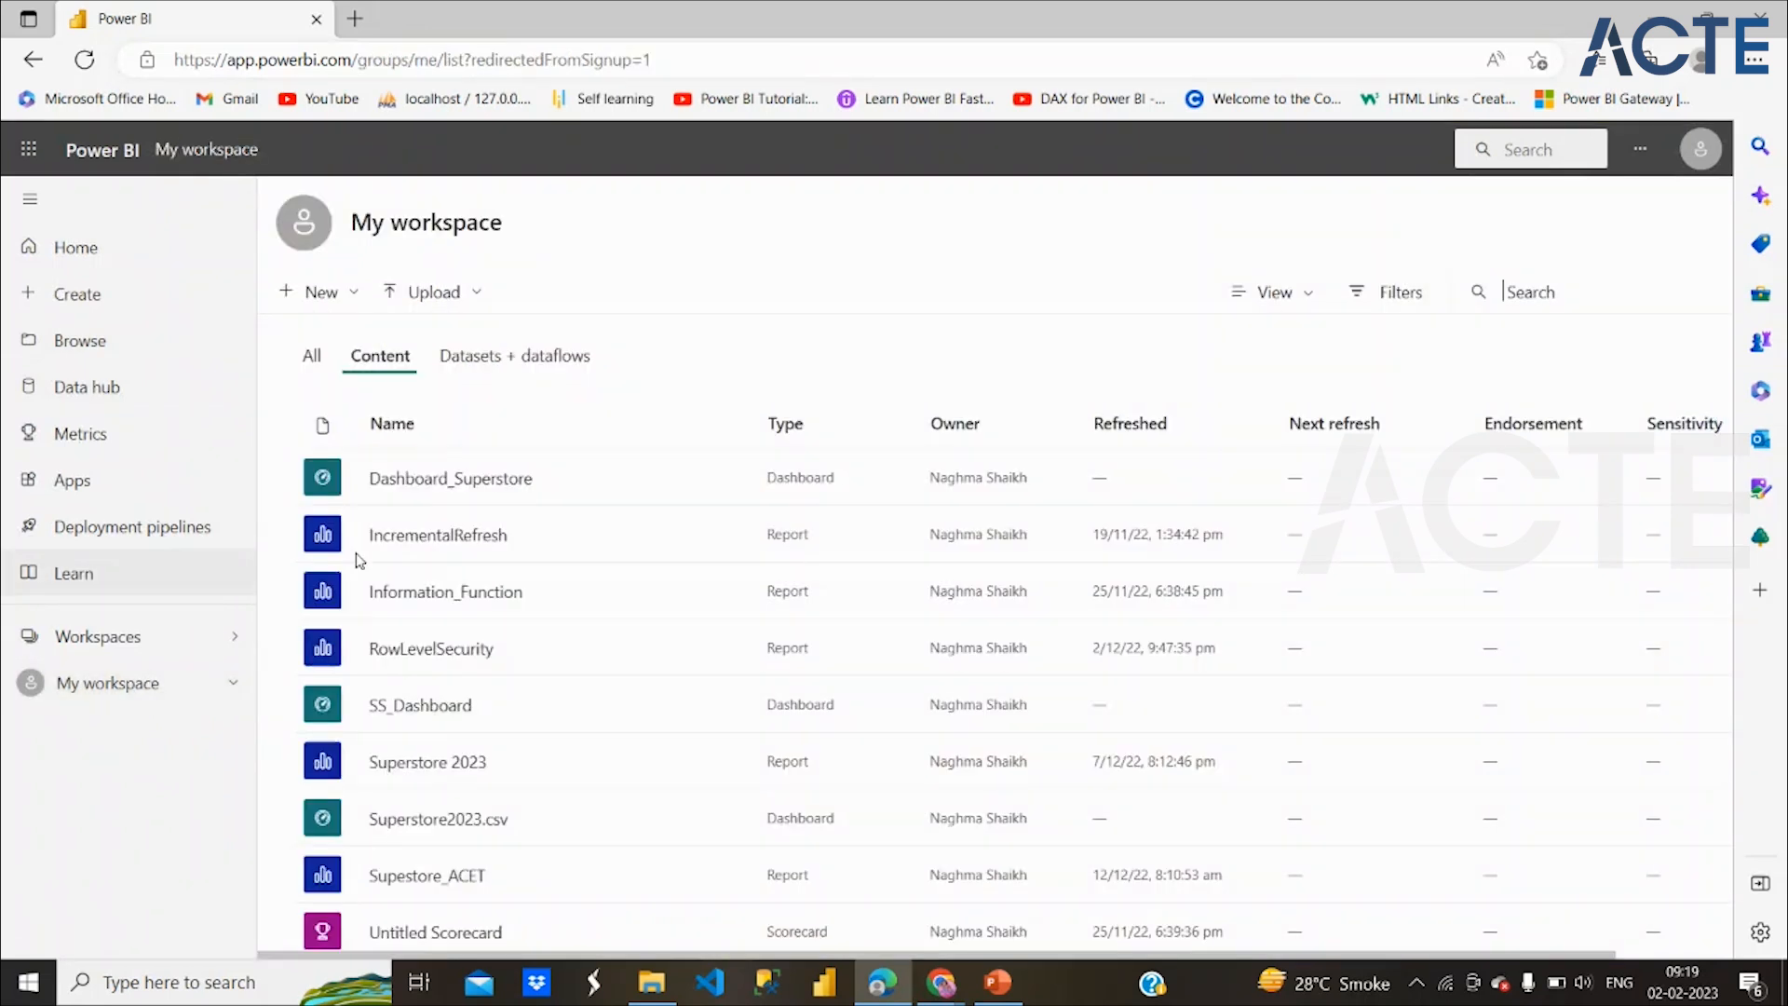
scroll(518, 580, "down", 1)
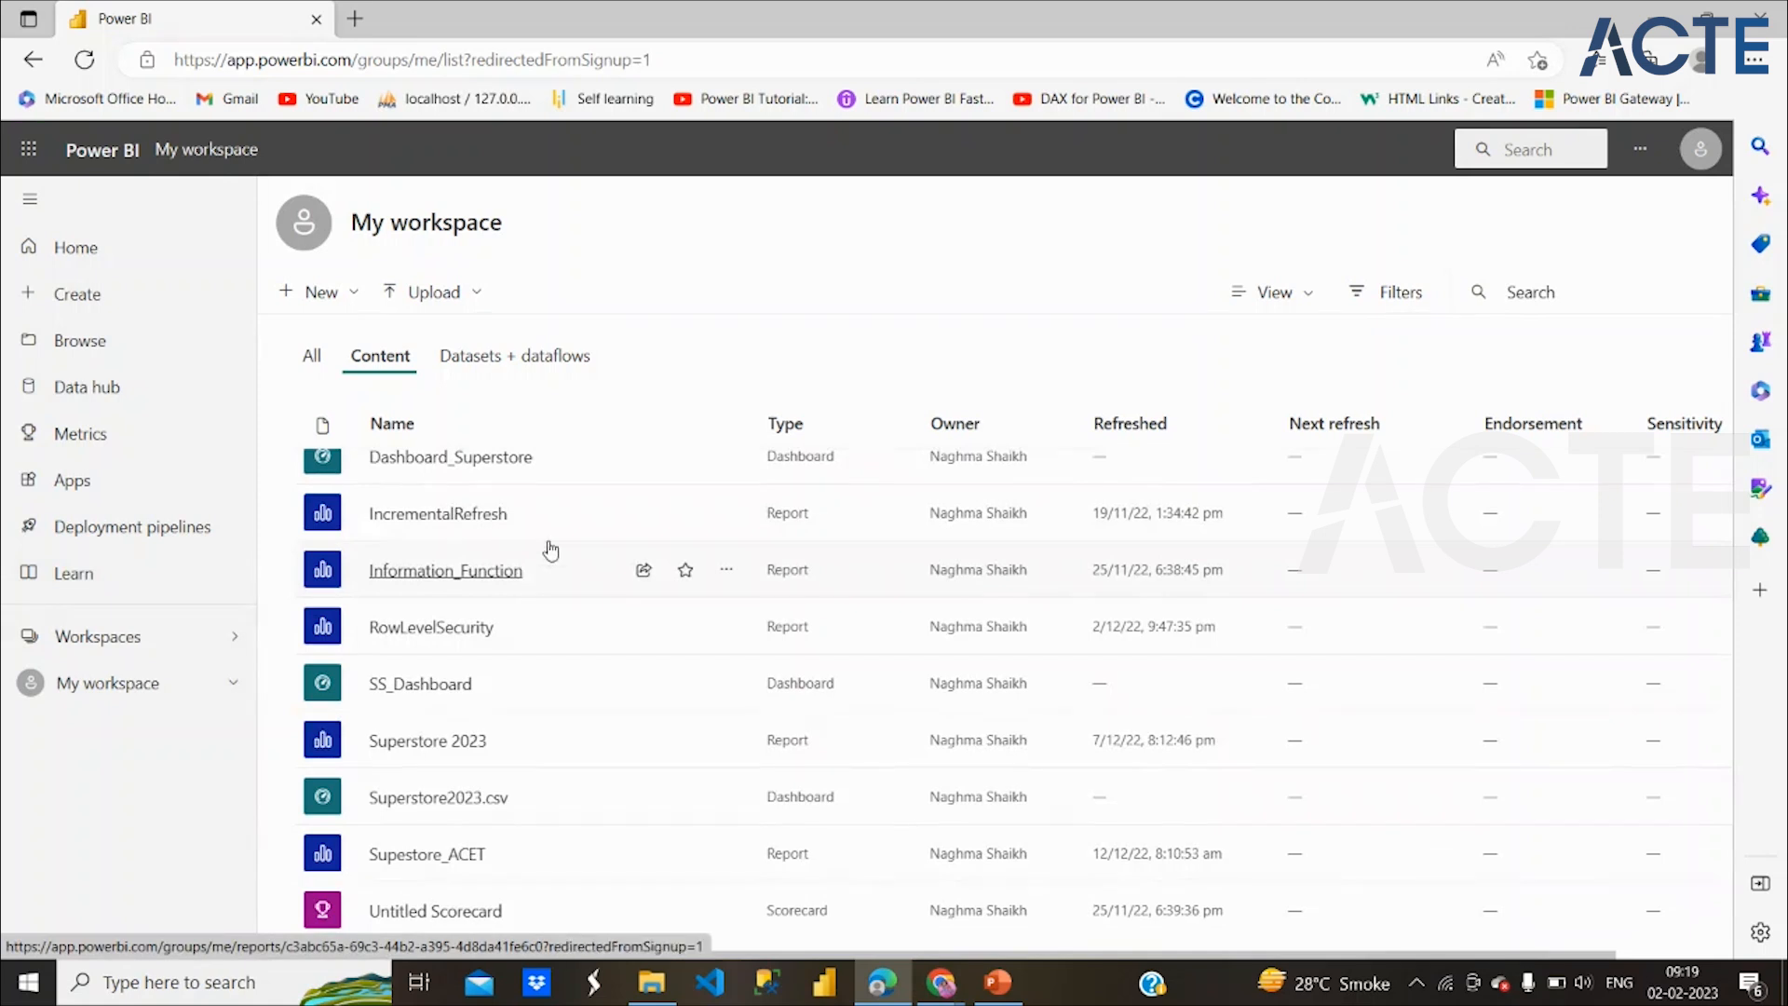
left_click(1704, 150)
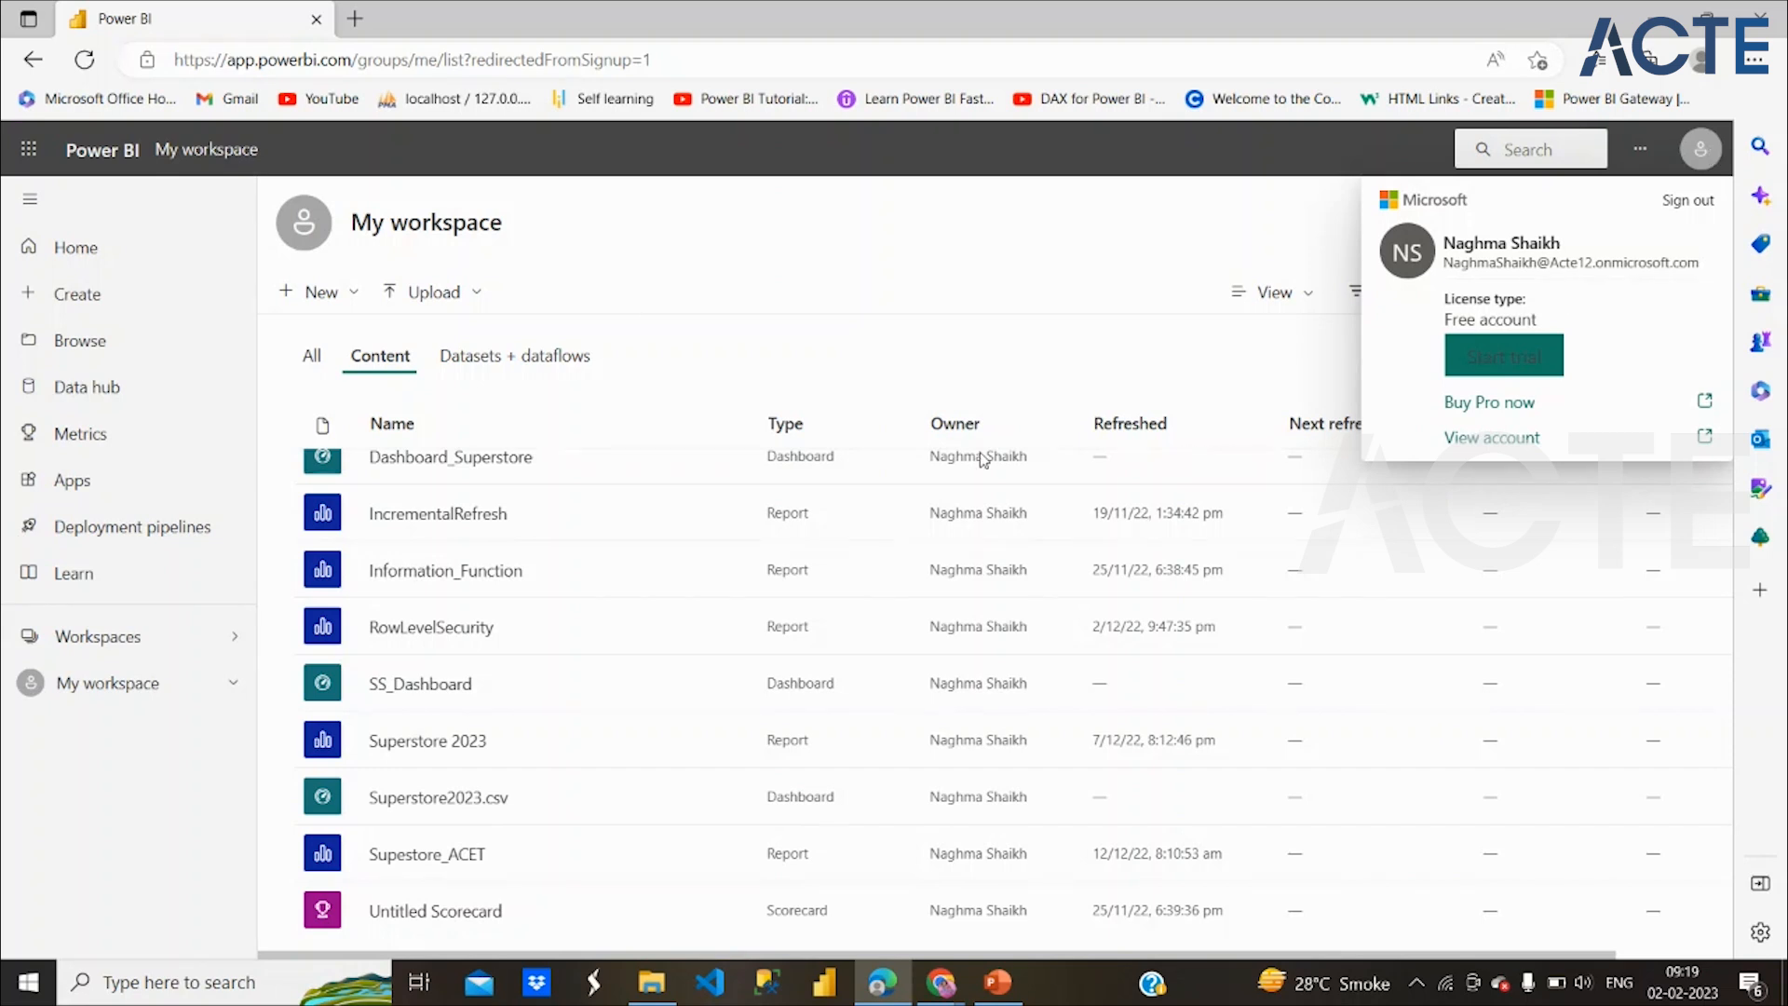
Look through My workspace's content, list its datasets and dataflows, and view the signed-in account's details again
left_click(1041, 338)
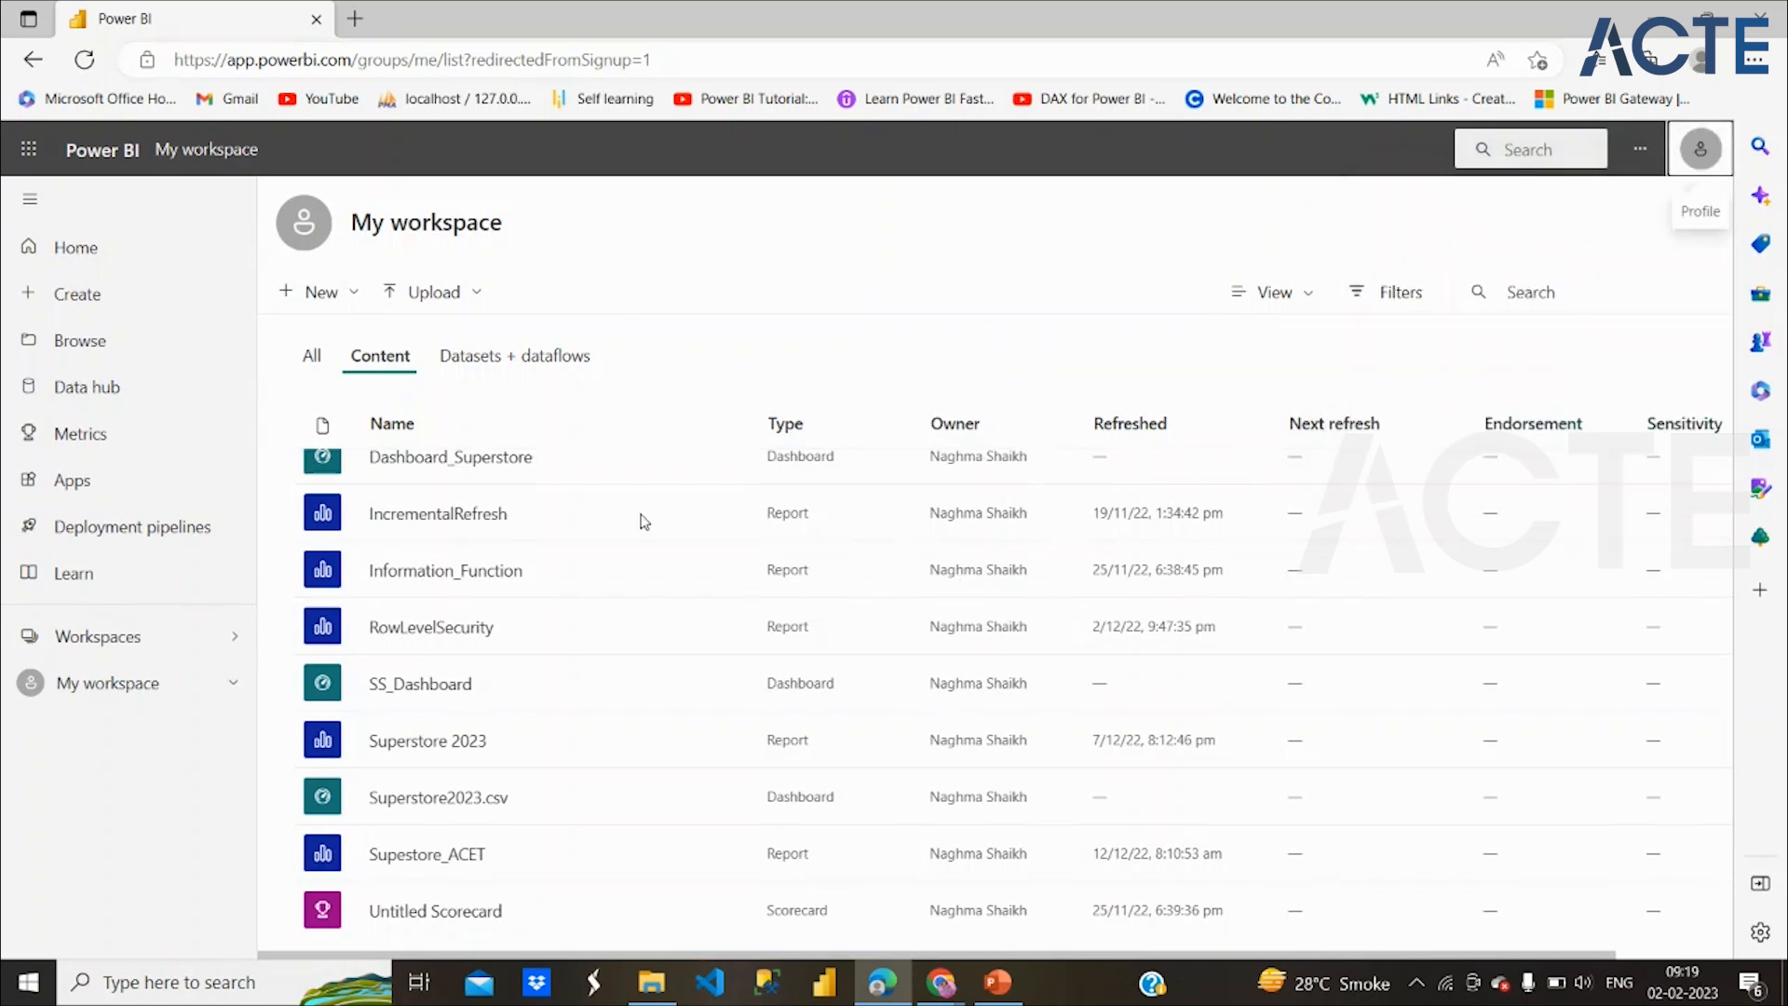
scroll(643, 665, "up", 1)
scroll(645, 666, "down", 1)
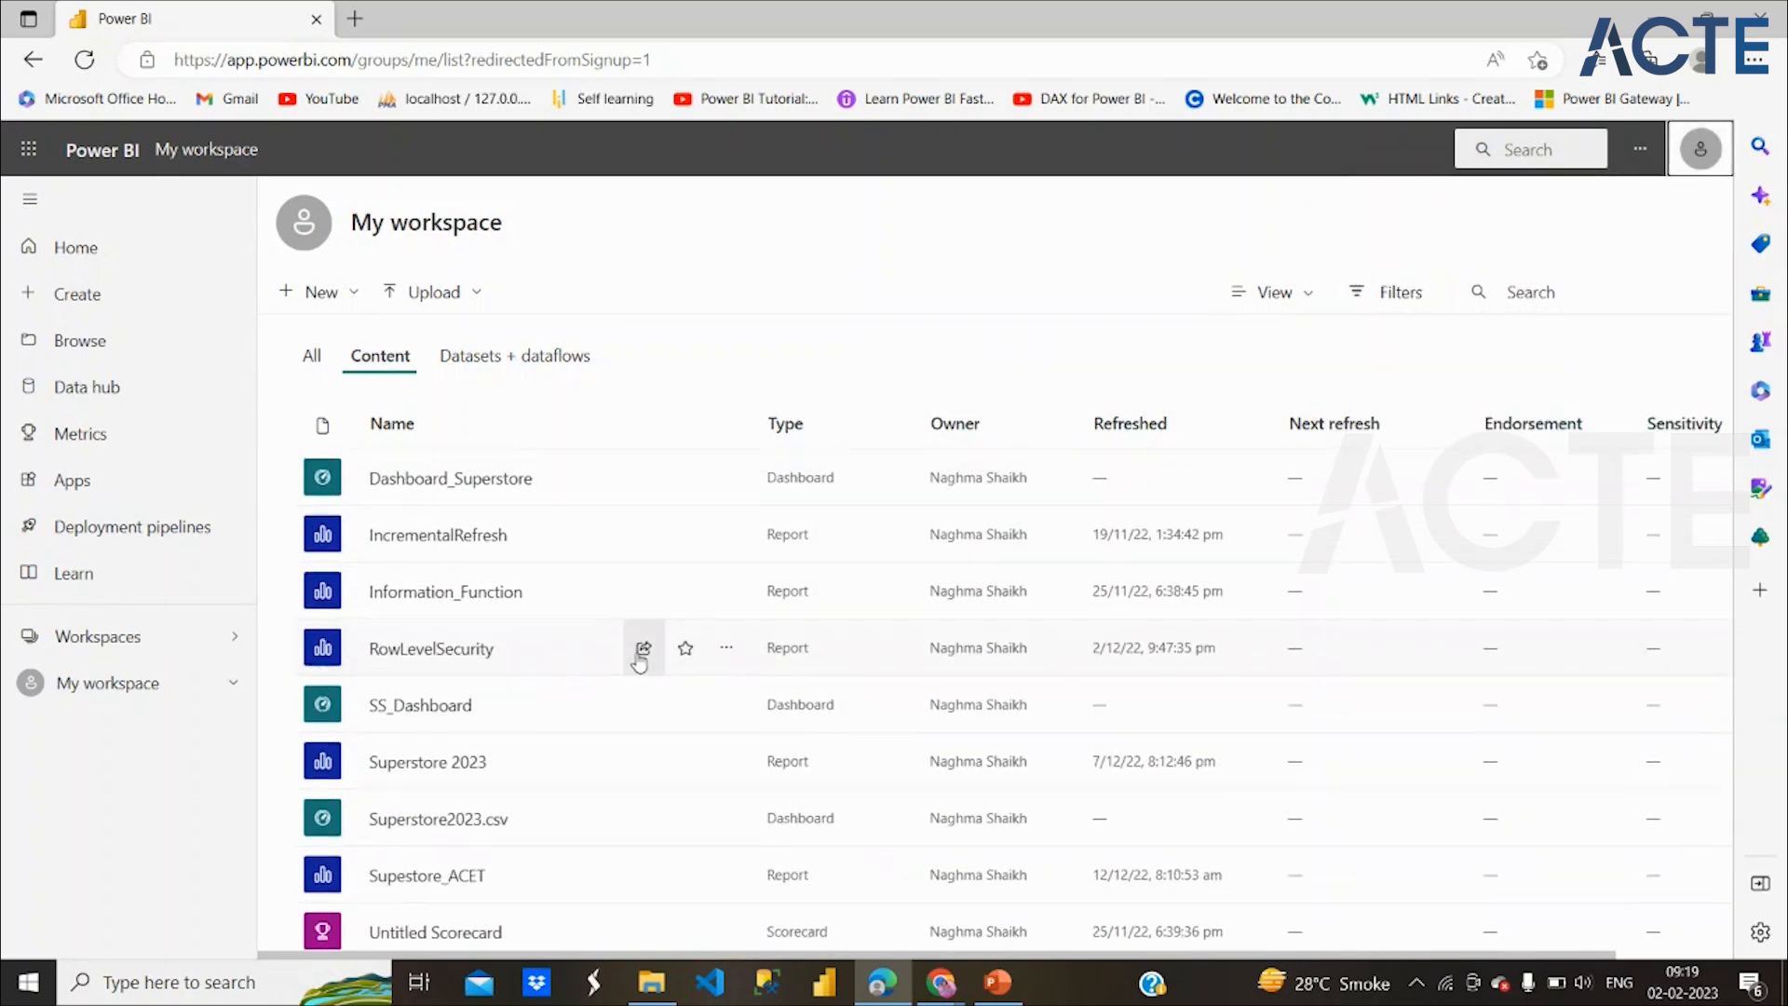
scroll(433, 707, "up", 1)
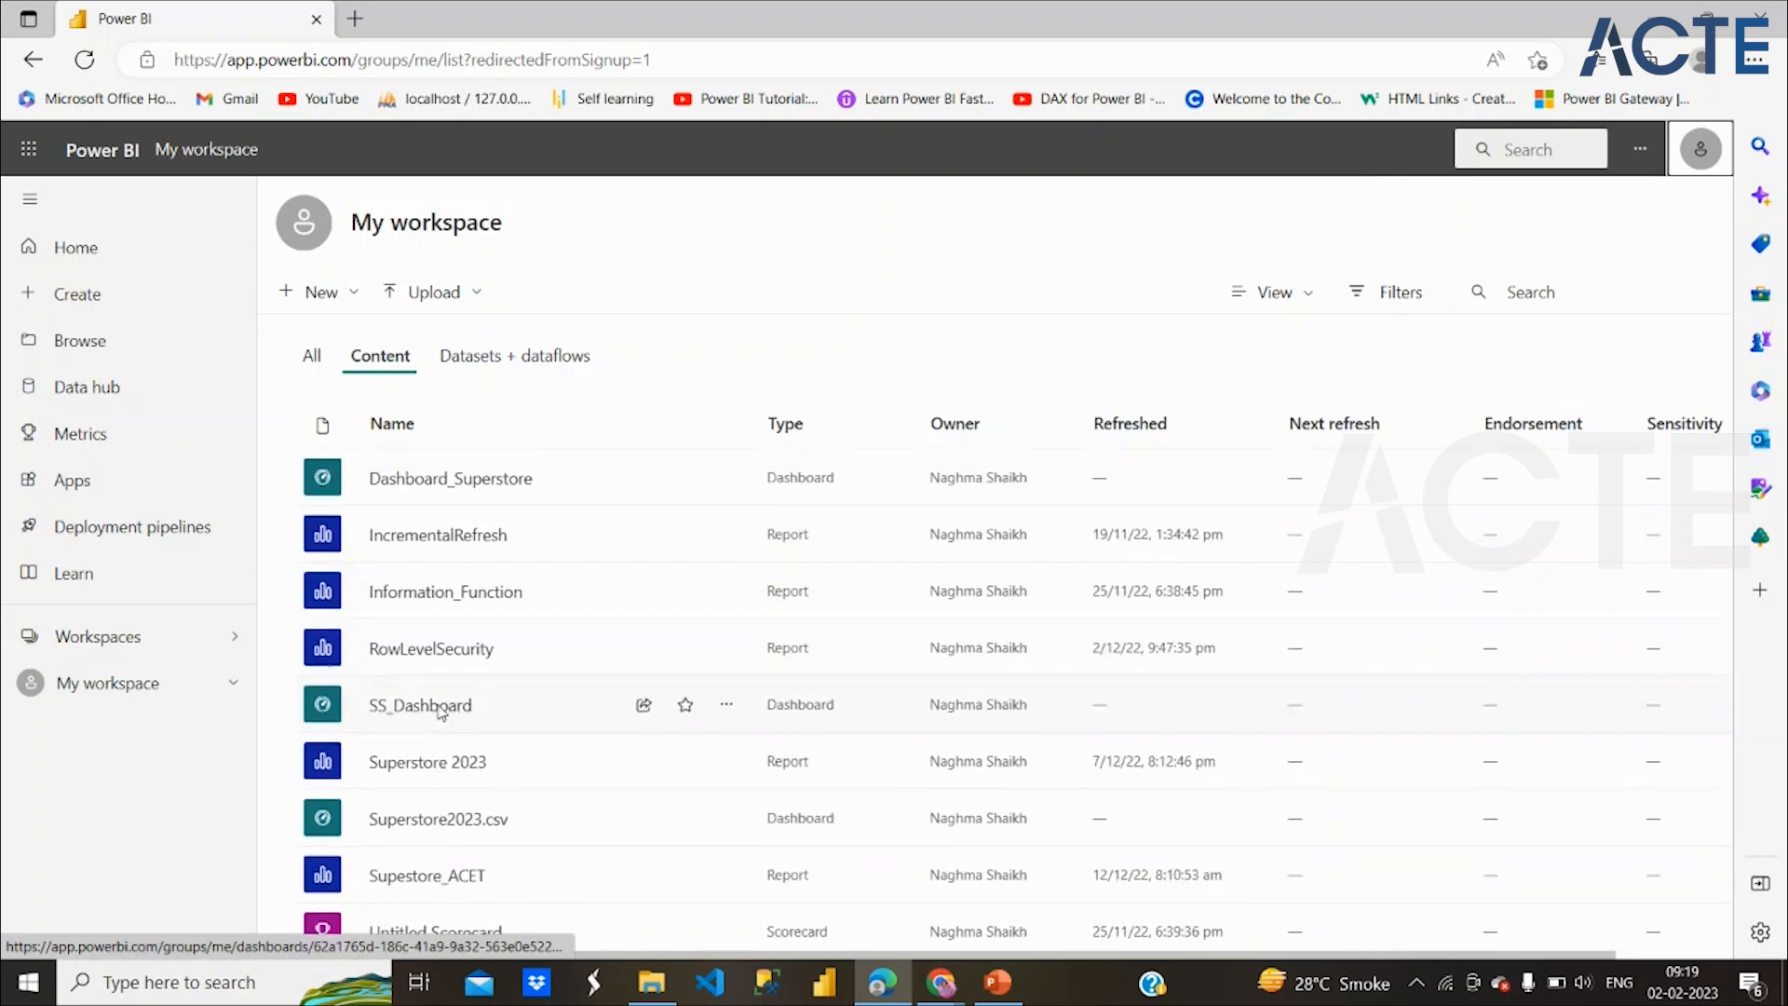
left_click(484, 358)
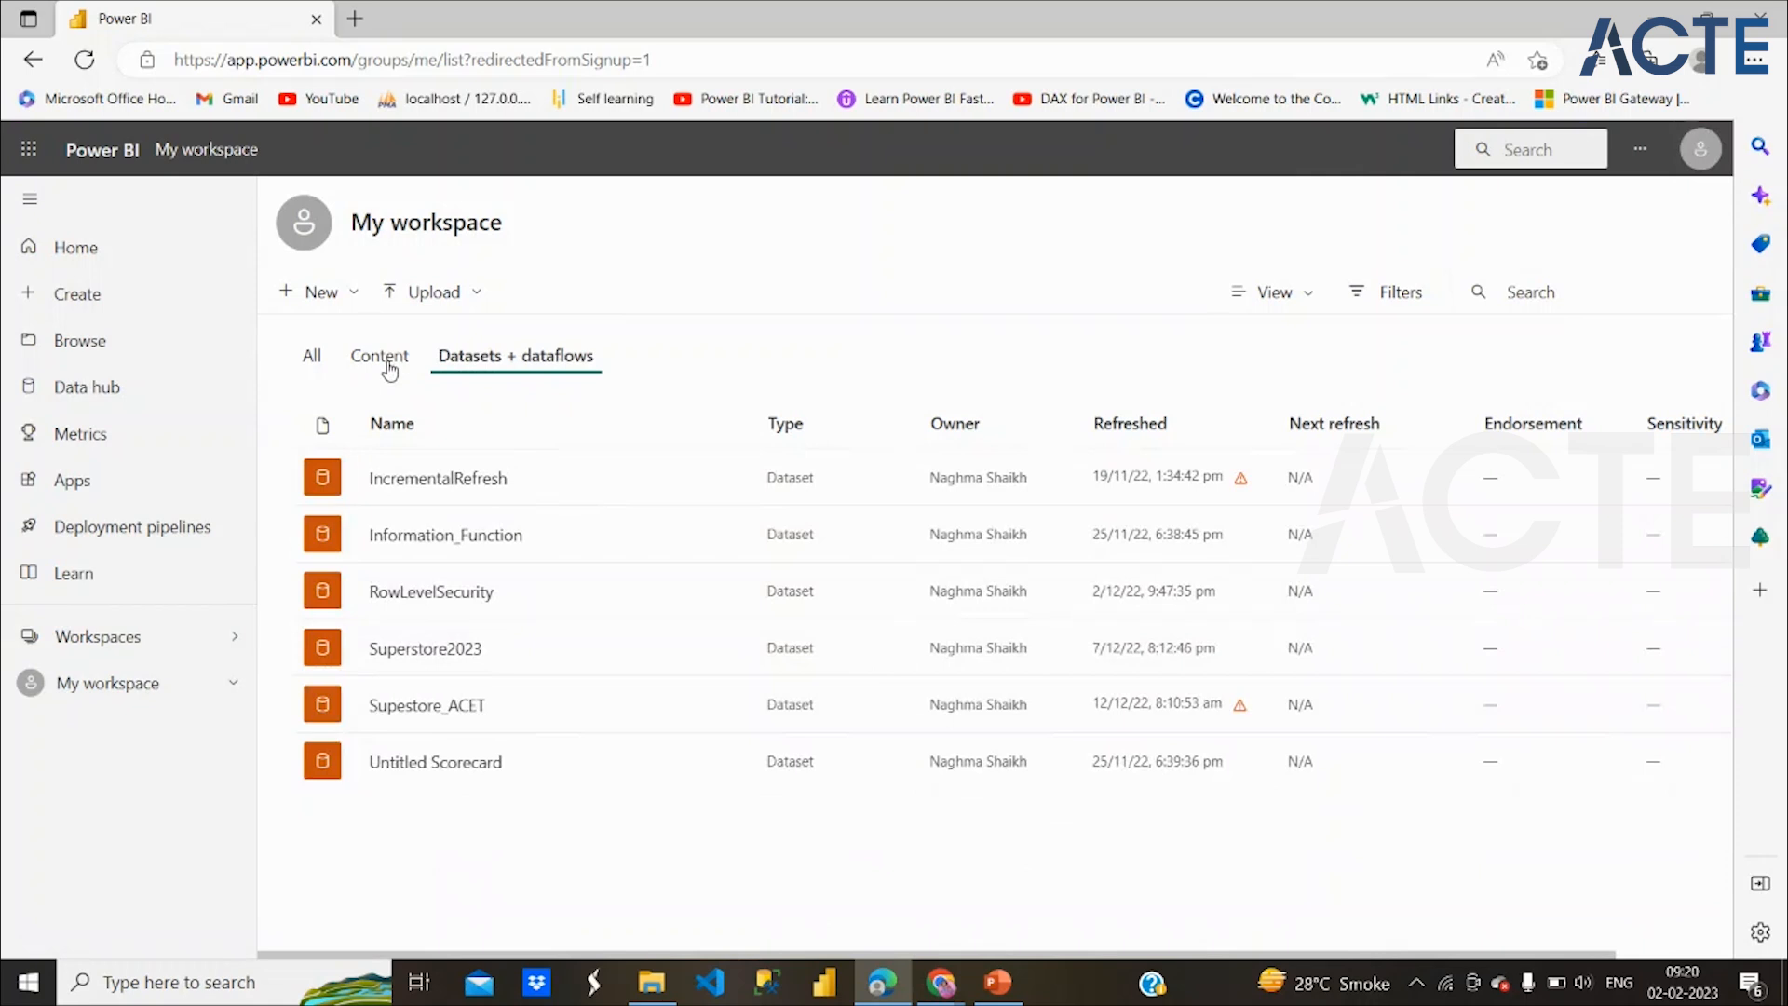
left_click(1700, 149)
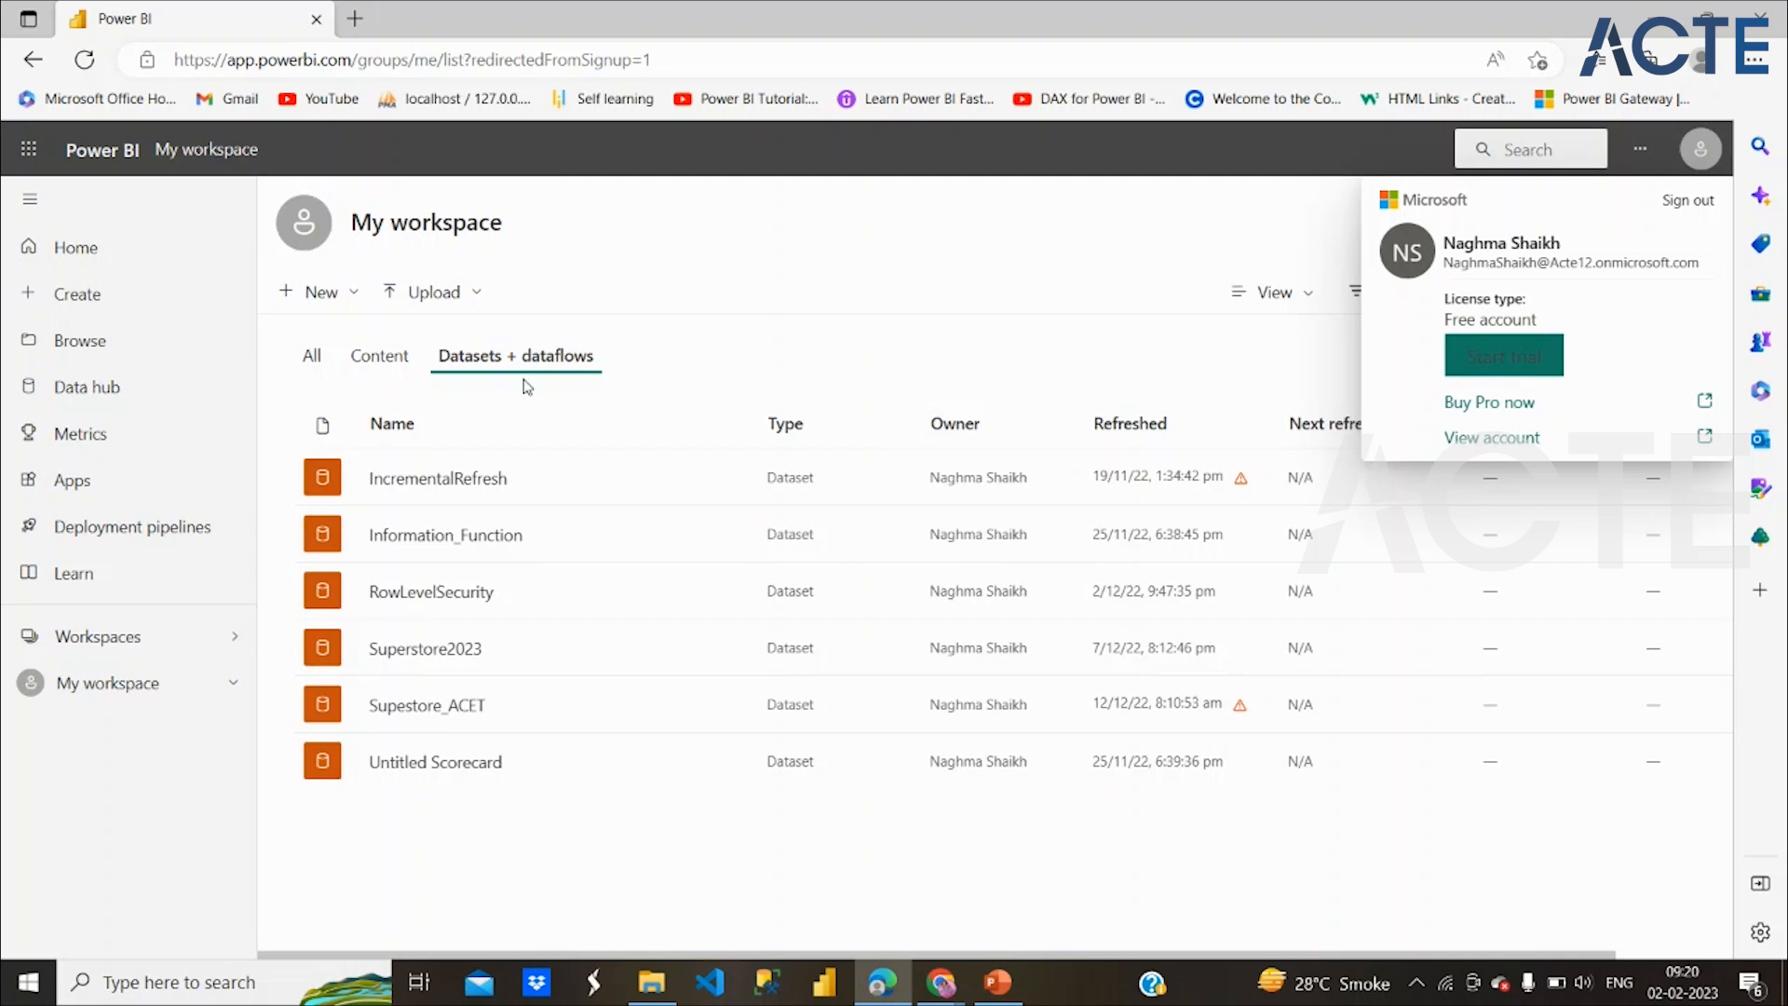
Open the Supestore_ACET dataset and its related report, and check the account details from there
left_click(452, 713)
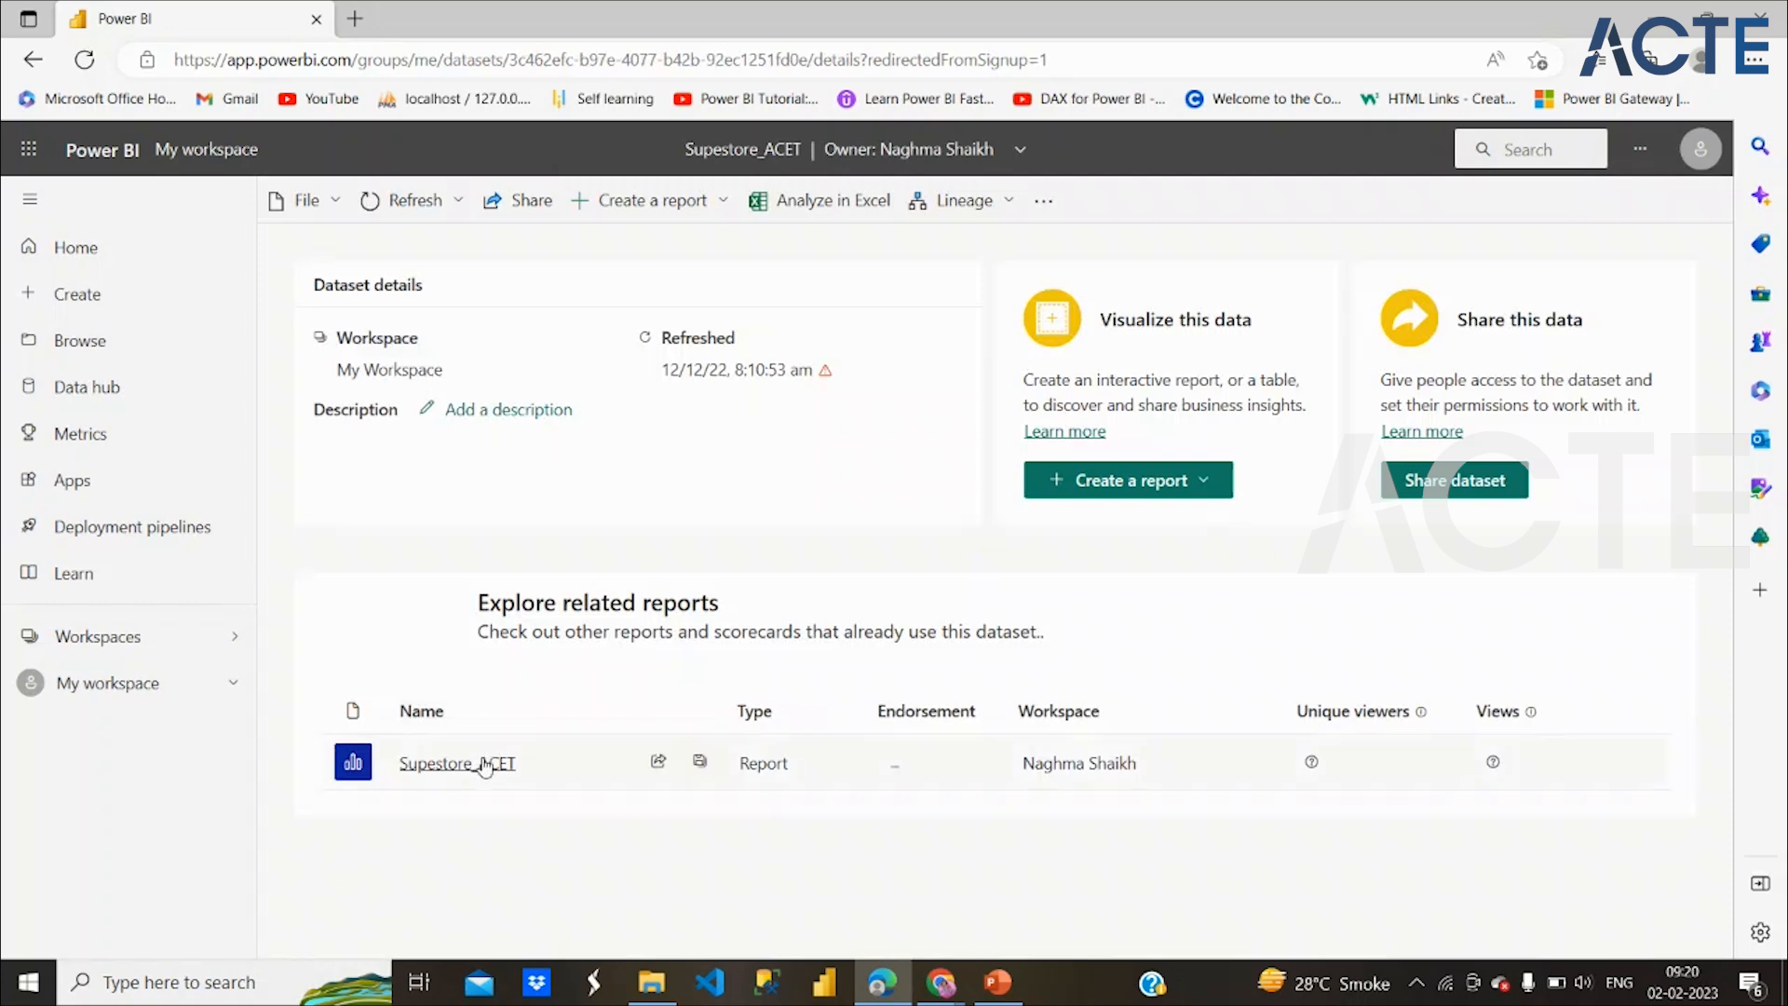
left_click(483, 764)
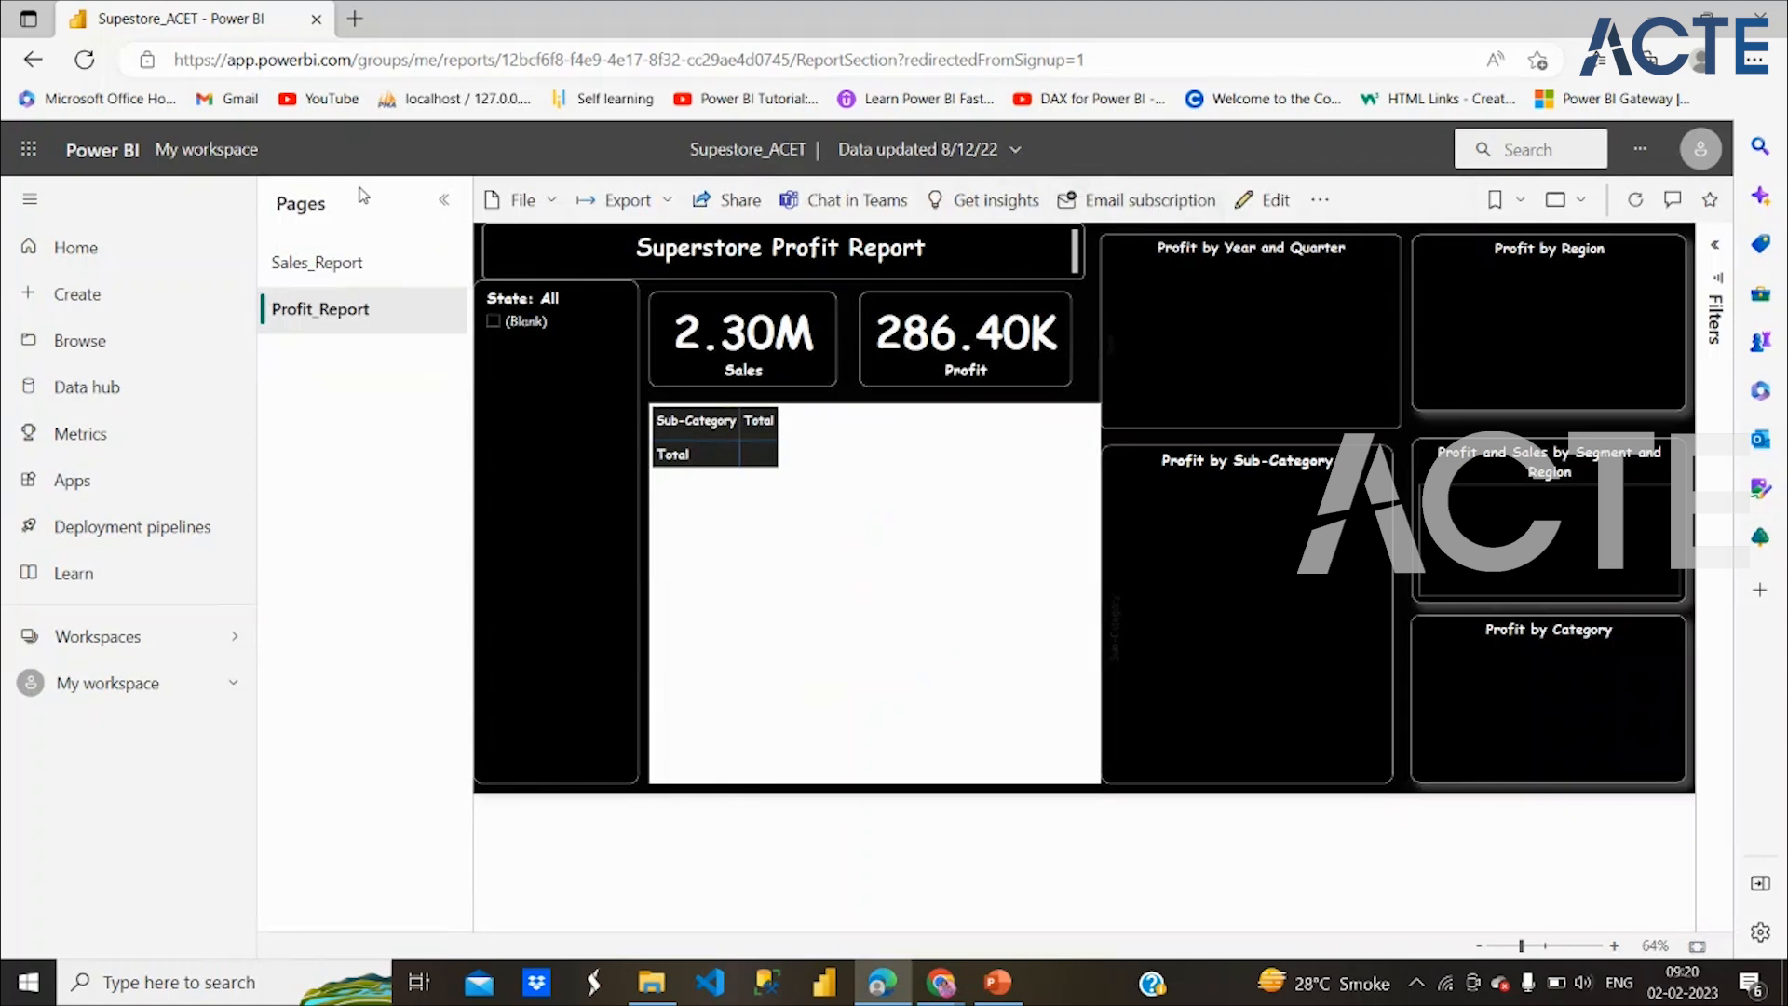
left_click(1700, 149)
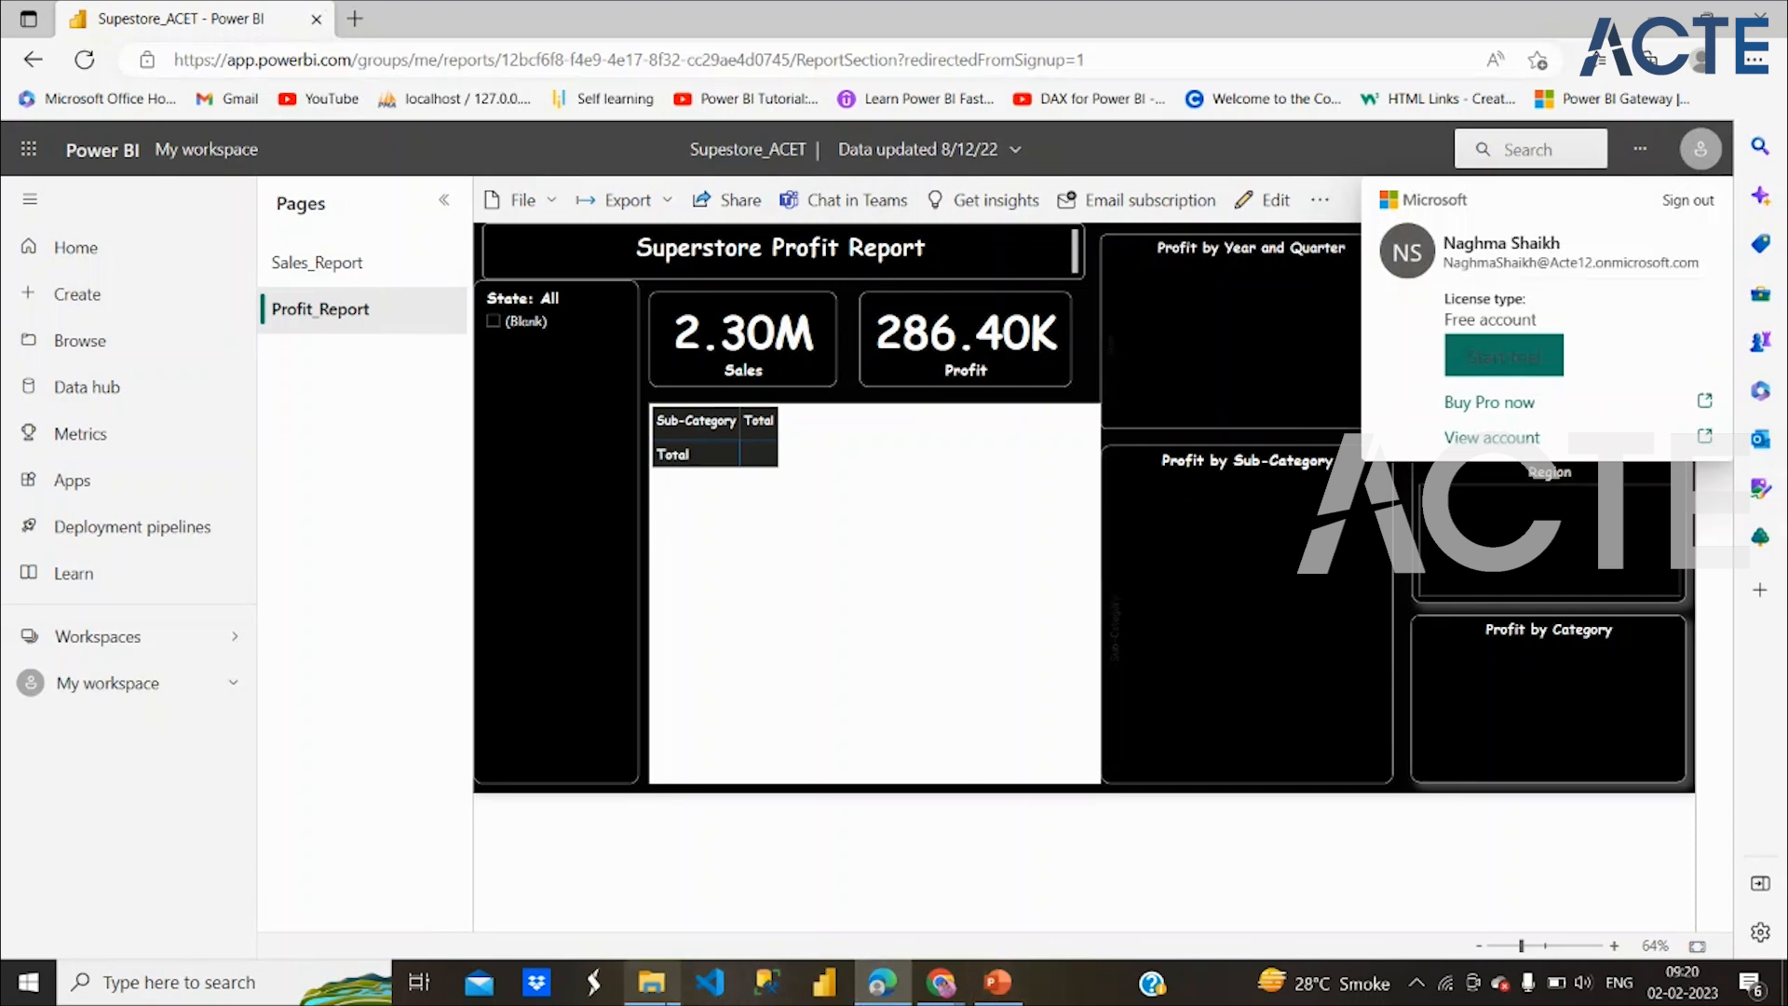
Switch to File Explorer and open the SALES_PBI report from the POWER BI_AMIT_ACTE folder in Power BI Desktop
left_click(657, 1000)
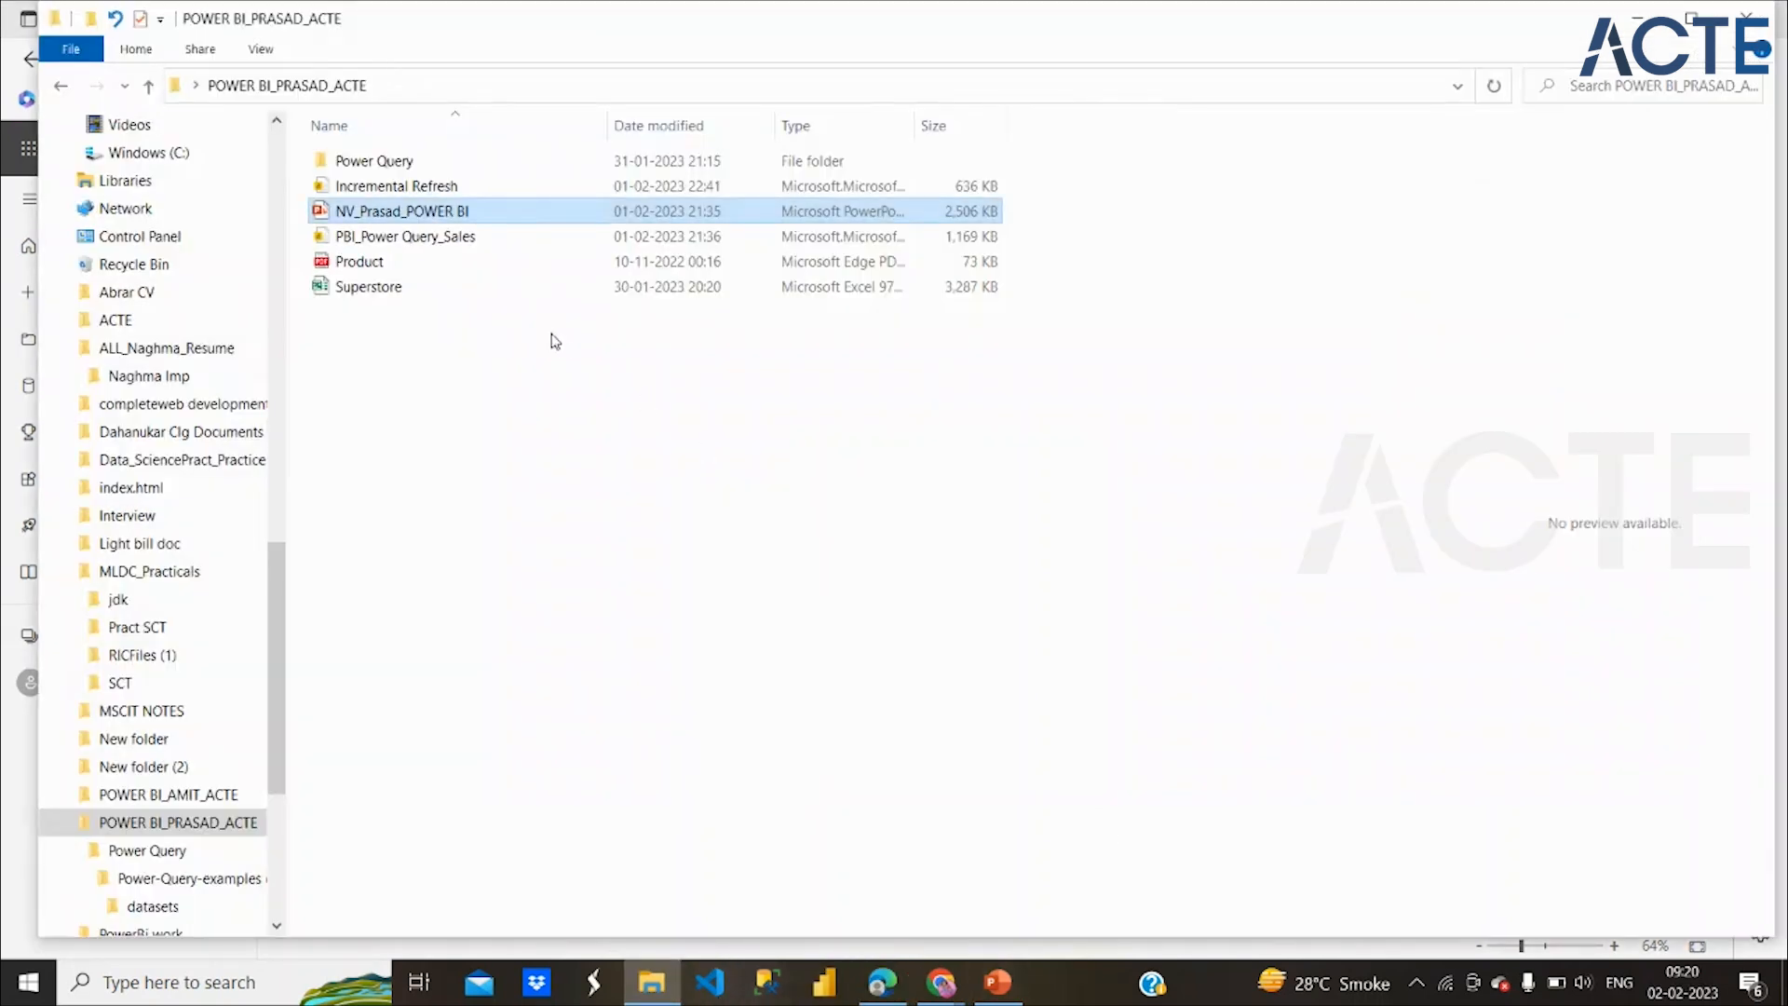
left_click(169, 797)
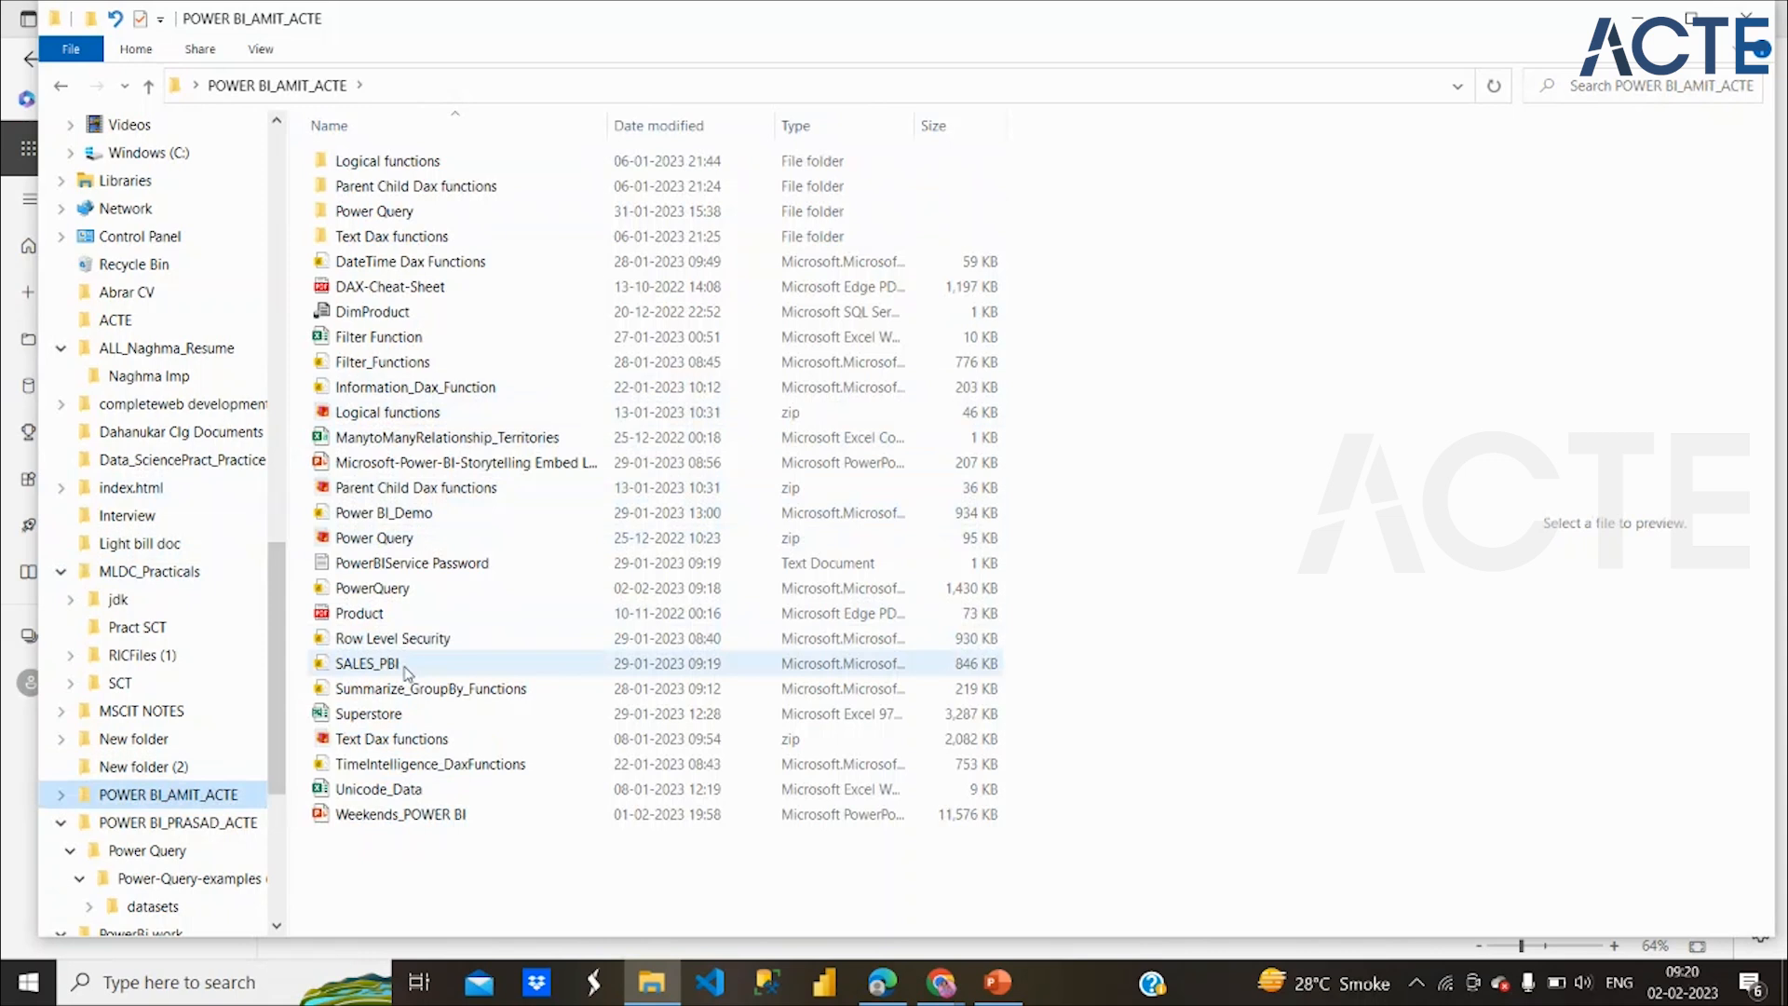
double_click(405, 672)
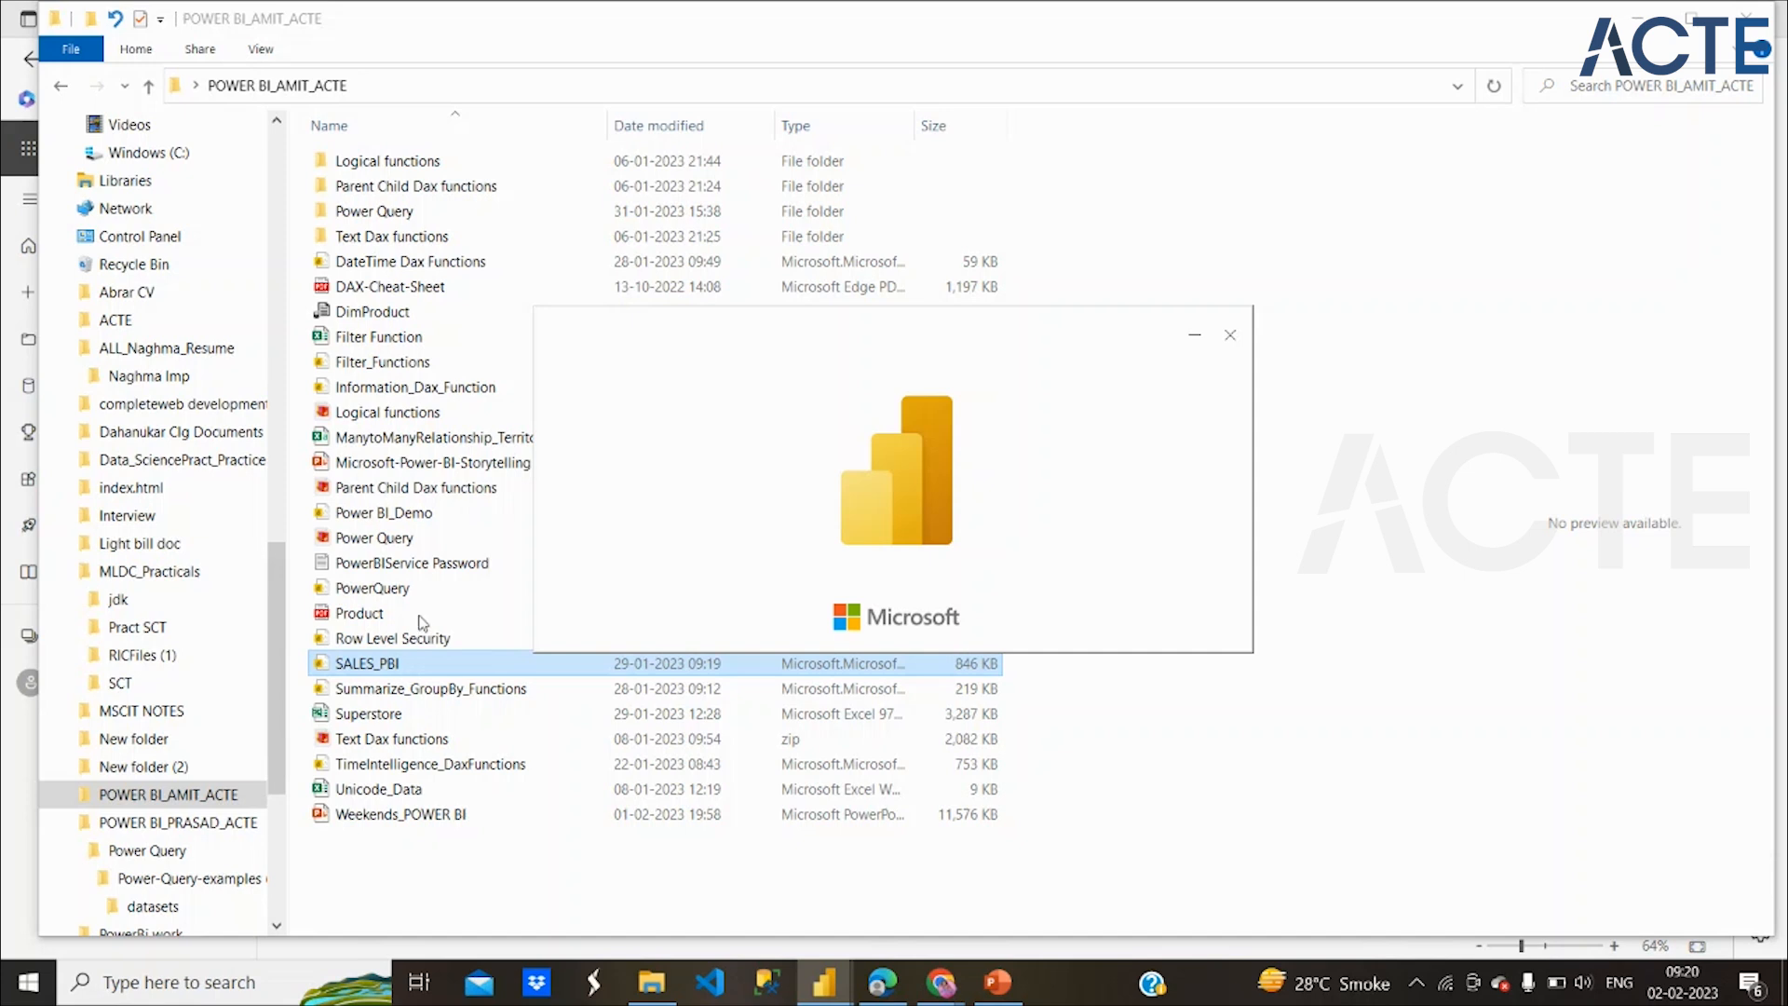
Open DAX-Cheat-Sheet from the same folder and read its Basic Aggregate and Math functions and Month To Date Sales sections
left_click(413, 294)
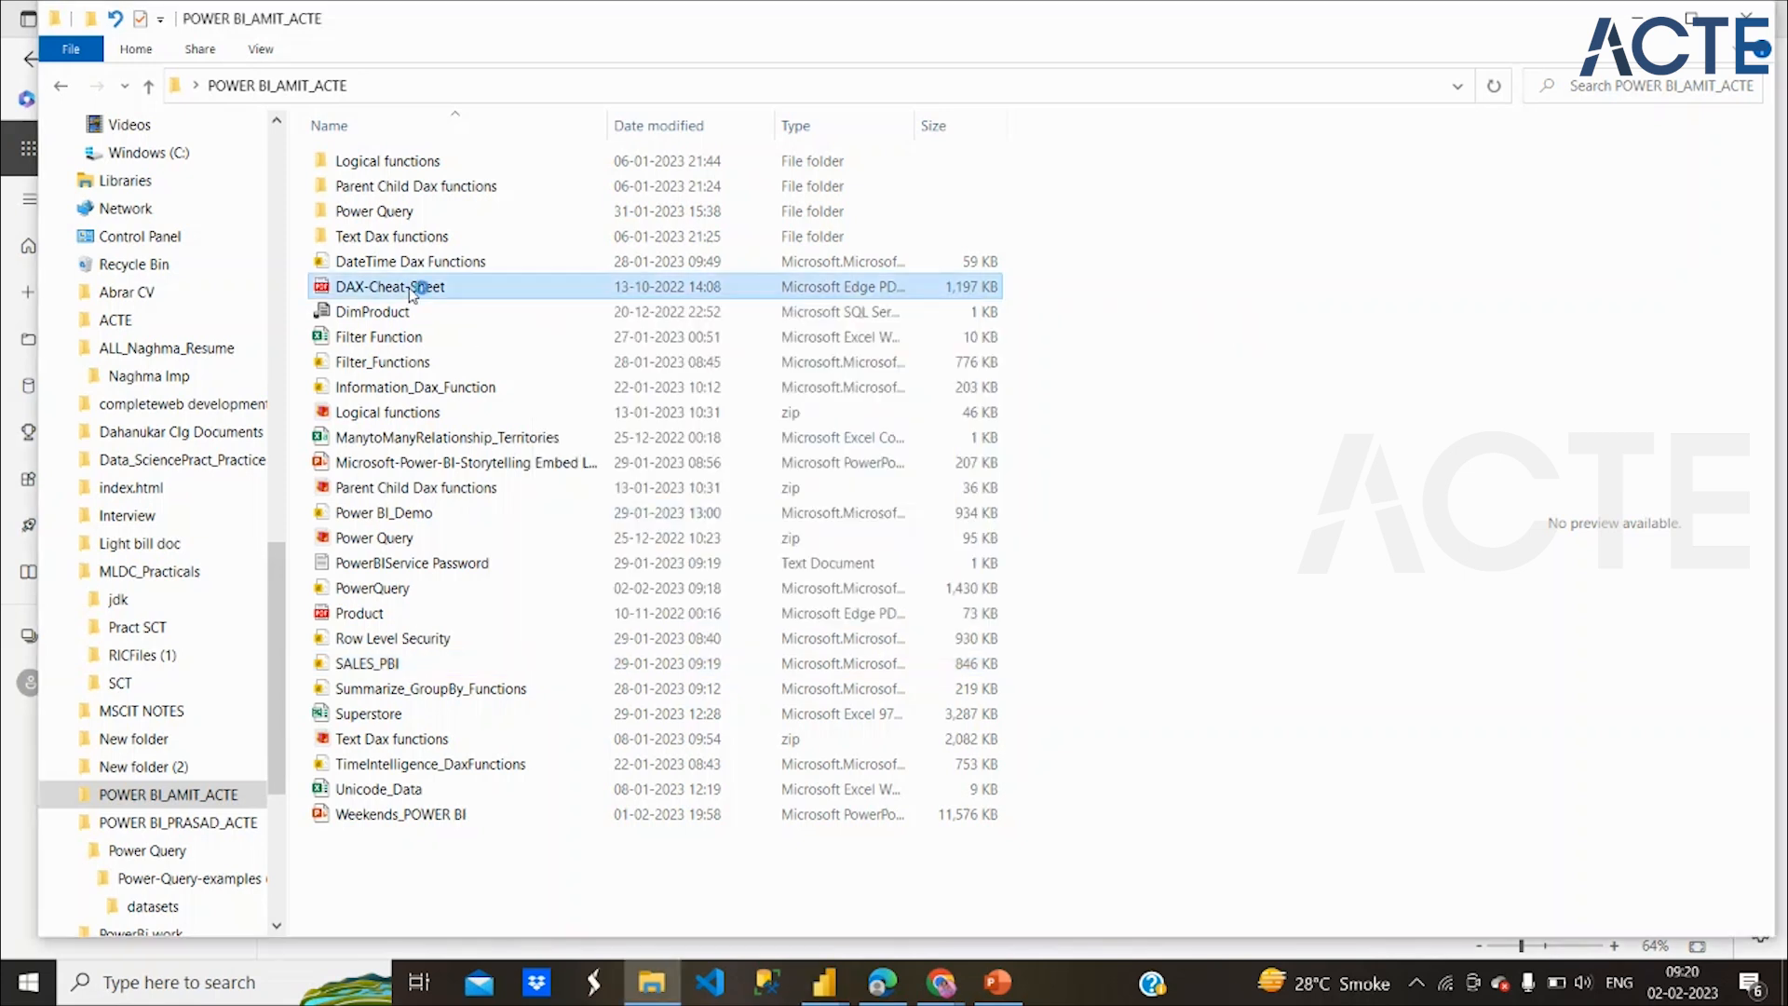
double_click(413, 290)
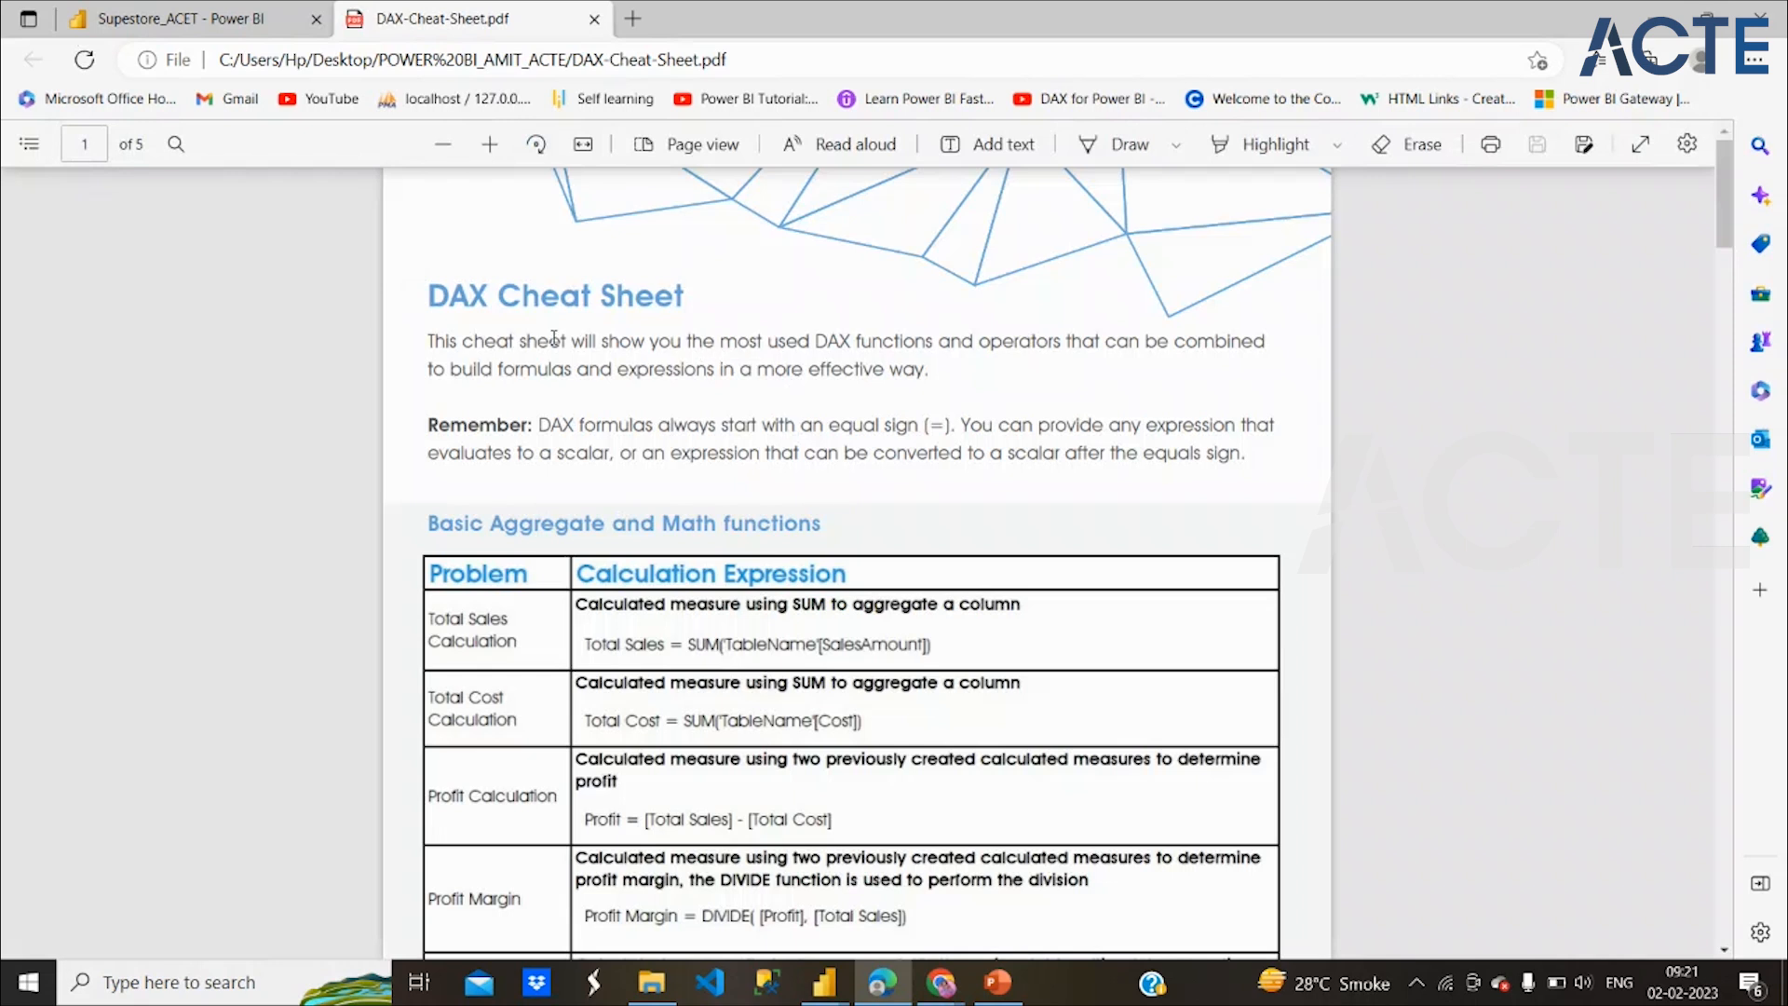
left_click_drag(677, 296, 498, 296)
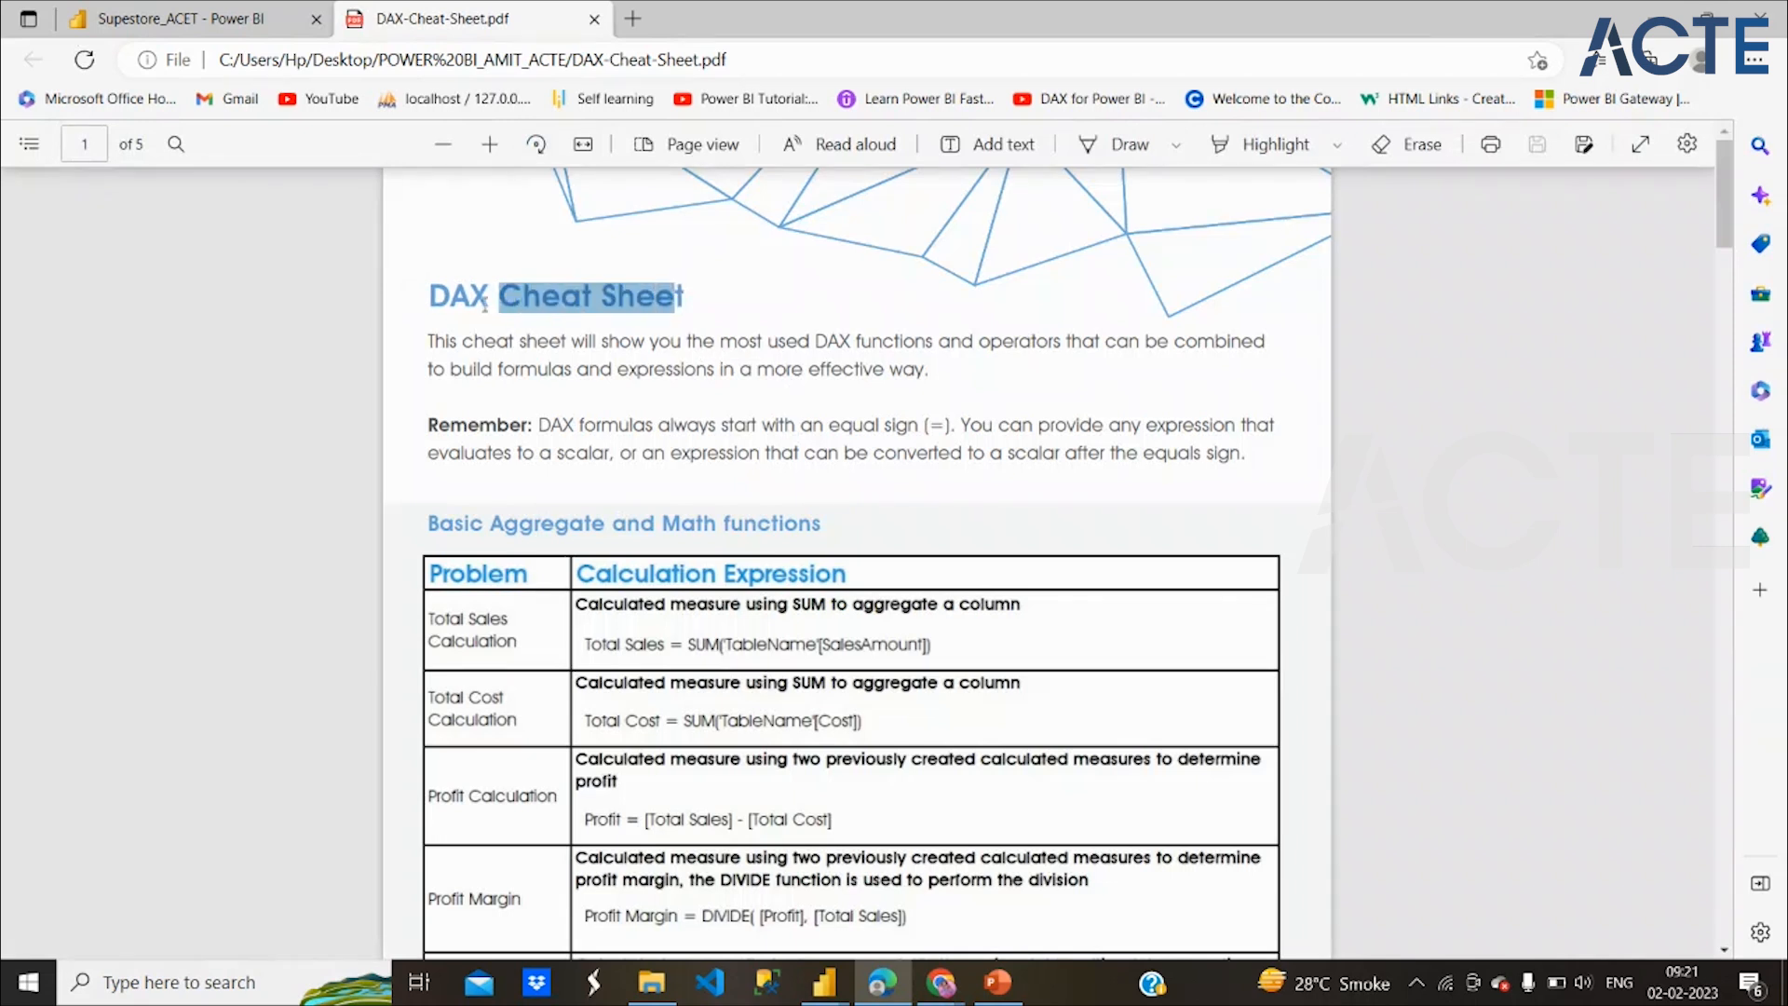
scroll(736, 683, "down", 2)
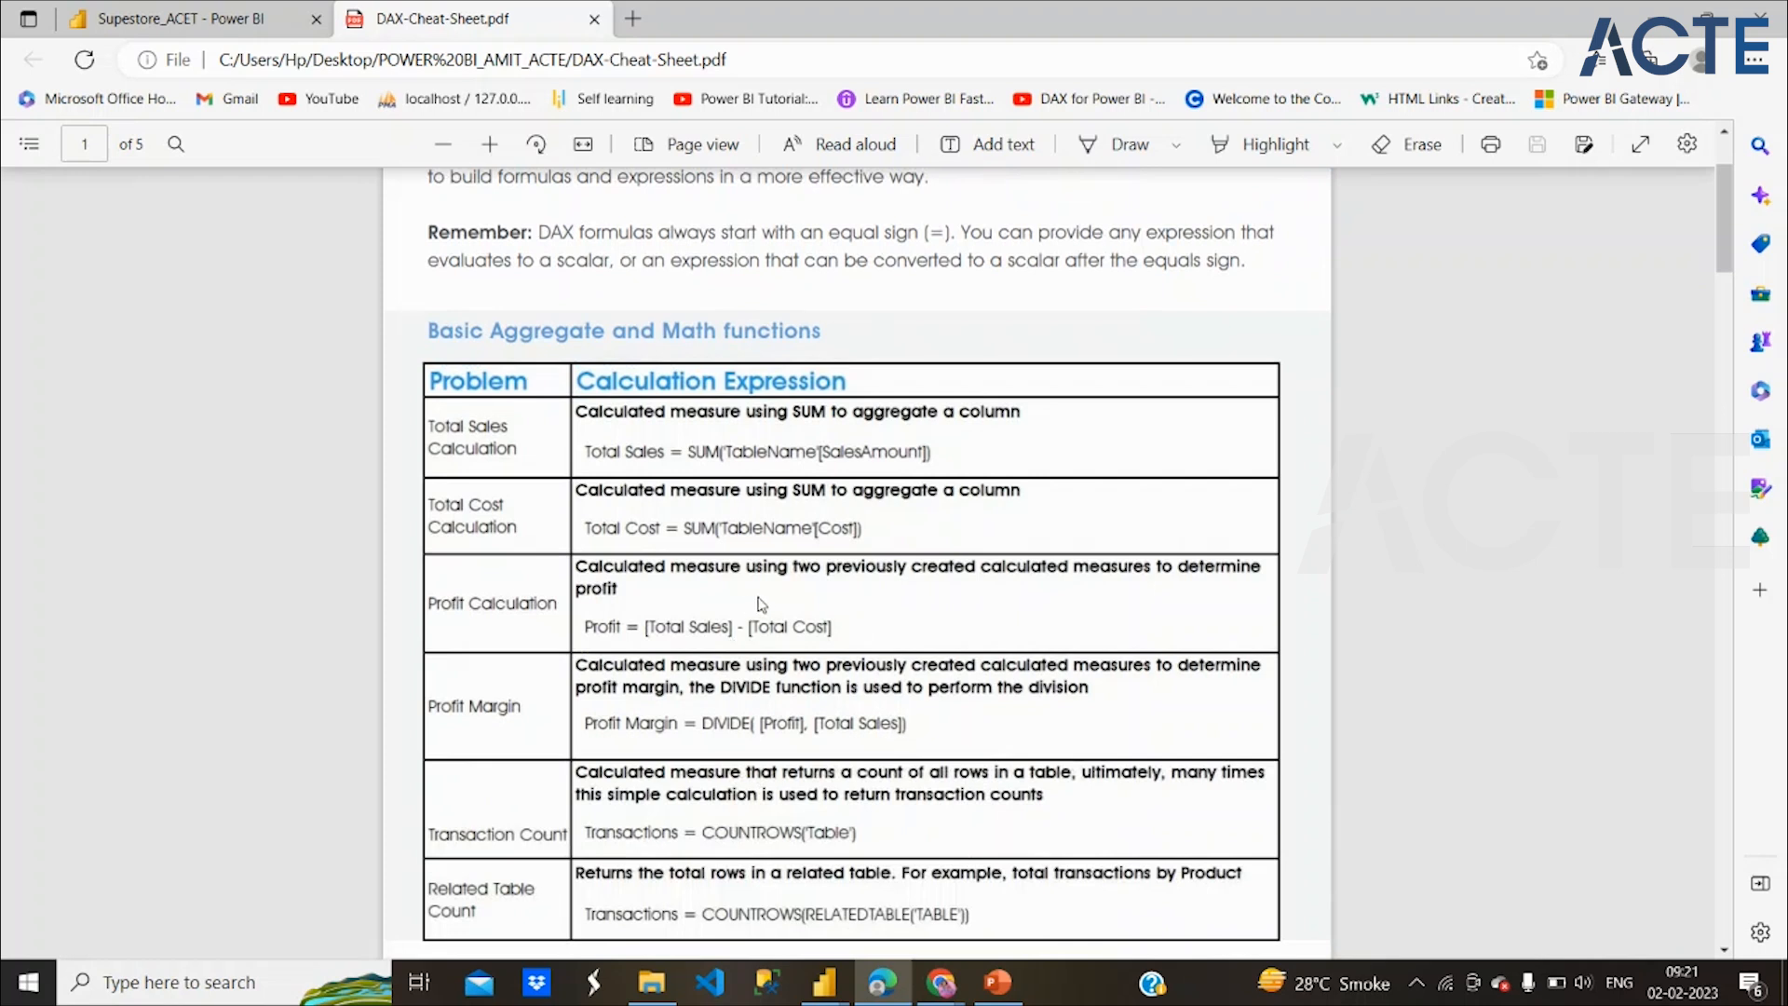
scroll(580, 512, "down", 2)
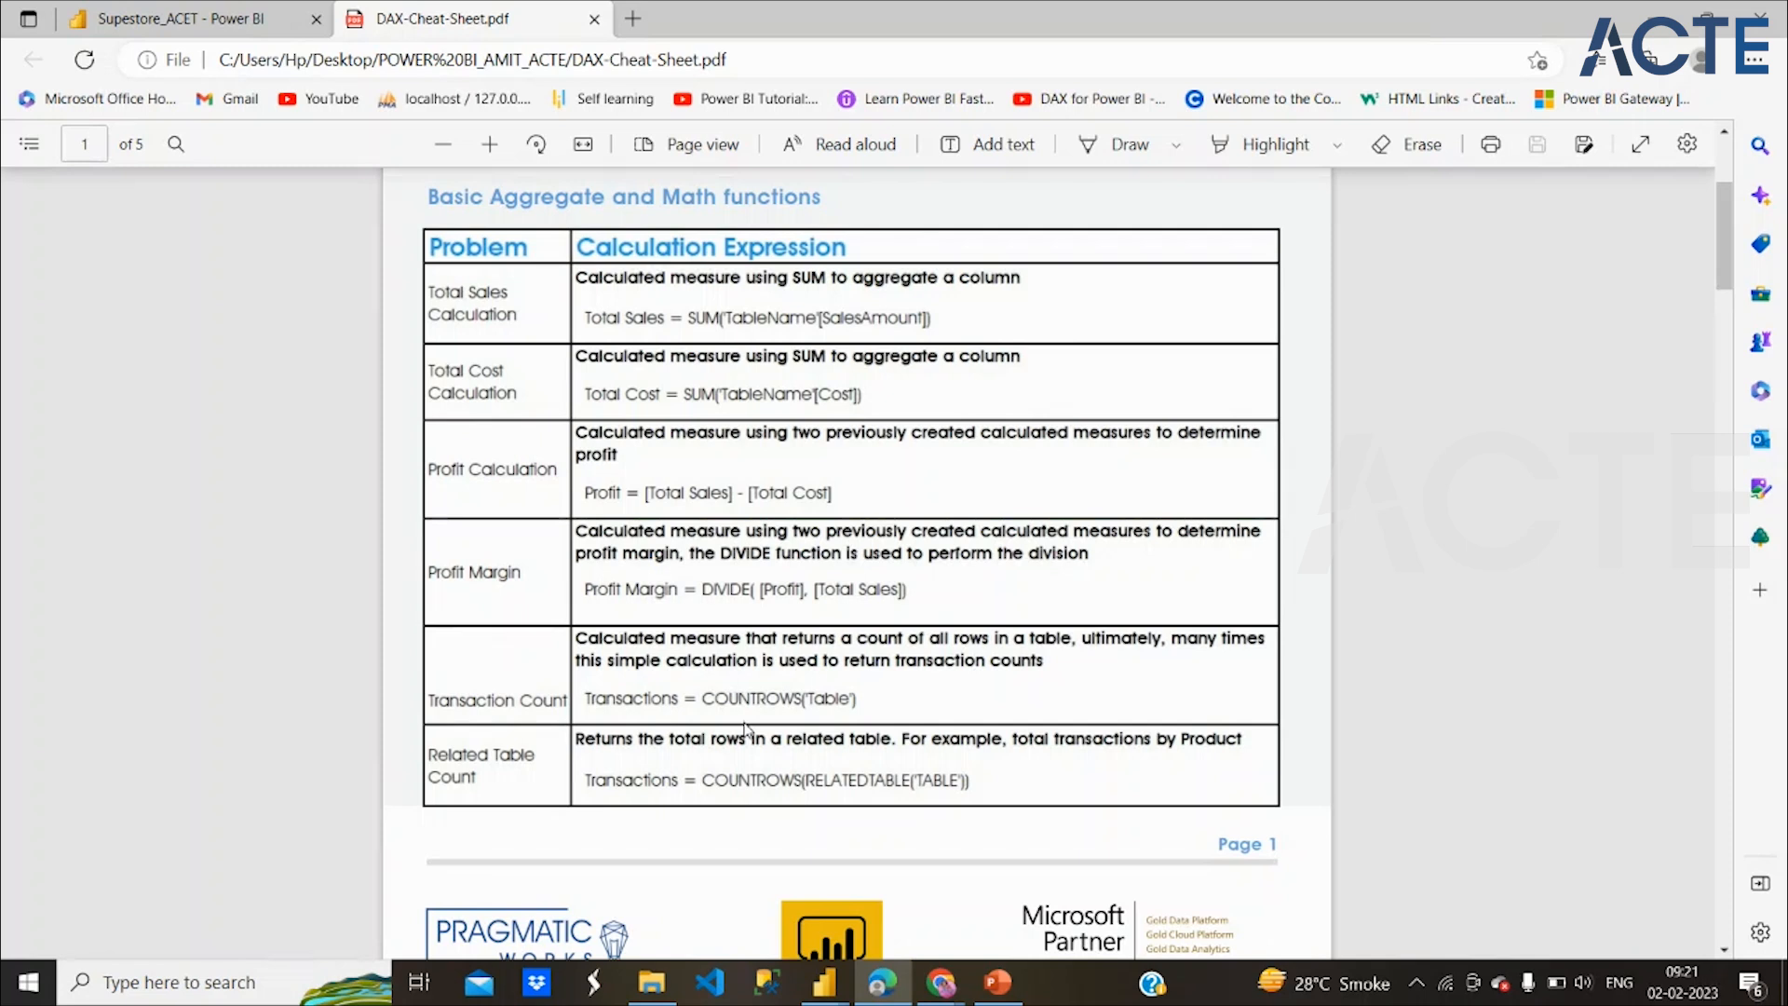
scroll(773, 669, "down", 3)
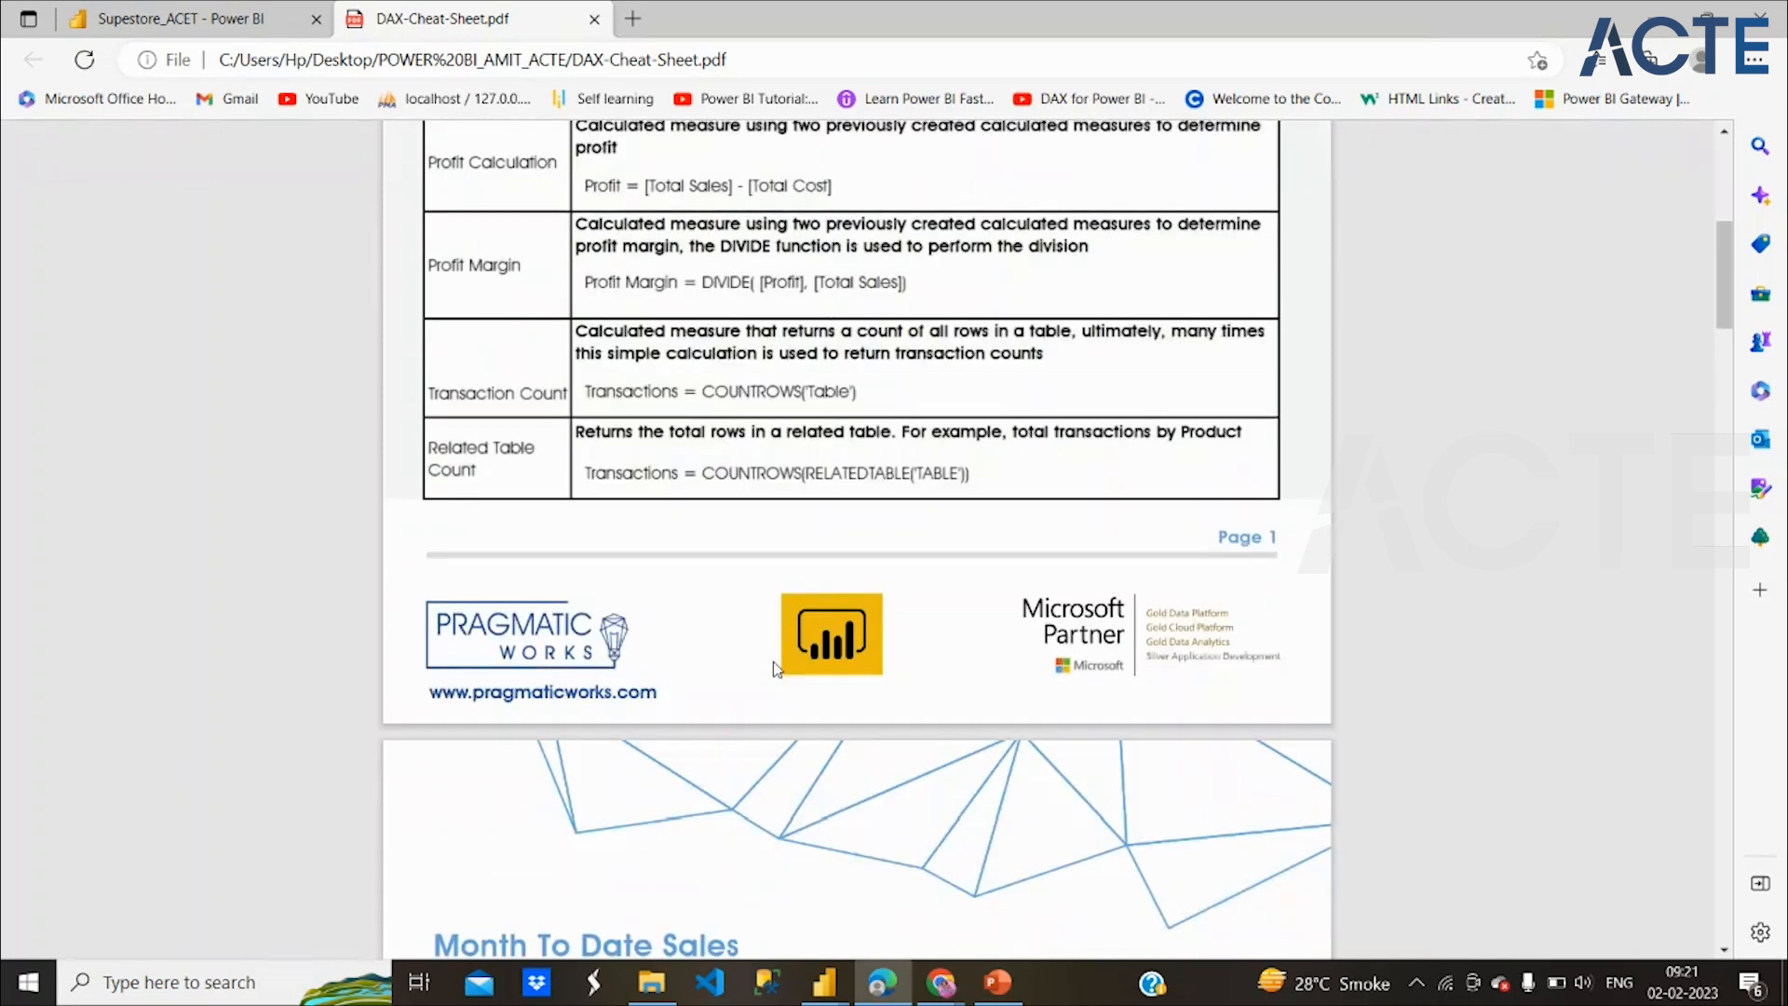
scroll(772, 669, "down", 3)
scroll(778, 668, "down", 5)
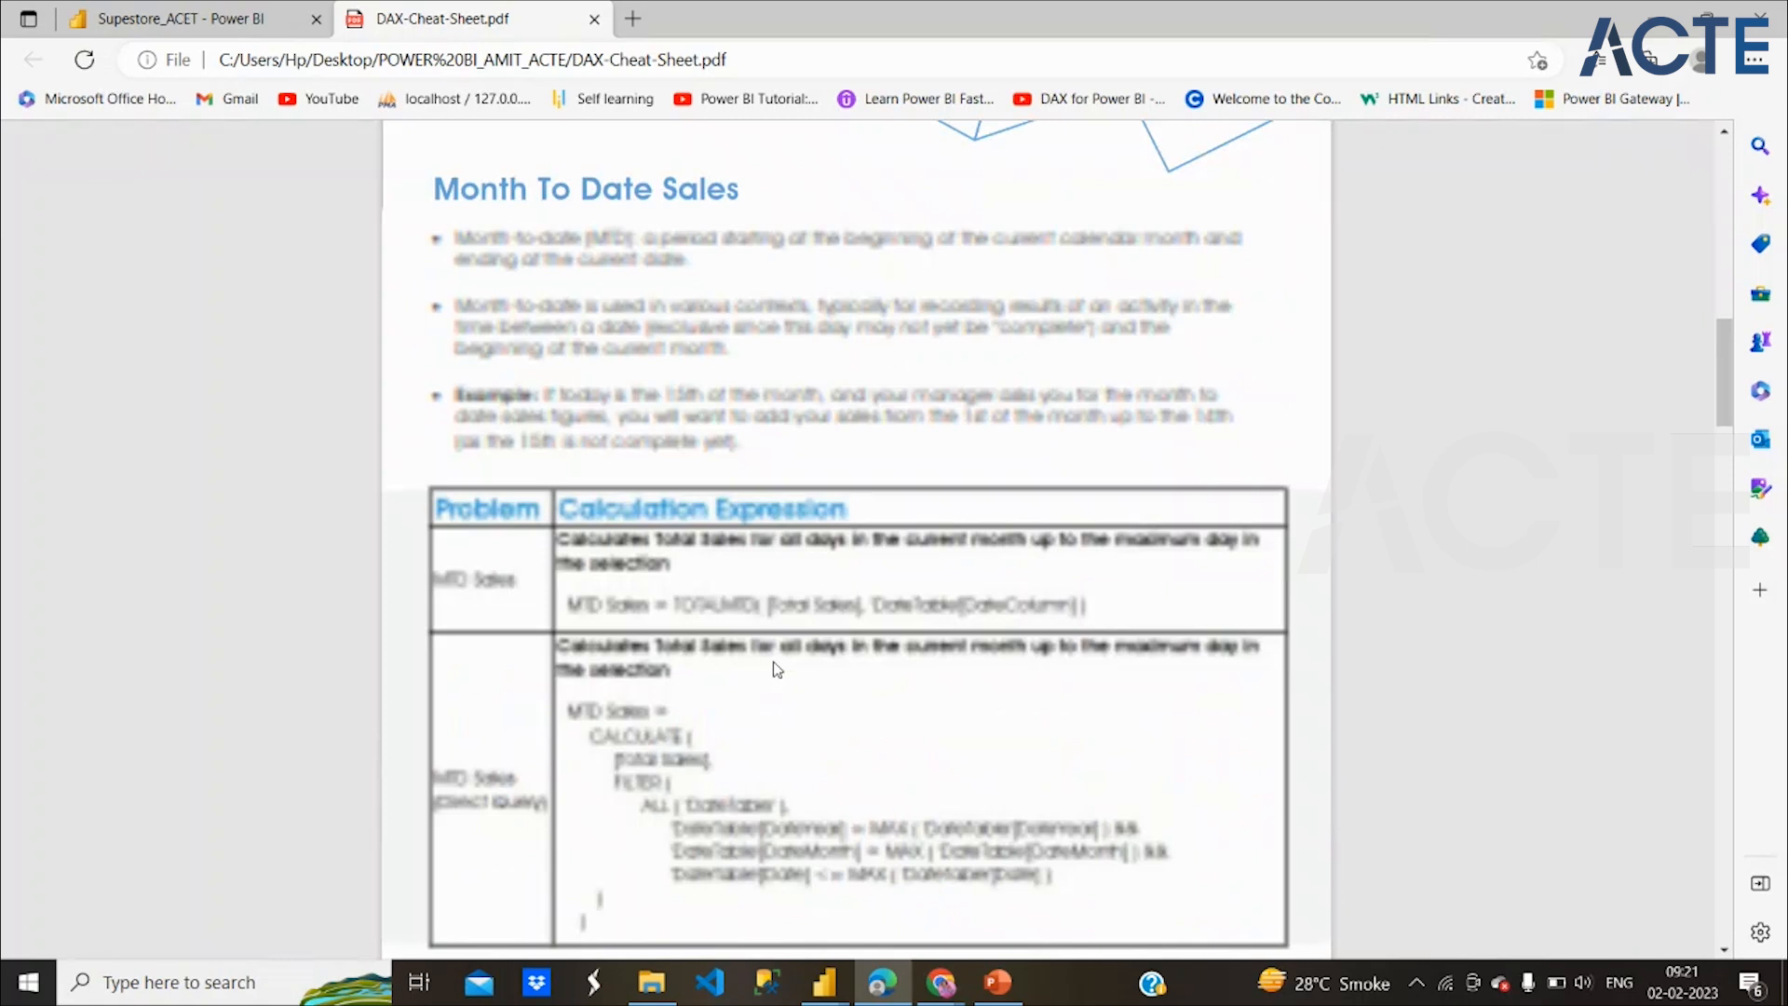
scroll(777, 669, "down", 1)
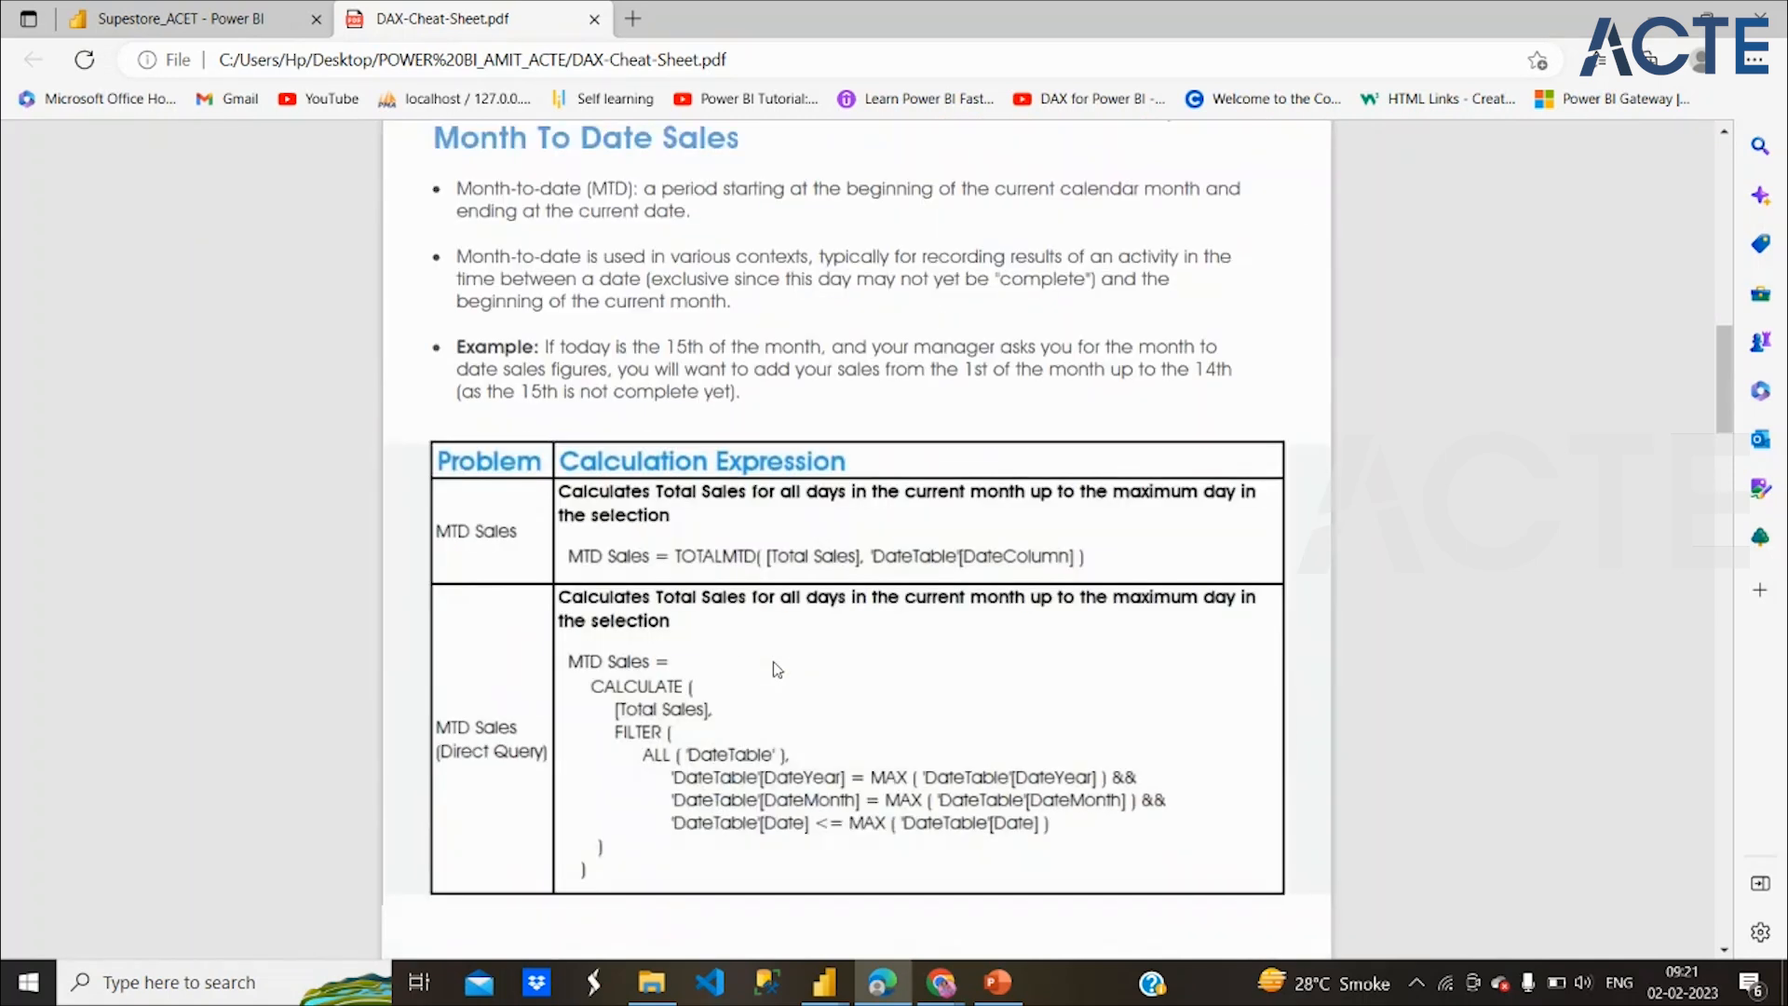
scroll(777, 669, "up", 1)
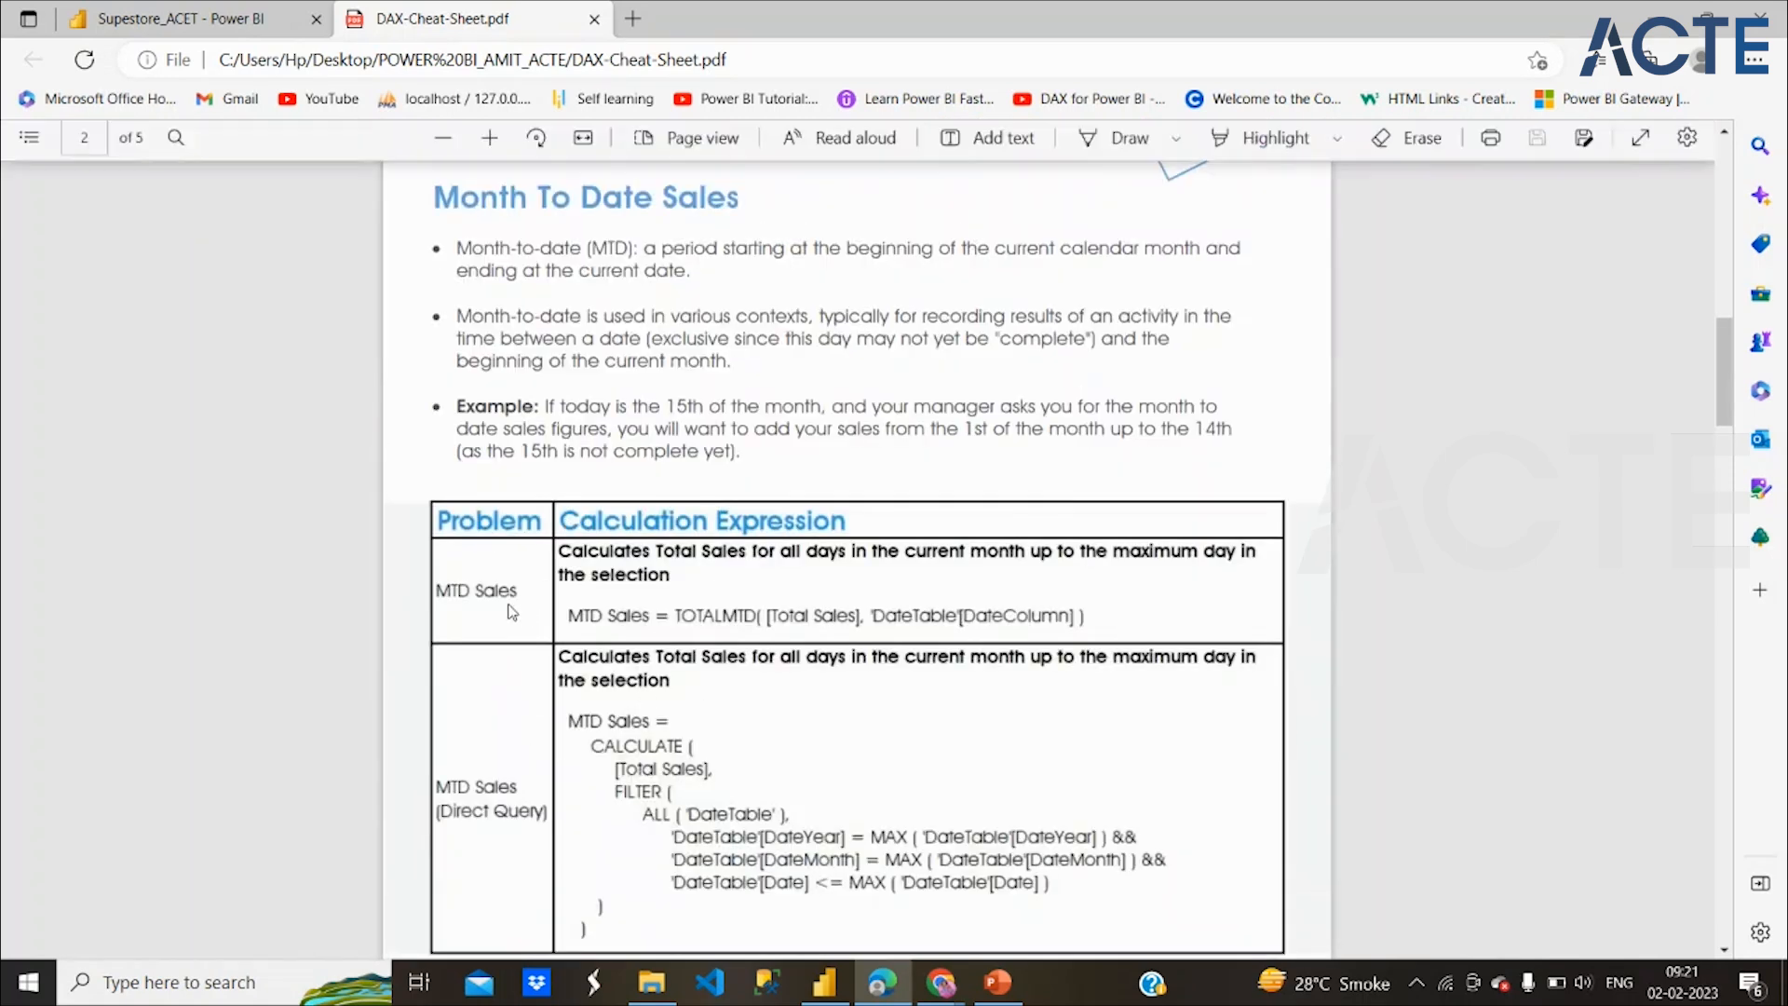
Read the remaining pages of the DAX cheat sheet, from year-to-date and prior-year formulas through Moving Totals
scroll(592, 669, "down", 5)
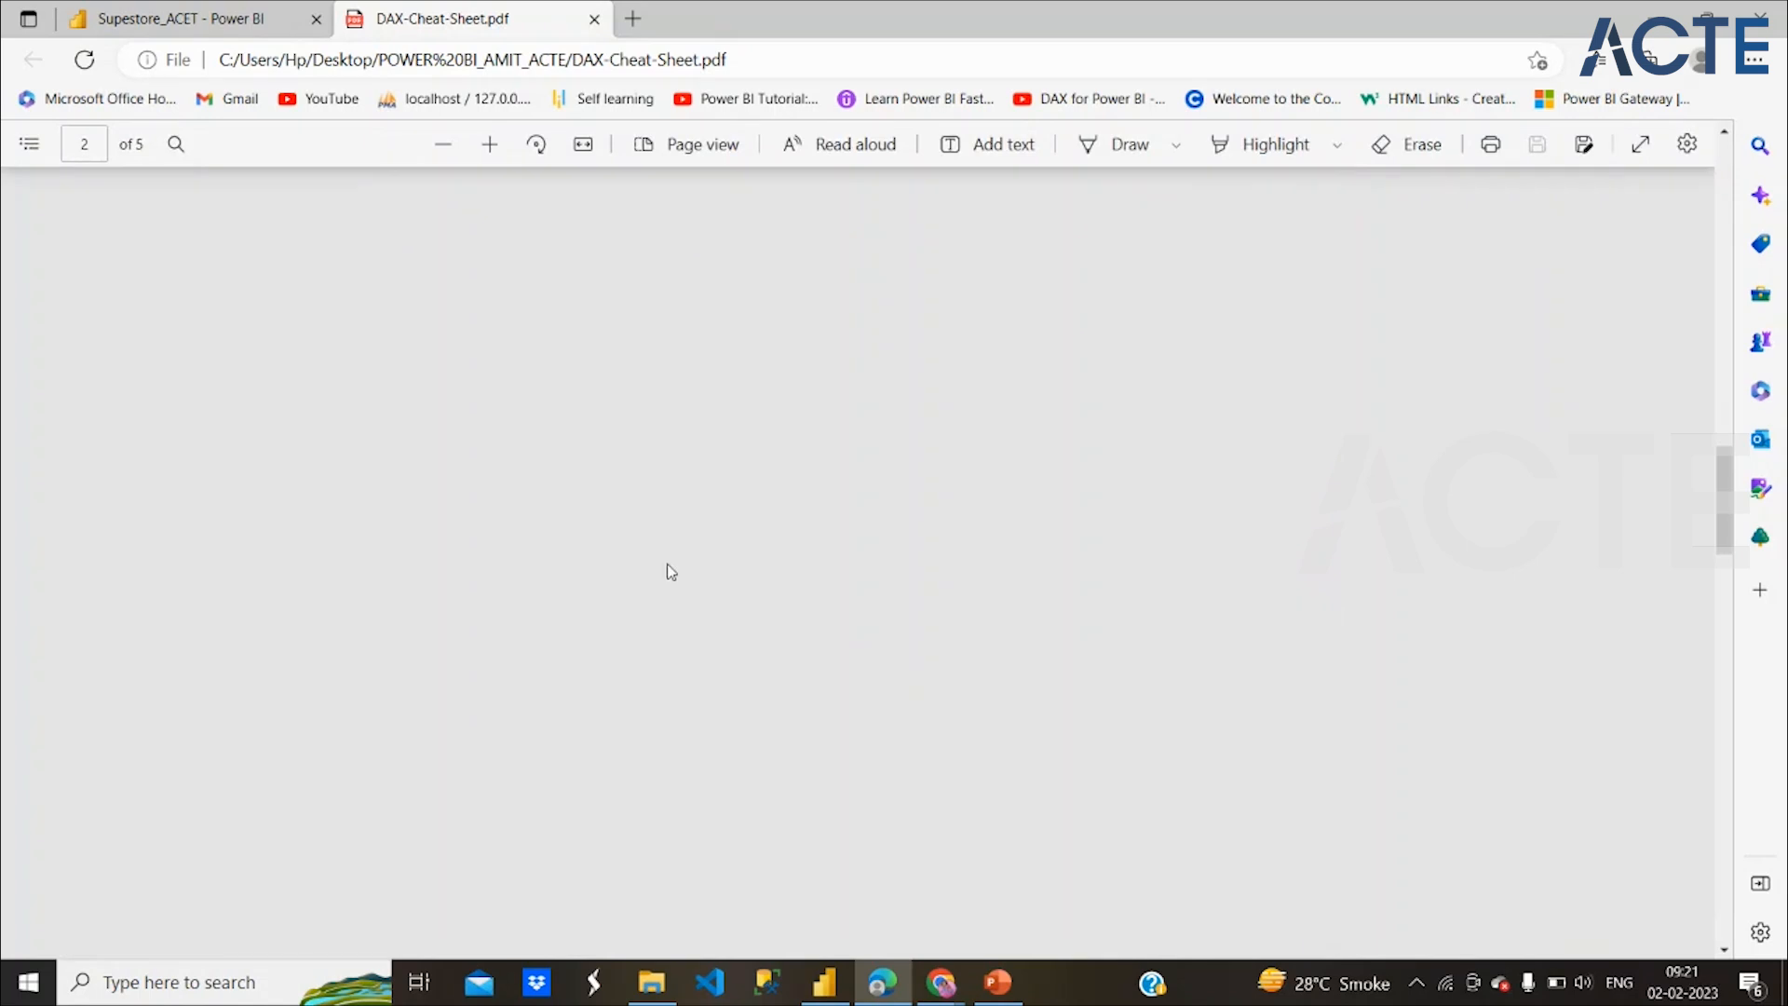
scroll(666, 562, "down", 3)
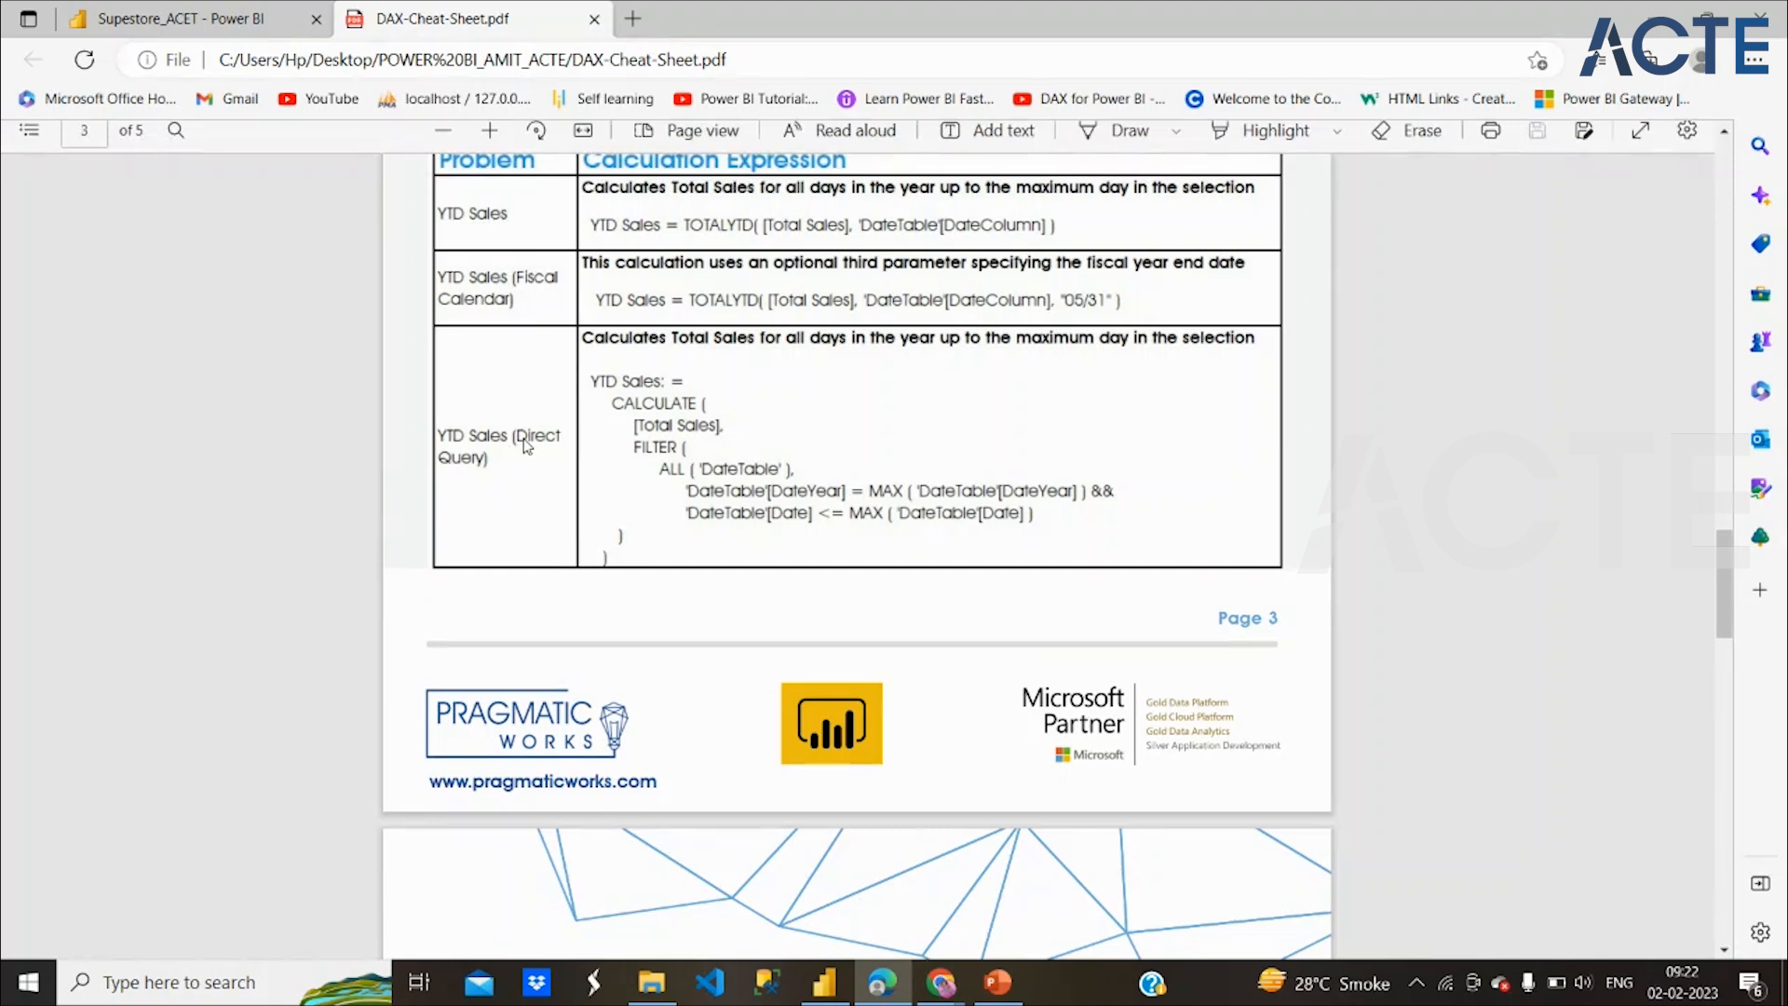
scroll(526, 447, "down", 10)
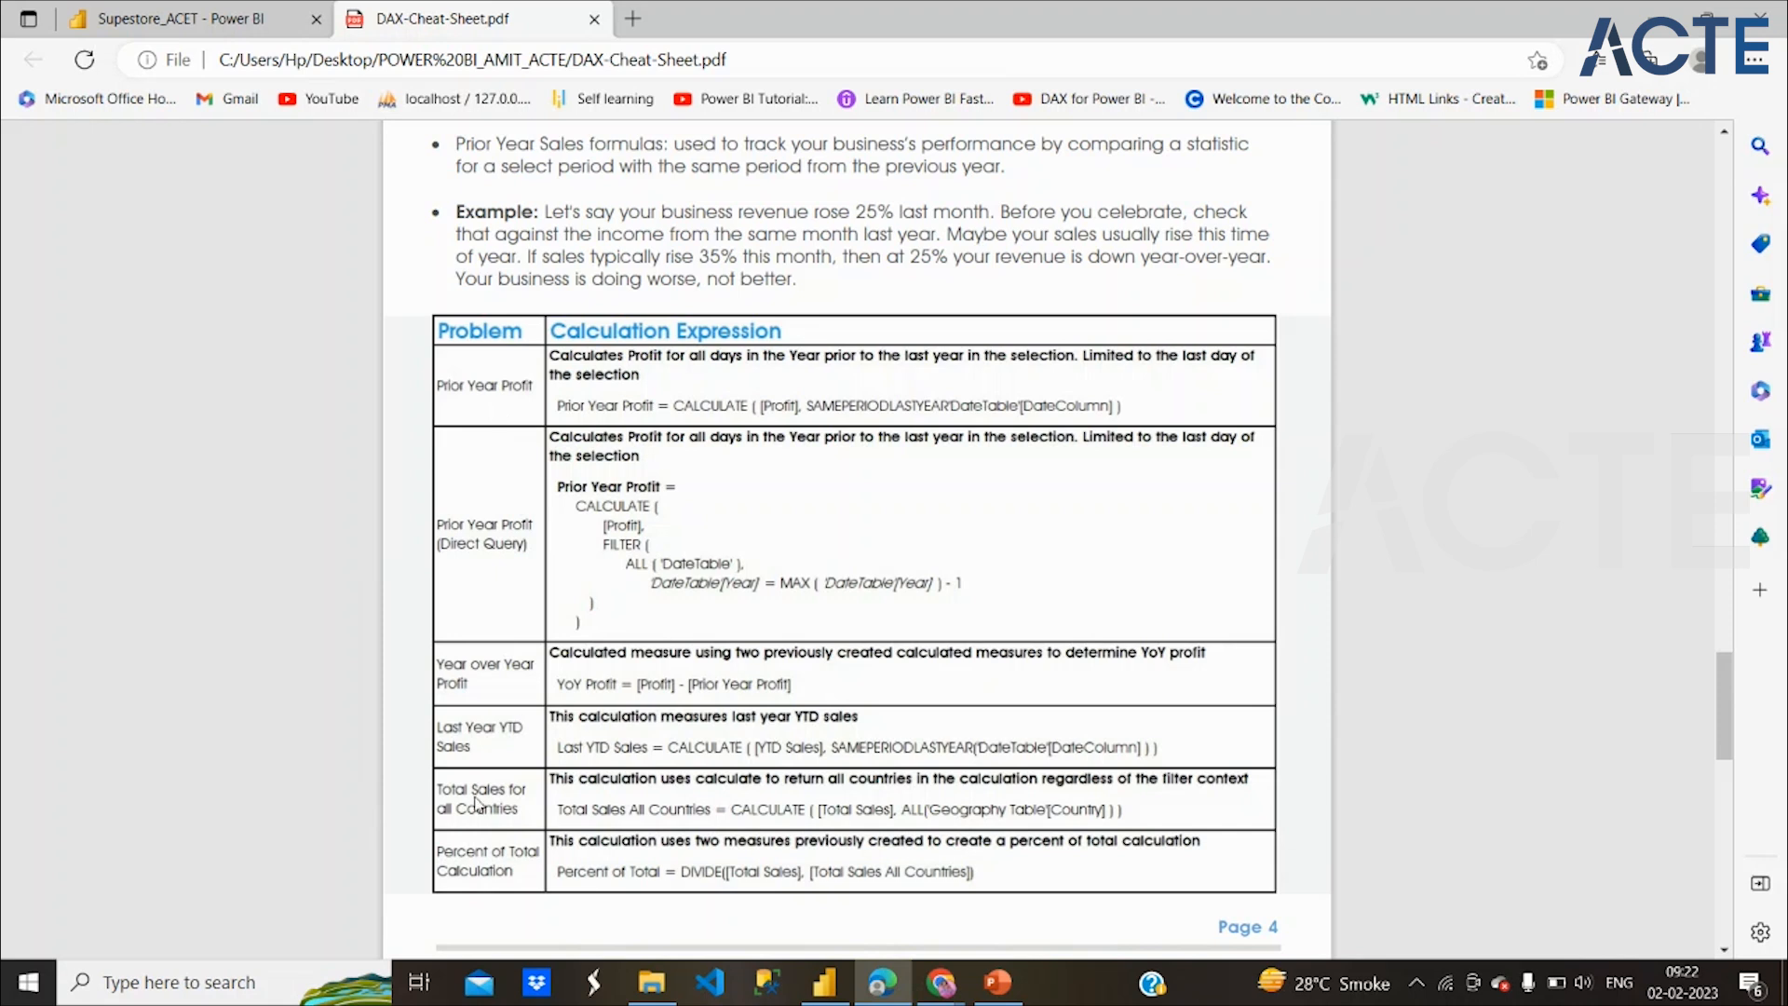
scroll(587, 764, "down", 10)
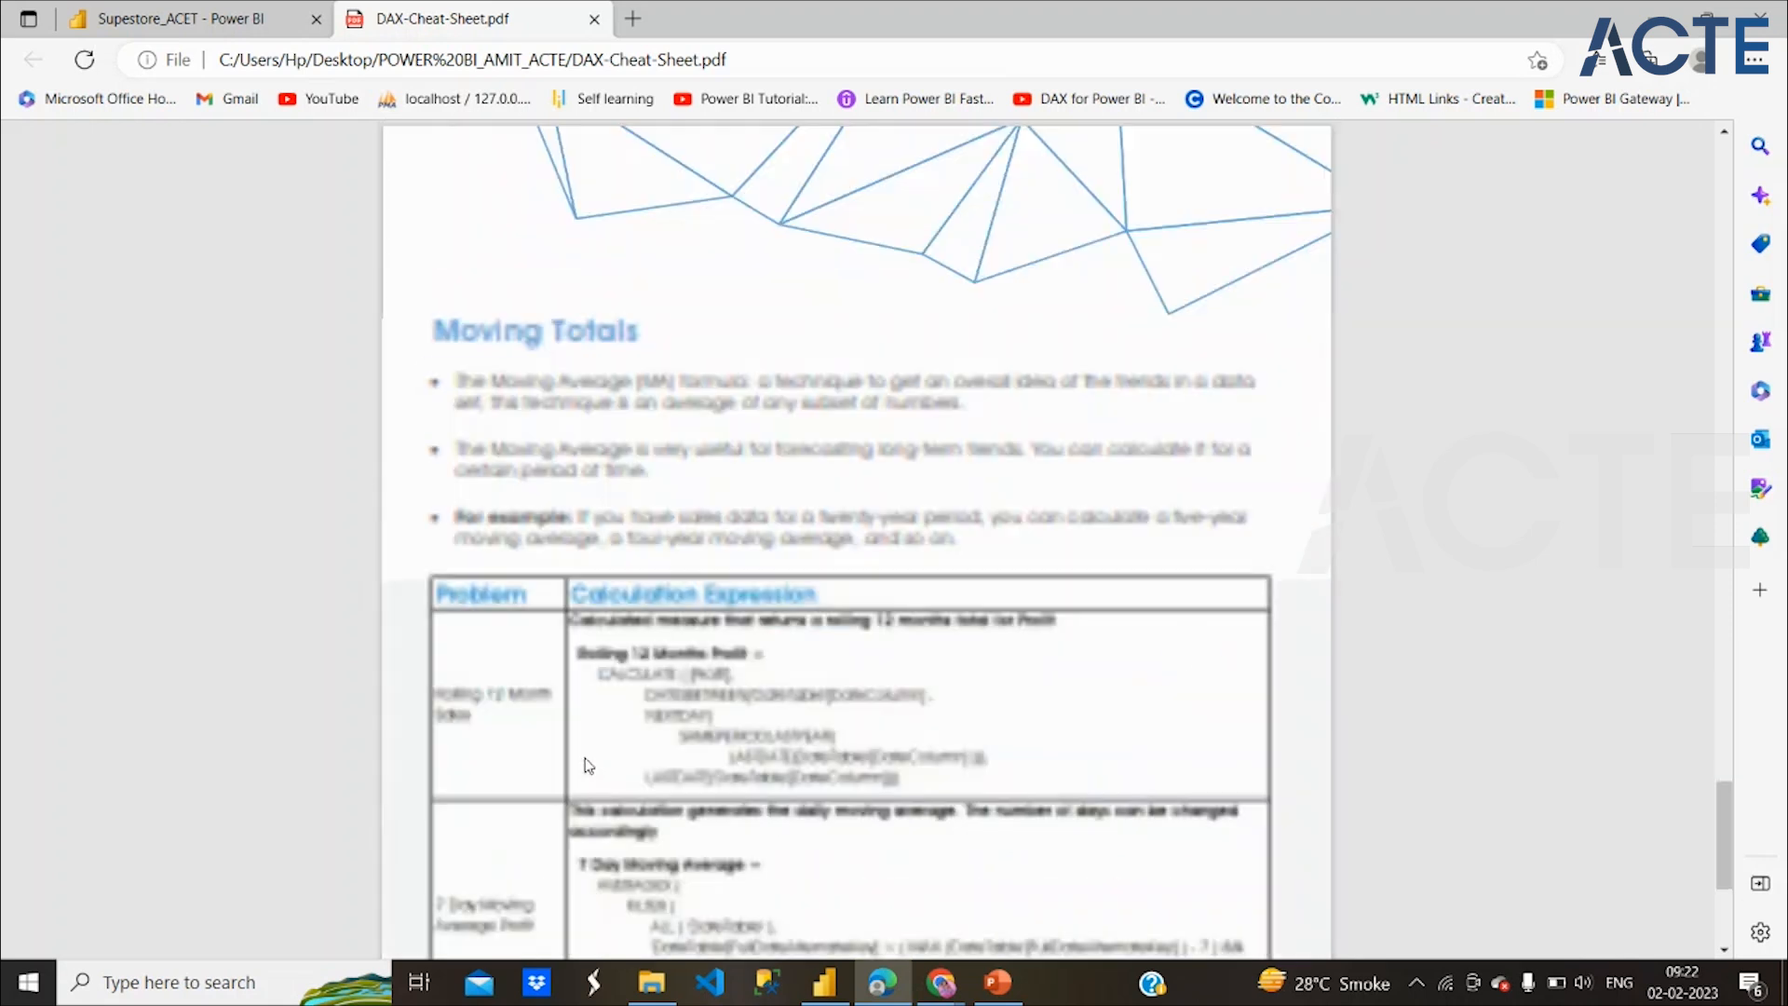
scroll(588, 766, "down", 4)
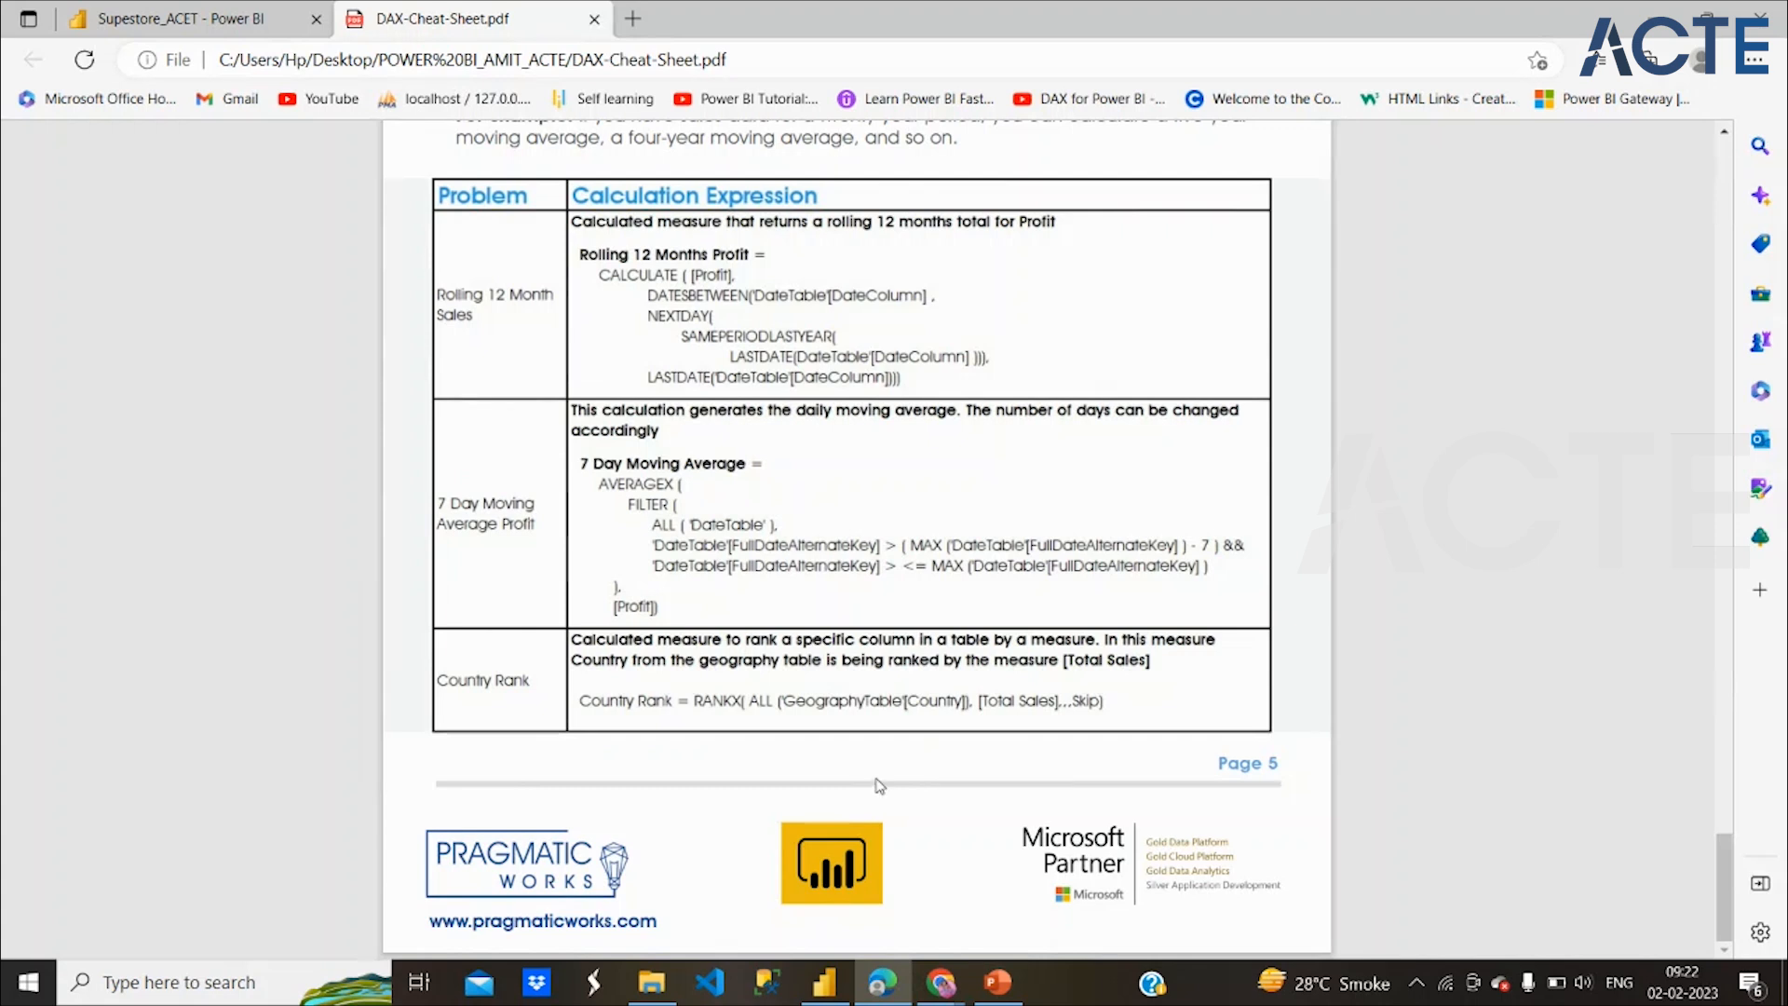
scroll(875, 783, "up", 2)
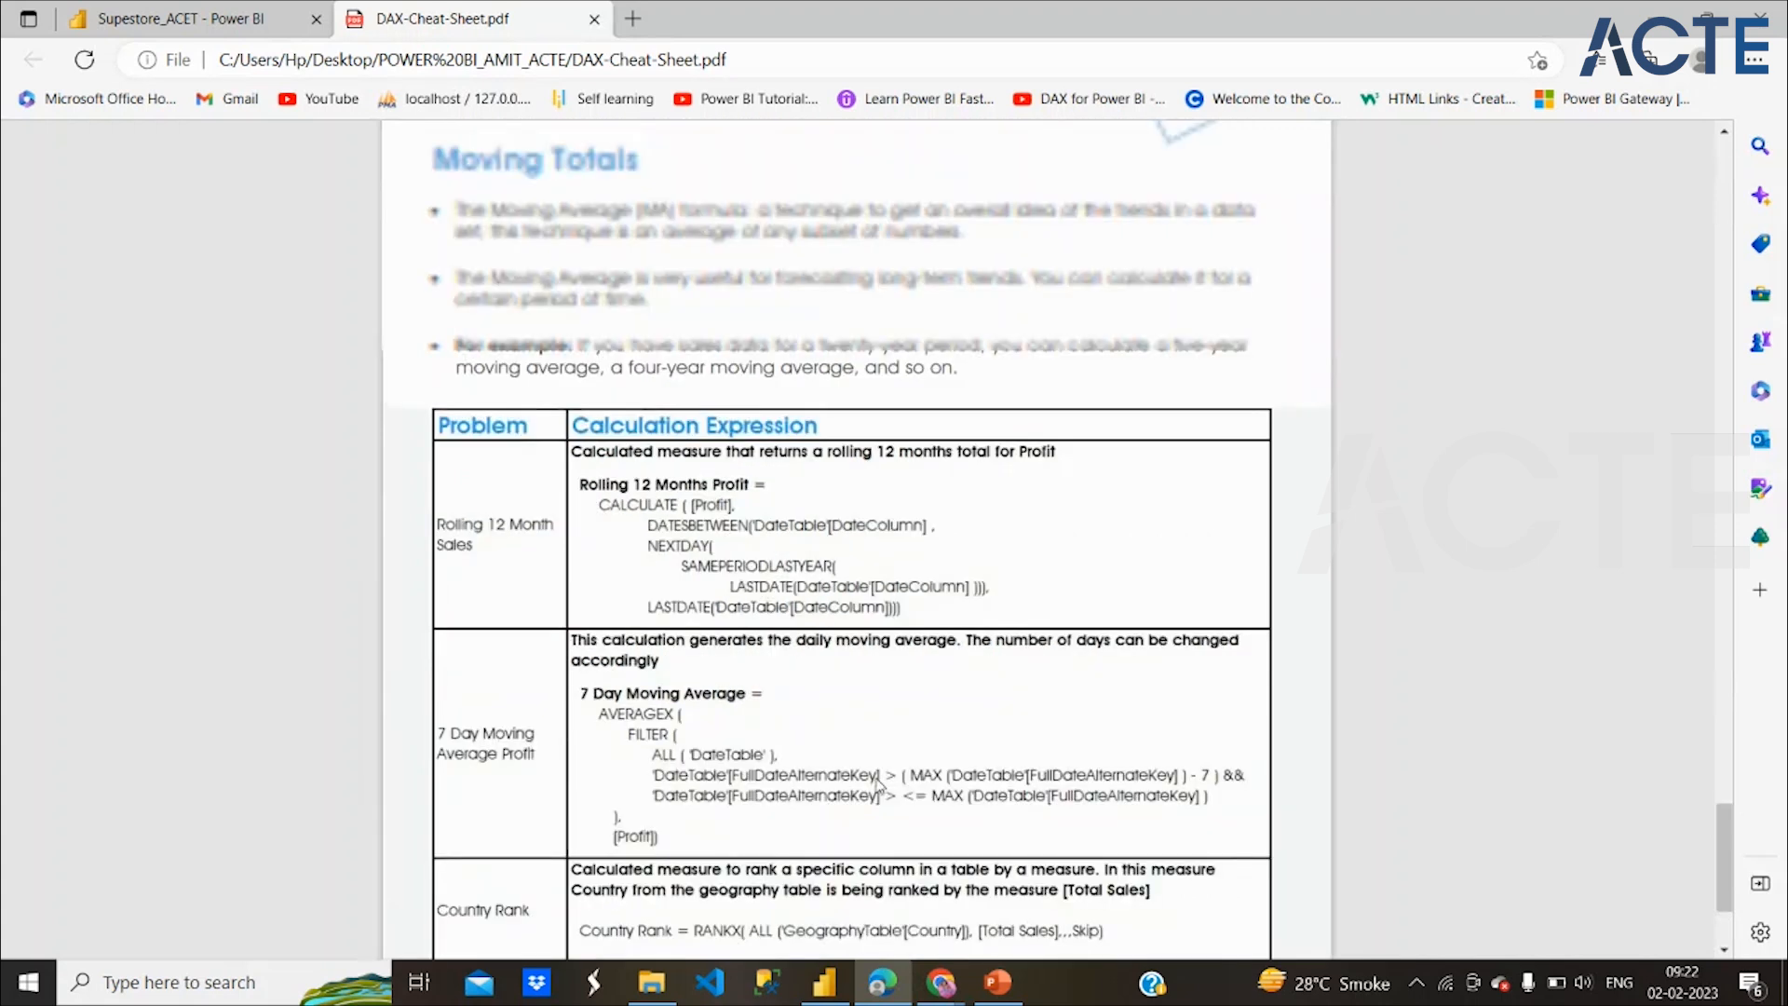
scroll(876, 785, "up", 8)
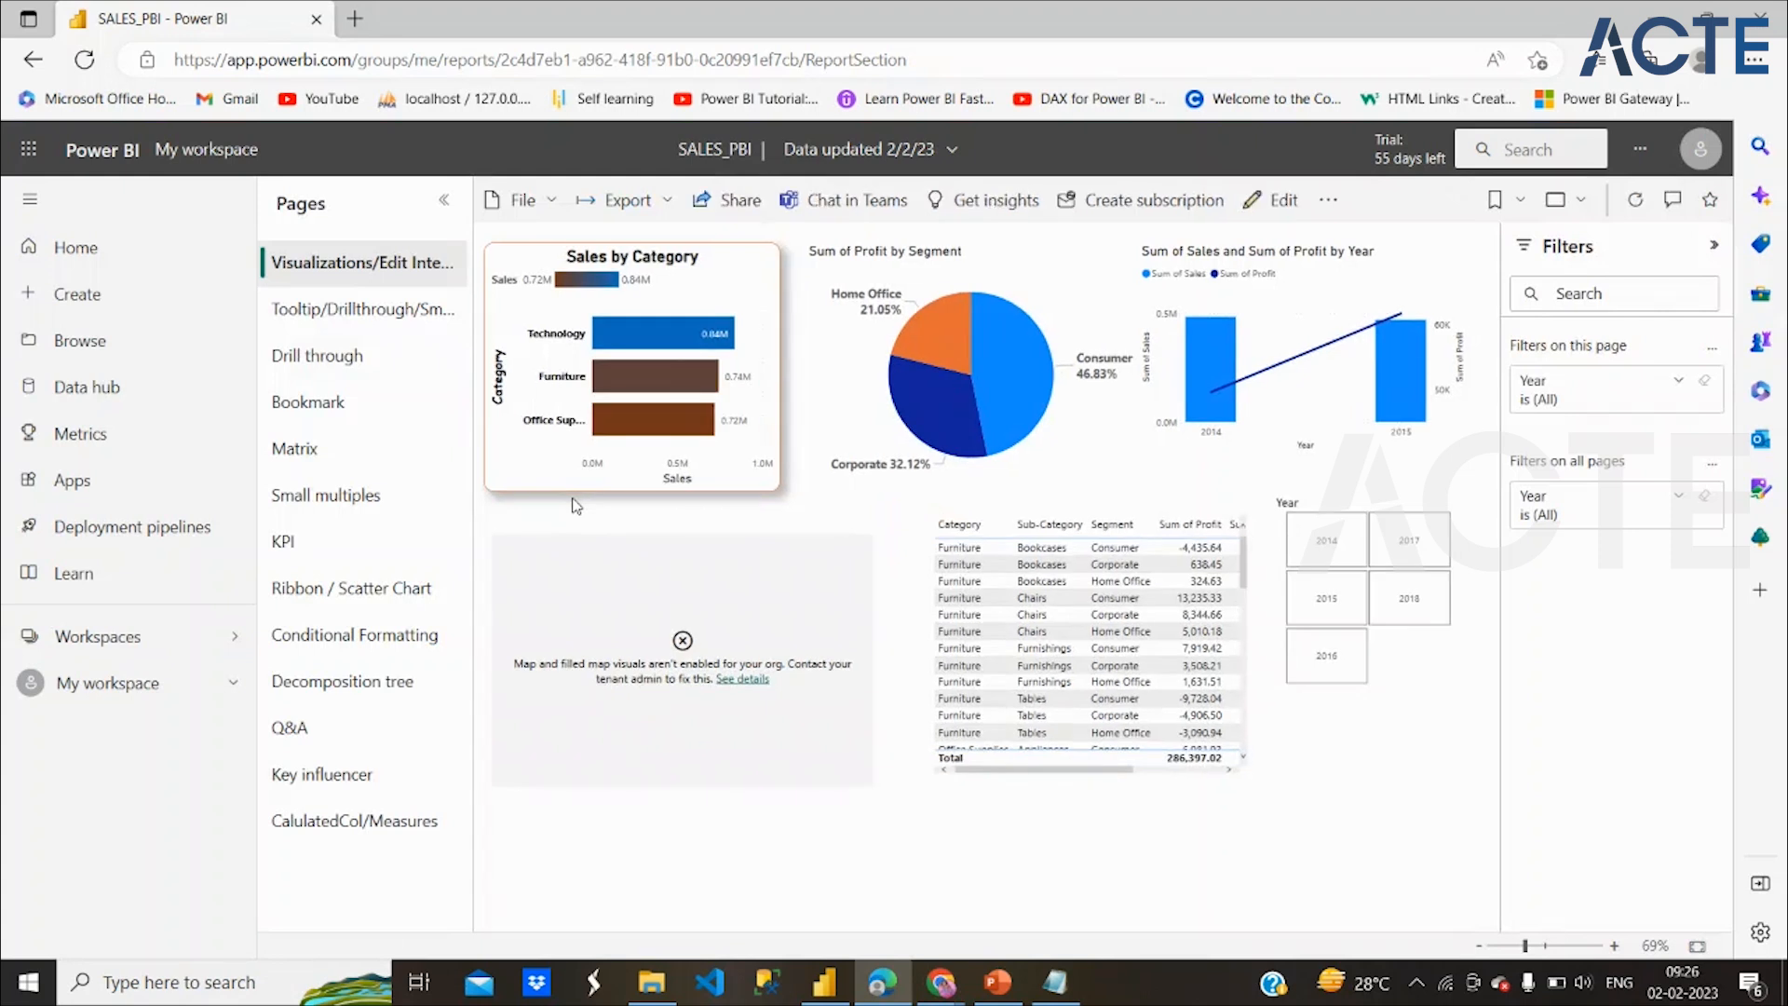
Review the file and export options available for the SALES_PBI report in the Power BI service
mouse_move(546, 413)
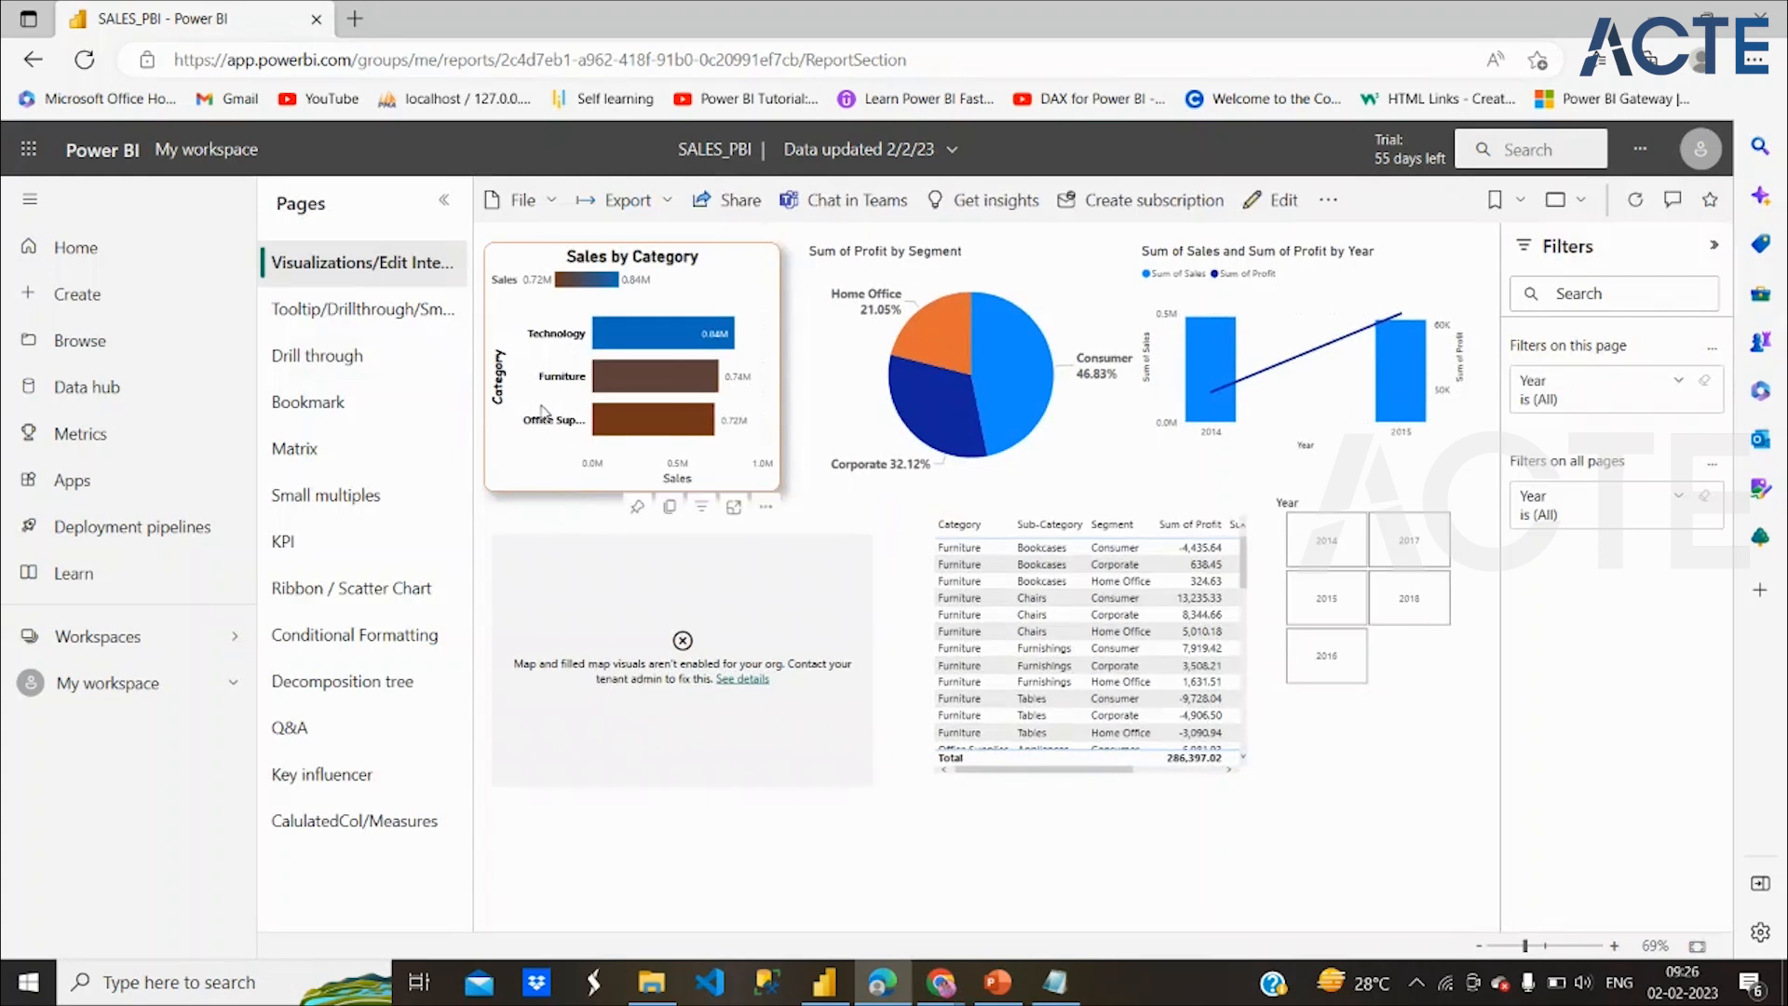
left_click(512, 203)
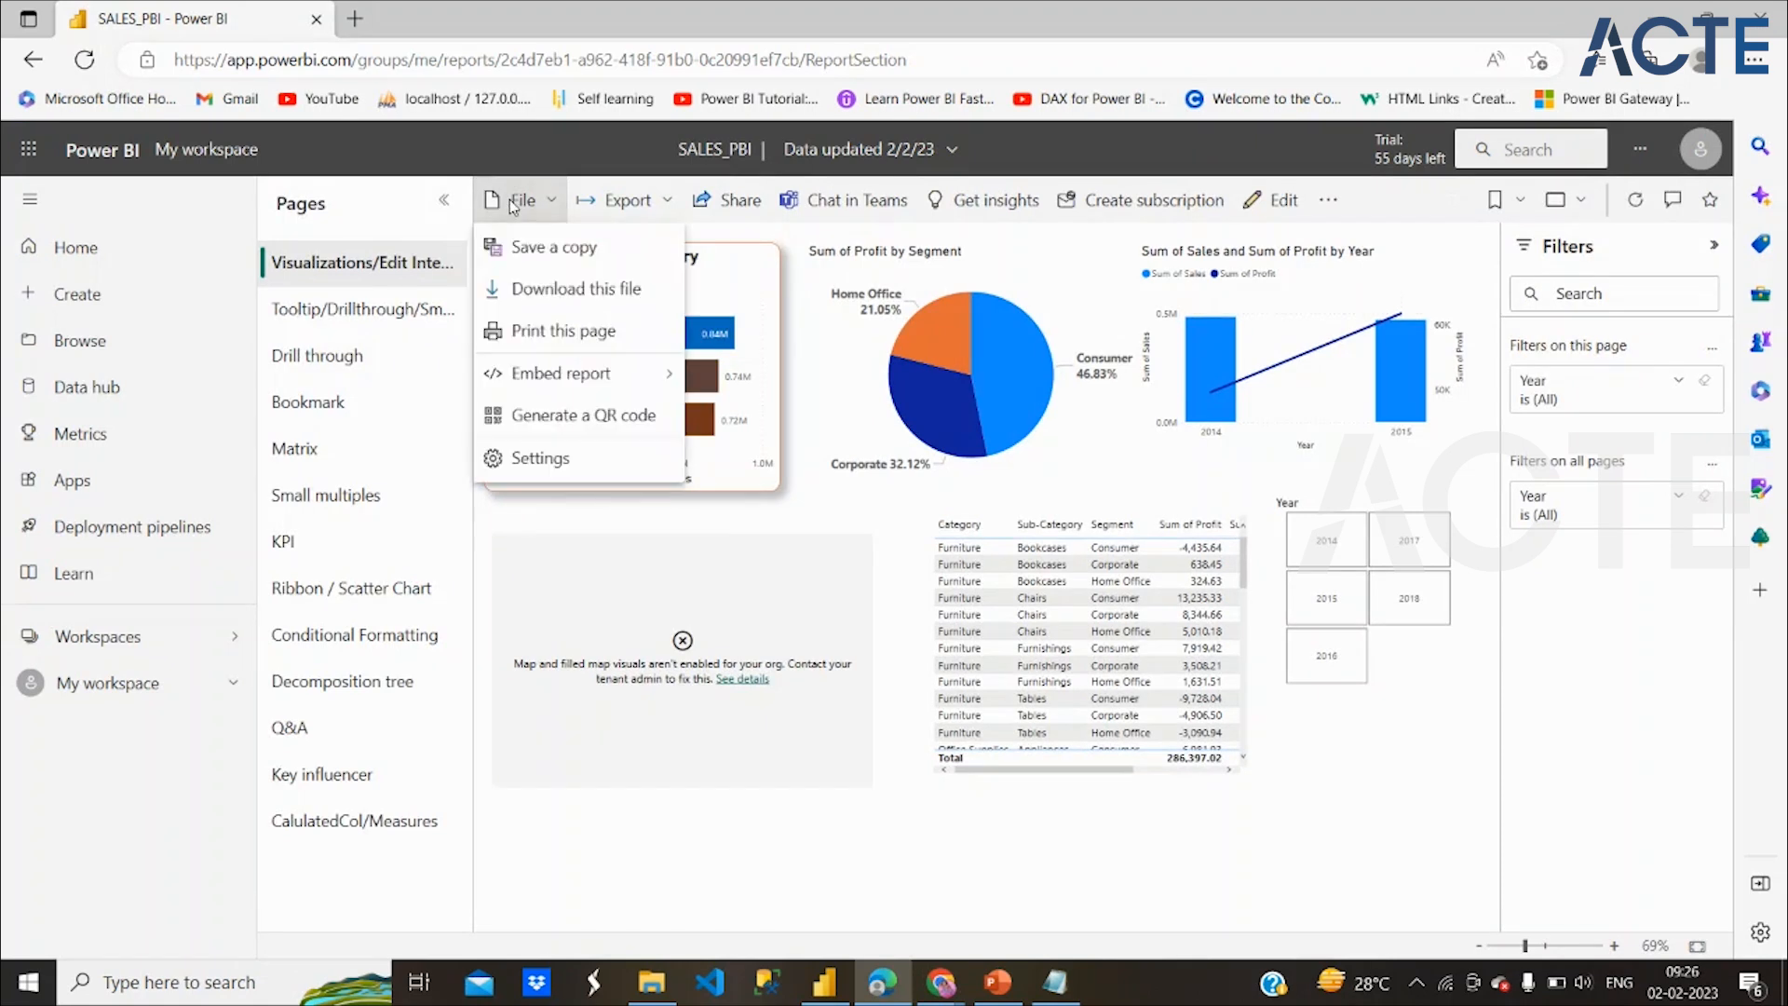
left_click(644, 204)
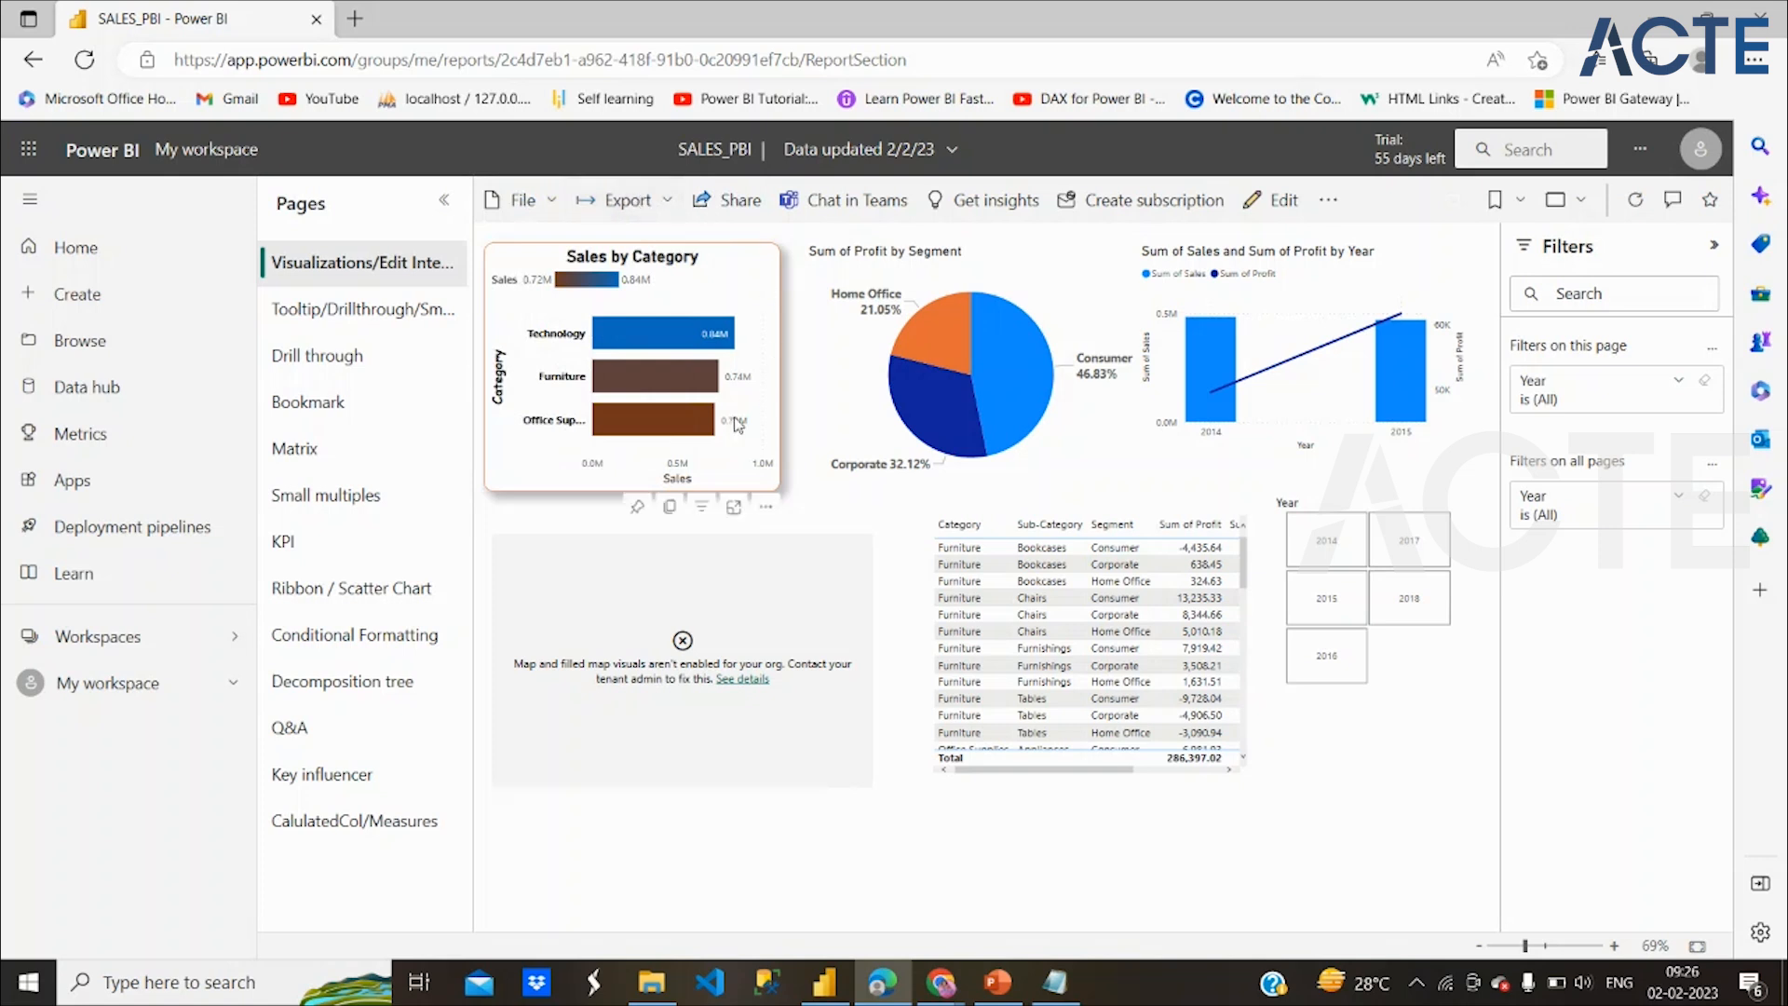
Pin the Sales by Category bar chart to a new dashboard named Sales_Dashboard
left_click(746, 289)
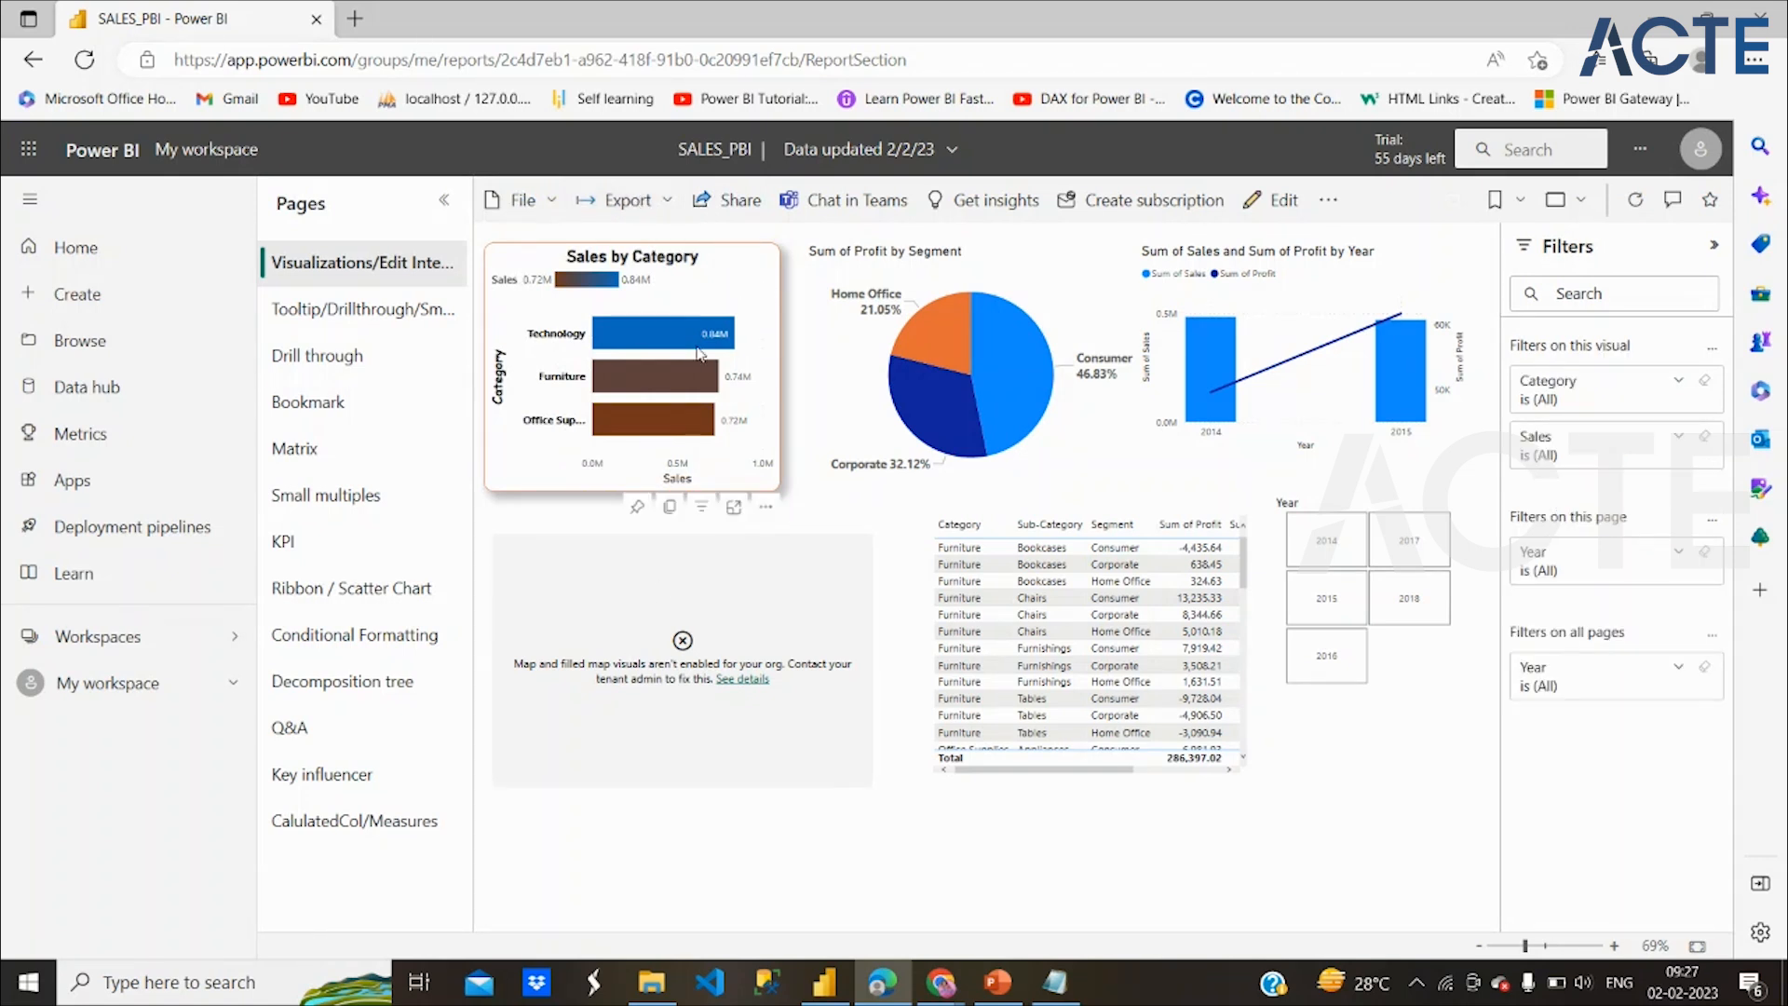
mouse_move(699, 348)
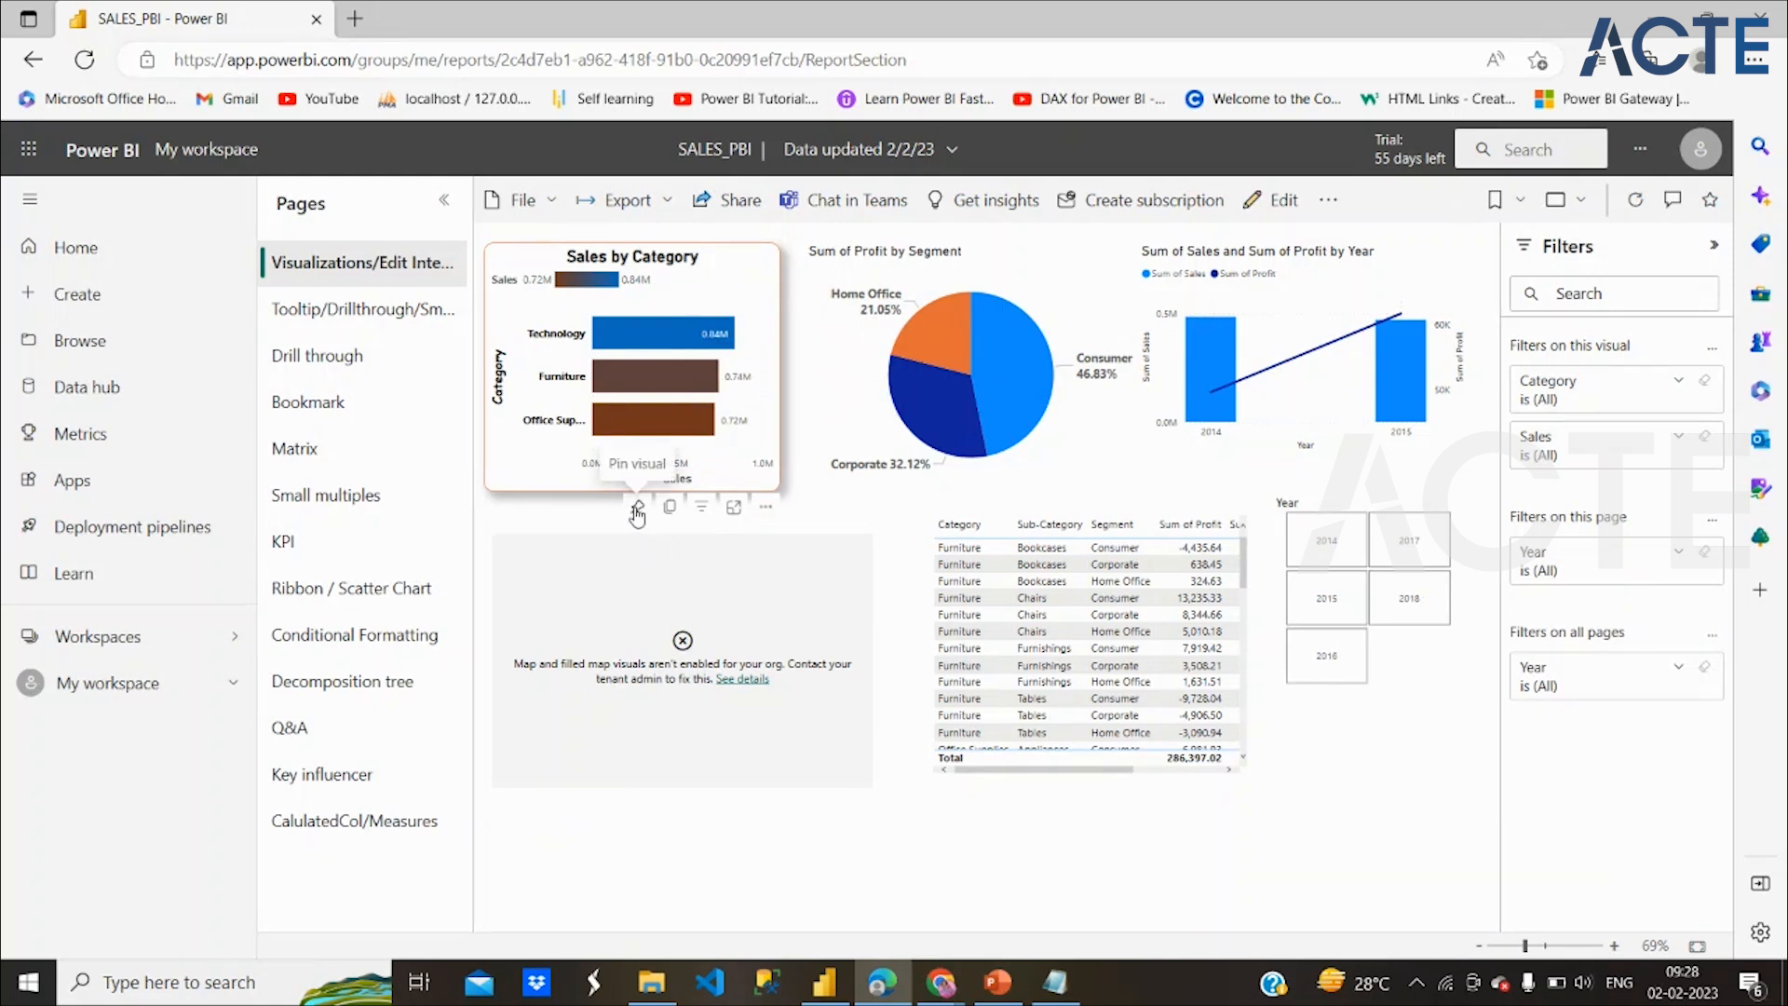
left_click(637, 510)
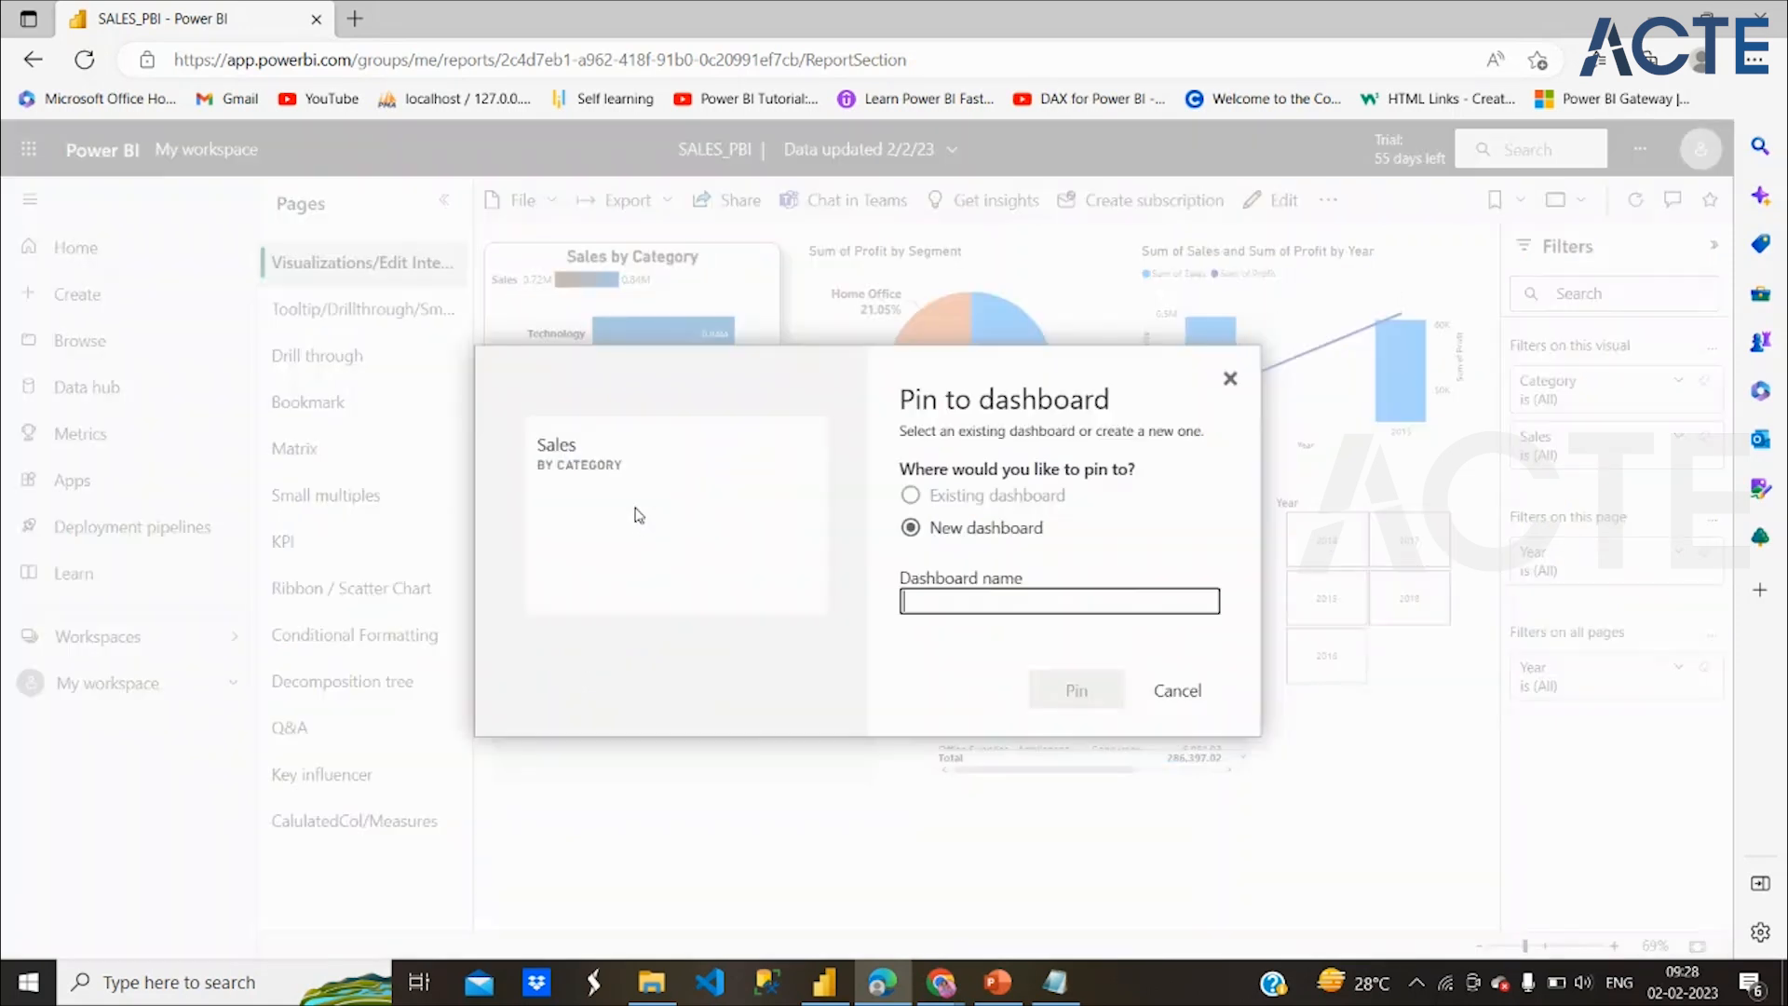
left_click(813, 377)
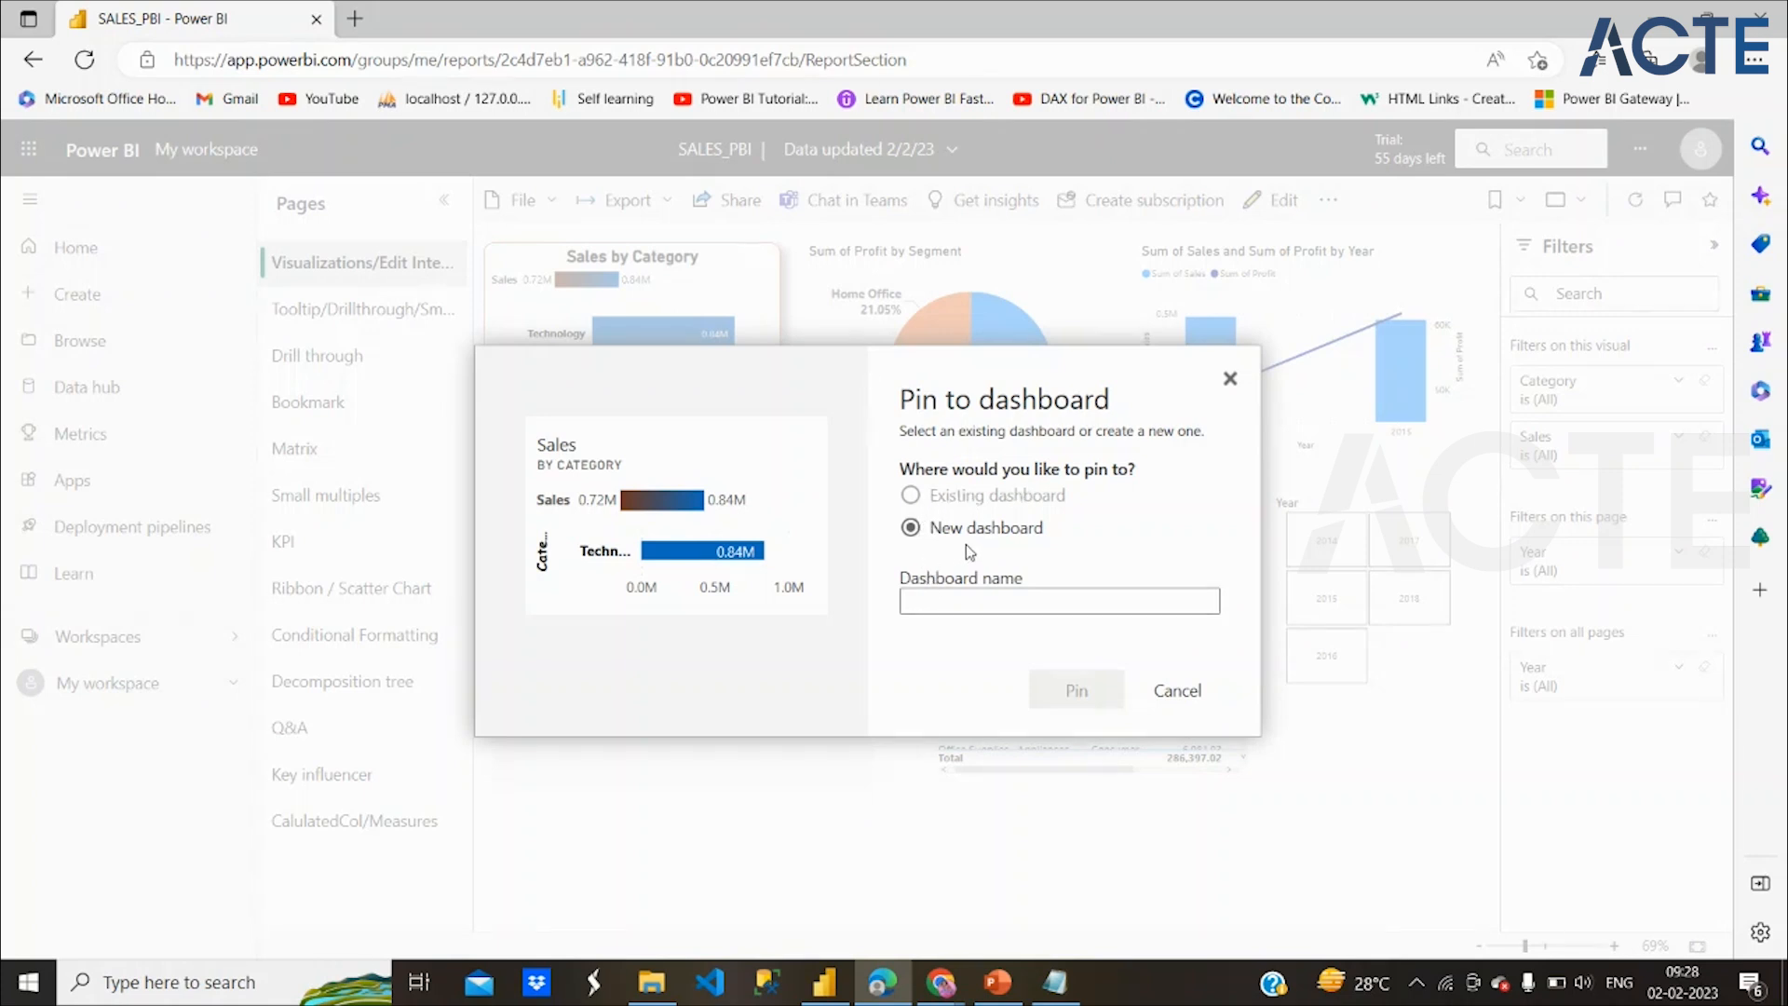
left_click(959, 601)
type("Sales_Dashboard")
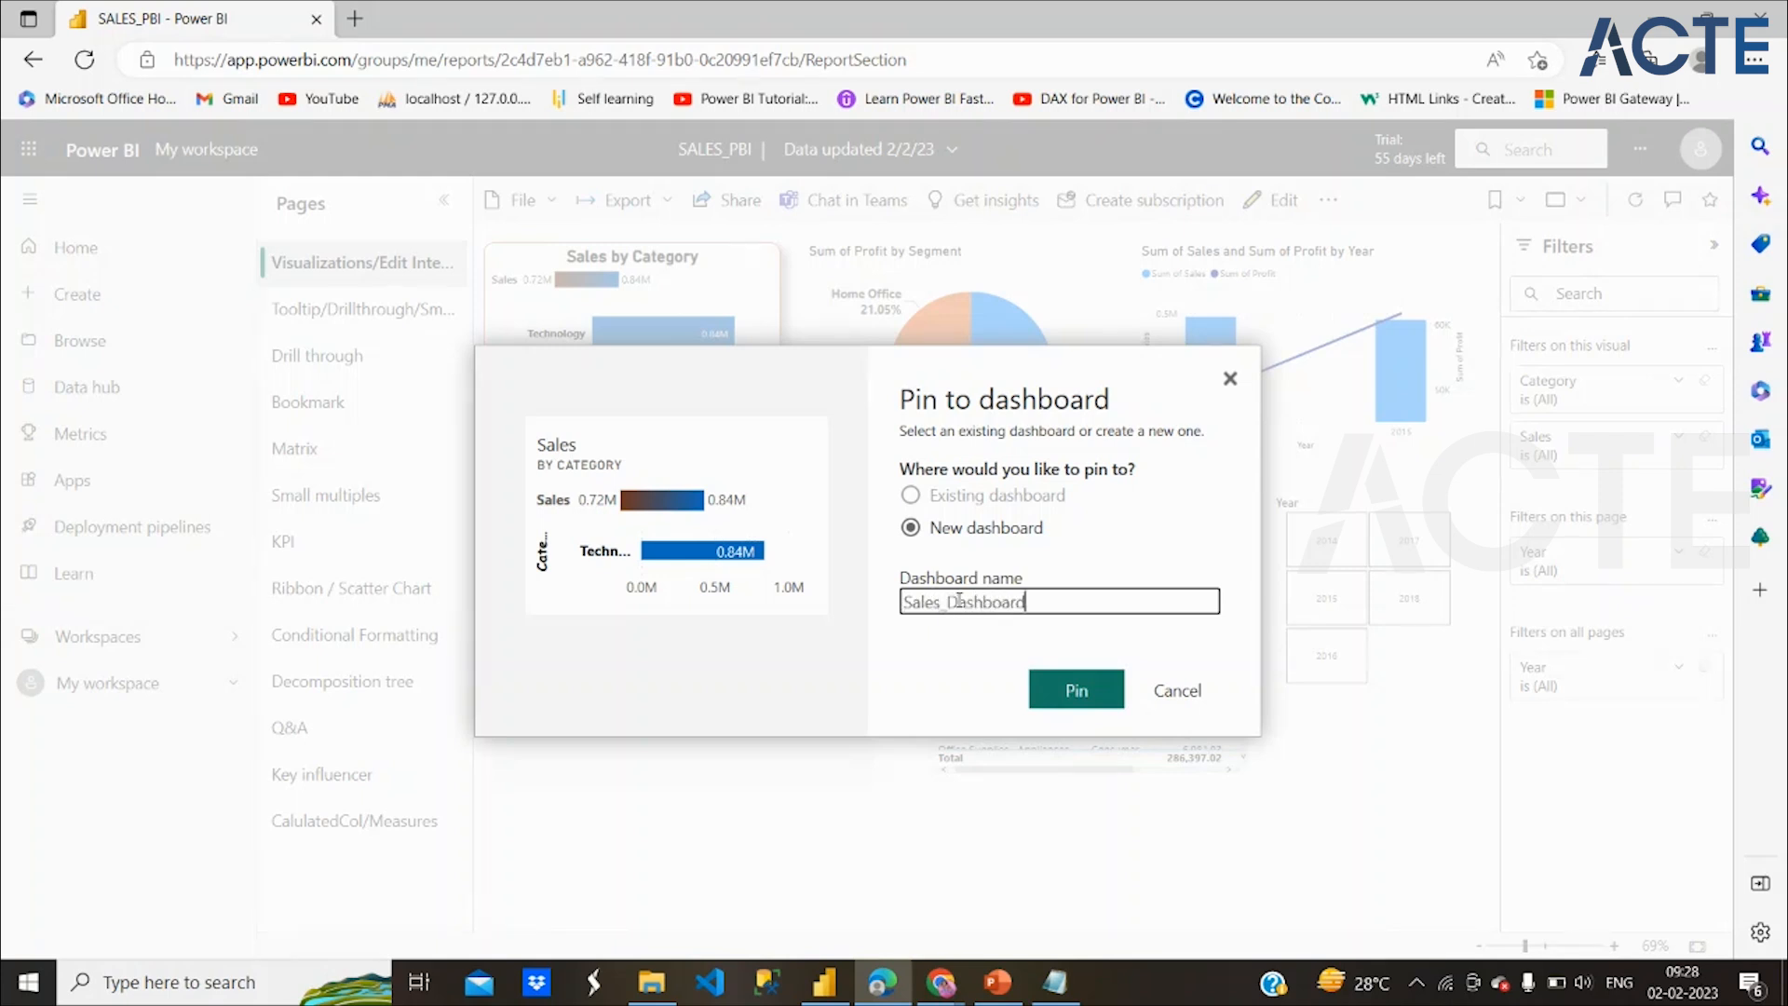
left_click(1091, 693)
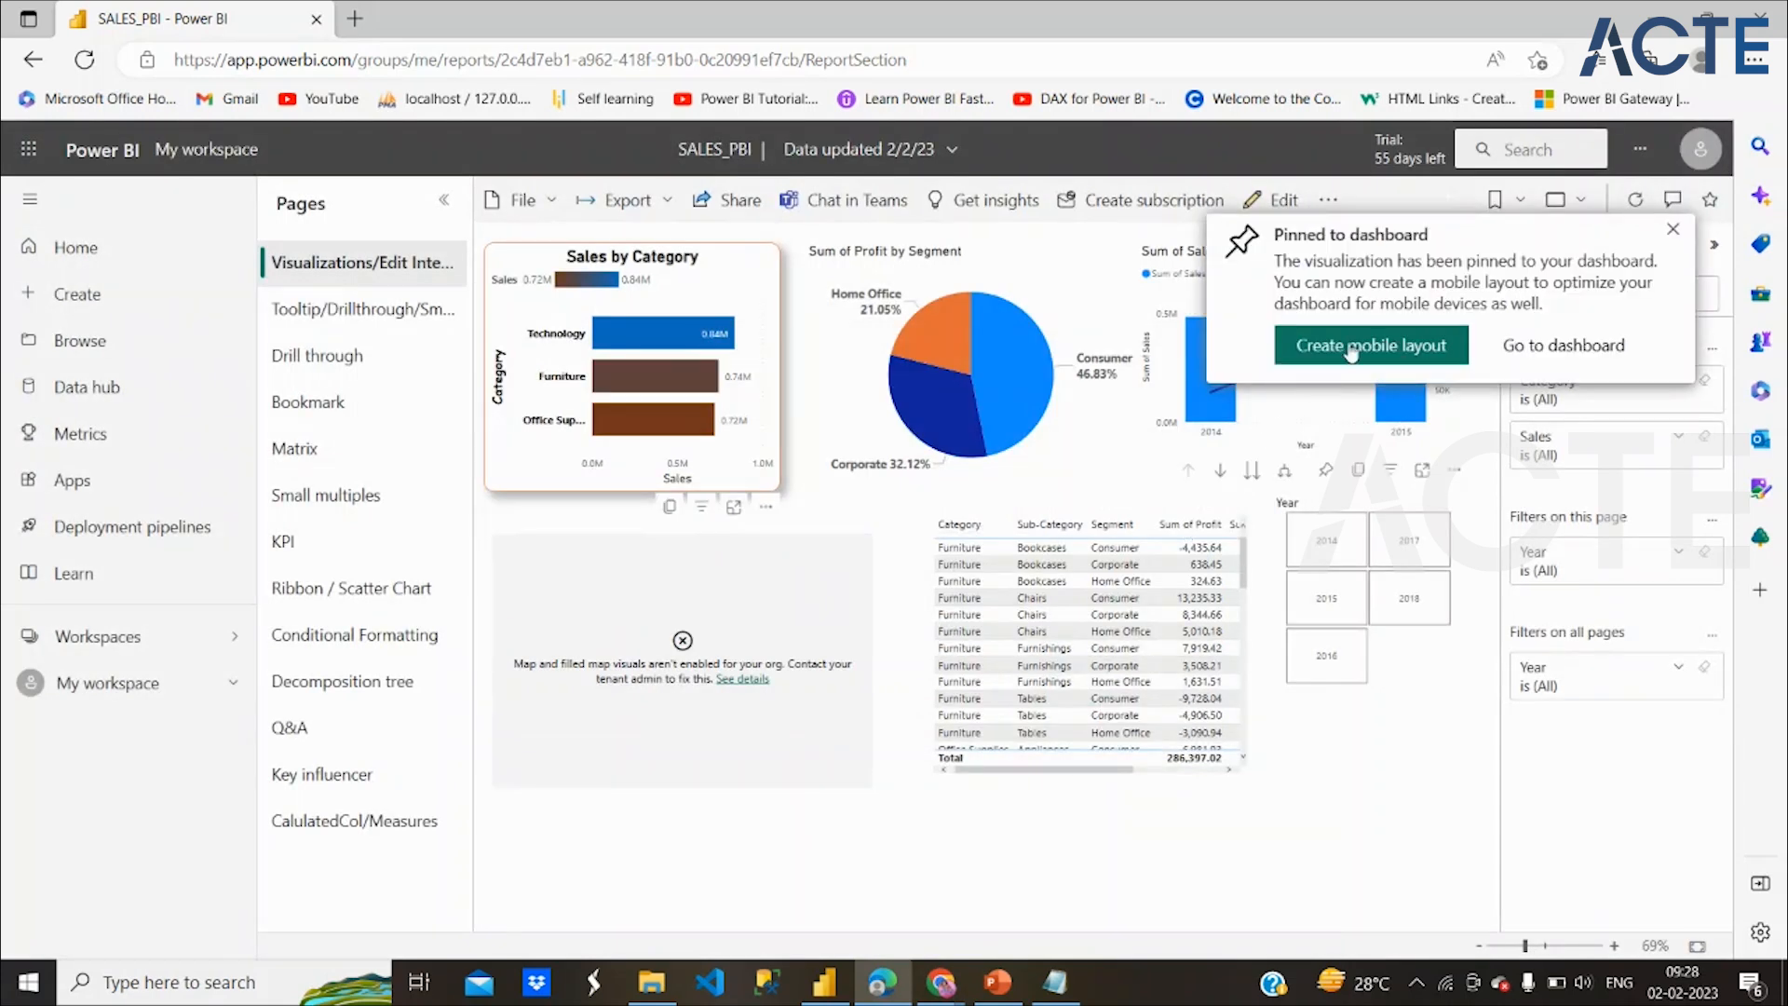
Go to the new dashboard, skipping the security setup and staying signed in, and open the source report from its Sales by Category tile
left_click(1534, 345)
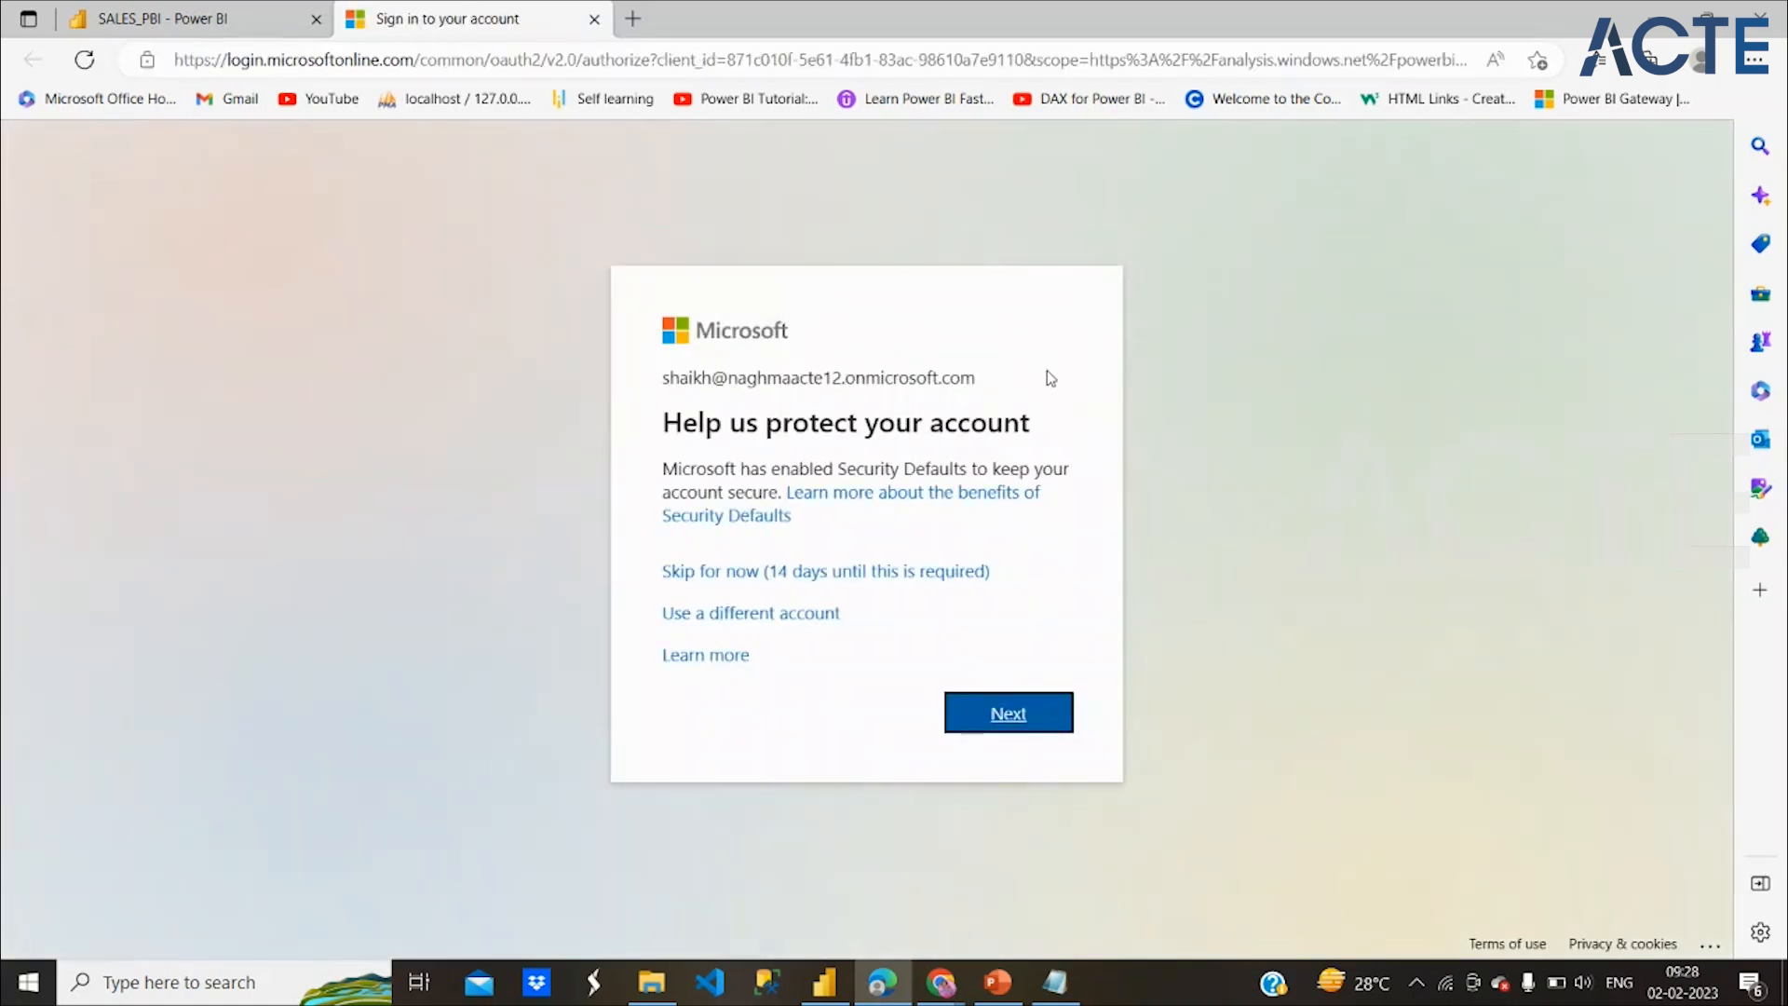
left_click(908, 574)
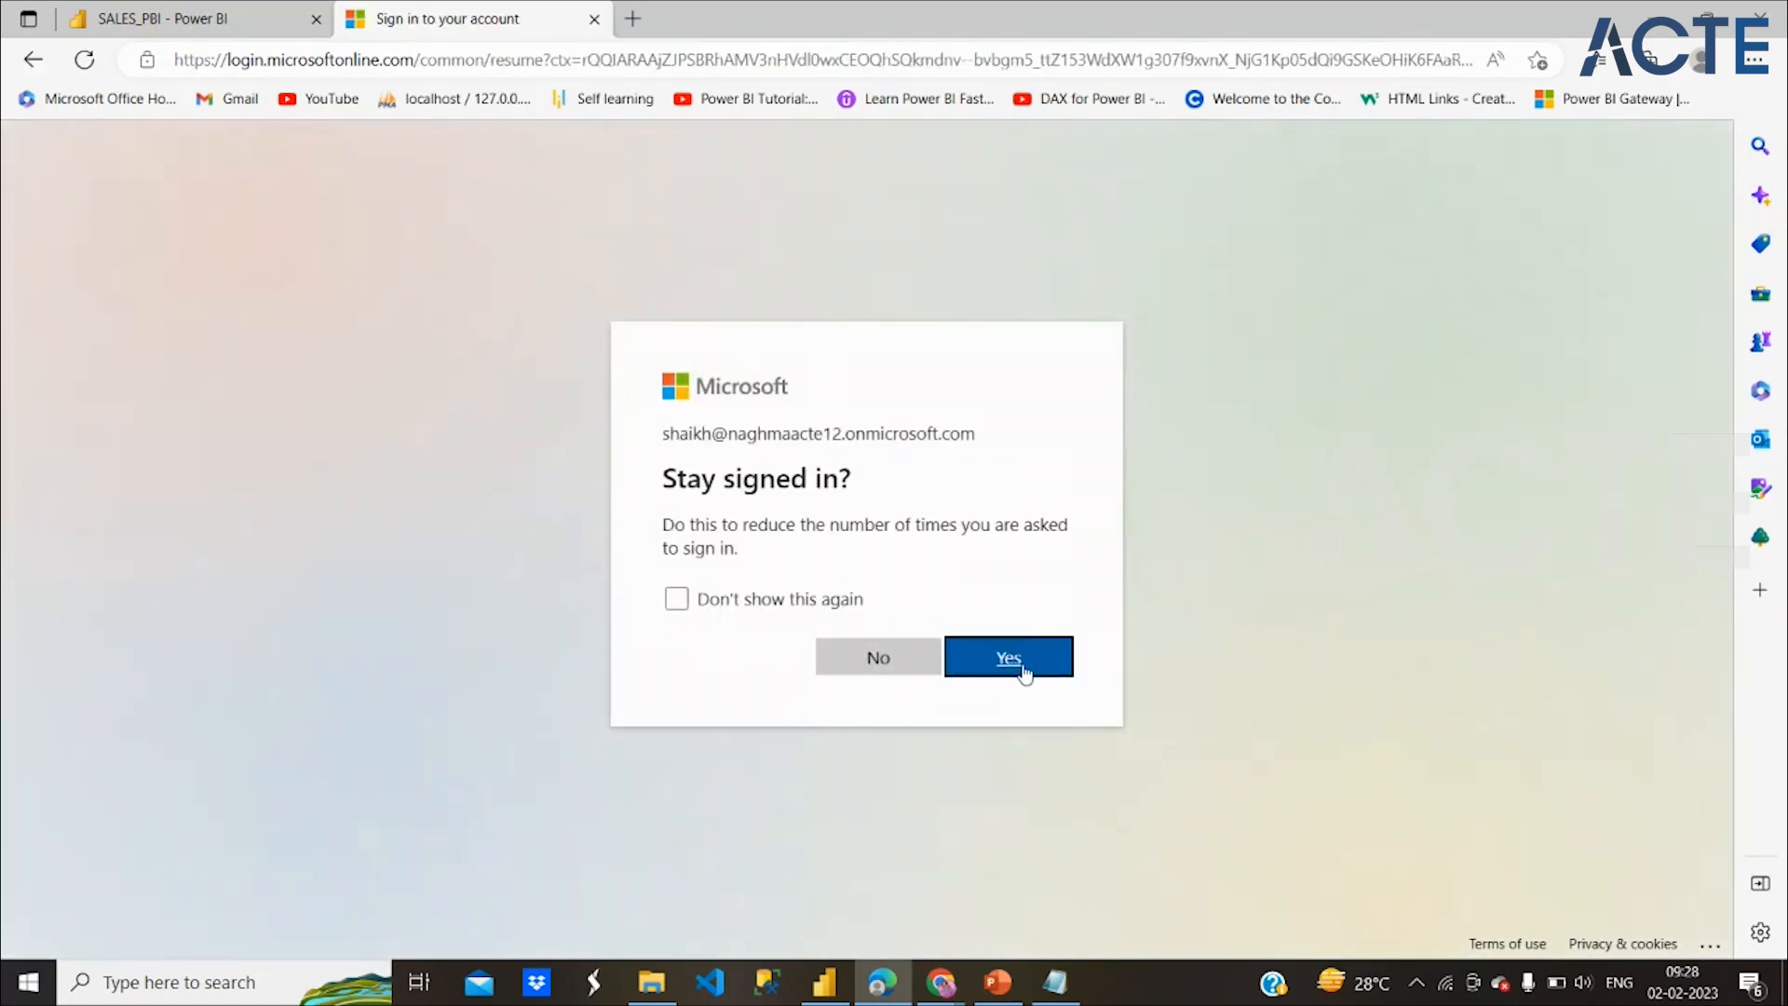
left_click(1020, 662)
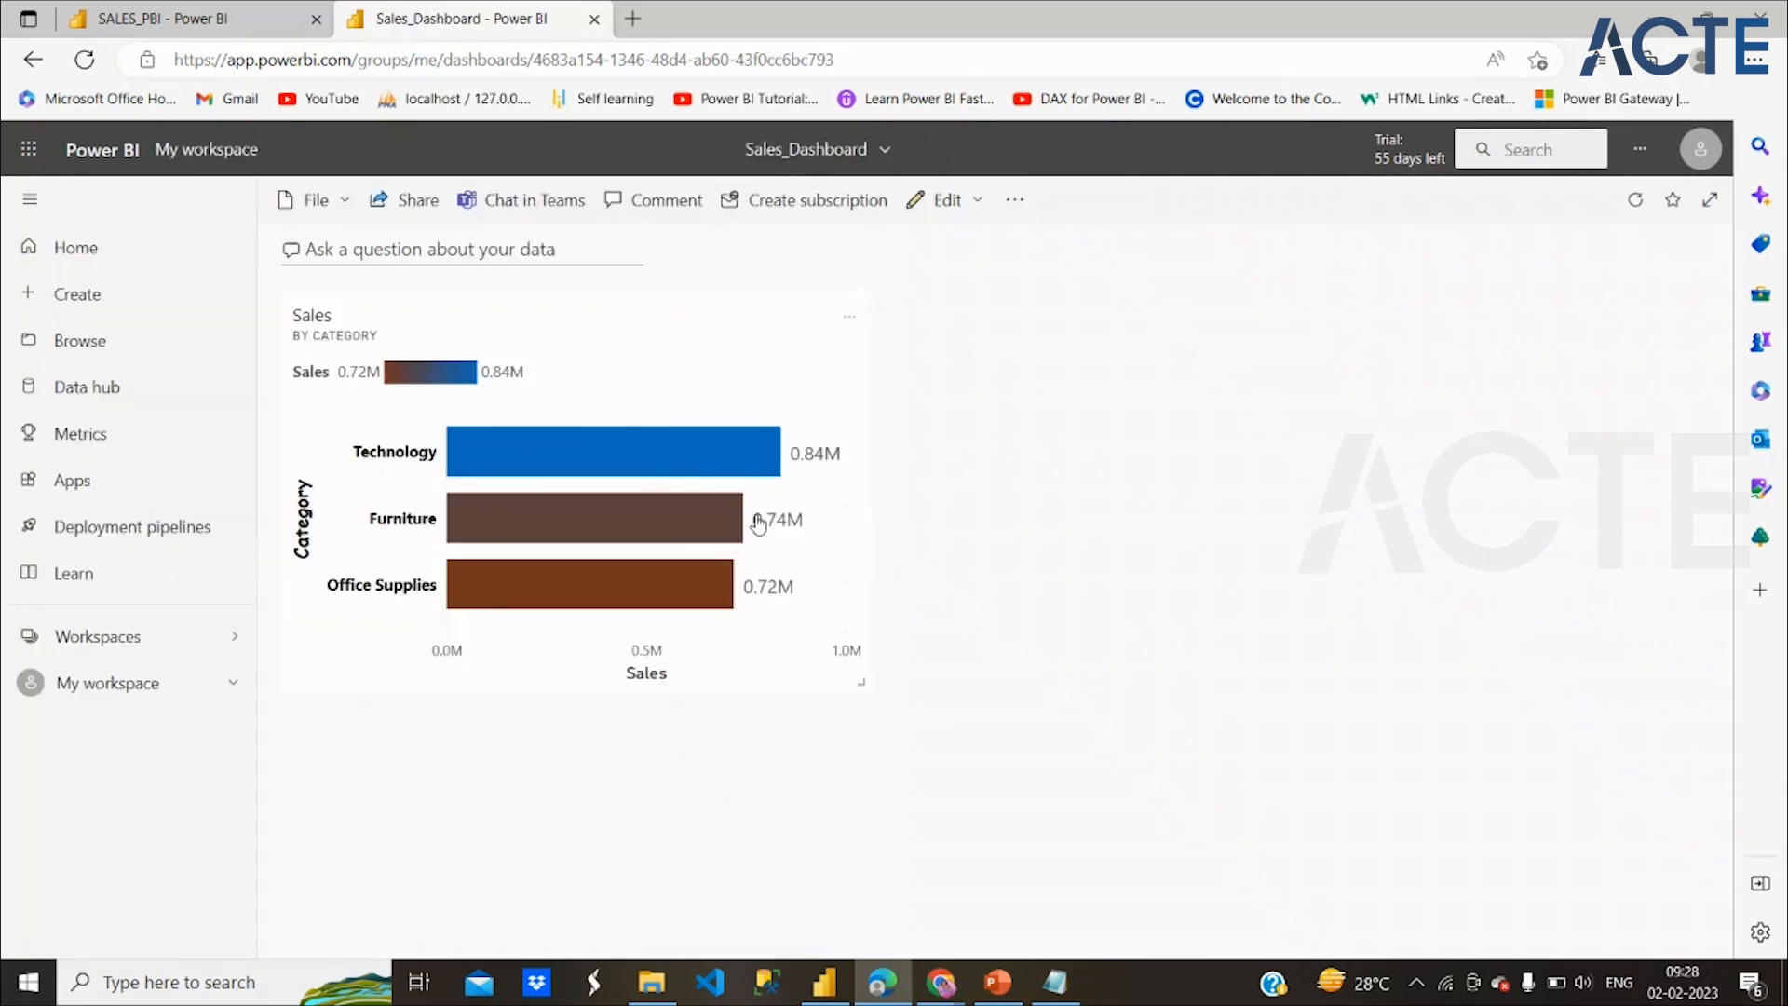
left_click(775, 668)
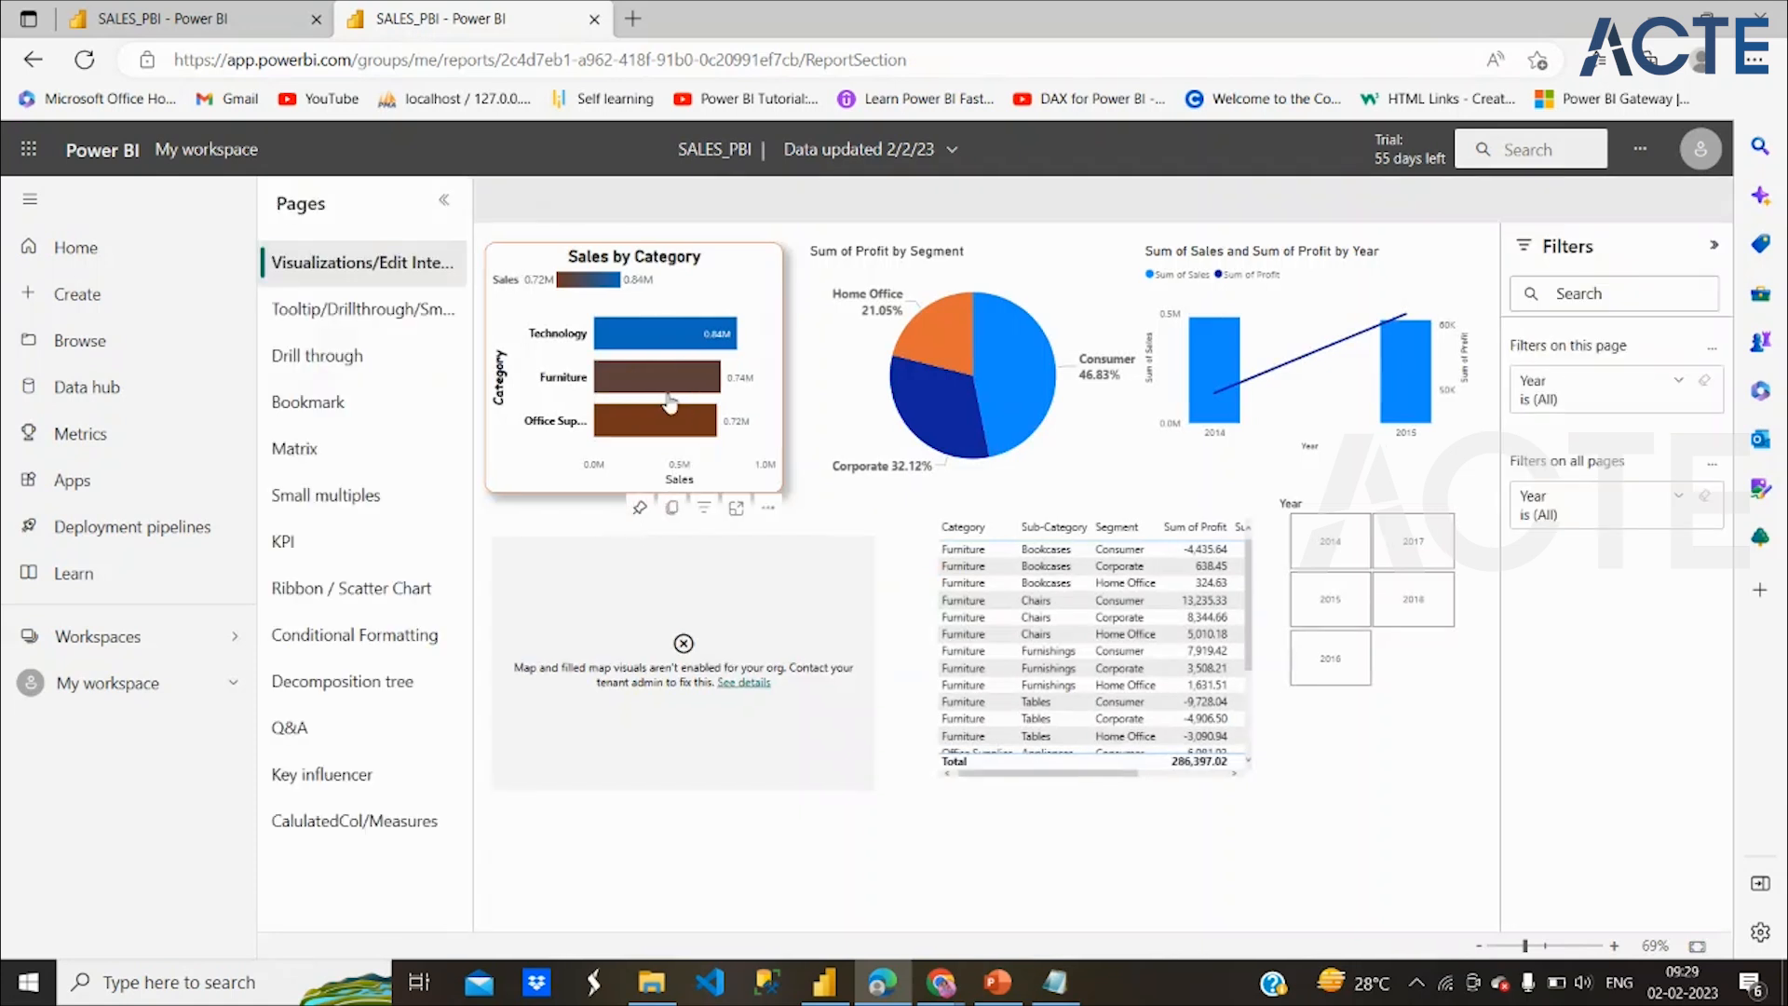
Reopen Sales_Dashboard from My workspace and narrow the Sales by Category tile to about half its original width
left_click(233, 683)
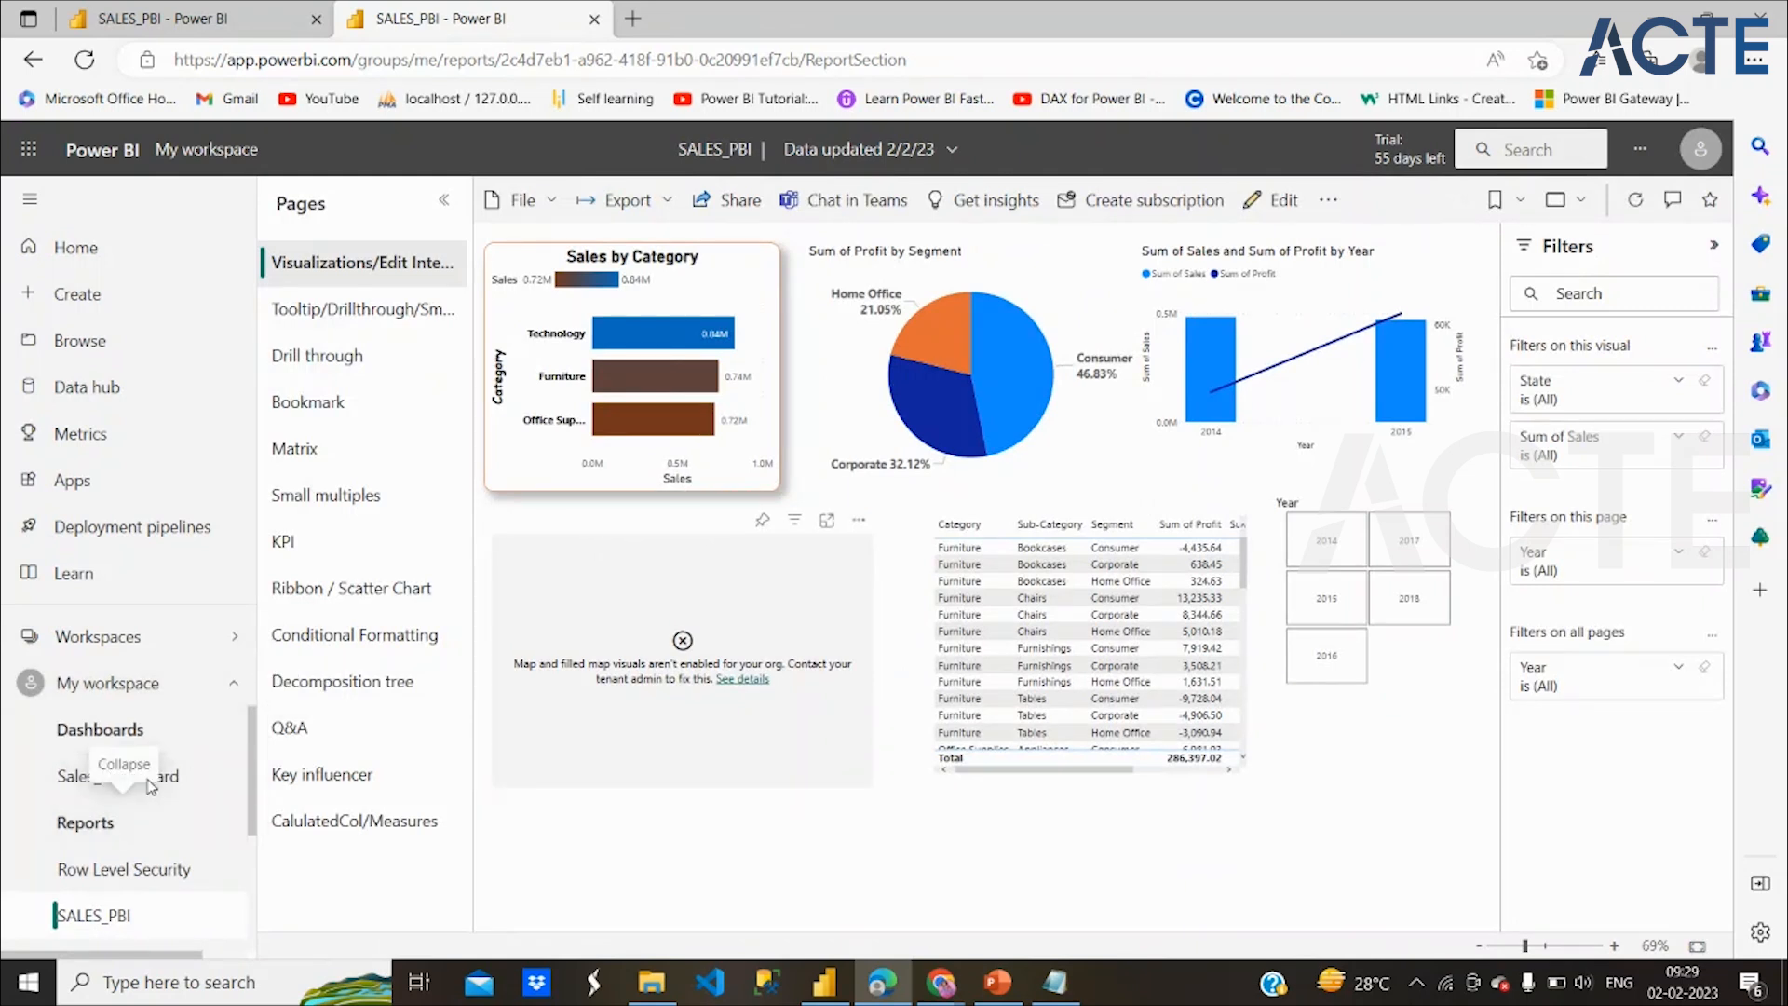
left_click(159, 777)
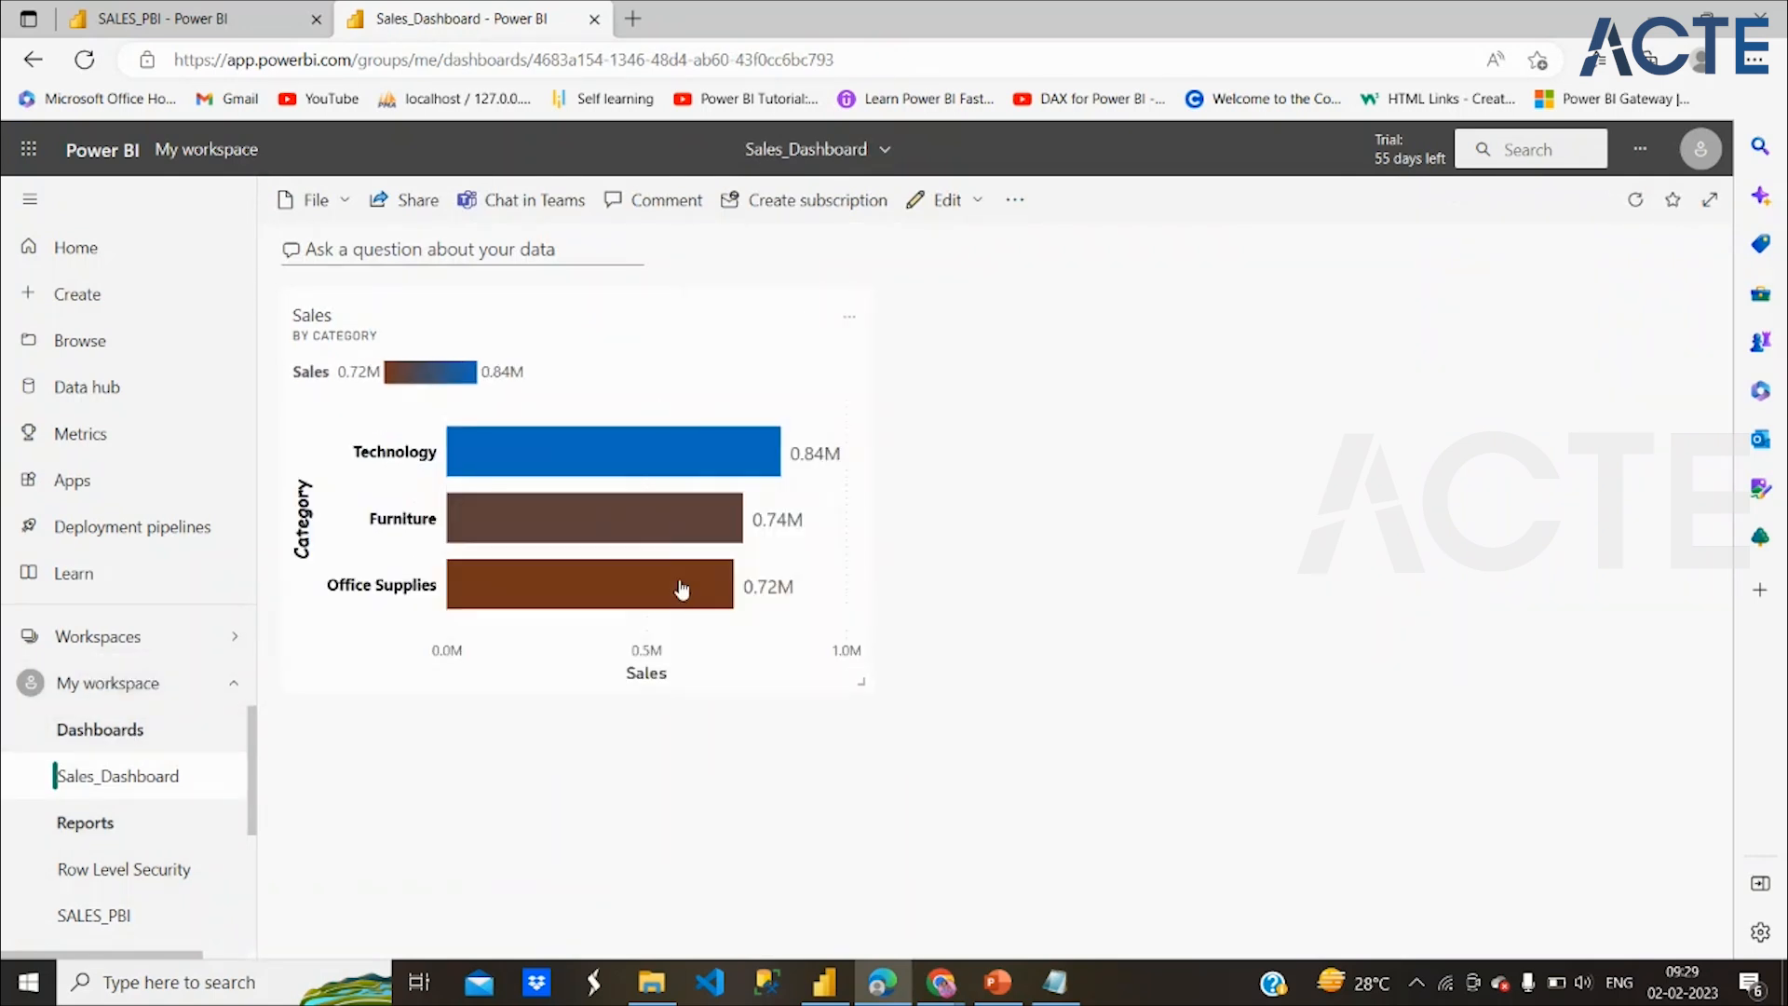
left_click_drag(861, 683, 1164, 689)
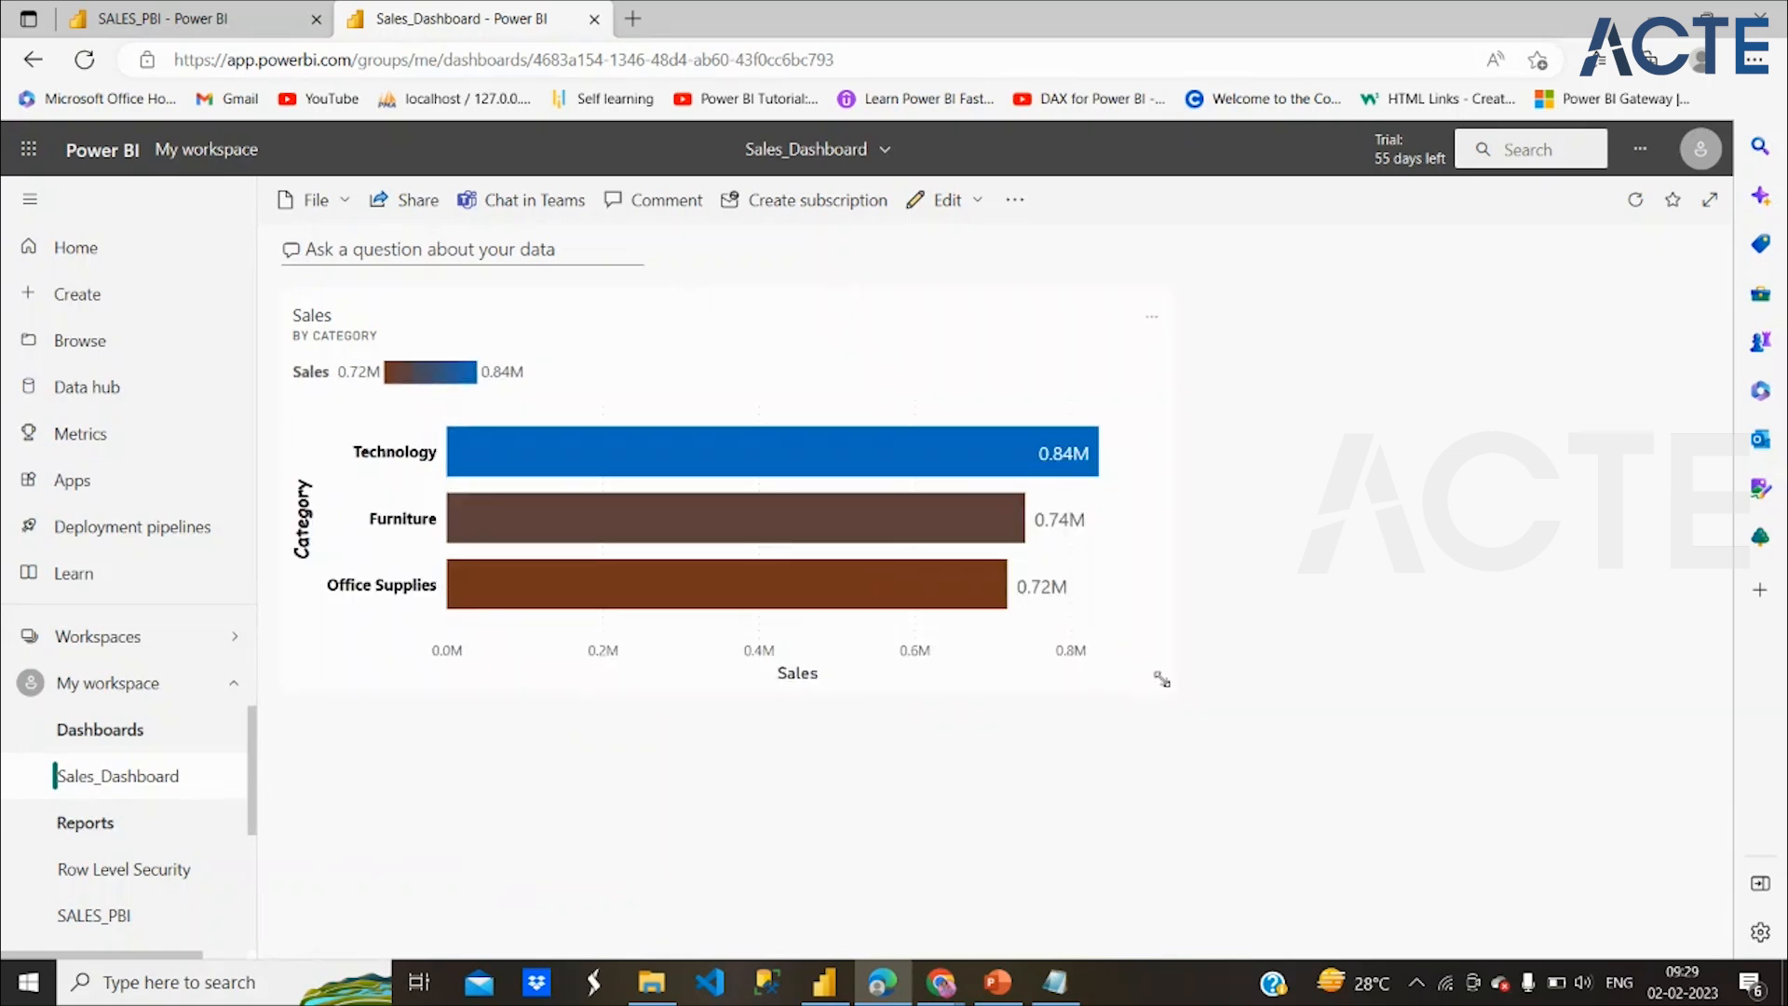
left_click_drag(1161, 686, 573, 662)
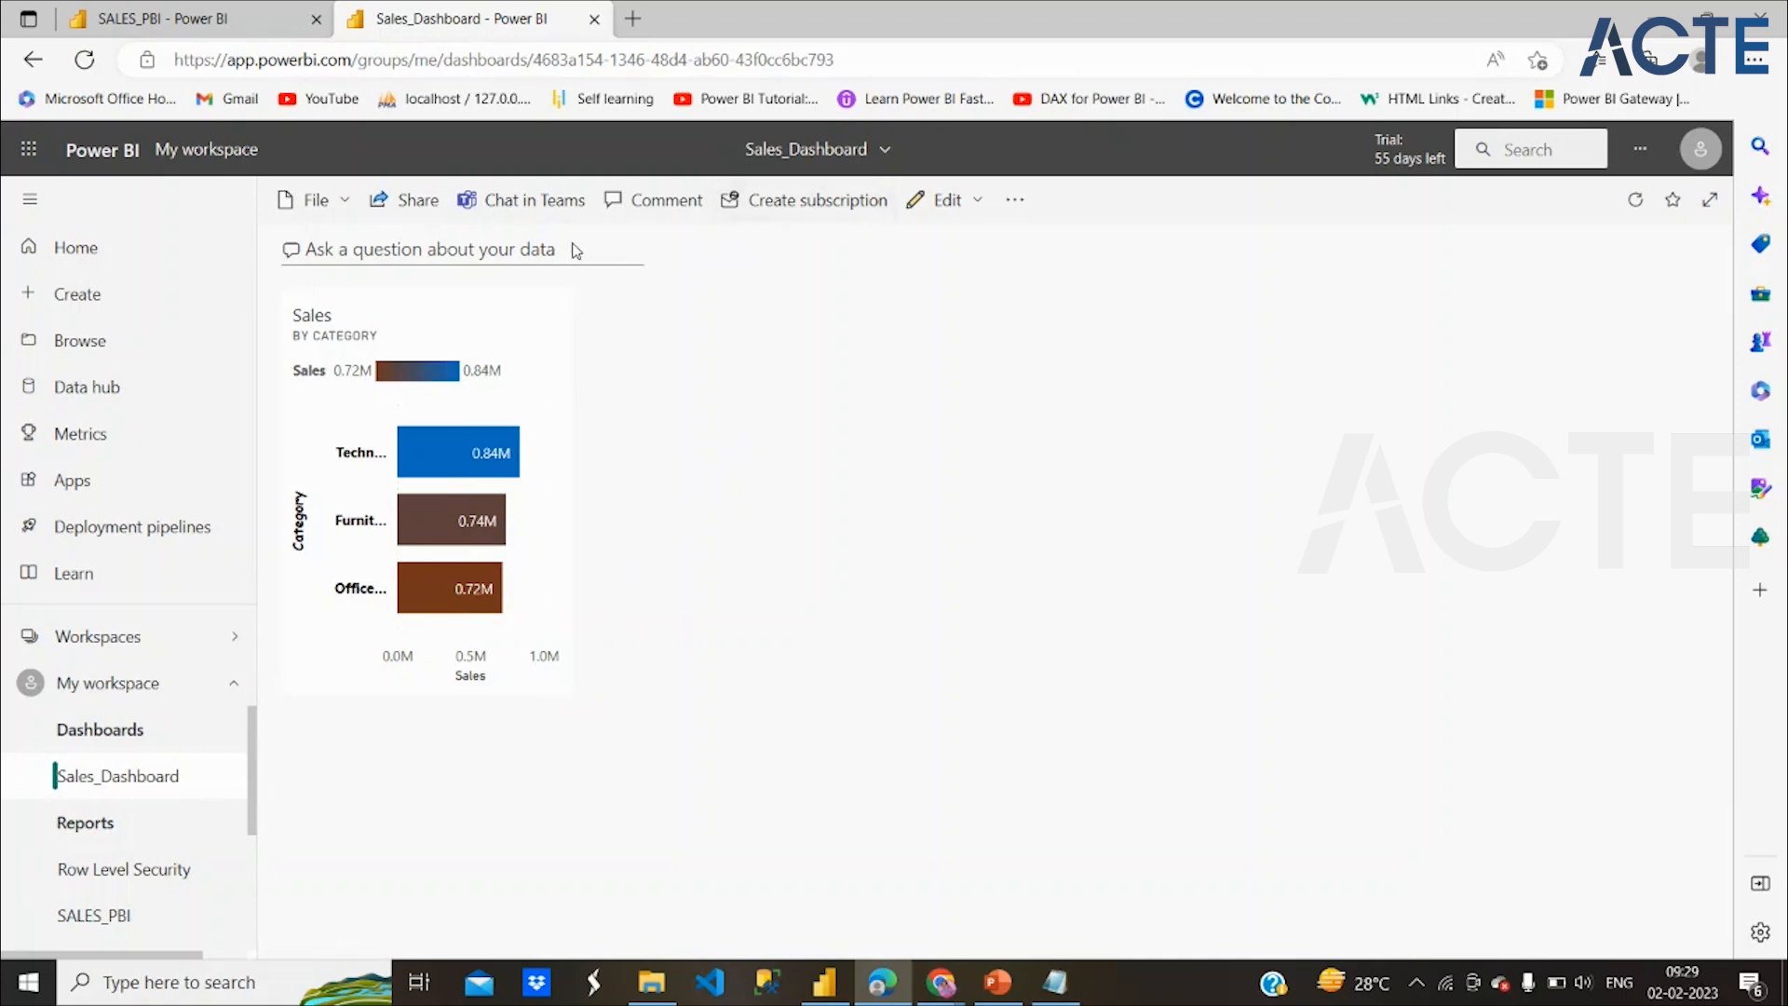
Return to the SALES_PBI report and pin the Sum of Profit by Segment and Sum of Sales and Sum of Profit by Year charts to Sales_Dashboard
left_click(513, 390)
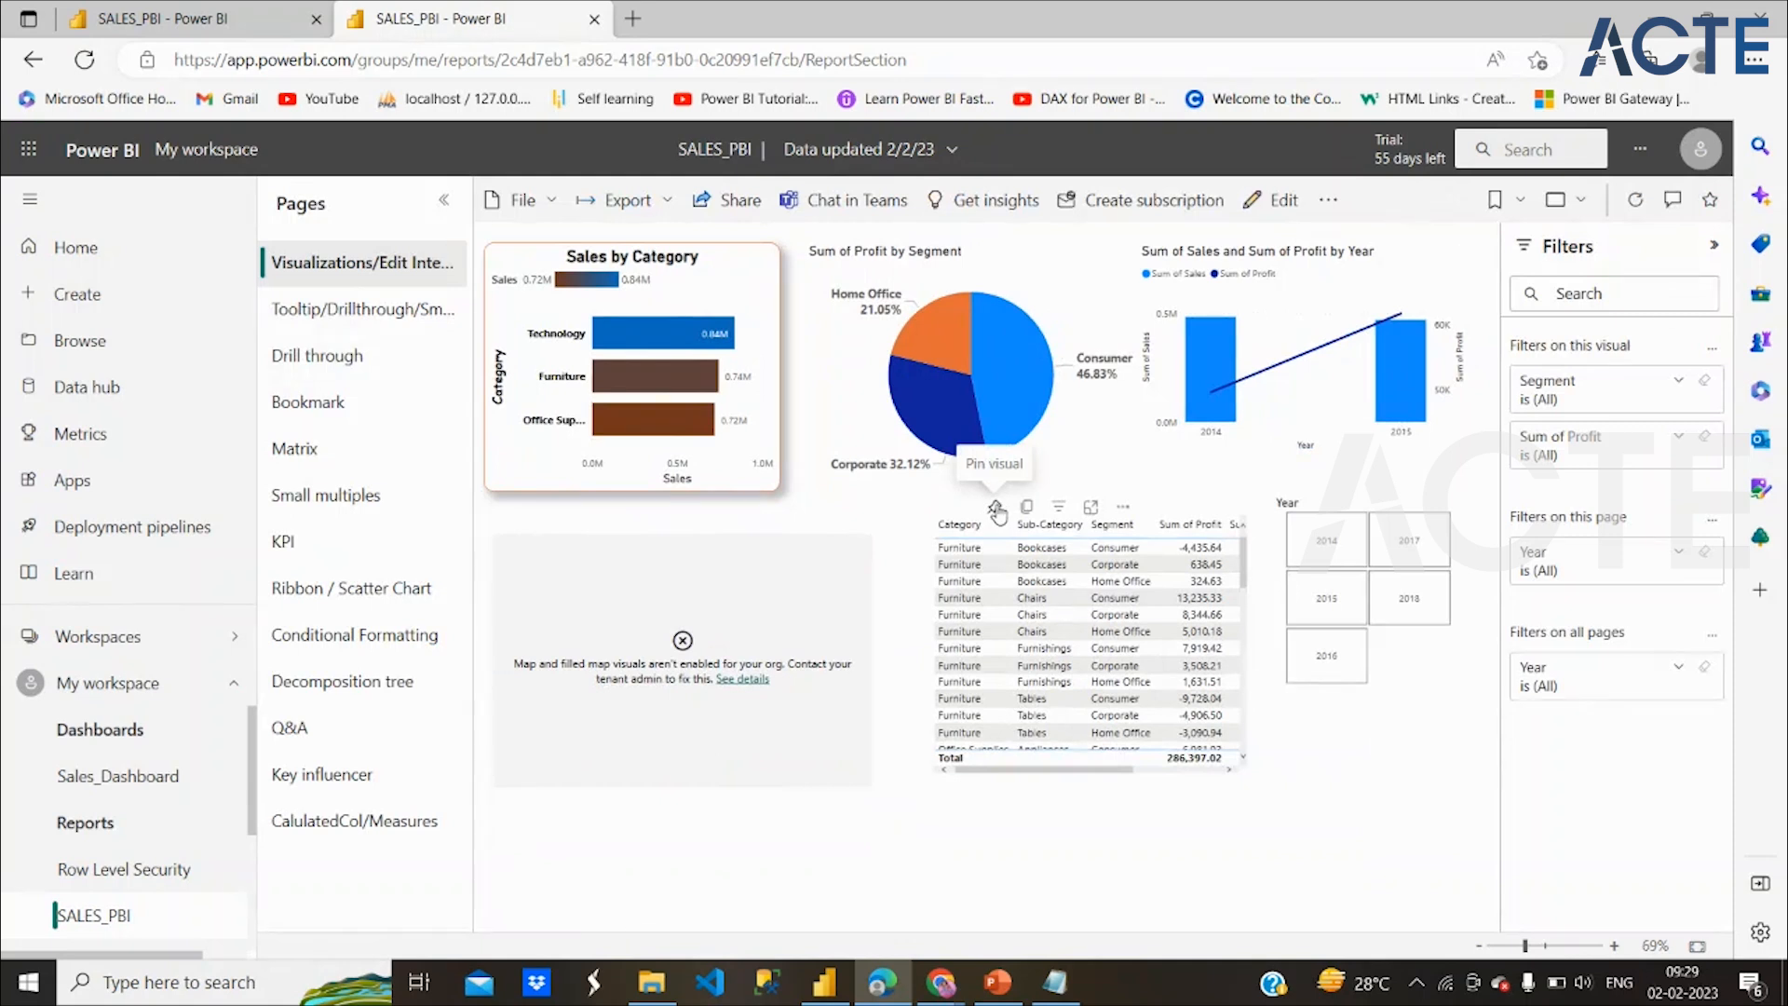
left_click(995, 507)
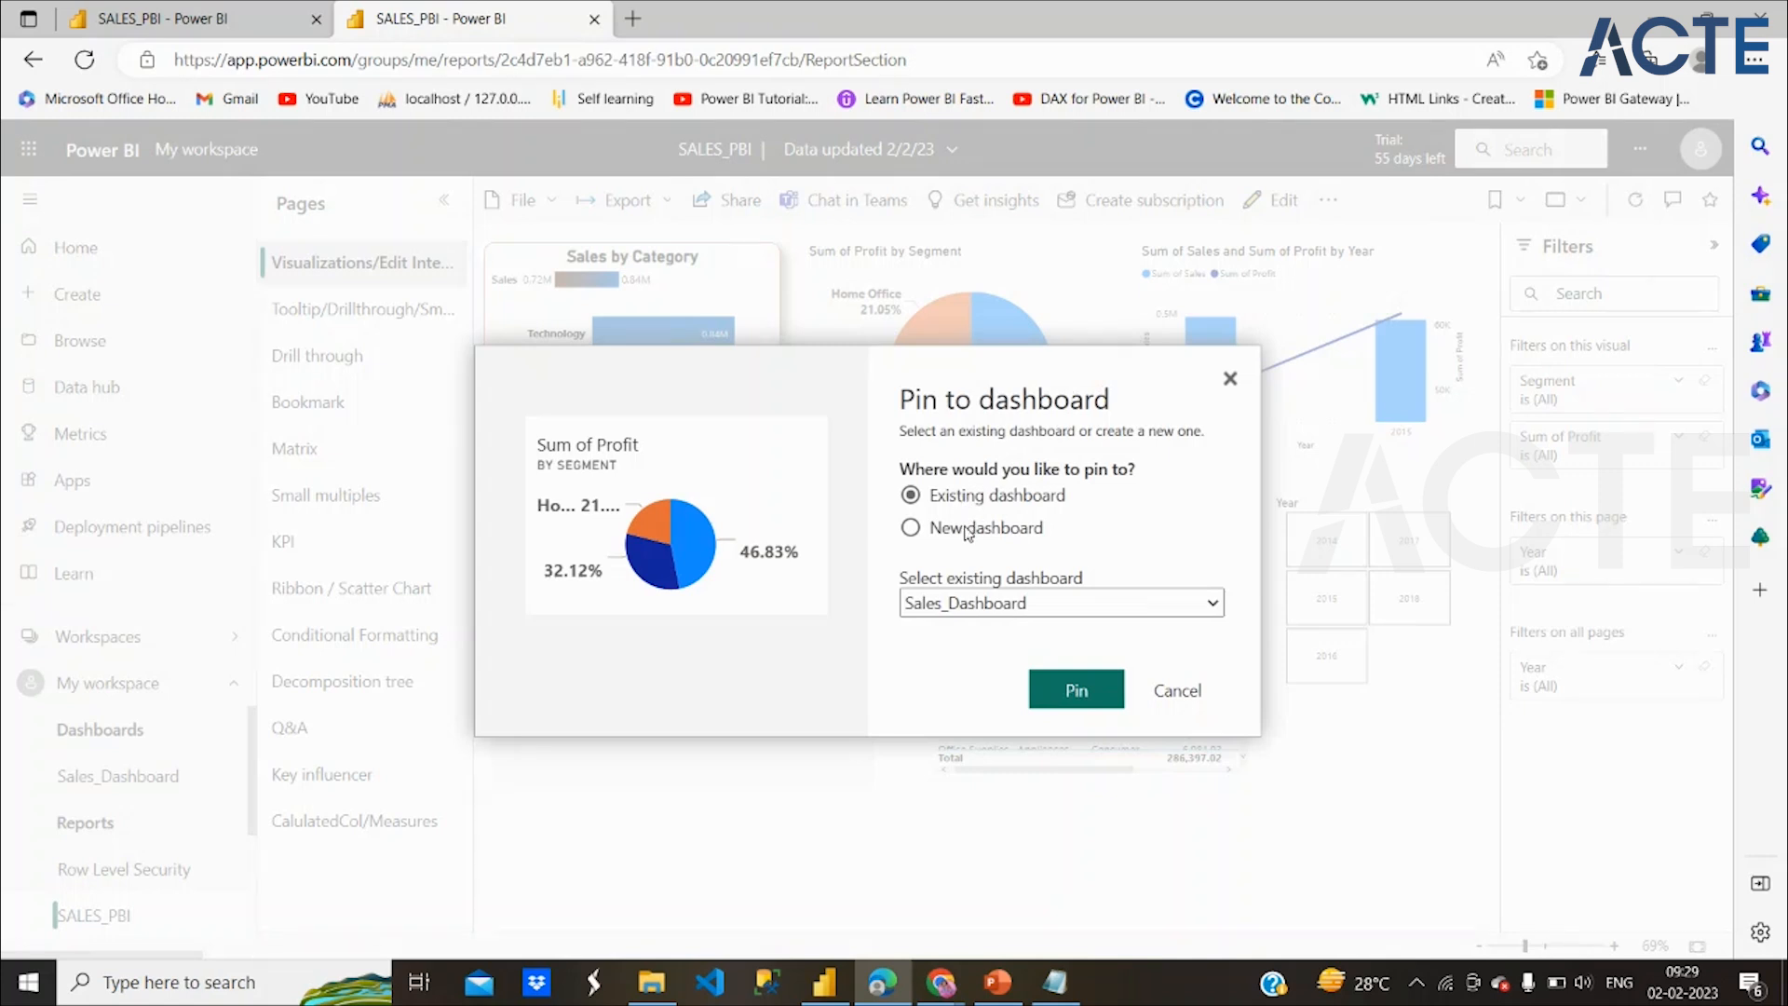
left_click(1076, 691)
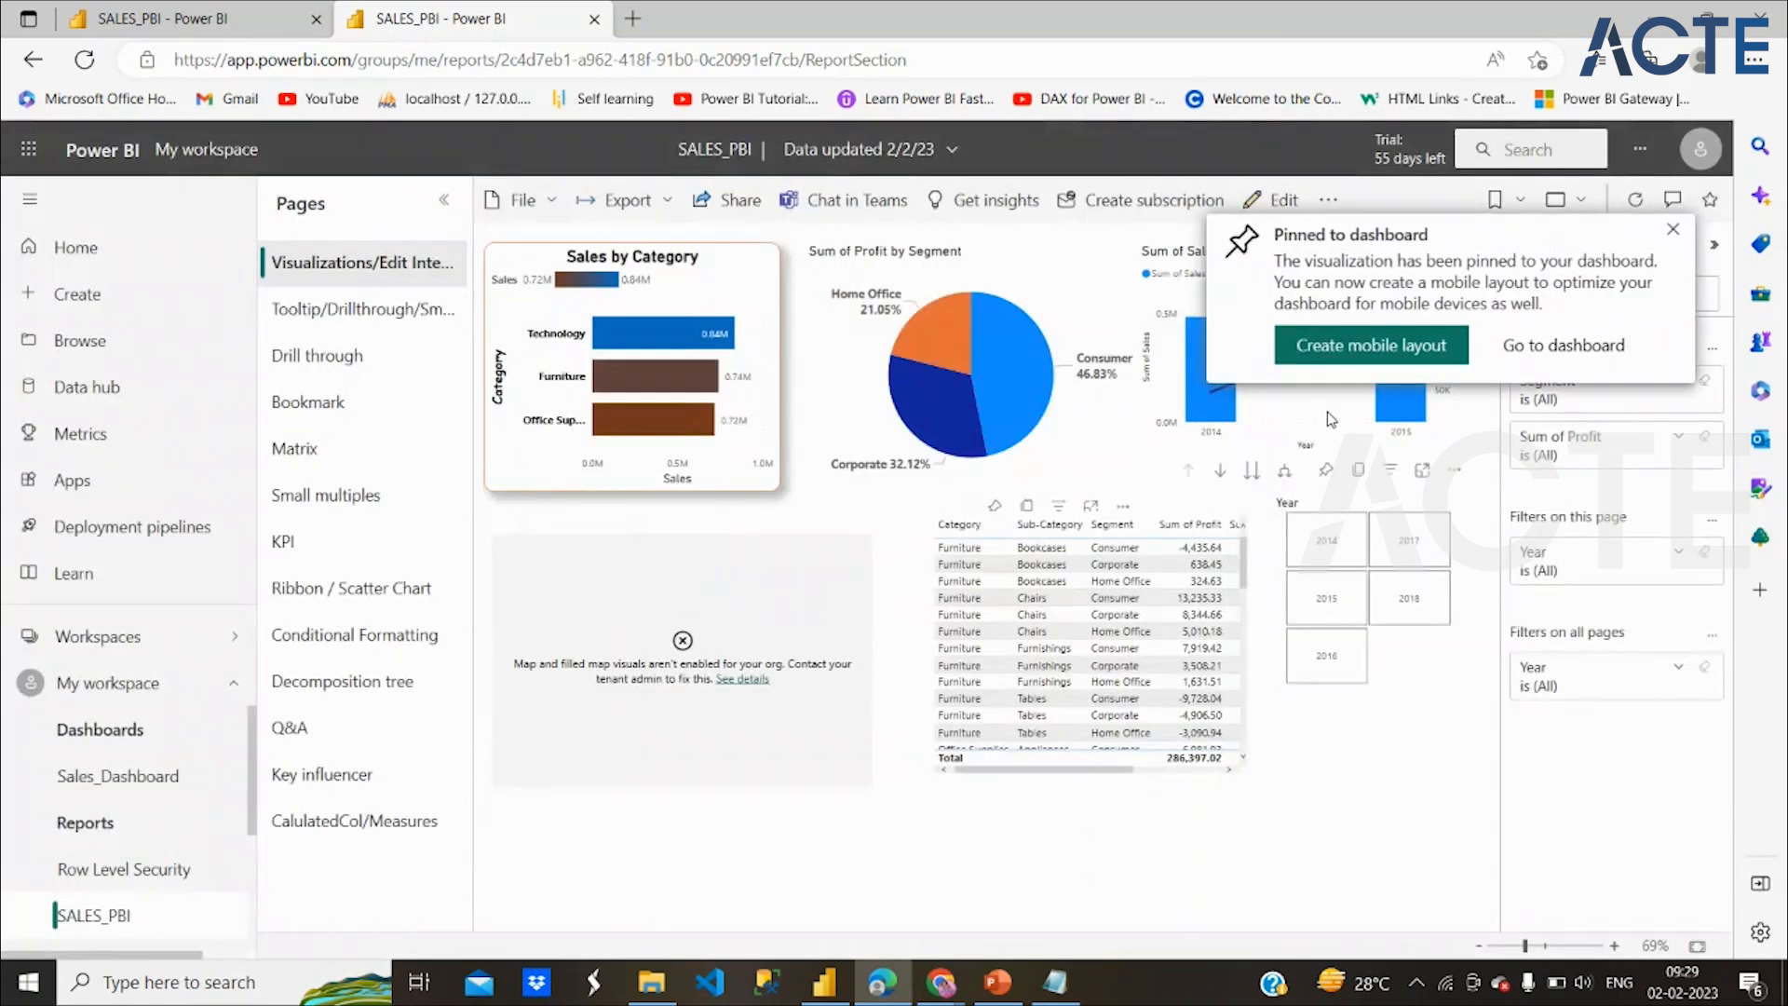
left_click(1325, 472)
left_click(1069, 689)
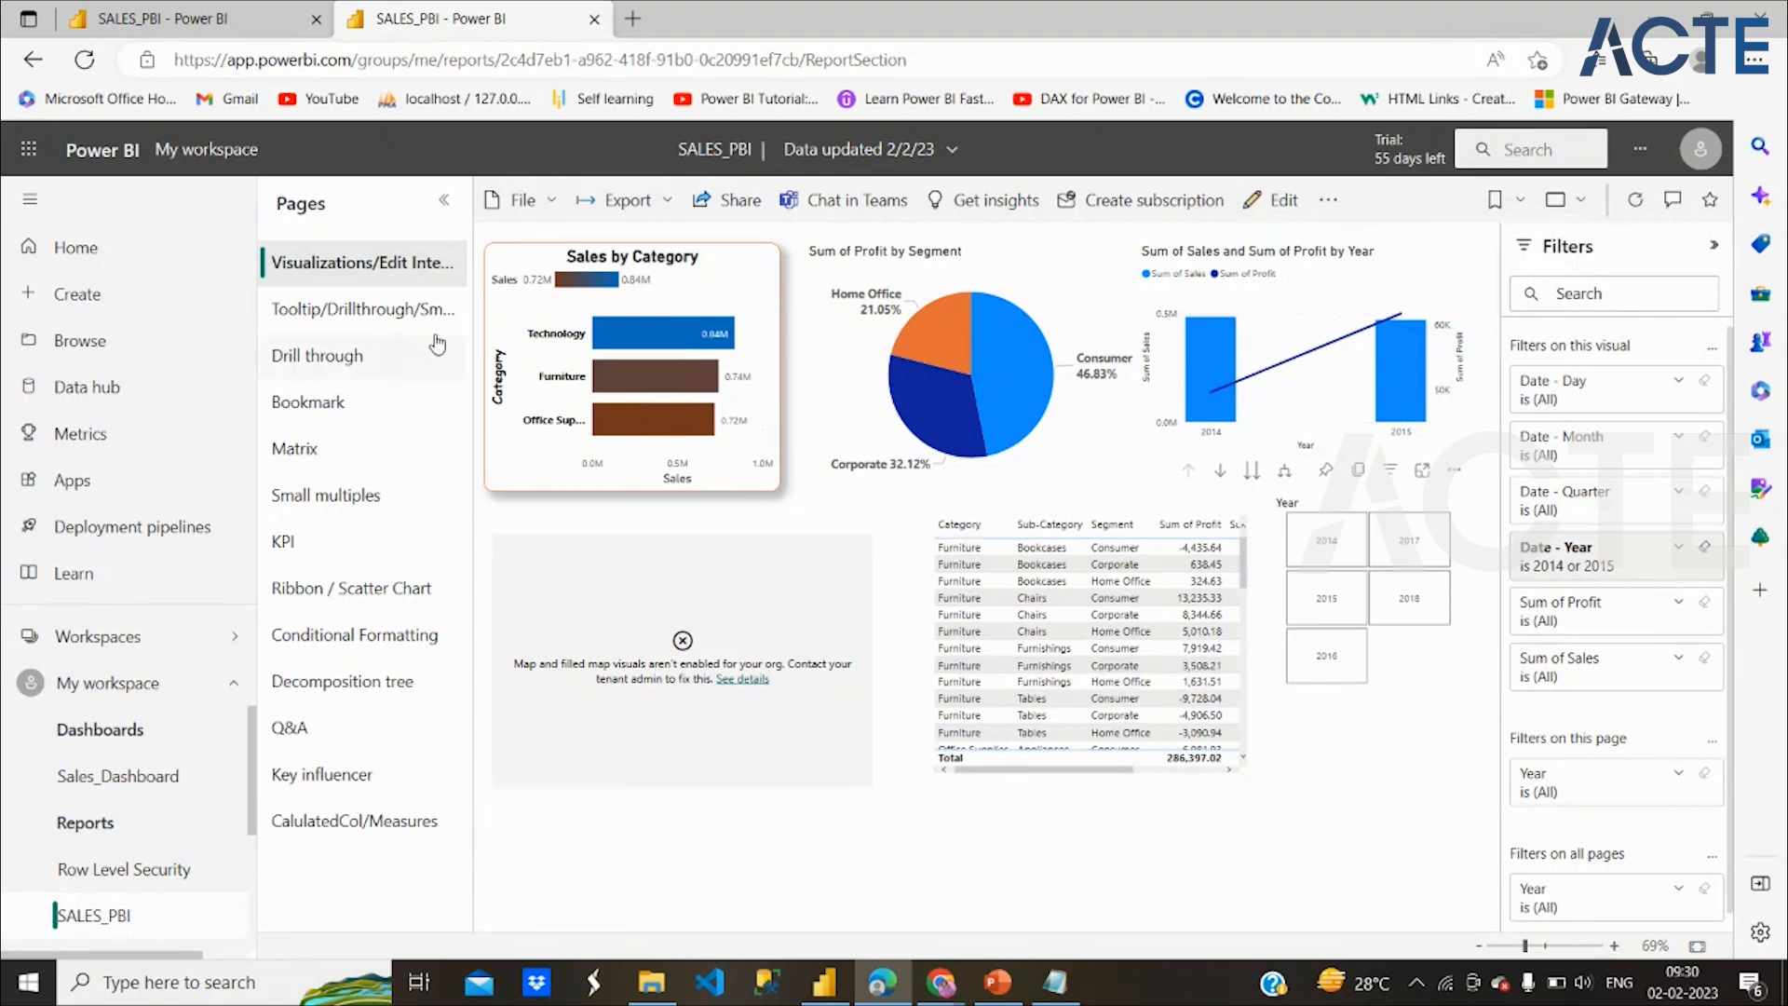
From the Tooltip/Drillthrough report page, pin the card showing Sum of Profit, Sum of Quantity and Sum of Discount to the existing Sales_Dashboard
left_click(345, 314)
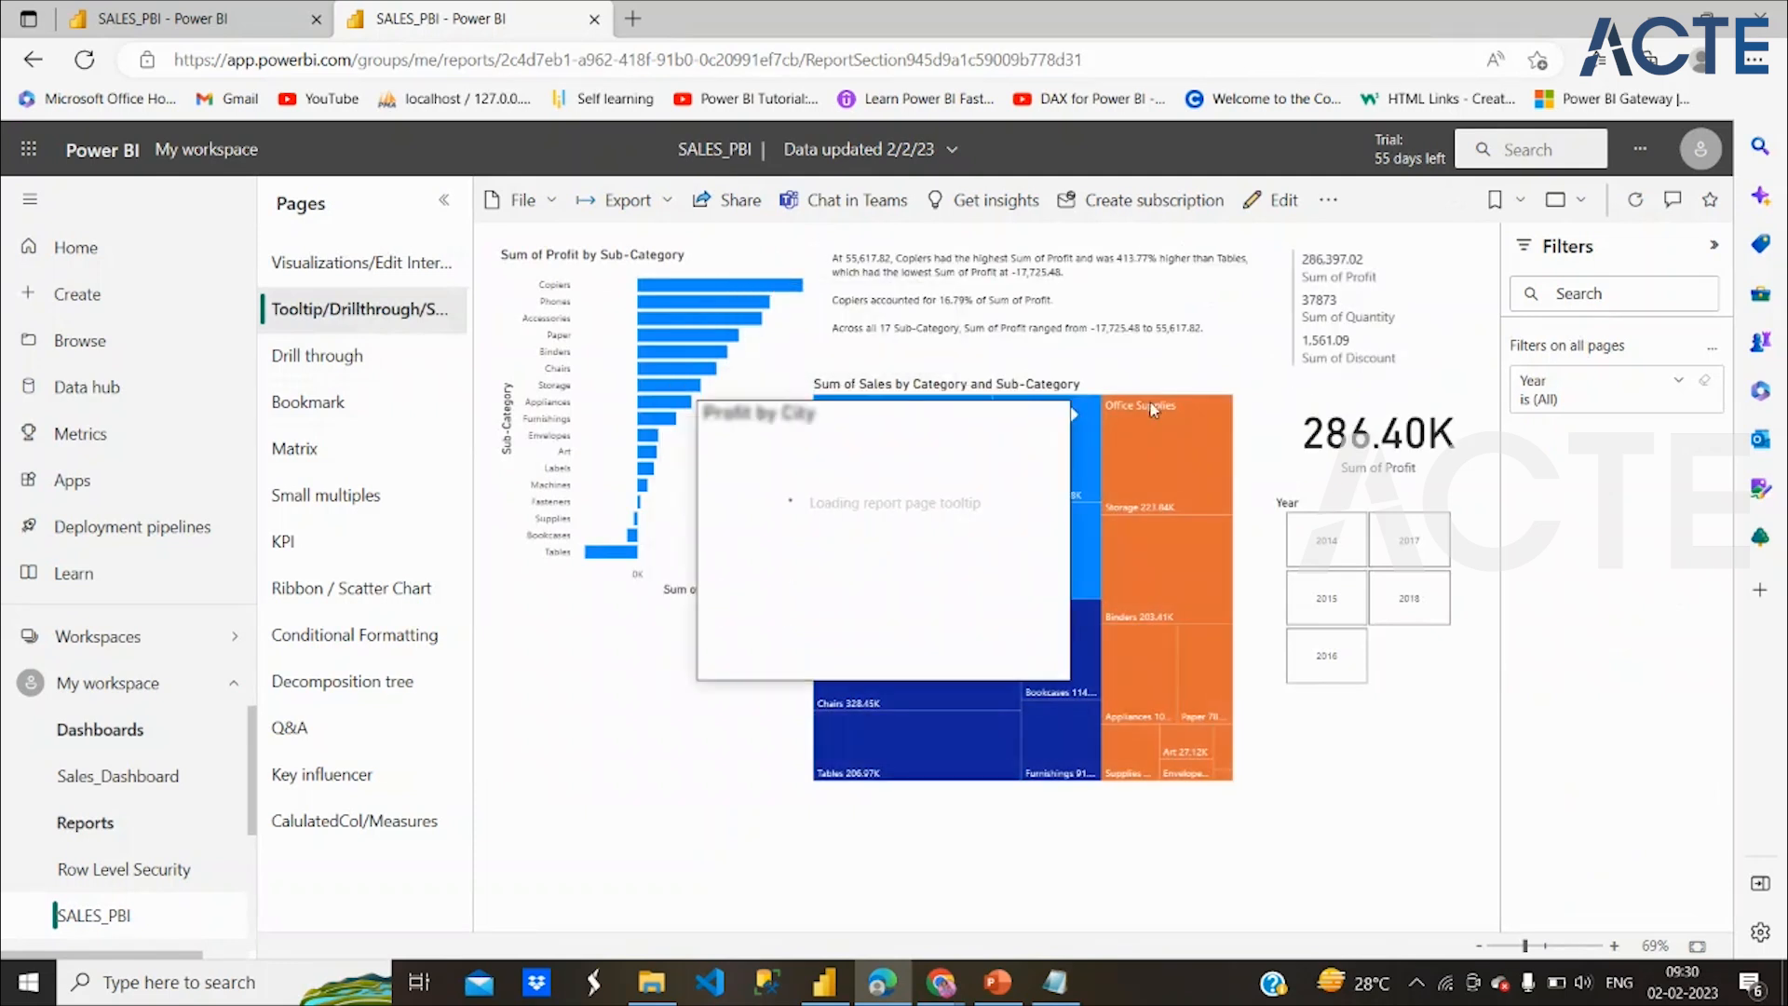
left_click(1356, 446)
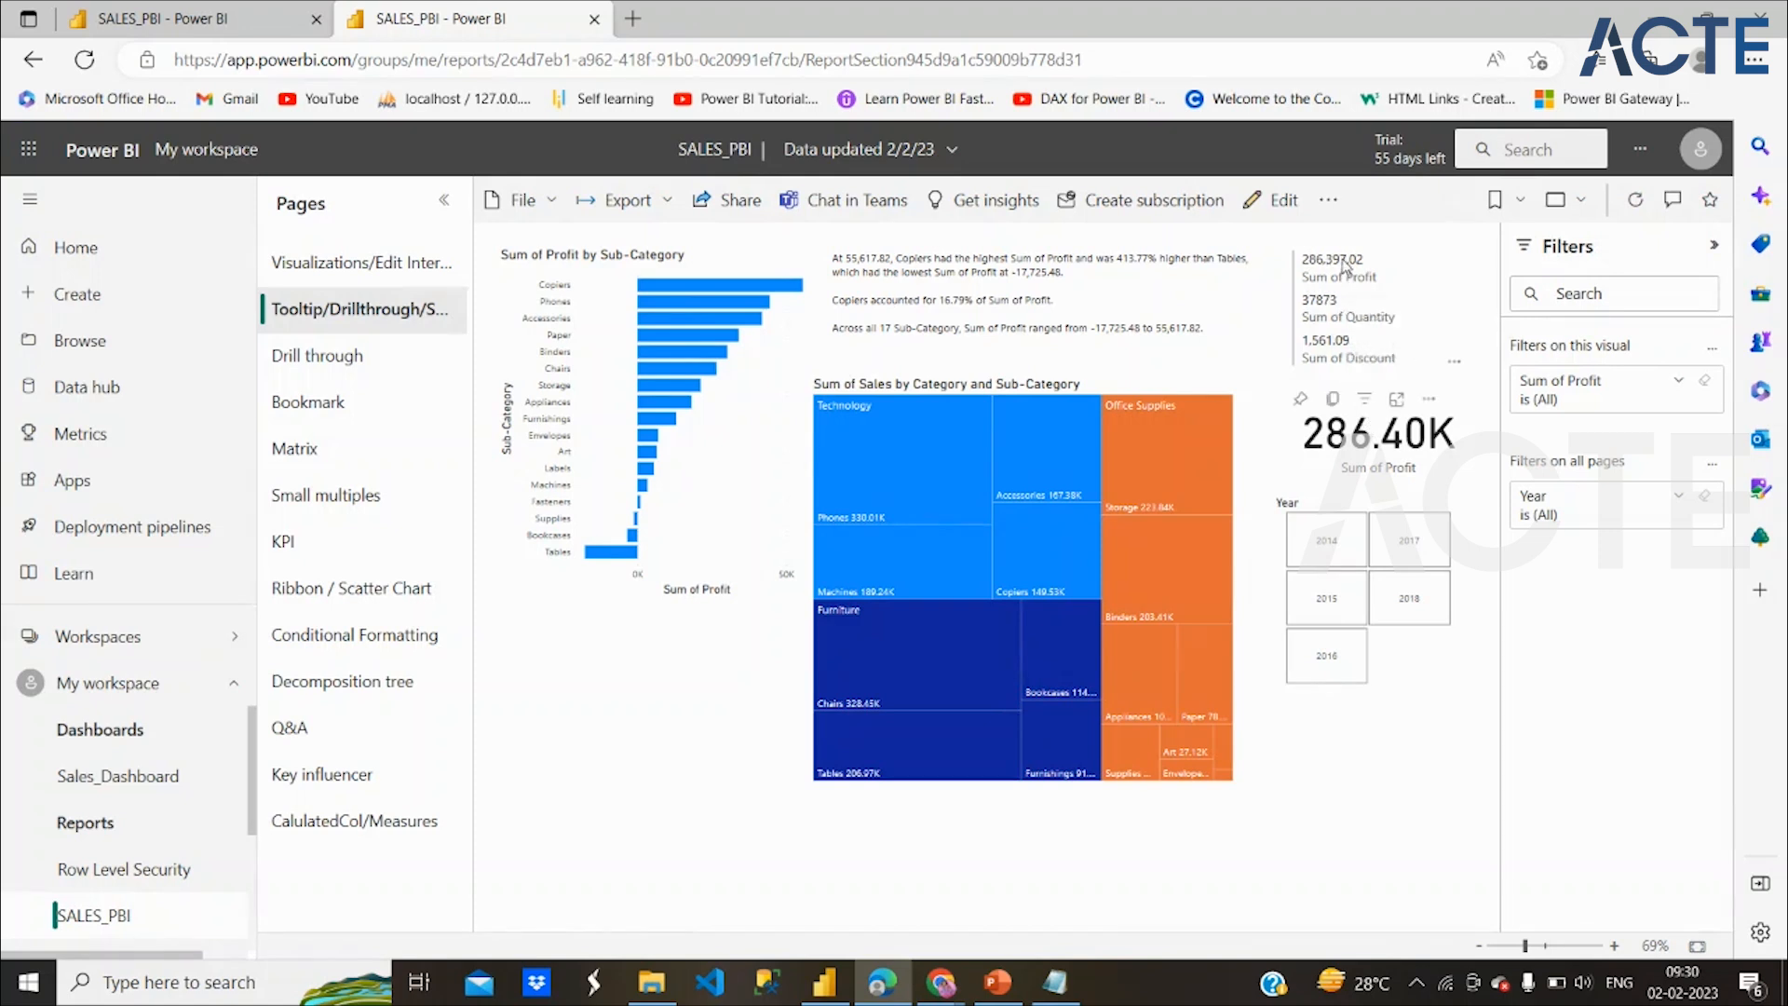
left_click(1301, 400)
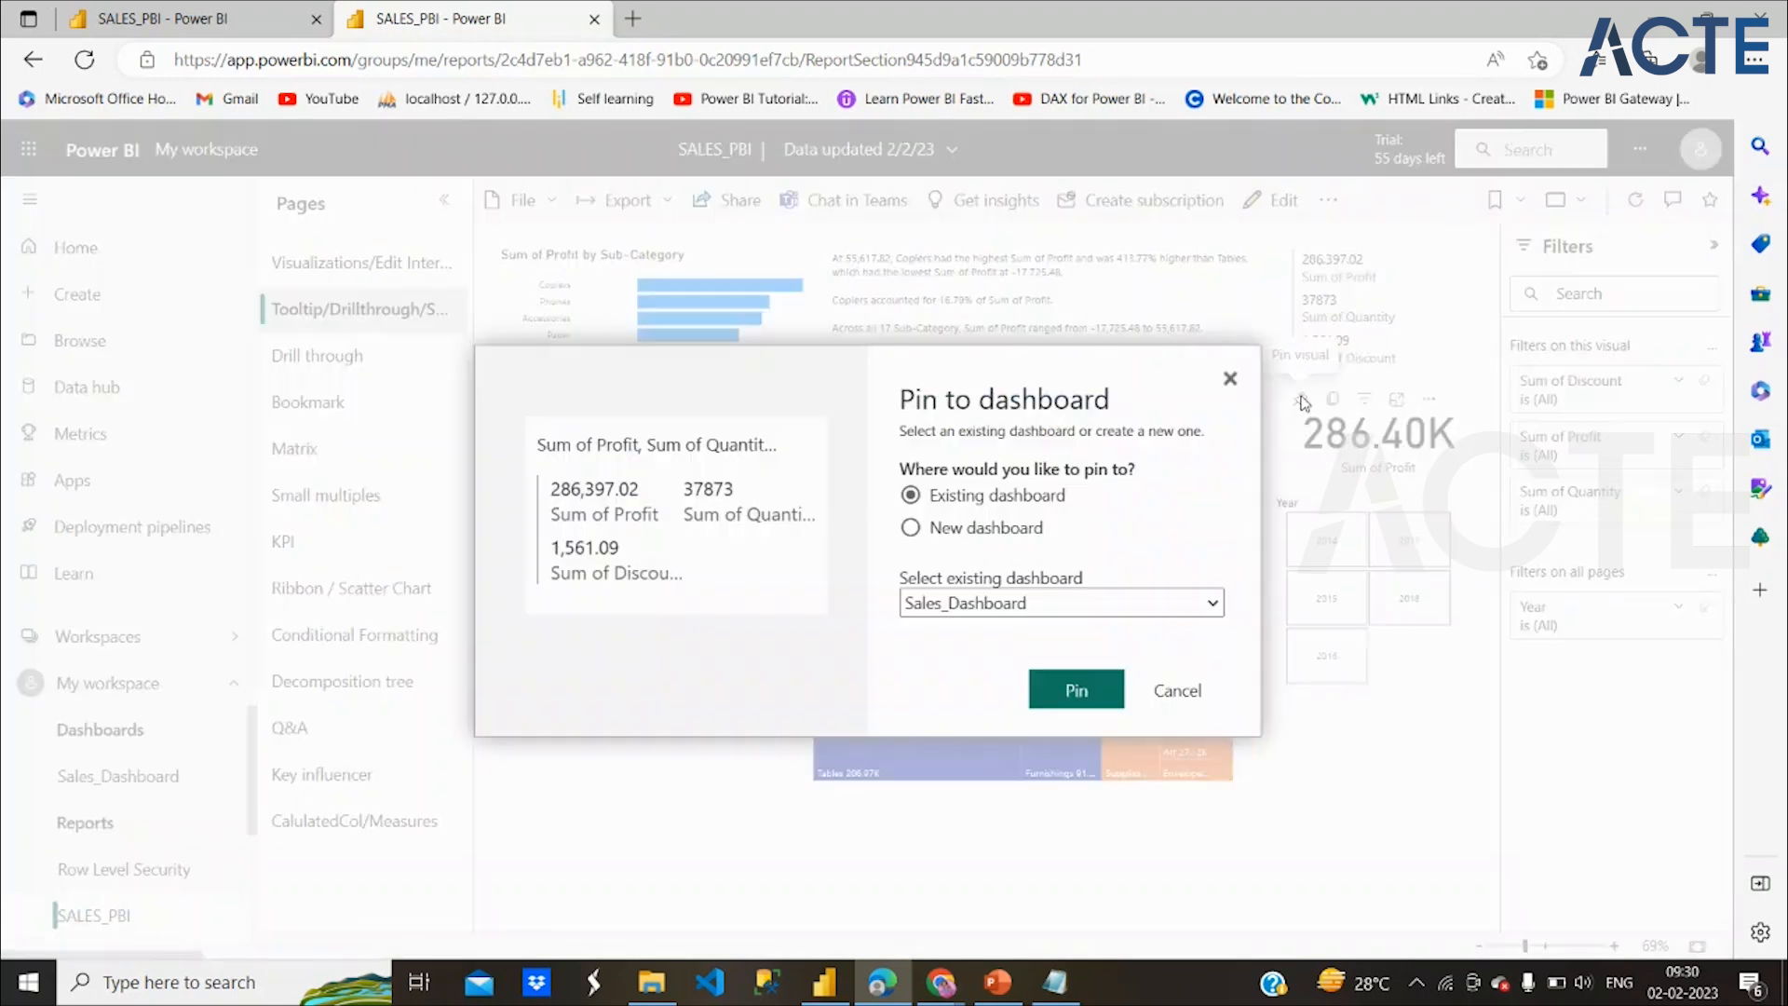
left_click(1085, 689)
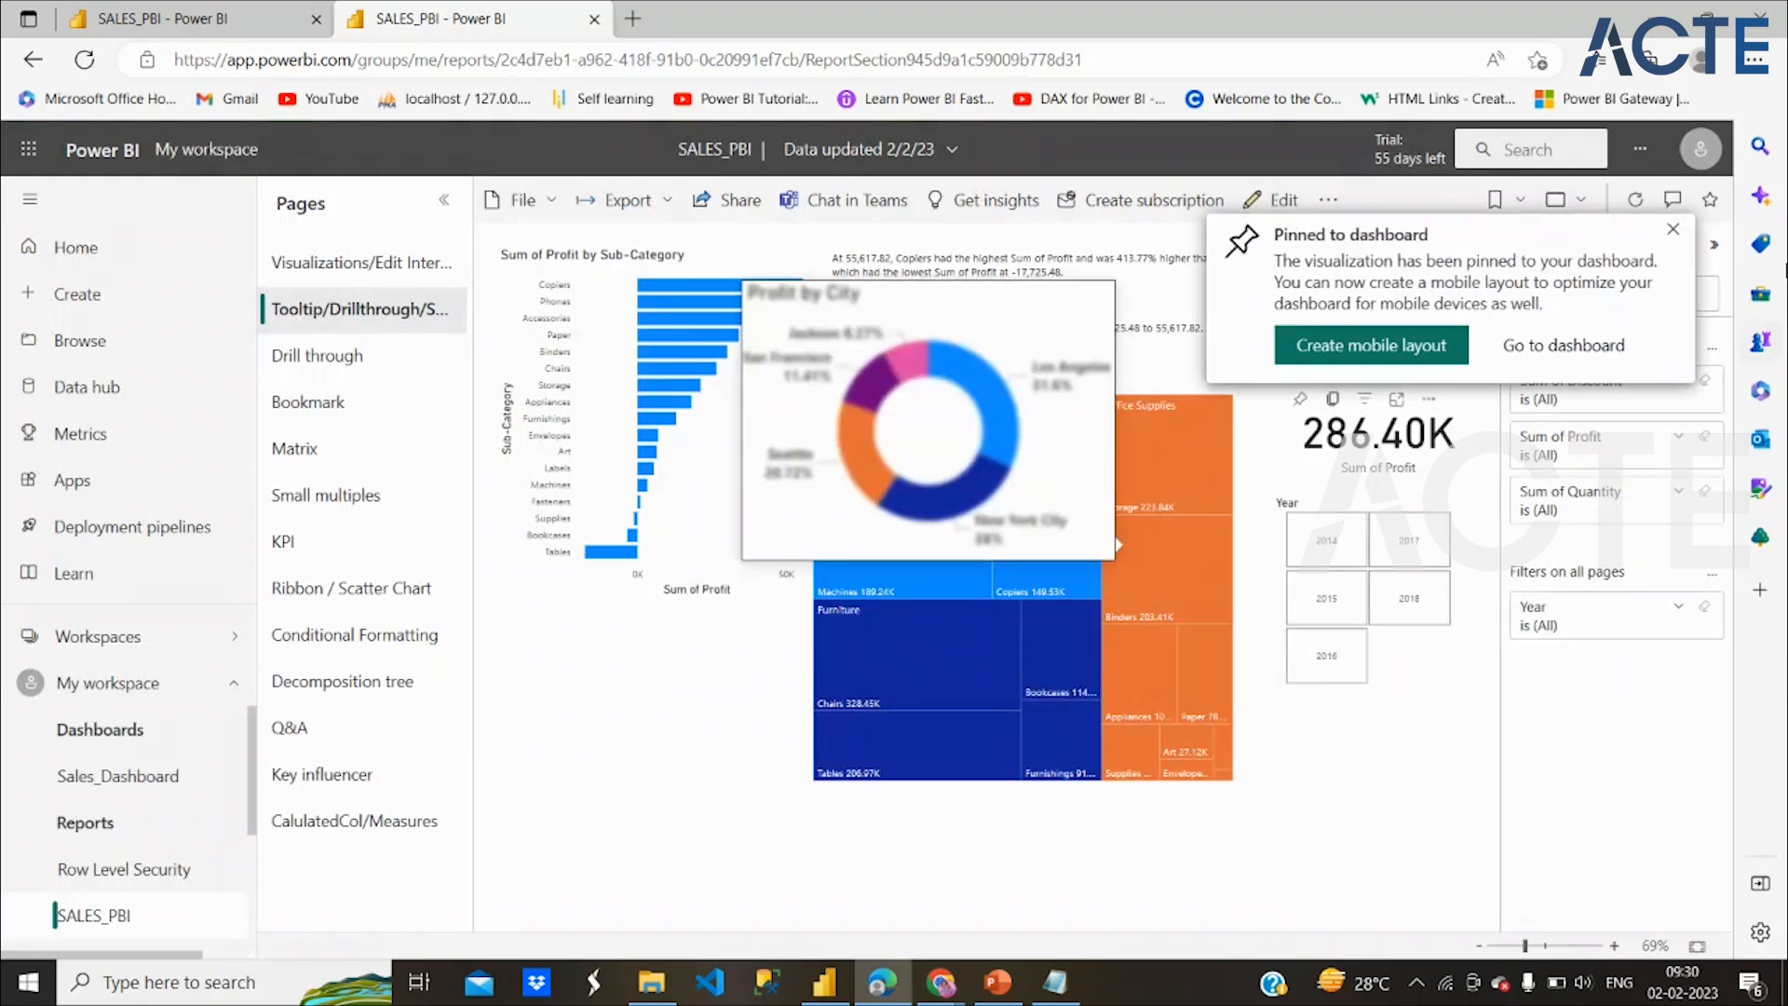
Go to Sales_Dashboard in its own browser tab, skipping the security setup for now, and look over the pinned tiles
left_click(1556, 360)
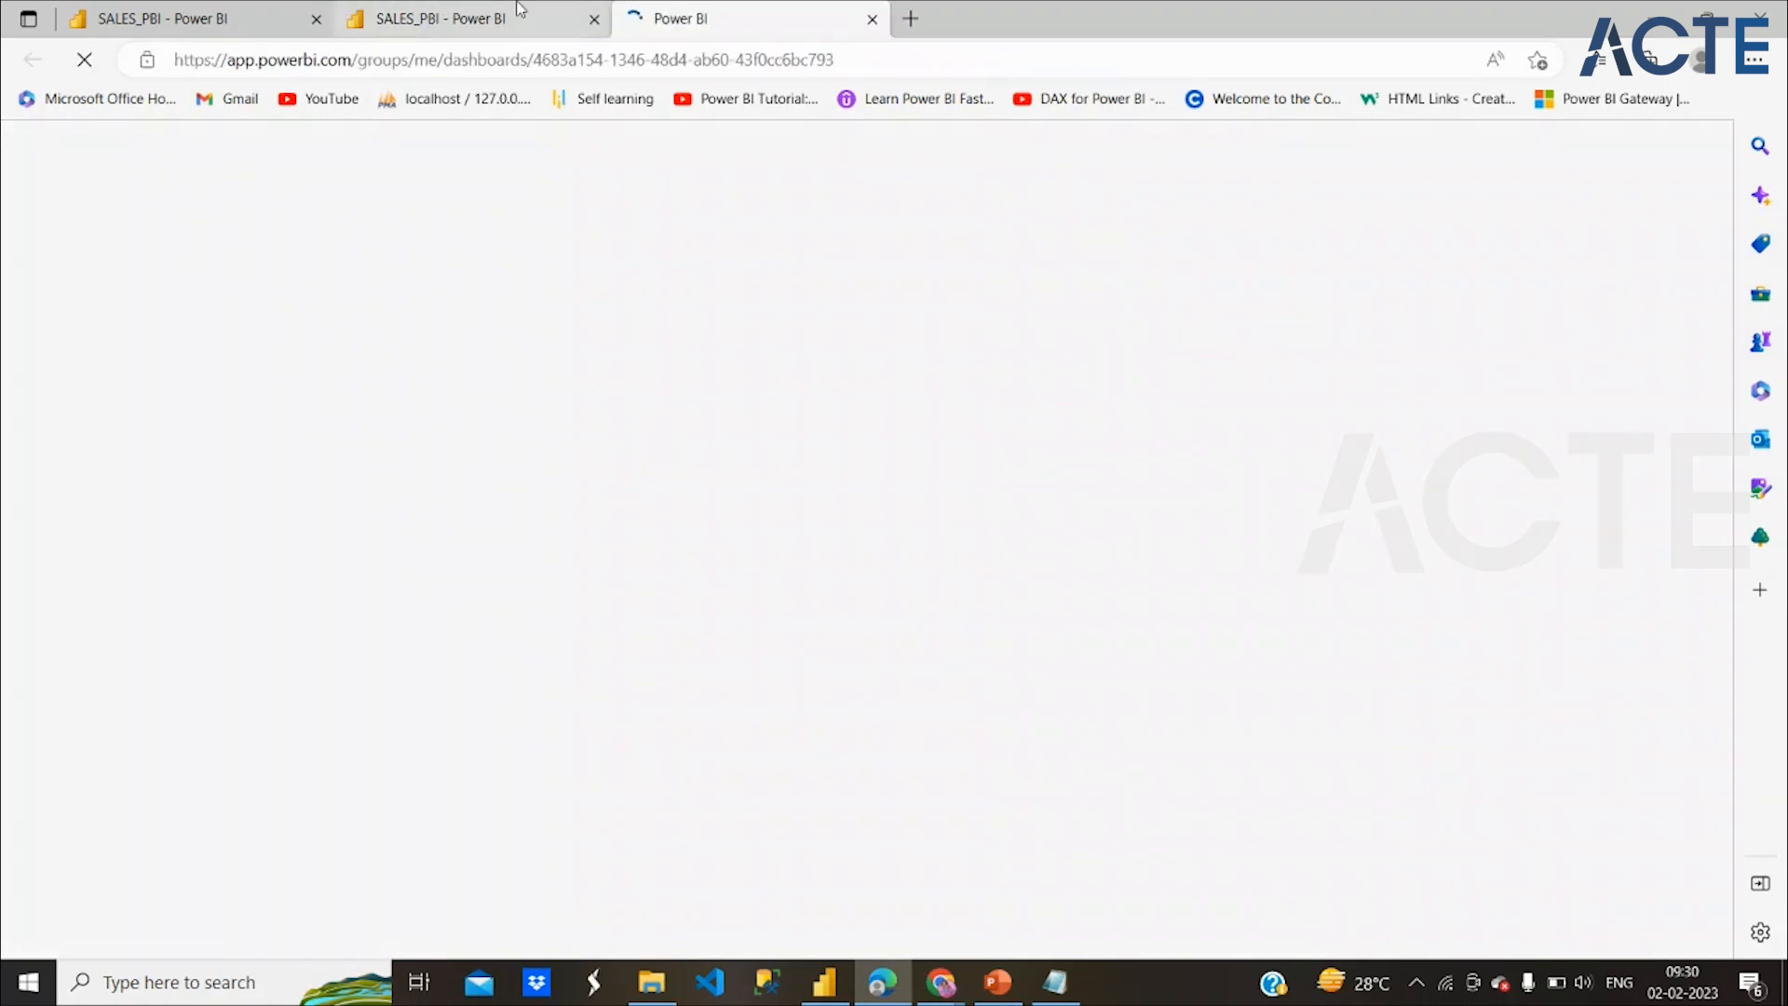
left_click(520, 12)
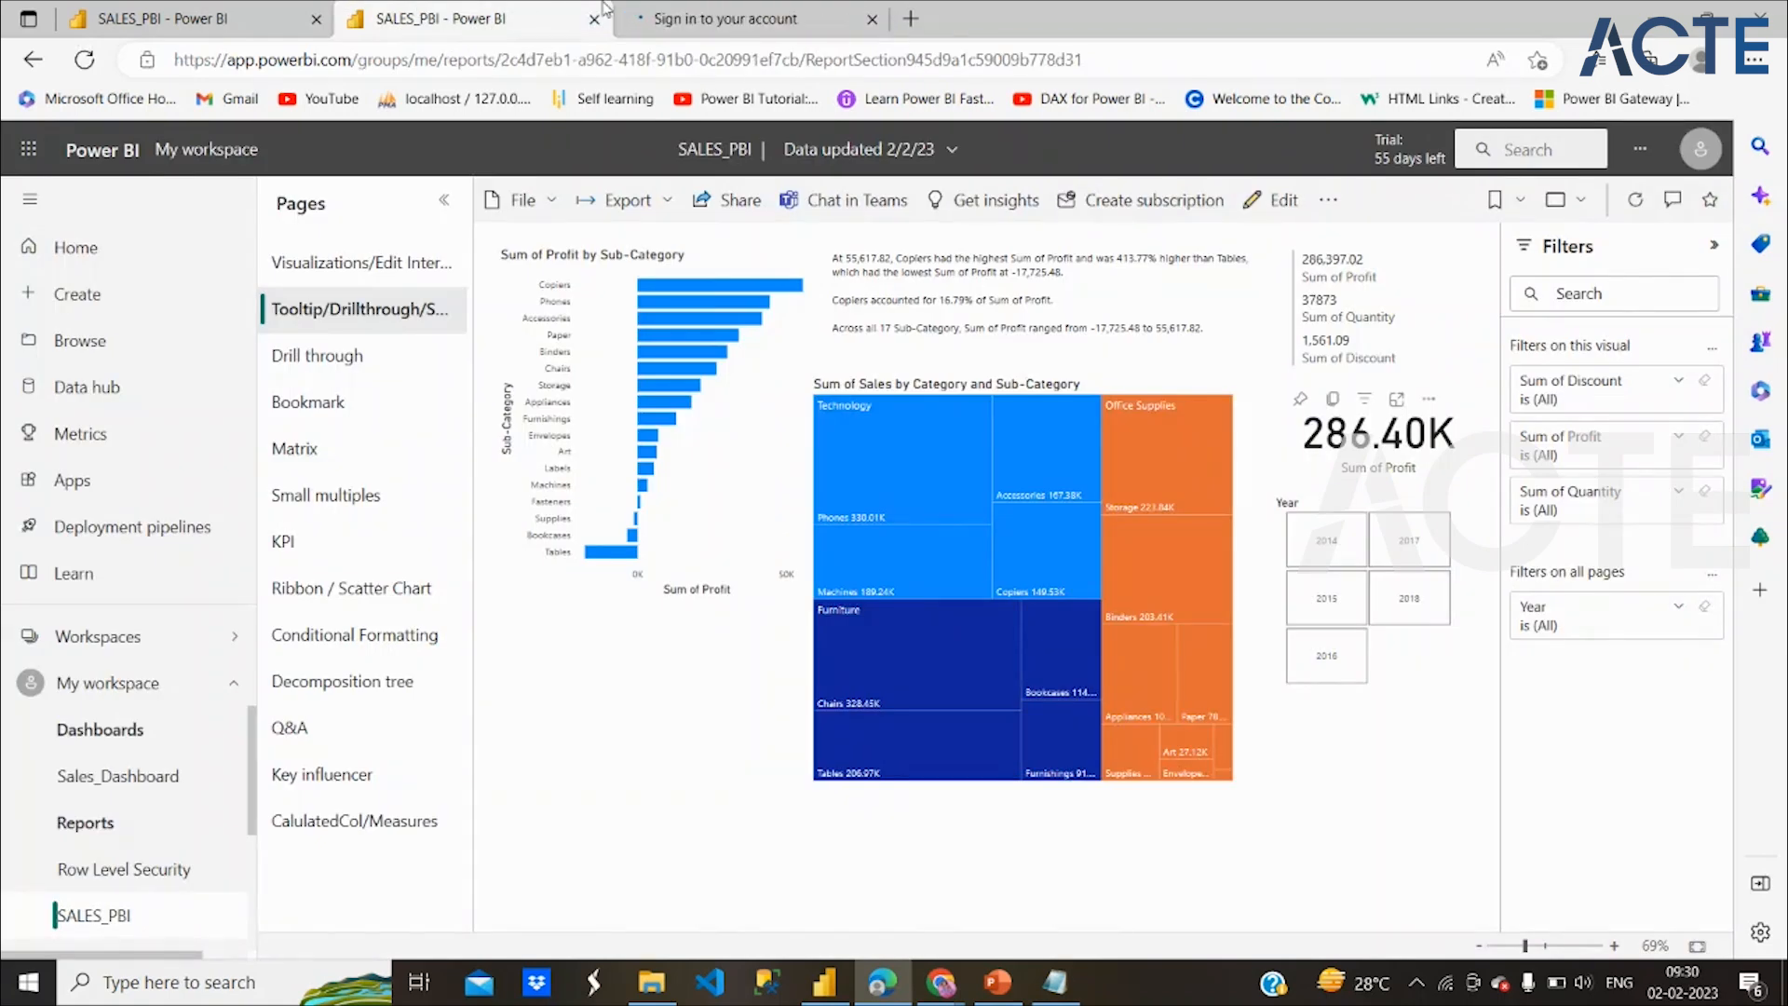
left_click(699, 11)
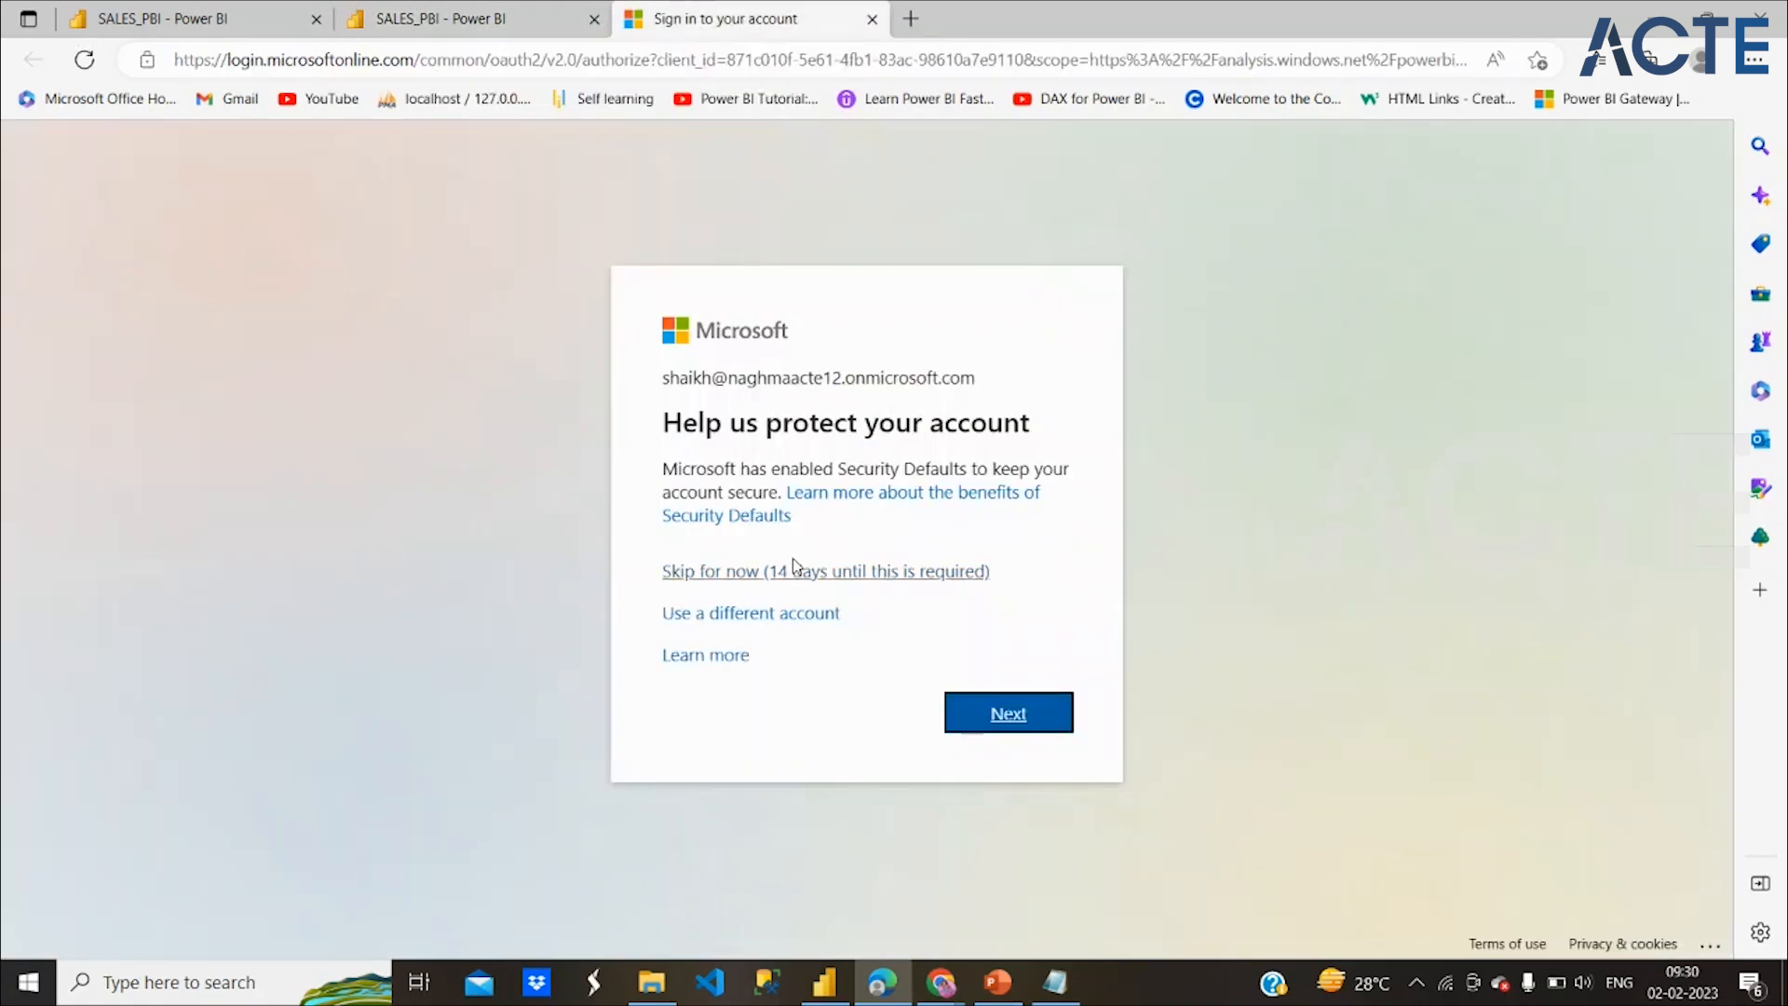
left_click(796, 573)
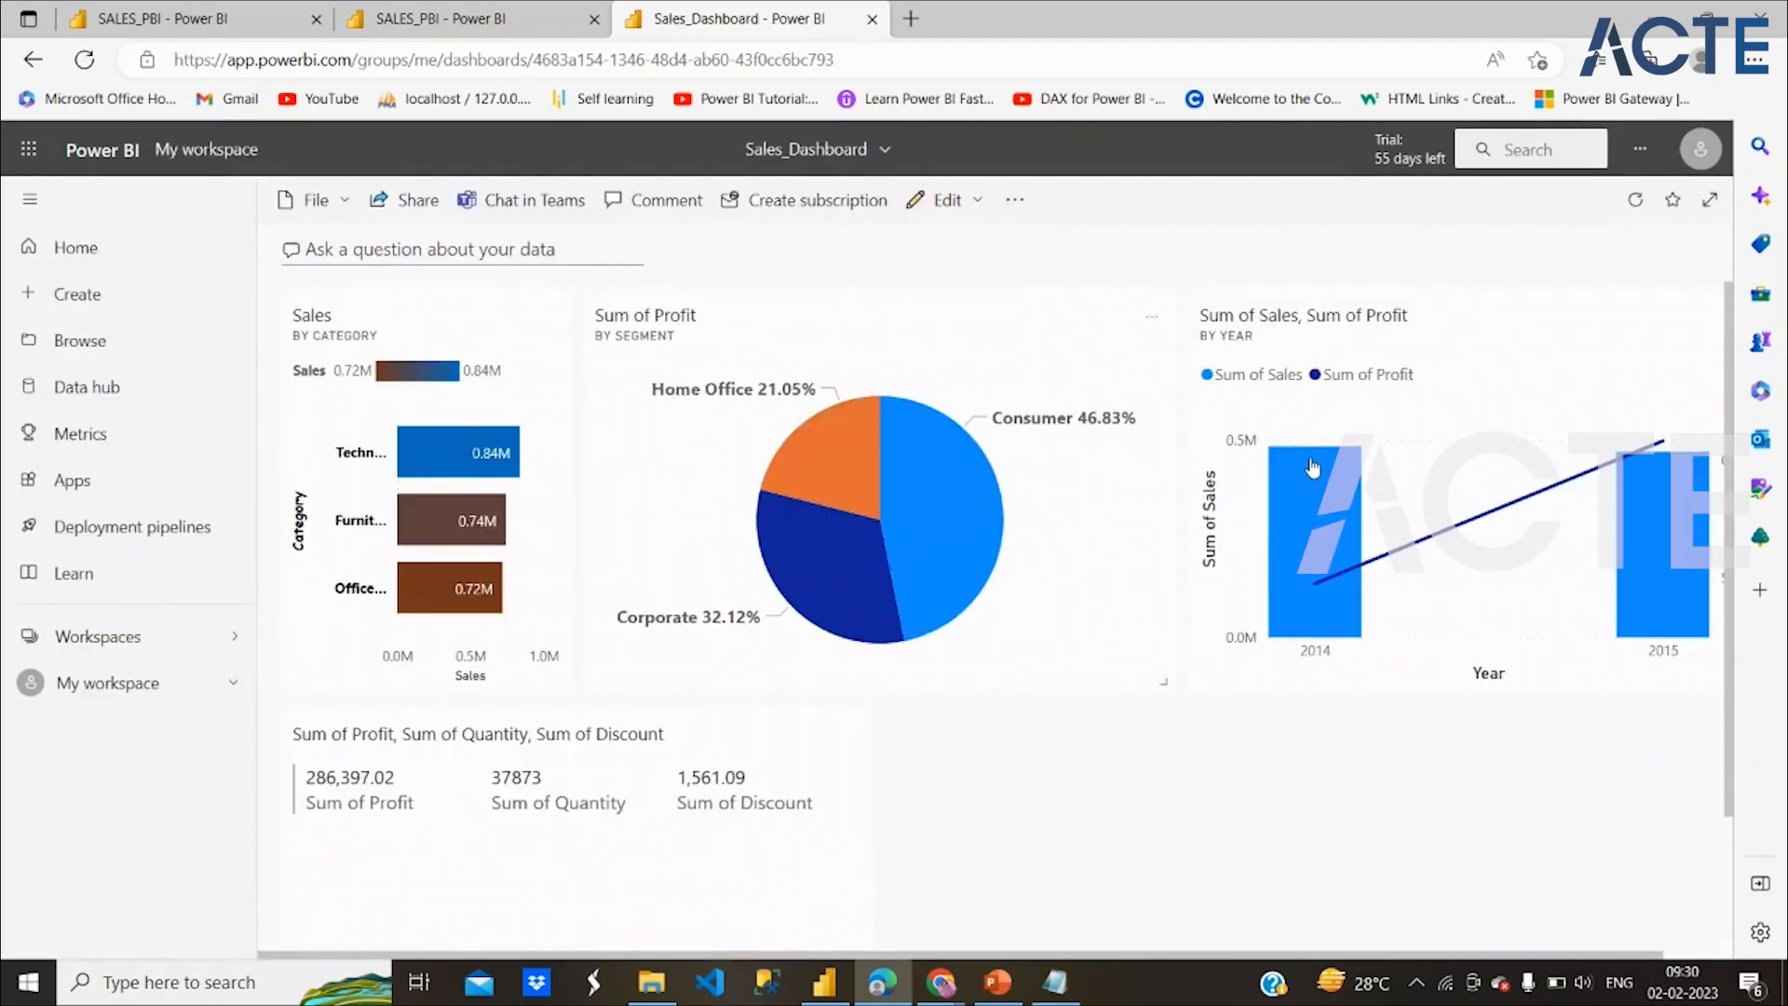
scroll(1066, 740, "down", 1)
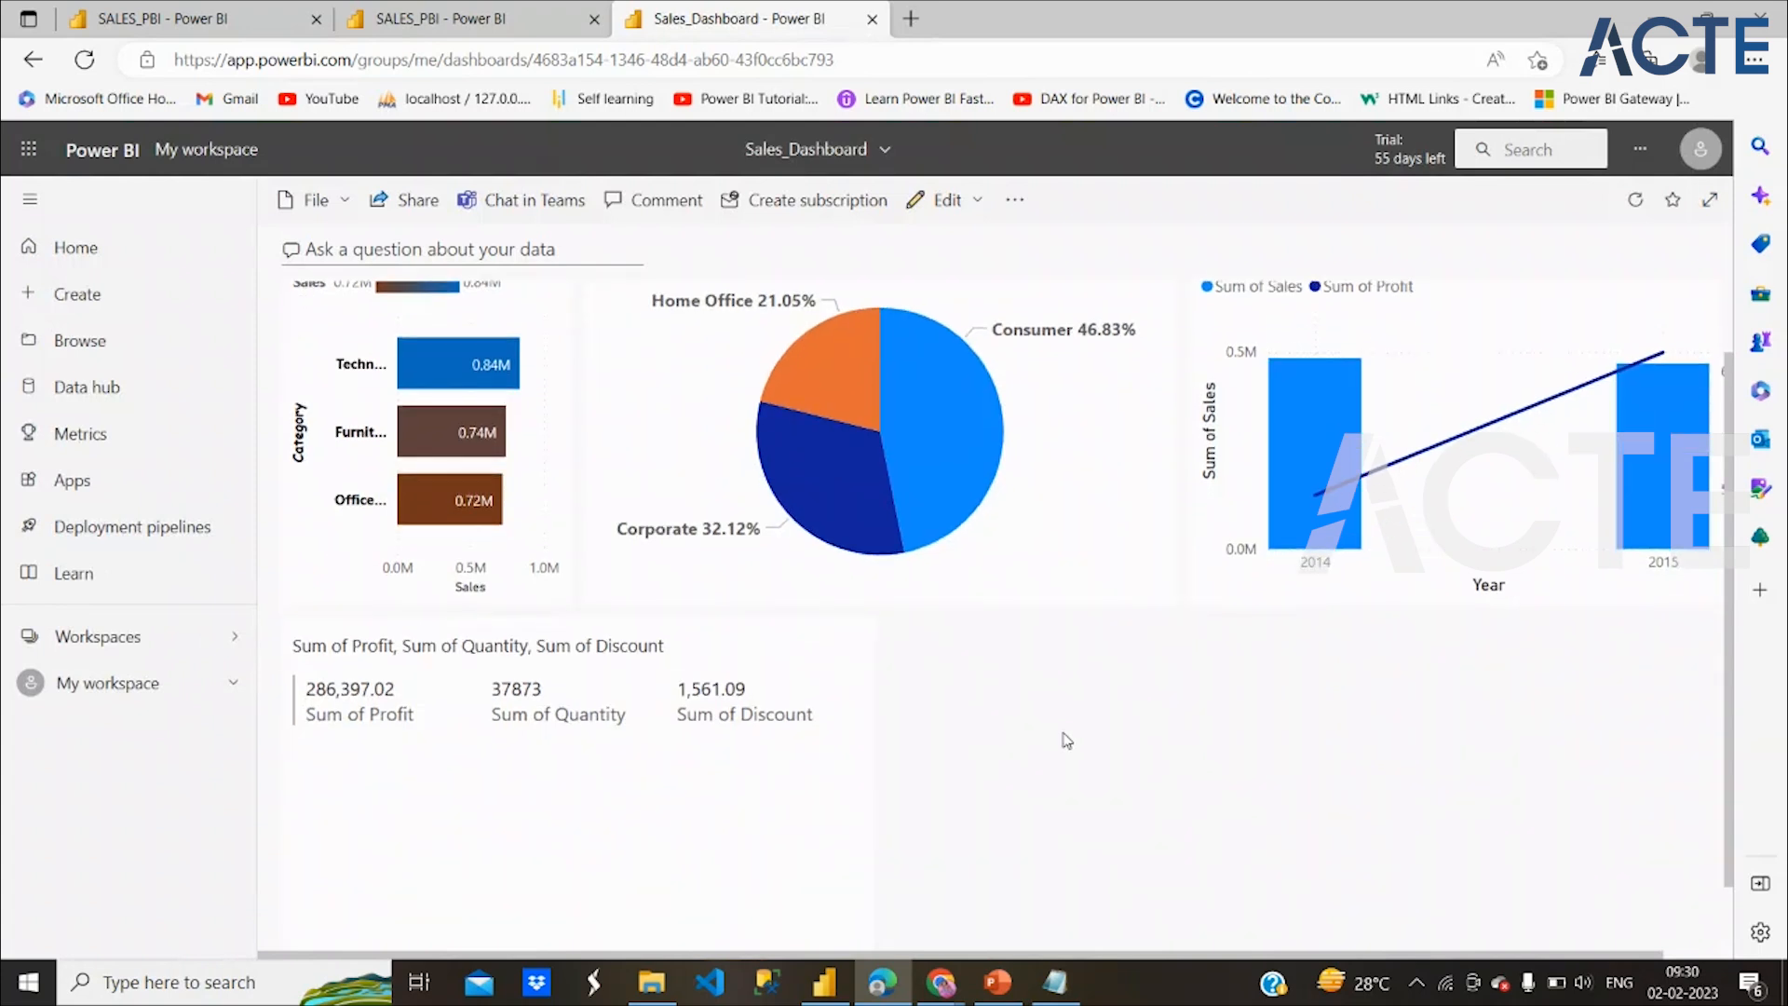
left_click(780, 859)
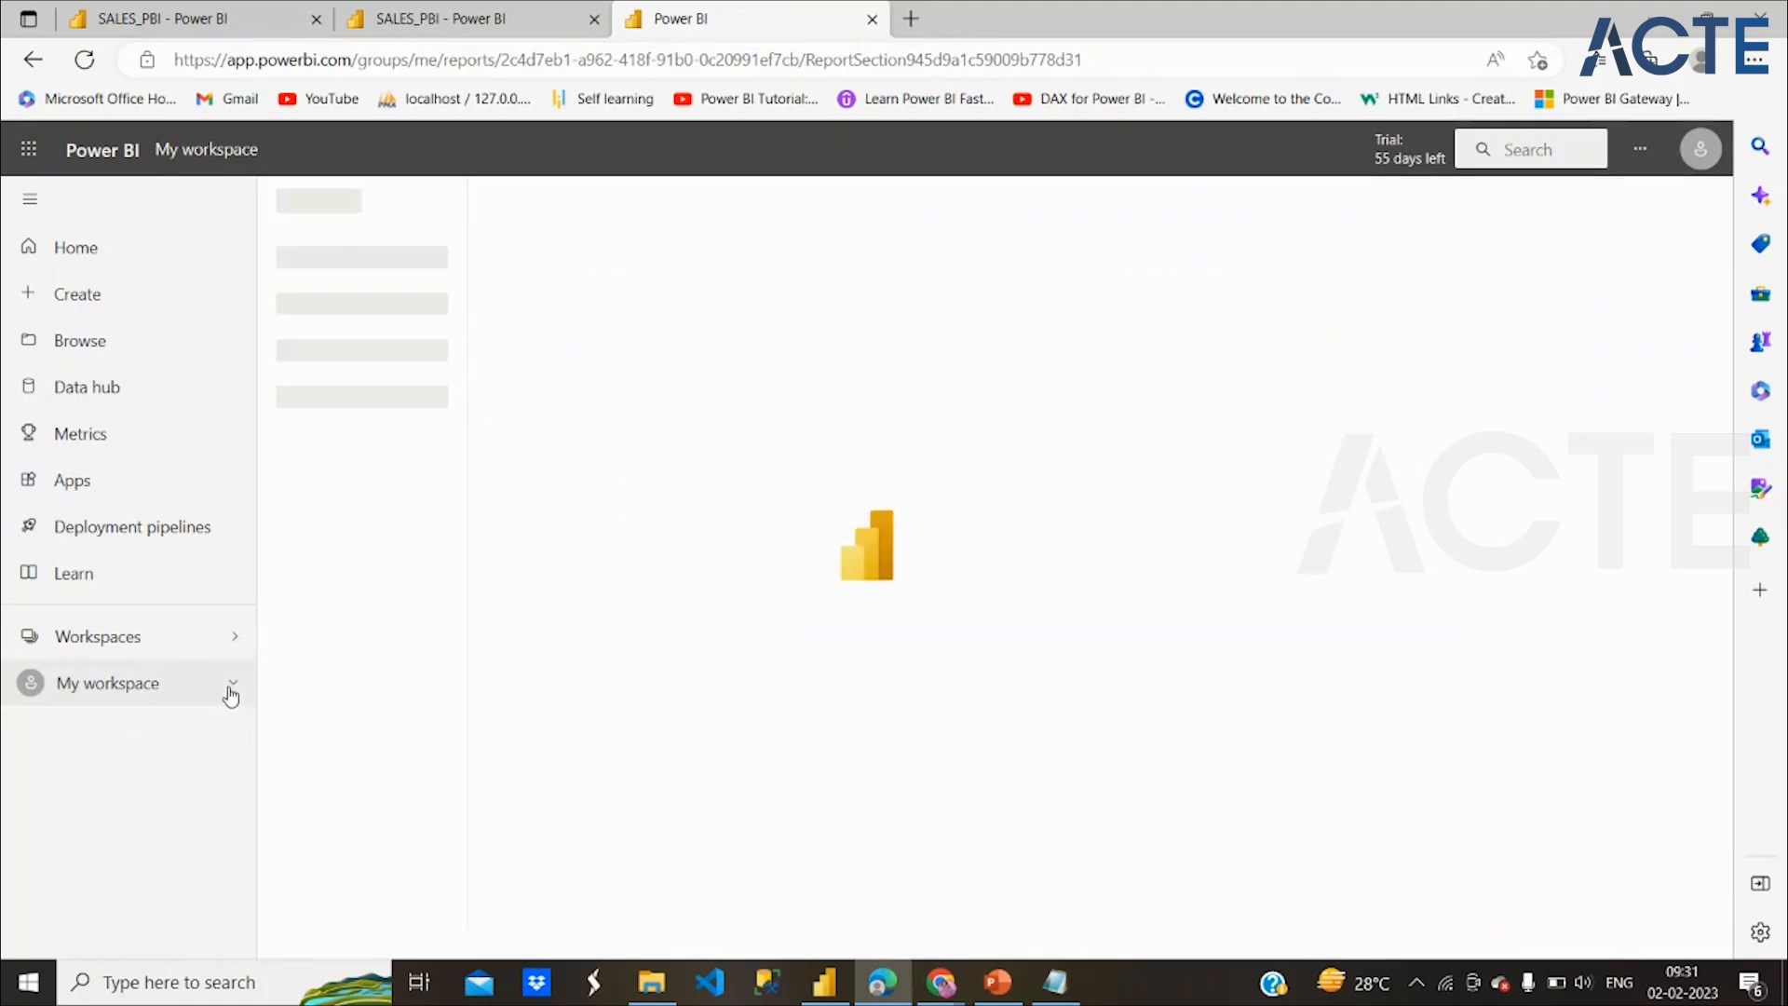
left_click(231, 693)
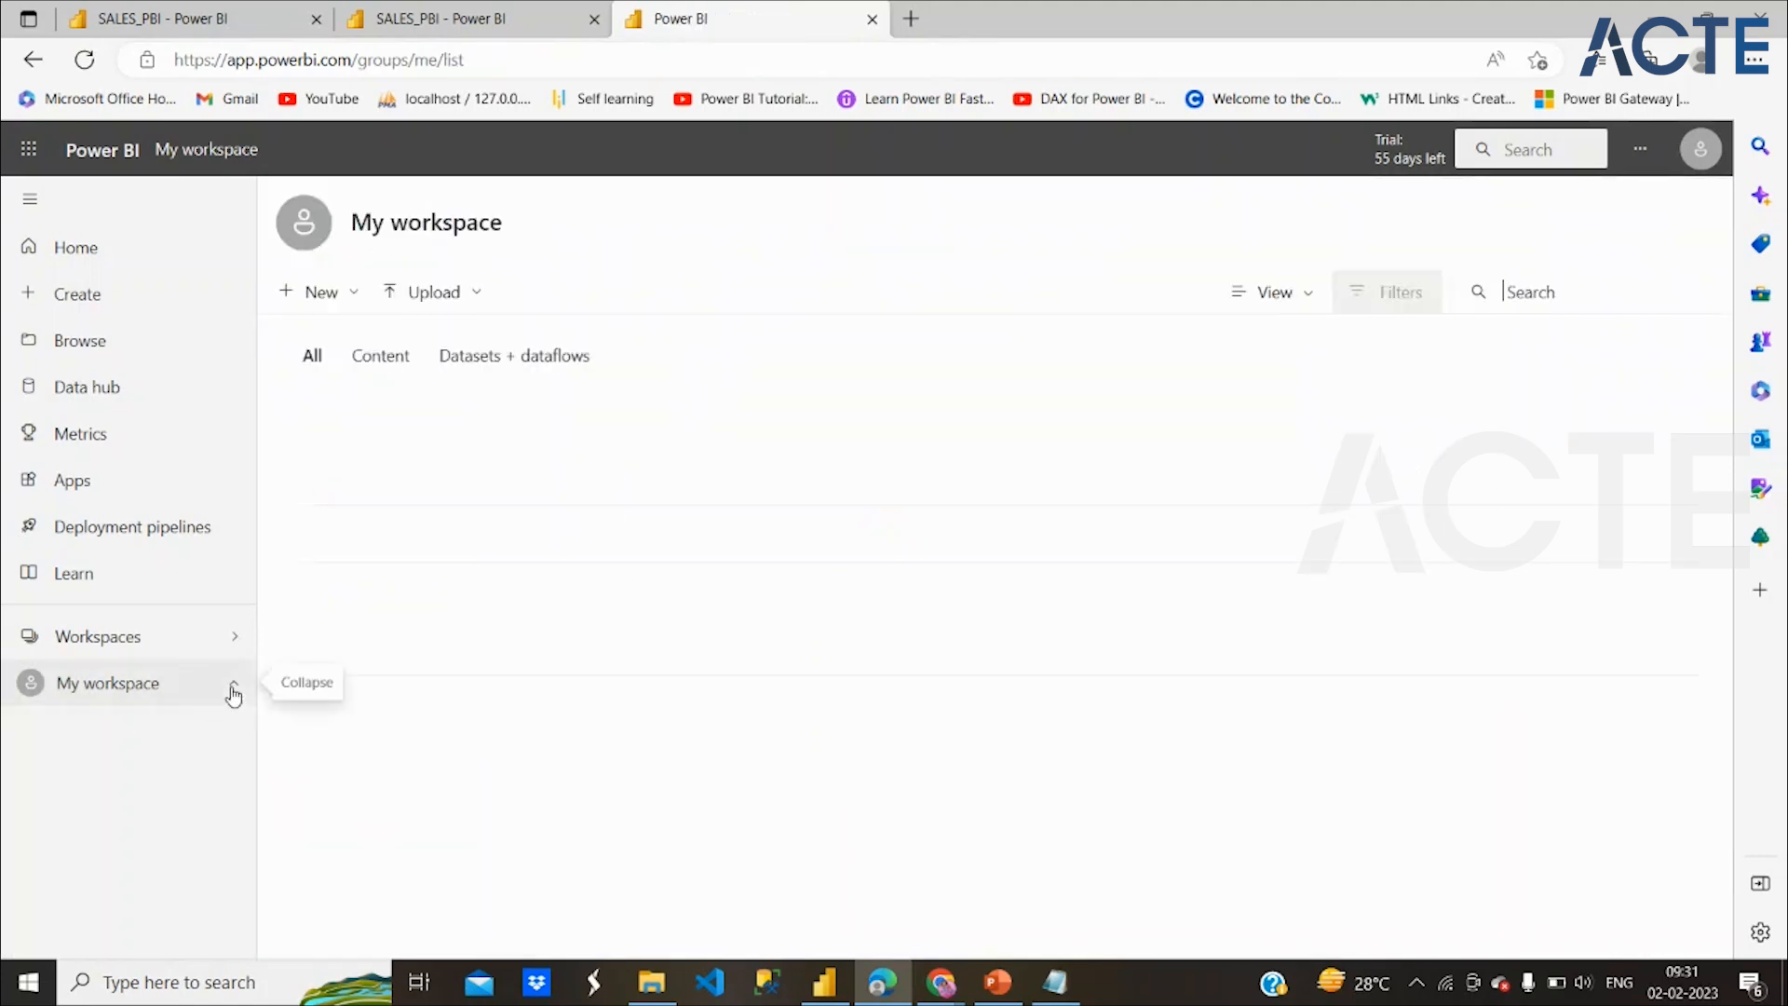
left_click(144, 787)
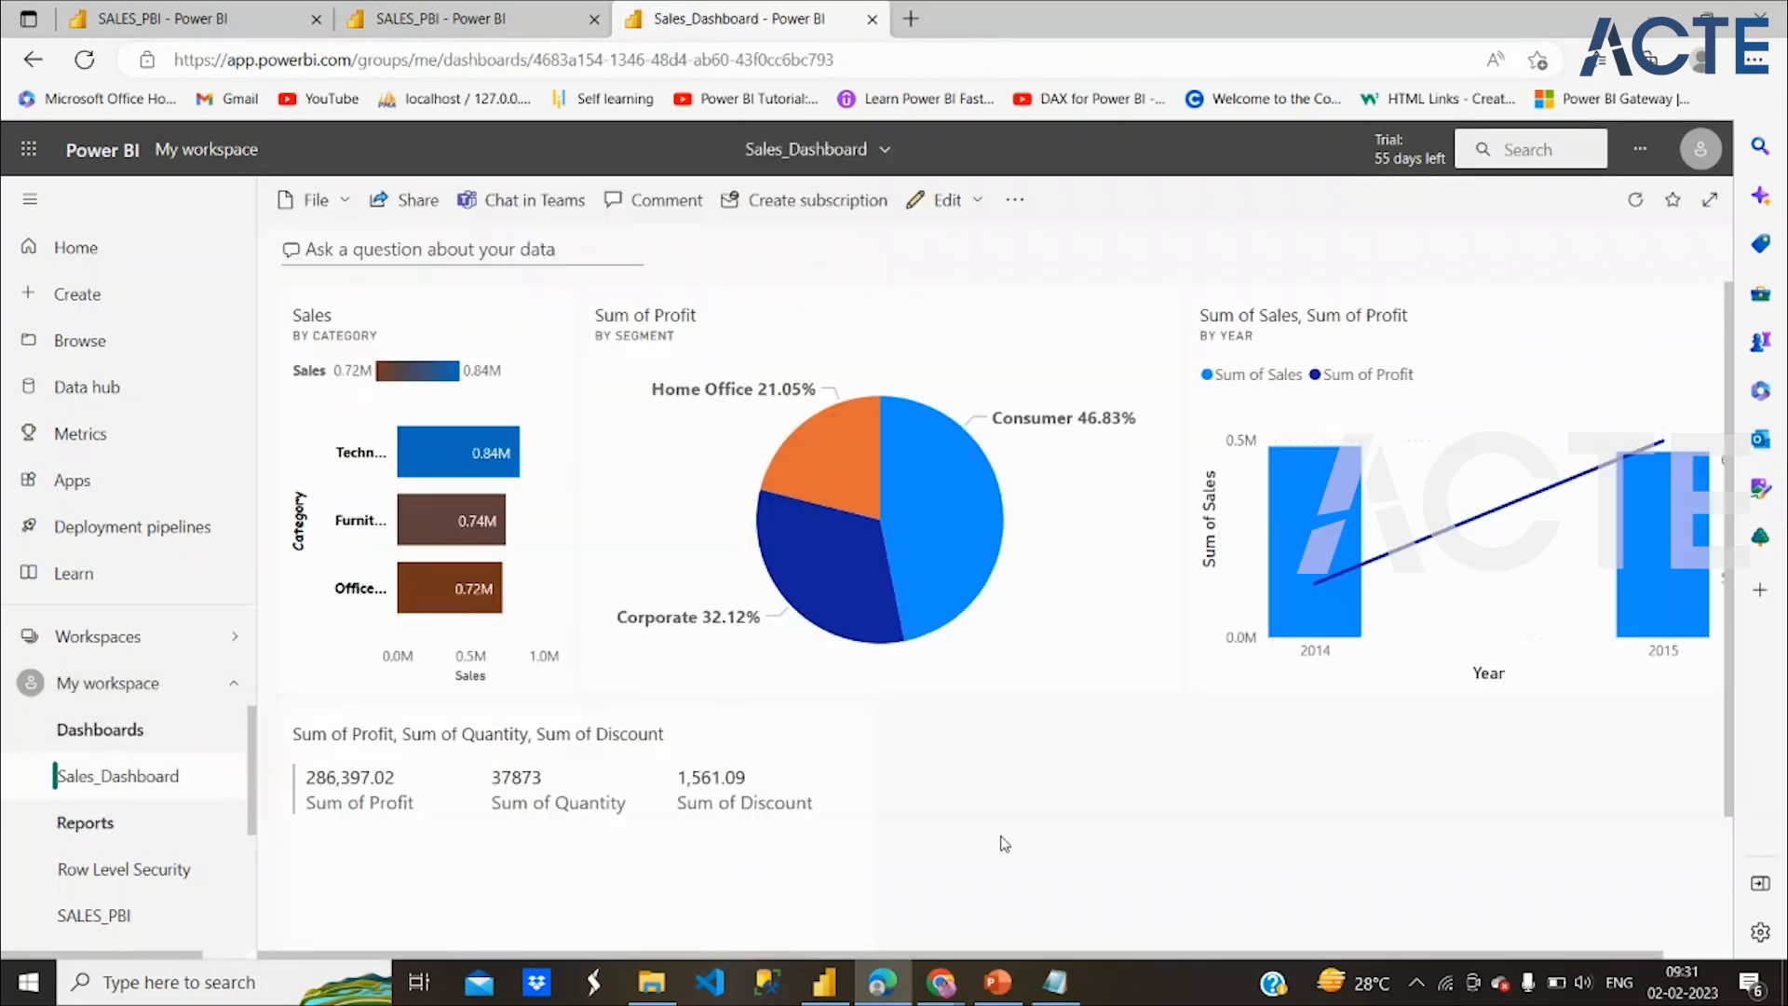
Shorten the Sum of Profit, Sum of Quantity, Sum of Discount tile and drag the Sum of Profit by Segment tile to a smaller size
scroll(1002, 843, "down", 2)
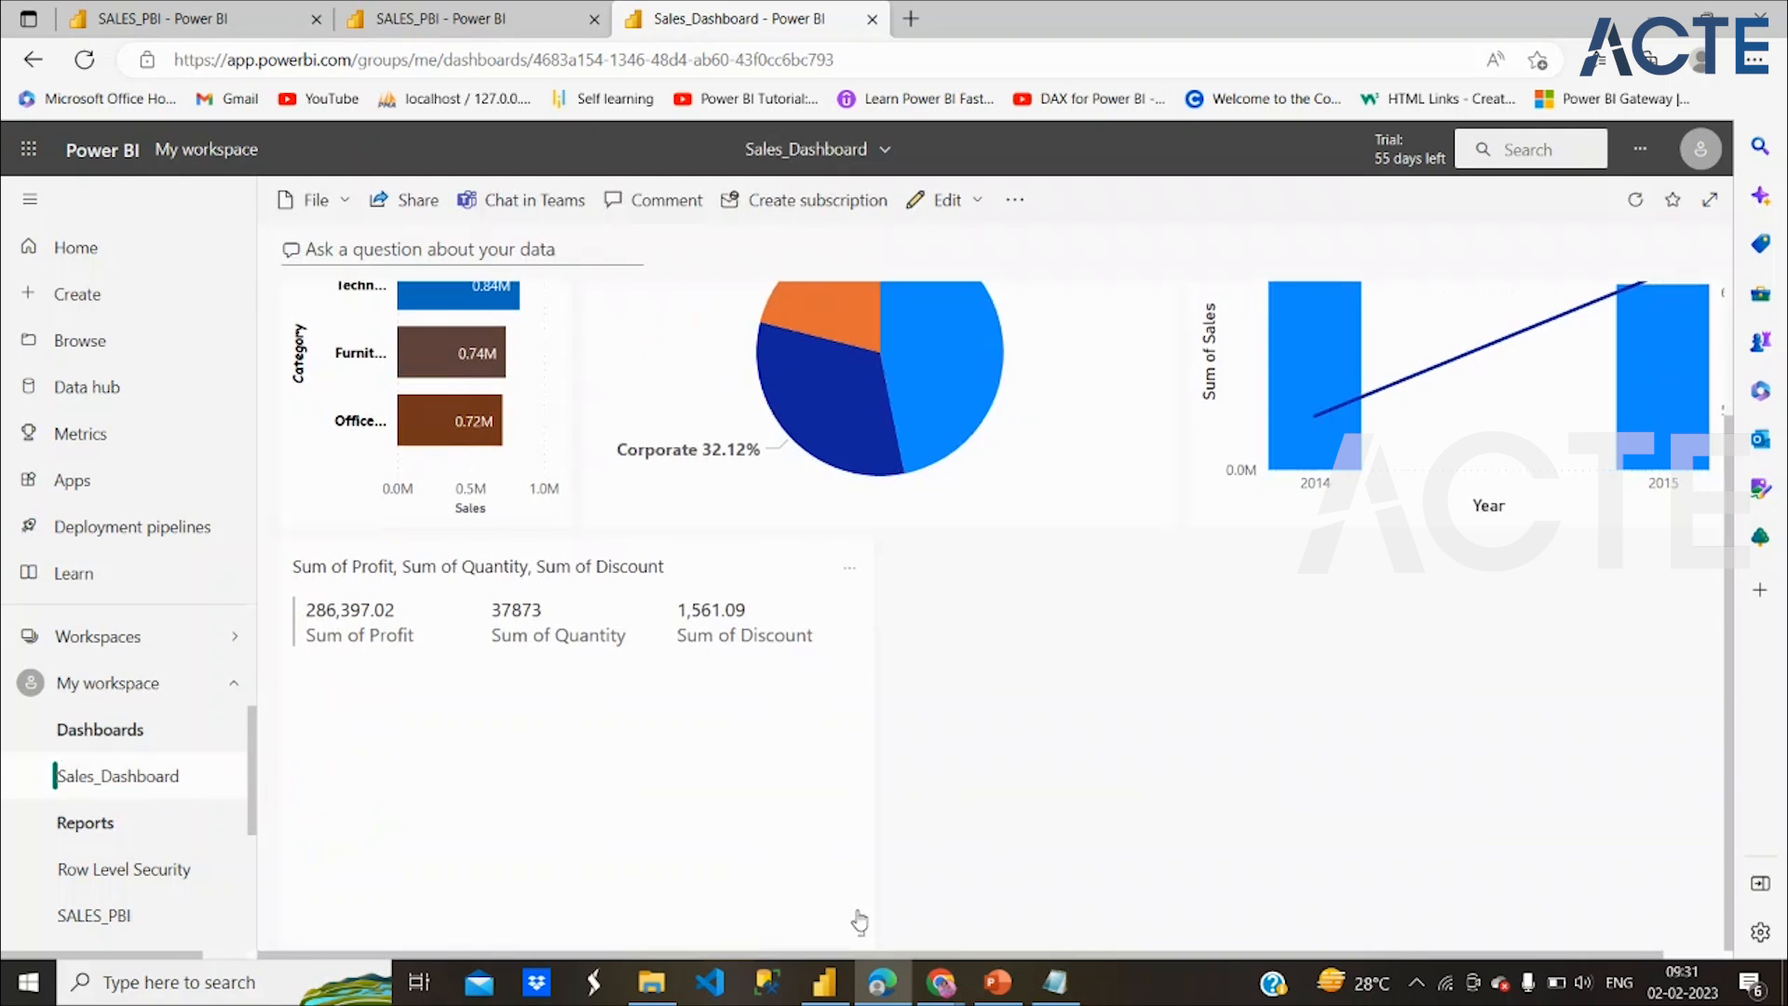
left_click_drag(859, 937, 851, 722)
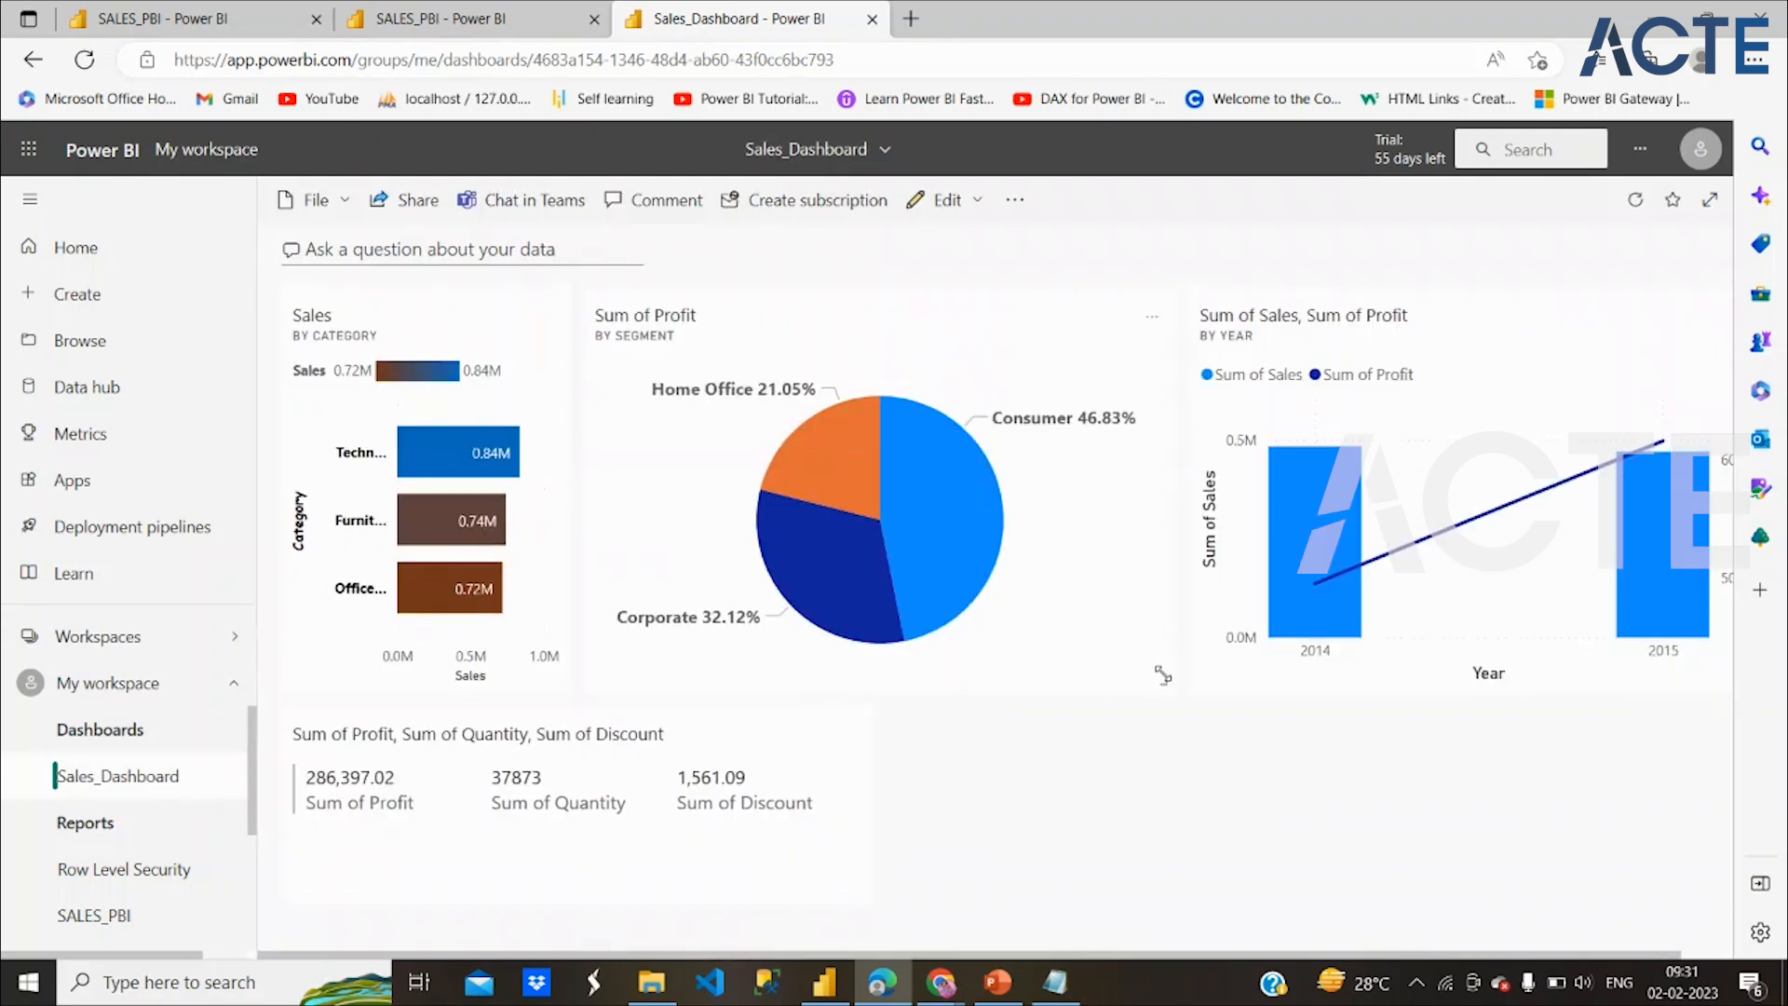
left_click_drag(1162, 674, 1091, 603)
Ask the dashboard's Q&A for "total sale by order segment", examine the resulting chart, and exit Q&A
left_click(521, 251)
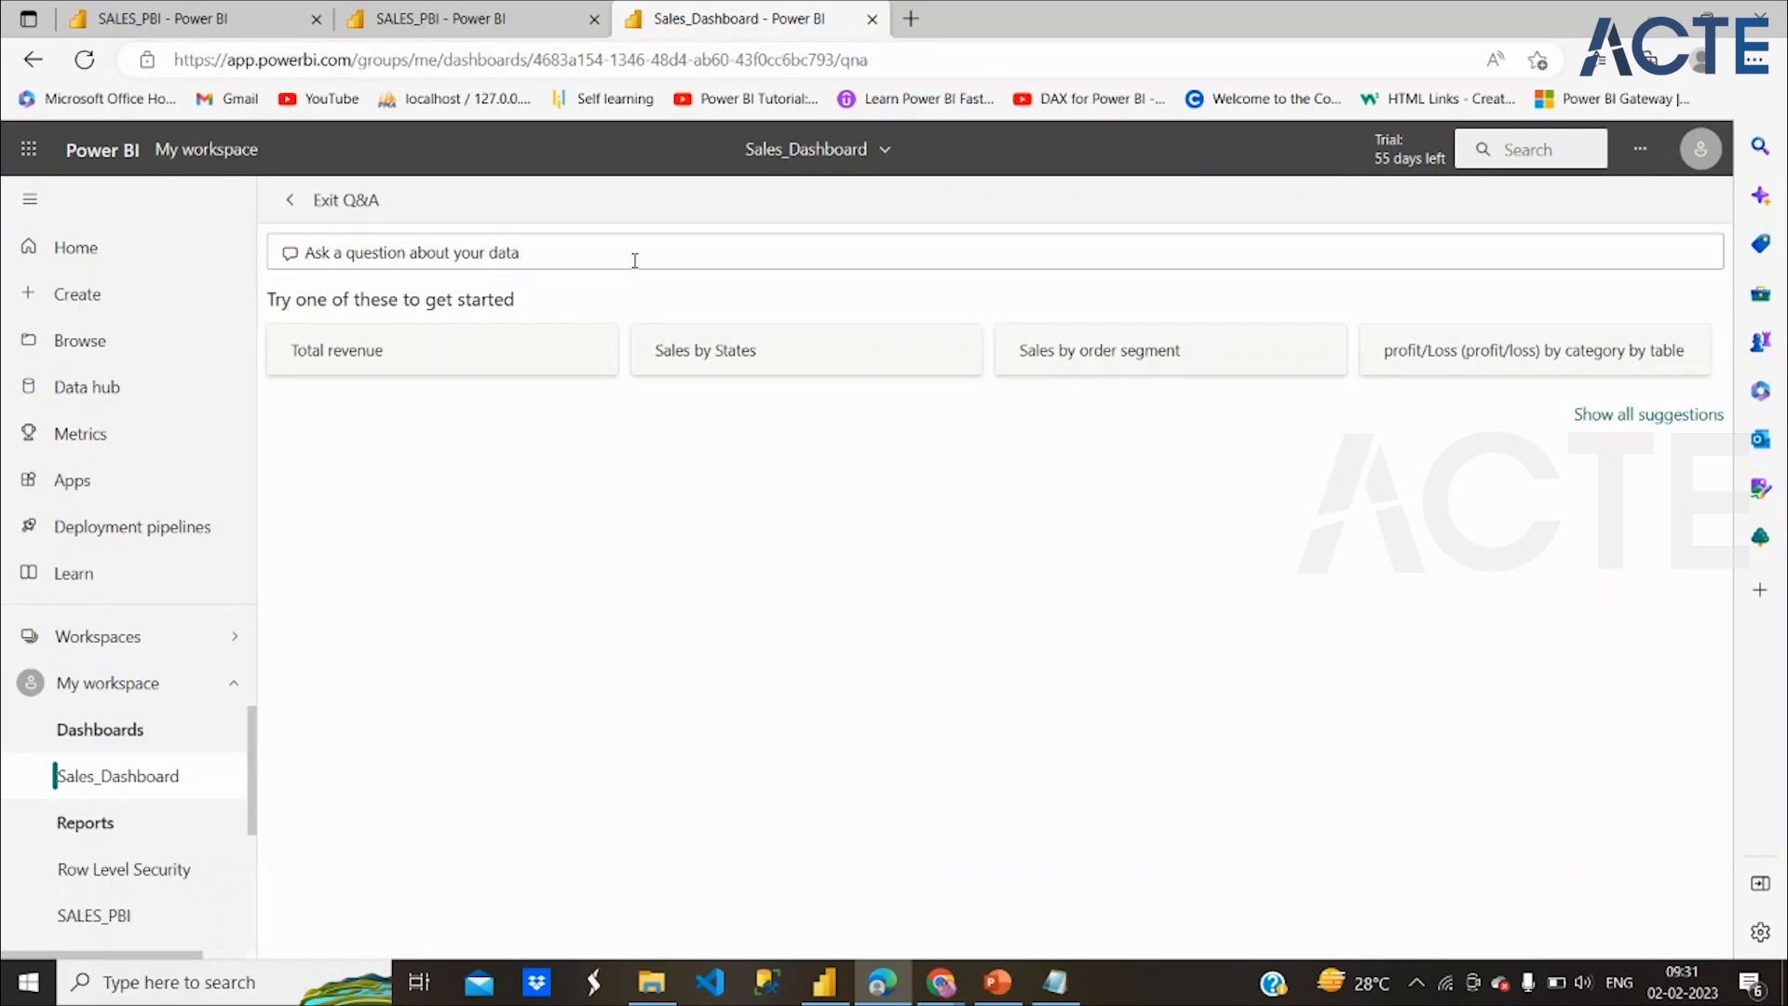
type("Total")
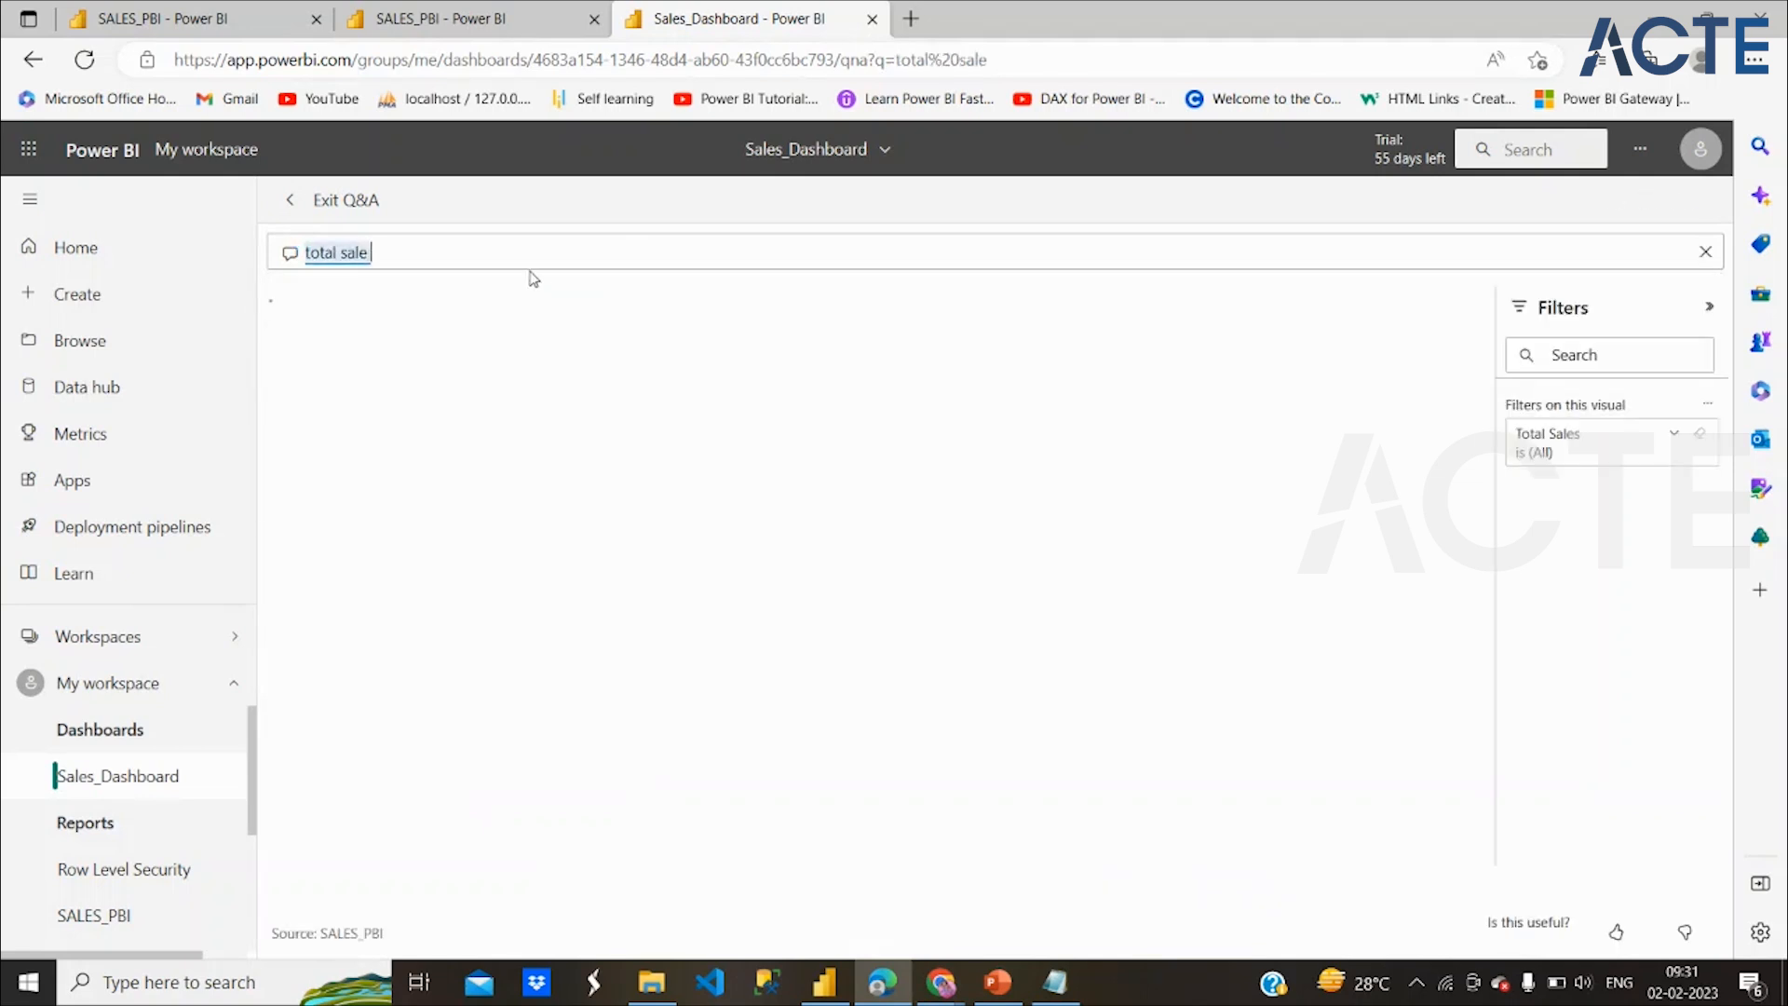
type("by ")
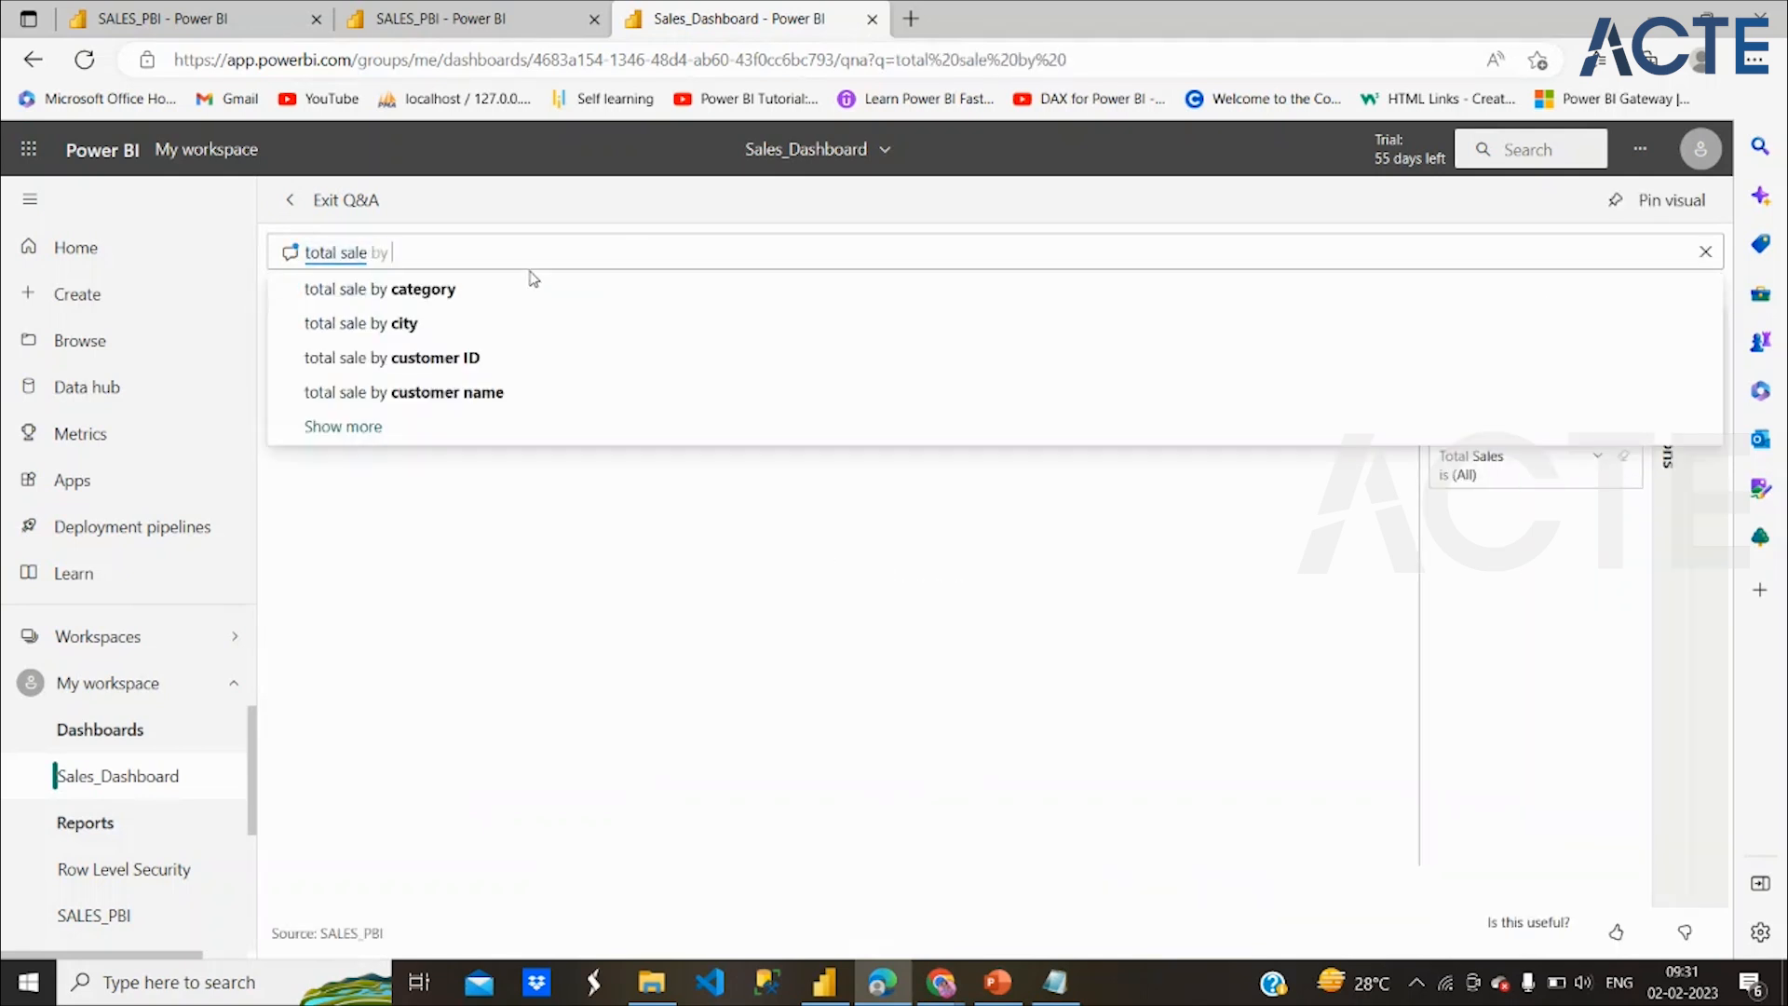
type("Segm")
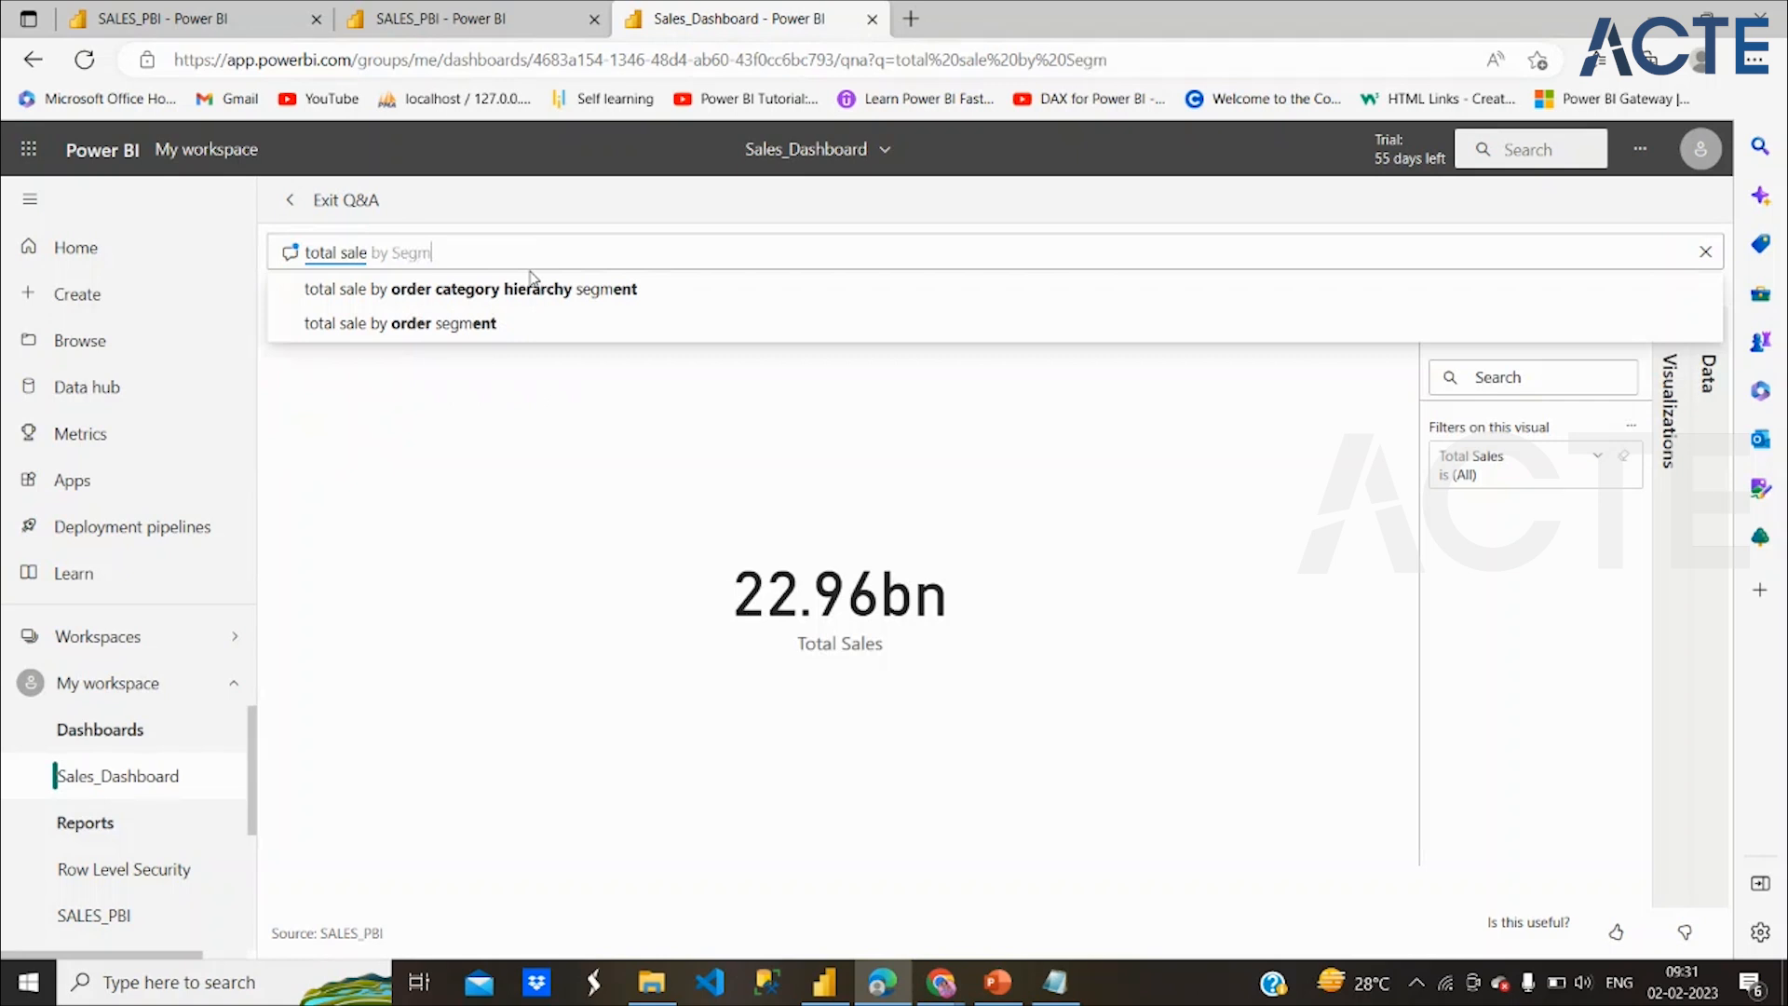
left_click(515, 324)
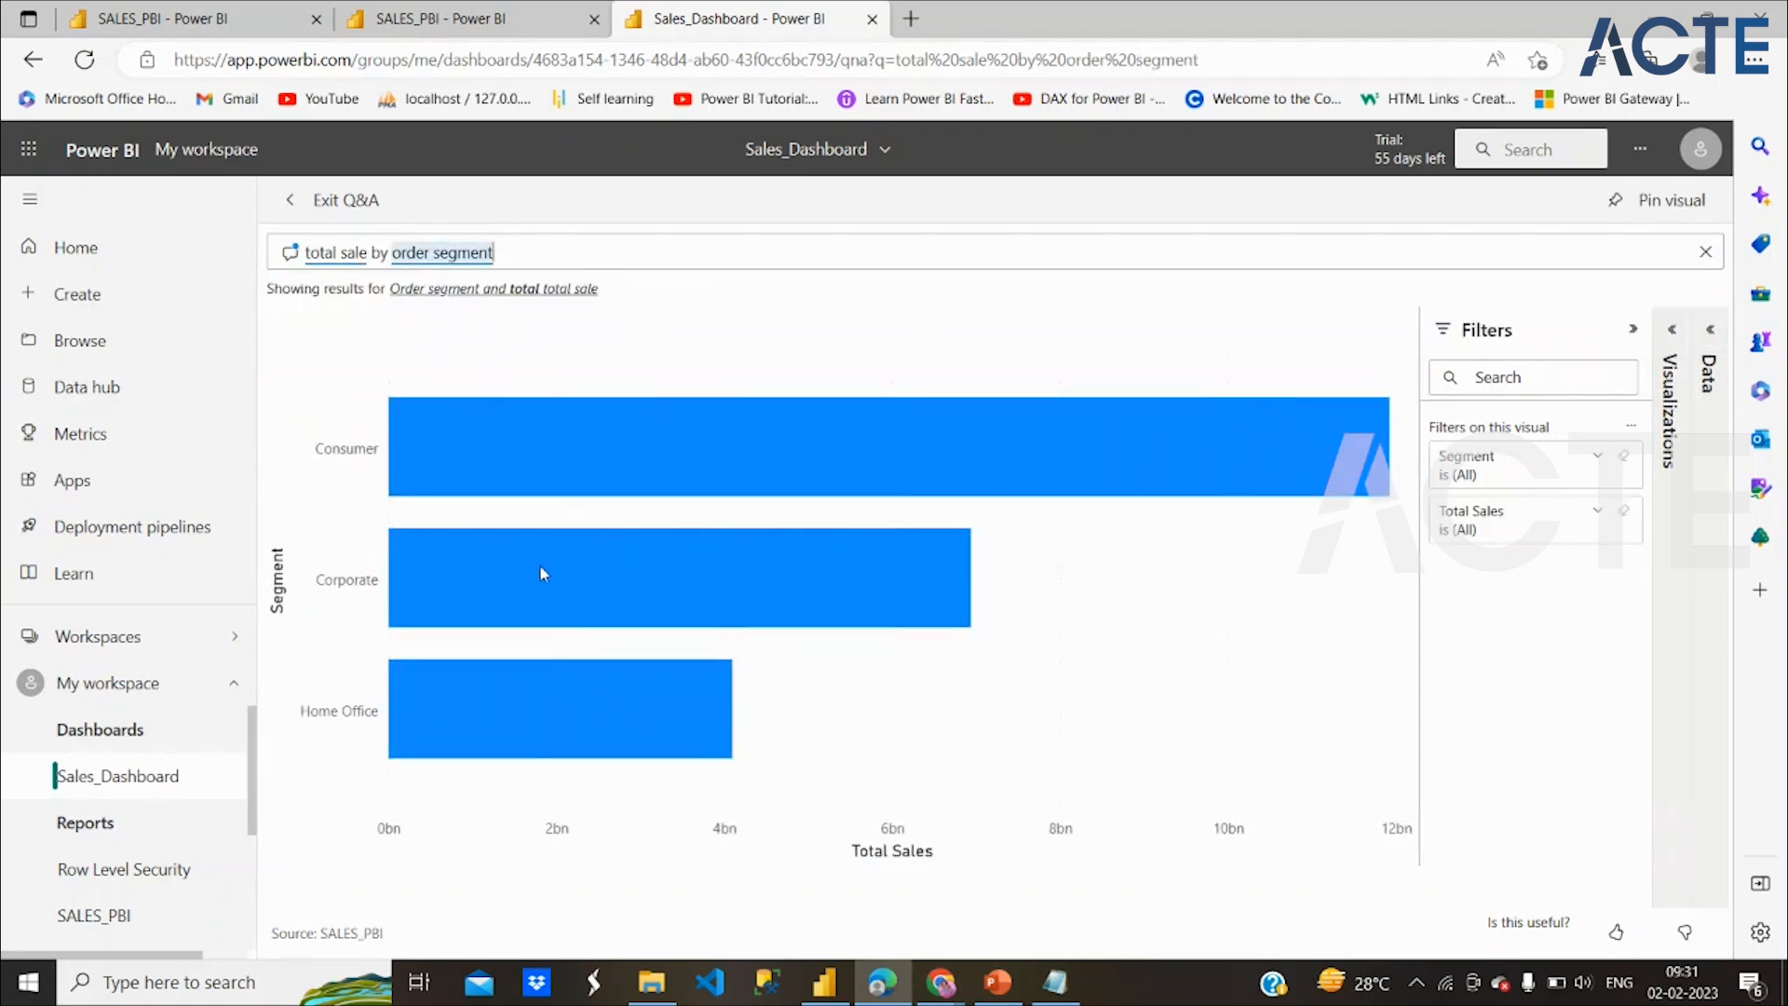
mouse_move(885, 472)
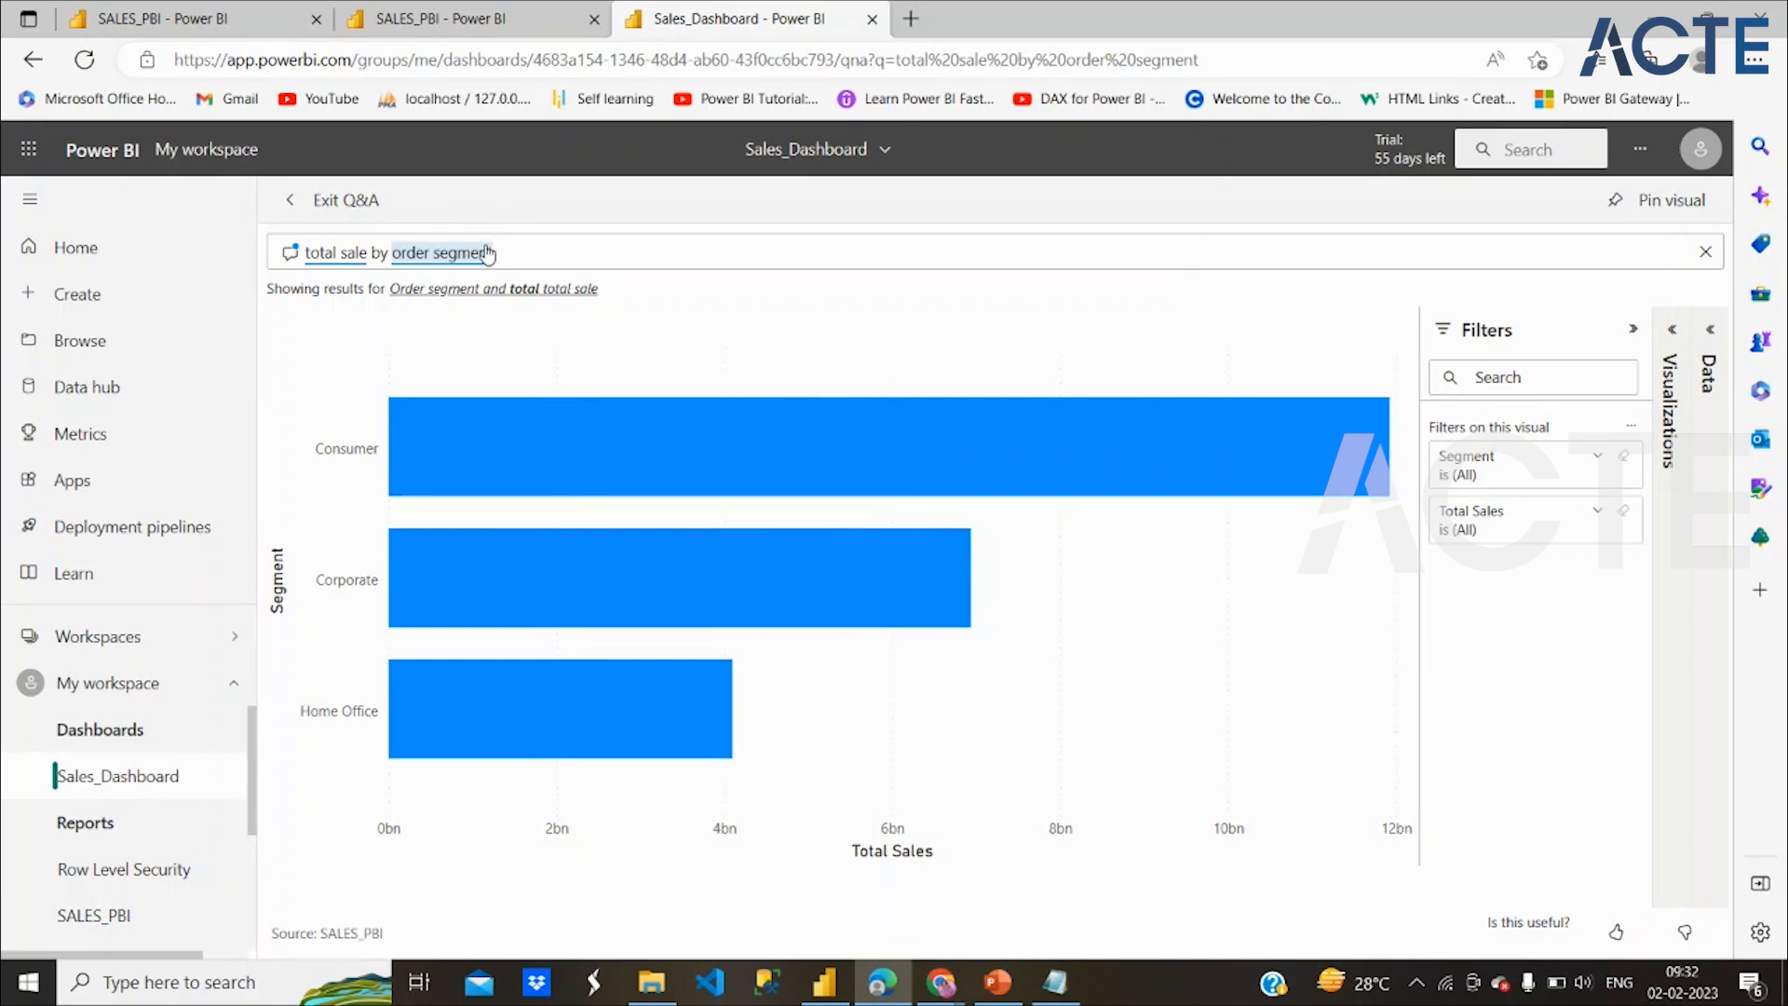
left_click(351, 203)
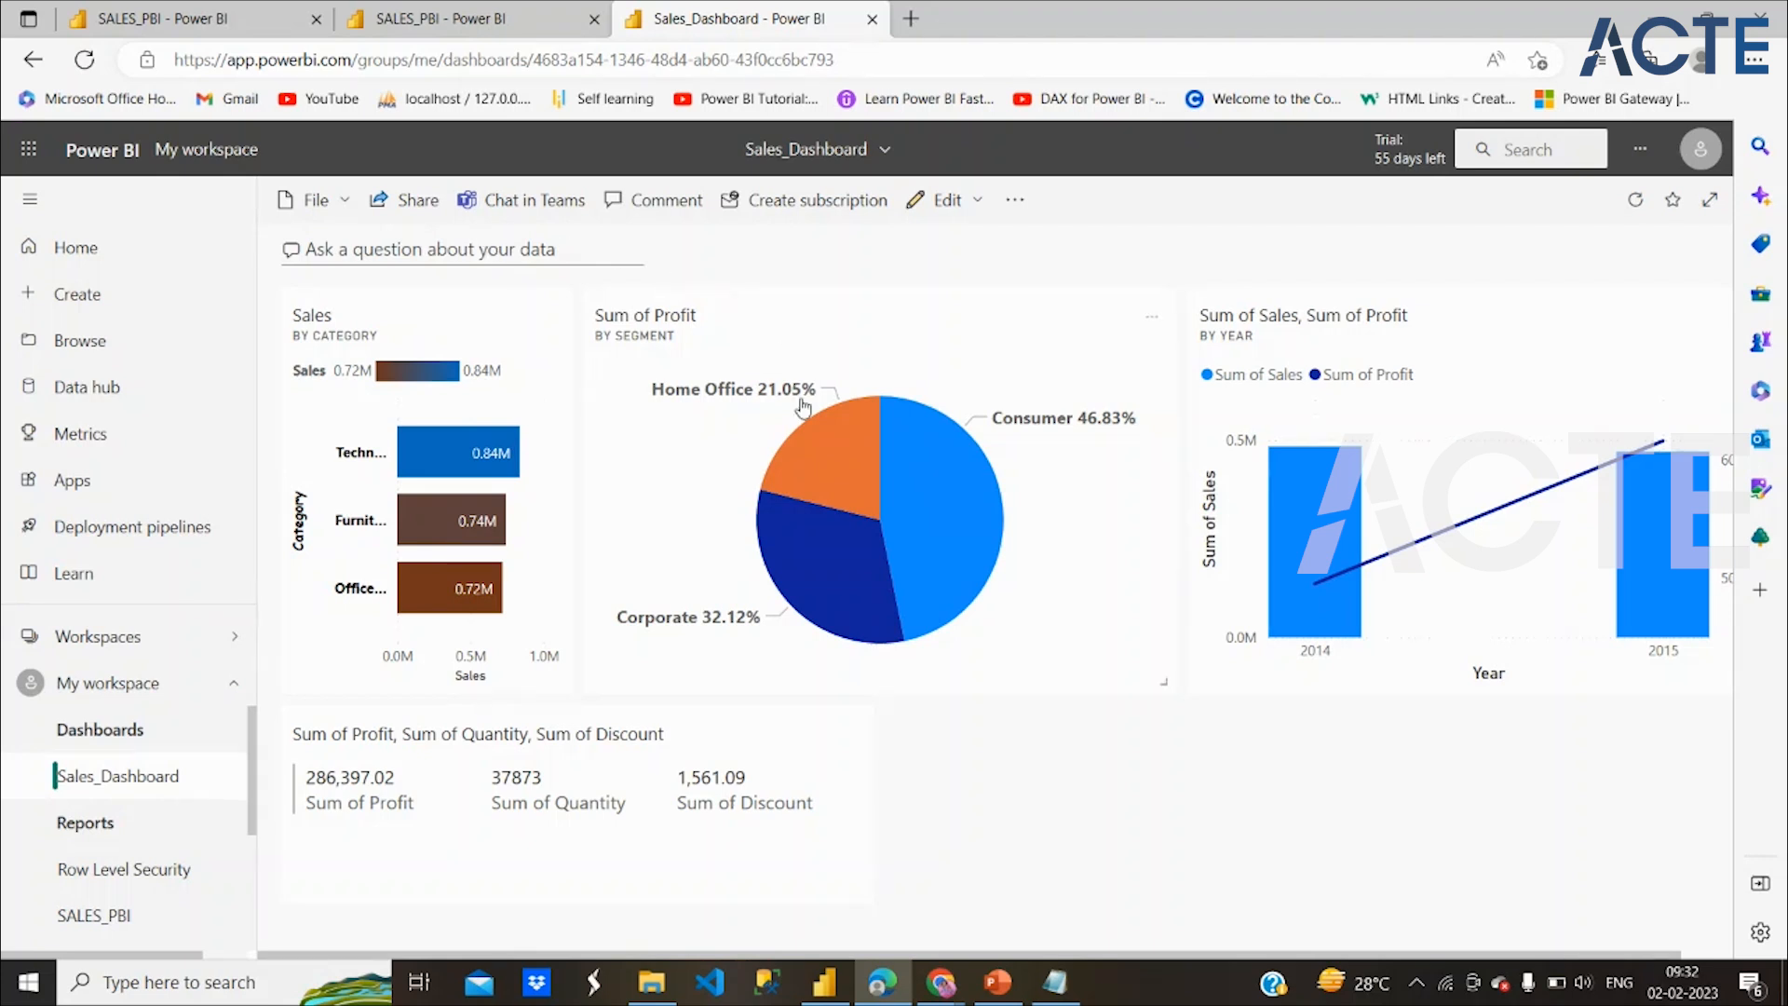
Start adding a video tile to Sales_Dashboard and title it Bookmark
left_click(976, 203)
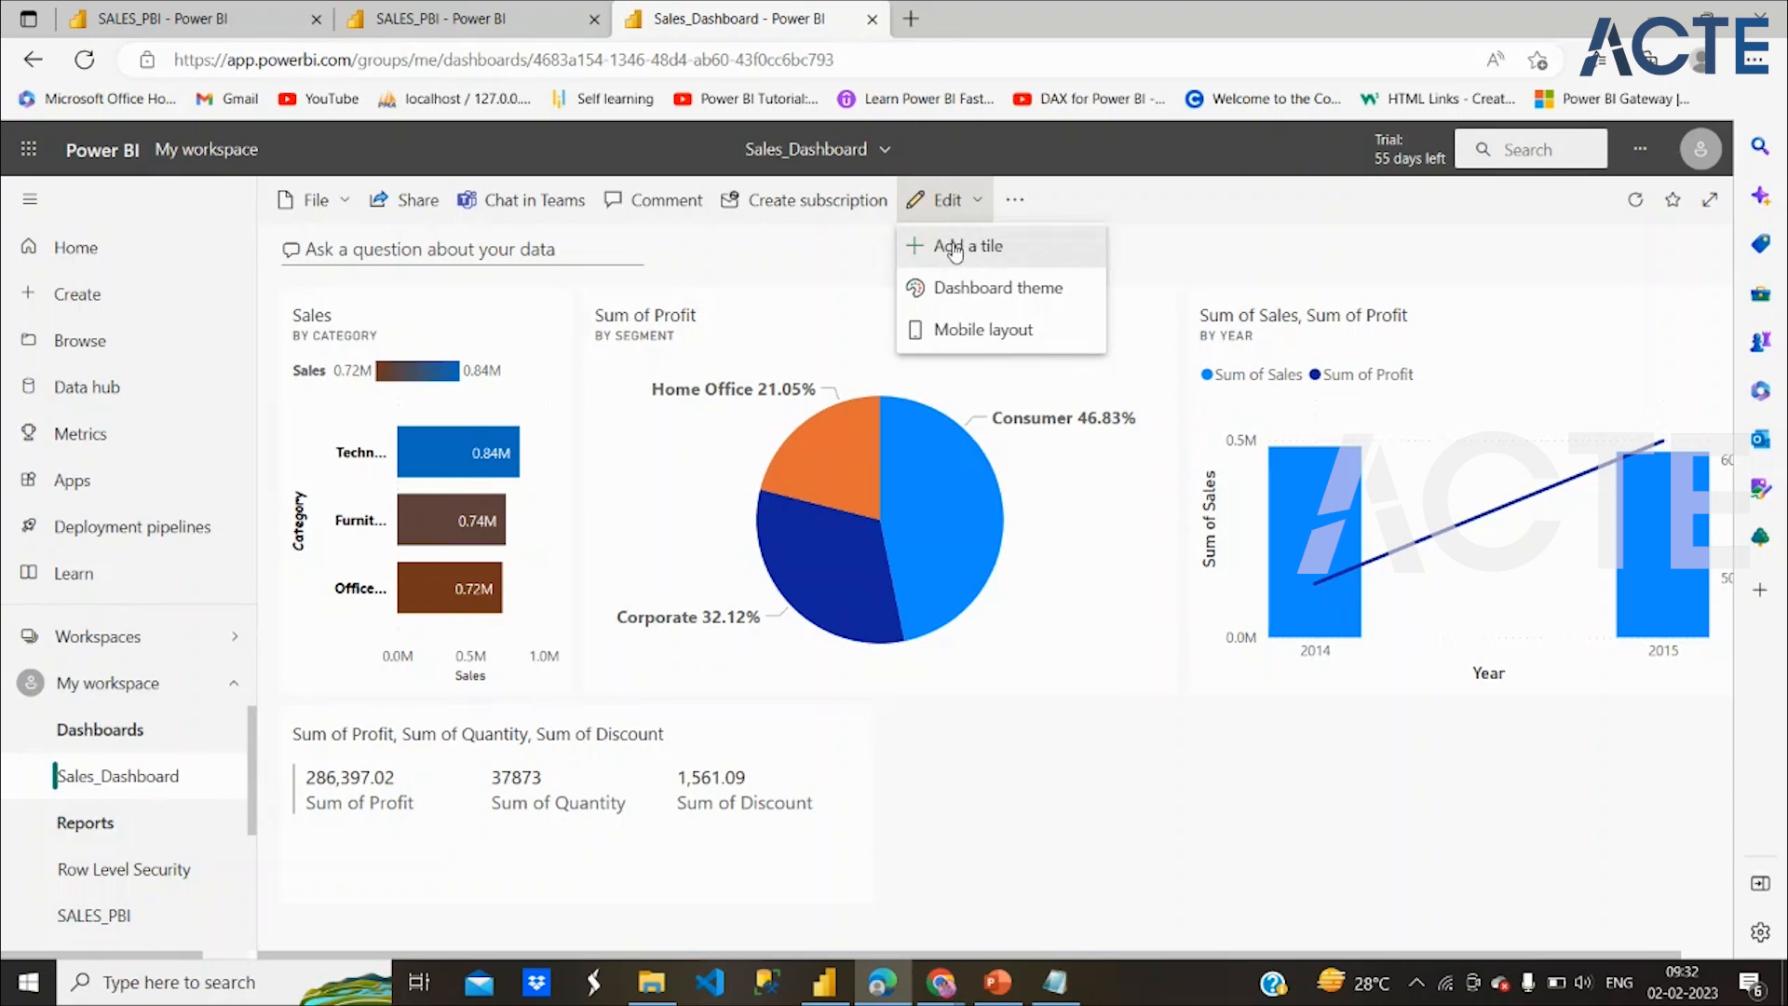
left_click(953, 250)
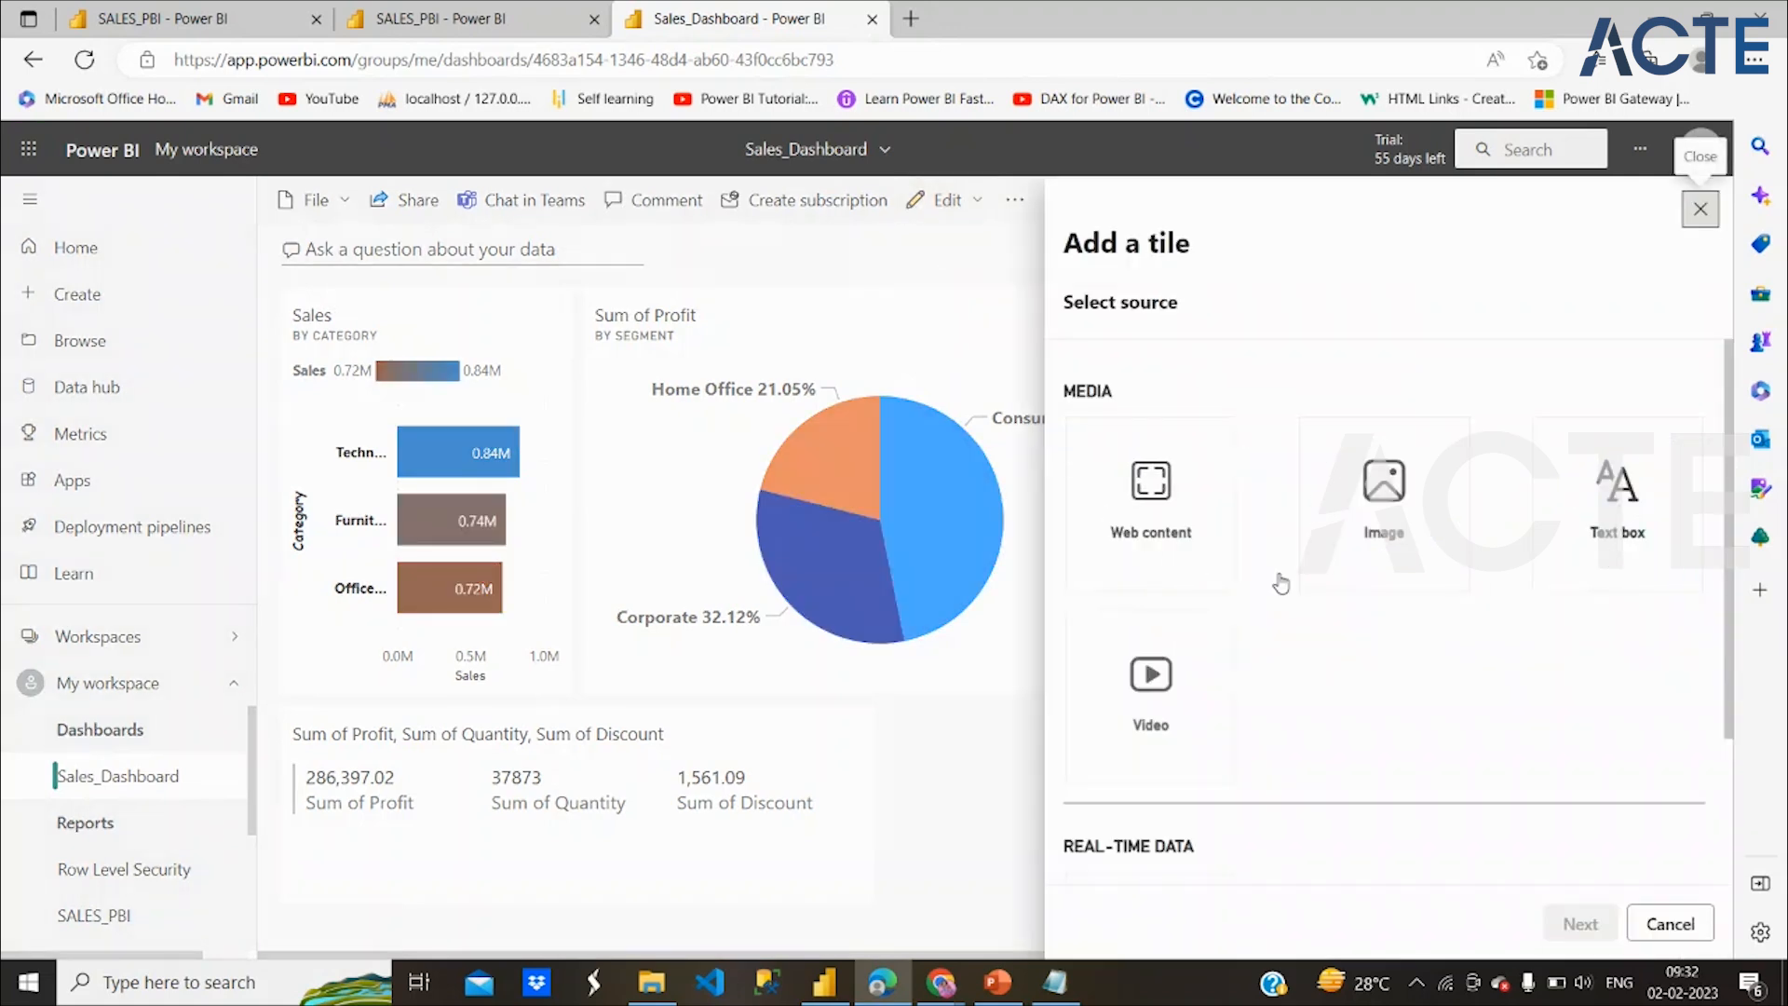
scroll(1344, 690, "down", 1)
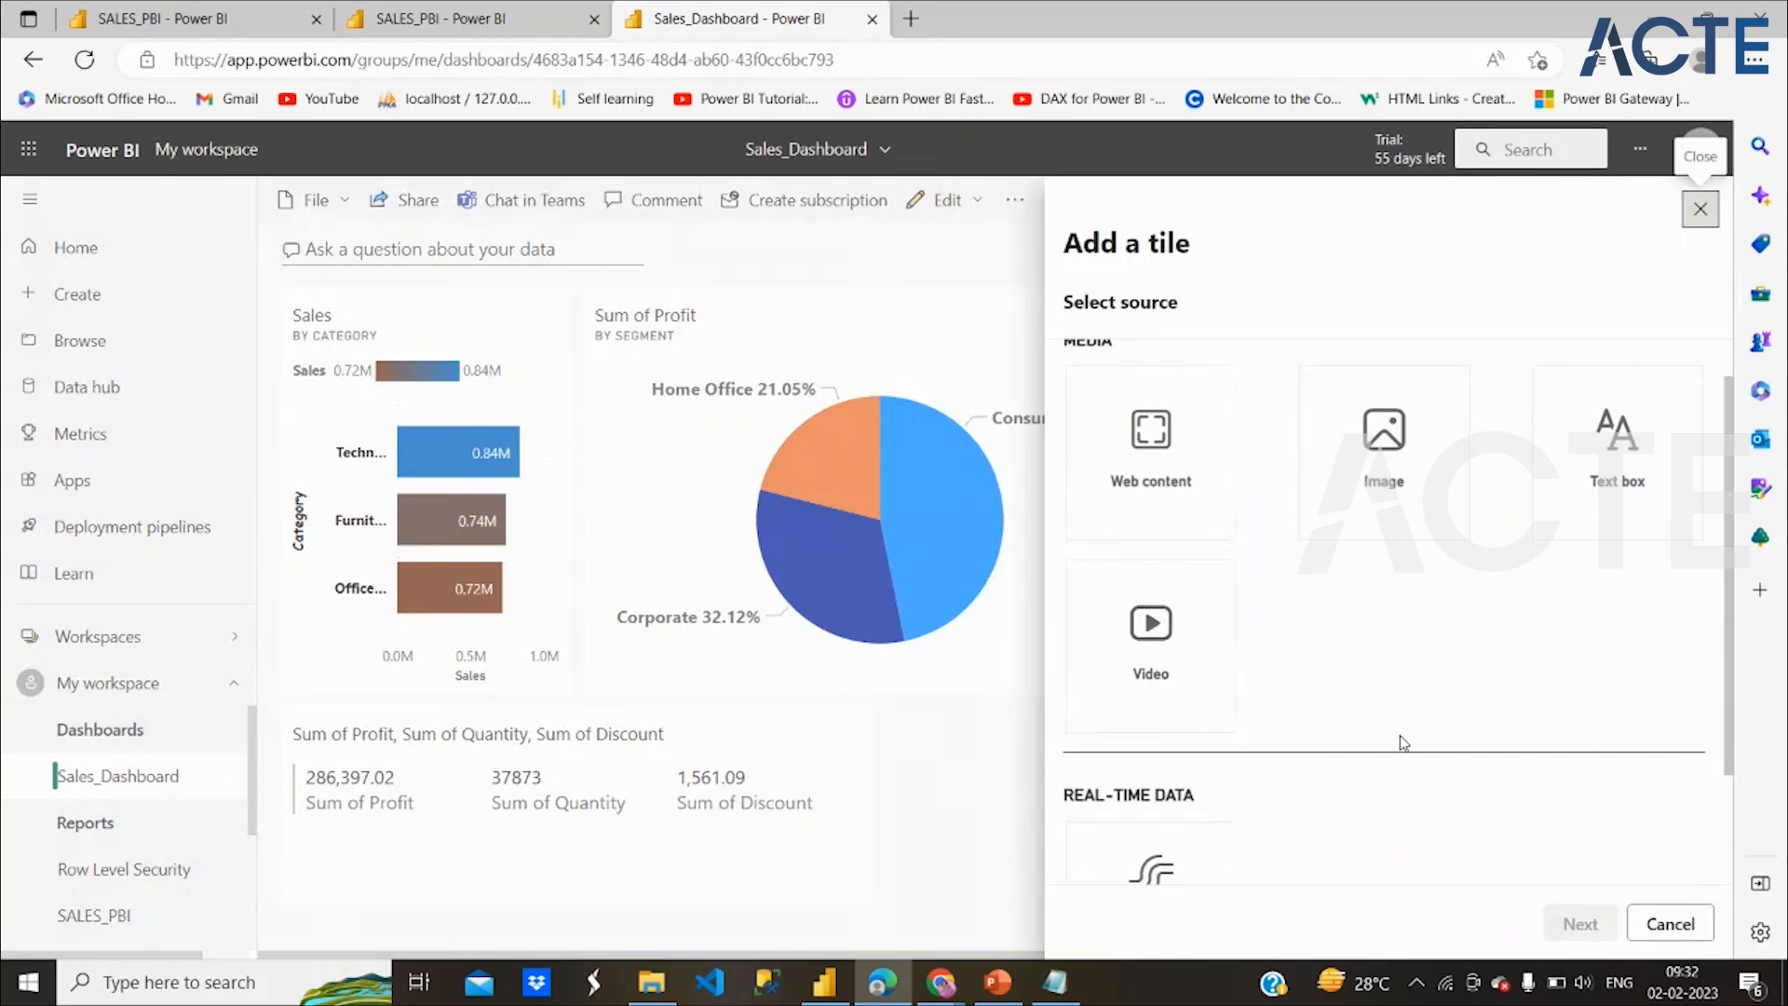
scroll(1396, 738, "down", 1)
scroll(1396, 739, "up", 2)
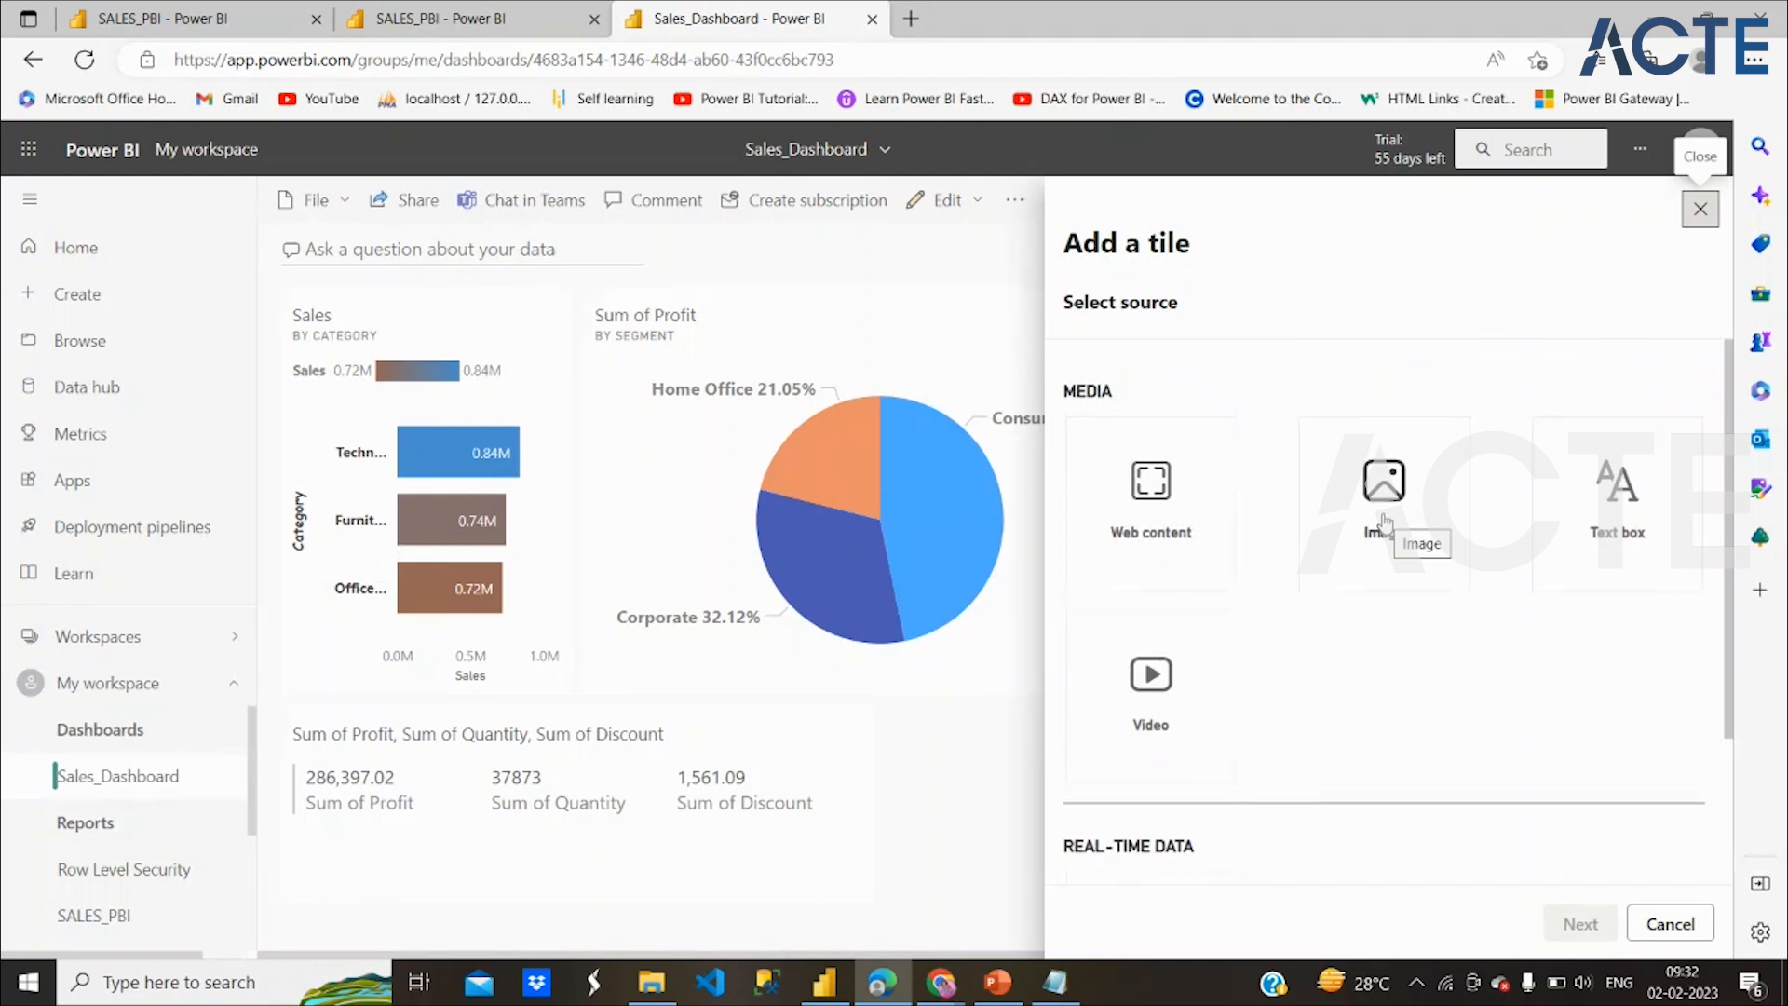
left_click(1179, 677)
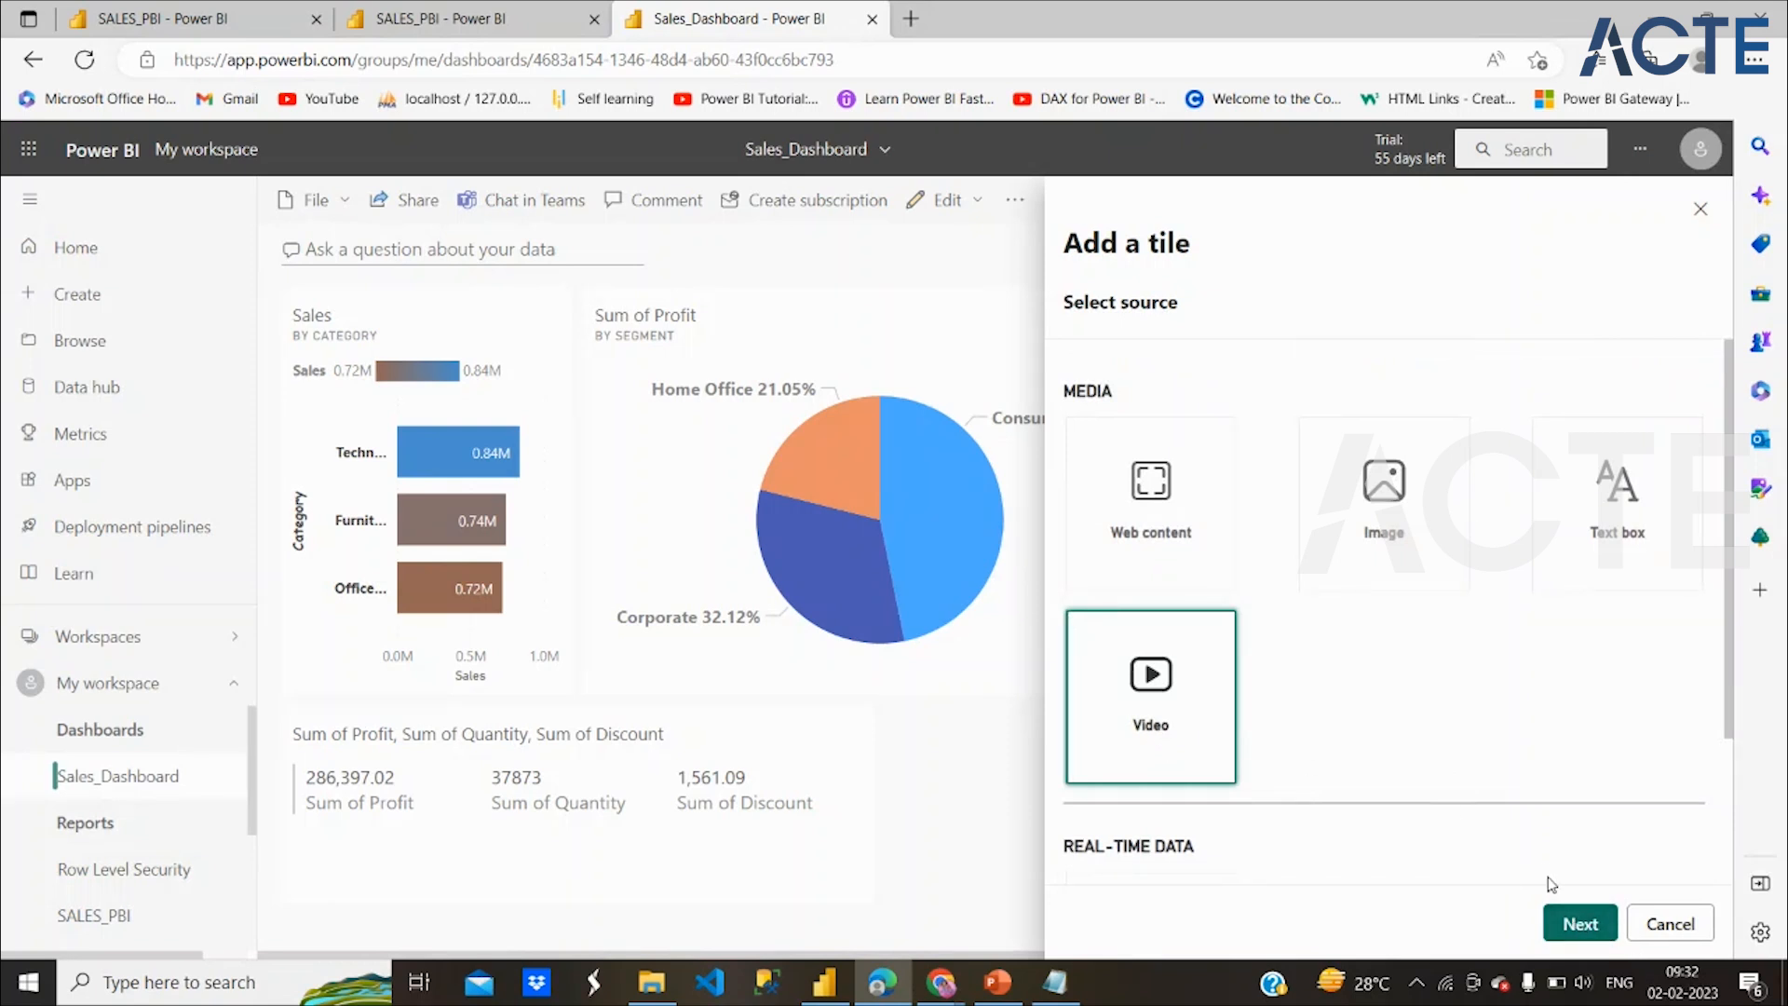
left_click(1580, 924)
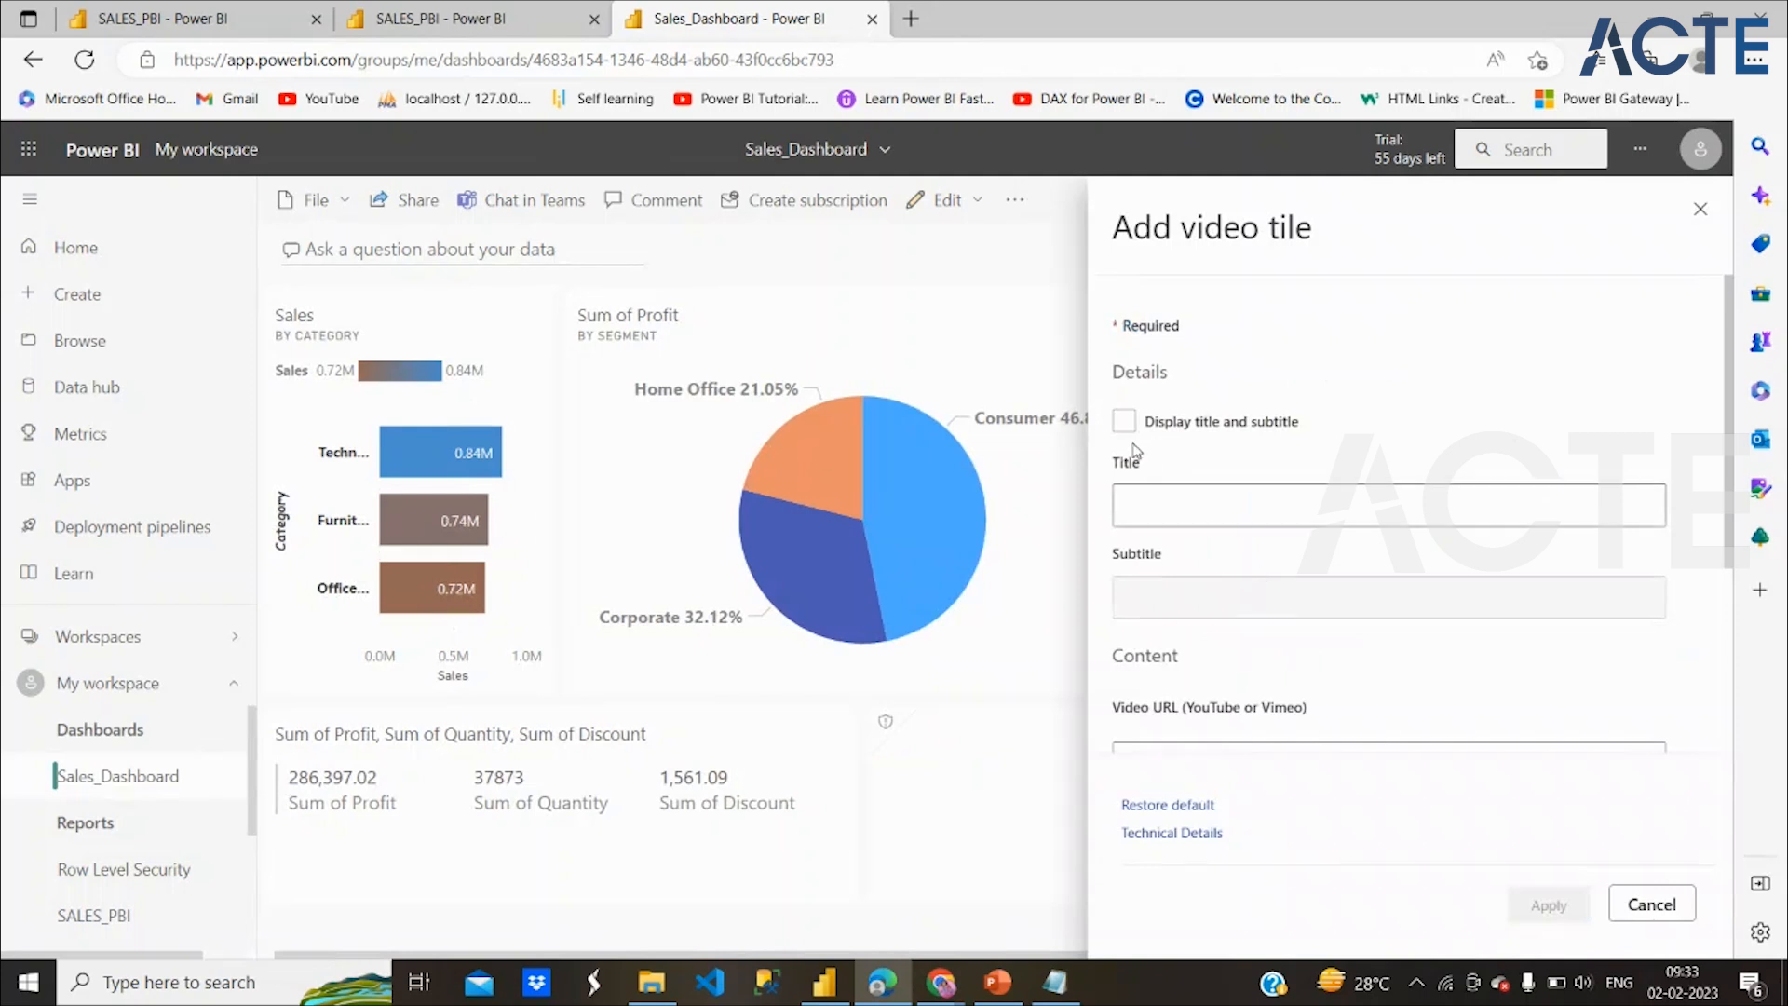
scroll(1268, 417, "down", 1)
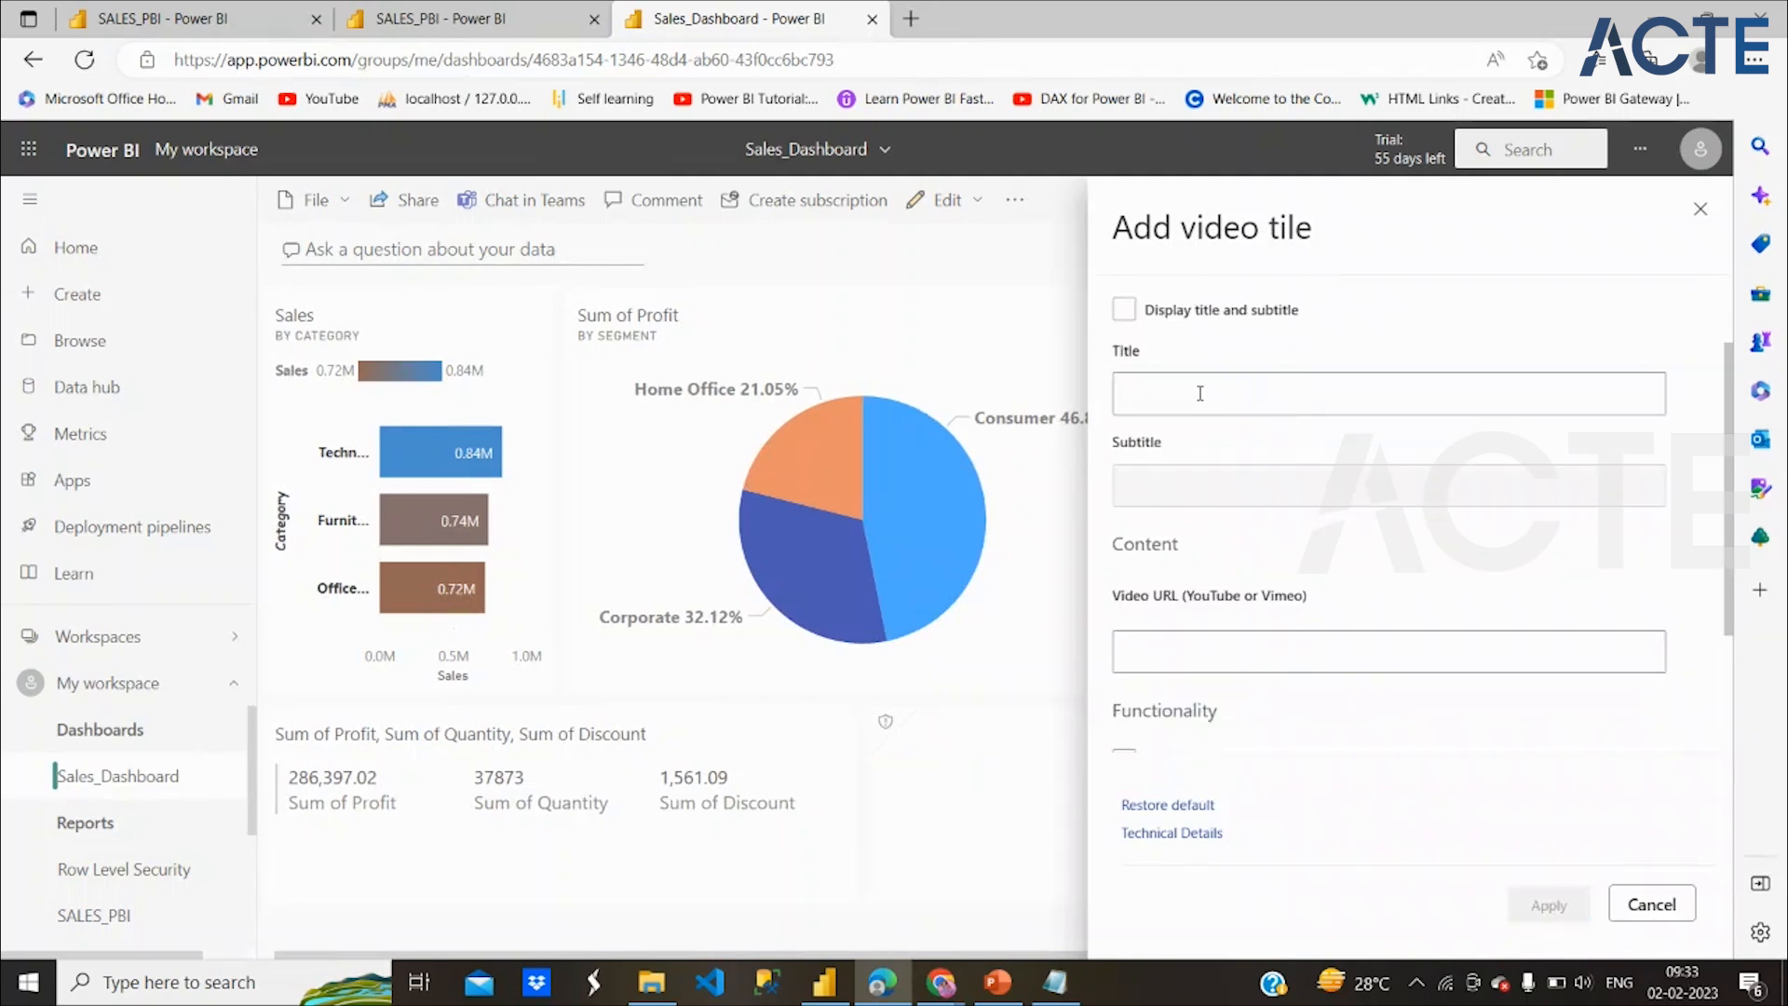
left_click(1201, 393)
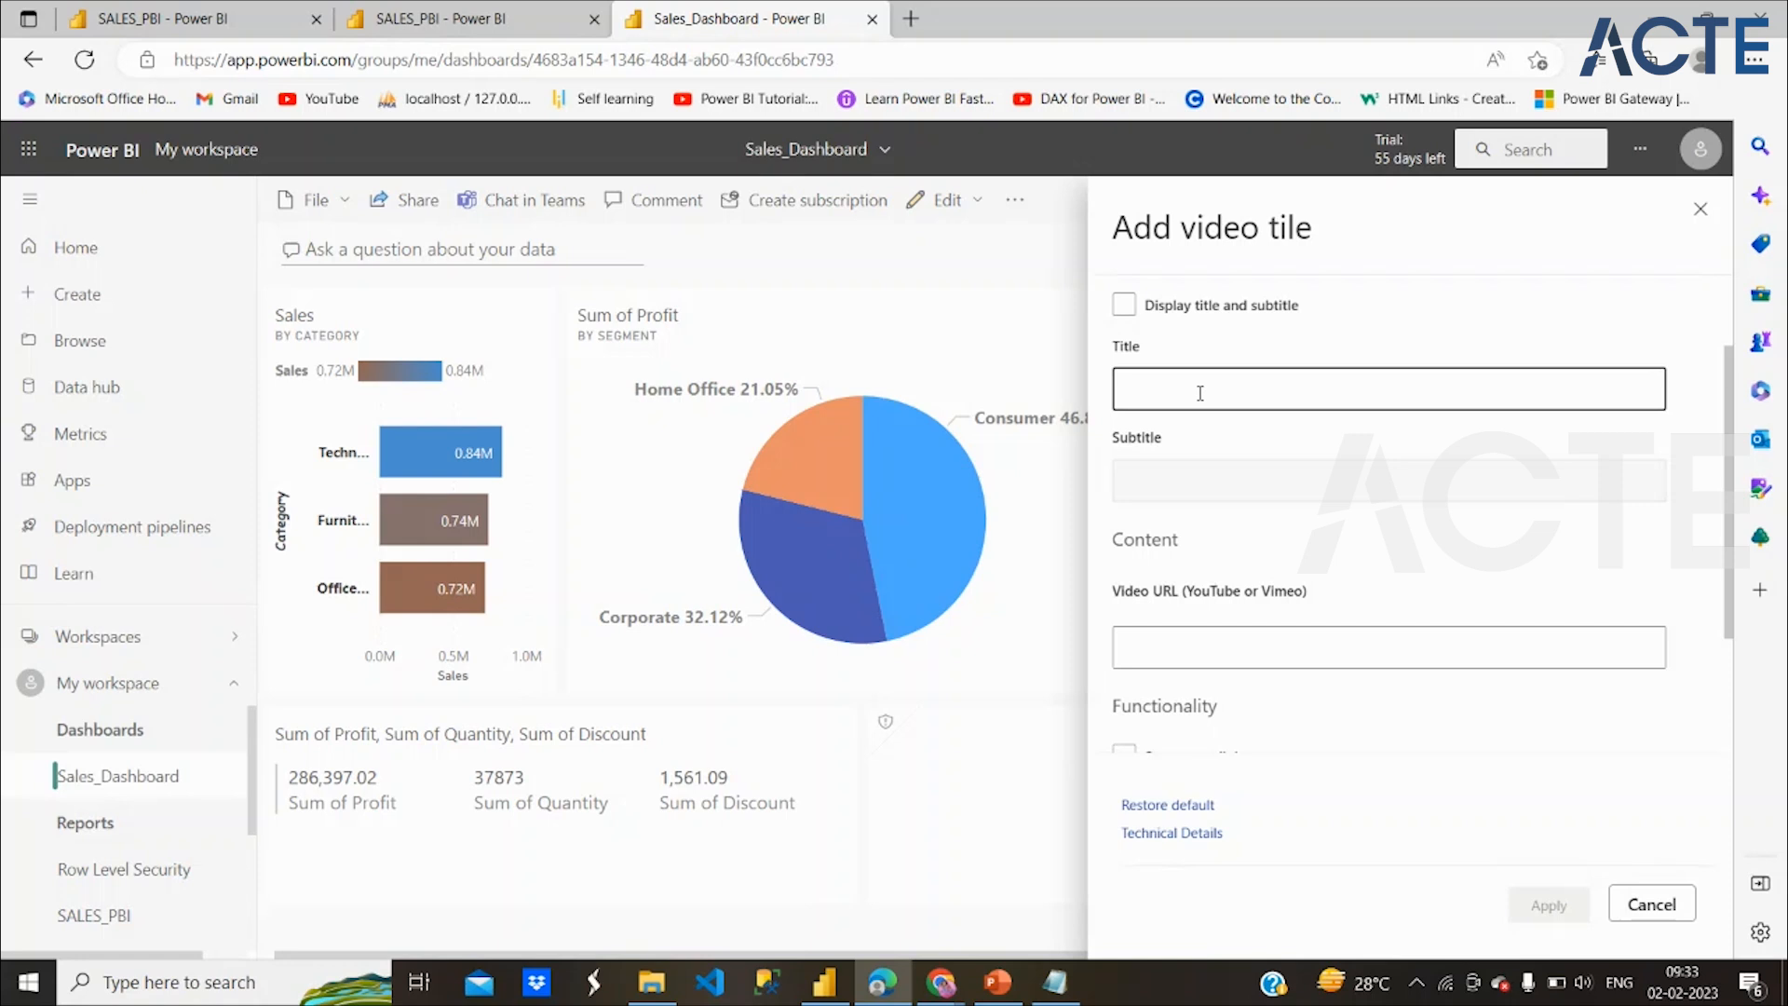
type("Bookmark")
left_click(1197, 477)
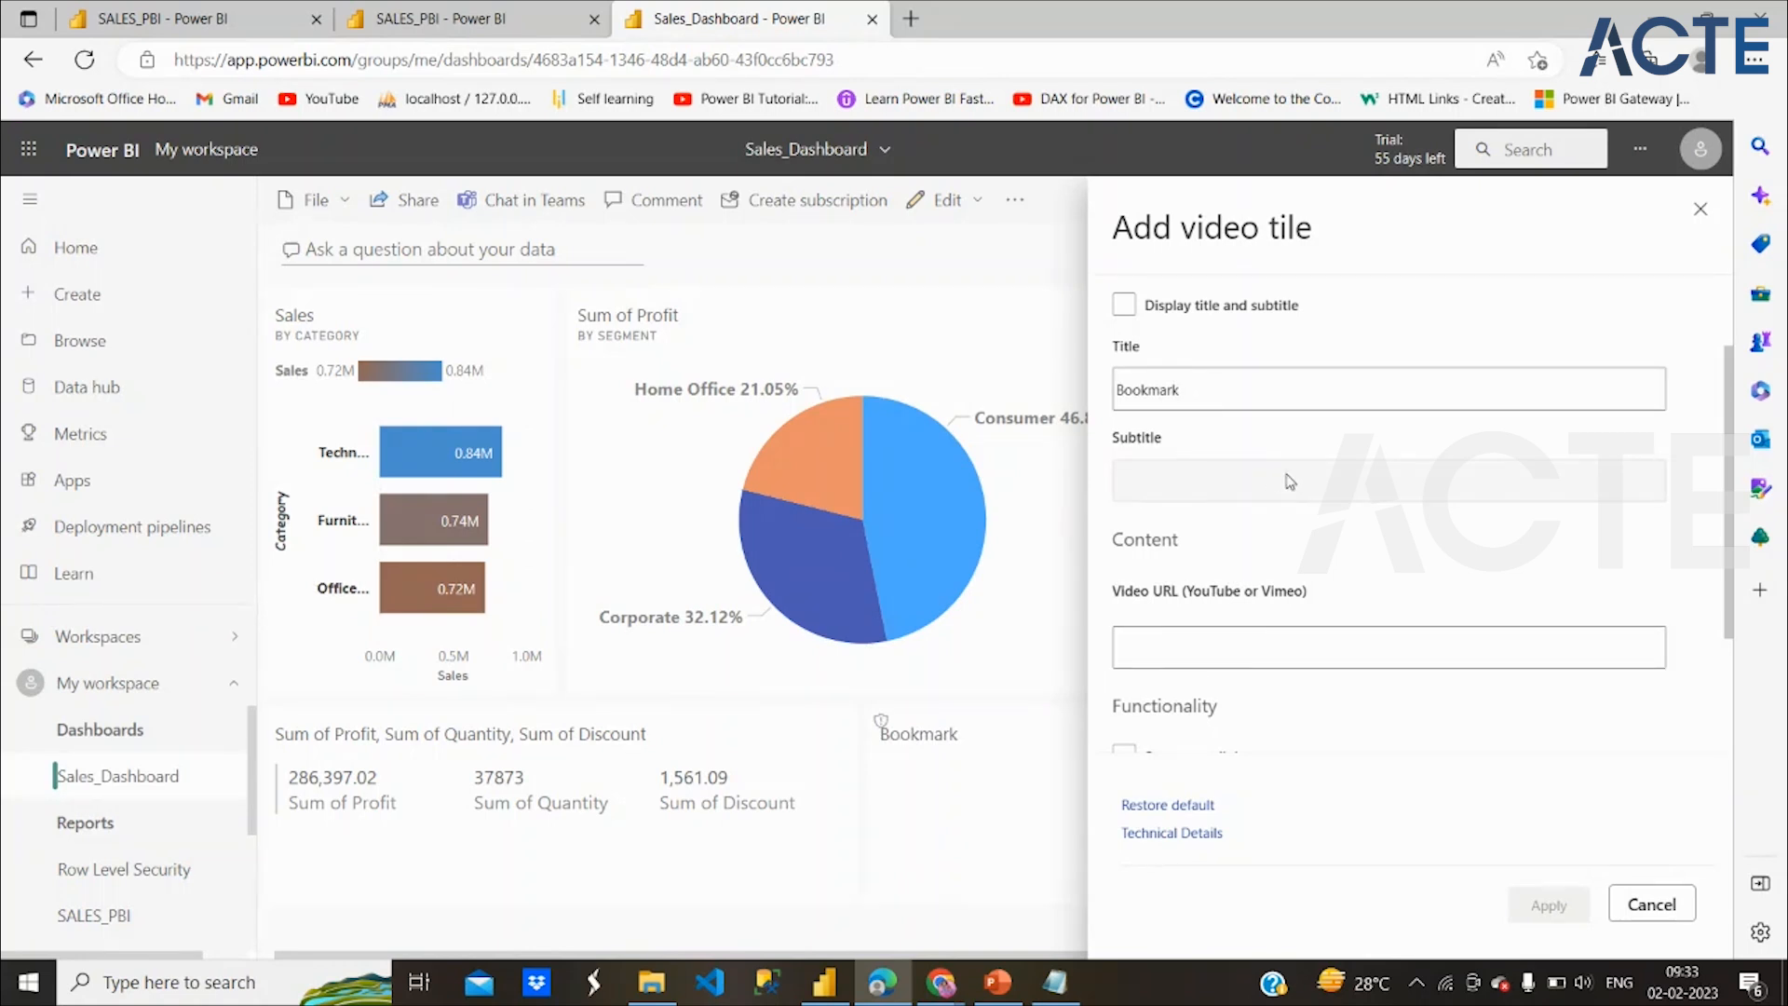
scroll(1222, 636, "down", 2)
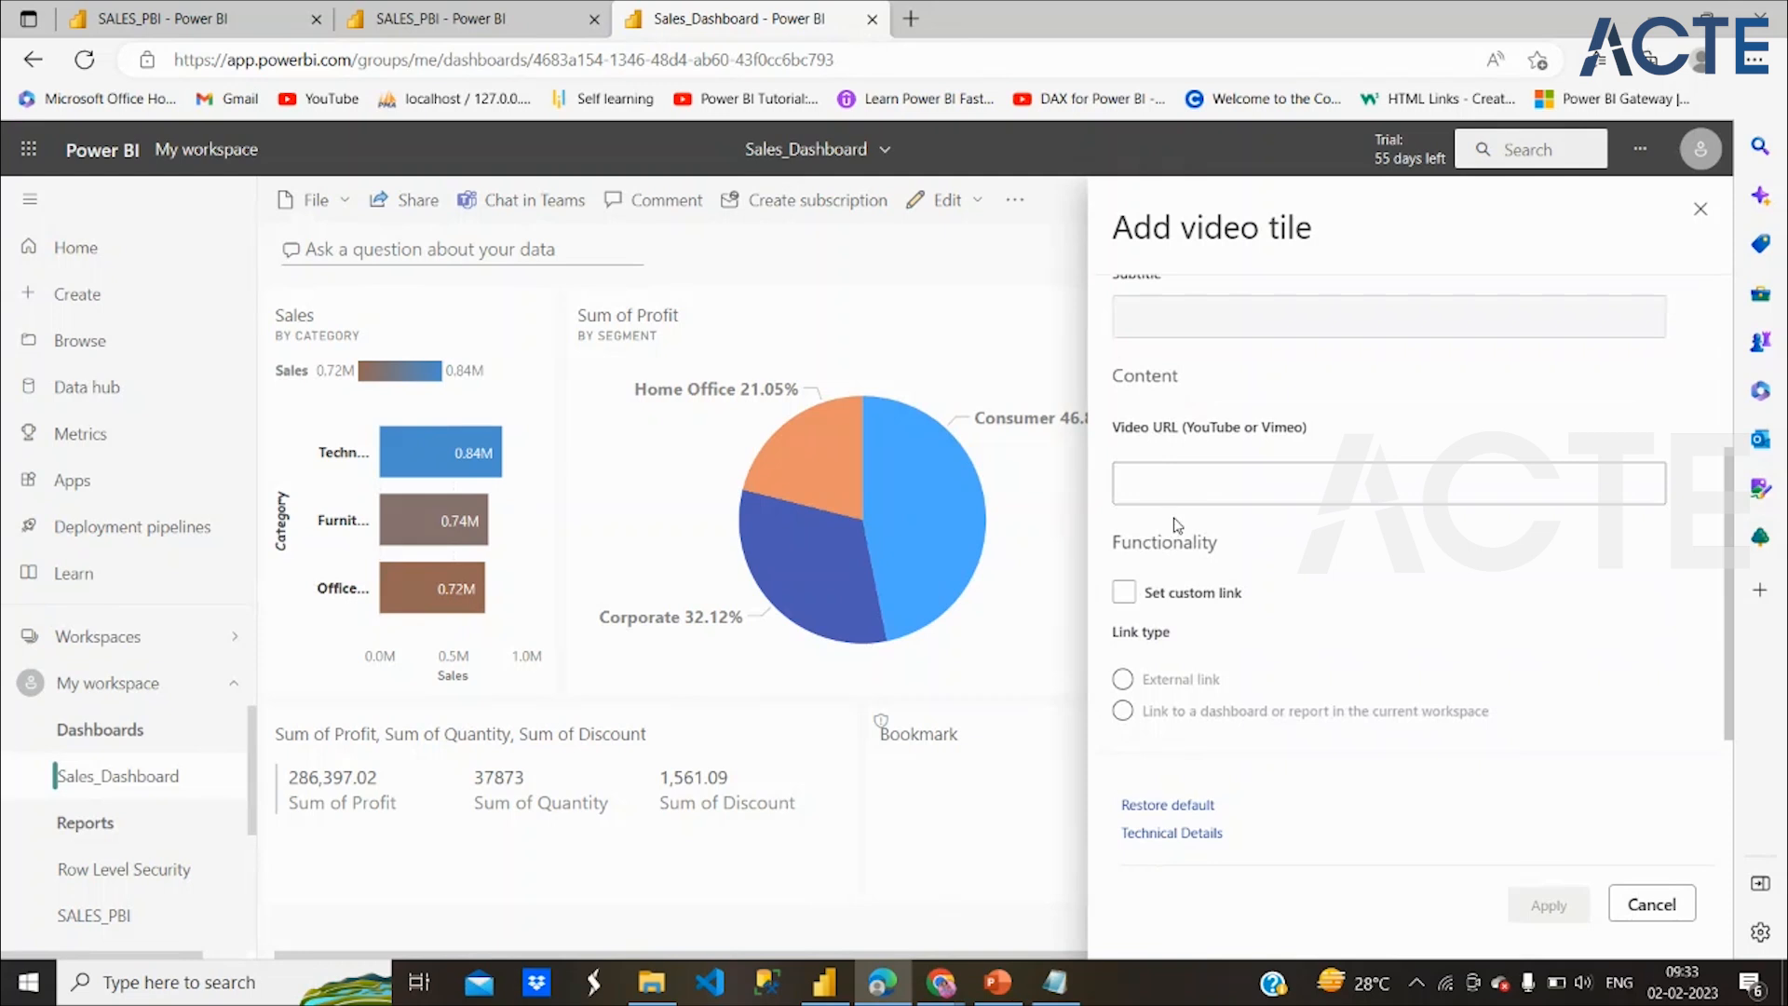
scroll(1175, 518, "up", 1)
left_click(1176, 549)
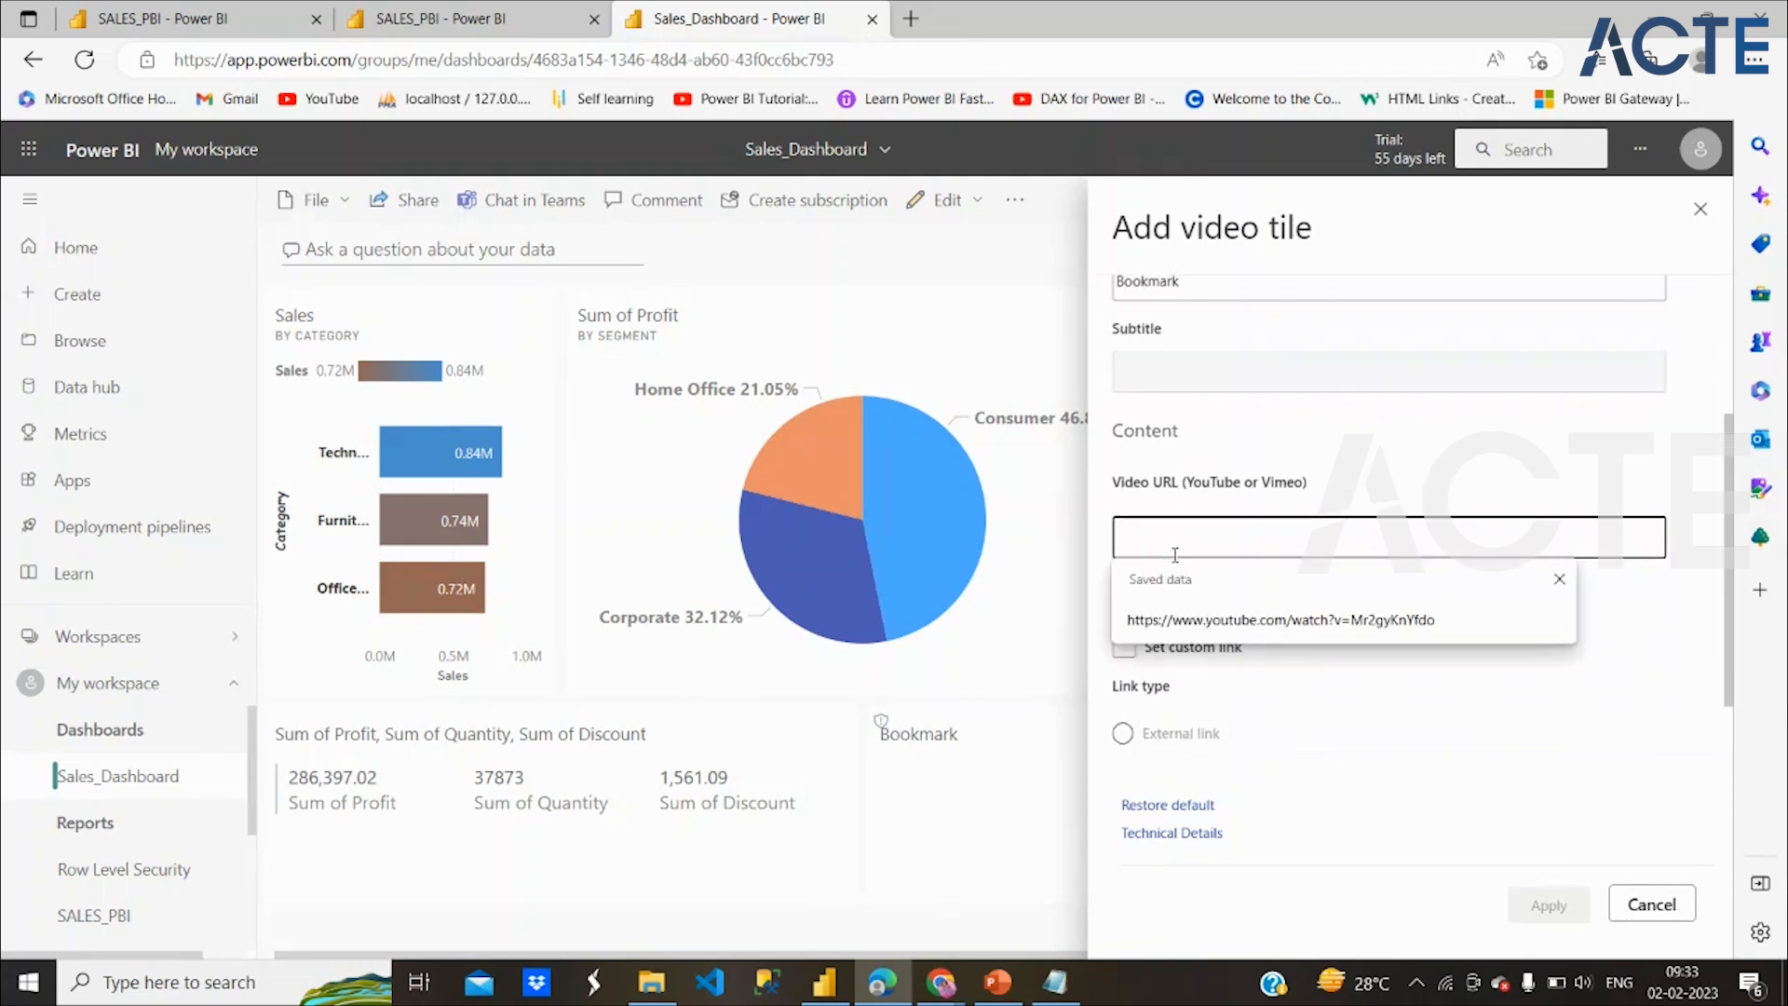
left_click(1187, 503)
left_click(1195, 528)
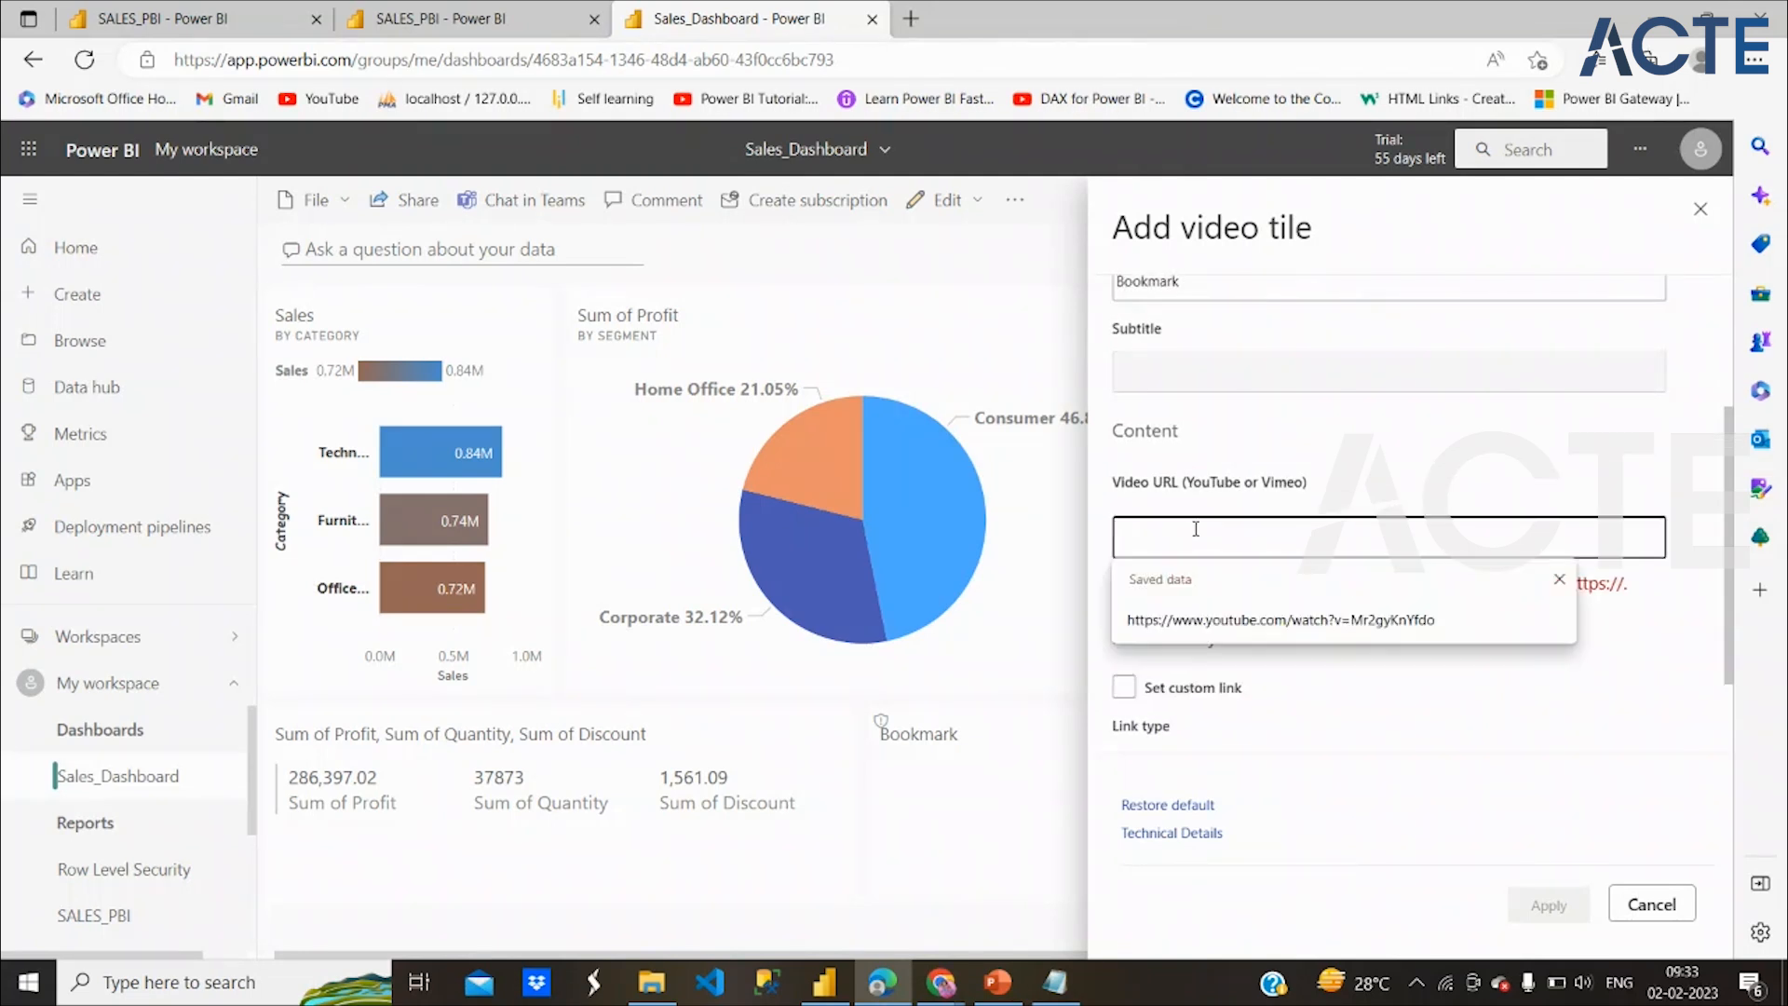
type("https://www.youtube.com/watch?v=xCMqWEvSkAs")
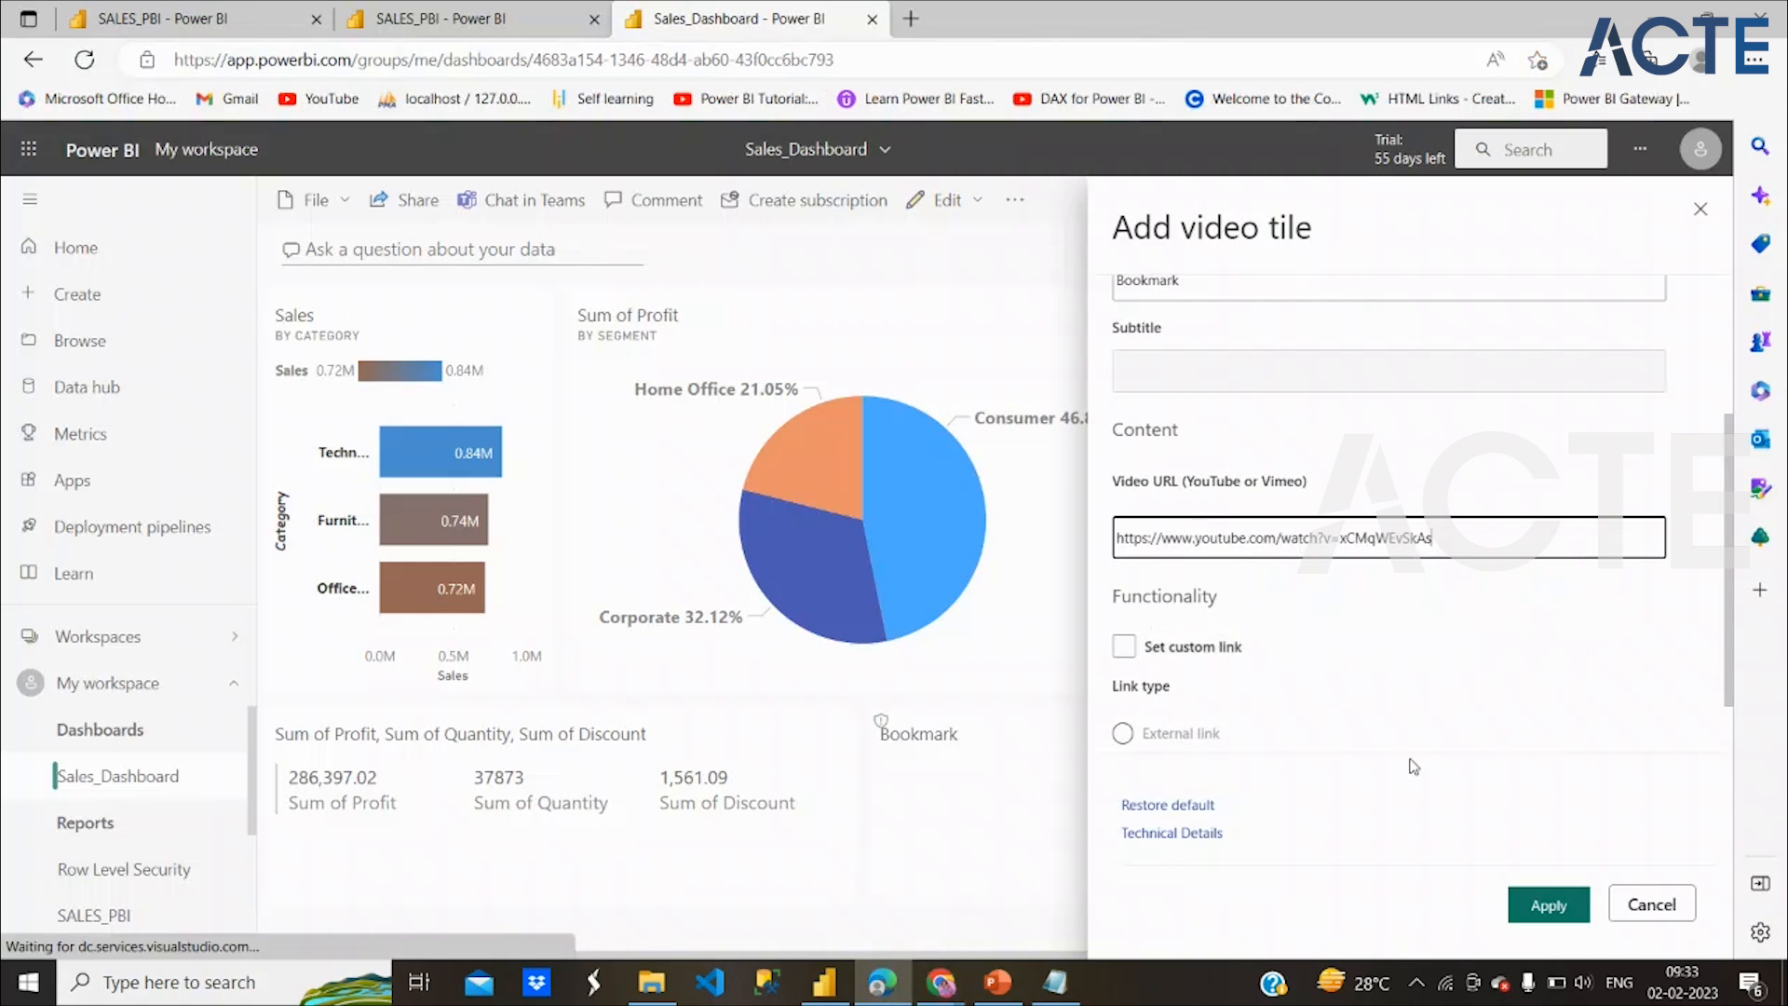
scroll(1342, 717, "down", 1)
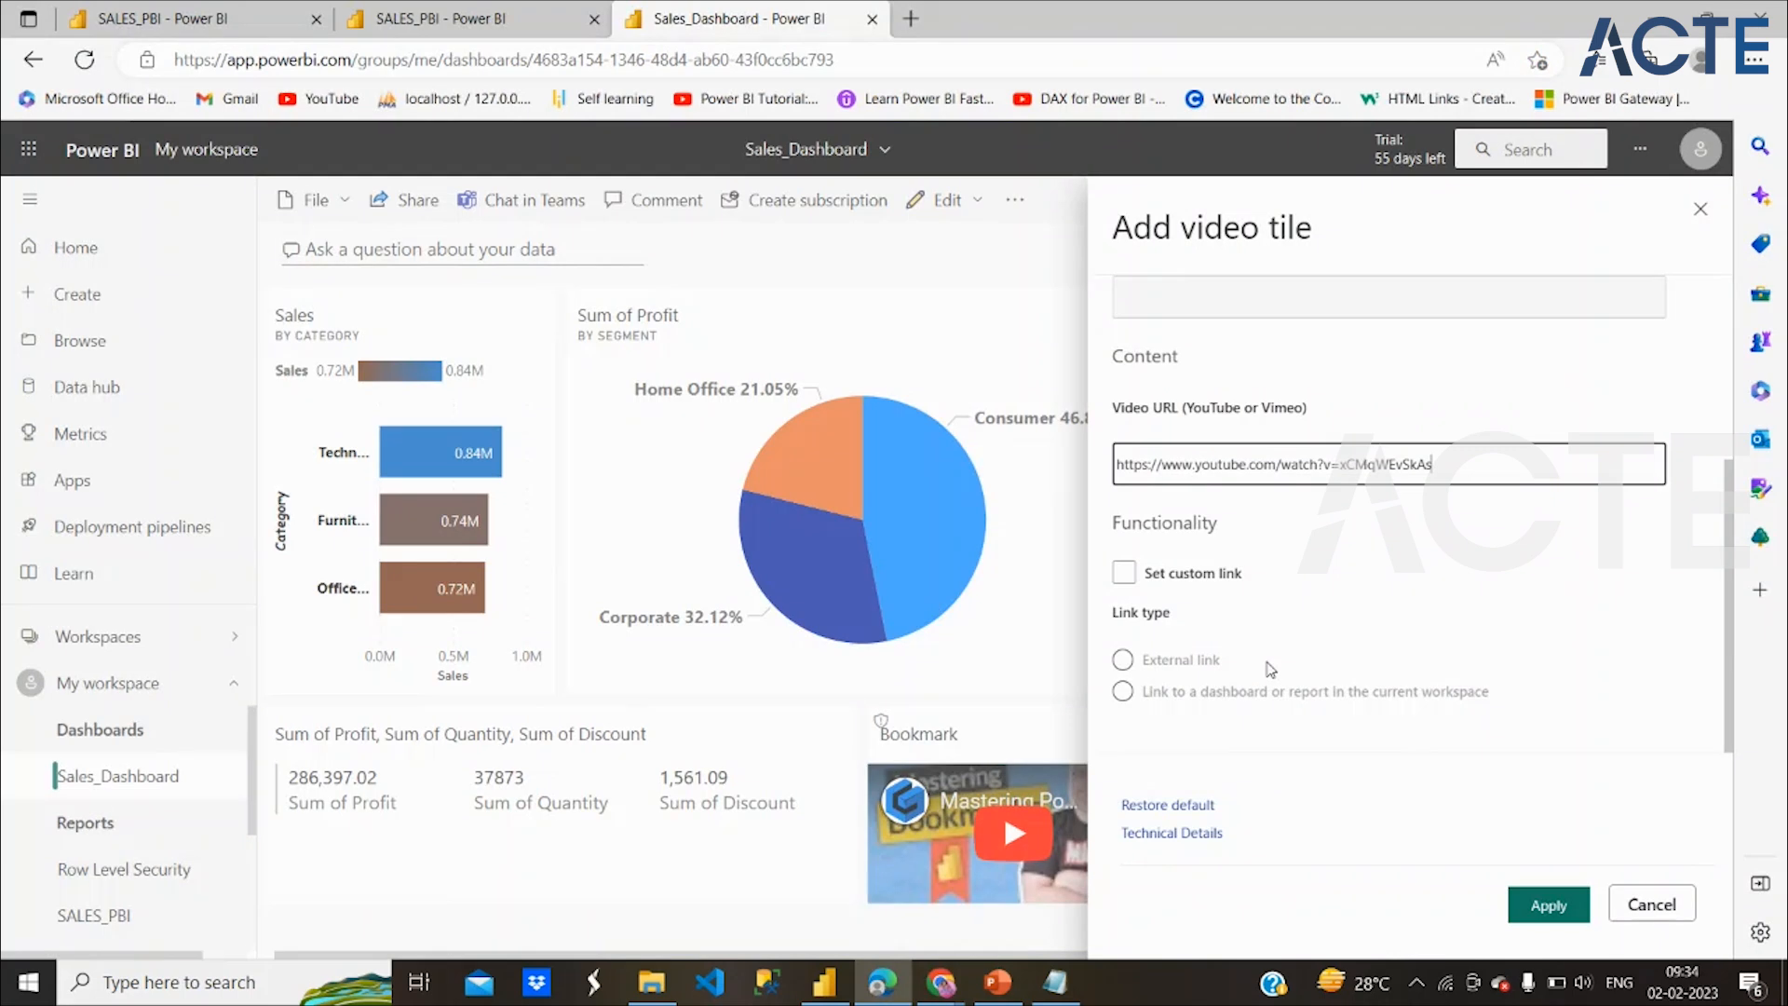
left_click(1533, 917)
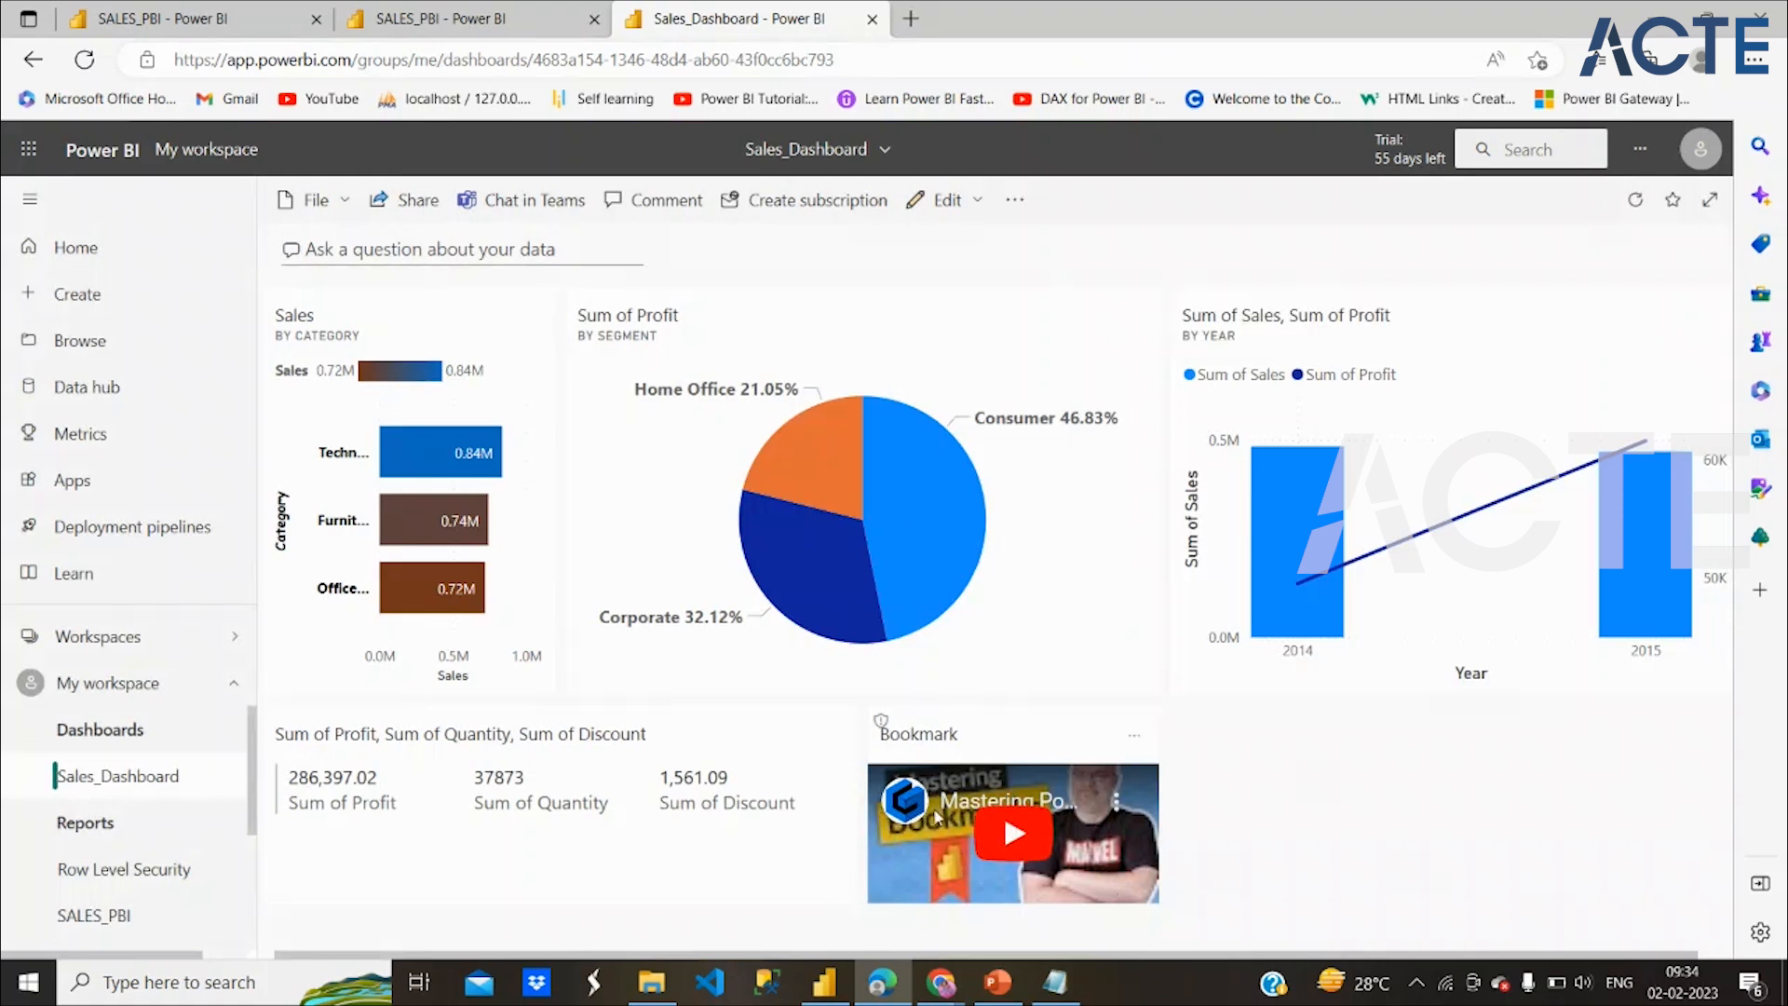
Play the video in the Bookmark tile, enlarge the tile, and pause the playback
left_click(1011, 832)
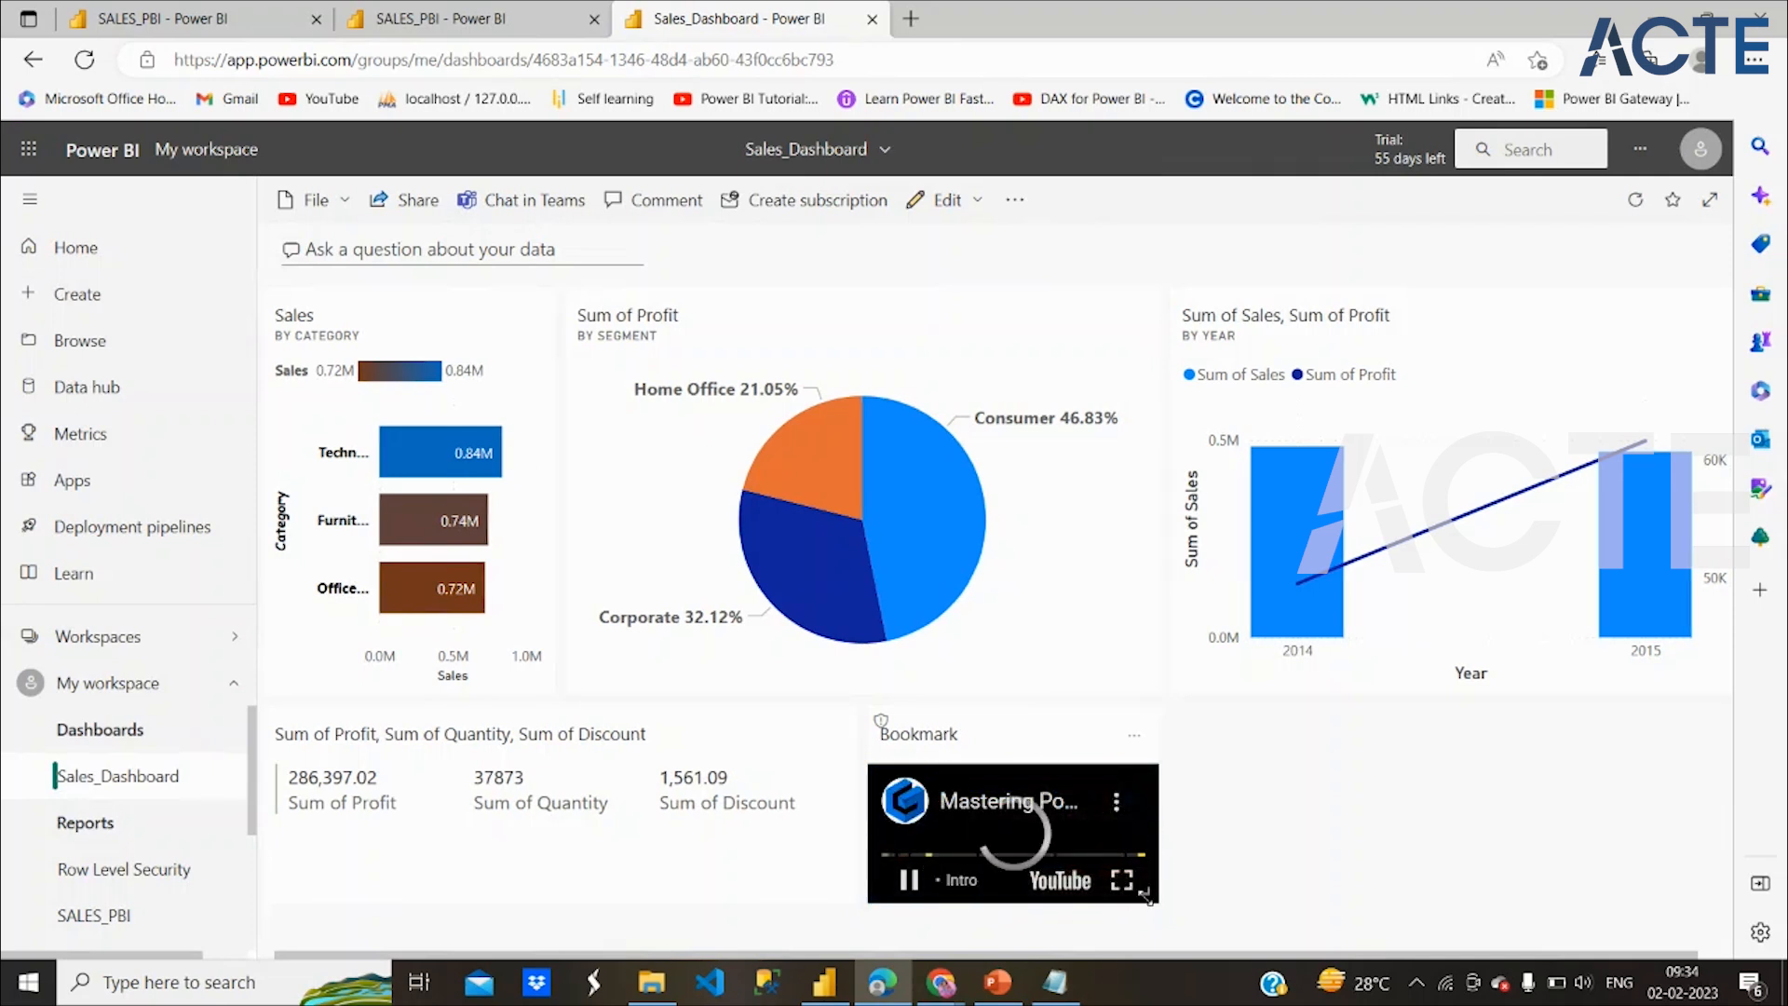
left_click_drag(1145, 896, 1221, 936)
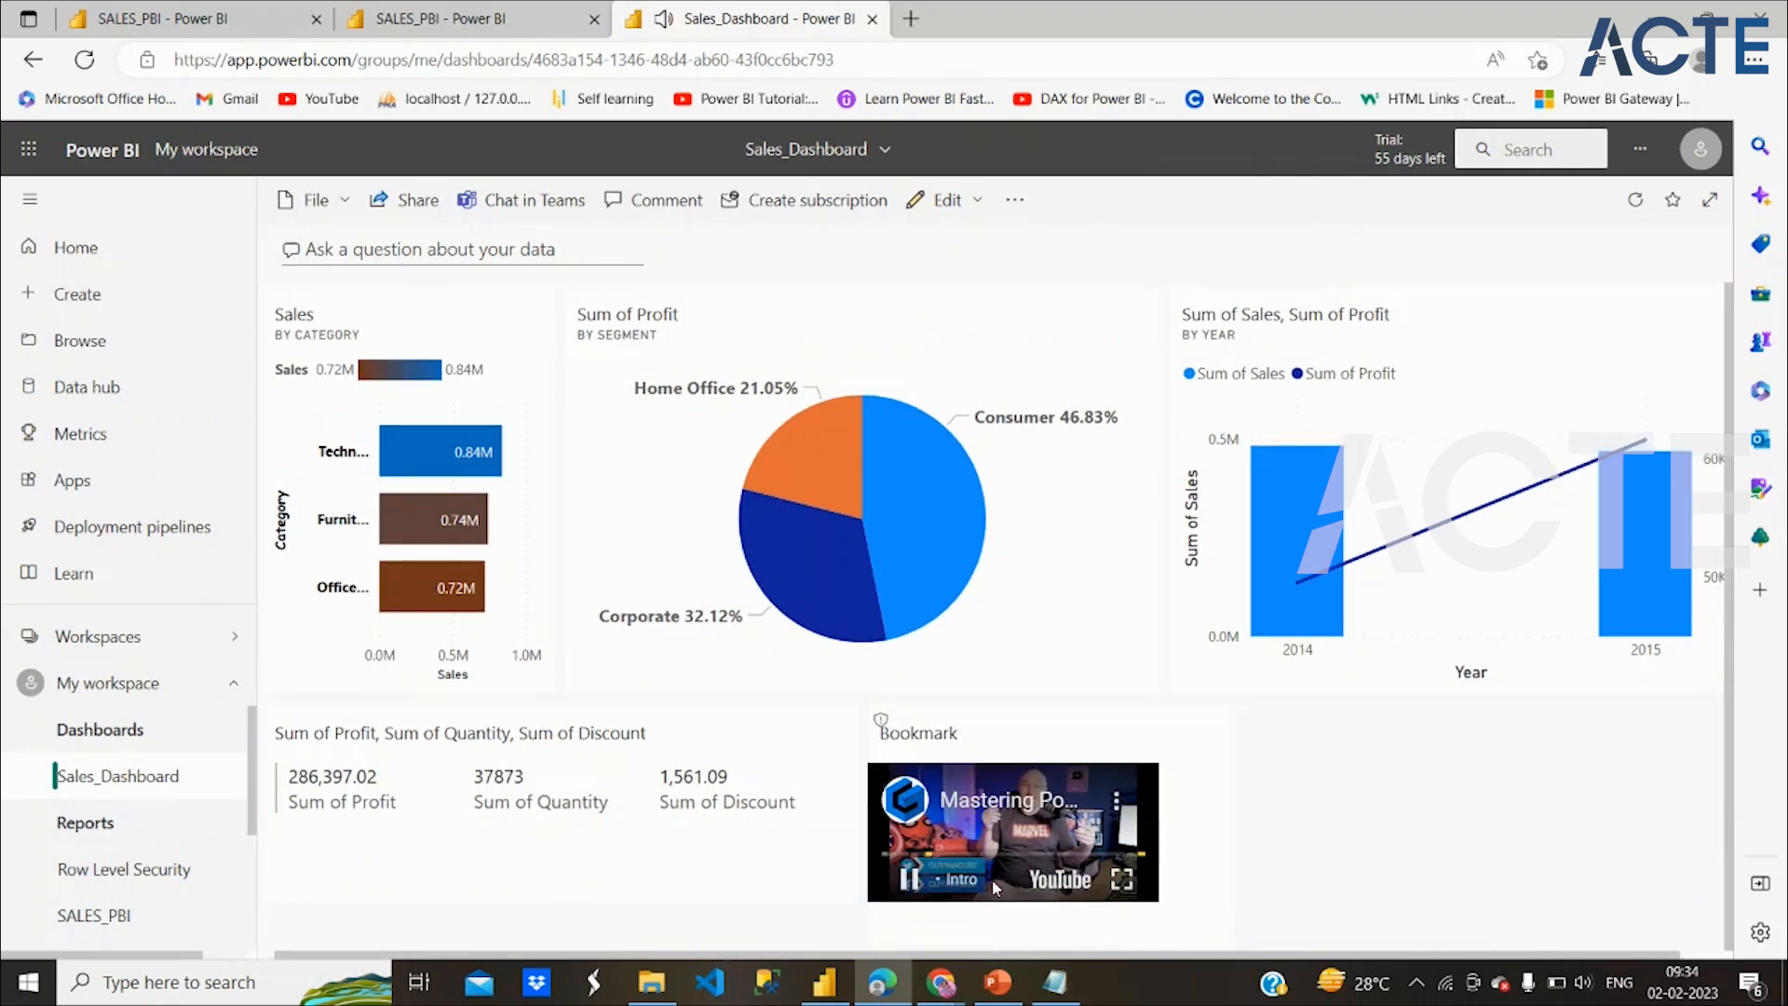
scroll(992, 866, "down", 2)
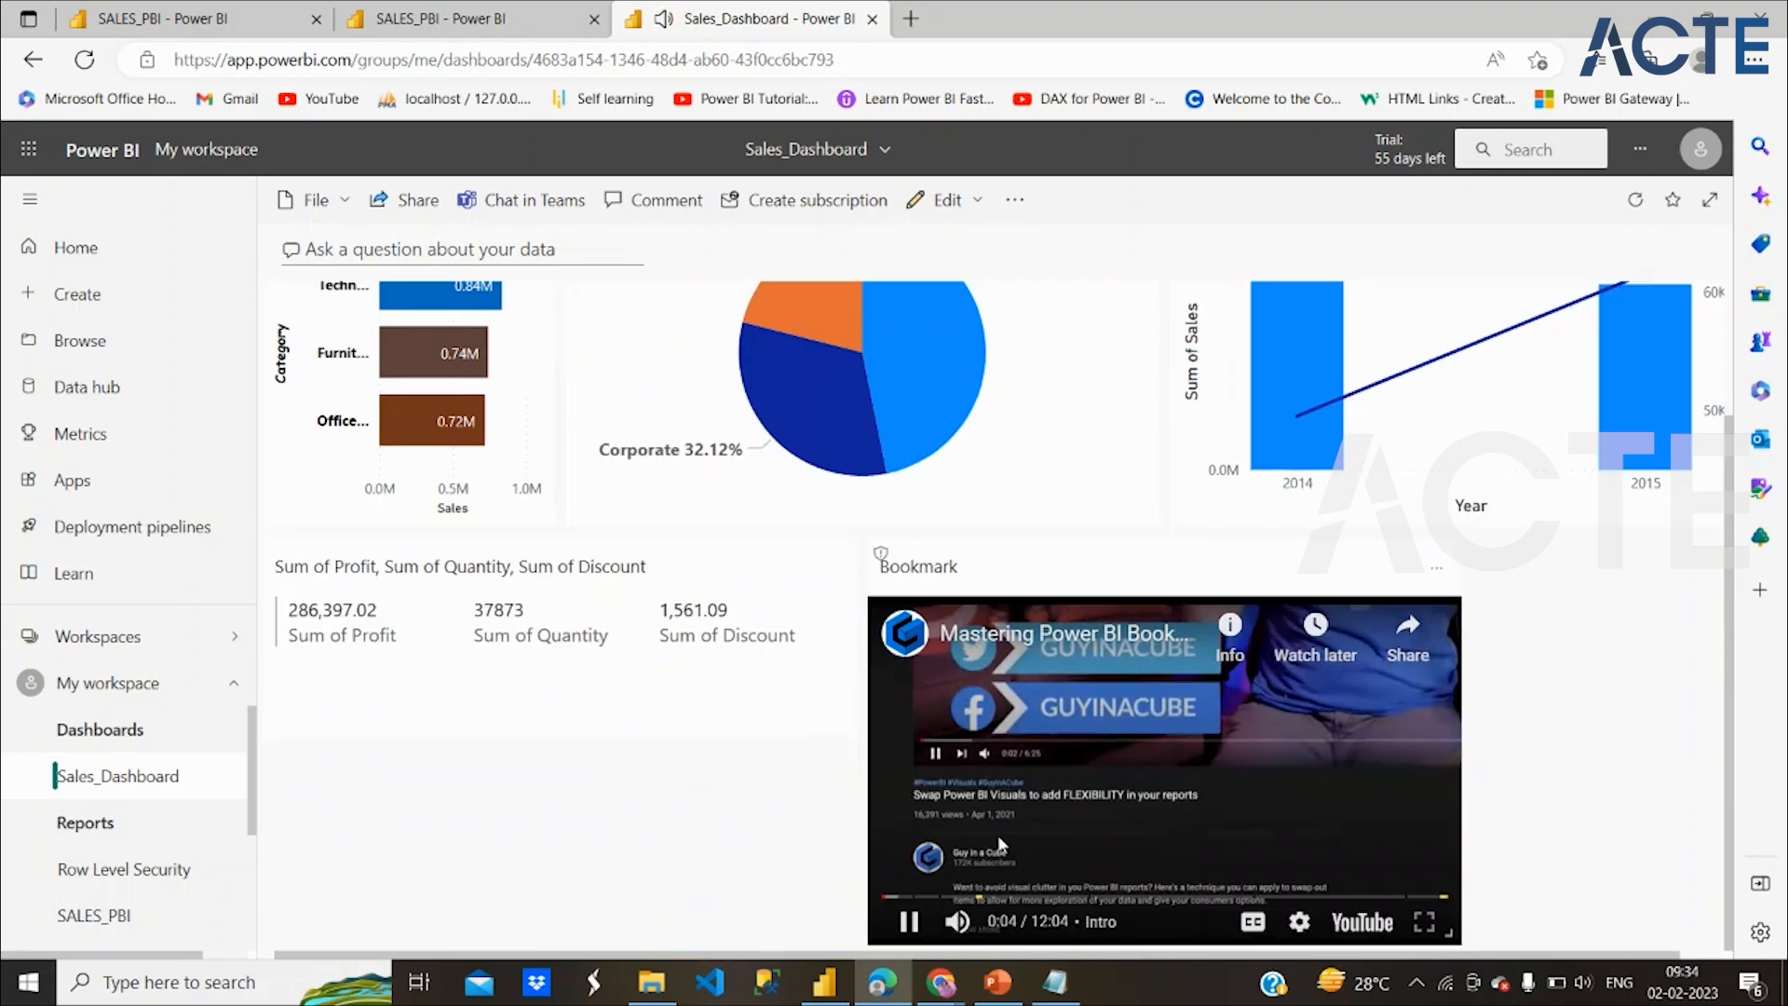
left_click(908, 921)
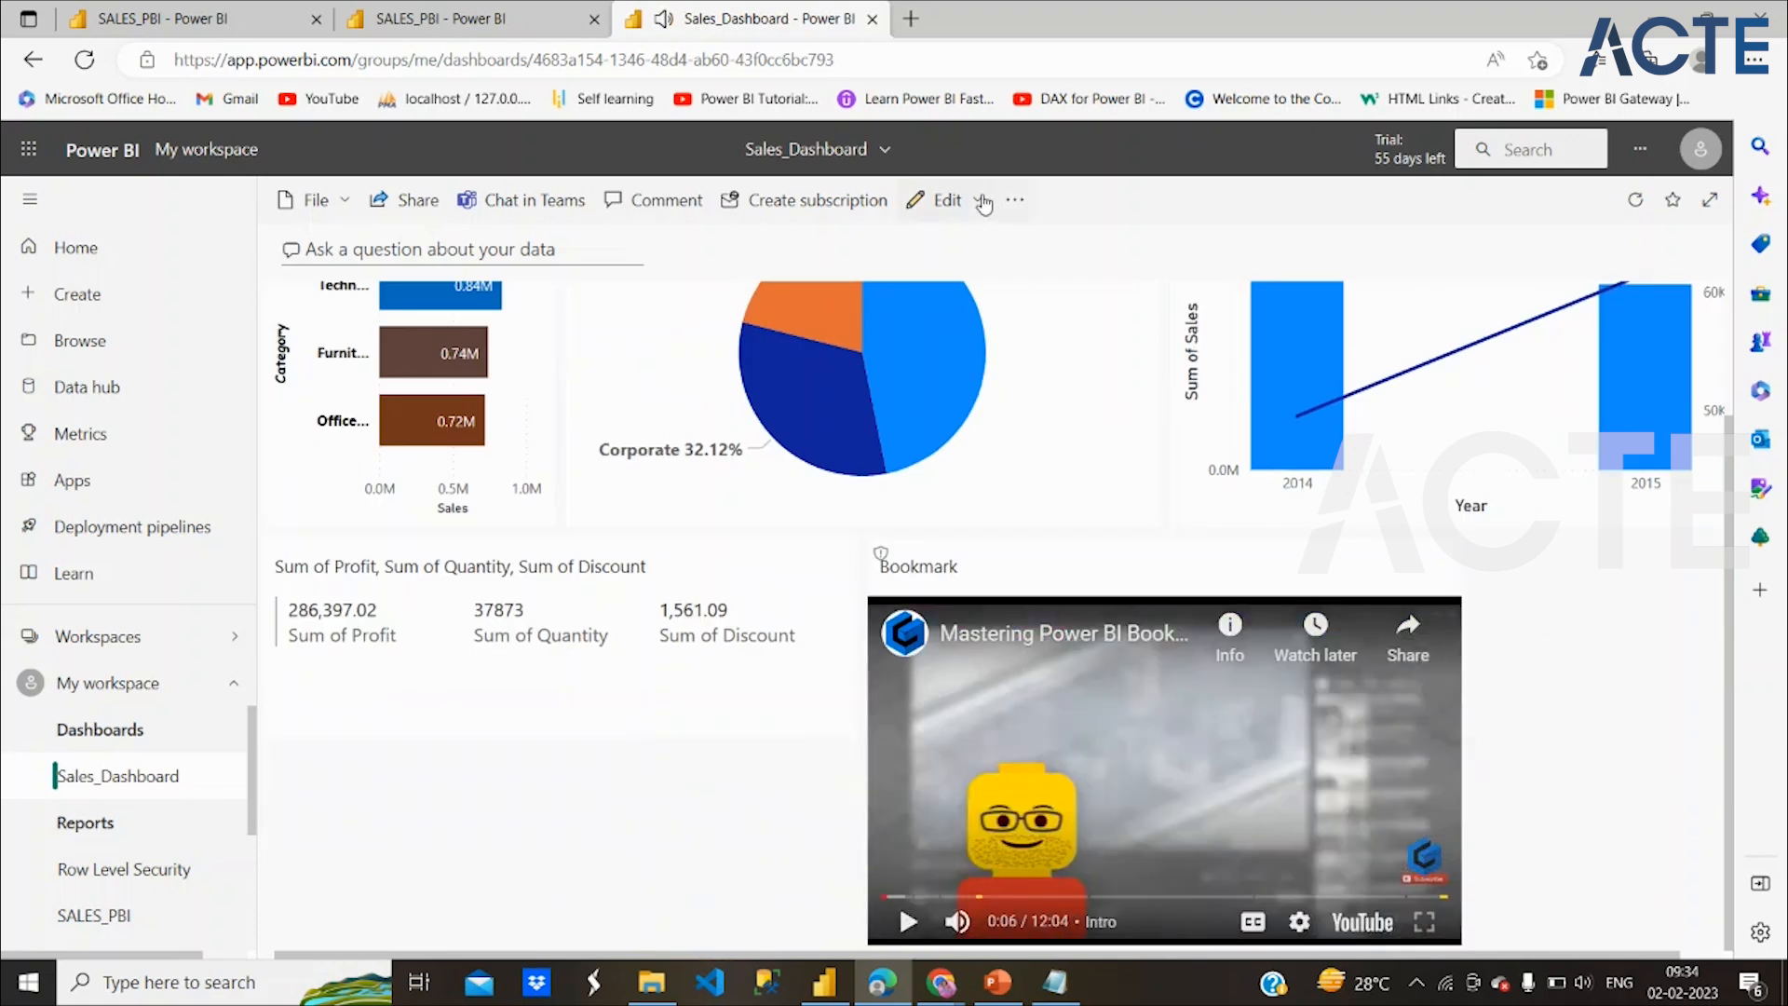
Start adding a text box tile to Sales_Dashboard and look through its content and link settings
left_click(978, 205)
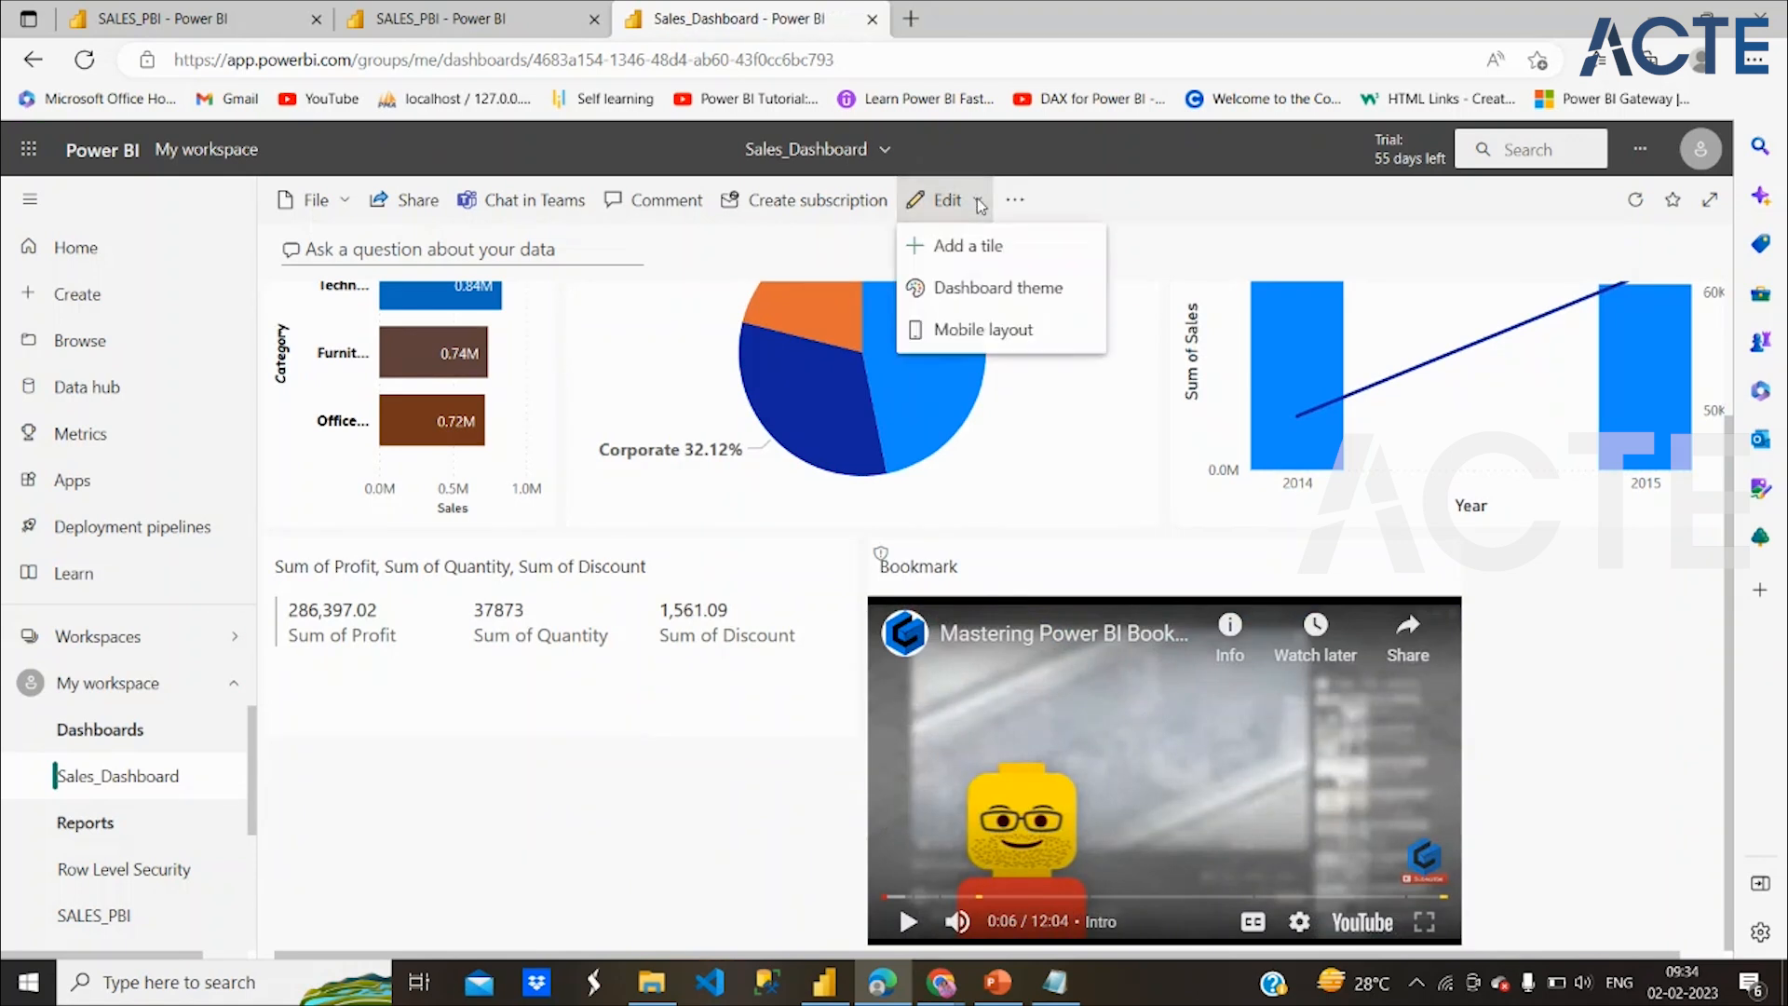
left_click(968, 247)
left_click(1638, 518)
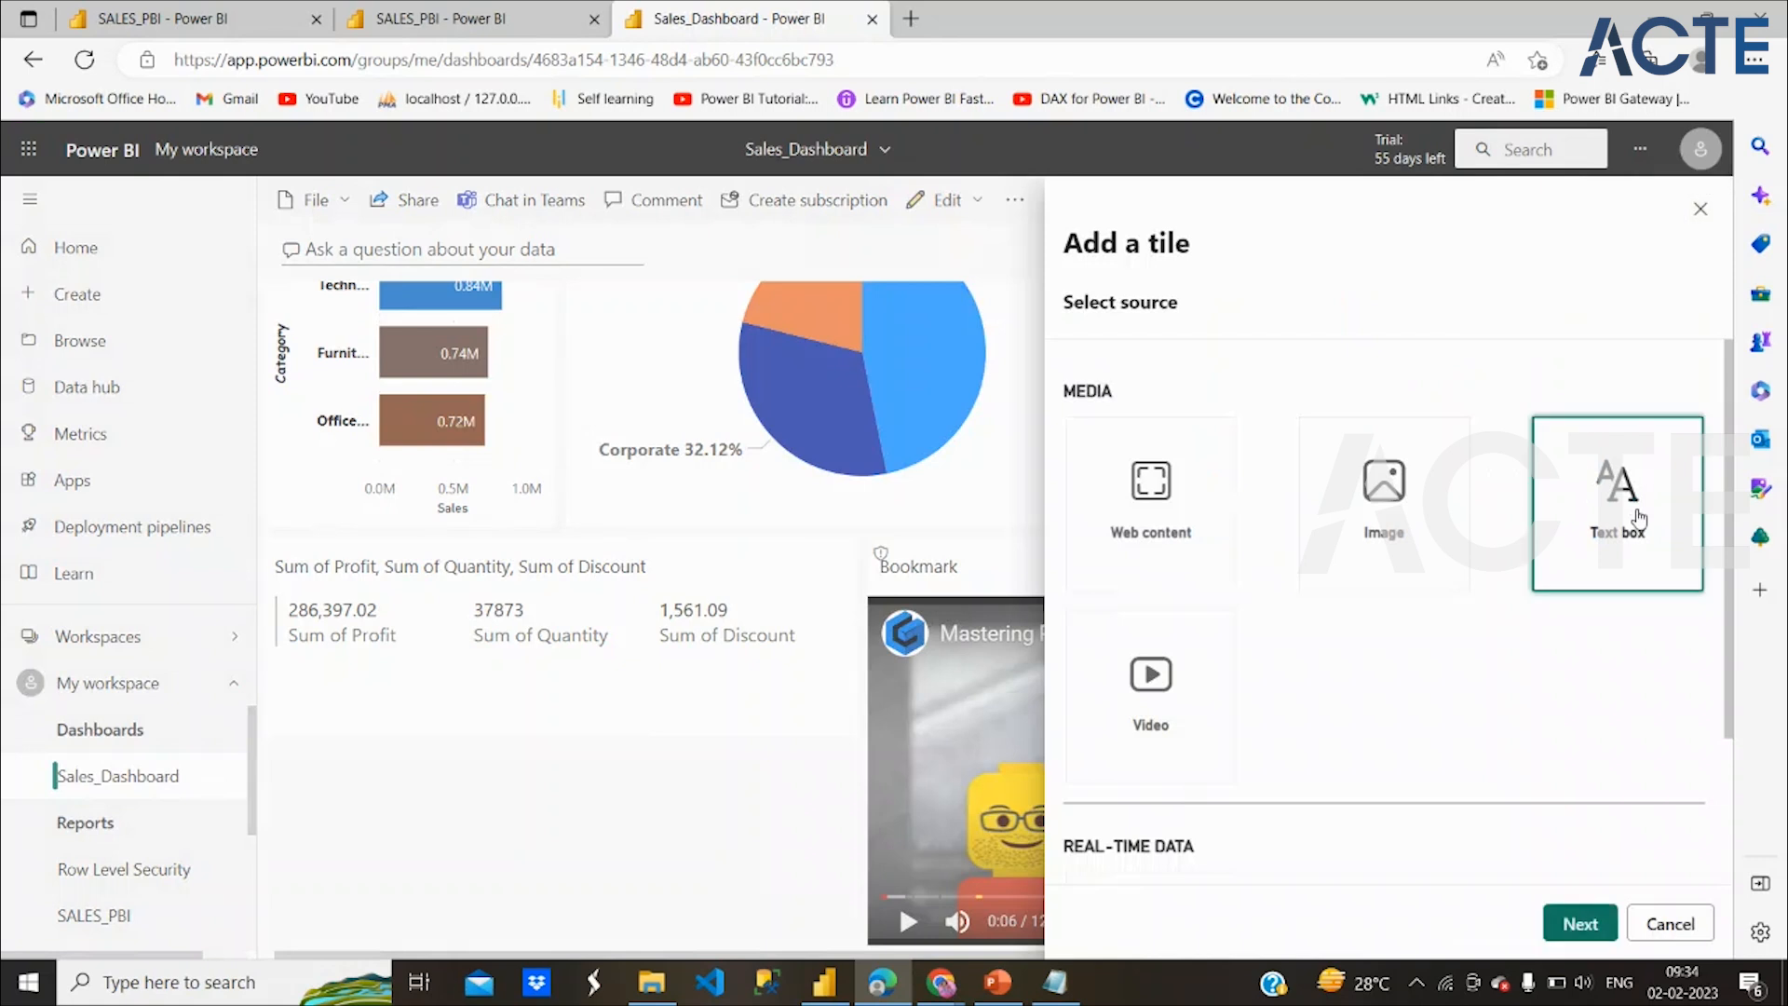
left_click(1588, 931)
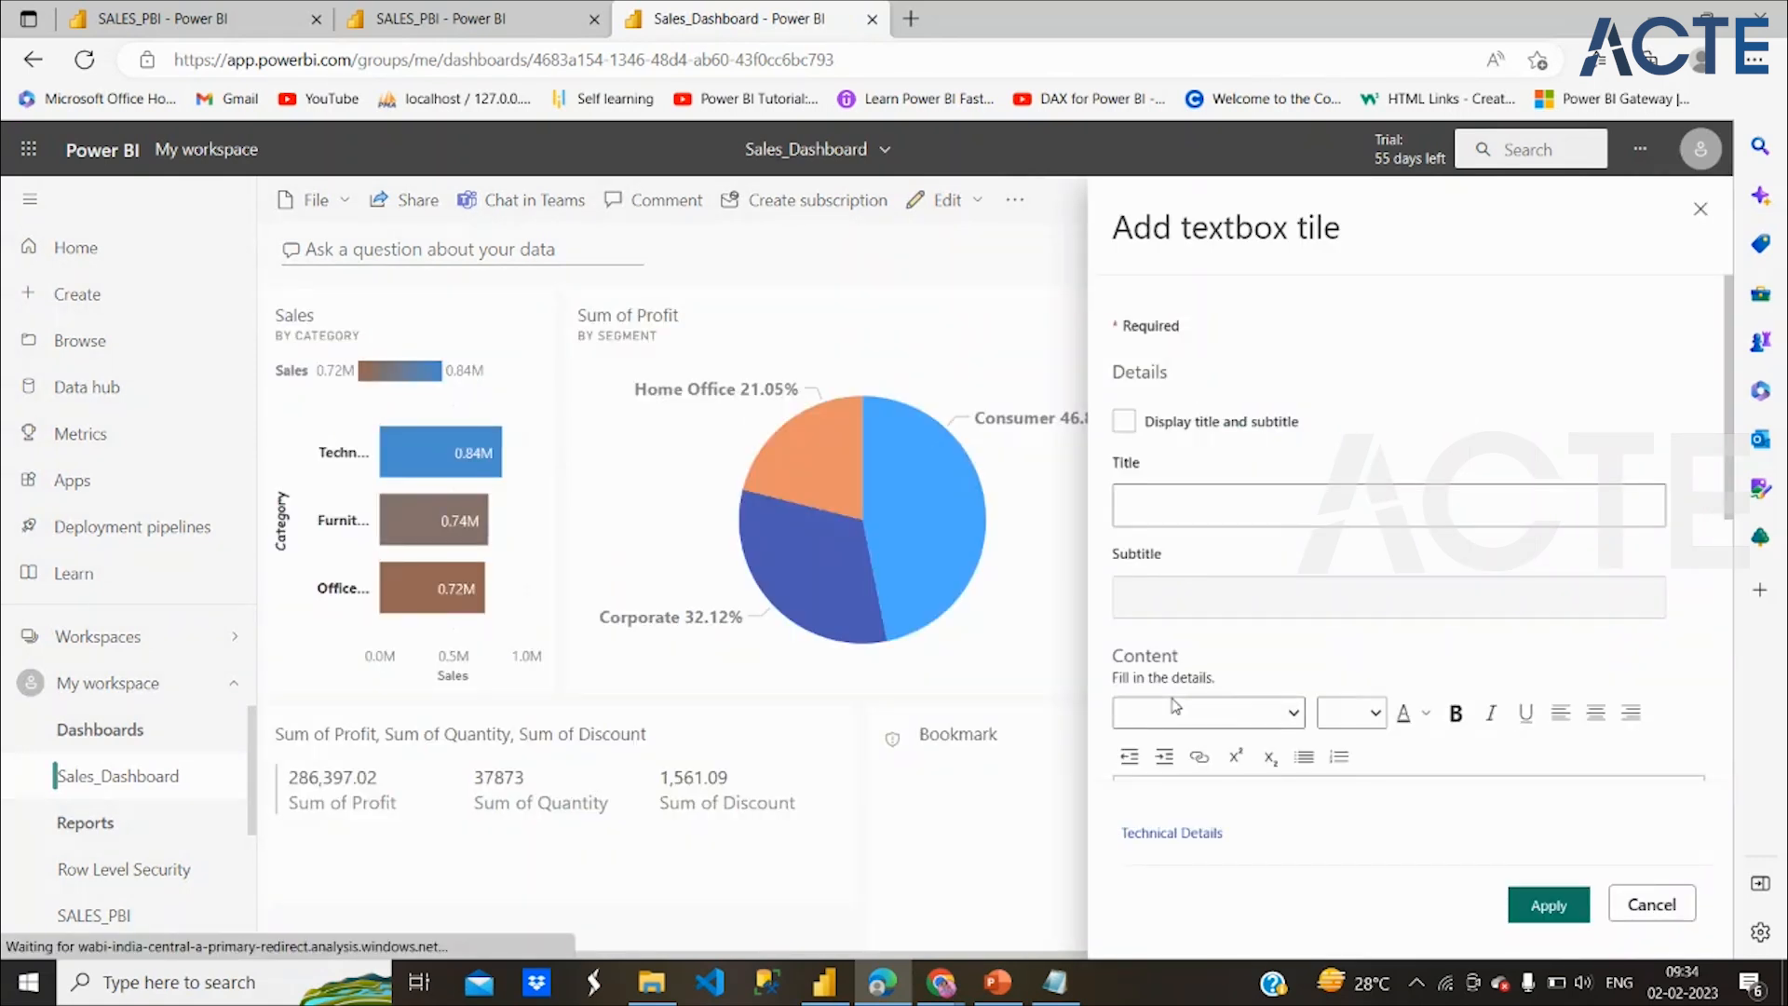
scroll(1186, 678, "down", 5)
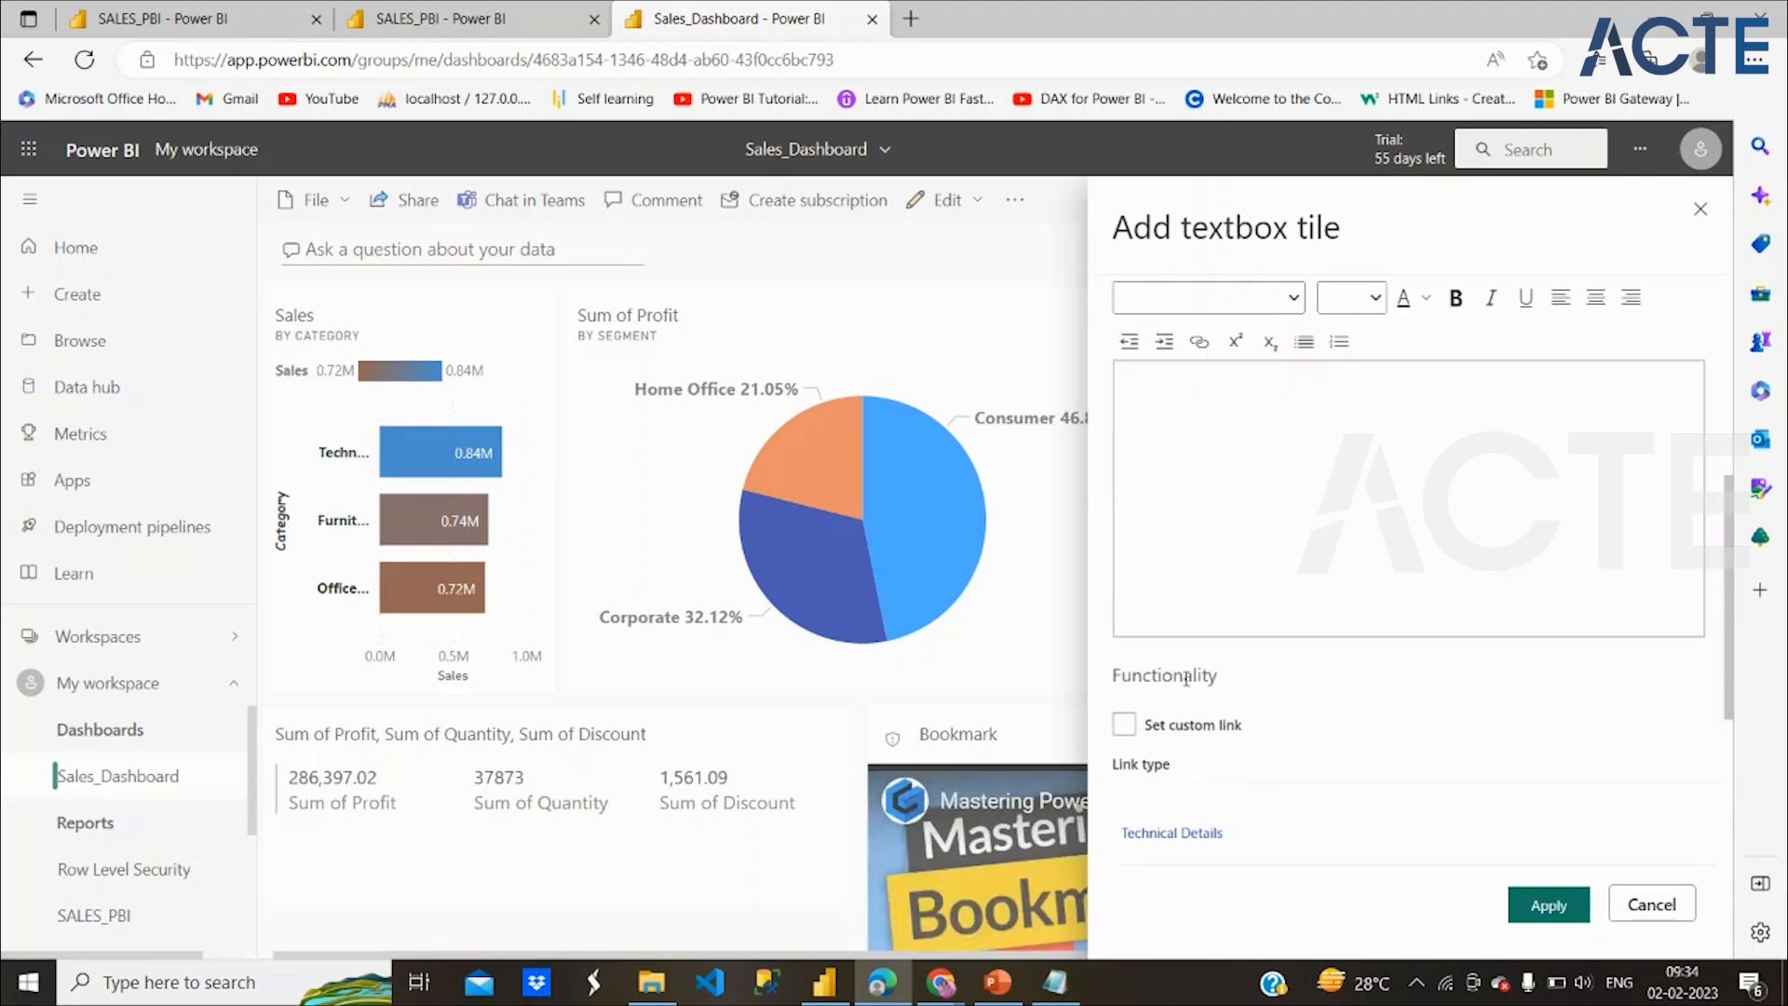
left_click(1253, 557)
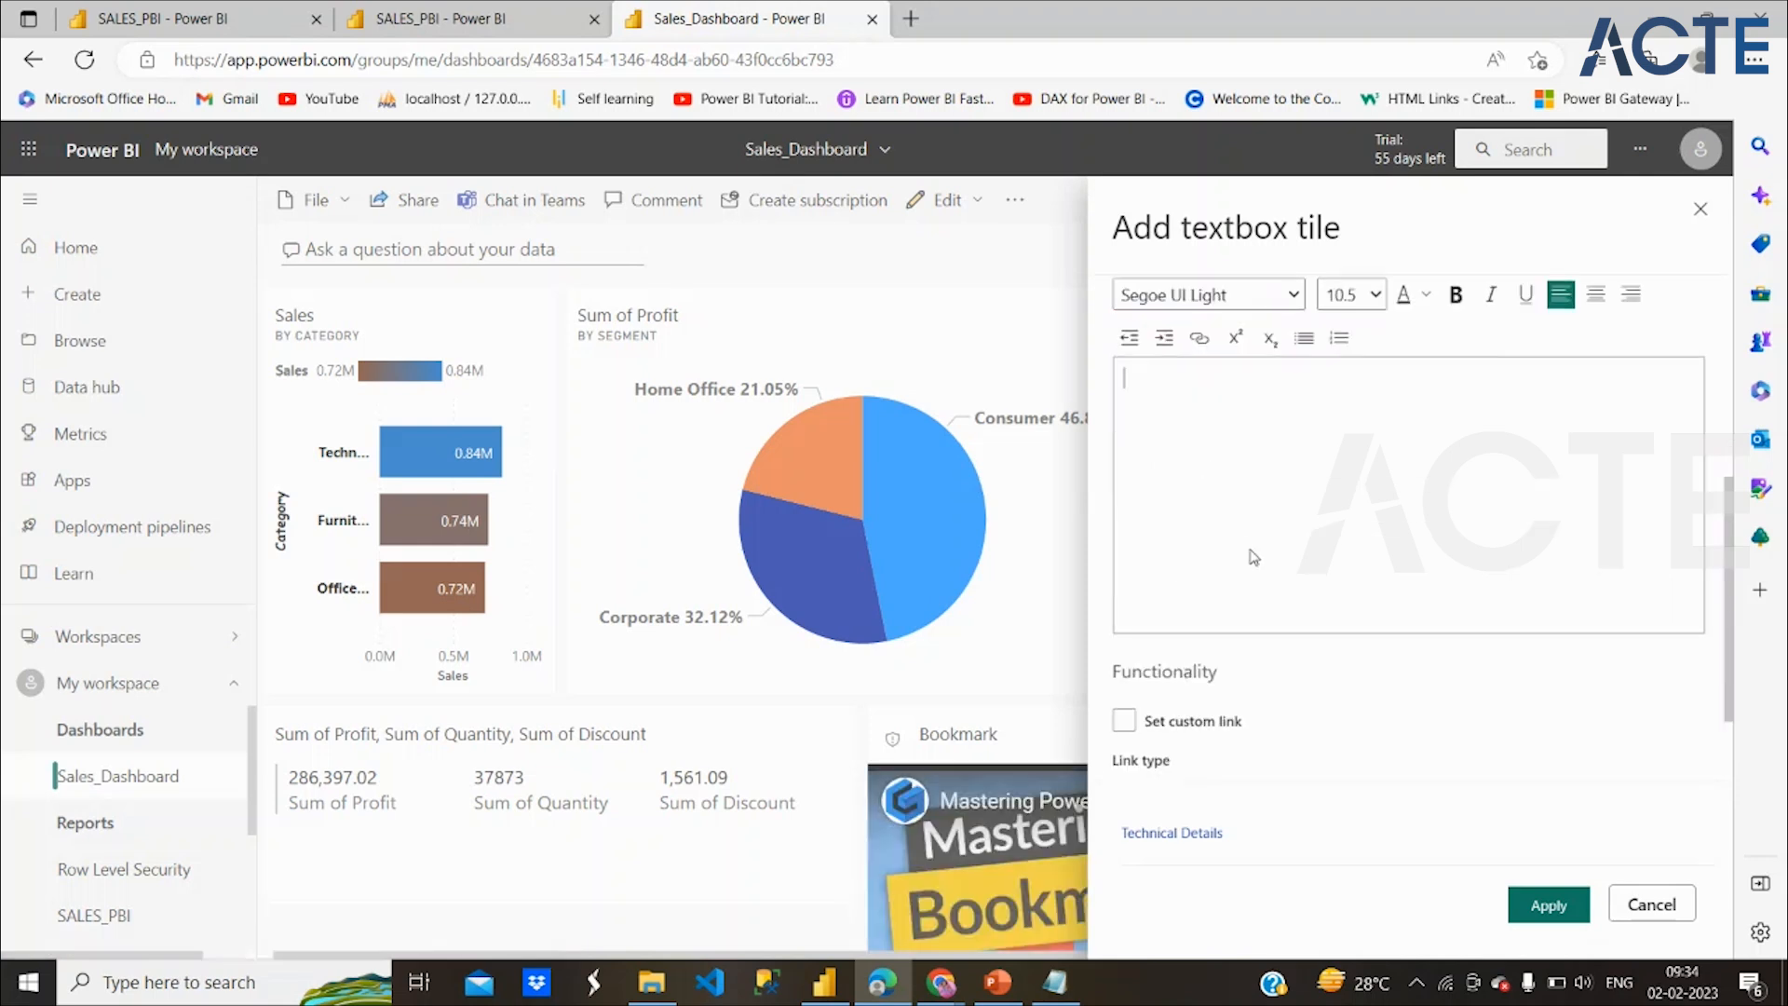
scroll(1254, 557, "down", 2)
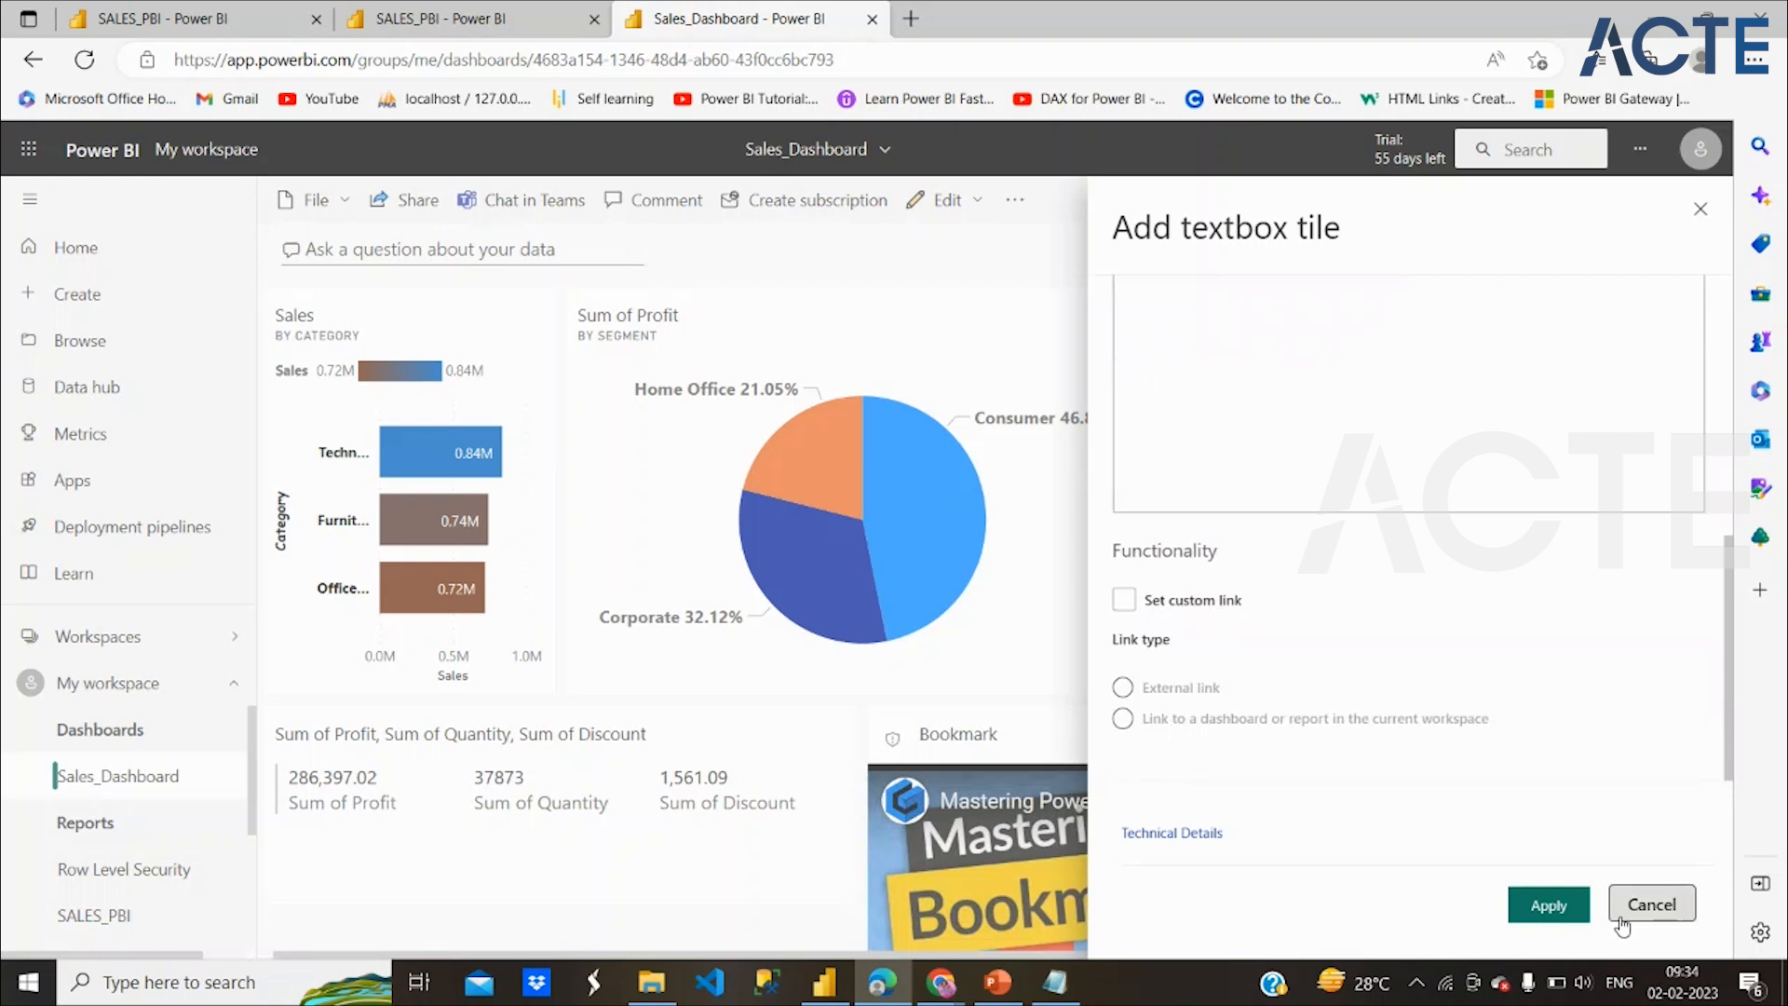
scroll(1325, 414, "up", 7)
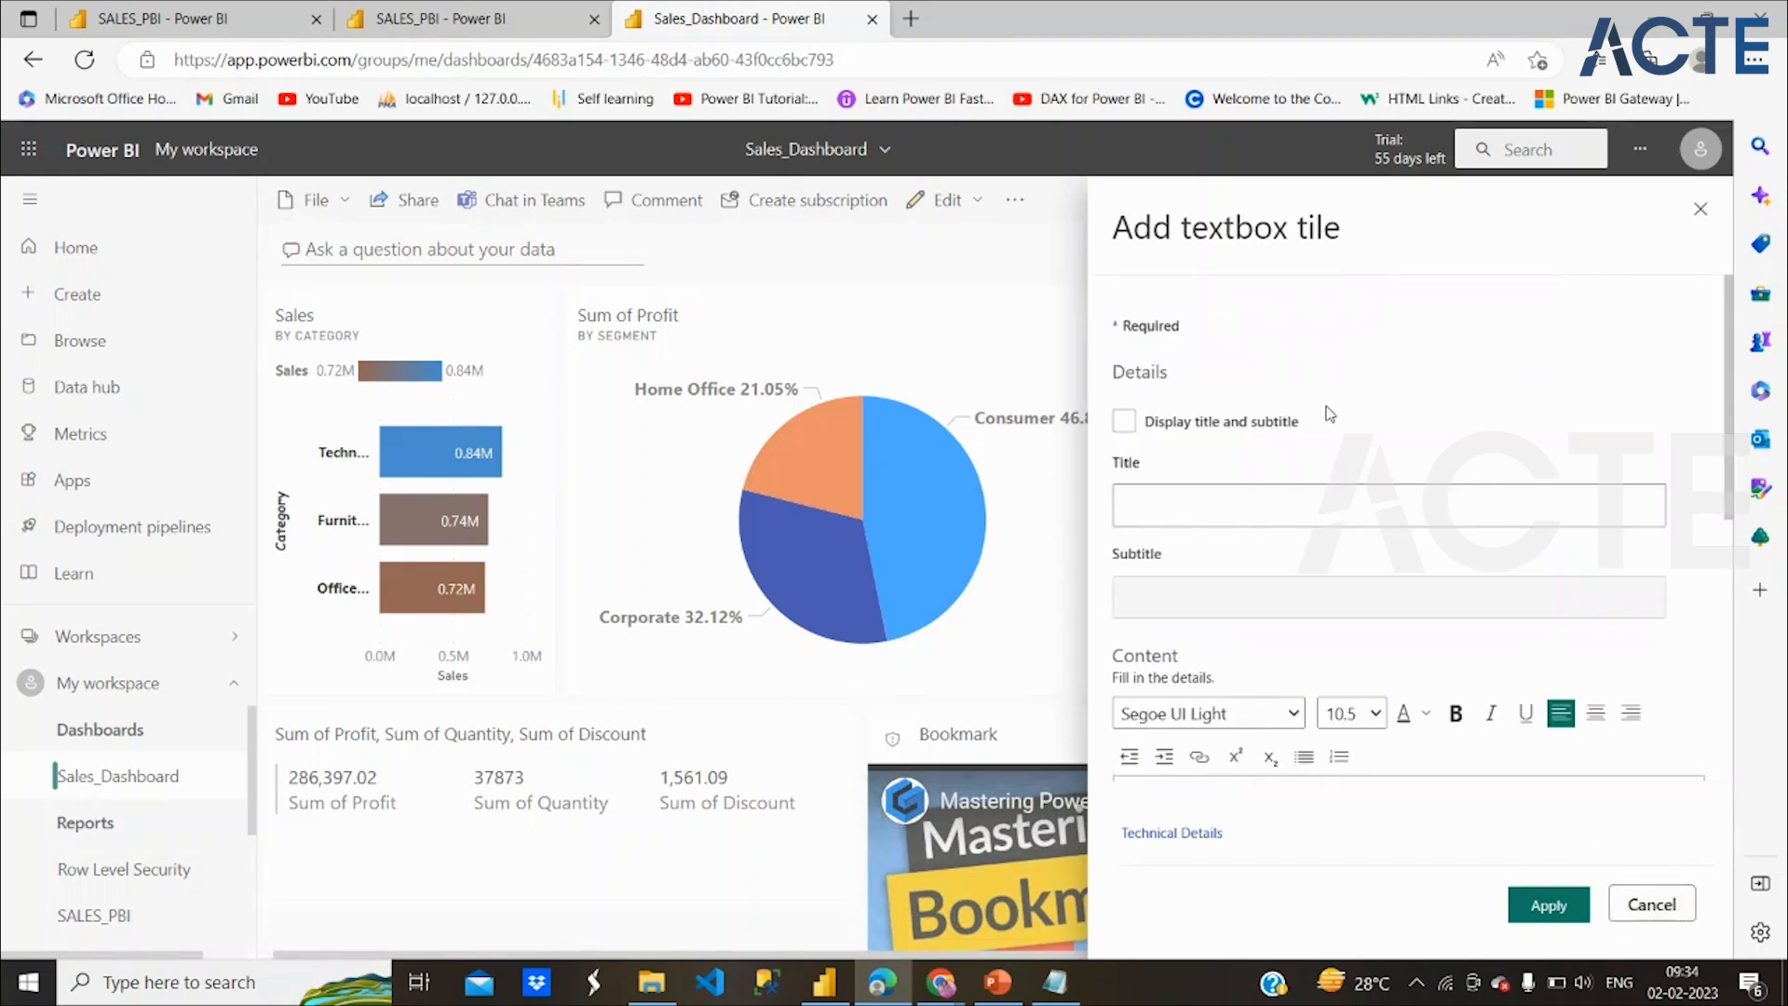
Title the text box tile "Sales Information" and turn on the display of its title and subtitle
left_click(1253, 516)
type("Sales")
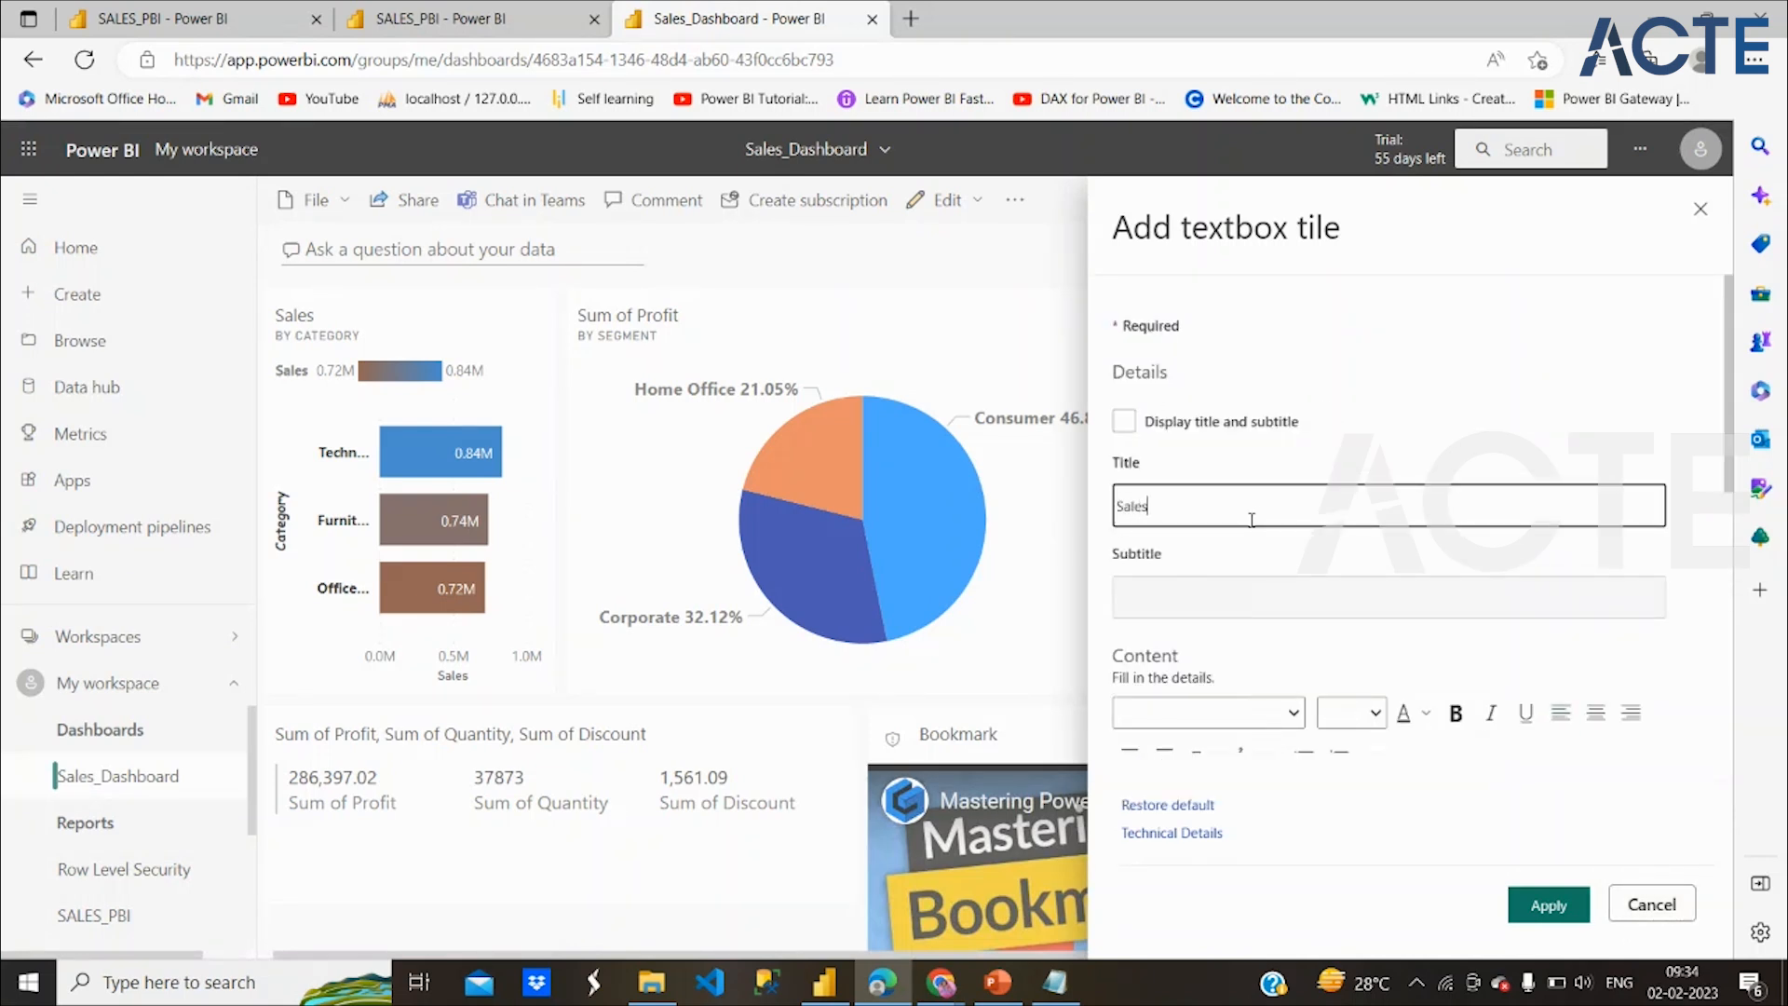
type(" Information")
left_click(1128, 424)
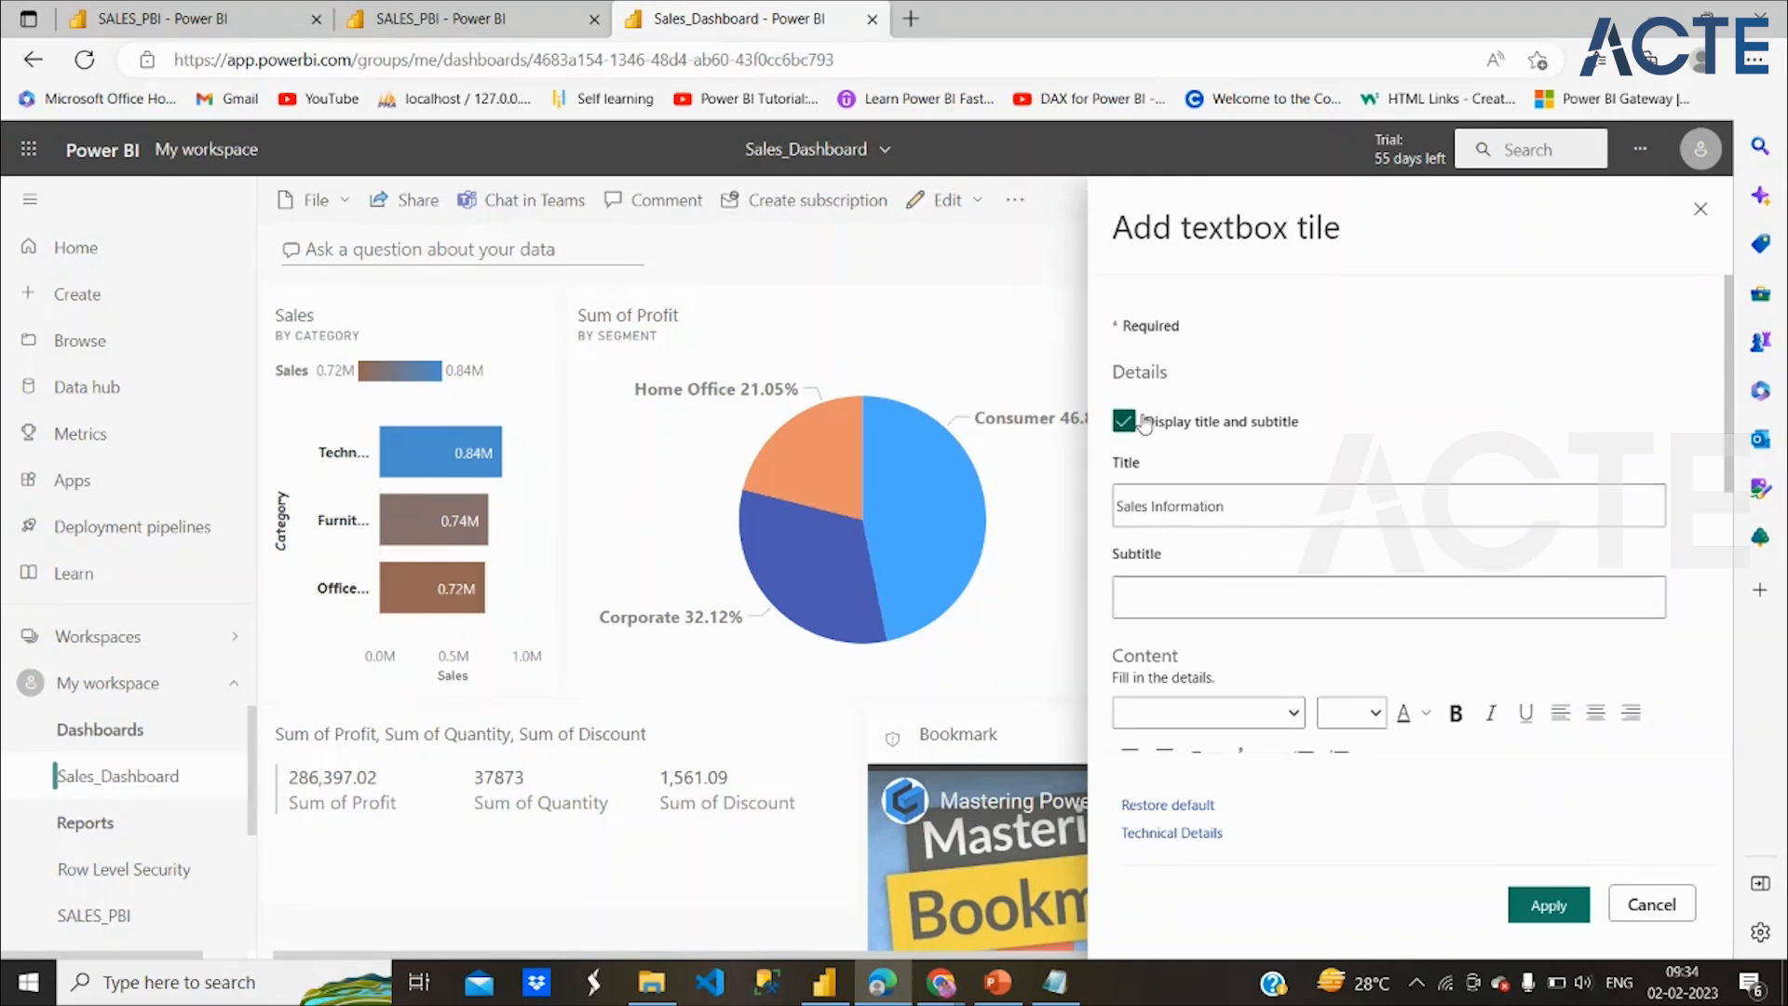
Give the text box tile the subtitle "Related to Profit" and the content "Consumer segment have more profit 46%"
left_click(1166, 603)
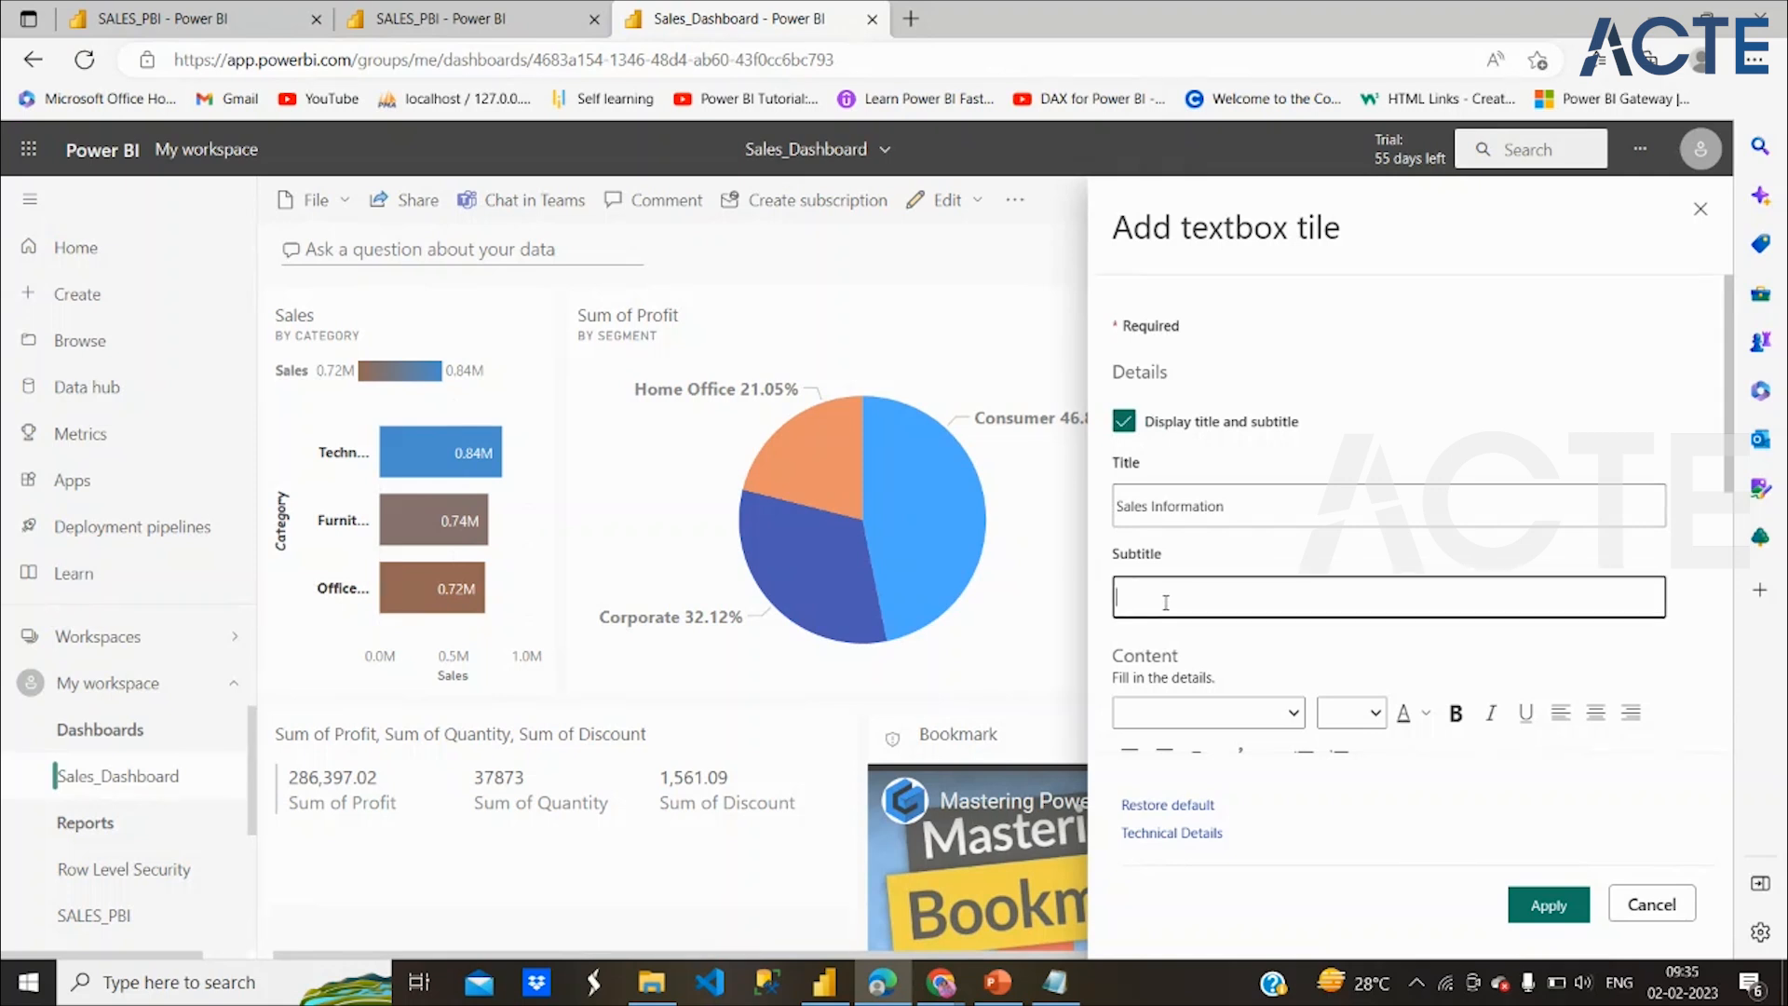
type("Related to Profit")
scroll(1284, 661, "down", 3)
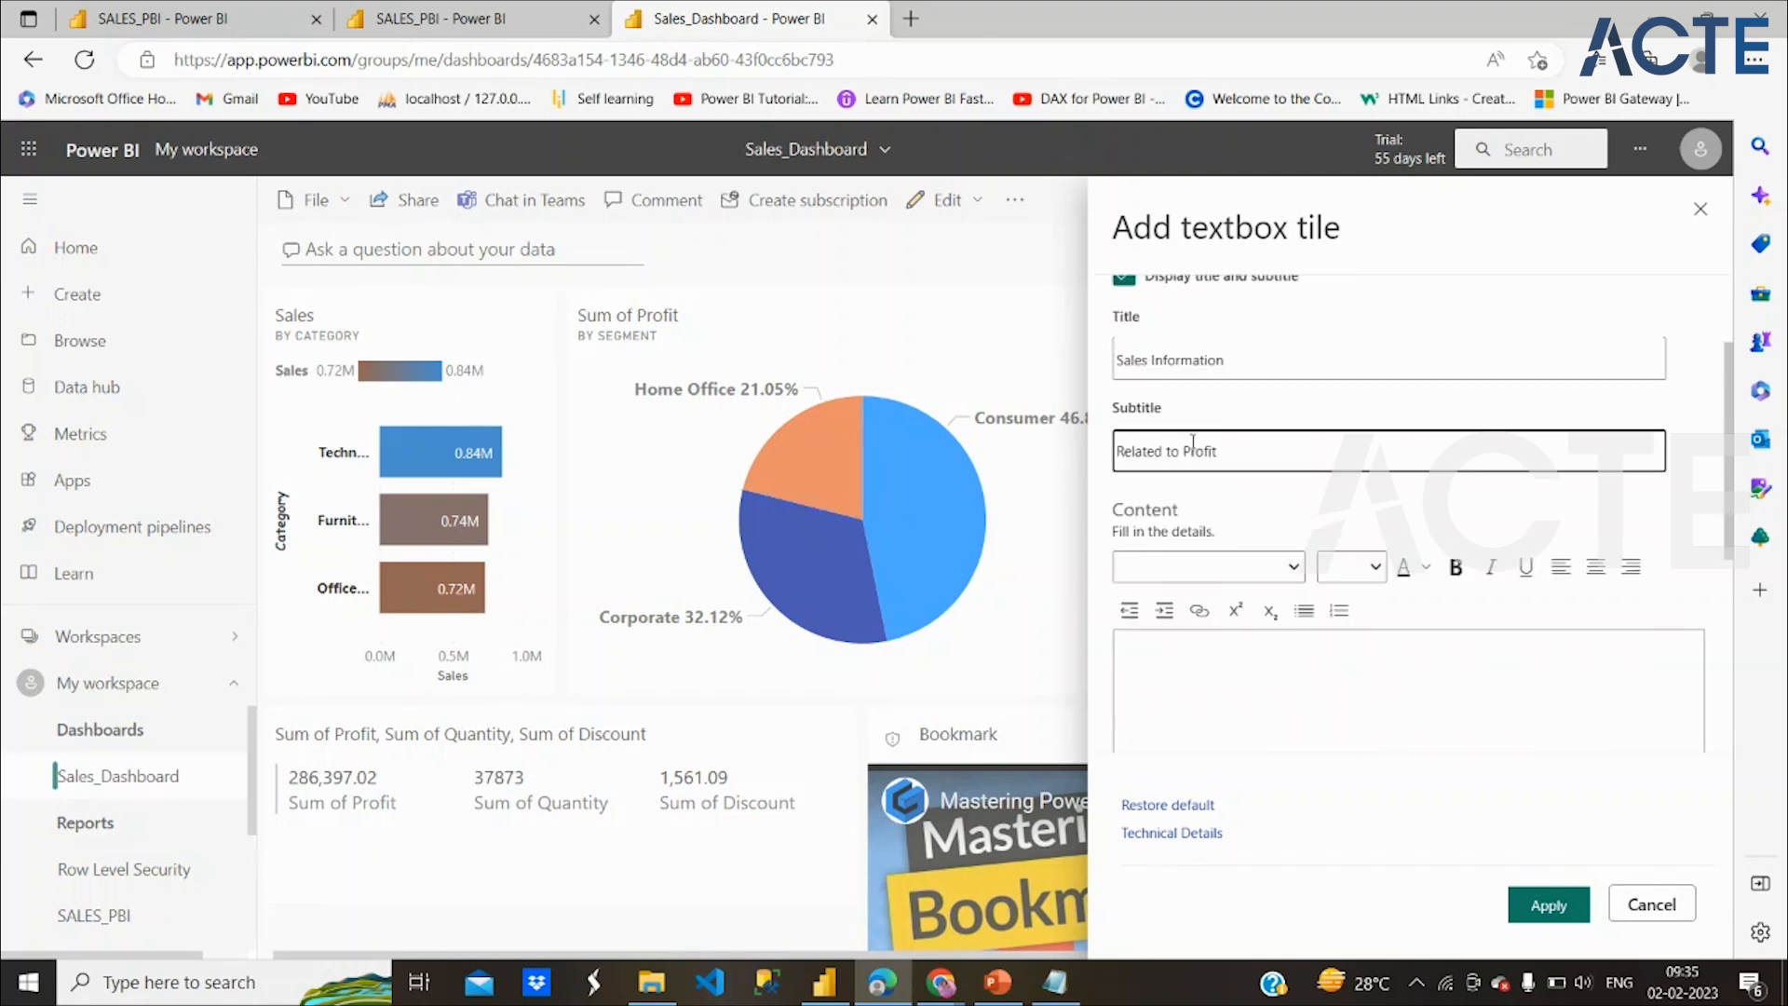
left_click(1174, 698)
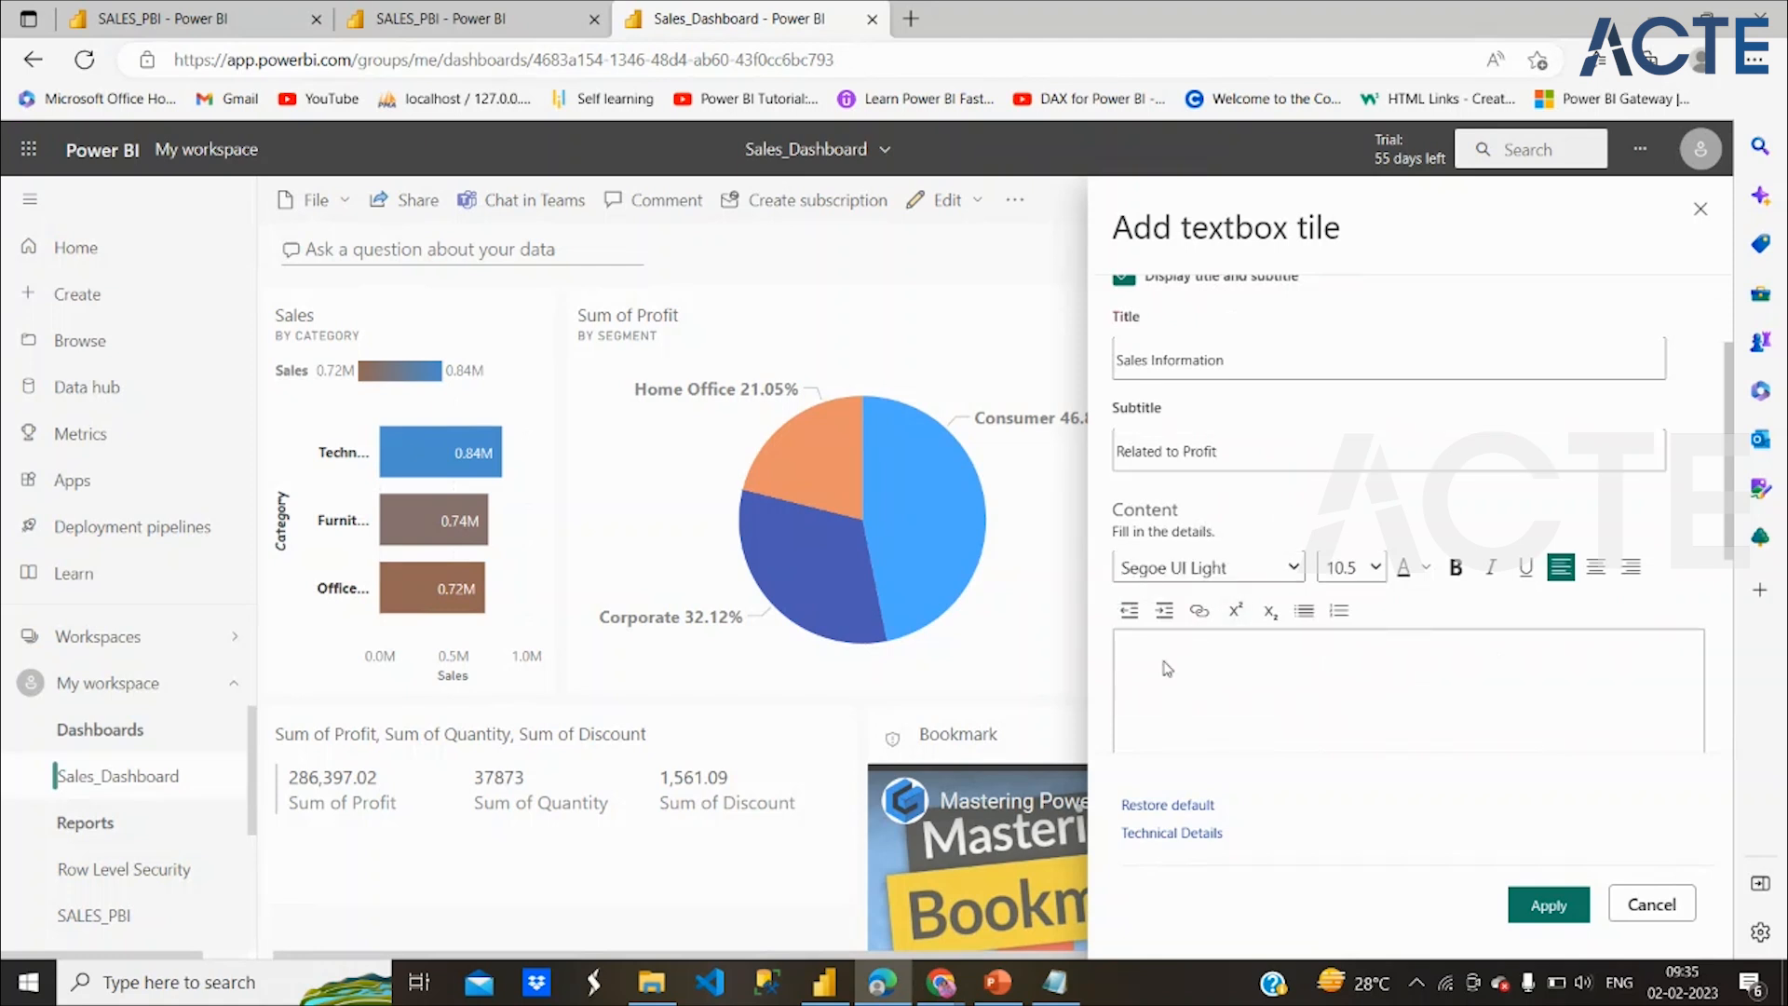
type("Profit is more")
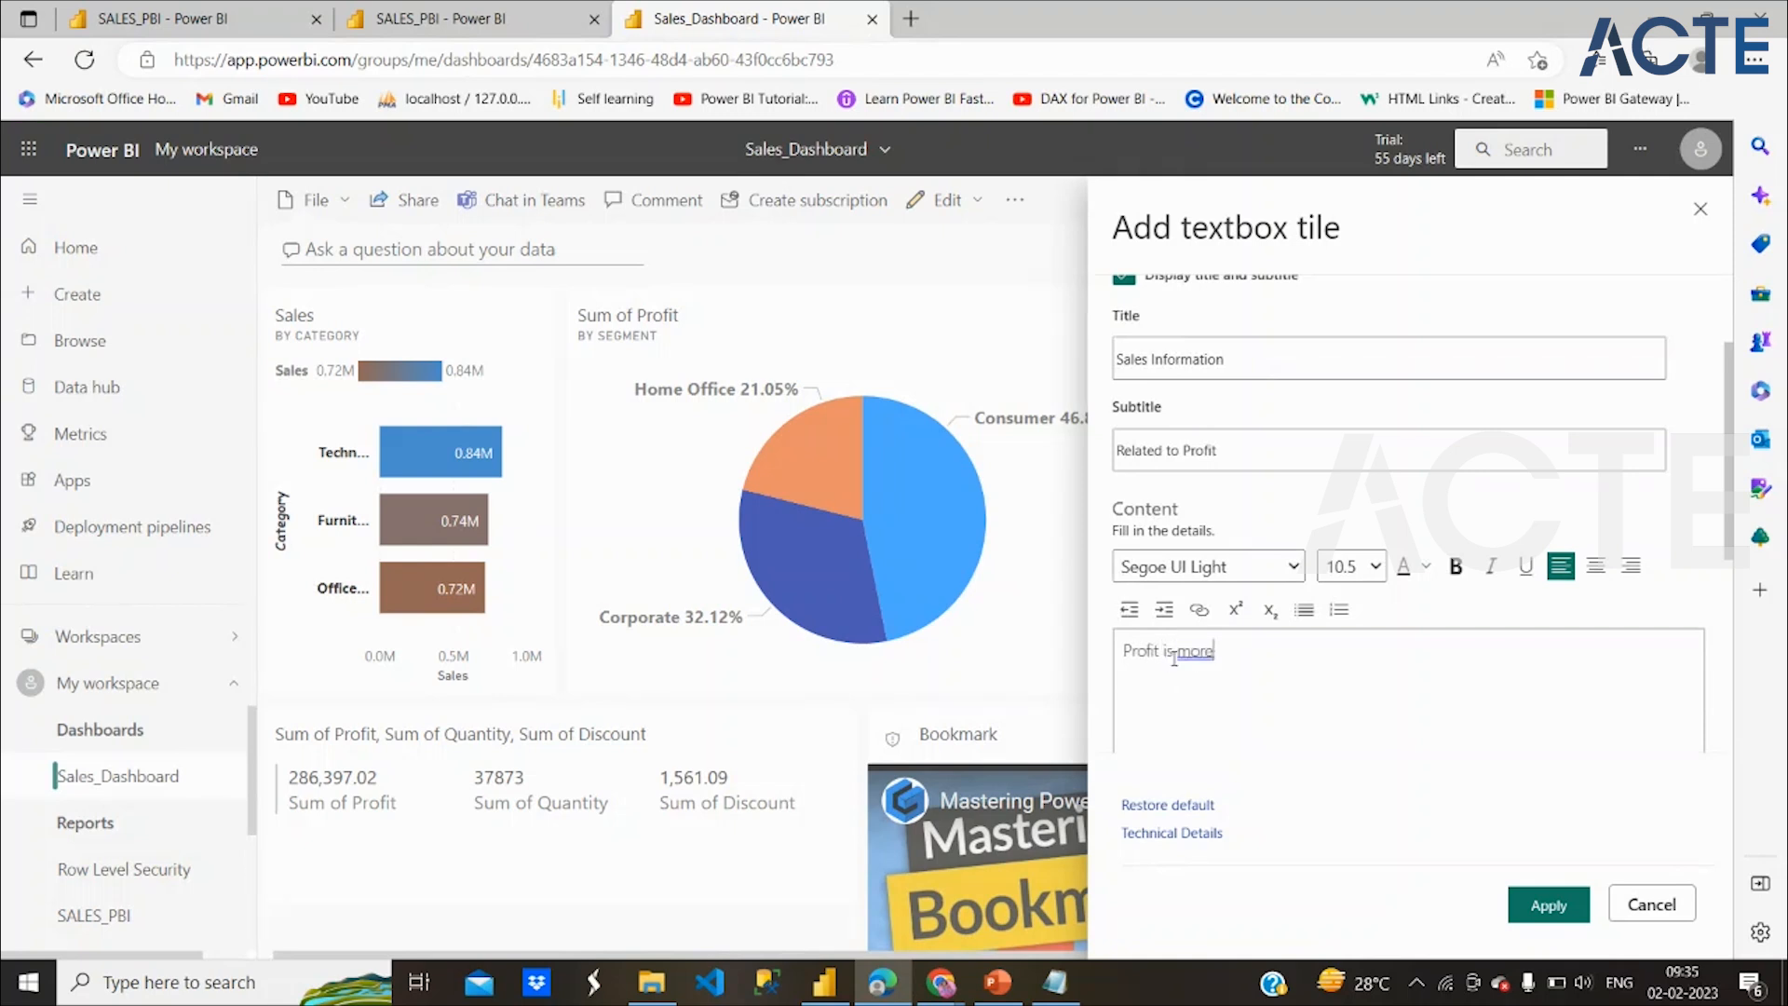
type(". in")
key("BackSpace")
key("BackSpace")
left_click_drag(1218, 652, 1114, 656)
type("Consumer segment have more profit 46")
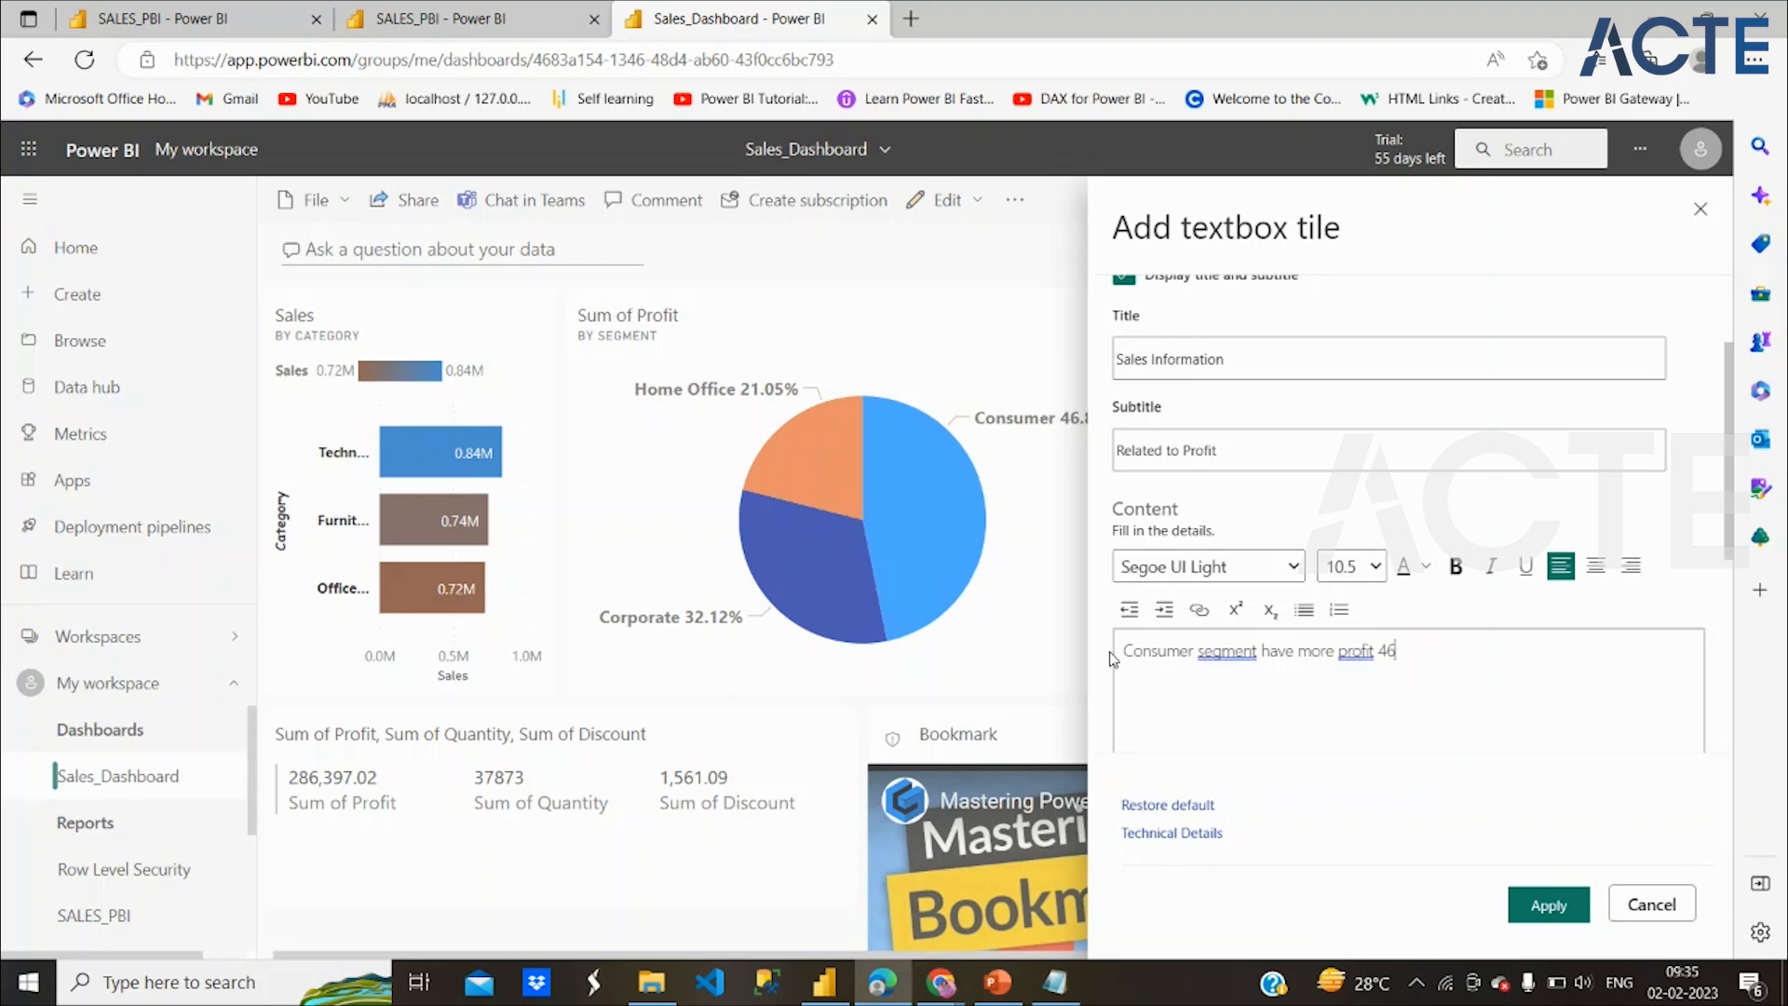
type("%")
Format the content sentence as bold, centred, size 16 text in the Arial Black font
scroll(1313, 666, "down", 2)
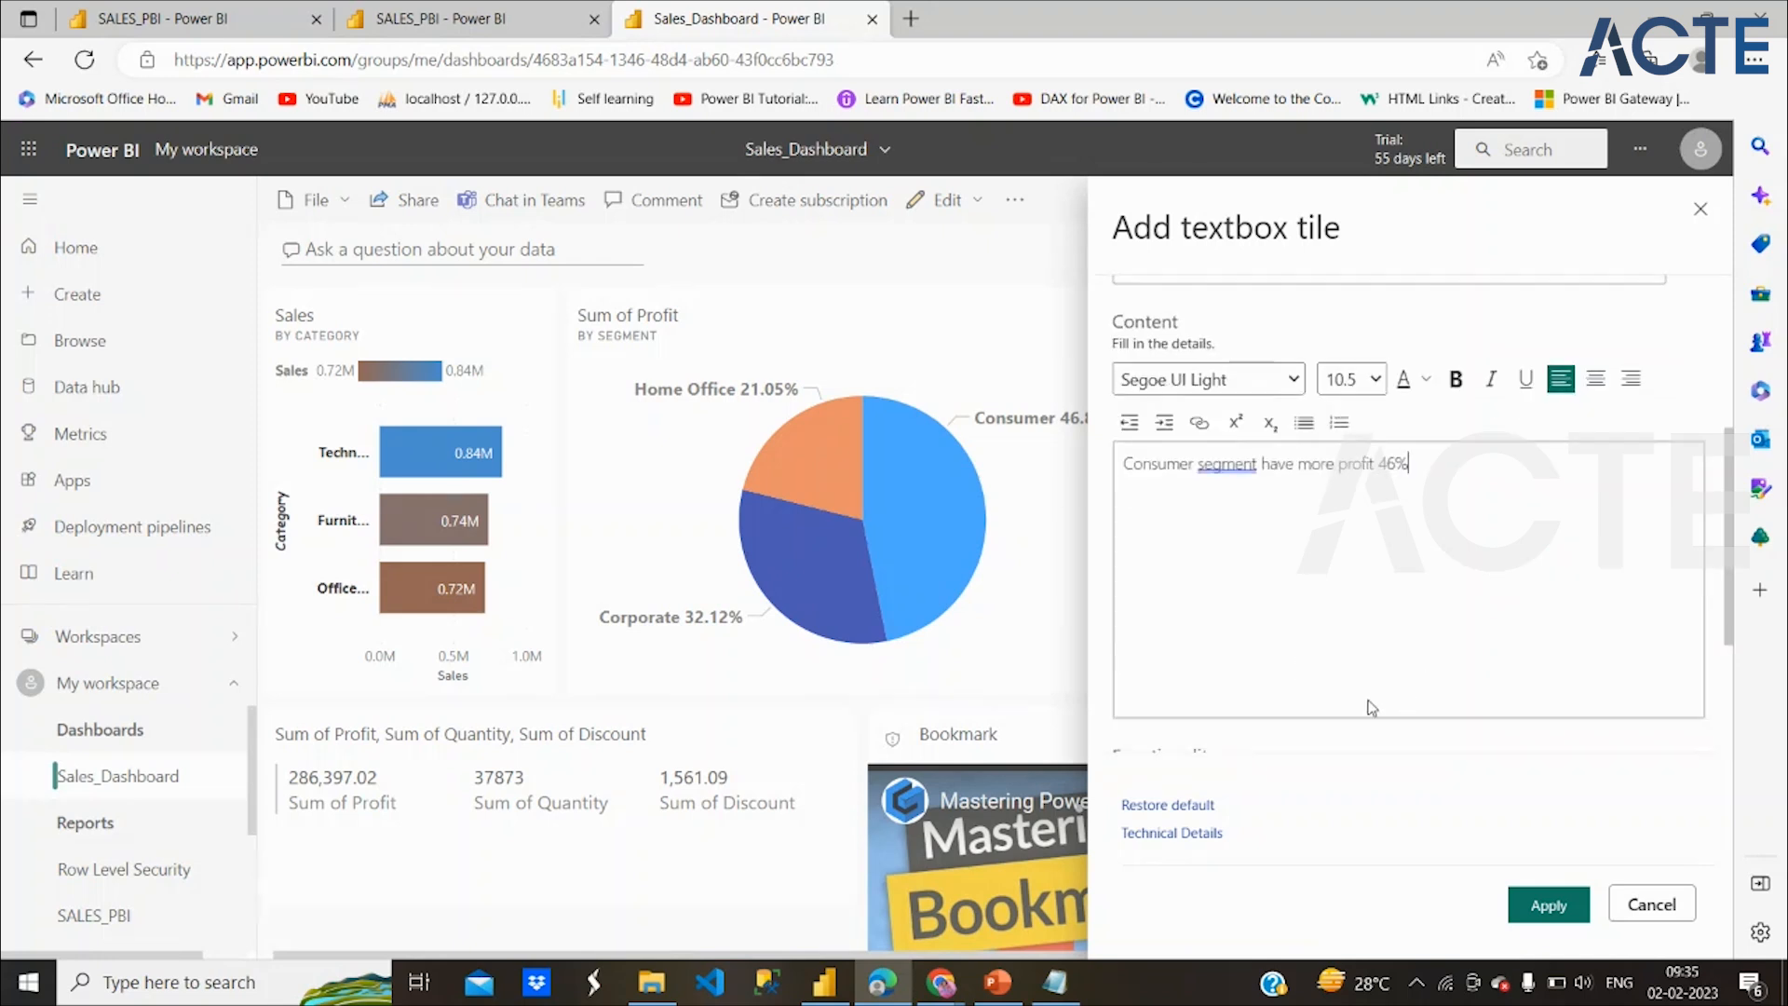
scroll(1371, 708, "down", 2)
scroll(1345, 491, "up", 2)
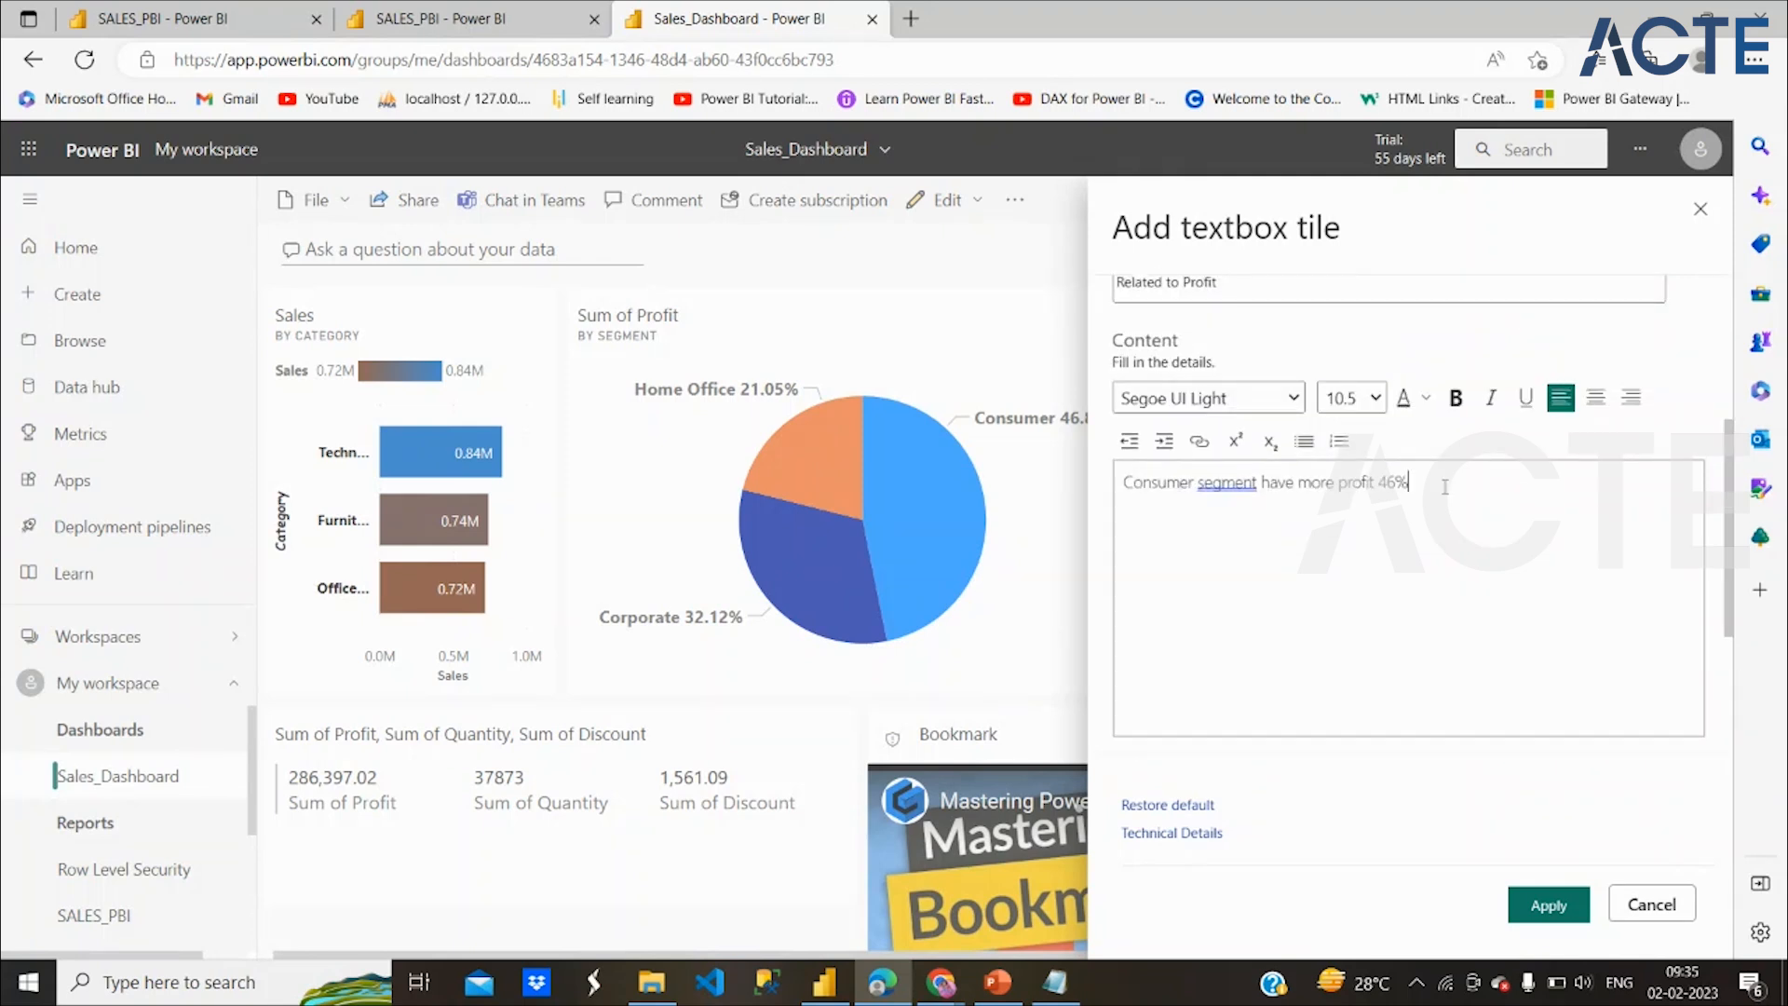
left_click_drag(1412, 487, 1159, 486)
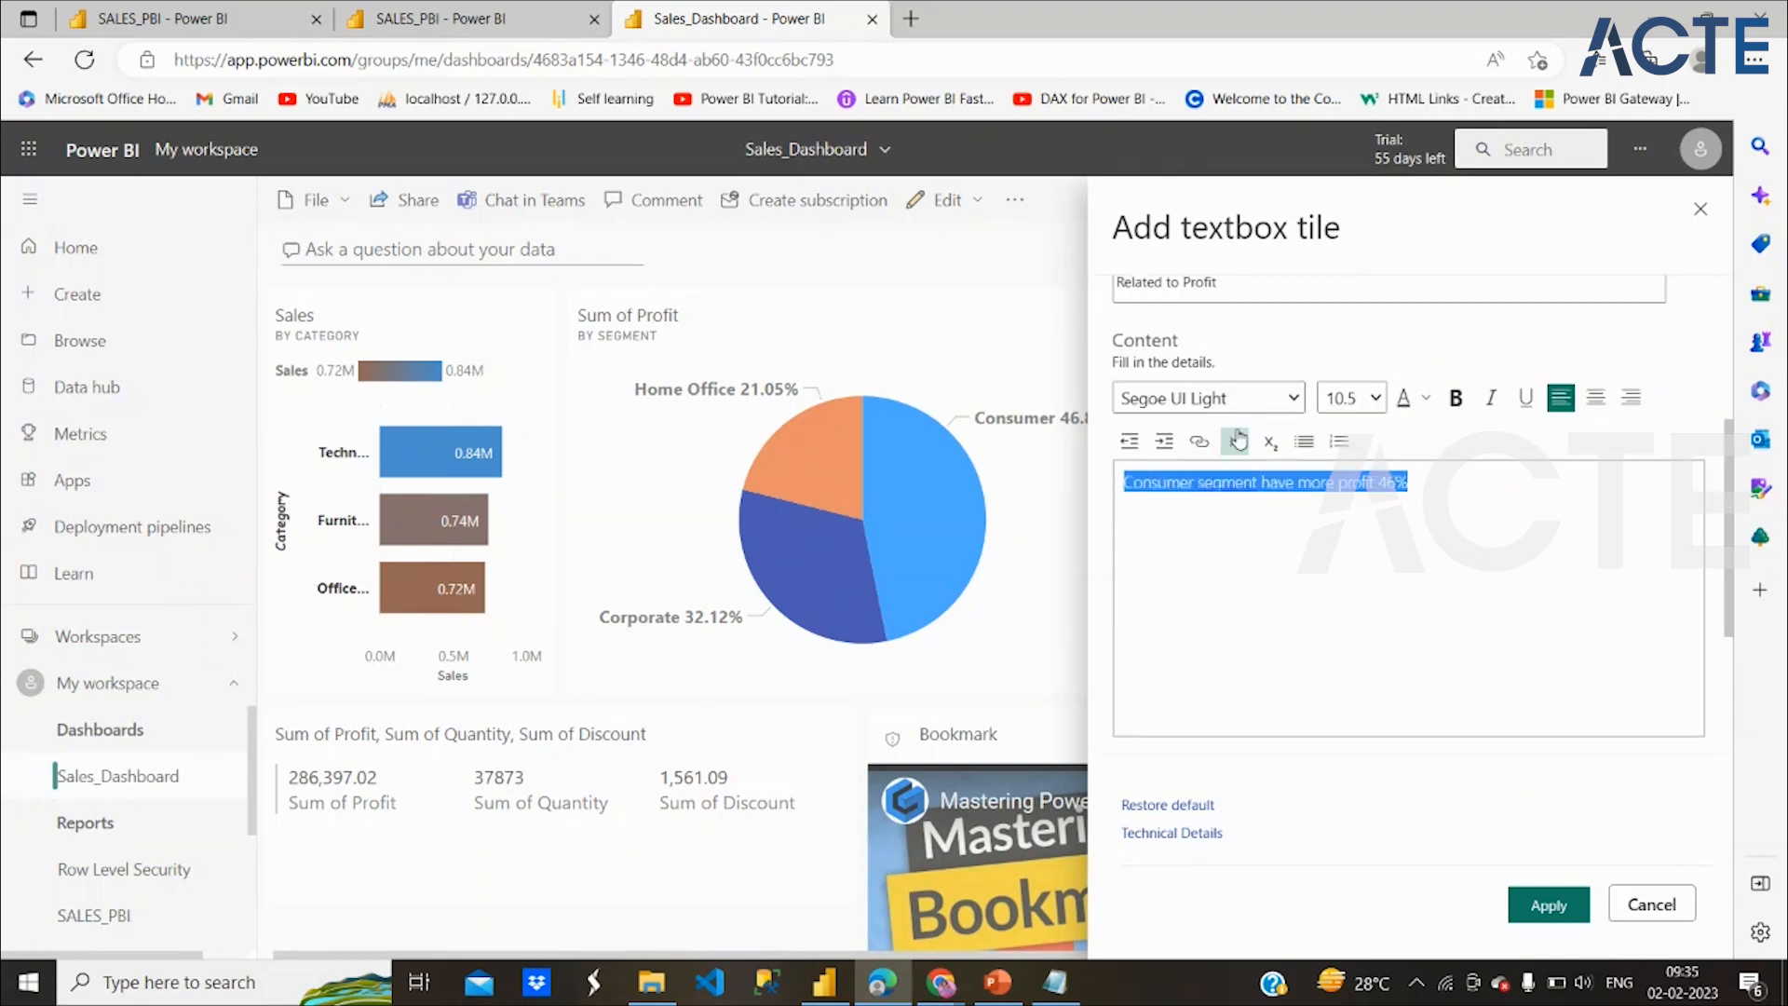
left_click(1454, 400)
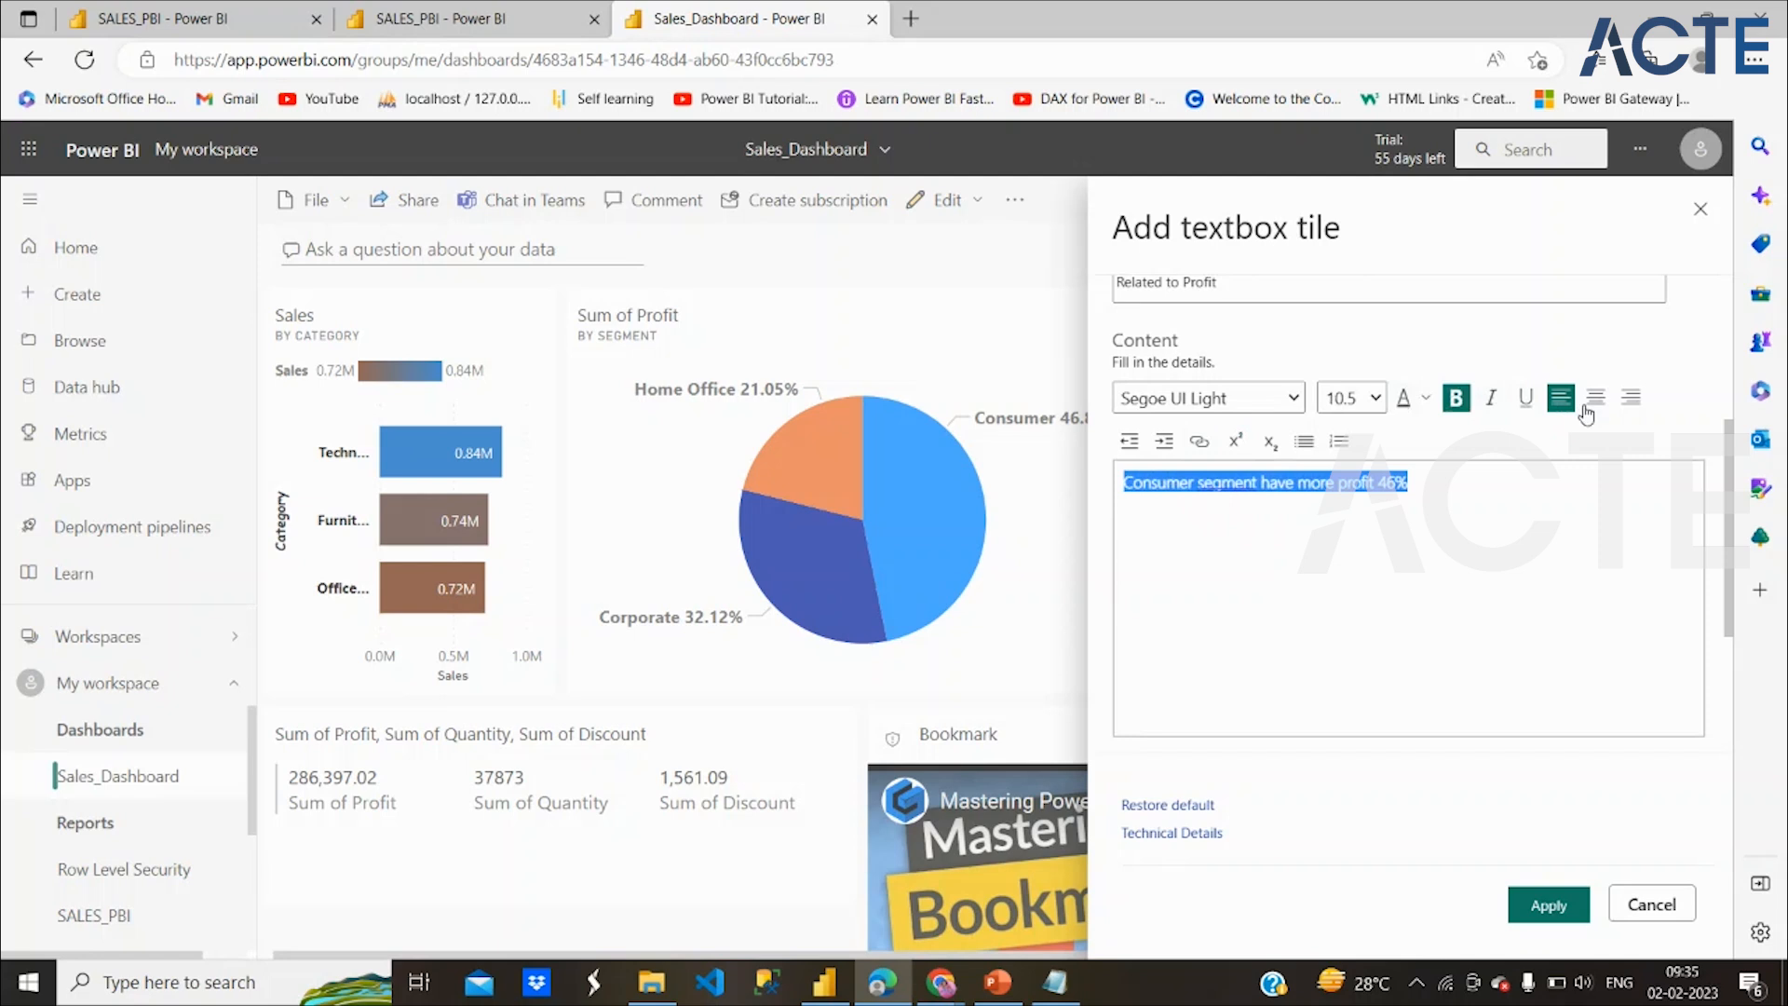
left_click(1595, 399)
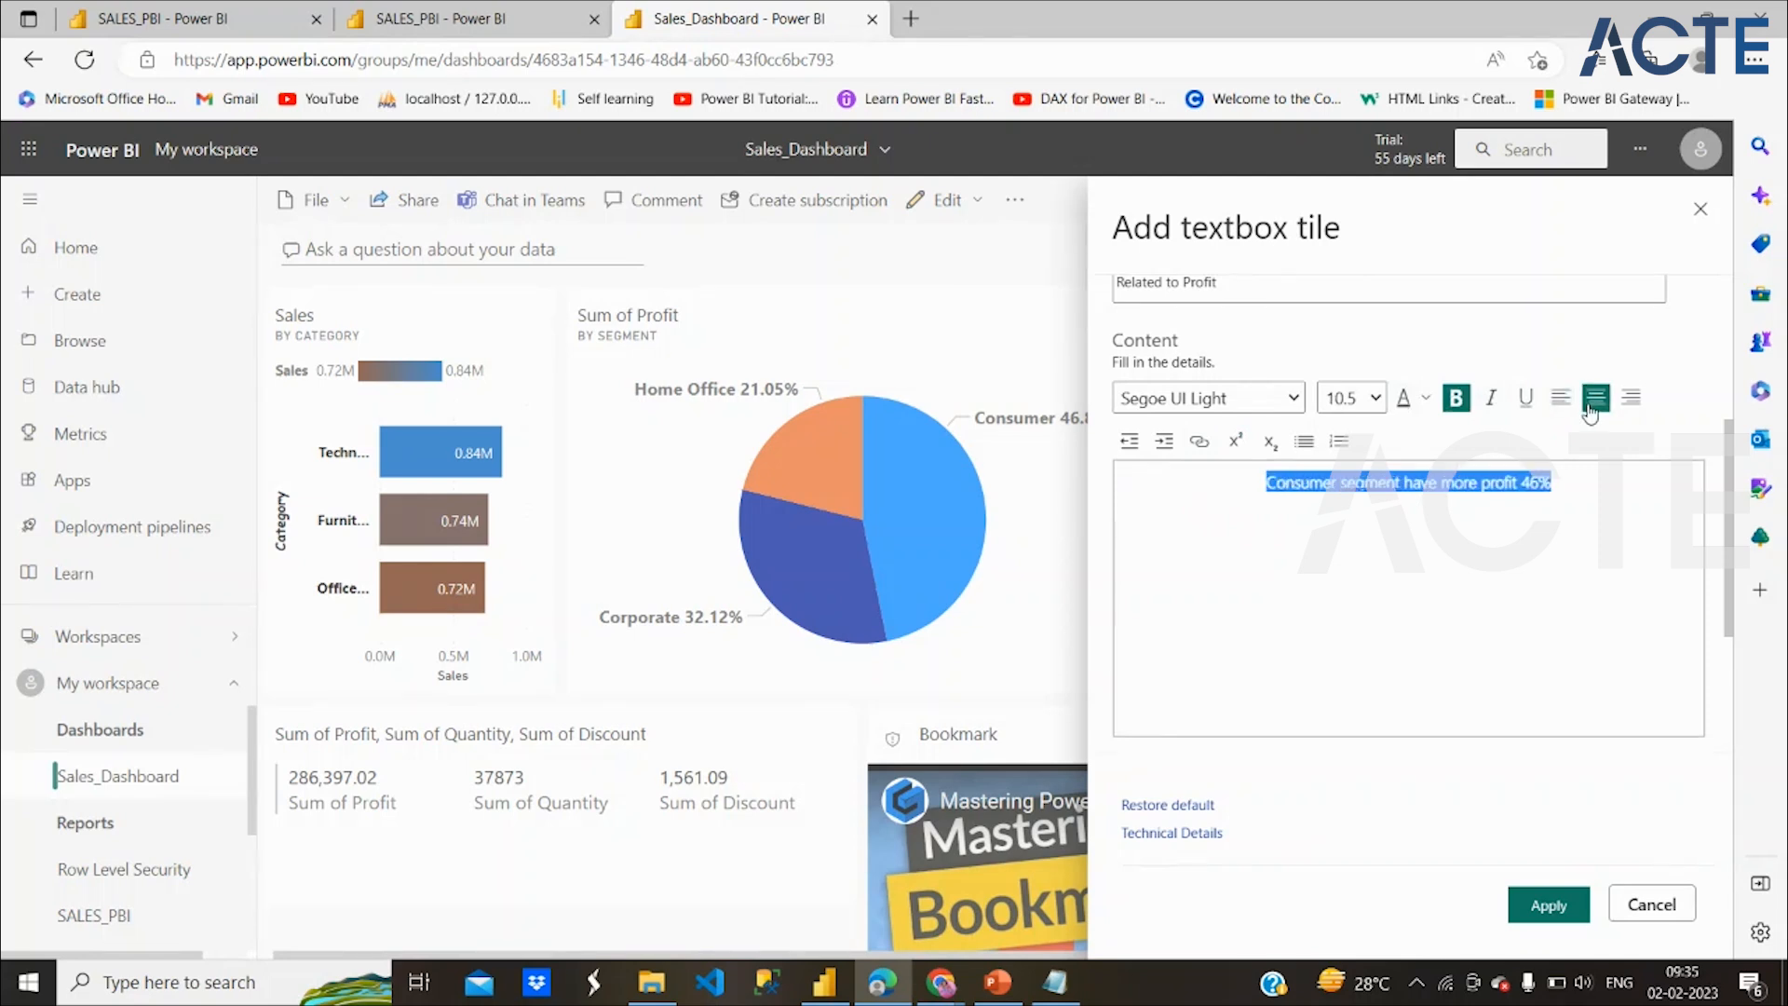
left_click(1355, 399)
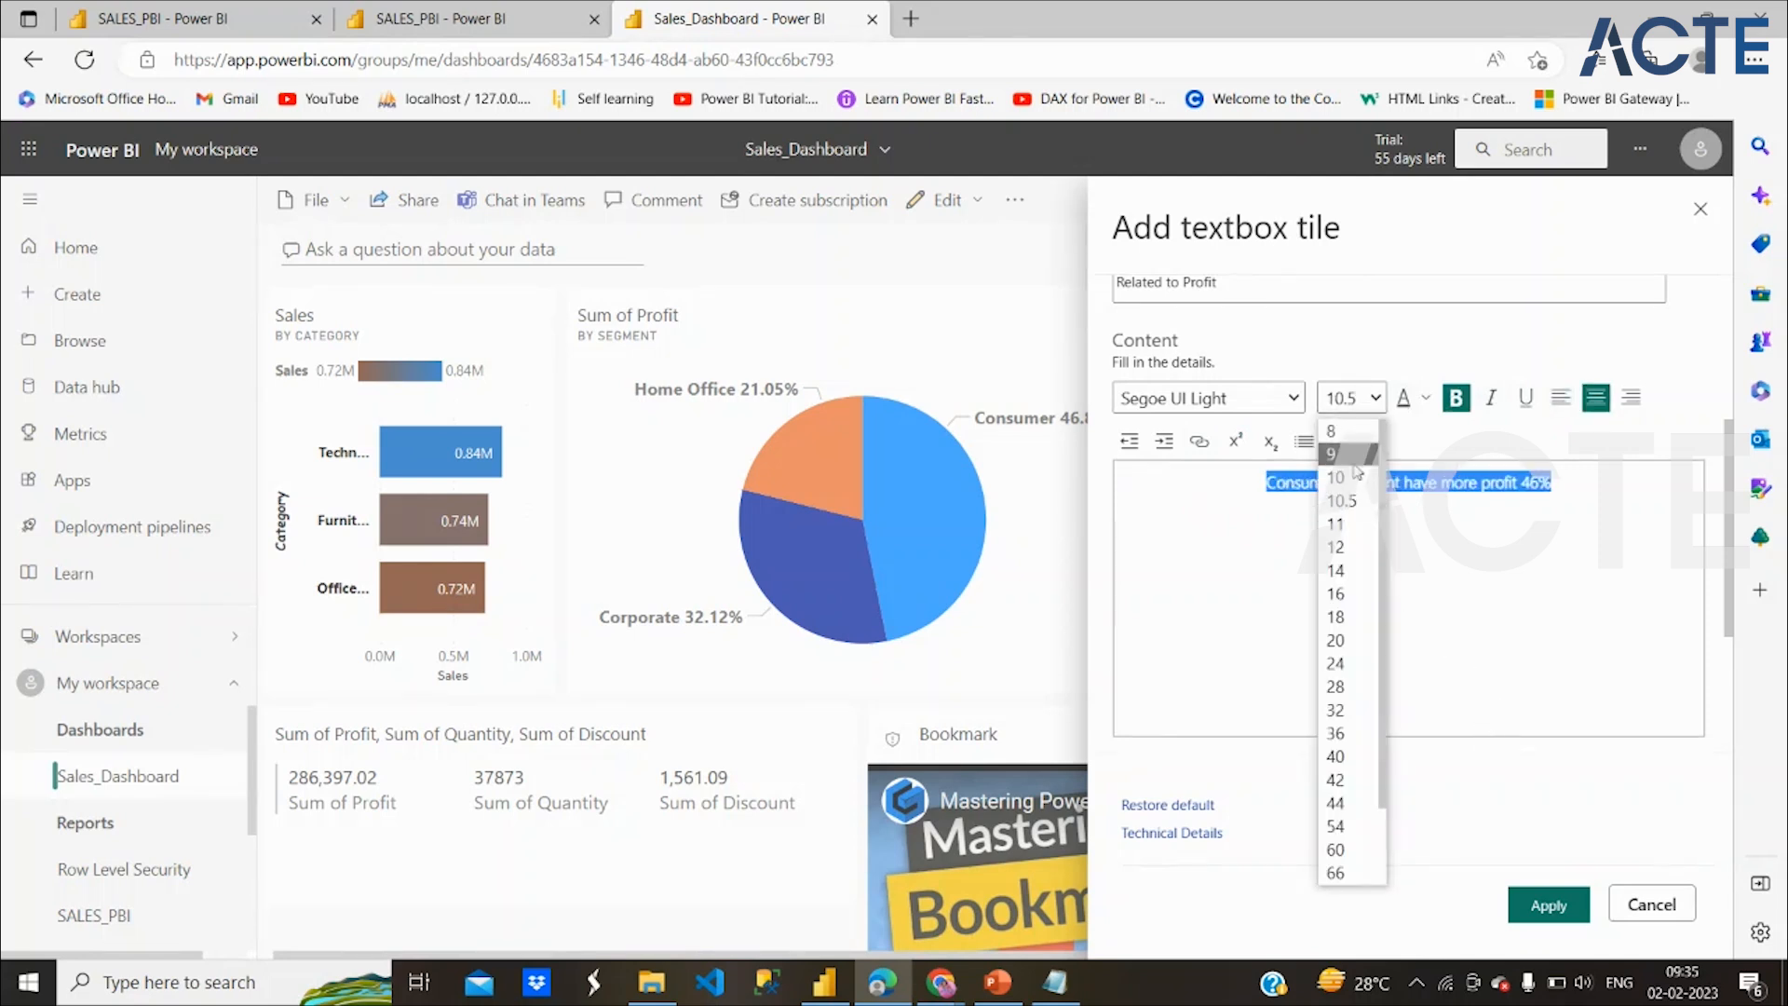
left_click(1340, 592)
left_click(1257, 414)
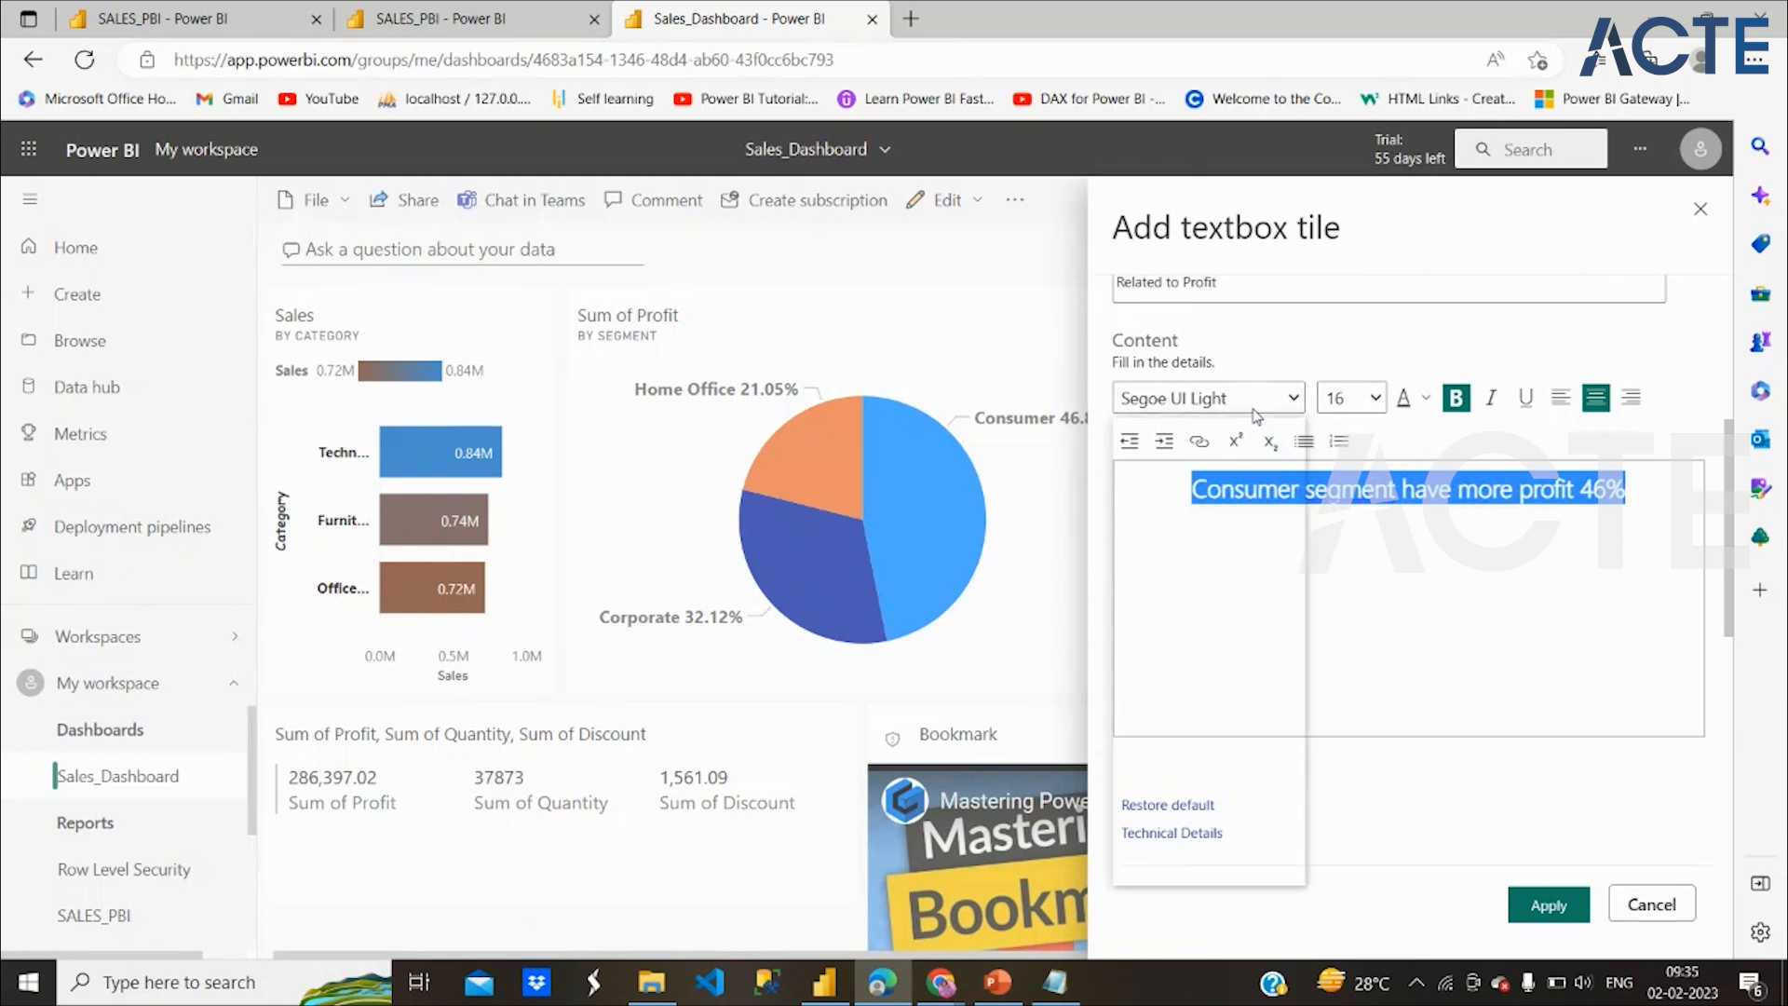
left_click(1196, 456)
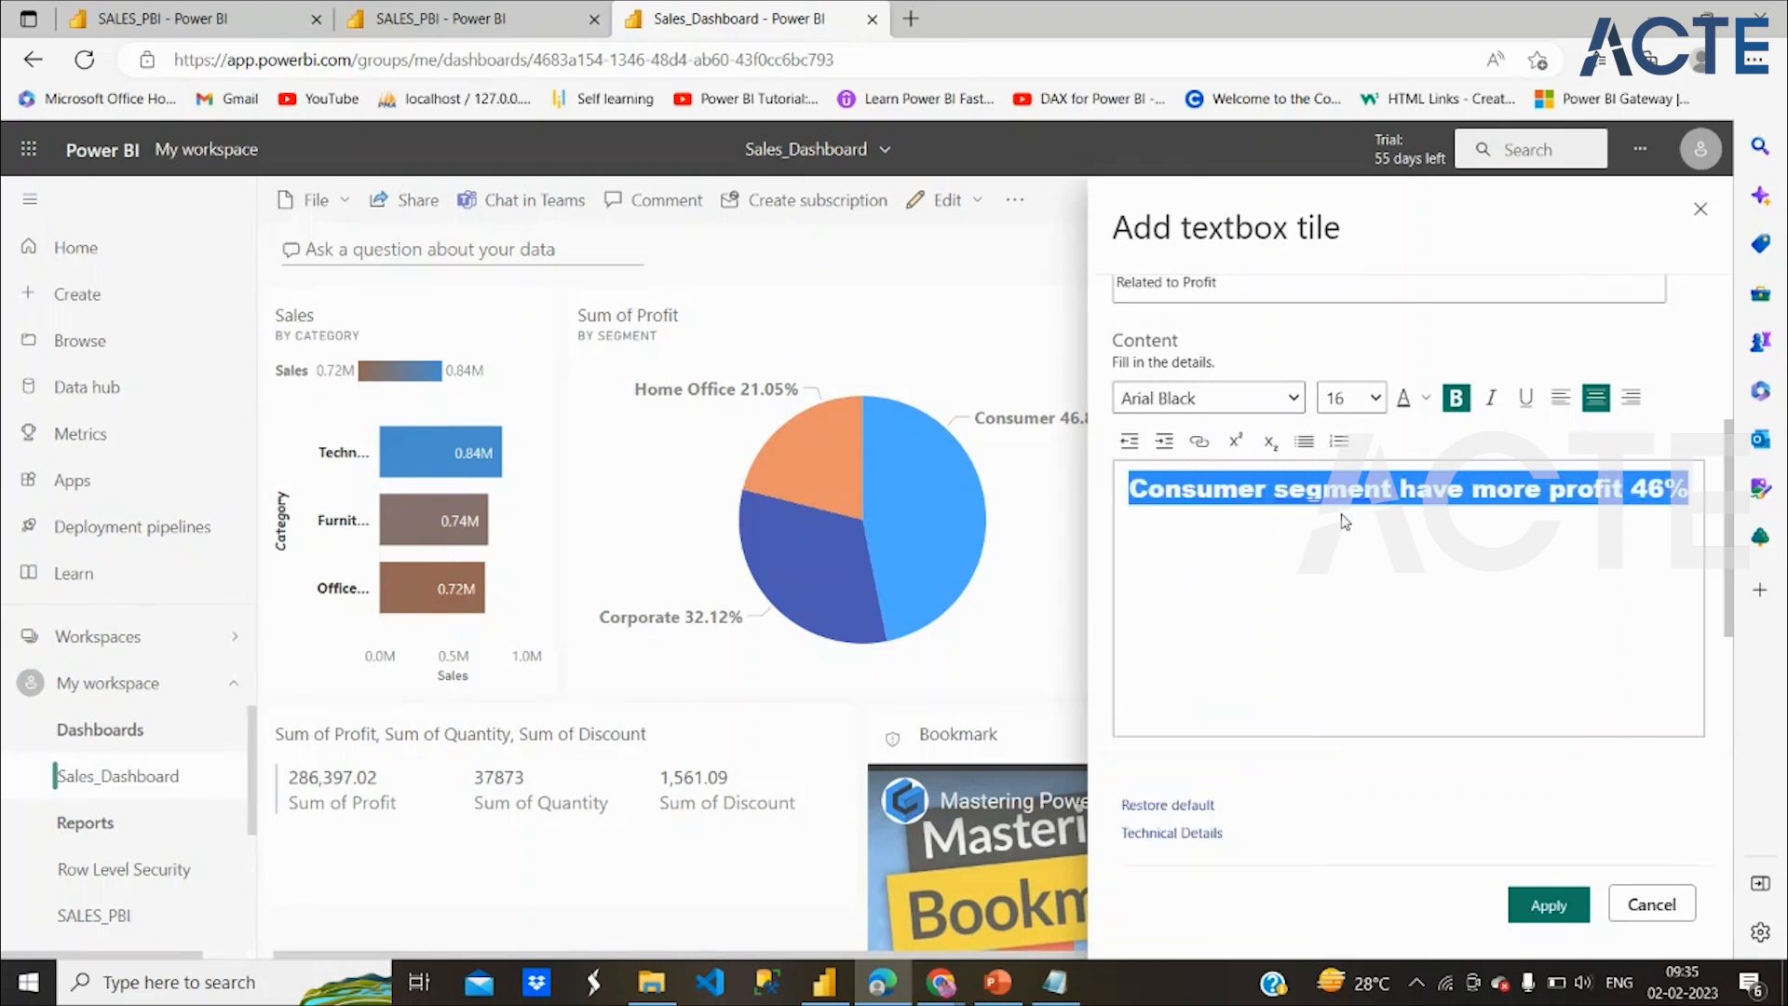
Apply the text box tile to Sales_Dashboard without a custom link and view it on the dashboard
left_click(1358, 531)
scroll(1442, 703, "down", 3)
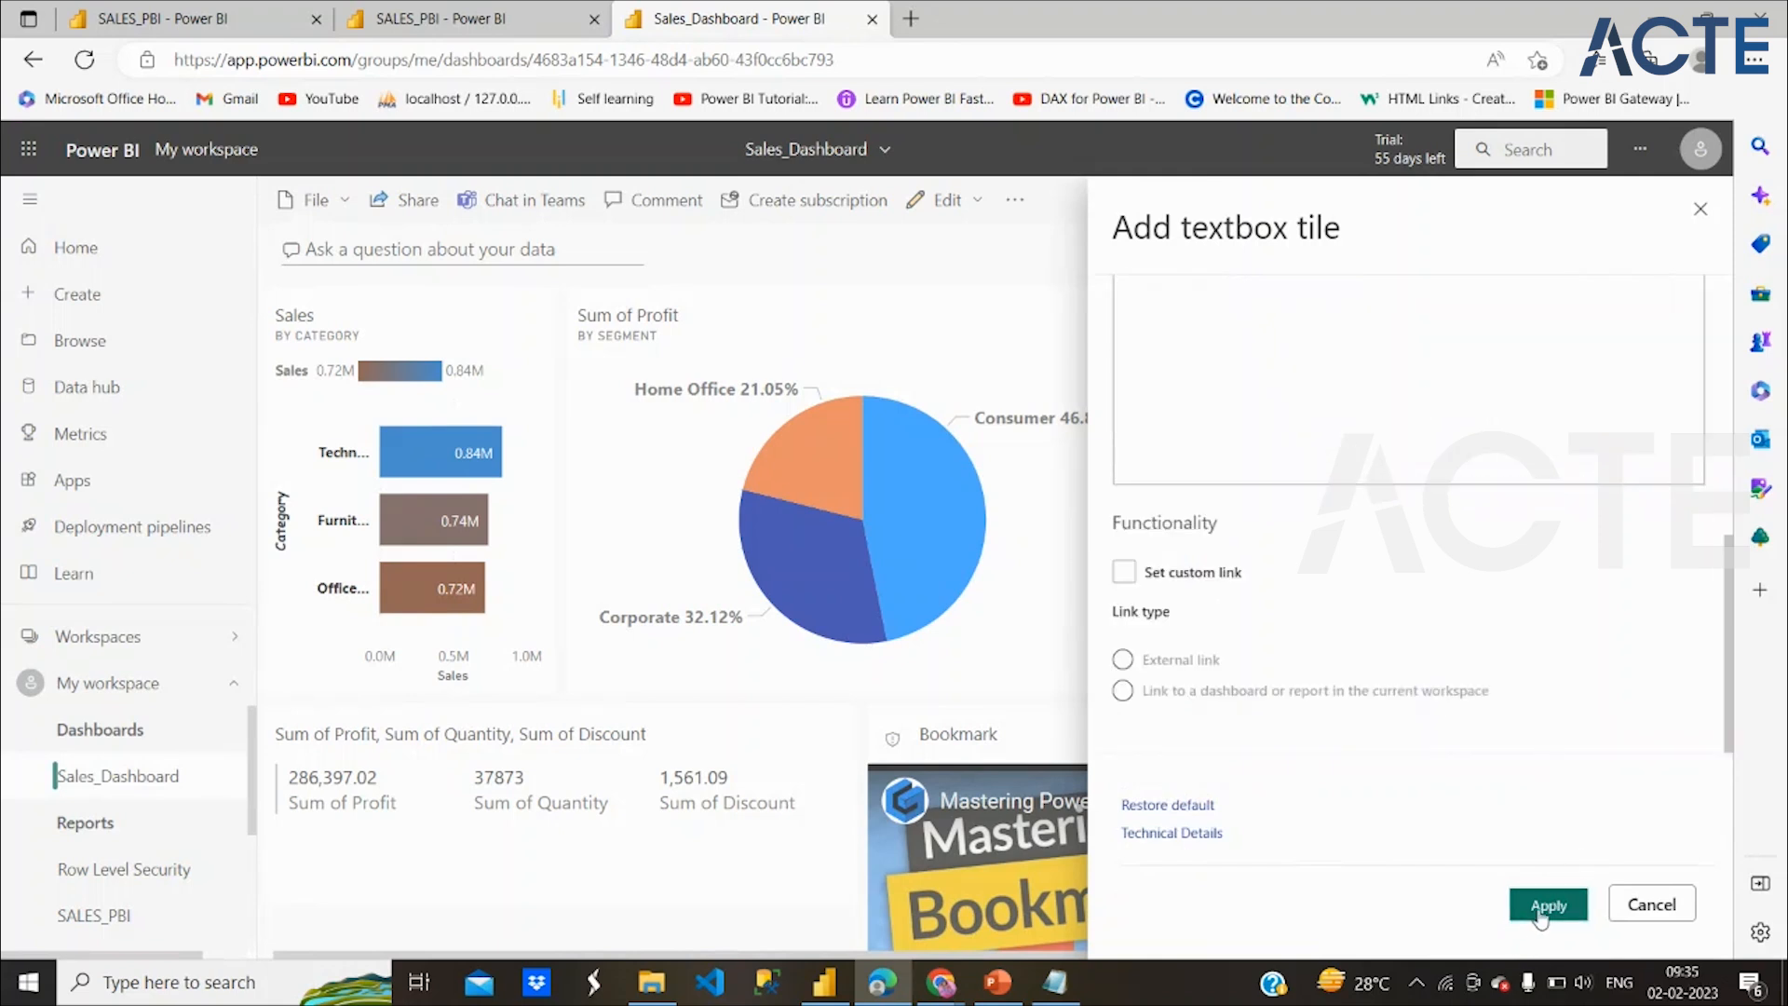
left_click(1527, 908)
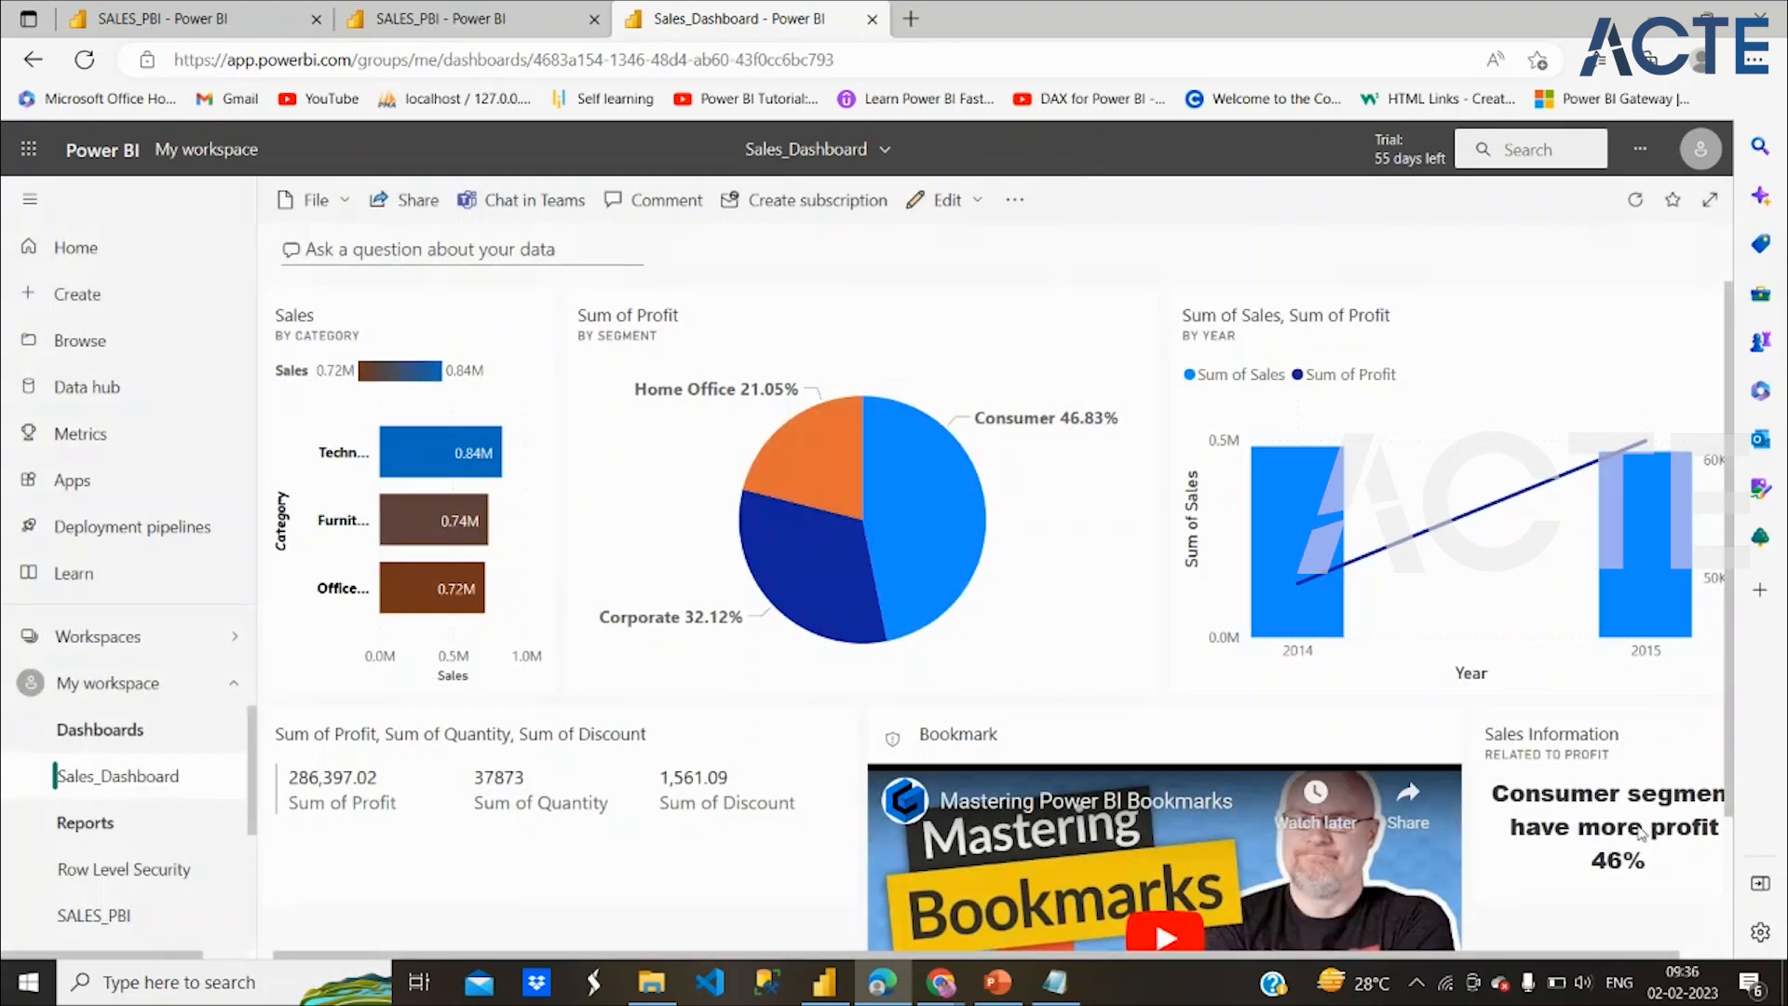
scroll(1642, 831, "right", 1)
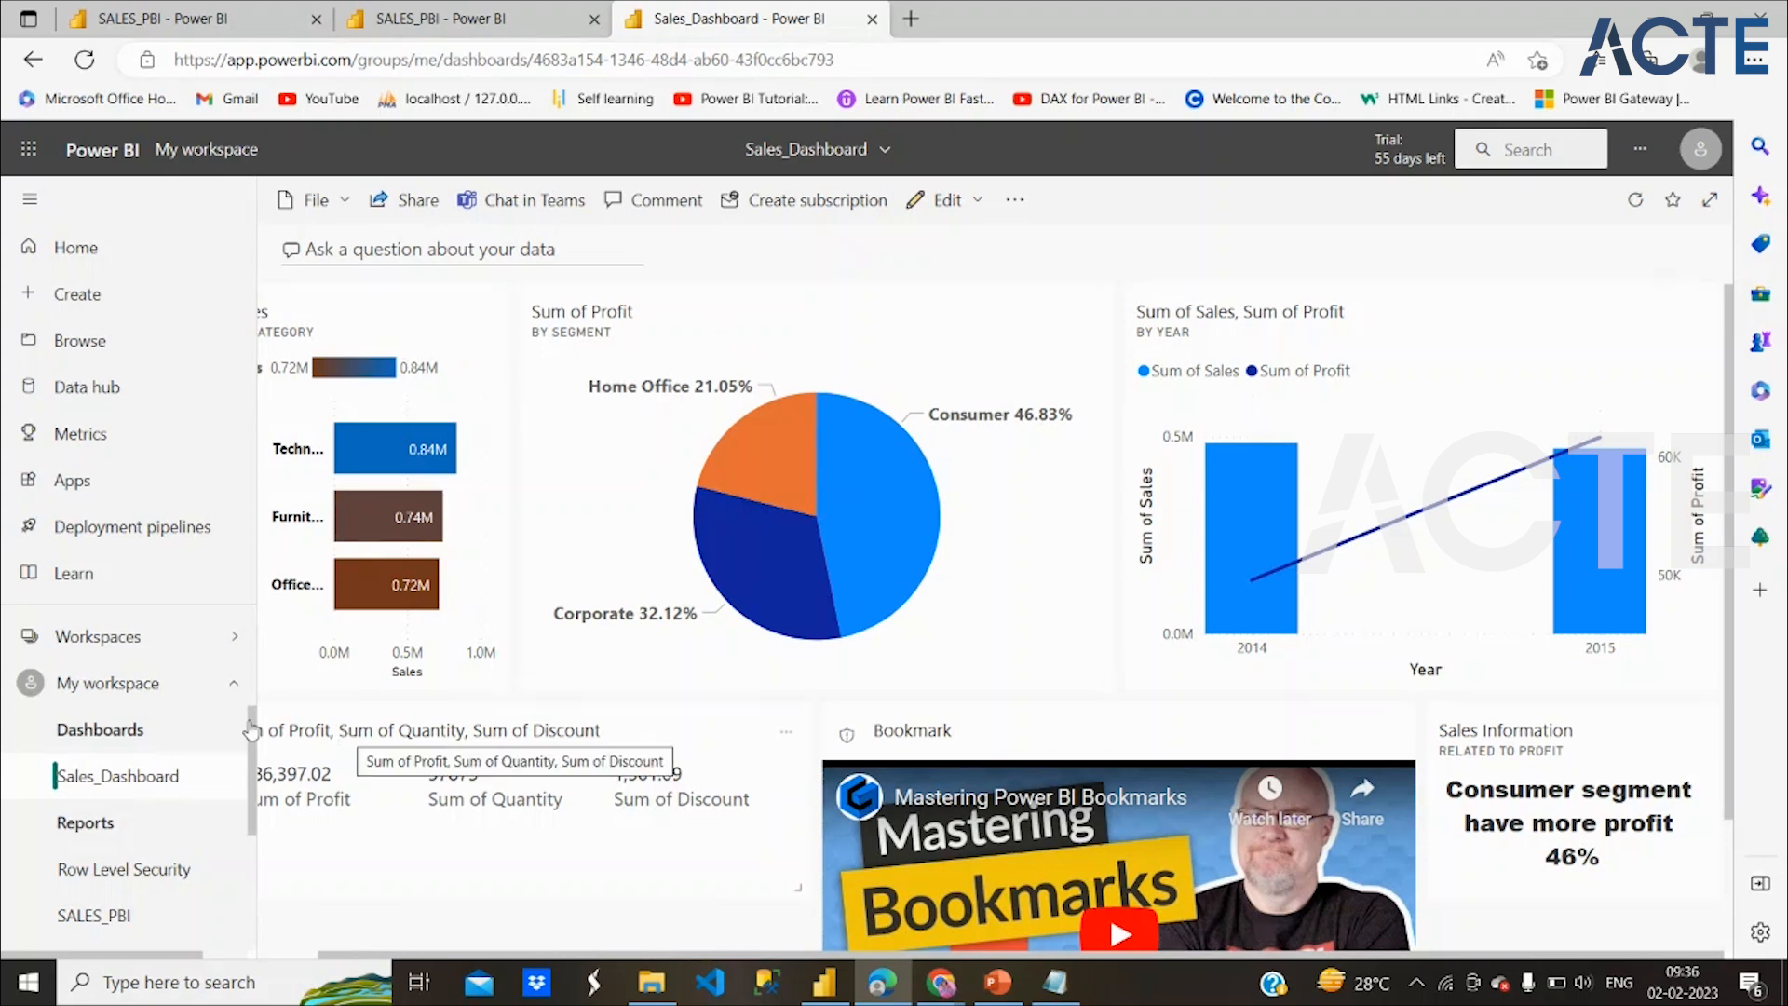
Look through the Create, Home and Browse pages, the contents of My workspace, and the list of workspaces
left_click(122, 296)
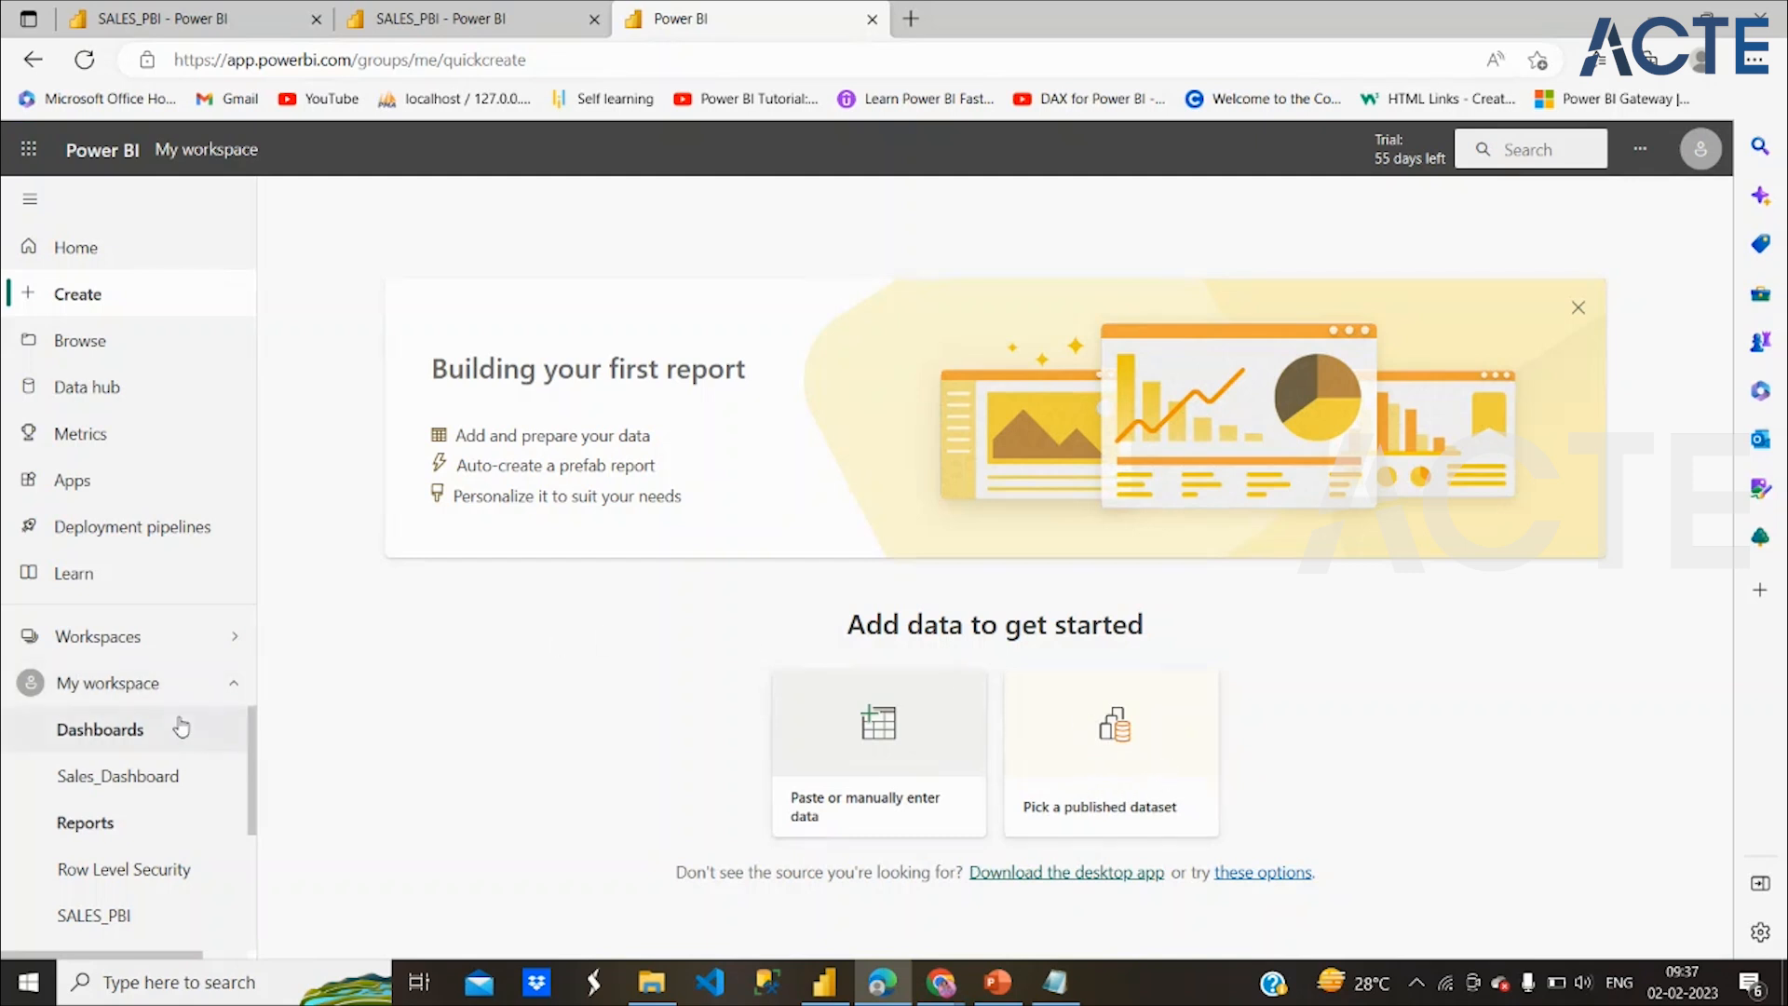
scroll(181, 726, "down", 3)
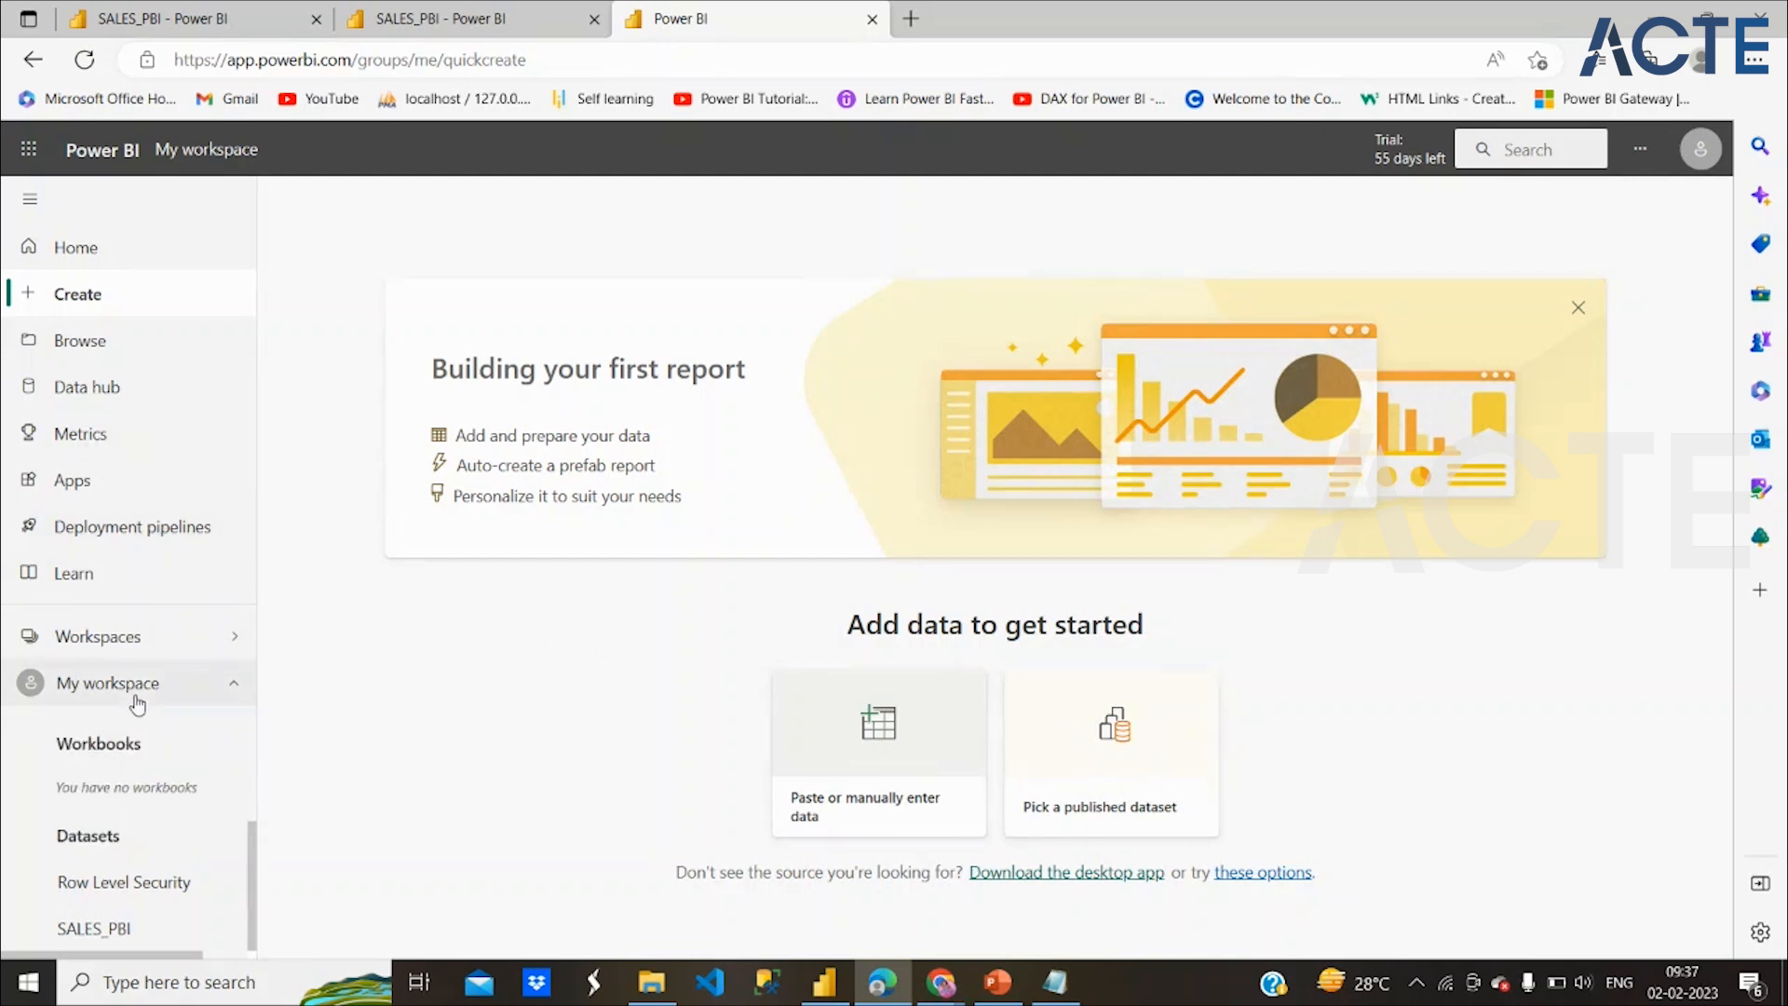
scroll(214, 828, "up", 3)
scroll(159, 799, "down", 3)
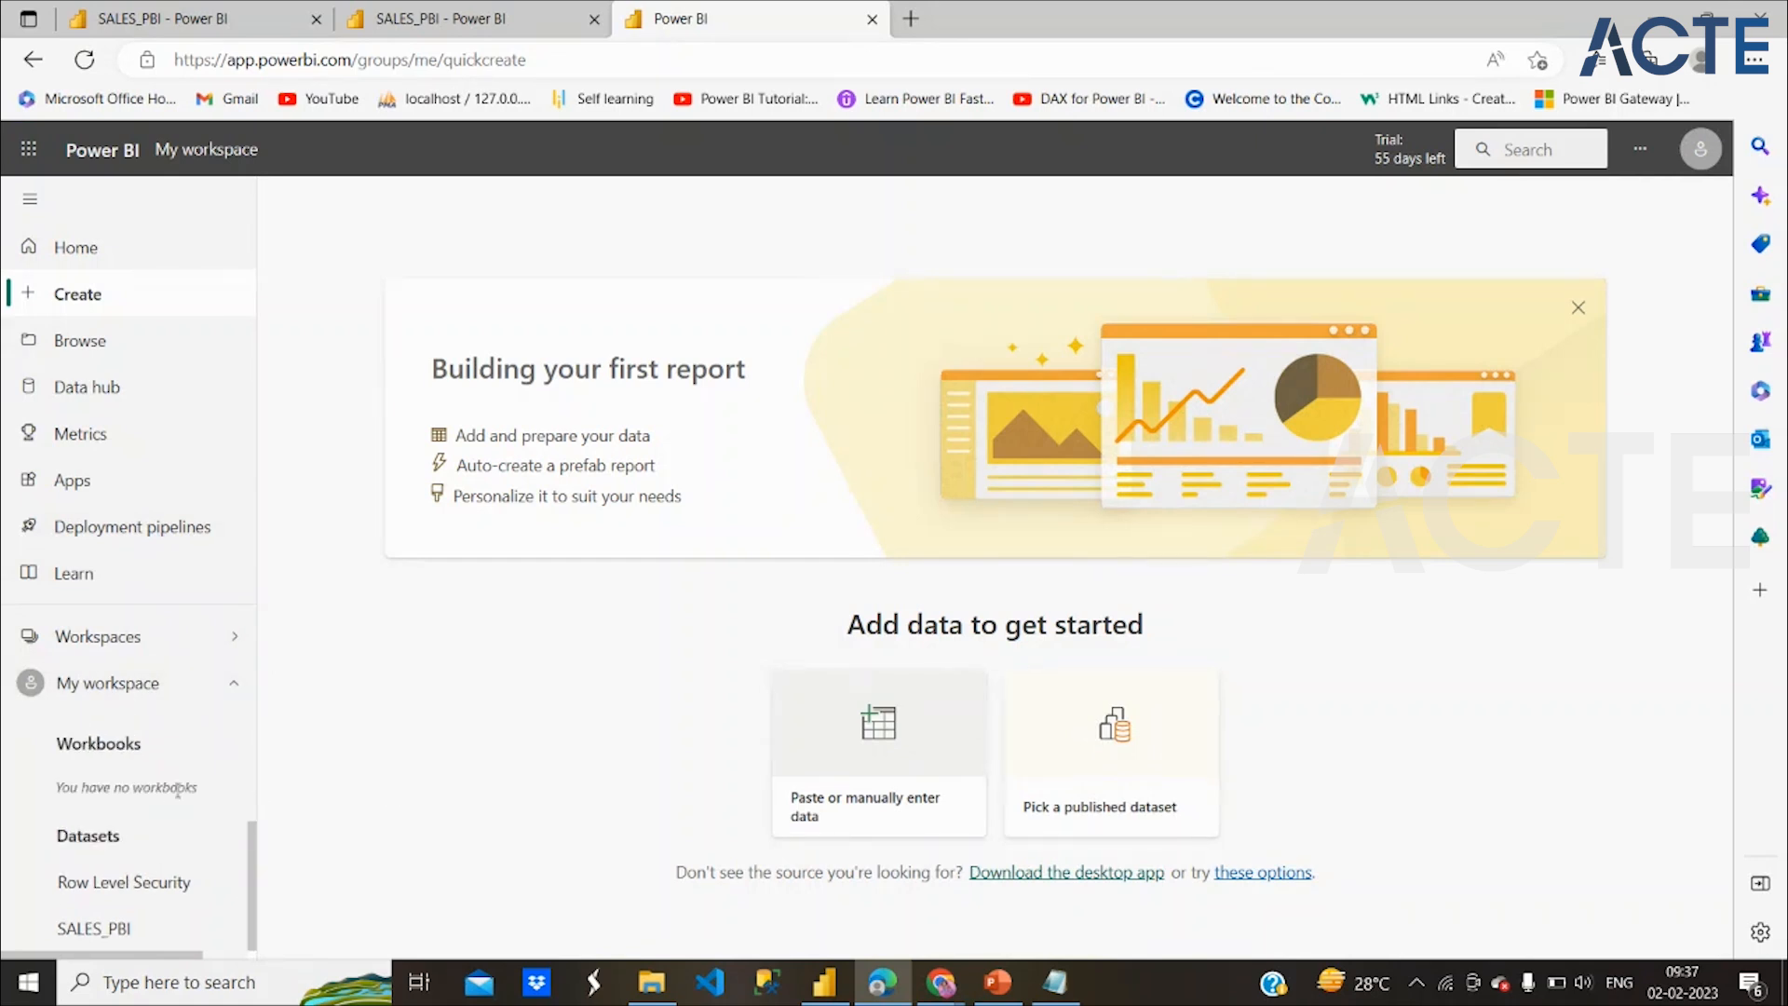
left_click(94, 244)
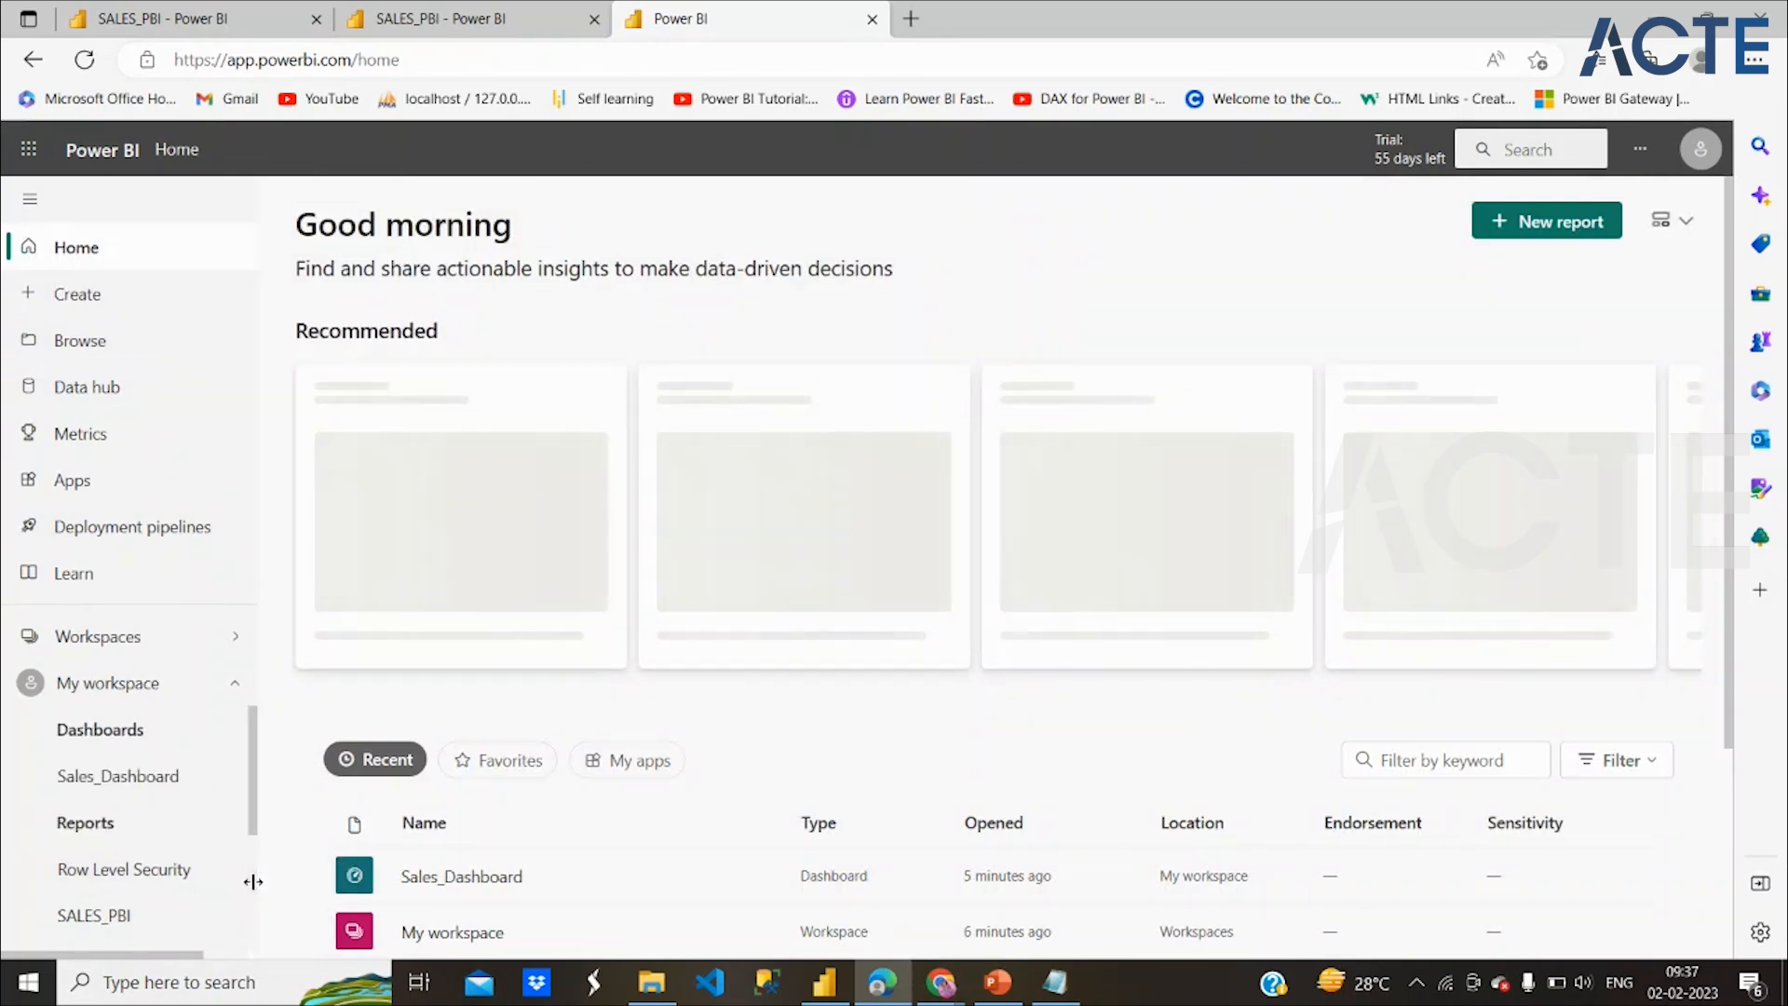
left_click(234, 686)
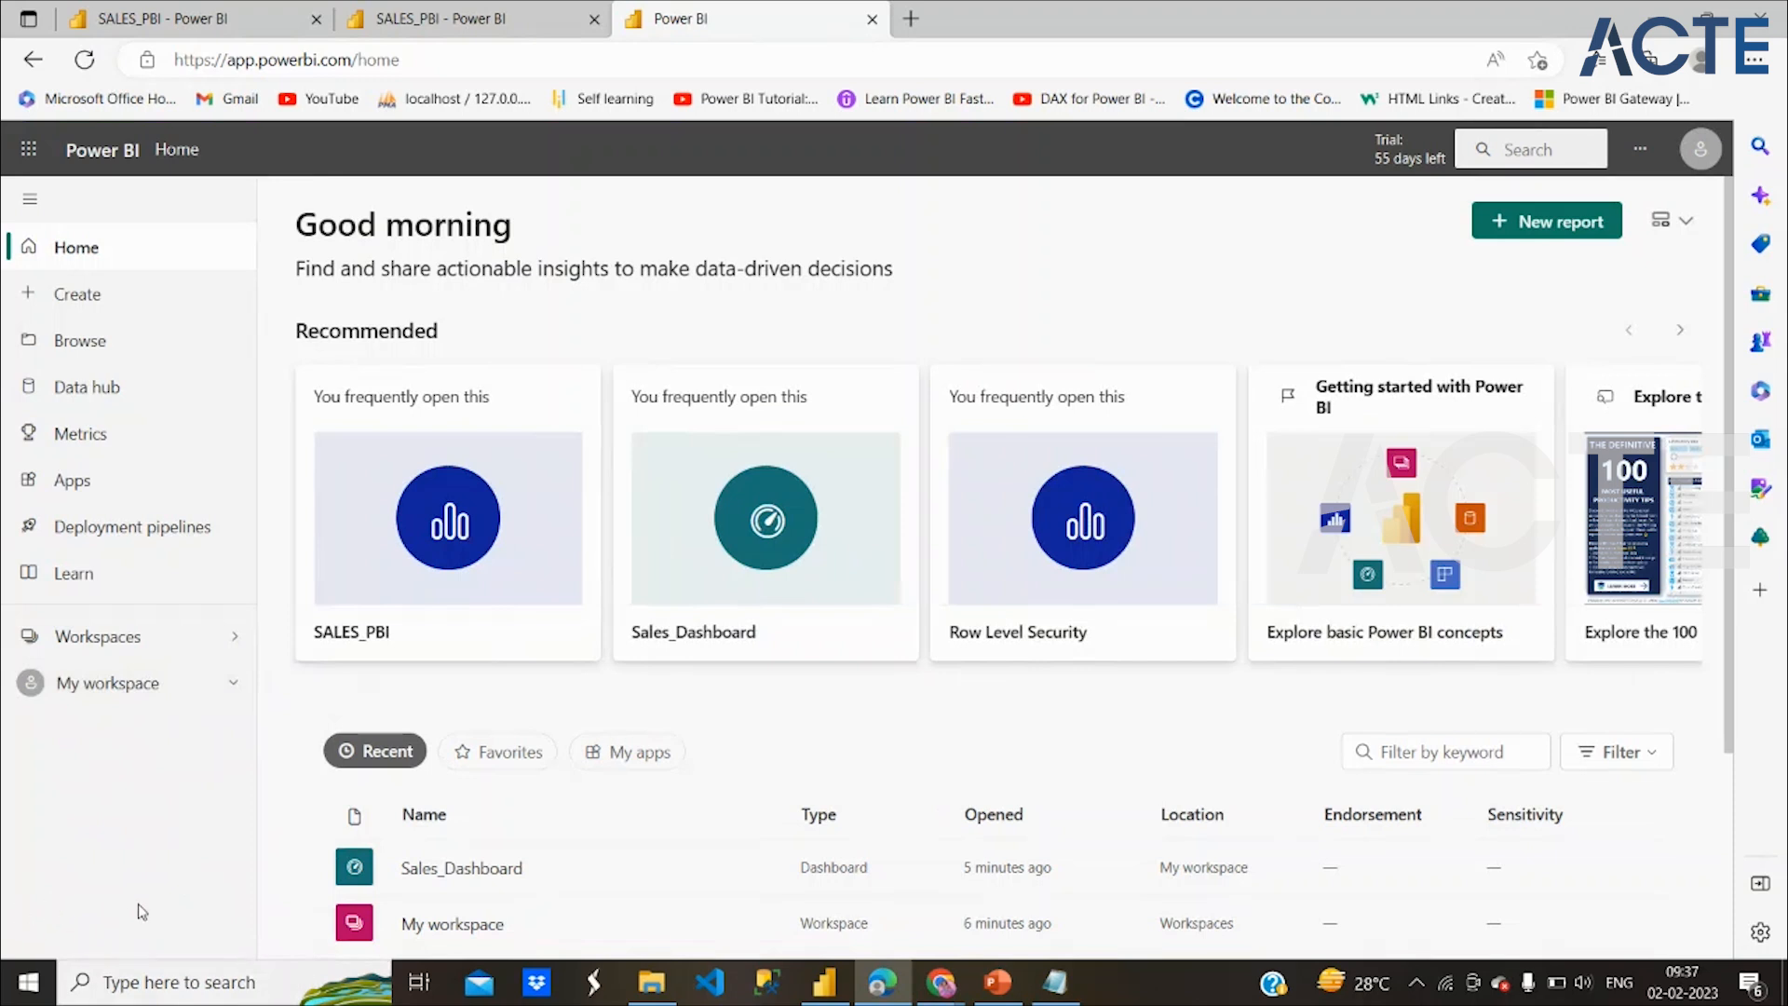
left_click(111, 296)
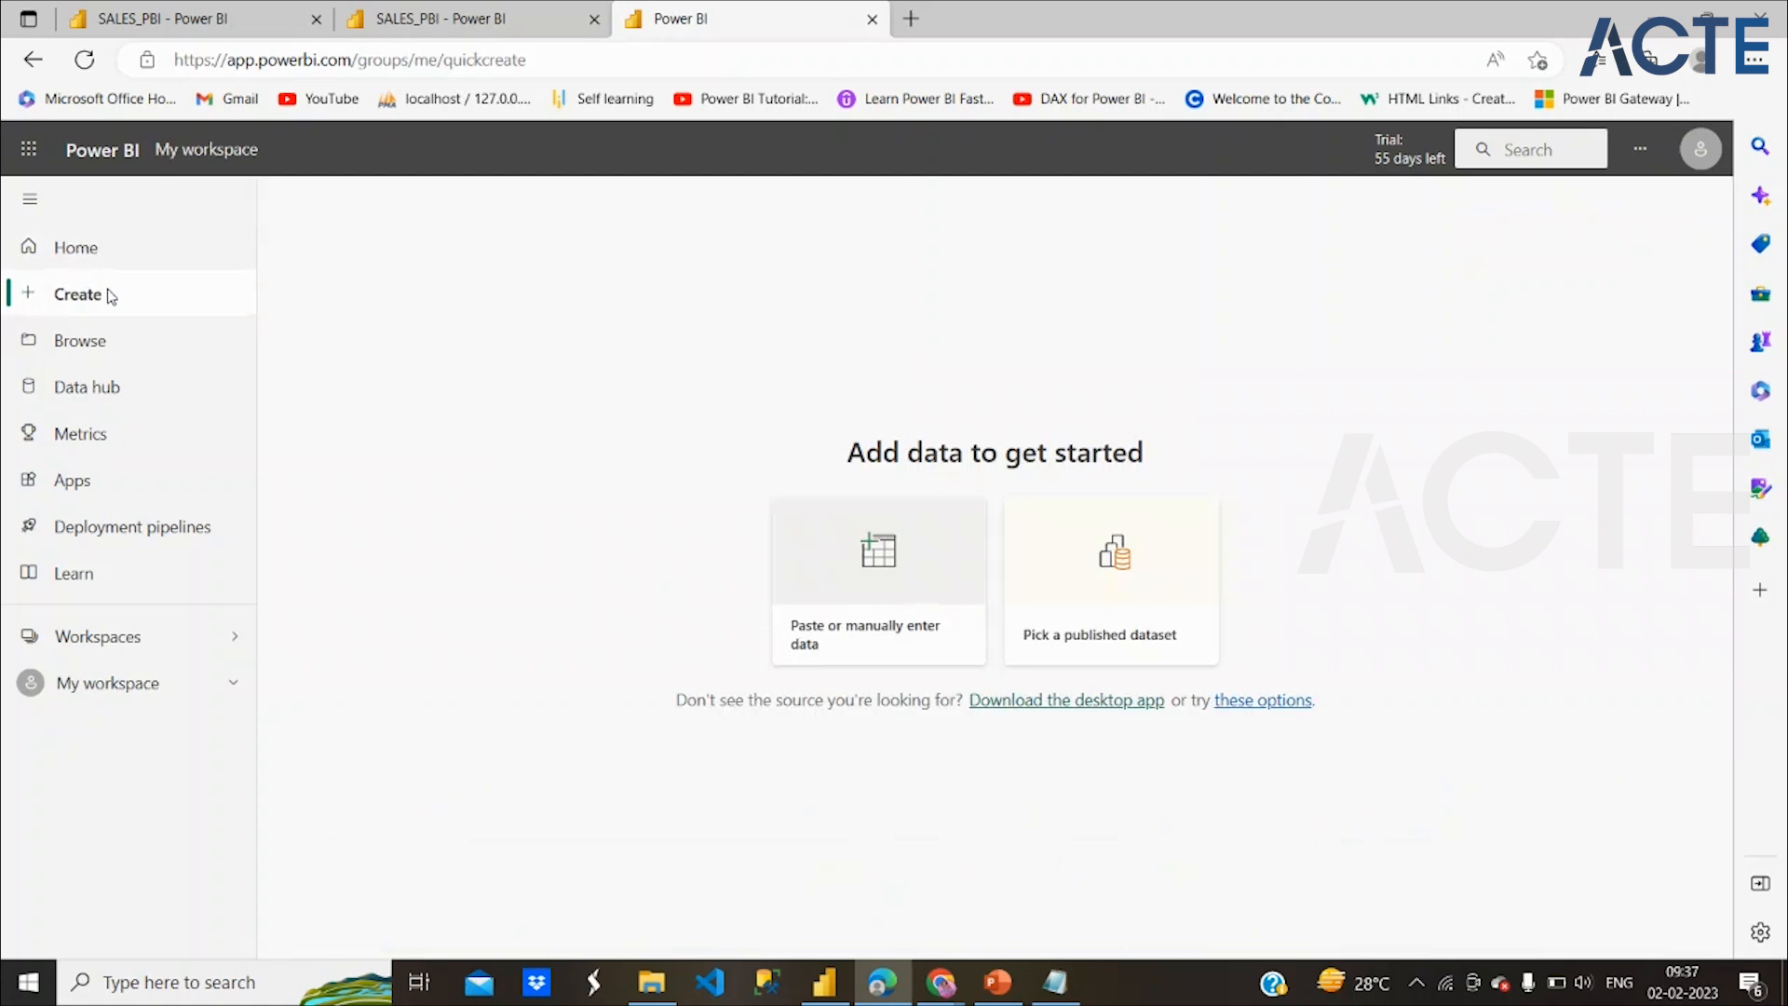
left_click(99, 359)
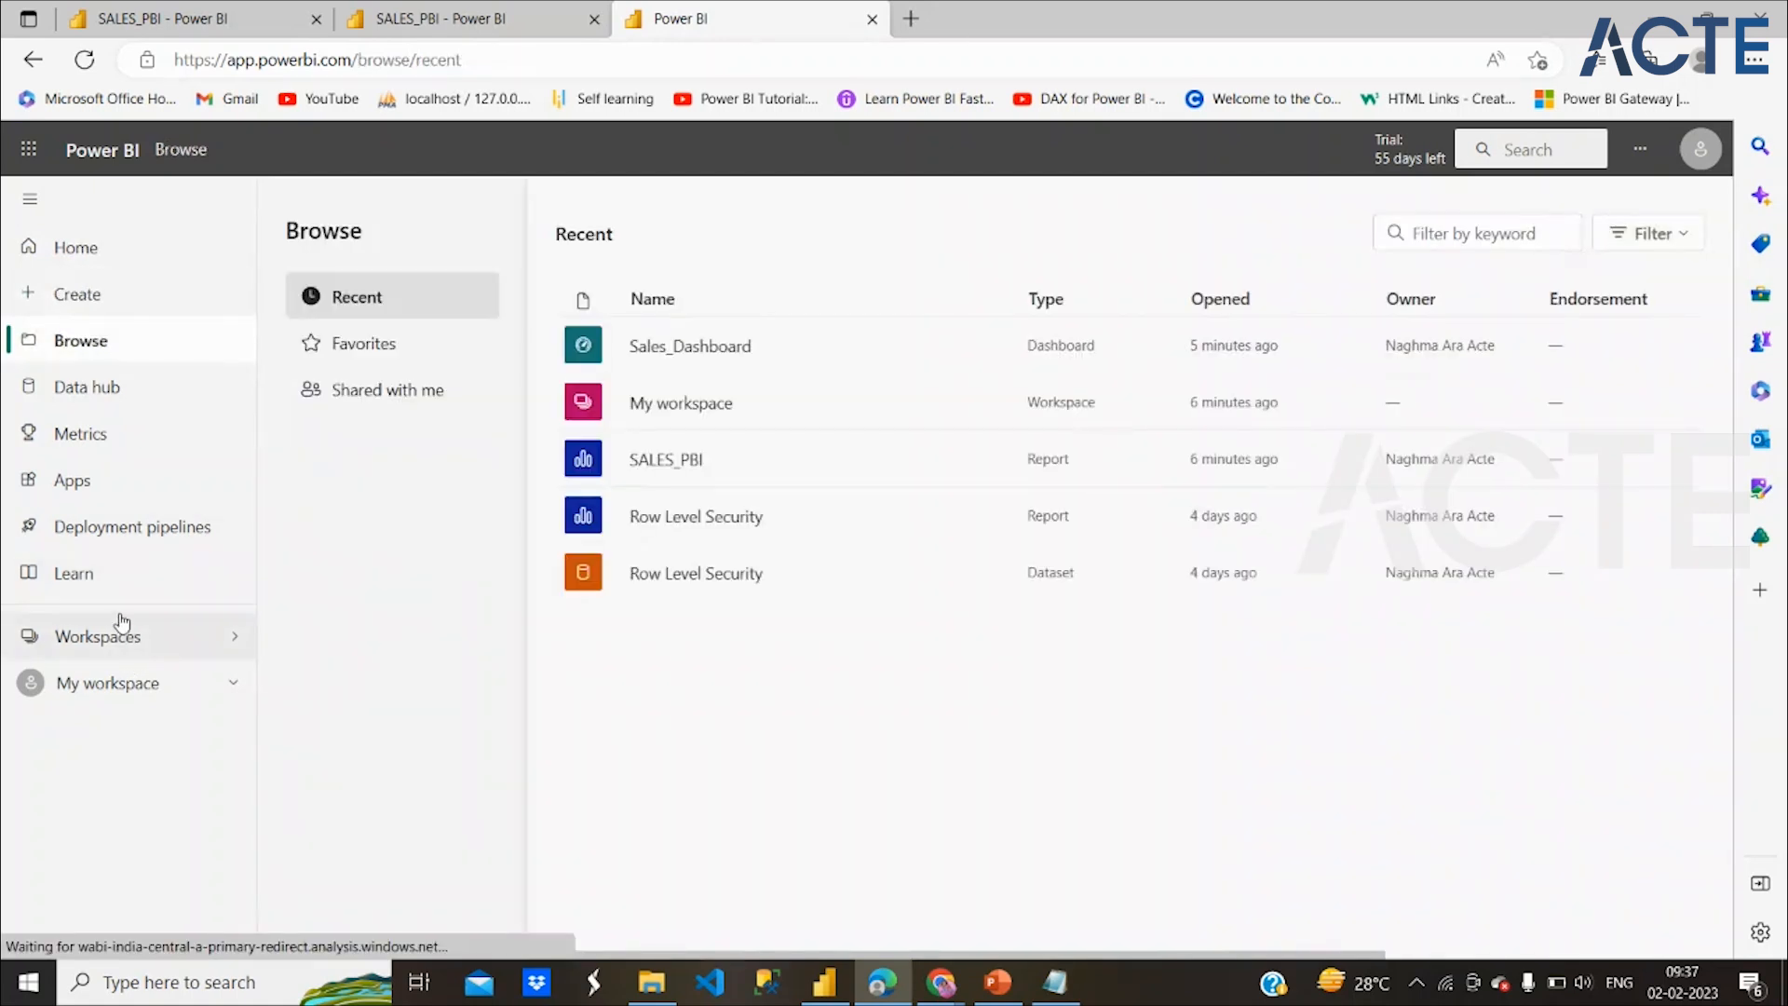
left_click(119, 614)
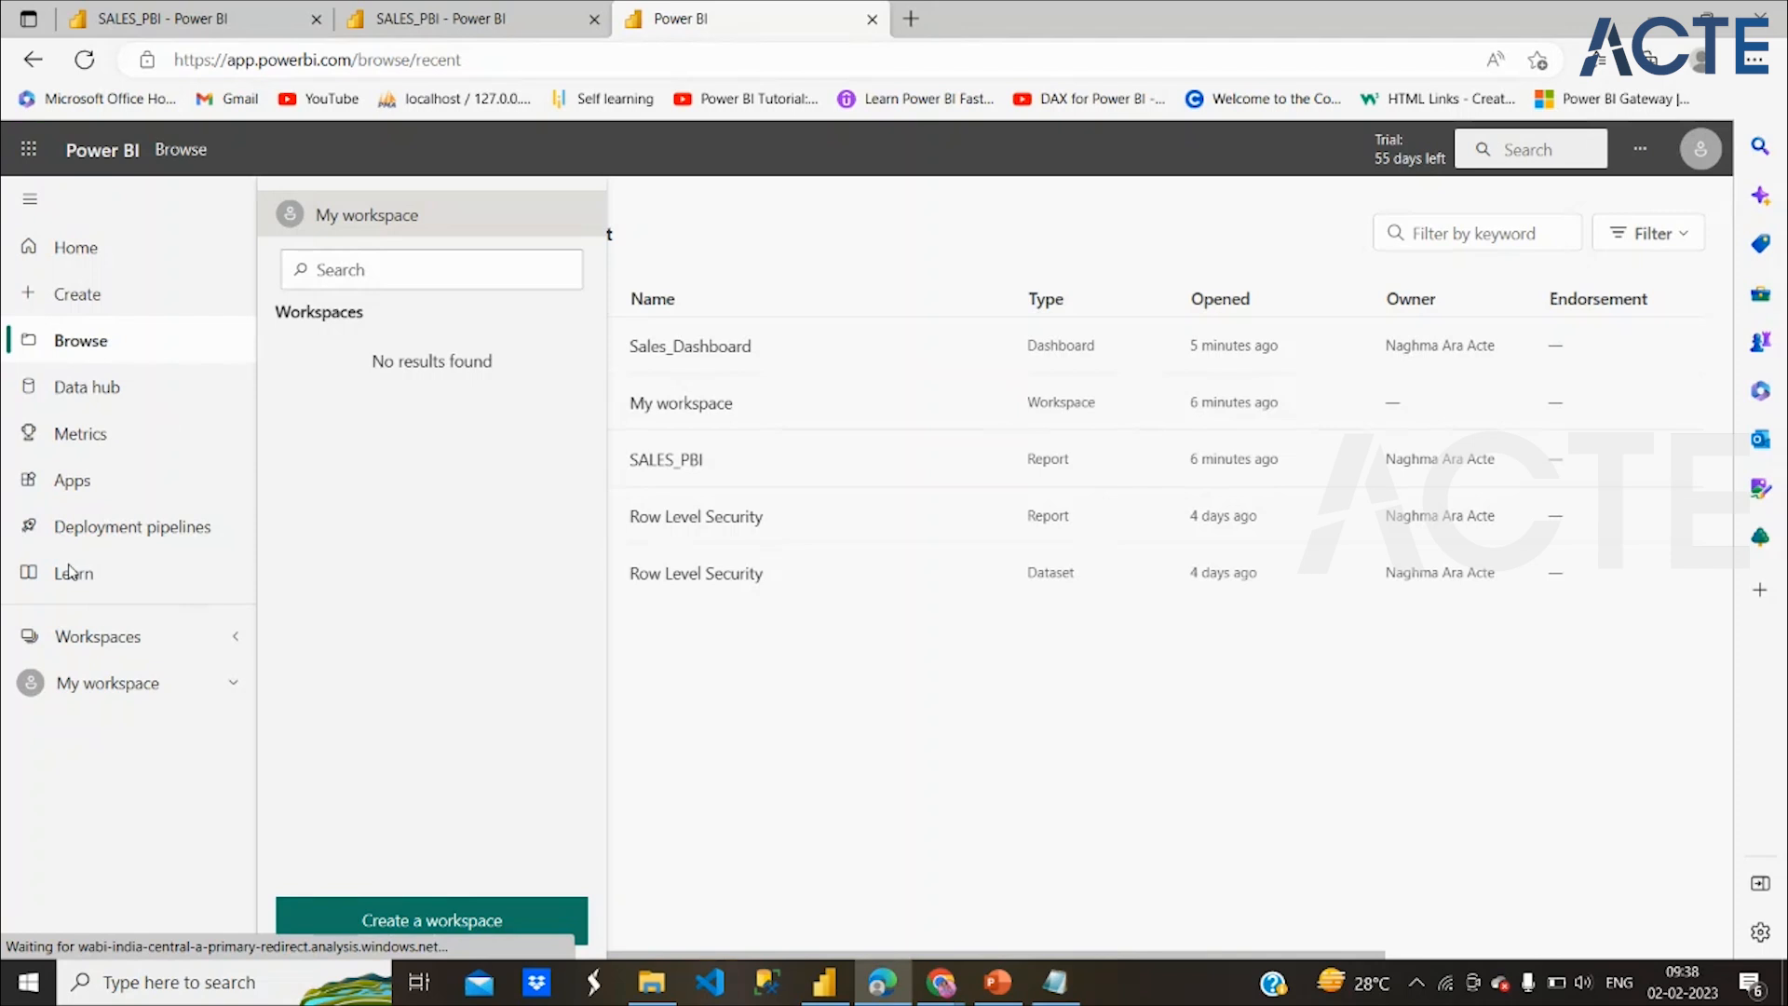
left_click(72, 424)
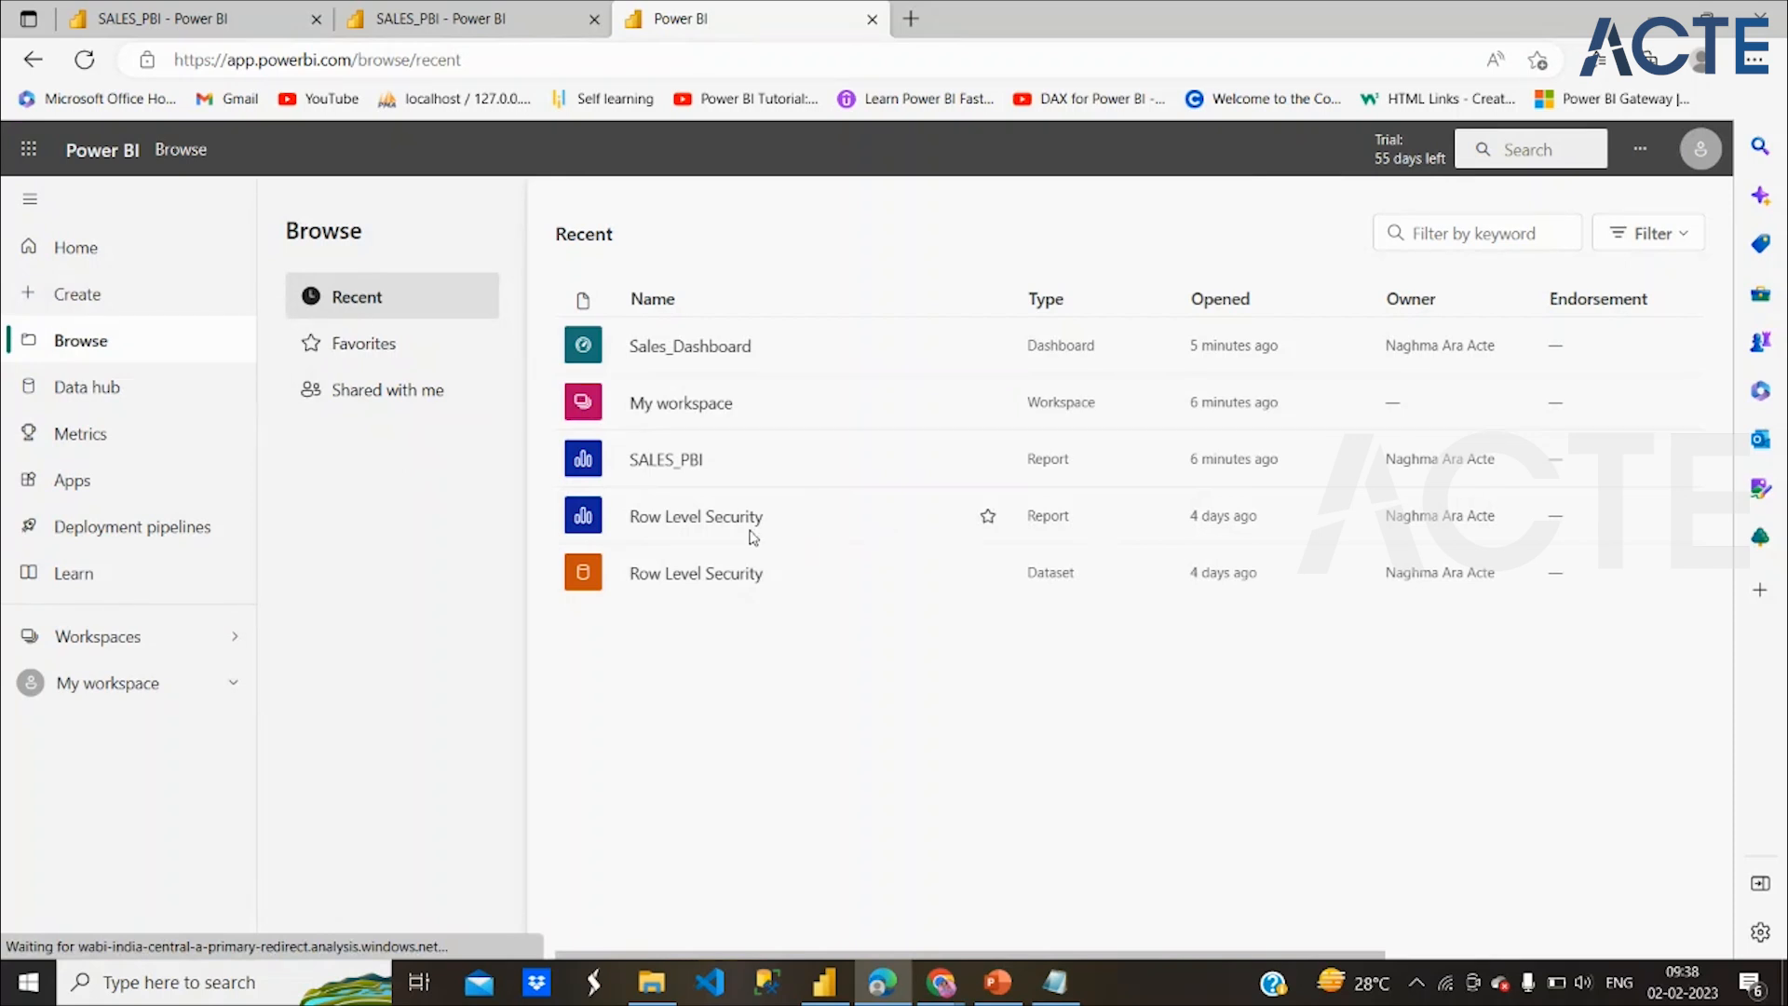
left_click(718, 347)
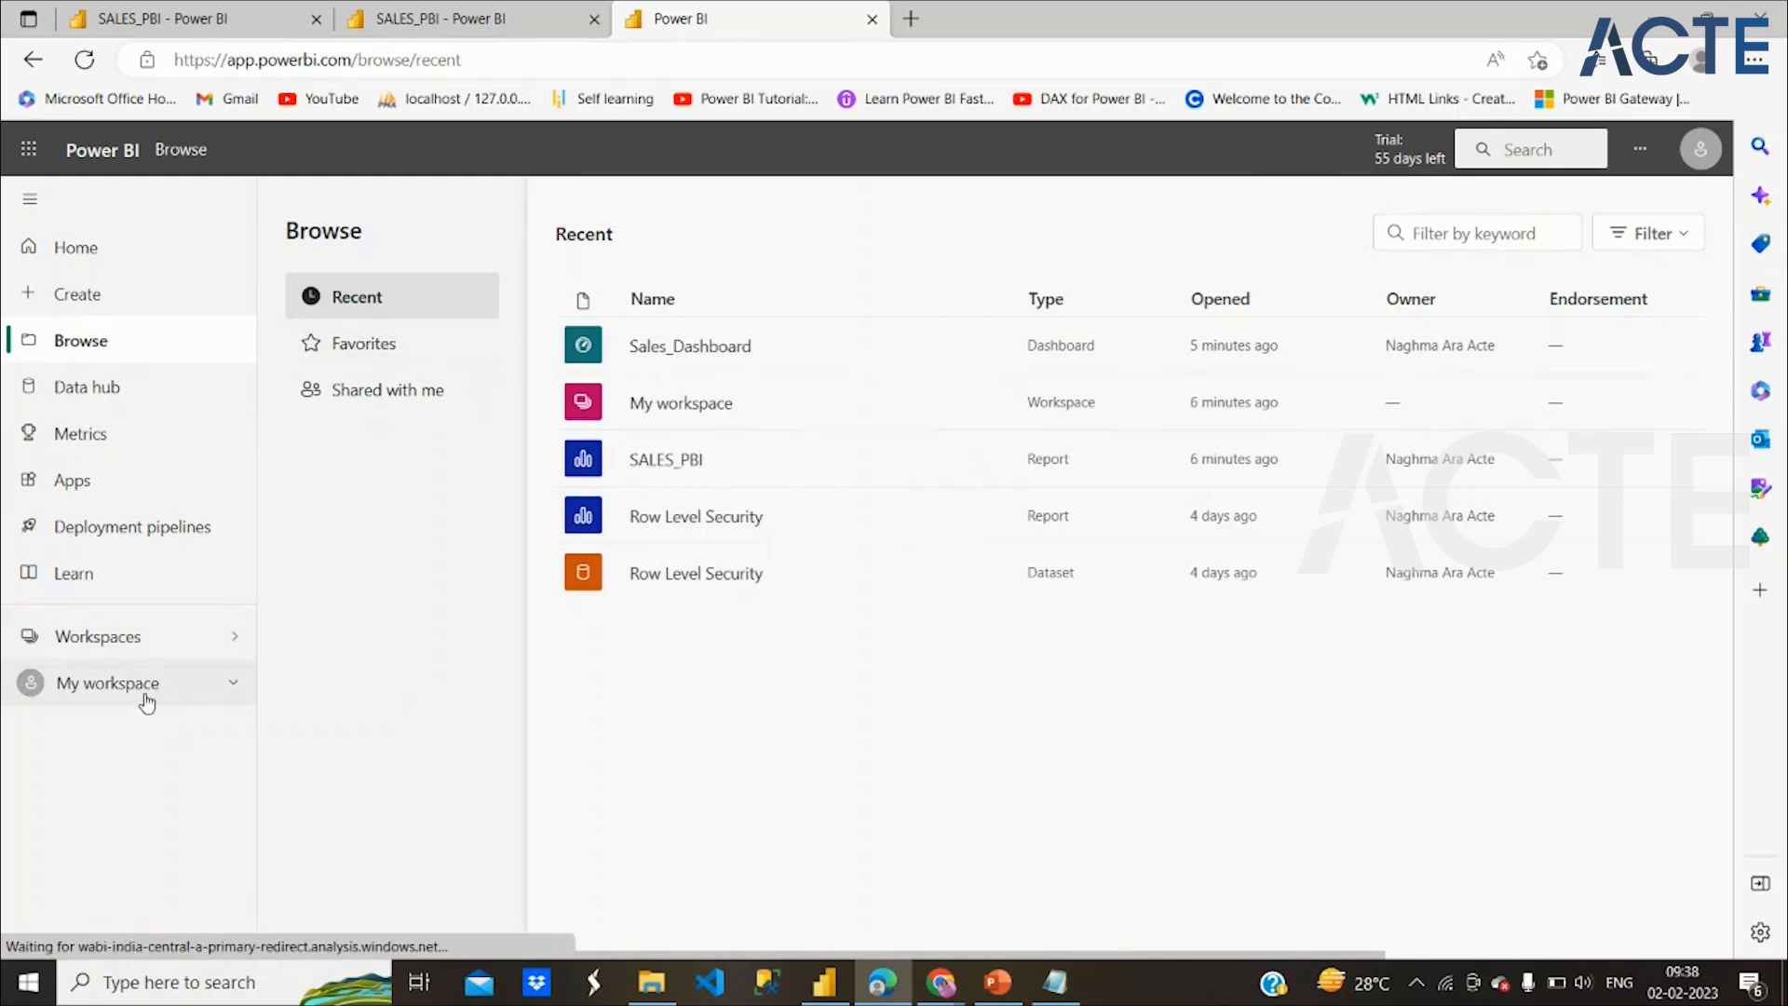
Open the SALES_PBI dataset from My workspace and look through its details and related reports
left_click(232, 682)
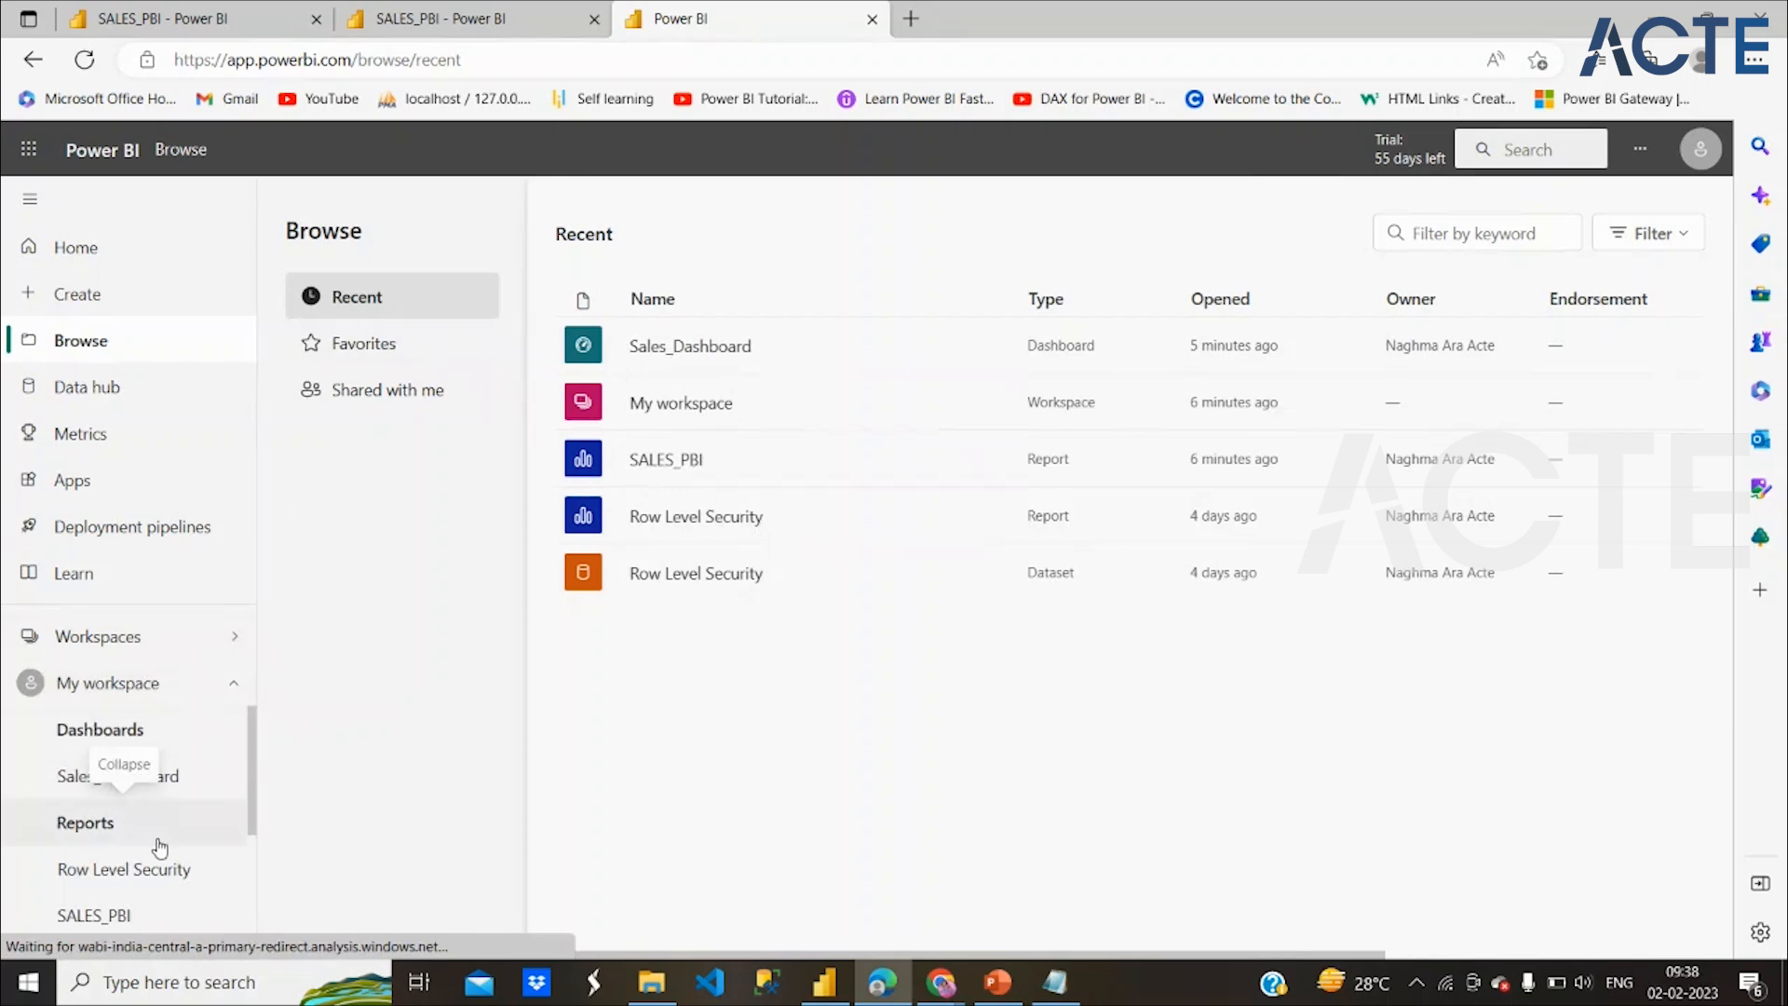
scroll(163, 819, "down", 3)
scroll(151, 798, "up", 2)
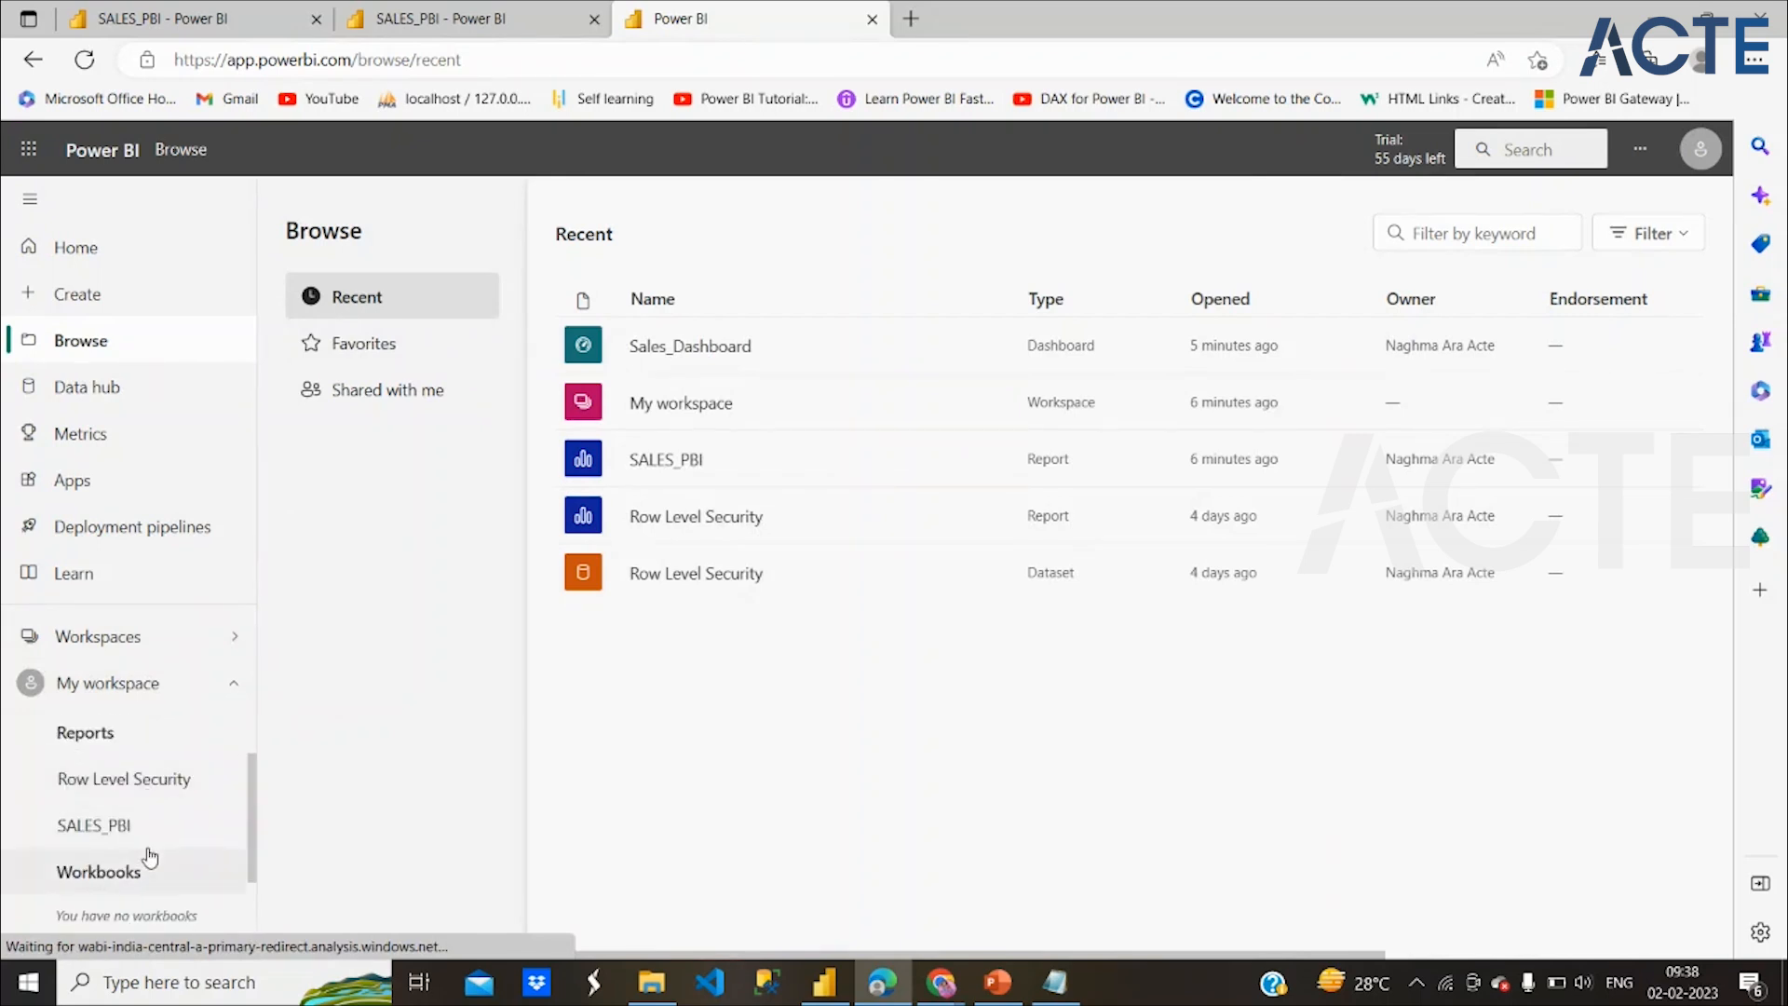
scroll(144, 852, "down", 2)
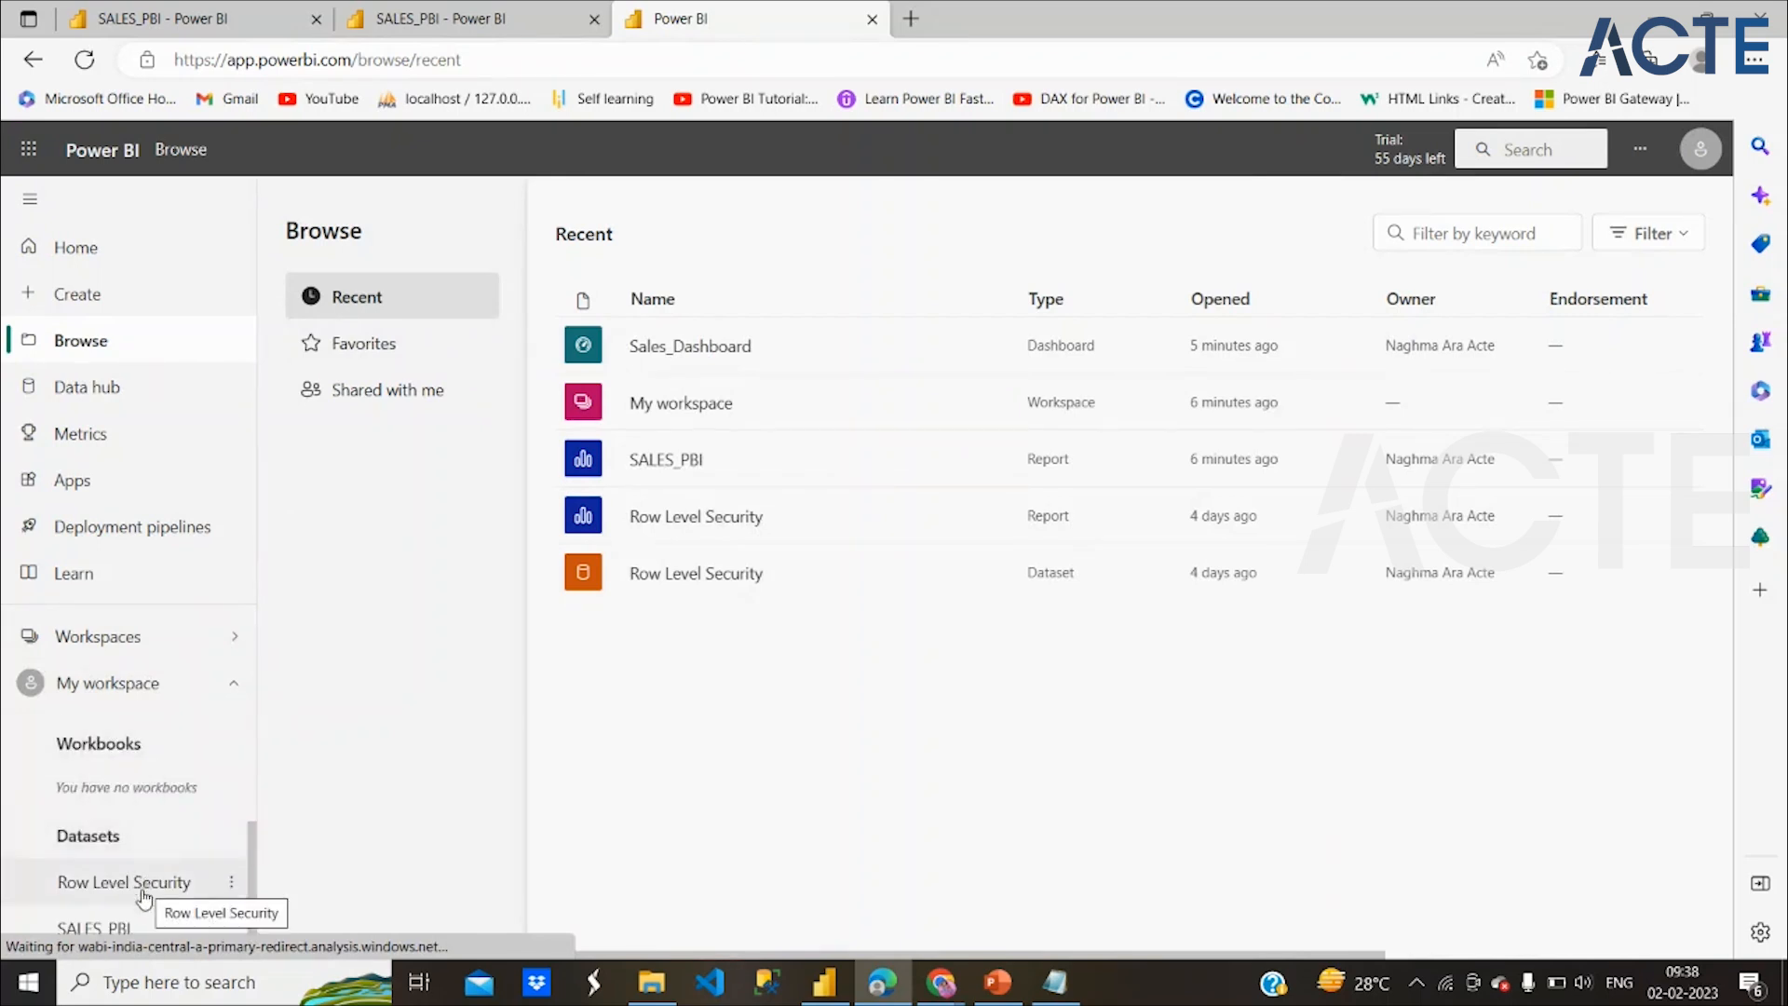
left_click(138, 924)
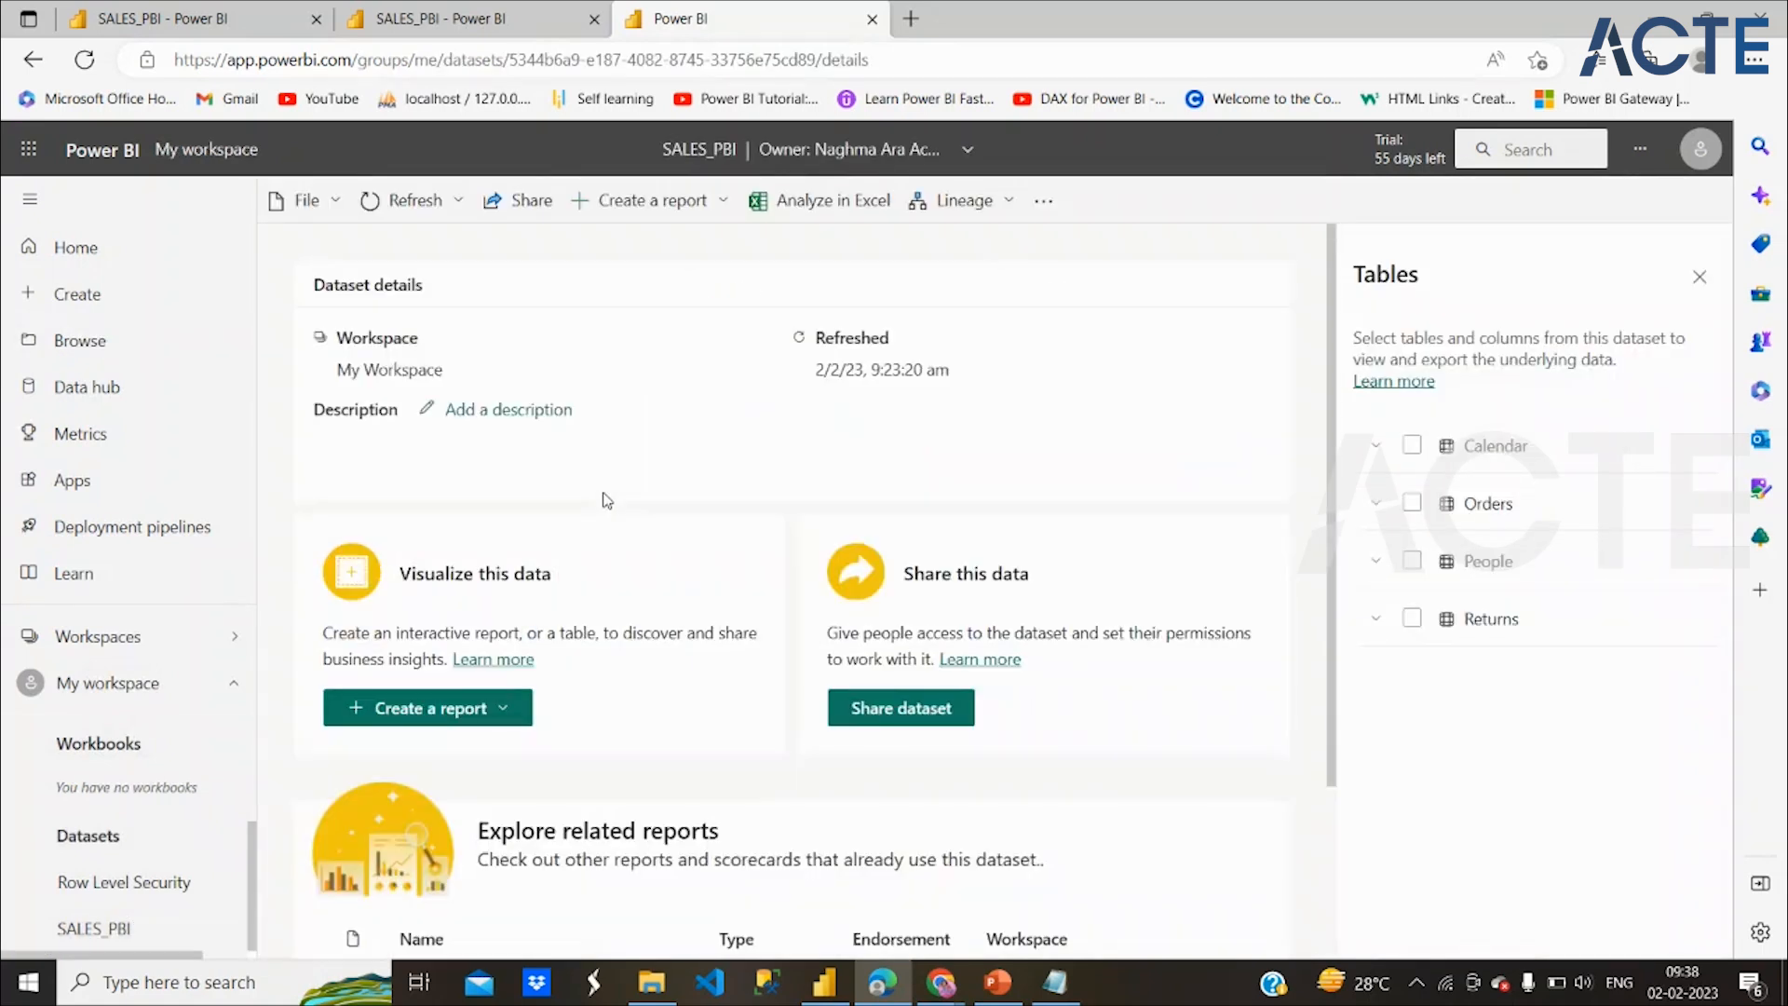
scroll(607, 500, "down", 3)
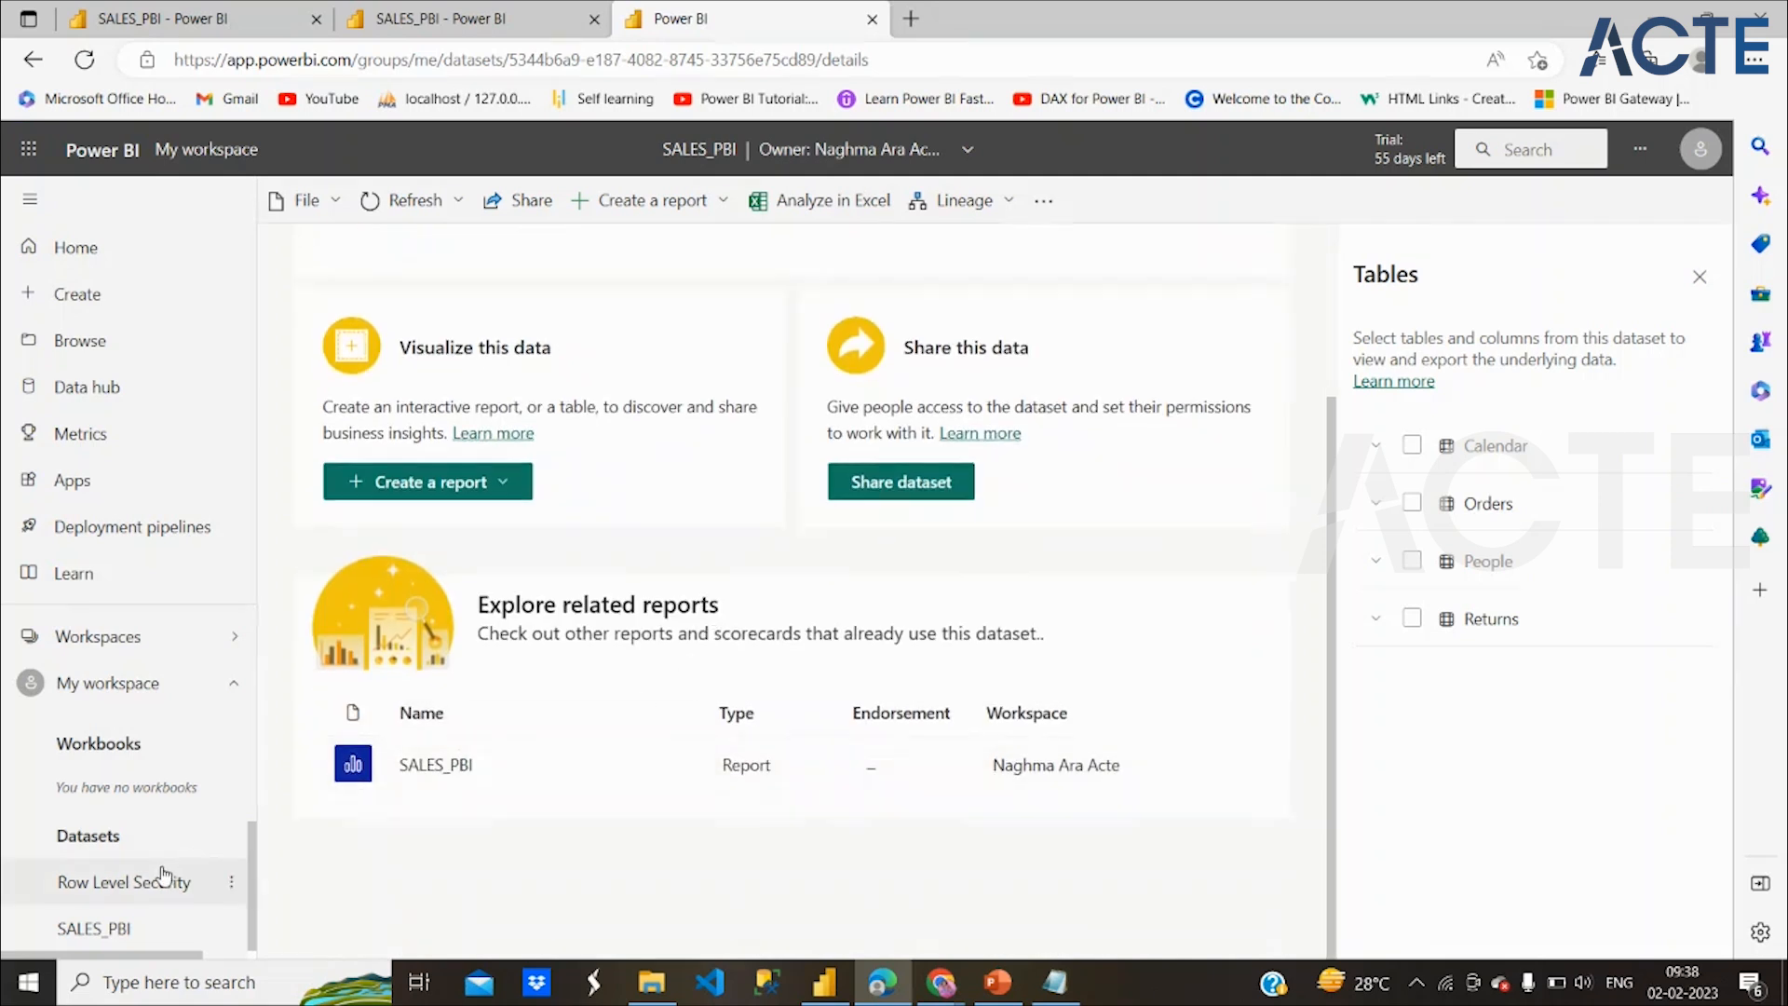
Check the SALES_PBI dataset's available actions and auto-create a report from the dataset
left_click(226, 930)
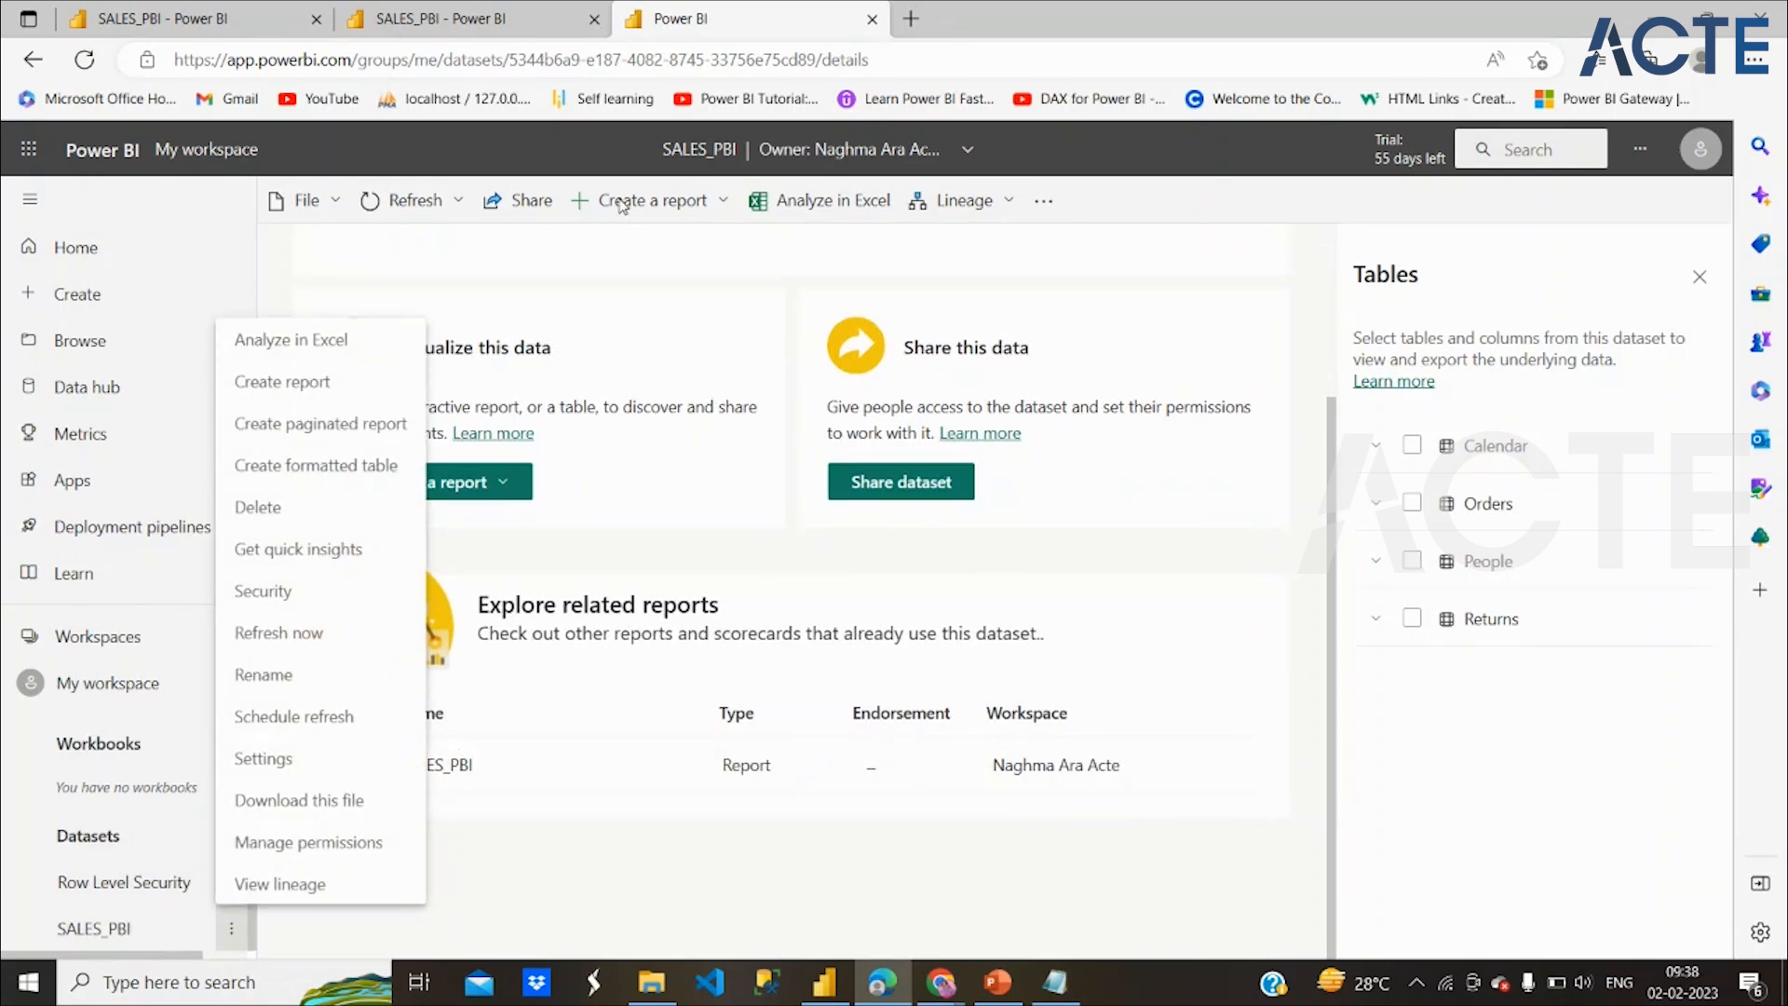
key("Escape")
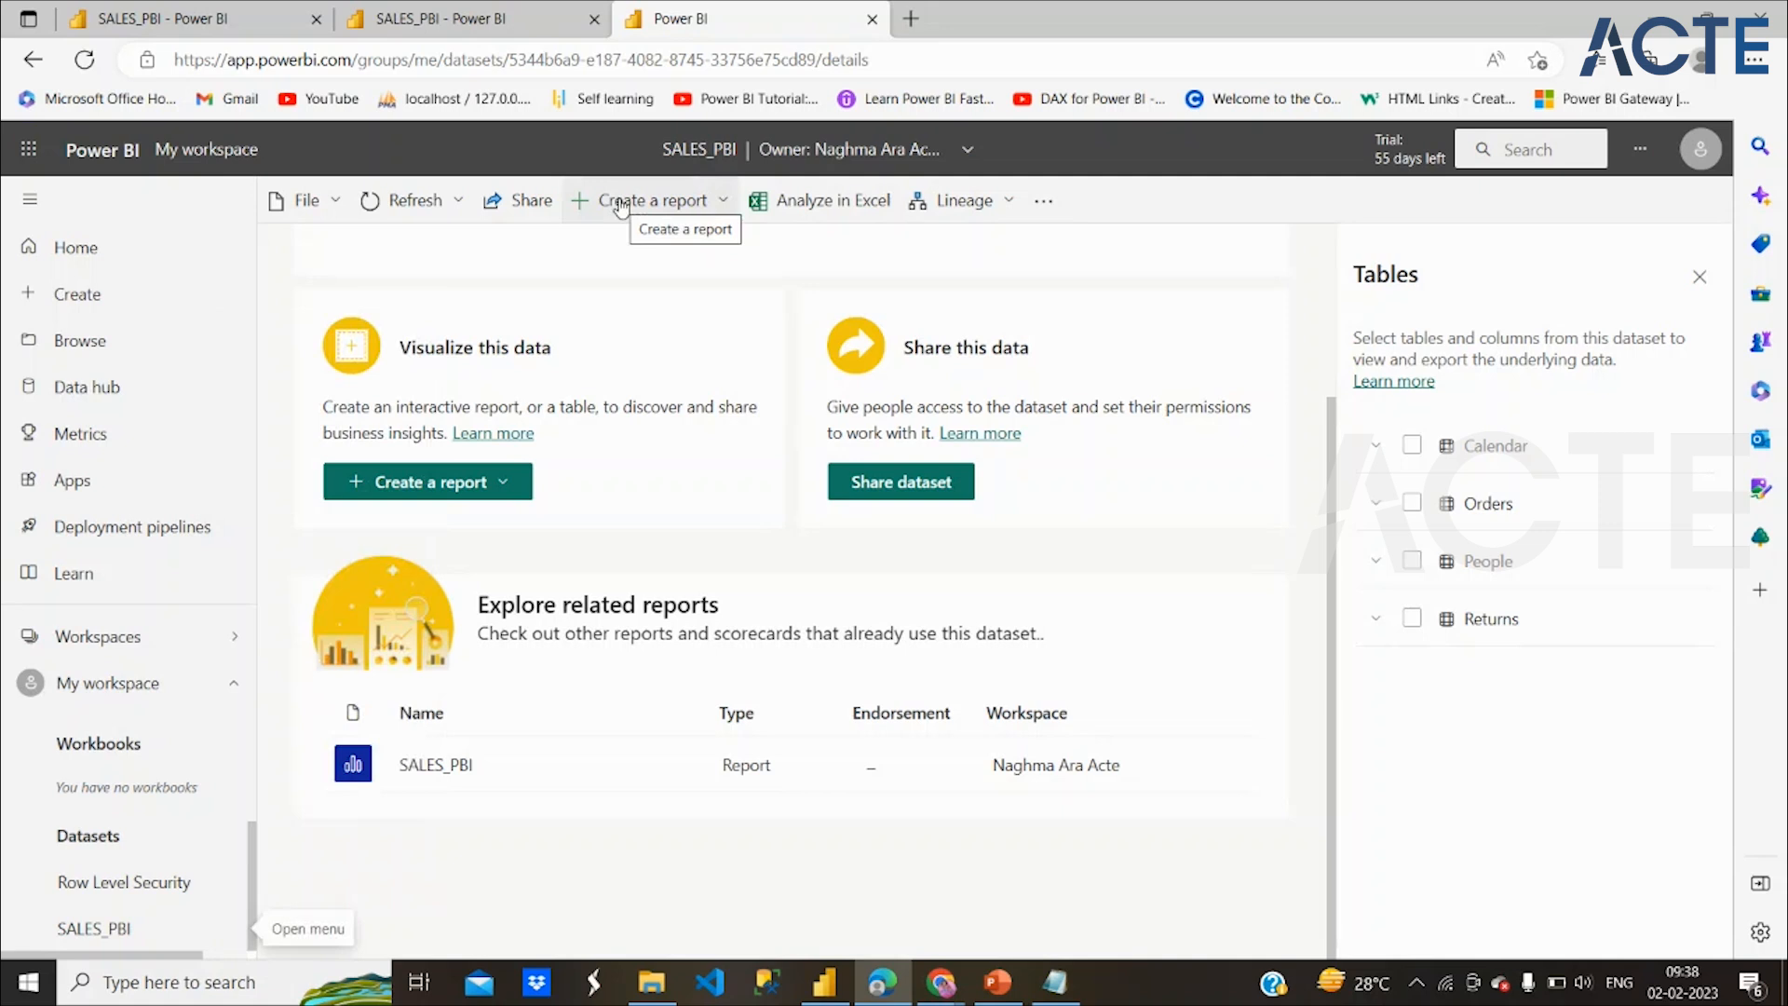
left_click(621, 207)
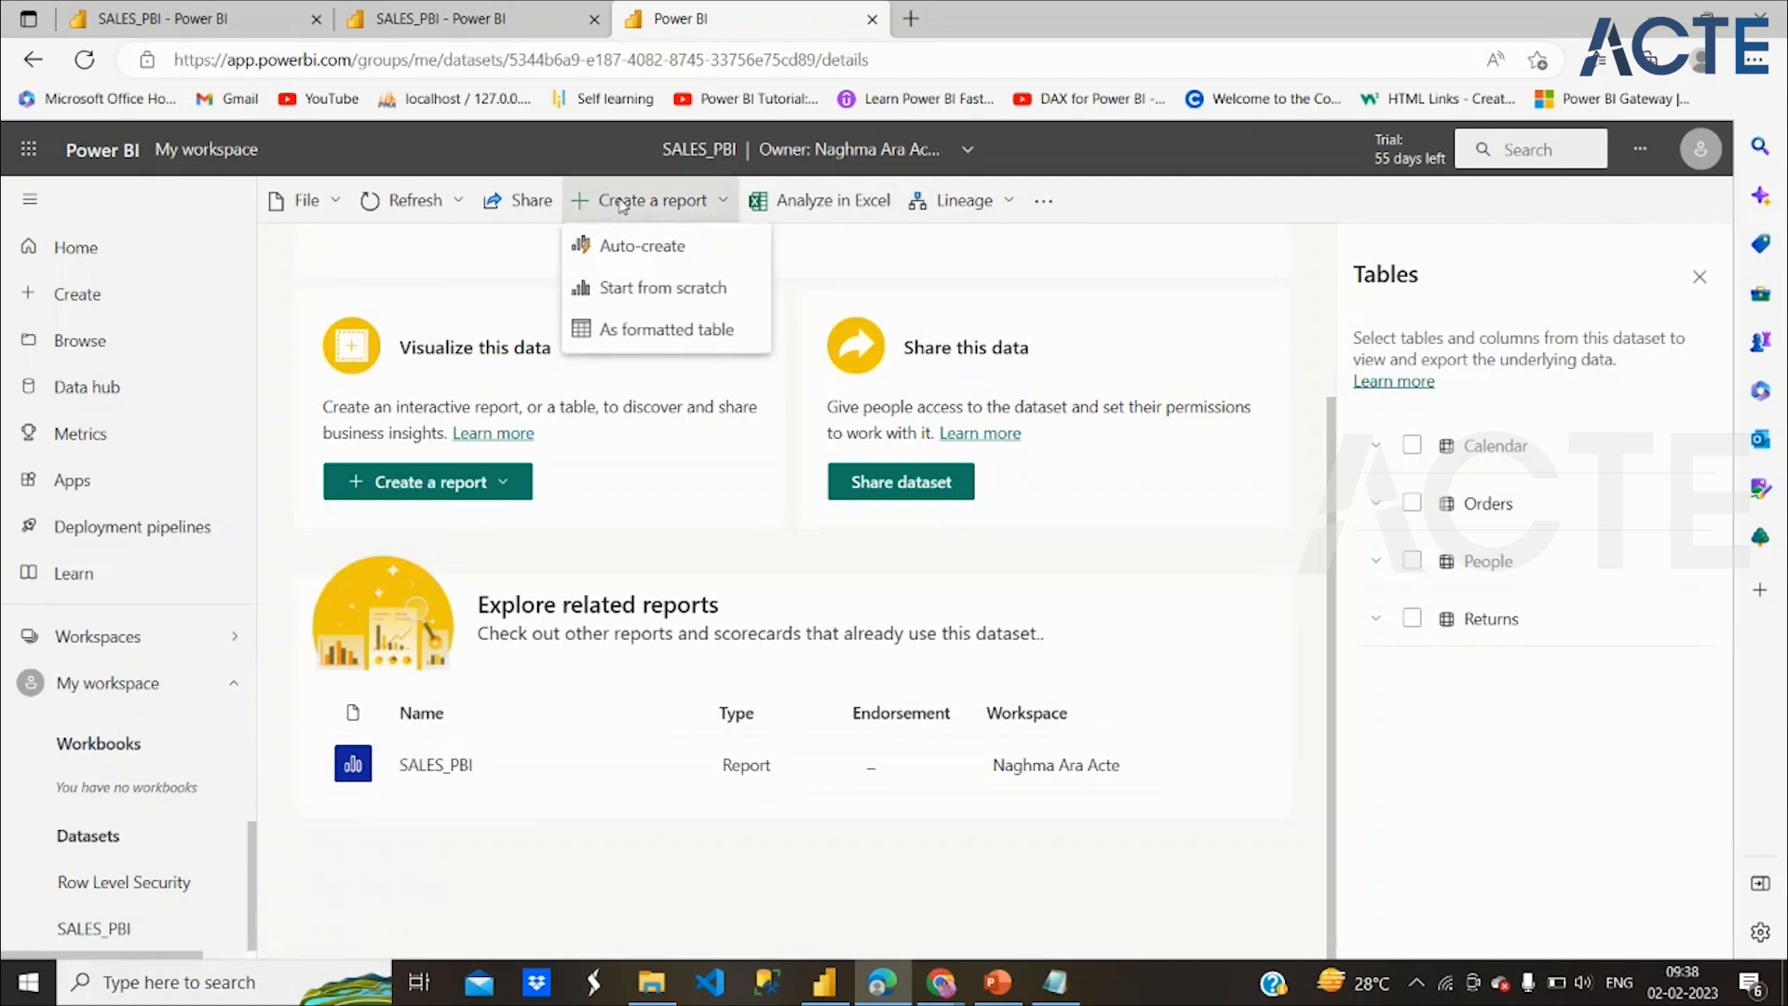
left_click(624, 246)
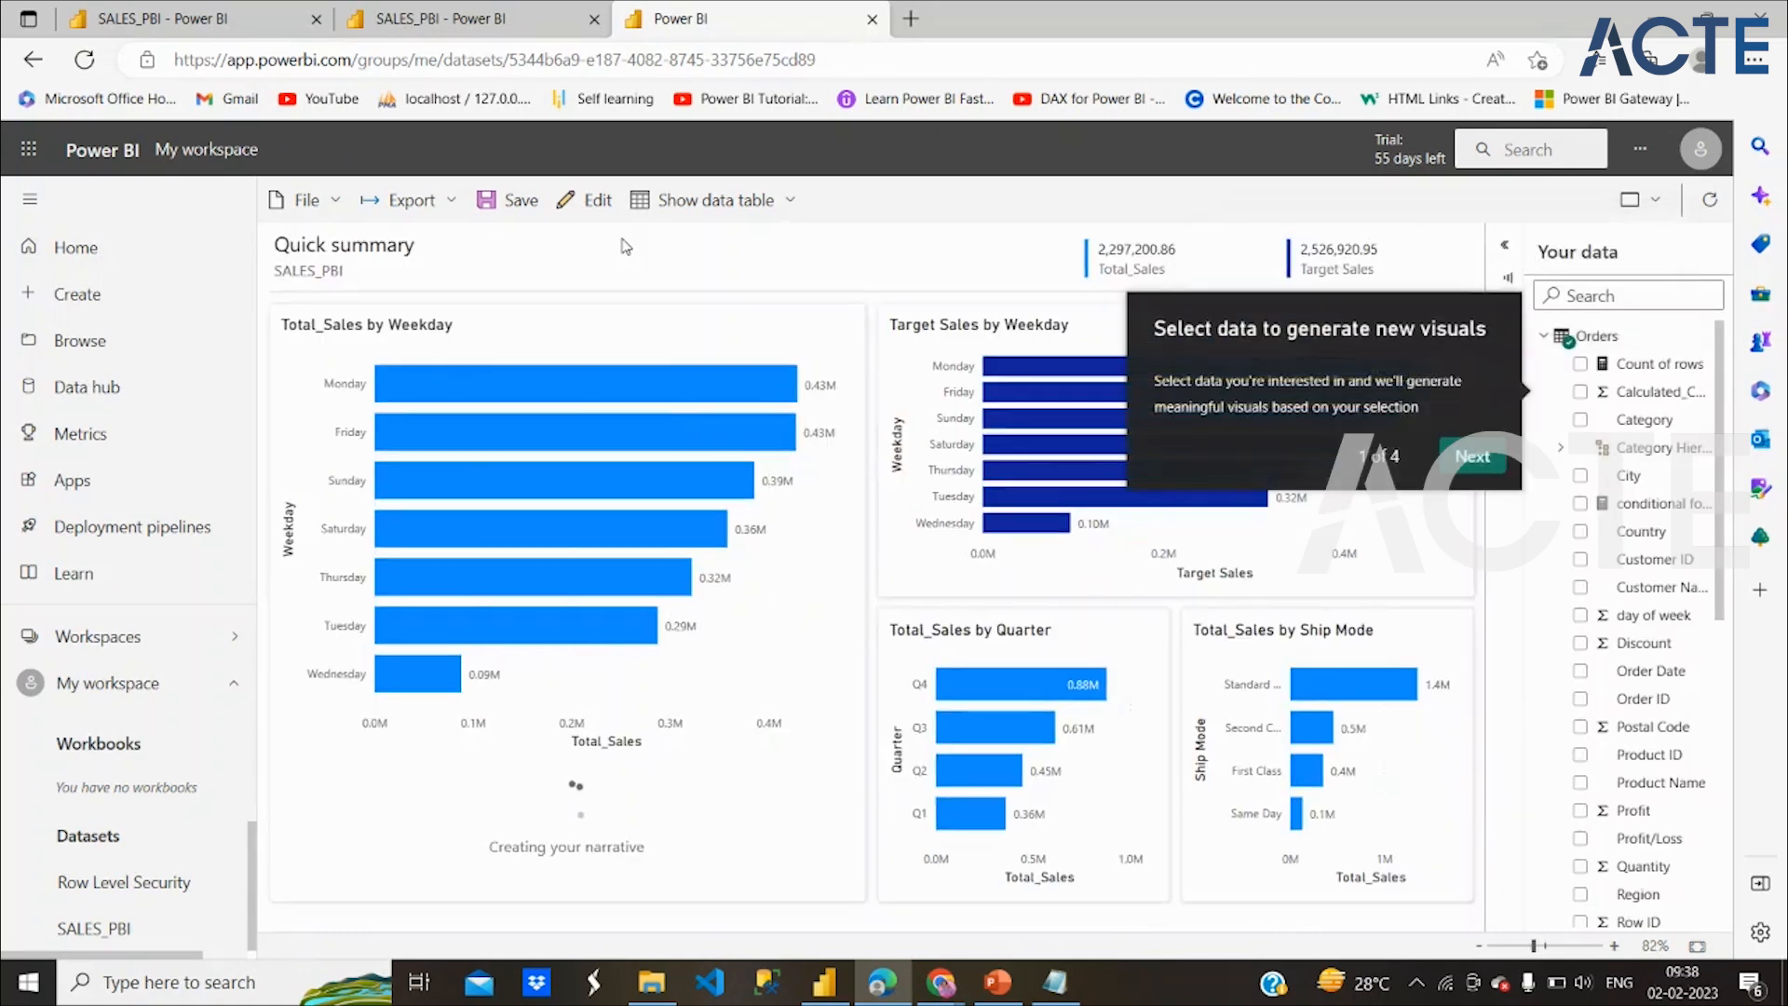
Go through the four introductory tips on the auto-created Quick summary report and close them
left_click(1462, 466)
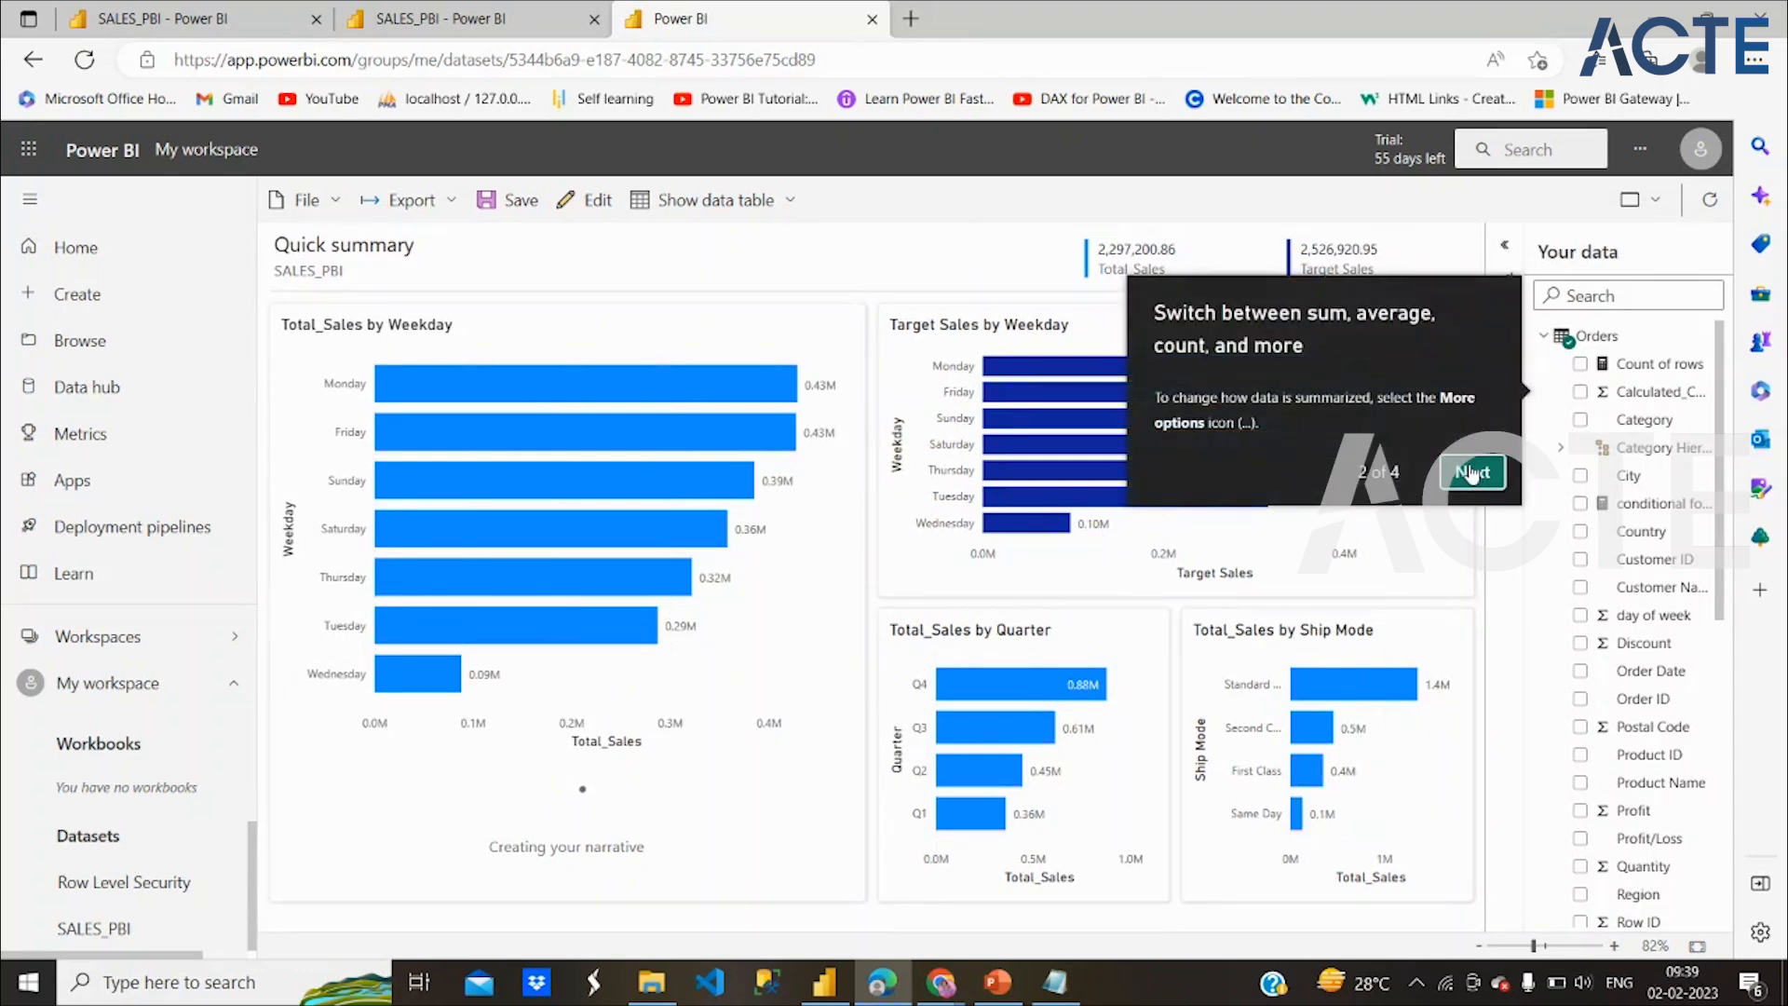
left_click(1471, 473)
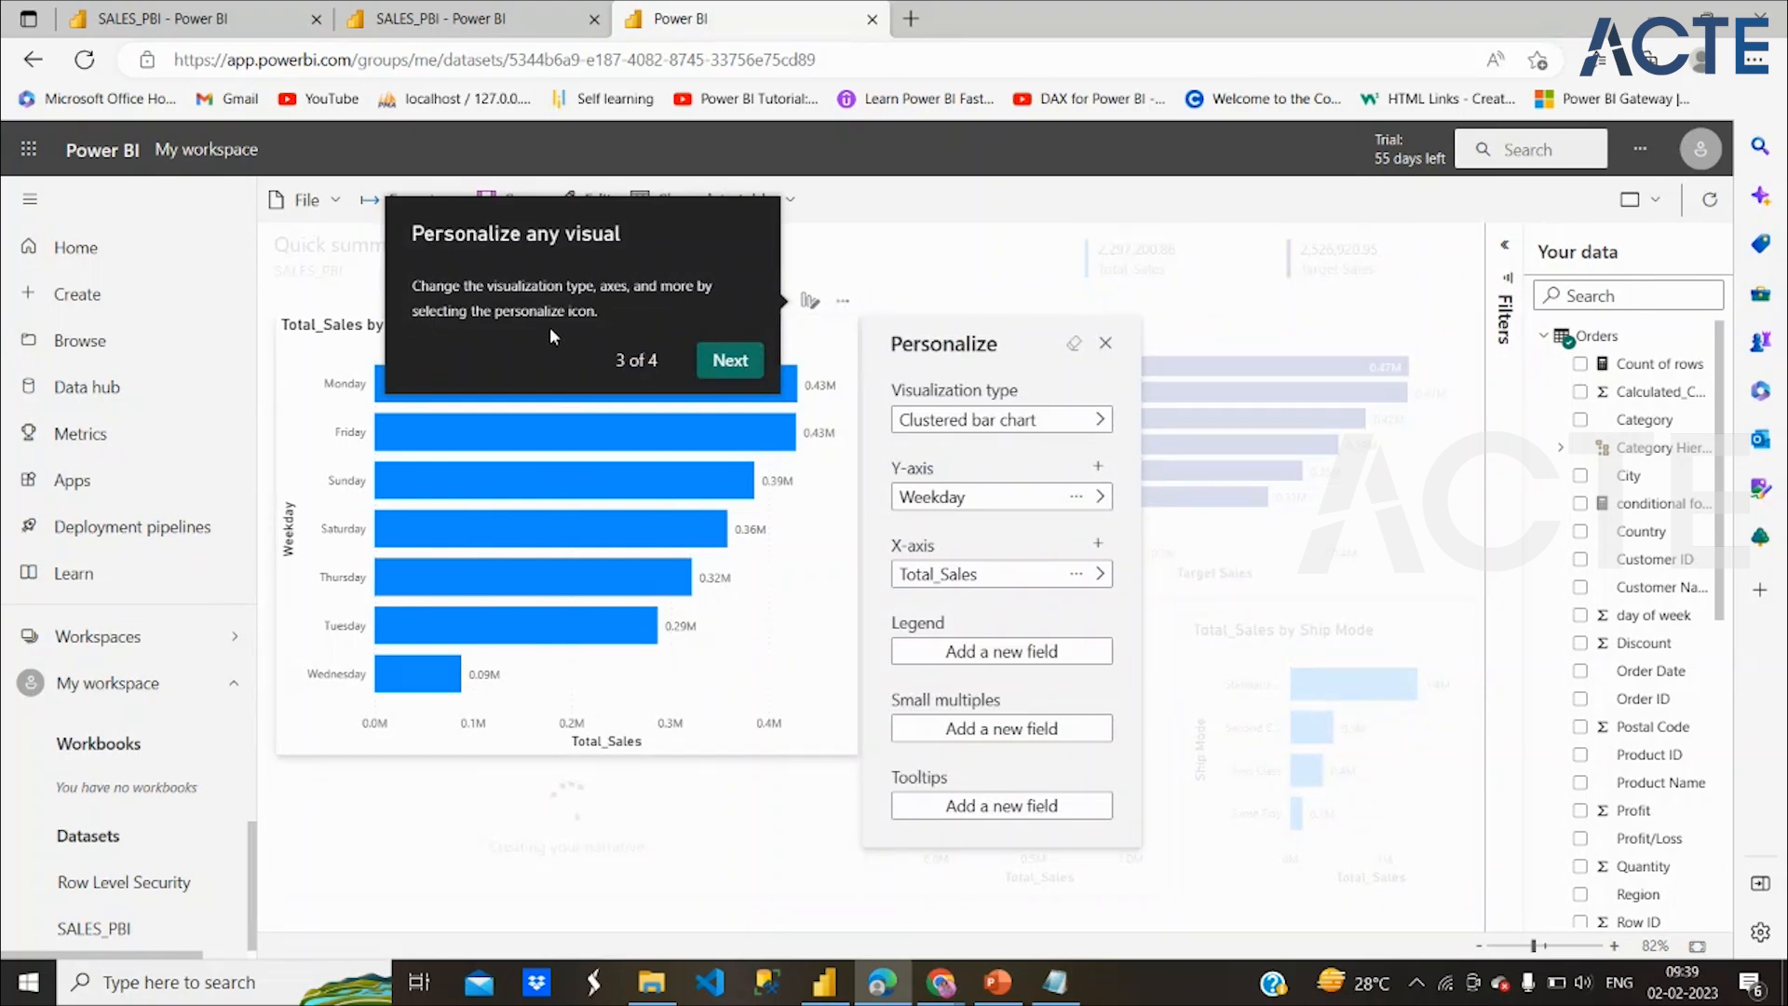
left_click(750, 362)
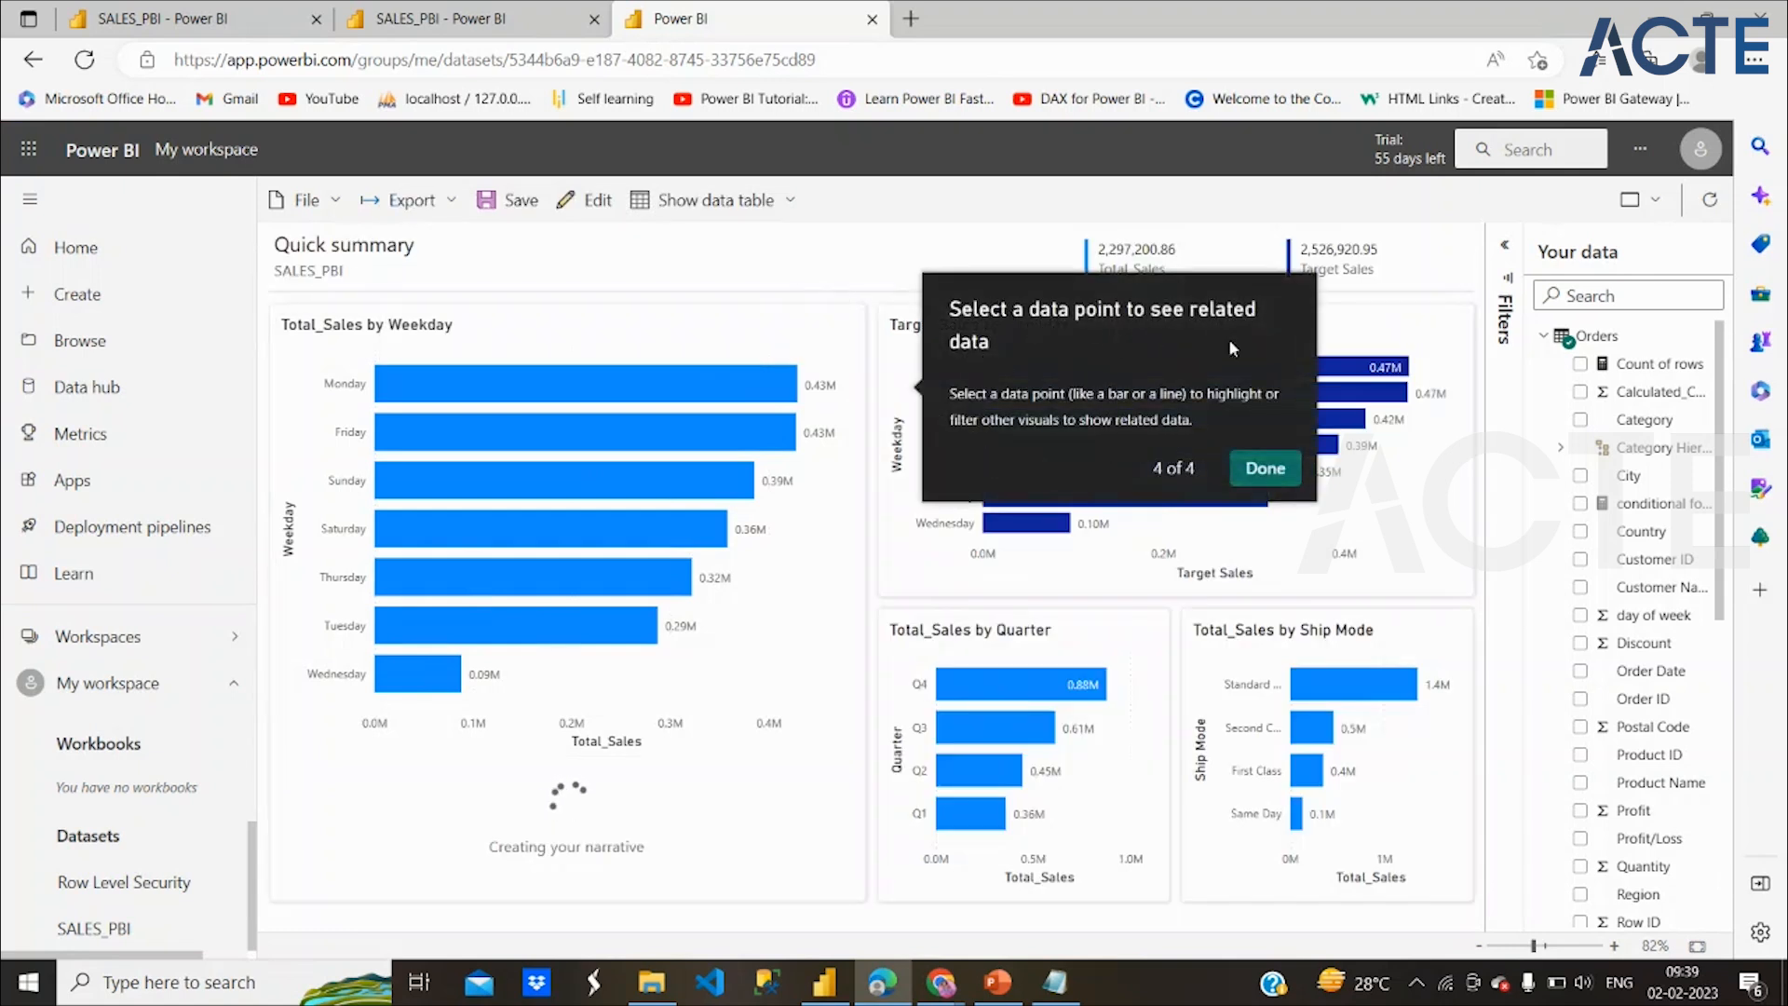
left_click(1265, 471)
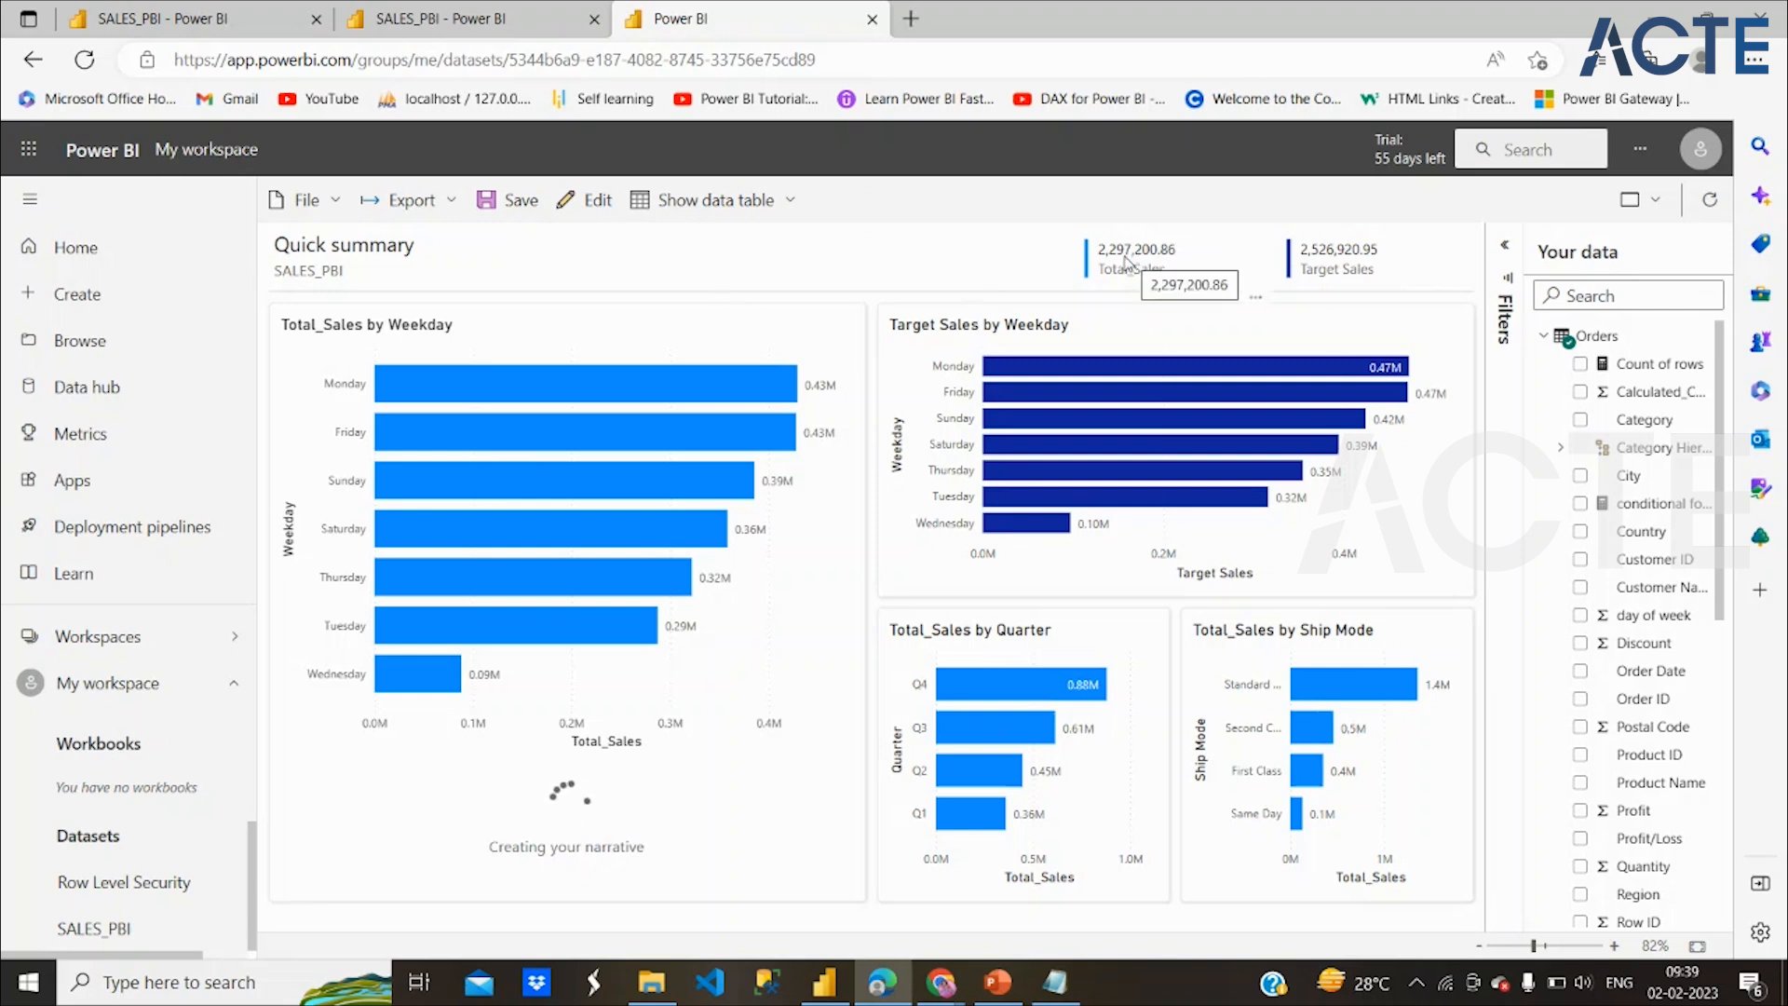
Leave the auto-created report and save it to My workspace as Superstore_DashBoard_Autocreated
left_click(213, 931)
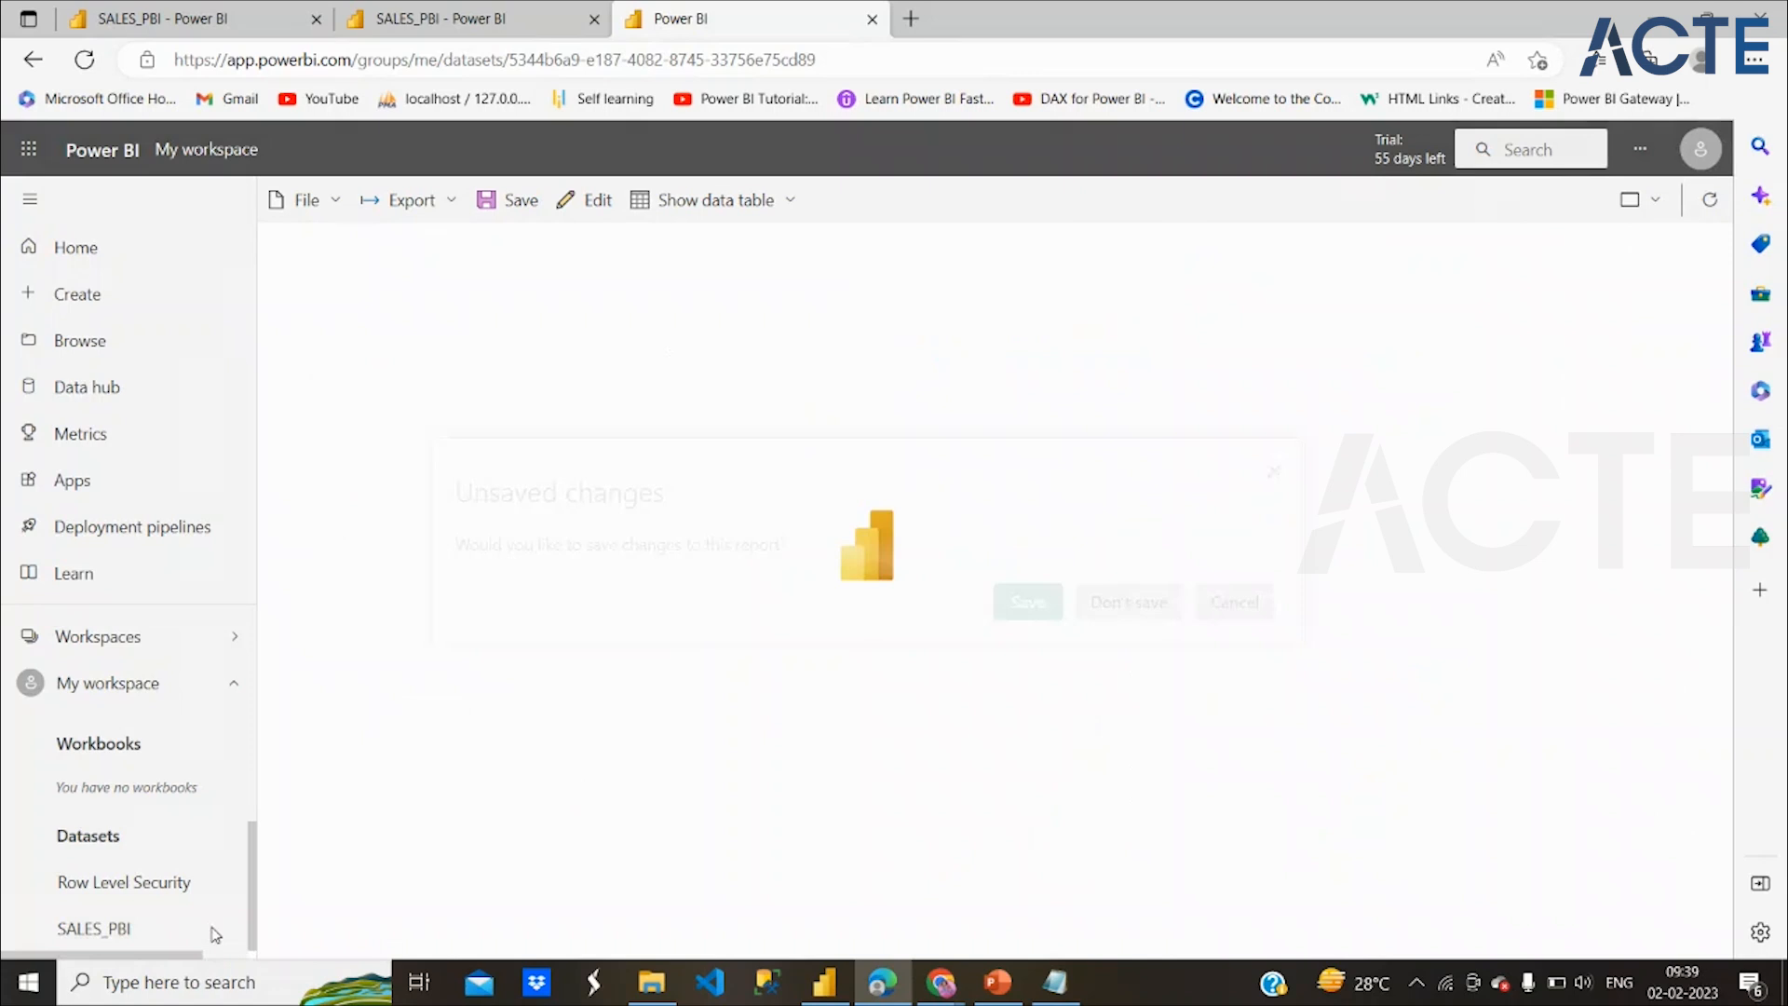
left_click(1036, 603)
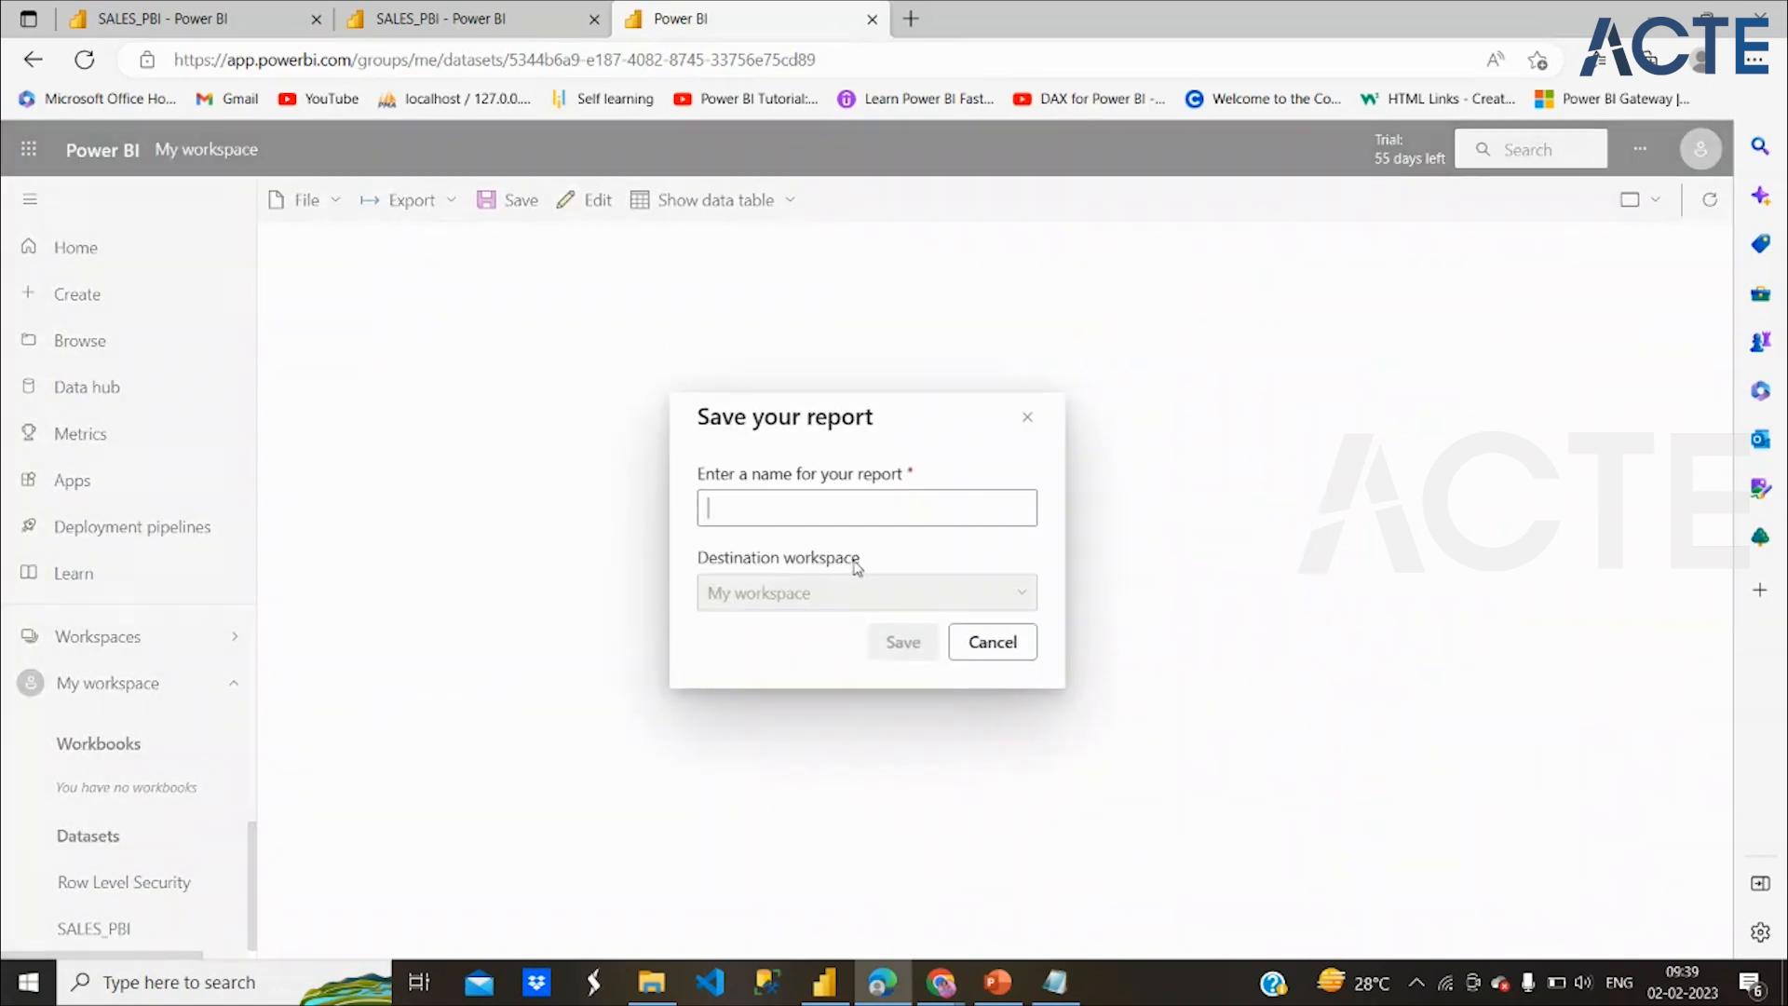
left_click(821, 509)
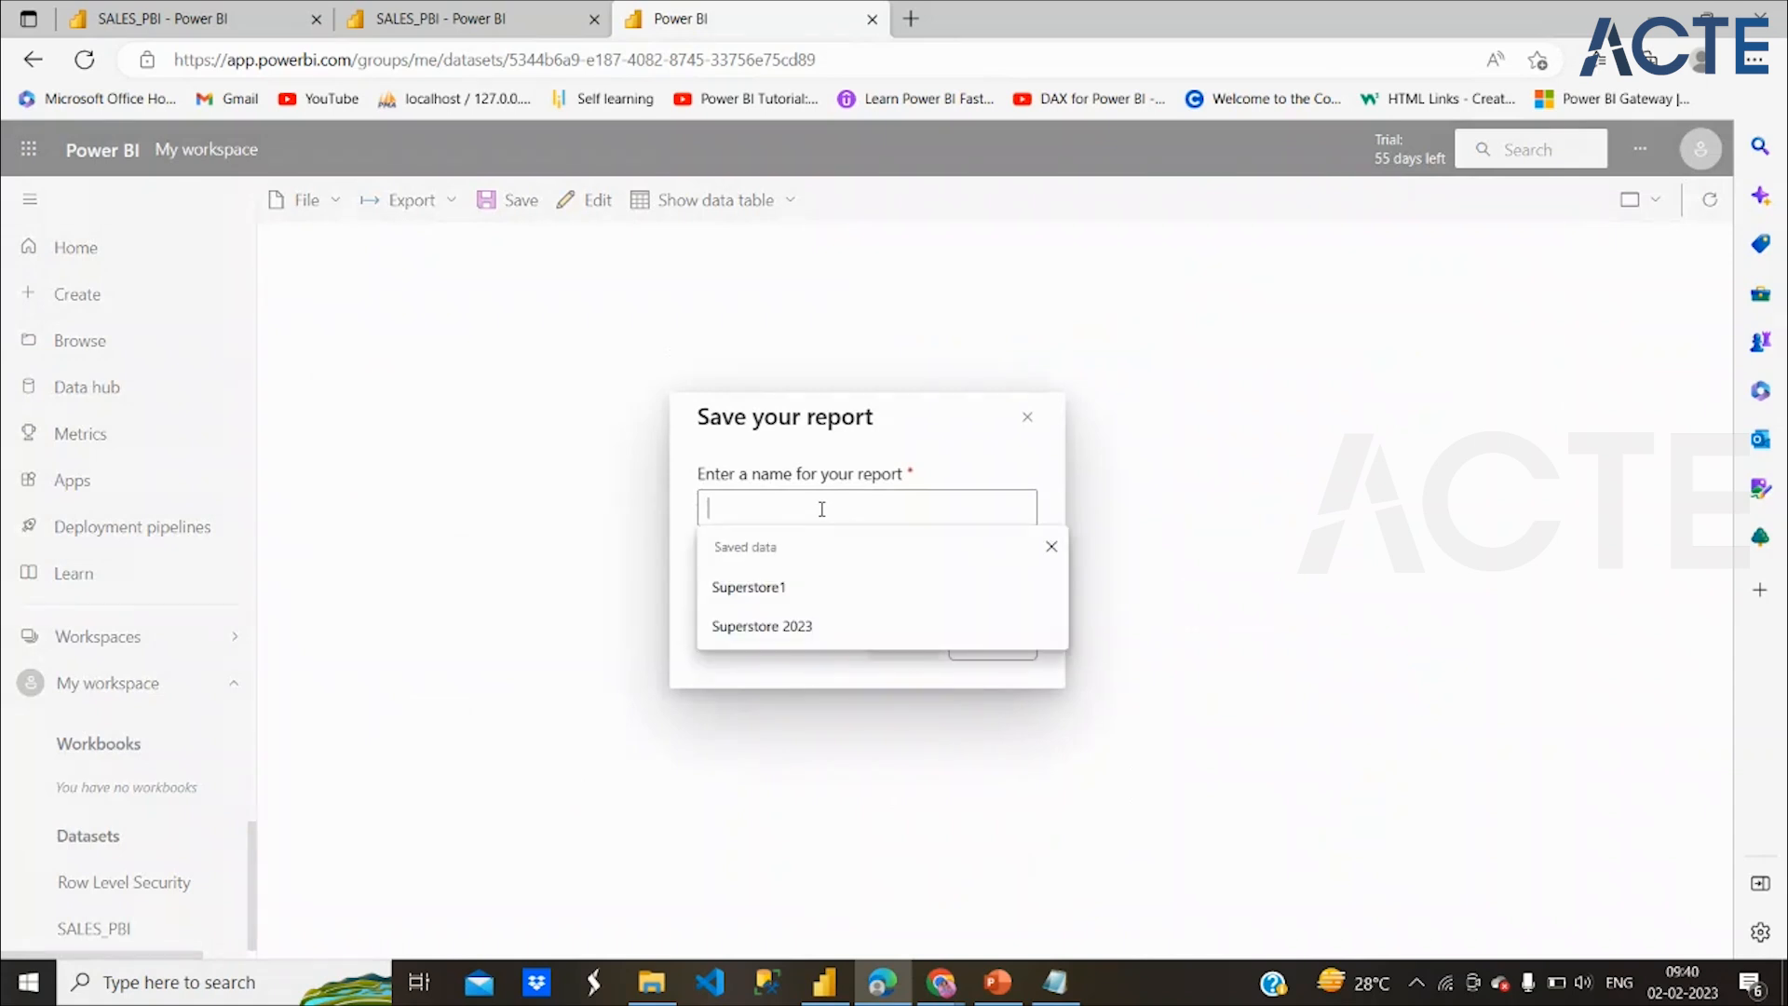
type("Superstore")
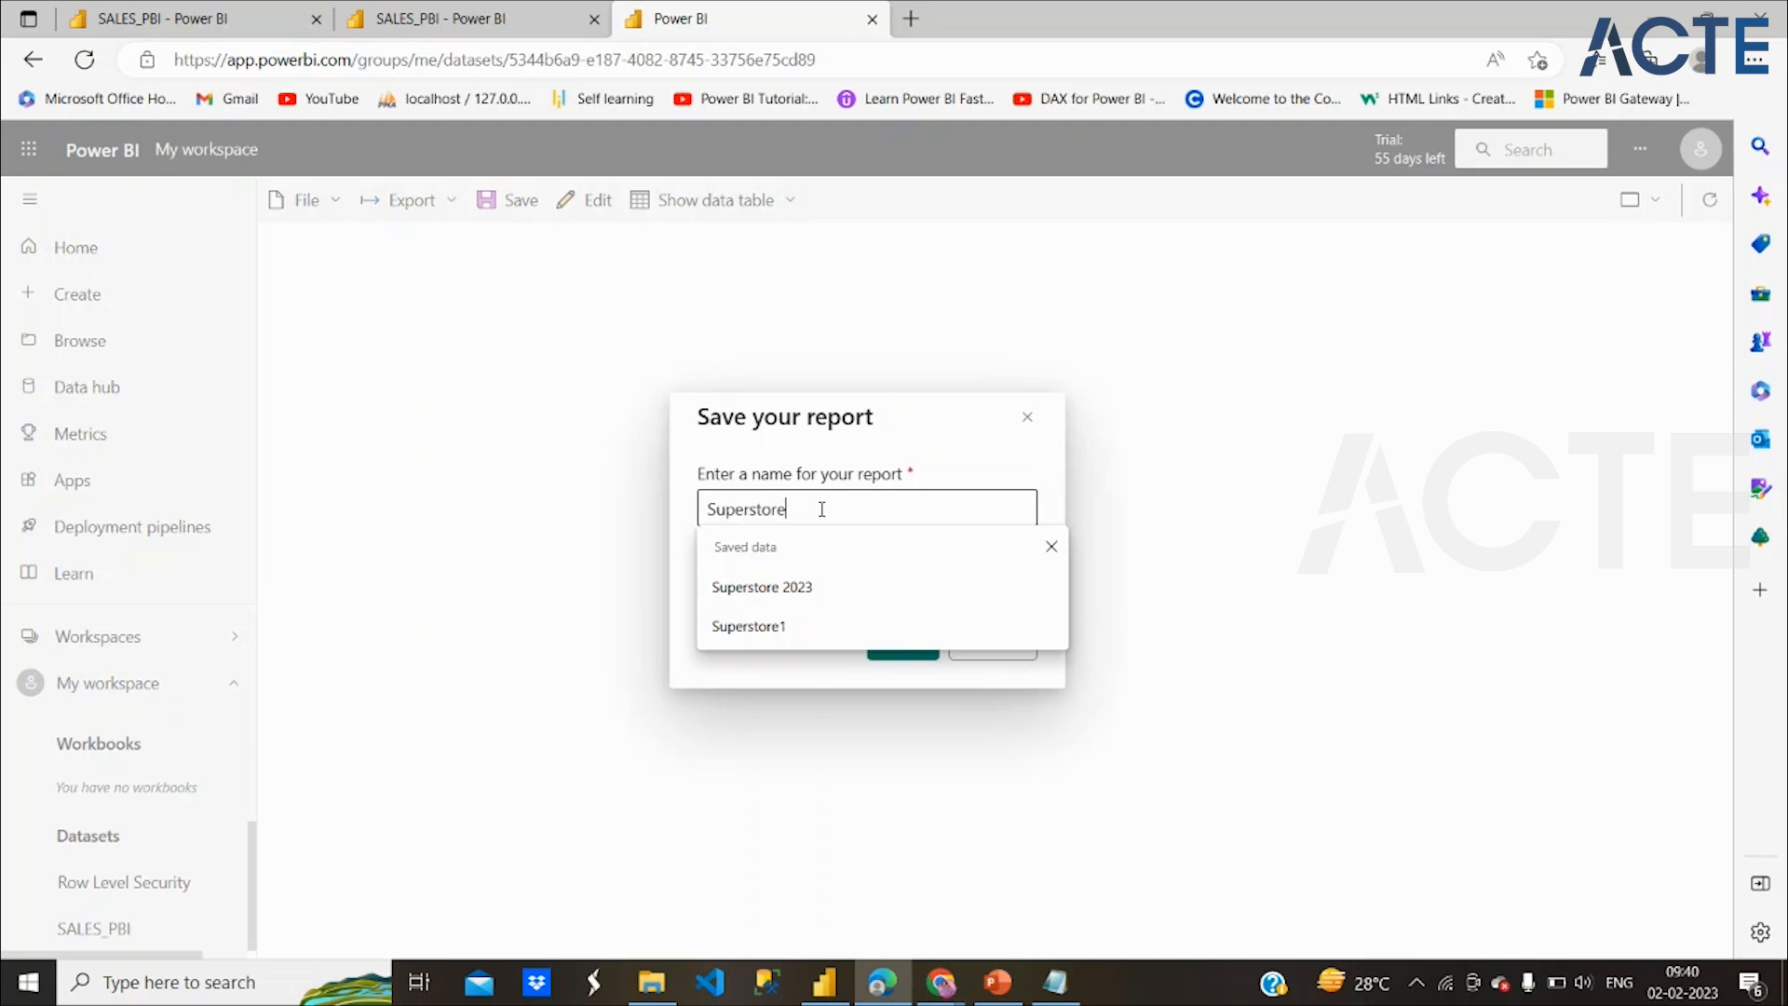
type("_DashBoard")
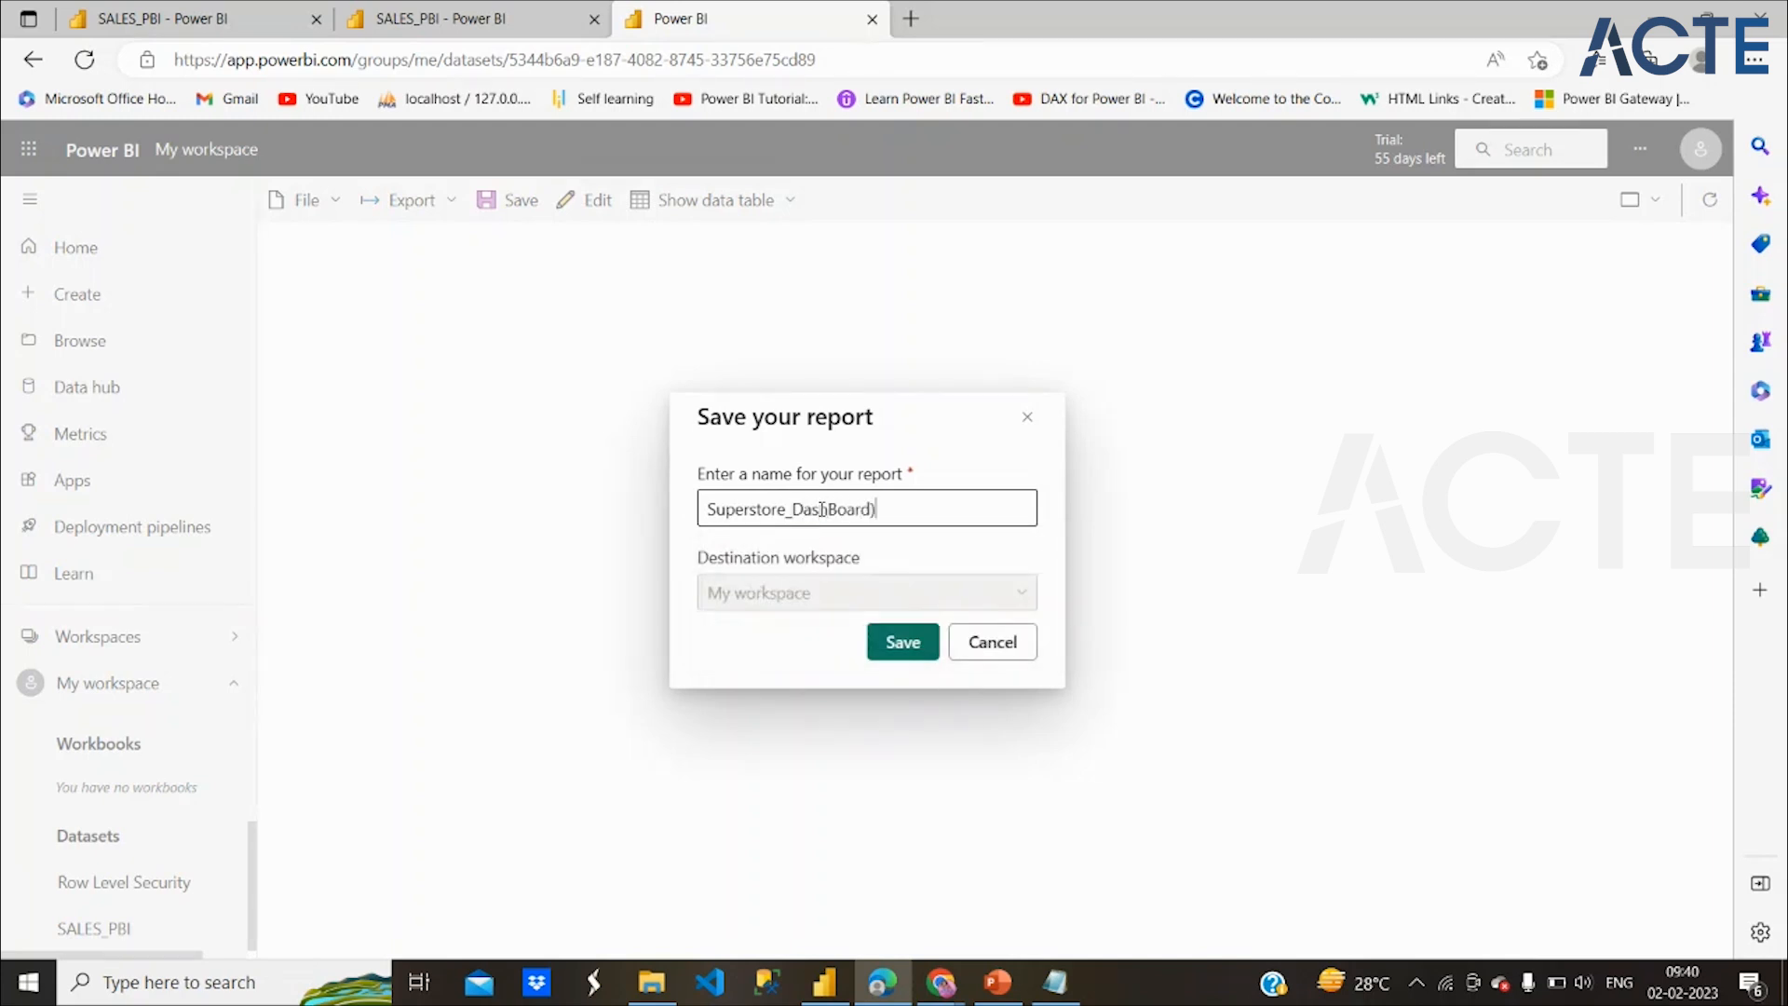
type("_AUto c")
key("BackSpace")
key("BackSpace")
key("BackSpace")
key("BackSpace")
key("BackSpace")
type("utocreated")
left_click(908, 644)
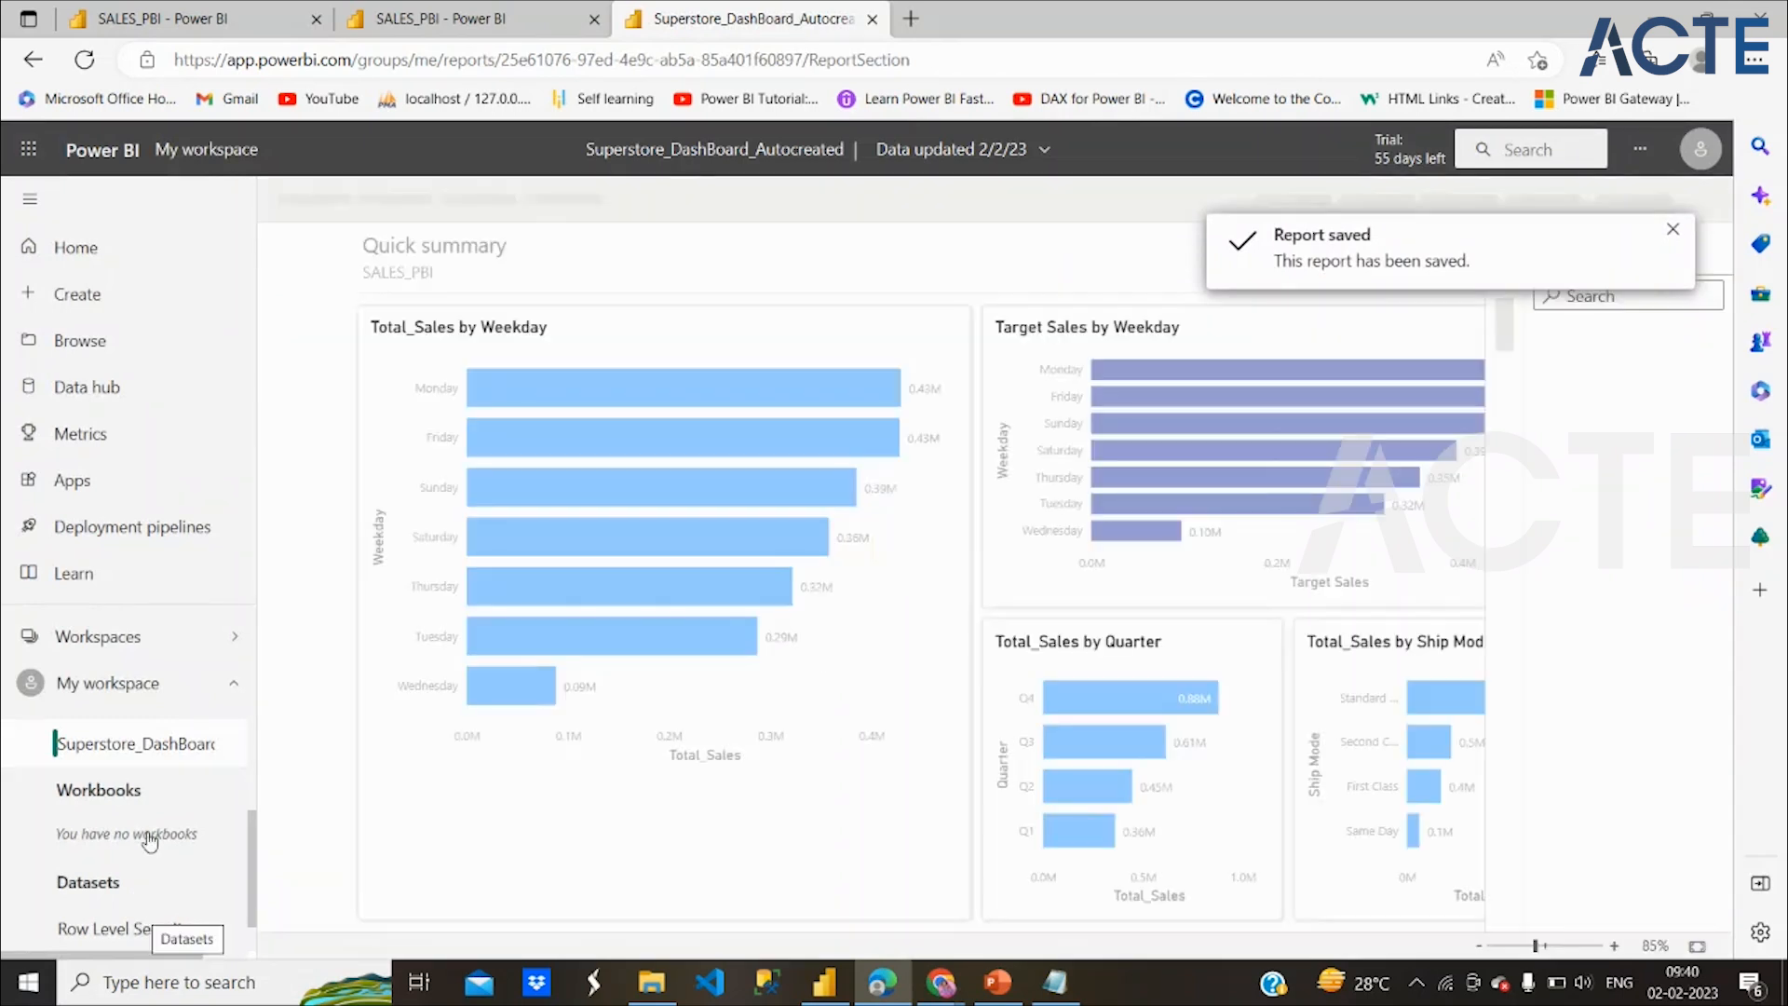
Open the SALES_PBI dataset from My workspace, start a blank report from scratch and dismiss the formatting tip
scroll(144, 833, "down", 1)
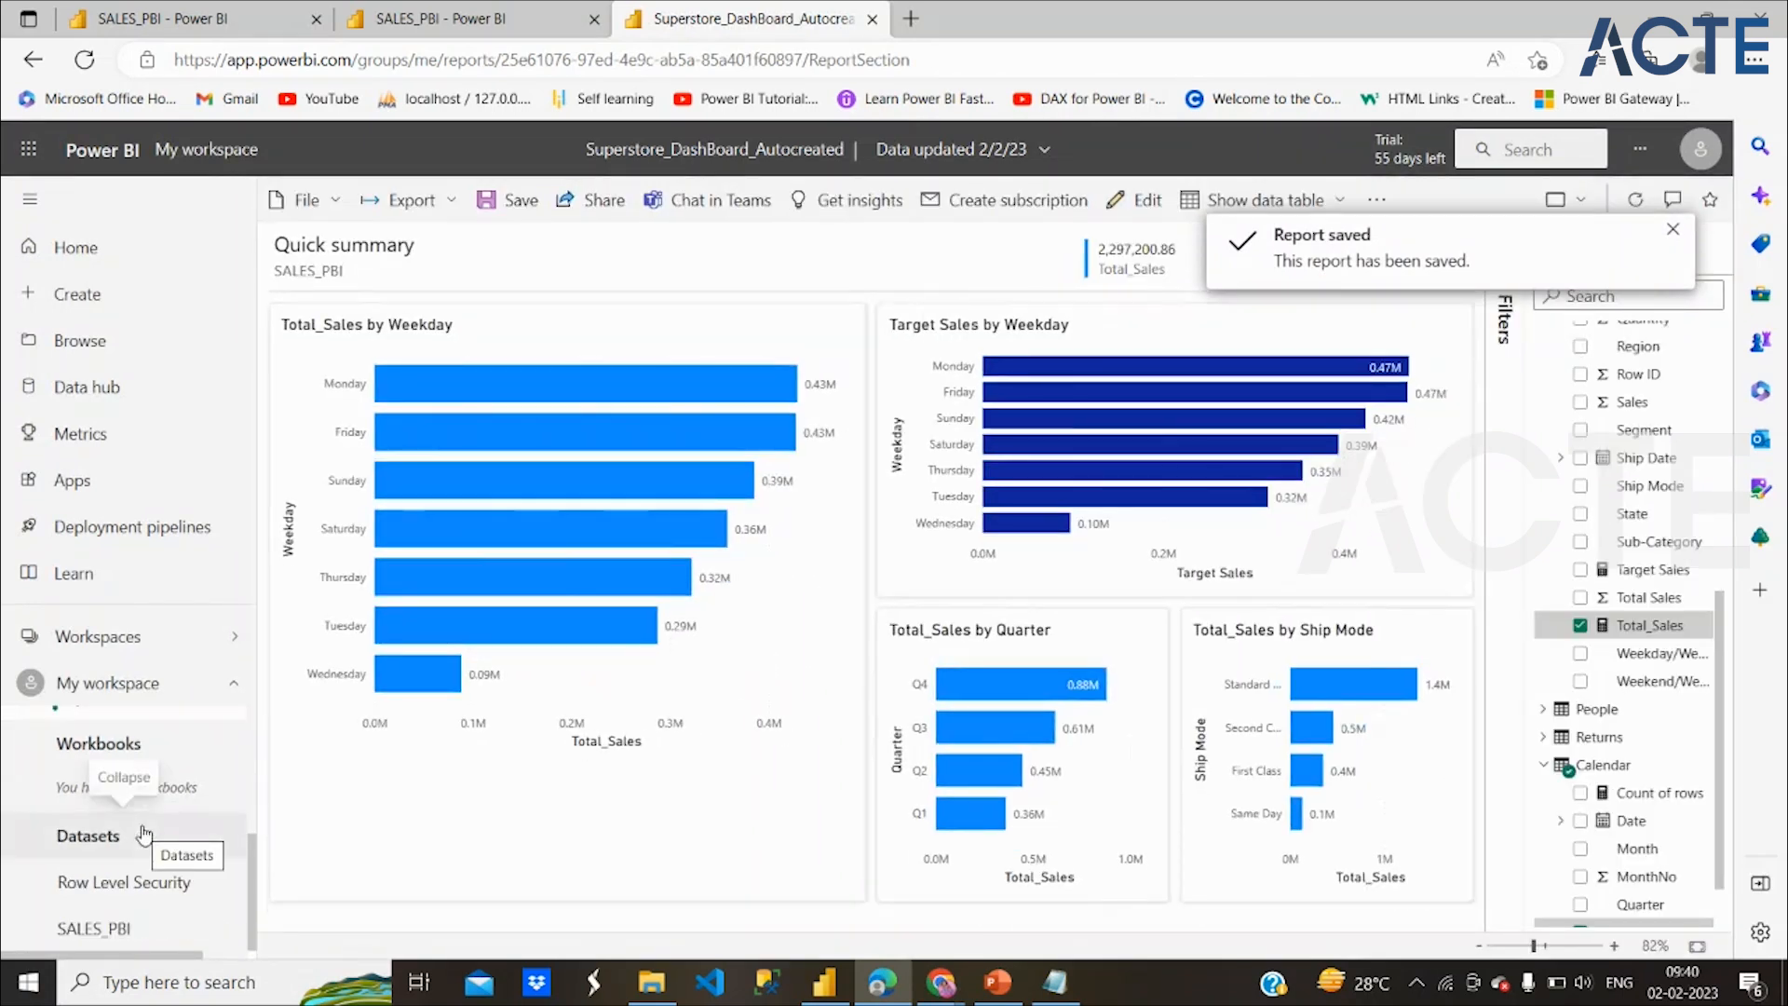
left_click(140, 928)
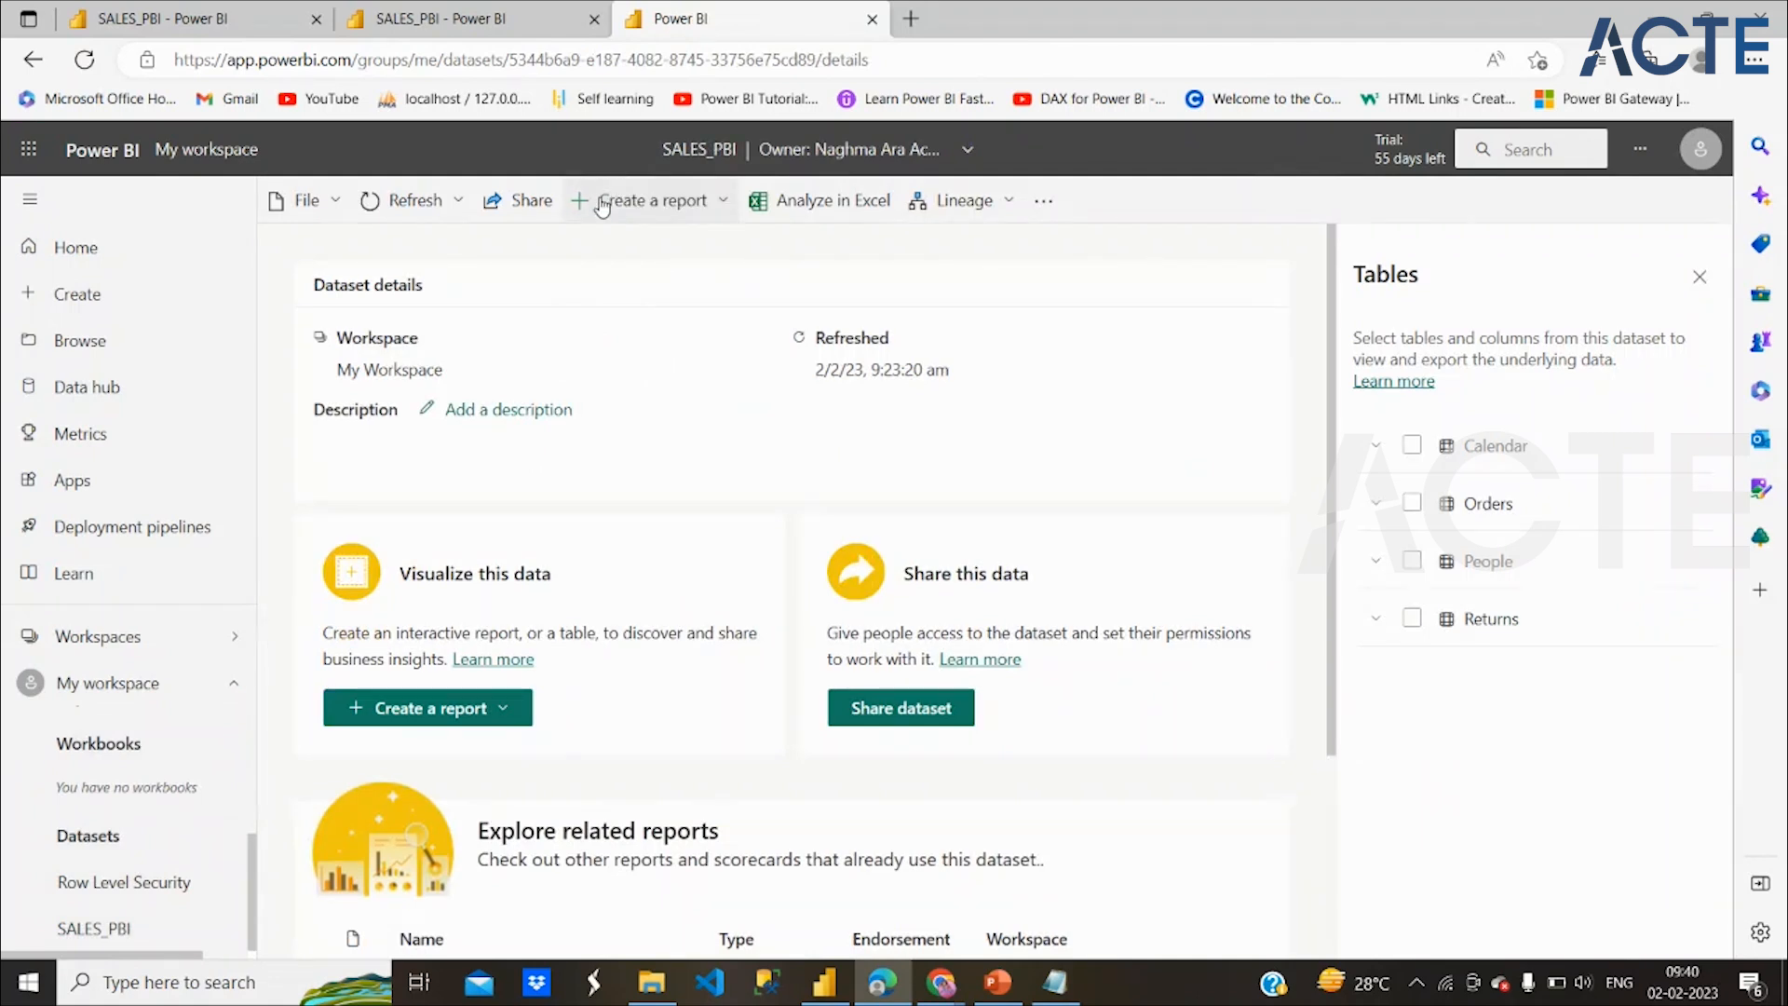
left_click(722, 207)
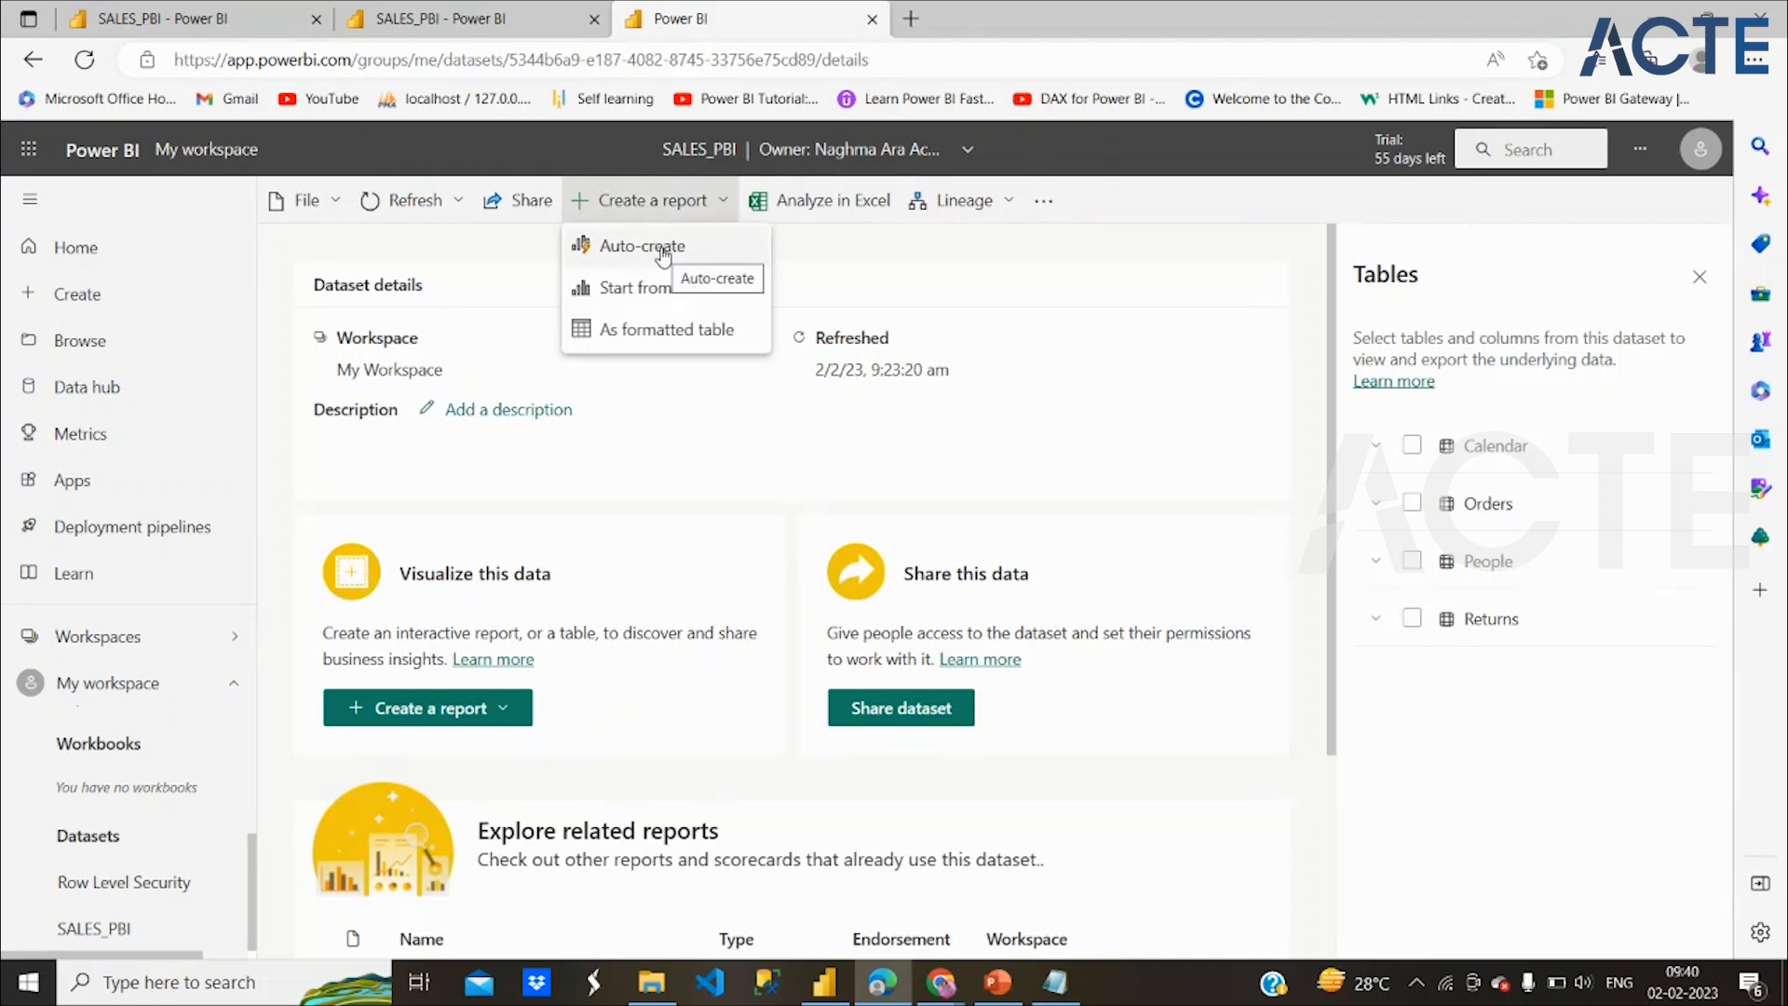
left_click(641, 297)
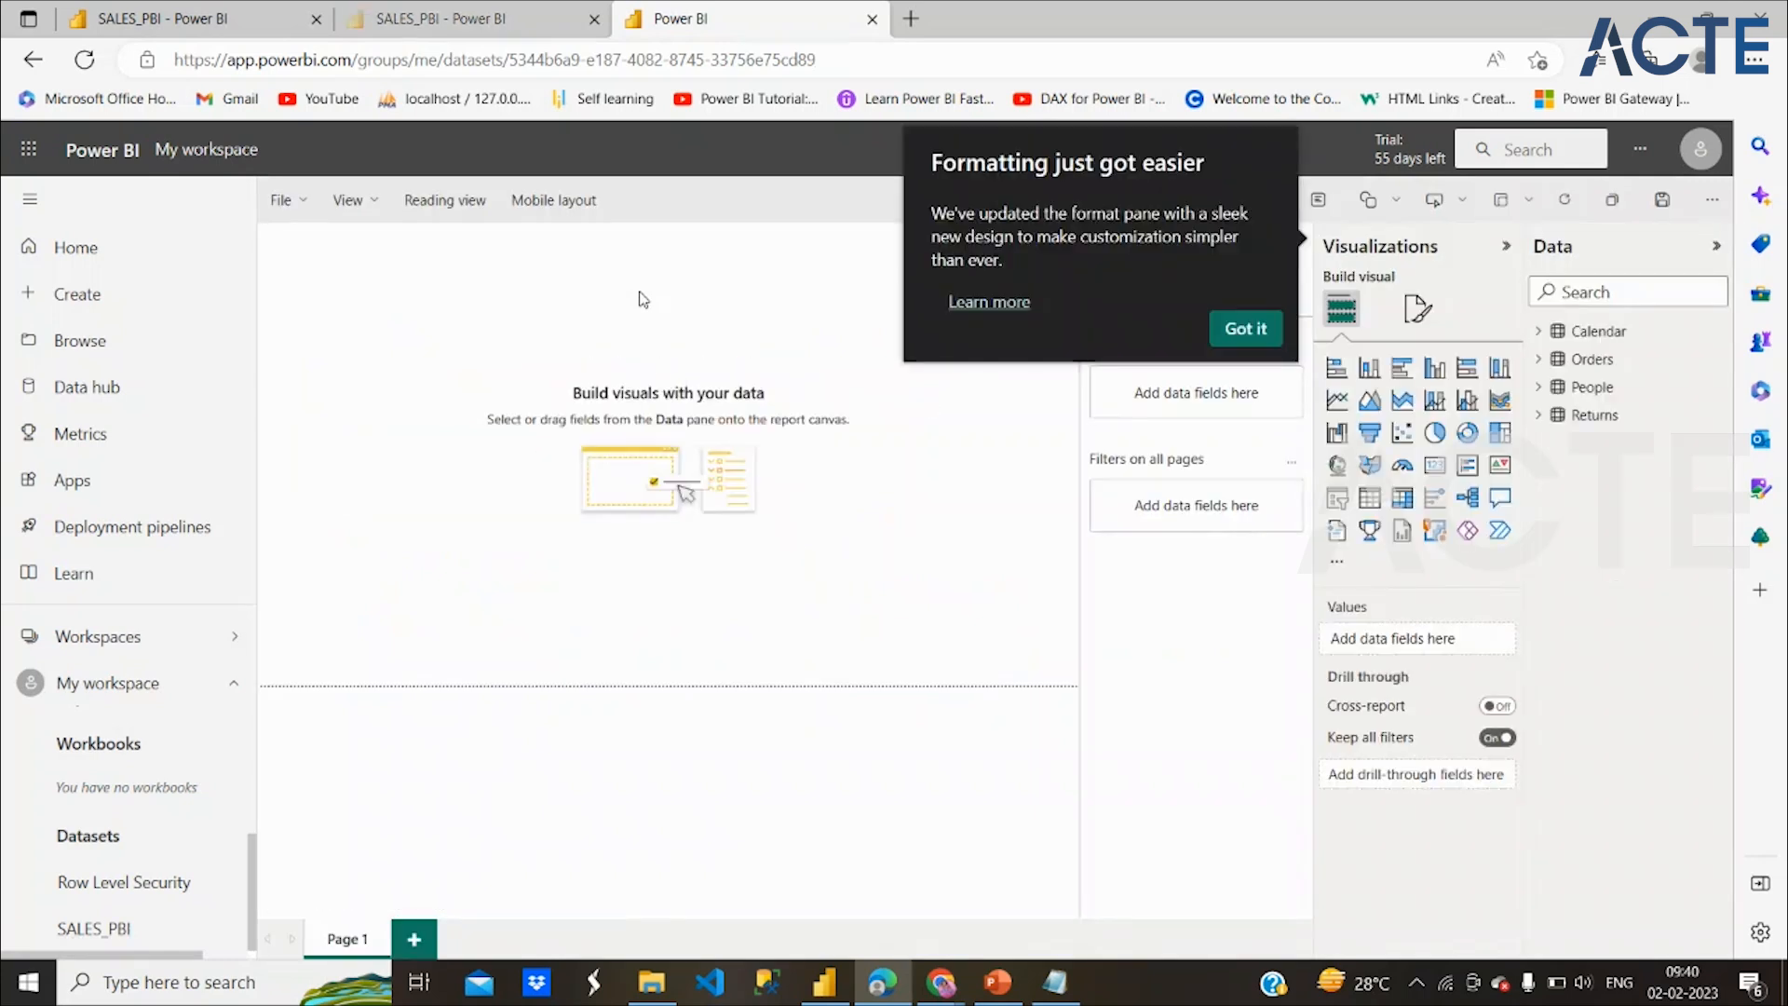
left_click(1241, 327)
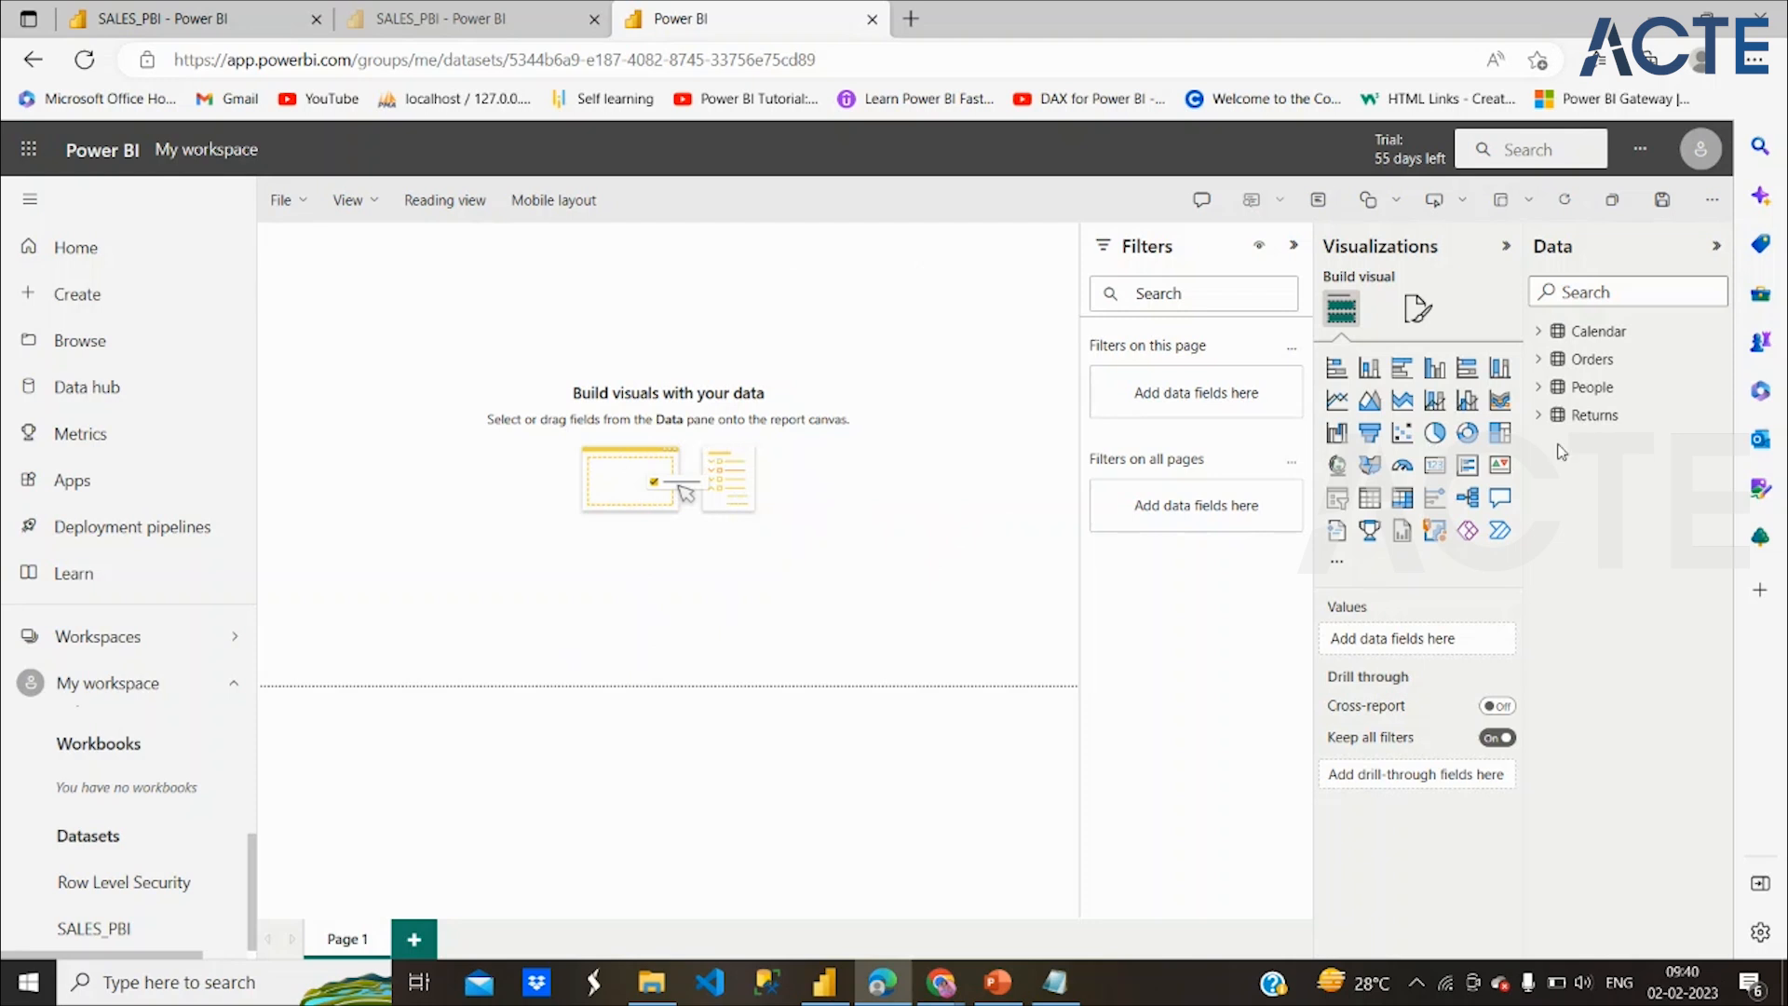
Examine the Calendar and Orders fields, the page formatting options, the mobile layout and the file options of the blank report
left_click(1538, 332)
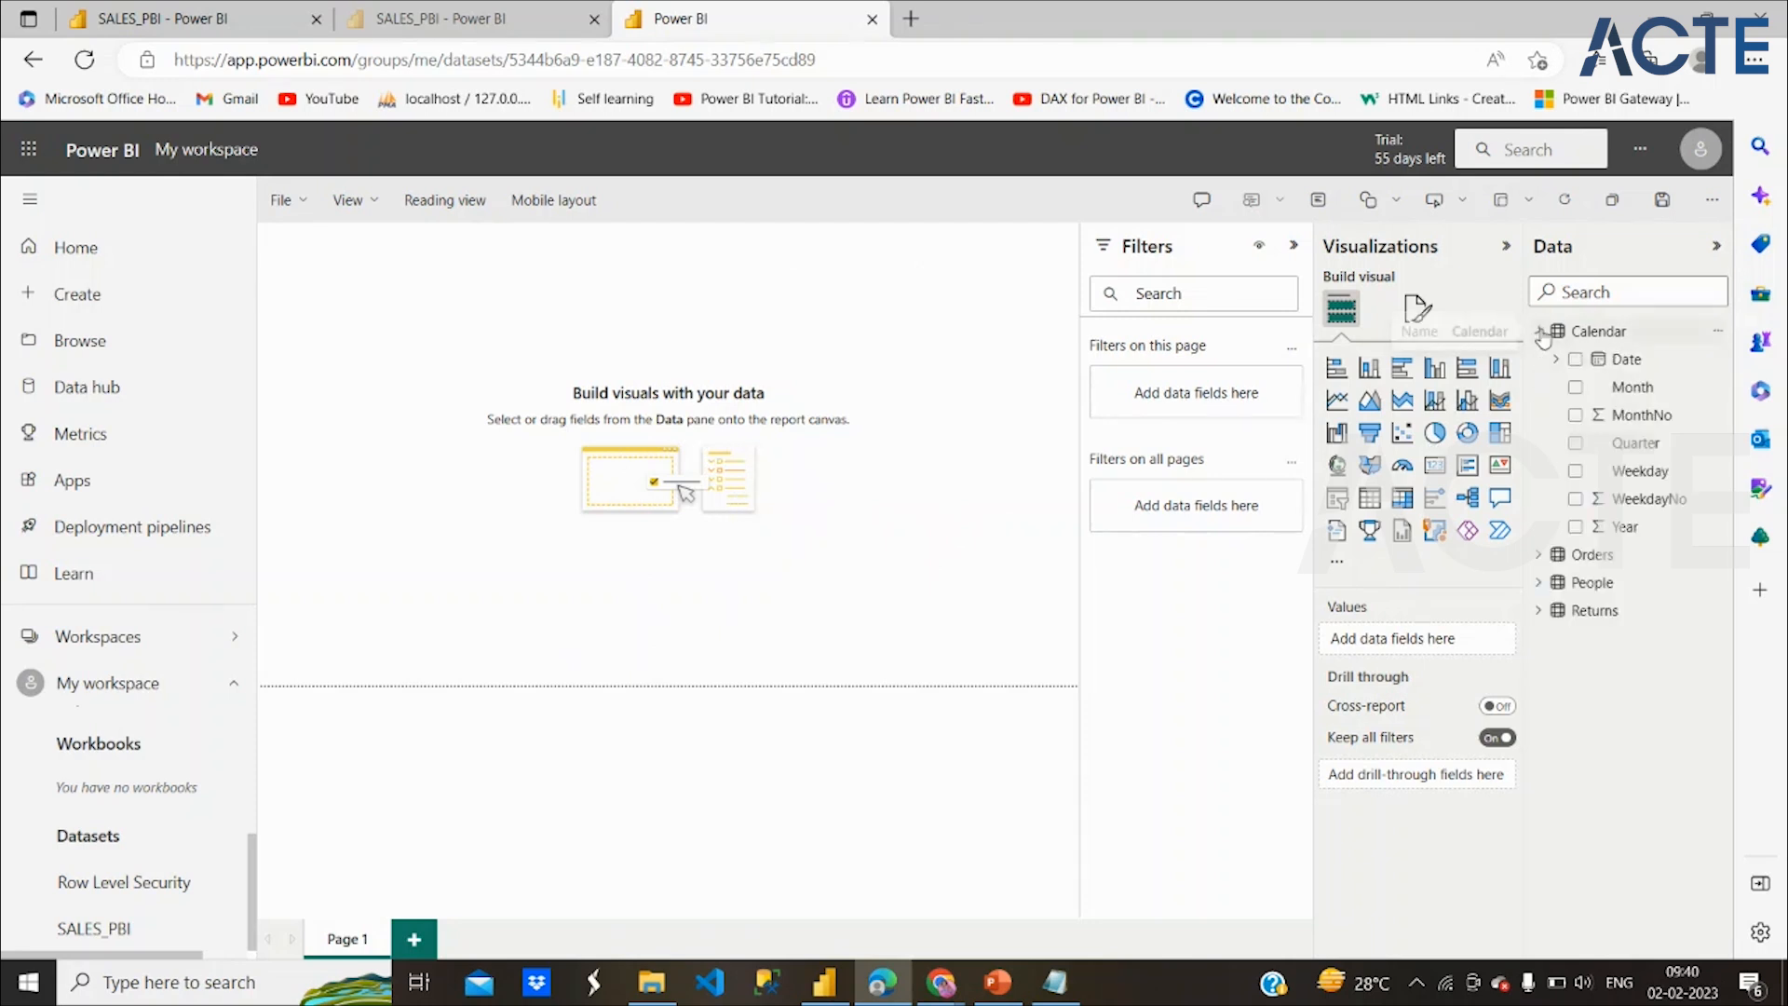
left_click(1539, 557)
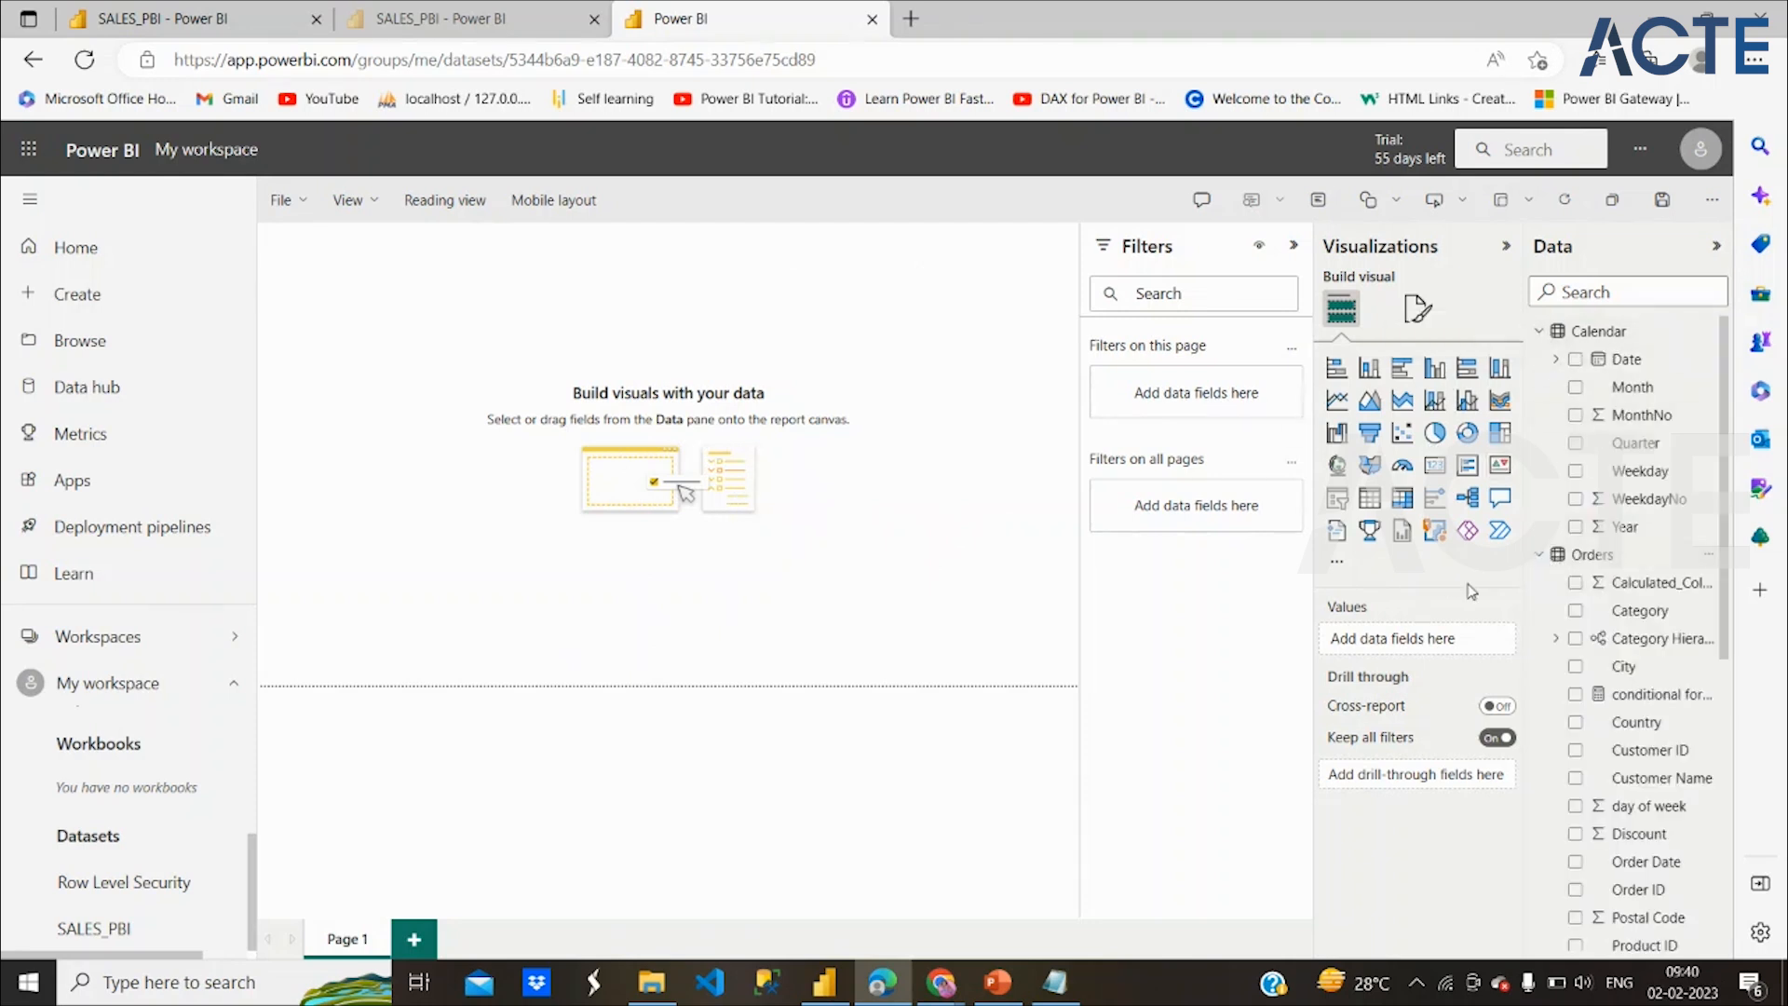
left_click(1417, 312)
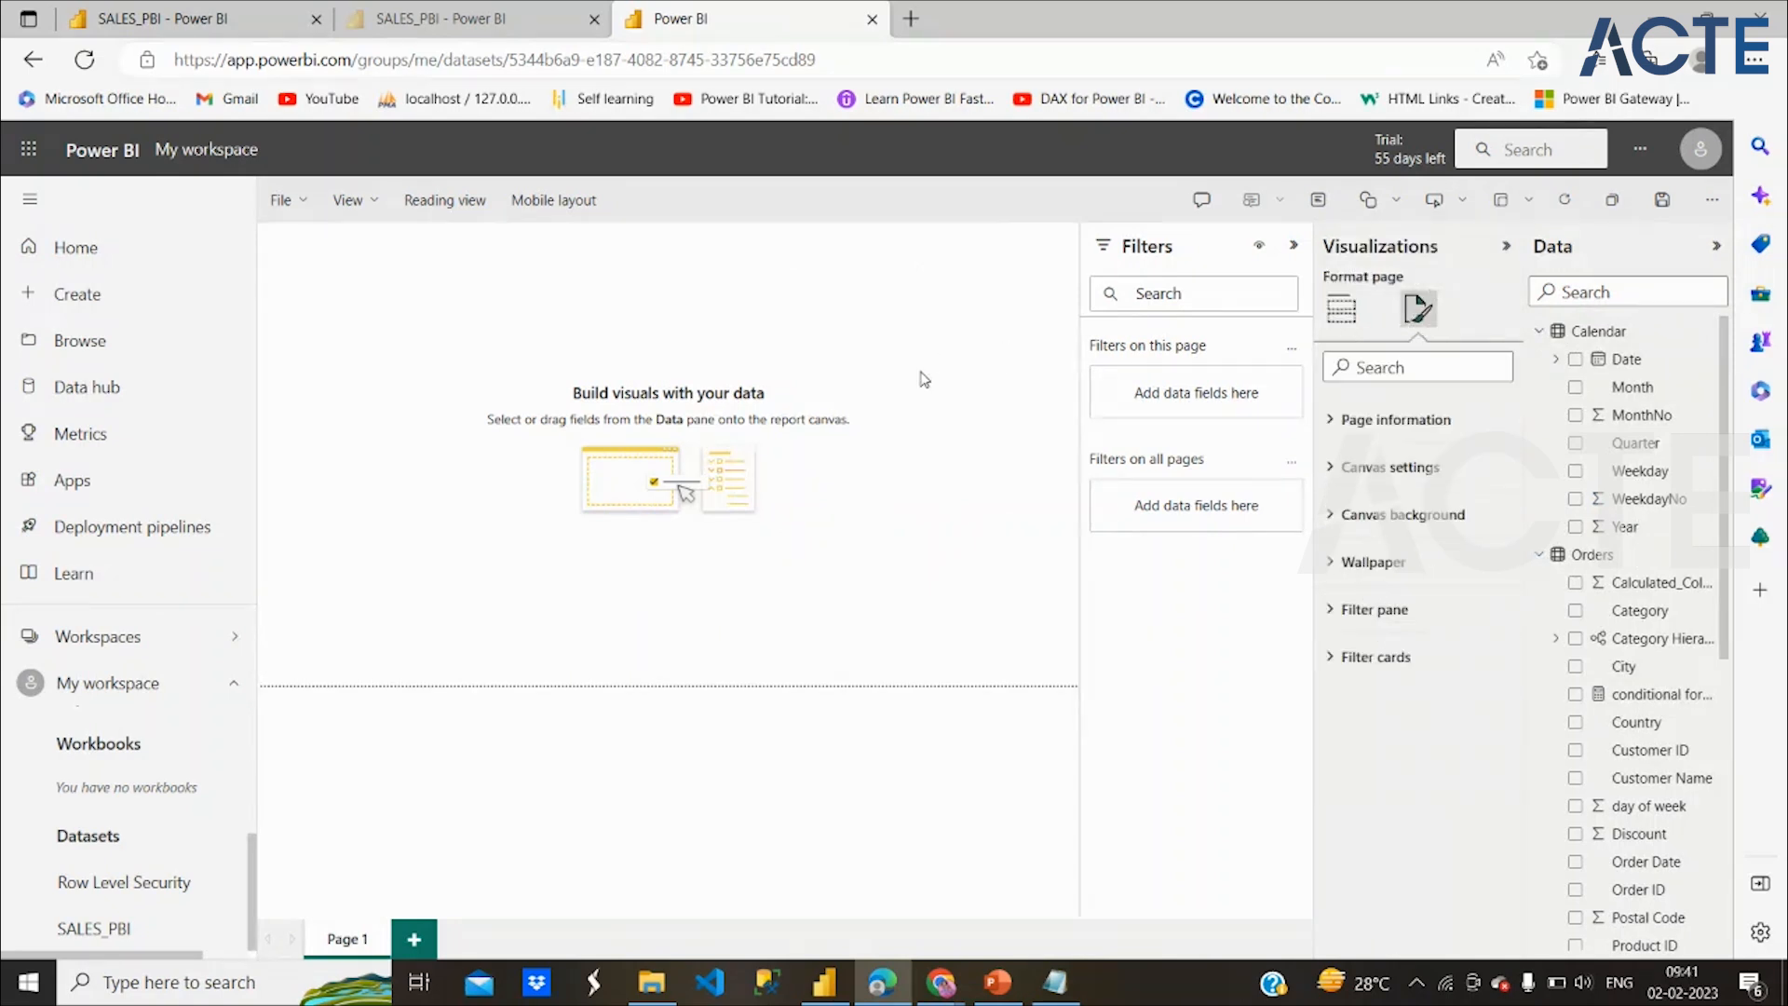
left_click(586, 208)
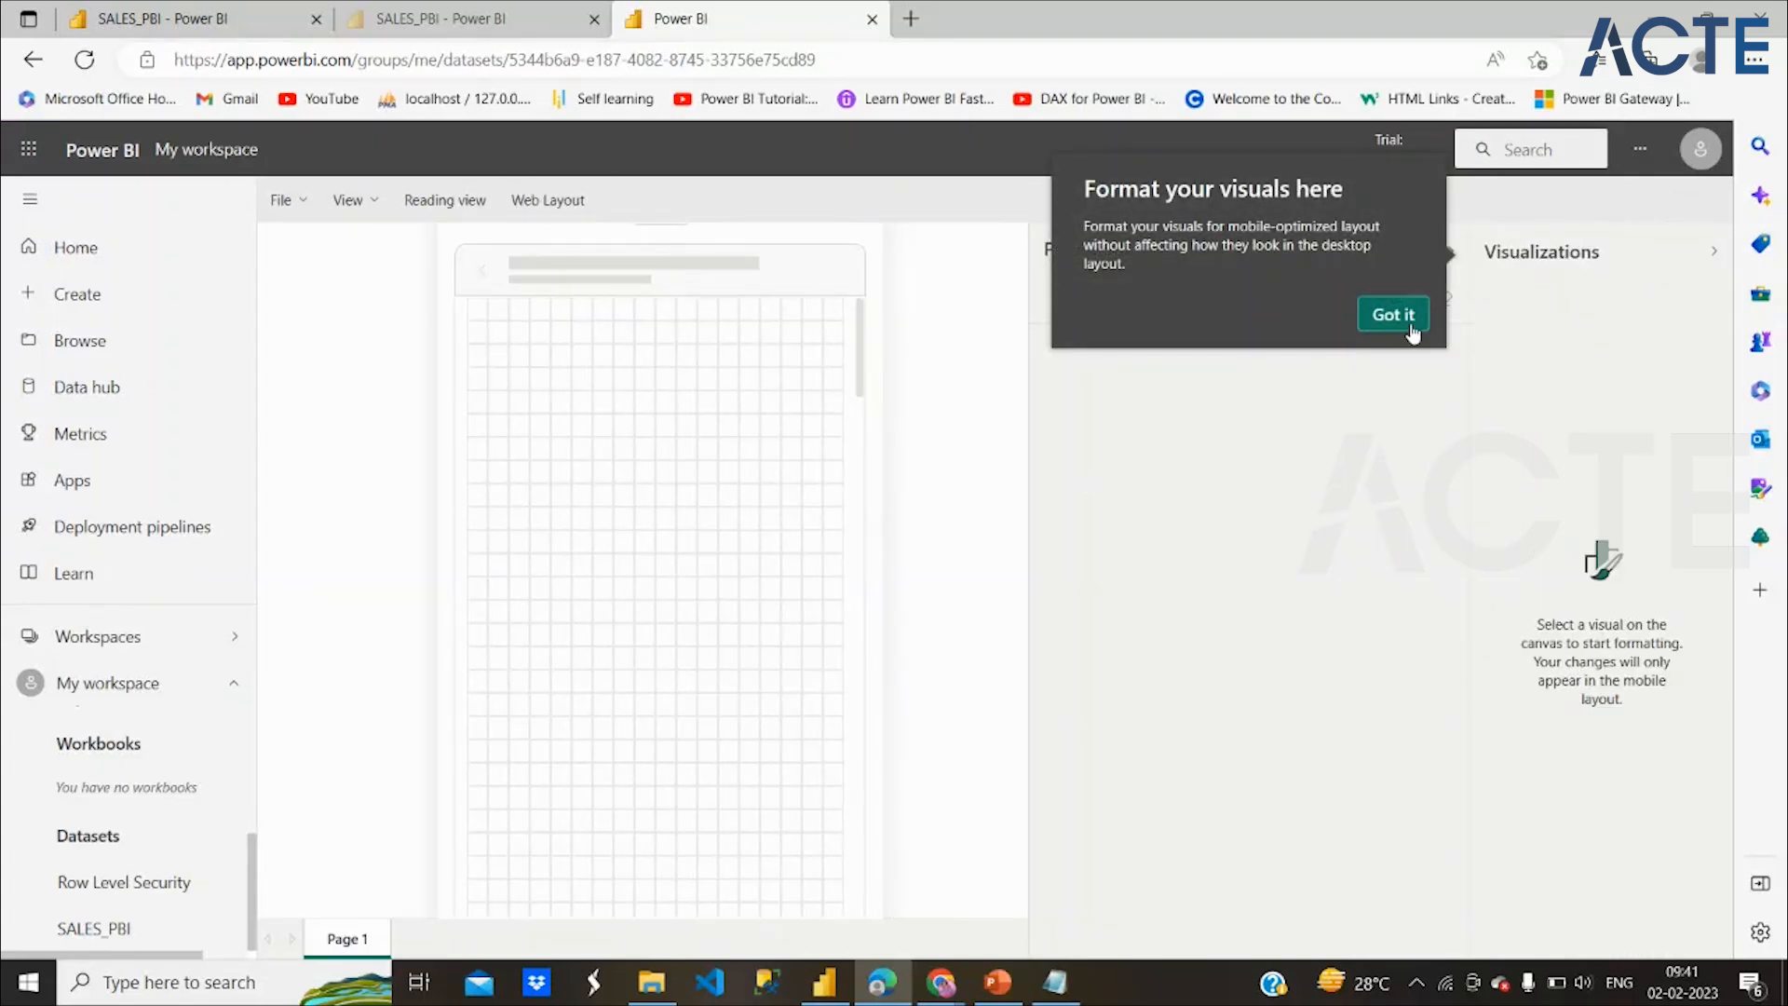
left_click(1410, 328)
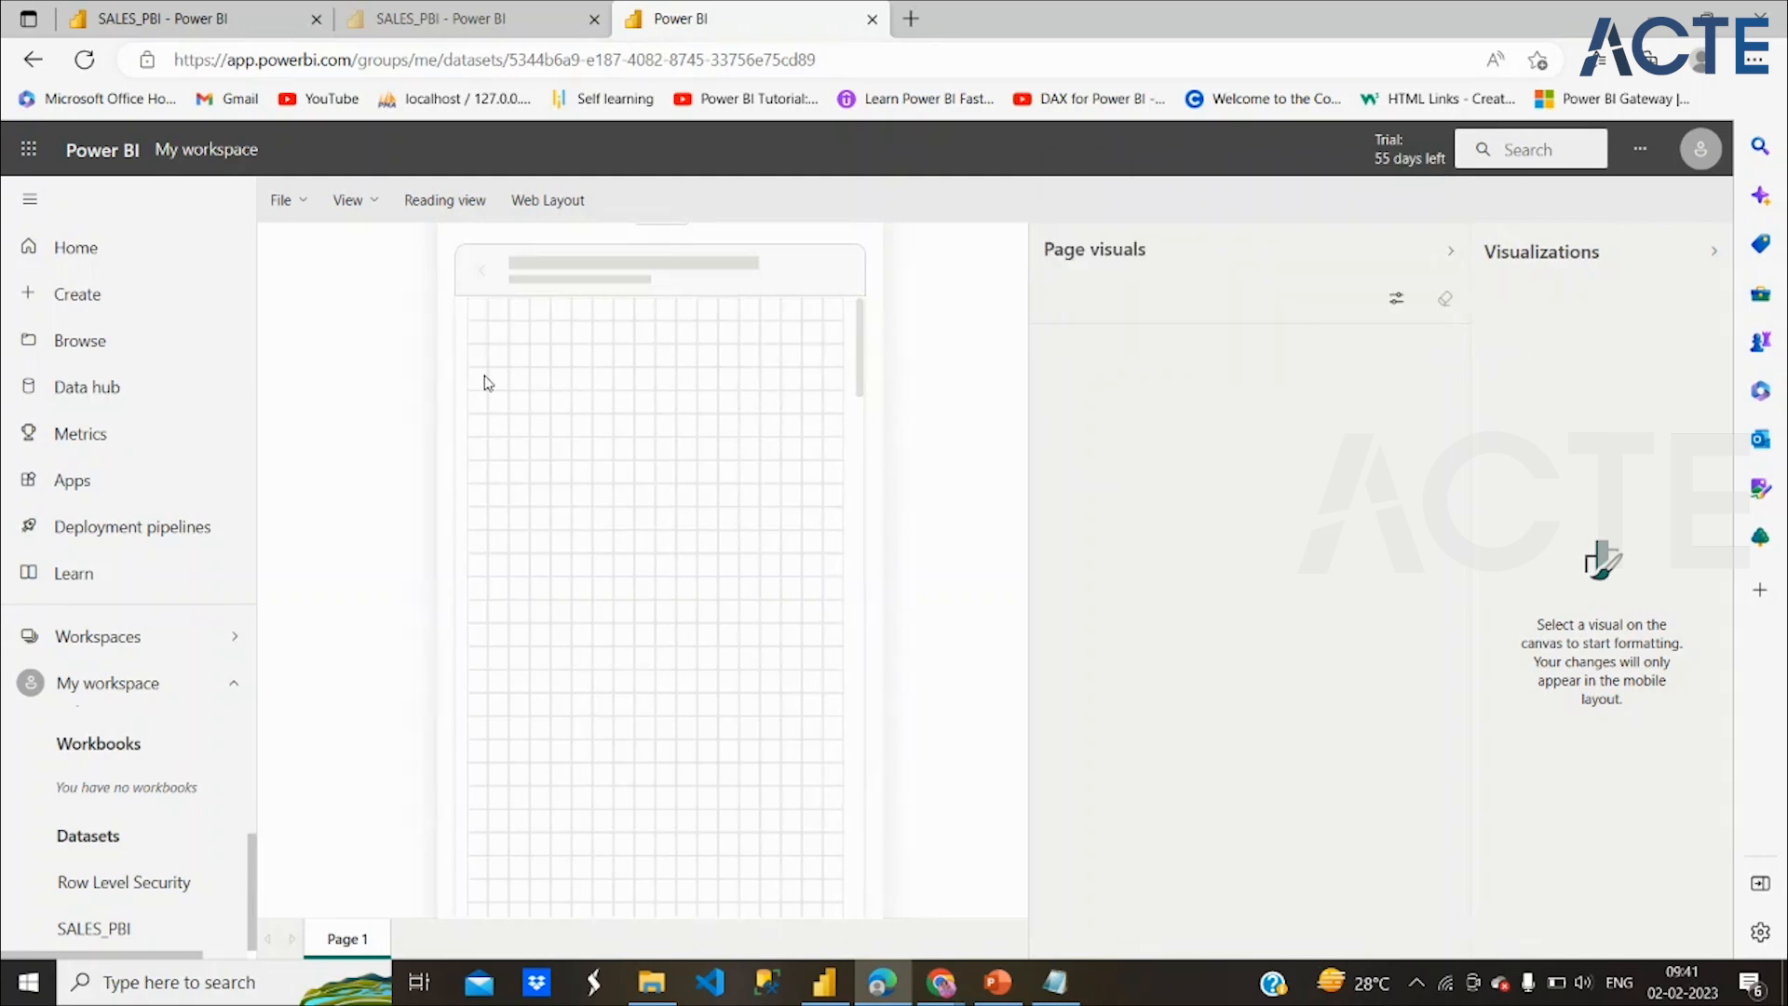
left_click(294, 213)
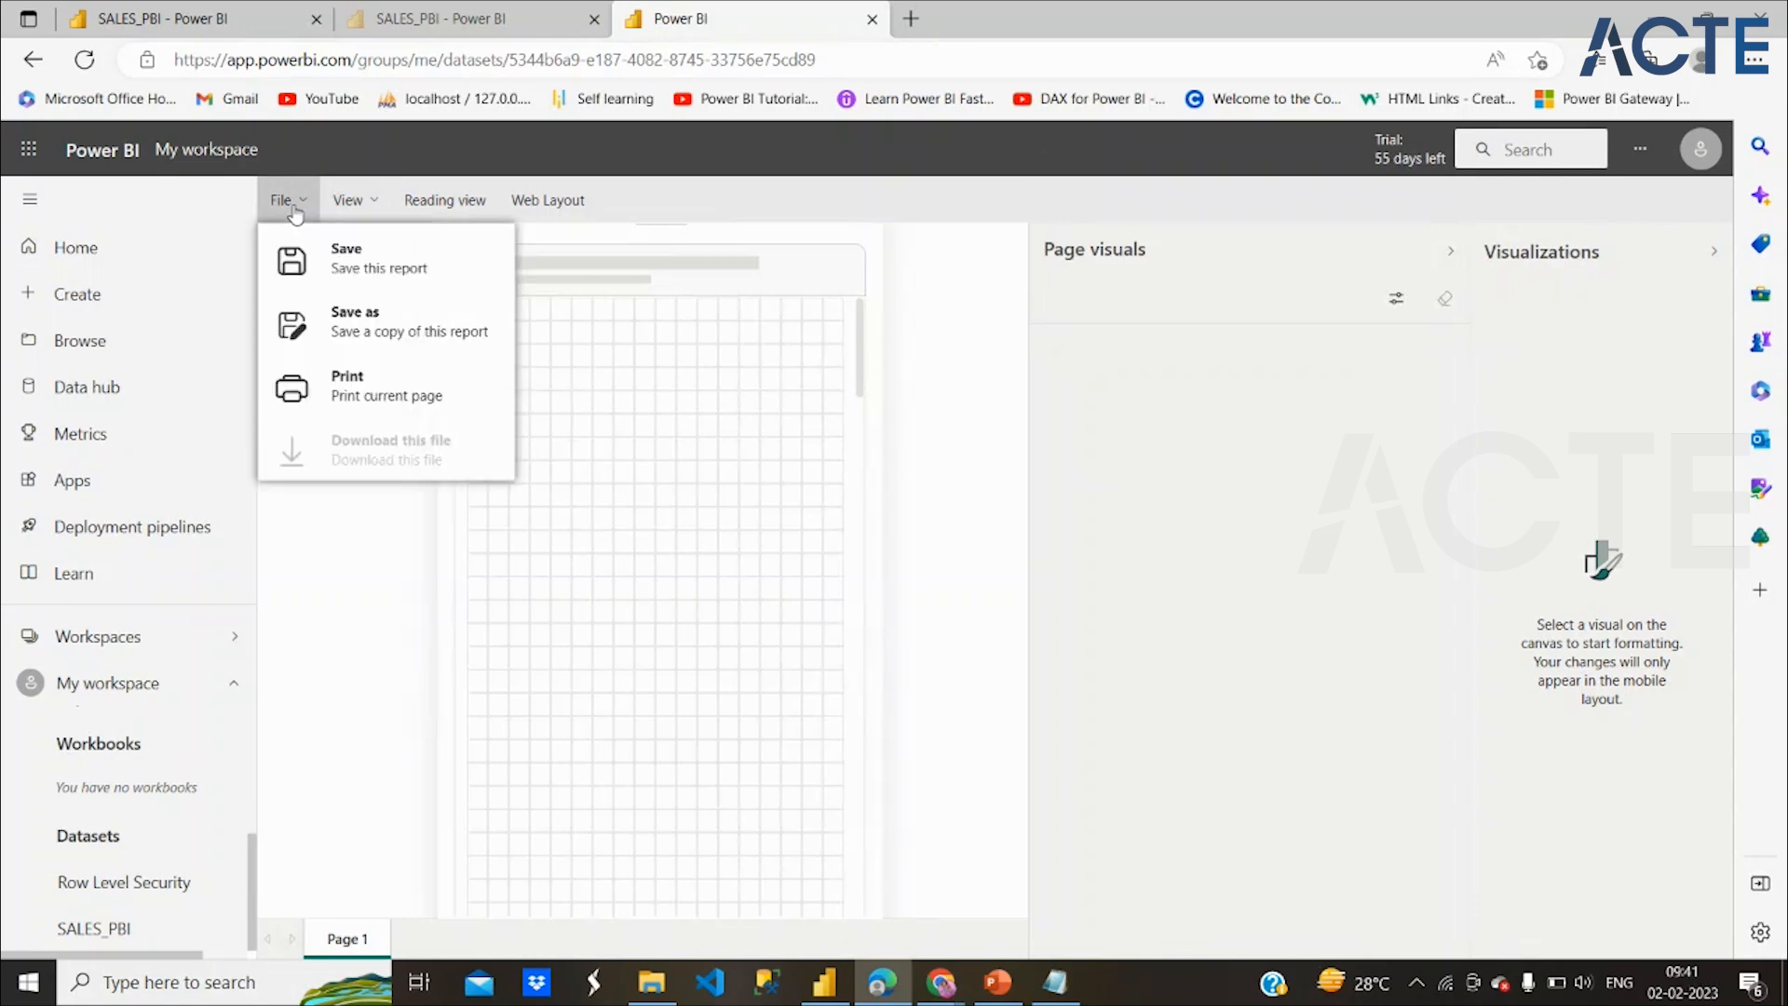
left_click(393, 546)
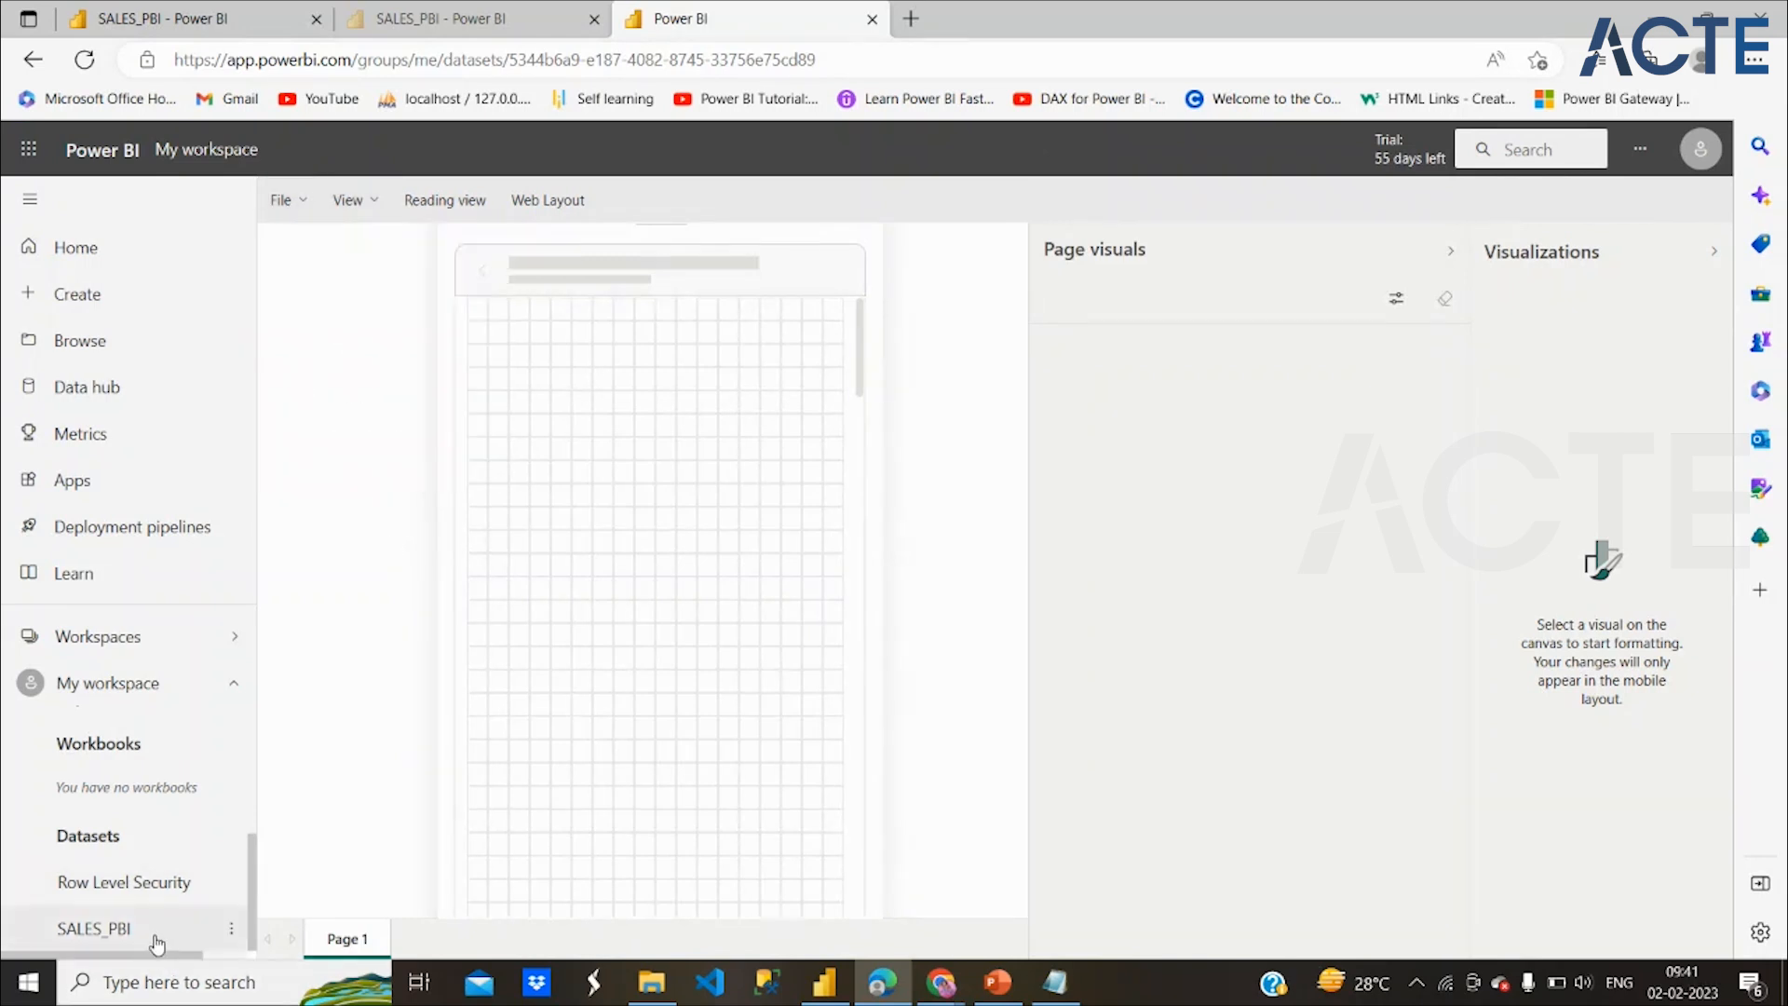
Return to the SALES_PBI dataset details and review its report creation options
left_click(156, 941)
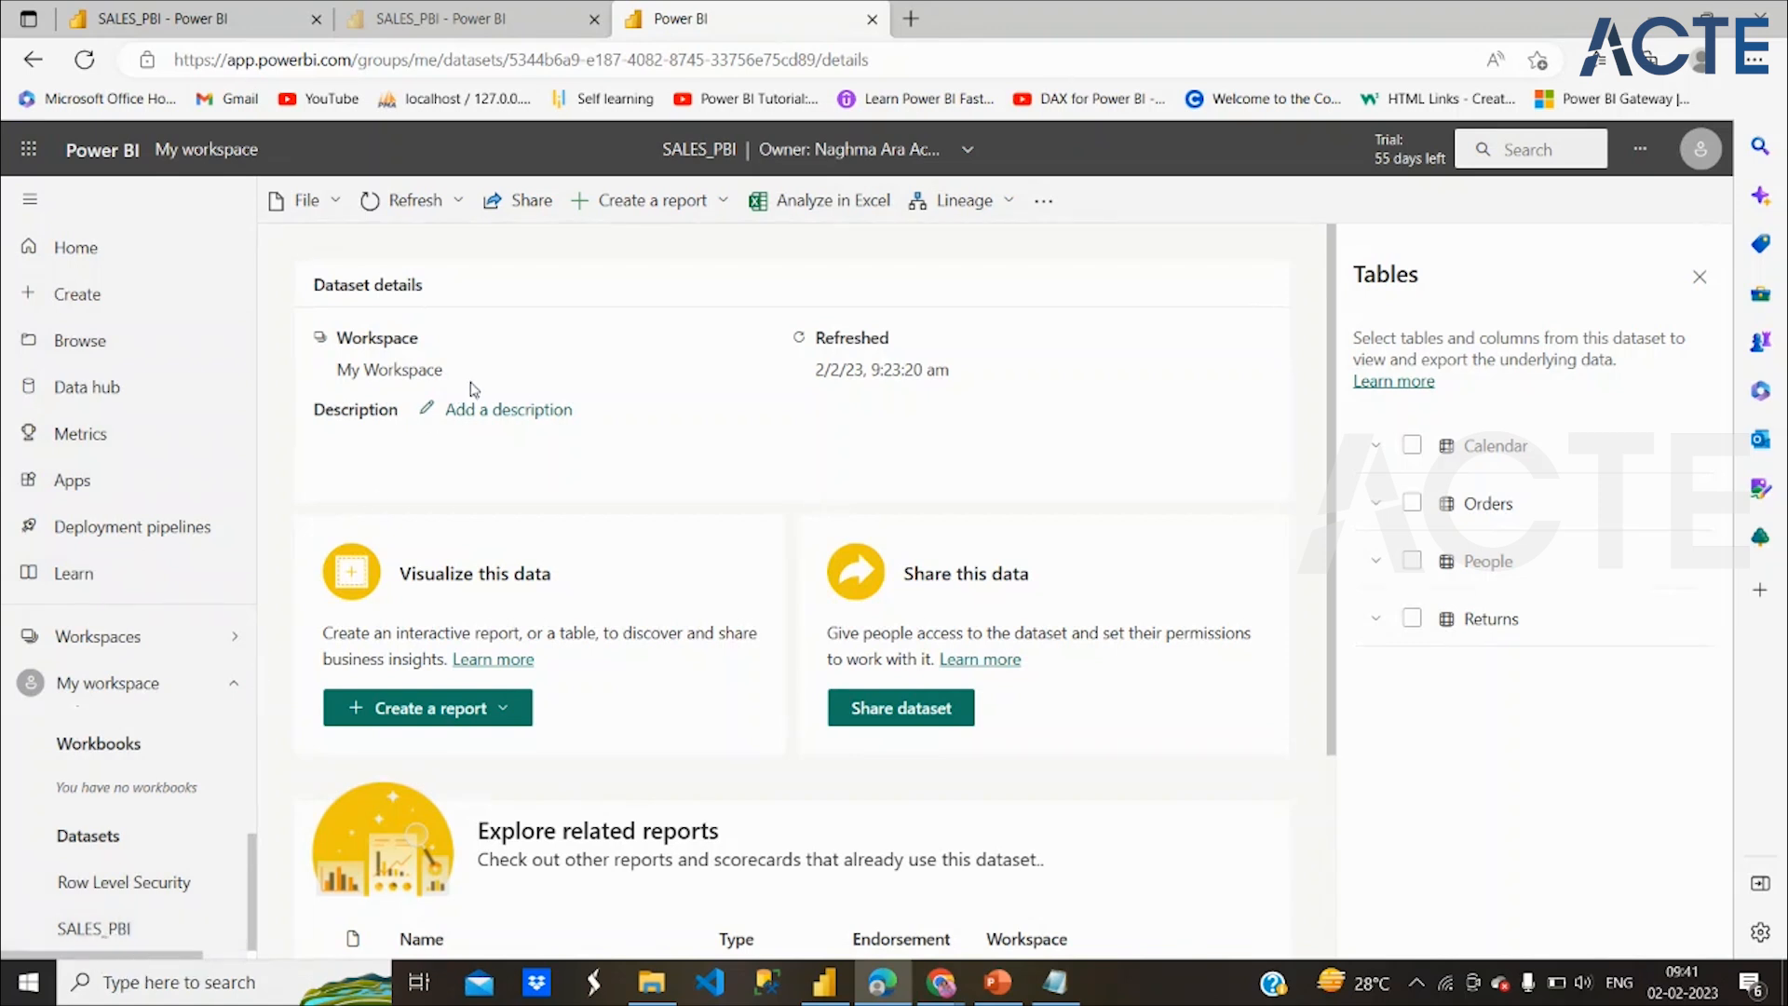
left_click(718, 202)
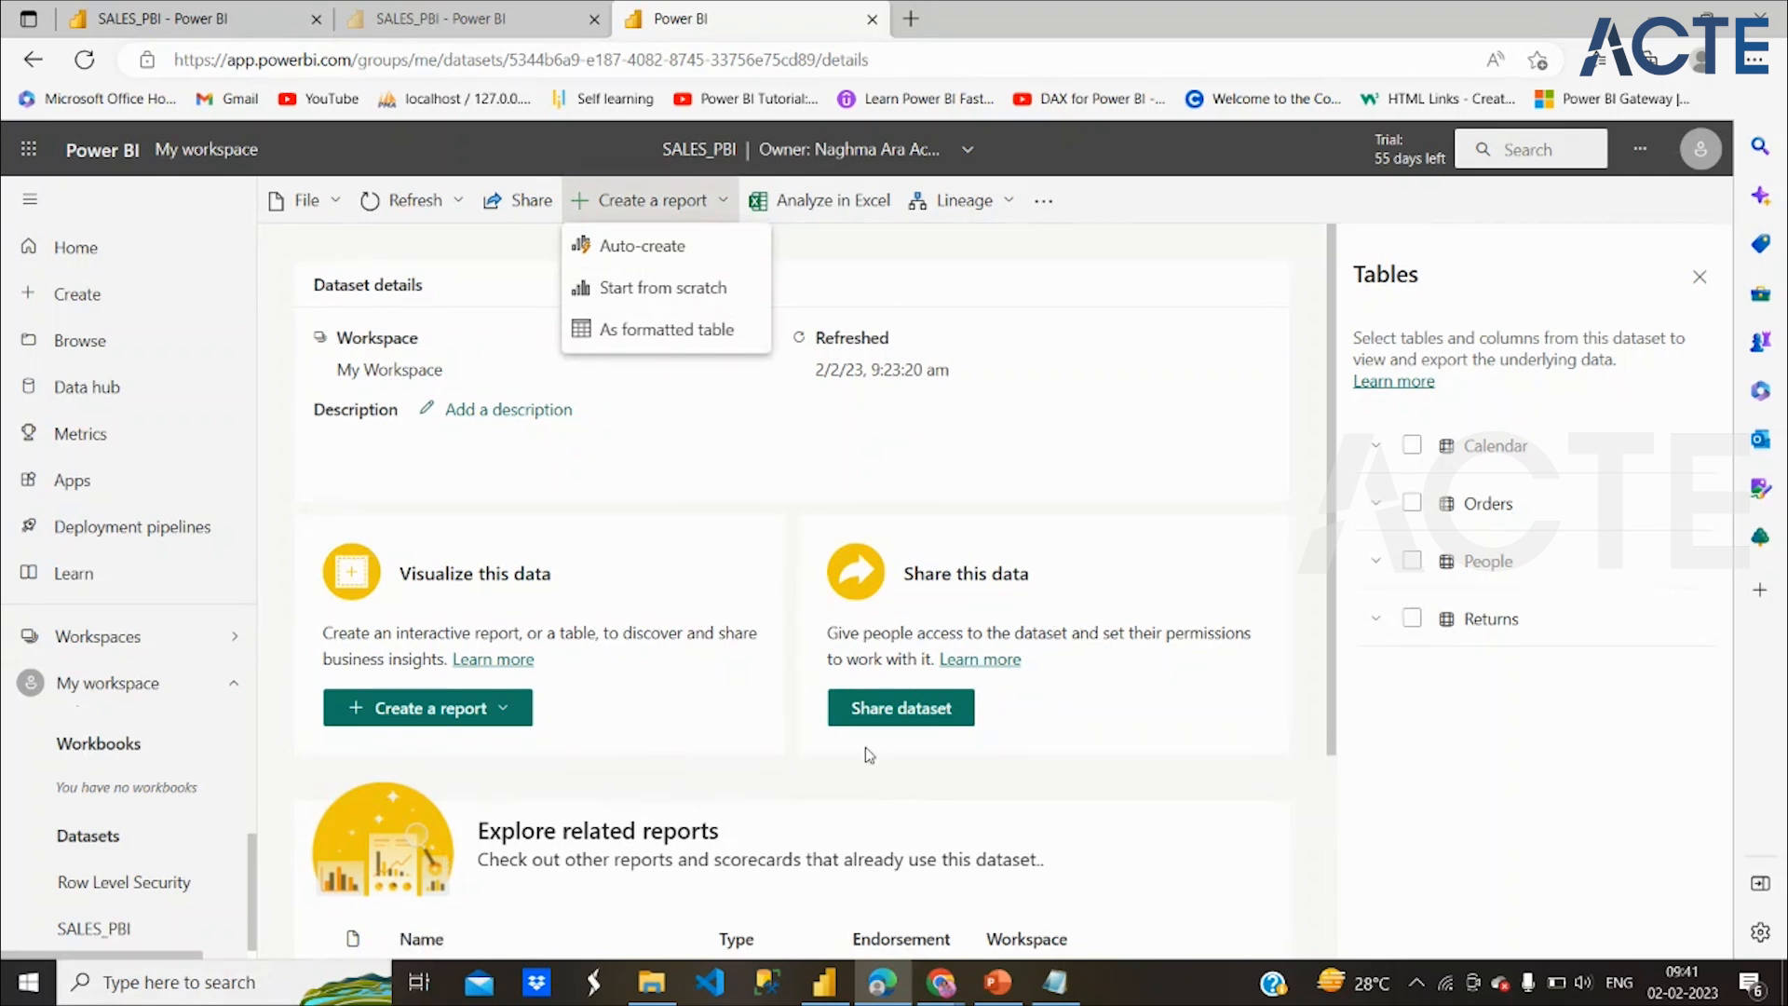
left_click(126, 934)
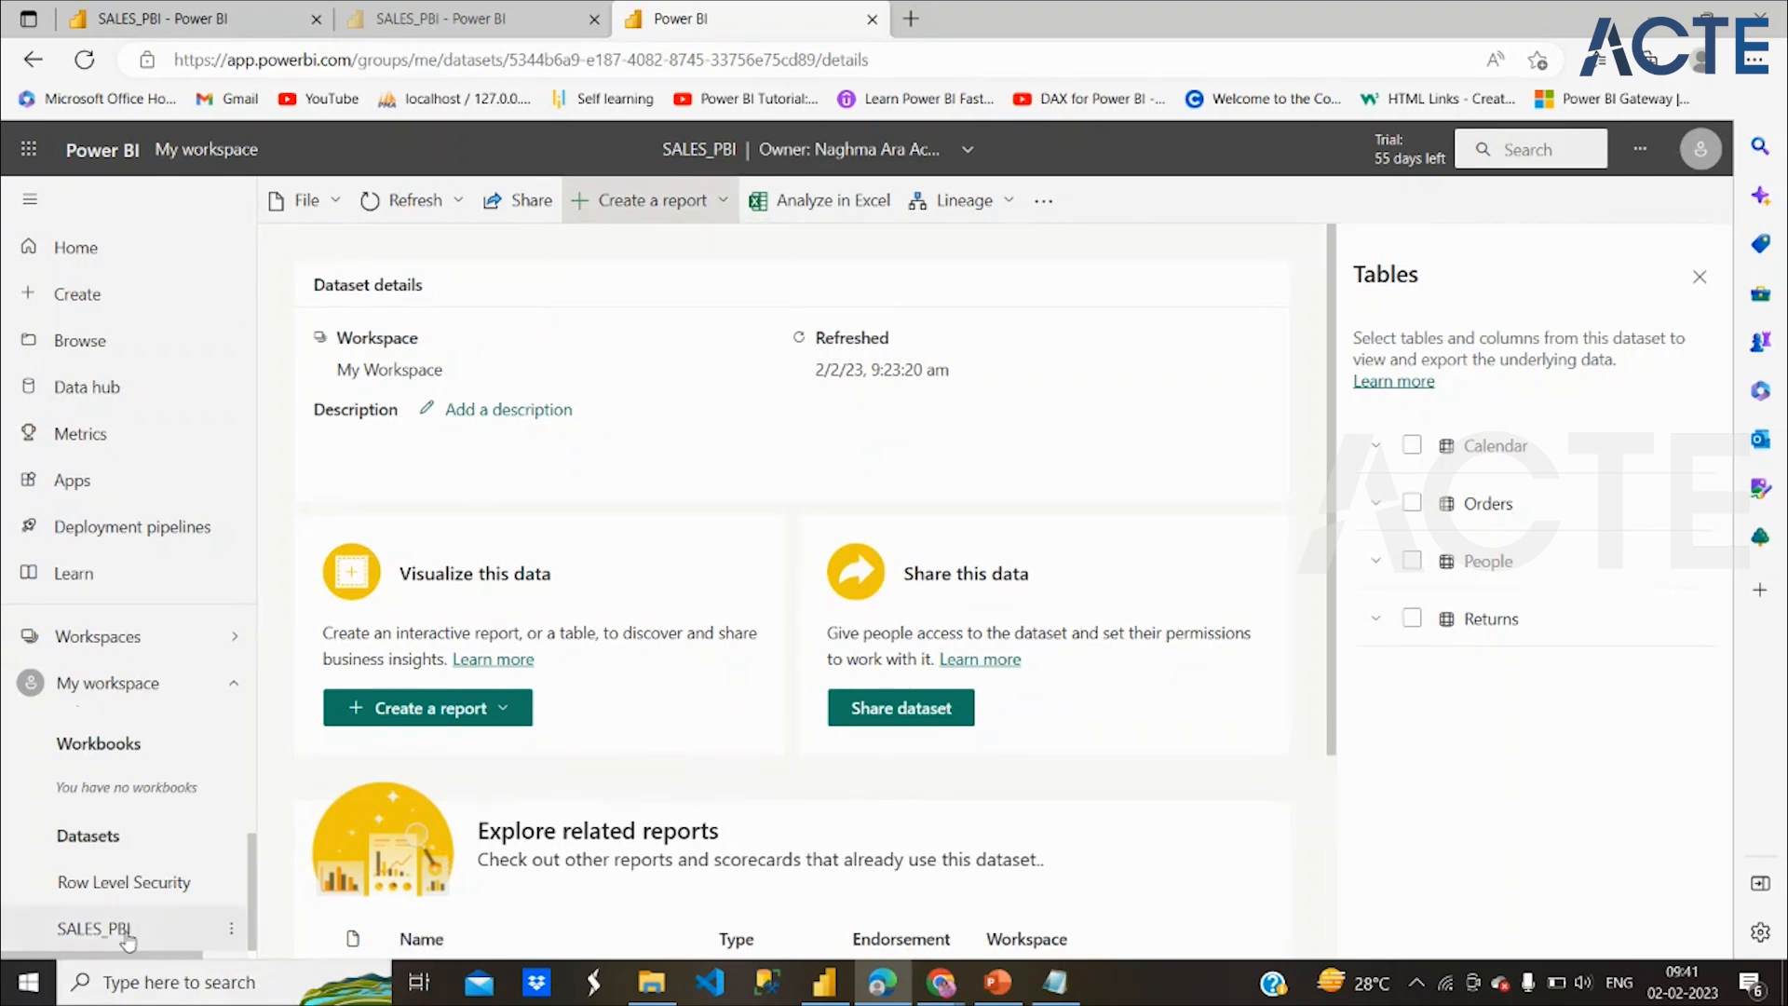
Generate quick insights for the SALES_PBI dataset and open the results
left_click(235, 930)
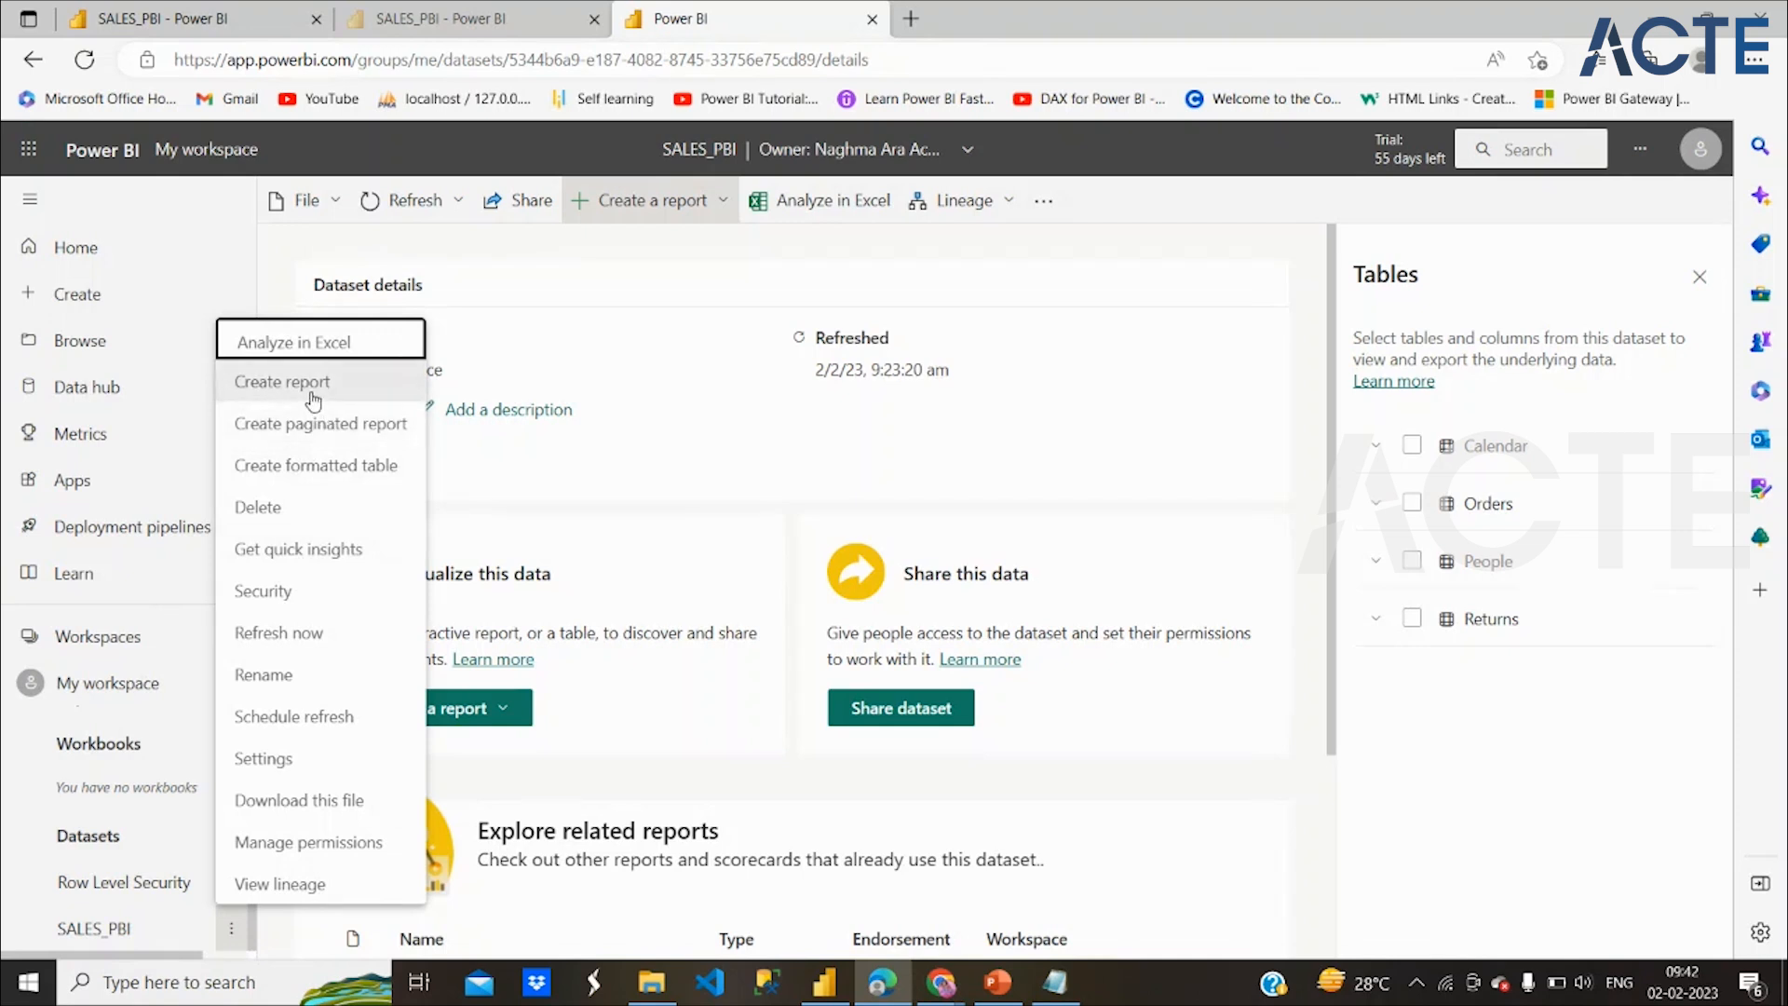
left_click(288, 557)
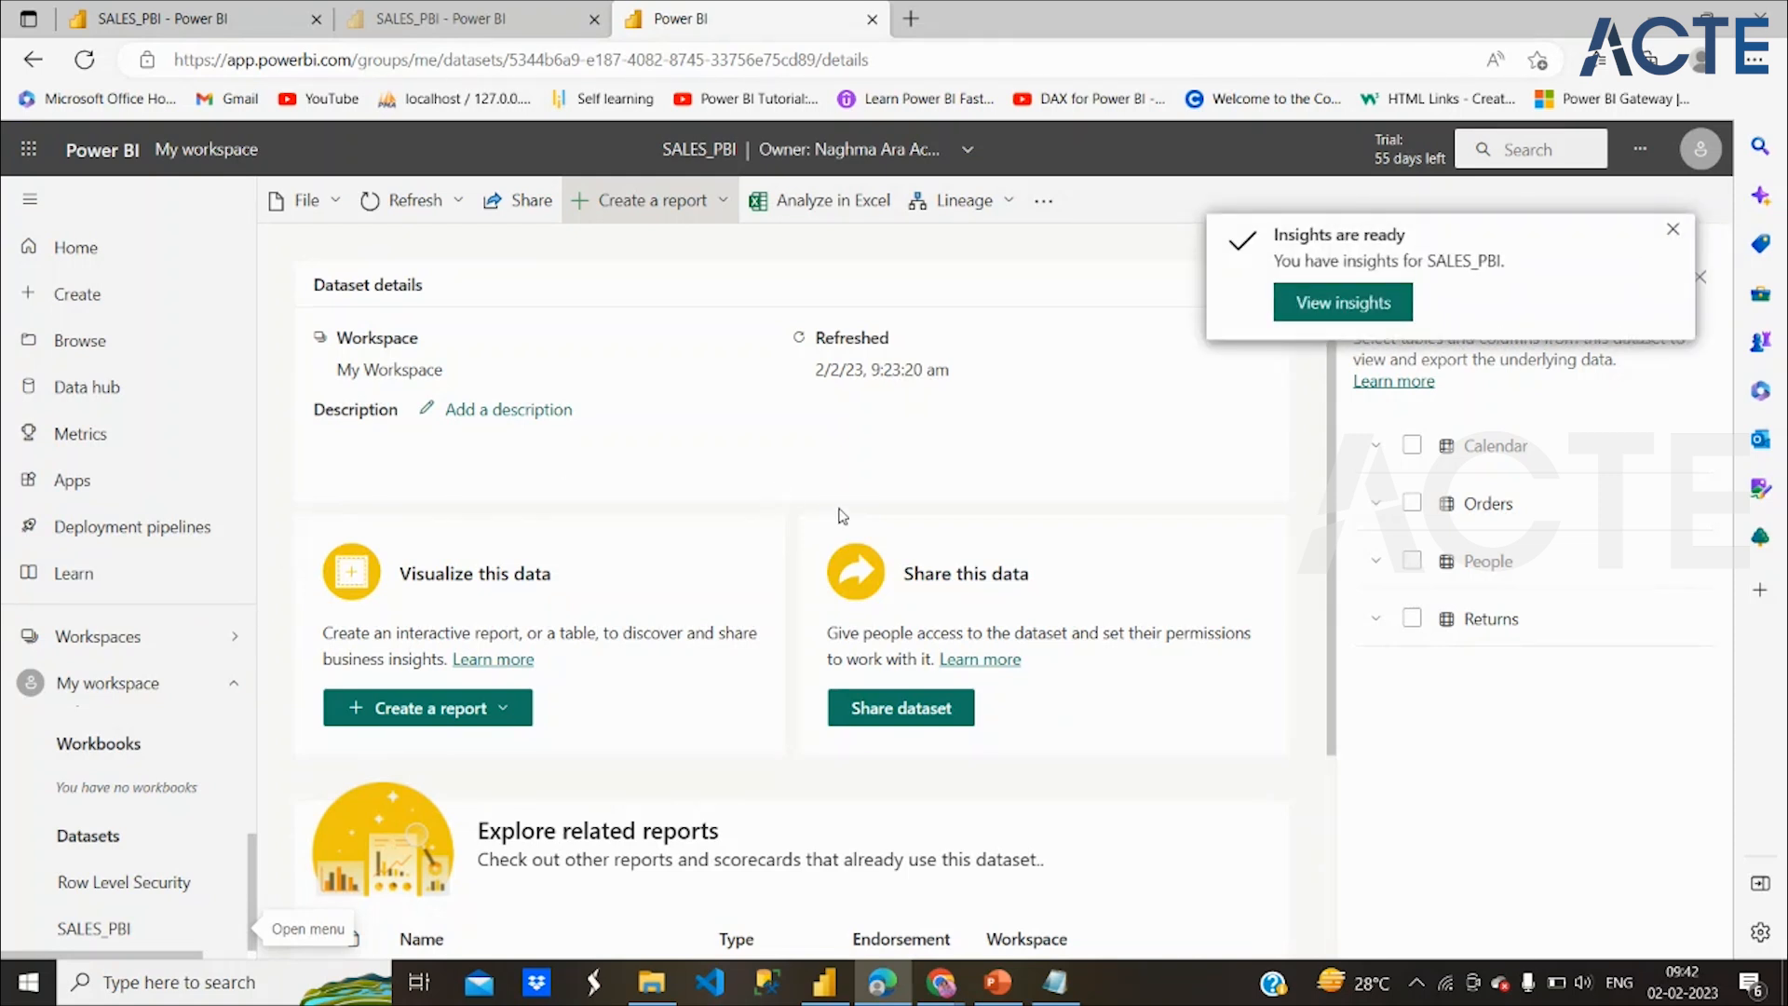
left_click(1299, 305)
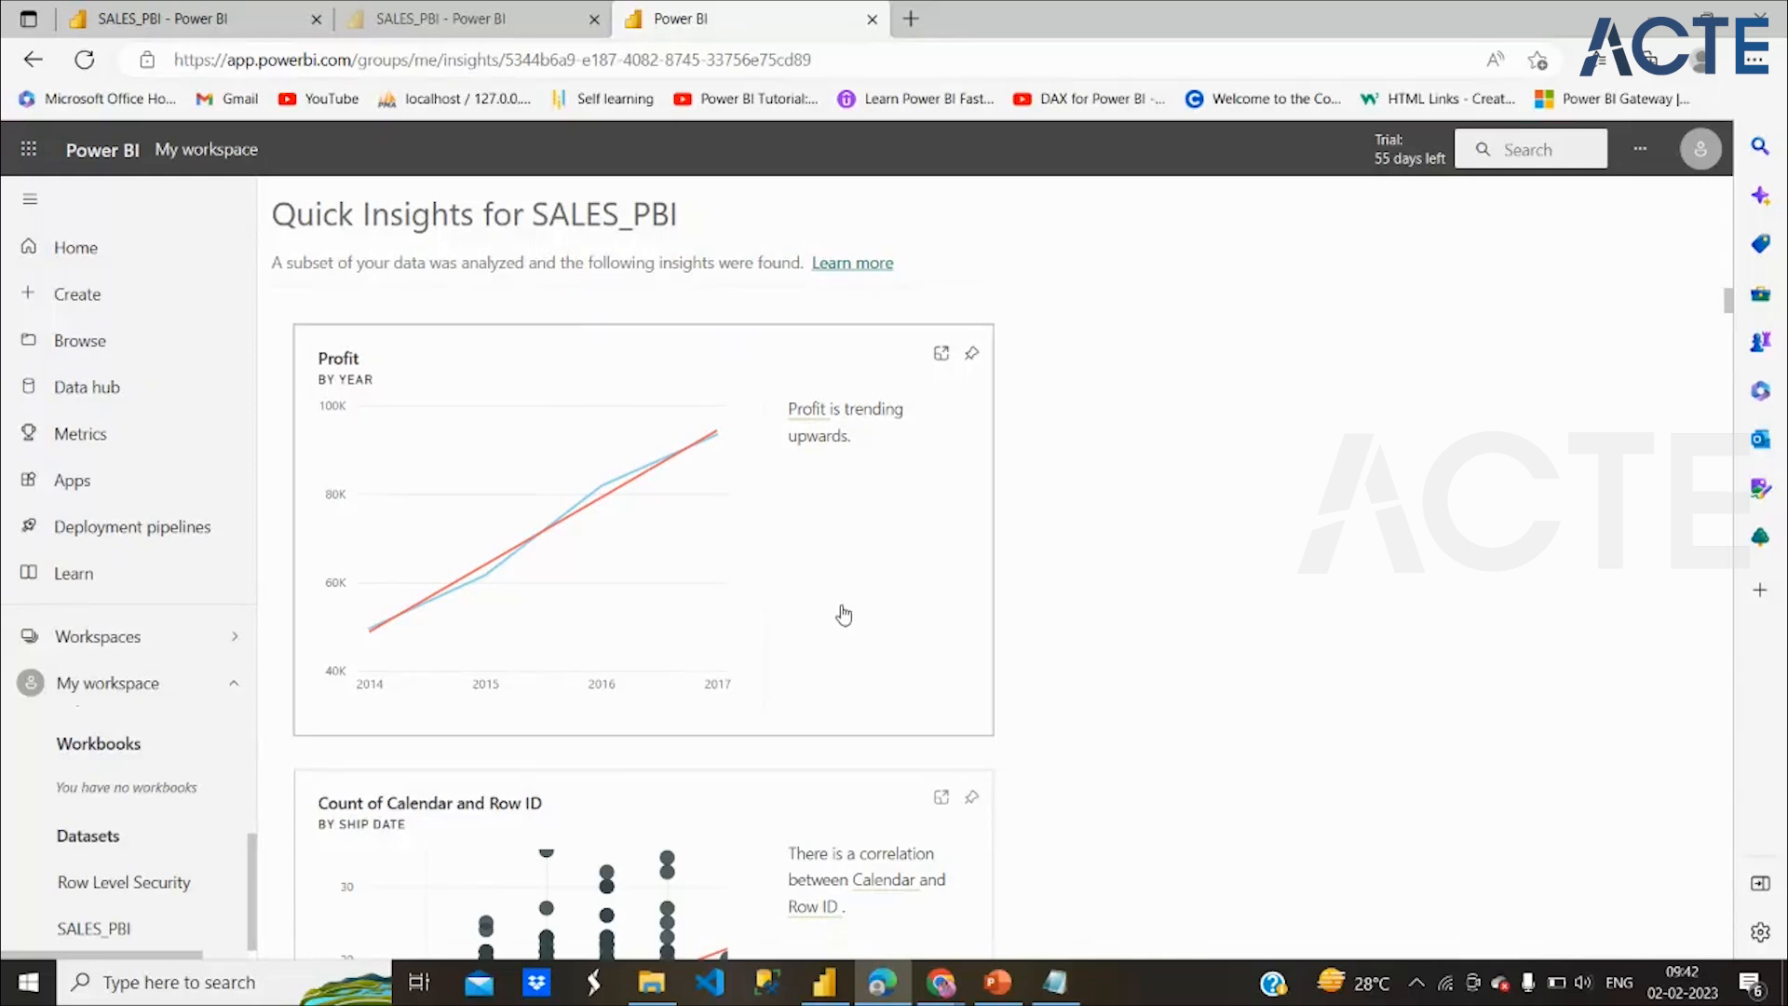
Look through the quick insights, from the Profit trend down to Count of Returns by State
scroll(843, 615, "down", 4)
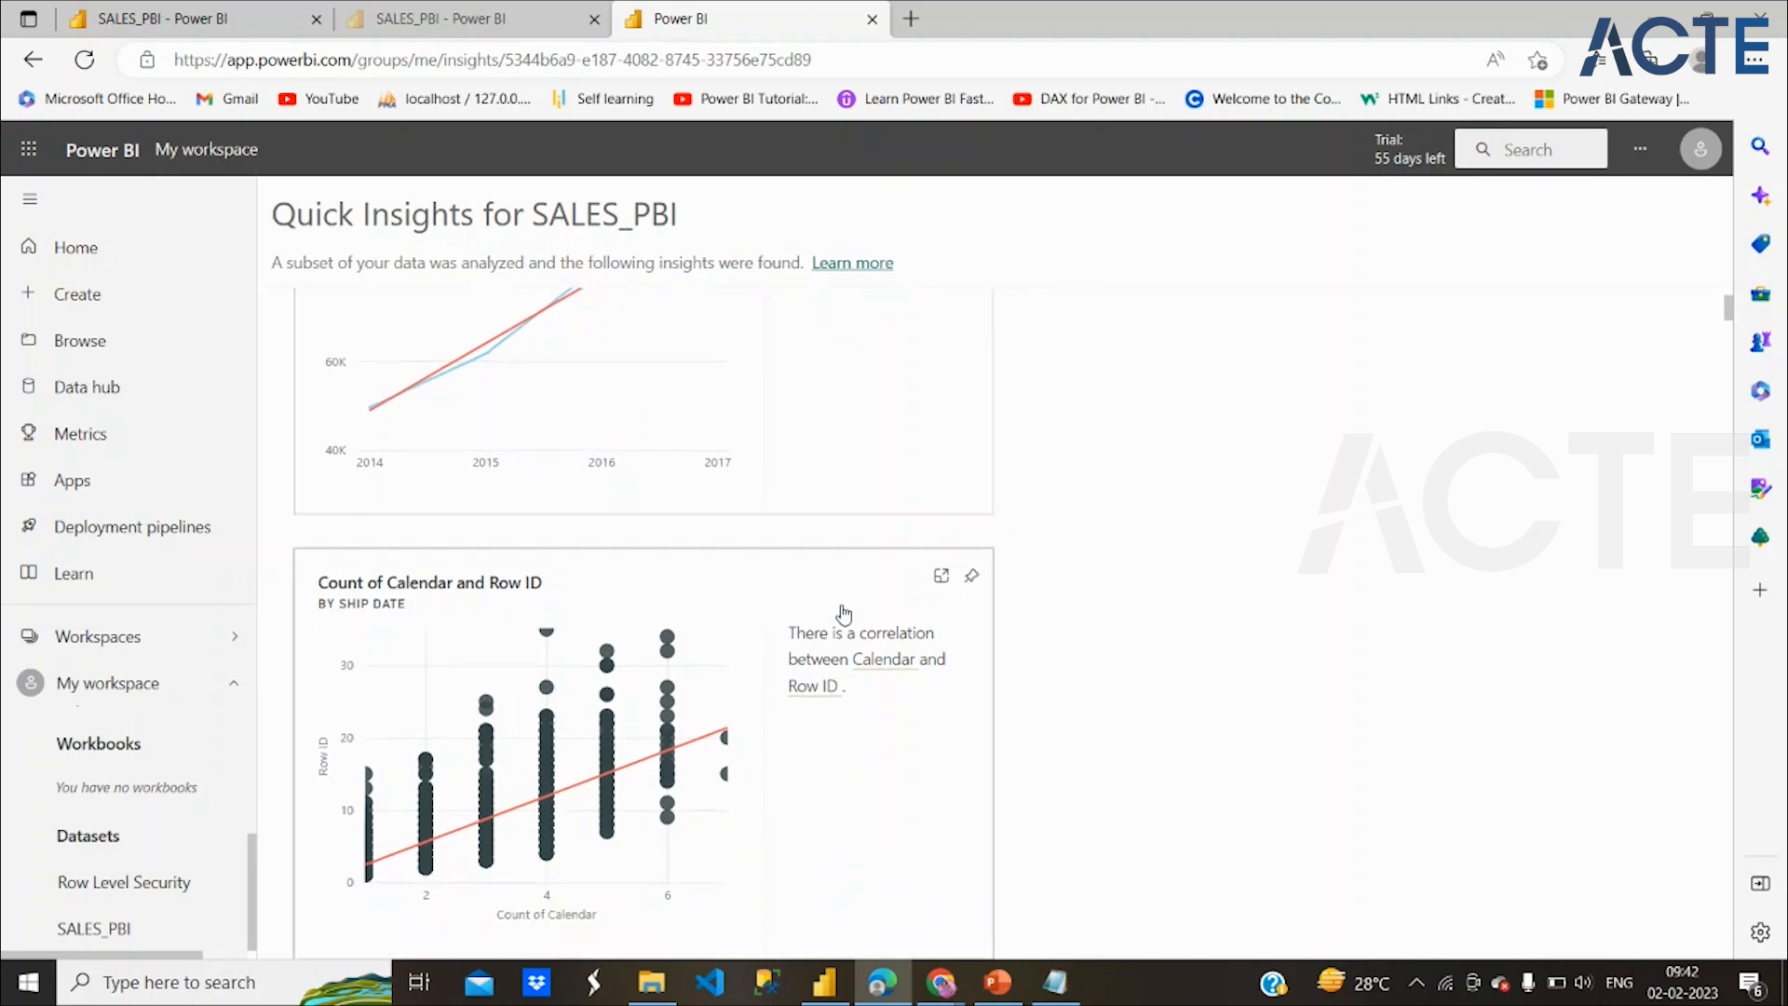
scroll(843, 611, "down", 2)
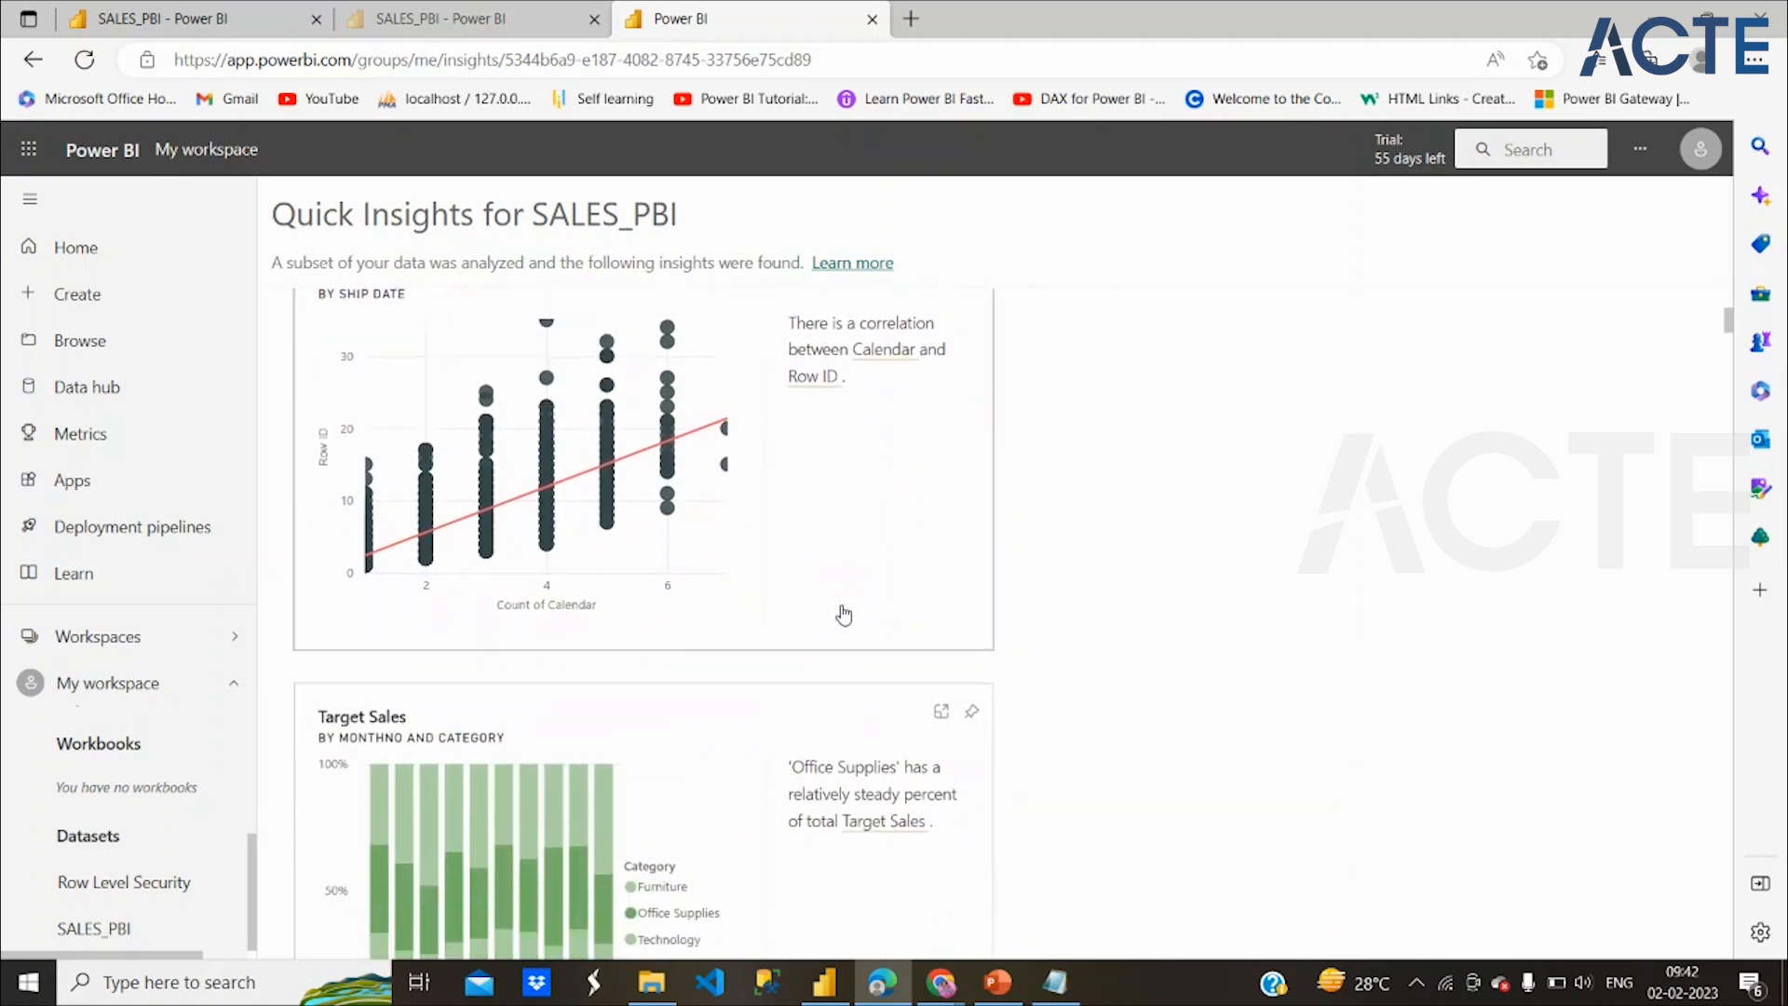
scroll(843, 611, "up", 2)
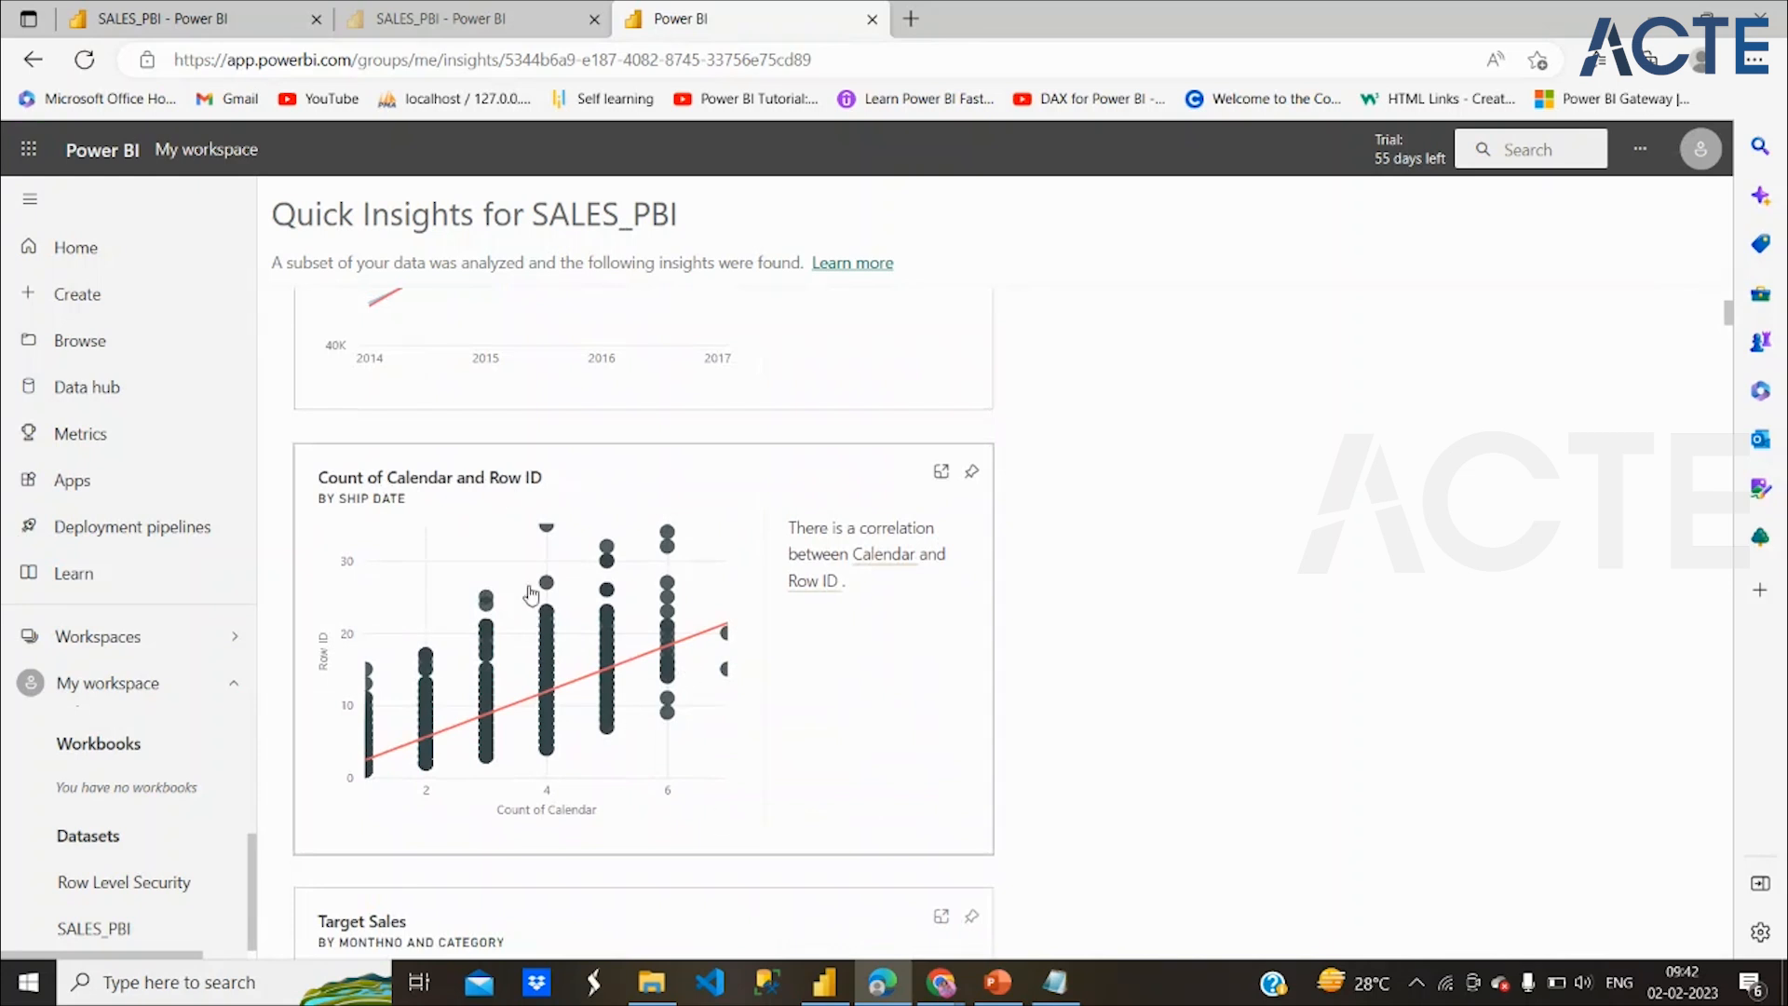
scroll(903, 750, "down", 4)
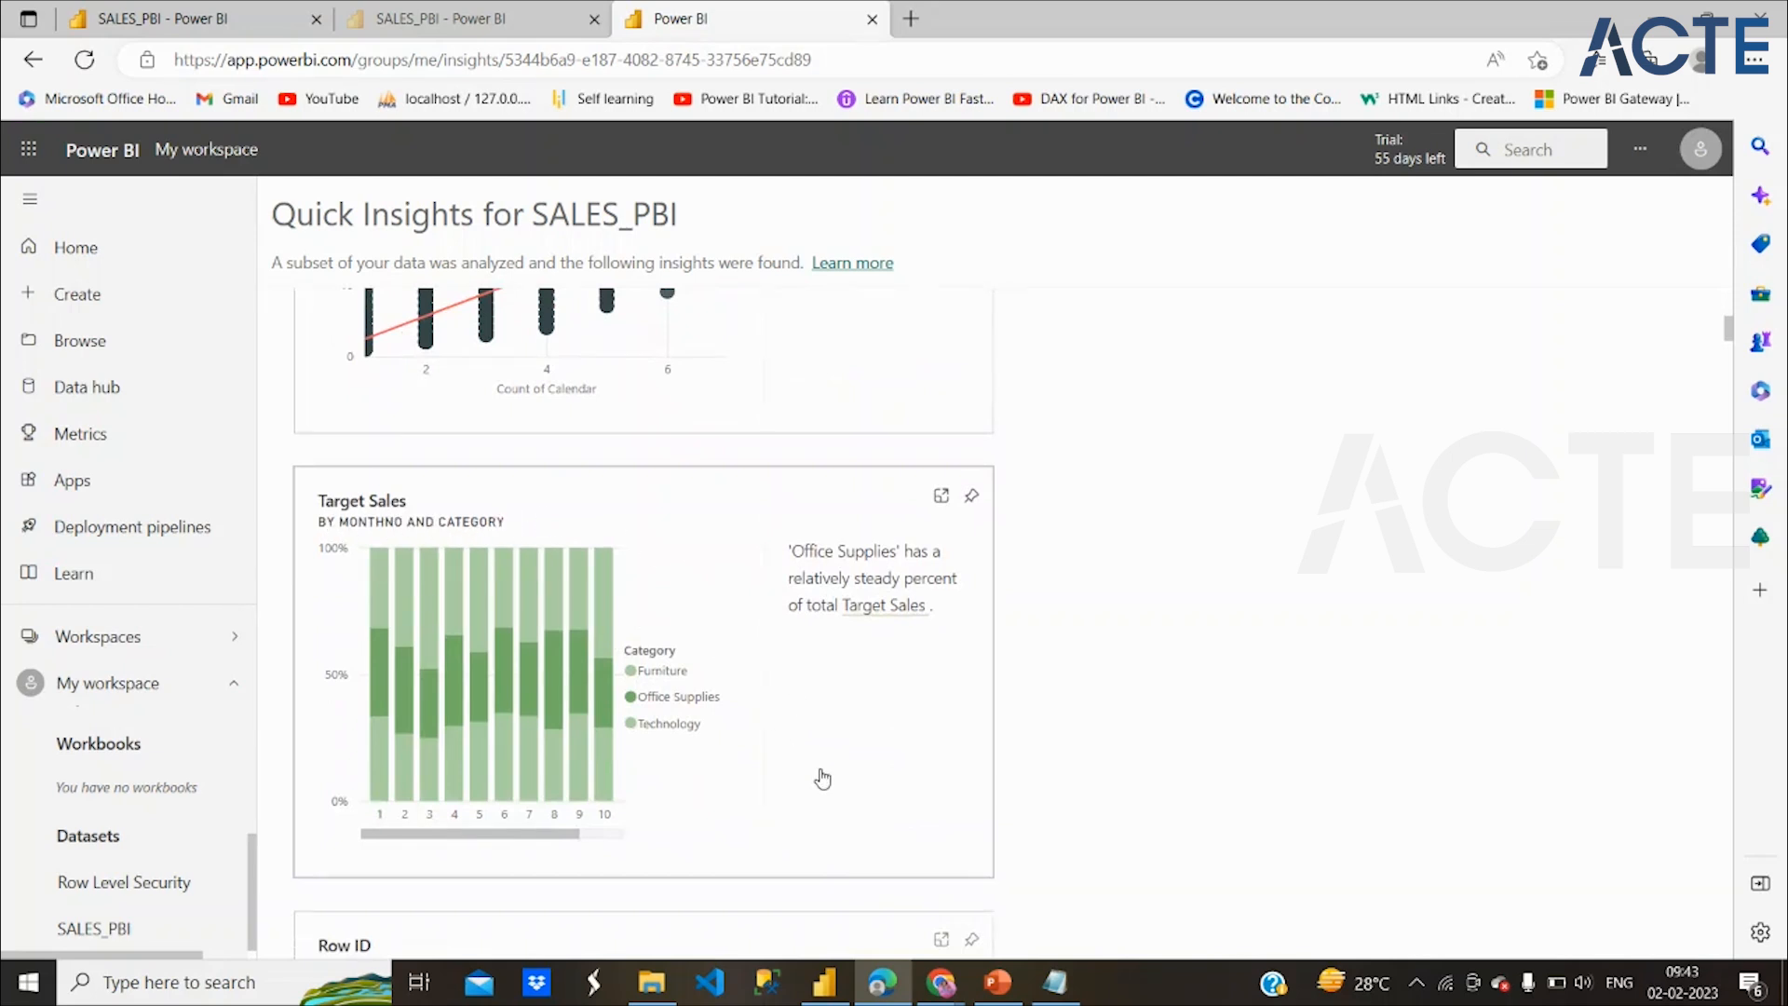
scroll(822, 778, "down", 1)
scroll(925, 403, "down", 6)
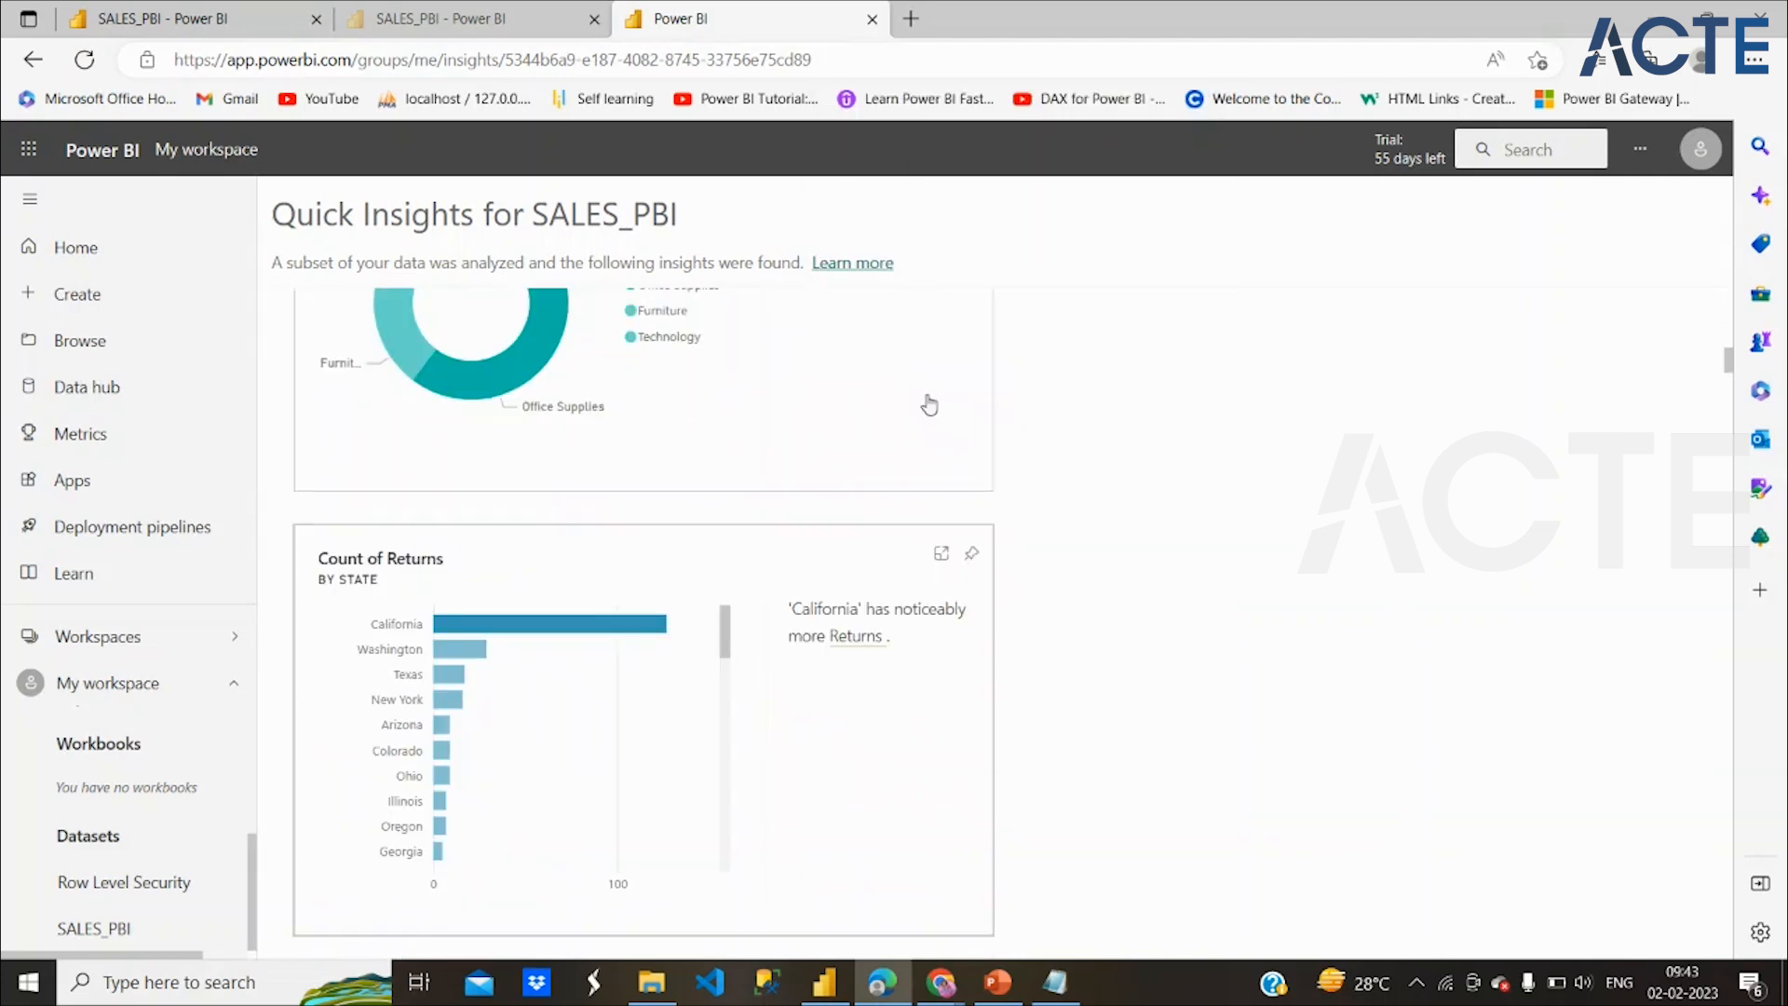
Pin the Target Sales by MonthNo and Category insight to the existing dashboard Sales_Dashboard
scroll(698, 526, "up", 5)
scroll(699, 528, "up", 2)
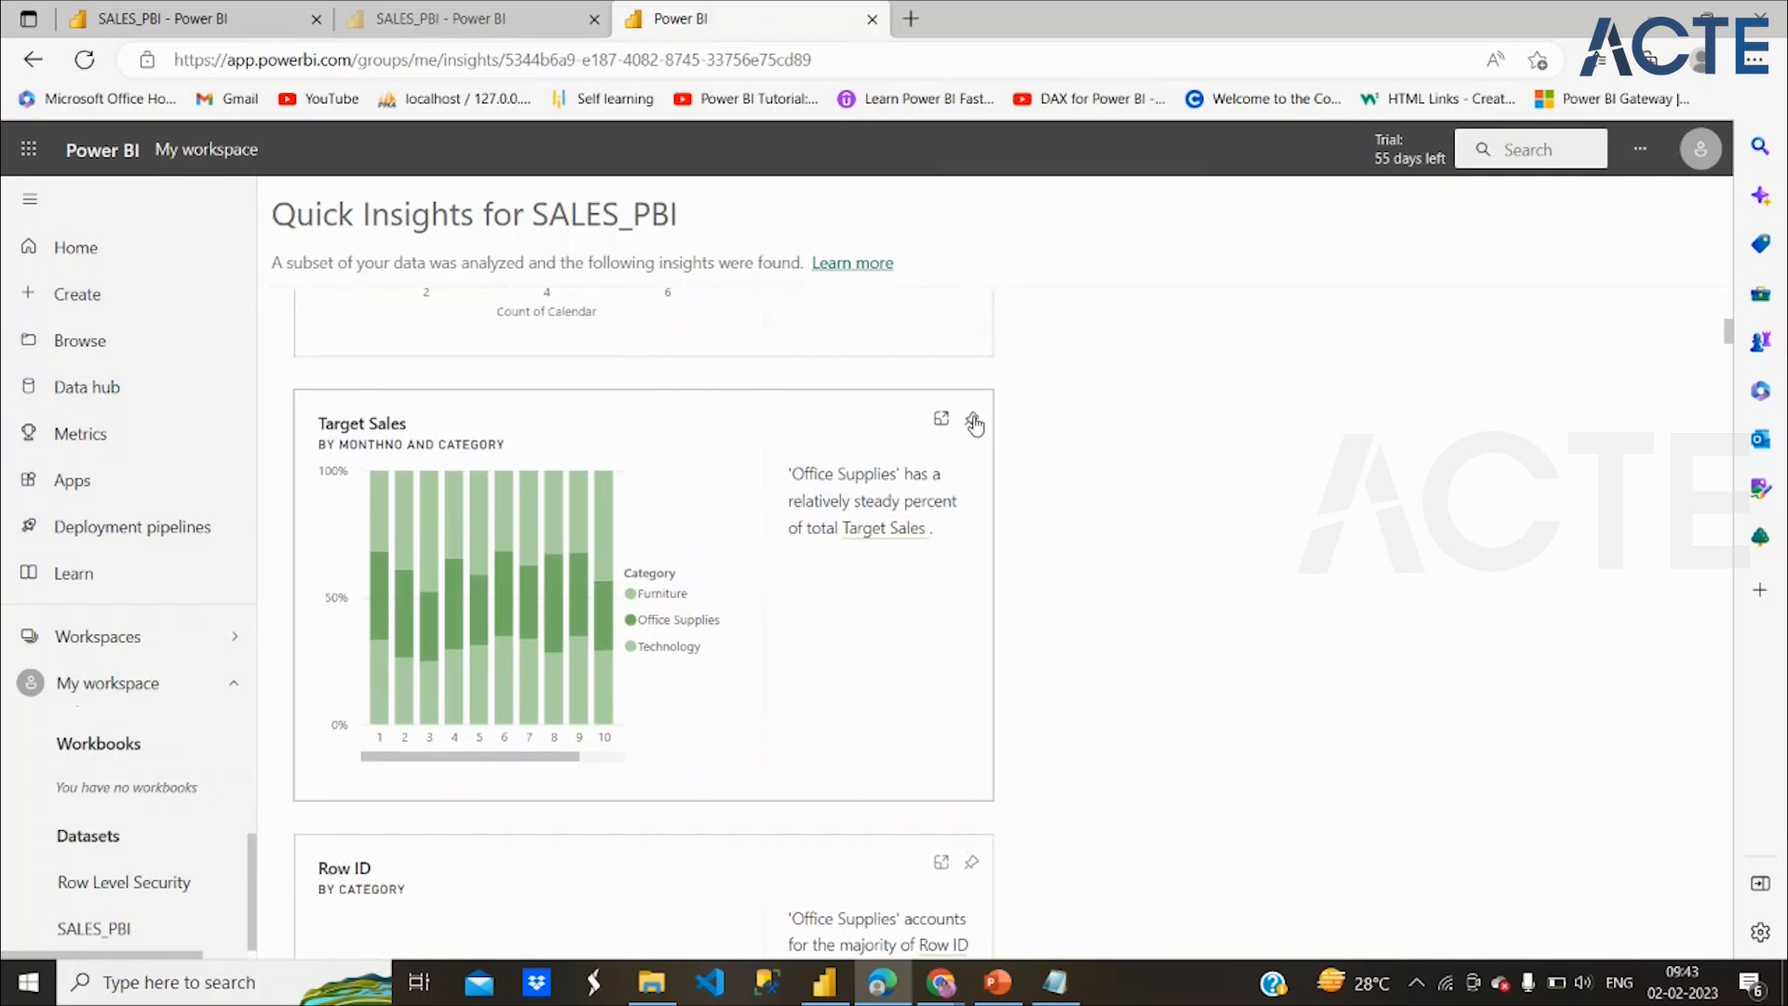
left_click(972, 421)
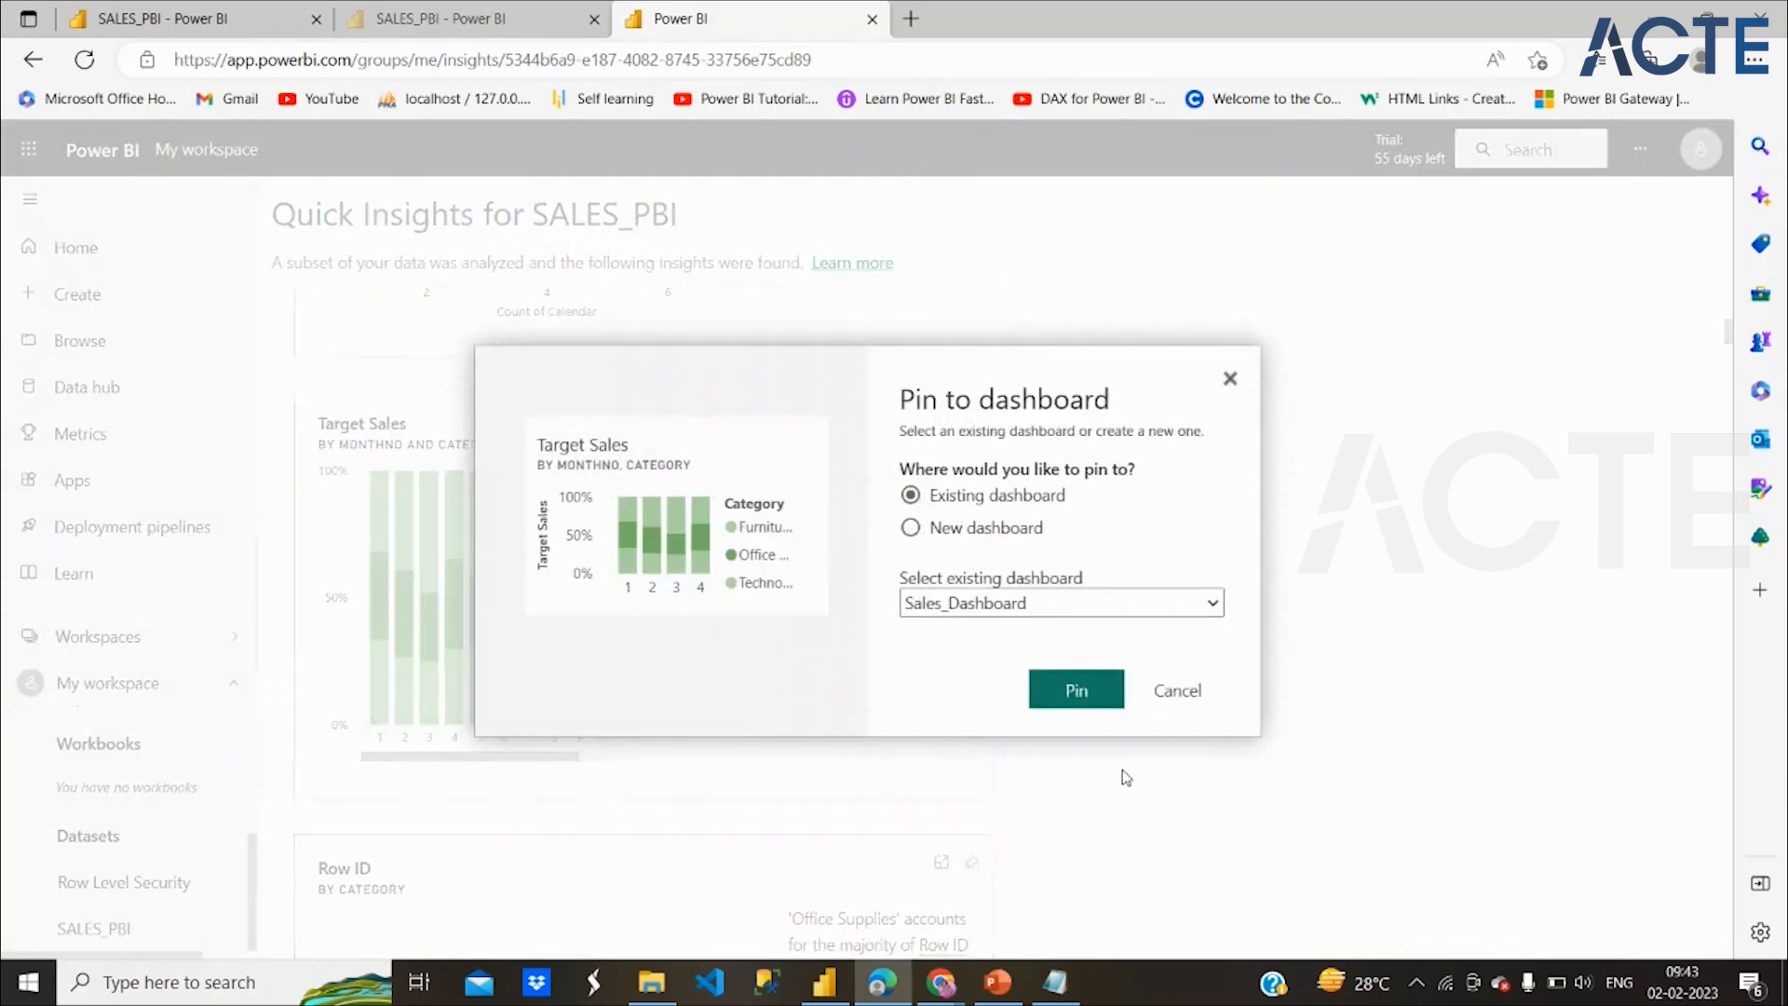
left_click(912, 529)
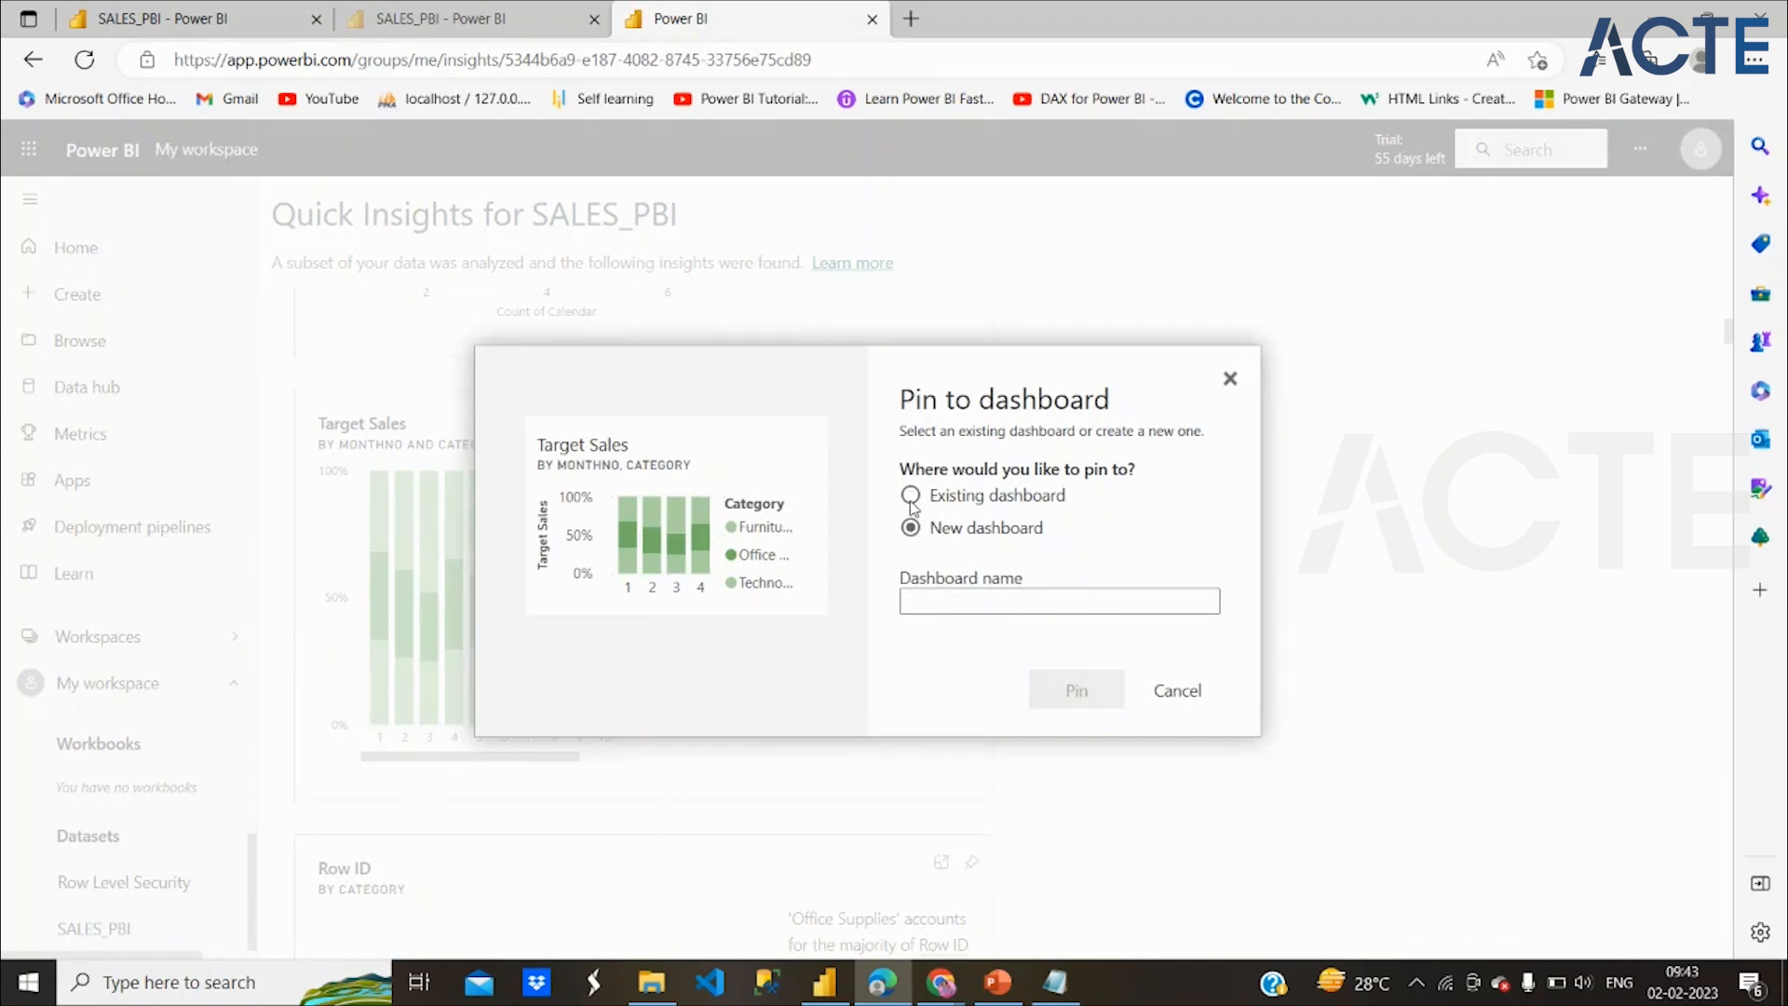
left_click(912, 497)
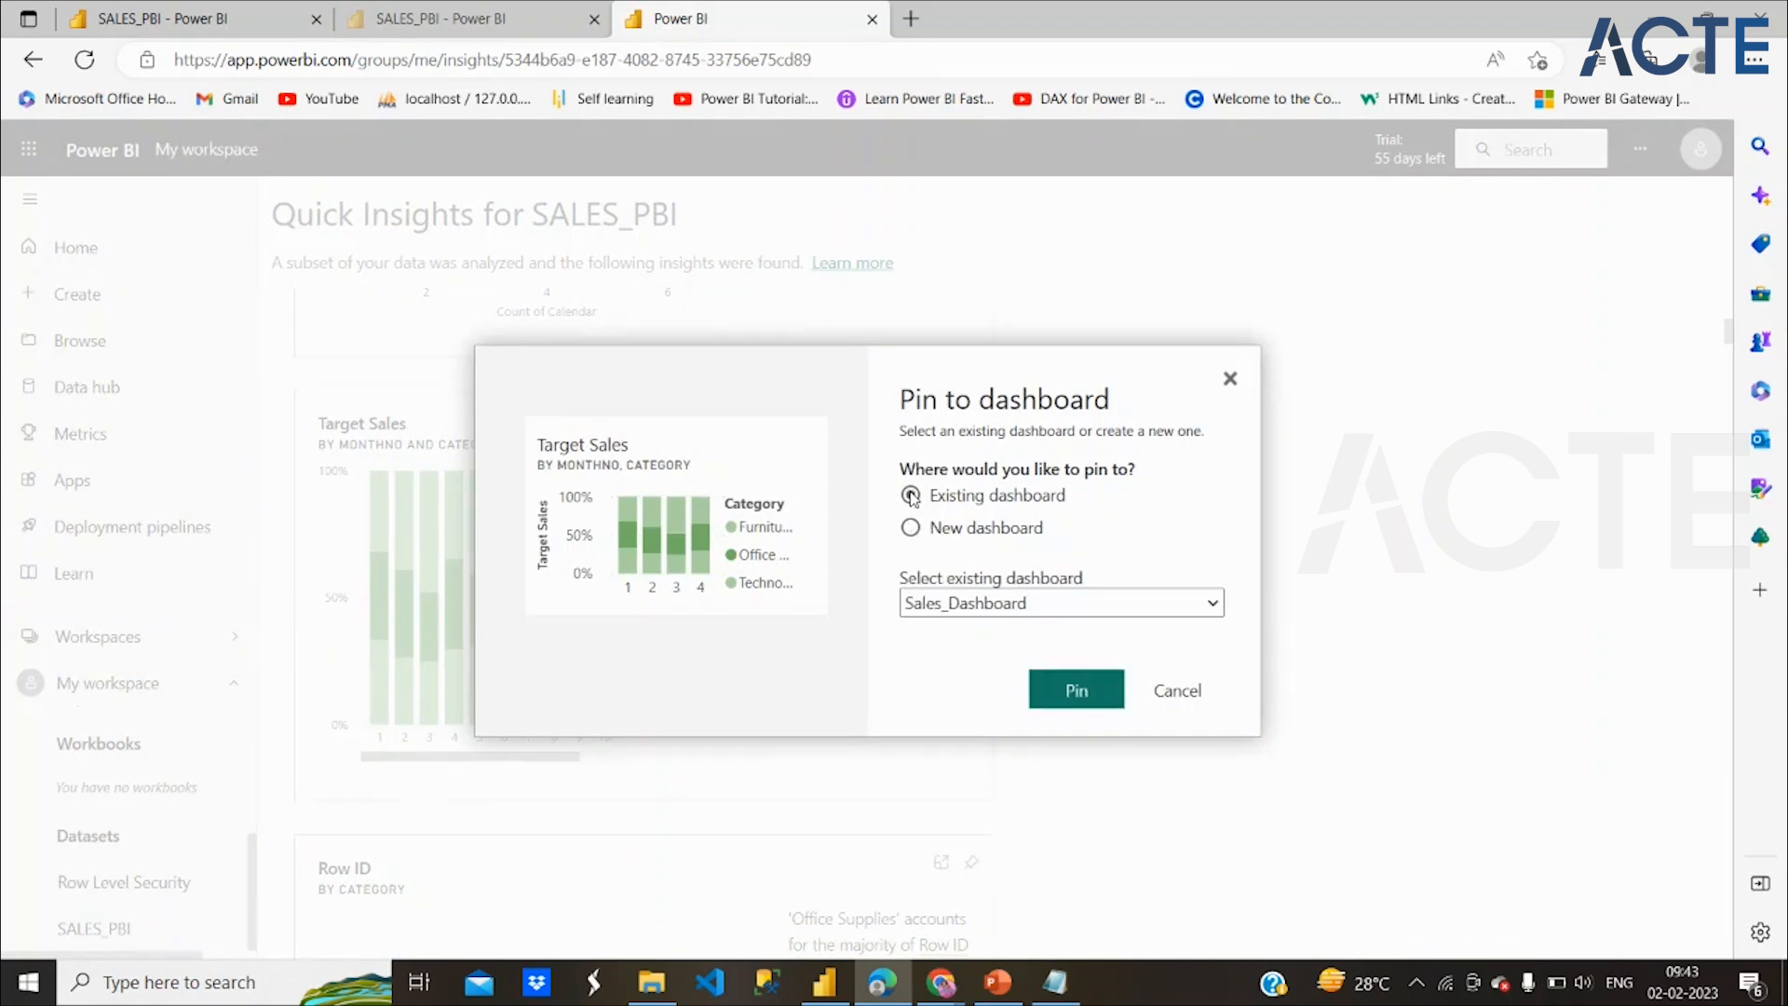
left_click(1086, 690)
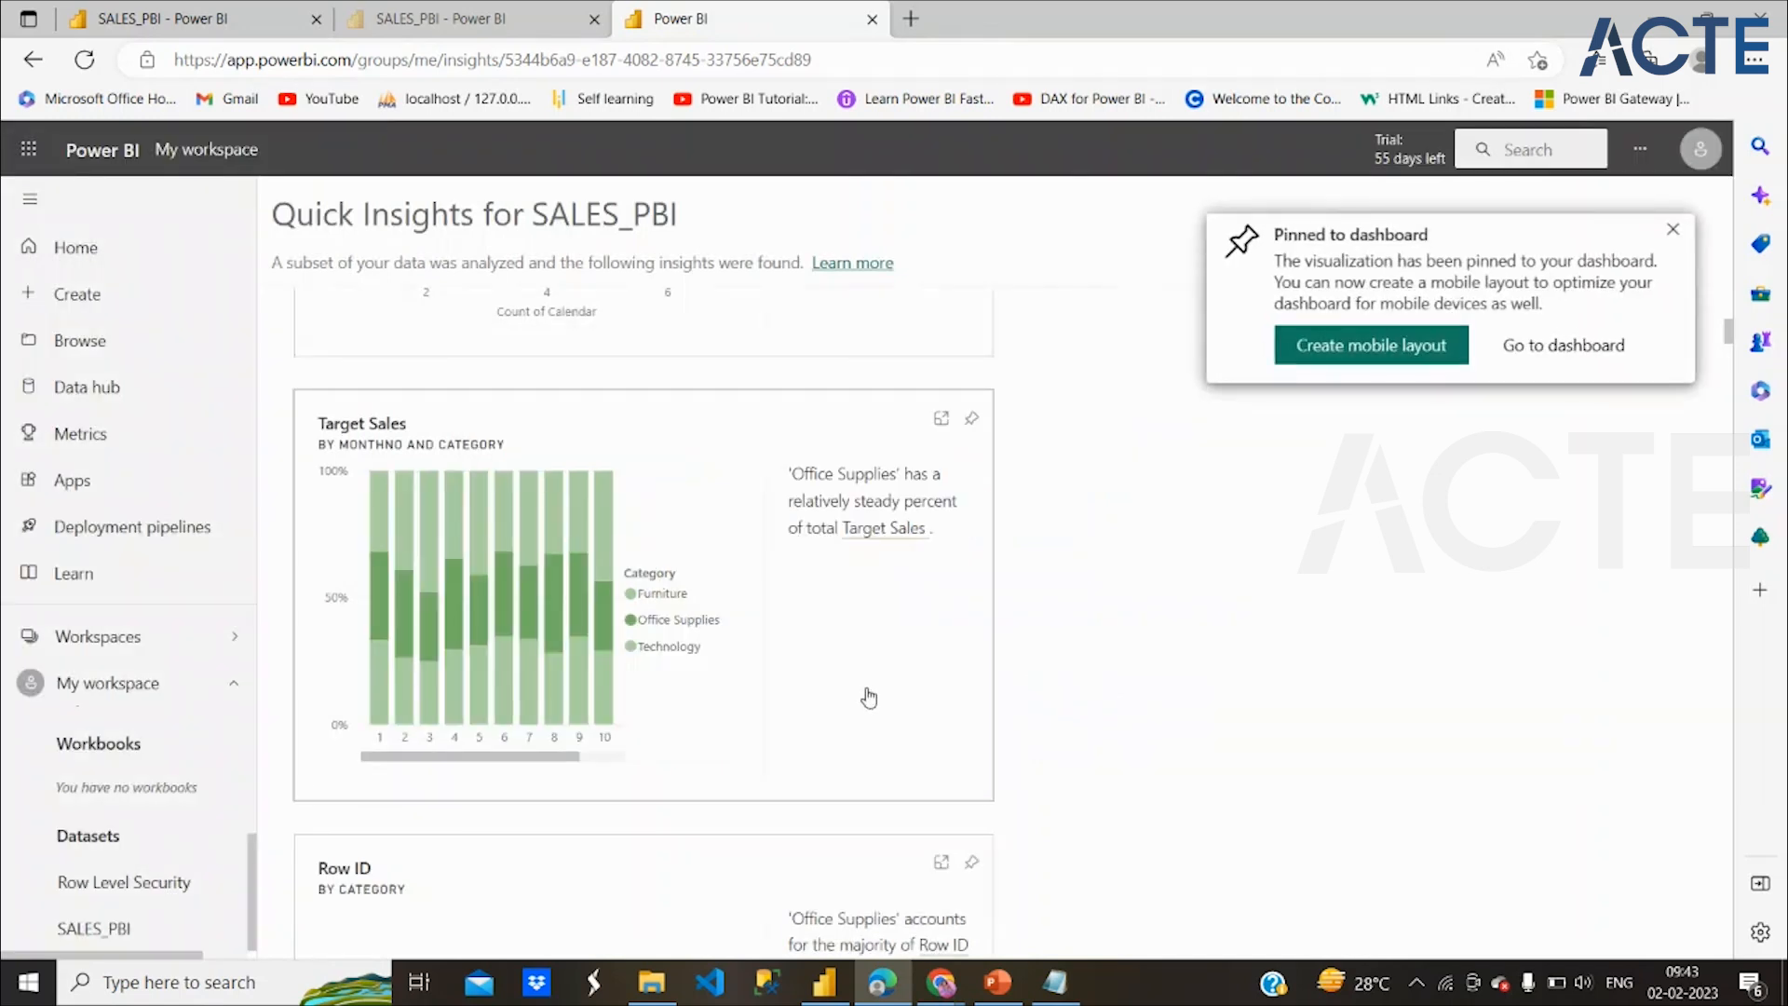
Look through the insights from Count of Returns by State to Target Sales and Row ID by Date, and check the latter's pin options
scroll(865, 700, "down", 3)
scroll(865, 700, "down", 7)
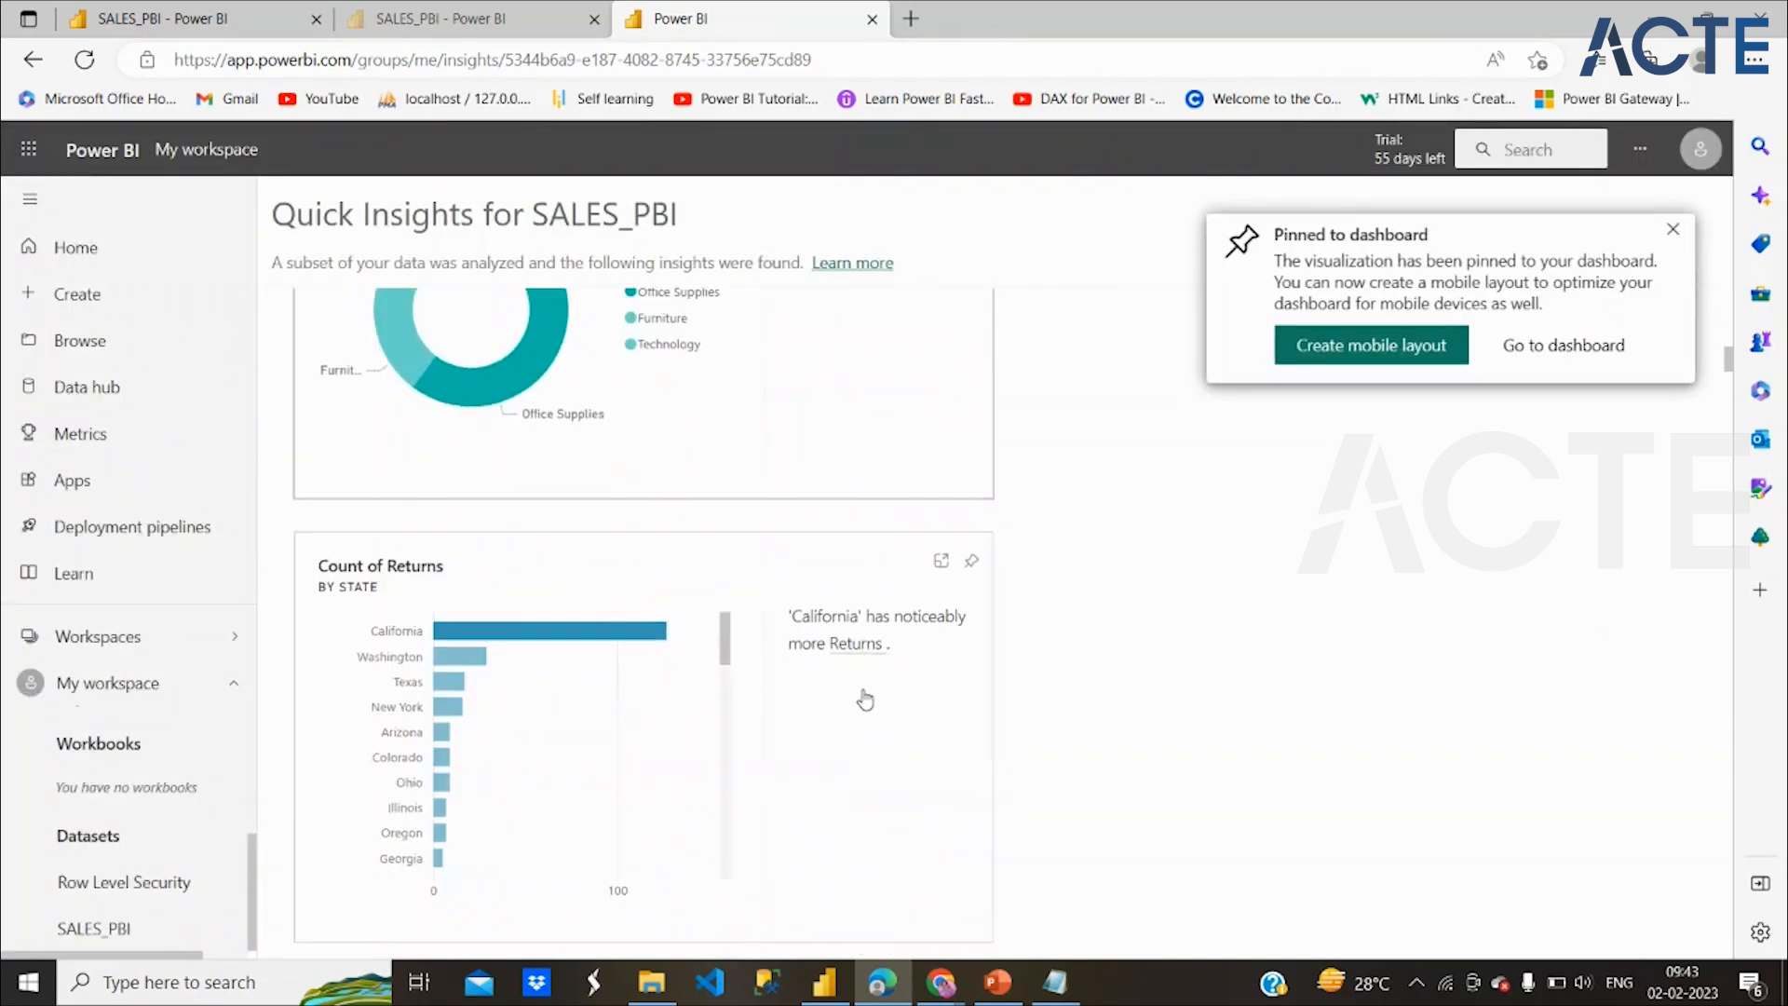
scroll(865, 701, "down", 4)
scroll(865, 700, "up", 6)
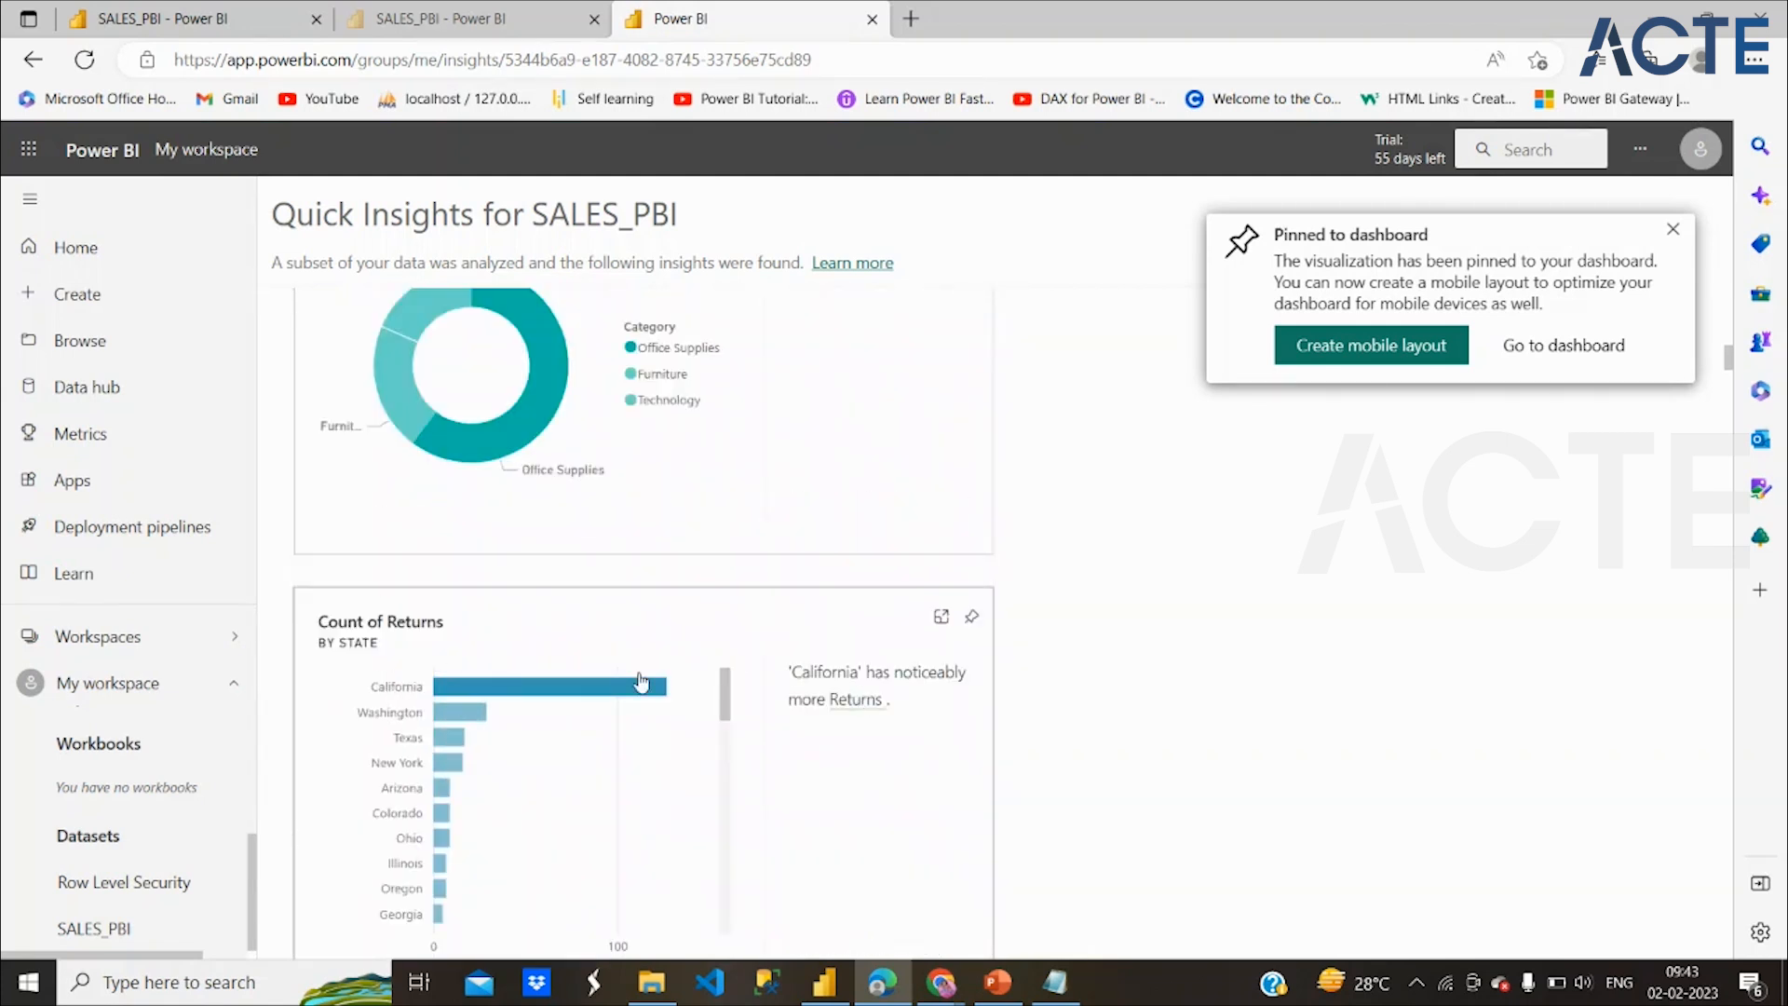
scroll(770, 857, "down", 3)
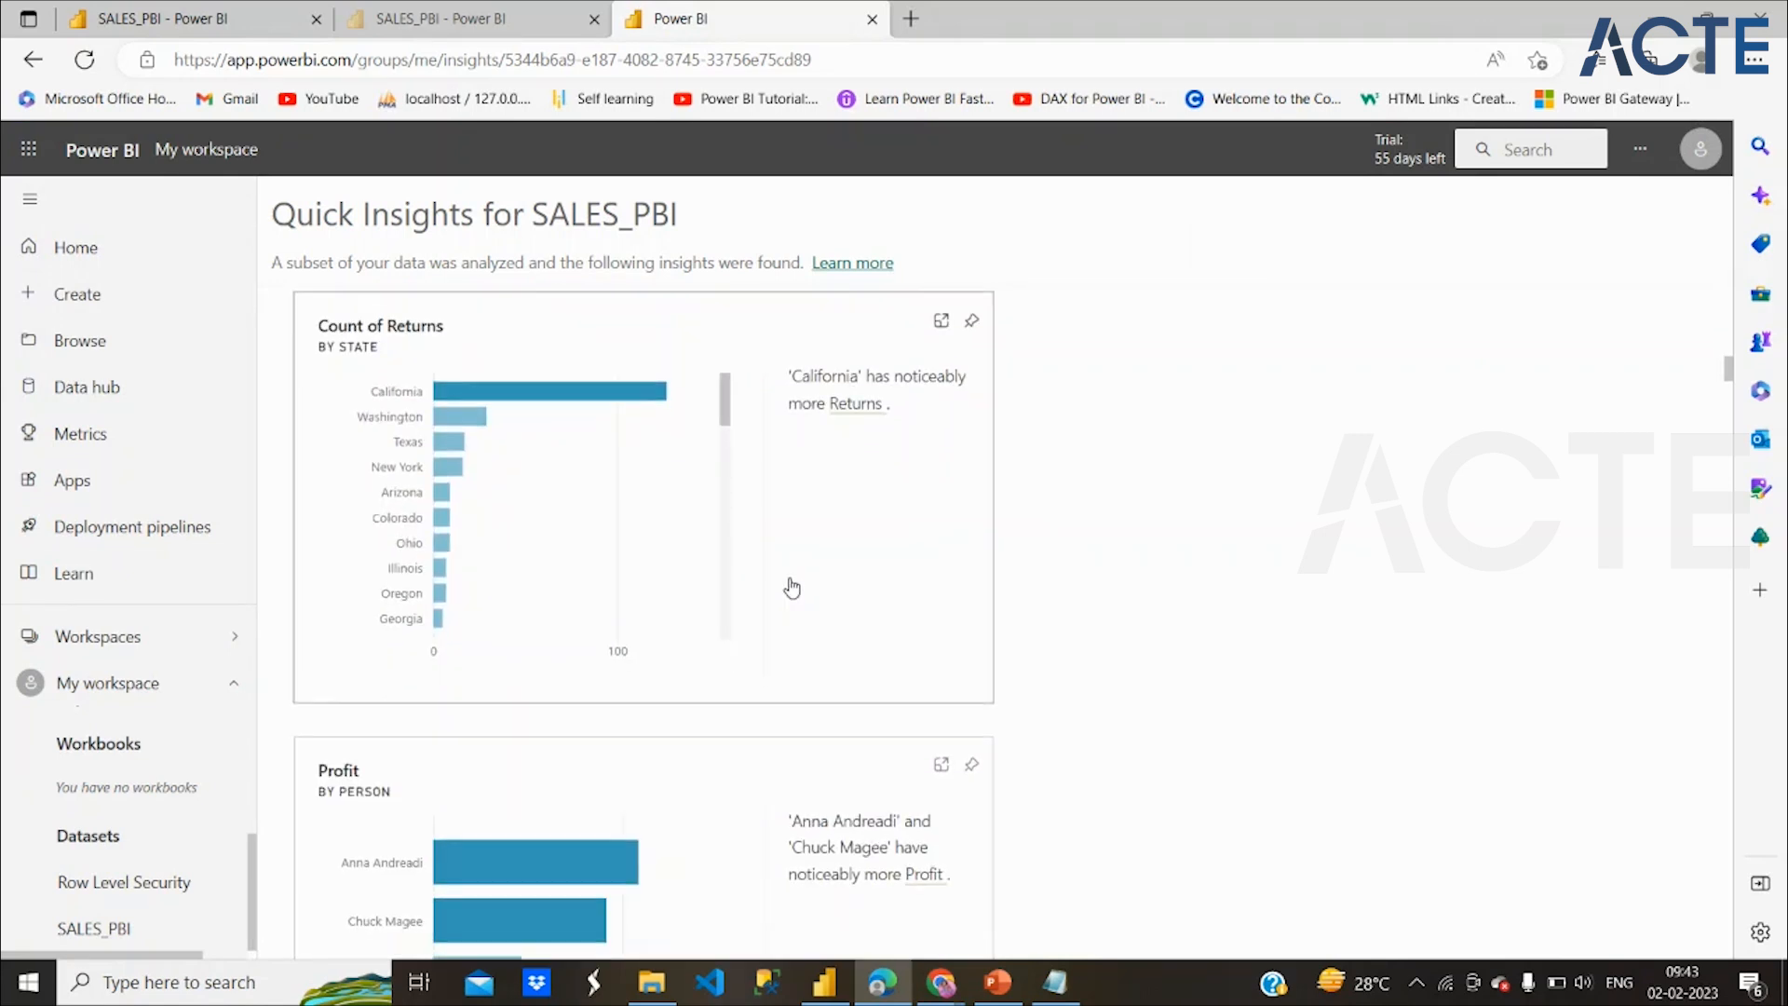
scroll(791, 587, "down", 3)
scroll(791, 587, "up", 4)
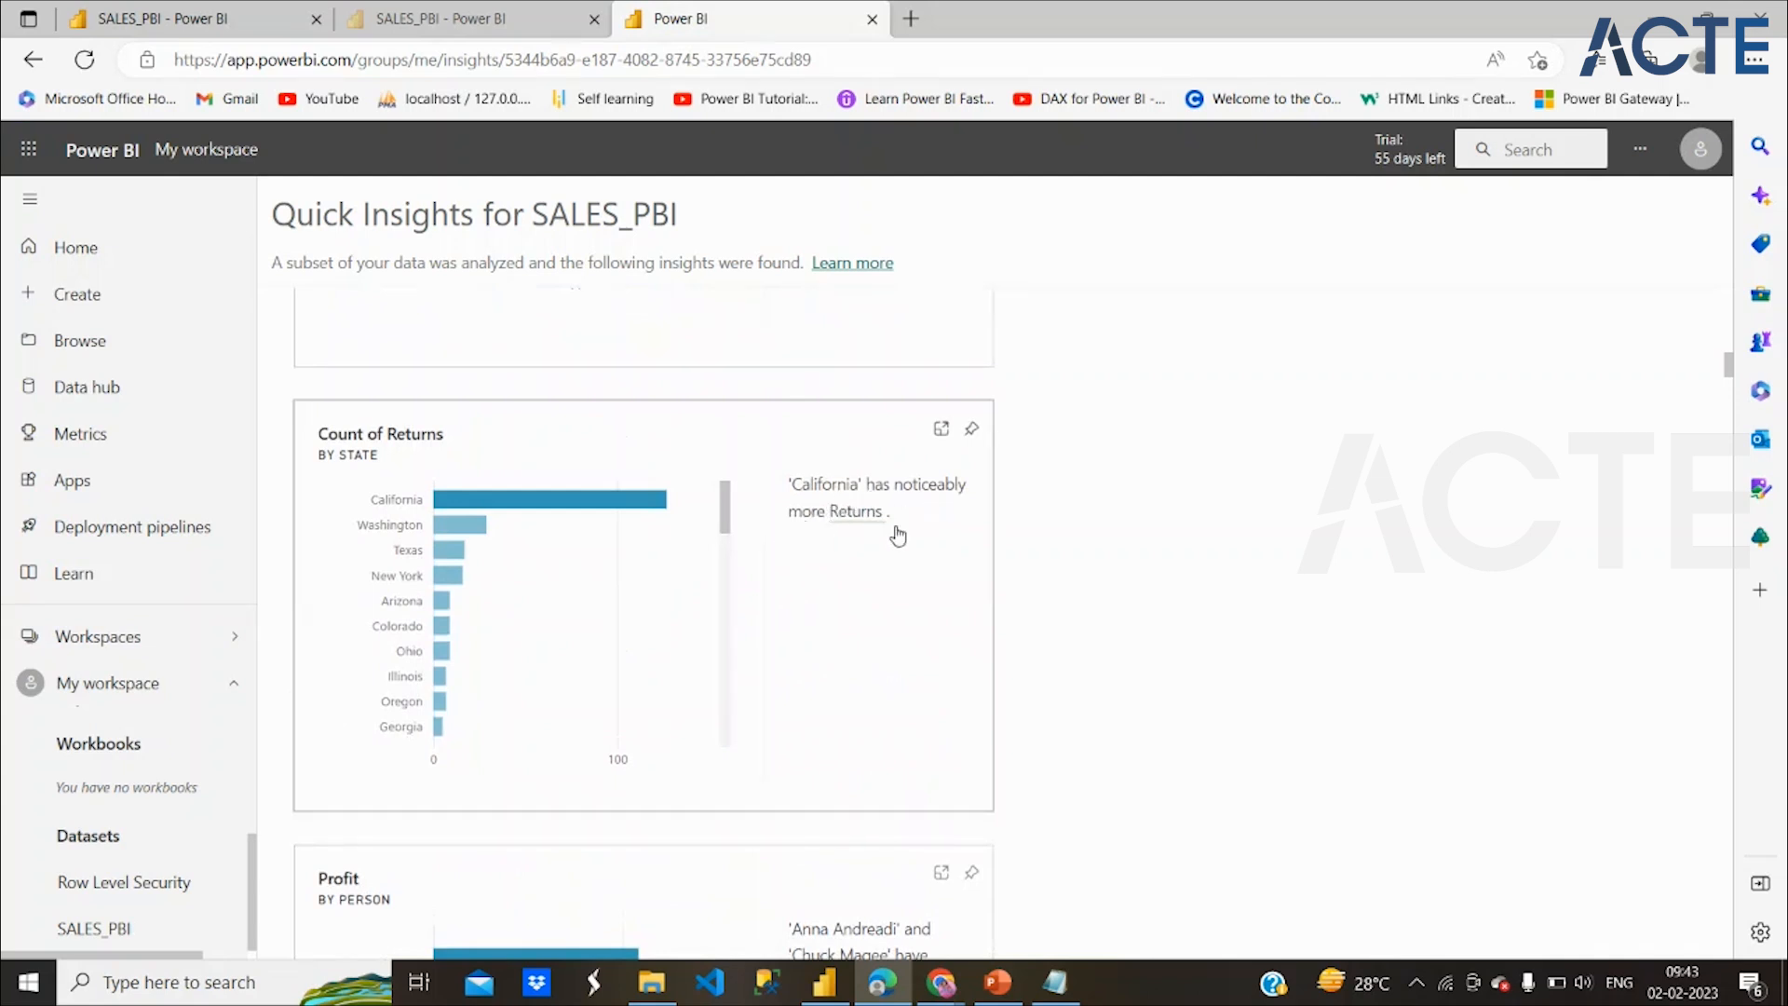
scroll(853, 532, "down", 4)
scroll(852, 781, "down", 10)
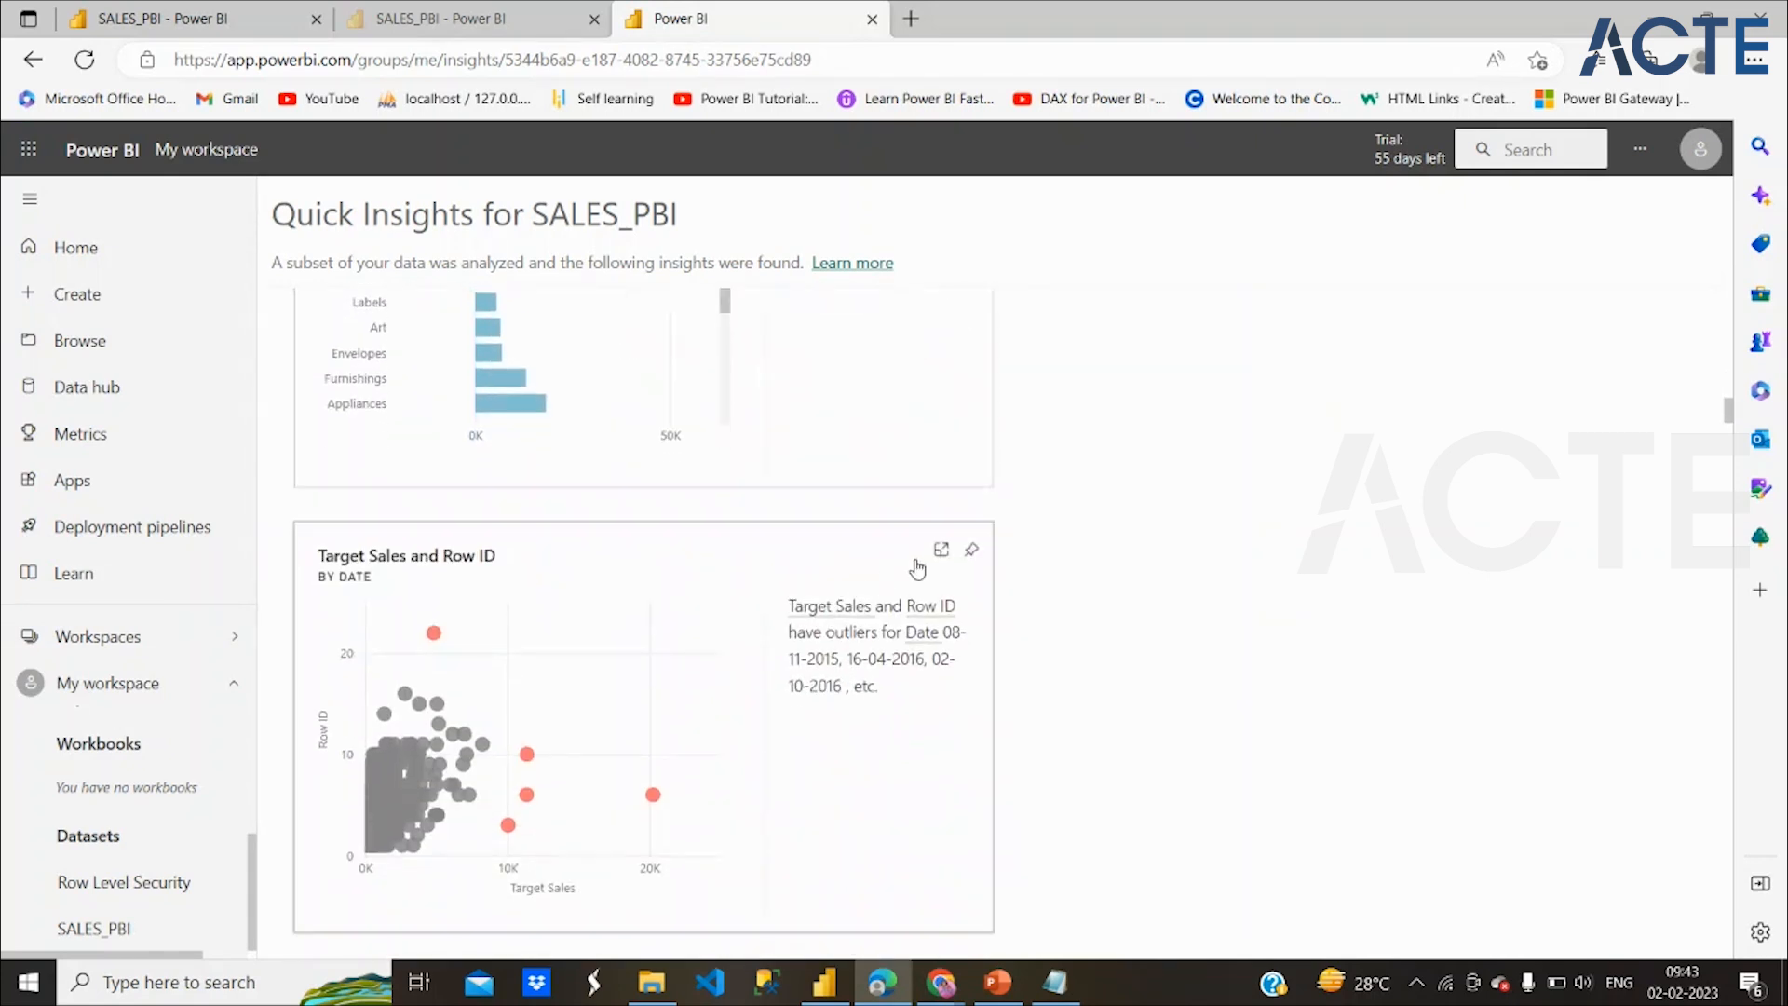
left_click(972, 556)
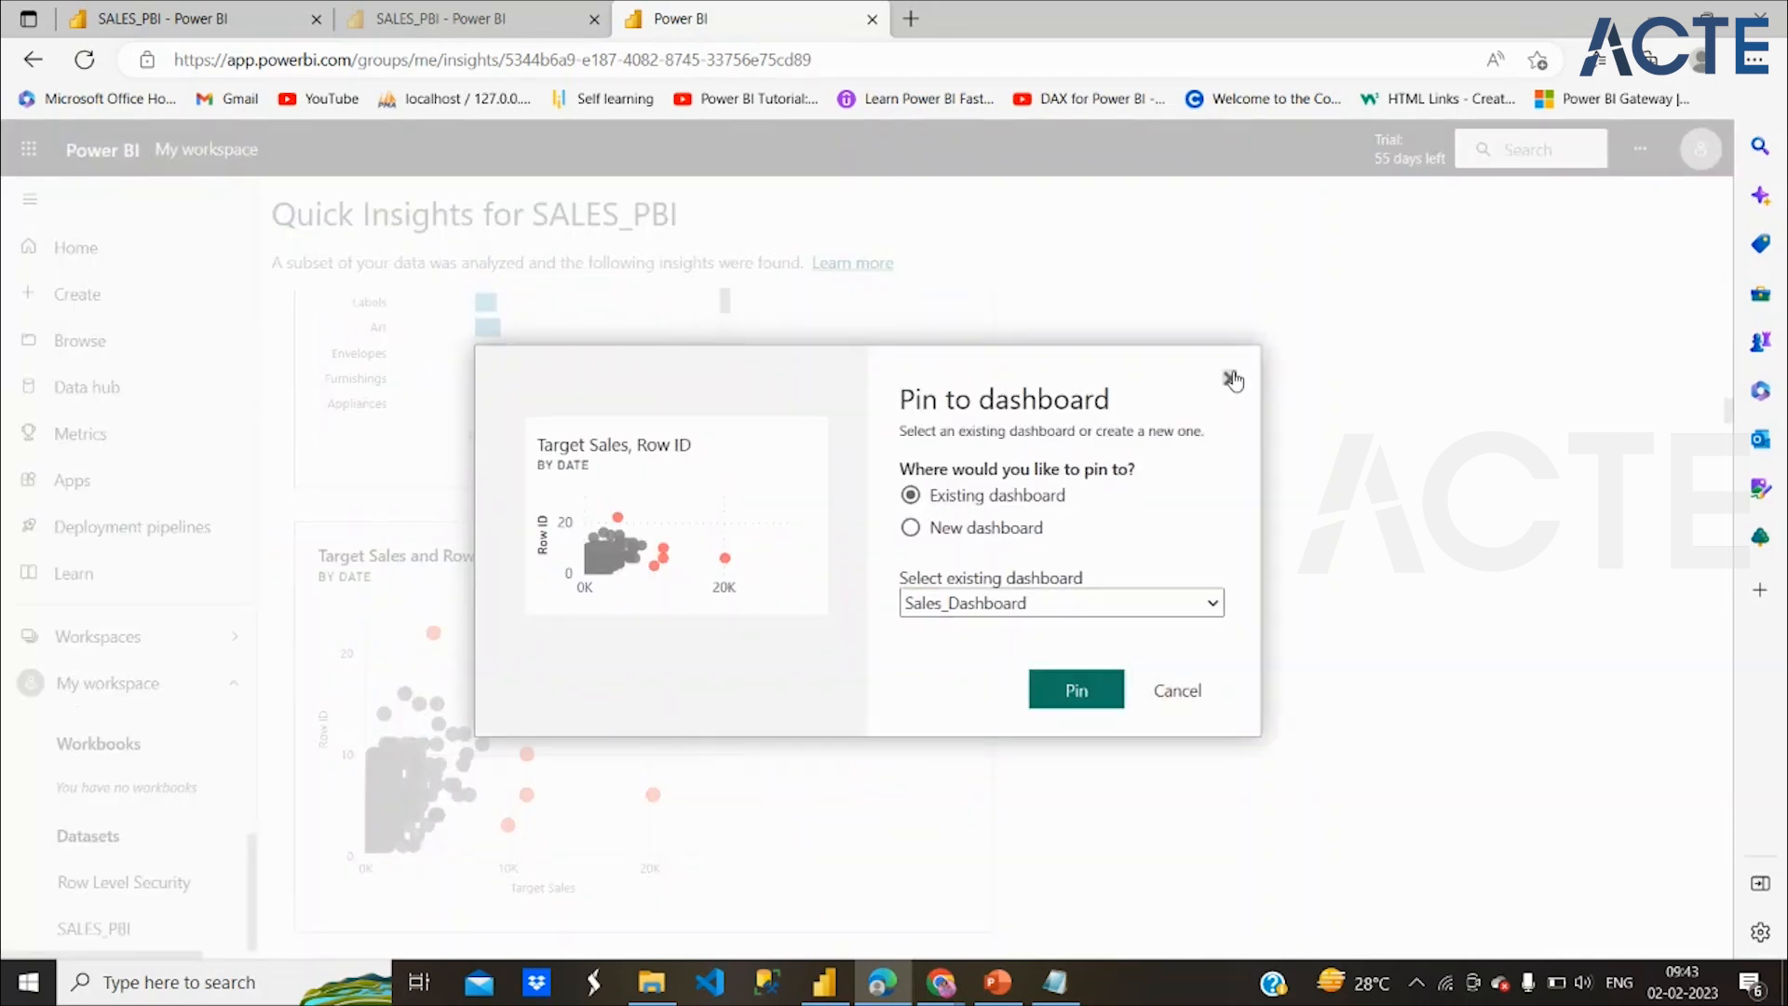
left_click(1177, 690)
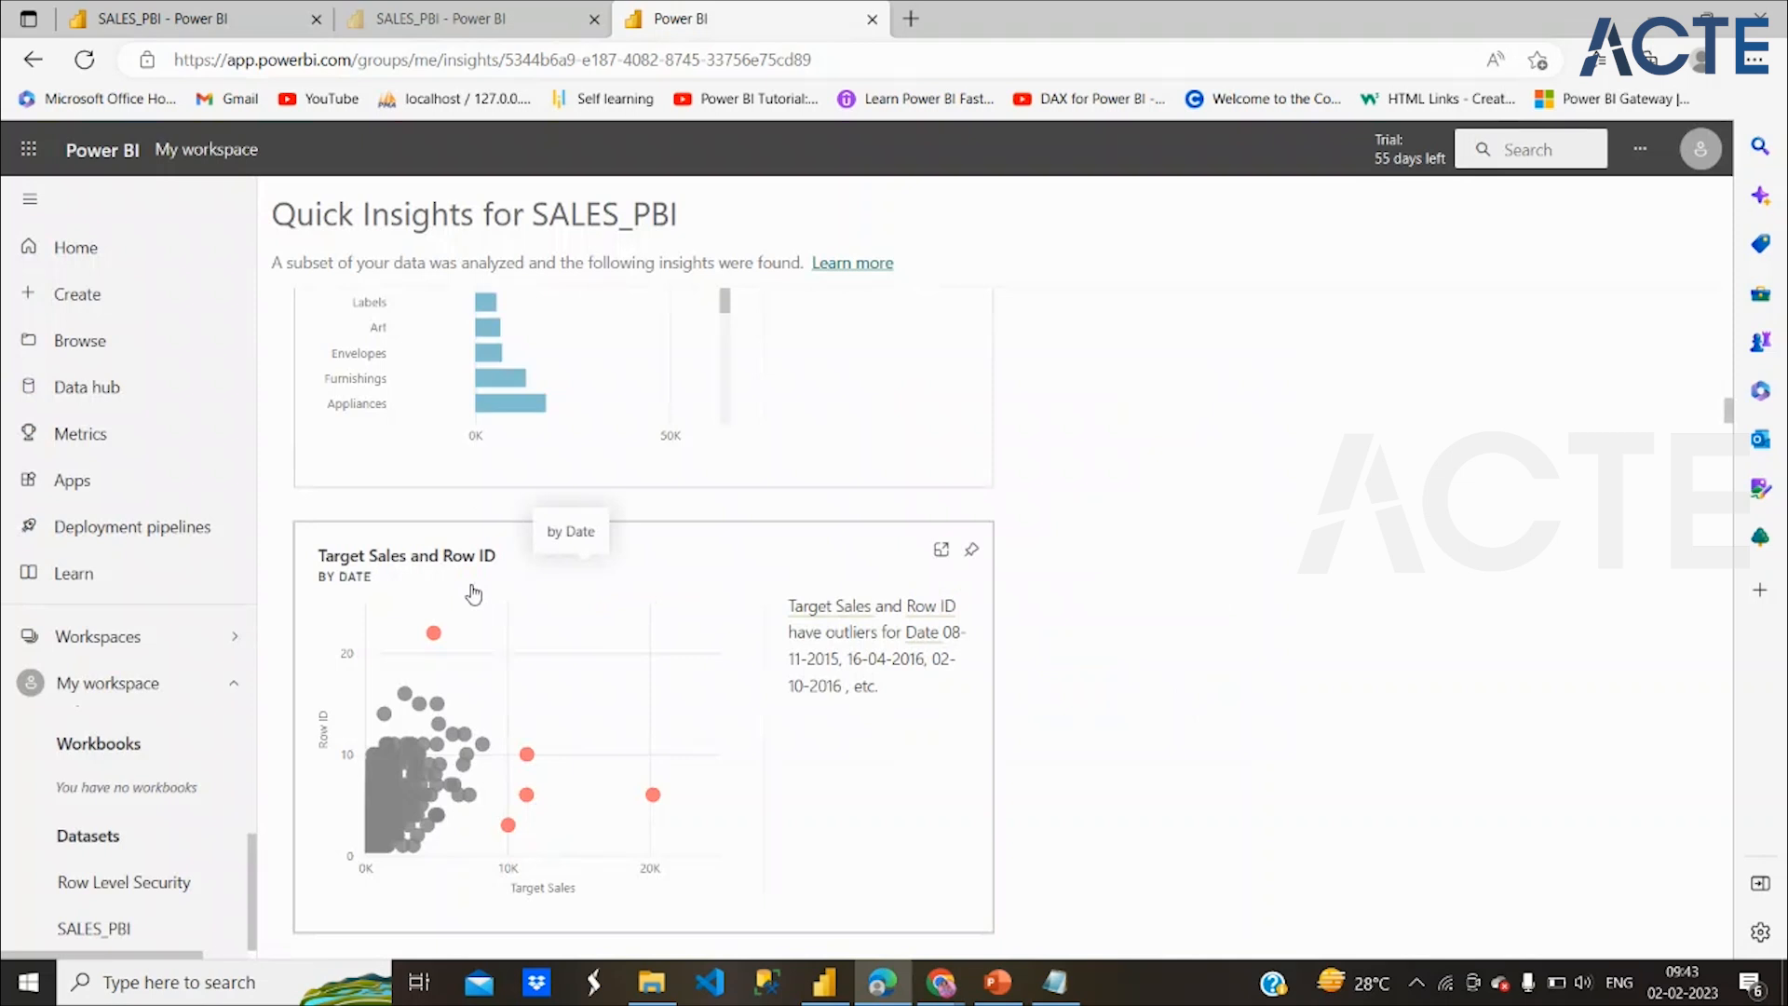
Look through the remaining quick insights, from Count of Returns by Year down to Count of Calendar by Quarter
scroll(681, 508, "down", 3)
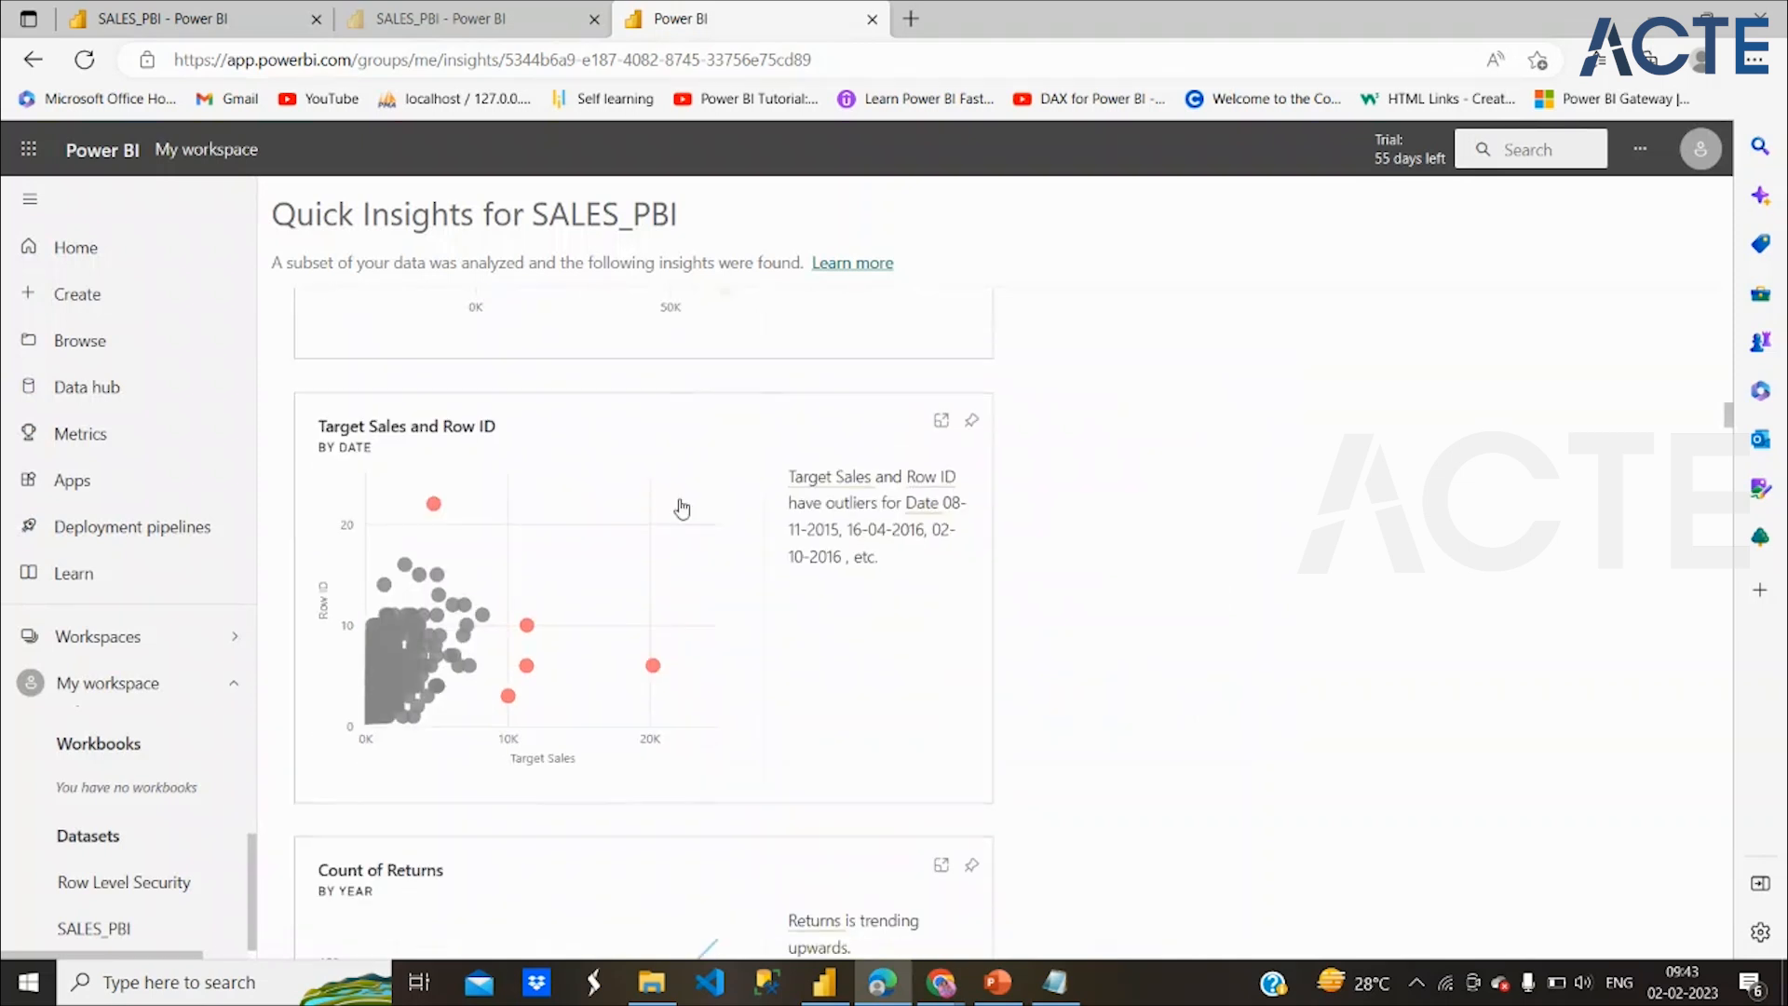
scroll(682, 507, "down", 2)
mouse_move(695, 700)
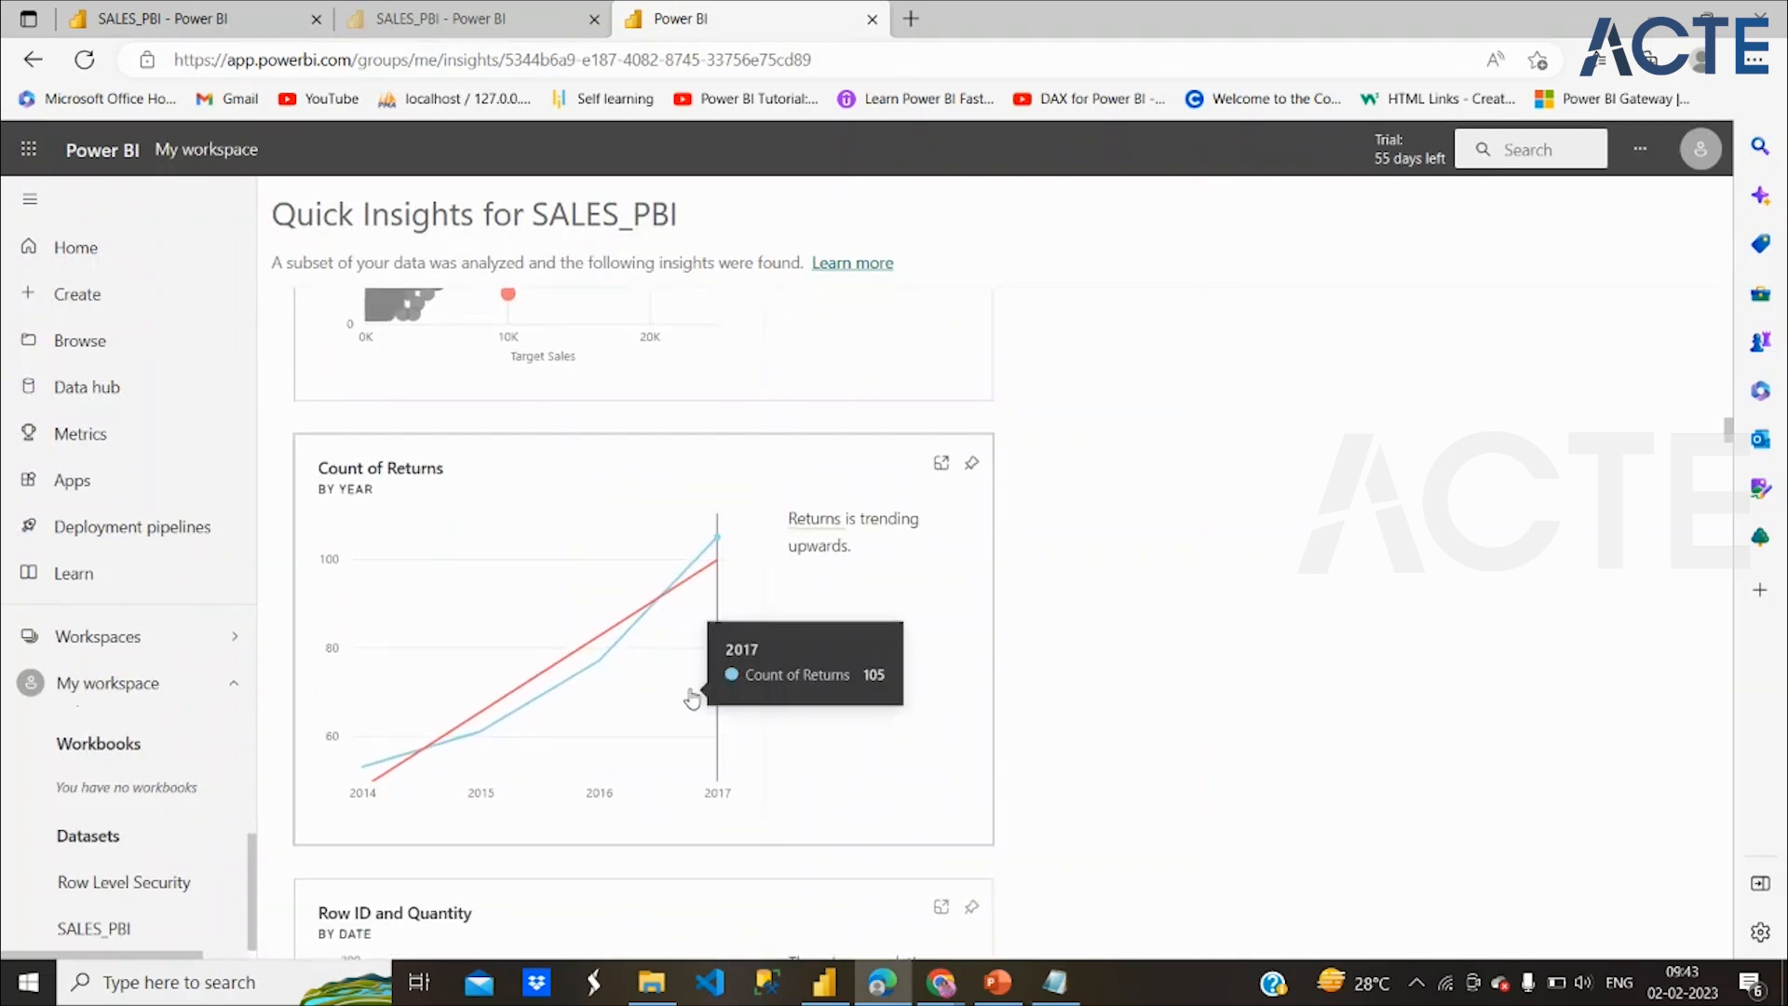
scroll(1145, 646, "down", 2)
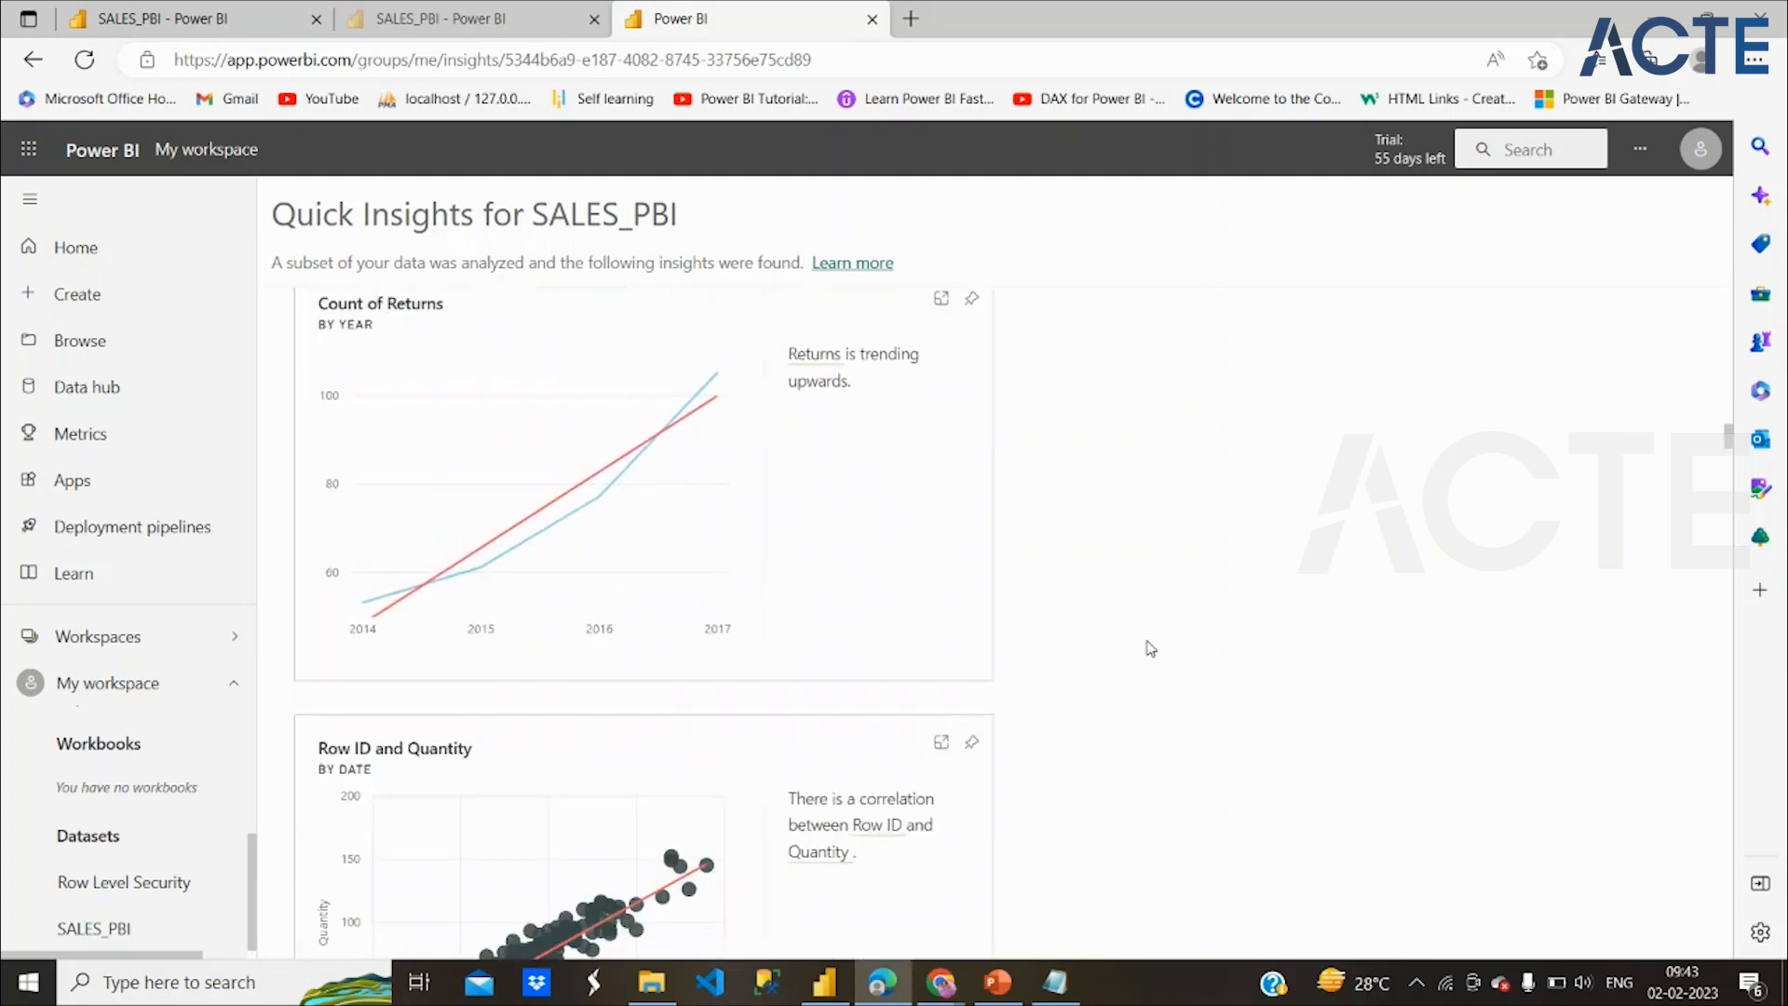
scroll(1151, 648, "down", 8)
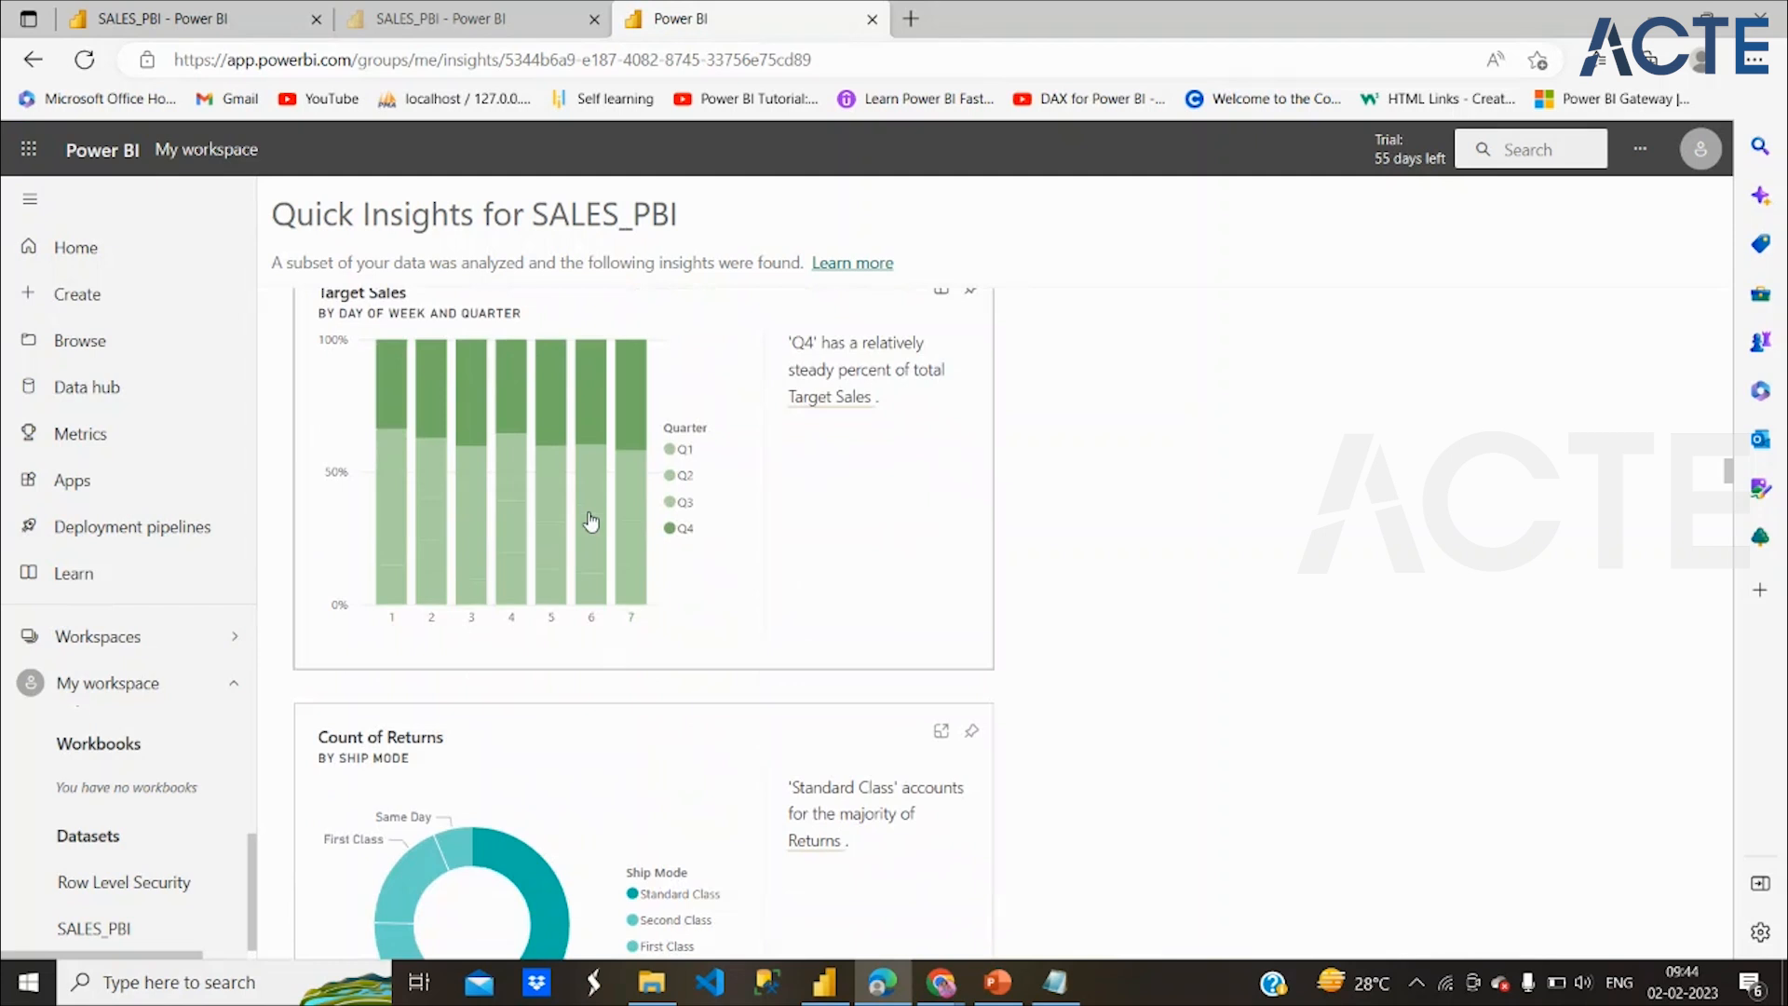
scroll(888, 641, "down", 7)
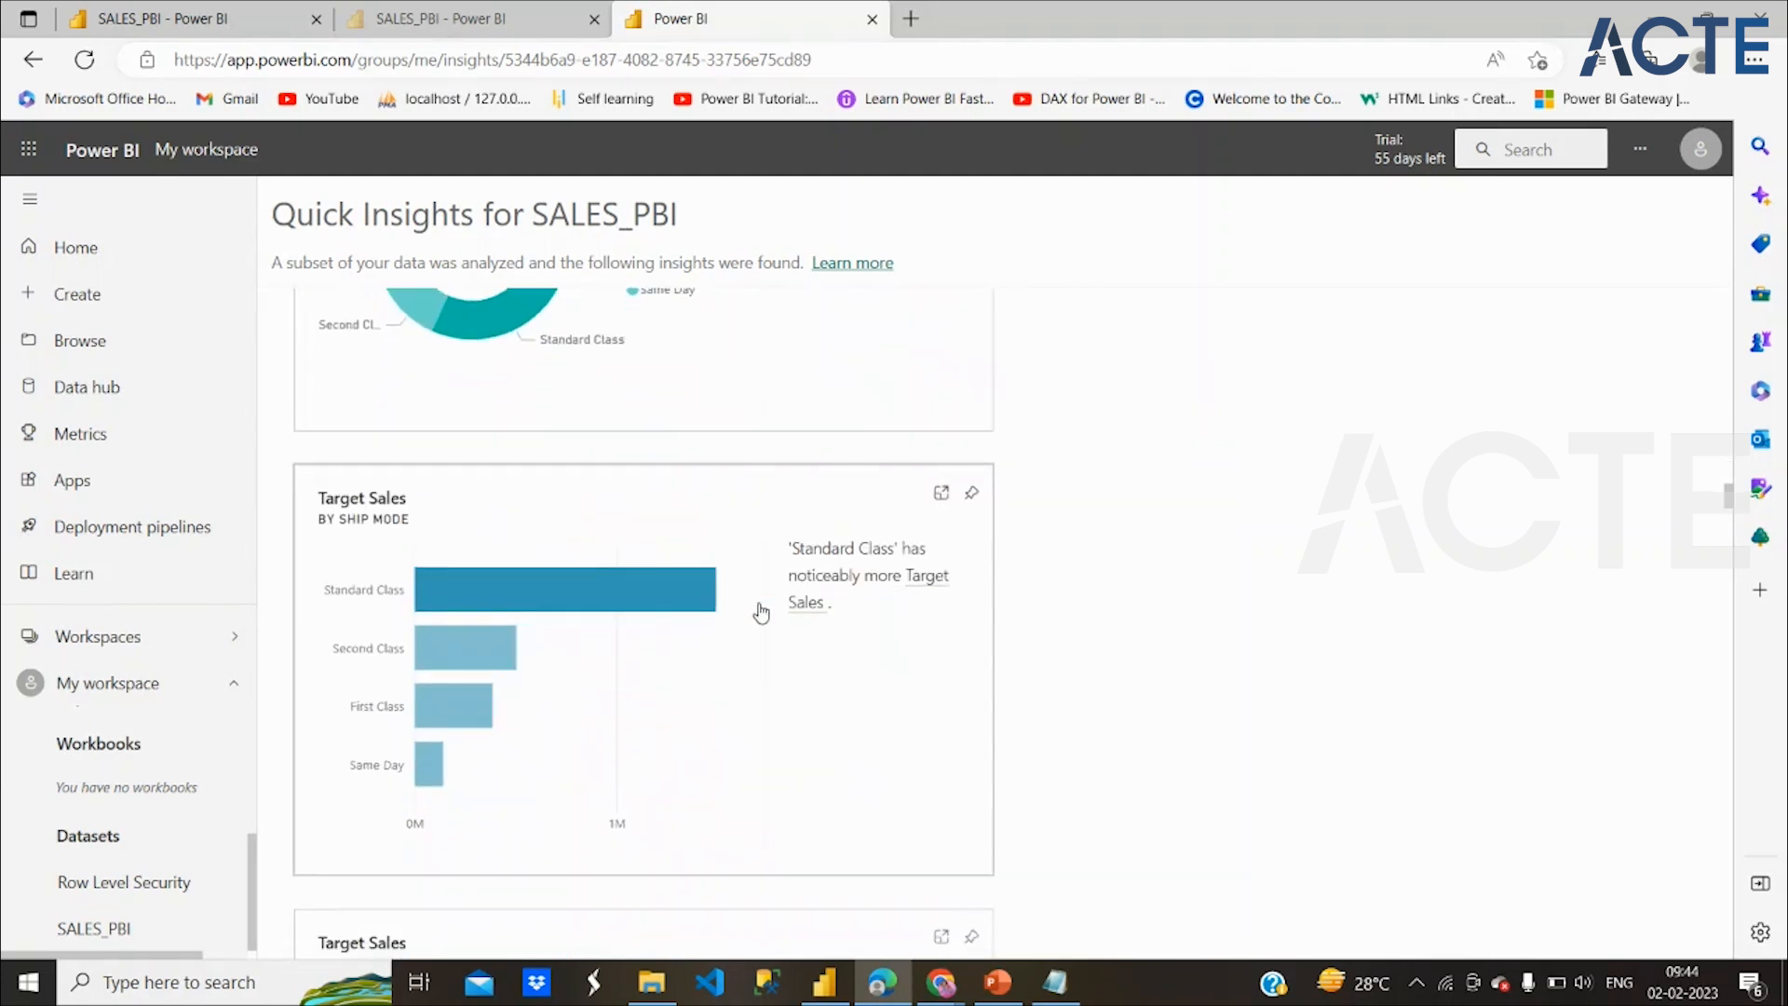
scroll(761, 612, "down", 15)
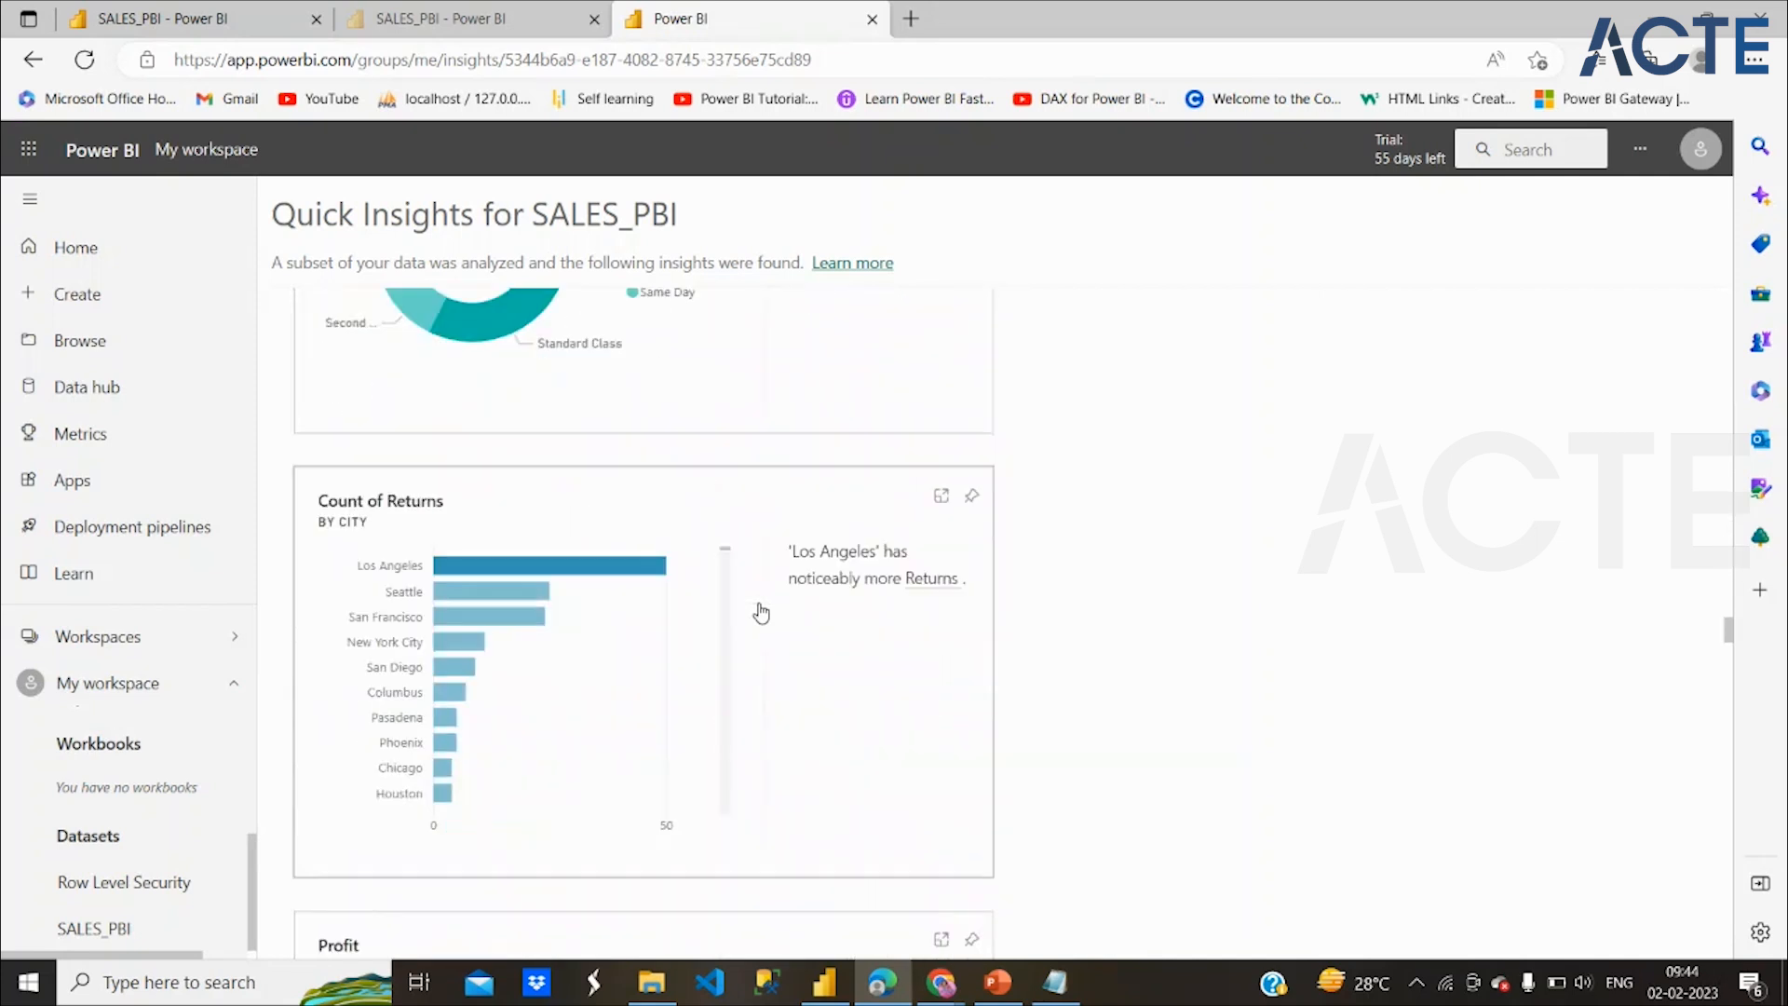
scroll(761, 612, "down", 10)
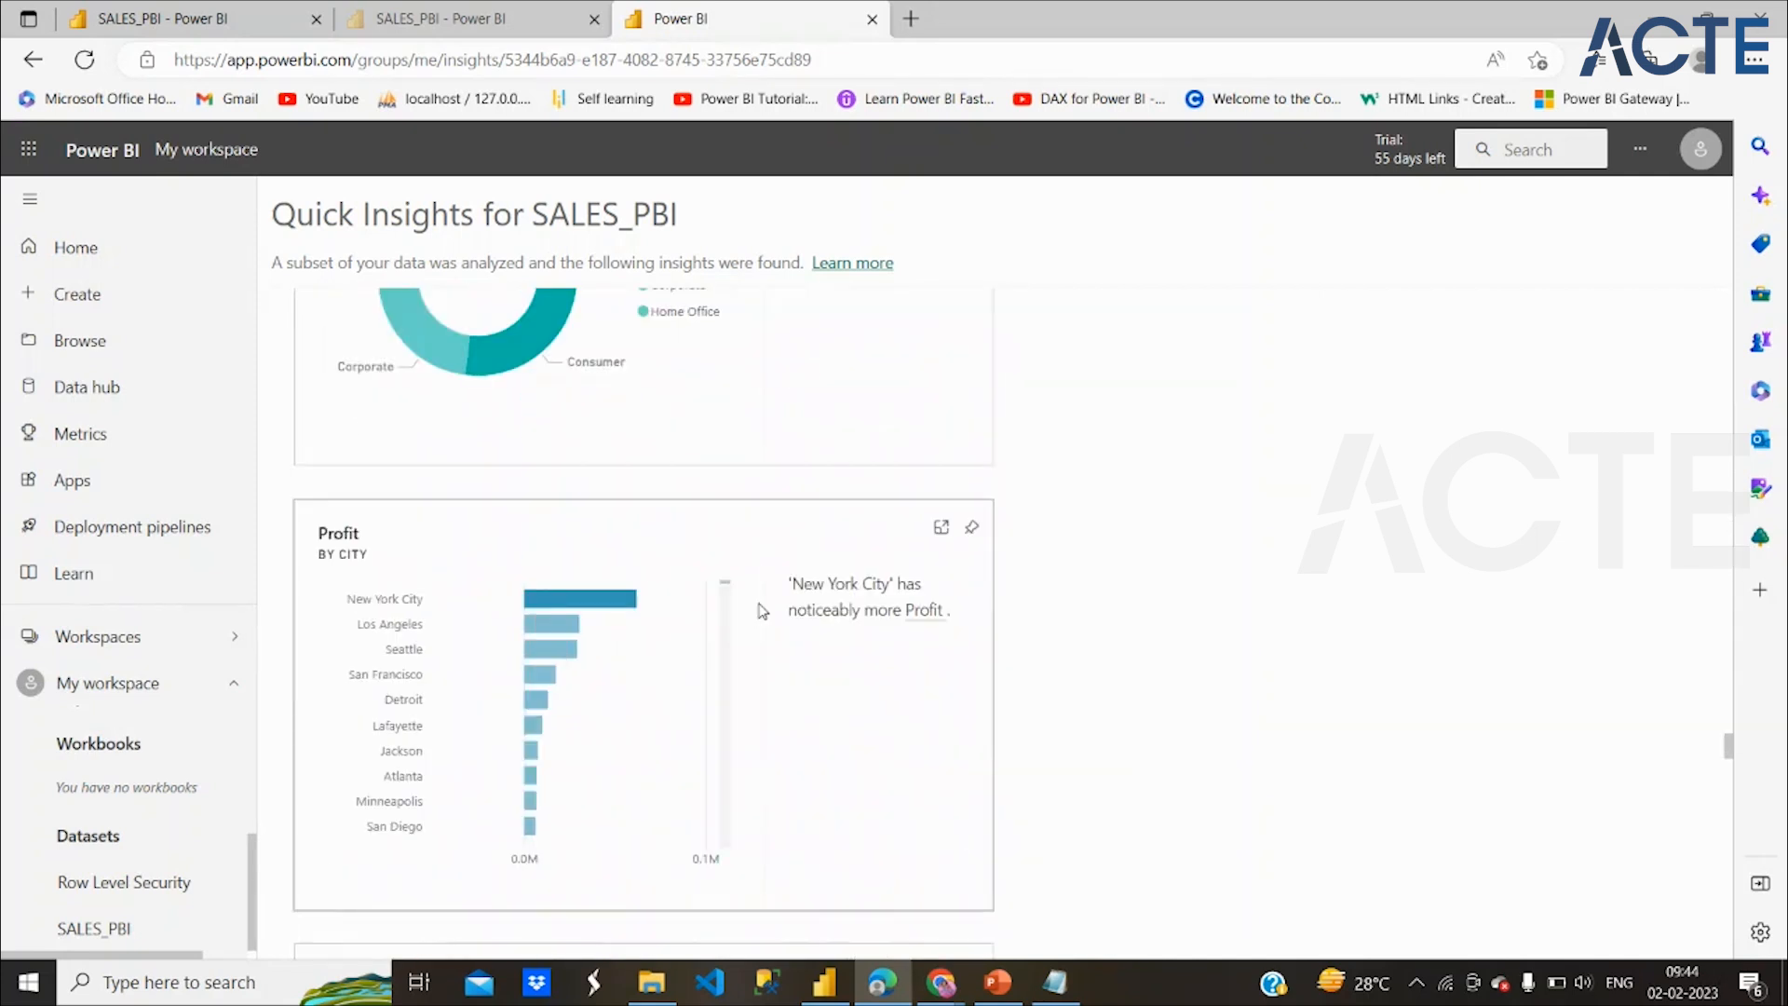
scroll(761, 612, "up", 10)
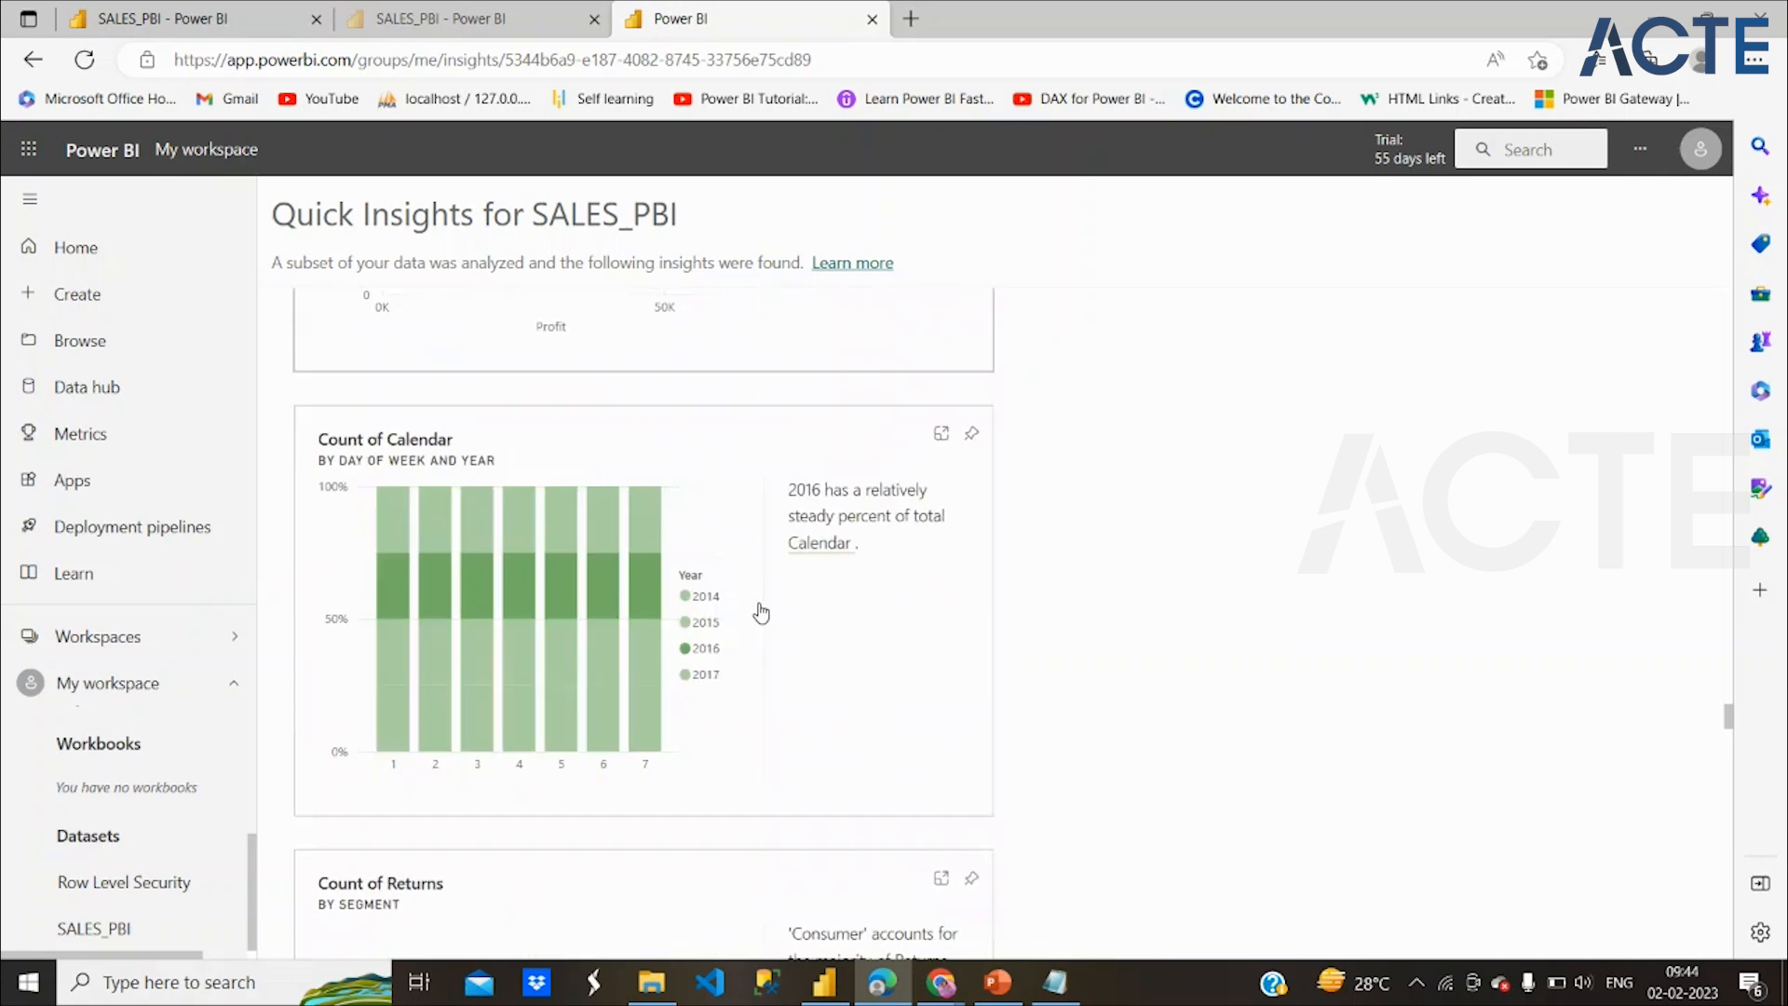
scroll(760, 612, "down", 10)
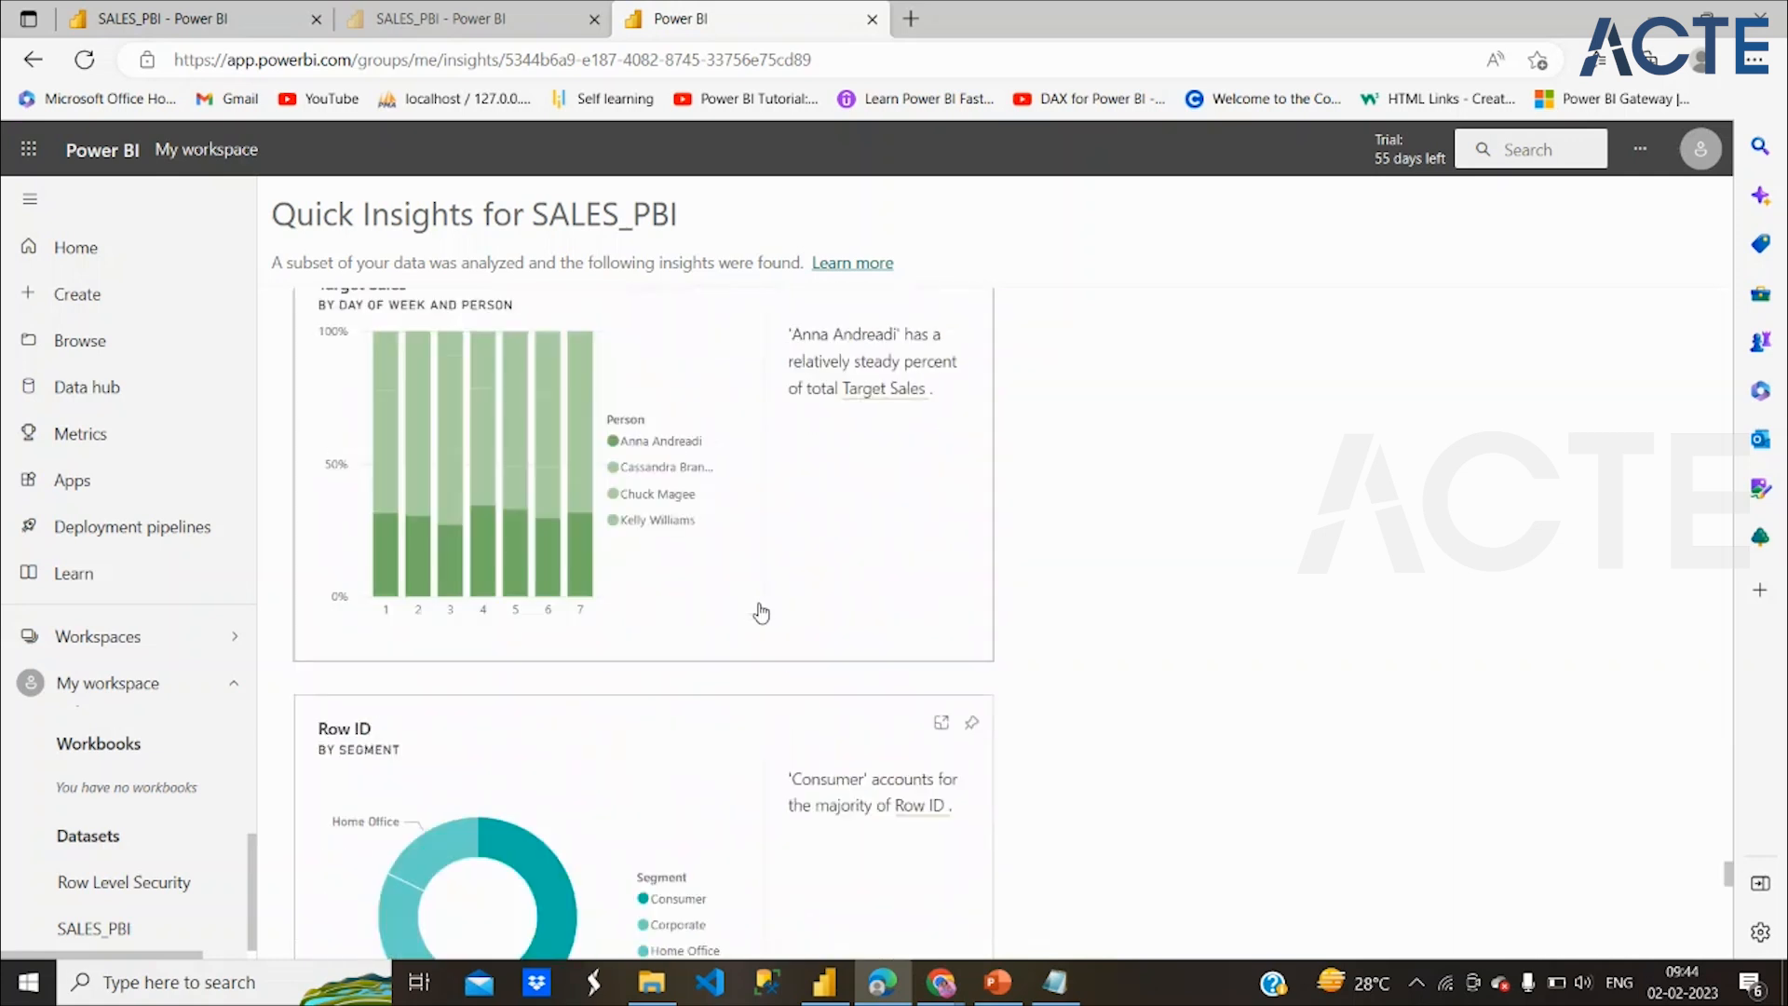
scroll(761, 612, "down", 5)
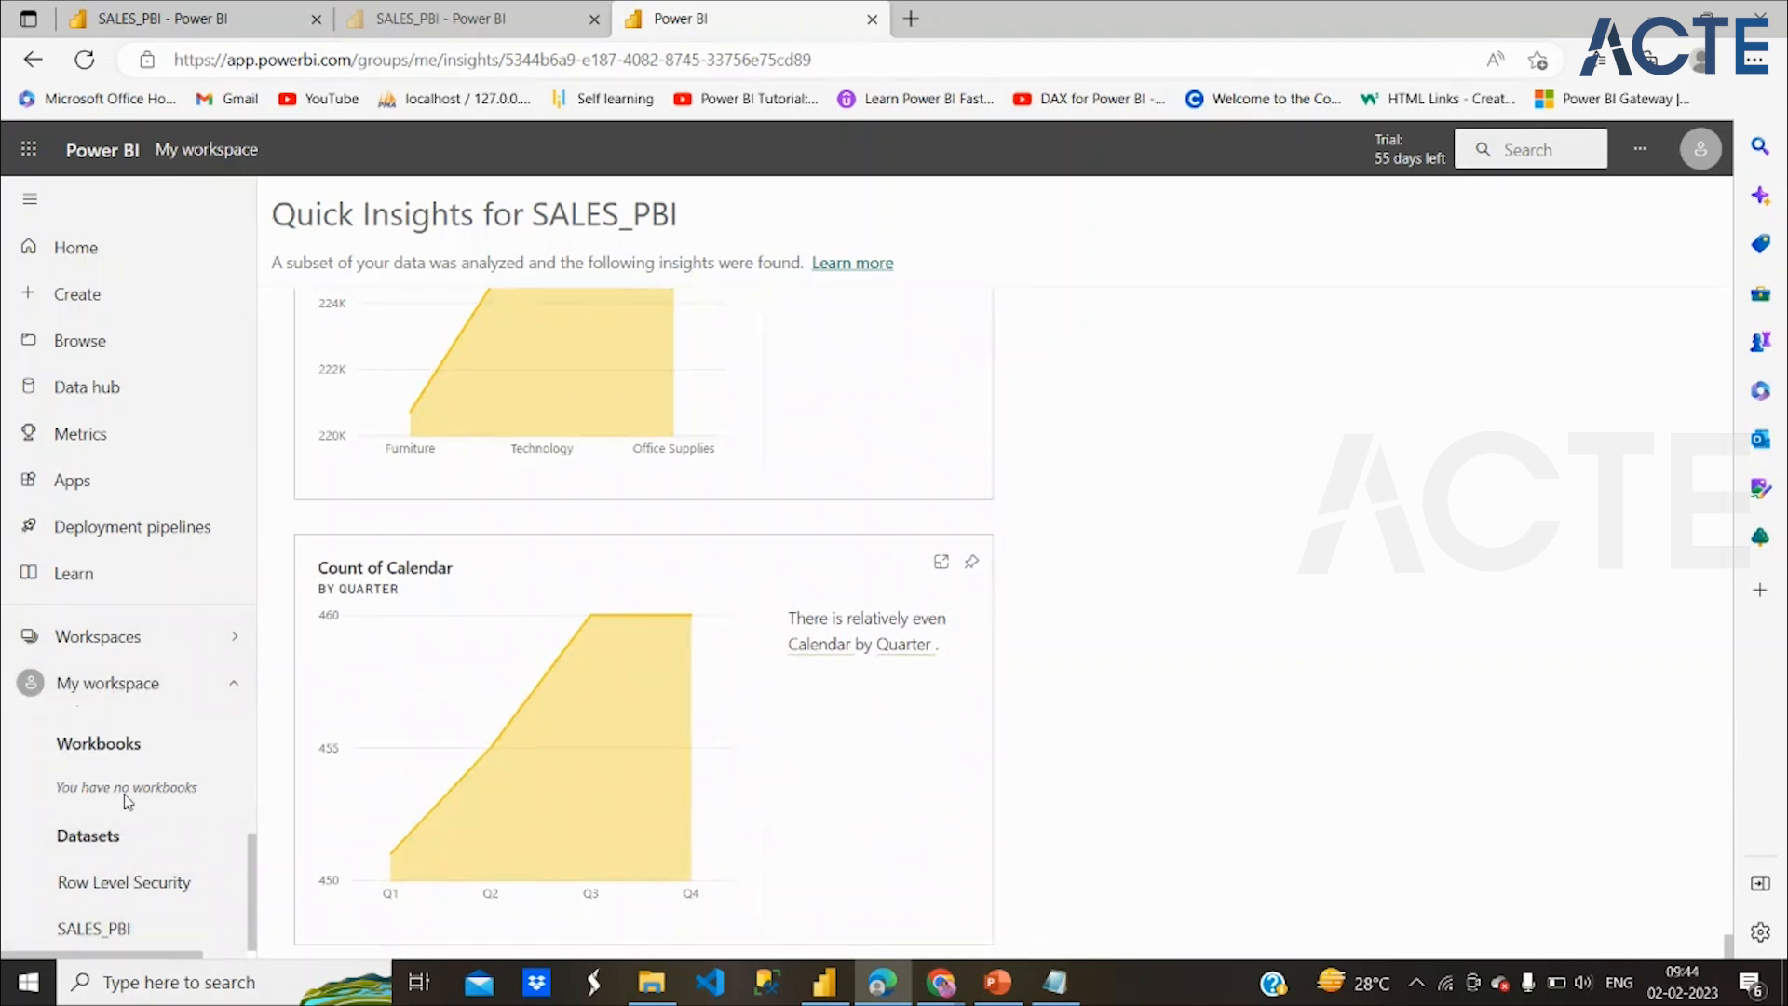
Open Sales_Dashboard from the dashboards in My workspace
left_click(223, 687)
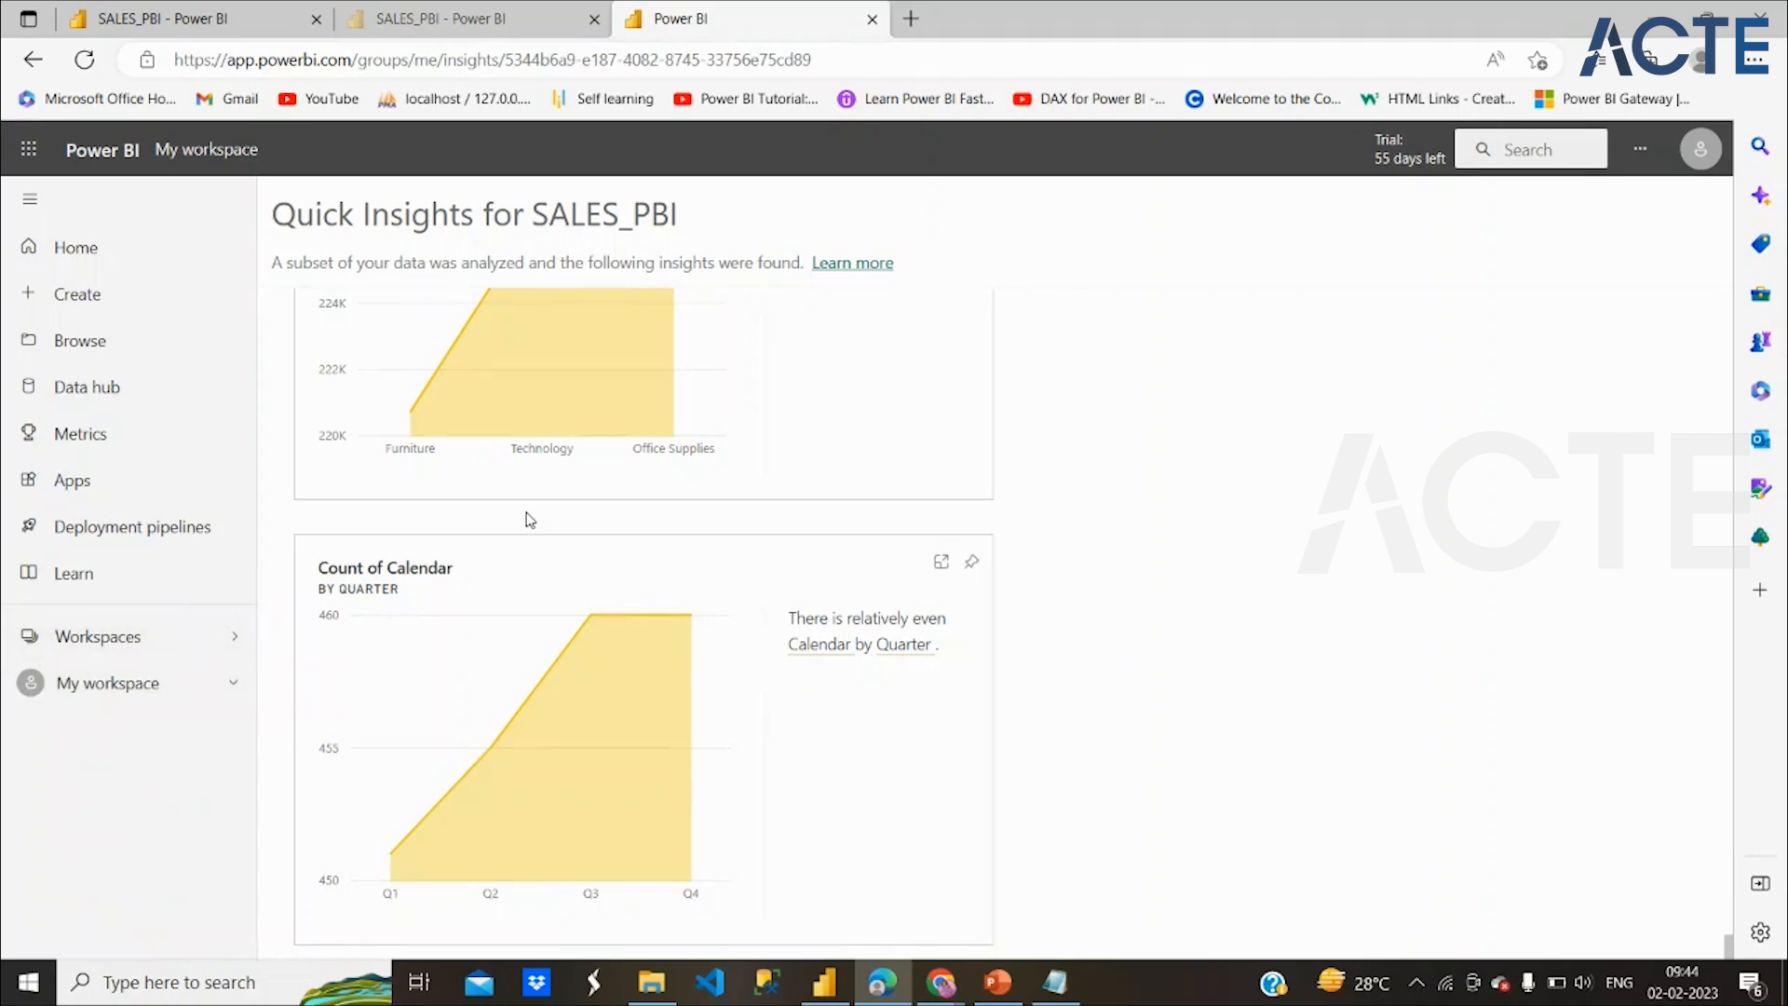
scroll(526, 519, "up", 10)
scroll(528, 522, "up", 10)
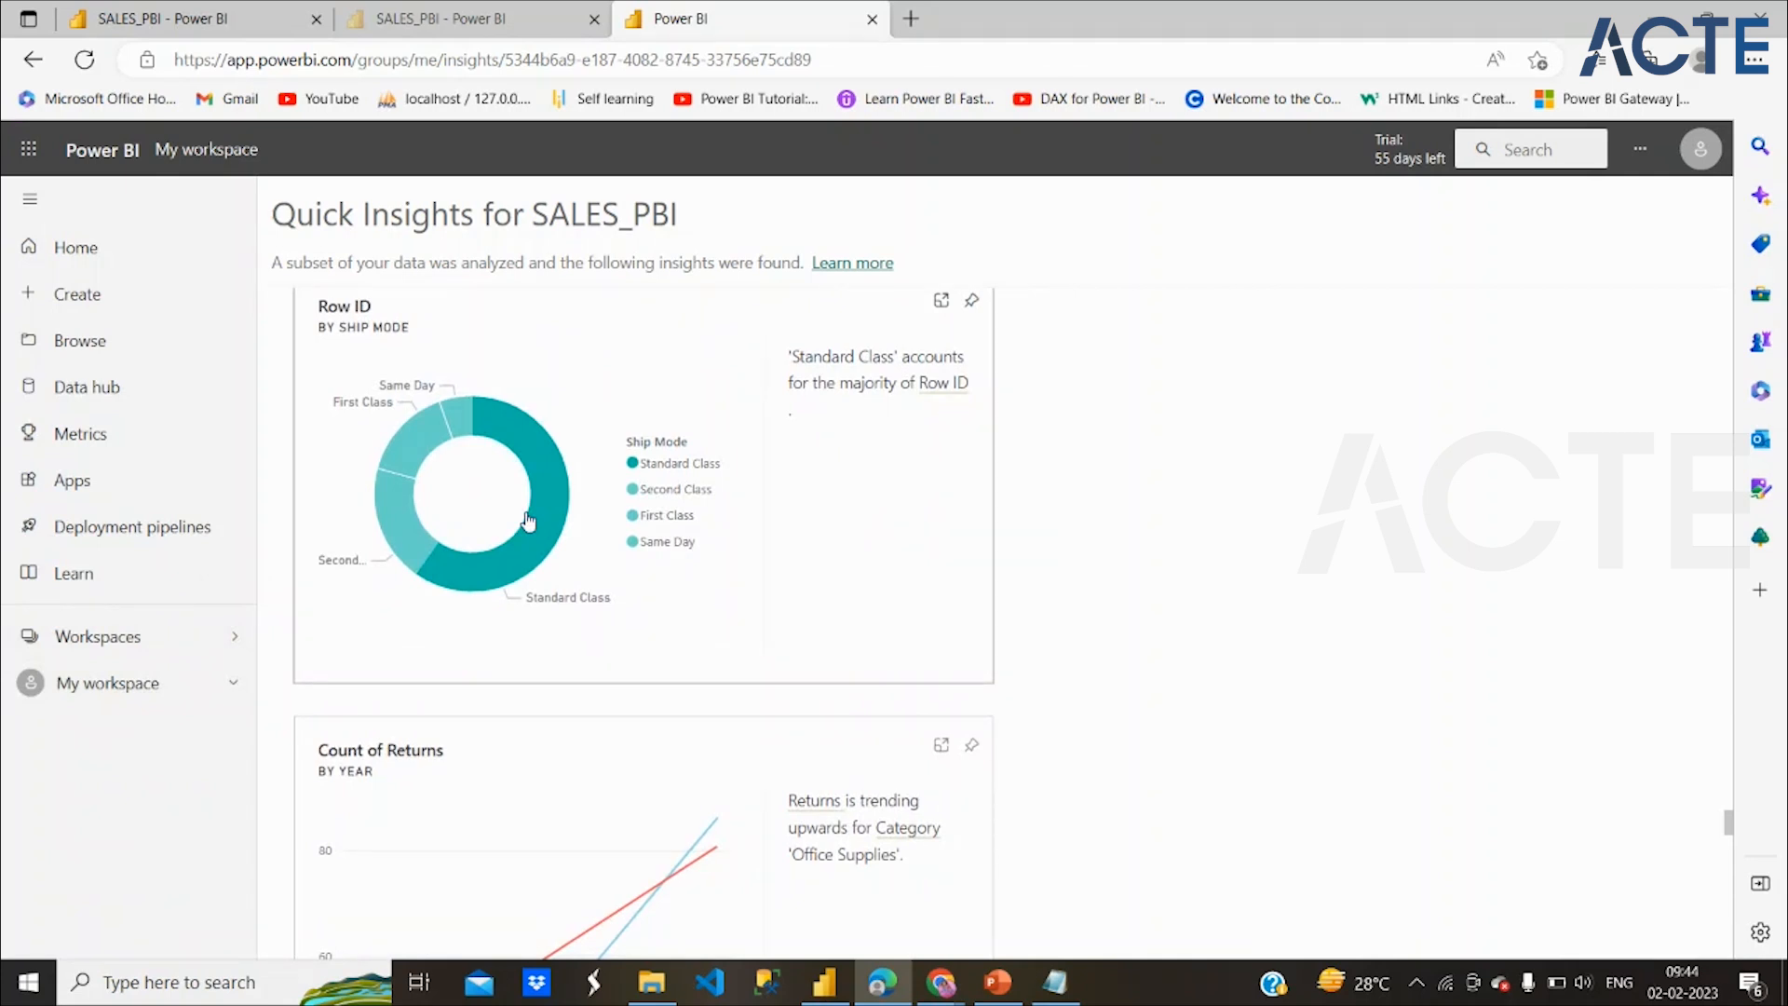
left_click(223, 686)
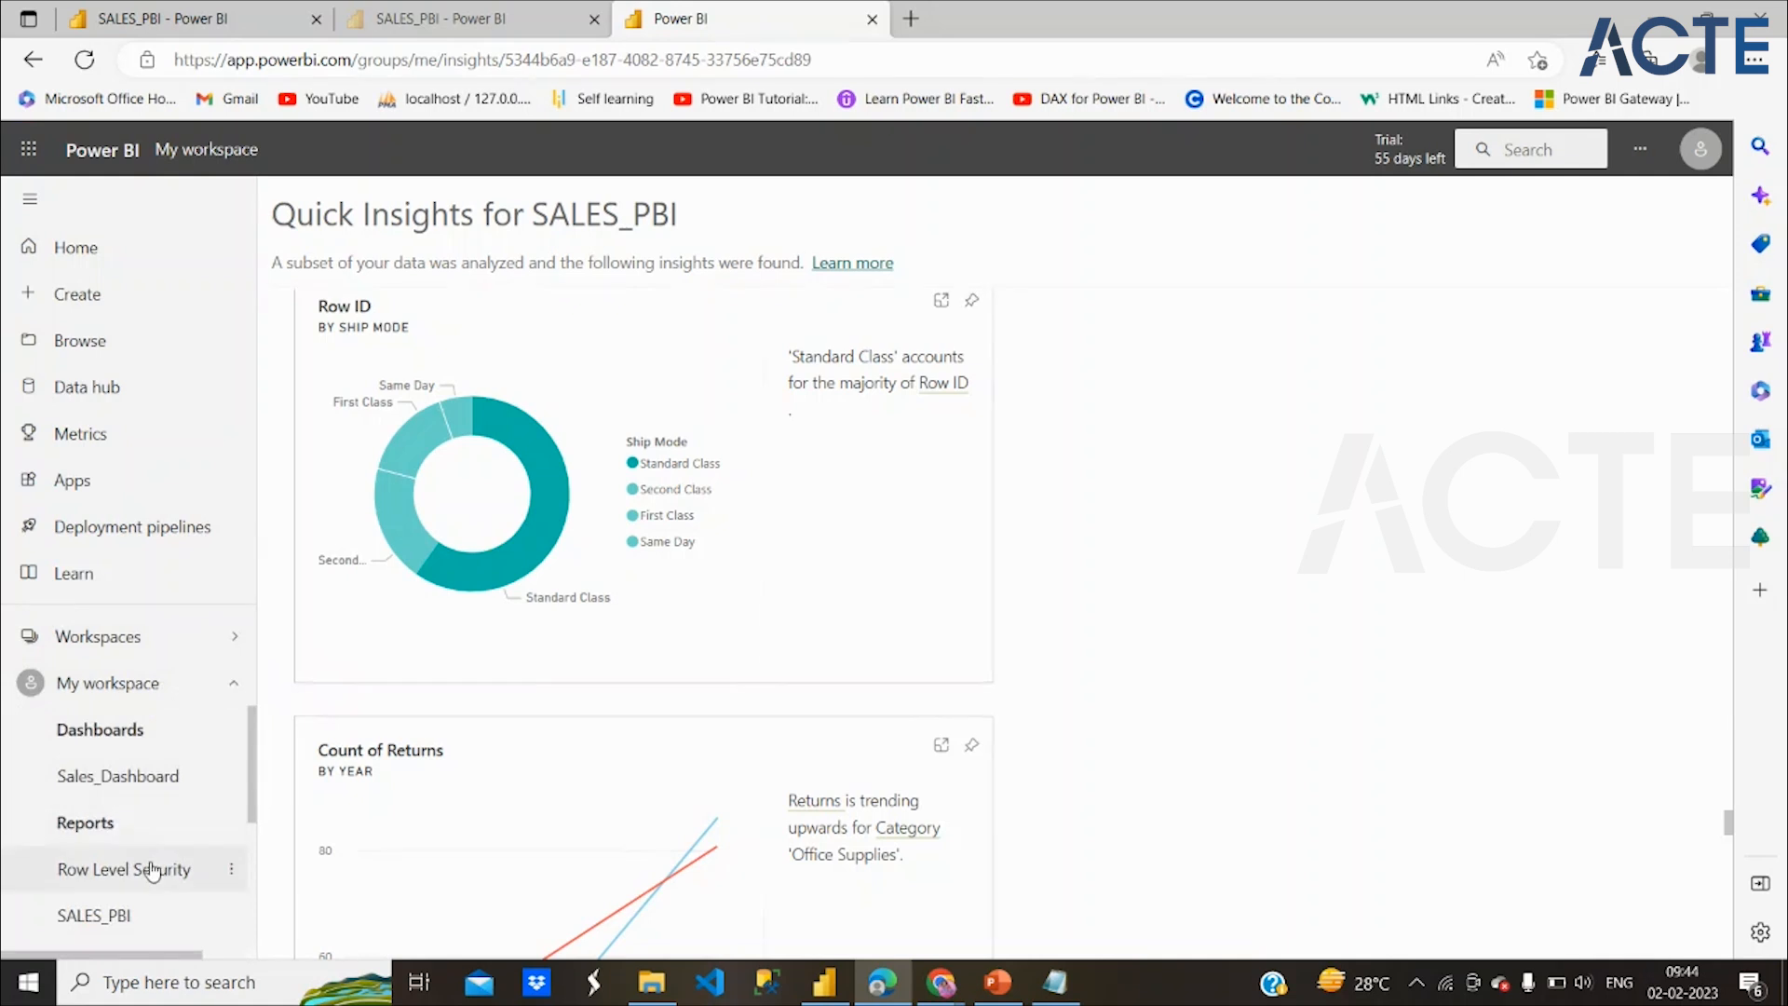
left_click(138, 934)
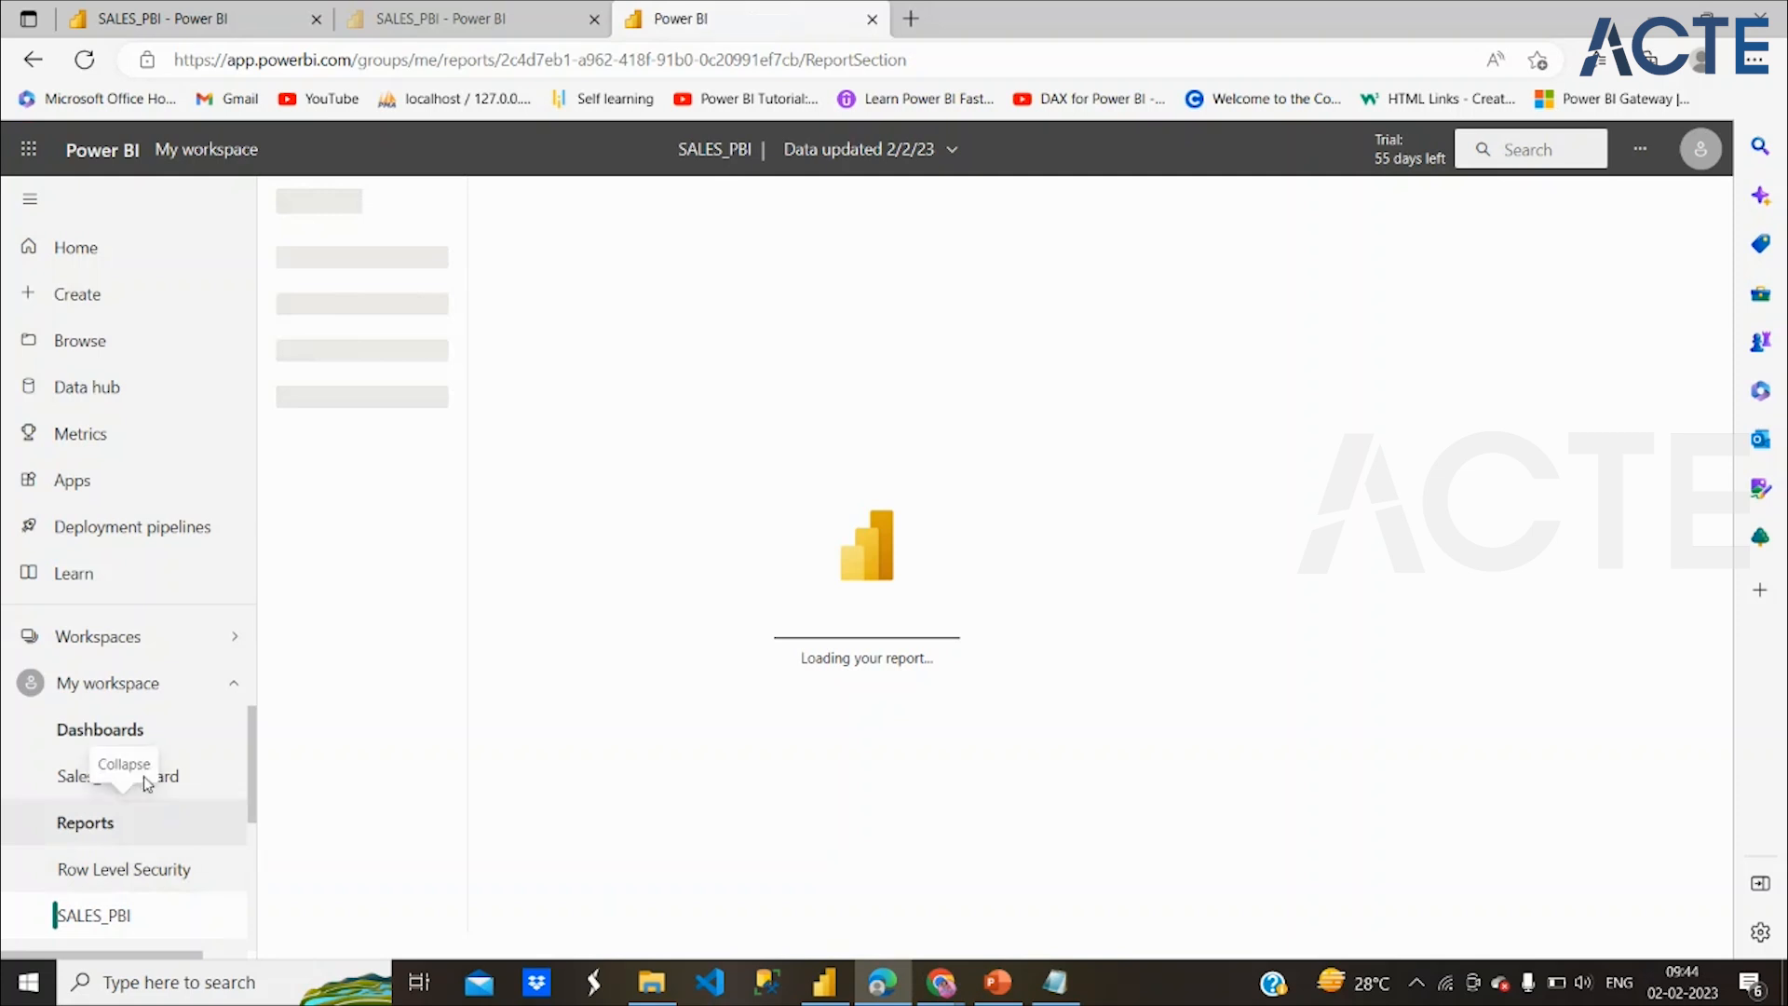
left_click(177, 779)
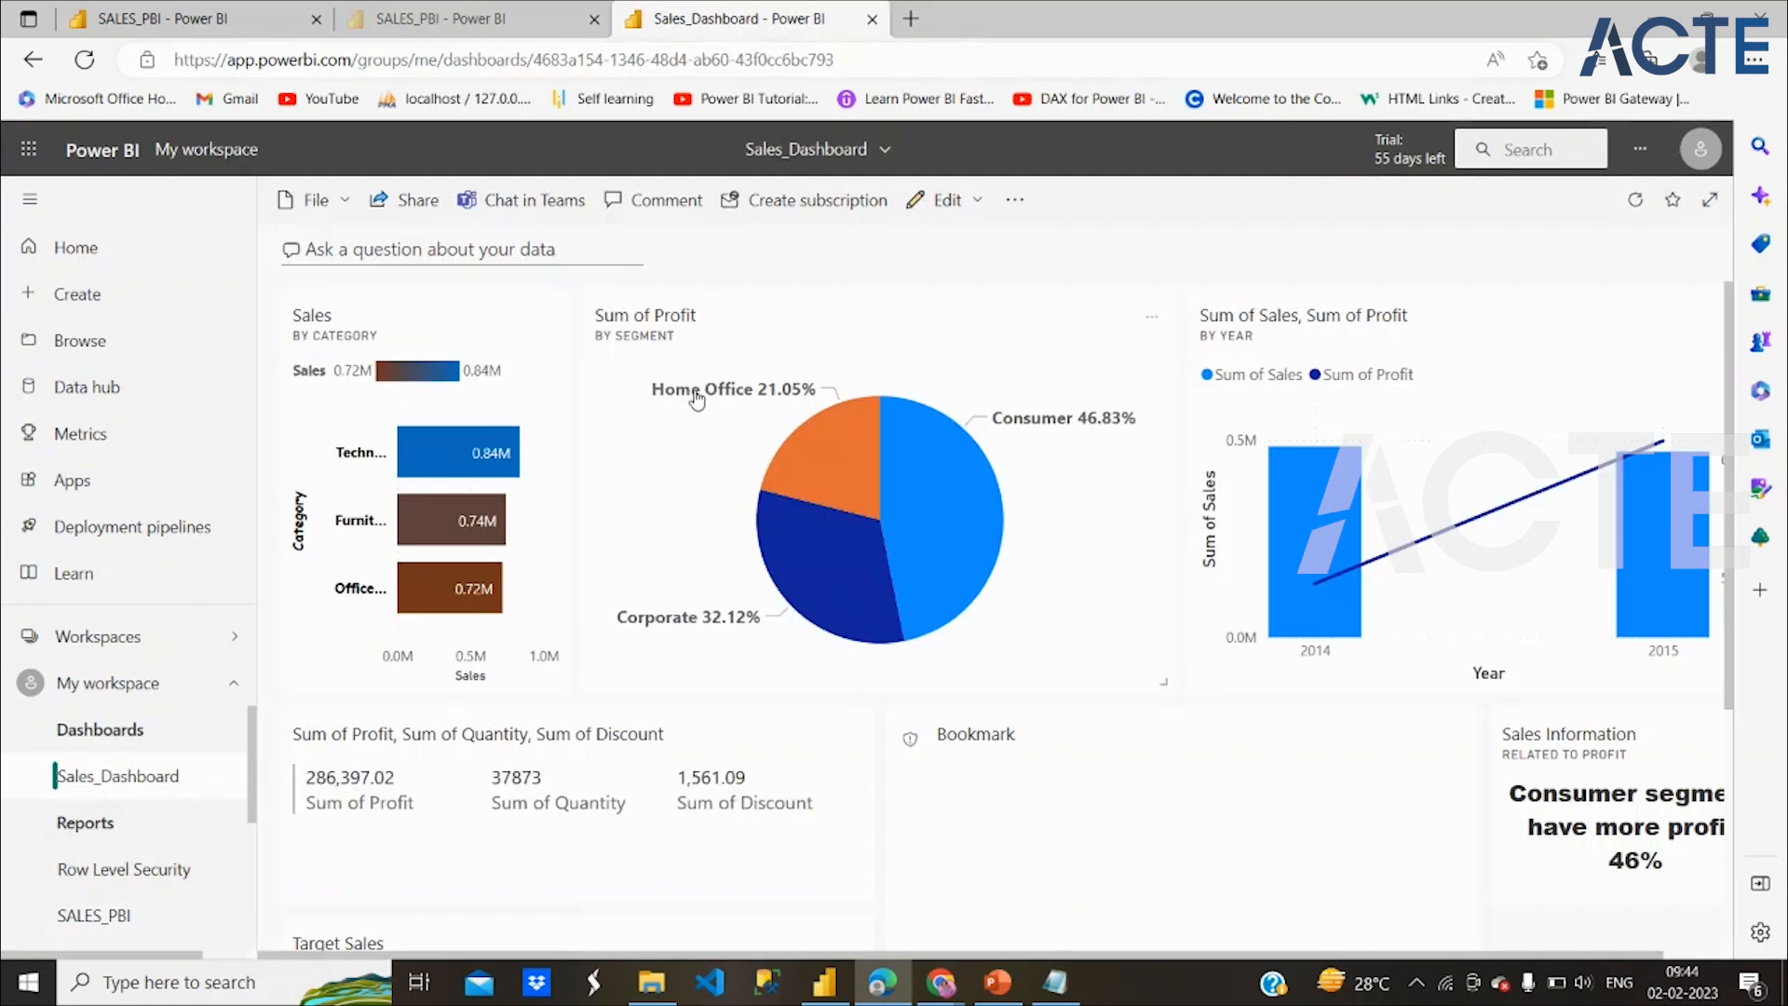
Open the SALES_PBI report from the Sum of Profit by Segment tile and pin its Visualizations/Edit Interactions page live to Sales_Dashboard
left_click(690, 433)
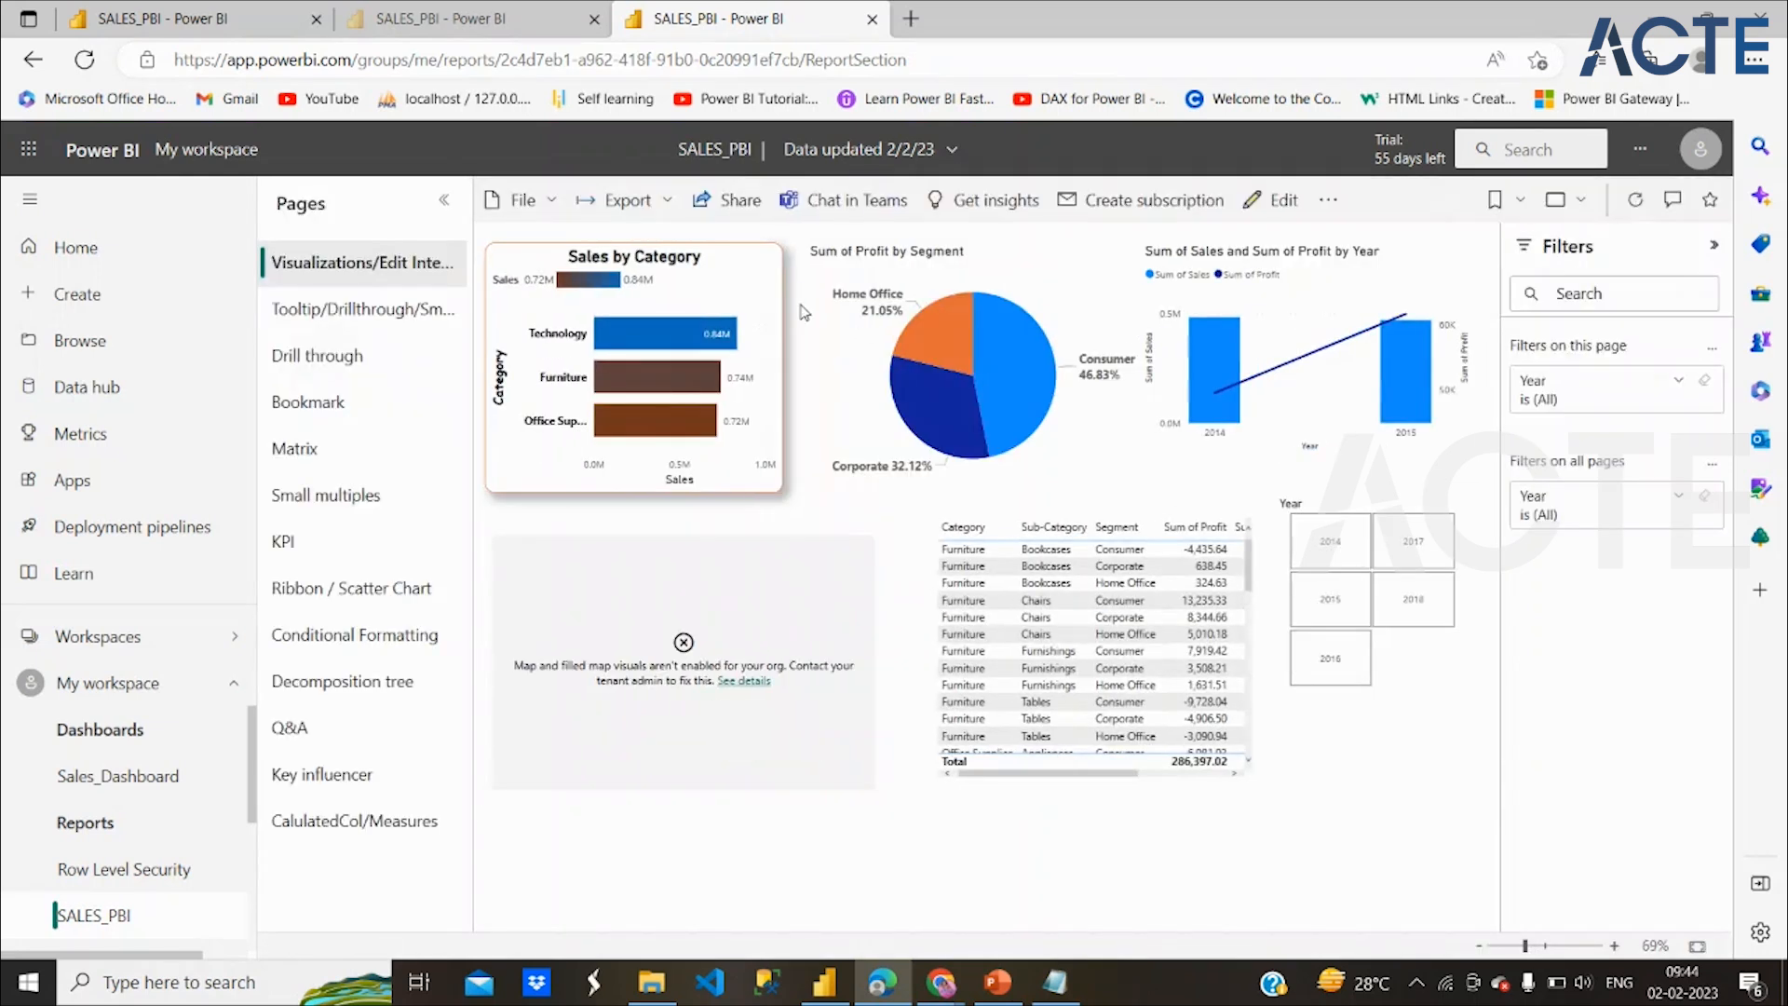
left_click(1331, 205)
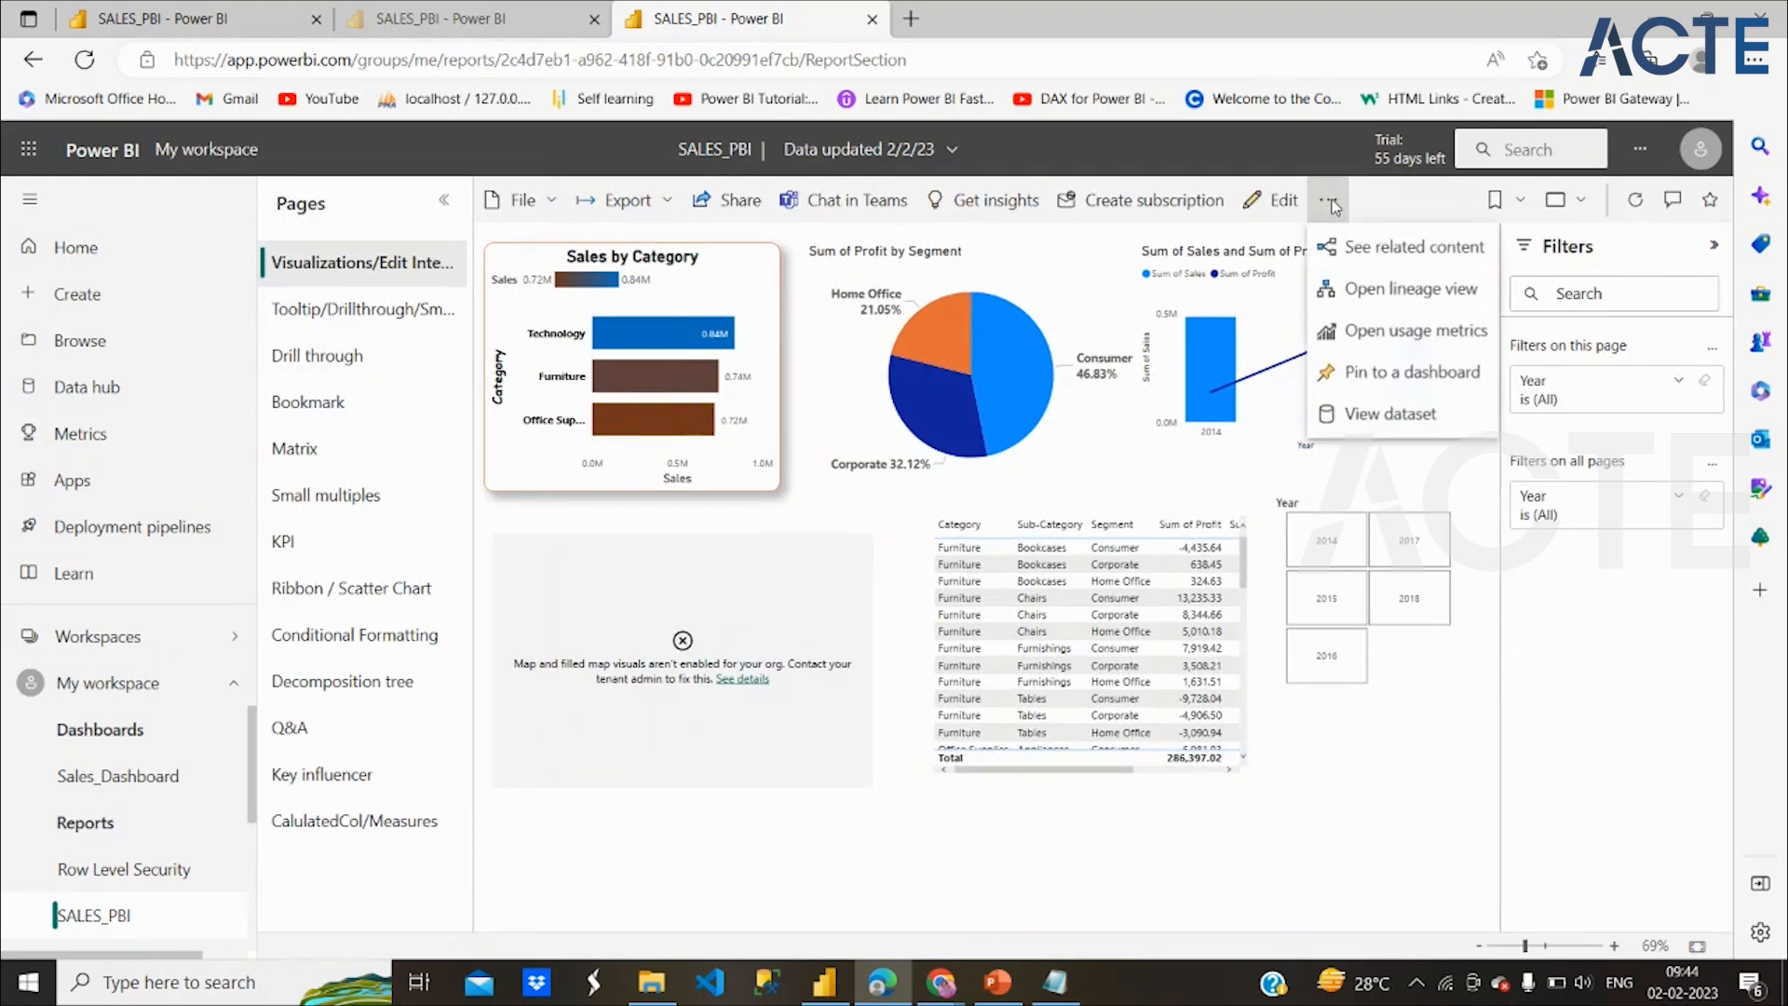
left_click(1371, 382)
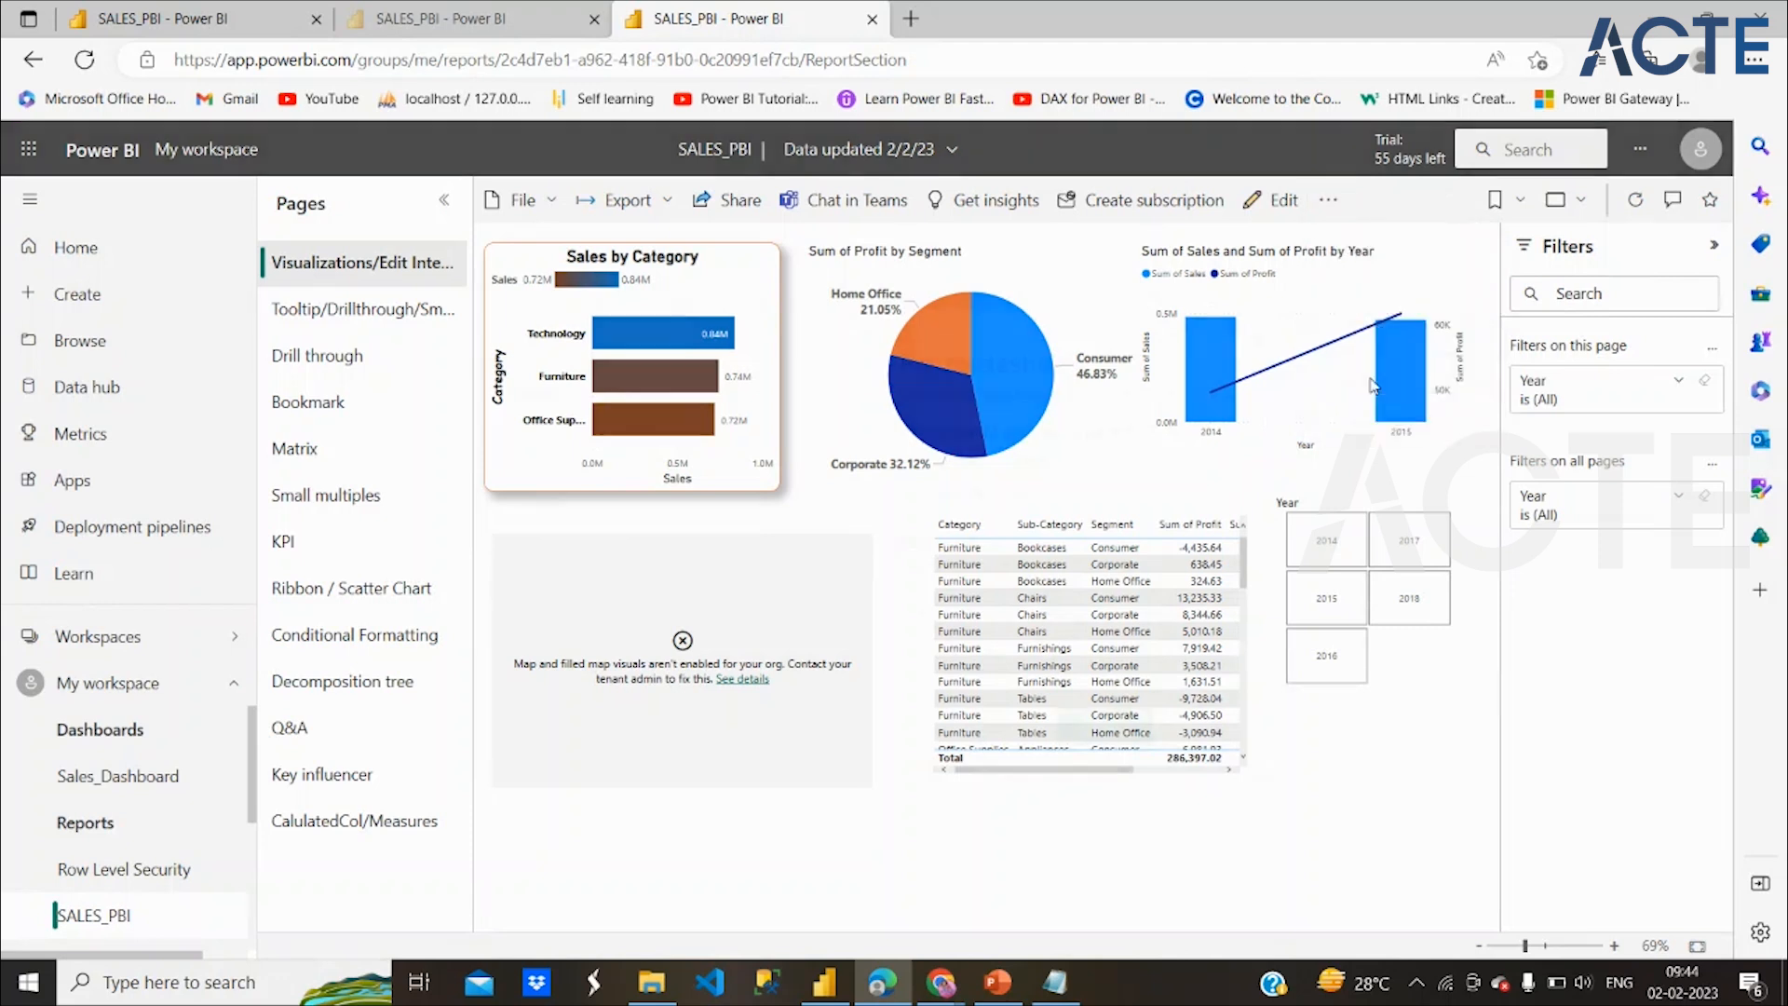
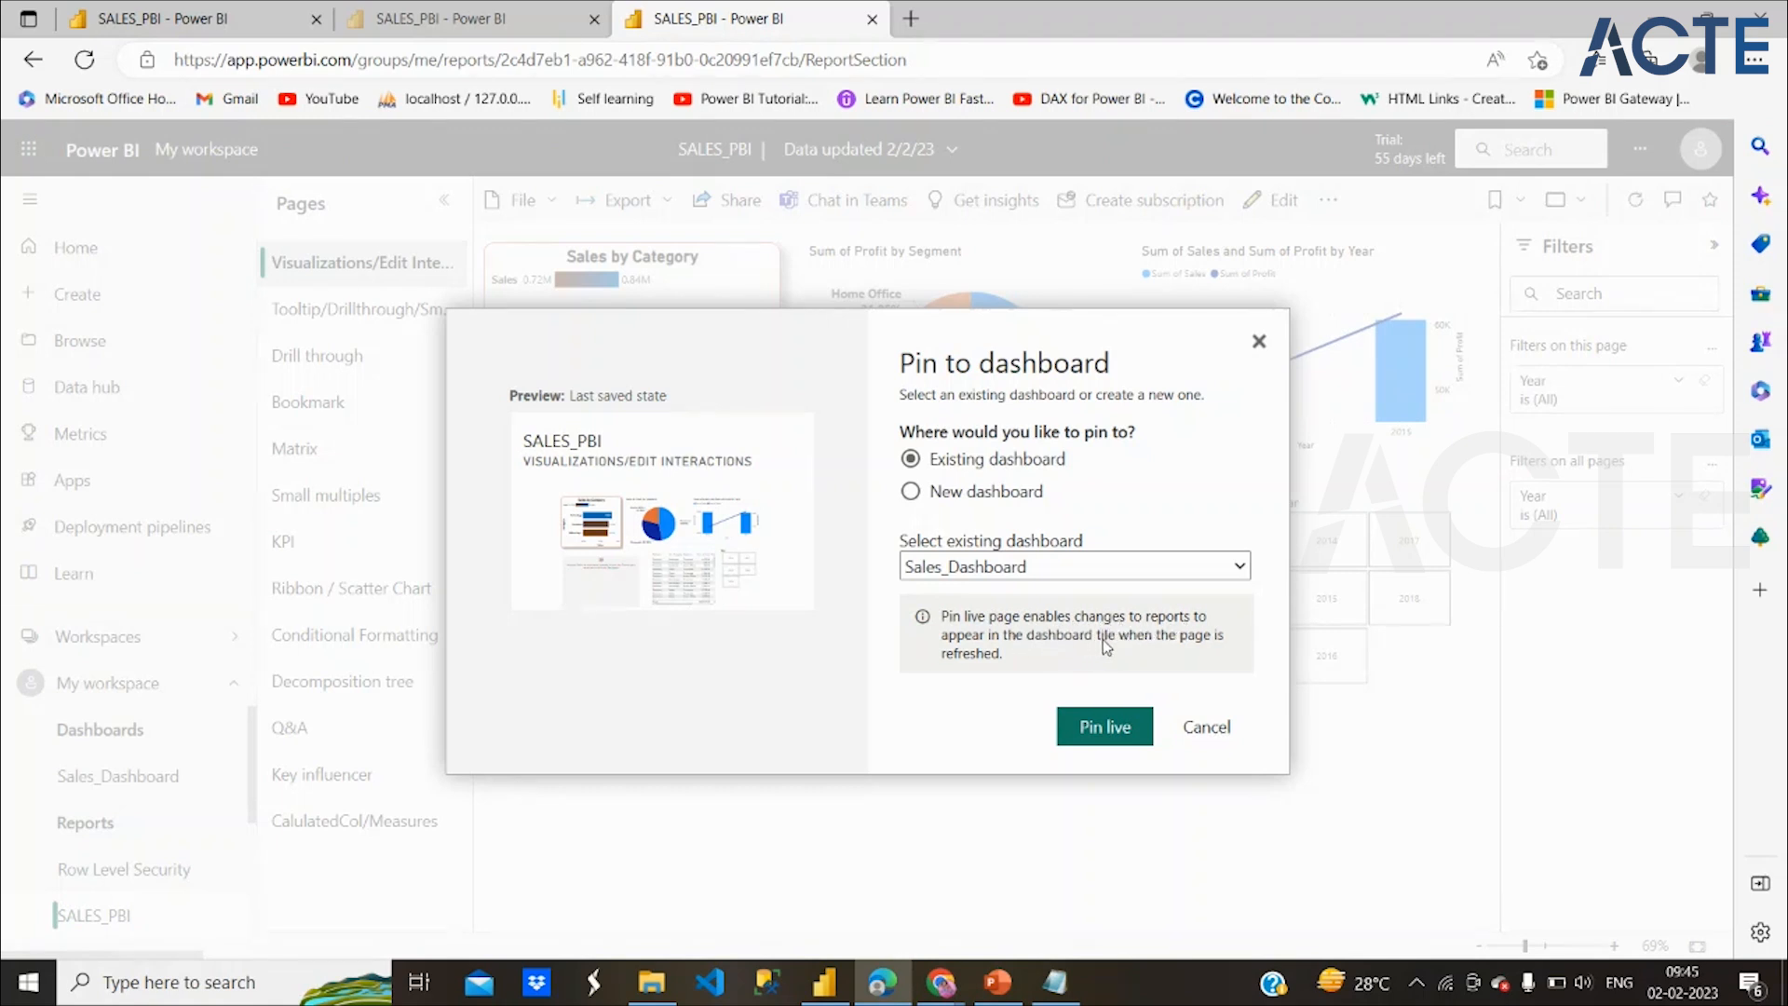
left_click(1085, 730)
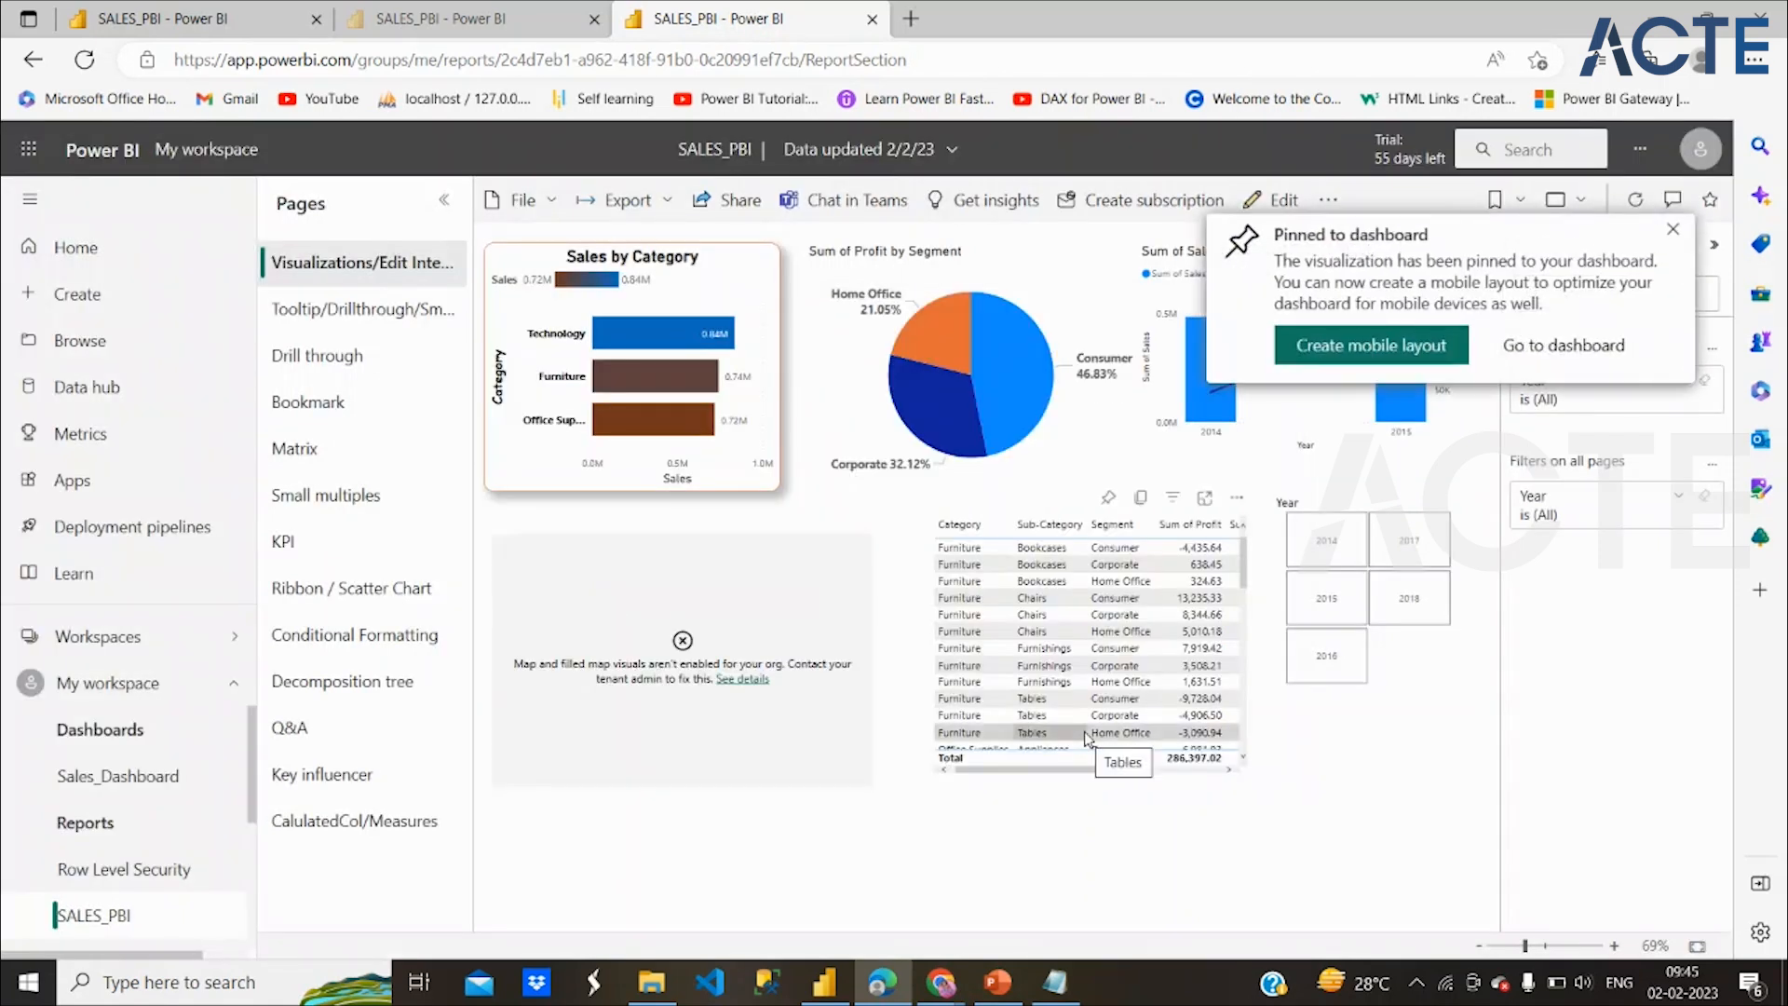
Go to Sales_Dashboard from the pin notification and view the live report page pinned at its end
left_click(1543, 350)
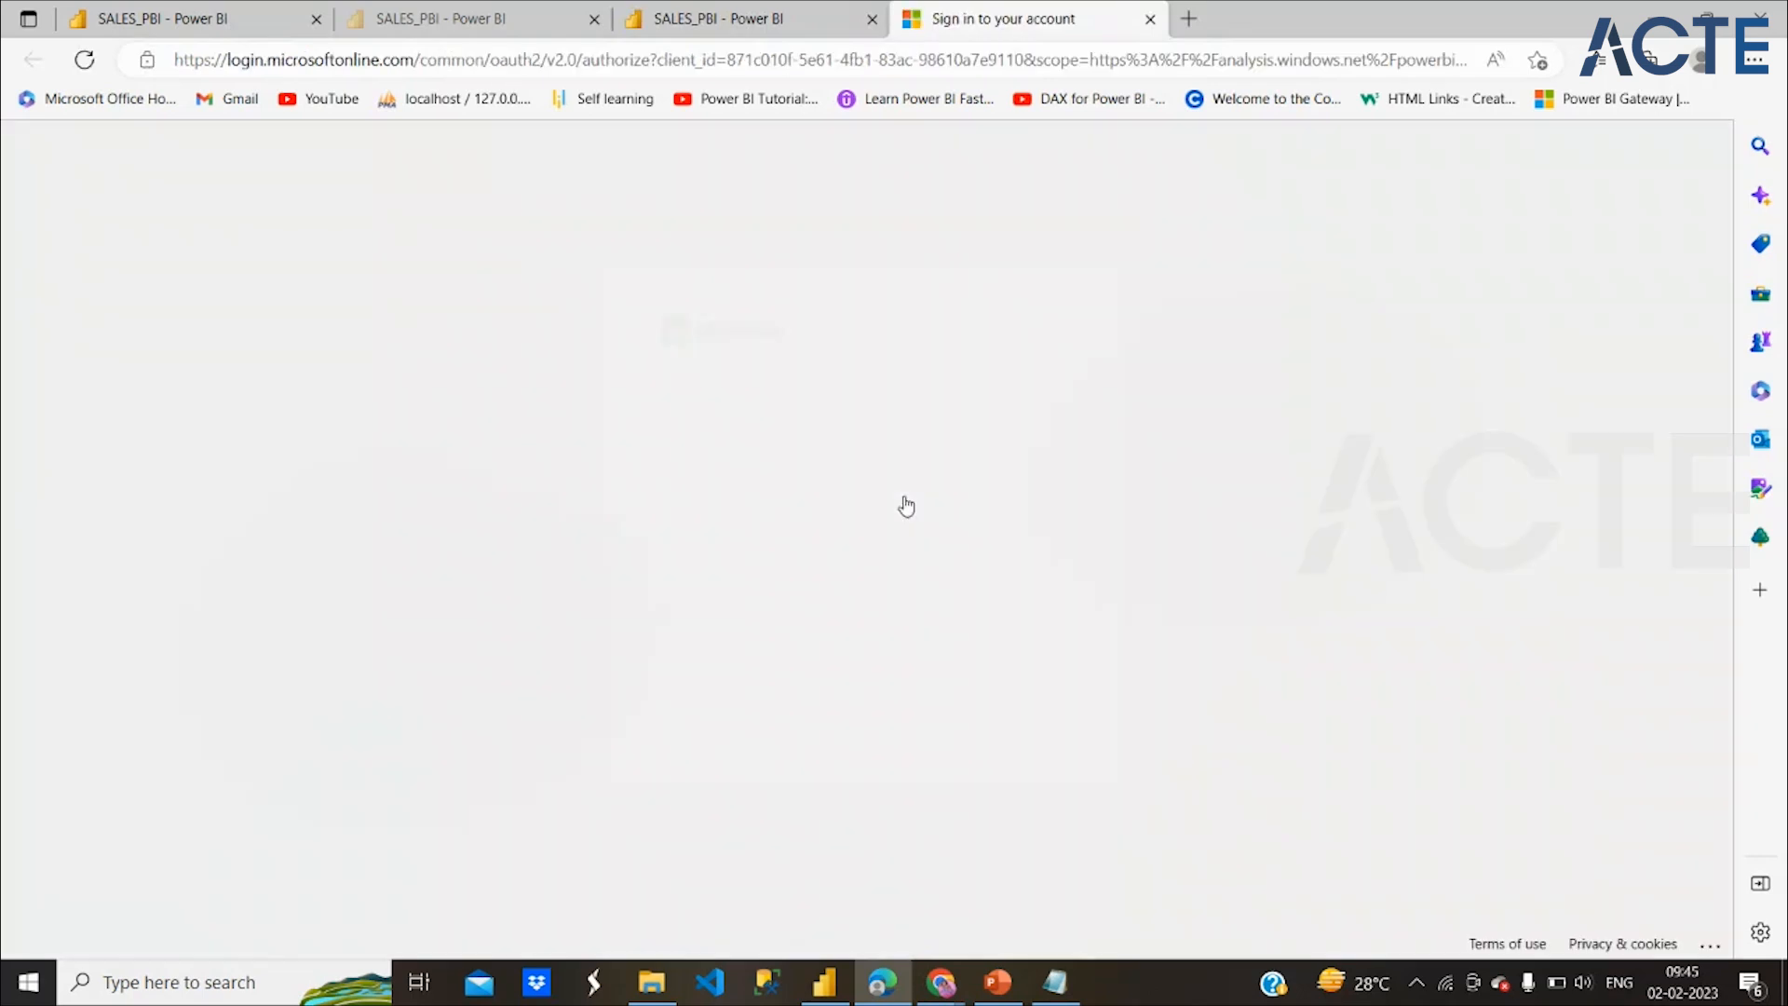
left_click(849, 581)
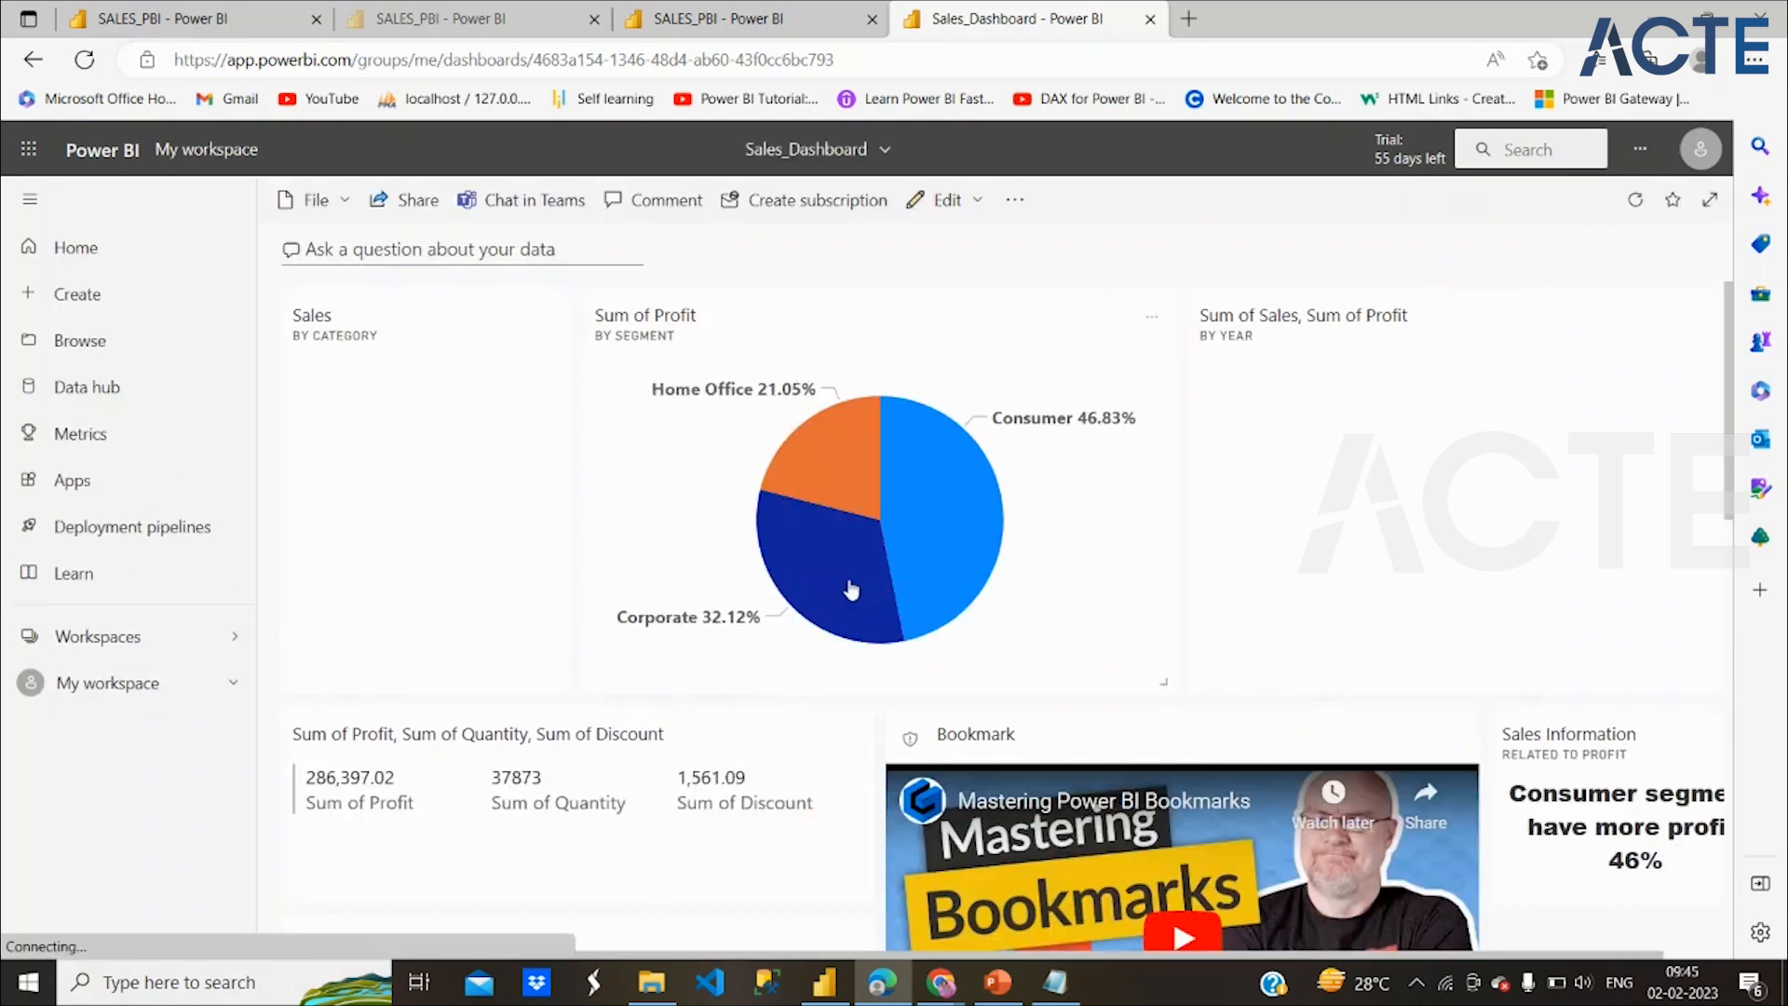
scroll(850, 586, "down", 10)
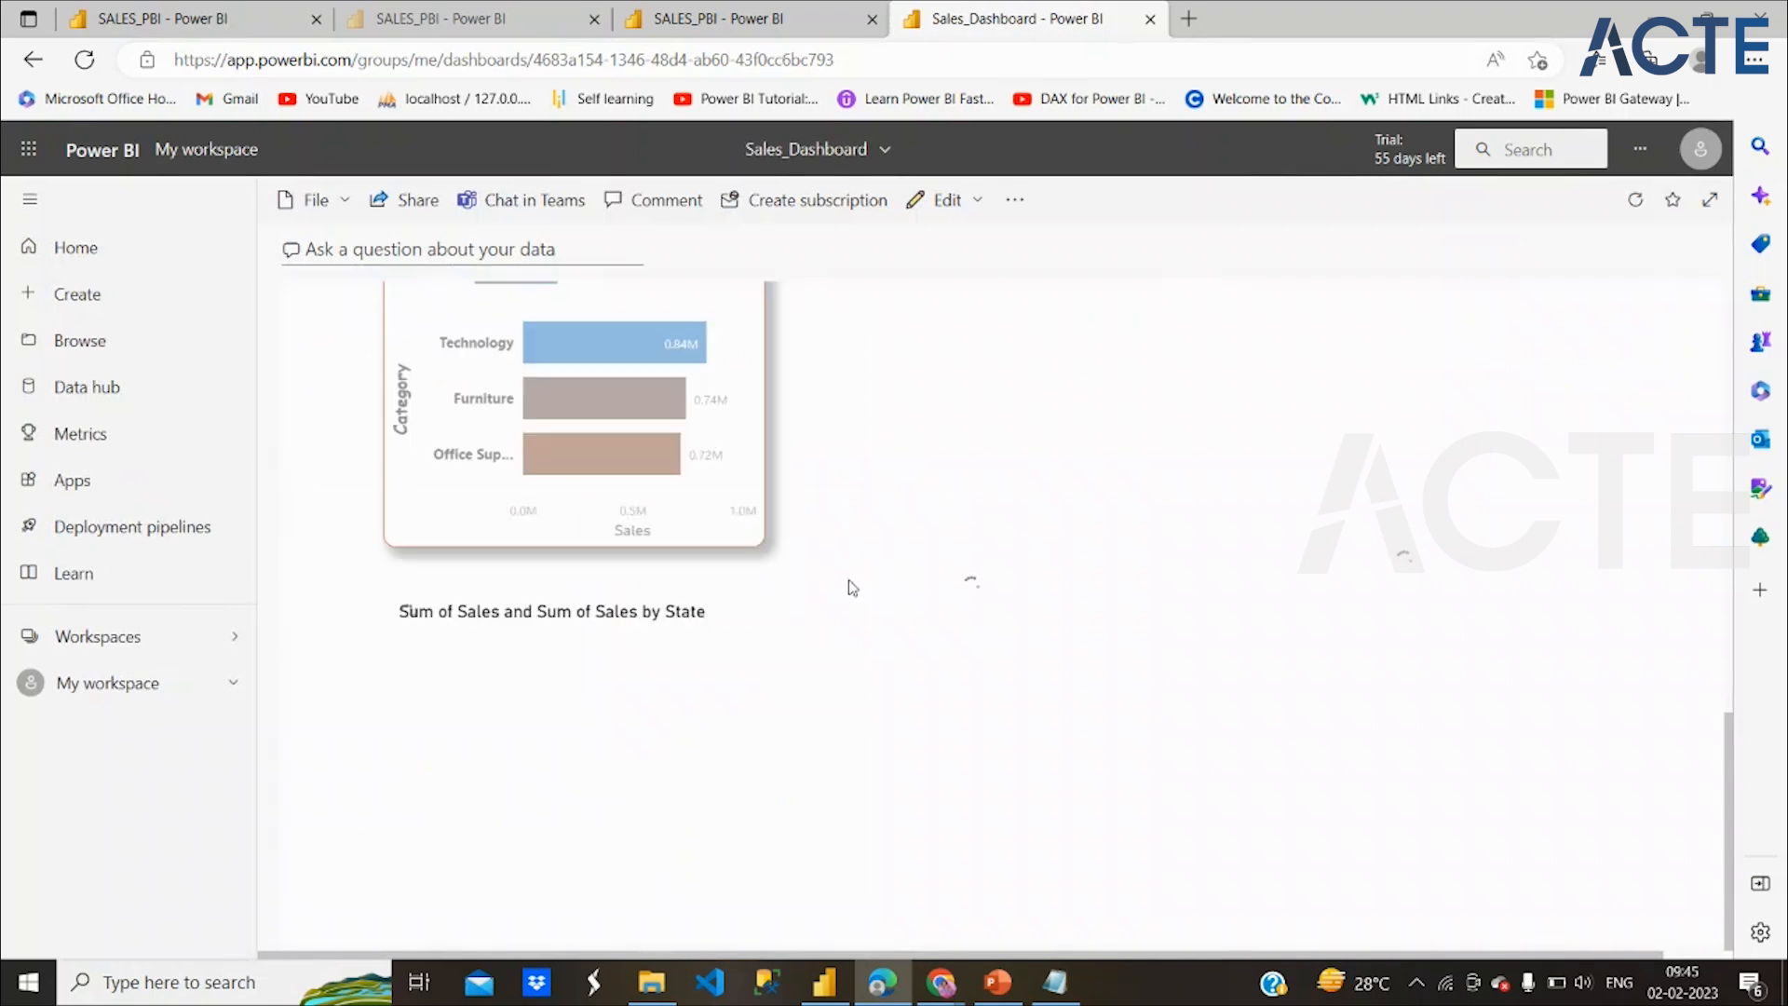
Test cross-highlighting on the pinned live report page by selecting the Home Office slice of Sum of Profit by Segment, and clear the selection
scroll(738, 547, "up", 4)
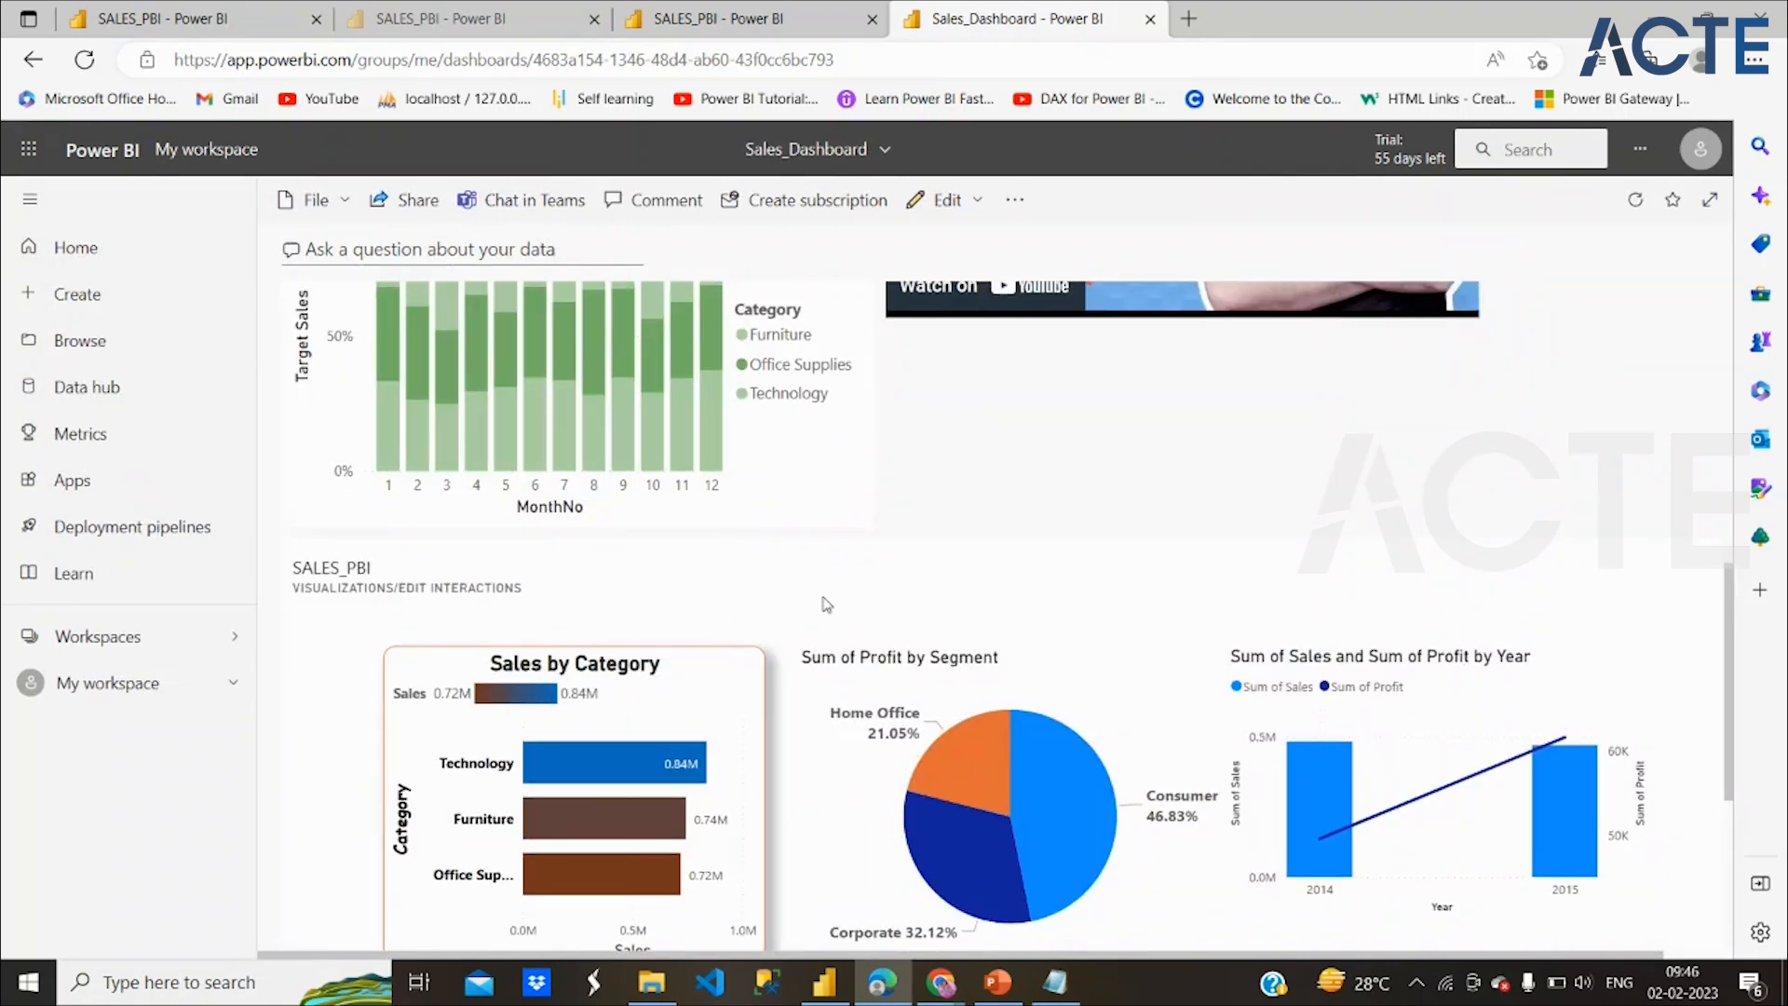
scroll(1024, 721, "down", 2)
scroll(1024, 711, "down", 2)
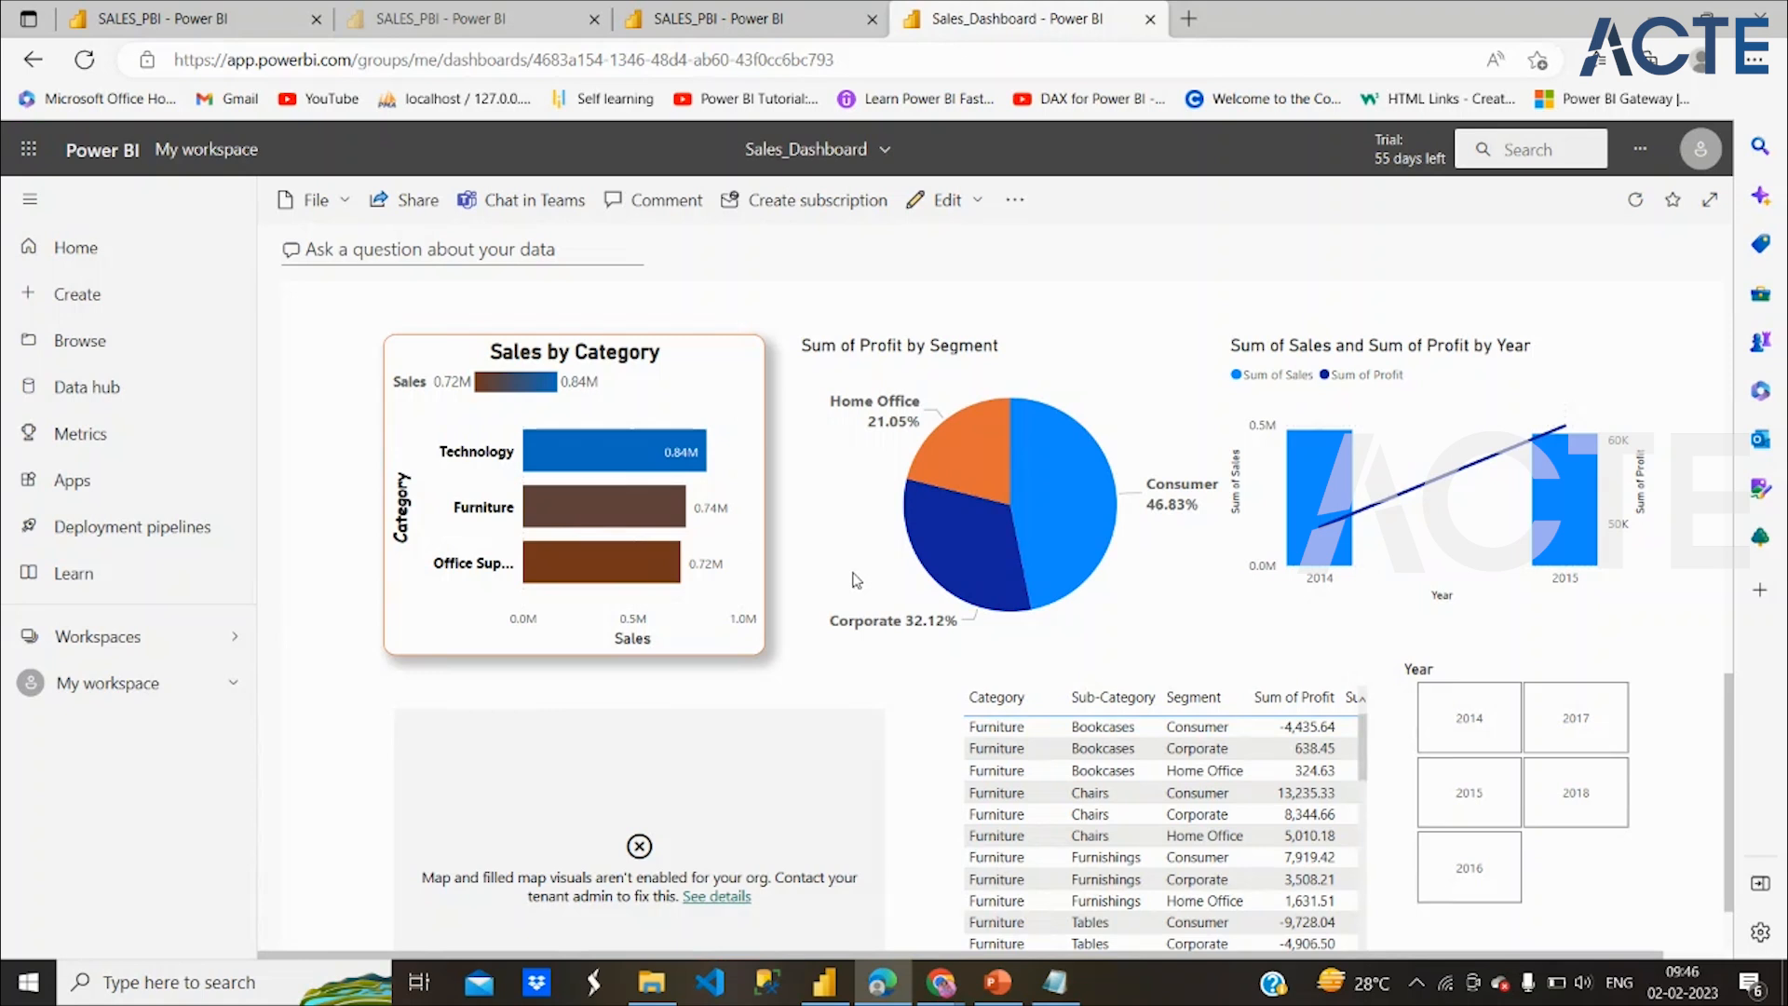
left_click(940, 477)
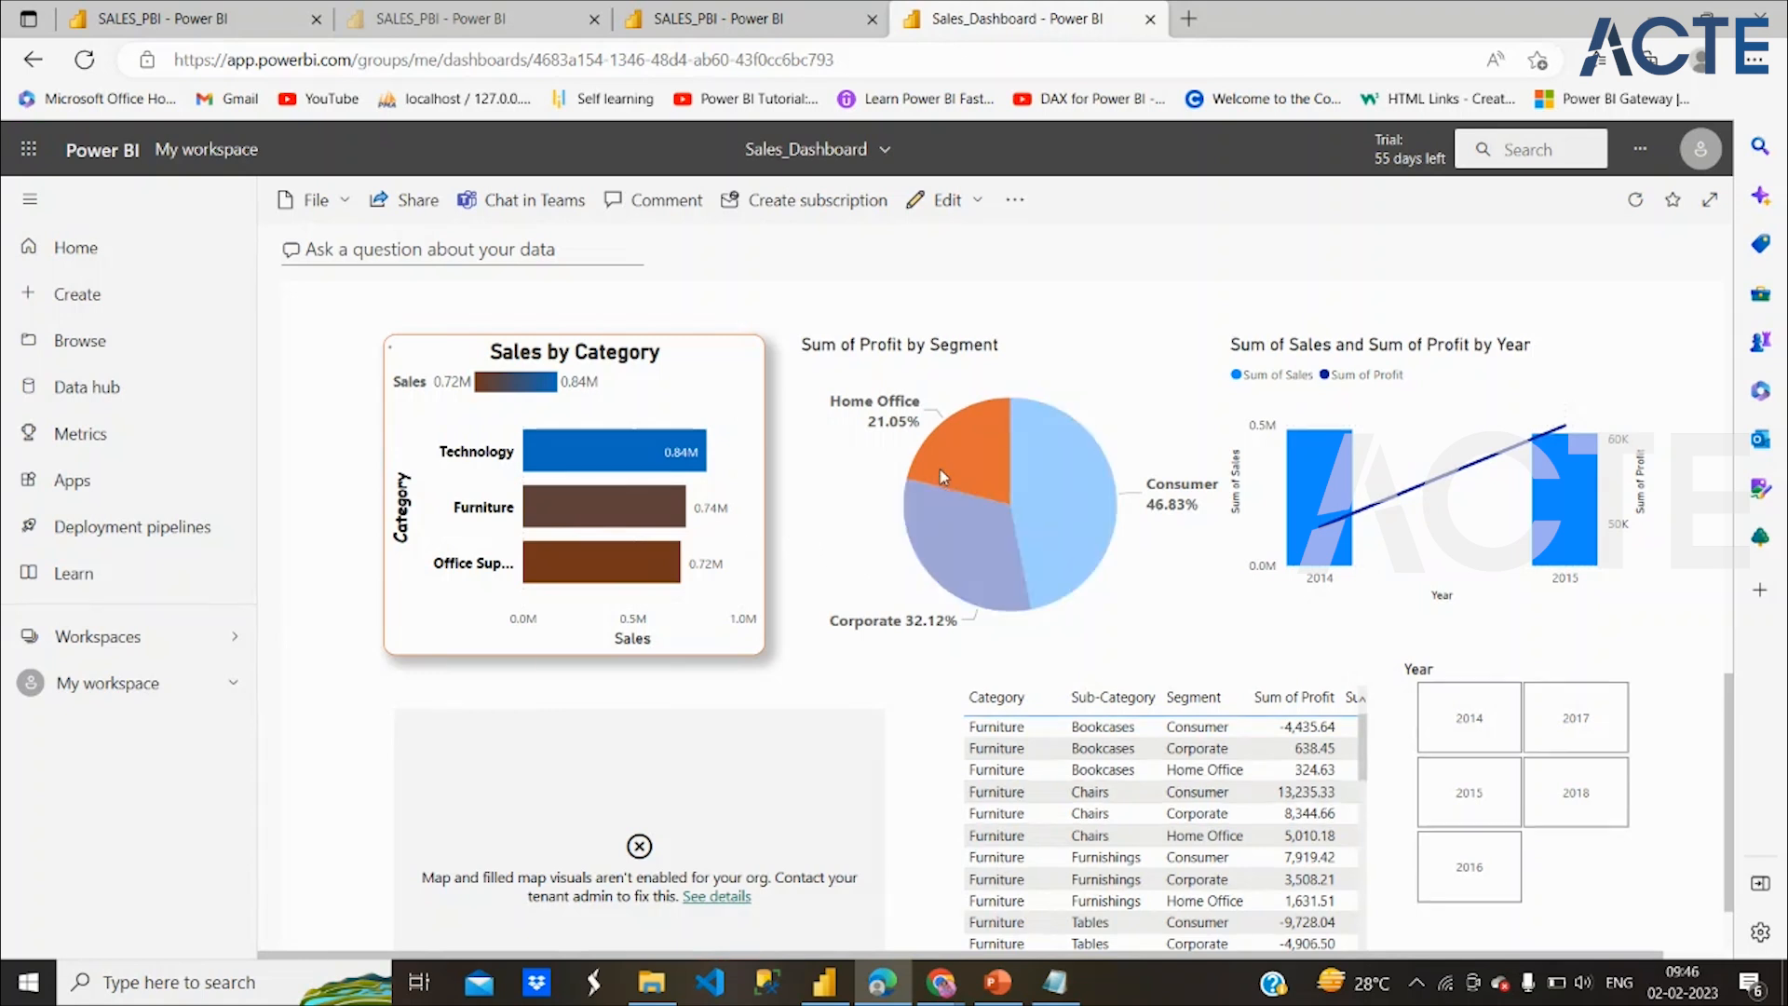
left_click(940, 476)
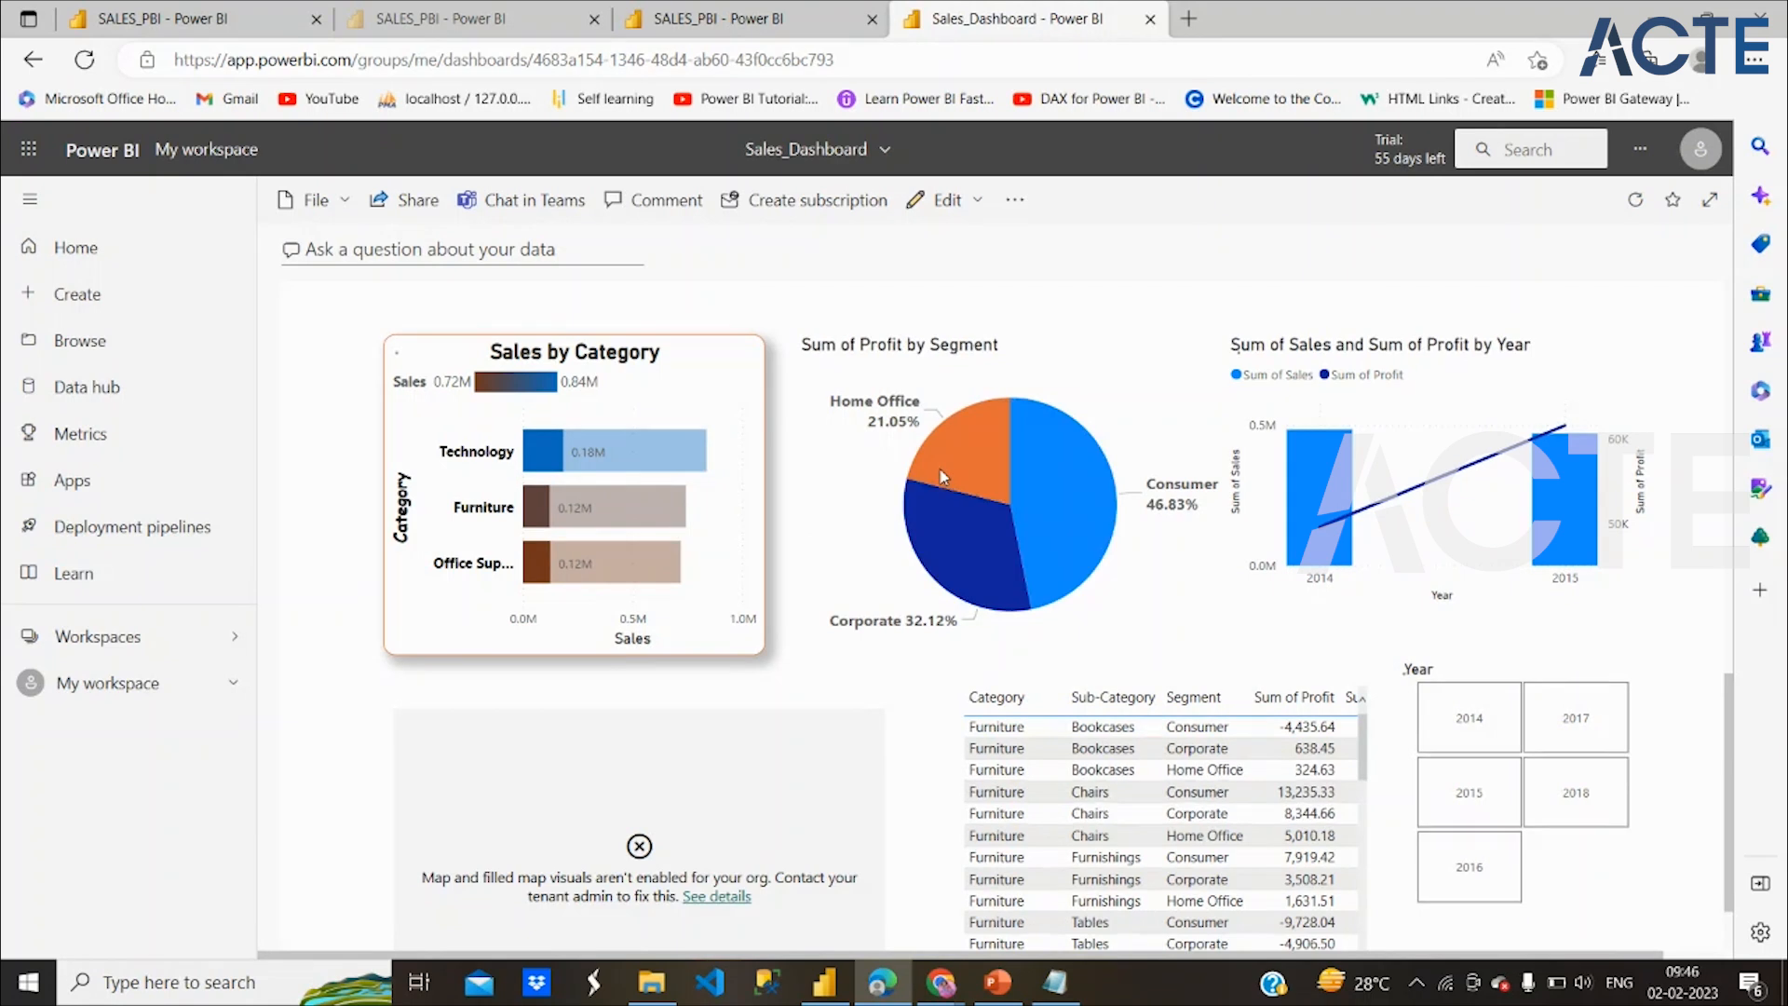
left_click(1308, 537)
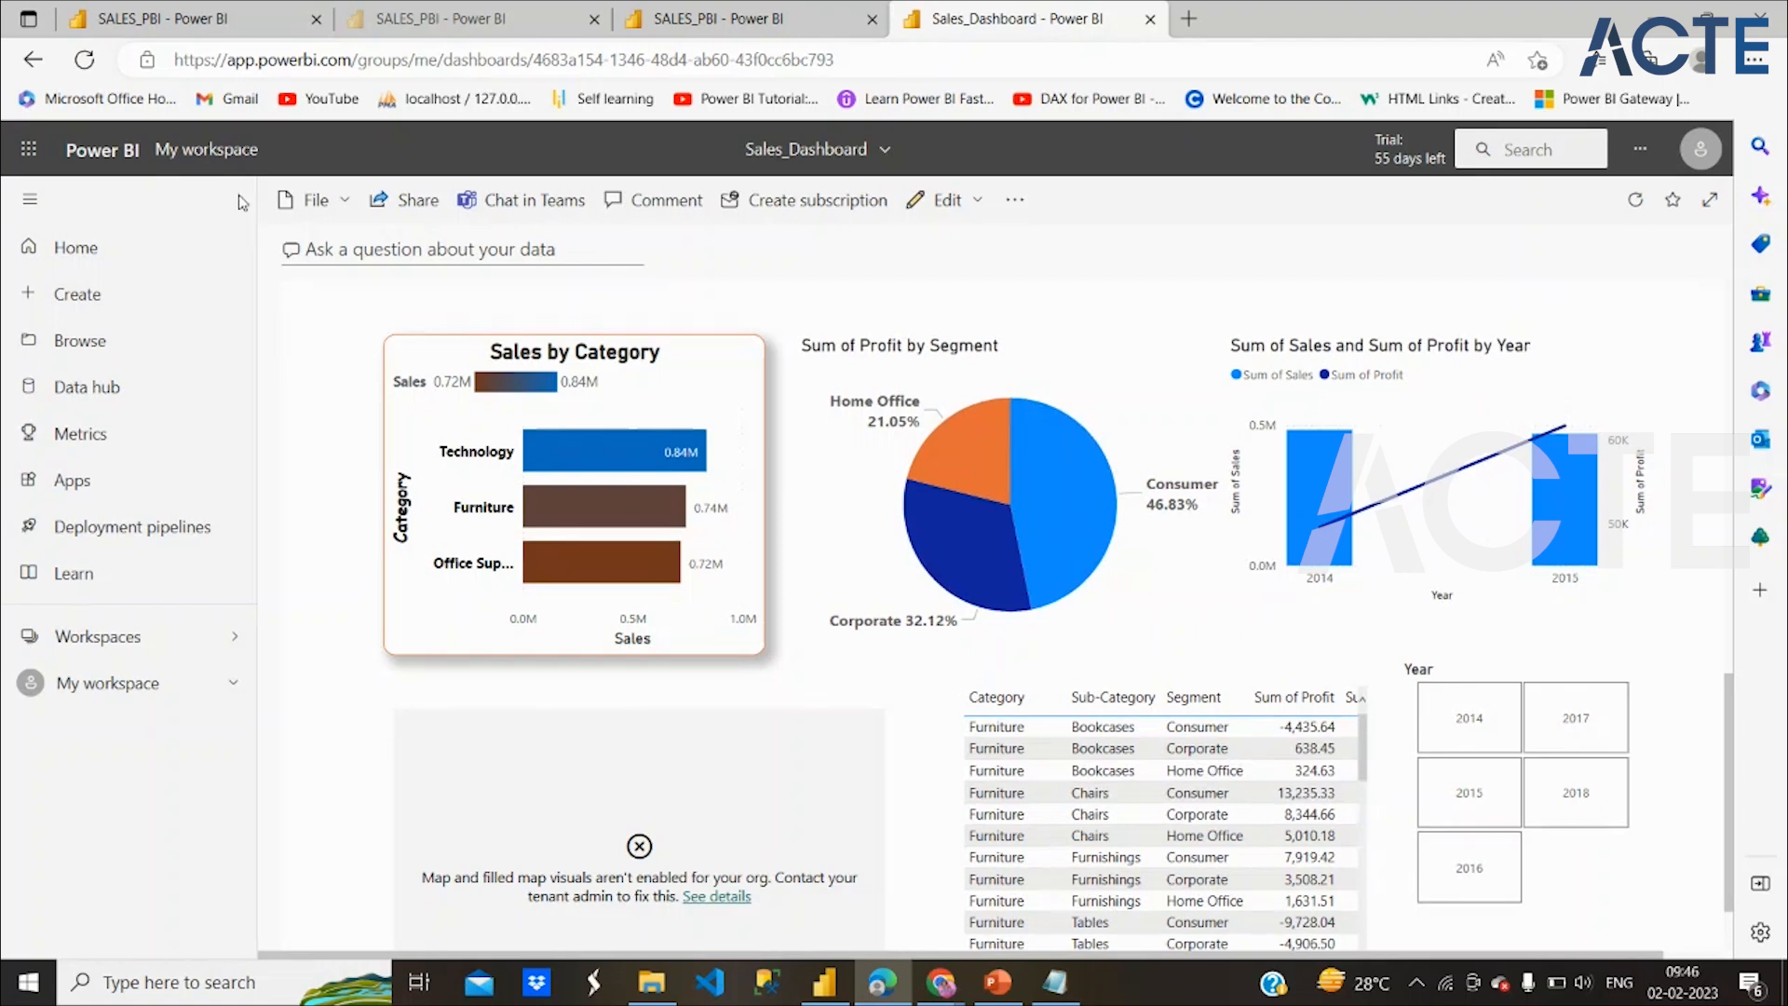
Reload Sales_Dashboard and cross-highlight its live report page by the Consumer slice of the profit pie, and clear the selection
scroll(501, 363, "up", 2)
scroll(501, 363, "up", 10)
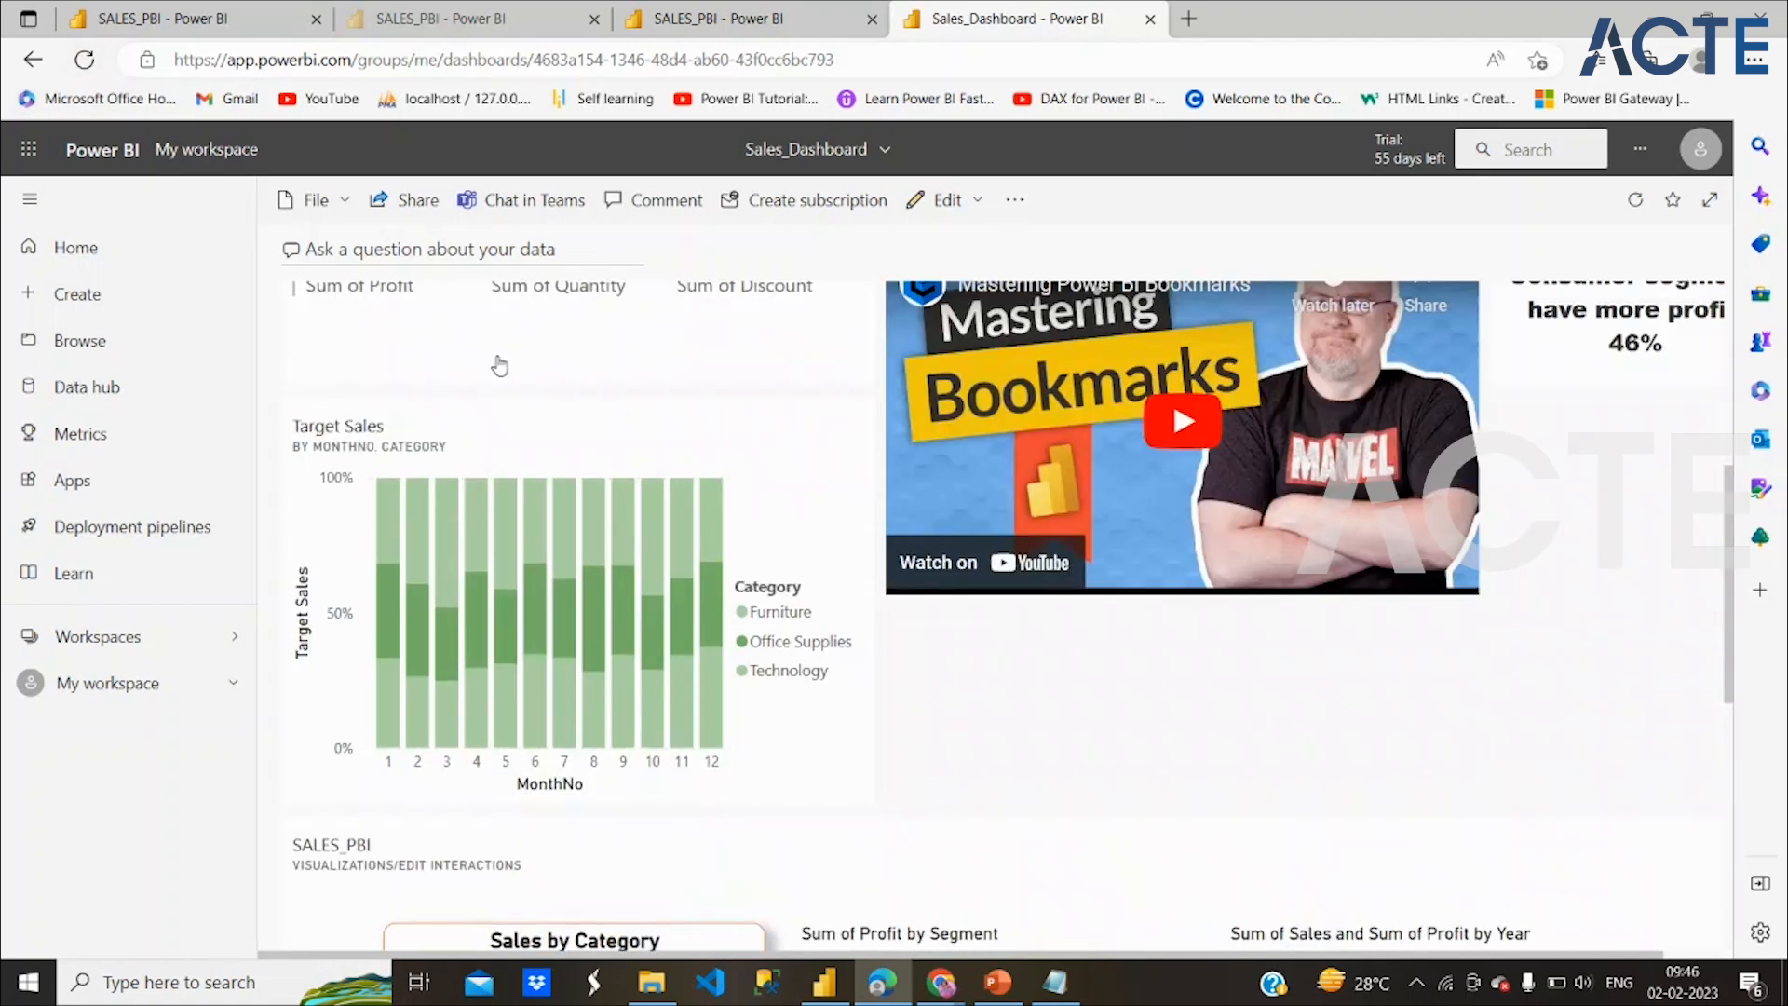
scroll(501, 364, "down", 10)
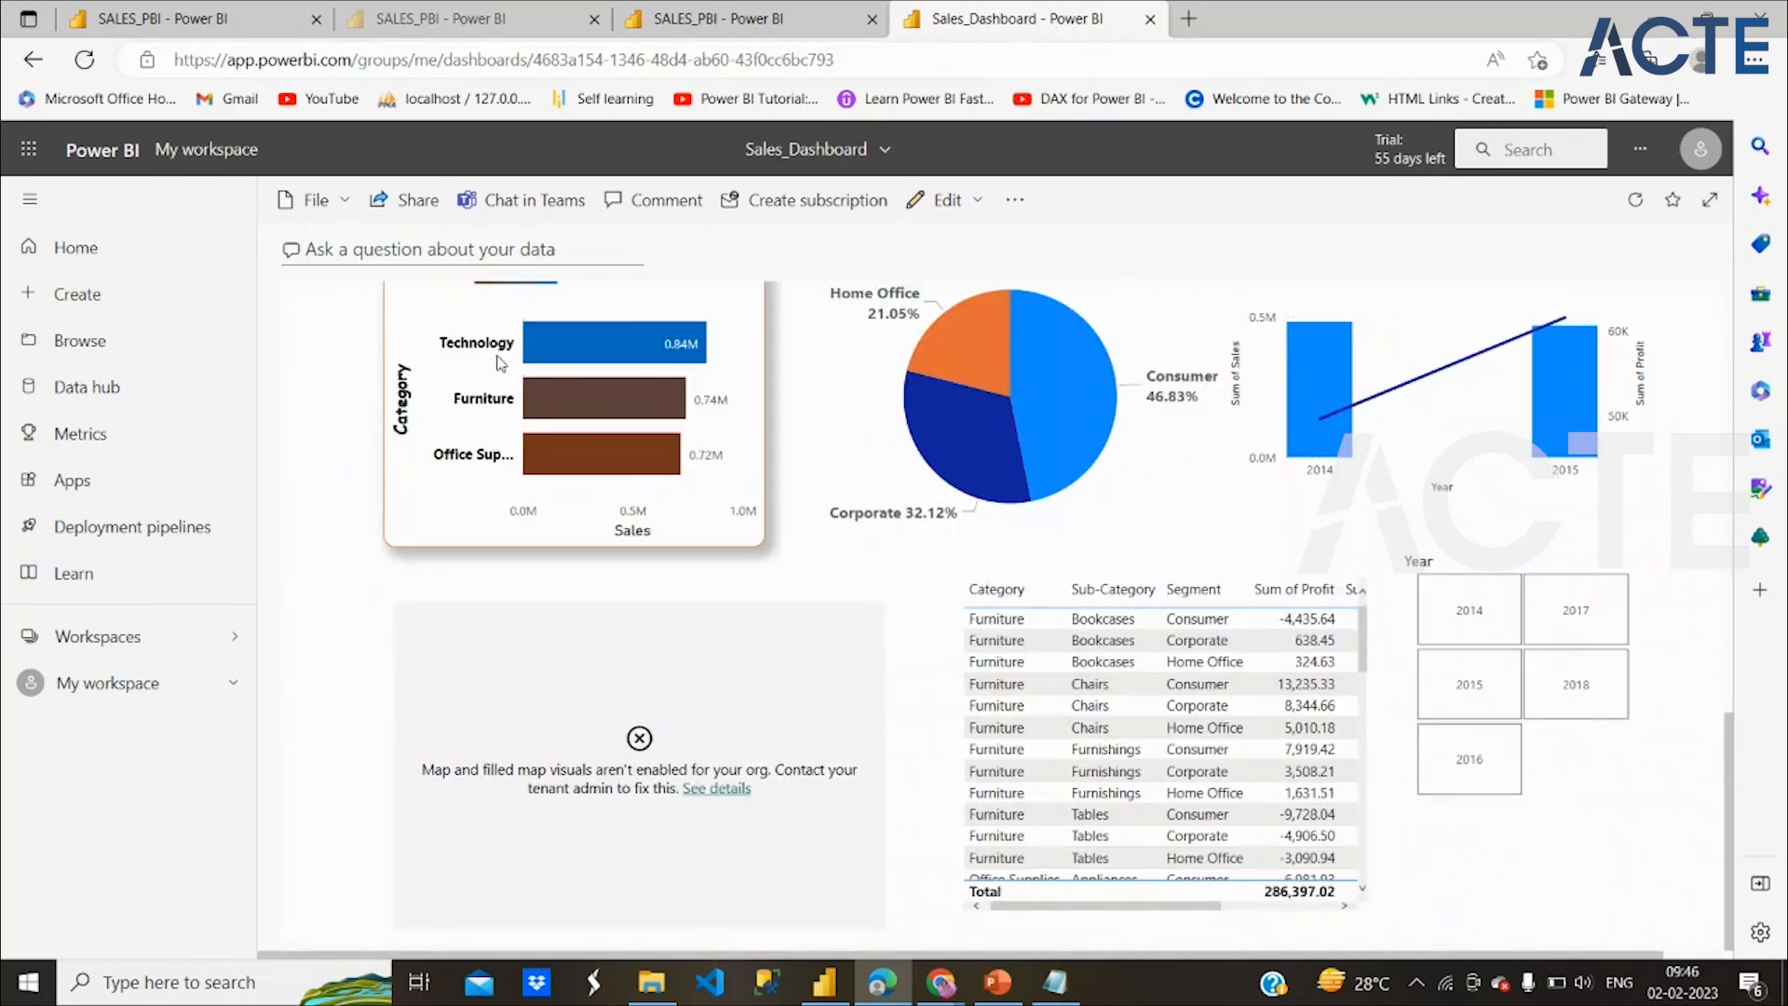
left_click(89, 69)
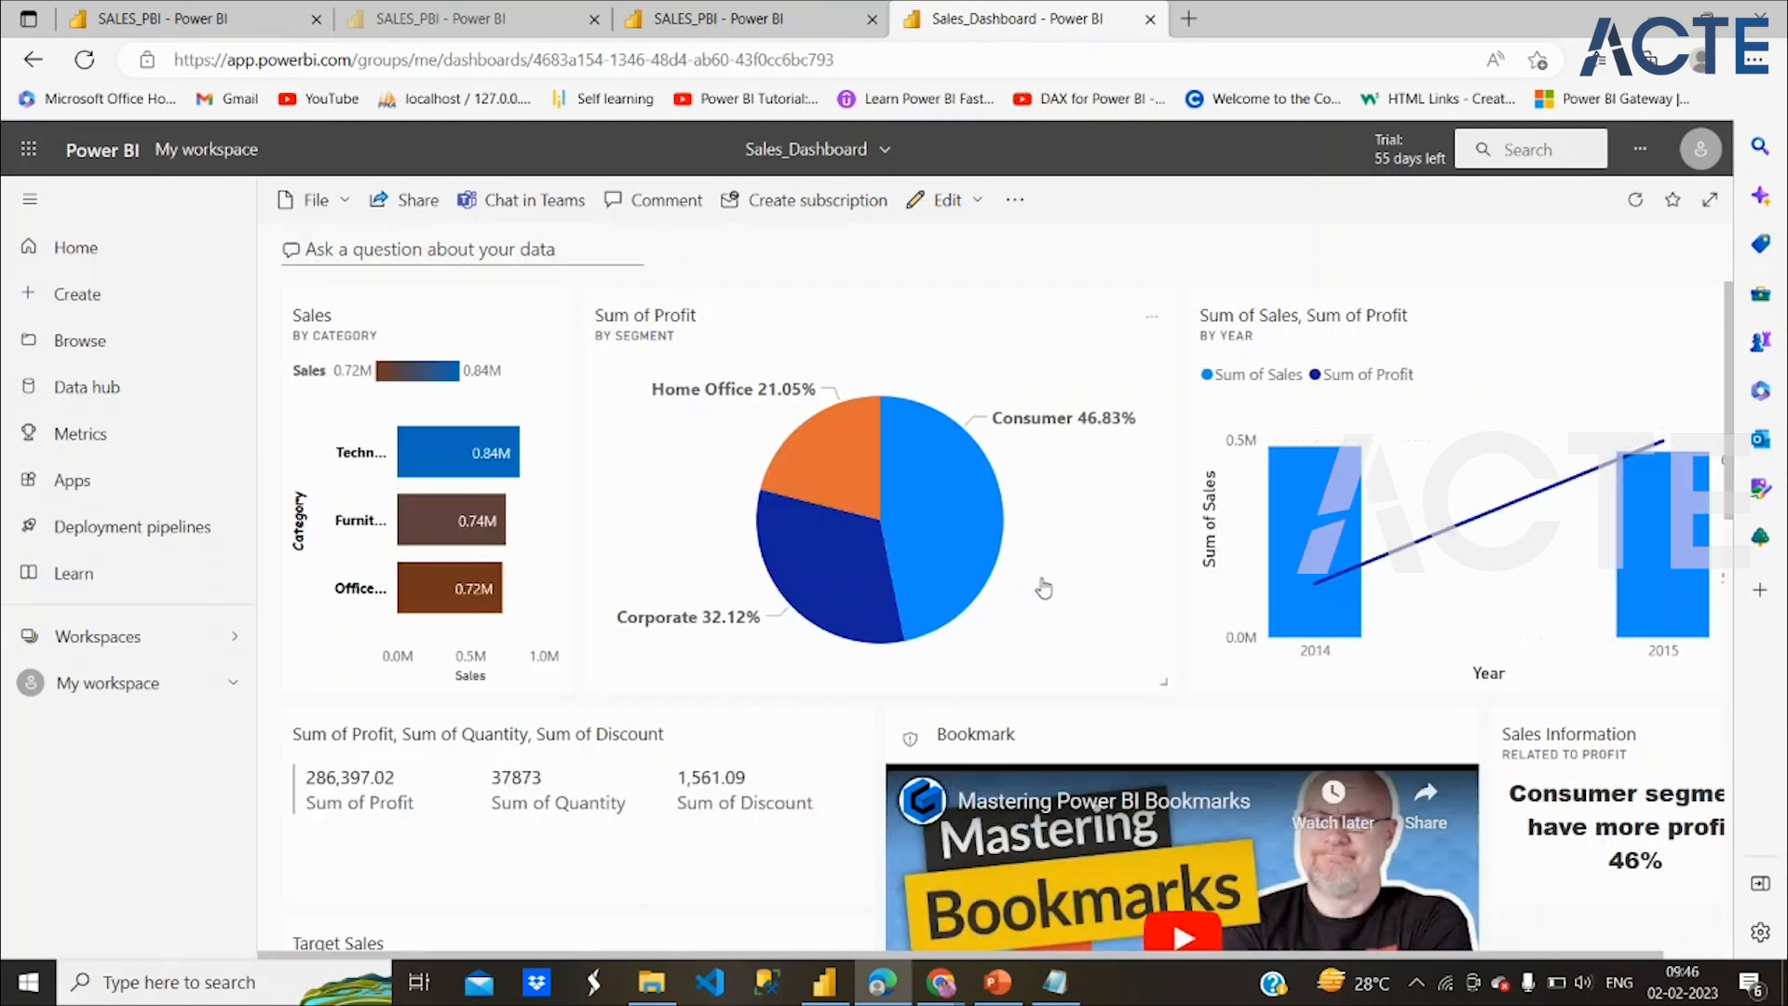
scroll(1042, 587, "down", 10)
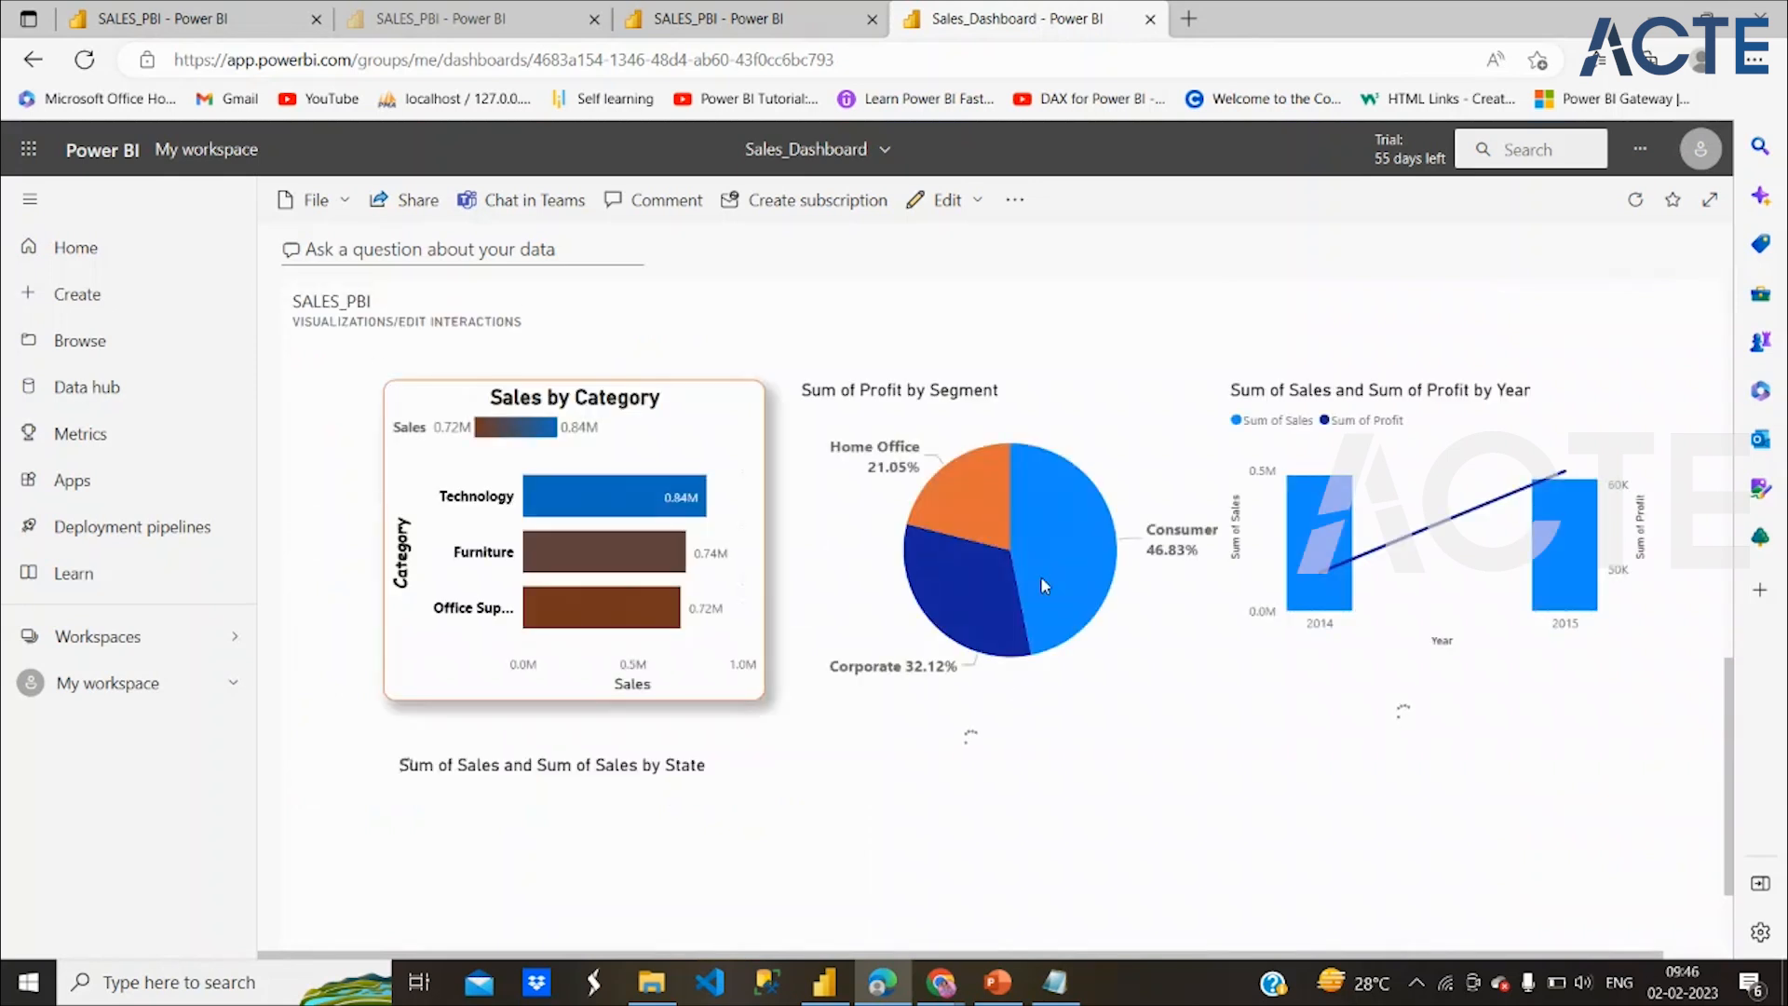
left_click(1087, 527)
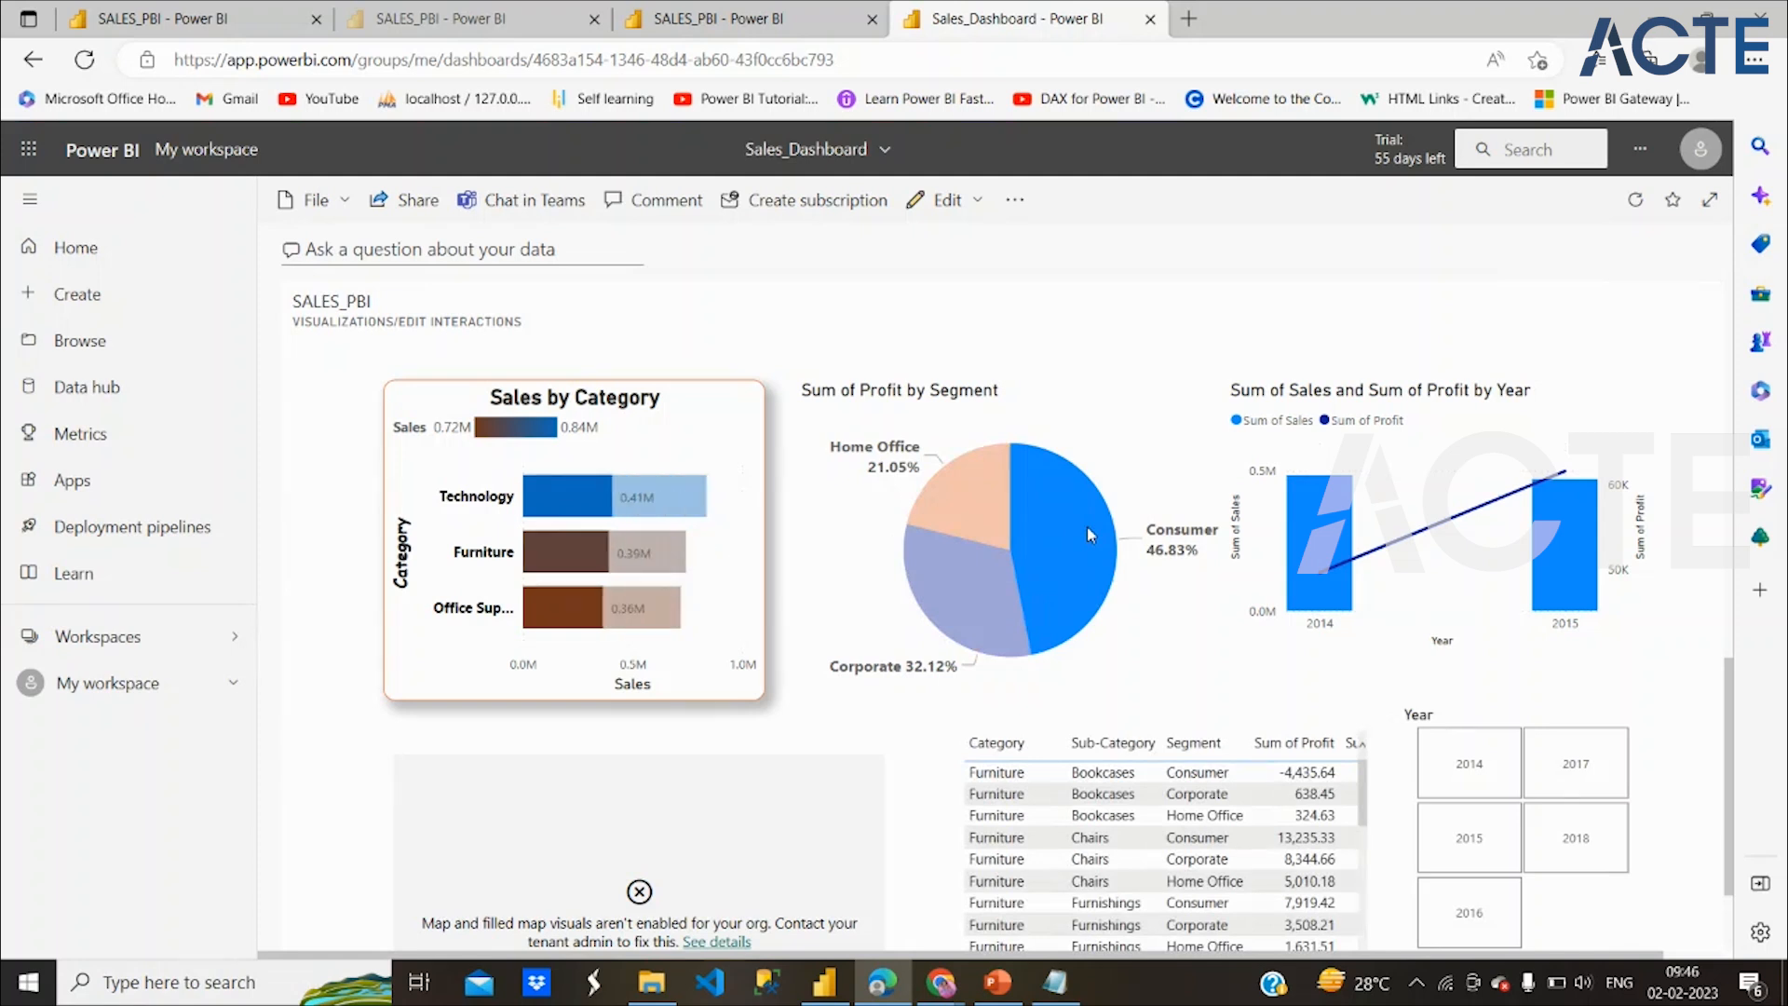
left_click(1087, 527)
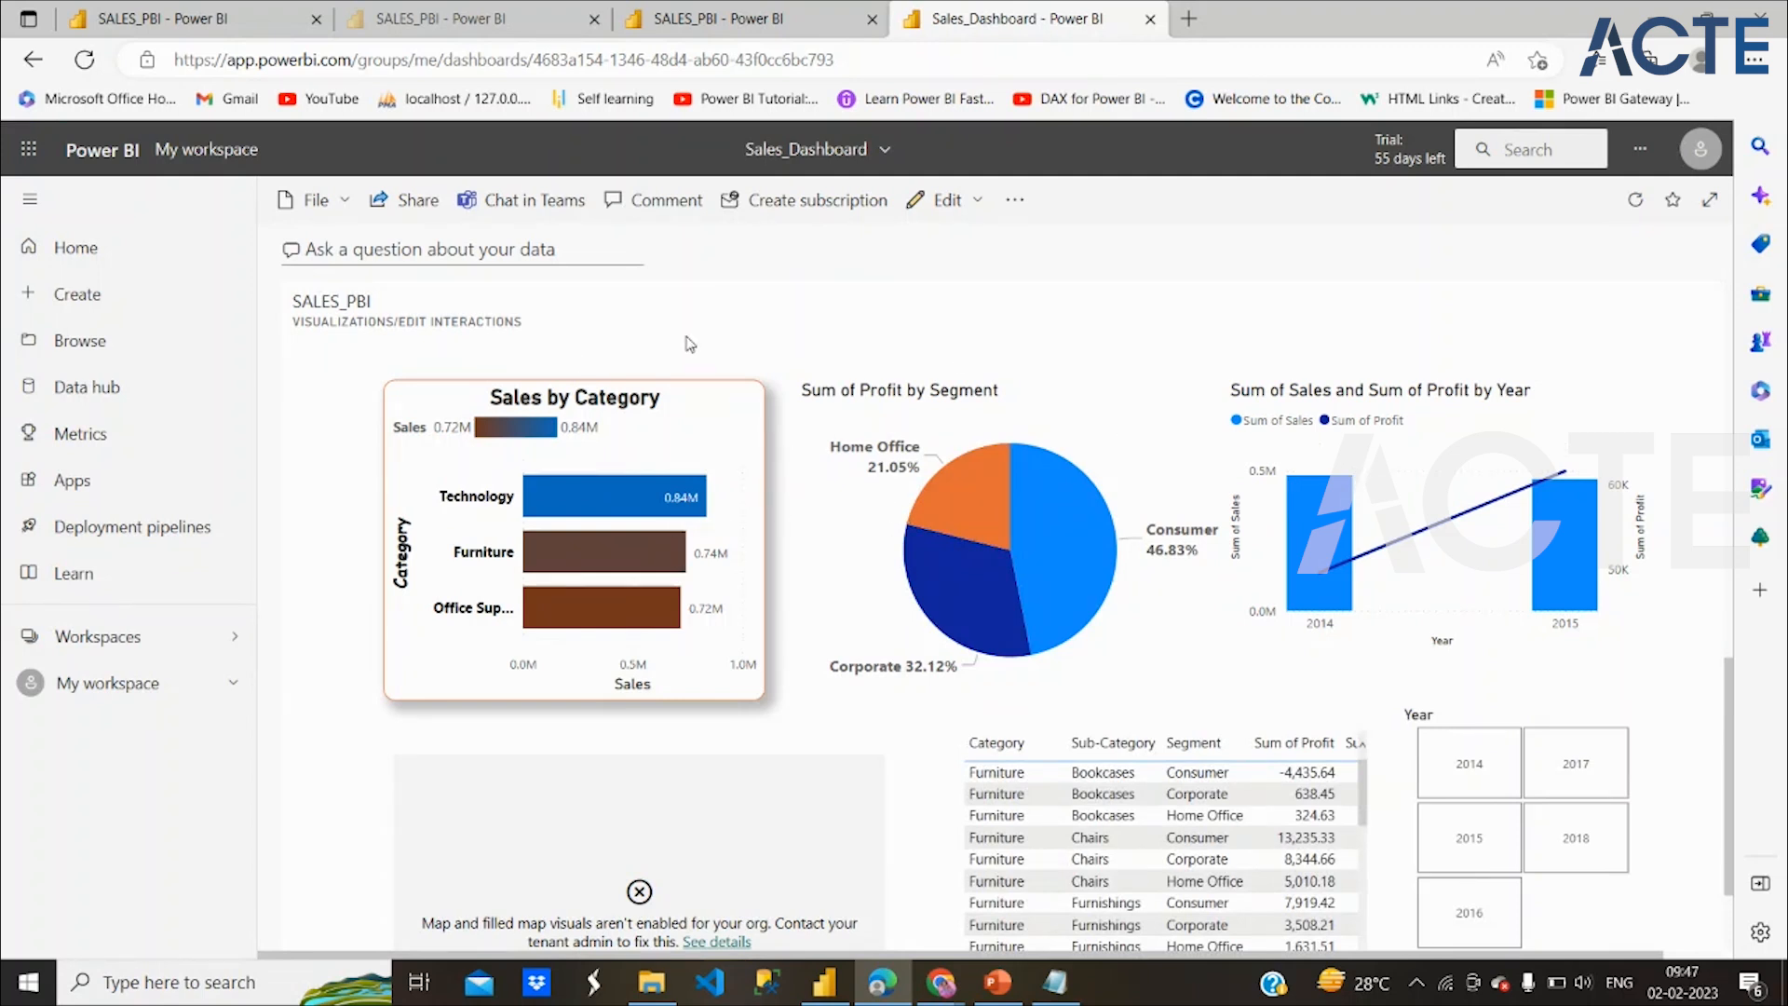
Open the SALES_PBI report from the Sales by Category tile and review the options for pinning that visual to a dashboard, without pinning it
scroll(689, 345, "up", 5)
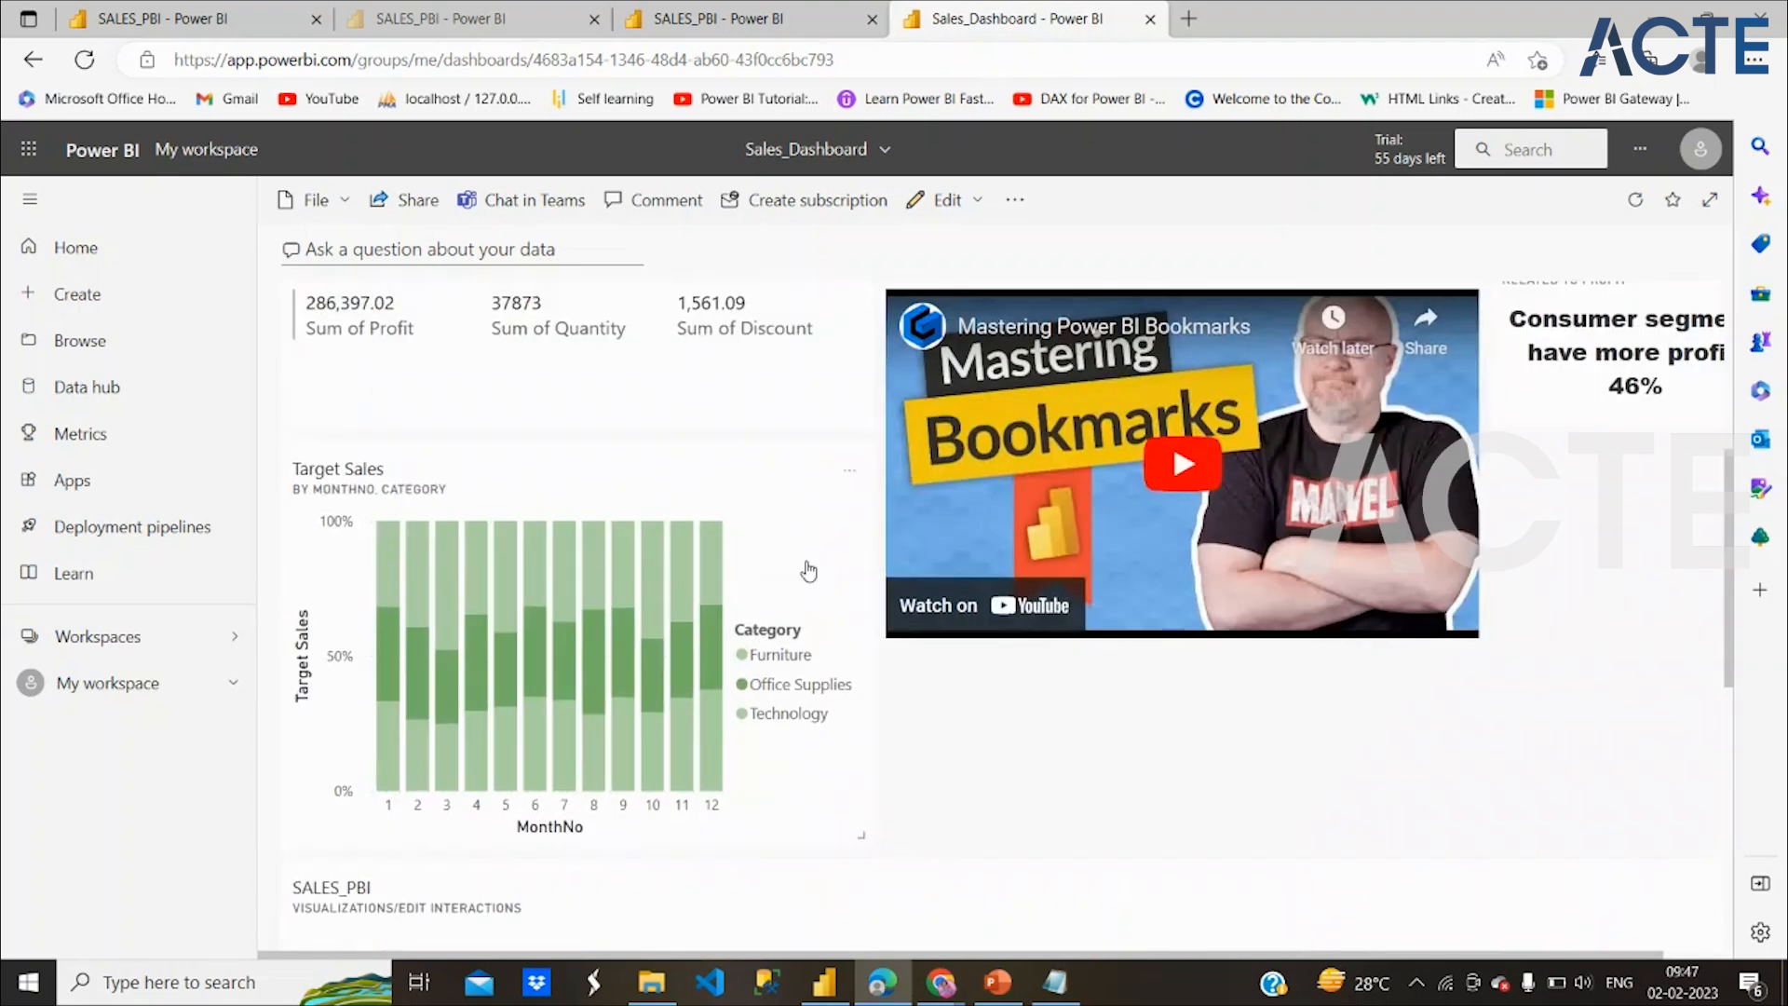
scroll(399, 479, "up", 3)
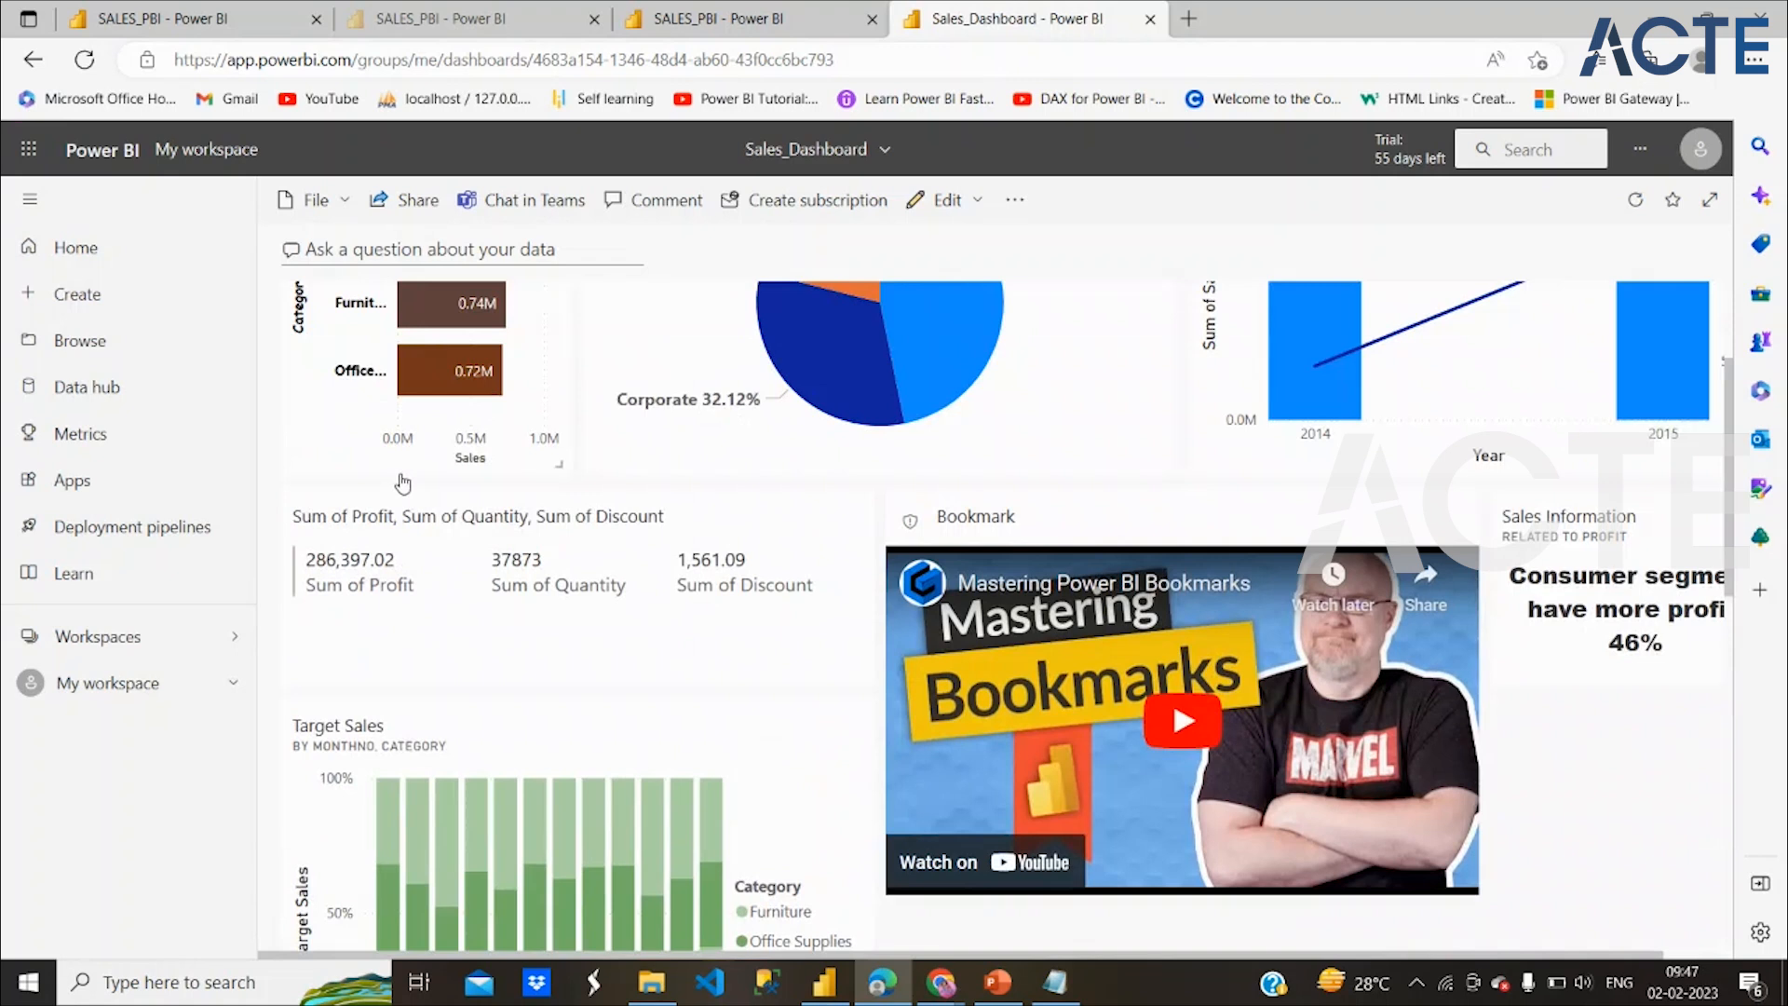
left_click(405, 372)
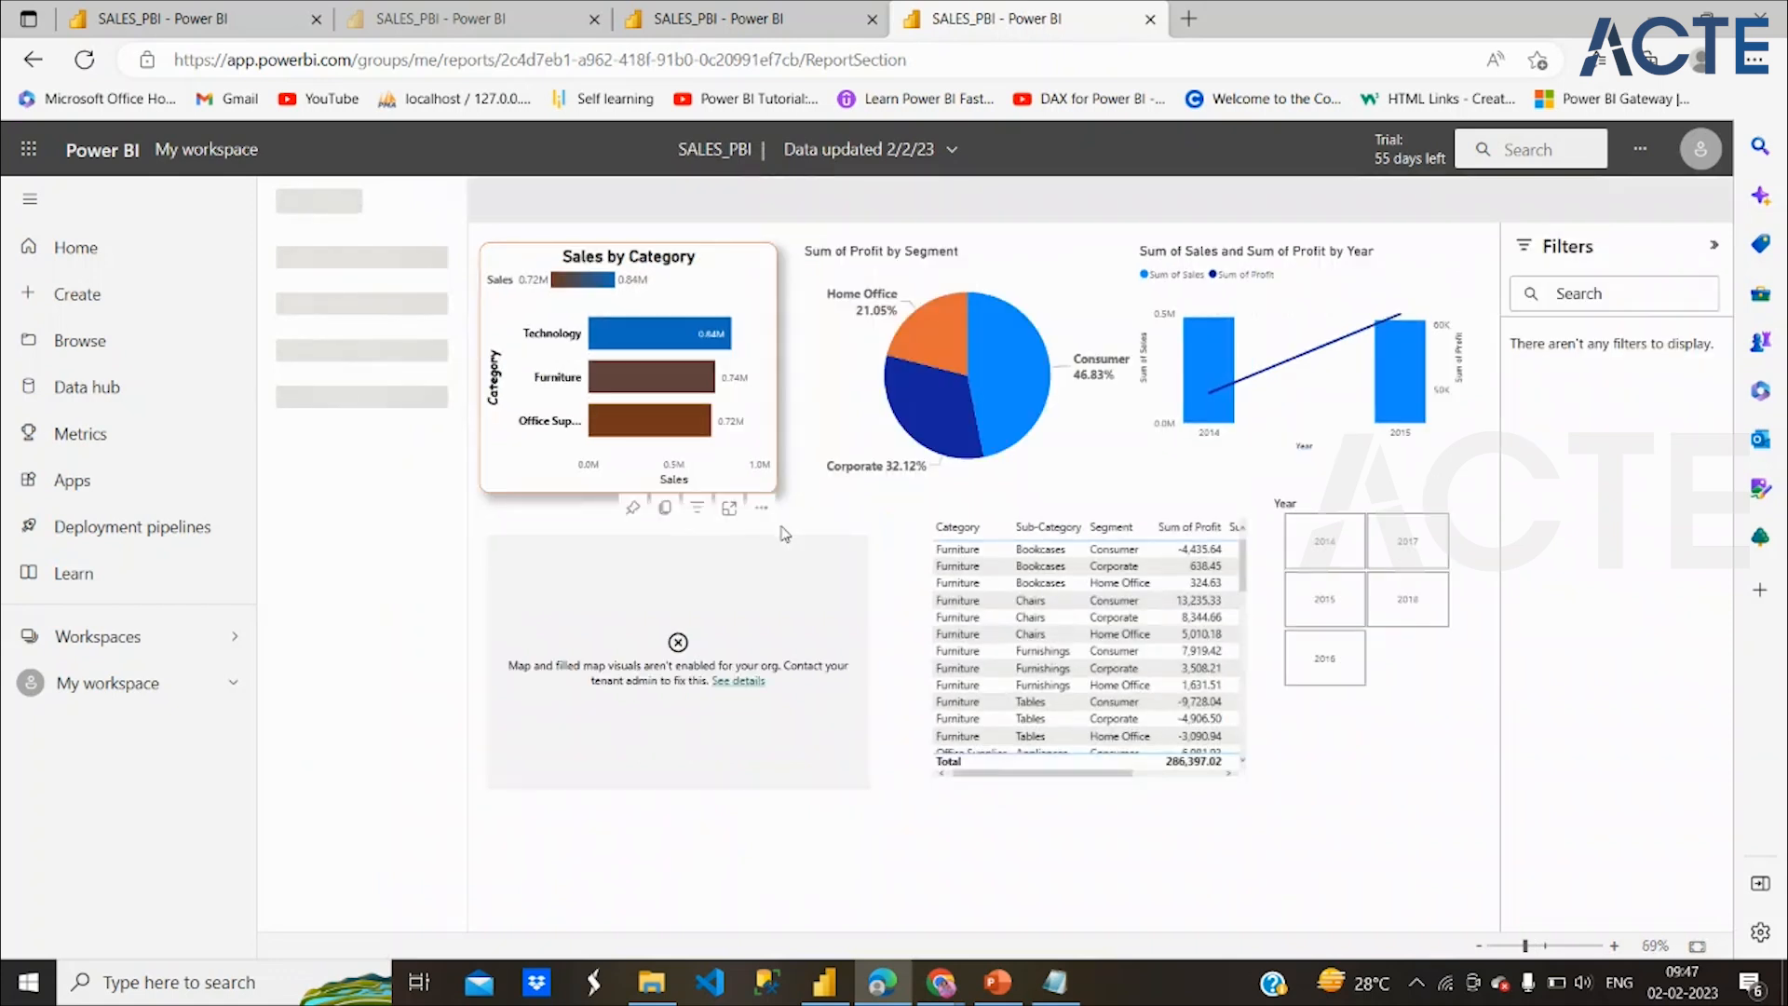
left_click(637, 509)
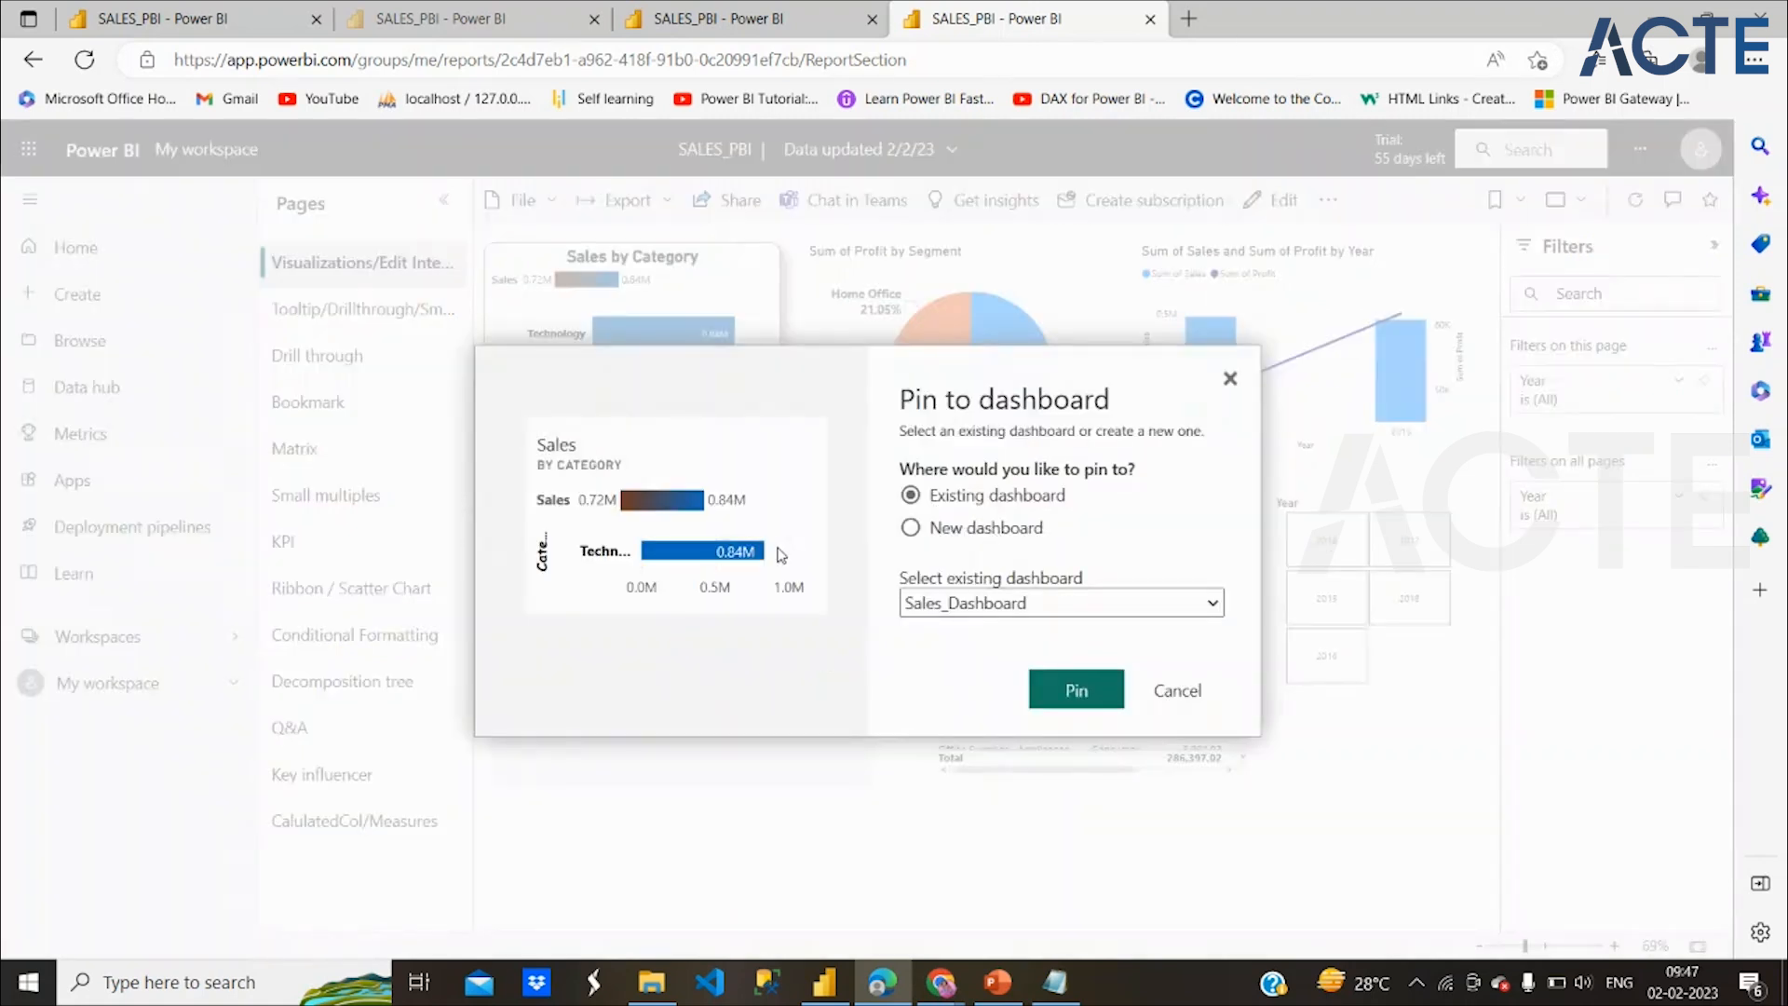
left_click(1206, 690)
left_click(1158, 503)
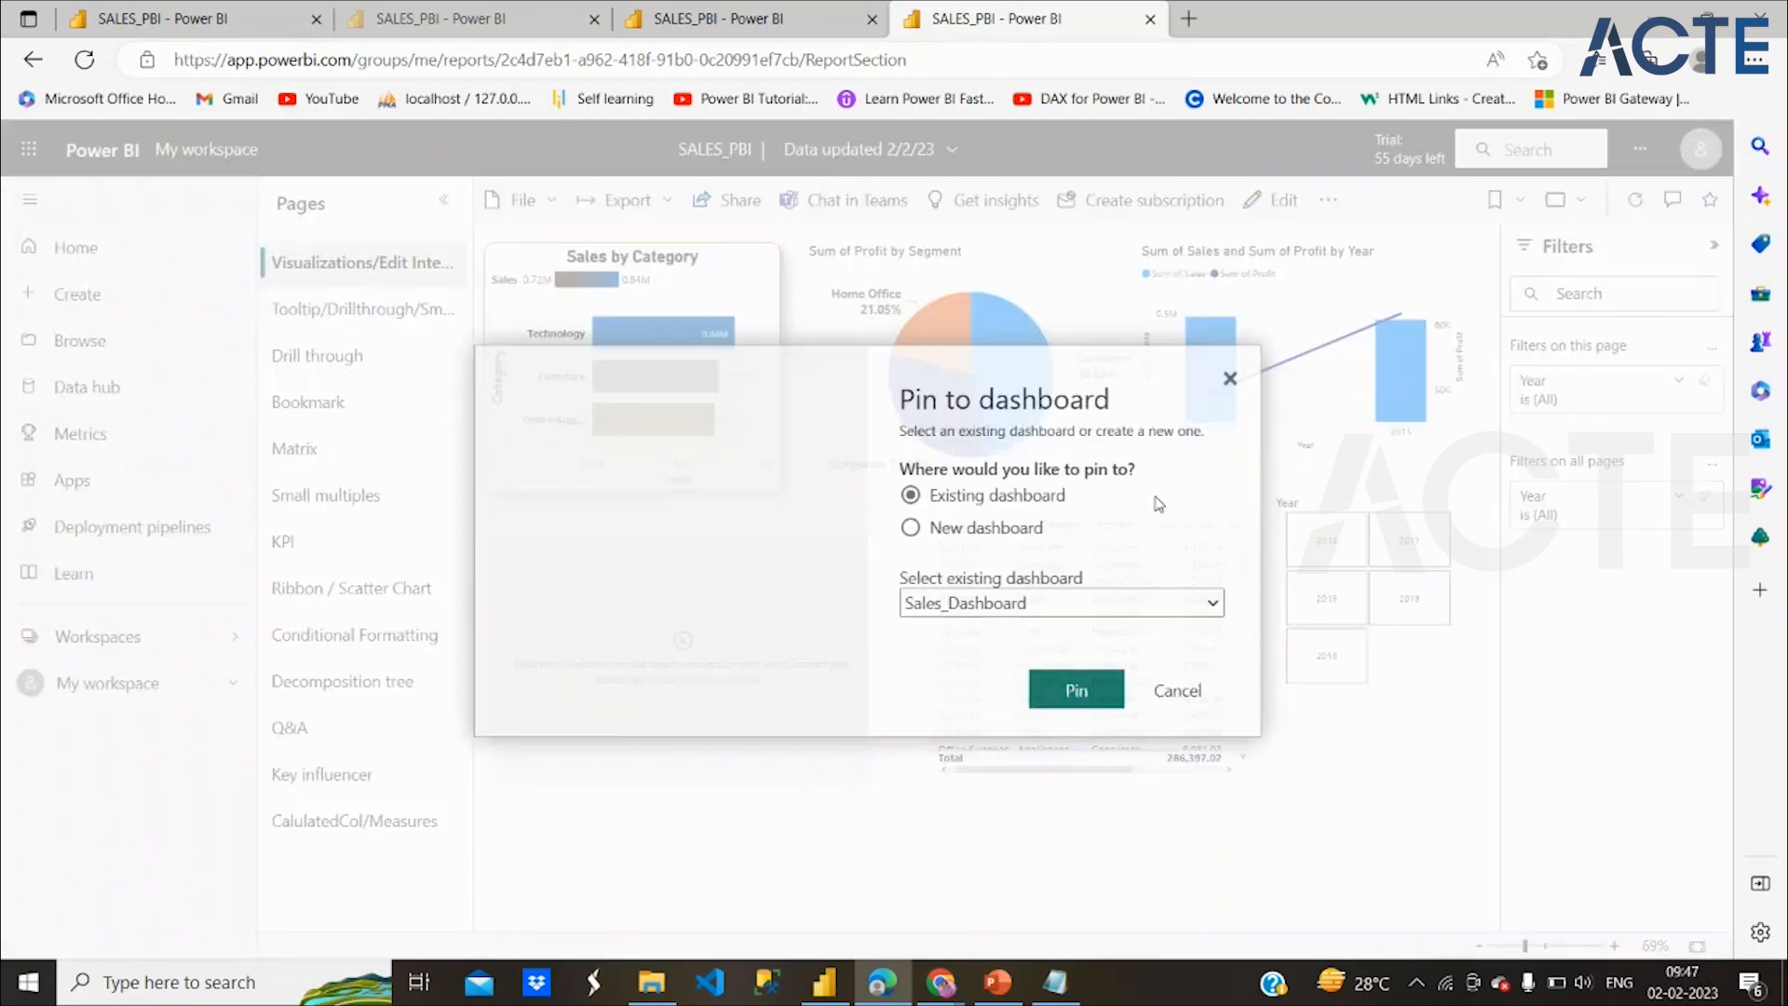
left_click(1179, 698)
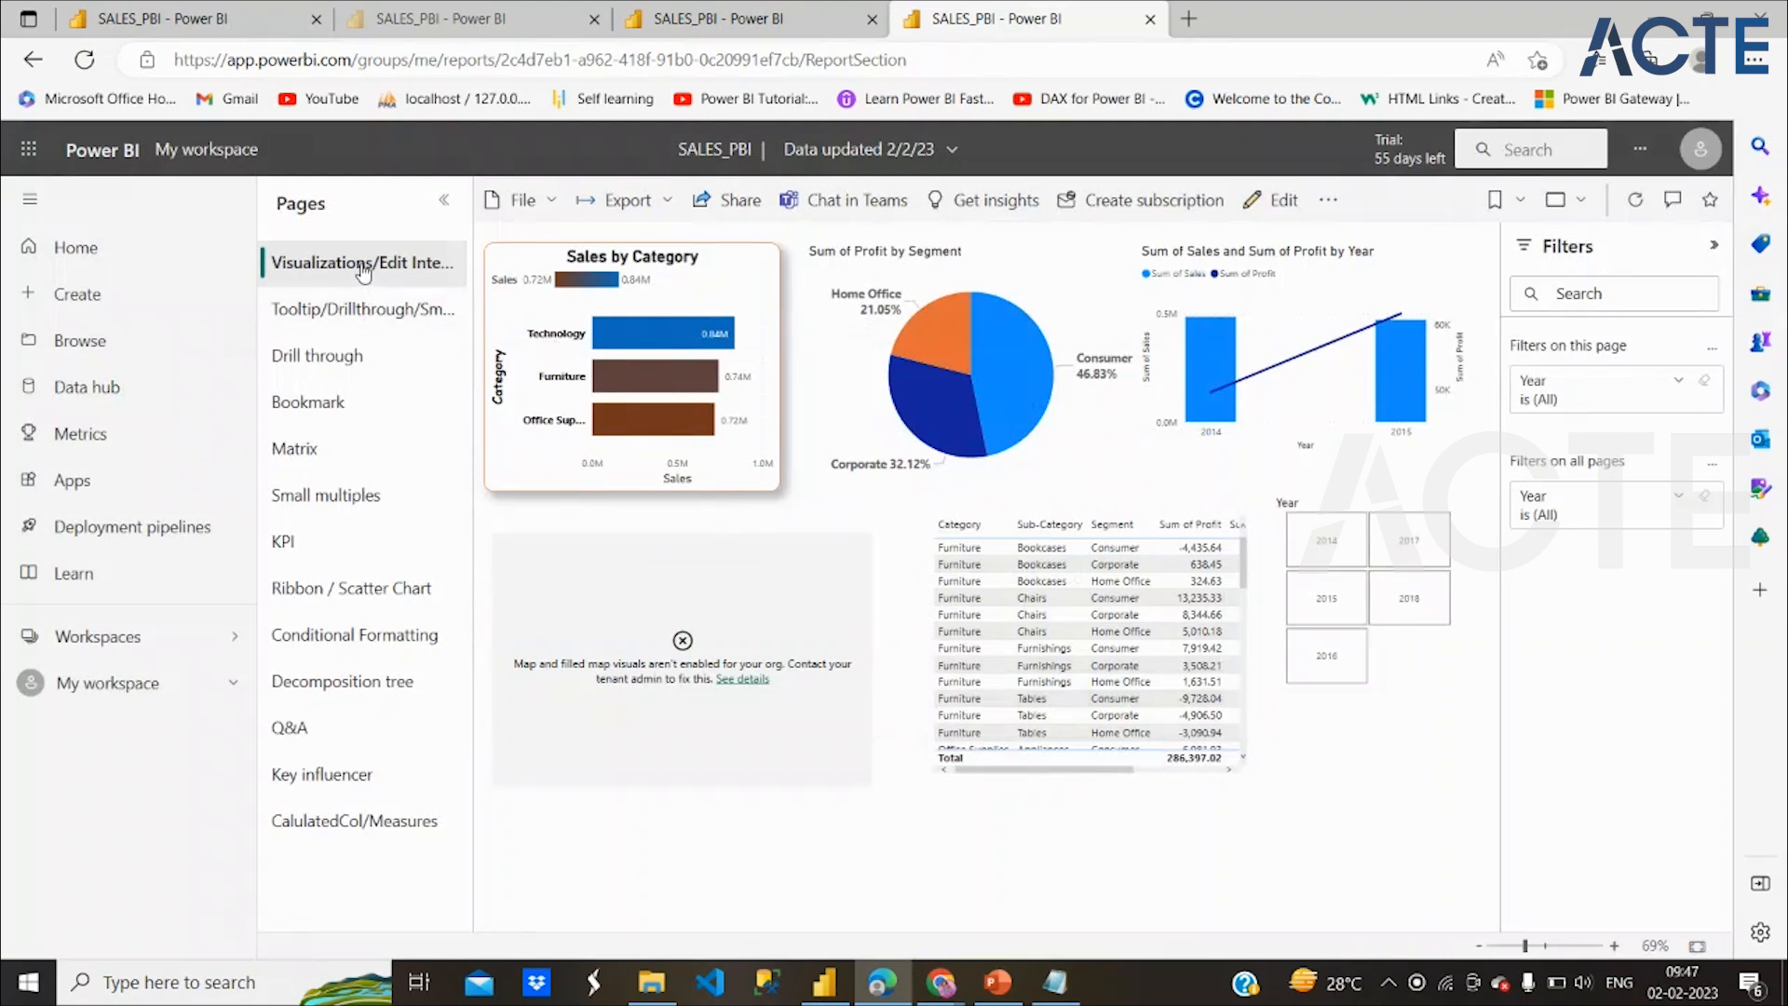
Show the report's Tooltip/Drillthrough page and look at its additional report options, including Pin to a dashboard
left_click(402, 314)
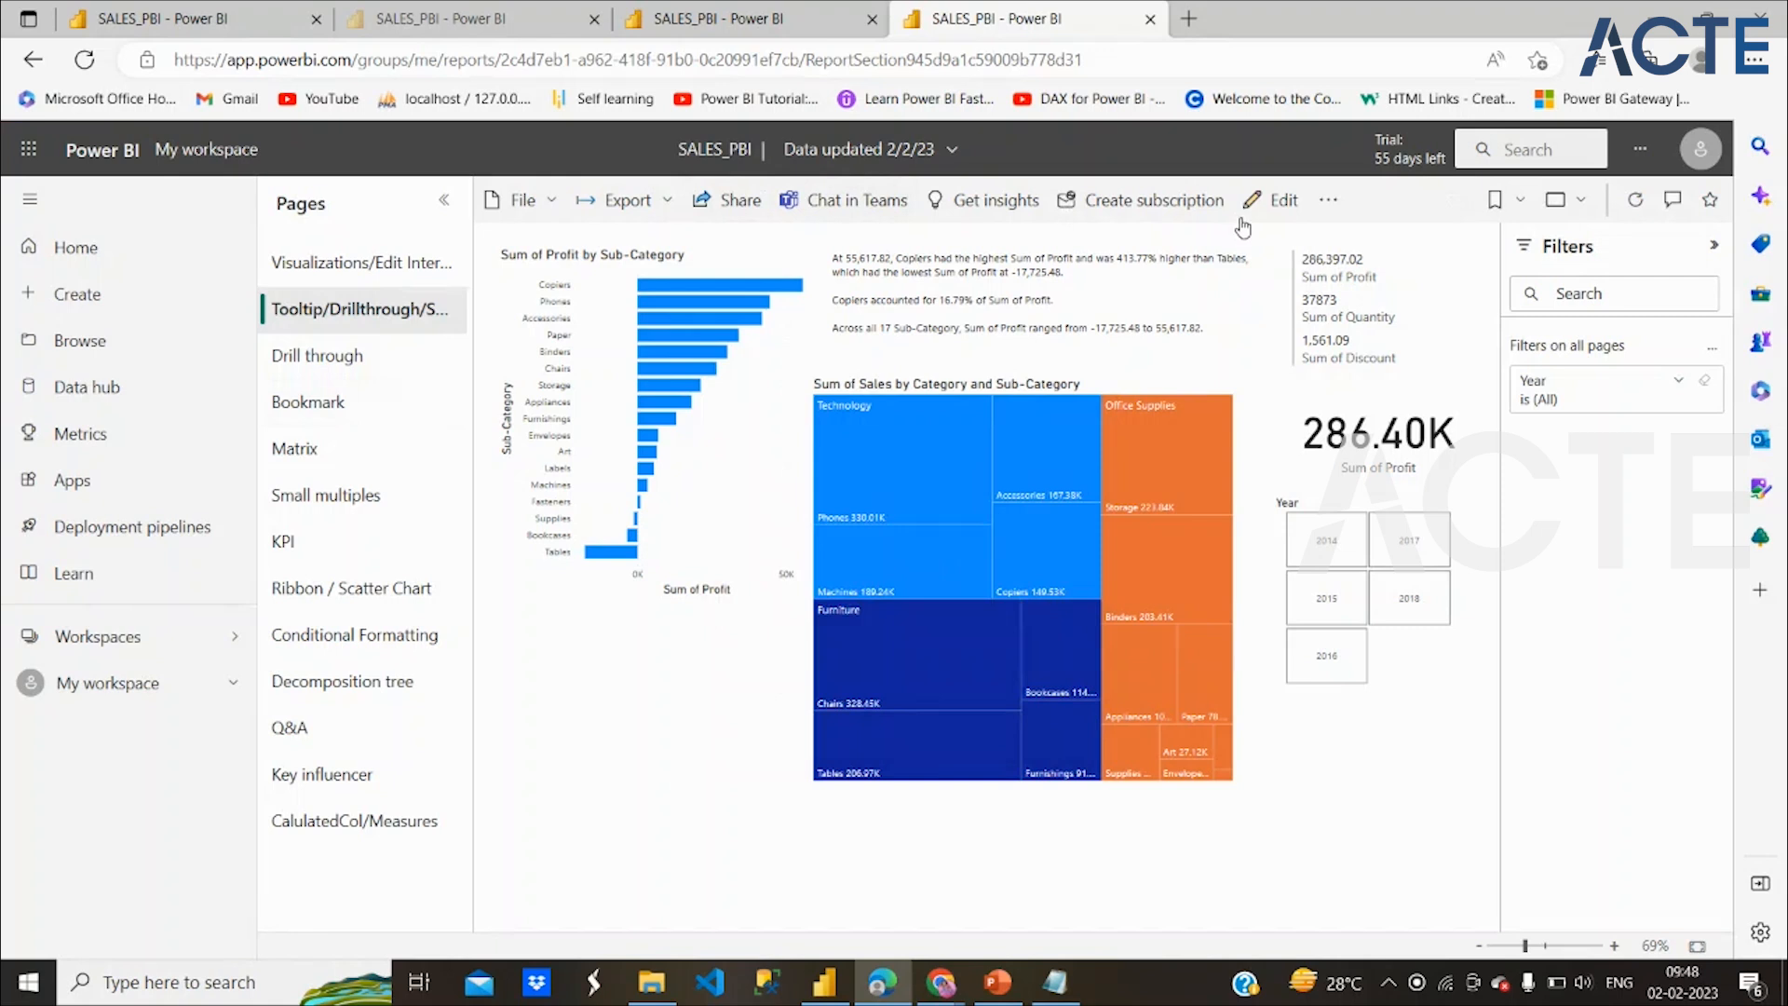
left_click(1329, 201)
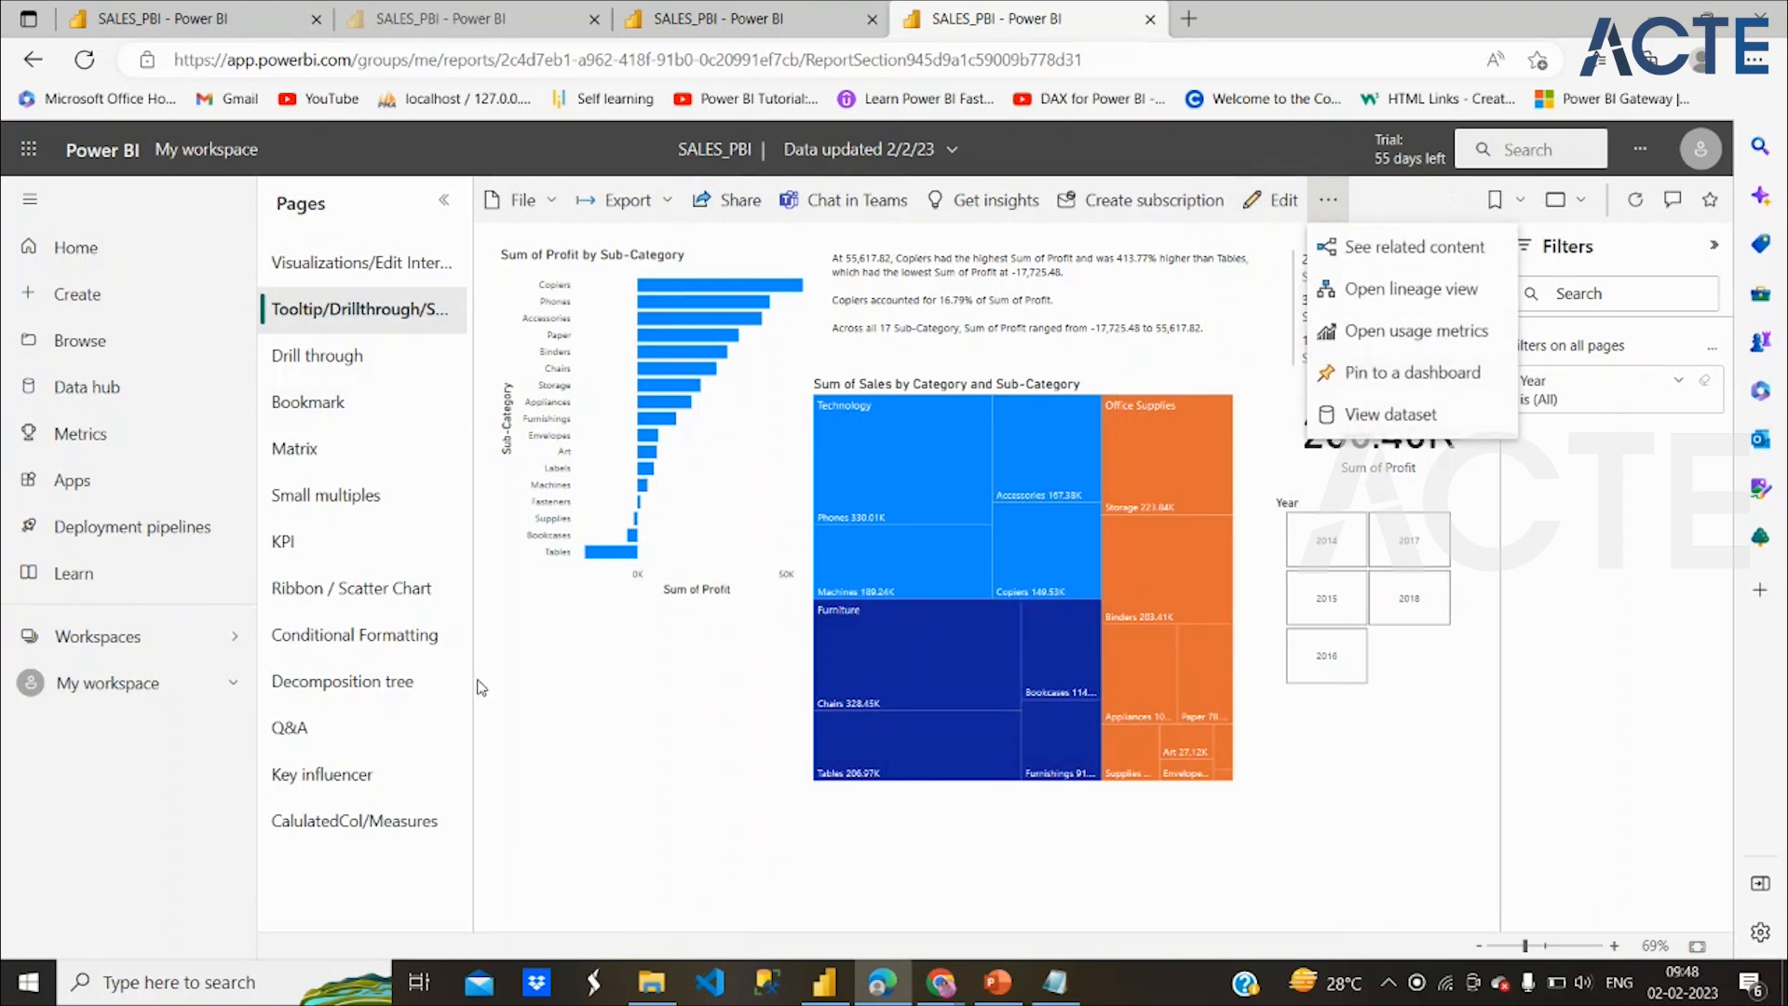
left_click(221, 693)
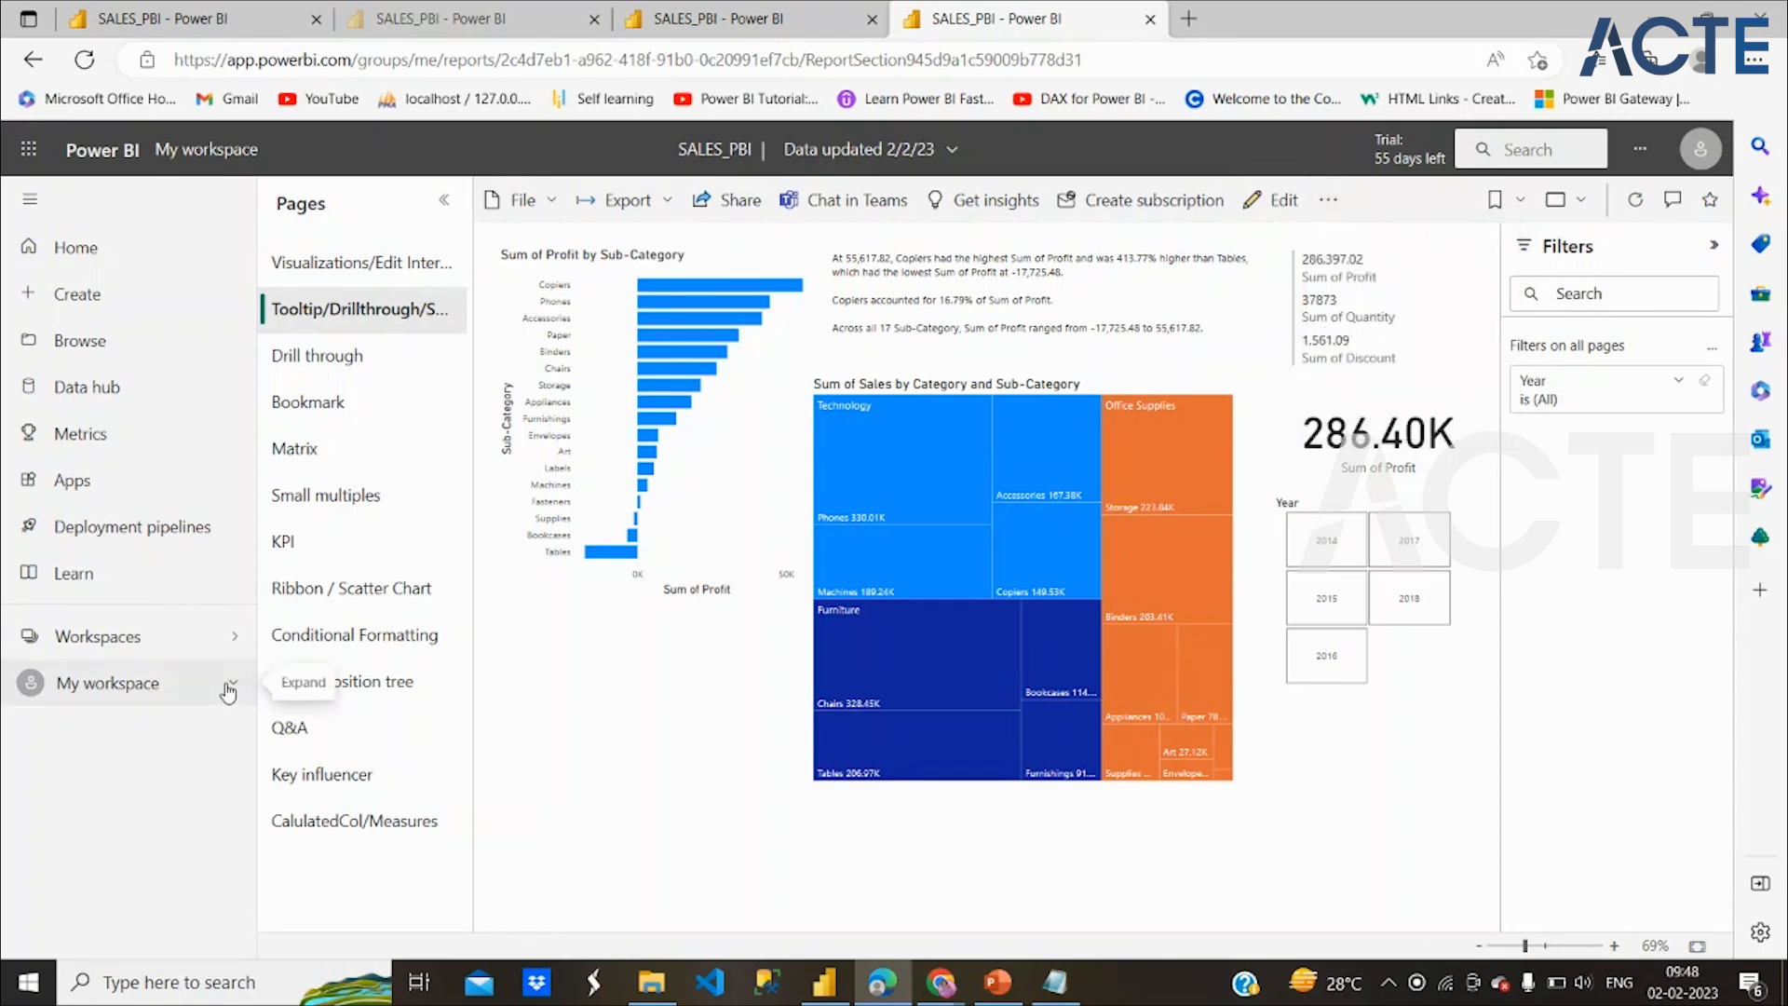
Open the lineage view of the SALES_PBI dataset from My workspace
left_click(228, 687)
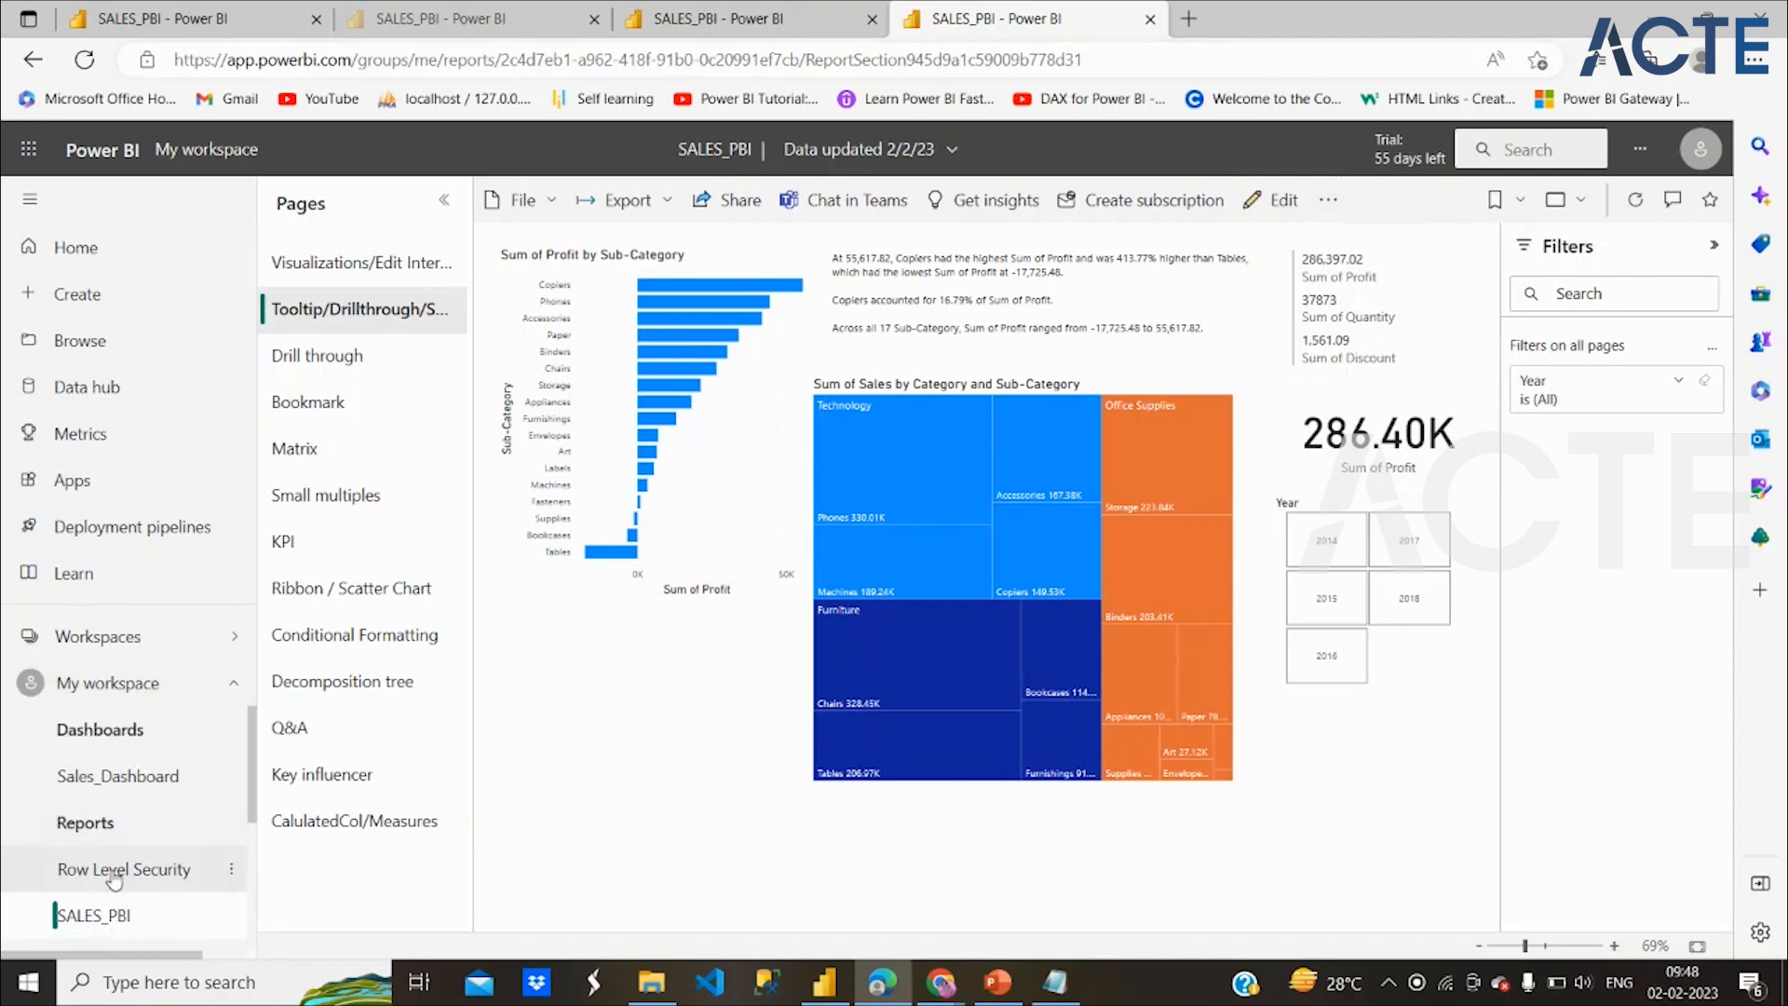
scroll(114, 875, "down", 2)
scroll(114, 870, "down", 1)
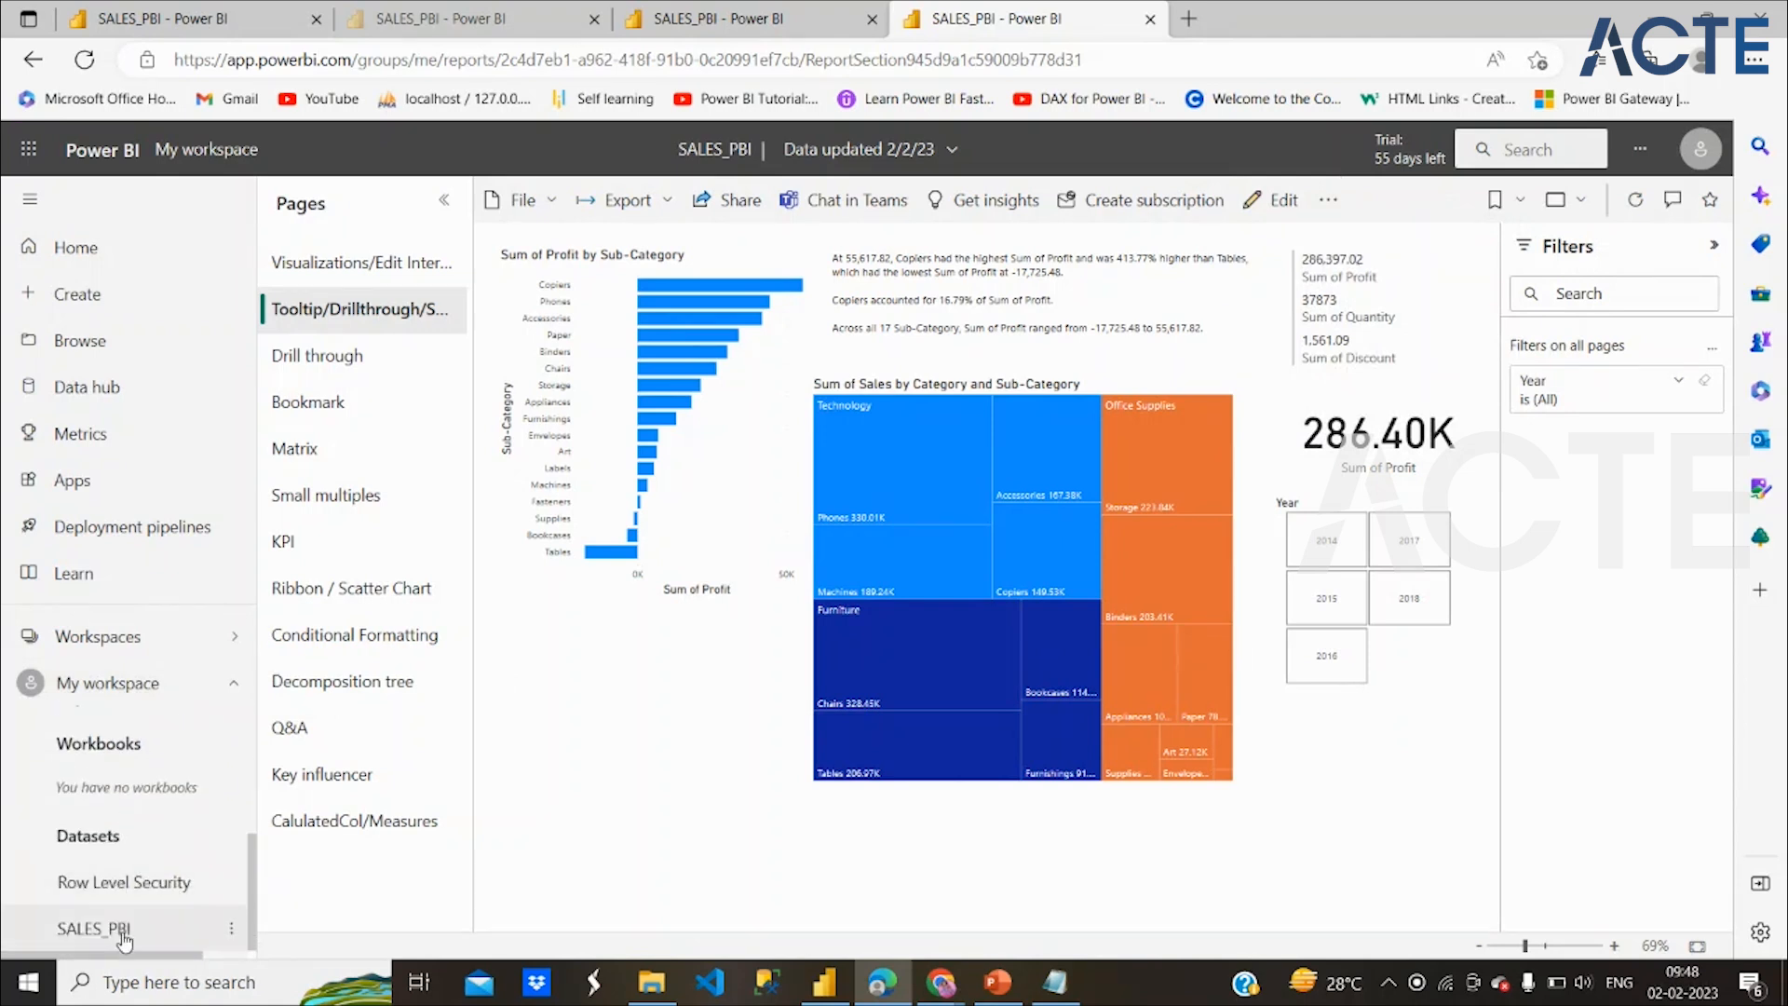
left_click(231, 928)
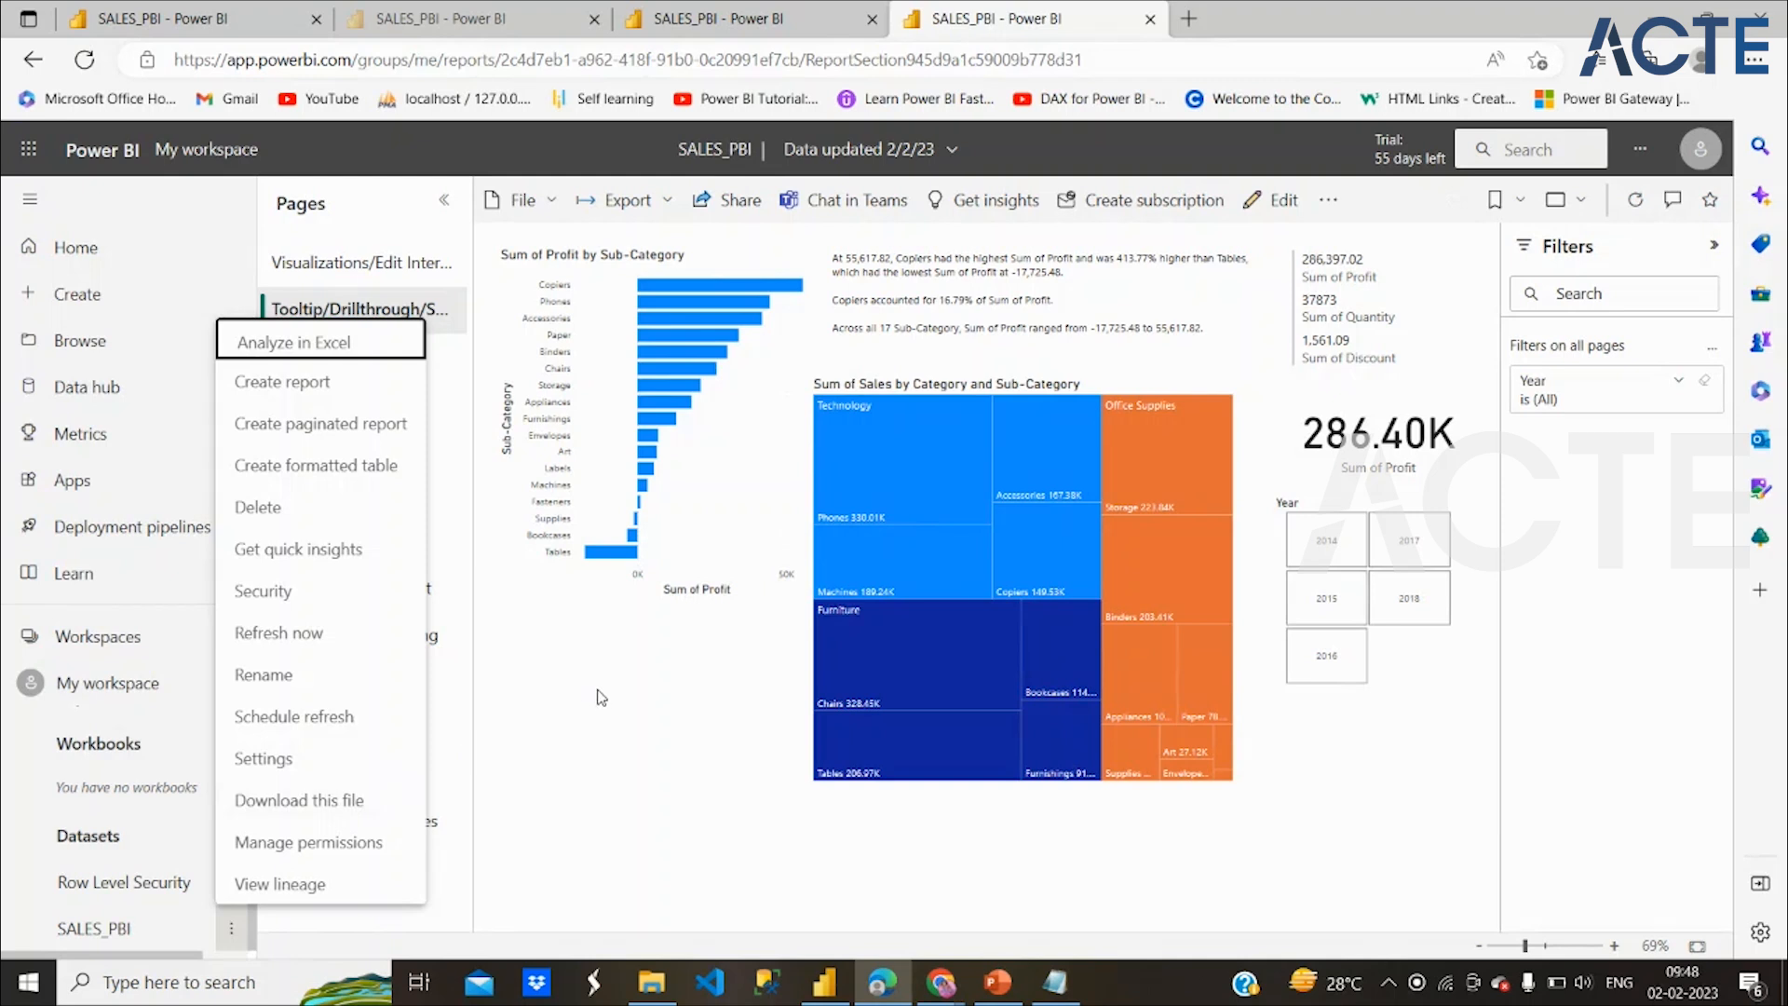
left_click(282, 886)
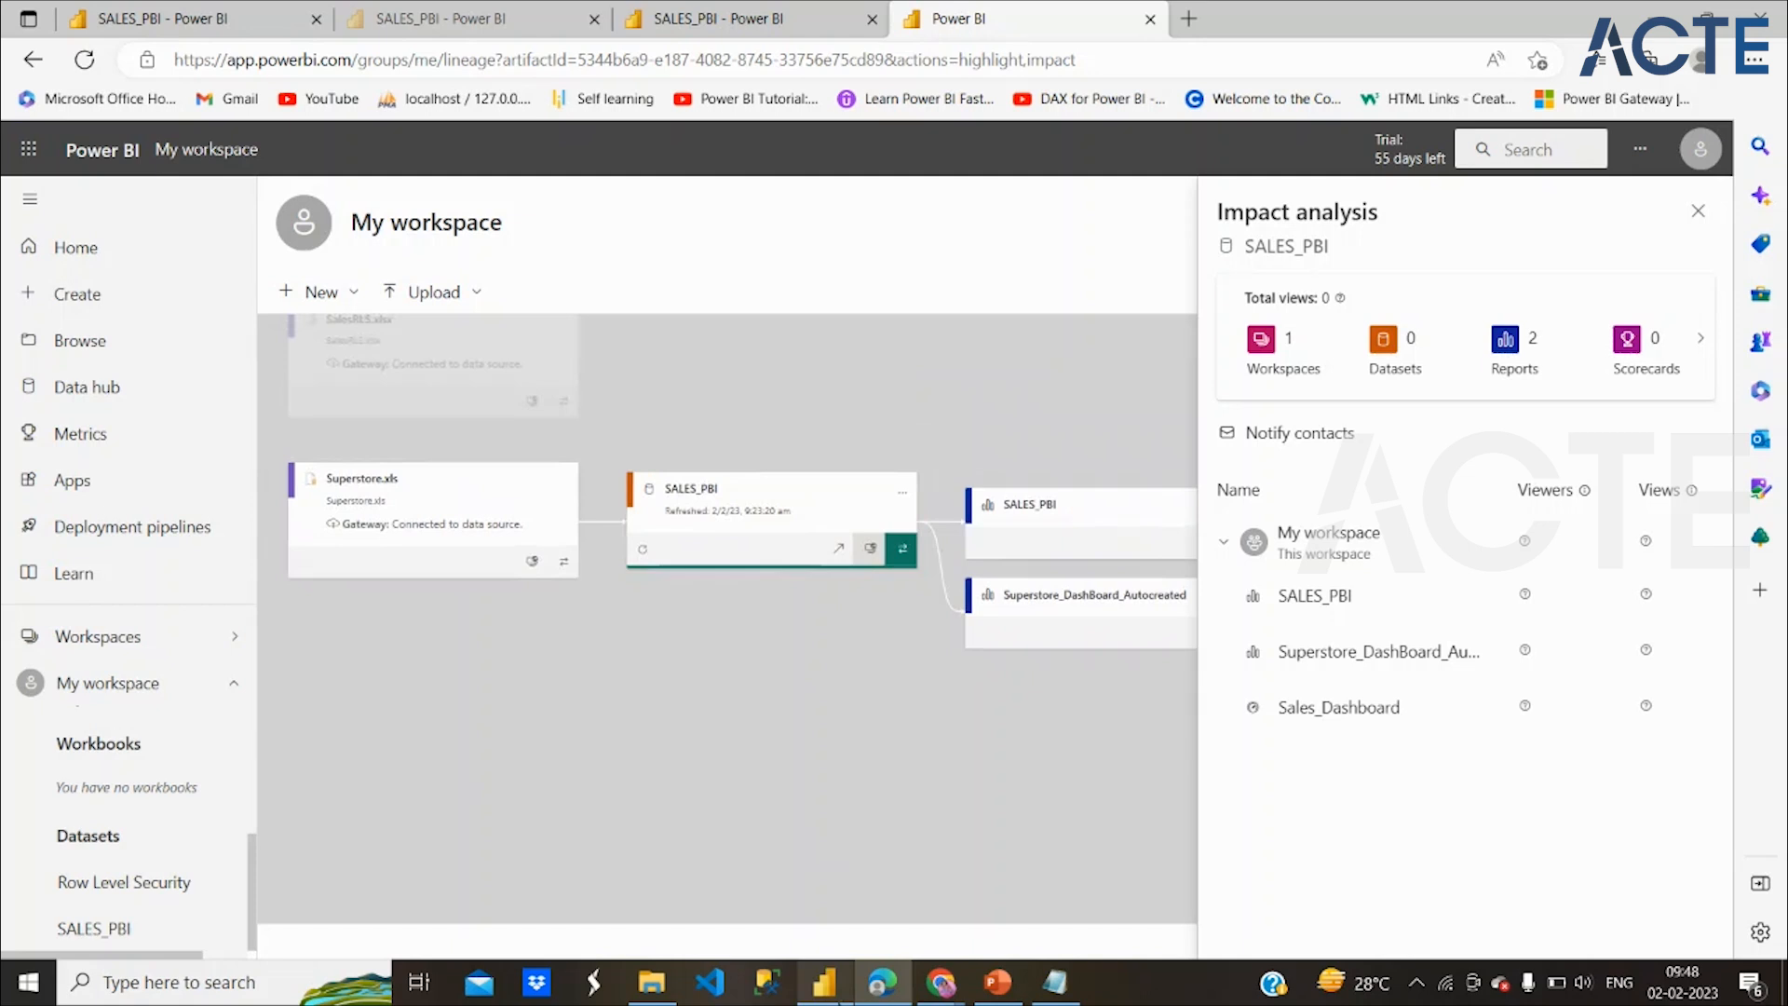
Inspect the details of the Superstore.xls data source in the SALES_PBI lineage and close them
mouse_move(832, 1001)
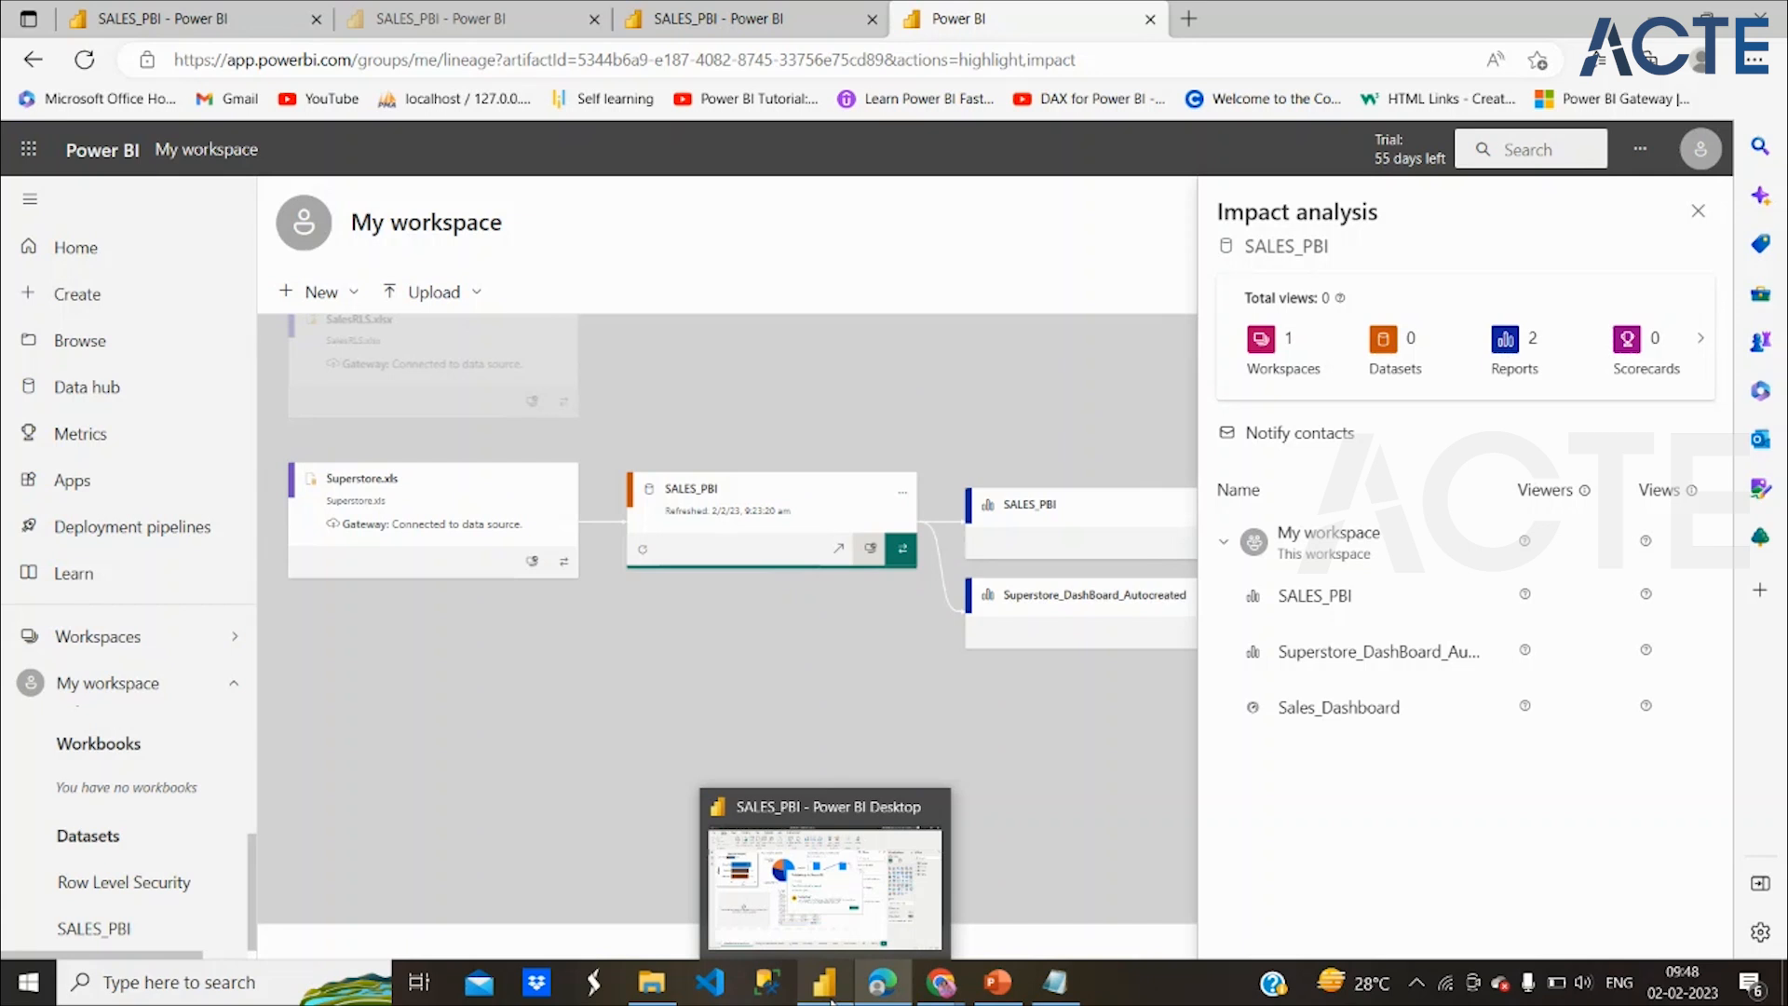
left_click(460, 499)
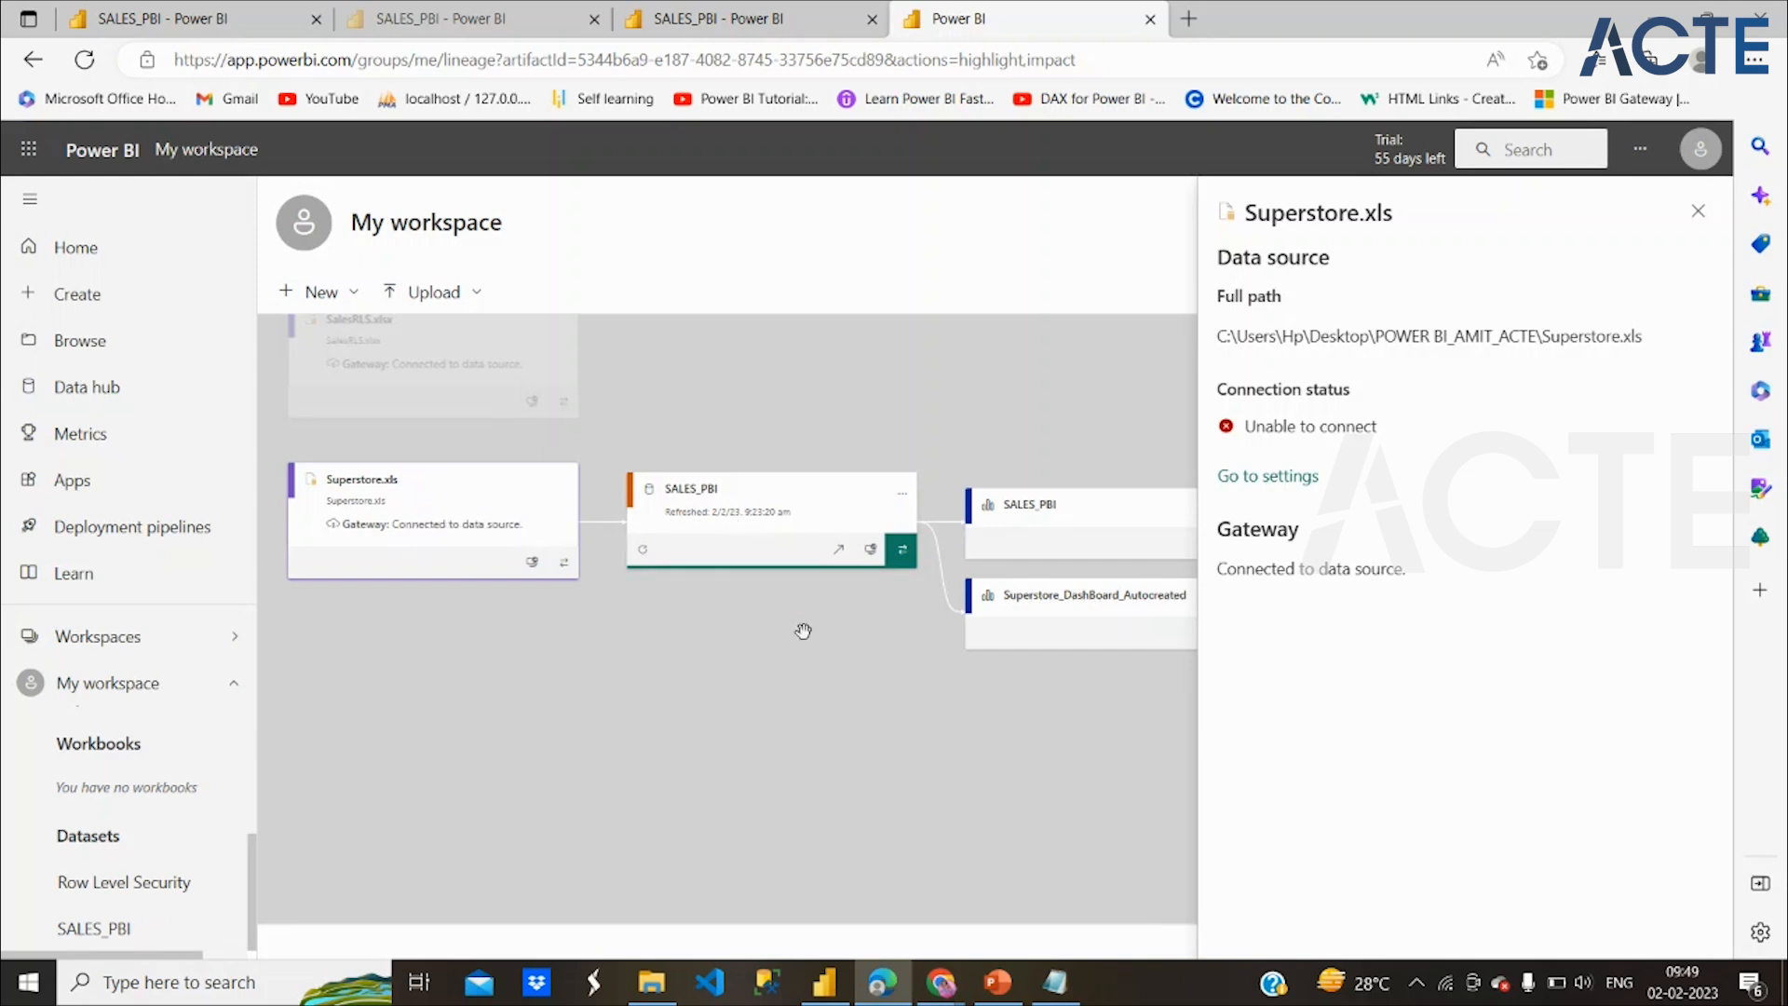
scroll(802, 629, "right", 3)
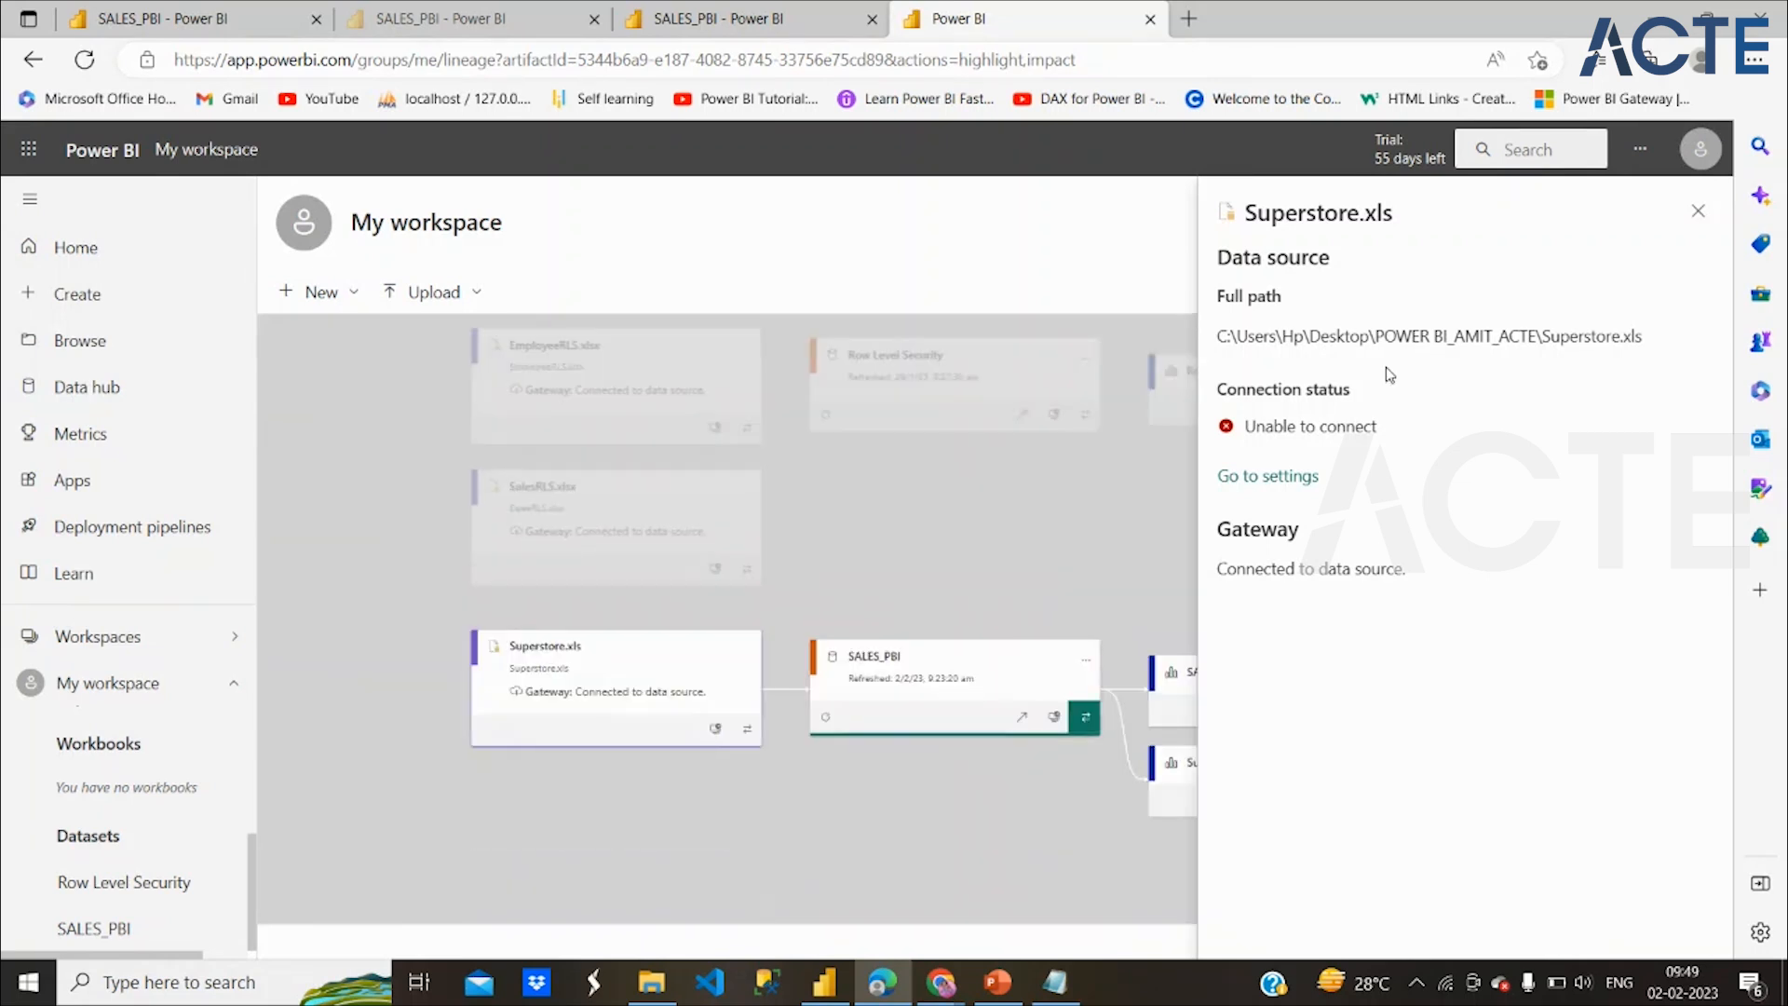
left_click(1700, 216)
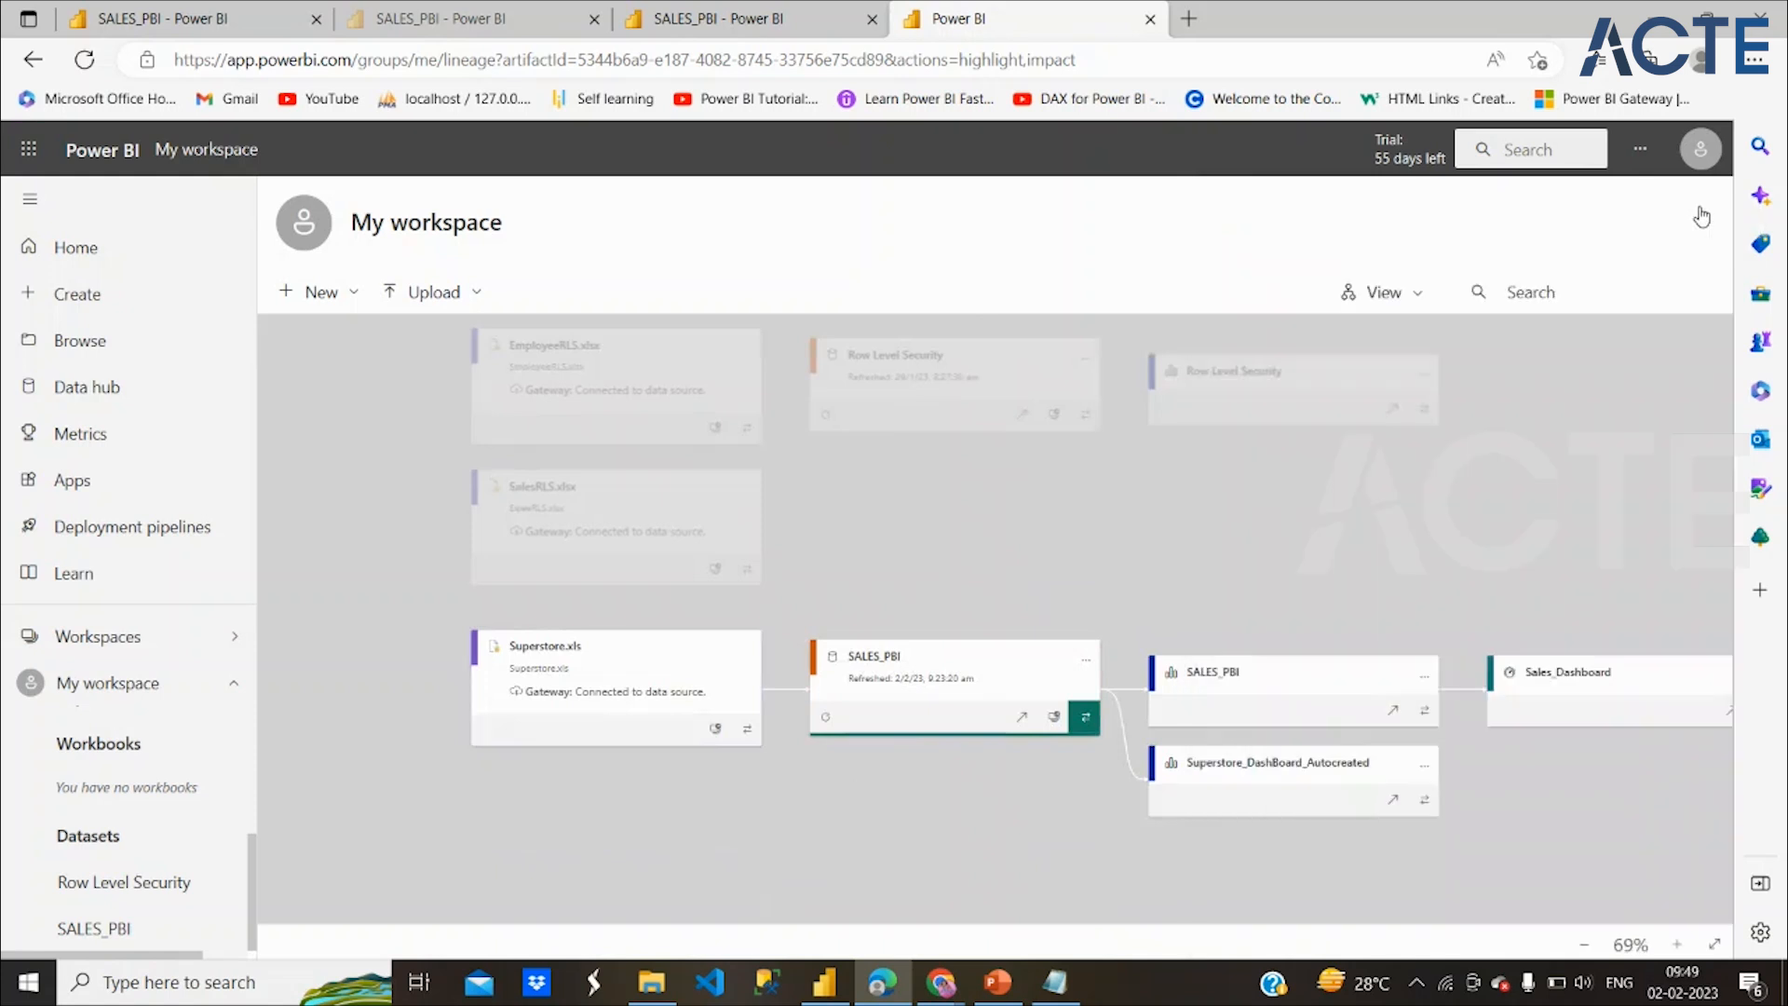
Check the connection status of Superstore.xls again, and clear the lineage highlight to view the whole workspace lineage
left_click(710, 646)
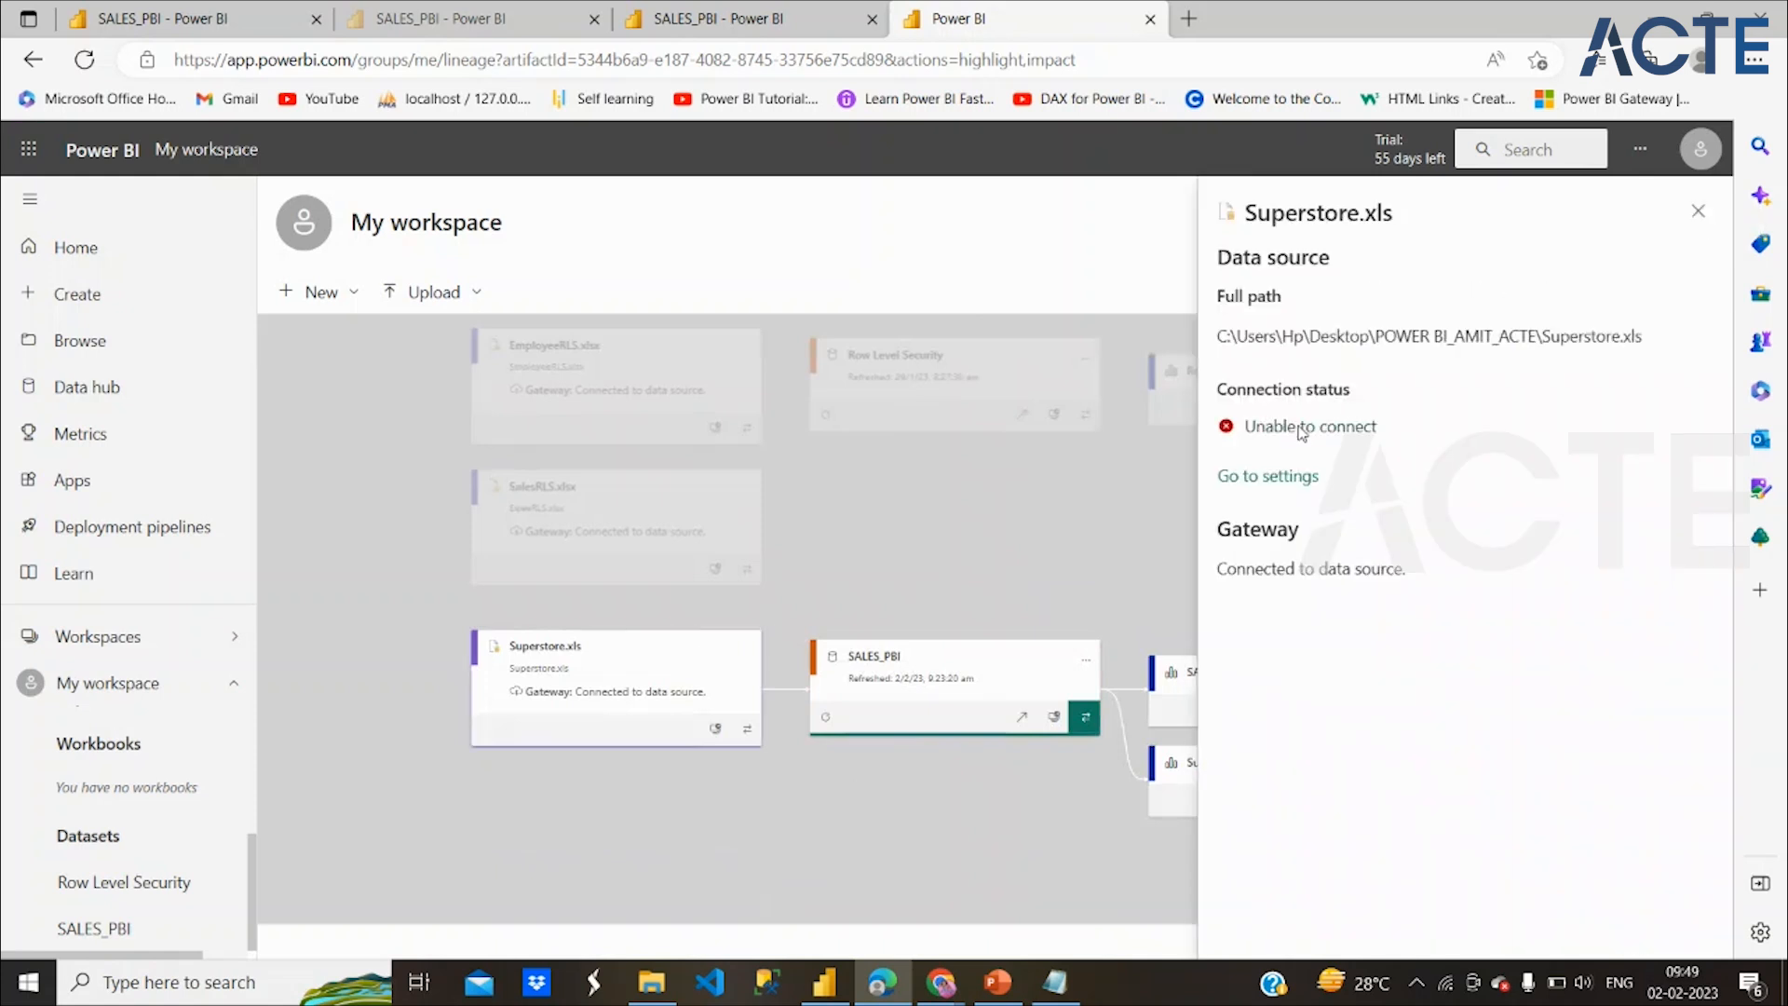
left_click_drag(1265, 431, 1347, 435)
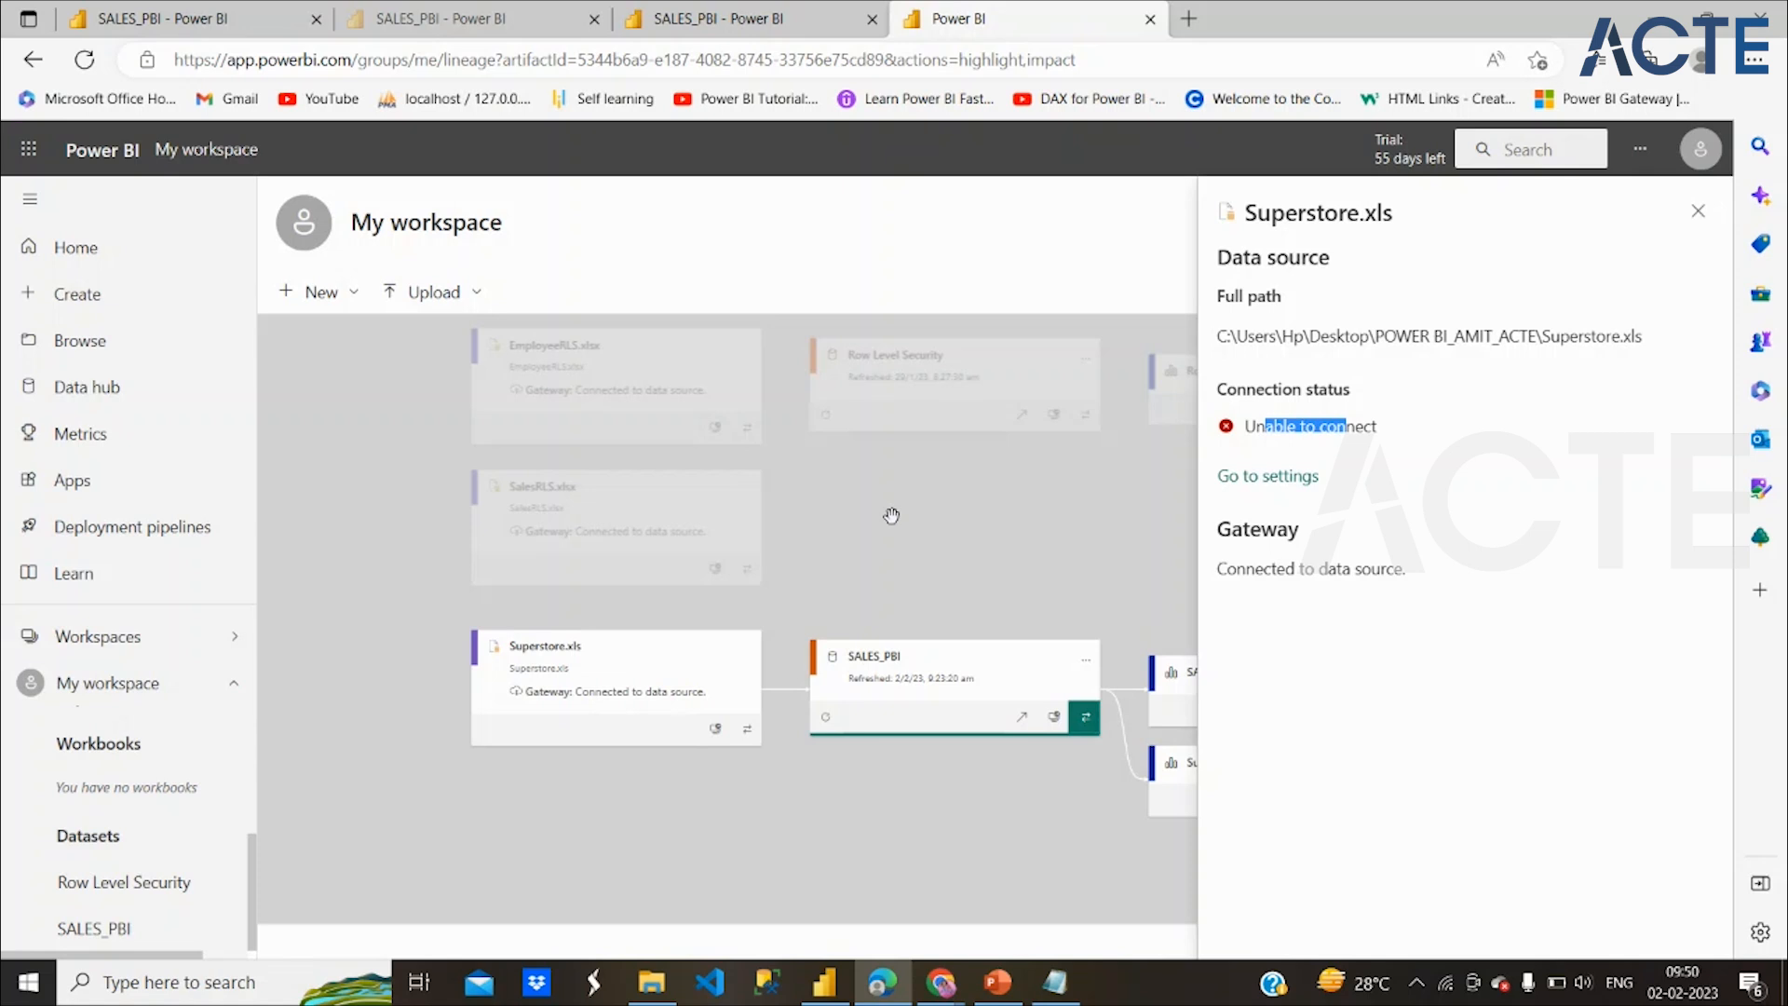
left_click(891, 515)
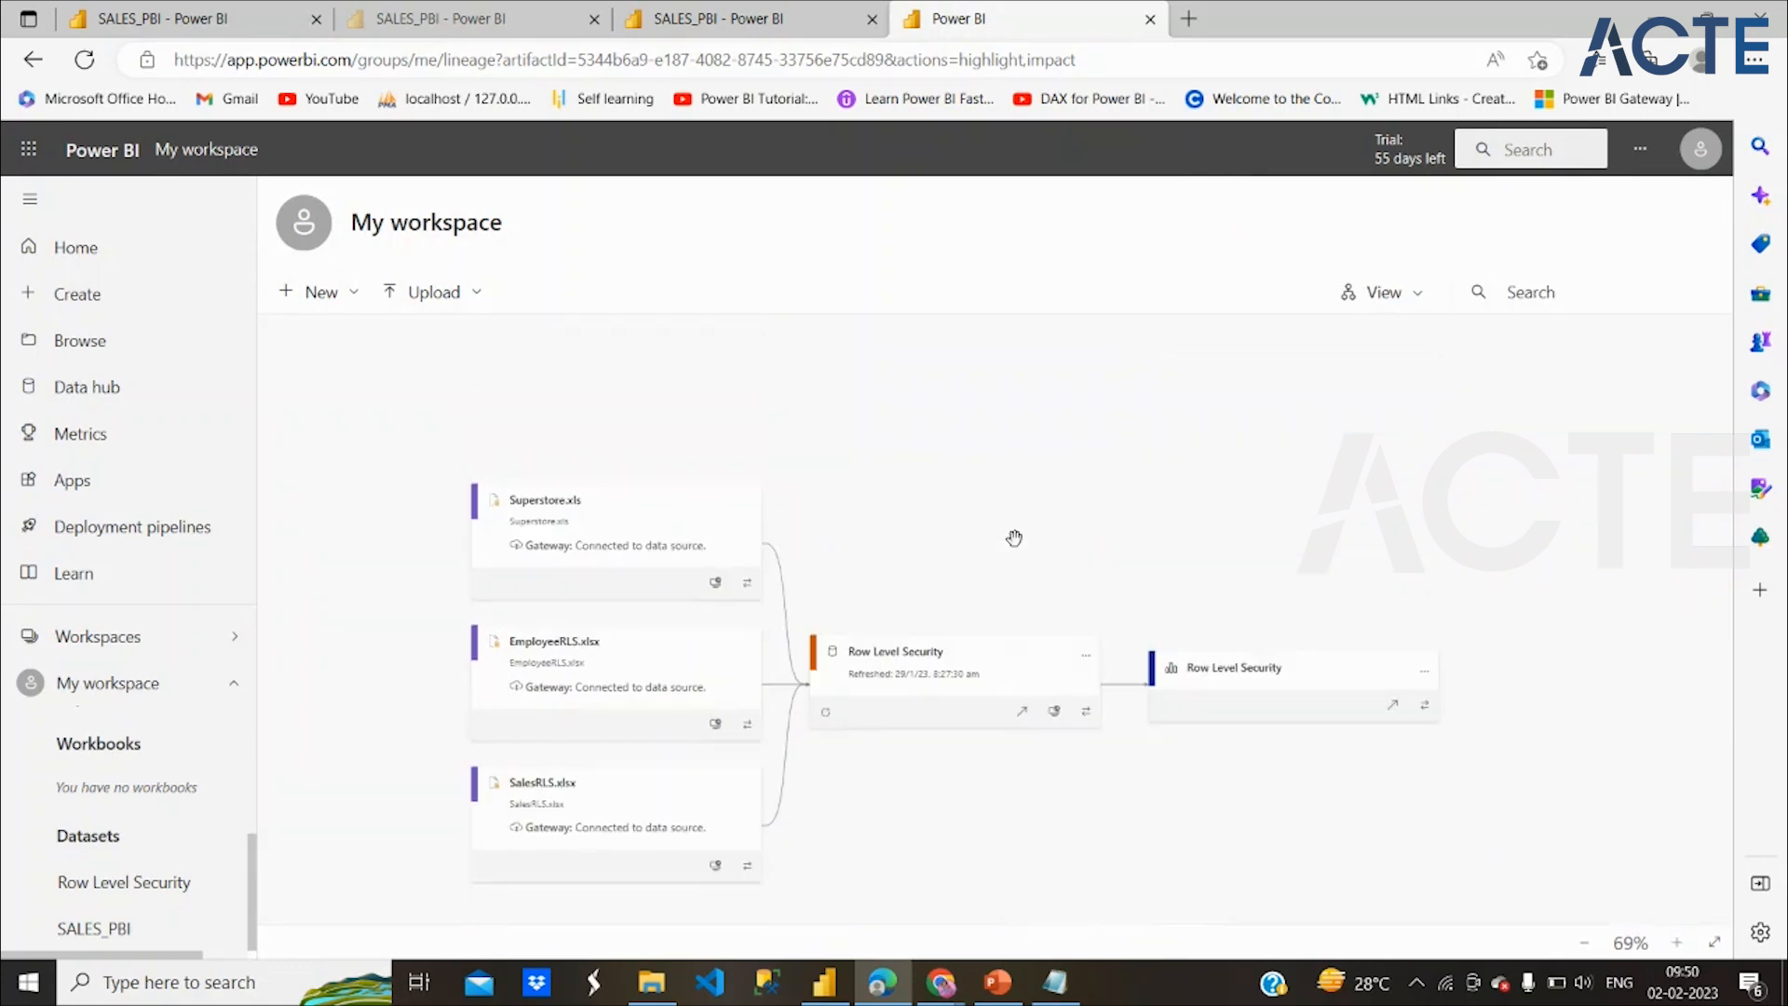
scroll(1015, 540, "down", 4)
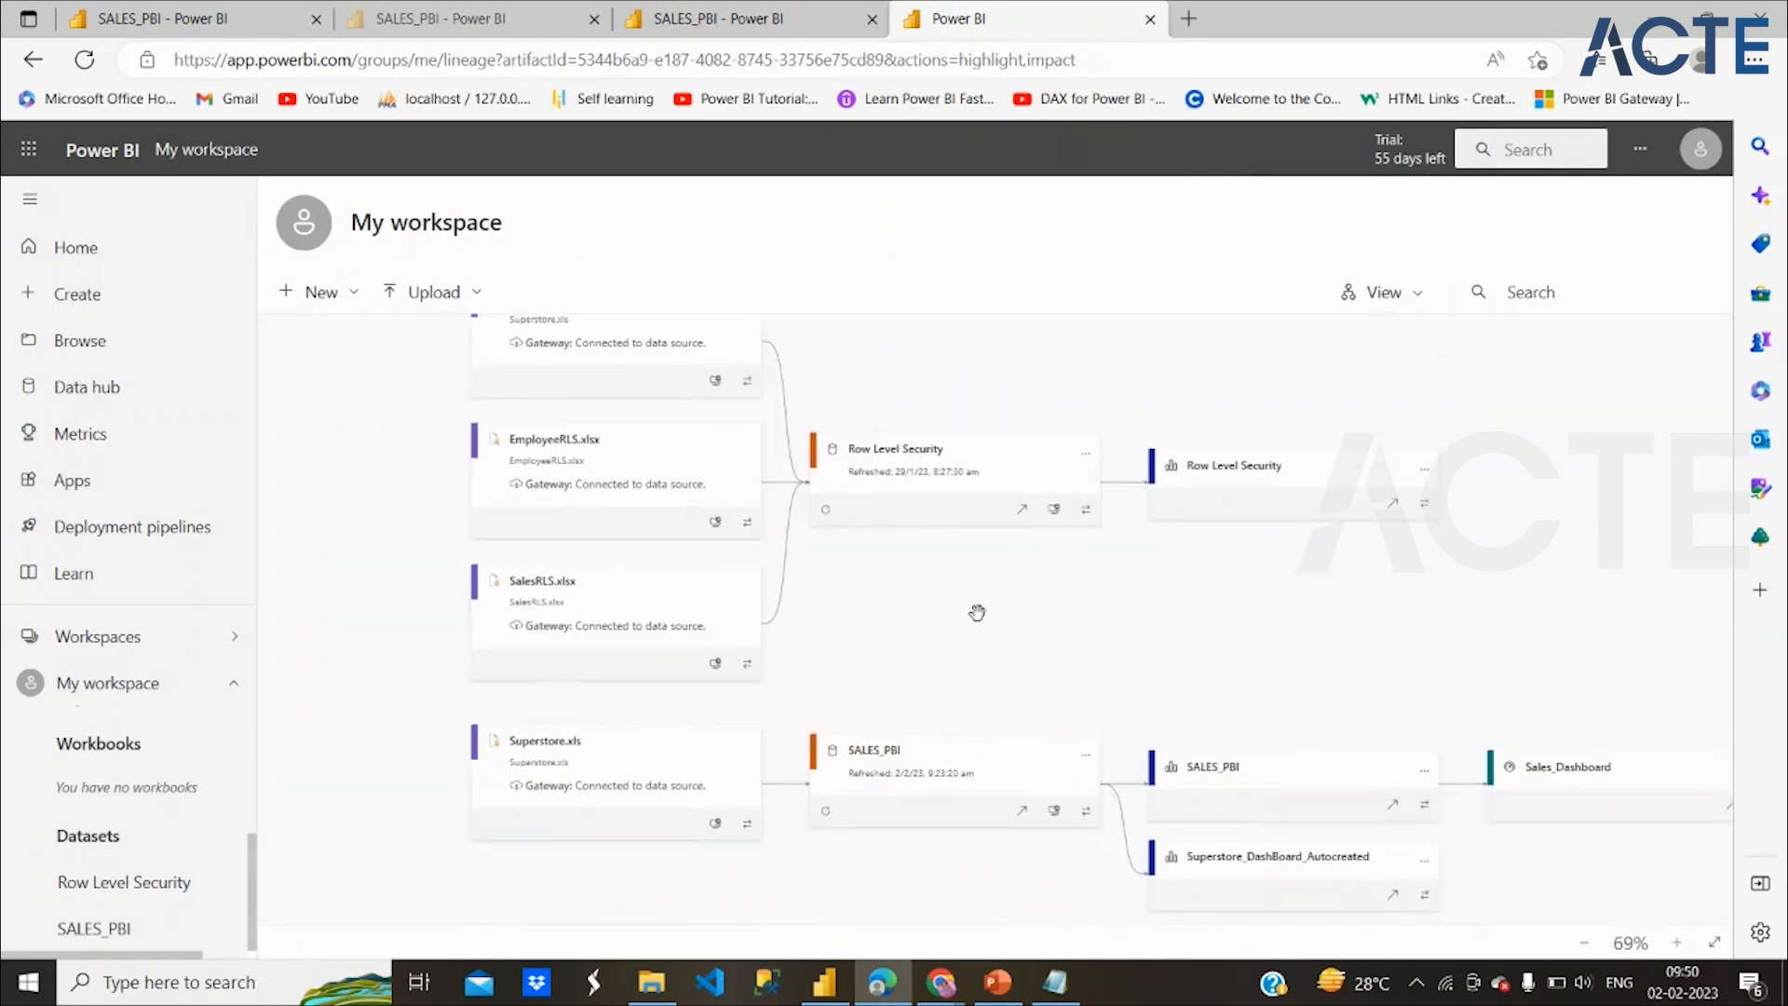